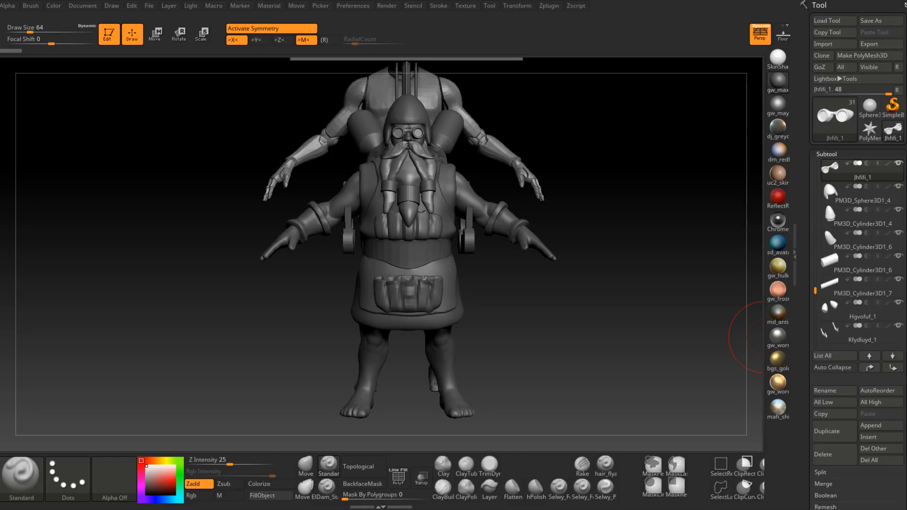
# Step: Hide the SK_Mannequin1 subtool, make the apron Extract10 the active subtool, and face the dwarf from the front
pyautogui.moveTo(577, 323); pyautogui.dragTo(575, 328)
pyautogui.moveTo(514, 330); pyautogui.dragTo(813, 162)
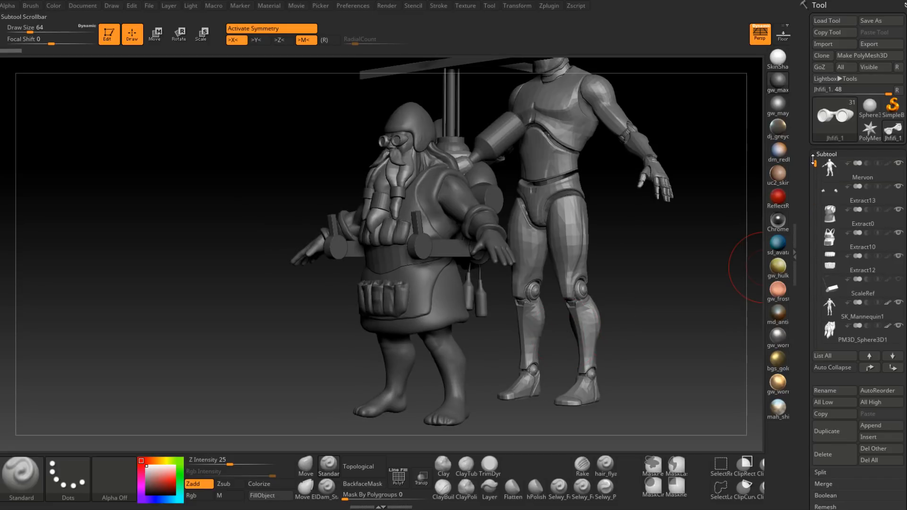
pyautogui.click(897, 303)
pyautogui.keyDown('shift'); pyautogui.moveTo(618, 263); pyautogui.dragTo(625, 259); pyautogui.keyUp('shift')
pyautogui.keyDown('alt'); pyautogui.moveTo(622, 228); pyautogui.dragTo(622, 255); pyautogui.keyUp('alt')
pyautogui.keyDown('alt'); pyautogui.click(427, 284); pyautogui.keyUp('alt')
pyautogui.keyDown('alt'); pyautogui.moveTo(638, 300); pyautogui.dragTo(629, 263); pyautogui.keyUp('alt')
pyautogui.keyDown('shift'); pyautogui.moveTo(630, 262); pyautogui.dragTo(596, 268, button='right'); pyautogui.keyUp('shift')
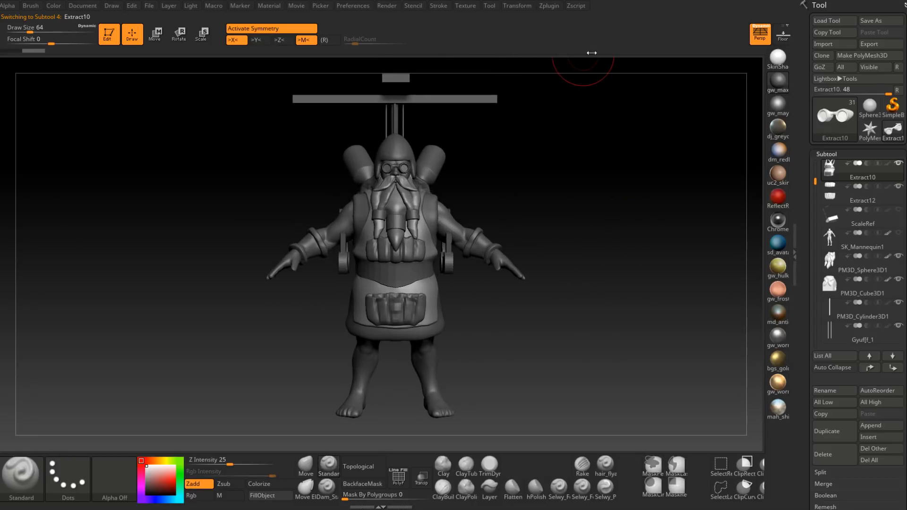
# Step: Create a low-resolution TPoseMesh of all visible subtools with Transpose Master
pyautogui.click(555, 6)
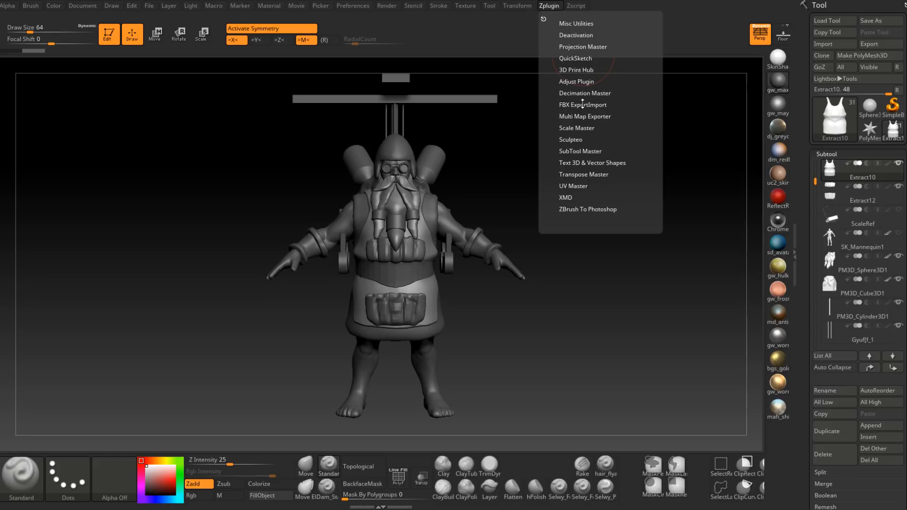
pyautogui.click(579, 151)
pyautogui.click(578, 151)
pyautogui.click(585, 174)
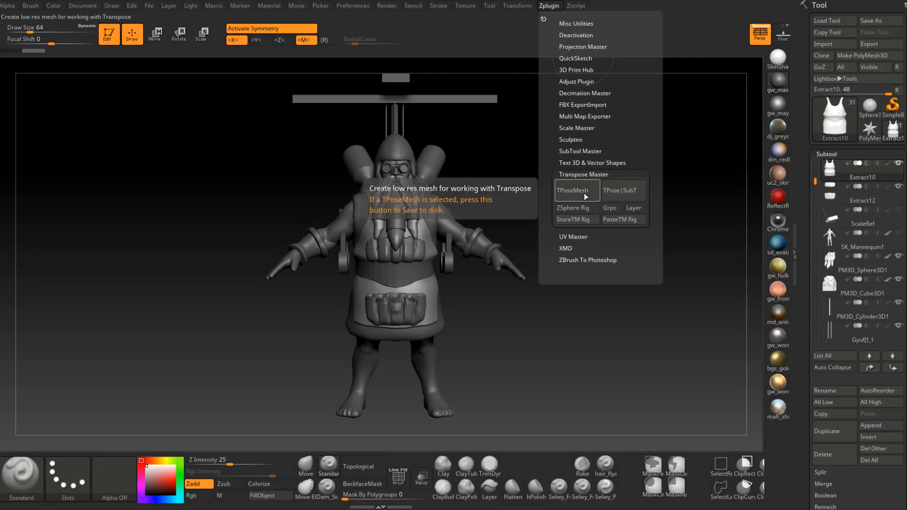
pyautogui.click(572, 189)
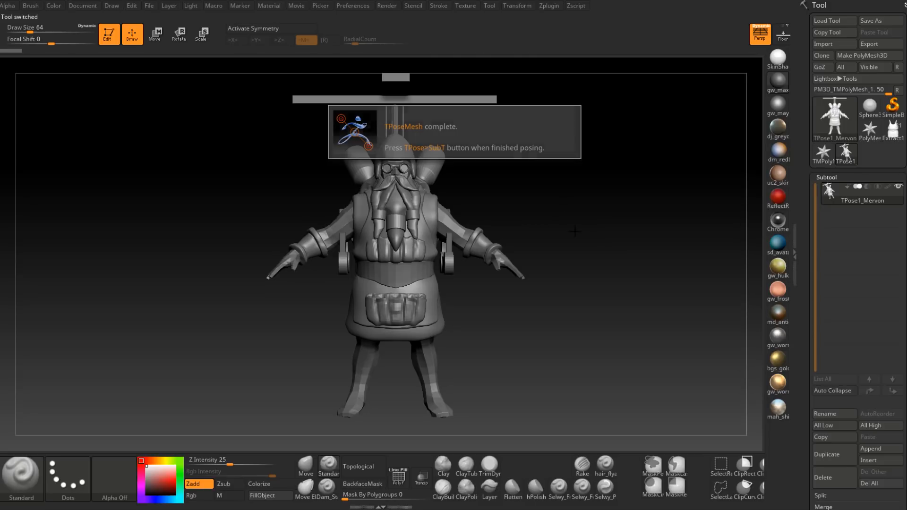
pyautogui.moveTo(606, 251)
pyautogui.mouseDown()
pyautogui.moveTo(589, 255)
pyautogui.moveTo(699, 354)
pyautogui.mouseUp()
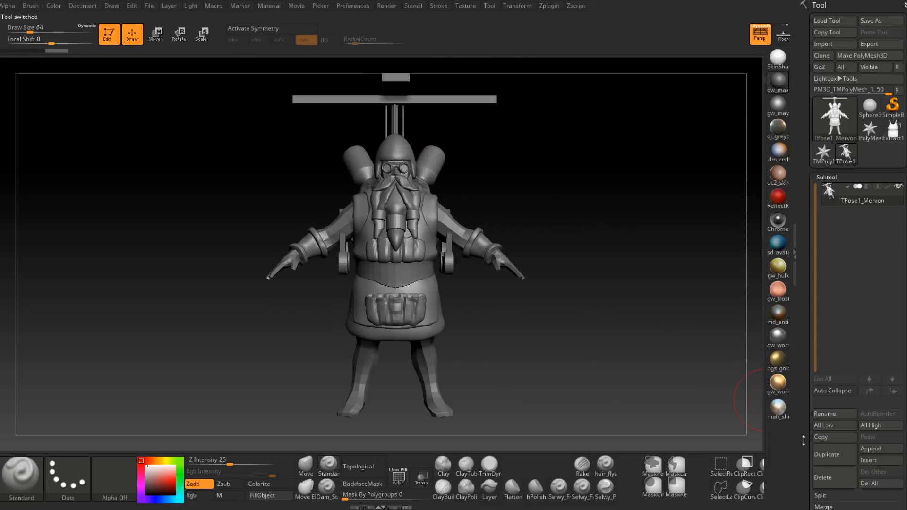
# Step: Turn on the polyframe display so the TPoseMesh shows its polygroups in separate colours
pyautogui.scroll(-5, 822, 330)
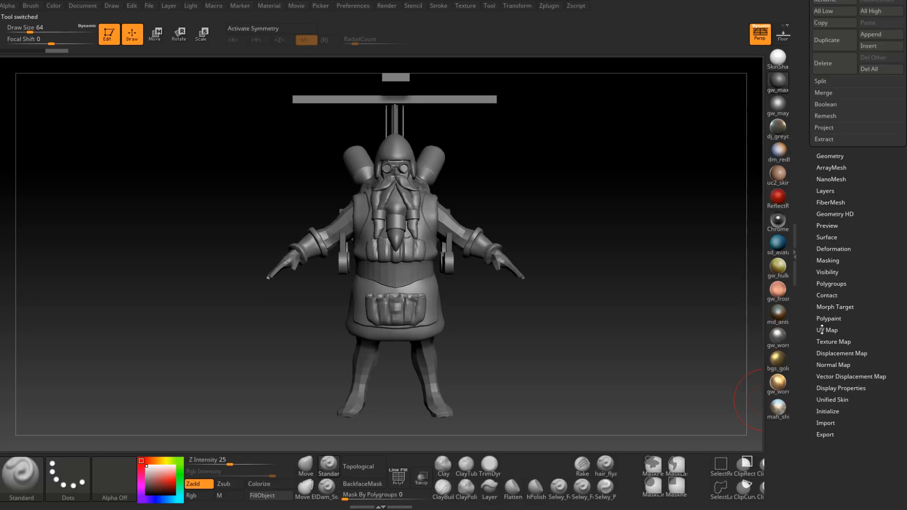
pyautogui.click(836, 284)
pyautogui.scroll(5, 809, 232)
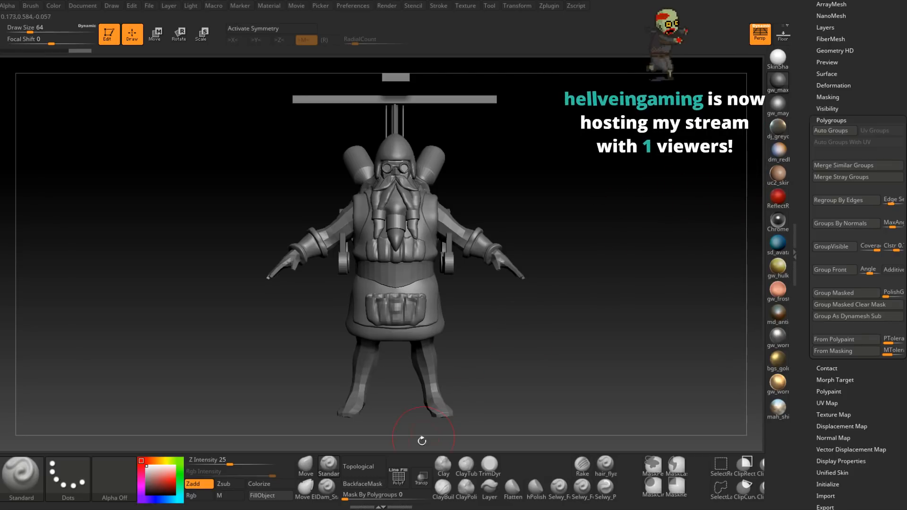
pyautogui.click(398, 476)
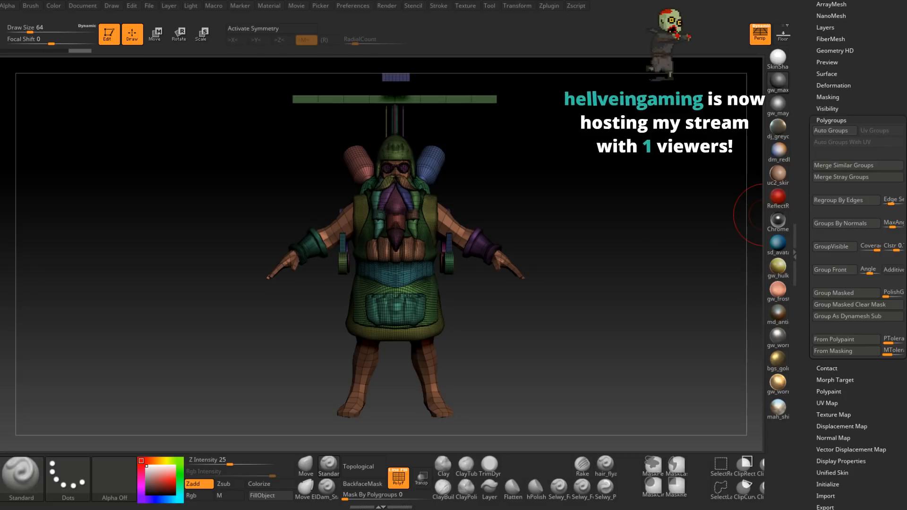
pyautogui.moveTo(561, 291)
pyautogui.mouseDown()
pyautogui.moveTo(514, 288)
pyautogui.moveTo(554, 284)
pyautogui.mouseUp()
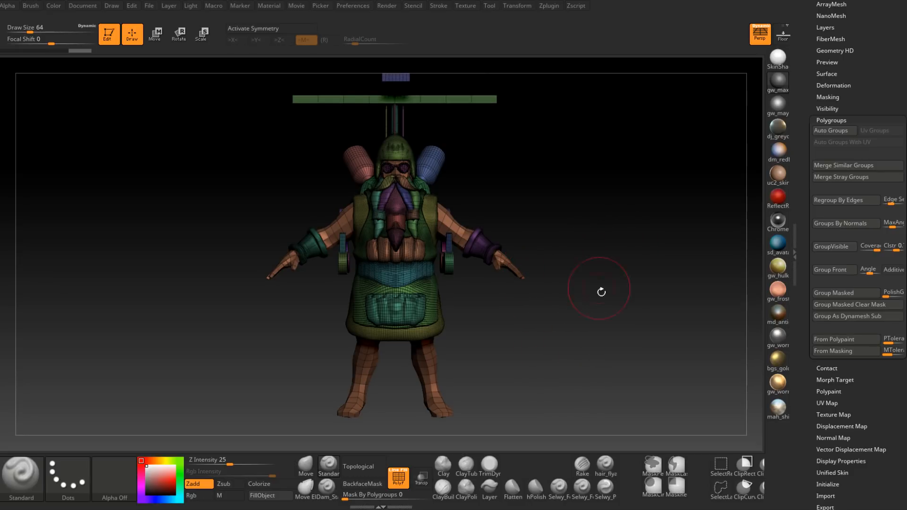
pyautogui.moveTo(598, 319); pyautogui.dragTo(577, 317)
pyautogui.moveTo(524, 330); pyautogui.dragTo(486, 332)
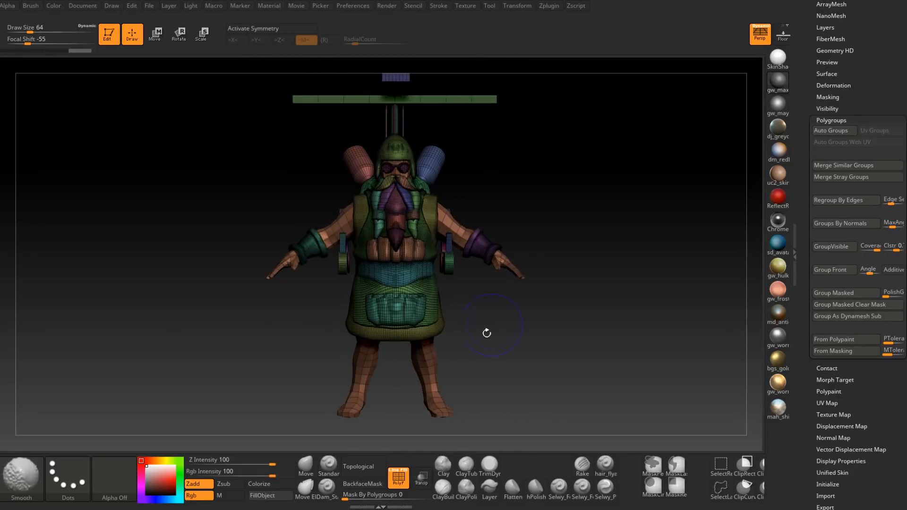
# Step: Isolate the dwarf's body polygroup, hiding all clothing and equipment
pyautogui.click(422, 478)
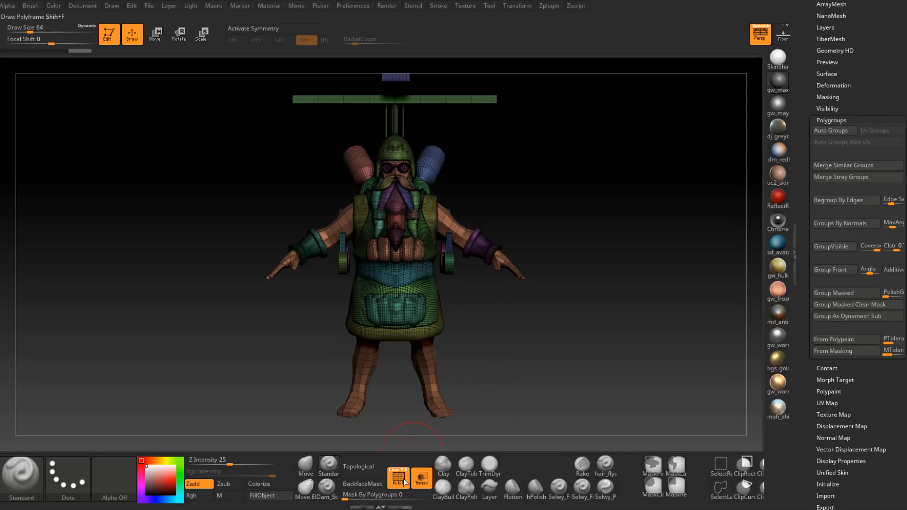
pyautogui.click(425, 477)
pyautogui.moveTo(486, 388)
pyautogui.mouseDown()
pyautogui.moveTo(448, 381)
pyautogui.moveTo(502, 367)
pyautogui.mouseUp()
pyautogui.keyDown('ctrl'); pyautogui.keyDown('shift'); pyautogui.click(429, 365); pyautogui.keyUp('shift'); pyautogui.keyUp('ctrl')
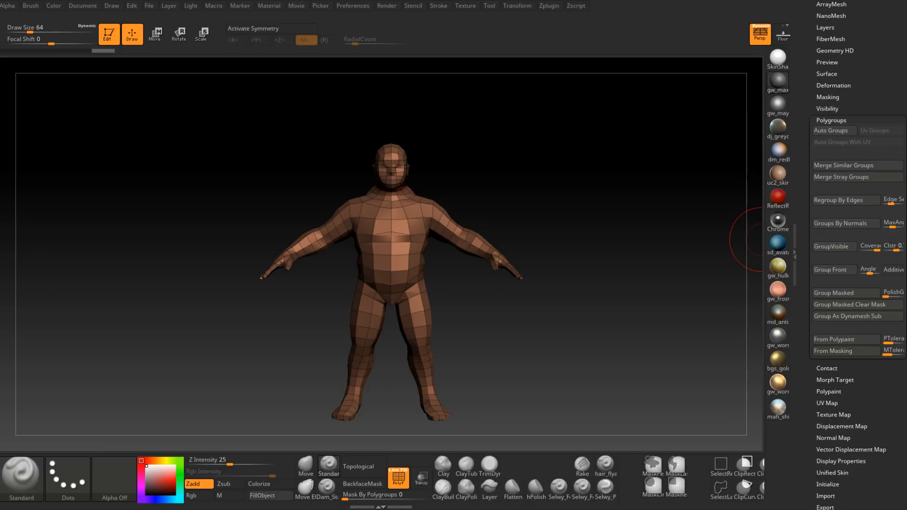
pyautogui.moveTo(478, 329); pyautogui.dragTo(462, 354)
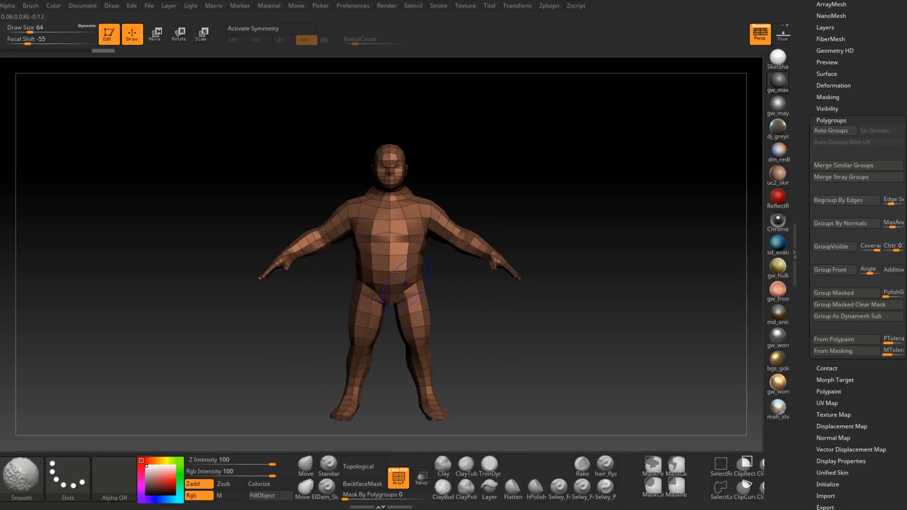
# Step: Mask the upper body down to the hips and paint the mask around the crotch, using draw size 39
pyautogui.moveTo(246, 105)
pyautogui.keyDown('ctrl'); pyautogui.mouseDown()
pyautogui.moveTo(520, 227)
pyautogui.moveTo(568, 291)
pyautogui.mouseUp(); pyautogui.keyUp('ctrl')
pyautogui.moveTo(577, 324)
pyautogui.mouseDown()
pyautogui.moveTo(540, 340)
pyautogui.moveTo(489, 327)
pyautogui.moveTo(404, 332)
pyautogui.moveTo(480, 328)
pyautogui.moveTo(480, 314)
pyautogui.mouseUp()
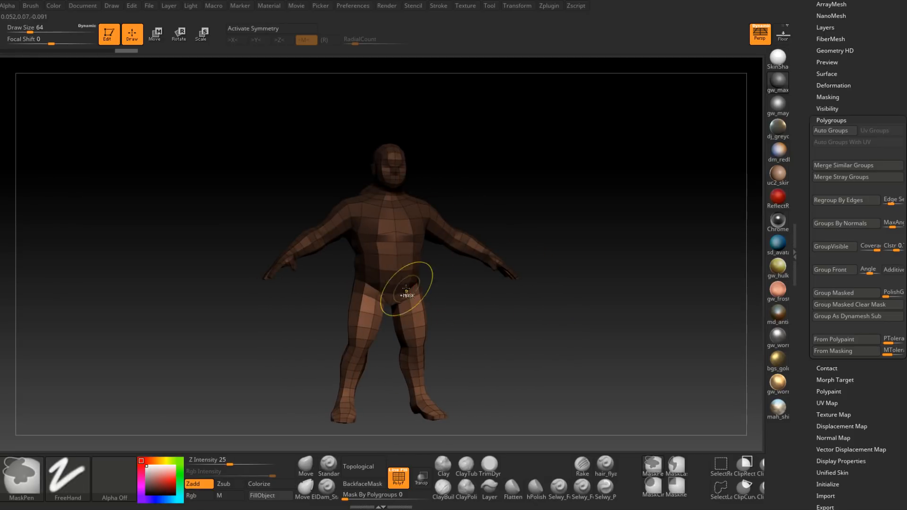
pyautogui.keyDown('ctrl'); pyautogui.moveTo(407, 289); pyautogui.dragTo(420, 307, button='right'); pyautogui.keyUp('ctrl')
pyautogui.press('space')
pyautogui.moveTo(422, 289); pyautogui.dragTo(411, 289)
pyautogui.keyDown('ctrl'); pyautogui.moveTo(354, 324); pyautogui.dragTo(398, 288); pyautogui.keyUp('ctrl')
pyautogui.moveTo(501, 277)
pyautogui.mouseDown()
pyautogui.moveTo(524, 326)
pyautogui.moveTo(537, 326)
pyautogui.moveTo(516, 324)
pyautogui.mouseUp()
# Step: Activate X symmetry and extend the mask over the hips and buttocks on both sides
pyautogui.press('x')
pyautogui.moveTo(395, 291)
pyautogui.keyDown('ctrl'); pyautogui.mouseDown()
pyautogui.moveTo(429, 279)
pyautogui.moveTo(534, 281)
pyautogui.mouseUp(); pyautogui.keyUp('ctrl')
pyautogui.moveTo(351, 312)
pyautogui.keyDown('ctrl'); pyautogui.mouseDown()
pyautogui.moveTo(404, 299)
pyautogui.moveTo(379, 281)
pyautogui.mouseUp(); pyautogui.keyUp('ctrl')
pyautogui.keyDown('ctrl'); pyautogui.moveTo(320, 242); pyautogui.dragTo(352, 244); pyautogui.keyUp('ctrl')
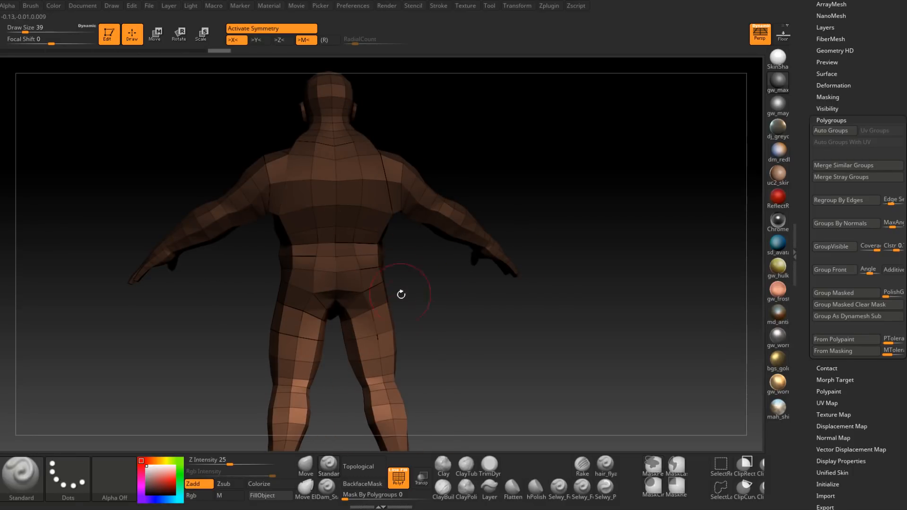
pyautogui.moveTo(399, 291)
pyautogui.keyDown('ctrl'); pyautogui.mouseDown()
pyautogui.moveTo(441, 318)
pyautogui.moveTo(409, 334)
pyautogui.mouseUp(); pyautogui.keyUp('ctrl')
pyautogui.moveTo(539, 338)
pyautogui.mouseDown()
pyautogui.moveTo(399, 336)
pyautogui.moveTo(522, 364)
pyautogui.moveTo(492, 354)
pyautogui.mouseUp()
pyautogui.moveTo(492, 354)
pyautogui.keyDown('alt'); pyautogui.mouseDown(button='right')
pyautogui.moveTo(526, 299)
pyautogui.moveTo(488, 279)
pyautogui.mouseUp(button='right'); pyautogui.keyUp('alt')
# Step: Set the draw size to 23, clean up the mask at the upper thighs, and soften its border towards the legs
pyautogui.press('space')
pyautogui.moveTo(488, 279); pyautogui.dragTo(484, 280)
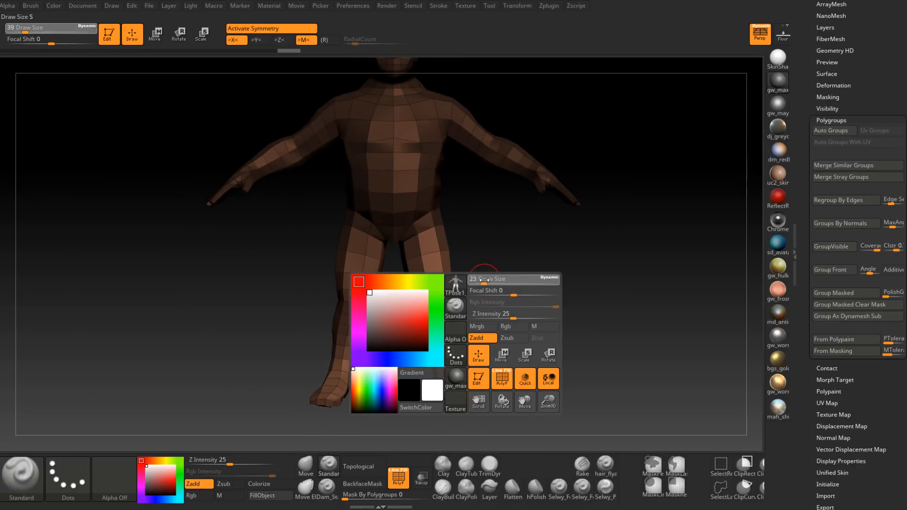
pyautogui.press('ctrl')
pyautogui.keyDown('ctrl'); pyautogui.moveTo(429, 255); pyautogui.dragTo(457, 253); pyautogui.keyUp('ctrl')
pyautogui.moveTo(515, 267)
pyautogui.keyDown('alt'); pyautogui.mouseDown(button='right')
pyautogui.moveTo(504, 297)
pyautogui.moveTo(513, 311)
pyautogui.mouseUp(button='right'); pyautogui.keyUp('alt')
pyautogui.keyDown('ctrl'); pyautogui.click(524, 317); pyautogui.keyUp('ctrl')
pyautogui.keyDown('ctrl'); pyautogui.click(424, 298); pyautogui.keyUp('ctrl')
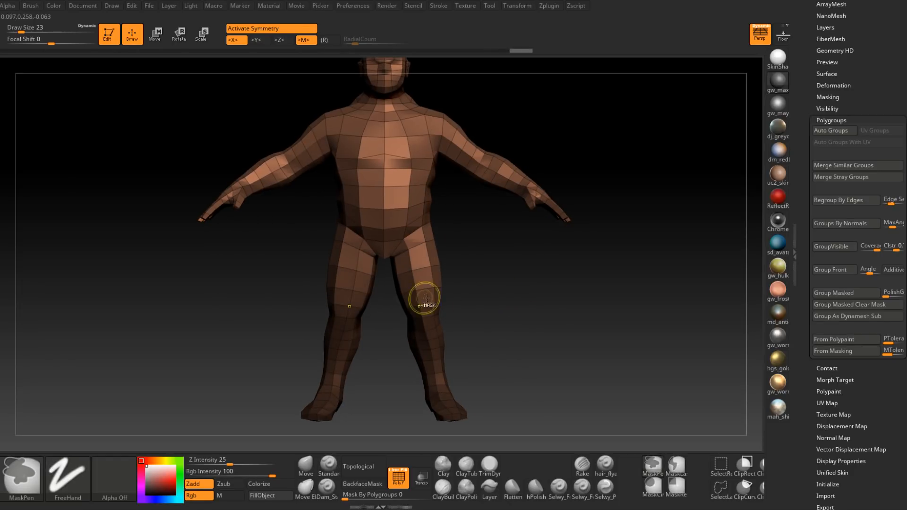
pyautogui.keyDown('ctrl'); pyautogui.click(495, 313); pyautogui.keyUp('ctrl')
pyautogui.keyDown('ctrl'); pyautogui.click(429, 308); pyautogui.keyUp('ctrl')
pyautogui.keyDown('ctrl'); pyautogui.click(430, 308); pyautogui.keyUp('ctrl')
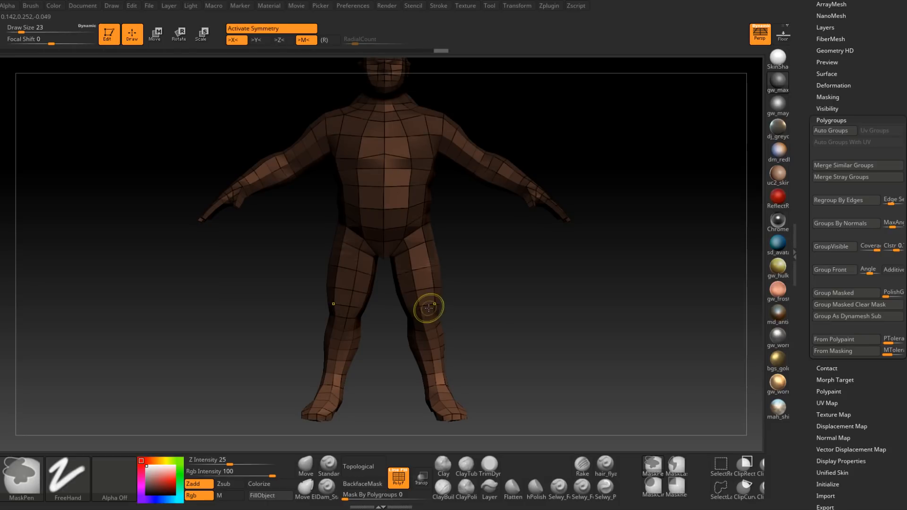
pyautogui.moveTo(486, 309); pyautogui.dragTo(471, 321)
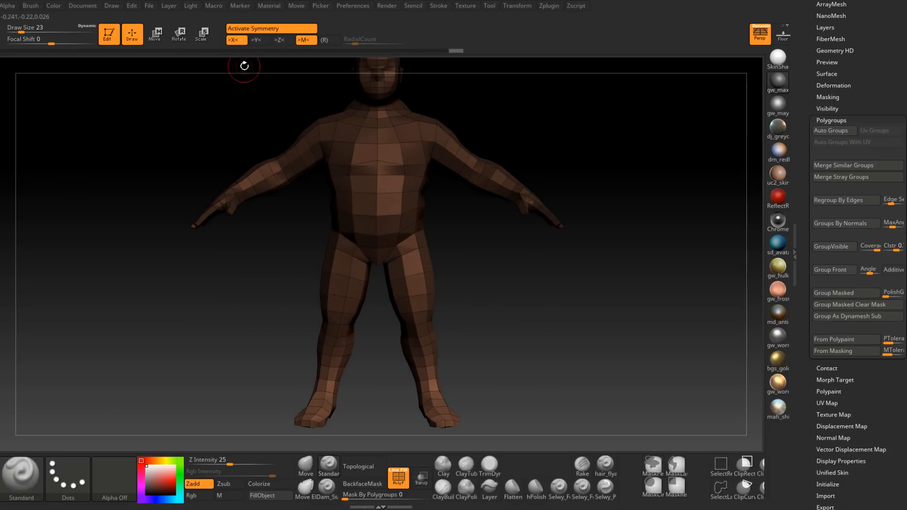
# Step: Move the unmasked legs upward to shorten them, and unhide all polygroups of the TPoseMesh
pyautogui.click(155, 35)
pyautogui.moveTo(382, 165); pyautogui.dragTo(371, 113)
pyautogui.moveTo(510, 248); pyautogui.dragTo(529, 270)
pyautogui.press('q')
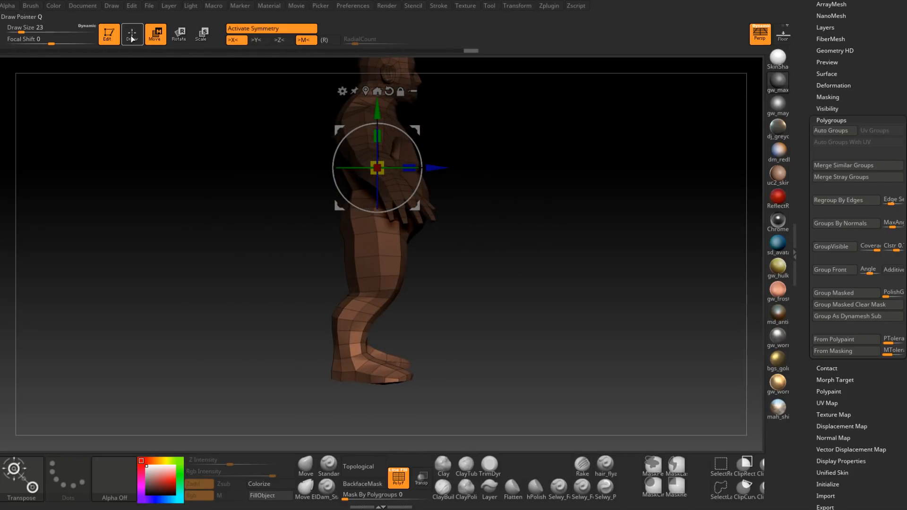
pyautogui.moveTo(503, 280)
pyautogui.keyDown('shift'); pyautogui.mouseDown()
pyautogui.moveTo(462, 279)
pyautogui.moveTo(479, 298)
pyautogui.mouseUp(); pyautogui.keyUp('shift')
pyautogui.keyDown('ctrl'); pyautogui.moveTo(479, 298); pyautogui.dragTo(474, 290, button='right'); pyautogui.keyUp('ctrl')
pyautogui.keyDown('ctrl'); pyautogui.keyDown('shift'); pyautogui.click(502, 317); pyautogui.keyUp('shift'); pyautogui.keyUp('ctrl')
pyautogui.moveTo(534, 310)
pyautogui.mouseDown()
pyautogui.moveTo(492, 309)
pyautogui.moveTo(522, 307)
pyautogui.moveTo(481, 330)
pyautogui.mouseUp()
pyautogui.moveTo(809, 44); pyautogui.dragTo(805, 121)
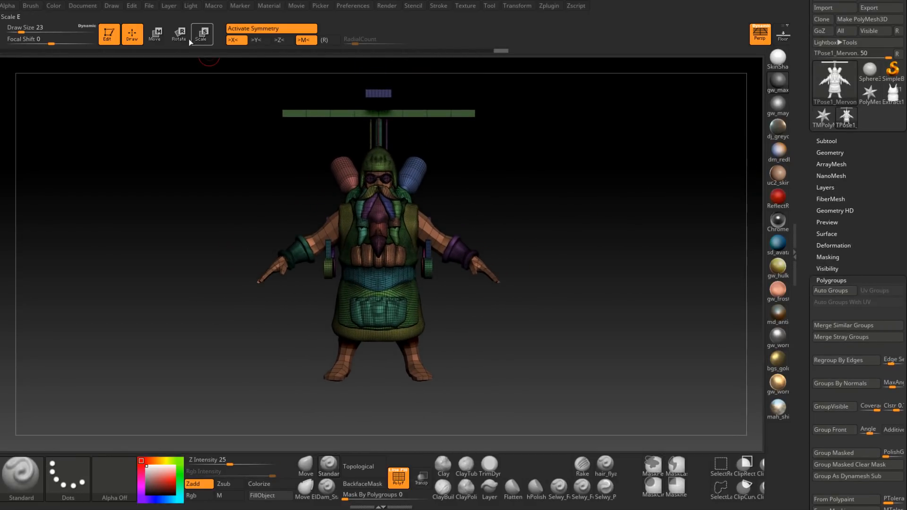
# Step: Step back to the original leg length for comparison, turn off perspective, and restore the shortened legs with all parts visible
pyautogui.hotkey('ctrl', 'z')
pyautogui.hotkey('ctrl', 'z')
pyautogui.hotkey('ctrl', 'z')
pyautogui.hotkey('ctrl', 'z')
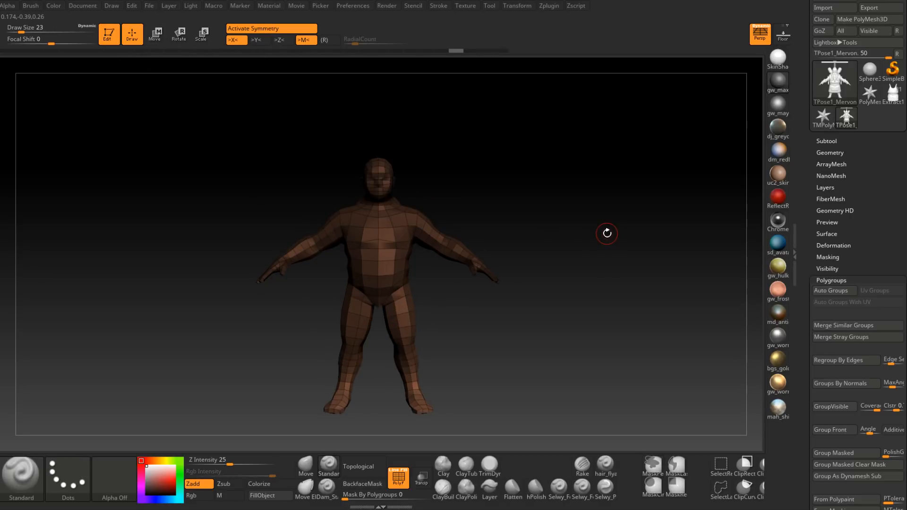
pyautogui.press('p')
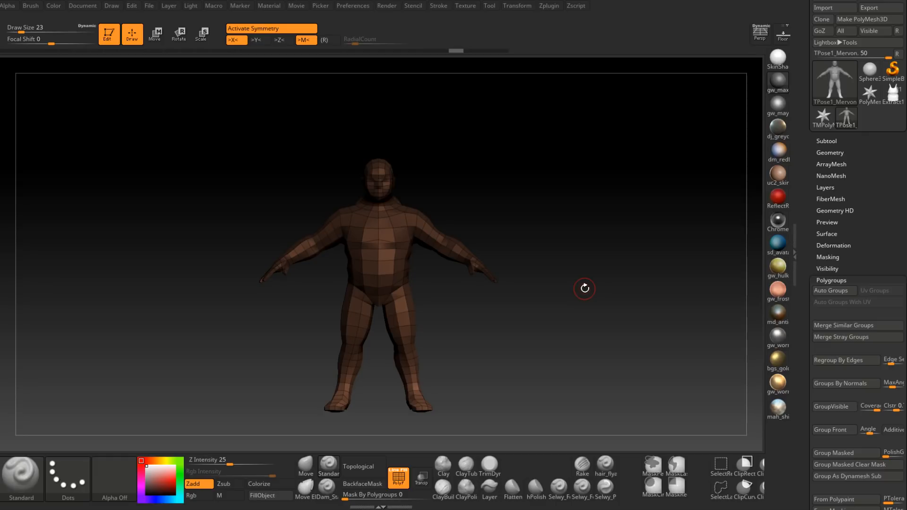
pyautogui.keyDown('ctrl'); pyautogui.keyDown('shift'); pyautogui.click(584, 289); pyautogui.keyUp('shift'); pyautogui.keyUp('ctrl')
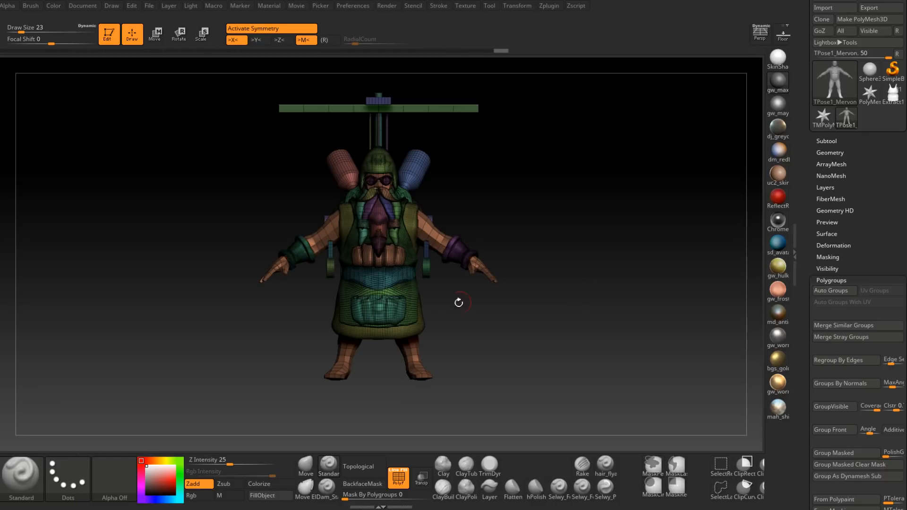
# Step: Move the whole TPoseMesh straight down along Y until the feet reach their original ground level
pyautogui.click(155, 33)
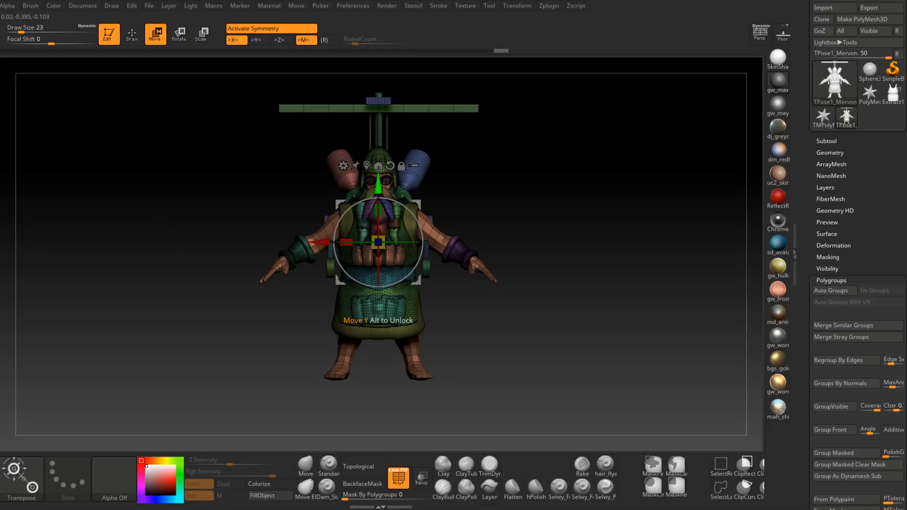
pyautogui.moveTo(385, 187); pyautogui.dragTo(379, 218)
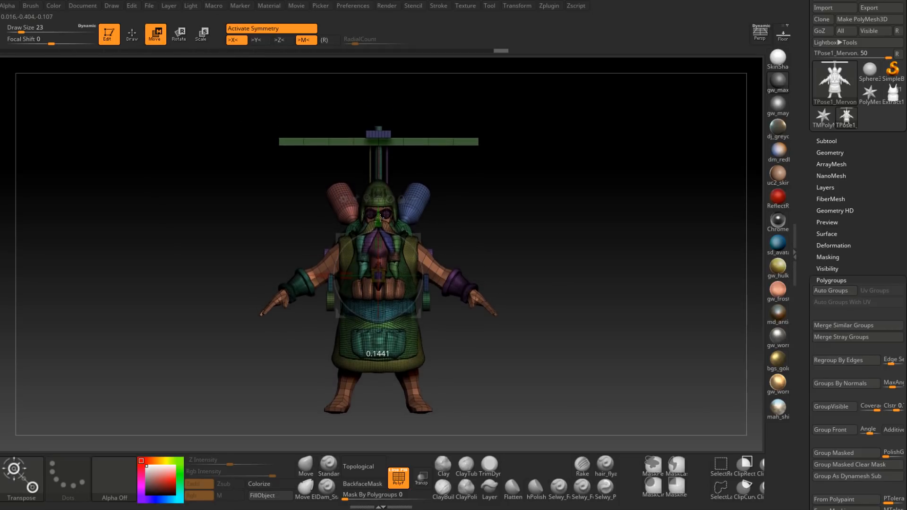
pyautogui.click(132, 33)
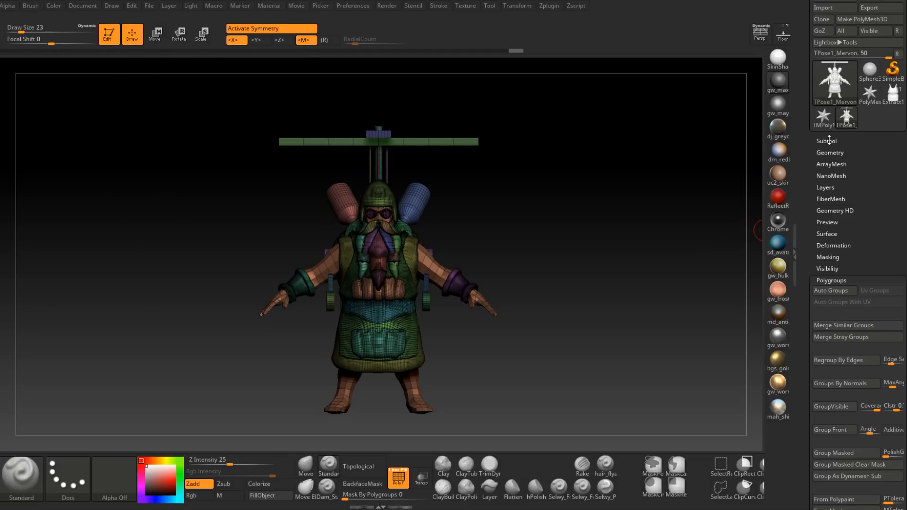
# Step: Transfer the edited TPoseMesh back to the original subtools with TPose|SubT
pyautogui.click(828, 140)
pyautogui.click(548, 7)
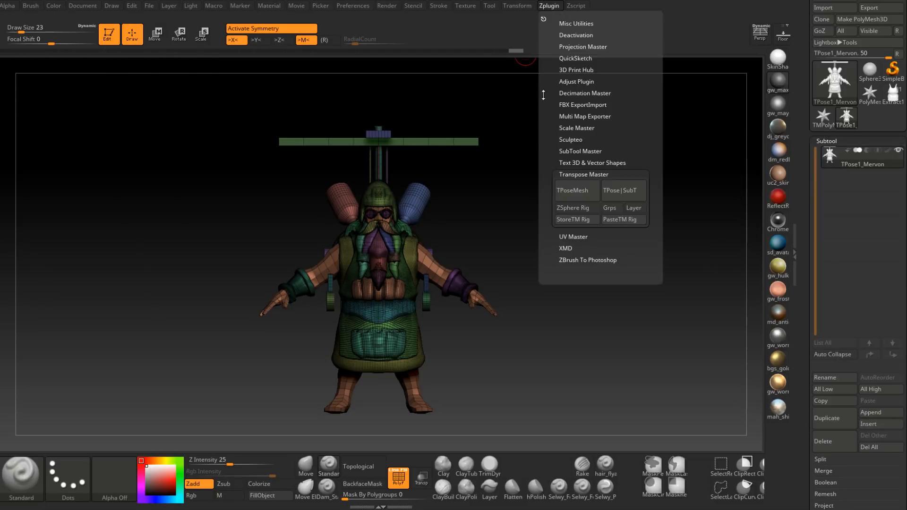
pyautogui.click(628, 194)
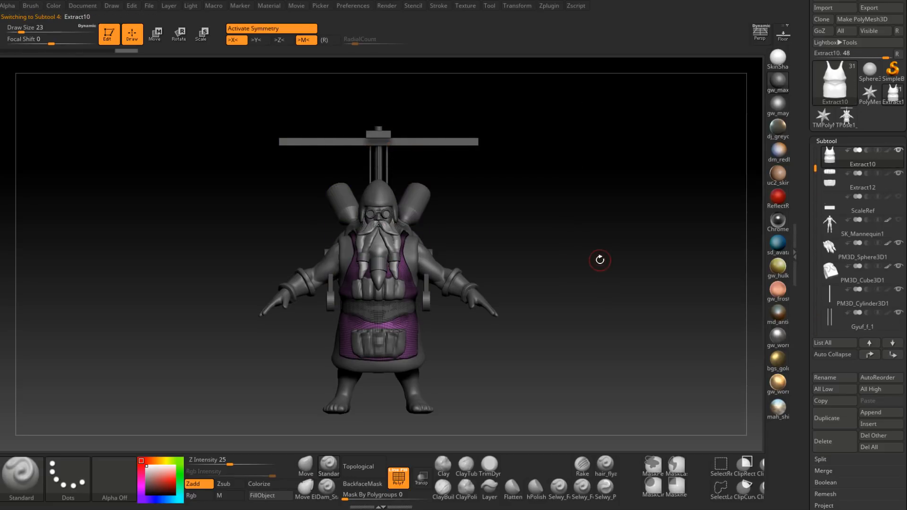
# Step: Show the SK_Mannequin1 subtool for scale comparison and hide the Extract0 clothing subtool
pyautogui.moveTo(815, 168); pyautogui.dragTo(823, 141)
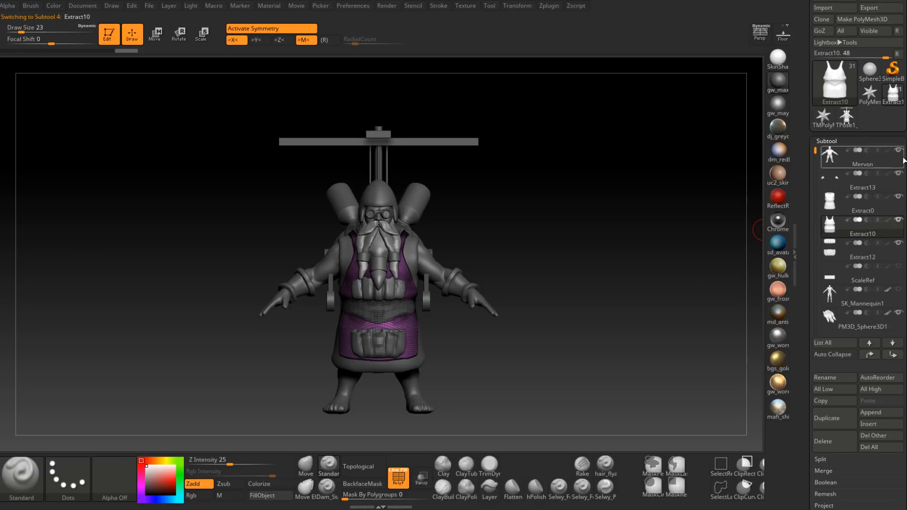
pyautogui.click(899, 290)
pyautogui.moveTo(623, 213)
pyautogui.mouseDown()
pyautogui.moveTo(600, 182)
pyautogui.moveTo(610, 189)
pyautogui.moveTo(601, 184)
pyautogui.moveTo(593, 203)
pyautogui.moveTo(576, 208)
pyautogui.moveTo(589, 210)
pyautogui.moveTo(577, 228)
pyautogui.moveTo(584, 231)
pyautogui.moveTo(454, 239)
pyautogui.moveTo(468, 277)
pyautogui.moveTo(506, 263)
pyautogui.mouseUp()
pyautogui.click(898, 197)
pyautogui.moveTo(527, 312)
pyautogui.keyDown('alt'); pyautogui.mouseDown(button='right')
pyautogui.moveTo(545, 249)
pyautogui.moveTo(450, 312)
pyautogui.mouseUp(button='right'); pyautogui.keyUp('alt')
pyautogui.moveTo(449, 312); pyautogui.dragTo(462, 359)
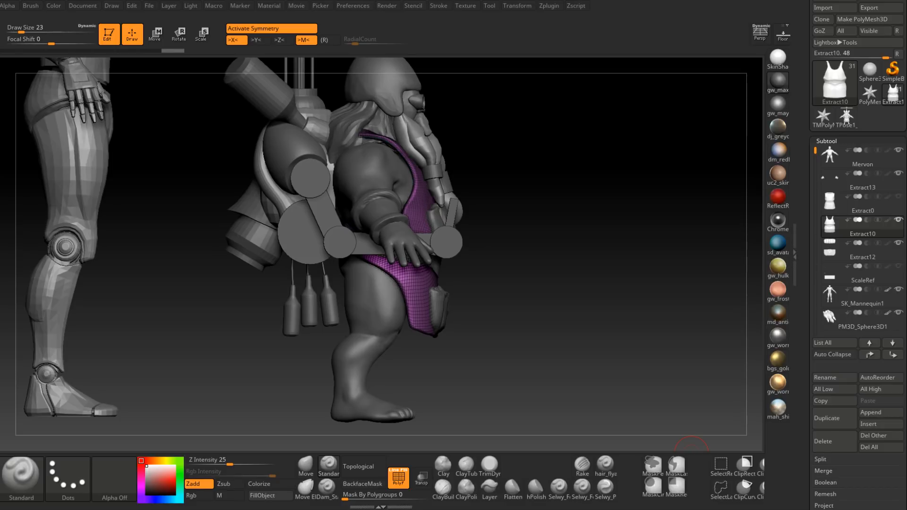
# Step: Make the large bottle on the dwarf's backpack, AetherBrew_1, the active subtool and view it from the side
pyautogui.moveTo(570, 240)
pyautogui.mouseDown()
pyautogui.moveTo(596, 234)
pyautogui.moveTo(623, 255)
pyautogui.moveTo(647, 226)
pyautogui.moveTo(520, 274)
pyautogui.mouseUp()
pyautogui.moveTo(331, 129); pyautogui.dragTo(492, 117)
pyautogui.moveTo(583, 154)
pyautogui.mouseDown()
pyautogui.moveTo(579, 146)
pyautogui.moveTo(551, 239)
pyautogui.moveTo(599, 241)
pyautogui.moveTo(607, 239)
pyautogui.moveTo(445, 183)
pyautogui.mouseUp()
pyautogui.keyDown('alt'); pyautogui.click(444, 178); pyautogui.keyUp('alt')
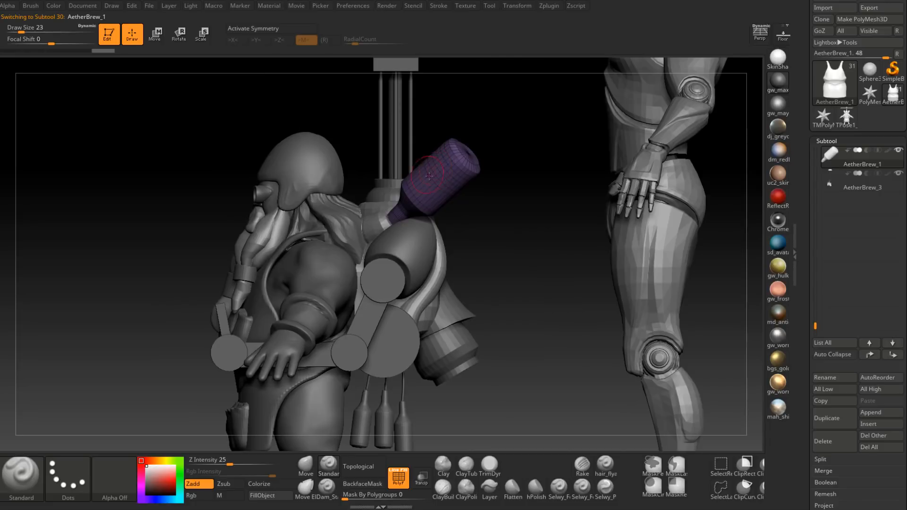
pyautogui.moveTo(500, 227)
pyautogui.mouseDown()
pyautogui.moveTo(510, 222)
pyautogui.moveTo(491, 221)
pyautogui.moveTo(500, 220)
pyautogui.mouseUp()
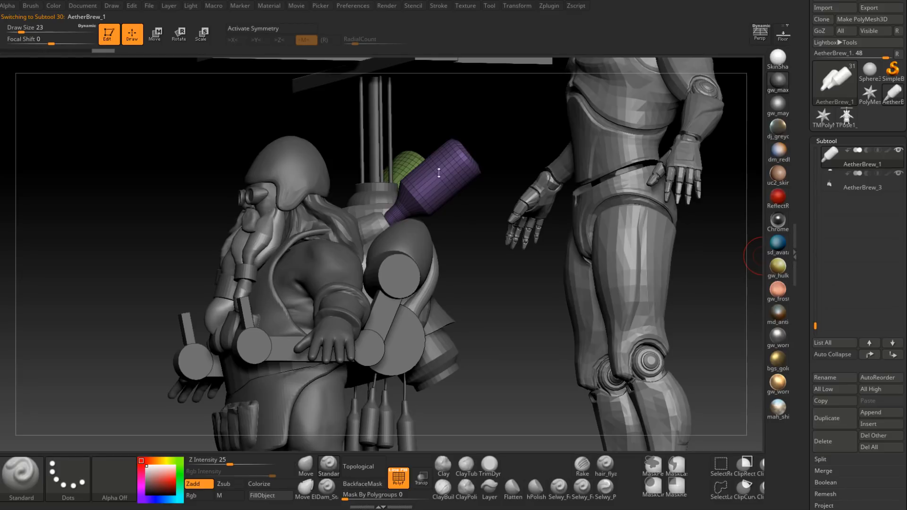
pyautogui.moveTo(492, 238); pyautogui.dragTo(484, 266)
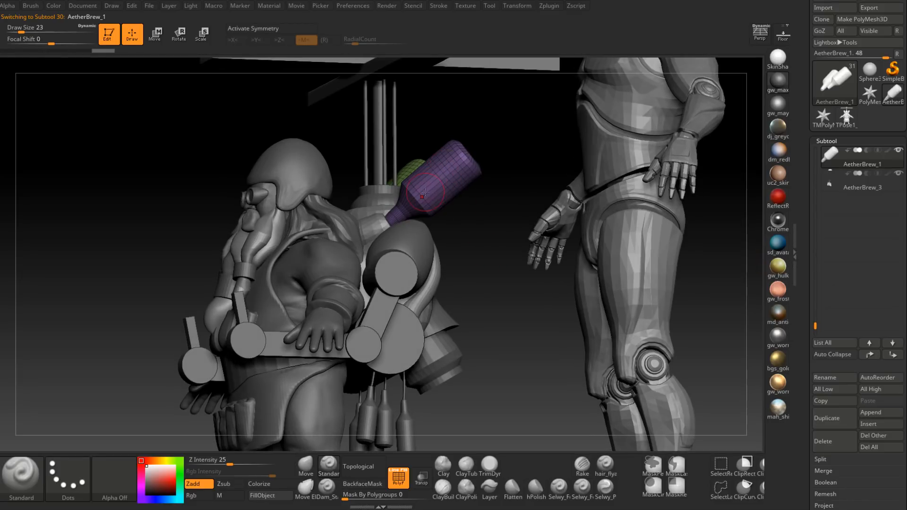
# Step: Inspect the dwarf's backpack parts from behind and the side, and make the bent side-arm subtool Kfydluyd_1 active
pyautogui.moveTo(491, 225); pyautogui.dragTo(475, 224)
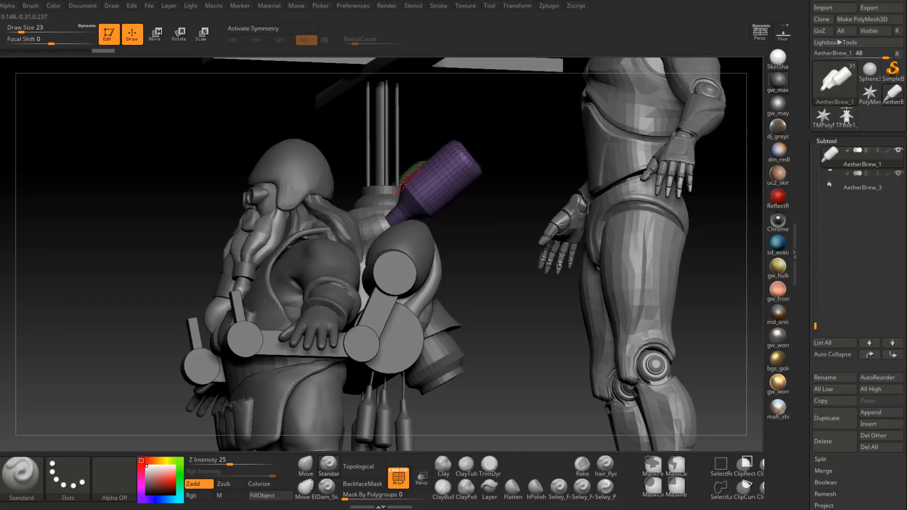
pyautogui.moveTo(481, 262); pyautogui.dragTo(473, 302)
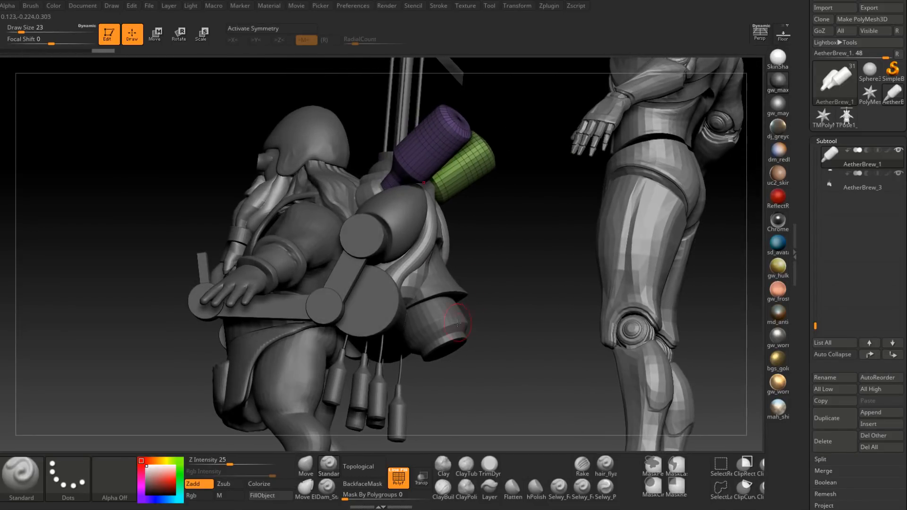
pyautogui.keyDown('alt'); pyautogui.click(439, 346); pyautogui.keyUp('alt')
pyautogui.moveTo(506, 340)
pyautogui.mouseDown()
pyautogui.moveTo(490, 308)
pyautogui.moveTo(523, 365)
pyautogui.moveTo(458, 318)
pyautogui.moveTo(469, 378)
pyautogui.mouseUp()
pyautogui.keyDown('alt'); pyautogui.click(395, 328); pyautogui.keyUp('alt')
pyautogui.moveTo(485, 345); pyautogui.dragTo(510, 333)
pyautogui.keyDown('alt'); pyautogui.click(394, 260); pyautogui.keyUp('alt')
pyautogui.moveTo(261, 333); pyautogui.dragTo(218, 332)
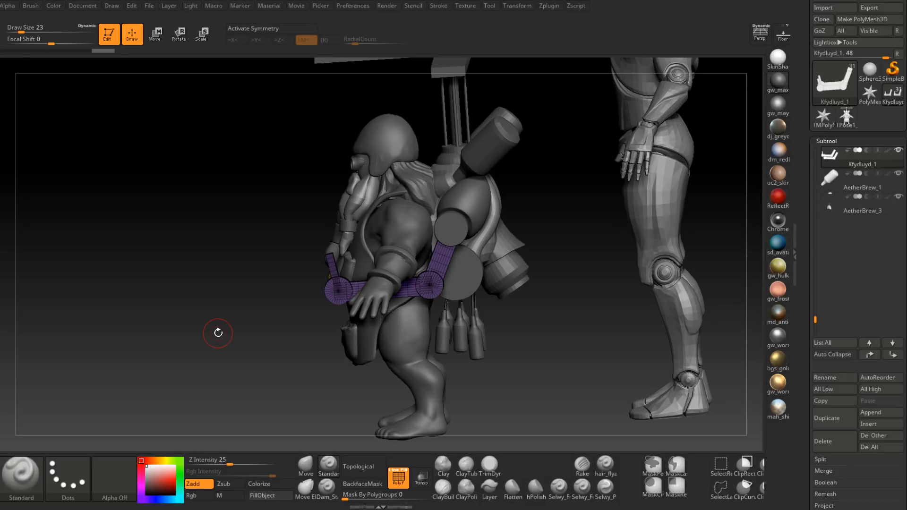
# Step: Compare the shortened dwarf's overall proportions and equipment with the mannequin from the side and the front
pyautogui.moveTo(226, 299); pyautogui.dragTo(275, 296)
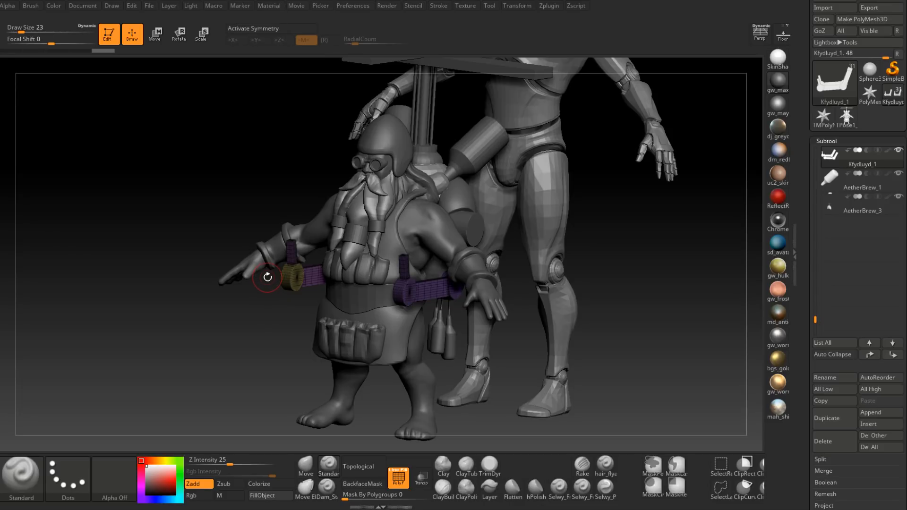
pyautogui.moveTo(275, 316)
pyautogui.mouseDown()
pyautogui.moveTo(259, 320)
pyautogui.moveTo(287, 324)
pyautogui.mouseUp()
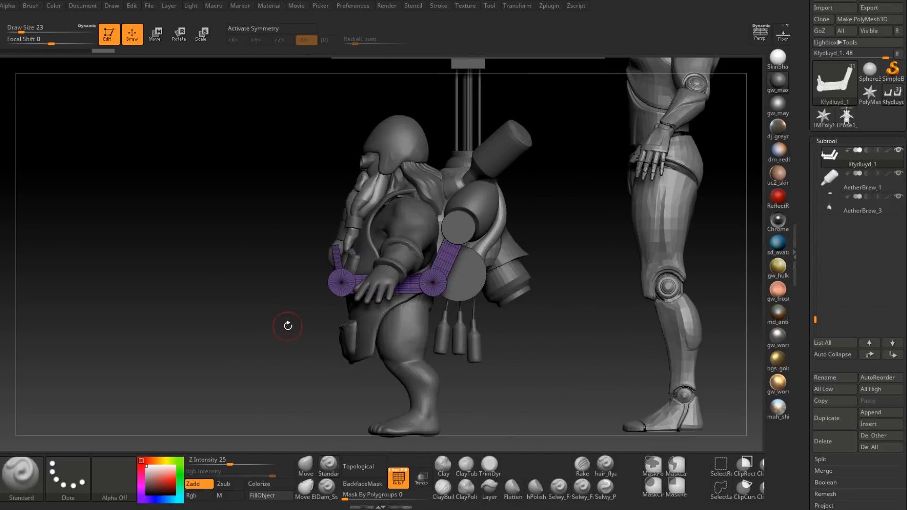
pyautogui.keyDown('alt'); pyautogui.moveTo(554, 323); pyautogui.dragTo(541, 310); pyautogui.keyUp('alt')
pyautogui.keyDown('alt'); pyautogui.moveTo(541, 311); pyautogui.dragTo(533, 306, button='right'); pyautogui.keyUp('alt')
pyautogui.keyDown('ctrl'); pyautogui.moveTo(533, 306); pyautogui.dragTo(502, 286, button='right'); pyautogui.keyUp('ctrl')
pyautogui.keyDown('alt'); pyautogui.moveTo(502, 287); pyautogui.dragTo(498, 314, button='right'); pyautogui.keyUp('alt')
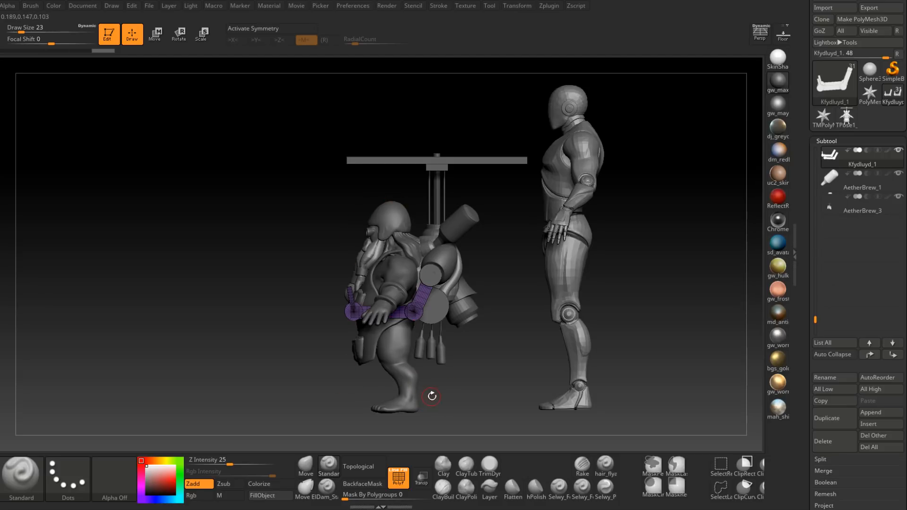
pyautogui.moveTo(459, 385)
pyautogui.mouseDown()
pyautogui.moveTo(481, 385)
pyautogui.moveTo(454, 380)
pyautogui.mouseUp()
pyautogui.moveTo(489, 316); pyautogui.dragTo(566, 332)
pyautogui.keyDown('ctrl'); pyautogui.moveTo(567, 332); pyautogui.dragTo(569, 338, button='right'); pyautogui.keyUp('ctrl')
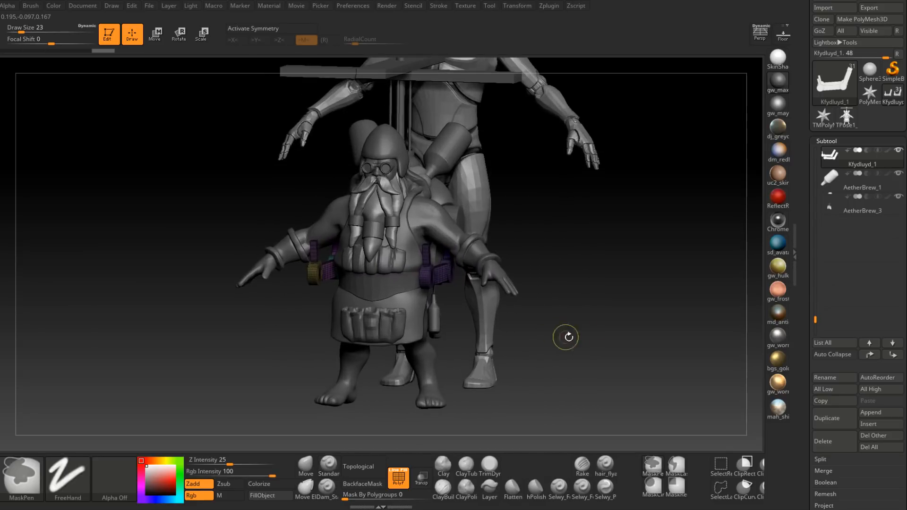
# Step: Turn on perspective view and make the dwarf's body, Mervon, the active subtool
pyautogui.click(759, 35)
pyautogui.moveTo(605, 278); pyautogui.dragTo(528, 318, button='right')
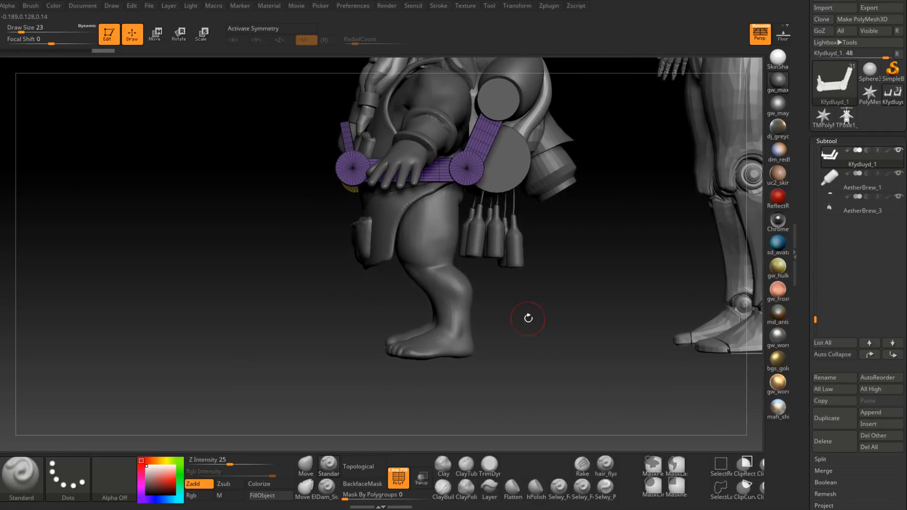
pyautogui.press('shift')
pyautogui.keyDown('alt'); pyautogui.click(449, 311); pyautogui.keyUp('alt')
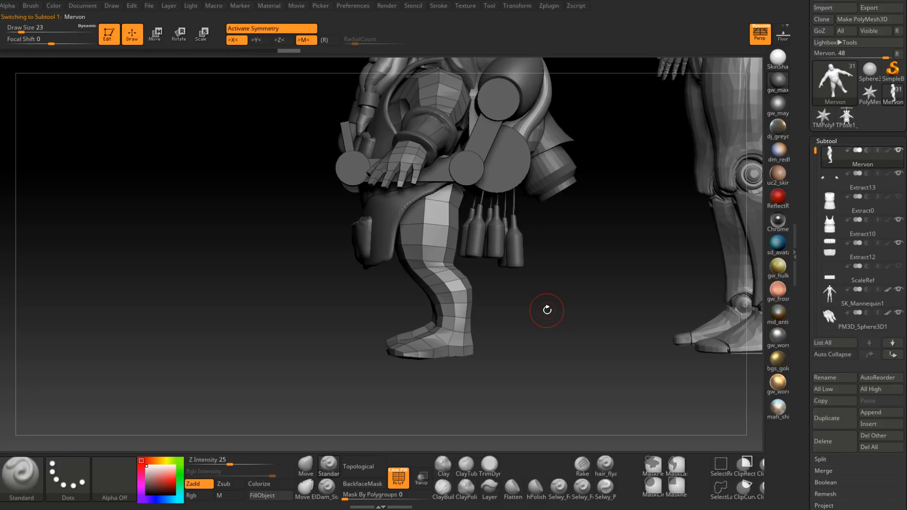
# Step: Reshape the dwarf's lower legs symmetrically with the Move brush, working on the calves from the side and behind
pyautogui.click(307, 465)
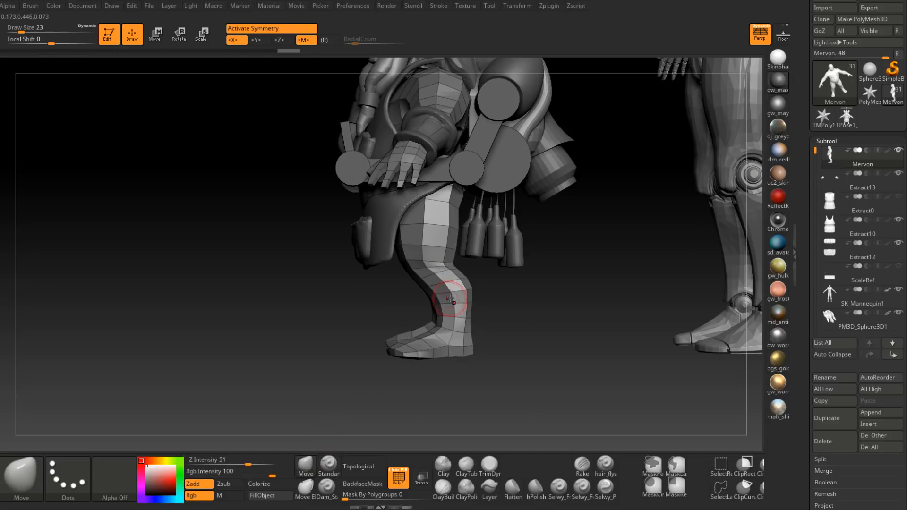
pyautogui.press('space')
pyautogui.moveTo(454, 300); pyautogui.dragTo(463, 301)
pyautogui.moveTo(448, 290)
pyautogui.mouseDown(button='right')
pyautogui.moveTo(484, 285)
pyautogui.moveTo(457, 301)
pyautogui.moveTo(393, 237)
pyautogui.moveTo(401, 254)
pyautogui.mouseUp(button='right')
pyautogui.press('space')
pyautogui.moveTo(400, 254); pyautogui.dragTo(395, 251)
pyautogui.press('space')
pyautogui.moveTo(396, 251); pyautogui.dragTo(385, 254)
pyautogui.moveTo(386, 254)
pyautogui.mouseDown(button='right')
pyautogui.moveTo(424, 258)
pyautogui.moveTo(403, 243)
pyautogui.moveTo(304, 233)
pyautogui.moveTo(407, 171)
pyautogui.moveTo(367, 239)
pyautogui.mouseUp(button='right')
# Step: Reduce the Move brush's Draw Size to 46 and refine the calf contours from behind
pyautogui.press('space')
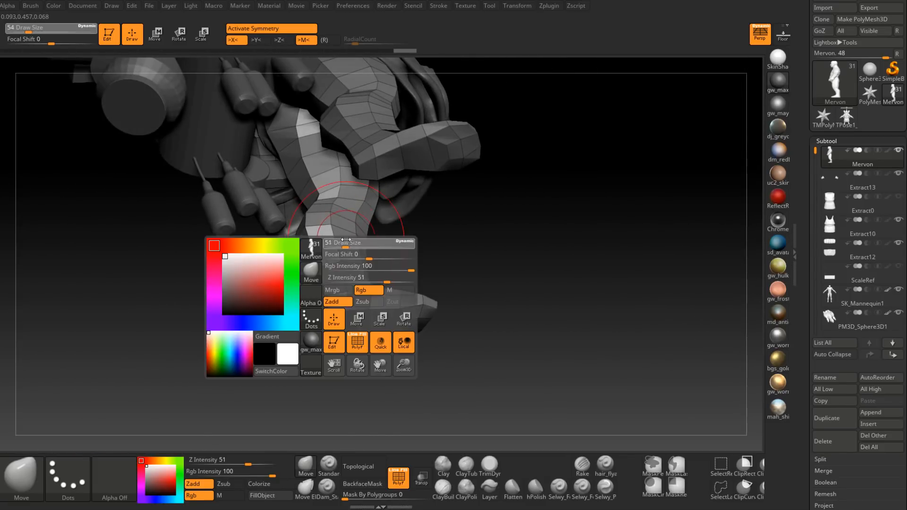
pyautogui.moveTo(367, 243); pyautogui.dragTo(363, 243)
pyautogui.moveTo(343, 227); pyautogui.dragTo(356, 253, button='right')
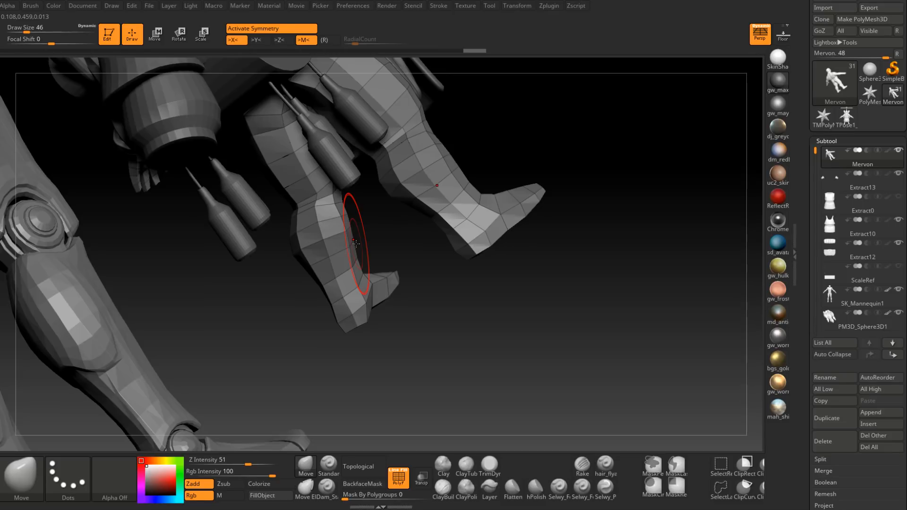
pyautogui.moveTo(356, 244)
pyautogui.mouseDown(button='right')
pyautogui.moveTo(614, 213)
pyautogui.moveTo(360, 244)
pyautogui.moveTo(465, 237)
pyautogui.moveTo(457, 218)
pyautogui.moveTo(409, 223)
pyautogui.moveTo(390, 273)
pyautogui.mouseUp(button='right')
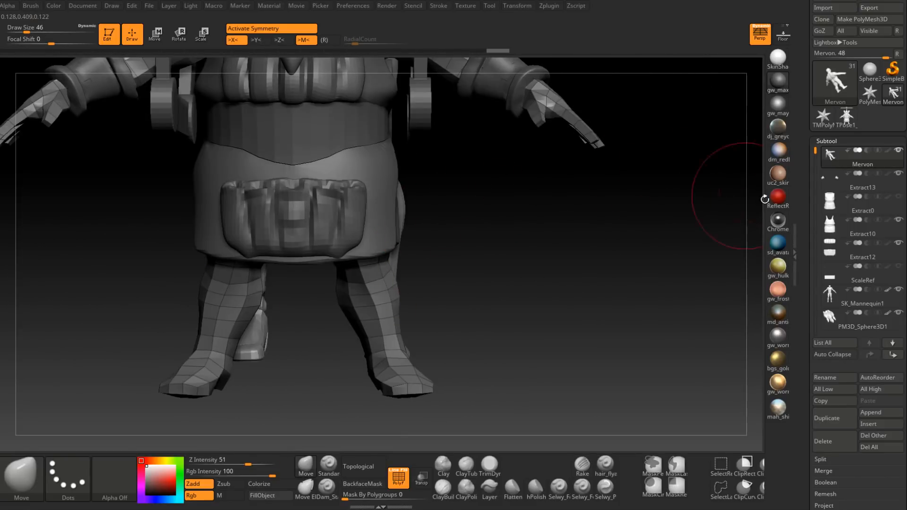
# Step: Hide the Extract10 apron and Extract12 pouch subtools to expose the dwarf's whole legs
pyautogui.click(899, 220)
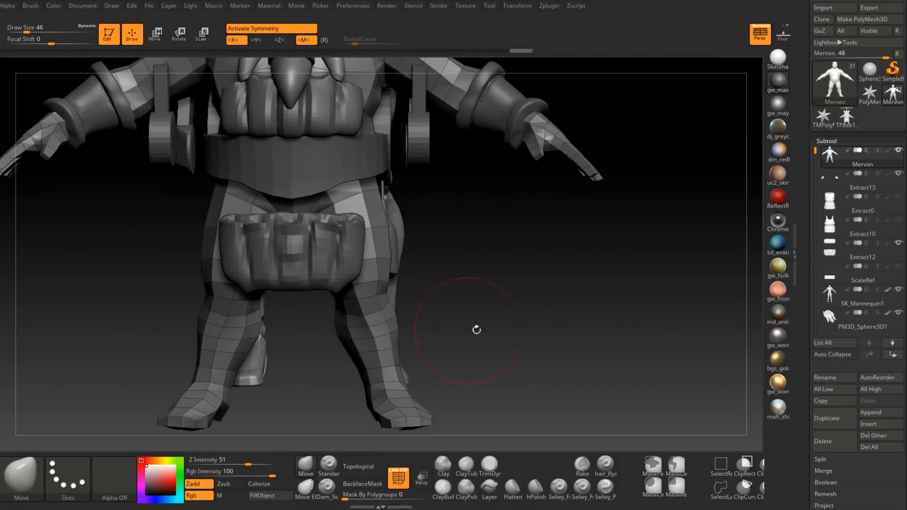
pyautogui.click(899, 243)
pyautogui.moveTo(557, 265)
pyautogui.mouseDown(button='right')
pyautogui.moveTo(388, 261)
pyautogui.moveTo(430, 299)
pyautogui.moveTo(391, 304)
pyautogui.moveTo(388, 297)
pyautogui.moveTo(391, 333)
pyautogui.moveTo(432, 338)
pyautogui.moveTo(398, 347)
pyautogui.mouseUp(button='right')
pyautogui.keyDown('alt'); pyautogui.moveTo(397, 347); pyautogui.dragTo(436, 289, button='right'); pyautogui.keyUp('alt')
pyautogui.moveTo(435, 288)
pyautogui.keyDown('ctrl'); pyautogui.mouseDown(button='right')
pyautogui.moveTo(456, 280)
pyautogui.moveTo(426, 283)
pyautogui.mouseUp(button='right'); pyautogui.keyUp('ctrl')
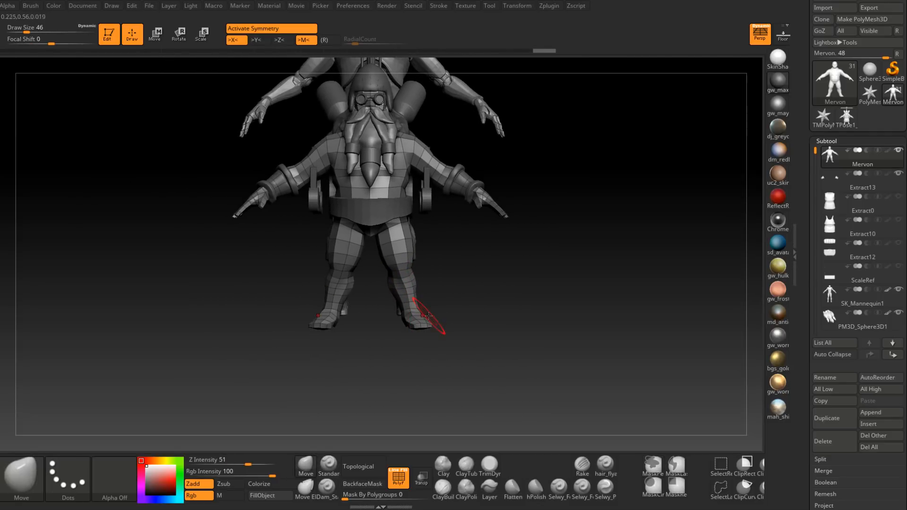
# Step: Set the Draw Size to 207, bring both feet closer together, and adjust their height from the side
pyautogui.press('space')
pyautogui.moveTo(421, 309)
pyautogui.mouseDown()
pyautogui.moveTo(442, 310)
pyautogui.moveTo(401, 318)
pyautogui.mouseUp()
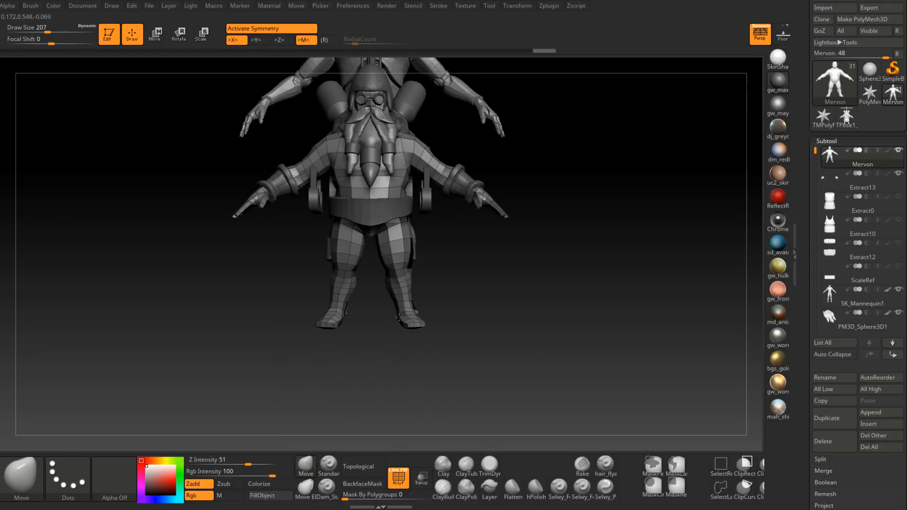
pyautogui.moveTo(473, 305); pyautogui.dragTo(395, 296, button='right')
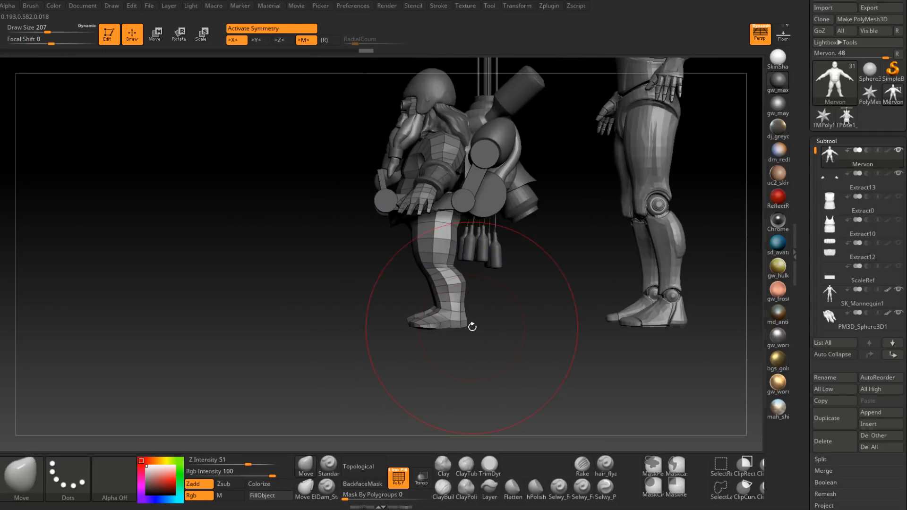
pyautogui.moveTo(459, 329); pyautogui.dragTo(411, 321)
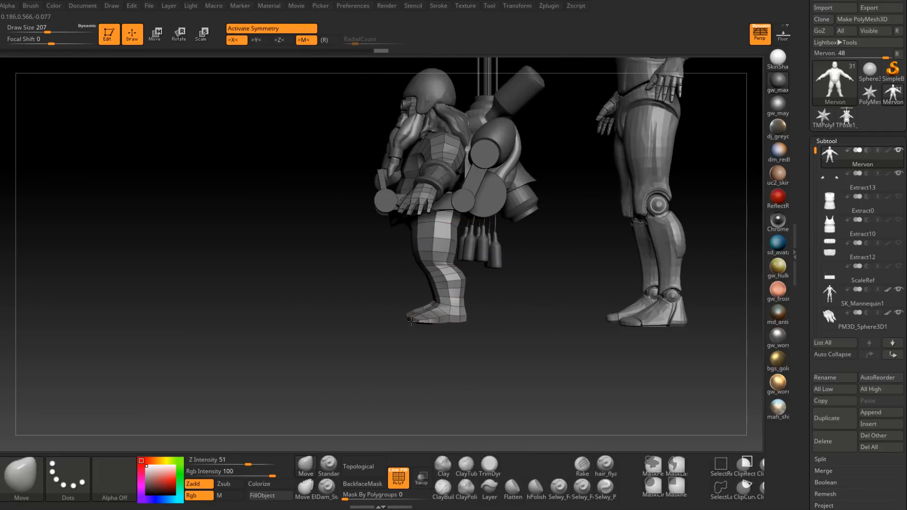
# Step: Show the ScaleRef subtool and view the dwarf's feet against its ground surface
pyautogui.keyDown('alt'); pyautogui.moveTo(565, 320); pyautogui.dragTo(466, 307, button='right'); pyautogui.keyUp('alt')
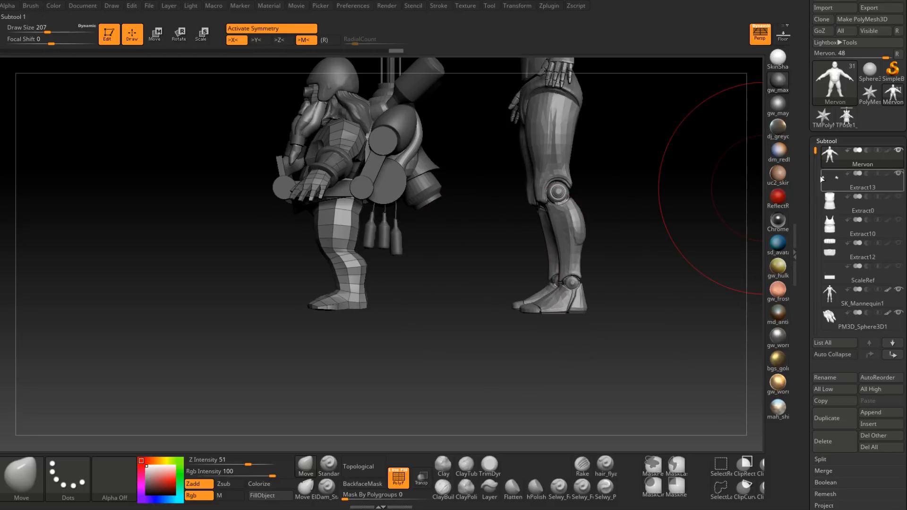
pyautogui.scroll(-4, 863, 197)
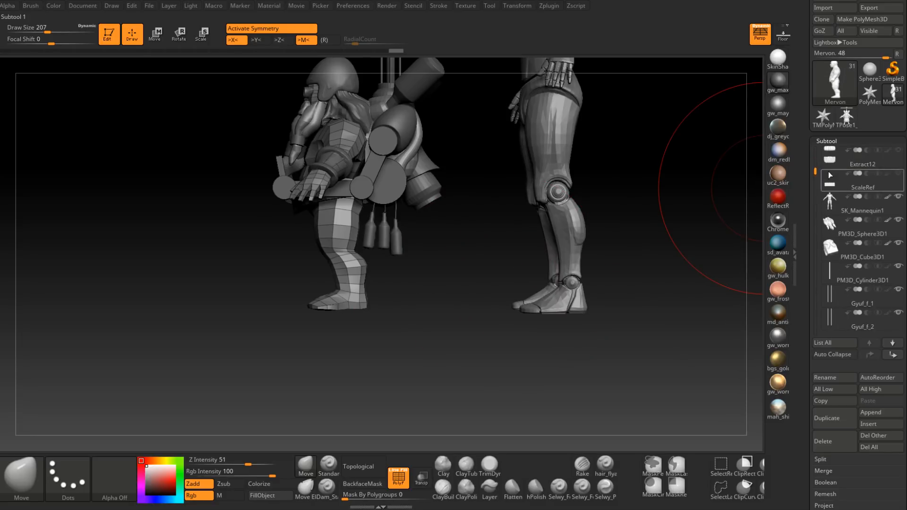
pyautogui.click(899, 175)
pyautogui.moveTo(425, 286); pyautogui.dragTo(375, 293, button='right')
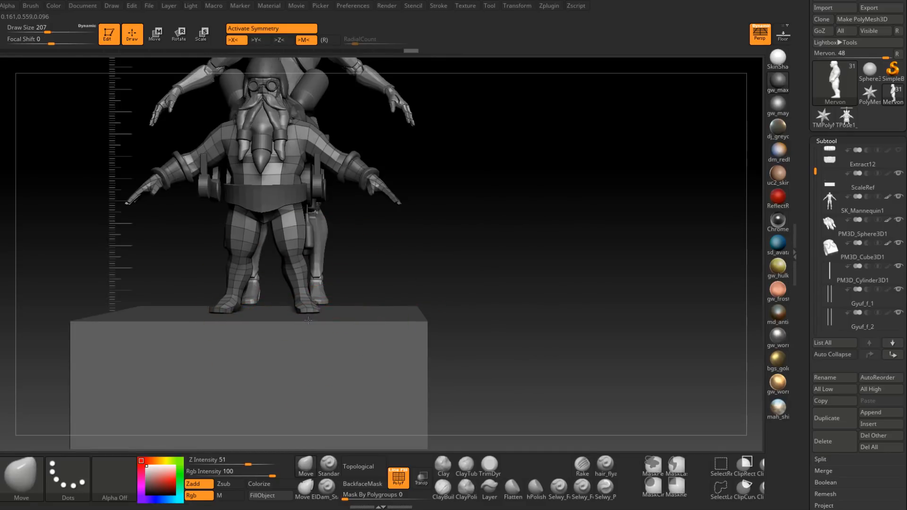
pyautogui.moveTo(315, 316); pyautogui.dragTo(360, 336, button='right')
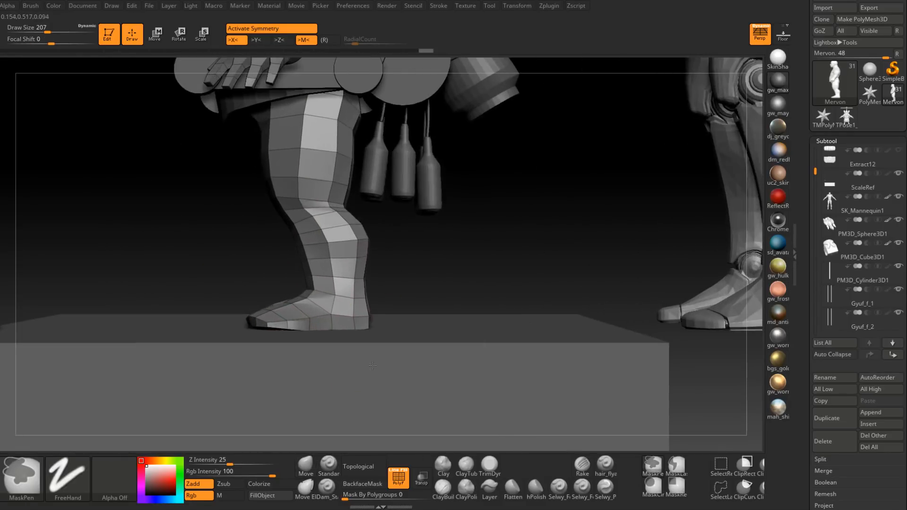
# Step: Set the Move brush's Draw Size to 97 and level the soles of the feet with the ScaleRef ground
pyautogui.press('space')
pyautogui.moveTo(361, 306); pyautogui.dragTo(350, 306)
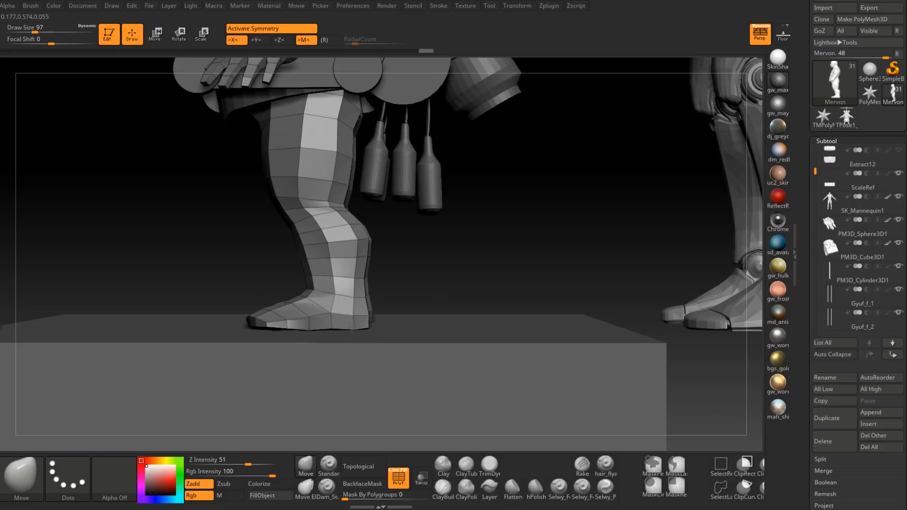
pyautogui.moveTo(358, 318)
pyautogui.mouseDown(button='right')
pyautogui.moveTo(321, 335)
pyautogui.moveTo(307, 356)
pyautogui.moveTo(366, 333)
pyautogui.mouseUp(button='right')
# Step: Set the Draw Size to 56 and reshape the heels from behind and the side
pyautogui.press('space')
pyautogui.moveTo(366, 307); pyautogui.dragTo(360, 325)
pyautogui.moveTo(369, 336)
pyautogui.mouseDown(button='right')
pyautogui.moveTo(424, 325)
pyautogui.moveTo(342, 280)
pyautogui.mouseUp(button='right')
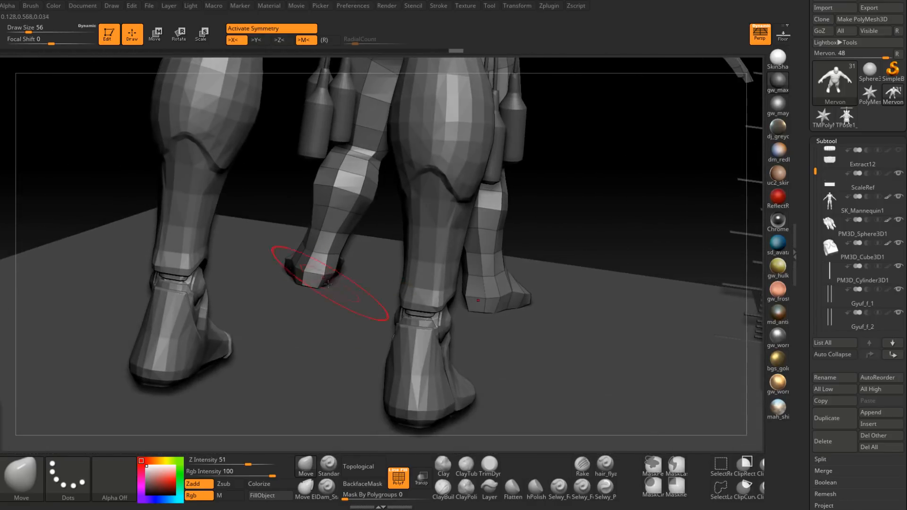
pyautogui.moveTo(326, 287); pyautogui.dragTo(312, 281)
pyautogui.moveTo(308, 276)
pyautogui.mouseDown(button='right')
pyautogui.moveTo(350, 283)
pyautogui.moveTo(360, 265)
pyautogui.moveTo(449, 316)
pyautogui.mouseUp(button='right')
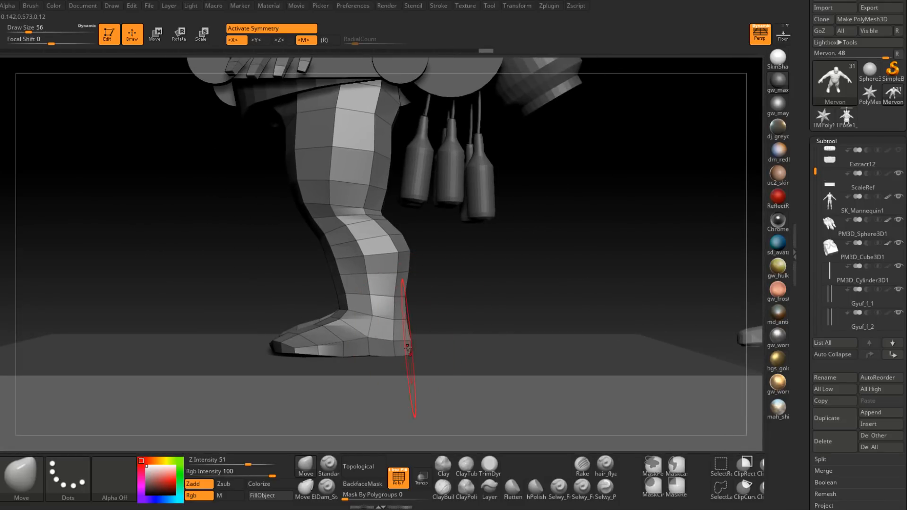
pyautogui.moveTo(407, 348)
pyautogui.mouseDown(button='right')
pyautogui.moveTo(461, 314)
pyautogui.moveTo(437, 294)
pyautogui.moveTo(397, 342)
pyautogui.mouseUp(button='right')
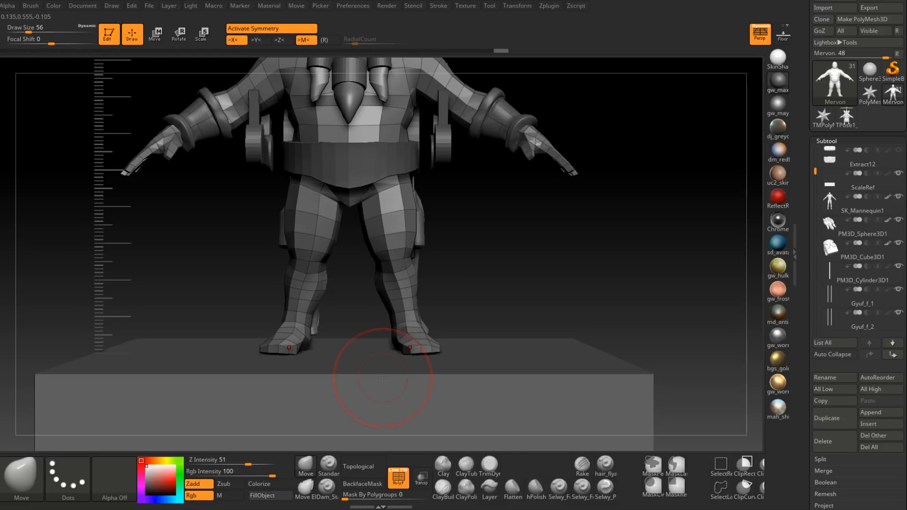
# Step: Adjust the crotch and inner thighs of the Mervon body with the Move brush
pyautogui.moveTo(475, 250); pyautogui.dragTo(322, 222, button='right')
pyautogui.moveTo(437, 219)
pyautogui.keyDown('alt'); pyautogui.mouseDown(button='right')
pyautogui.moveTo(399, 294)
pyautogui.moveTo(398, 242)
pyautogui.moveTo(368, 243)
pyautogui.moveTo(396, 244)
pyautogui.mouseUp(button='right'); pyautogui.keyUp('alt')
pyautogui.moveTo(371, 303)
pyautogui.keyDown('alt'); pyautogui.mouseDown(button='right')
pyautogui.moveTo(374, 258)
pyautogui.moveTo(374, 291)
pyautogui.mouseUp(button='right'); pyautogui.keyUp('alt')
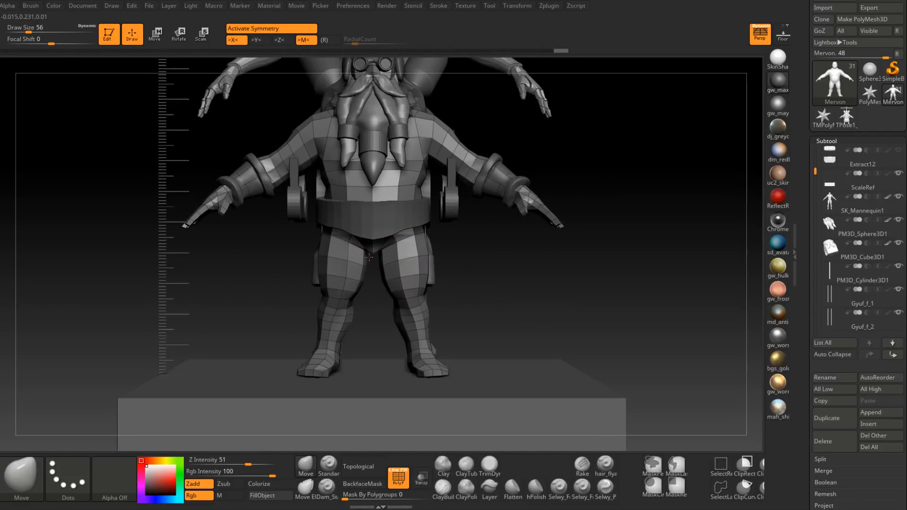
pyautogui.moveTo(367, 262); pyautogui.dragTo(370, 263)
pyautogui.moveTo(369, 263)
pyautogui.mouseDown(button='right')
pyautogui.moveTo(380, 256)
pyautogui.moveTo(368, 251)
pyautogui.mouseUp(button='right')
pyautogui.moveTo(361, 286); pyautogui.dragTo(365, 289)
pyautogui.moveTo(364, 290)
pyautogui.mouseDown(button='right')
pyautogui.moveTo(348, 317)
pyautogui.moveTo(313, 318)
pyautogui.moveTo(347, 333)
pyautogui.moveTo(413, 273)
pyautogui.moveTo(465, 316)
pyautogui.mouseUp(button='right')
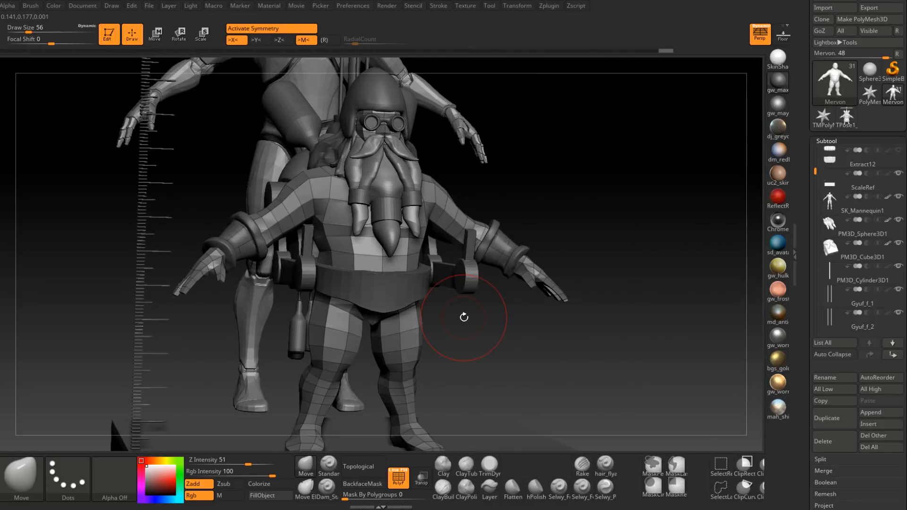
# Step: Check the dwarf against the mannequin from the front and refine the lower legs with the Move brush
pyautogui.moveTo(845, 158)
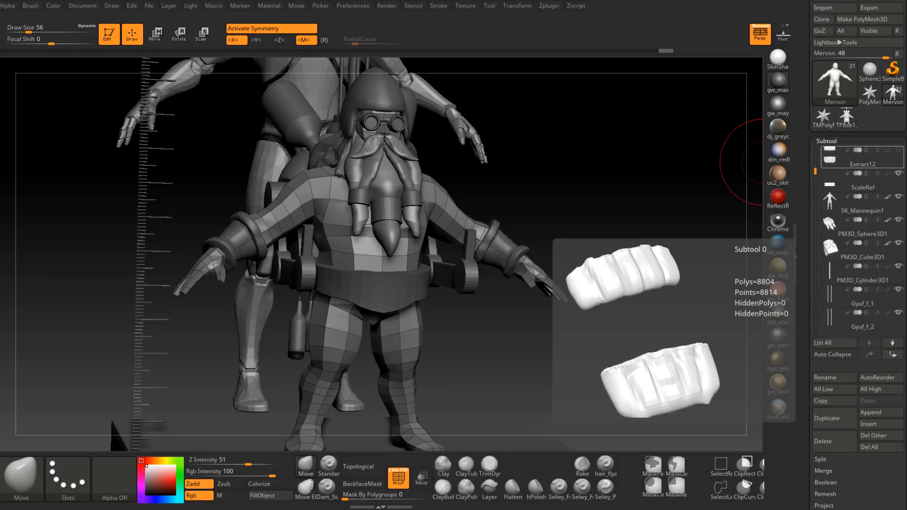
pyautogui.moveTo(685, 198); pyautogui.dragTo(456, 326, button='right')
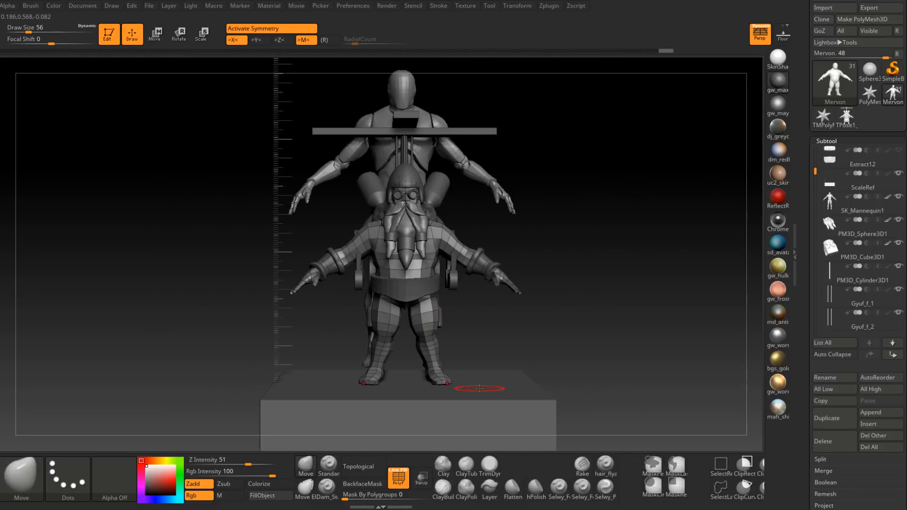
pyautogui.moveTo(479, 389); pyautogui.dragTo(461, 425, button='right')
pyautogui.keyDown('alt'); pyautogui.moveTo(442, 358); pyautogui.dragTo(451, 331, button='right'); pyautogui.keyUp('alt')
pyautogui.moveTo(448, 288); pyautogui.dragTo(448, 316, button='right')
pyautogui.press('space')
pyautogui.moveTo(448, 317); pyautogui.dragTo(437, 307)
pyautogui.moveTo(437, 308); pyautogui.dragTo(421, 276, button='right')
pyautogui.press('space')
pyautogui.moveTo(421, 277); pyautogui.dragTo(417, 277)
pyautogui.moveTo(417, 277)
pyautogui.mouseDown(button='right')
pyautogui.moveTo(426, 303)
pyautogui.moveTo(413, 263)
pyautogui.moveTo(366, 253)
pyautogui.moveTo(378, 238)
pyautogui.moveTo(389, 282)
pyautogui.moveTo(397, 253)
pyautogui.mouseUp(button='right')
# Step: Fine-tune the lower leg from the side with a smaller Move brush and switch between the body's subdivision levels
pyautogui.press('space')
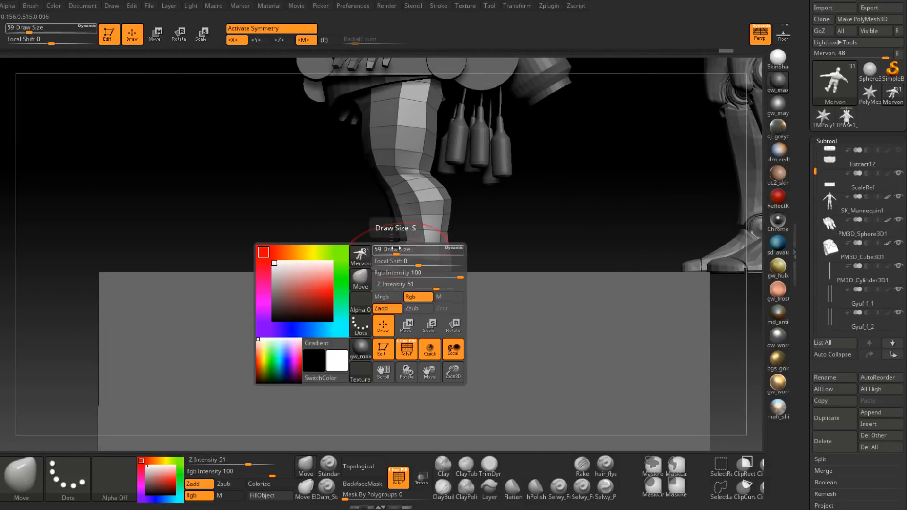
pyautogui.moveTo(397, 252); pyautogui.dragTo(393, 249)
pyautogui.moveTo(392, 249); pyautogui.dragTo(390, 251, button='right')
pyautogui.moveTo(395, 243)
pyautogui.mouseDown(button='right')
pyautogui.moveTo(414, 249)
pyautogui.moveTo(400, 248)
pyautogui.moveTo(426, 274)
pyautogui.moveTo(419, 265)
pyautogui.moveTo(505, 222)
pyautogui.moveTo(477, 207)
pyautogui.moveTo(486, 249)
pyautogui.moveTo(469, 252)
pyautogui.moveTo(409, 301)
pyautogui.moveTo(425, 276)
pyautogui.mouseUp(button='right')
pyautogui.press('d')
pyautogui.hotkey('shift', 'd')
# Step: Set the Draw Size to 51 and shape the calf muscles on the Mervon body
pyautogui.press('space')
pyautogui.moveTo(423, 275); pyautogui.dragTo(426, 275)
pyautogui.moveTo(421, 280)
pyautogui.mouseDown(button='right')
pyautogui.moveTo(453, 283)
pyautogui.moveTo(425, 273)
pyautogui.mouseUp(button='right')
pyautogui.moveTo(425, 271); pyautogui.dragTo(423, 273)
pyautogui.moveTo(423, 273); pyautogui.dragTo(409, 281, button='right')
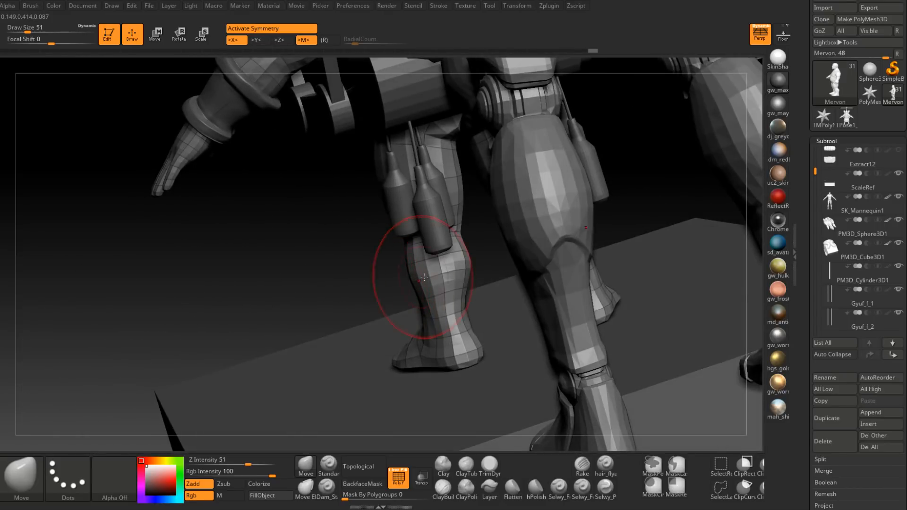
# Step: Refine the transition between the knees and calves with the Move brush, adjusting its size between strokes
pyautogui.moveTo(466, 269); pyautogui.dragTo(425, 242, button='right')
pyautogui.press('shift')
pyautogui.keyDown('shift'); pyautogui.moveTo(436, 235); pyautogui.dragTo(441, 240); pyautogui.keyUp('shift')
pyautogui.moveTo(441, 240)
pyautogui.keyDown('shift'); pyautogui.mouseDown(button='right')
pyautogui.moveTo(467, 252)
pyautogui.moveTo(450, 262)
pyautogui.moveTo(437, 236)
pyautogui.mouseUp(button='right'); pyautogui.keyUp('shift')
pyautogui.press('space')
pyautogui.moveTo(436, 233); pyautogui.dragTo(432, 231)
pyautogui.moveTo(430, 229)
pyautogui.mouseDown(button='right')
pyautogui.moveTo(443, 236)
pyautogui.moveTo(436, 243)
pyautogui.moveTo(451, 276)
pyautogui.moveTo(449, 265)
pyautogui.mouseUp(button='right')
# Step: Set the Draw Size to 59, finish adjusting the lower legs, and review the smoothed body beside the mannequin
pyautogui.press('space')
pyautogui.moveTo(449, 265); pyautogui.dragTo(457, 264)
pyautogui.moveTo(423, 280); pyautogui.dragTo(410, 275, button='right')
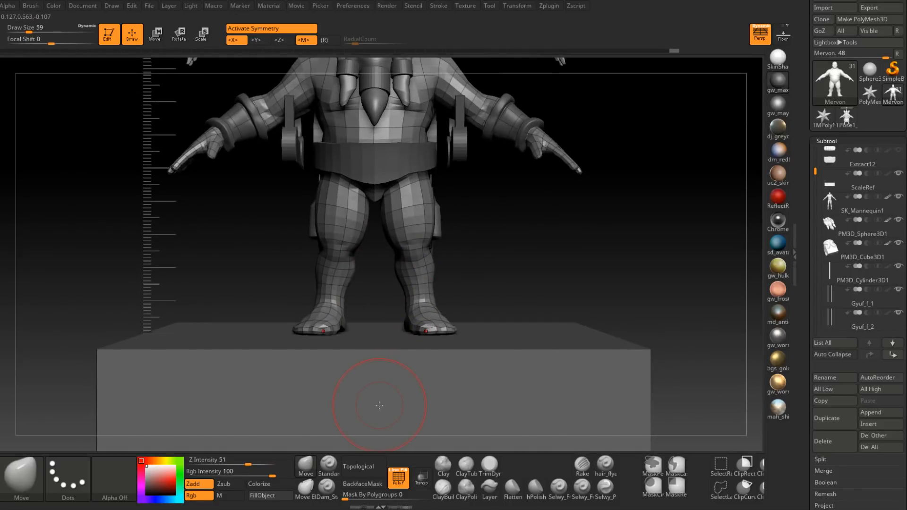
pyautogui.keyDown('ctrl'); pyautogui.moveTo(447, 228); pyautogui.dragTo(434, 294, button='right'); pyautogui.keyUp('ctrl')
pyautogui.moveTo(434, 294); pyautogui.dragTo(426, 335, button='right')
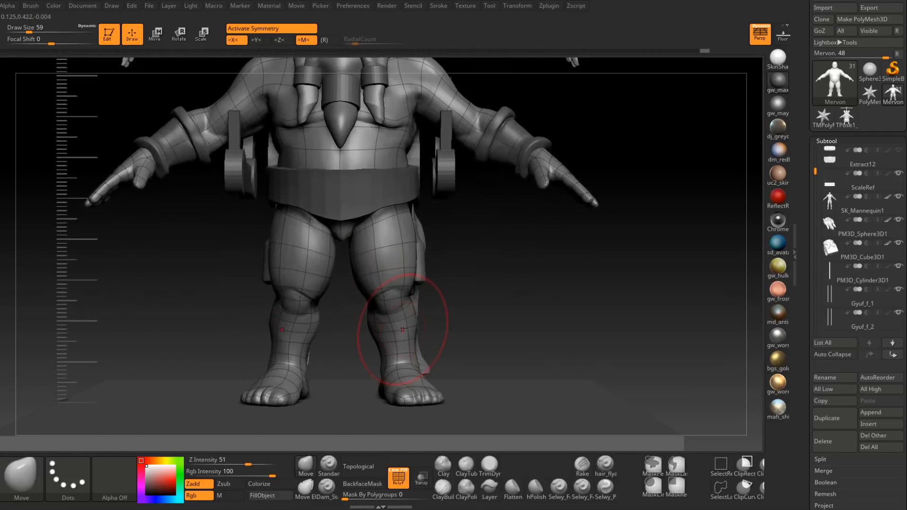
pyautogui.keyDown('alt'); pyautogui.moveTo(404, 279); pyautogui.dragTo(391, 331, button='right'); pyautogui.keyUp('alt')
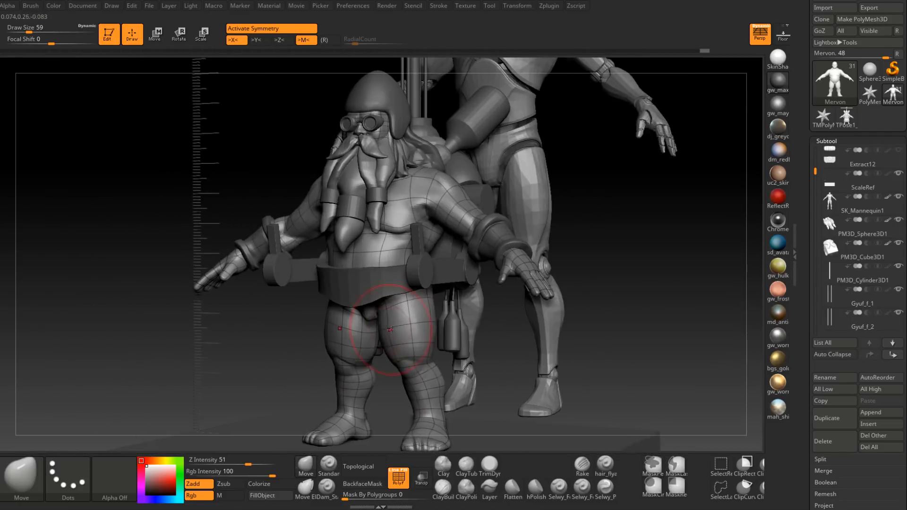
# Step: Turn off the polyframe display on the dwarf and show the Extract0 robe over the body
pyautogui.hotkey('shift', 'f')
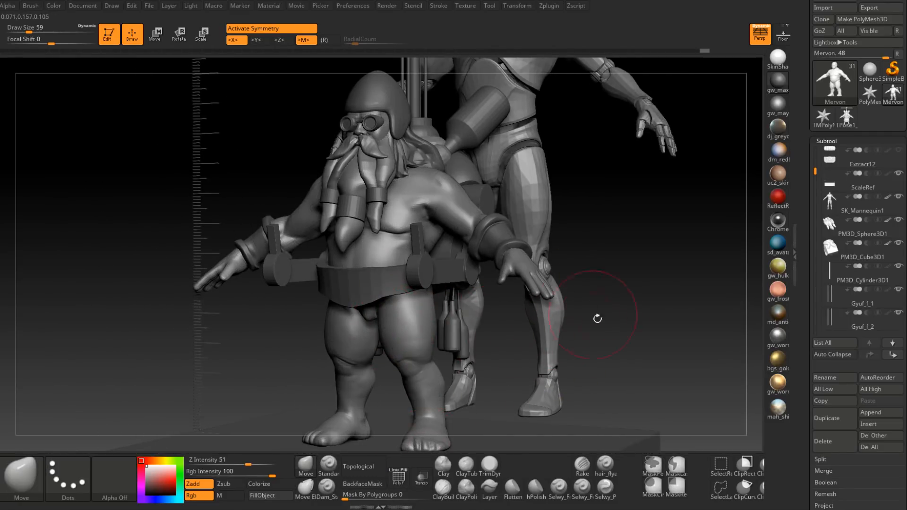
pyautogui.scroll(4, 885, 170)
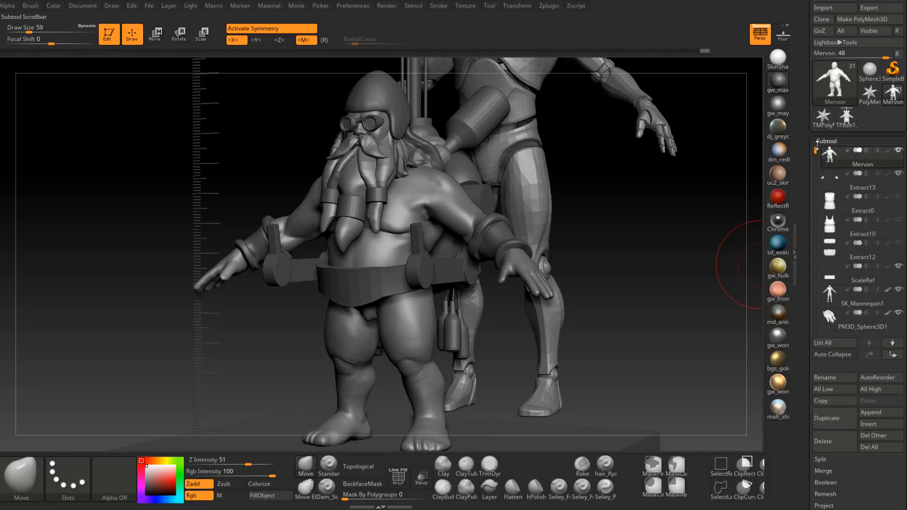
pyautogui.click(899, 196)
pyautogui.moveTo(713, 247); pyautogui.dragTo(623, 269)
pyautogui.click(898, 203)
pyautogui.moveTo(900, 202)
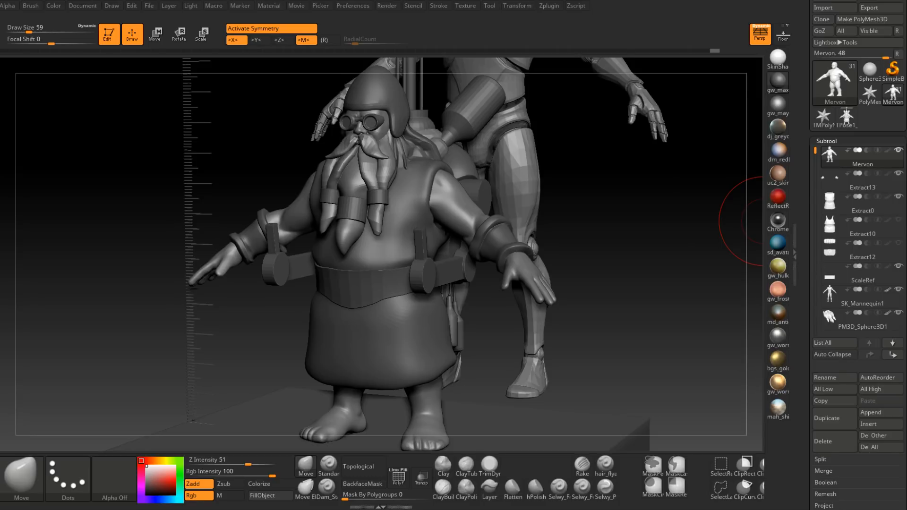
# Step: Examine the robed dwarf beside the mannequin from the front and at an angle, checking leg length and overall proportions
pyautogui.moveTo(745, 220)
pyautogui.mouseDown()
pyautogui.moveTo(496, 277)
pyautogui.moveTo(526, 307)
pyautogui.moveTo(480, 290)
pyautogui.moveTo(480, 314)
pyautogui.moveTo(474, 290)
pyautogui.mouseUp()
pyautogui.moveTo(474, 290)
pyautogui.keyDown('ctrl'); pyautogui.mouseDown(button='right')
pyautogui.moveTo(468, 305)
pyautogui.moveTo(502, 318)
pyautogui.mouseUp(button='right'); pyautogui.keyUp('ctrl')
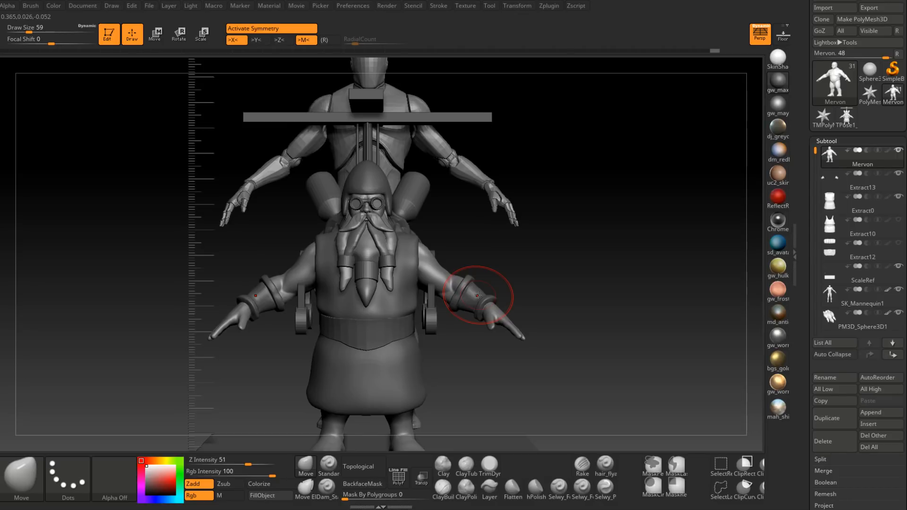
pyautogui.moveTo(523, 329)
pyautogui.mouseDown(button='right')
pyautogui.moveTo(477, 333)
pyautogui.moveTo(466, 356)
pyautogui.moveTo(522, 337)
pyautogui.moveTo(514, 348)
pyautogui.moveTo(518, 302)
pyautogui.moveTo(477, 340)
pyautogui.moveTo(533, 327)
pyautogui.moveTo(517, 331)
pyautogui.moveTo(529, 345)
pyautogui.moveTo(540, 338)
pyautogui.moveTo(542, 312)
pyautogui.mouseUp(button='right')
pyautogui.moveTo(524, 349); pyautogui.dragTo(529, 283, button='right')
pyautogui.moveTo(537, 318); pyautogui.dragTo(483, 324, button='right')
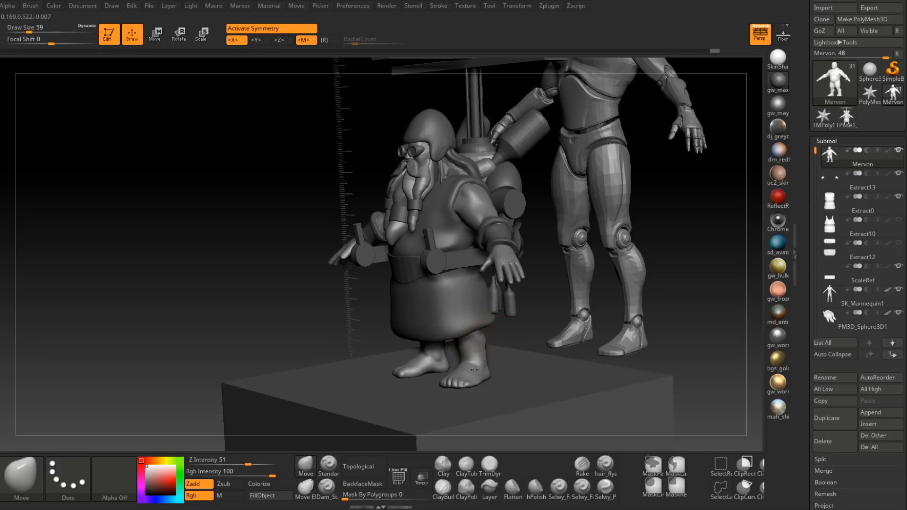
pyautogui.moveTo(469, 370); pyautogui.dragTo(490, 364, button='right')
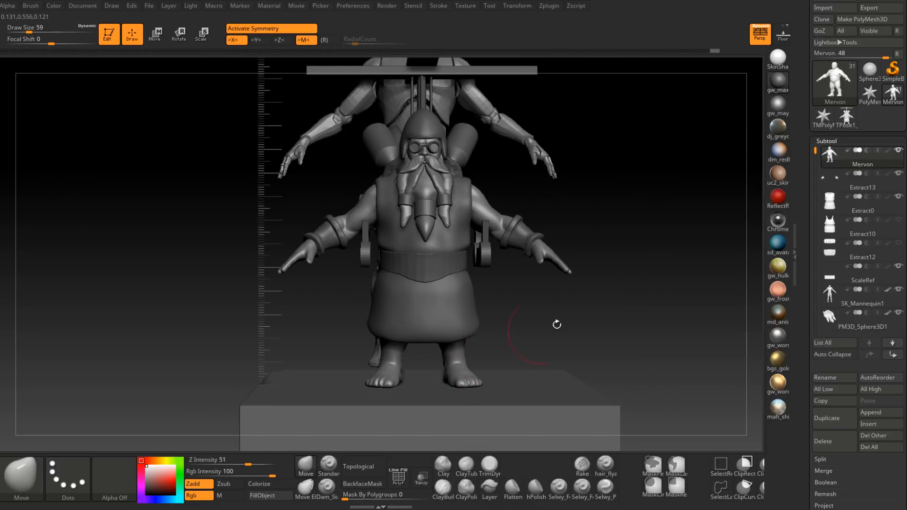
pyautogui.moveTo(824, 193)
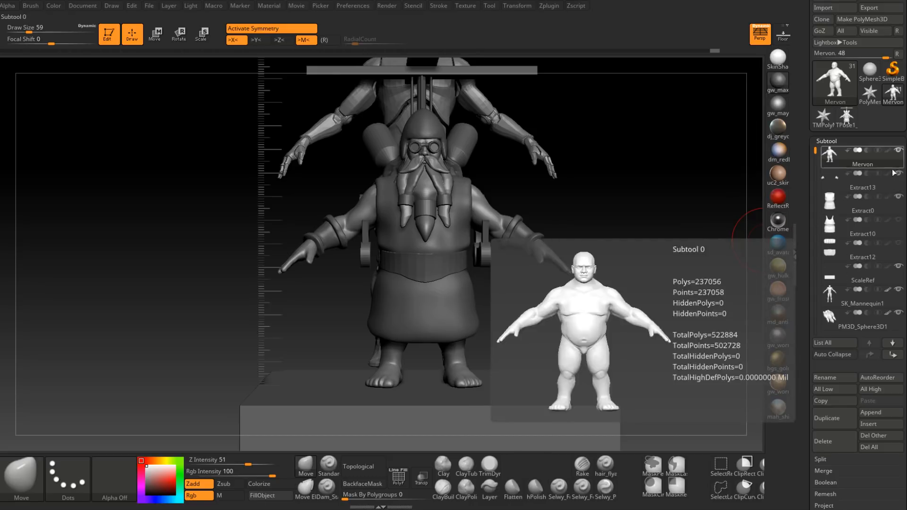
pyautogui.moveTo(901, 175)
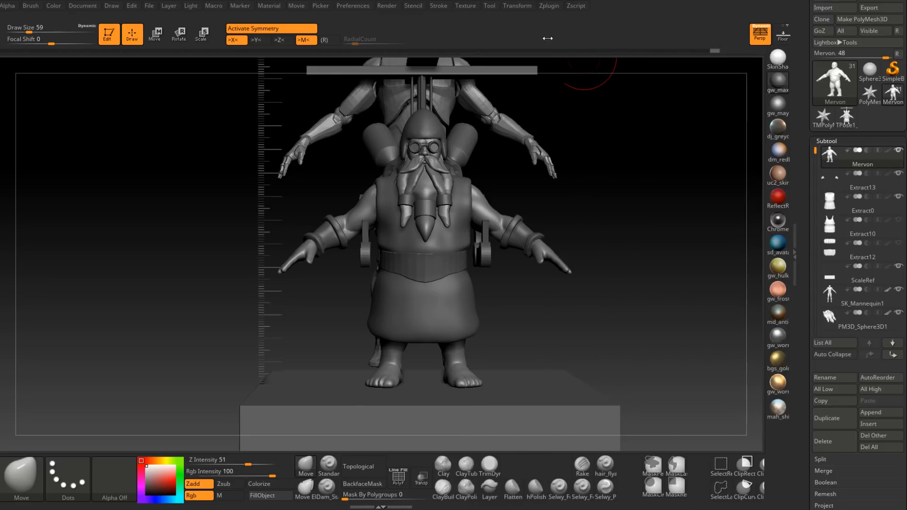
pyautogui.keyDown('alt'); pyautogui.moveTo(607, 144); pyautogui.dragTo(591, 159); pyautogui.keyUp('alt')
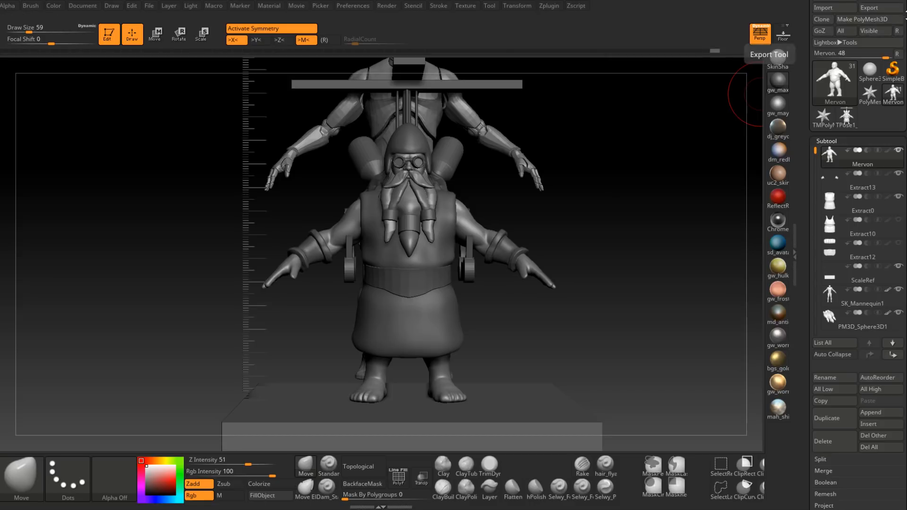
# Step: Save the dwarf tool with all its subtools to disk
pyautogui.moveTo(904, 15); pyautogui.dragTo(904, 52)
pyautogui.click(879, 21)
pyautogui.click(372, 232)
pyautogui.click(483, 254)
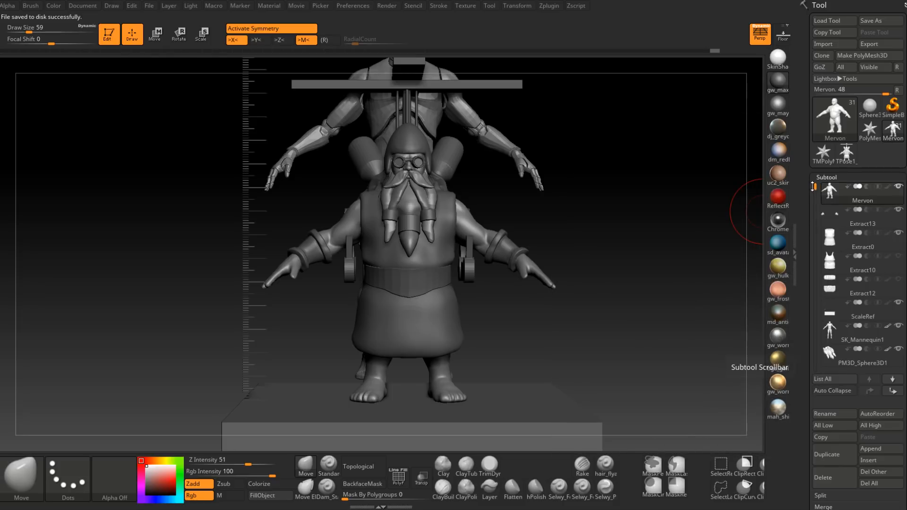
# Step: Hide the SK_Mannequin1 subtool so only the dwarf and its equipment are displayed
pyautogui.moveTo(815, 189); pyautogui.dragTo(814, 215)
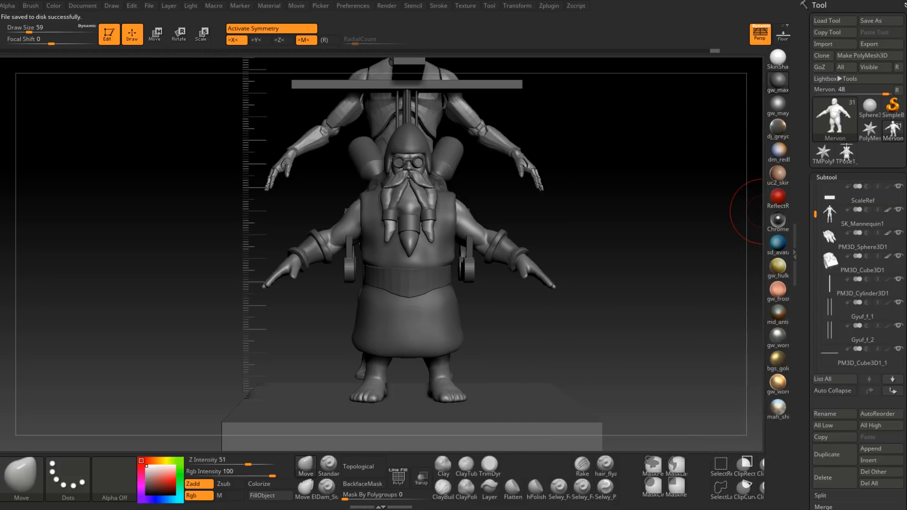
pyautogui.click(899, 214)
pyautogui.moveTo(538, 118); pyautogui.dragTo(543, 150)
# Step: Export the visible subtools as an FBX file with the FBX ExportImport plugin
pyautogui.click(549, 6)
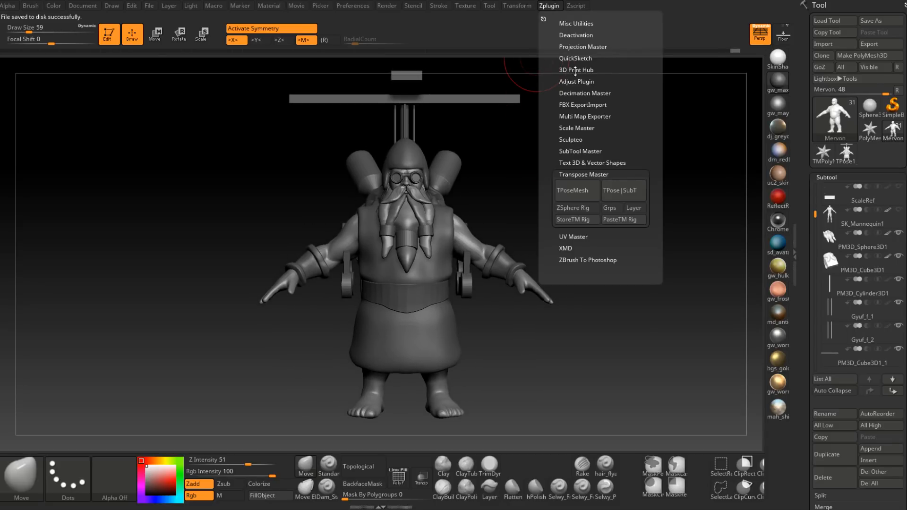
pyautogui.click(585, 105)
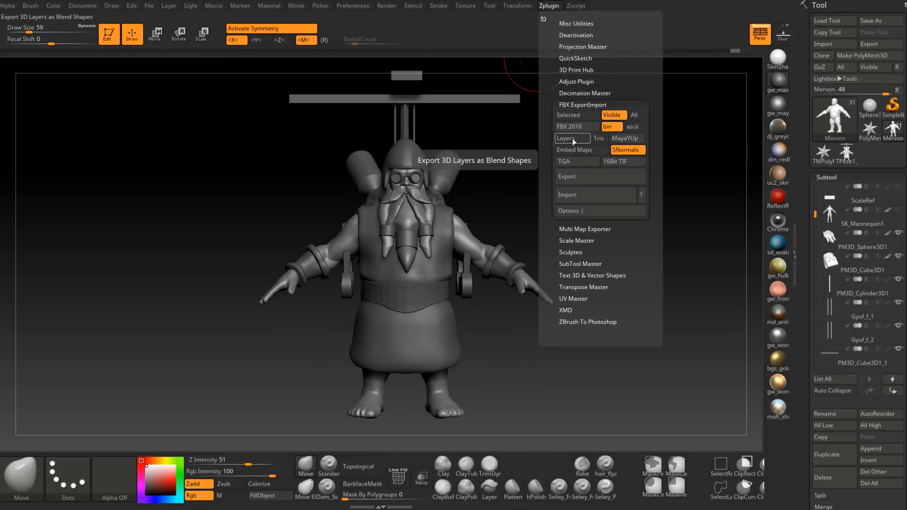
pyautogui.click(589, 181)
pyautogui.click(373, 232)
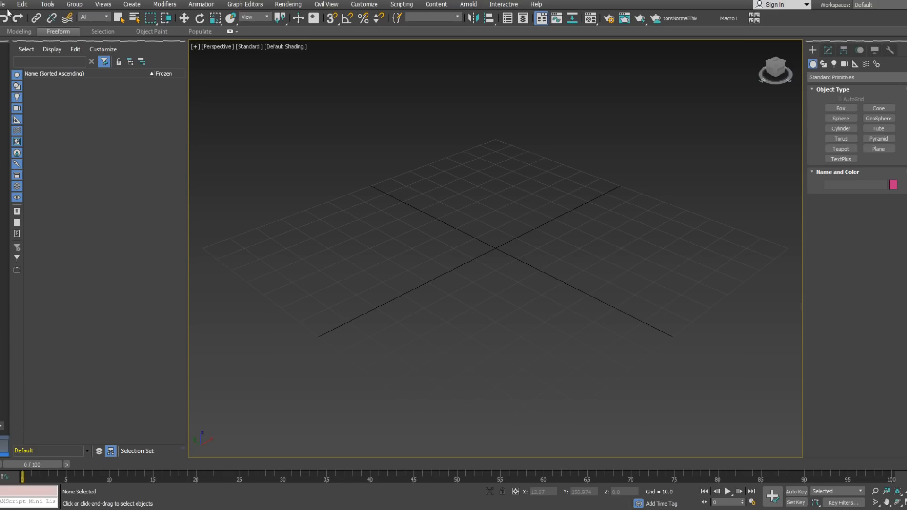
# Step: Switch to 3ds Max and import the exported dwarf FBX from the Mervon folder under Game
pyautogui.click(4, 4)
pyautogui.moveTo(38, 22)
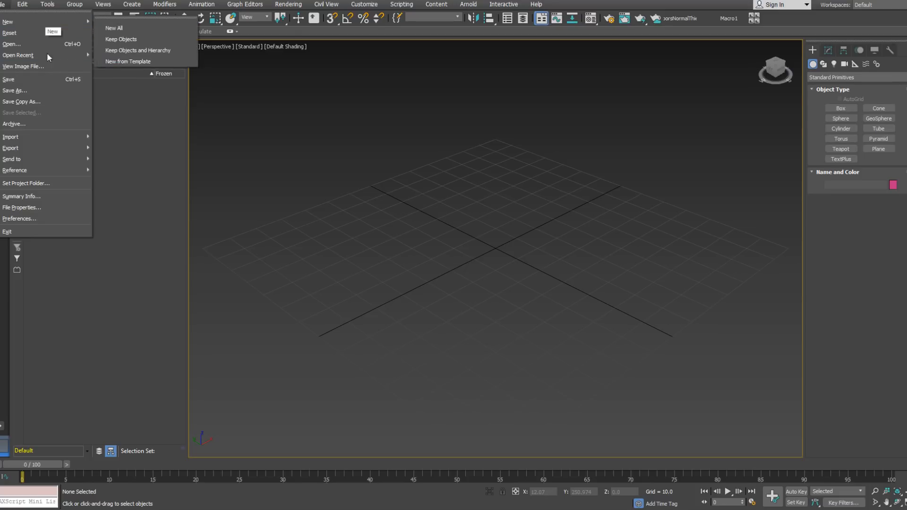
pyautogui.moveTo(55, 138)
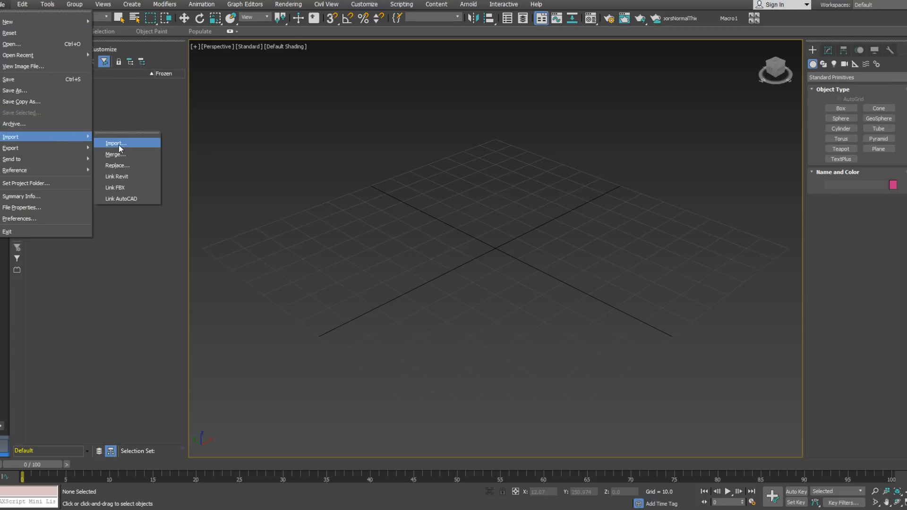
pyautogui.click(119, 144)
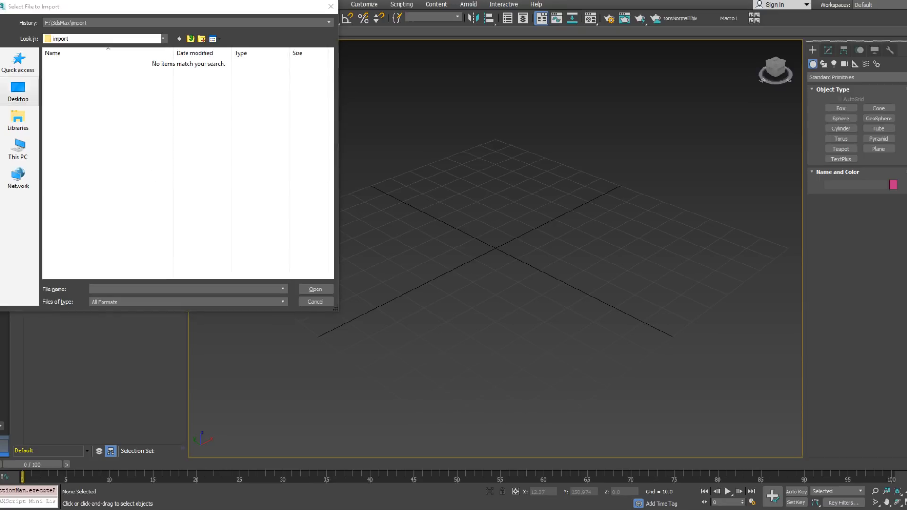
pyautogui.click(178, 24)
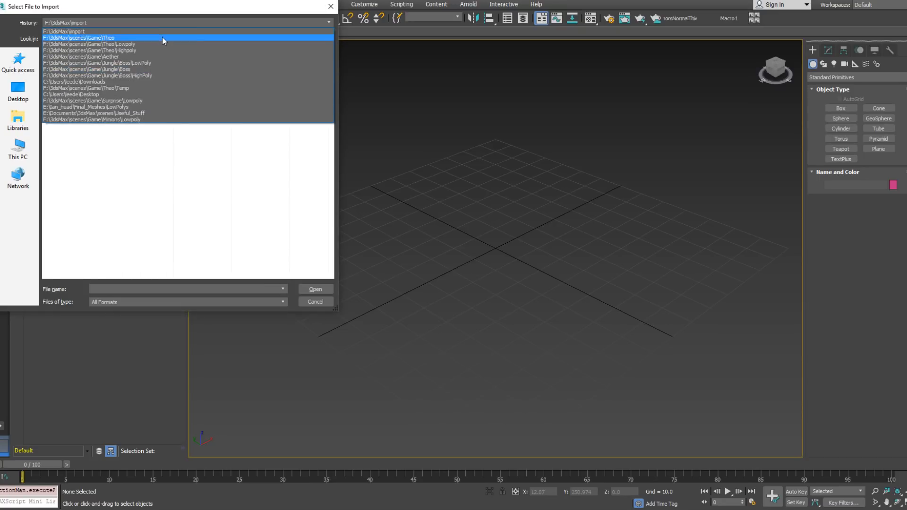
pyautogui.click(162, 37)
pyautogui.click(191, 39)
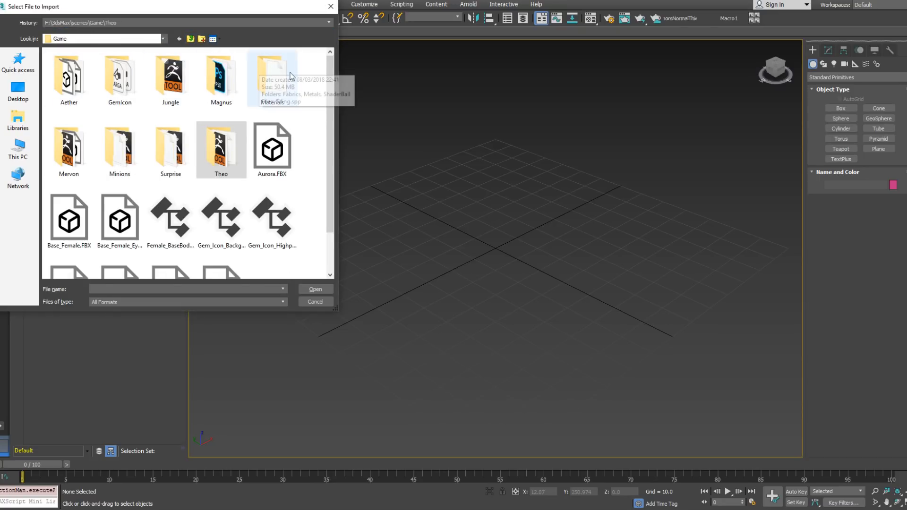
pyautogui.doubleClick(69, 151)
pyautogui.doubleClick(78, 66)
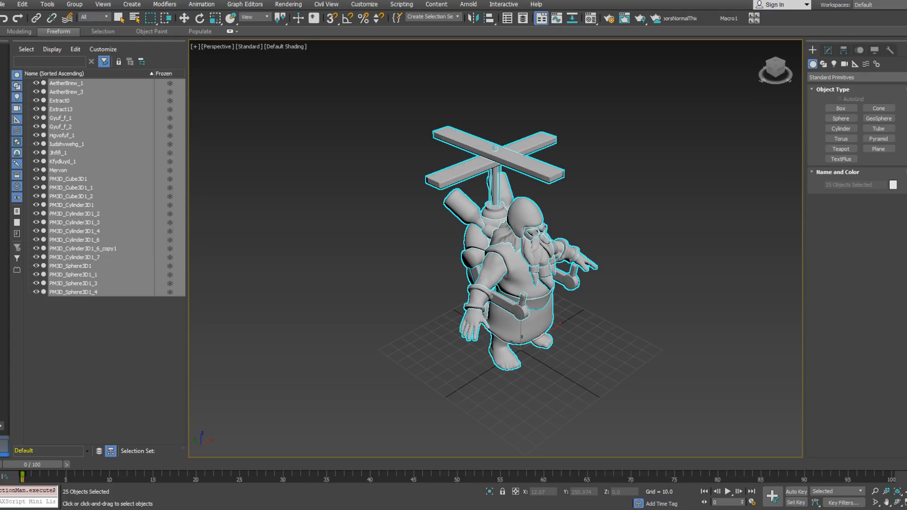
# Step: Change the wireframe colour of all the imported dwarf meshes and clear the selection
pyautogui.keyDown('alt'); pyautogui.moveTo(625, 316); pyautogui.dragTo(548, 260, button='middle'); pyautogui.keyUp('alt')
pyautogui.click(635, 260)
pyautogui.scroll(5, 485, 239)
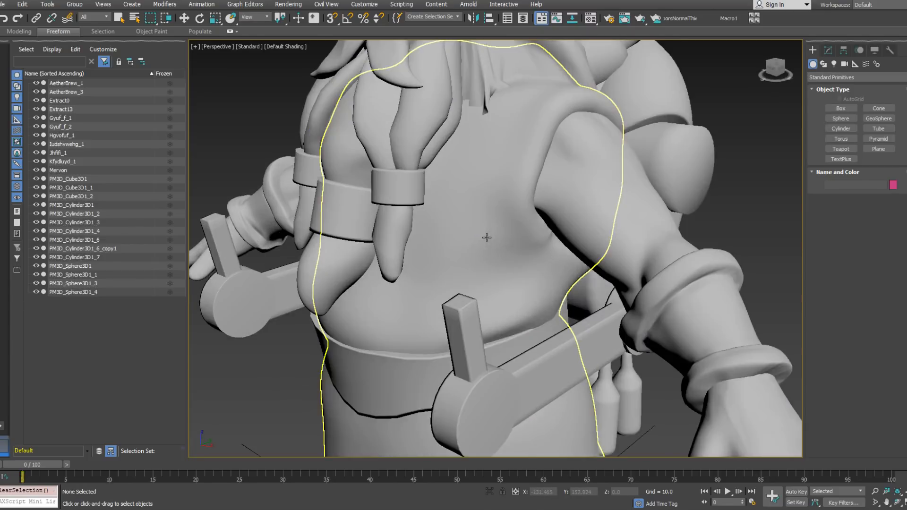
pyautogui.scroll(-5, 486, 239)
pyautogui.moveTo(370, 87); pyautogui.dragTo(588, 347)
pyautogui.click(890, 50)
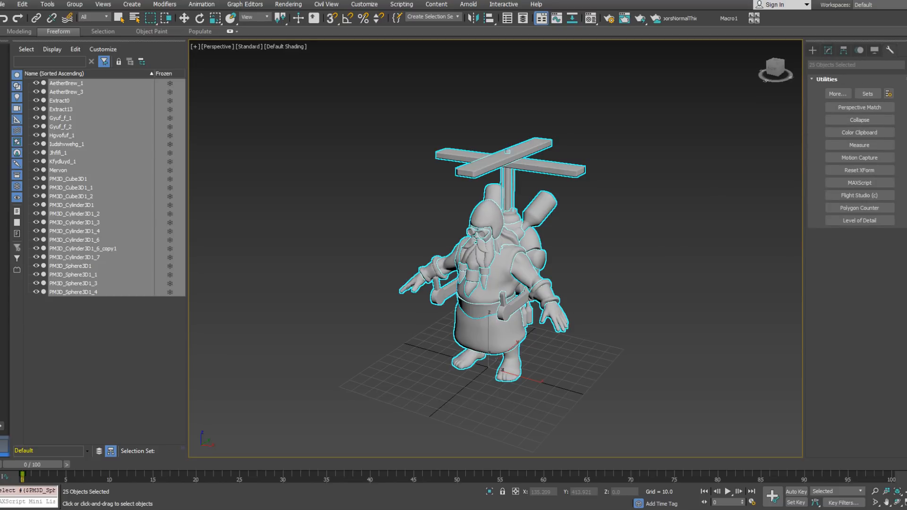
pyautogui.click(705, 331)
# Step: Inspect the imported dwarf from several angles and delete the Extract0 robe mesh
pyautogui.keyDown('alt'); pyautogui.moveTo(576, 313); pyautogui.dragTo(531, 313, button='middle'); pyautogui.keyUp('alt')
pyautogui.scroll(5, 530, 312)
pyautogui.keyDown('alt'); pyautogui.moveTo(465, 308); pyautogui.dragTo(698, 288, button='middle'); pyautogui.keyUp('alt')
pyautogui.scroll(-4, 570, 310)
pyautogui.moveTo(474, 291); pyautogui.dragTo(561, 279, button='middle')
pyautogui.scroll(3, 557, 249)
pyautogui.keyDown('alt'); pyautogui.moveTo(465, 228); pyautogui.dragTo(544, 264, button='middle'); pyautogui.keyUp('alt')
pyautogui.click(490, 239)
pyautogui.moveTo(484, 242); pyautogui.dragTo(539, 266, button='middle')
pyautogui.scroll(-3, 546, 274)
pyautogui.scroll(5, 539, 267)
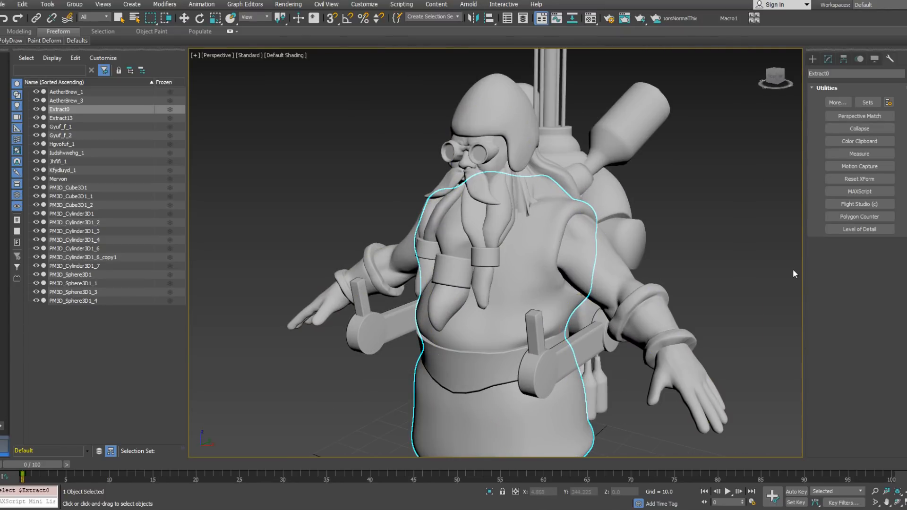
pyautogui.press('Delete')
# Step: Delete the wide belt mesh around the dwarf's waist
pyautogui.keyDown('alt'); pyautogui.moveTo(642, 254); pyautogui.dragTo(564, 294, button='middle'); pyautogui.keyUp('alt')
pyautogui.press('z')
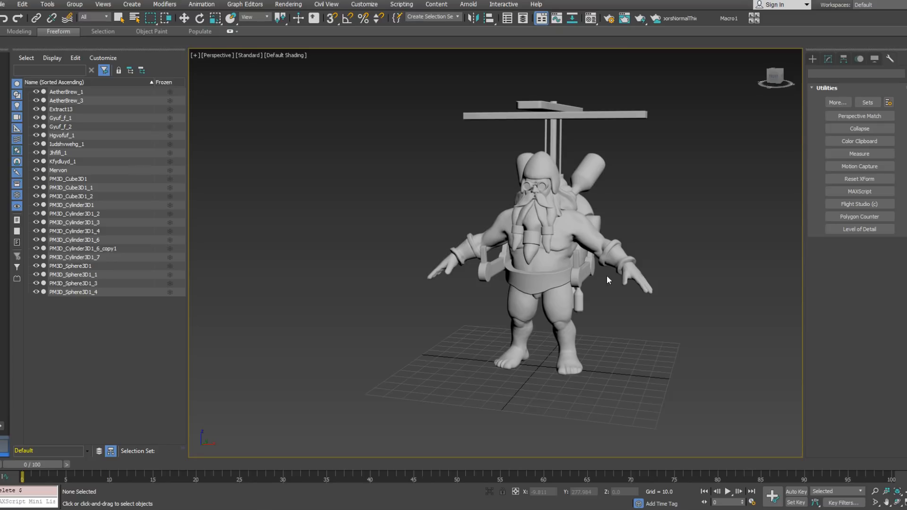
pyautogui.keyDown('alt'); pyautogui.moveTo(607, 276); pyautogui.dragTo(659, 308, button='middle'); pyautogui.keyUp('alt')
pyautogui.scroll(3, 555, 312)
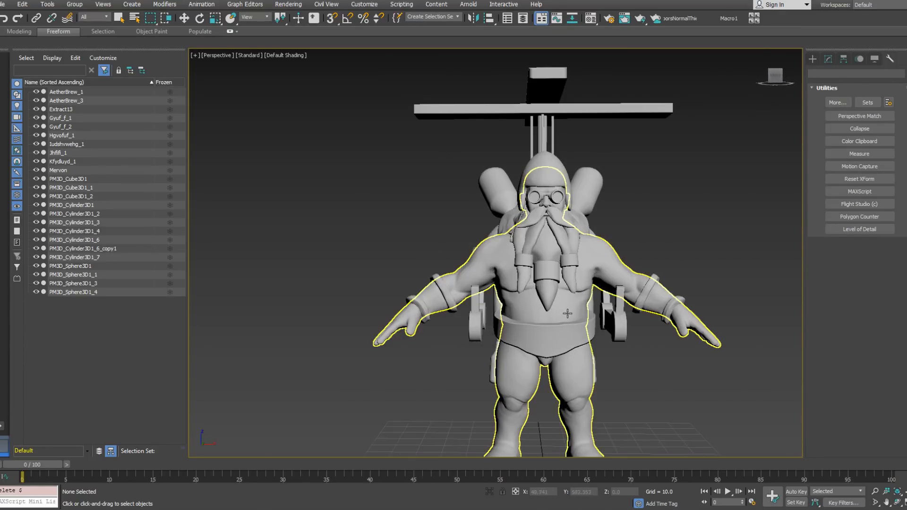
pyautogui.keyDown('alt'); pyautogui.moveTo(605, 334); pyautogui.dragTo(643, 329, button='middle'); pyautogui.keyUp('alt')
pyautogui.click(579, 311)
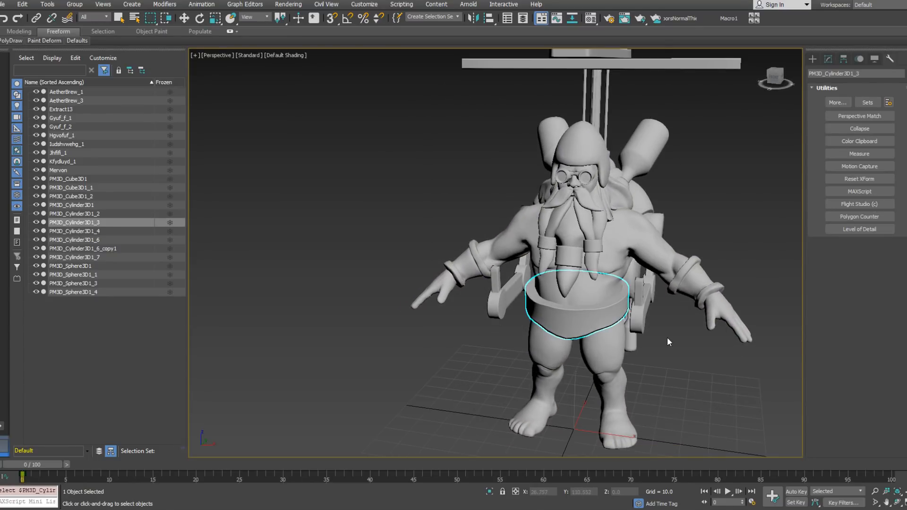
pyautogui.press('Delete')
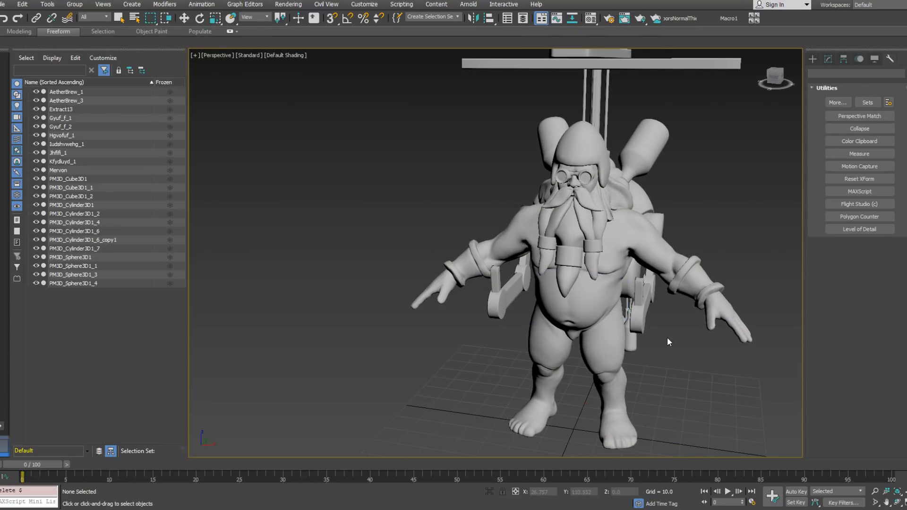
# Step: Hide the helicopter backpack parts, including the rotor blades, tanks, bottles and control arms, and clear the selection
pyautogui.keyDown('alt'); pyautogui.moveTo(667, 337); pyautogui.dragTo(582, 319, button='middle'); pyautogui.keyUp('alt')
pyautogui.scroll(3, 582, 318)
pyautogui.keyDown('alt'); pyautogui.moveTo(737, 279); pyautogui.dragTo(557, 313, button='middle'); pyautogui.keyUp('alt')
pyautogui.scroll(-5, 557, 314)
pyautogui.keyDown('alt'); pyautogui.moveTo(631, 309); pyautogui.dragTo(583, 306, button='middle'); pyautogui.keyUp('alt')
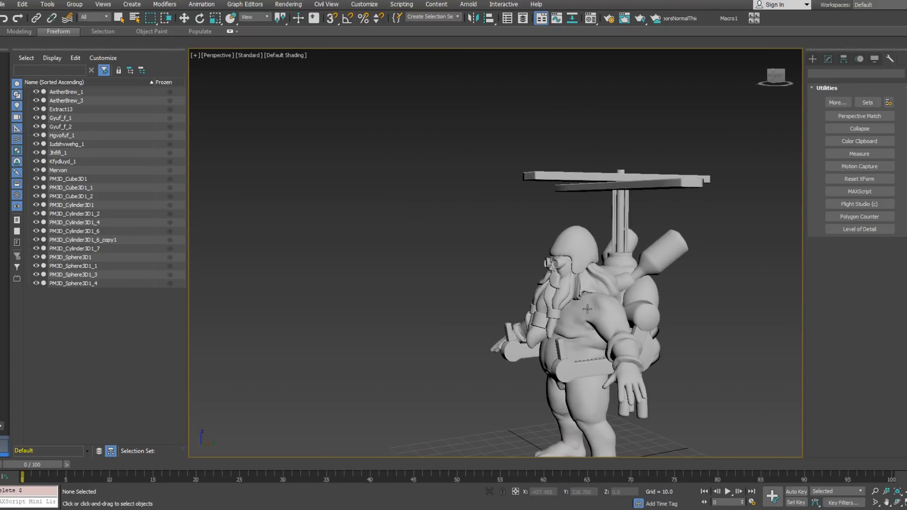
pyautogui.scroll(-4, 486, 245)
pyautogui.moveTo(618, 264); pyautogui.dragTo(504, 236, button='middle')
pyautogui.moveTo(564, 349); pyautogui.dragTo(490, 182)
pyautogui.moveTo(487, 149); pyautogui.dragTo(486, 149)
pyautogui.keyDown('alt'); pyautogui.moveTo(482, 237); pyautogui.dragTo(548, 262, button='middle'); pyautogui.keyUp('alt')
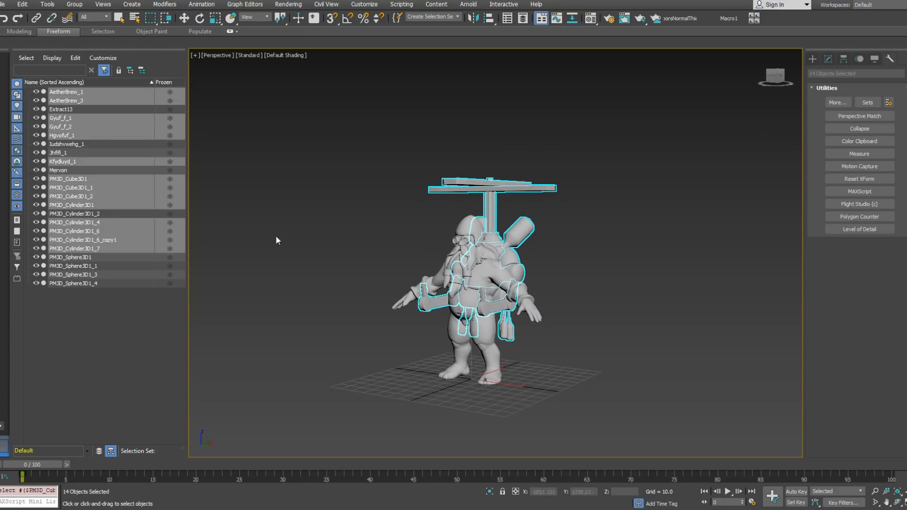
pyautogui.click(36, 91)
pyautogui.keyDown('alt'); pyautogui.moveTo(520, 288); pyautogui.dragTo(489, 354, button='middle'); pyautogui.keyUp('alt')
pyautogui.click(517, 264)
pyautogui.click(515, 330)
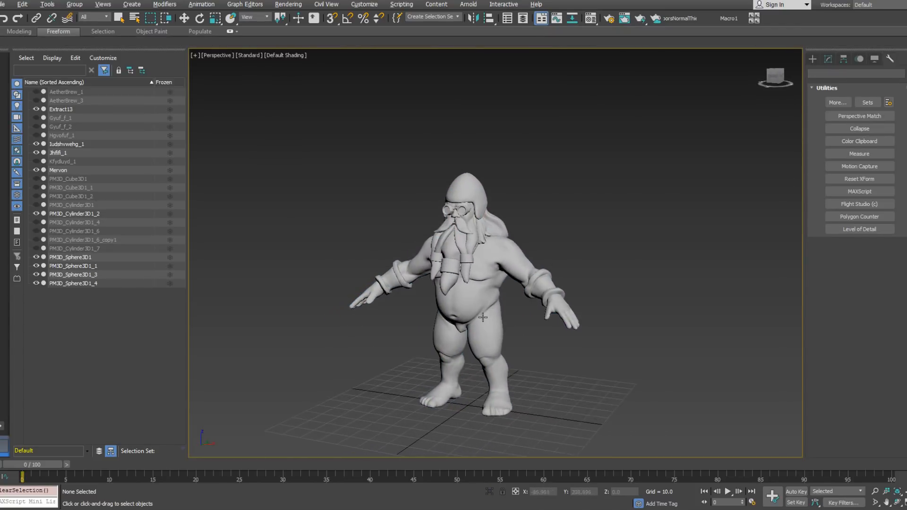
# Step: Select the long hair mesh behind the dwarf's head, PM3D_Sphere3D1_1, and hide it
pyautogui.scroll(4, 489, 356)
pyautogui.keyDown('alt'); pyautogui.moveTo(479, 293); pyautogui.dragTo(580, 244, button='middle'); pyautogui.keyUp('alt')
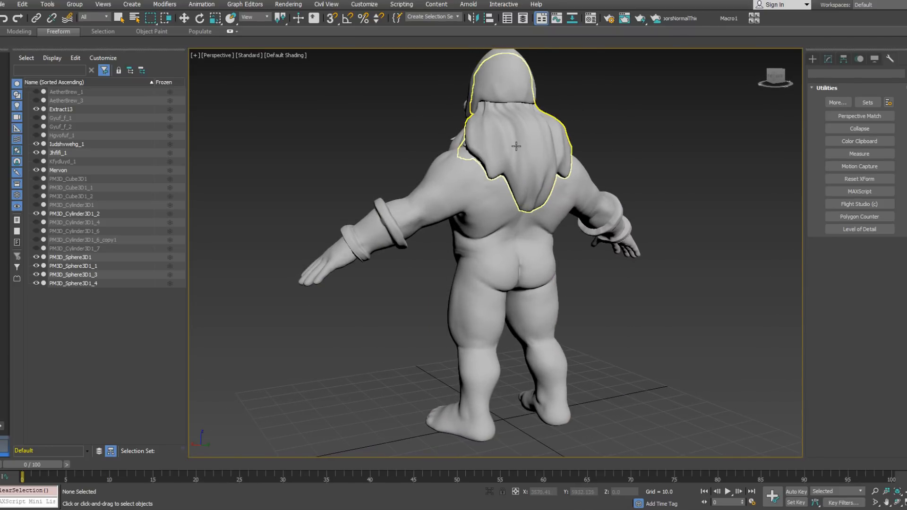
pyautogui.click(536, 158)
pyautogui.keyDown('alt'); pyautogui.moveTo(536, 158); pyautogui.dragTo(489, 156, button='middle'); pyautogui.keyUp('alt')
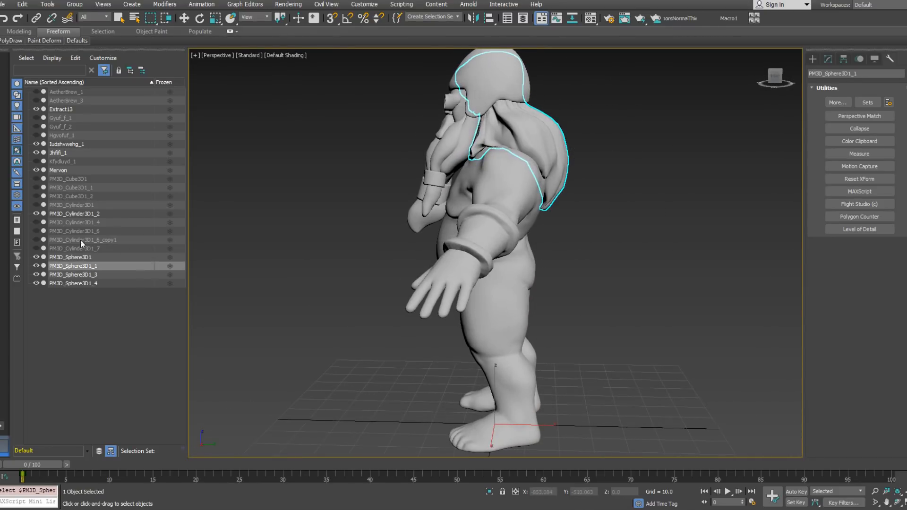
pyautogui.click(36, 266)
# Step: Open the hair mesh's Editable Poly parameters and examine the remaining body, helmet and beard
pyautogui.moveTo(494, 158)
pyautogui.keyDown('alt'); pyautogui.mouseDown(button='middle')
pyautogui.moveTo(479, 192)
pyautogui.moveTo(511, 161)
pyautogui.mouseUp(button='middle'); pyautogui.keyUp('alt')
pyautogui.scroll(6, 511, 161)
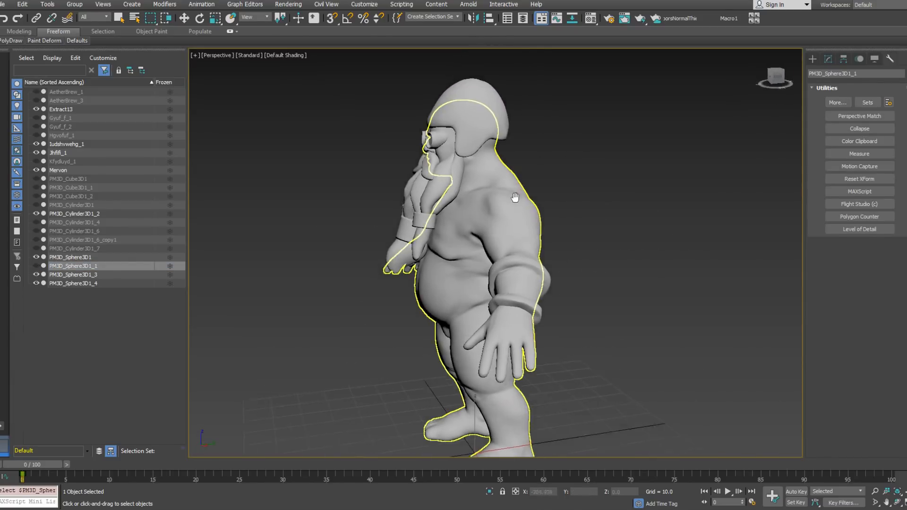
pyautogui.click(827, 61)
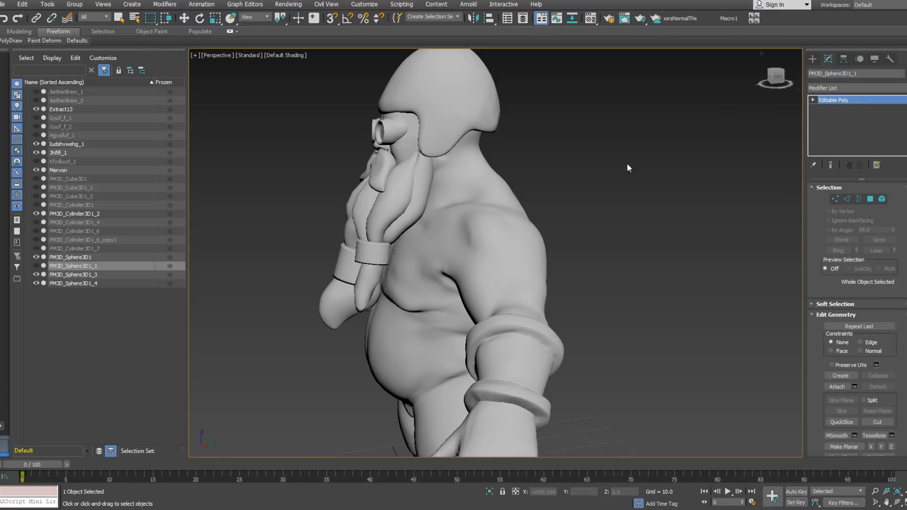
pyautogui.keyDown('alt'); pyautogui.moveTo(477, 239); pyautogui.dragTo(531, 257, button='middle'); pyautogui.keyUp('alt')
pyautogui.scroll(-5, 531, 257)
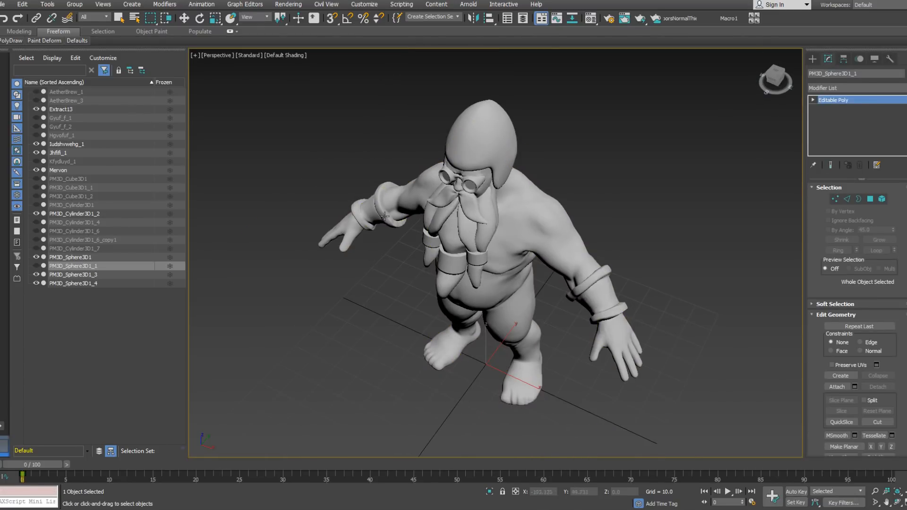
# Step: Select the body mesh Mervon and create a new PolyDraw object from it named "Jerkin"
pyautogui.click(531, 228)
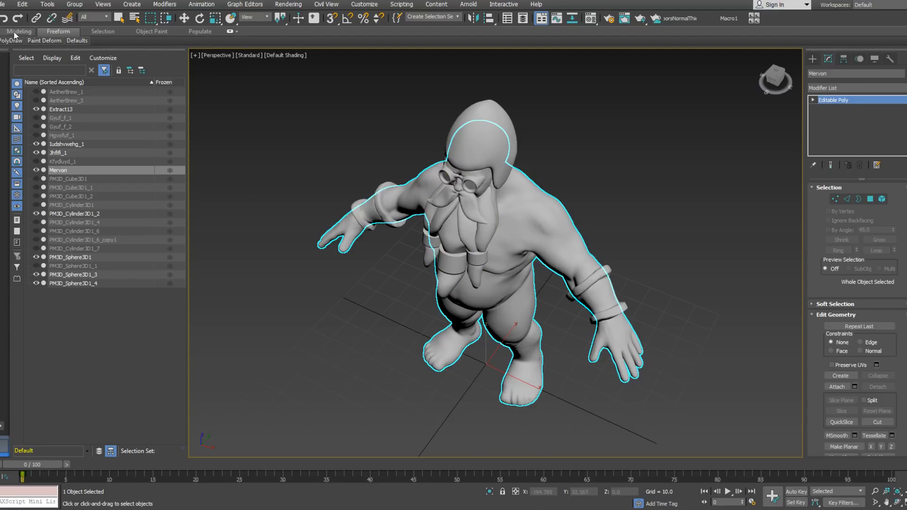
pyautogui.moveTo(10, 41)
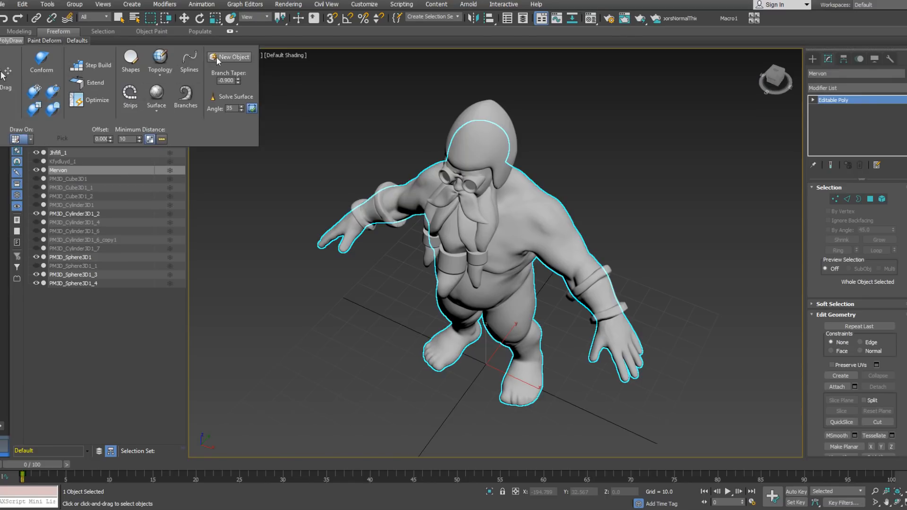
pyautogui.click(235, 59)
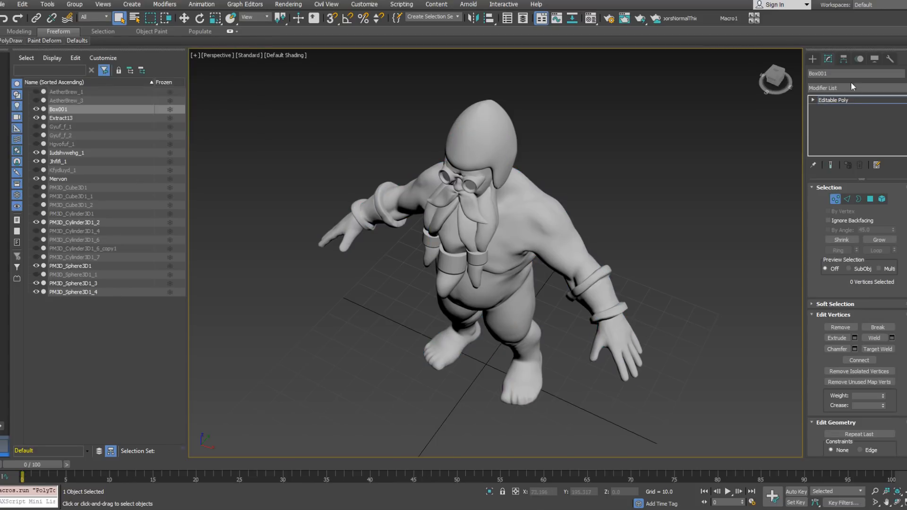
pyautogui.write('Jerkin')
pyautogui.press('Return')
# Step: Set the Jerkin's PolyDraw target to draw on the surface of the Mervon body mesh
pyautogui.click(7, 42)
pyautogui.click(31, 139)
pyautogui.click(26, 162)
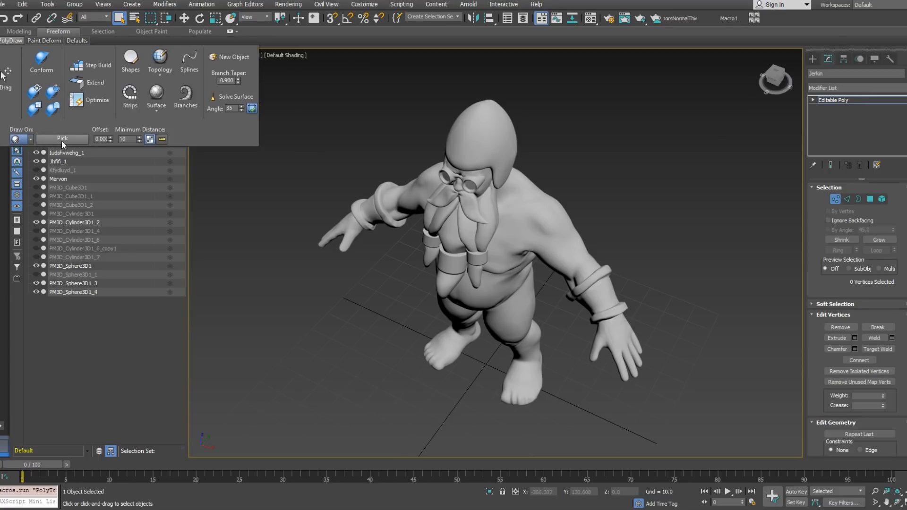
pyautogui.press('w')
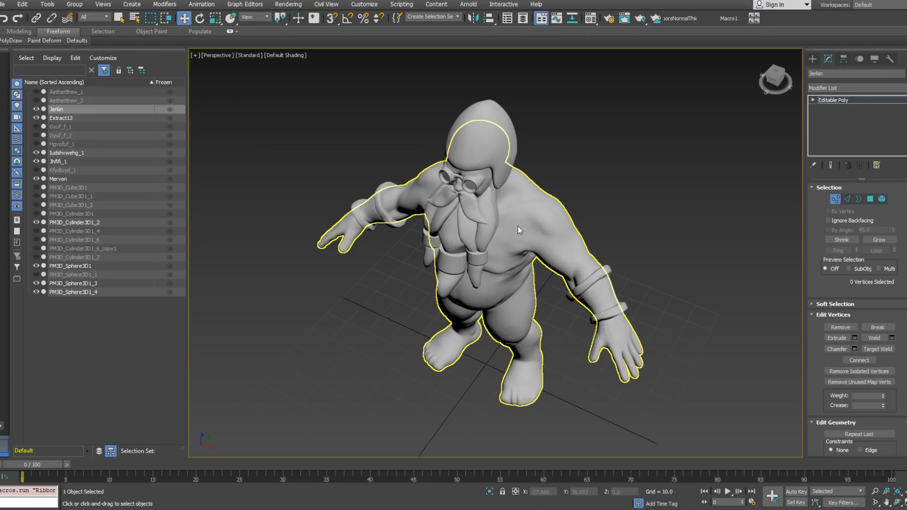
pyautogui.moveTo(44, 40)
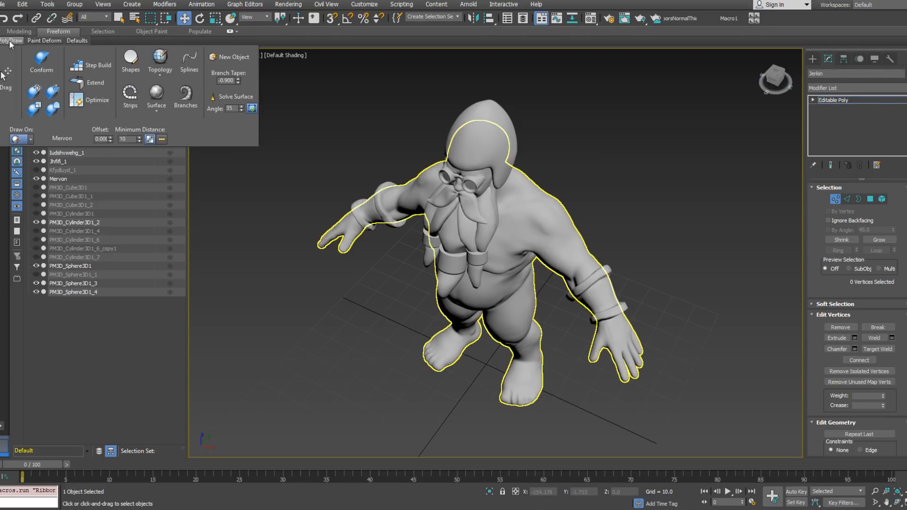
pyautogui.moveTo(15, 43)
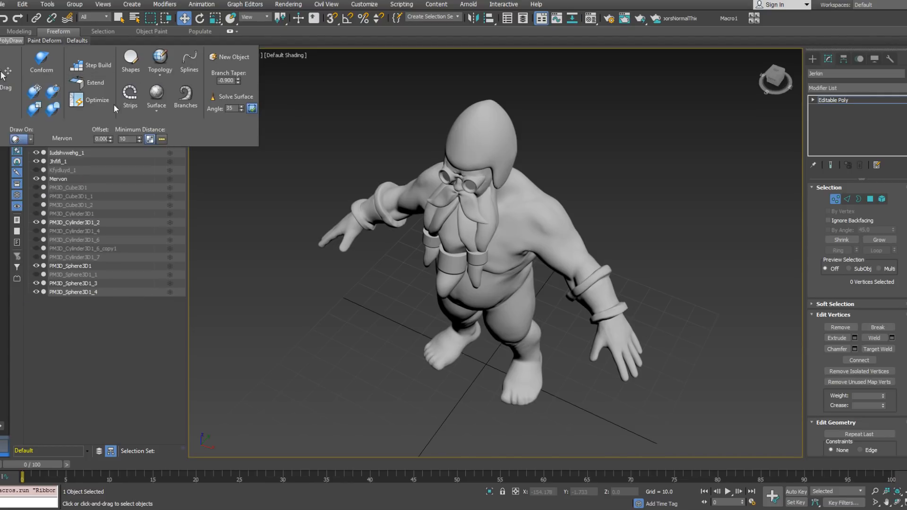
# Step: Place four starting vertices with Step Build on the dwarf's upper chest, between the beard and the shoulder
pyautogui.click(98, 65)
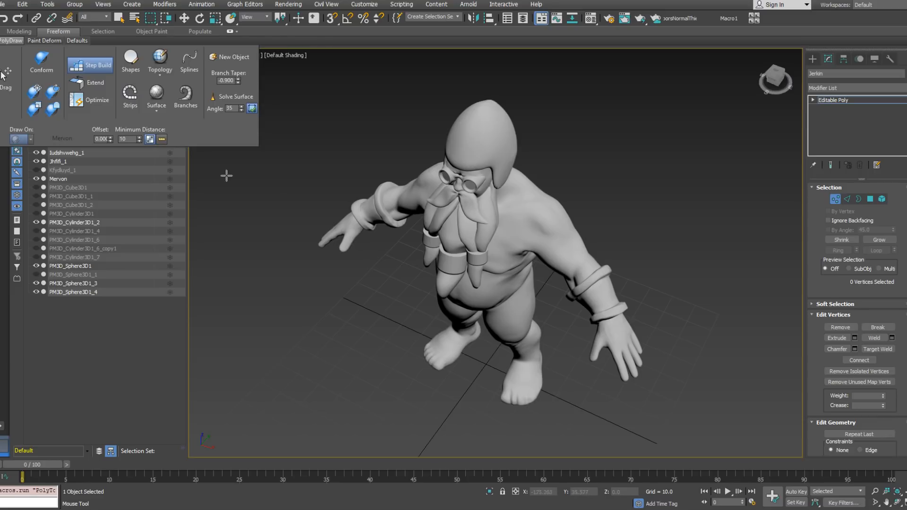
pyautogui.keyDown('alt'); pyautogui.moveTo(567, 228); pyautogui.dragTo(555, 213, button='middle'); pyautogui.keyUp('alt')
pyautogui.scroll(5, 556, 213)
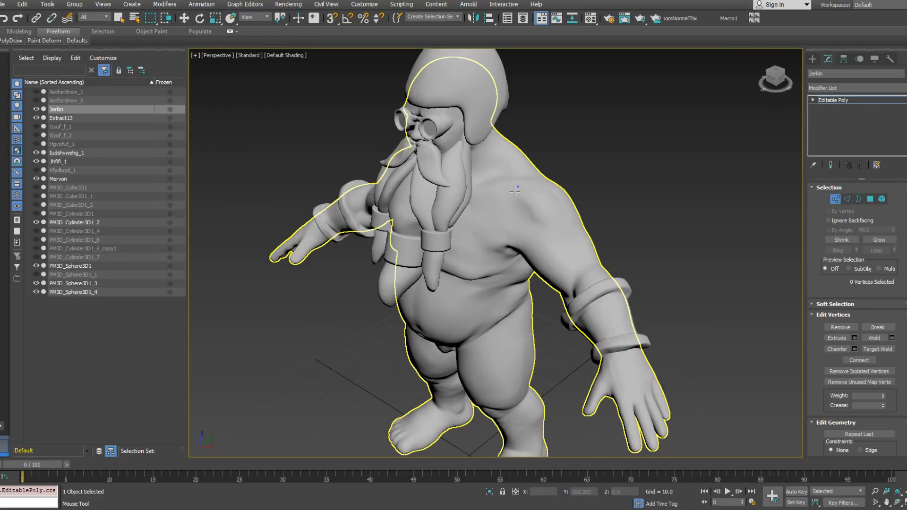
pyautogui.click(491, 198)
pyautogui.click(499, 179)
pyautogui.moveTo(501, 180)
pyautogui.keyDown('shift'); pyautogui.mouseDown()
pyautogui.moveTo(517, 187)
pyautogui.moveTo(487, 199)
pyautogui.mouseUp(); pyautogui.keyUp('shift')
pyautogui.moveTo(465, 182)
pyautogui.keyDown('alt'); pyautogui.mouseDown(button='middle')
pyautogui.moveTo(529, 212)
pyautogui.moveTo(553, 213)
pyautogui.mouseUp(button='middle'); pyautogui.keyUp('alt')
pyautogui.press('F3')
pyautogui.press('F3')
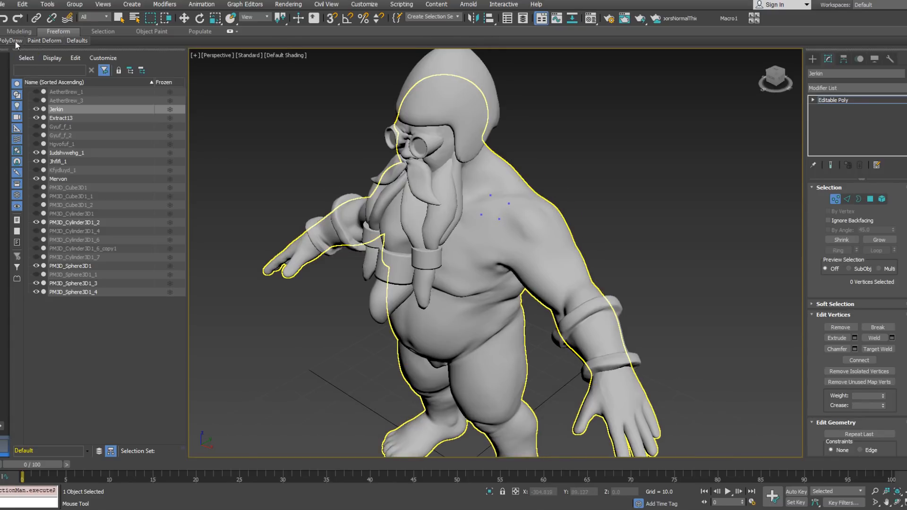
# Step: Extend the first jerkin polygons from the starting vertices toward the shoulder top, with edged faces displayed
pyautogui.moveTo(11, 40)
pyautogui.click(87, 84)
pyautogui.keyDown('alt'); pyautogui.moveTo(489, 165); pyautogui.dragTo(490, 201, button='middle'); pyautogui.keyUp('alt')
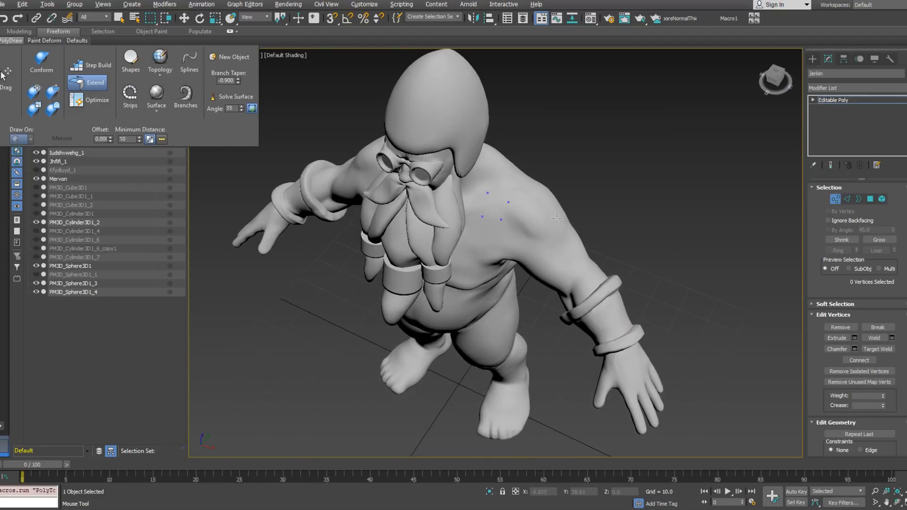
pyautogui.keyDown('ctrl'); pyautogui.keyDown('alt'); pyautogui.keyDown('shift'); pyautogui.moveTo(488, 193); pyautogui.dragTo(483, 212); pyautogui.keyUp('shift'); pyautogui.keyUp('alt'); pyautogui.keyUp('ctrl')
pyautogui.keyDown('ctrl'); pyautogui.keyDown('alt'); pyautogui.keyDown('shift'); pyautogui.moveTo(492, 200); pyautogui.dragTo(493, 194); pyautogui.keyUp('shift'); pyautogui.keyUp('alt'); pyautogui.keyUp('ctrl')
pyautogui.keyDown('alt'); pyautogui.moveTo(493, 194); pyautogui.dragTo(467, 205, button='middle'); pyautogui.keyUp('alt')
pyautogui.keyDown('shift'); pyautogui.moveTo(496, 202); pyautogui.dragTo(514, 186); pyautogui.keyUp('shift')
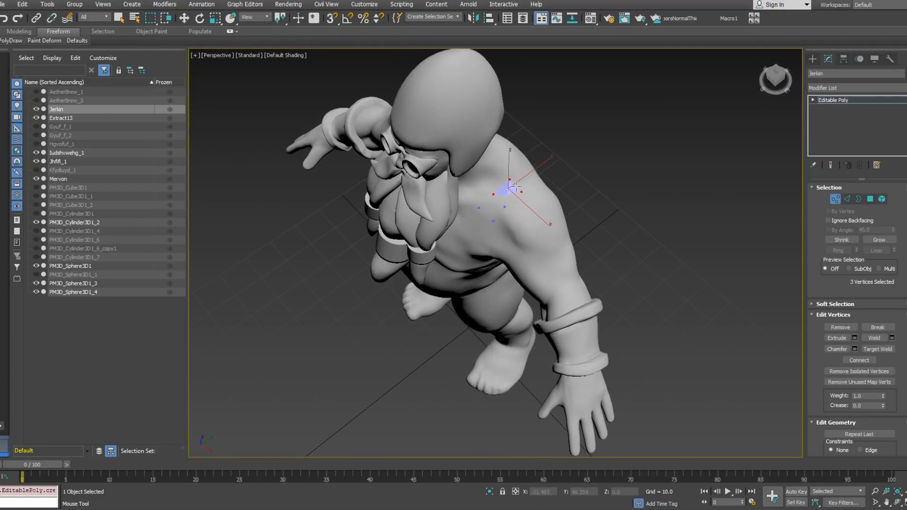
pyautogui.scroll(1, 543, 187)
pyautogui.keyDown('alt'); pyautogui.moveTo(542, 188); pyautogui.dragTo(603, 184, button='middle'); pyautogui.keyUp('alt')
pyautogui.keyDown('alt'); pyautogui.moveTo(694, 178); pyautogui.dragTo(662, 196, button='middle'); pyautogui.keyUp('alt')
pyautogui.press('F4')
pyautogui.keyDown('alt'); pyautogui.moveTo(482, 221); pyautogui.dragTo(461, 222, button='middle'); pyautogui.keyUp('alt')
pyautogui.click(456, 203)
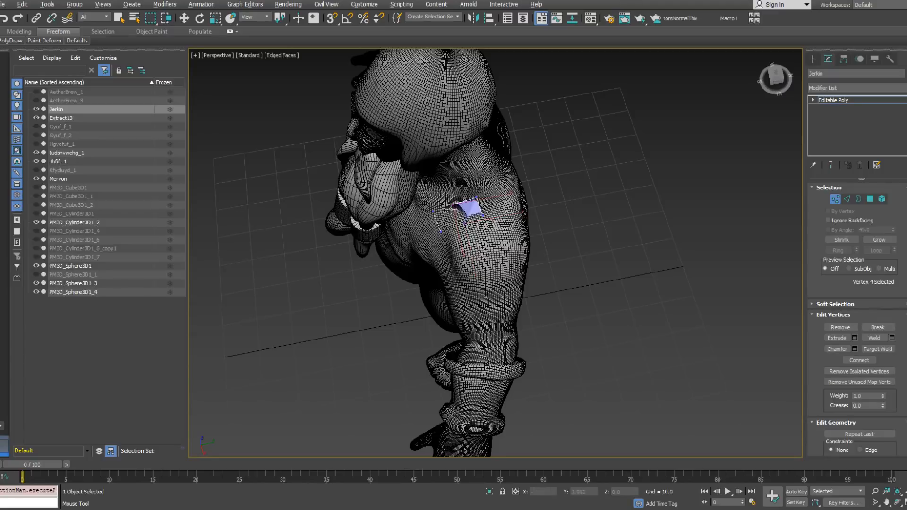
# Step: Extend the polygon strip over the top of the shoulder onto the upper back
pyautogui.keyDown('alt'); pyautogui.moveTo(518, 208); pyautogui.dragTo(472, 221, button='middle'); pyautogui.keyUp('alt')
pyautogui.keyDown('shift'); pyautogui.moveTo(471, 220); pyautogui.dragTo(487, 240); pyautogui.keyUp('shift')
pyautogui.click(496, 222)
pyautogui.keyDown('alt'); pyautogui.moveTo(486, 240); pyautogui.dragTo(506, 240, button='middle'); pyautogui.keyUp('alt')
pyautogui.click(503, 227)
pyautogui.click(503, 245)
pyautogui.click(508, 250)
pyautogui.moveTo(510, 250); pyautogui.dragTo(510, 254)
pyautogui.keyDown('shift'); pyautogui.moveTo(502, 255); pyautogui.dragTo(504, 270); pyautogui.keyUp('shift')
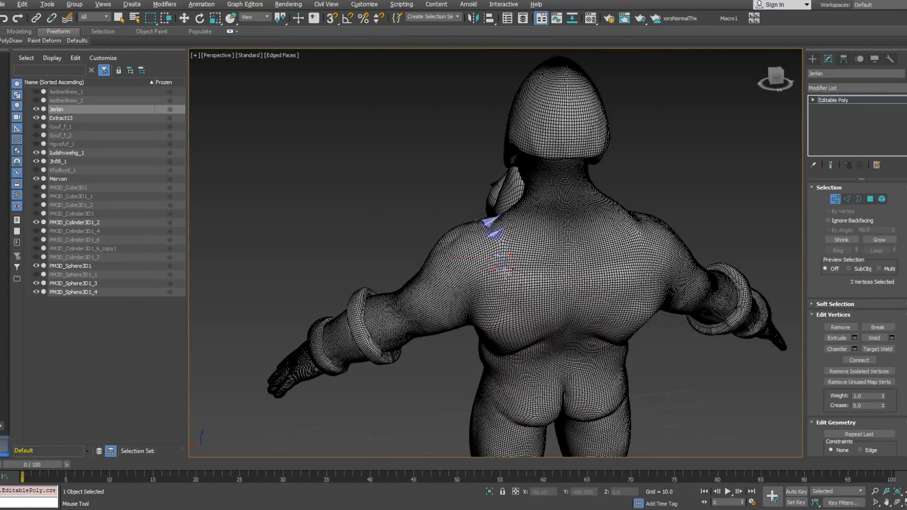
# Step: Continue the strip down the back along the rear of the armhole toward the armpit
pyautogui.click(496, 281)
pyautogui.keyDown('alt'); pyautogui.moveTo(506, 297); pyautogui.dragTo(503, 283, button='middle'); pyautogui.keyUp('alt')
pyautogui.keyDown('shift'); pyautogui.moveTo(502, 283); pyautogui.dragTo(496, 307); pyautogui.keyUp('shift')
pyautogui.keyDown('alt'); pyautogui.moveTo(494, 336); pyautogui.dragTo(490, 369, button='middle'); pyautogui.keyUp('alt')
pyautogui.click(497, 333)
pyautogui.keyDown('alt'); pyautogui.click(503, 303); pyautogui.keyUp('alt')
pyautogui.keyDown('alt'); pyautogui.moveTo(503, 307); pyautogui.dragTo(489, 323, button='middle'); pyautogui.keyUp('alt')
pyautogui.moveTo(435, 333); pyautogui.dragTo(441, 326)
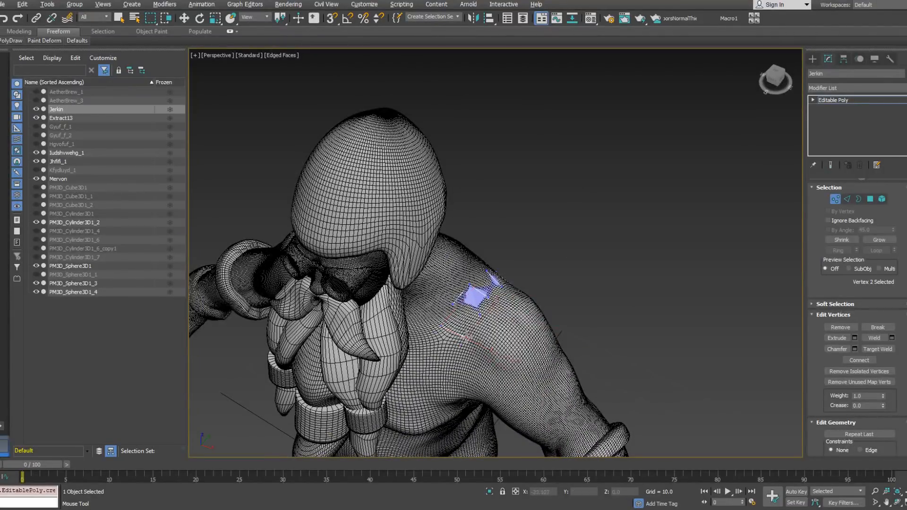
# Step: Build the front of the armhole strip down the chest from the shoulder to the armpit crease
pyautogui.keyDown('alt'); pyautogui.moveTo(465, 337); pyautogui.dragTo(467, 268, button='middle'); pyautogui.keyUp('alt')
pyautogui.click(463, 304)
pyautogui.click(469, 267)
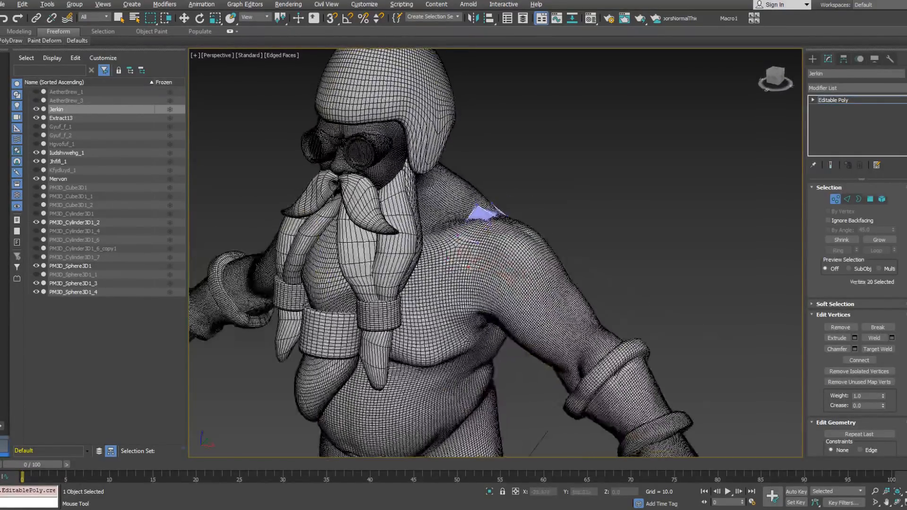
pyautogui.keyDown('shift'); pyautogui.moveTo(461, 267); pyautogui.dragTo(450, 288); pyautogui.keyUp('shift')
pyautogui.click(469, 295)
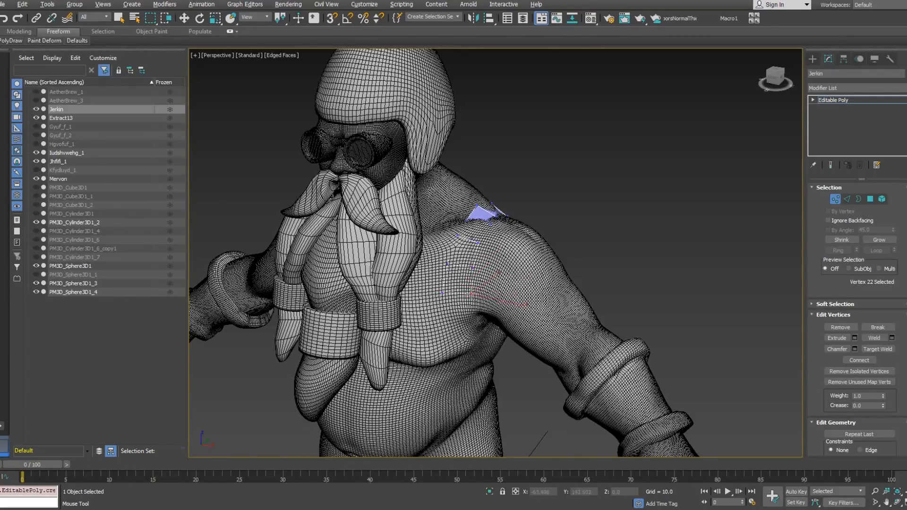
pyautogui.click(442, 296)
pyautogui.keyDown('shift'); pyautogui.moveTo(457, 304); pyautogui.dragTo(461, 322); pyautogui.keyUp('shift')
pyautogui.keyDown('alt'); pyautogui.moveTo(471, 325); pyautogui.dragTo(457, 309, button='middle'); pyautogui.keyUp('alt')
pyautogui.click(444, 326)
pyautogui.keyDown('shift'); pyautogui.moveTo(457, 324); pyautogui.dragTo(467, 349); pyautogui.keyUp('shift')
pyautogui.click(480, 344)
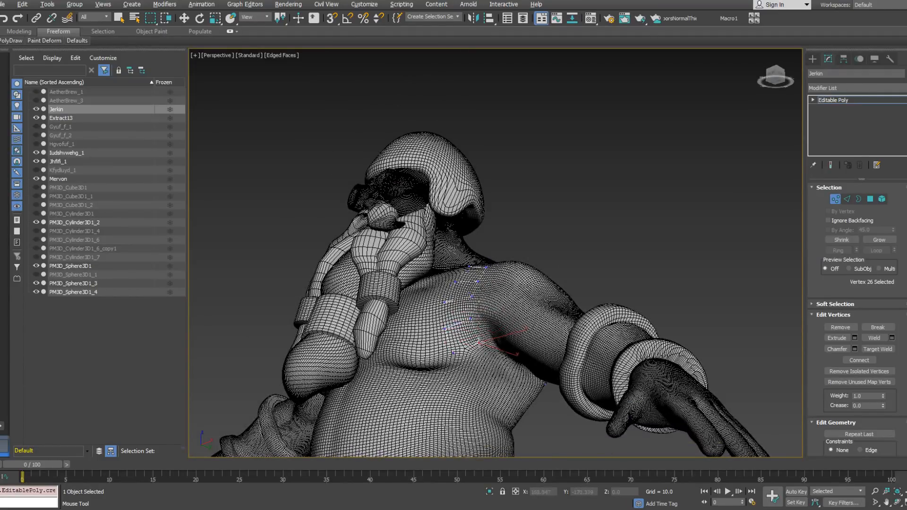
# Step: Carry the armhole strip under the armpit along the side of the torso
pyautogui.keyDown('alt'); pyautogui.moveTo(479, 342); pyautogui.dragTo(471, 331, button='middle'); pyautogui.keyUp('alt')
pyautogui.keyDown('shift'); pyautogui.moveTo(464, 347); pyautogui.dragTo(520, 368); pyautogui.keyUp('shift')
pyautogui.keyDown('alt'); pyautogui.moveTo(519, 367); pyautogui.dragTo(500, 381, button='middle'); pyautogui.keyUp('alt')
pyautogui.moveTo(500, 382); pyautogui.dragTo(504, 385)
pyautogui.click(528, 394)
pyautogui.click(540, 376)
pyautogui.click(552, 403)
pyautogui.click(563, 386)
# Step: Join the strip ends beneath the armpit with Optimize and reposition the surrounding vertices along the front of the armhole
pyautogui.moveTo(15, 41)
pyautogui.click(94, 99)
pyautogui.keyDown('alt'); pyautogui.moveTo(627, 383); pyautogui.dragTo(577, 402, button='middle'); pyautogui.keyUp('alt')
pyautogui.click(558, 397)
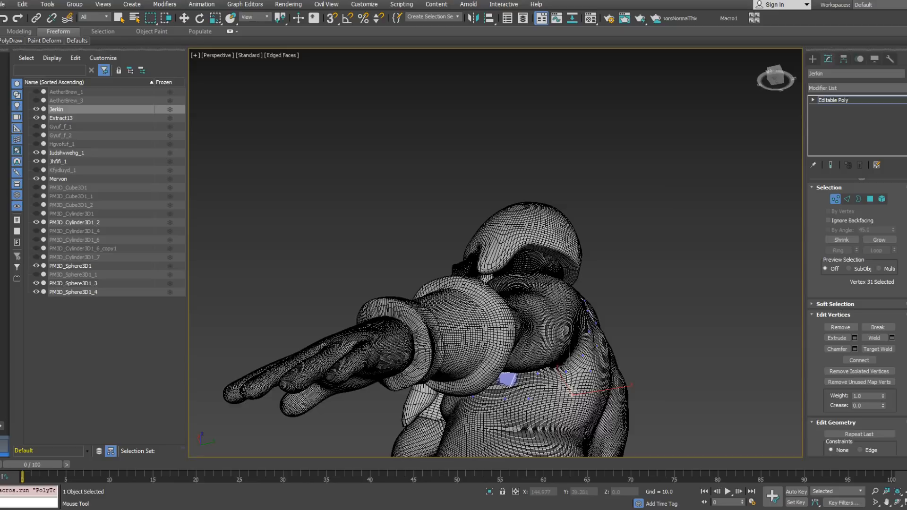
pyautogui.keyDown('alt'); pyautogui.moveTo(571, 390); pyautogui.dragTo(544, 396, button='middle'); pyautogui.keyUp('alt')
pyautogui.moveTo(532, 403); pyautogui.dragTo(538, 378)
pyautogui.keyDown('alt'); pyautogui.moveTo(536, 389); pyautogui.dragTo(571, 355, button='middle'); pyautogui.keyUp('alt')
pyautogui.moveTo(514, 373); pyautogui.dragTo(511, 375)
pyautogui.keyDown('alt'); pyautogui.moveTo(495, 367); pyautogui.dragTo(507, 406, button='middle'); pyautogui.keyUp('alt')
pyautogui.moveTo(472, 392); pyautogui.dragTo(454, 373)
pyautogui.moveTo(462, 332); pyautogui.dragTo(465, 328)
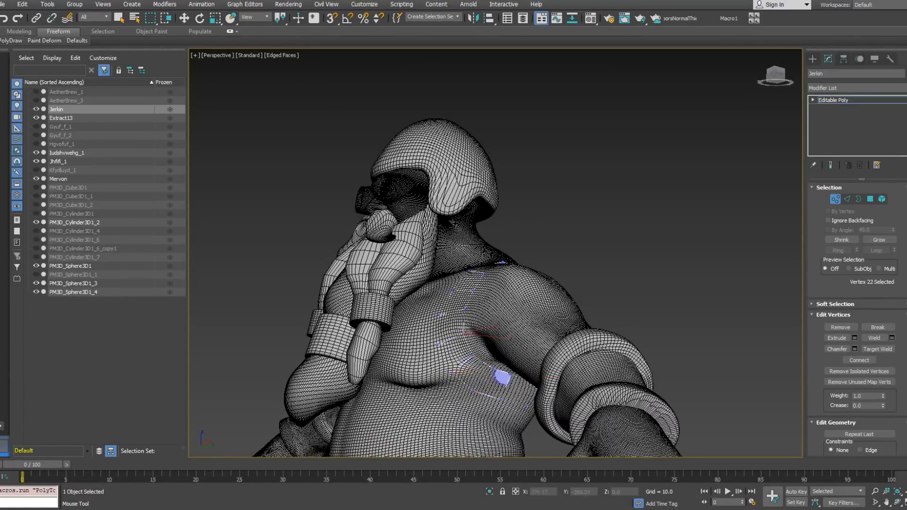
pyautogui.keyDown('alt'); pyautogui.moveTo(464, 328); pyautogui.dragTo(522, 310, button='middle'); pyautogui.keyUp('alt')
# Step: Select the jerkin's edge loop around the armhole and inspect the strip from front and back
pyautogui.press('w')
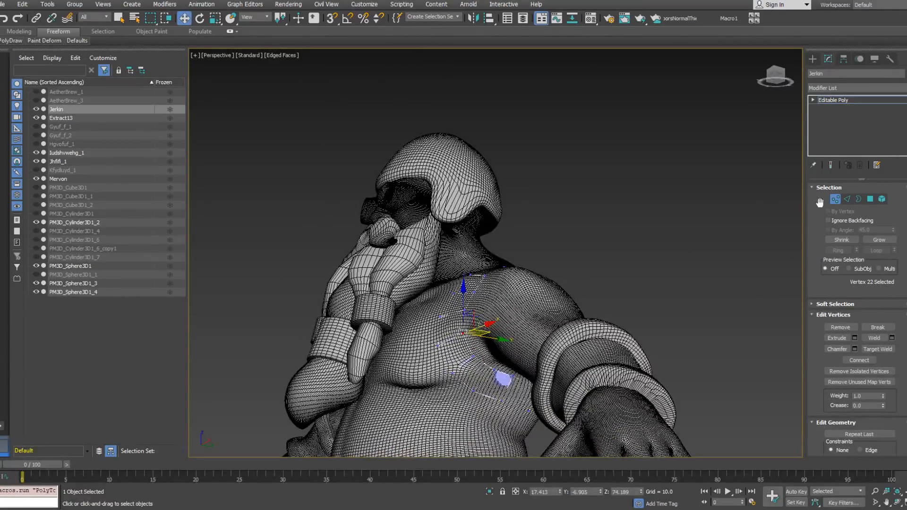
pyautogui.click(849, 198)
pyautogui.keyDown('alt'); pyautogui.moveTo(548, 264); pyautogui.dragTo(614, 215, button='middle'); pyautogui.keyUp('alt')
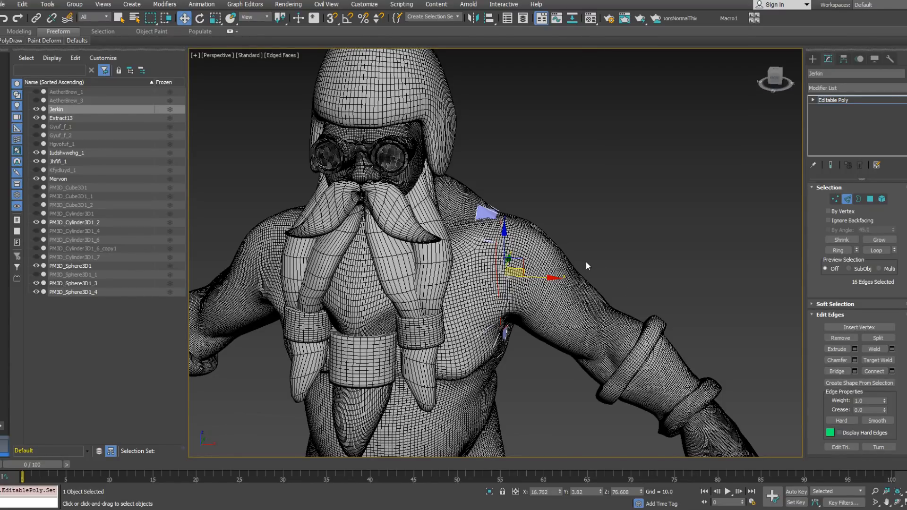
pyautogui.keyDown('alt'); pyautogui.moveTo(583, 262); pyautogui.dragTo(395, 256, button='middle'); pyautogui.keyUp('alt')
pyautogui.scroll(5, 540, 265)
pyautogui.scroll(-5, 513, 255)
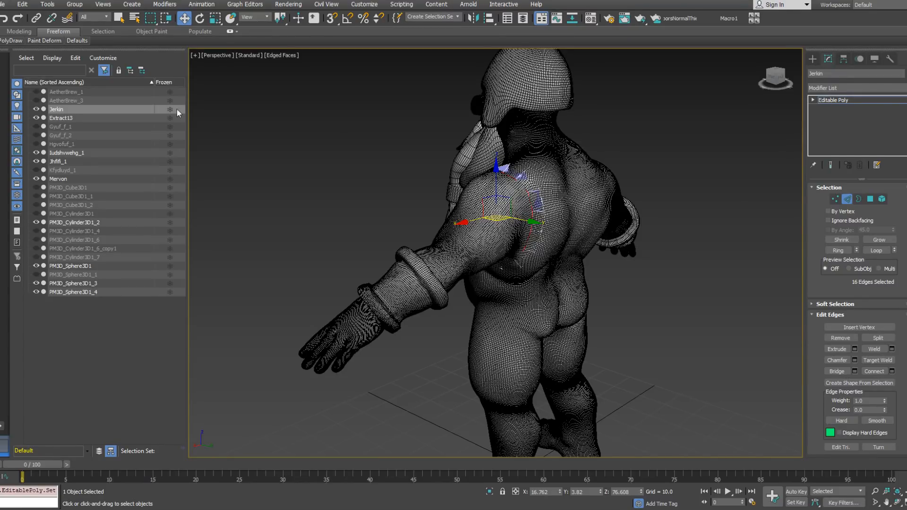
# Step: Extend a further row of polygons below the armhole along the side of the torso
pyautogui.click(19, 41)
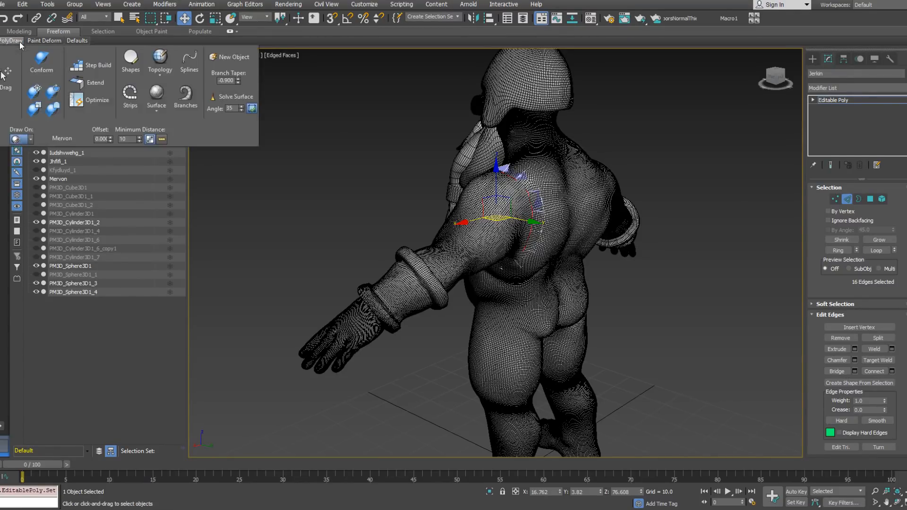
pyautogui.keyDown('alt'); pyautogui.moveTo(592, 159); pyautogui.dragTo(562, 144, button='middle'); pyautogui.keyUp('alt')
pyautogui.keyDown('alt'); pyautogui.moveTo(522, 306); pyautogui.dragTo(474, 269, button='middle'); pyautogui.keyUp('alt')
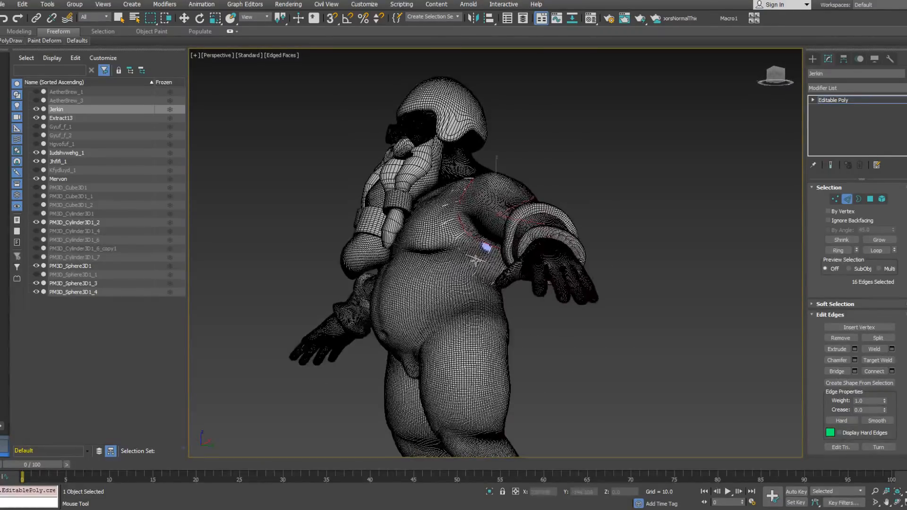
pyautogui.click(835, 199)
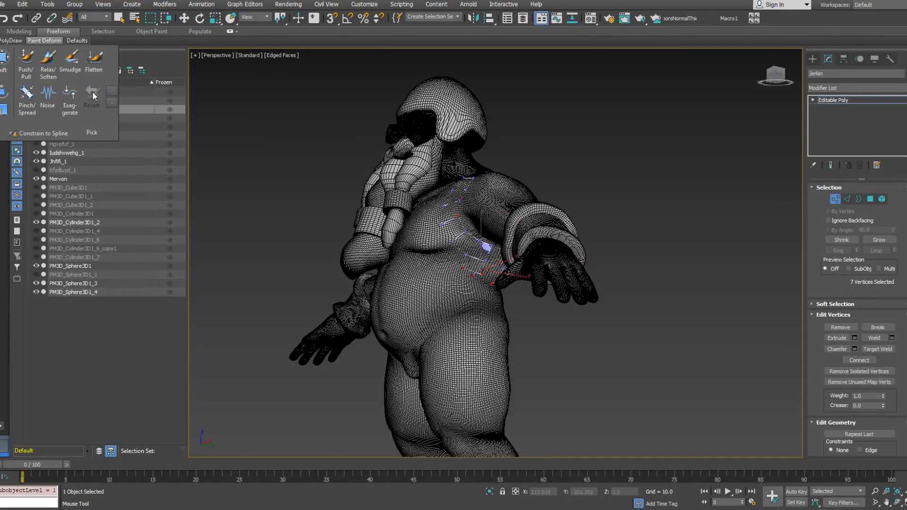
pyautogui.moveTo(44, 40)
pyautogui.moveTo(11, 41)
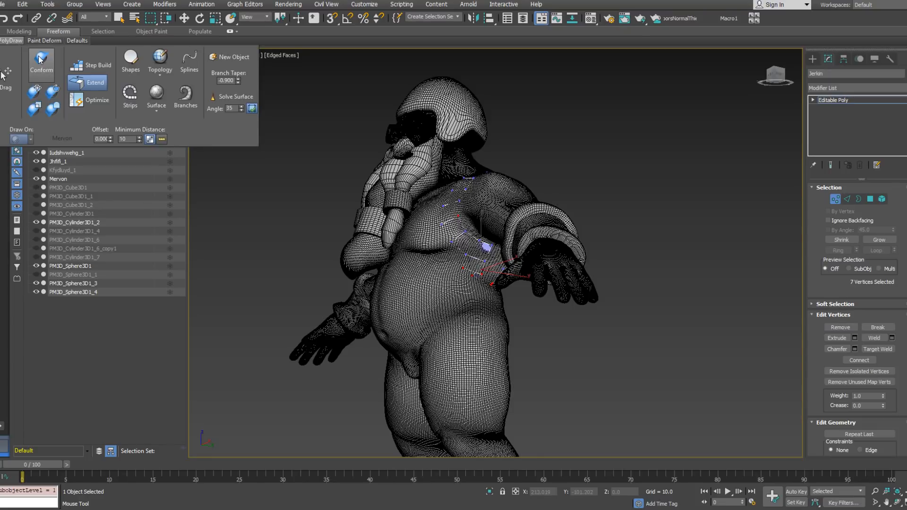
pyautogui.click(41, 59)
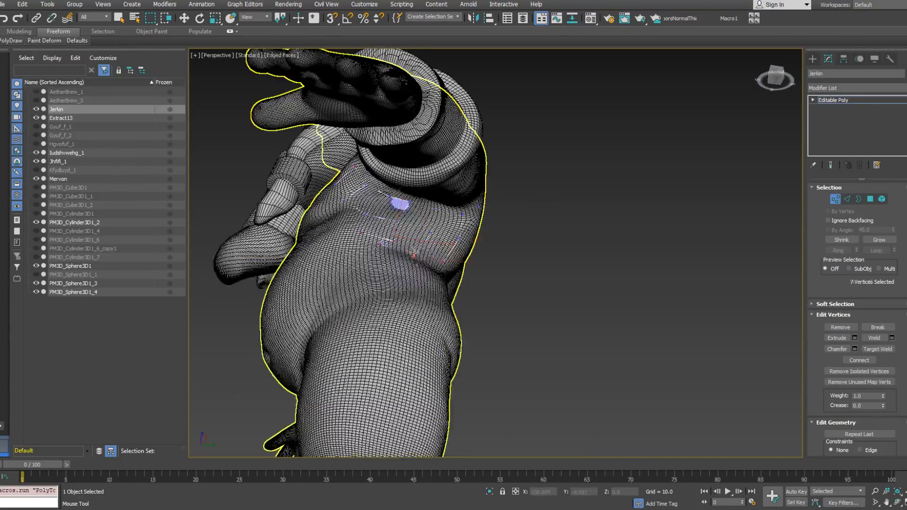
pyautogui.moveTo(416, 256); pyautogui.dragTo(396, 239)
pyautogui.keyDown('alt'); pyautogui.moveTo(399, 203); pyautogui.dragTo(279, 239, button='middle'); pyautogui.keyUp('alt')
pyautogui.moveTo(457, 237); pyautogui.dragTo(446, 240)
pyautogui.keyDown('alt'); pyautogui.moveTo(449, 226); pyautogui.dragTo(336, 190, button='middle'); pyautogui.keyUp('alt')
# Step: Continue the lower row around the side onto the back beneath the shoulder blade
pyautogui.moveTo(13, 41)
pyautogui.keyDown('shift'); pyautogui.moveTo(317, 240); pyautogui.dragTo(345, 256); pyautogui.keyUp('shift')
pyautogui.click(338, 230)
pyautogui.keyDown('alt'); pyautogui.moveTo(351, 215); pyautogui.dragTo(329, 209, button='middle'); pyautogui.keyUp('alt')
pyautogui.keyDown('shift'); pyautogui.moveTo(318, 209); pyautogui.dragTo(334, 211); pyautogui.keyUp('shift')
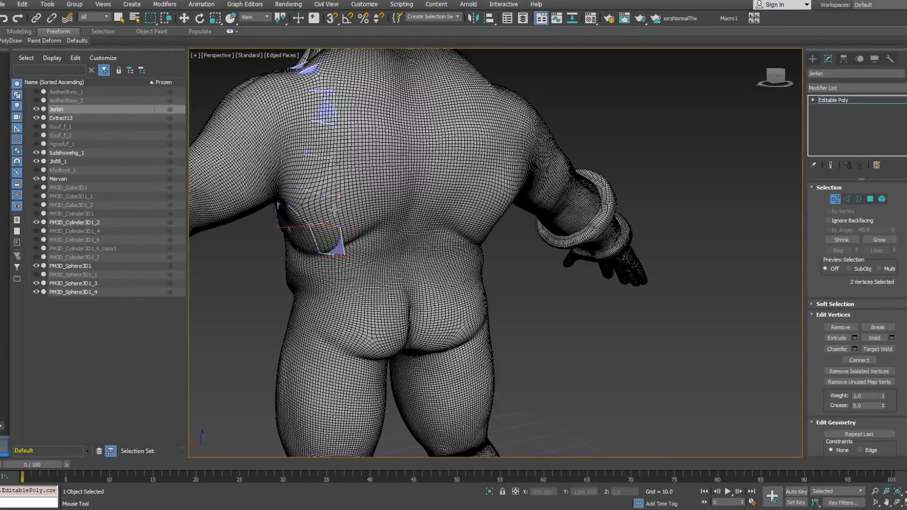
# Step: Merge the neighbouring vertices on the back with Optimize and adjust the vertex positions behind the armpit
pyautogui.moveTo(15, 41)
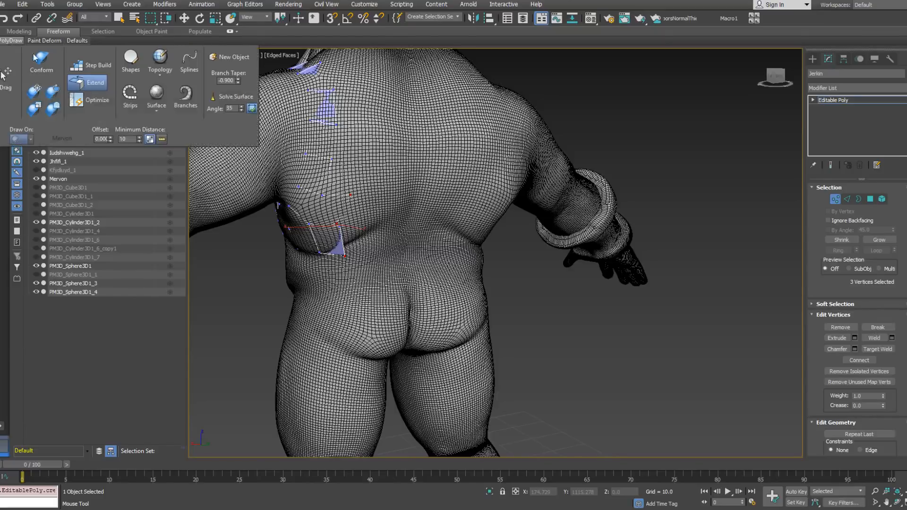
pyautogui.click(105, 101)
pyautogui.click(350, 194)
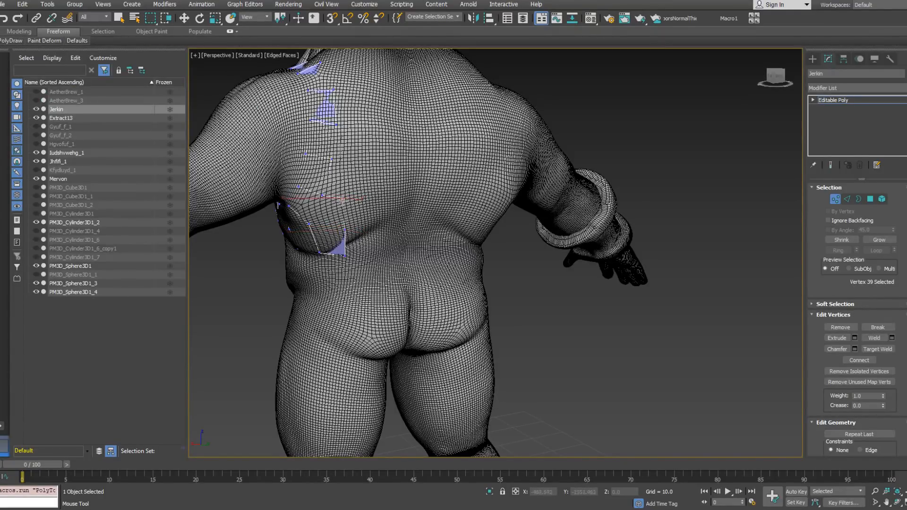
pyautogui.keyDown('alt'); pyautogui.moveTo(344, 201); pyautogui.dragTo(286, 241, button='middle'); pyautogui.keyUp('alt')
pyautogui.scroll(-3, 331, 215)
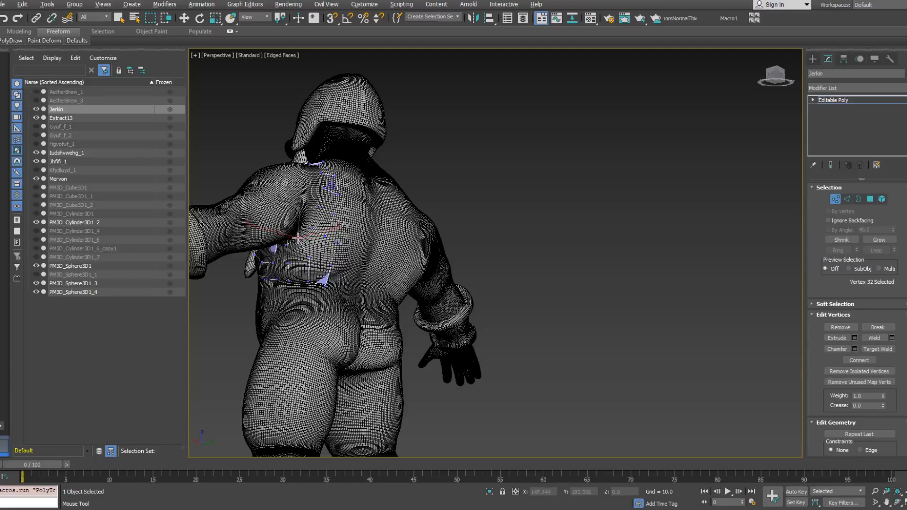
pyautogui.keyDown('alt'); pyautogui.moveTo(321, 202); pyautogui.dragTo(310, 189, button='middle'); pyautogui.keyUp('alt')
# Step: Reposition the jerkin vertices across the top of the shoulder to even out the strip above the armhole
pyautogui.keyDown('shift'); pyautogui.click(306, 142); pyautogui.keyUp('shift')
pyautogui.keyDown('alt'); pyautogui.moveTo(297, 146); pyautogui.dragTo(462, 180, button='middle'); pyautogui.keyUp('alt')
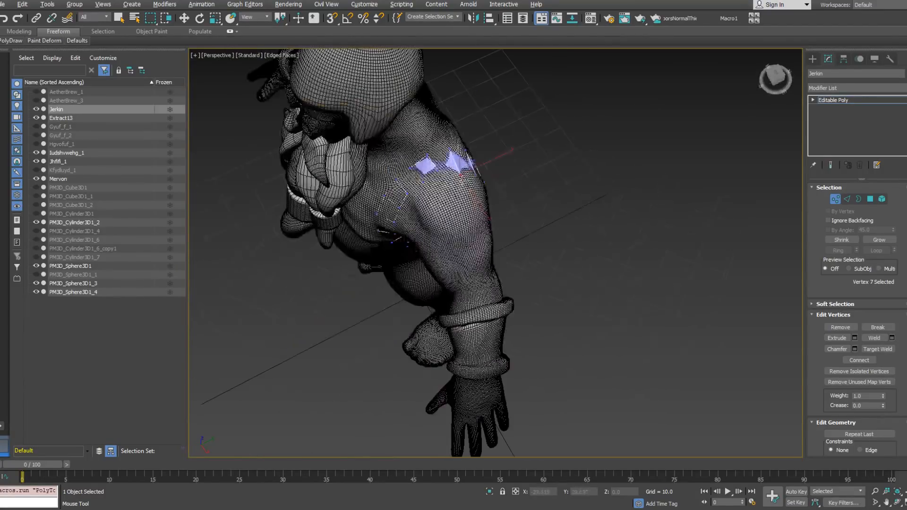
pyautogui.scroll(4, 437, 185)
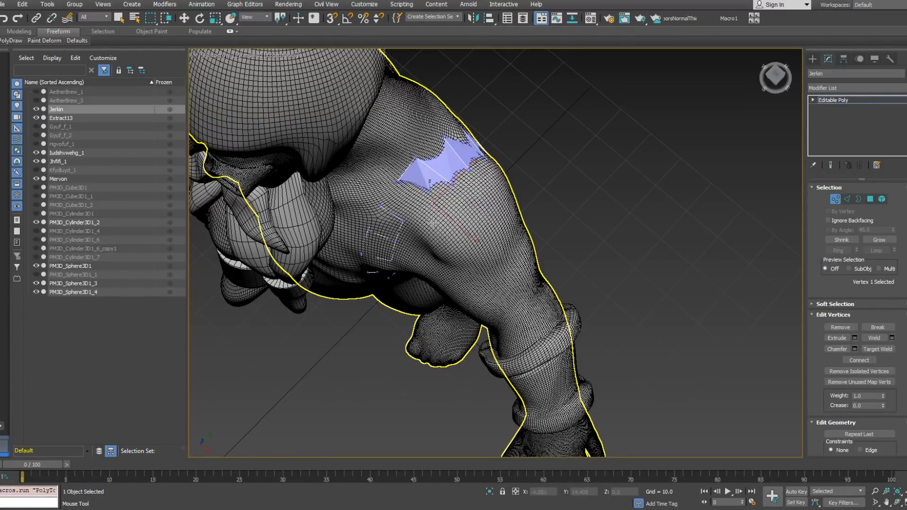
pyautogui.keyDown('alt'); pyautogui.moveTo(432, 222); pyautogui.dragTo(427, 226, button='middle'); pyautogui.keyUp('alt')
pyautogui.moveTo(409, 232)
pyautogui.mouseDown()
pyautogui.moveTo(399, 231)
pyautogui.moveTo(404, 263)
pyautogui.mouseUp()
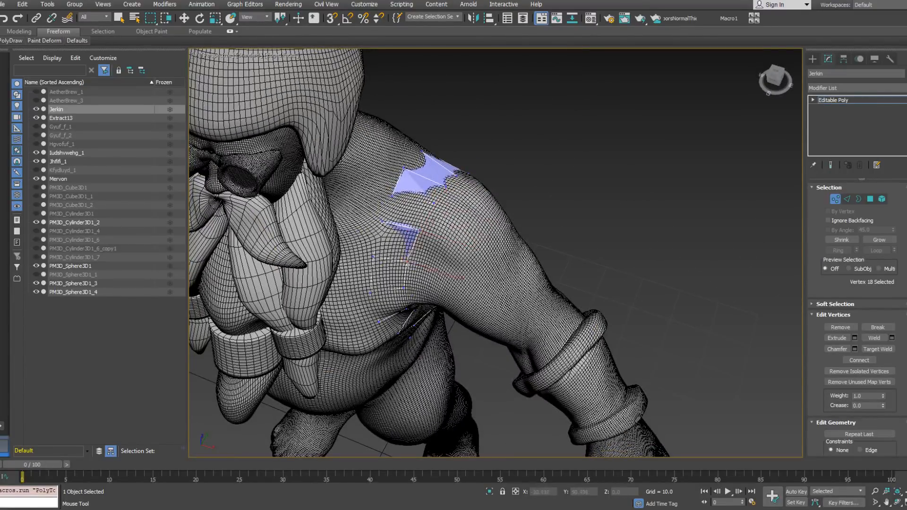
# Step: Adjust the strip's vertices down the front of the armhole, from the upper chest to below the armpit
pyautogui.keyDown('alt'); pyautogui.moveTo(414, 261); pyautogui.dragTo(413, 232, button='middle'); pyautogui.keyUp('alt')
pyautogui.moveTo(400, 287); pyautogui.dragTo(409, 286)
pyautogui.moveTo(398, 321); pyautogui.dragTo(403, 319)
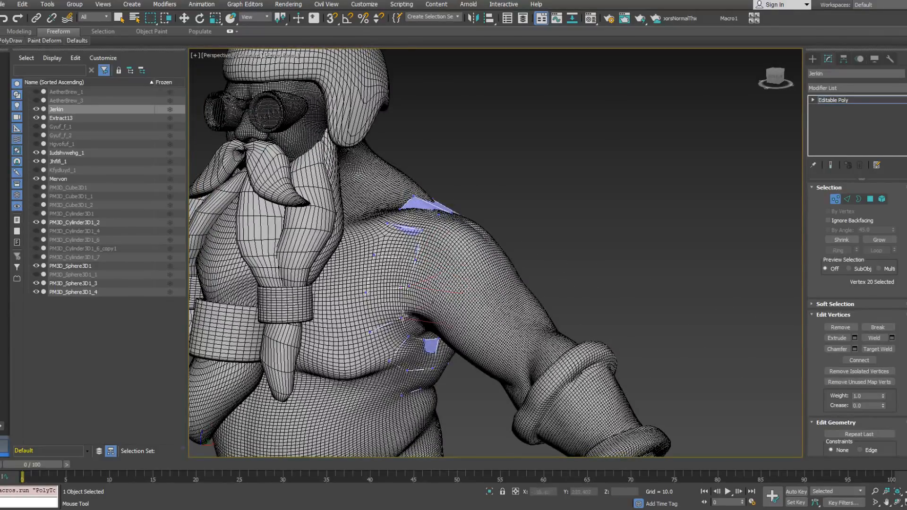
pyautogui.keyDown('alt'); pyautogui.moveTo(409, 311); pyautogui.dragTo(413, 289, button='middle'); pyautogui.keyUp('alt')
pyautogui.moveTo(410, 327); pyautogui.dragTo(418, 340)
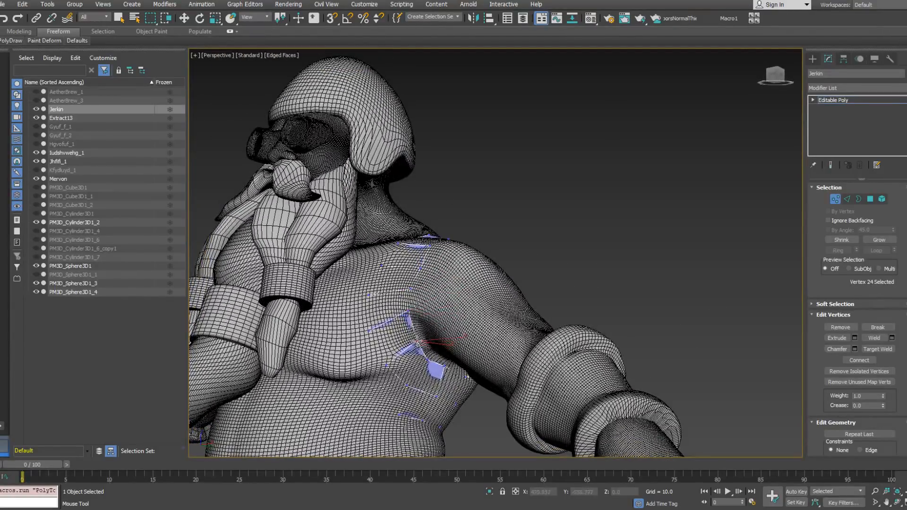
pyautogui.keyDown('alt'); pyautogui.moveTo(419, 351); pyautogui.dragTo(429, 334, button='middle'); pyautogui.keyUp('alt')
pyautogui.moveTo(430, 363); pyautogui.dragTo(434, 360)
# Step: Even out the vertex spacing along the armhole strip on the back beside the shoulder blade
pyautogui.keyDown('alt'); pyautogui.moveTo(432, 356); pyautogui.dragTo(307, 378, button='middle'); pyautogui.keyUp('alt')
pyautogui.moveTo(482, 302); pyautogui.dragTo(449, 278, button='middle')
pyautogui.scroll(-3, 478, 267)
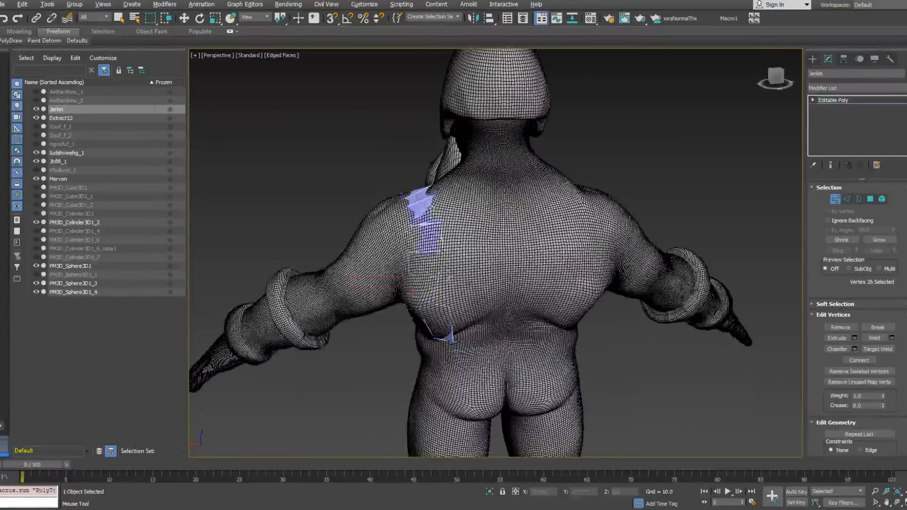
pyautogui.moveTo(438, 279); pyautogui.dragTo(432, 278)
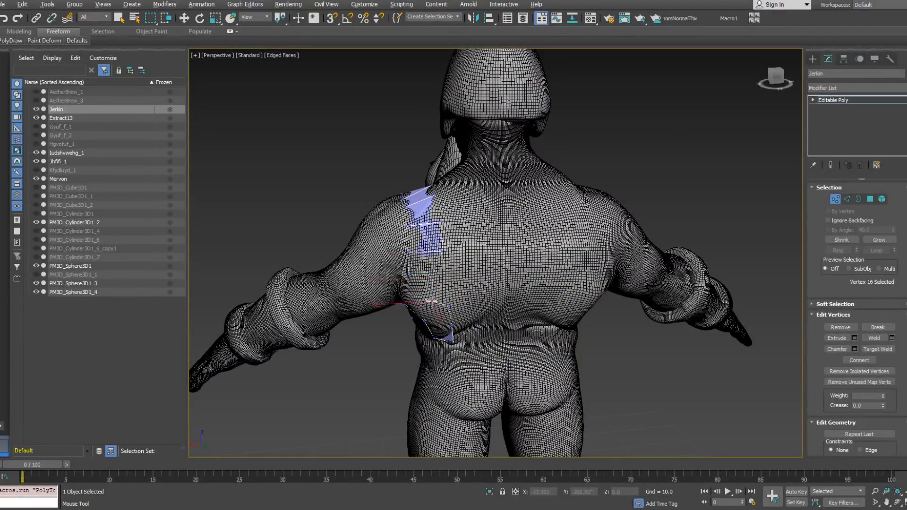
pyautogui.keyDown('alt'); pyautogui.moveTo(428, 304); pyautogui.dragTo(425, 267, button='middle'); pyautogui.keyUp('alt')
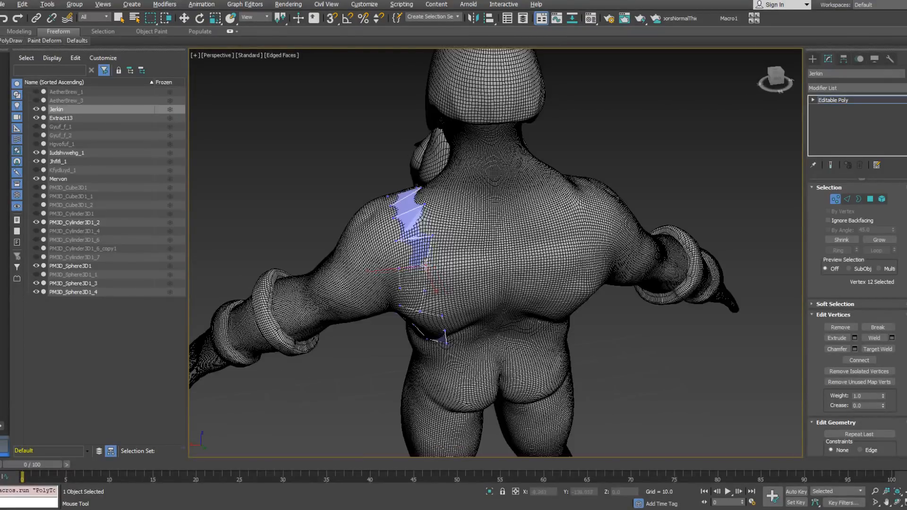
# Step: Refine the positions of the vertices where the strip crosses from the back over the shoulder
pyautogui.keyDown('alt'); pyautogui.moveTo(397, 192); pyautogui.dragTo(416, 216, button='middle'); pyautogui.keyUp('alt')
pyautogui.moveTo(418, 207); pyautogui.dragTo(397, 192)
pyautogui.keyDown('alt'); pyautogui.moveTo(342, 242); pyautogui.dragTo(484, 188, button='middle'); pyautogui.keyUp('alt')
pyautogui.moveTo(372, 210); pyautogui.dragTo(380, 208)
# Step: Shift the front armhole vertices on the chest and beneath the armpit so the polygons are evenly spaced
pyautogui.click(357, 259)
pyautogui.keyDown('alt'); pyautogui.moveTo(423, 268); pyautogui.dragTo(412, 263, button='middle'); pyautogui.keyUp('alt')
pyautogui.click(354, 283)
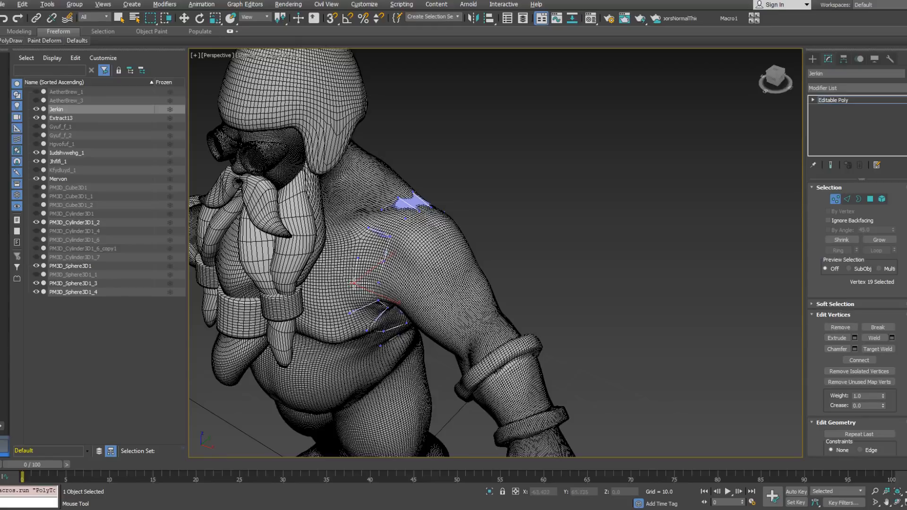
pyautogui.keyDown('alt'); pyautogui.moveTo(358, 309); pyautogui.dragTo(360, 290, button='middle'); pyautogui.keyUp('alt')
pyautogui.moveTo(365, 339); pyautogui.dragTo(367, 336)
pyautogui.keyDown('alt'); pyautogui.moveTo(367, 335); pyautogui.dragTo(372, 305, button='middle'); pyautogui.keyUp('alt')
pyautogui.moveTo(382, 357); pyautogui.dragTo(372, 333)
pyautogui.keyDown('alt'); pyautogui.moveTo(367, 320); pyautogui.dragTo(366, 332, button='middle'); pyautogui.keyUp('alt')
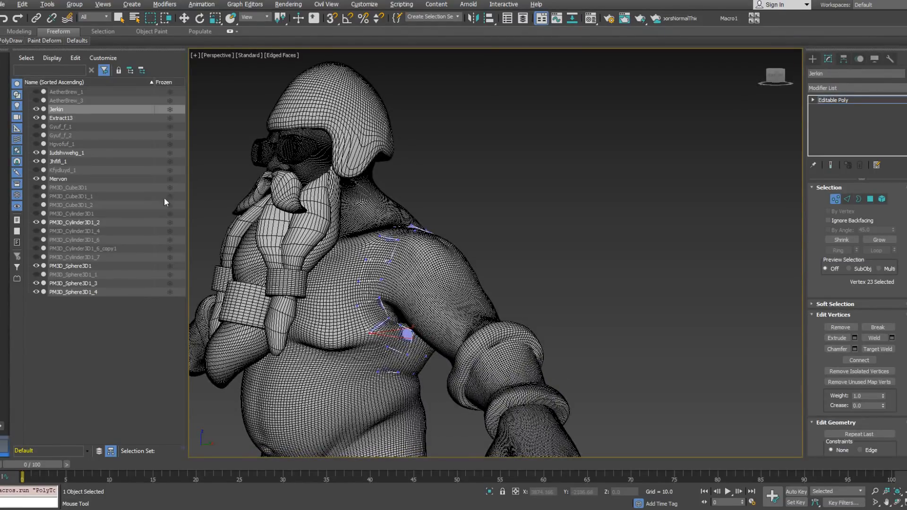
# Step: Extend new polygons from the strip below the armpit forward onto the side of the chest
pyautogui.moveTo(11, 41)
pyautogui.click(89, 83)
pyautogui.keyDown('alt'); pyautogui.moveTo(461, 278); pyautogui.dragTo(440, 267, button='middle'); pyautogui.keyUp('alt')
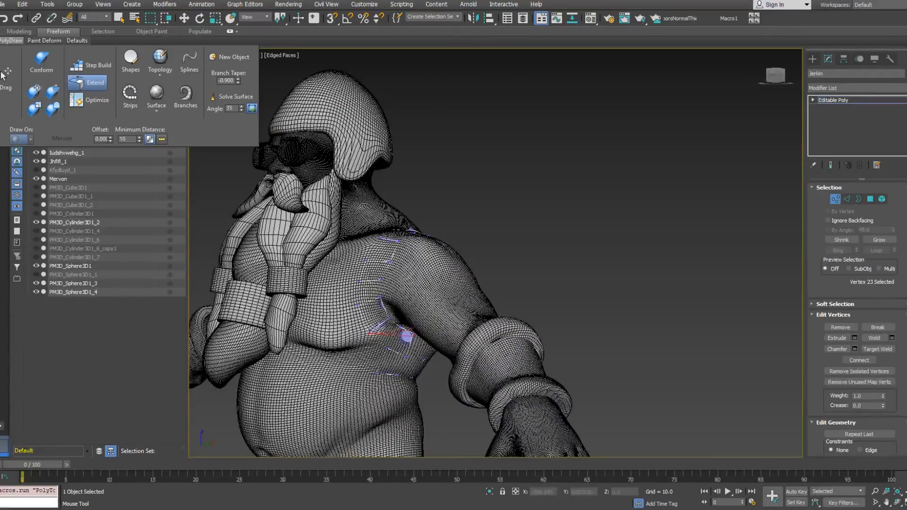
pyautogui.keyDown('shift'); pyautogui.moveTo(388, 335); pyautogui.dragTo(339, 355); pyautogui.keyUp('shift')
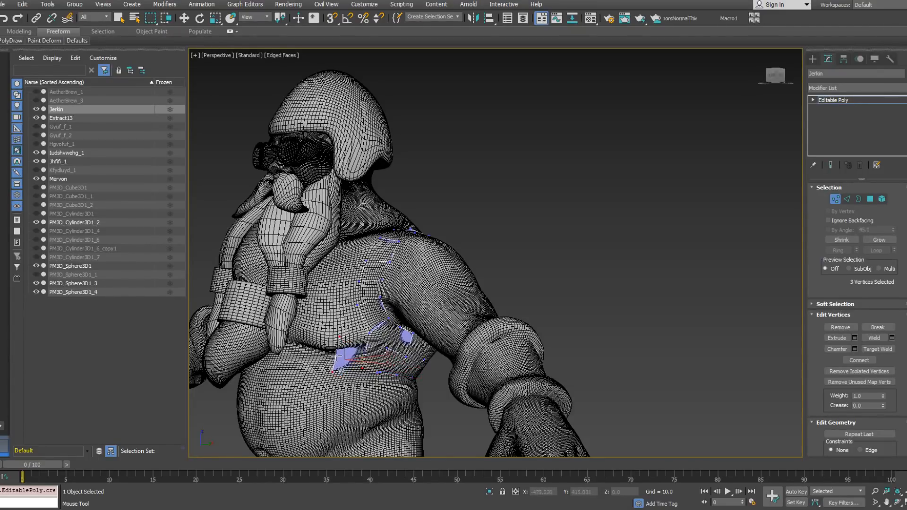
pyautogui.keyDown('alt'); pyautogui.moveTo(352, 314); pyautogui.dragTo(349, 334, button='middle'); pyautogui.keyUp('alt')
pyautogui.keyDown('shift'); pyautogui.moveTo(350, 334); pyautogui.dragTo(342, 316); pyautogui.keyUp('shift')
# Step: Merge the doubled vertices between the new side-chest polygons with Optimize
pyautogui.click(10, 41)
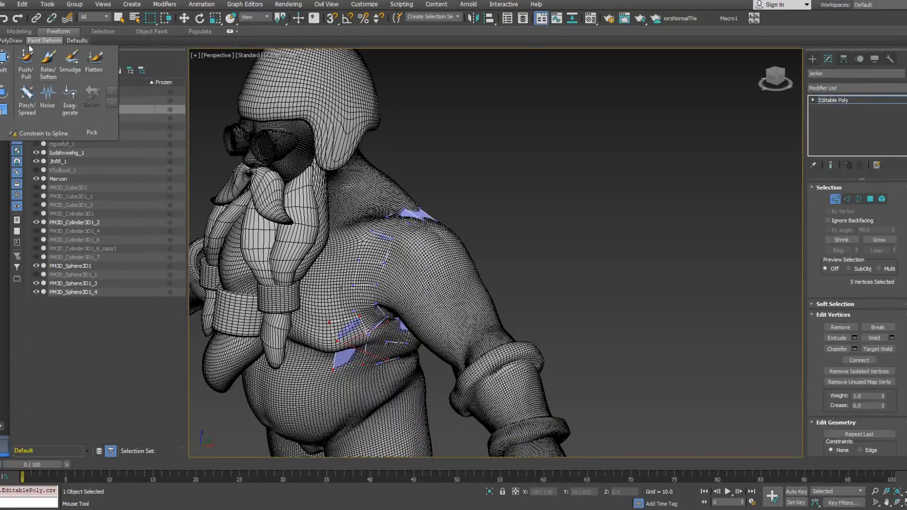
pyautogui.click(79, 100)
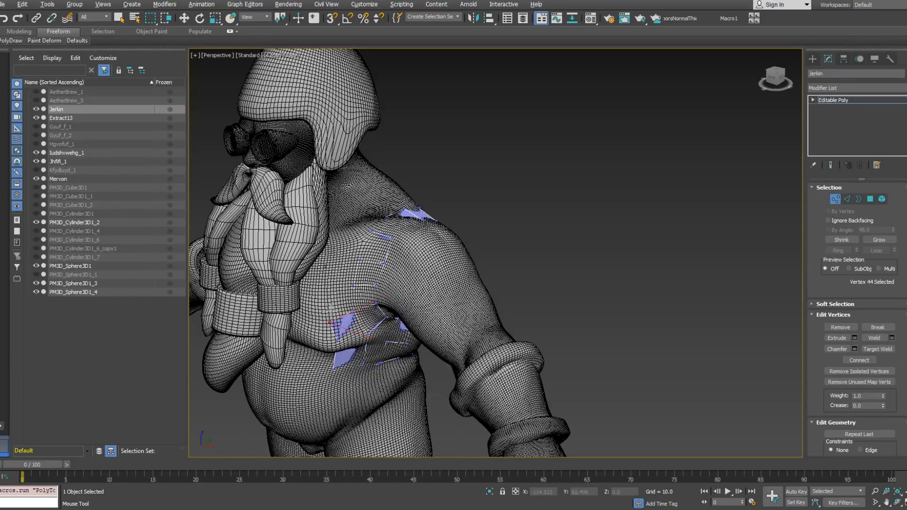
pyautogui.keyDown('alt'); pyautogui.moveTo(336, 358); pyautogui.dragTo(327, 327, button='middle'); pyautogui.keyUp('alt')
pyautogui.keyDown('alt'); pyautogui.moveTo(354, 373); pyautogui.dragTo(326, 446, button='middle'); pyautogui.keyUp('alt')
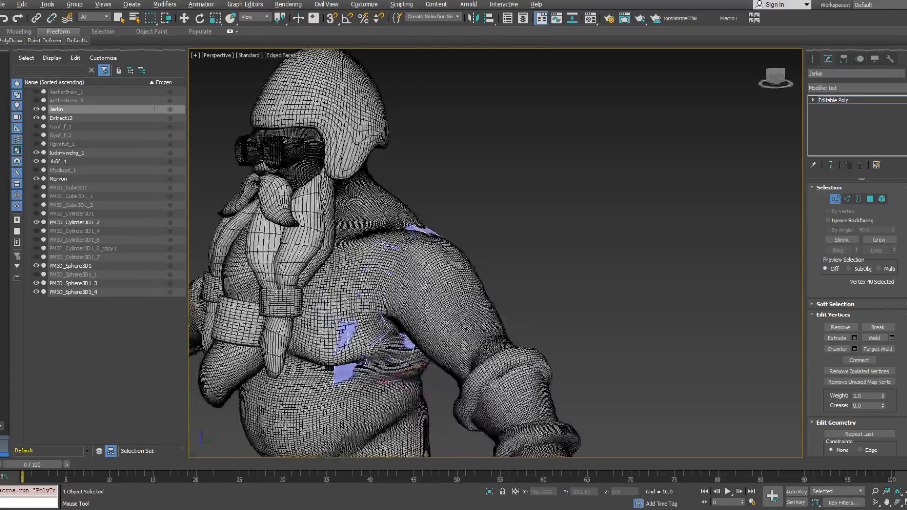
# Step: Extend another column of polygons outward from the armhole strip along the chest, over the shoulder and onto the back
pyautogui.moveTo(10, 41)
pyautogui.click(78, 83)
pyautogui.moveTo(322, 202)
pyautogui.keyDown('alt'); pyautogui.mouseDown(button='middle')
pyautogui.moveTo(282, 212)
pyautogui.moveTo(313, 237)
pyautogui.moveTo(448, 273)
pyautogui.moveTo(215, 165)
pyautogui.mouseUp(button='middle'); pyautogui.keyUp('alt')
# Step: Merge the neighbouring vertices of the new column on the chest and front of the shoulder with Optimize
pyautogui.moveTo(44, 40)
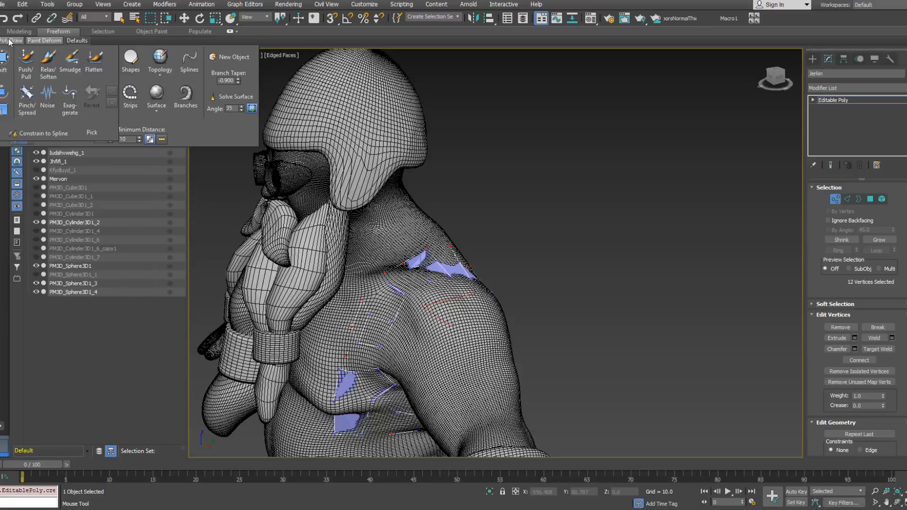
pyautogui.click(340, 369)
pyautogui.keyDown('alt'); pyautogui.moveTo(341, 366); pyautogui.dragTo(389, 364, button='middle'); pyautogui.keyUp('alt')
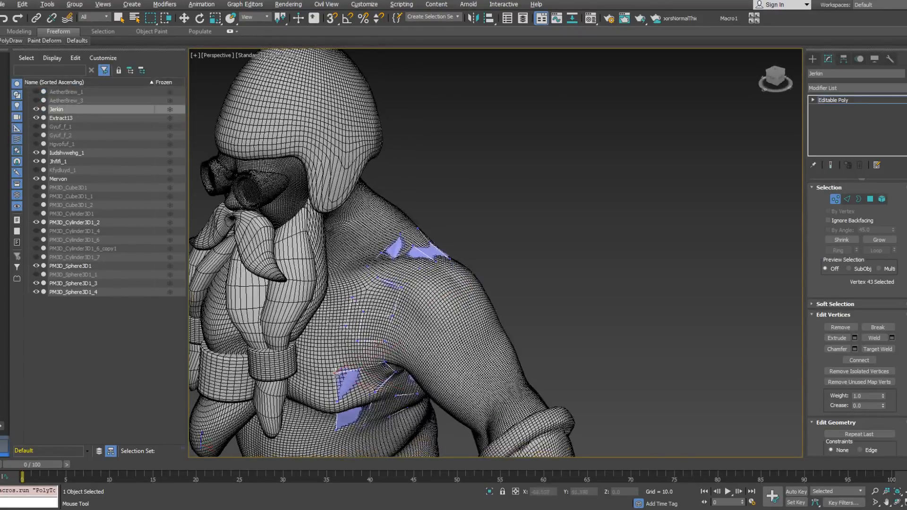
pyautogui.click(335, 304)
pyautogui.keyDown('alt'); pyautogui.moveTo(335, 306); pyautogui.dragTo(348, 349, button='middle'); pyautogui.keyUp('alt')
pyautogui.keyDown('alt'); pyautogui.moveTo(350, 275); pyautogui.dragTo(354, 305, button='middle'); pyautogui.keyUp('alt')
pyautogui.click(372, 256)
pyautogui.click(355, 267)
# Step: Merge the neighbouring vertices of the new column over the shoulder and down the shoulder blade
pyautogui.keyDown('alt'); pyautogui.moveTo(432, 253); pyautogui.dragTo(363, 231, button='middle'); pyautogui.keyUp('alt')
pyautogui.click(409, 279)
pyautogui.click(417, 318)
pyautogui.keyDown('alt'); pyautogui.moveTo(426, 333); pyautogui.dragTo(396, 321, button='middle'); pyautogui.keyUp('alt')
pyautogui.click(406, 347)
pyautogui.moveTo(406, 348); pyautogui.dragTo(417, 391)
pyautogui.moveTo(413, 430); pyautogui.dragTo(409, 431)
# Step: Align the new back column's outer vertices from the shoulder blade to the lower edge
pyautogui.keyDown('alt'); pyautogui.moveTo(411, 434); pyautogui.dragTo(426, 405, button='middle'); pyautogui.keyUp('alt')
pyautogui.moveTo(425, 405); pyautogui.dragTo(417, 320, button='middle')
pyautogui.moveTo(403, 326); pyautogui.dragTo(402, 320)
pyautogui.moveTo(407, 358); pyautogui.dragTo(403, 362)
pyautogui.keyDown('alt'); pyautogui.moveTo(403, 363); pyautogui.dragTo(401, 386, button='middle'); pyautogui.keyUp('alt')
pyautogui.moveTo(399, 318); pyautogui.dragTo(406, 320)
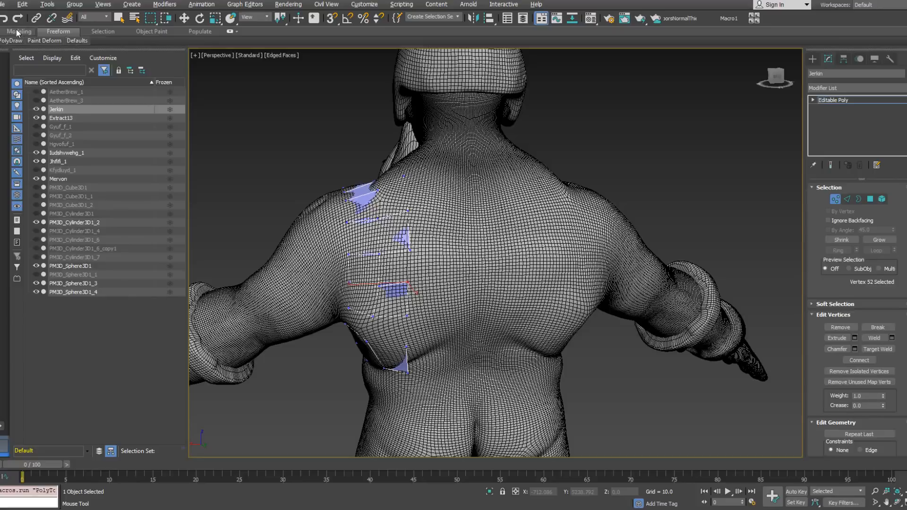
# Step: Extend a further column of polygons across the back towards the spine and the base of the neck
pyautogui.click(17, 42)
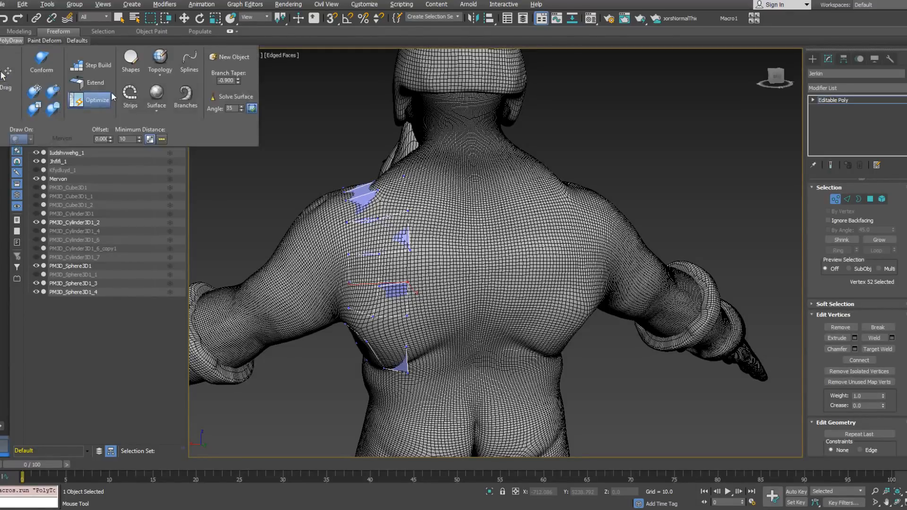
pyautogui.keyDown('alt'); pyautogui.moveTo(348, 172); pyautogui.dragTo(395, 169, button='middle'); pyautogui.keyUp('alt')
pyautogui.click(377, 178)
pyautogui.keyDown('shift'); pyautogui.click(391, 260); pyautogui.keyUp('shift')
pyautogui.moveTo(408, 266); pyautogui.dragTo(417, 266)
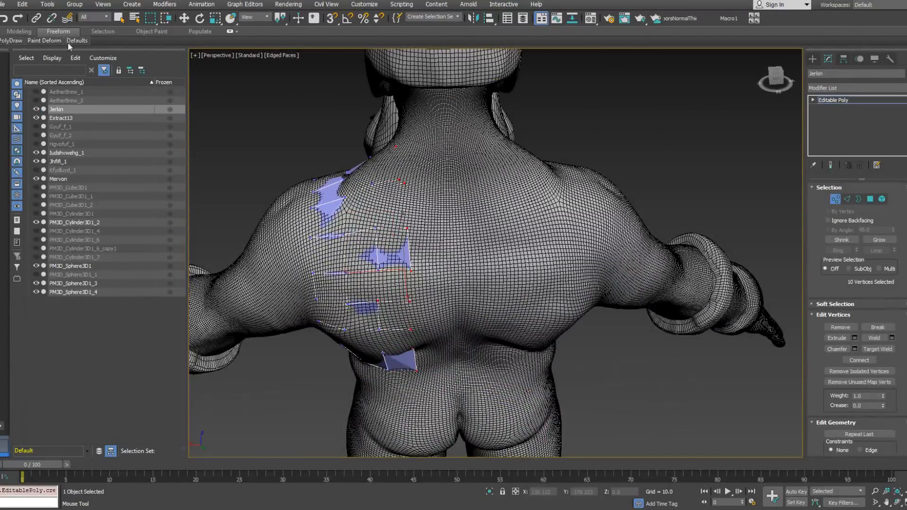
# Step: Merge the doubled vertices on the upper back and beside the neck with Optimize
pyautogui.moveTo(16, 41)
pyautogui.click(93, 99)
pyautogui.click(403, 181)
pyautogui.keyDown('alt'); pyautogui.moveTo(404, 175); pyautogui.dragTo(382, 135, button='middle'); pyautogui.keyUp('alt')
pyautogui.click(394, 147)
# Step: Extend the back polygons to the spine with the Extend tool
pyautogui.moveTo(3, 43)
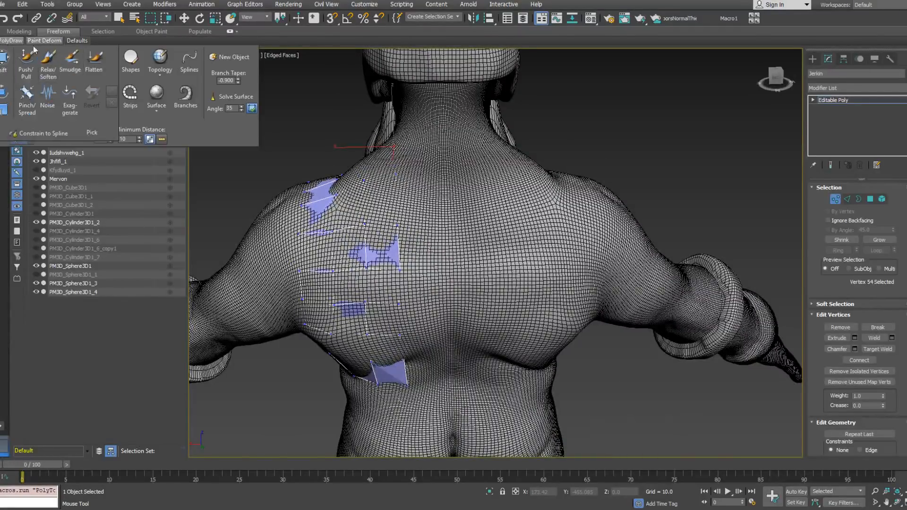
pyautogui.click(80, 90)
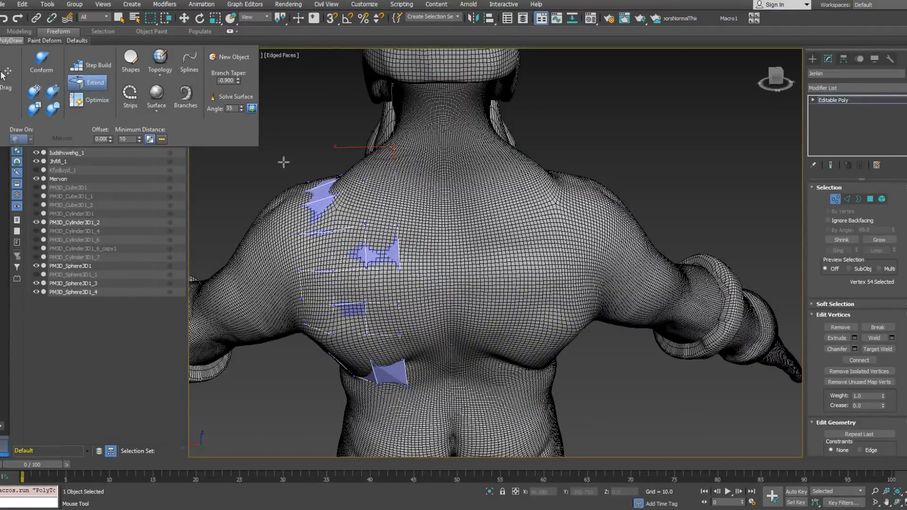
pyautogui.keyDown('ctrl'); pyautogui.keyDown('shift'); pyautogui.moveTo(410, 250); pyautogui.dragTo(451, 232); pyautogui.keyUp('shift'); pyautogui.keyUp('ctrl')
pyautogui.keyDown('alt'); pyautogui.moveTo(435, 147); pyautogui.dragTo(474, 253, button='middle'); pyautogui.keyUp('alt')
pyautogui.keyDown('alt'); pyautogui.moveTo(375, 207); pyautogui.dragTo(404, 236, button='middle'); pyautogui.keyUp('alt')
# Step: Hide the beard object PM3D_Sphere3D1 to expose the chest
pyautogui.scroll(3, 407, 240)
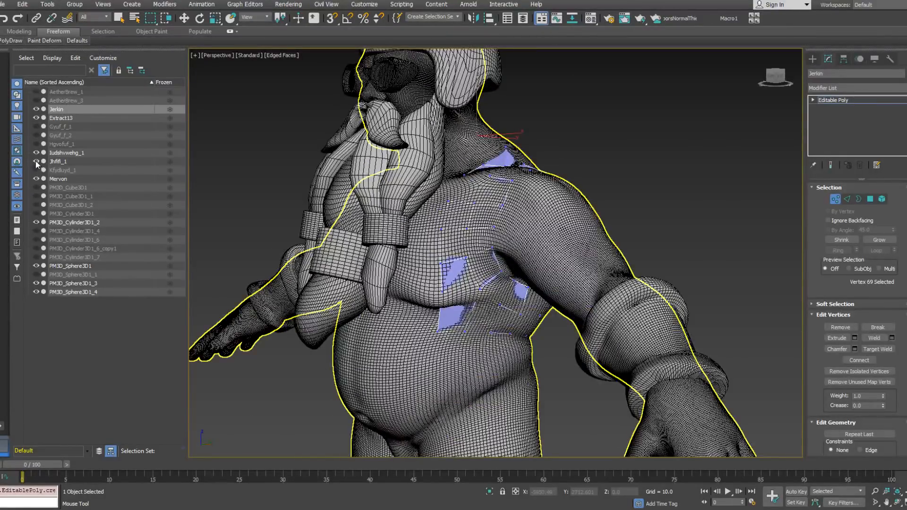
pyautogui.click(36, 117)
pyautogui.click(36, 117)
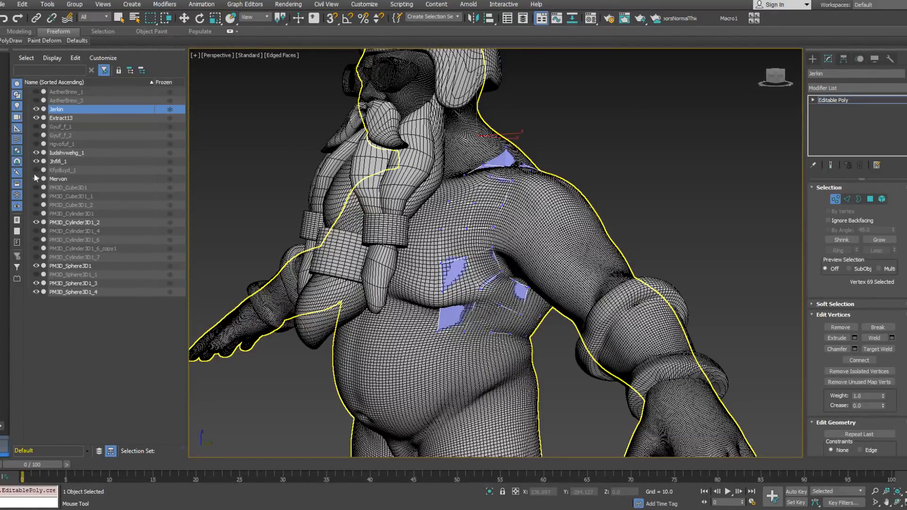
pyautogui.click(36, 222)
pyautogui.click(37, 222)
pyautogui.click(35, 283)
pyautogui.click(36, 265)
pyautogui.keyDown('alt'); pyautogui.moveTo(425, 201); pyautogui.dragTo(458, 218, button='middle'); pyautogui.keyUp('alt')
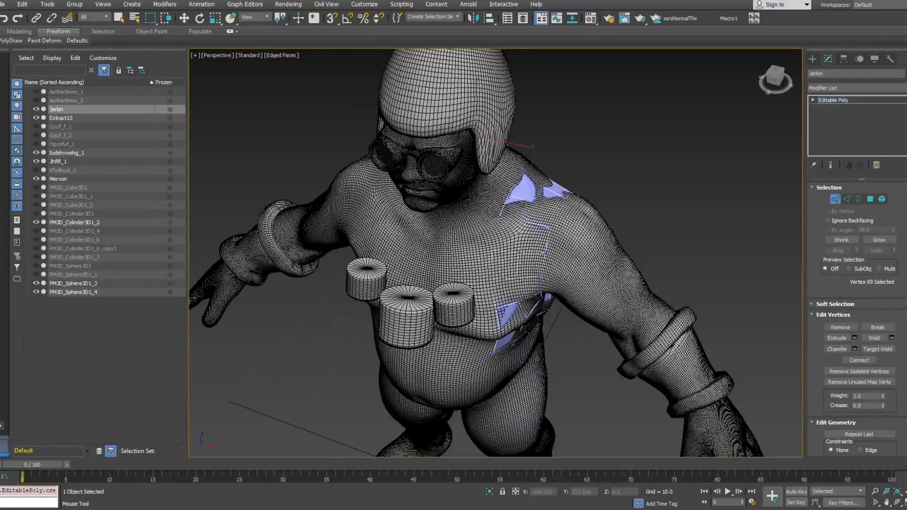
# Step: Extend a column of polygons down the uncovered chest from the base of the neck to the lower edge
pyautogui.click(7, 41)
pyautogui.keyDown('alt'); pyautogui.moveTo(504, 215); pyautogui.dragTo(494, 224, button='middle'); pyautogui.keyUp('alt')
pyautogui.keyDown('shift'); pyautogui.moveTo(486, 238); pyautogui.dragTo(494, 216); pyautogui.keyUp('shift')
pyautogui.keyDown('alt'); pyautogui.moveTo(486, 248); pyautogui.dragTo(478, 215, button='middle'); pyautogui.keyUp('alt')
pyautogui.keyDown('ctrl'); pyautogui.keyDown('shift'); pyautogui.moveTo(489, 333); pyautogui.dragTo(454, 339); pyautogui.keyUp('shift'); pyautogui.keyUp('ctrl')
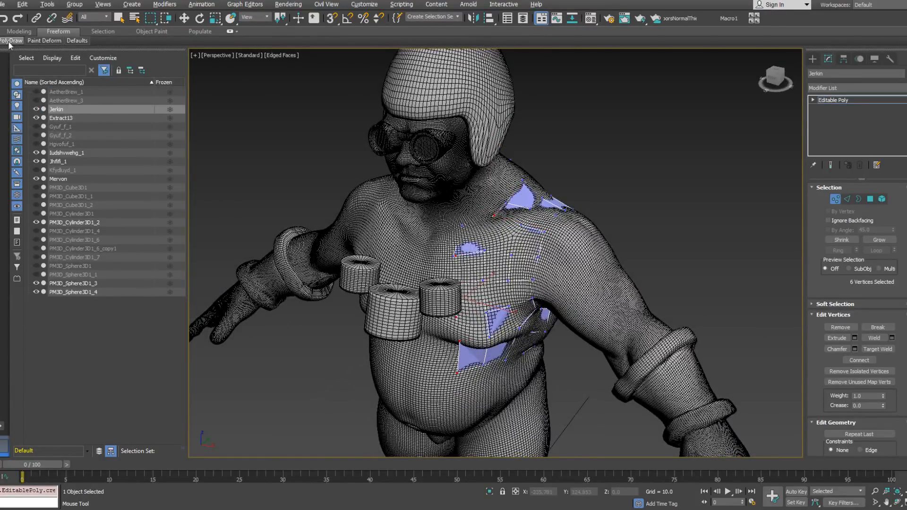
# Step: Merge the new chest column's vertices with Optimize and extend further polygons towards the sternum
pyautogui.moveTo(10, 42)
pyautogui.click(94, 99)
pyautogui.keyDown('alt'); pyautogui.moveTo(448, 244); pyautogui.dragTo(471, 220, button='middle'); pyautogui.keyUp('alt')
pyautogui.moveTo(10, 42)
pyautogui.click(91, 83)
pyautogui.keyDown('alt'); pyautogui.moveTo(448, 253); pyautogui.dragTo(457, 282, button='middle'); pyautogui.keyUp('alt')
pyautogui.keyDown('ctrl'); pyautogui.keyDown('shift'); pyautogui.moveTo(457, 282); pyautogui.dragTo(436, 281); pyautogui.keyUp('shift'); pyautogui.keyUp('ctrl')
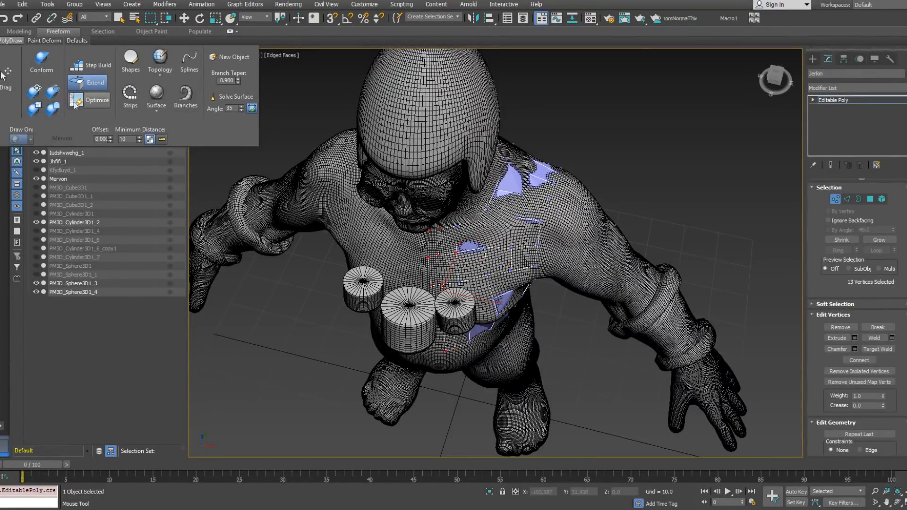
# Step: Merge the doubled vertices near the sternum with Optimize, from the collar down to the lower chest
pyautogui.keyDown('alt'); pyautogui.moveTo(419, 260); pyautogui.dragTo(434, 228, button='middle'); pyautogui.keyUp('alt')
pyautogui.click(422, 224)
pyautogui.moveTo(421, 223); pyautogui.dragTo(417, 226)
pyautogui.keyDown('alt'); pyautogui.moveTo(422, 234); pyautogui.dragTo(412, 188, button='middle'); pyautogui.keyUp('alt')
pyautogui.click(430, 277)
pyautogui.keyDown('alt'); pyautogui.moveTo(441, 327); pyautogui.dragTo(426, 304, button='middle'); pyautogui.keyUp('alt')
# Step: Adjust the vertices under the chest canisters so the jerkin's front edge follows the body's centre line
pyautogui.click(427, 305)
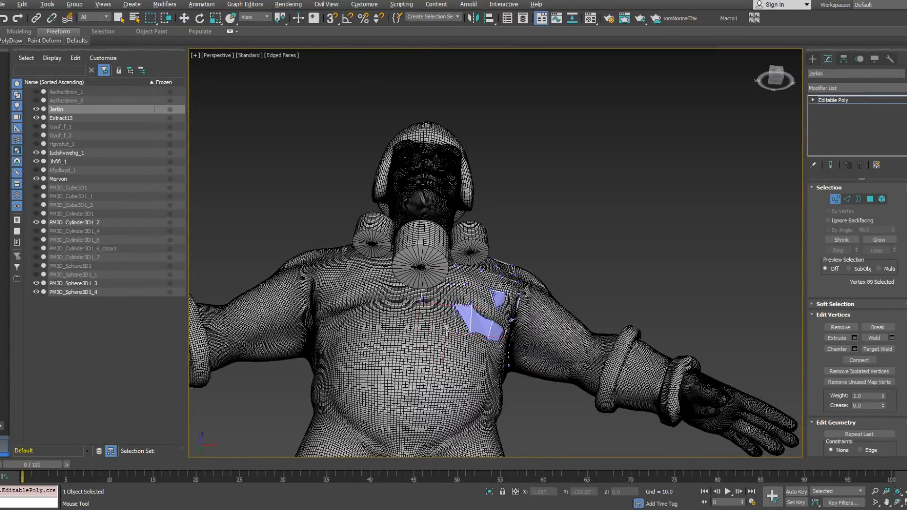
pyautogui.keyDown('alt'); pyautogui.moveTo(428, 315); pyautogui.dragTo(422, 270, button='middle'); pyautogui.keyUp('alt')
pyautogui.click(427, 305)
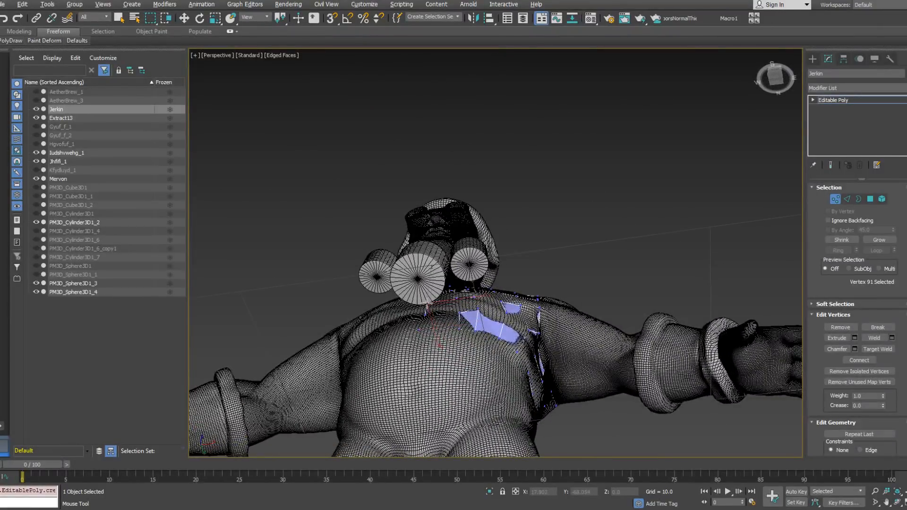
pyautogui.keyDown('alt'); pyautogui.moveTo(473, 296); pyautogui.dragTo(470, 331, button='middle'); pyautogui.keyUp('alt')
pyautogui.click(452, 324)
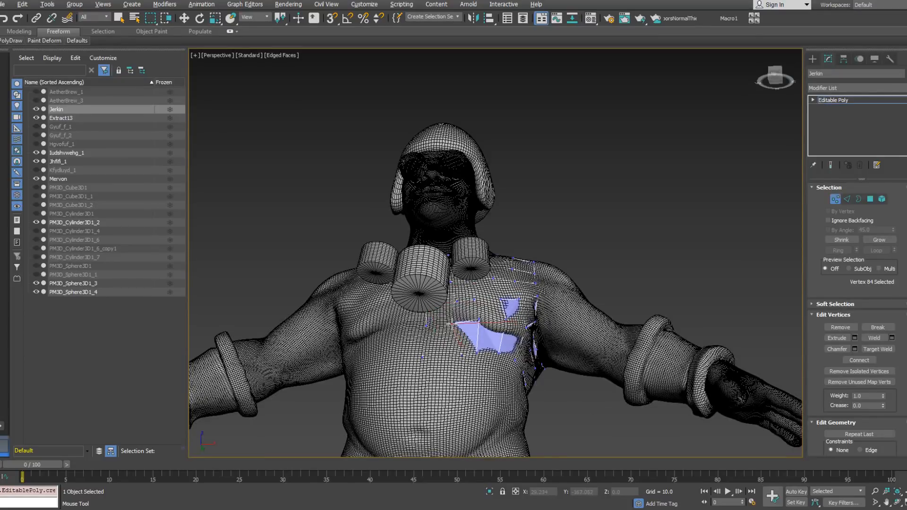
# Step: Extend a lower row of polygons around the waist from the belly to the middle of the back
pyautogui.keyDown('alt'); pyautogui.moveTo(481, 302); pyautogui.dragTo(458, 355, button='middle'); pyautogui.keyUp('alt')
pyautogui.moveTo(458, 354); pyautogui.dragTo(401, 312, button='middle')
pyautogui.scroll(-3, 431, 298)
pyautogui.click(401, 312)
pyautogui.keyDown('alt'); pyautogui.moveTo(462, 297); pyautogui.dragTo(428, 326, button='middle'); pyautogui.keyUp('alt')
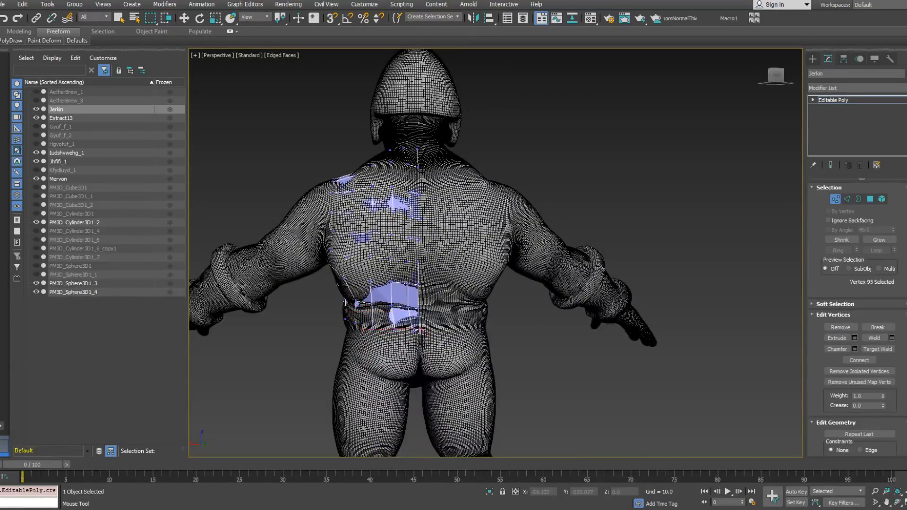
pyautogui.keyDown('alt'); pyautogui.moveTo(390, 329); pyautogui.dragTo(401, 290, button='middle'); pyautogui.keyUp('alt')
# Step: Select the jerkin's lower edge loop and extrude it straight down to knee height to form the skirt
pyautogui.scroll(-3, 377, 278)
pyautogui.keyDown('alt'); pyautogui.moveTo(479, 288); pyautogui.dragTo(501, 315, button='middle'); pyautogui.keyUp('alt')
pyautogui.press('2')
pyautogui.press('w')
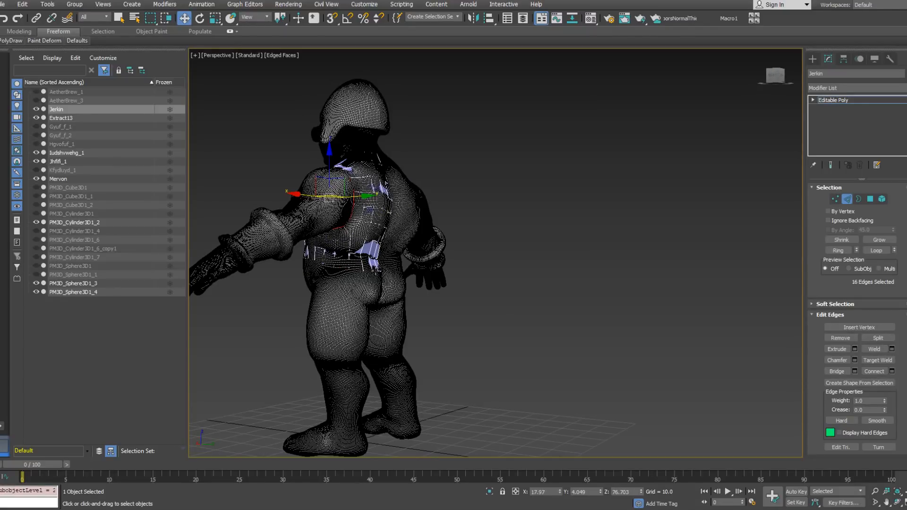
pyautogui.doubleClick(376, 272)
pyautogui.keyDown('alt'); pyautogui.moveTo(443, 282); pyautogui.dragTo(389, 285, button='middle'); pyautogui.keyUp('alt')
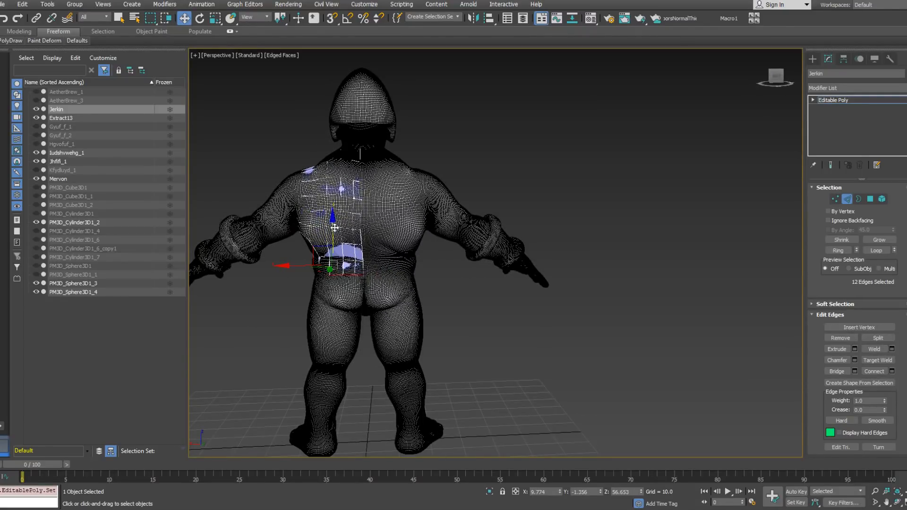
pyautogui.moveTo(334, 228); pyautogui.dragTo(317, 334)
pyautogui.keyDown('alt'); pyautogui.moveTo(317, 338); pyautogui.dragTo(398, 332, button='middle'); pyautogui.keyUp('alt')
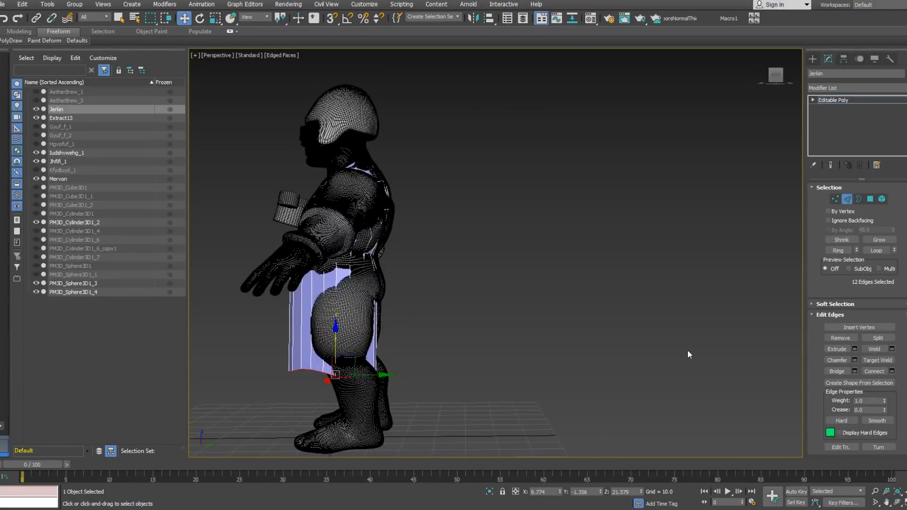
# Step: Flatten the skirt's selected hem edges by making them planar in Z
pyautogui.scroll(-3, 900, 383)
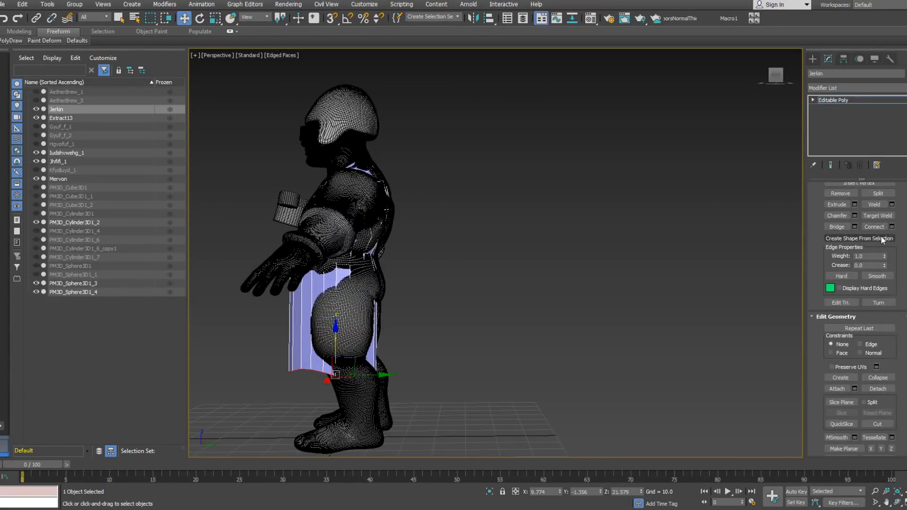
pyautogui.scroll(-3, 897, 377)
pyautogui.click(891, 386)
pyautogui.keyDown('alt'); pyautogui.moveTo(555, 377); pyautogui.dragTo(541, 306, button='middle'); pyautogui.keyUp('alt')
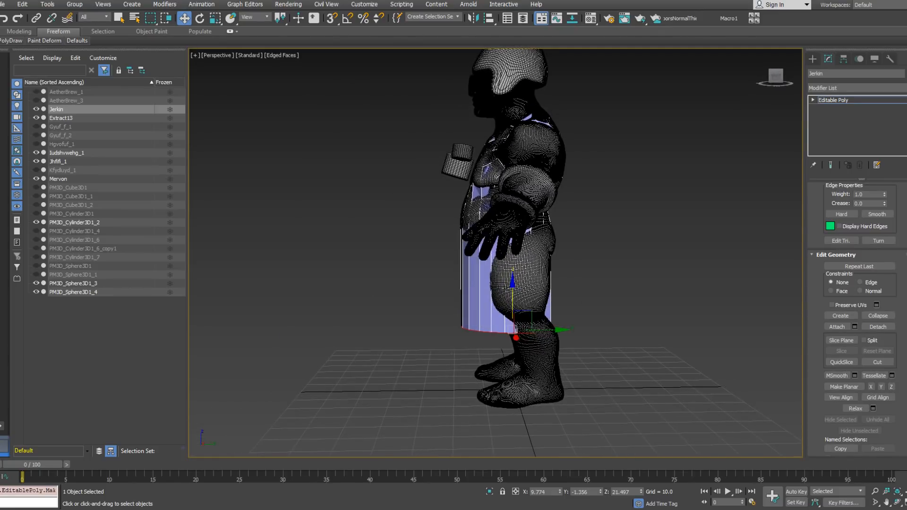
# Step: Lower the skirt's hem to about Z 17.2 and scale it wider along Y so the skirt flares front and back
pyautogui.moveTo(511, 292); pyautogui.dragTo(512, 306)
pyautogui.keyDown('alt'); pyautogui.moveTo(543, 304); pyautogui.dragTo(543, 326, button='middle'); pyautogui.keyUp('alt')
pyautogui.rightClick(544, 326)
pyautogui.click(563, 349)
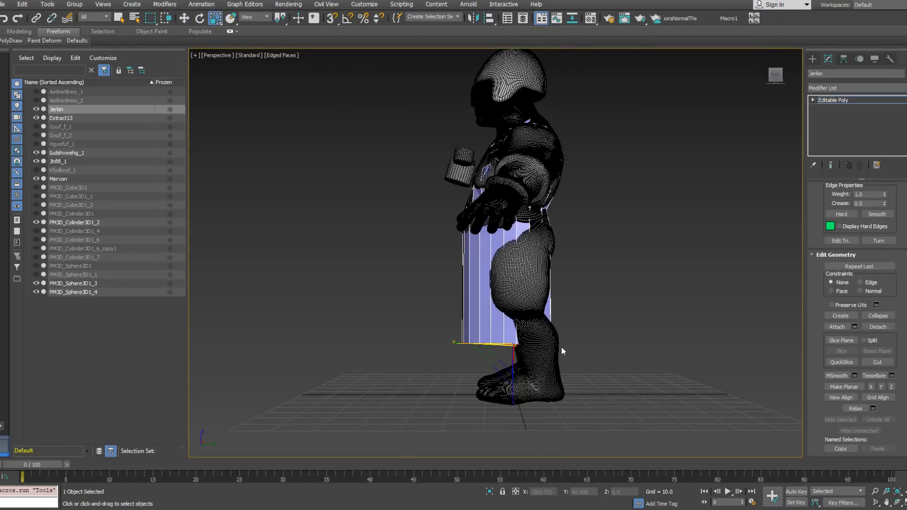
pyautogui.moveTo(462, 345); pyautogui.dragTo(435, 347)
# Step: Move the skirt's hem edge loop backward along Y to about 3.3
pyautogui.rightClick(482, 340)
pyautogui.click(491, 347)
pyautogui.press('w')
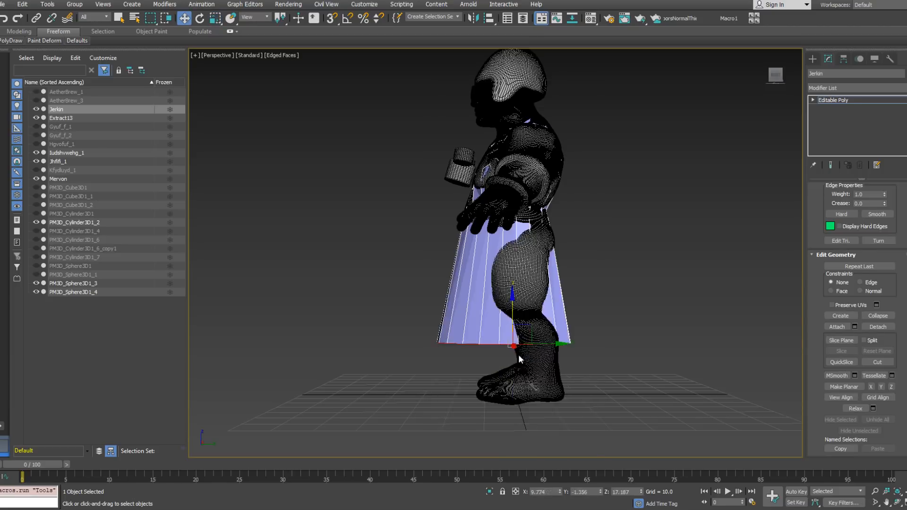
pyautogui.click(567, 341)
pyautogui.doubleClick(566, 343)
pyautogui.moveTo(546, 343); pyautogui.dragTo(561, 343)
pyautogui.keyDown('alt'); pyautogui.moveTo(561, 343); pyautogui.dragTo(661, 336, button='middle'); pyautogui.keyUp('alt')
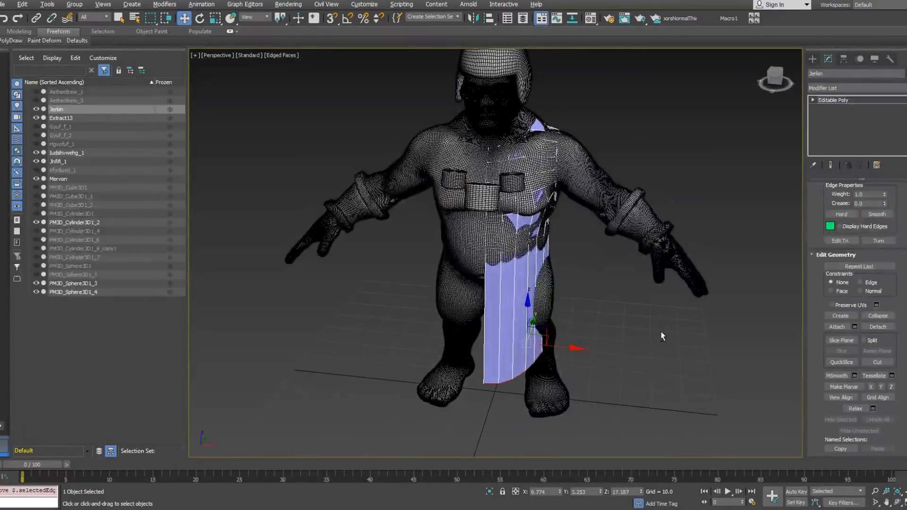
# Step: Mirror the half jerkin across the X axis as a copy
pyautogui.rightClick(557, 315)
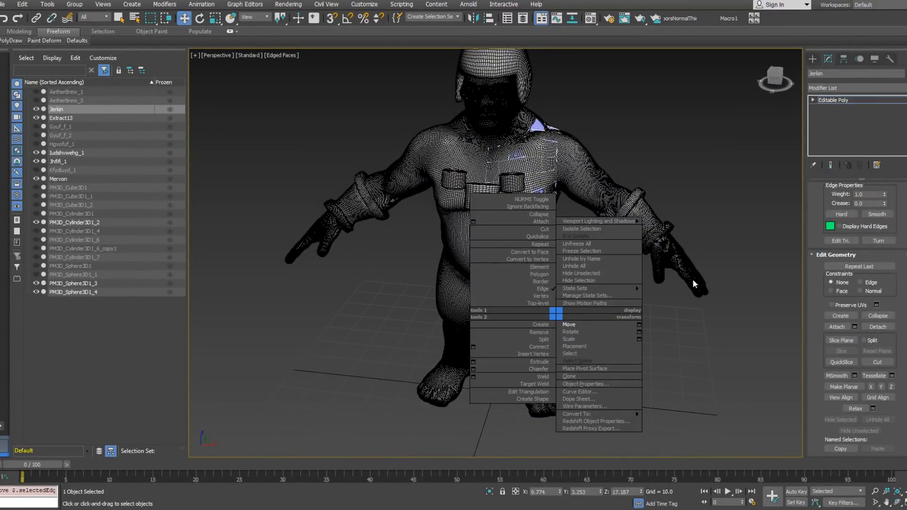
pyautogui.keyDown('alt'); pyautogui.moveTo(692, 278); pyautogui.dragTo(609, 304, button='middle'); pyautogui.keyUp('alt')
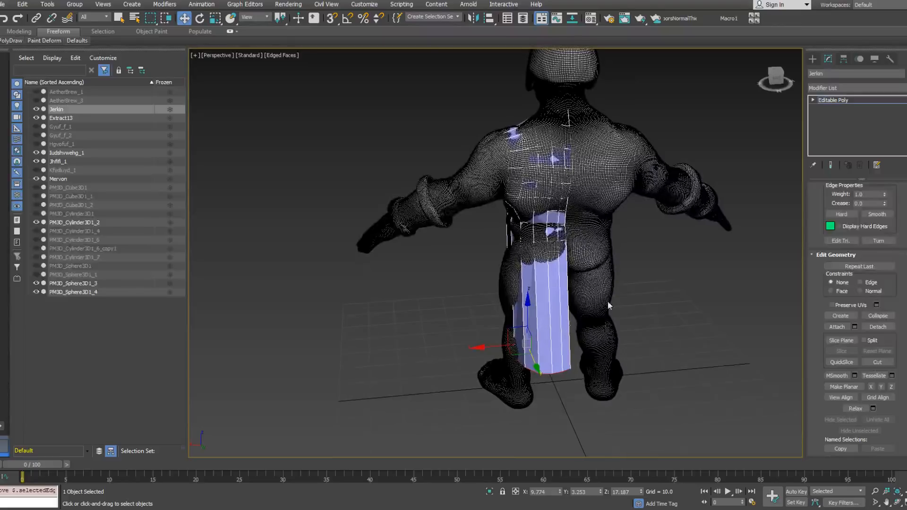
pyautogui.click(832, 100)
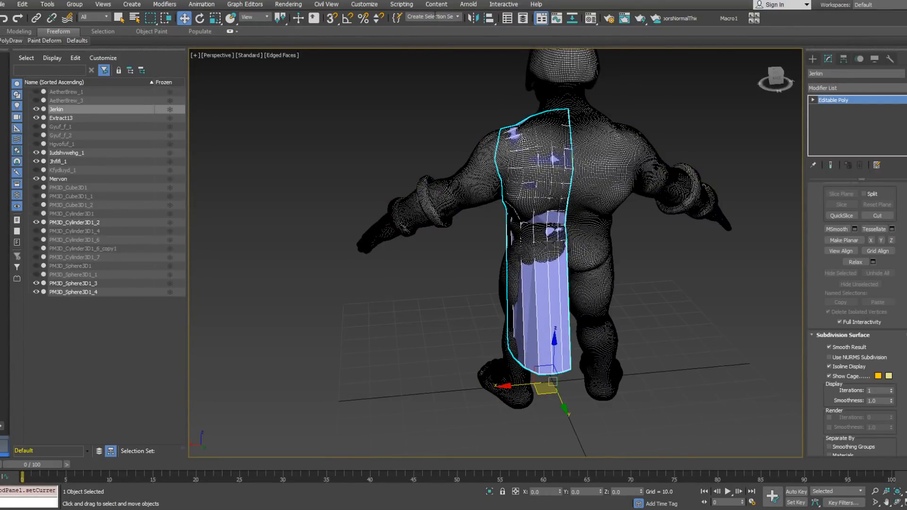
pyautogui.click(472, 20)
pyautogui.click(444, 275)
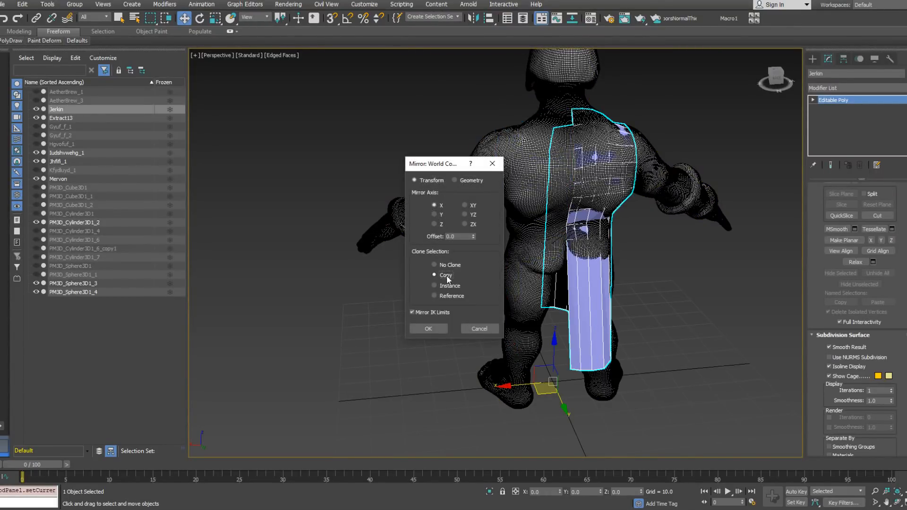
pyautogui.click(428, 328)
# Step: Attach the mirrored half to the original jerkin so both form one object
pyautogui.rightClick(560, 236)
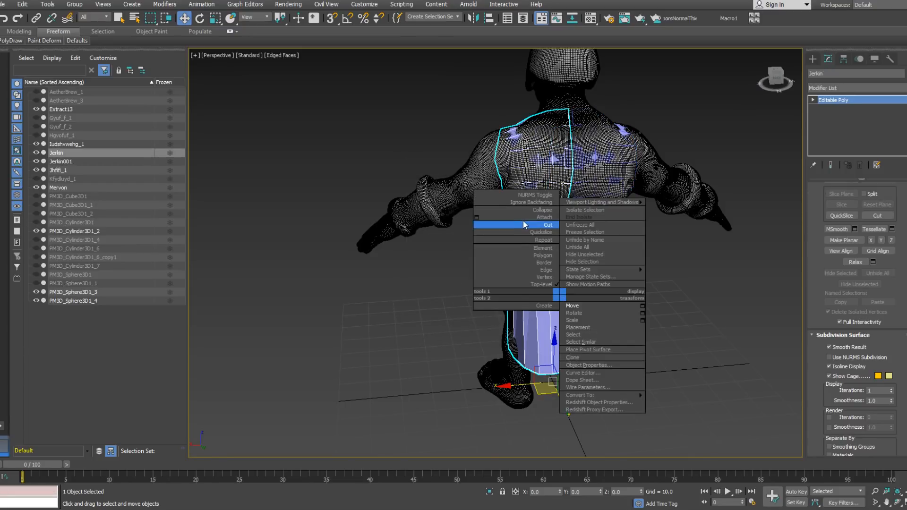
pyautogui.click(520, 221)
pyautogui.click(596, 284)
pyautogui.keyDown('alt'); pyautogui.moveTo(687, 265); pyautogui.dragTo(688, 279, button='middle'); pyautogui.keyUp('alt')
pyautogui.press('w')
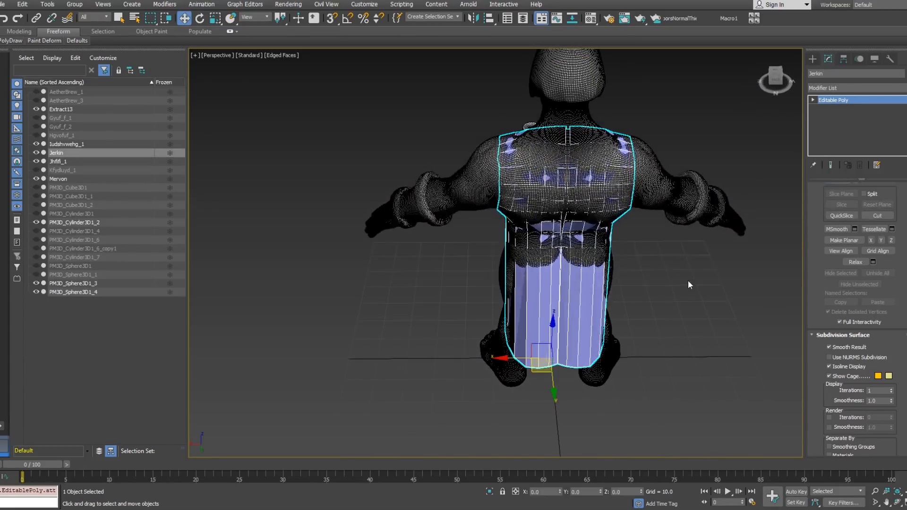
# Step: Select the centre seam edges down the jerkin's back and front and convert the selection to vertices
pyautogui.click(813, 100)
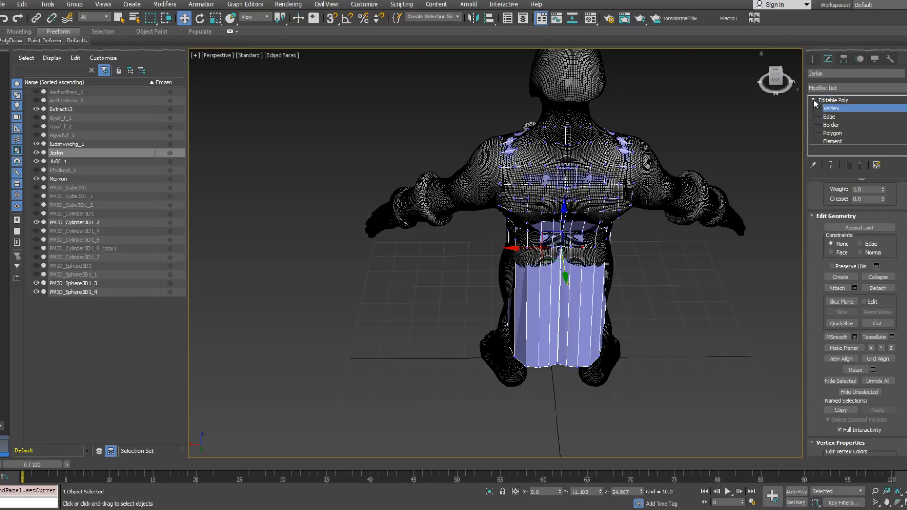
pyautogui.click(829, 117)
pyautogui.doubleClick(559, 288)
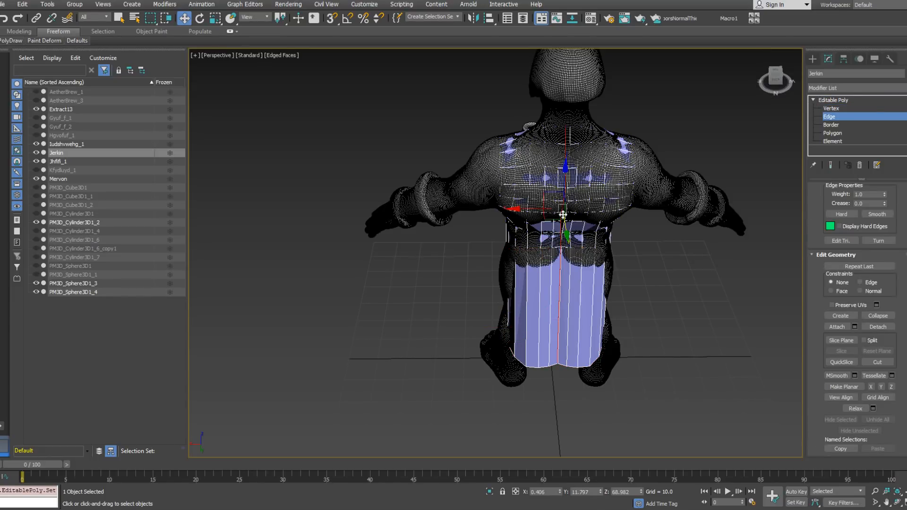
pyautogui.keyDown('alt'); pyautogui.moveTo(562, 216); pyautogui.dragTo(647, 288, button='middle'); pyautogui.keyUp('alt')
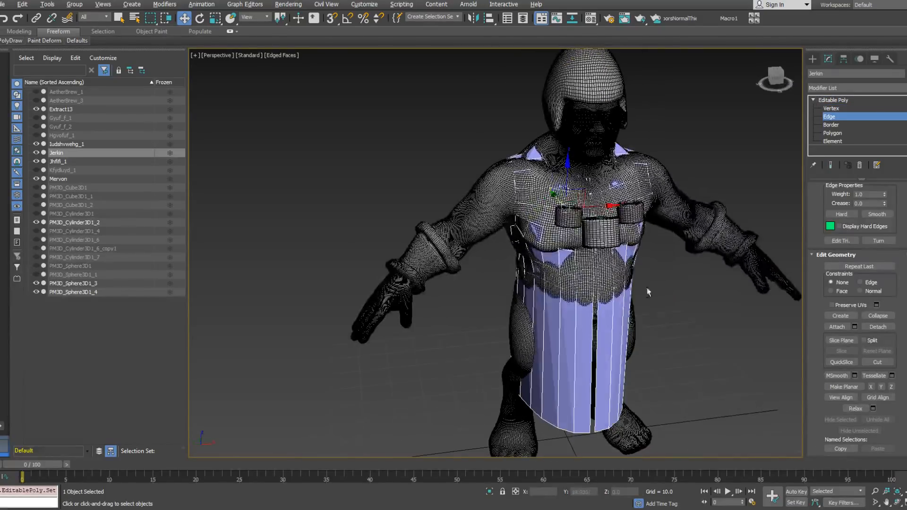
pyautogui.doubleClick(594, 323)
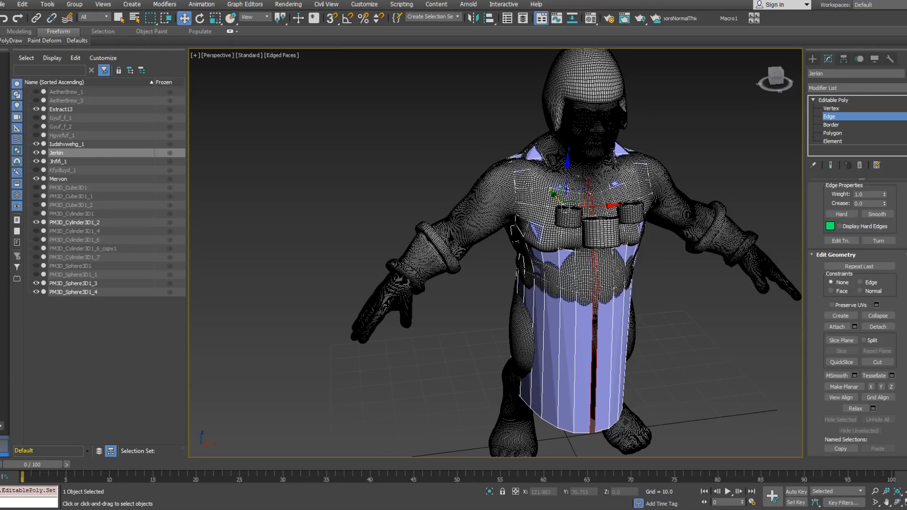
pyautogui.keyDown('alt'); pyautogui.moveTo(674, 307); pyautogui.dragTo(612, 275, button='middle'); pyautogui.keyUp('alt')
pyautogui.rightClick(612, 274)
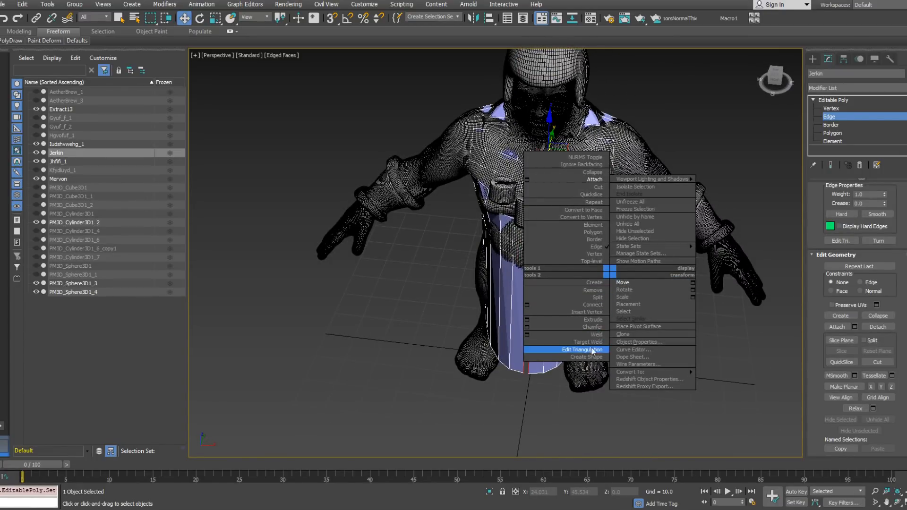
pyautogui.click(587, 223)
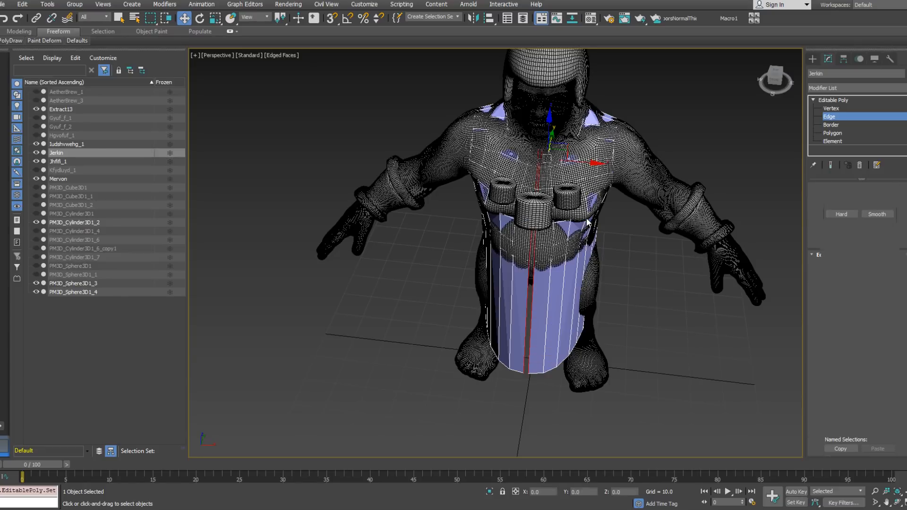
# Step: Scale the seam vertices together along X to close the centre gap and weld them
pyautogui.rightClick(692, 298)
pyautogui.click(709, 323)
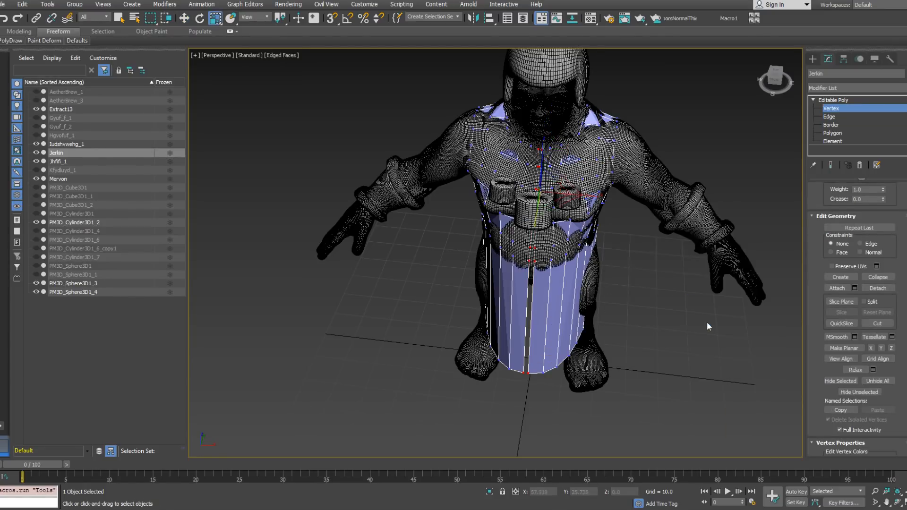
pyautogui.keyDown('alt'); pyautogui.moveTo(593, 249); pyautogui.dragTo(597, 261, button='middle'); pyautogui.keyUp('alt')
pyautogui.moveTo(594, 193); pyautogui.dragTo(353, 191)
pyautogui.keyDown('alt'); pyautogui.moveTo(314, 163); pyautogui.dragTo(476, 222, button='middle'); pyautogui.keyUp('alt')
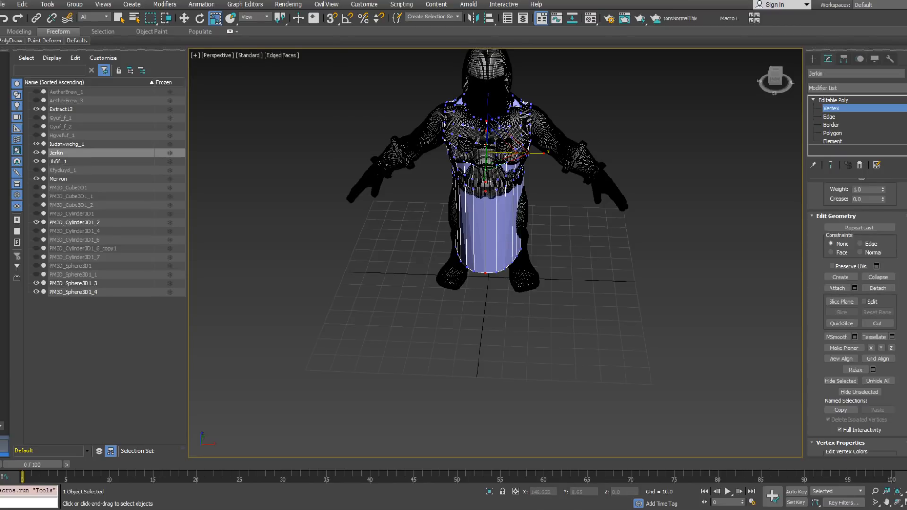
pyautogui.scroll(5, 893, 218)
pyautogui.scroll(1, 905, 219)
pyautogui.click(874, 304)
# Step: Select all the skirt's hem vertices and scale them to about 153% along X to widen the skirt sideways
pyautogui.keyDown('alt'); pyautogui.moveTo(526, 240); pyautogui.dragTo(529, 211, button='middle'); pyautogui.keyUp('alt')
pyautogui.moveTo(566, 314); pyautogui.dragTo(566, 315)
pyautogui.moveTo(543, 264); pyautogui.dragTo(561, 264)
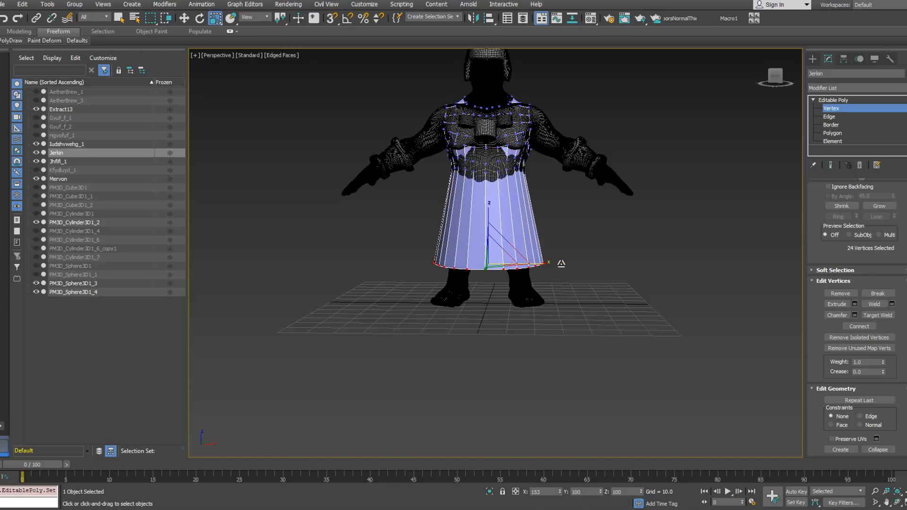
# Step: Move the hem vertices at the middle of the back outward along Y to round off the inward dip
pyautogui.keyDown('alt'); pyautogui.moveTo(458, 211); pyautogui.dragTo(629, 132, button='middle'); pyautogui.keyUp('alt')
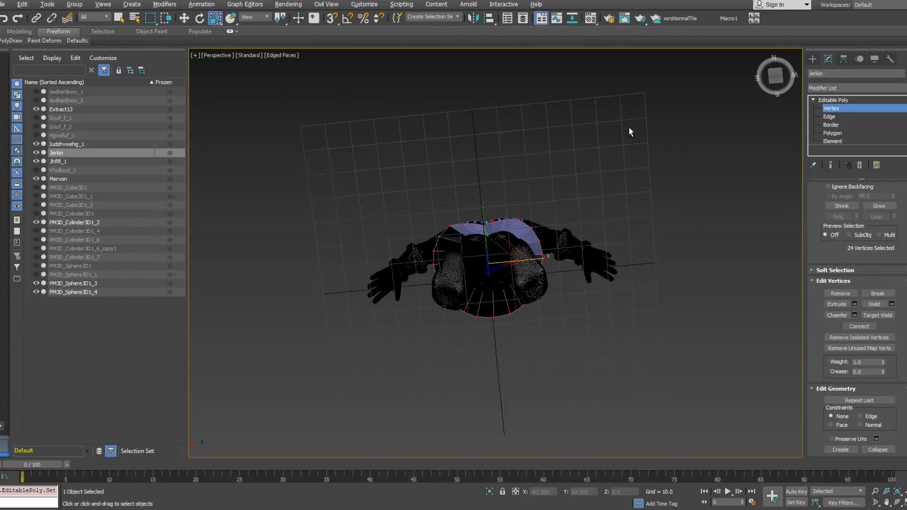
pyautogui.scroll(3, 482, 218)
pyautogui.rightClick(483, 228)
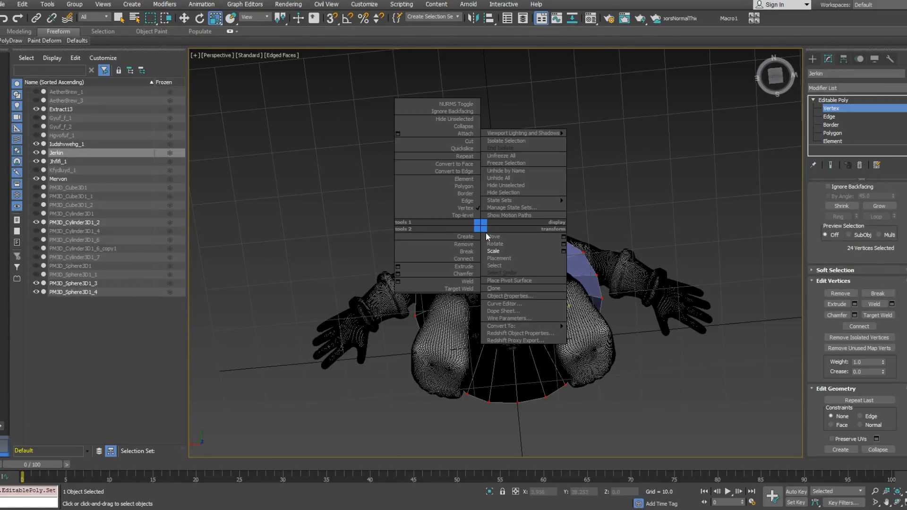
pyautogui.click(490, 236)
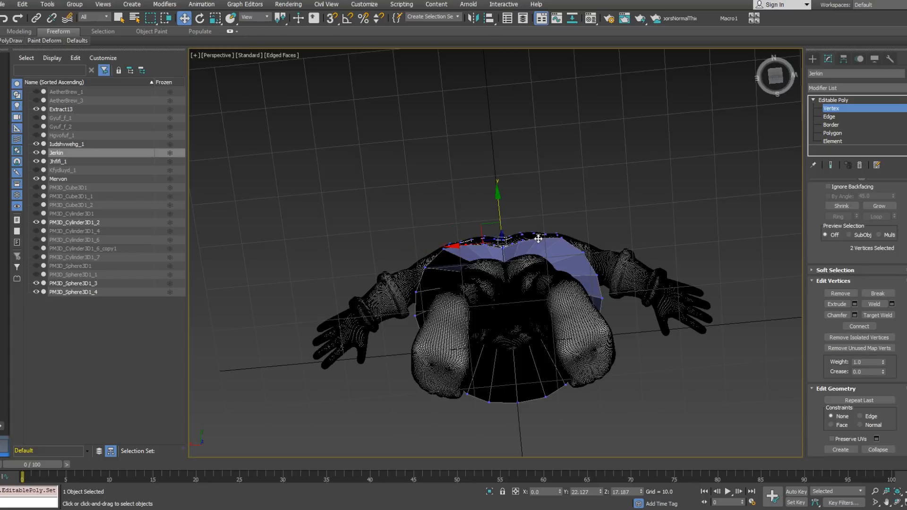
pyautogui.moveTo(501, 206); pyautogui.dragTo(498, 196)
pyautogui.click(486, 247)
pyautogui.keyDown('ctrl'); pyautogui.click(518, 243); pyautogui.keyUp('ctrl')
pyautogui.click(502, 251)
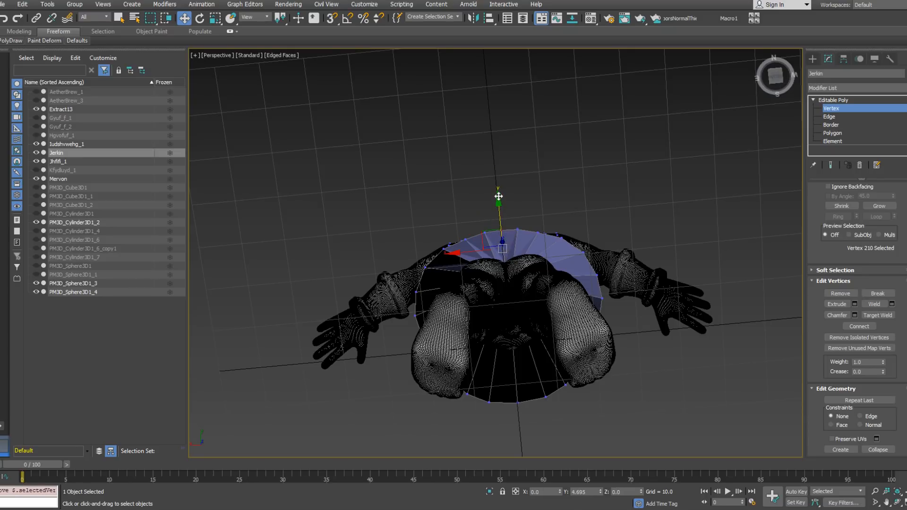
pyautogui.keyDown('alt'); pyautogui.moveTo(498, 195); pyautogui.dragTo(524, 226, button='middle'); pyautogui.keyUp('alt')
# Step: Select the skirt's vertical edges all around and connect them with several evenly spaced horizontal edge loops
pyautogui.click(829, 117)
pyautogui.moveTo(429, 224); pyautogui.dragTo(586, 233)
pyautogui.keyDown('alt'); pyautogui.moveTo(586, 233); pyautogui.dragTo(608, 215, button='middle'); pyautogui.keyUp('alt')
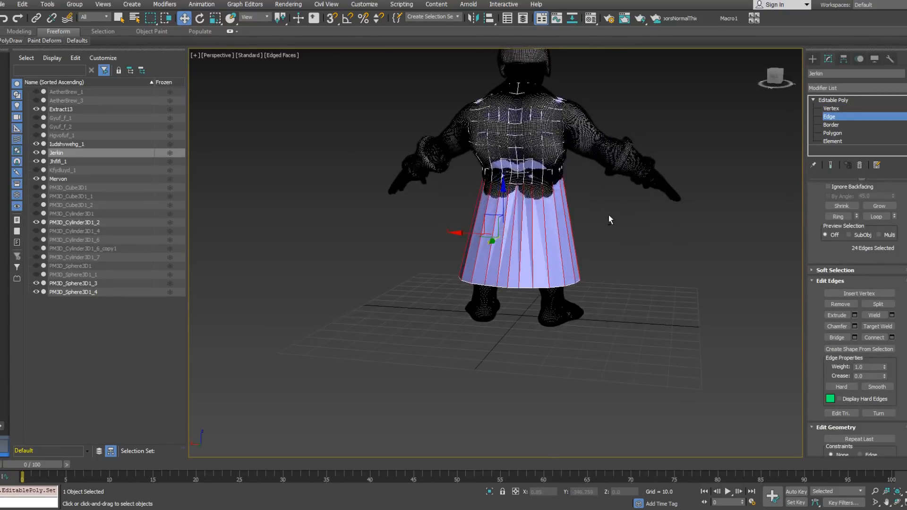
pyautogui.rightClick(609, 215)
pyautogui.click(523, 245)
pyautogui.moveTo(503, 259); pyautogui.dragTo(503, 244)
pyautogui.click(501, 301)
pyautogui.keyDown('alt'); pyautogui.moveTo(497, 301); pyautogui.dragTo(584, 232, button='middle'); pyautogui.keyUp('alt')
# Step: Shorten the skirt by deleting its lowest edge loop together with the bottom row of polygons
pyautogui.doubleClick(528, 280)
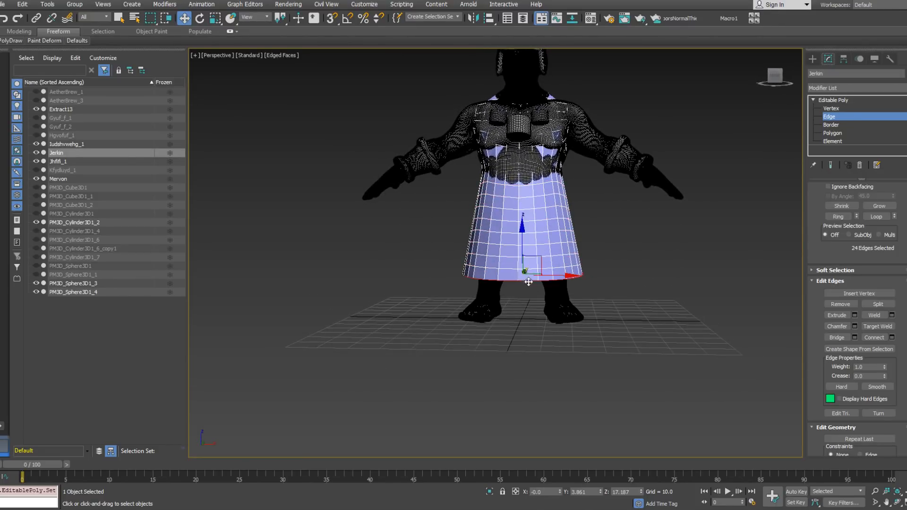
pyautogui.keyDown('ctrl'); pyautogui.doubleClick(528, 268); pyautogui.keyUp('ctrl')
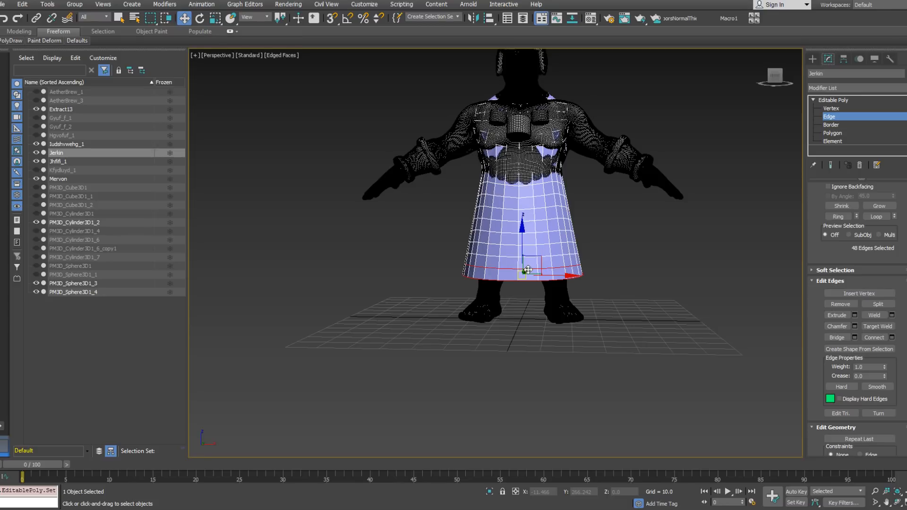
pyautogui.doubleClick(533, 281)
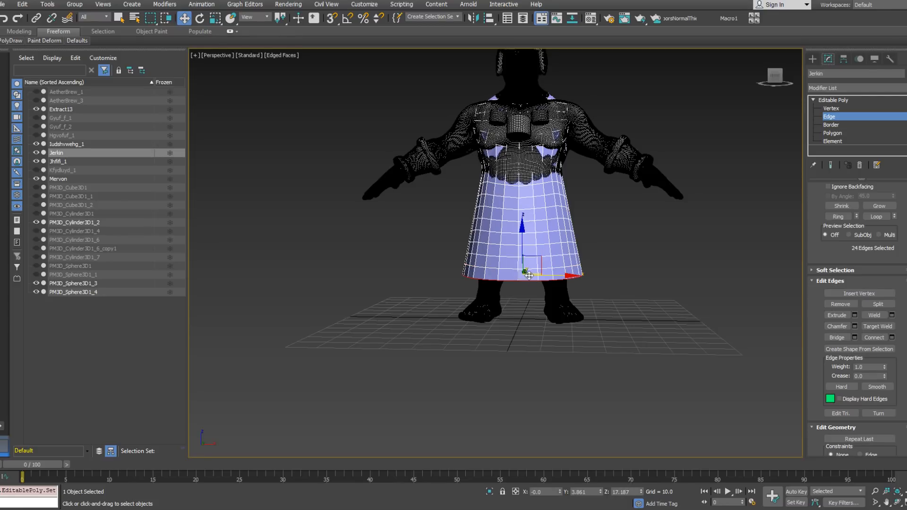
pyautogui.press('Delete')
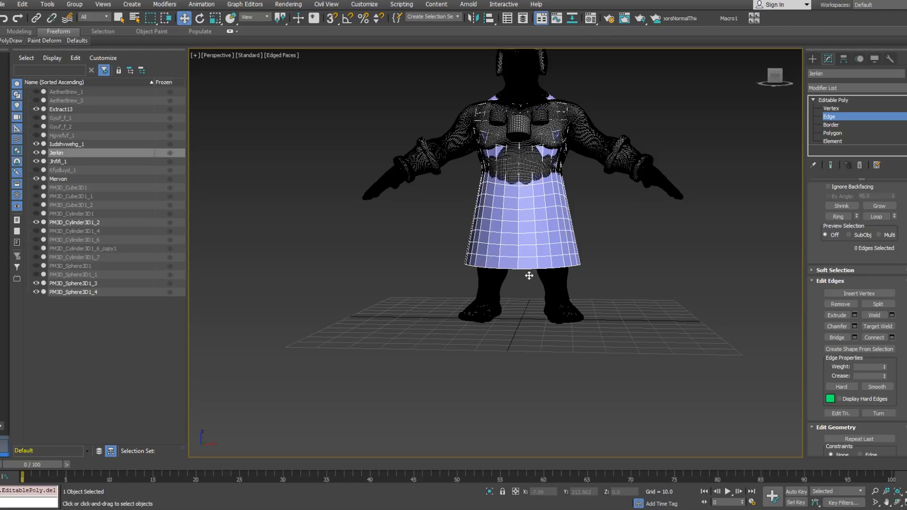
pyautogui.keyDown('alt'); pyautogui.moveTo(528, 275); pyautogui.dragTo(548, 238, button='middle'); pyautogui.keyUp('alt')
pyautogui.scroll(3, 548, 237)
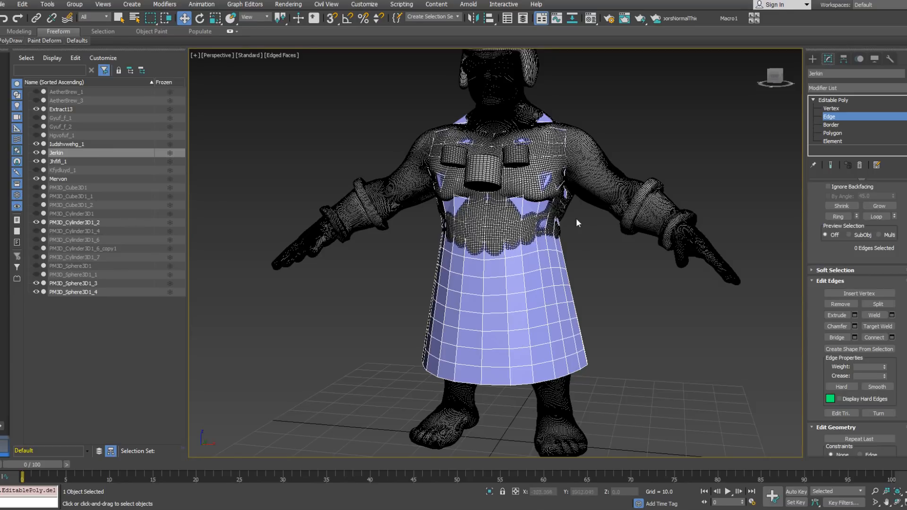
# Step: Select the edge loop around the left armhole and extrude it outward over the upper arm as a short sleeve
pyautogui.keyDown('alt'); pyautogui.moveTo(568, 124); pyautogui.dragTo(695, 187, button='middle'); pyautogui.keyUp('alt')
pyautogui.keyDown('alt'); pyautogui.moveTo(581, 195); pyautogui.dragTo(548, 237, button='middle'); pyautogui.keyUp('alt')
pyautogui.doubleClick(533, 219)
pyautogui.keyDown('alt'); pyautogui.moveTo(609, 284); pyautogui.dragTo(641, 234, button='middle'); pyautogui.keyUp('alt')
pyautogui.keyDown('shift'); pyautogui.moveTo(556, 221); pyautogui.dragTo(599, 246); pyautogui.keyUp('shift')
pyautogui.moveTo(599, 246)
pyautogui.keyDown('alt'); pyautogui.mouseDown(button='middle')
pyautogui.moveTo(576, 243)
pyautogui.moveTo(591, 241)
pyautogui.mouseUp(button='middle'); pyautogui.keyUp('alt')
pyautogui.scroll(3, 576, 244)
# Step: Make the edges at the sleeve's open end planar in X
pyautogui.press('e')
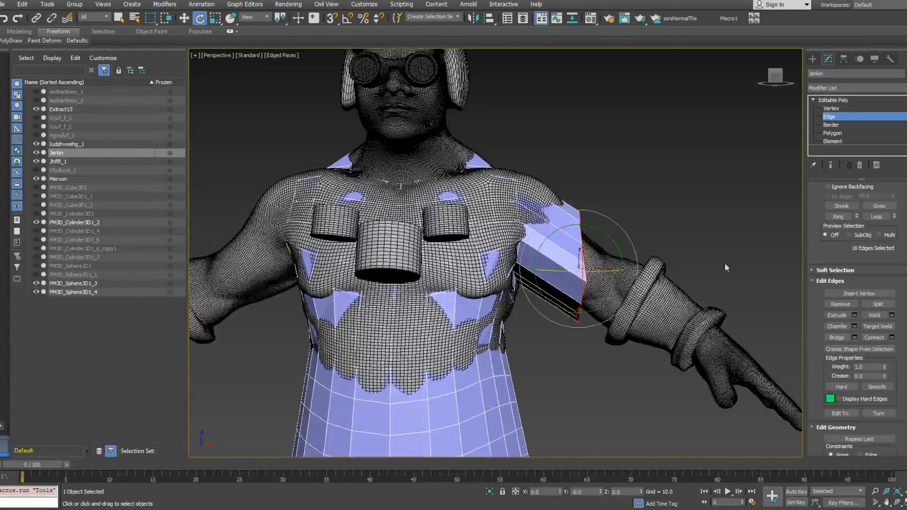
pyautogui.moveTo(905, 334); pyautogui.dragTo(900, 199)
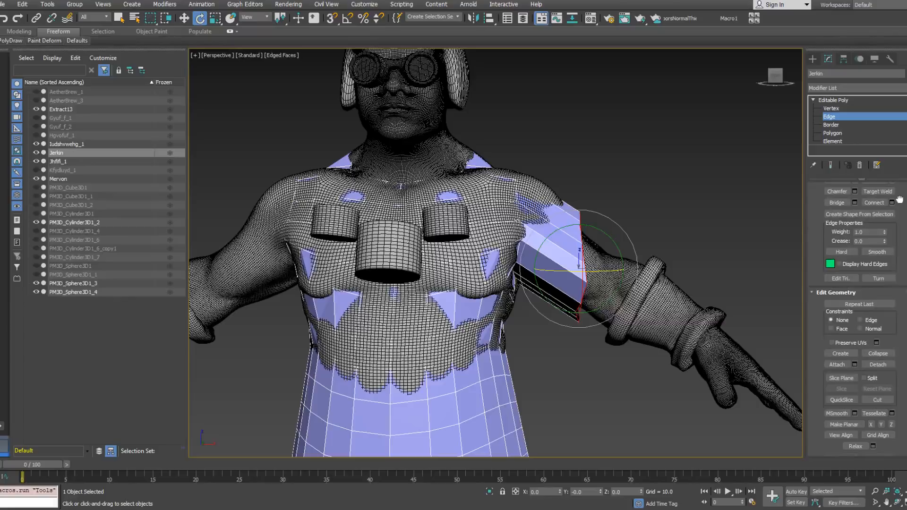
pyautogui.click(871, 424)
pyautogui.keyDown('alt'); pyautogui.moveTo(619, 238); pyautogui.dragTo(527, 217, button='middle'); pyautogui.keyUp('alt')
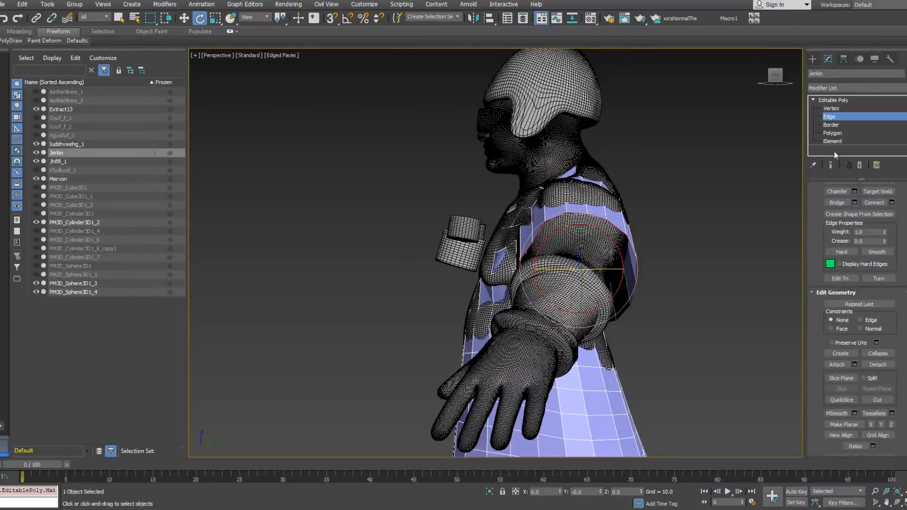
# Step: Adjust the position of a vertex on the front of the left sleeve
pyautogui.click(828, 108)
pyautogui.click(531, 242)
pyautogui.rightClick(541, 237)
pyautogui.click(548, 248)
pyautogui.moveTo(549, 227); pyautogui.dragTo(547, 225)
pyautogui.keyDown('alt'); pyautogui.moveTo(546, 224); pyautogui.dragTo(591, 231, button='middle'); pyautogui.keyUp('alt')
# Step: Delete the left sleeve's outer vertices so the jerkin is sleeveless, and leave sub-object editing
pyautogui.moveTo(506, 146); pyautogui.dragTo(577, 308)
pyautogui.press('Delete')
pyautogui.scroll(-5, 599, 276)
pyautogui.moveTo(599, 276); pyautogui.dragTo(728, 174, button='middle')
pyautogui.click(832, 109)
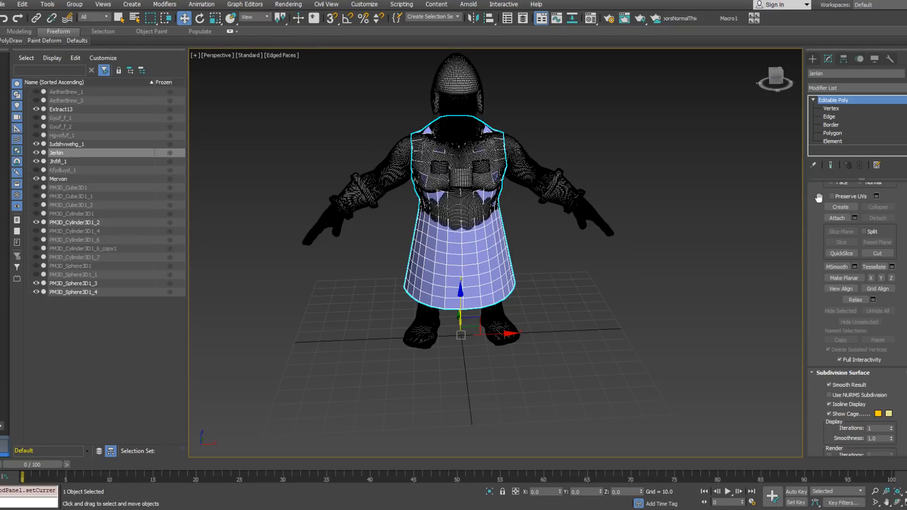
pyautogui.keyDown('alt'); pyautogui.moveTo(707, 220); pyautogui.dragTo(648, 242, button='middle'); pyautogui.keyUp('alt')
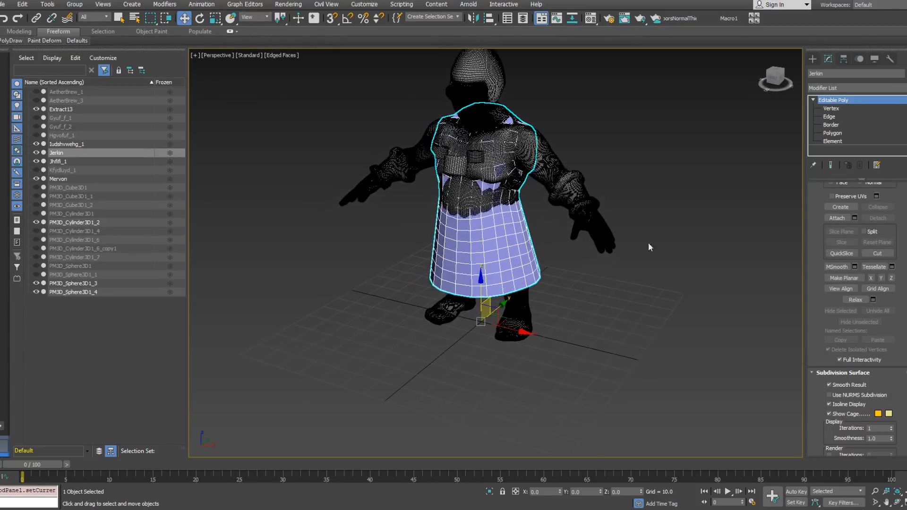
pyautogui.click(850, 88)
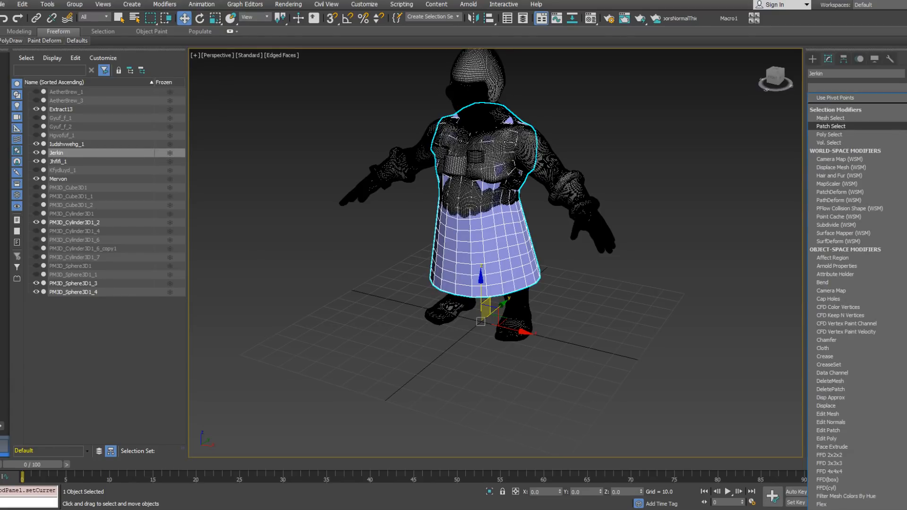
pyautogui.moveTo(905, 121); pyautogui.dragTo(895, 88)
# Step: Create a cylinder with a radius of about 13.5 and a height of about 17.7 between the dwarf's feet
pyautogui.click(822, 55)
pyautogui.click(813, 60)
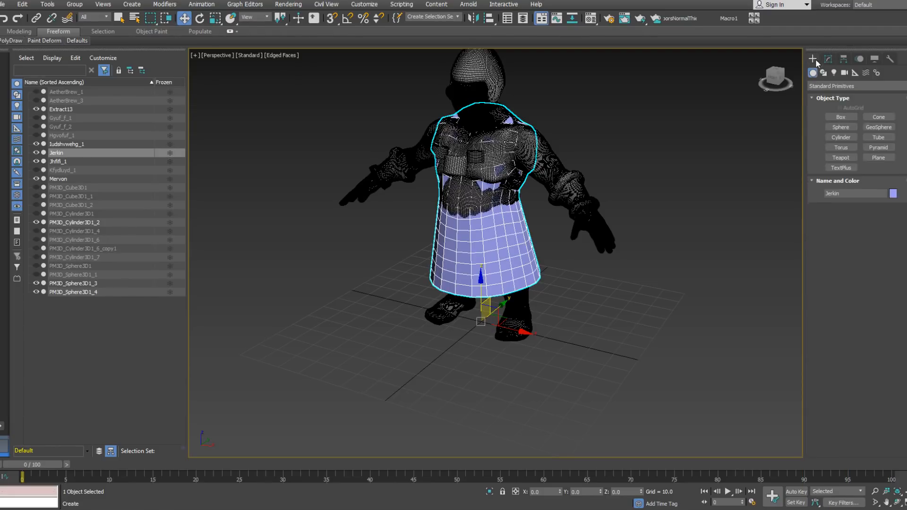
pyautogui.click(841, 137)
pyautogui.moveTo(478, 321); pyautogui.dragTo(510, 325)
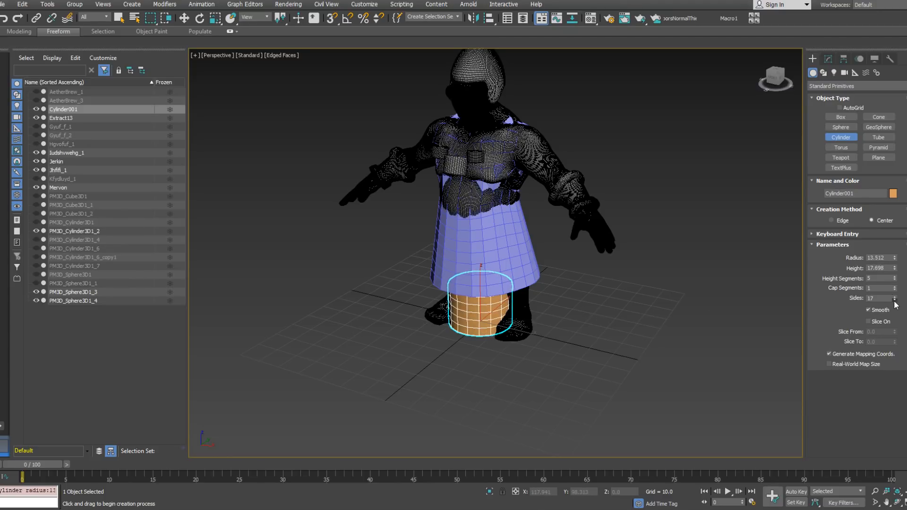
pyautogui.keyDown('alt'); pyautogui.moveTo(613, 326); pyautogui.dragTo(545, 306, button='middle'); pyautogui.keyUp('alt')
pyautogui.press('w')
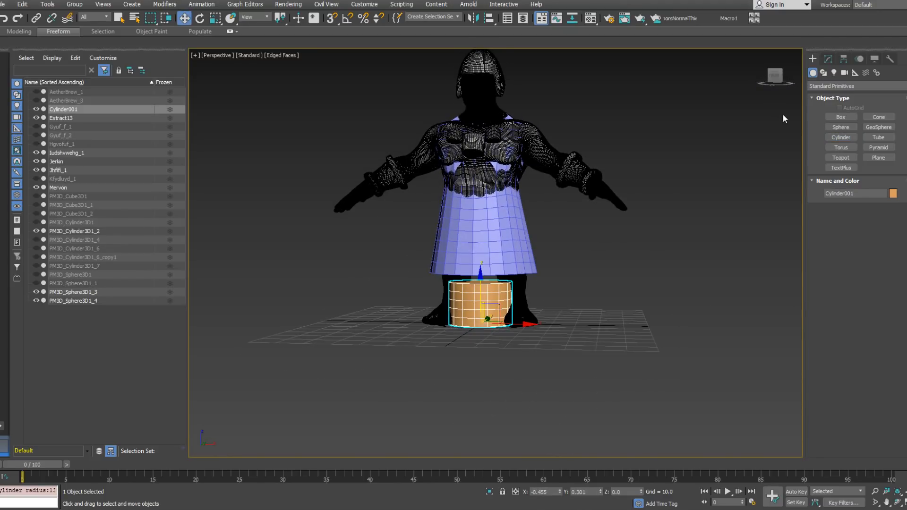
# Step: Convert the cylinder to an editable poly and move all its vertices up beside the left shoulder
pyautogui.rightClick(727, 263)
pyautogui.moveTo(699, 364)
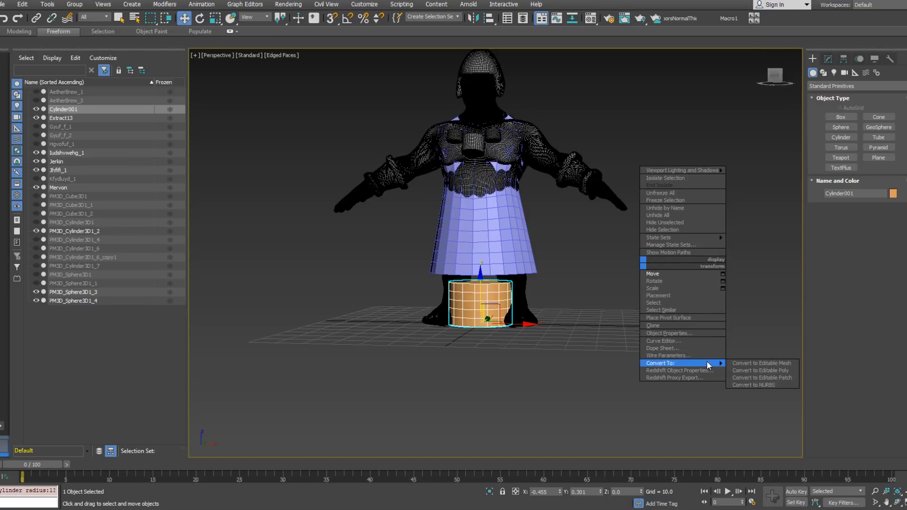
pyautogui.click(760, 372)
pyautogui.click(813, 100)
pyautogui.click(829, 110)
pyautogui.moveTo(448, 293); pyautogui.dragTo(529, 338)
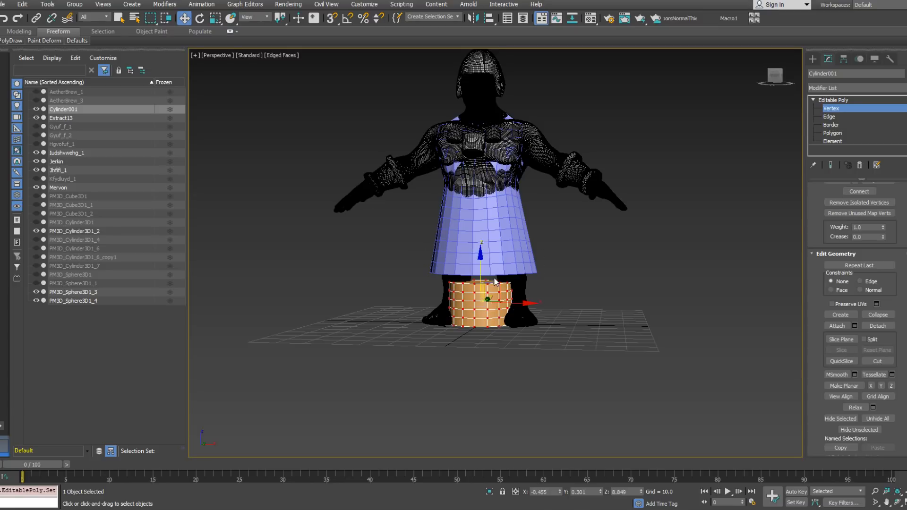
pyautogui.moveTo(494, 289); pyautogui.dragTo(572, 87)
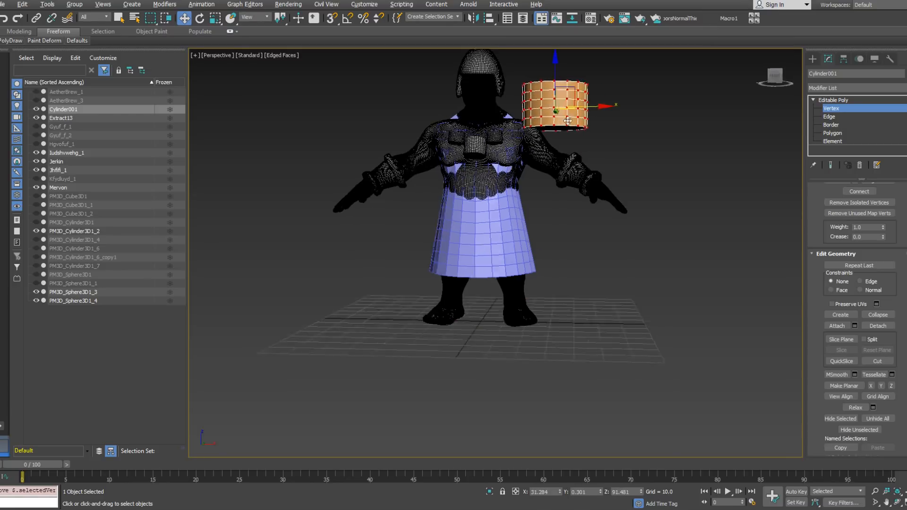
# Step: Rotate the cylinder's vertices so it tilts along the direction of the left upper arm
pyautogui.scroll(5, 563, 154)
pyautogui.rightClick(562, 157)
pyautogui.click(574, 174)
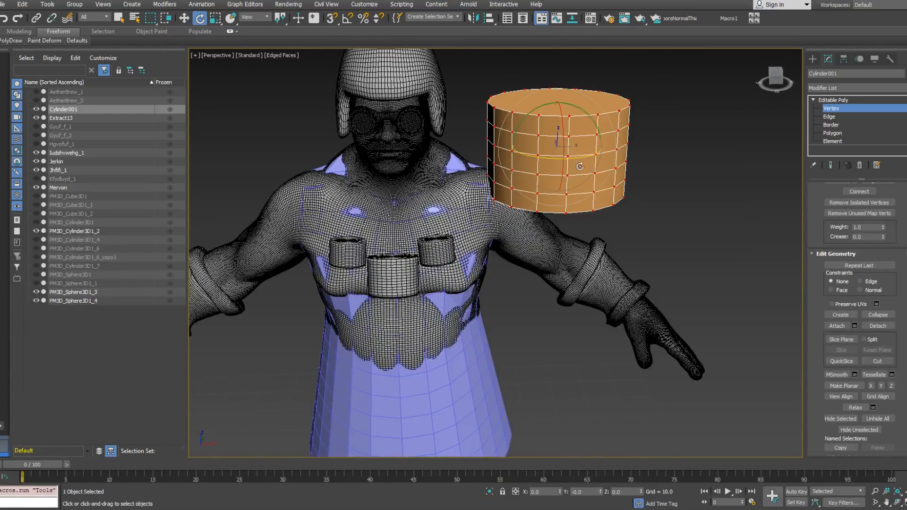
pyautogui.keyDown('alt'); pyautogui.moveTo(573, 174); pyautogui.dragTo(592, 120, button='middle'); pyautogui.keyUp('alt')
pyautogui.moveTo(592, 120); pyautogui.dragTo(638, 225)
pyautogui.keyDown('alt'); pyautogui.moveTo(641, 231); pyautogui.dragTo(584, 197, button='middle'); pyautogui.keyUp('alt')
# Step: Move the tilted cylinder onto the left upper arm so that it surrounds the arm
pyautogui.rightClick(583, 179)
pyautogui.click(595, 193)
pyautogui.moveTo(573, 135); pyautogui.dragTo(530, 211)
pyautogui.moveTo(531, 211)
pyautogui.keyDown('alt'); pyautogui.mouseDown(button='middle')
pyautogui.moveTo(507, 202)
pyautogui.moveTo(529, 215)
pyautogui.mouseUp(button='middle'); pyautogui.keyUp('alt')
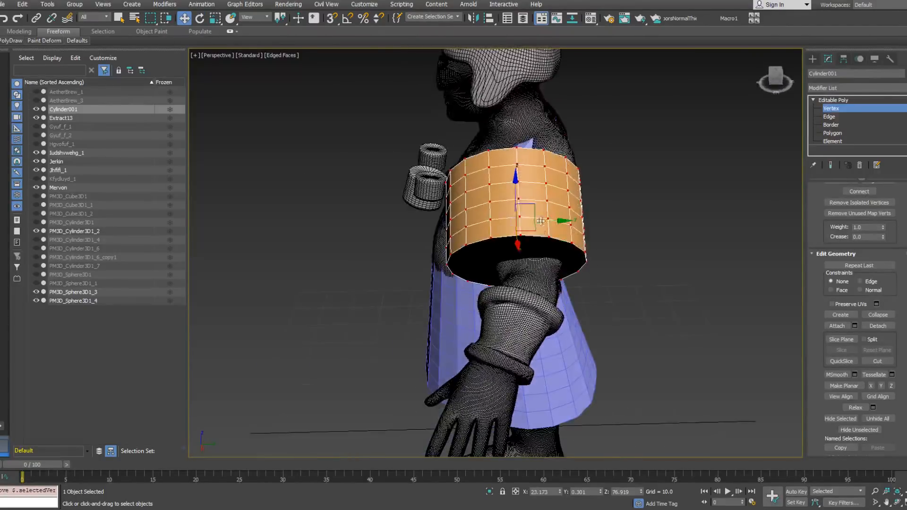
pyautogui.moveTo(543, 221); pyautogui.dragTo(564, 229)
pyautogui.keyDown('alt'); pyautogui.moveTo(563, 225); pyautogui.dragTo(633, 186, button='middle'); pyautogui.keyUp('alt')
pyautogui.moveTo(542, 210); pyautogui.dragTo(539, 212)
pyautogui.keyDown('alt'); pyautogui.moveTo(539, 212); pyautogui.dragTo(407, 242, button='middle'); pyautogui.keyUp('alt')
# Step: Scale the cylinder's vertices down so it fits more closely around the upper arm
pyautogui.rightClick(493, 203)
pyautogui.click(524, 237)
pyautogui.rightClick(512, 231)
pyautogui.click(522, 256)
pyautogui.keyDown('alt'); pyautogui.moveTo(522, 255); pyautogui.dragTo(523, 230, button='middle'); pyautogui.keyUp('alt')
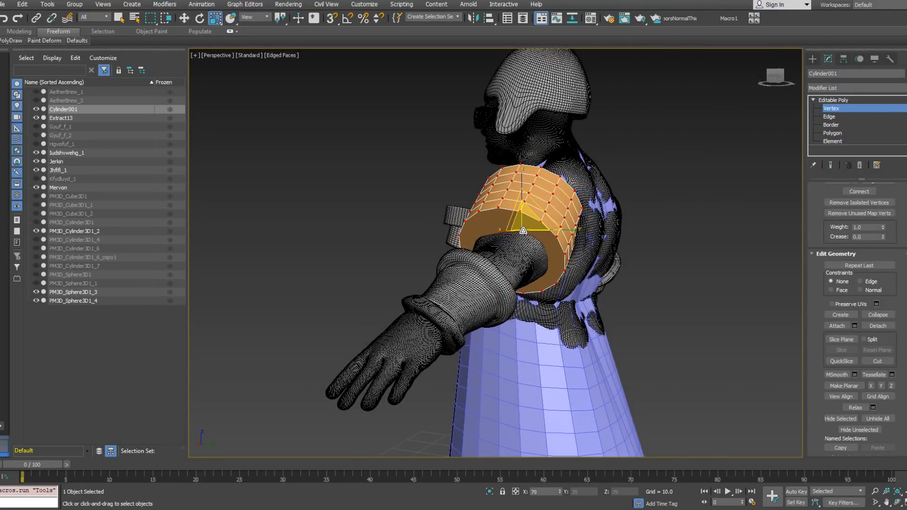
pyautogui.keyDown('alt'); pyautogui.moveTo(522, 231); pyautogui.dragTo(607, 222, button='middle'); pyautogui.keyUp('alt')
pyautogui.moveTo(530, 238); pyautogui.dragTo(529, 243)
pyautogui.keyDown('alt'); pyautogui.moveTo(528, 244); pyautogui.dragTo(480, 227, button='middle'); pyautogui.keyUp('alt')
# Step: Reposition the scaled cylinder so it is centred around the left upper arm just below the shoulder
pyautogui.rightClick(514, 231)
pyautogui.click(515, 233)
pyautogui.moveTo(505, 213); pyautogui.dragTo(494, 219)
pyautogui.keyDown('alt'); pyautogui.moveTo(493, 219); pyautogui.dragTo(667, 215, button='middle'); pyautogui.keyUp('alt')
pyautogui.moveTo(528, 218); pyautogui.dragTo(534, 220)
pyautogui.keyDown('alt'); pyautogui.moveTo(537, 218); pyautogui.dragTo(701, 192, button='middle'); pyautogui.keyUp('alt')
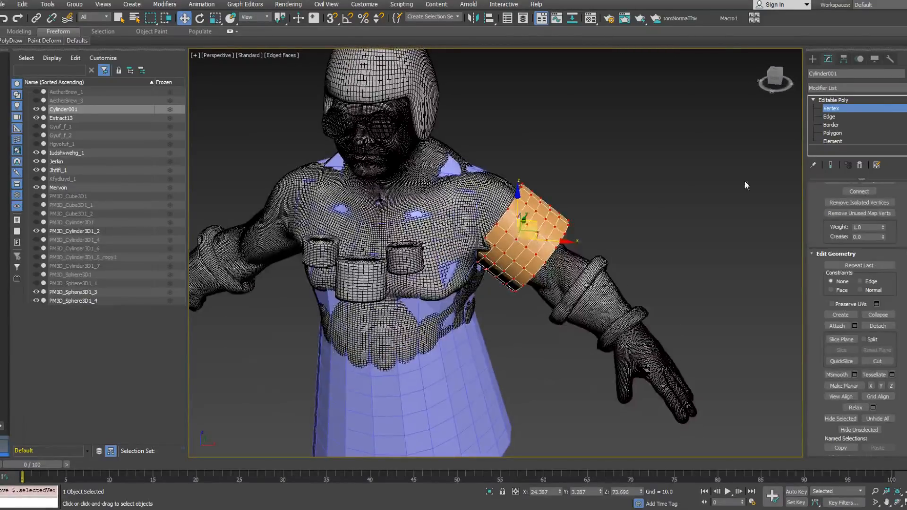
# Step: Delete the cylinder's middle edges and its inner band, leaving only the outer ring on the upper arm
pyautogui.click(828, 116)
pyautogui.keyDown('alt'); pyautogui.moveTo(535, 232); pyautogui.dragTo(514, 231, button='middle'); pyautogui.keyUp('alt')
pyautogui.doubleClick(519, 232)
pyautogui.press('Delete')
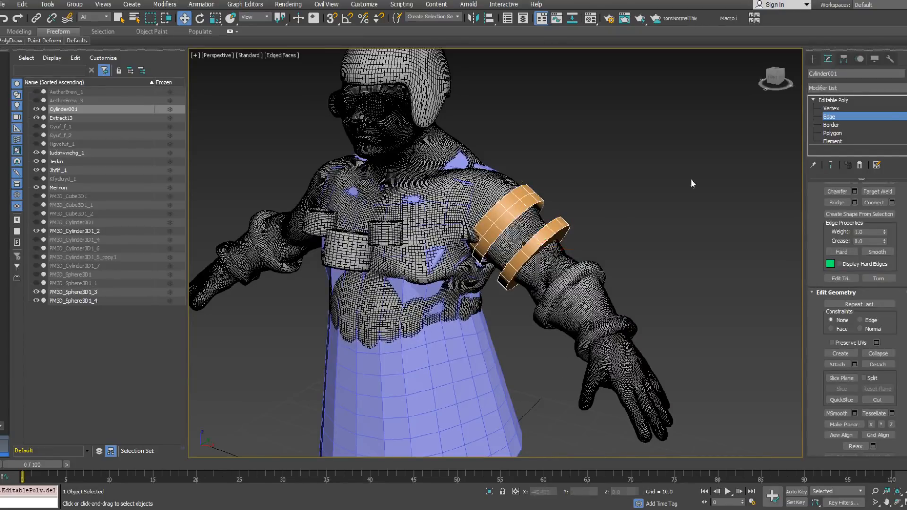
pyautogui.click(835, 142)
pyautogui.click(513, 207)
pyautogui.press('Delete')
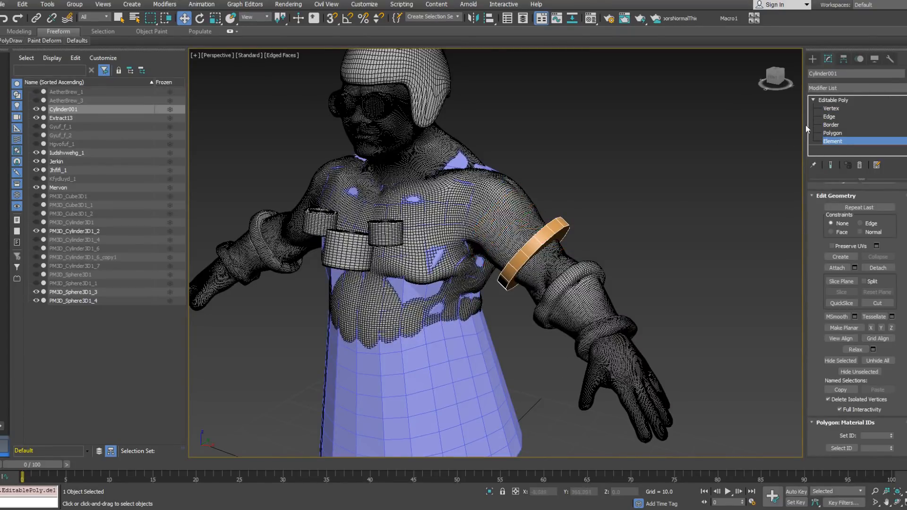
# Step: Leave sub-object editing of the arm ring and attach the ring to the Jerkin mesh
pyautogui.click(829, 130)
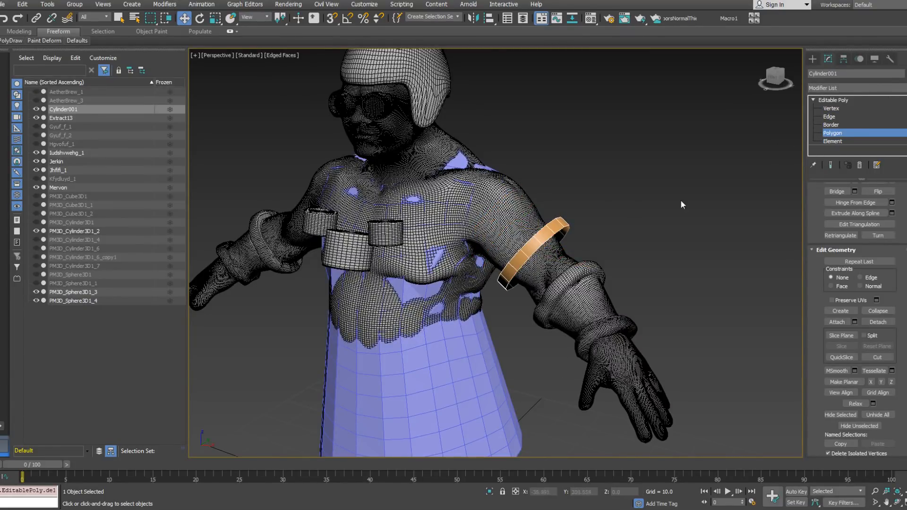
pyautogui.click(831, 109)
pyautogui.keyDown('alt'); pyautogui.moveTo(639, 162); pyautogui.dragTo(520, 220, button='middle'); pyautogui.keyUp('alt')
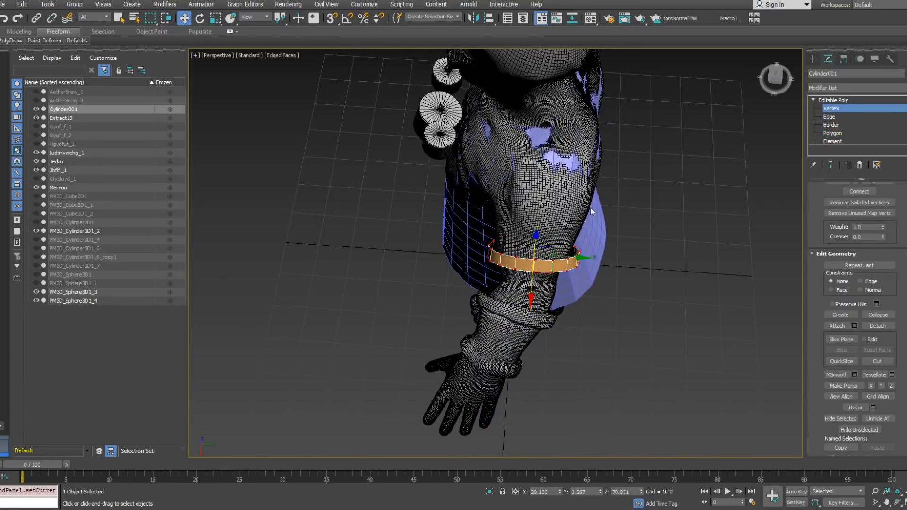
pyautogui.click(830, 109)
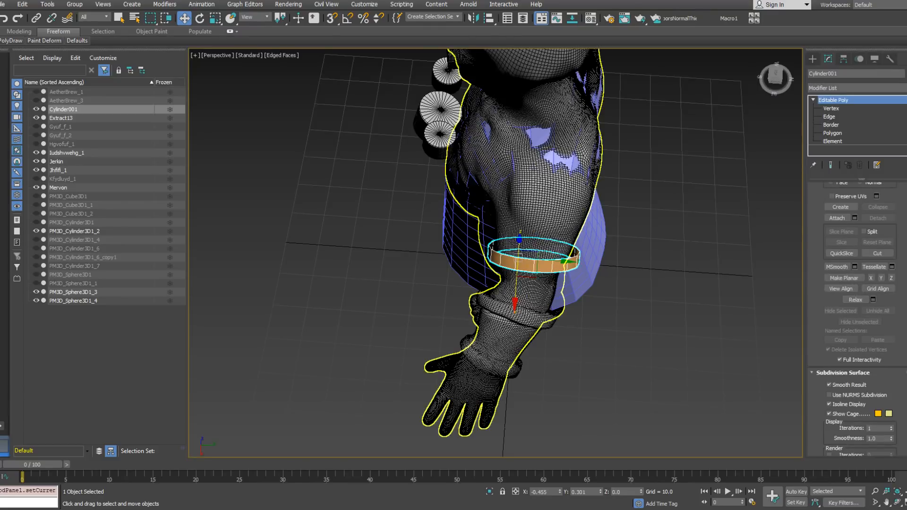
pyautogui.click(570, 161)
pyautogui.rightClick(570, 162)
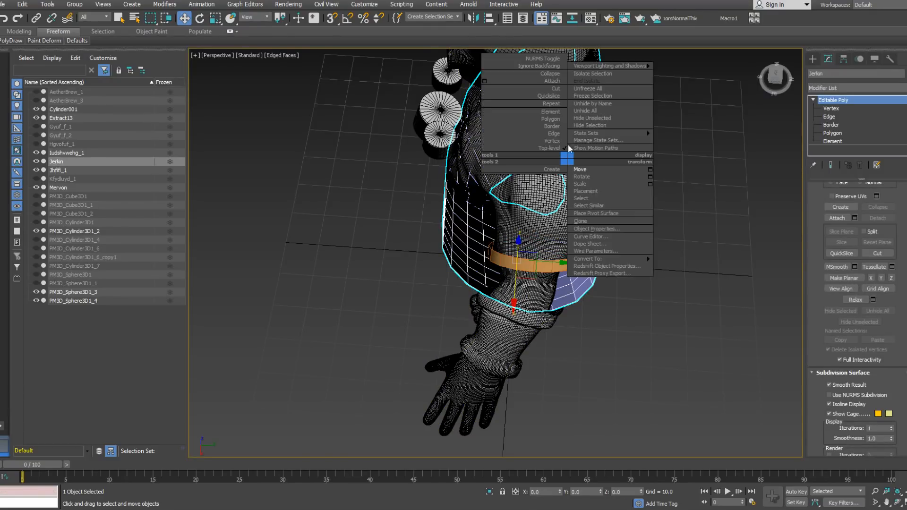
pyautogui.click(548, 83)
pyautogui.click(575, 264)
pyautogui.press('w')
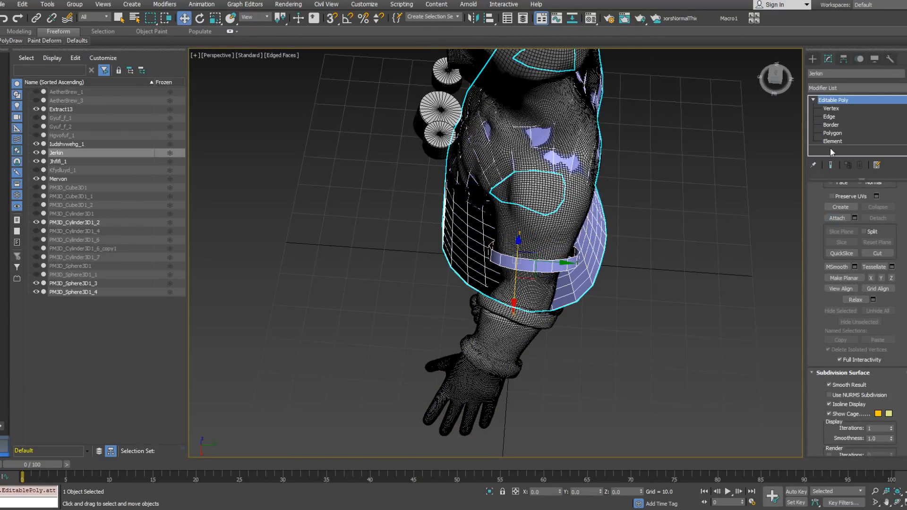
# Step: Bridge one edge at the top of the left armhole to the matching edge of the ring
pyautogui.click(829, 117)
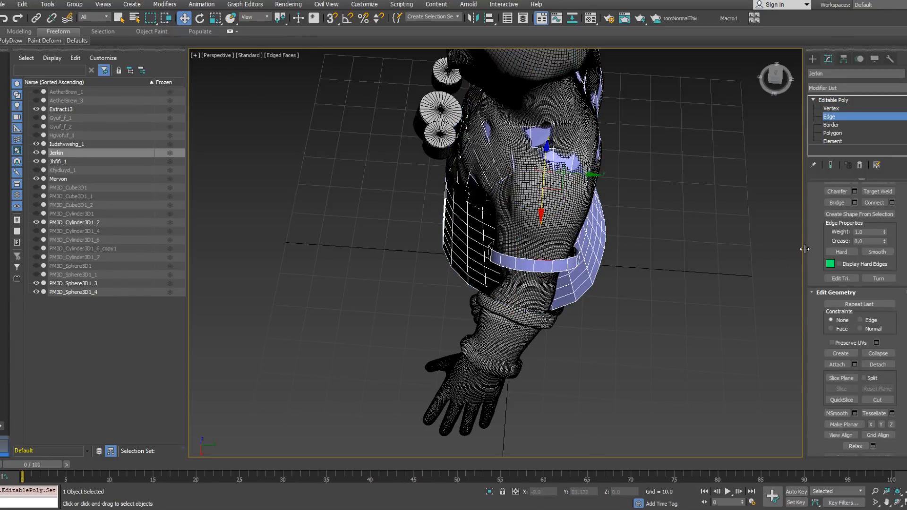
pyautogui.moveTo(905, 322); pyautogui.dragTo(905, 374)
pyautogui.click(836, 254)
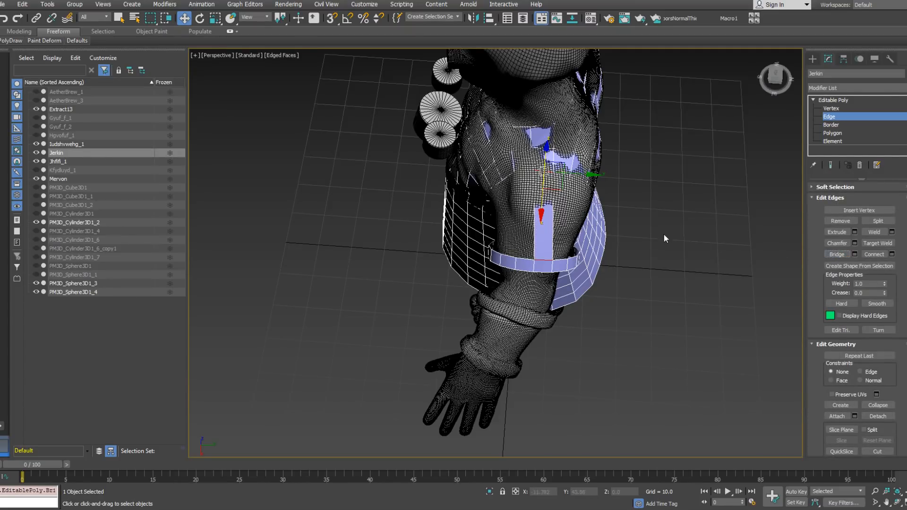
# Step: Bridge the remaining edges of the left armhole to the ring's inner edges to close the short sleeve
pyautogui.doubleClick(542, 170)
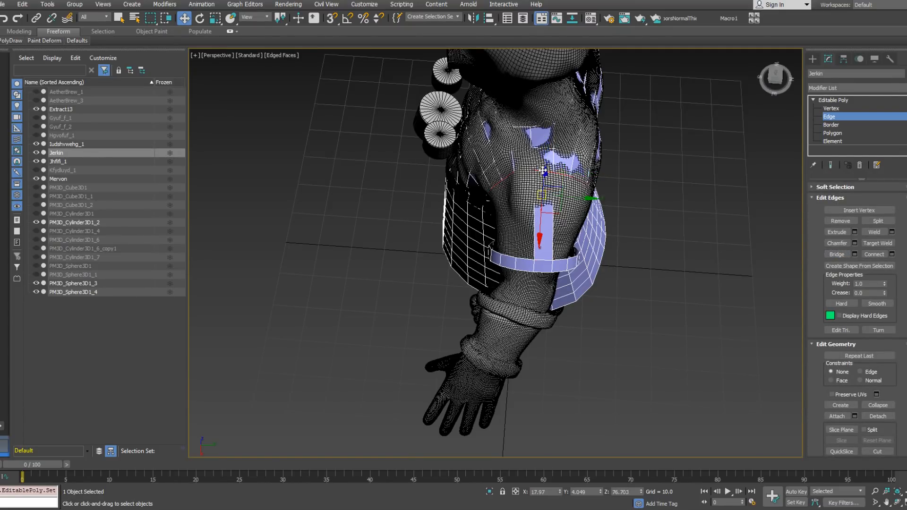
pyautogui.keyDown('ctrl'); pyautogui.doubleClick(546, 261); pyautogui.keyUp('ctrl')
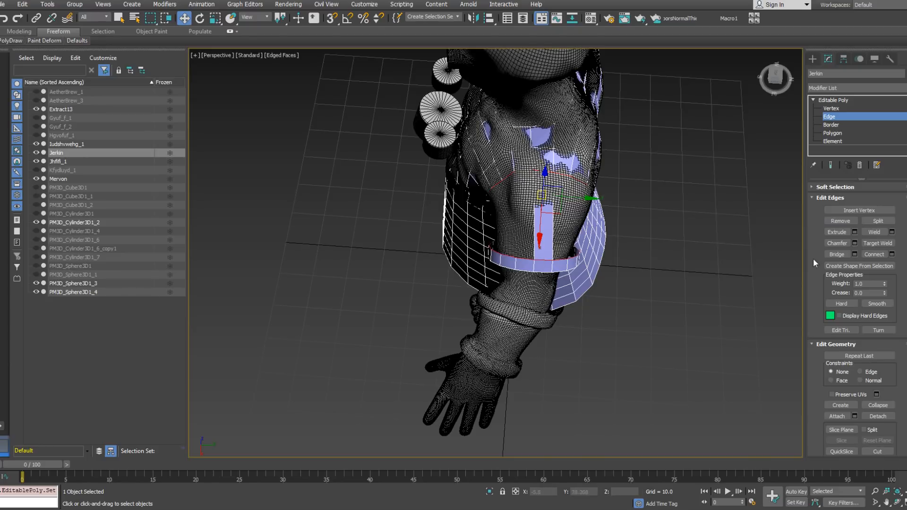
pyautogui.keyDown('alt'); pyautogui.click(540, 173); pyautogui.keyUp('alt')
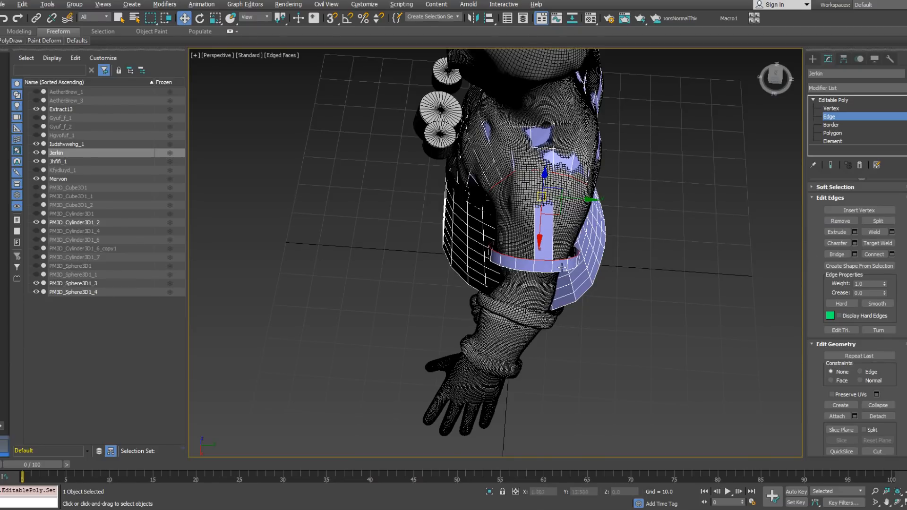
pyautogui.click(839, 253)
pyautogui.keyDown('alt'); pyautogui.moveTo(675, 278); pyautogui.dragTo(637, 197, button='middle'); pyautogui.keyUp('alt')
pyautogui.click(637, 197)
# Step: Select the ring of lengthwise edges on the left sleeve and connect them with 4 segments
pyautogui.click(577, 206)
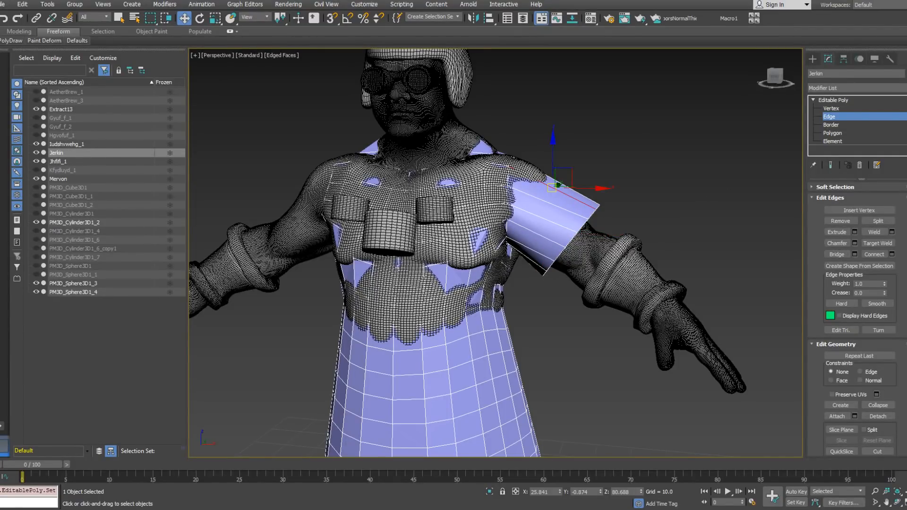
pyautogui.moveTo(906, 293); pyautogui.dragTo(906, 410)
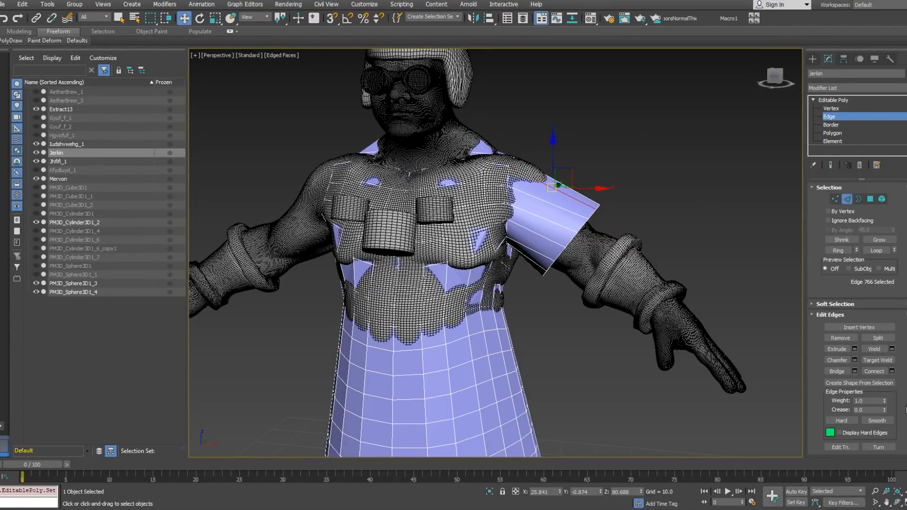
pyautogui.click(837, 251)
pyautogui.rightClick(627, 186)
pyautogui.click(544, 219)
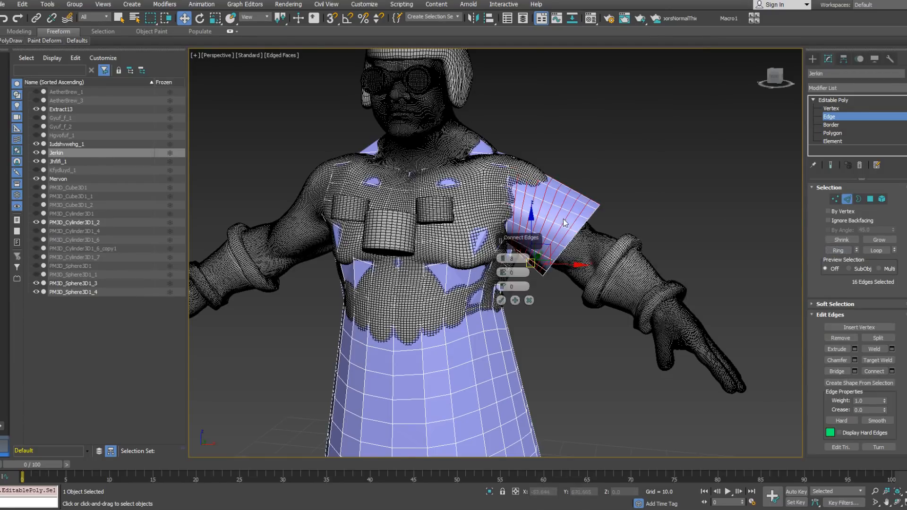
pyautogui.scroll(-4, 503, 264)
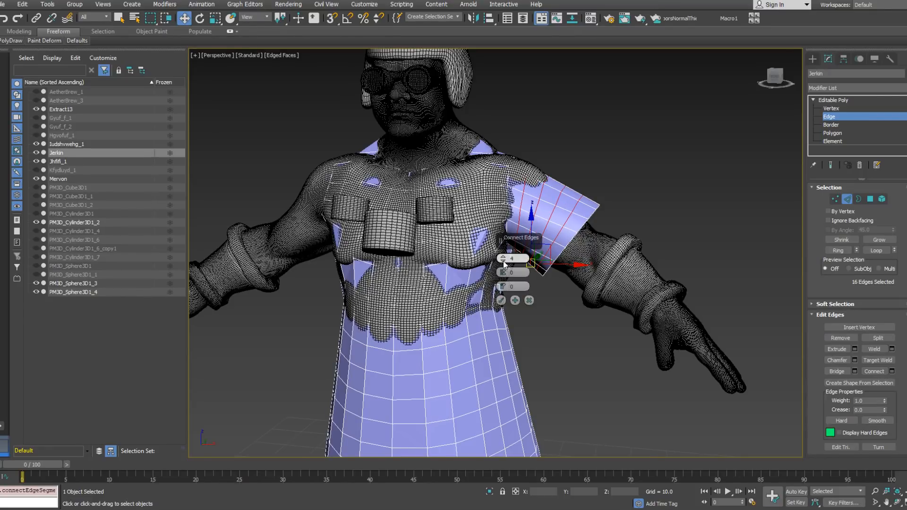
pyautogui.click(501, 300)
# Step: Select the vertical centre edge loops on the jerkin's front and back and split the mesh along them
pyautogui.keyDown('alt'); pyautogui.moveTo(591, 256); pyautogui.dragTo(506, 376, button='middle'); pyautogui.keyUp('alt')
pyautogui.scroll(-5, 605, 223)
pyautogui.doubleClick(507, 339)
pyautogui.keyDown('ctrl'); pyautogui.doubleClick(534, 360); pyautogui.keyUp('ctrl')
pyautogui.rightClick(575, 354)
pyautogui.click(558, 377)
pyautogui.keyDown('alt'); pyautogui.moveTo(686, 315); pyautogui.dragTo(724, 297, button='middle'); pyautogui.keyUp('alt')
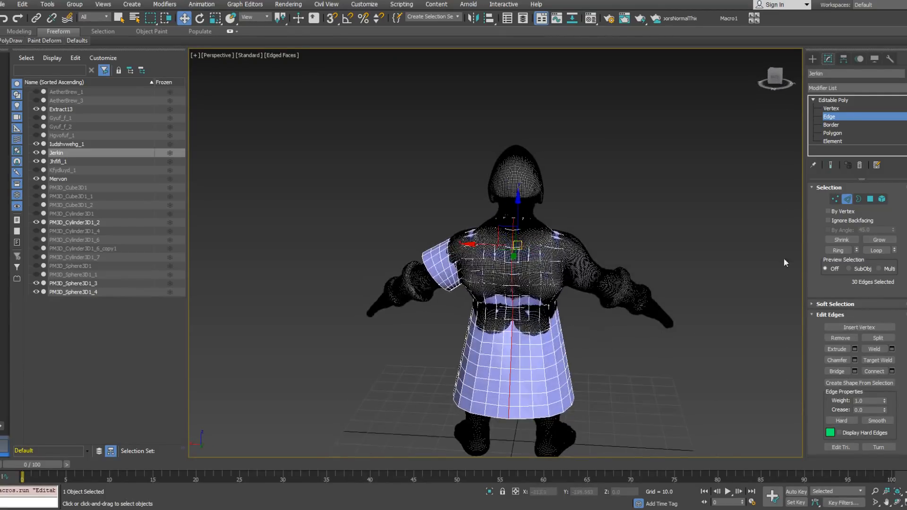
# Step: Delete the jerkin's right half, which has no sleeve, as an element and leave sub-object editing
pyautogui.click(830, 134)
pyautogui.click(830, 142)
pyautogui.click(556, 361)
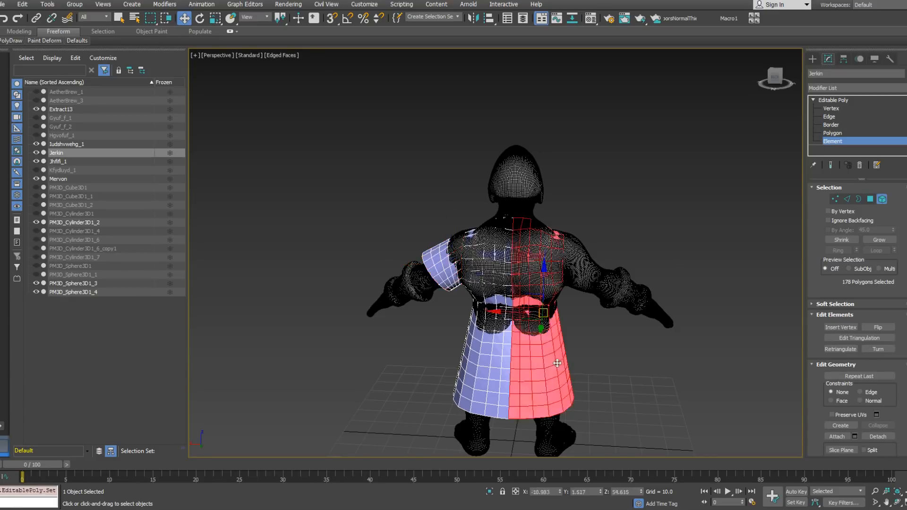
pyautogui.press('Delete')
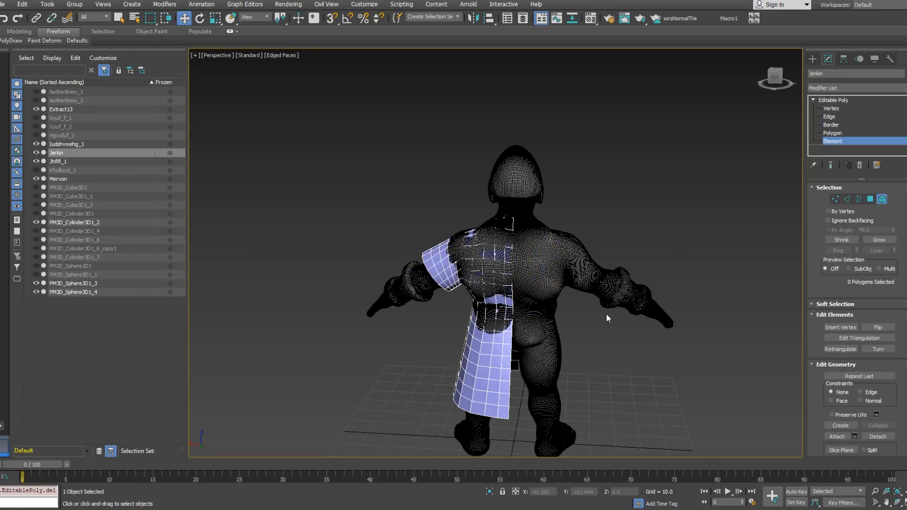
pyautogui.click(842, 140)
# Step: Mirror the sleeved half as a copy across the body's centre and attach both halves into one jerkin
pyautogui.click(473, 18)
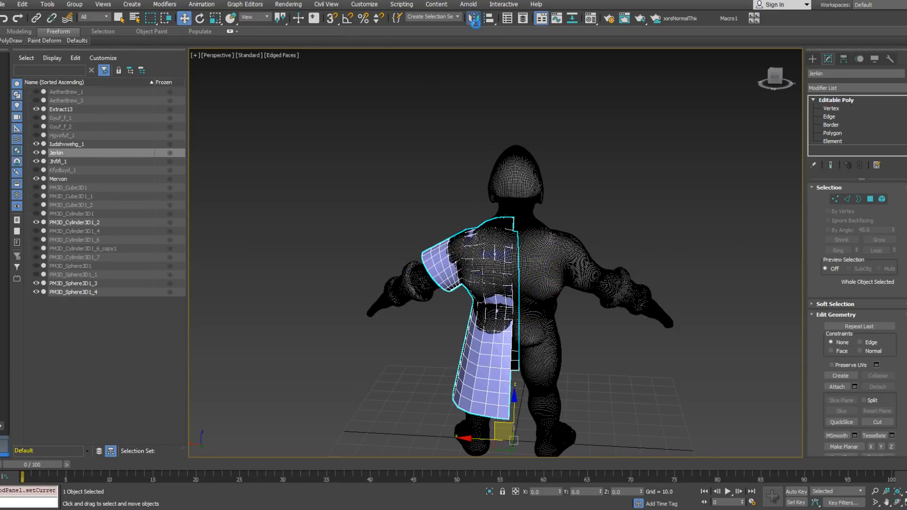
pyautogui.click(429, 329)
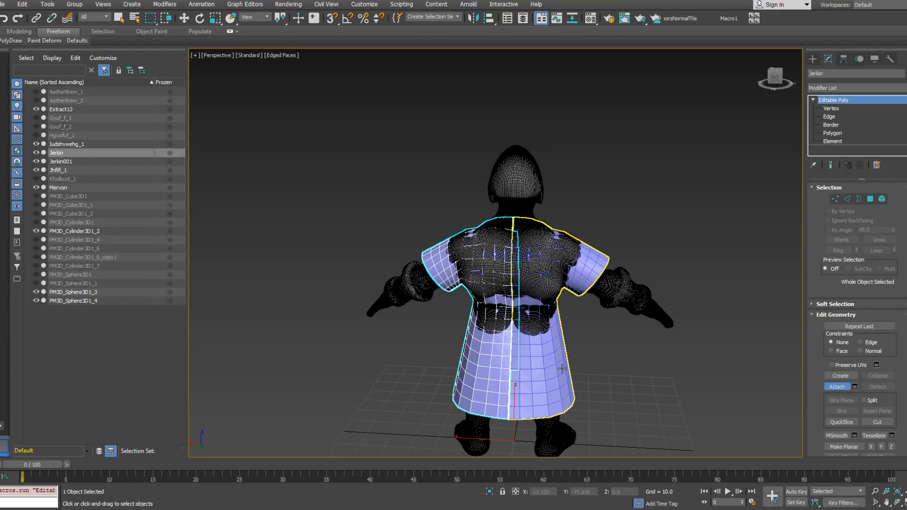
pyautogui.click(562, 368)
pyautogui.rightClick(679, 358)
# Step: Select the edge loops along the front and back centre seam, convert them to vertices and weld them
pyautogui.click(829, 116)
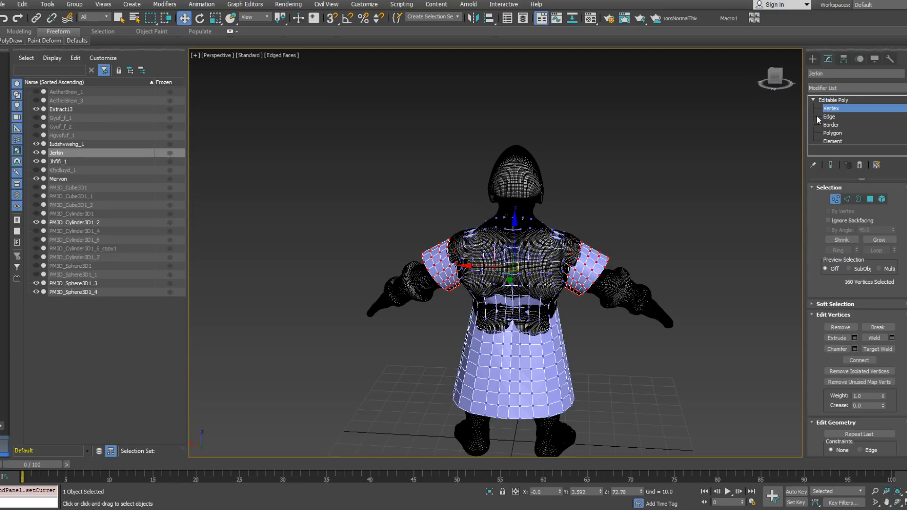
pyautogui.click(513, 418)
pyautogui.keyDown('alt'); pyautogui.moveTo(512, 417); pyautogui.dragTo(675, 402, button='middle'); pyautogui.keyUp('alt')
pyautogui.moveTo(497, 441); pyautogui.dragTo(497, 373, button='middle')
pyautogui.click(881, 251)
pyautogui.keyDown('alt'); pyautogui.moveTo(598, 268); pyautogui.dragTo(620, 243, button='middle'); pyautogui.keyUp('alt')
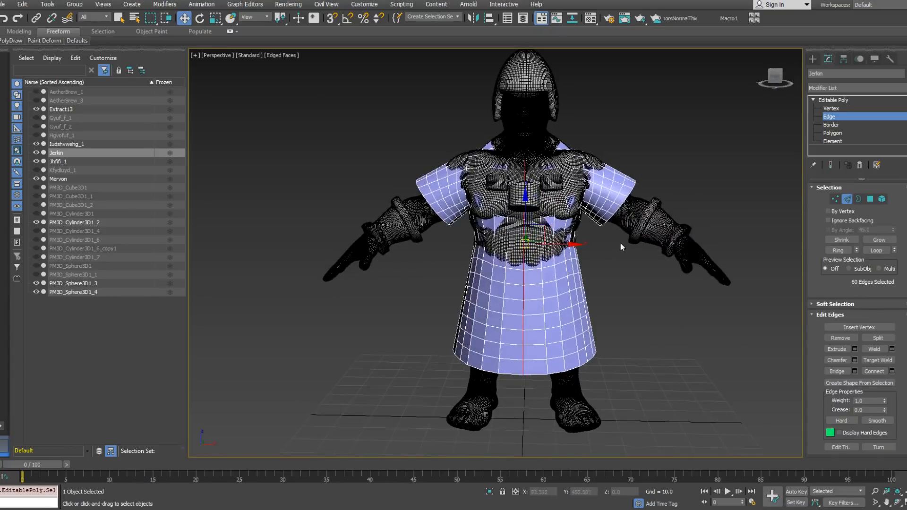
pyautogui.rightClick(632, 308)
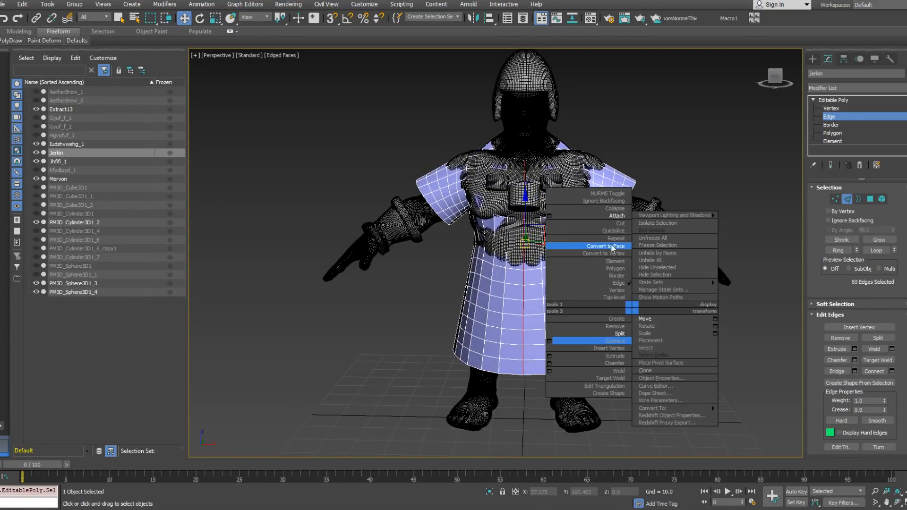
pyautogui.click(621, 256)
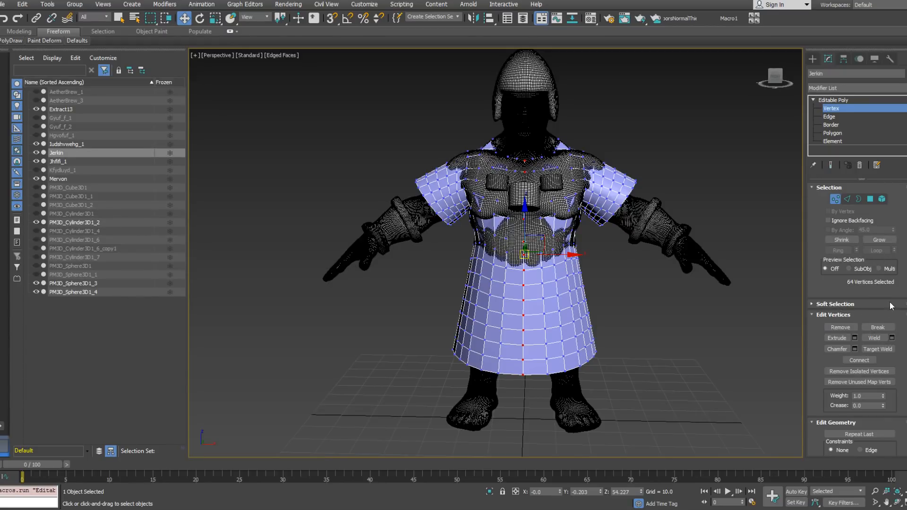
pyautogui.click(880, 335)
pyautogui.keyDown('alt'); pyautogui.moveTo(668, 290); pyautogui.dragTo(843, 203, button='middle'); pyautogui.keyUp('alt')
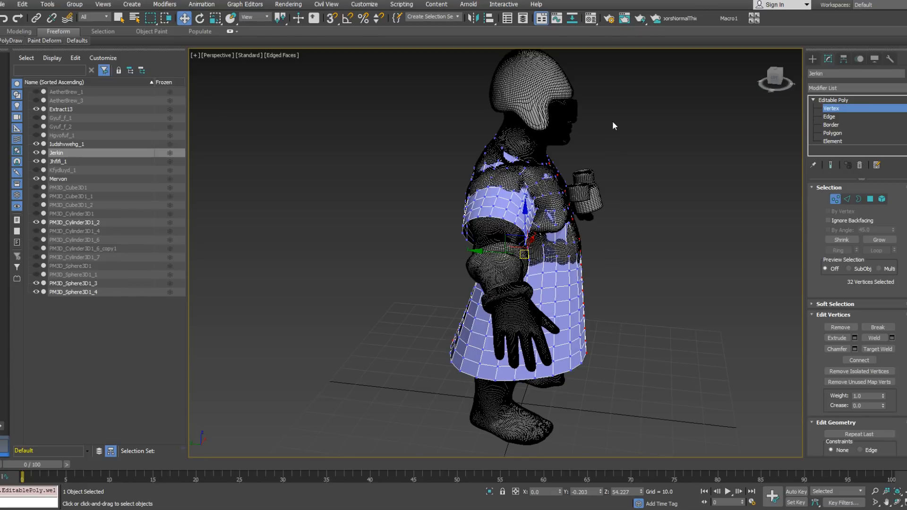
# Step: Examine the jerkin's welded centre seam and sleeves from the front, back and side, and leave vertex editing
pyautogui.keyDown('alt'); pyautogui.moveTo(571, 215); pyautogui.dragTo(451, 231, button='middle'); pyautogui.keyUp('alt')
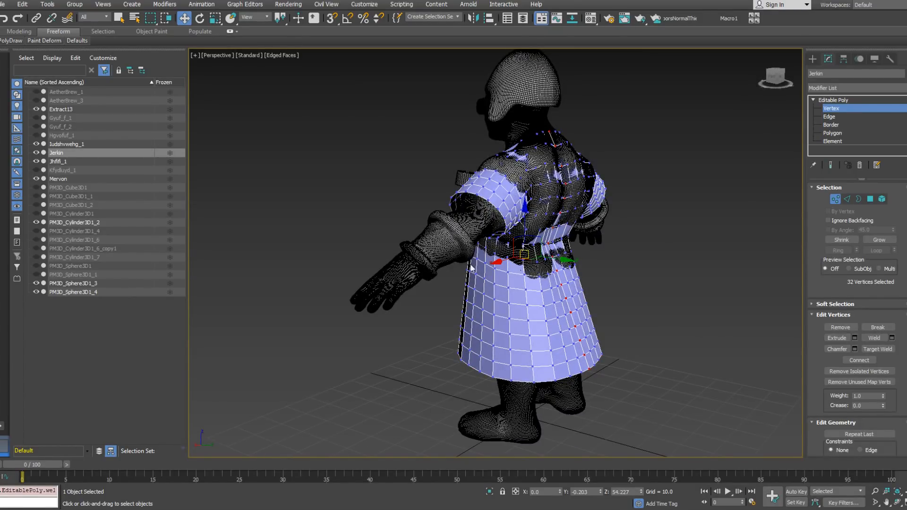
pyautogui.keyDown('alt'); pyautogui.moveTo(471, 268); pyautogui.dragTo(533, 257, button='middle'); pyautogui.keyUp('alt')
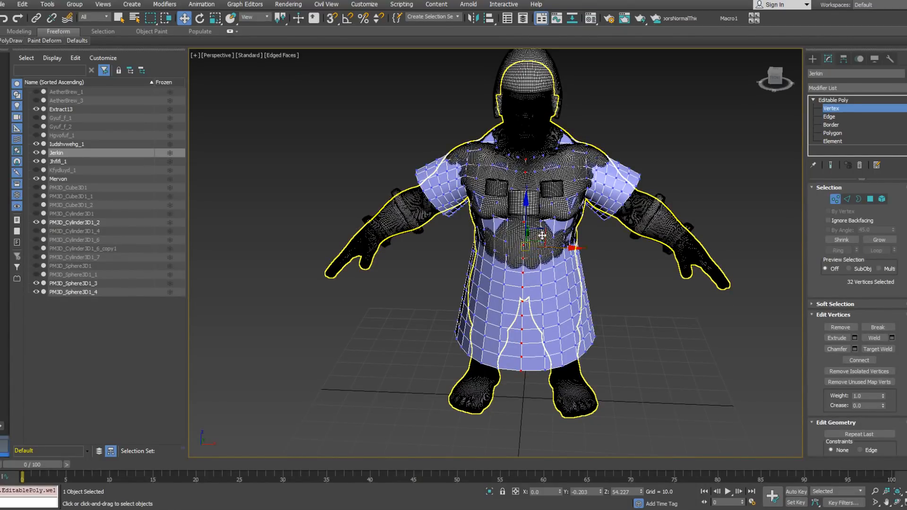
pyautogui.keyDown('alt'); pyautogui.moveTo(526, 249); pyautogui.dragTo(547, 264, button='middle'); pyautogui.keyUp('alt')
pyautogui.moveTo(544, 264); pyautogui.dragTo(557, 232, button='middle')
pyautogui.scroll(4, 560, 241)
pyautogui.keyDown('alt'); pyautogui.moveTo(566, 183); pyautogui.dragTo(530, 218, button='middle'); pyautogui.keyUp('alt')
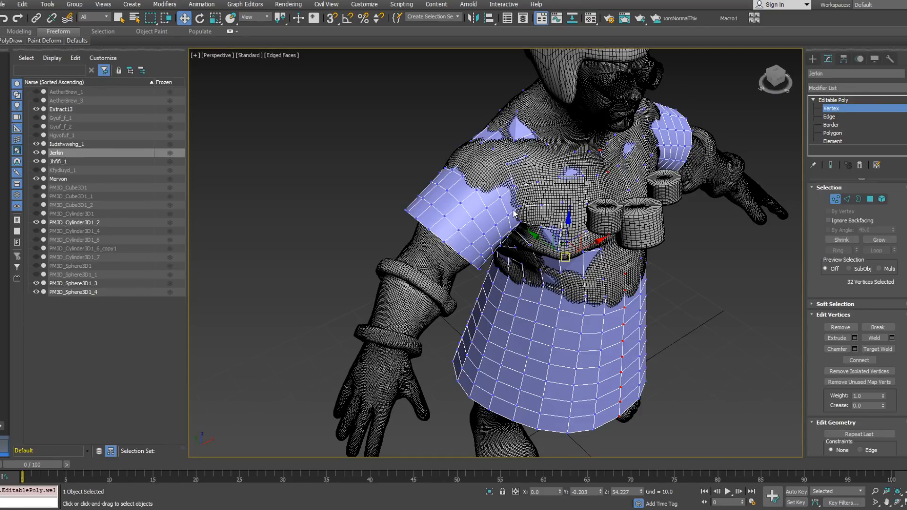
pyautogui.keyDown('alt'); pyautogui.moveTo(438, 244); pyautogui.dragTo(519, 233, button='middle'); pyautogui.keyUp('alt')
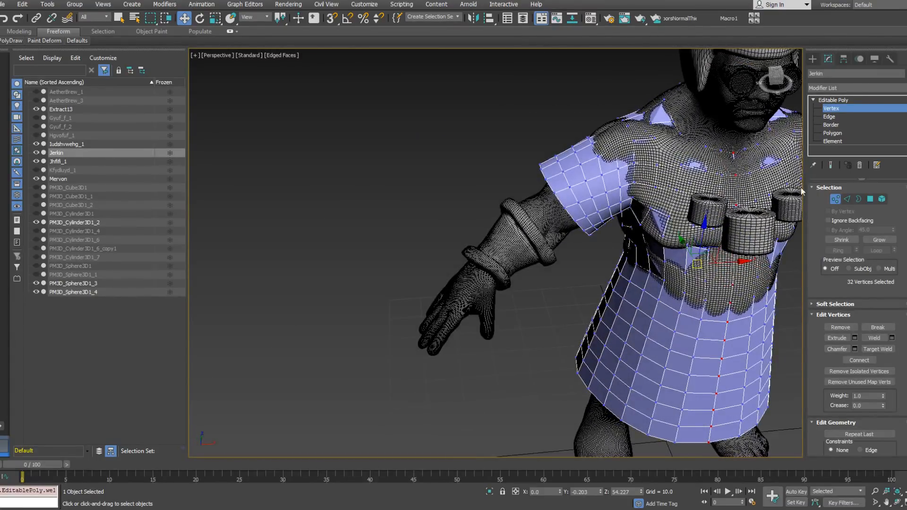
pyautogui.click(837, 198)
# Step: Delete the high-poly bracers covering both forearms and select the body sculpt underneath
pyautogui.click(529, 256)
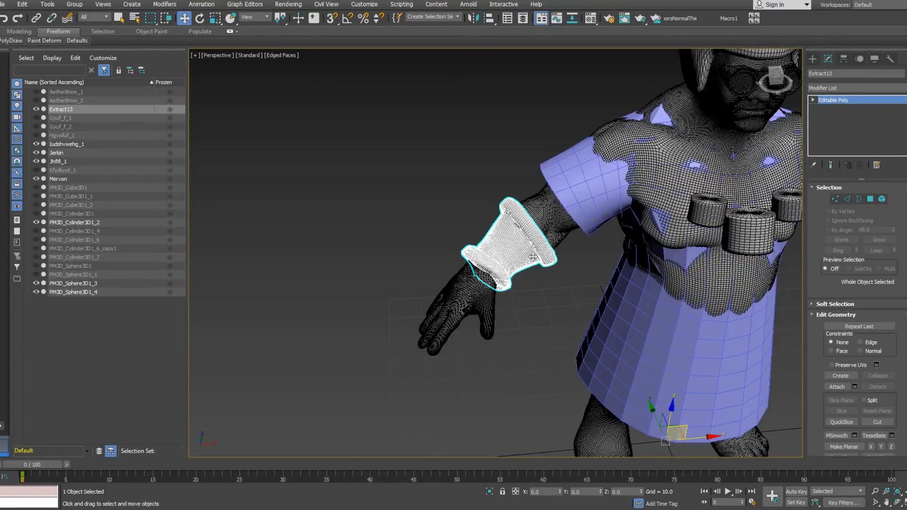
pyautogui.keyDown('alt'); pyautogui.moveTo(533, 256); pyautogui.dragTo(645, 208, button='middle'); pyautogui.keyUp('alt')
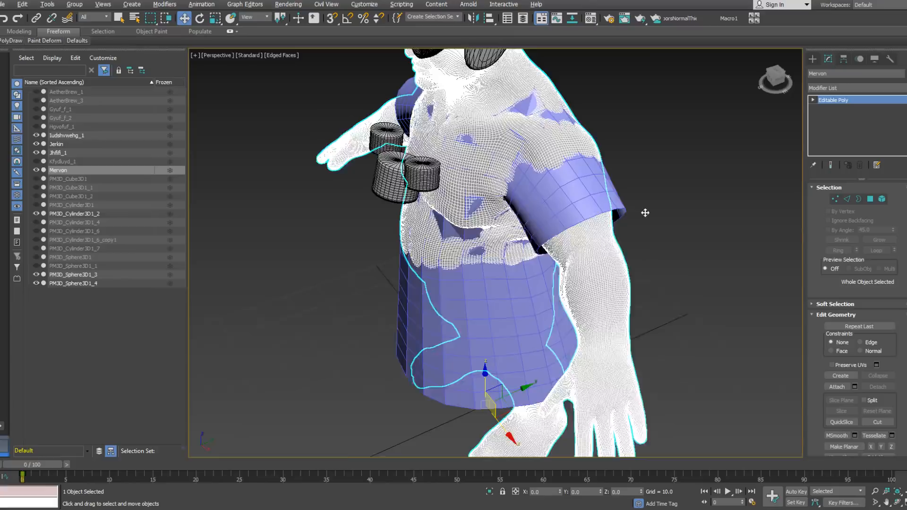
pyautogui.keyDown('alt'); pyautogui.moveTo(644, 211); pyautogui.dragTo(580, 230, button='middle'); pyautogui.keyUp('alt')
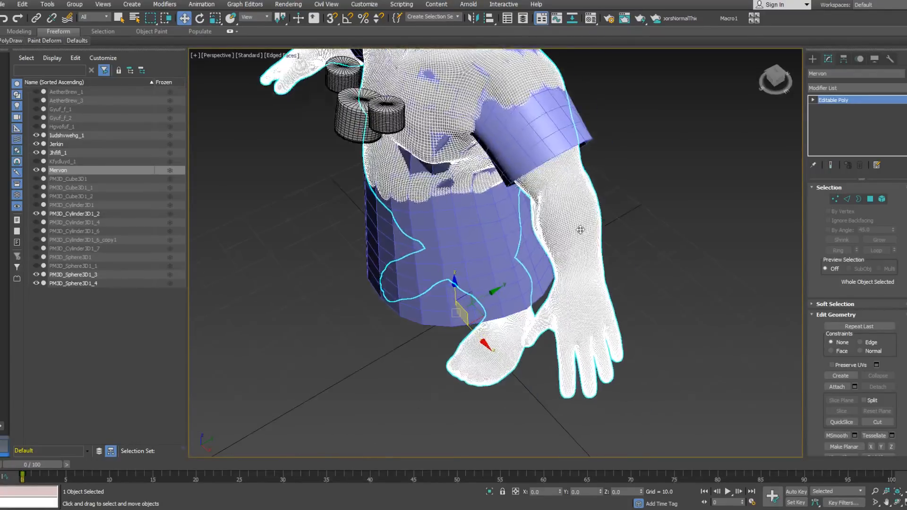
pyautogui.scroll(2, 580, 230)
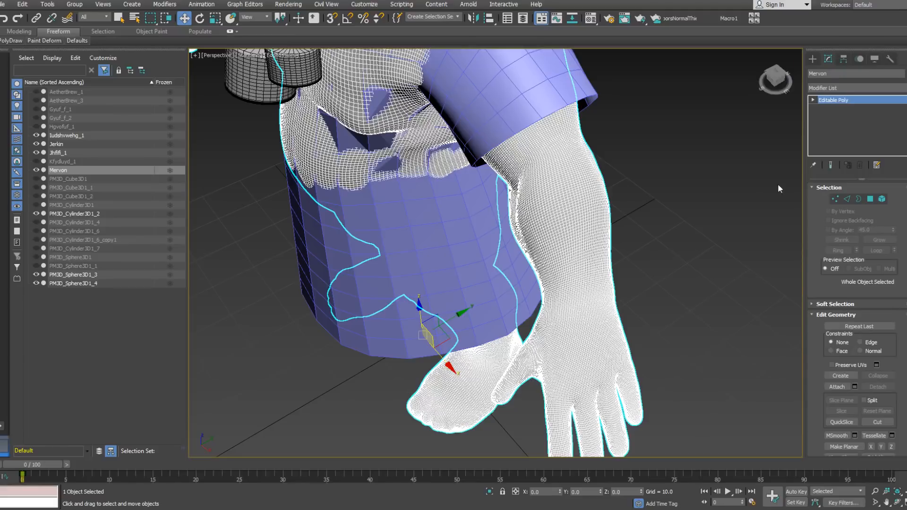
# Step: Select the jerkin and use Step Build to place a series of vertices on the bare forearm of the body sculpt
pyautogui.moveTo(11, 40)
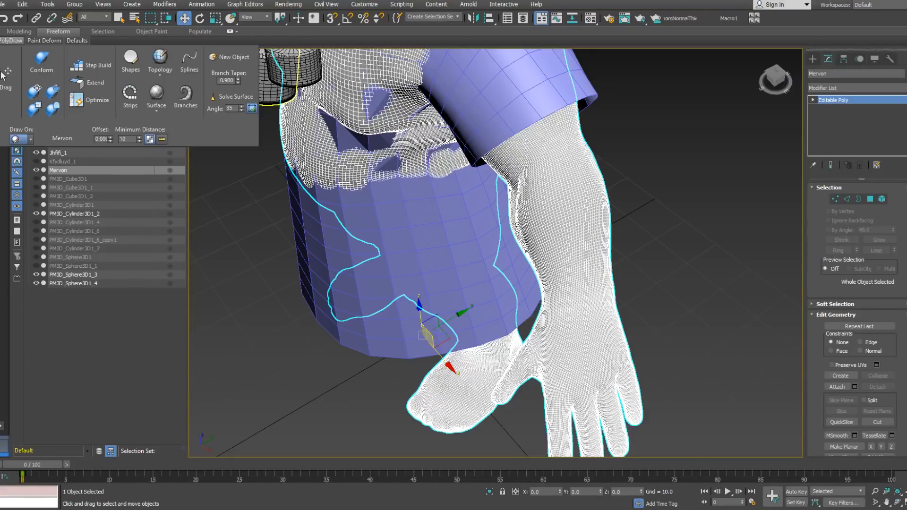
pyautogui.click(512, 108)
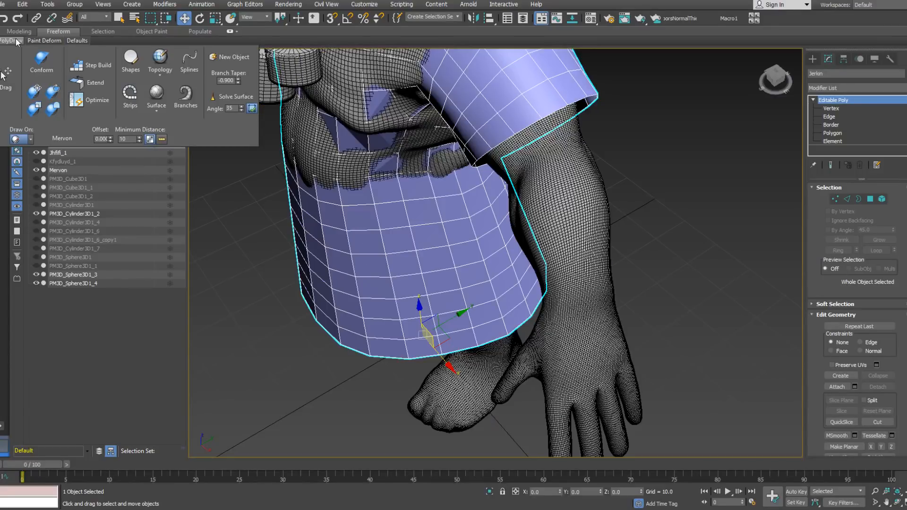
pyautogui.click(92, 65)
pyautogui.click(582, 222)
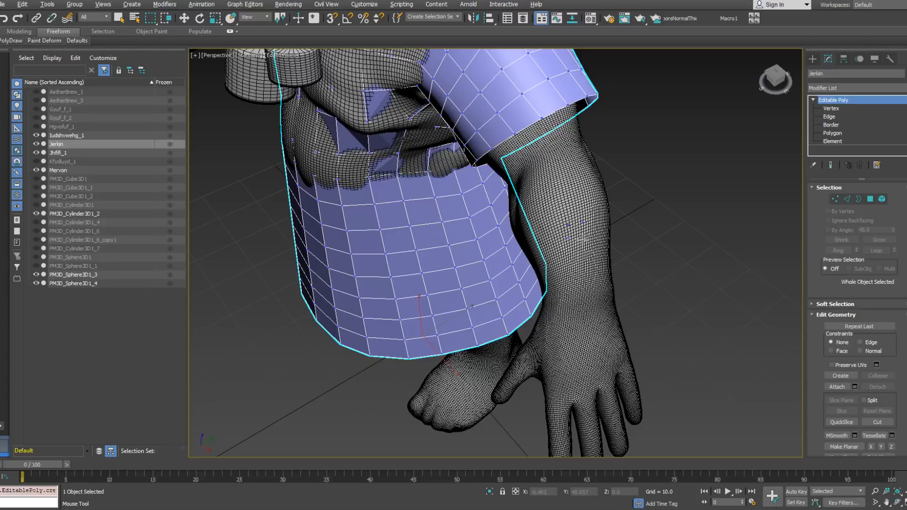
pyautogui.press('1')
pyautogui.keyDown('alt'); pyautogui.moveTo(583, 240); pyautogui.dragTo(569, 274, button='middle'); pyautogui.keyUp('alt')
# Step: Build the first small quad between the placed vertices on the underside of the forearm
pyautogui.moveTo(12, 41)
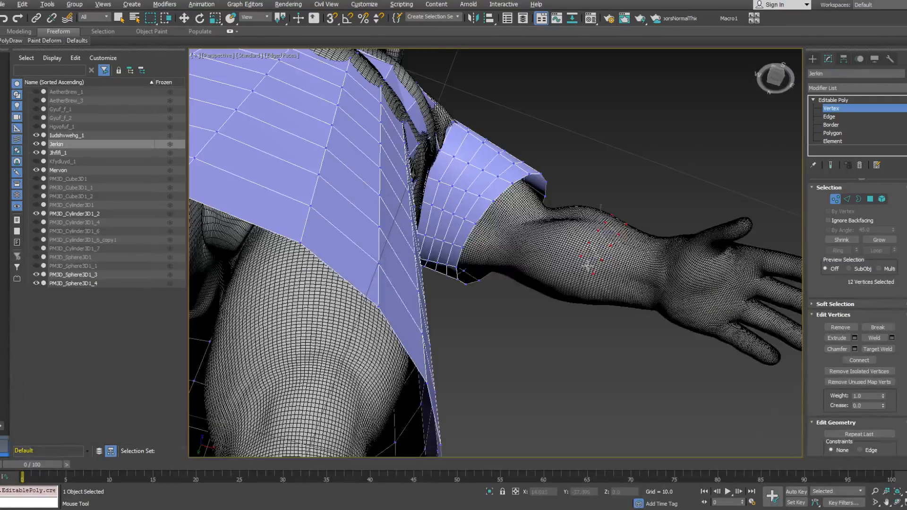
pyautogui.click(585, 262)
pyautogui.moveTo(588, 242); pyautogui.dragTo(604, 259)
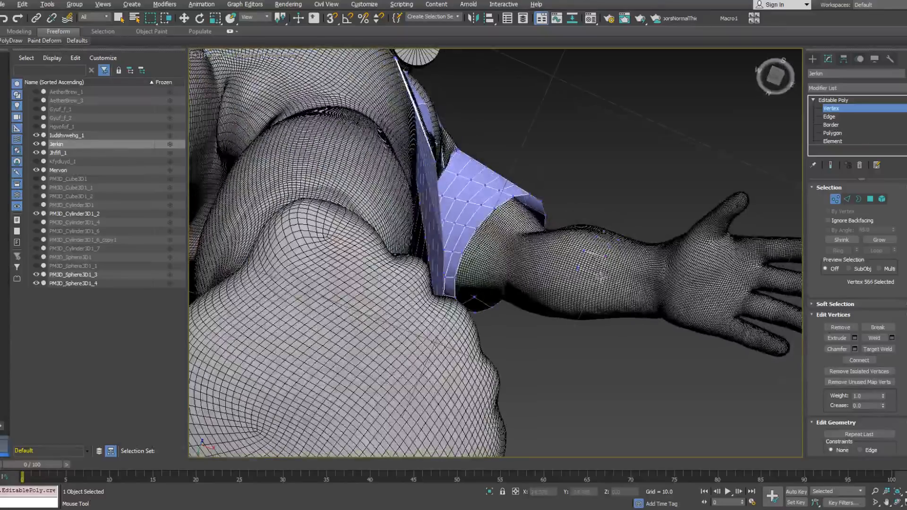
pyautogui.click(574, 284)
pyautogui.click(596, 288)
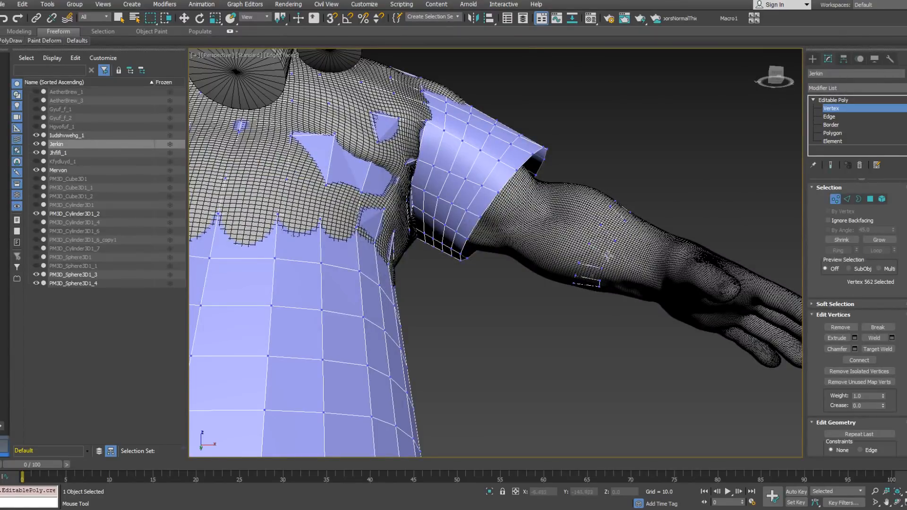
pyautogui.keyDown('alt'); pyautogui.moveTo(599, 225); pyautogui.dragTo(585, 212, button='middle'); pyautogui.keyUp('alt')
pyautogui.click(600, 223)
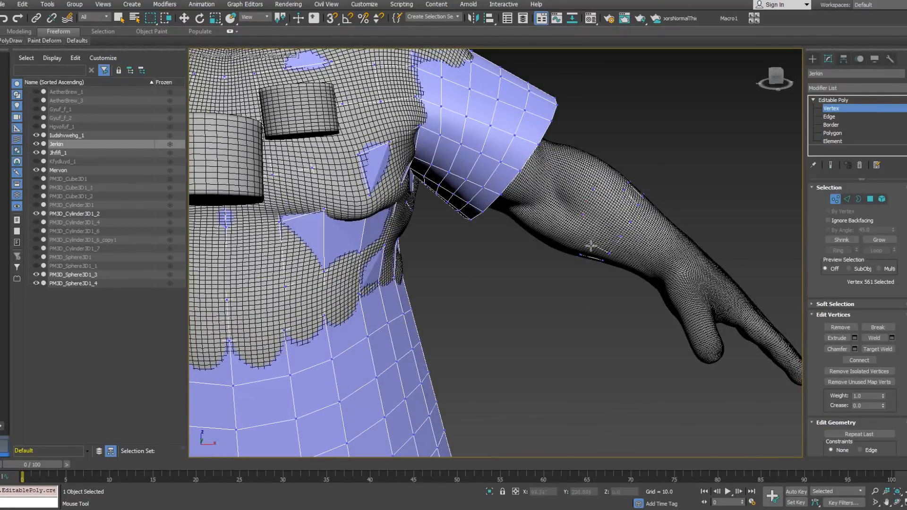
pyautogui.keyDown('alt'); pyautogui.moveTo(570, 233); pyautogui.dragTo(562, 257, button='middle'); pyautogui.keyUp('alt')
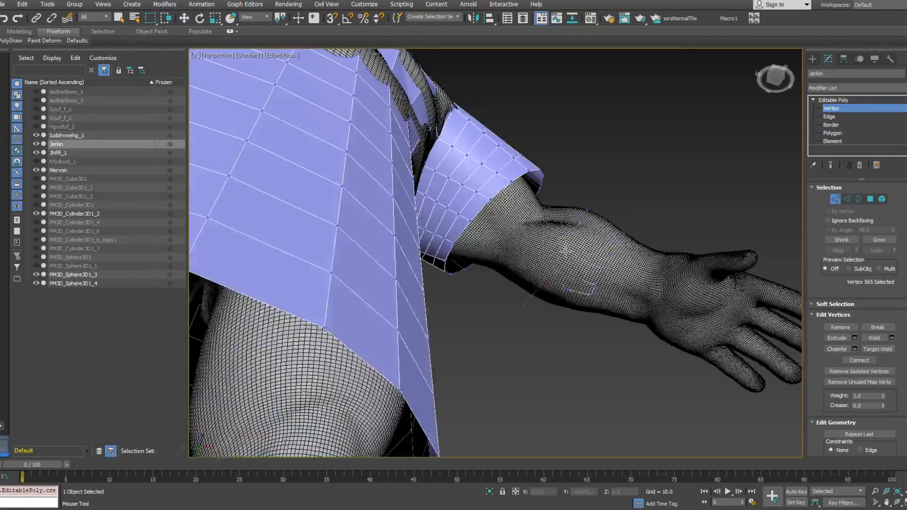
# Step: Pull vertices from the forearm patch down to the wrist, forming long quads along the inner forearm
pyautogui.moveTo(564, 288); pyautogui.dragTo(644, 294)
pyautogui.moveTo(600, 271); pyautogui.dragTo(647, 282)
pyautogui.moveTo(609, 256); pyautogui.dragTo(648, 267)
pyautogui.keyDown('alt'); pyautogui.moveTo(665, 230); pyautogui.dragTo(632, 265, button='middle'); pyautogui.keyUp('alt')
pyautogui.moveTo(622, 233); pyautogui.dragTo(654, 251)
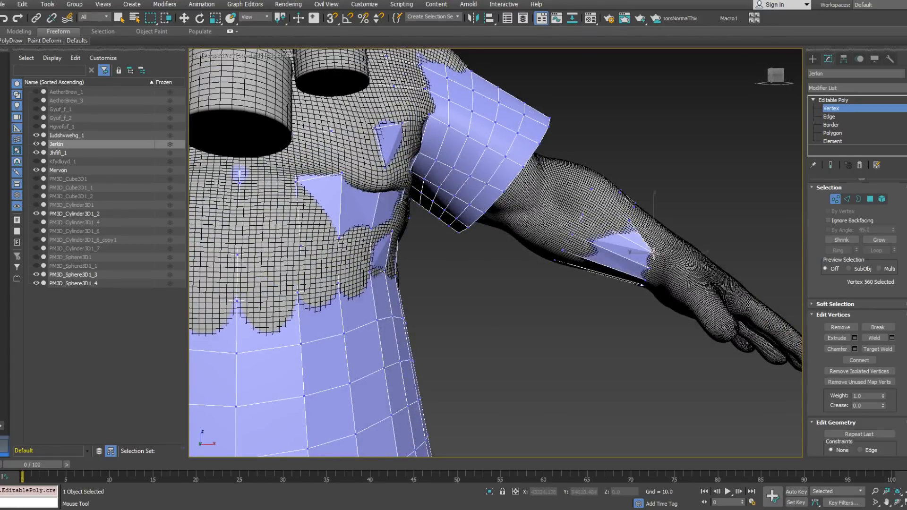
pyautogui.keyDown('alt'); pyautogui.moveTo(667, 173); pyautogui.dragTo(638, 201, button='middle'); pyautogui.keyUp('alt')
pyautogui.moveTo(640, 217); pyautogui.dragTo(663, 245)
pyautogui.keyDown('alt'); pyautogui.moveTo(691, 217); pyautogui.dragTo(676, 234, button='middle'); pyautogui.keyUp('alt')
pyautogui.moveTo(676, 234); pyautogui.dragTo(619, 255, button='middle')
# Step: Reposition the wrist-end vertices of the long quads on the inner side of the forearm
pyautogui.scroll(3, 617, 258)
pyautogui.moveTo(599, 258); pyautogui.dragTo(599, 282)
pyautogui.keyDown('alt'); pyautogui.moveTo(599, 282); pyautogui.dragTo(635, 253, button='middle'); pyautogui.keyUp('alt')
pyautogui.moveTo(571, 299); pyautogui.dragTo(581, 306)
pyautogui.keyDown('alt'); pyautogui.moveTo(582, 306); pyautogui.dragTo(628, 258, button='middle'); pyautogui.keyUp('alt')
pyautogui.click(565, 324)
pyautogui.moveTo(565, 325); pyautogui.dragTo(572, 326)
pyautogui.keyDown('alt'); pyautogui.moveTo(572, 327); pyautogui.dragTo(617, 297, button='middle'); pyautogui.keyUp('alt')
pyautogui.moveTo(587, 287); pyautogui.dragTo(585, 288)
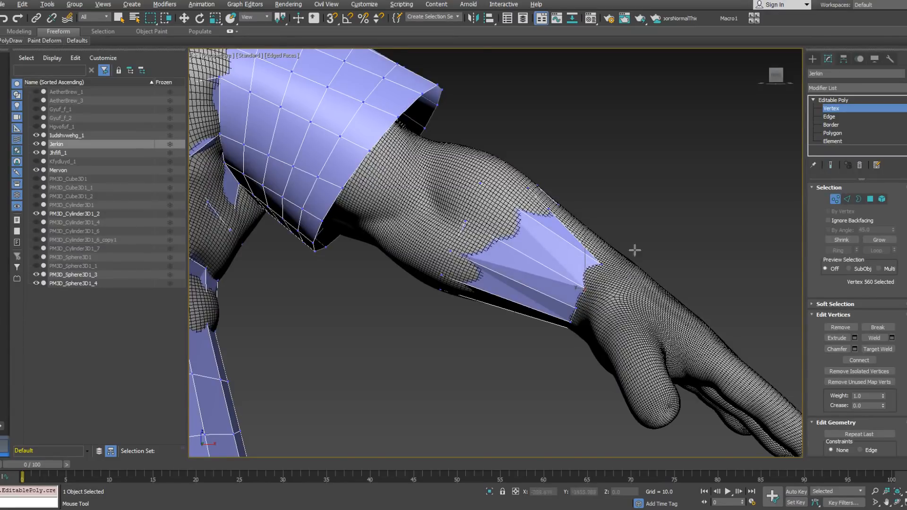
# Step: Continue the strip of long quads over the top of the forearm by pulling its vertices down to the wrist
pyautogui.keyDown('alt'); pyautogui.moveTo(634, 249); pyautogui.dragTo(567, 277, button='middle'); pyautogui.keyUp('alt')
pyautogui.moveTo(593, 279); pyautogui.dragTo(616, 275)
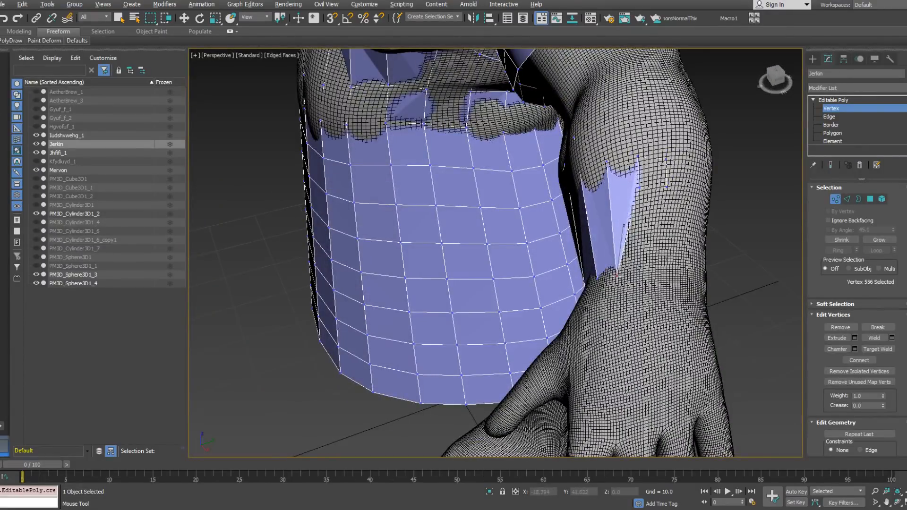
pyautogui.keyDown('alt'); pyautogui.moveTo(664, 241); pyautogui.dragTo(645, 262, button='middle'); pyautogui.keyUp('alt')
pyautogui.moveTo(673, 207); pyautogui.dragTo(644, 279)
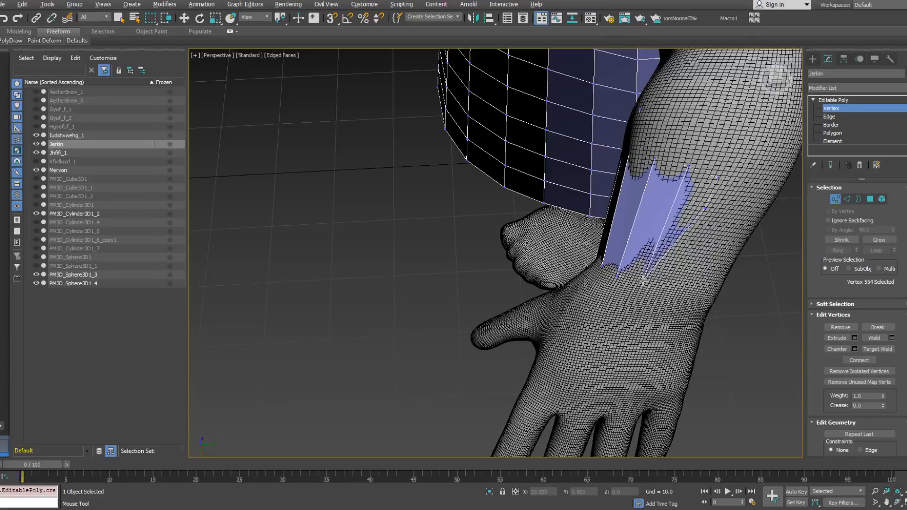
pyautogui.moveTo(705, 208); pyautogui.dragTo(674, 283)
pyautogui.keyDown('alt'); pyautogui.moveTo(683, 268); pyautogui.dragTo(710, 236, button='middle'); pyautogui.keyUp('alt')
# Step: Move the strip's upper vertices on the top of the forearm up towards the elbow
pyautogui.moveTo(613, 222); pyautogui.dragTo(597, 283, button='middle')
pyautogui.moveTo(584, 252); pyautogui.dragTo(576, 208)
pyautogui.moveTo(624, 242); pyautogui.dragTo(614, 200)
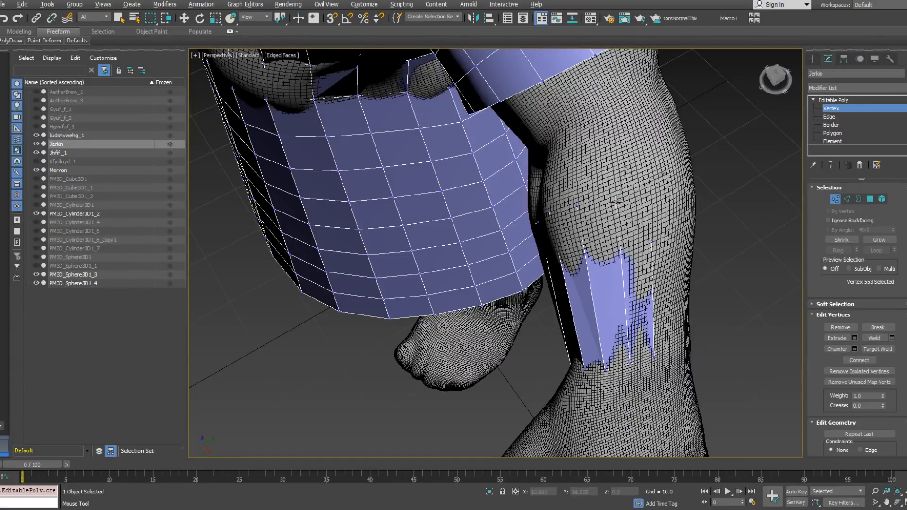
pyautogui.keyDown('alt'); pyautogui.moveTo(615, 201); pyautogui.dragTo(629, 249, button='middle'); pyautogui.keyUp('alt')
pyautogui.moveTo(626, 261); pyautogui.dragTo(668, 177)
pyautogui.keyDown('alt'); pyautogui.moveTo(670, 190); pyautogui.dragTo(710, 186, button='middle'); pyautogui.keyUp('alt')
pyautogui.moveTo(635, 234); pyautogui.dragTo(637, 190)
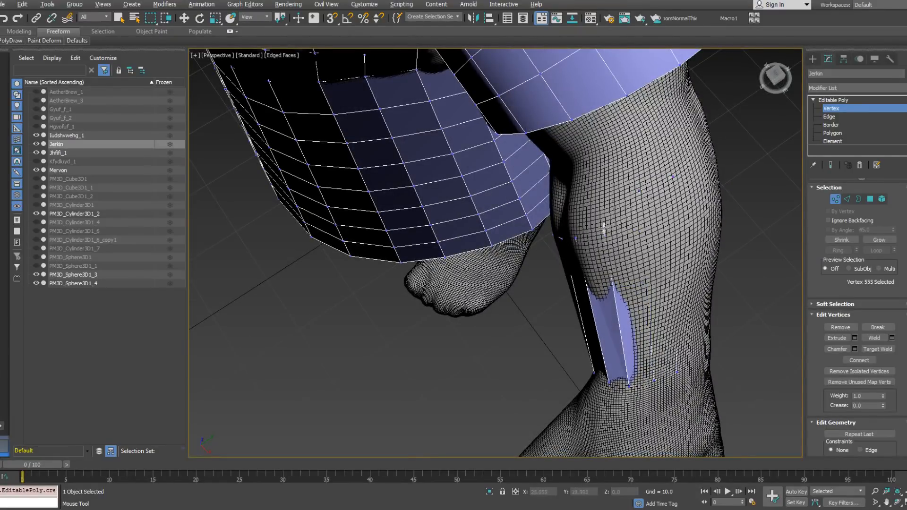
pyautogui.moveTo(603, 229); pyautogui.dragTo(601, 195)
pyautogui.keyDown('alt'); pyautogui.moveTo(640, 185); pyautogui.dragTo(676, 172, button='middle'); pyautogui.keyUp('alt')
# Step: Adjust the elbow-end vertices across the front of the forearm into an even row below the sleeve
pyautogui.moveTo(632, 273); pyautogui.dragTo(611, 255)
pyautogui.click(616, 211)
pyautogui.moveTo(615, 211); pyautogui.dragTo(626, 215)
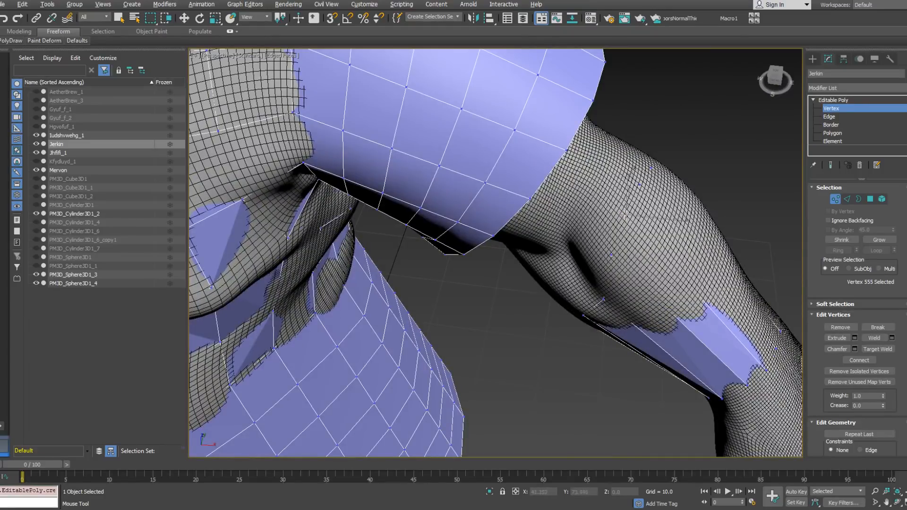
pyautogui.click(612, 255)
pyautogui.keyDown('alt'); pyautogui.moveTo(620, 238); pyautogui.dragTo(608, 216, button='middle'); pyautogui.keyUp('alt')
pyautogui.moveTo(680, 218); pyautogui.dragTo(645, 248)
pyautogui.keyDown('alt'); pyautogui.moveTo(687, 244); pyautogui.dragTo(723, 237, button='middle'); pyautogui.keyUp('alt')
pyautogui.moveTo(731, 233); pyautogui.dragTo(726, 253)
# Step: Move the elbow-end vertices on the inner and lower side of the forearm up to complete the upper row
pyautogui.keyDown('alt'); pyautogui.moveTo(561, 271); pyautogui.dragTo(652, 289, button='middle'); pyautogui.keyUp('alt')
pyautogui.click(651, 293)
pyautogui.moveTo(650, 293); pyautogui.dragTo(634, 273)
pyautogui.moveTo(627, 333); pyautogui.dragTo(615, 317)
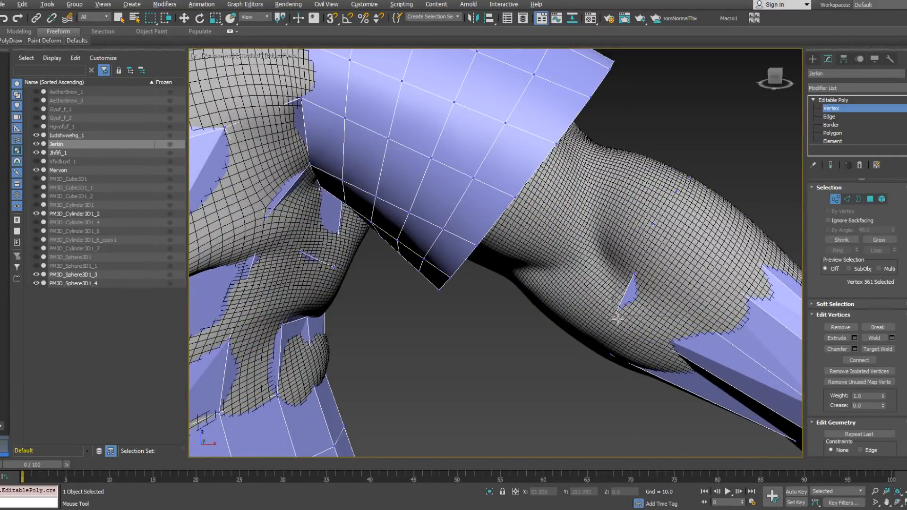
pyautogui.keyDown('alt'); pyautogui.moveTo(616, 317); pyautogui.dragTo(613, 352, button='middle'); pyautogui.keyUp('alt')
pyautogui.moveTo(611, 361); pyautogui.dragTo(605, 357)
pyautogui.keyDown('alt'); pyautogui.moveTo(599, 356); pyautogui.dragTo(608, 269, button='middle'); pyautogui.keyUp('alt')
pyautogui.moveTo(593, 247); pyautogui.dragTo(594, 244)
pyautogui.moveTo(607, 210); pyautogui.dragTo(609, 209)
pyautogui.moveTo(583, 299); pyautogui.dragTo(577, 283)
# Step: Extend the strip around the back of the forearm with new vertices near the elbow and the wrist
pyautogui.keyDown('alt'); pyautogui.moveTo(573, 333); pyautogui.dragTo(421, 314, button='middle'); pyautogui.keyUp('alt')
pyautogui.keyDown('shift'); pyautogui.moveTo(514, 257); pyautogui.dragTo(515, 248); pyautogui.keyUp('shift')
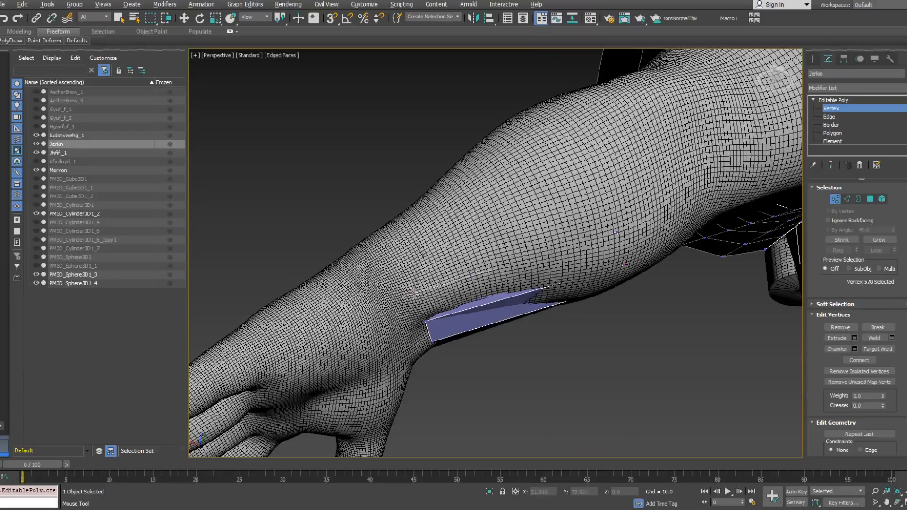
pyautogui.moveTo(617, 233); pyautogui.dragTo(619, 217)
pyautogui.keyDown('shift'); pyautogui.moveTo(561, 244); pyautogui.dragTo(508, 225); pyautogui.keyUp('shift')
pyautogui.keyDown('alt'); pyautogui.moveTo(594, 186); pyautogui.dragTo(586, 214, button='middle'); pyautogui.keyUp('alt')
pyautogui.click(592, 171)
pyautogui.keyDown('alt'); pyautogui.moveTo(588, 172); pyautogui.dragTo(511, 229, button='middle'); pyautogui.keyUp('alt')
pyautogui.keyDown('shift'); pyautogui.moveTo(511, 229); pyautogui.dragTo(502, 213); pyautogui.keyUp('shift')
pyautogui.keyDown('alt'); pyautogui.moveTo(502, 212); pyautogui.dragTo(475, 194, button='middle'); pyautogui.keyUp('alt')
pyautogui.click(426, 245)
# Step: Add and position more upper vertices across the back of the forearm, continuing the row below the elbow
pyautogui.scroll(2, 473, 195)
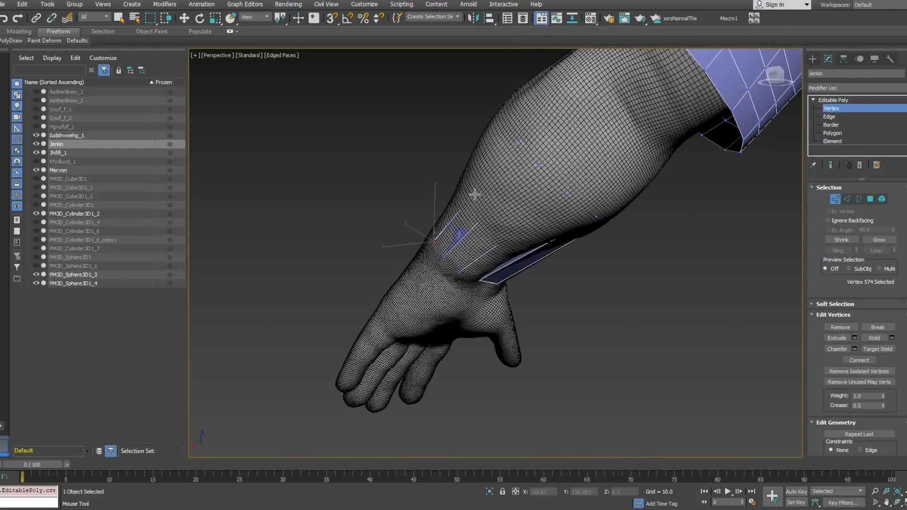
pyautogui.keyDown('alt'); pyautogui.moveTo(479, 152); pyautogui.dragTo(510, 215, button='middle'); pyautogui.keyUp('alt')
pyautogui.keyDown('shift'); pyautogui.moveTo(511, 215); pyautogui.dragTo(494, 197); pyautogui.keyUp('shift')
pyautogui.click(557, 171)
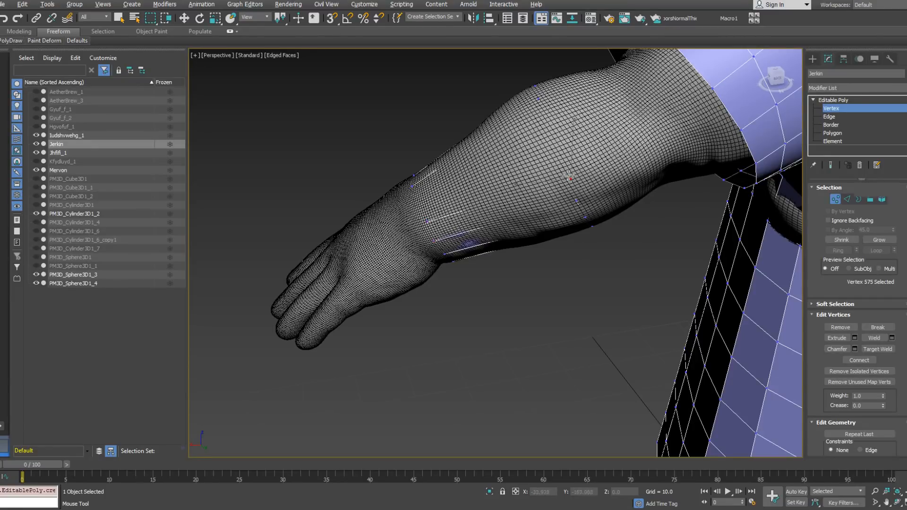
pyautogui.keyDown('alt'); pyautogui.moveTo(521, 154); pyautogui.dragTo(476, 151, button='middle'); pyautogui.keyUp('alt')
pyautogui.keyDown('shift'); pyautogui.click(497, 184); pyautogui.keyUp('shift')
pyautogui.click(543, 143)
# Step: Close the remaining gap in the forearm strip between its wrist and elbow vertices on the back of the arm
pyautogui.keyDown('shift'); pyautogui.click(409, 179); pyautogui.keyUp('shift')
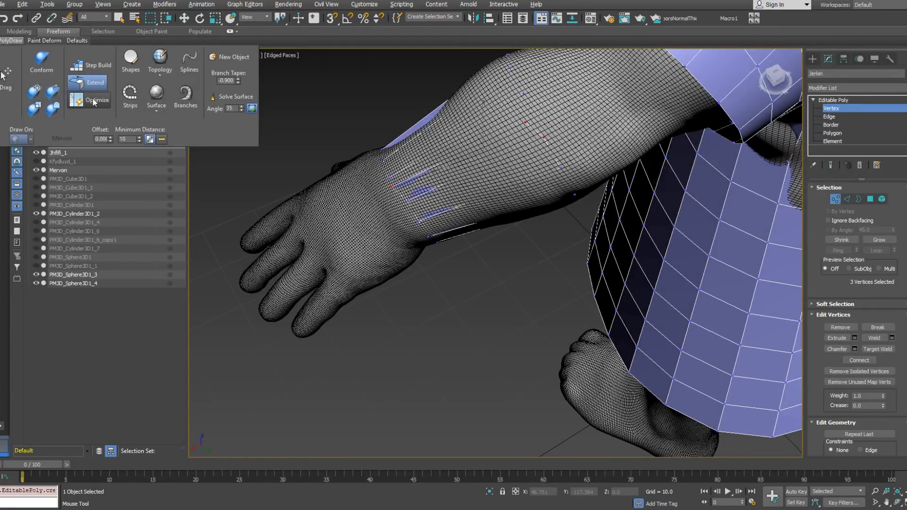
pyautogui.click(387, 180)
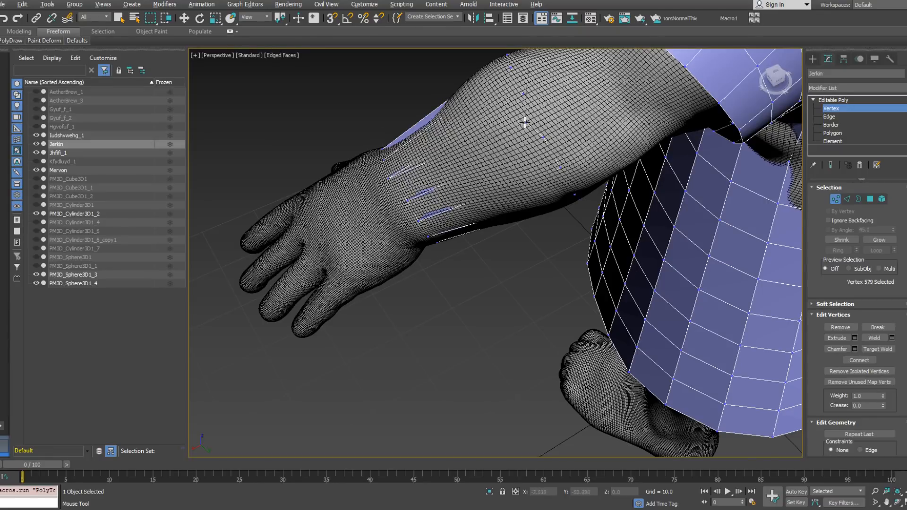
pyautogui.click(544, 138)
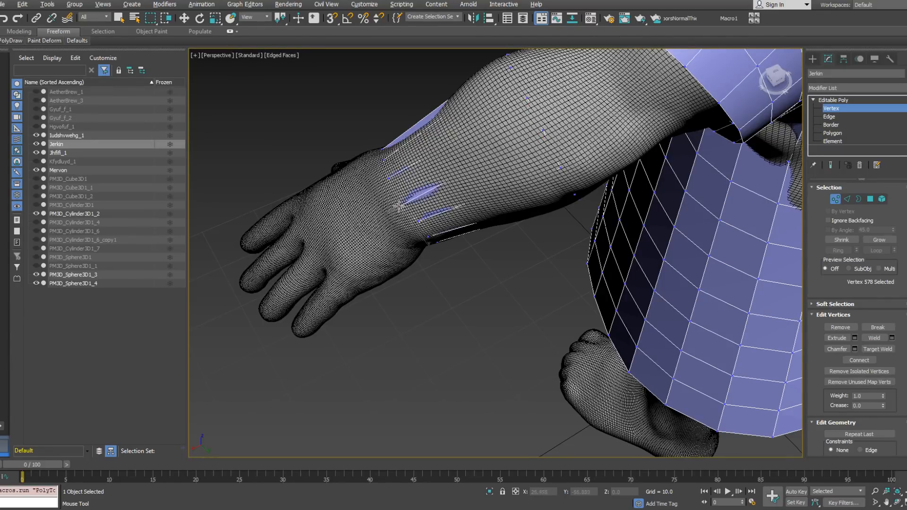
pyautogui.keyDown('alt'); pyautogui.moveTo(406, 202); pyautogui.dragTo(545, 158, button='middle'); pyautogui.keyUp('alt')
pyautogui.keyDown('alt'); pyautogui.moveTo(568, 205); pyautogui.dragTo(569, 211, button='middle'); pyautogui.keyUp('alt')
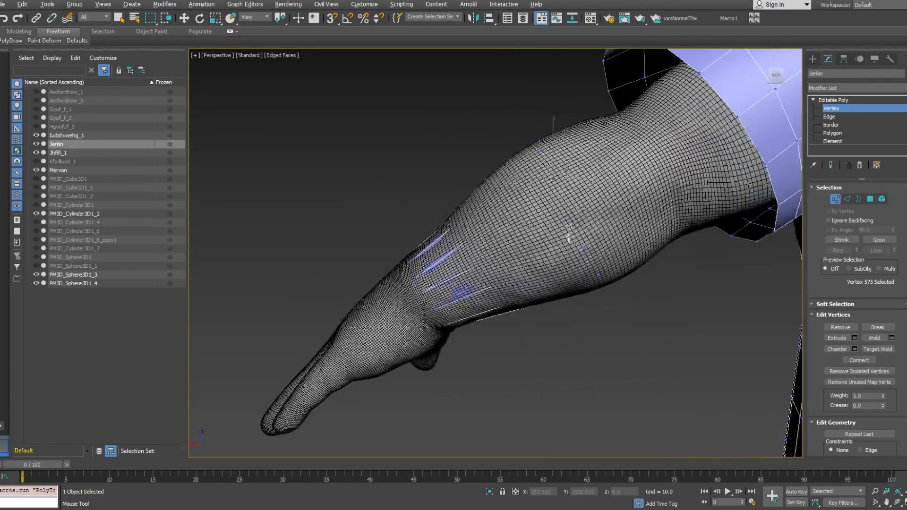
# Step: Reposition the wrist vertices of the strip along the outer side of the forearm
pyautogui.moveTo(418, 293); pyautogui.dragTo(435, 311)
pyautogui.keyDown('alt'); pyautogui.moveTo(436, 311); pyautogui.dragTo(472, 322, button='middle'); pyautogui.keyUp('alt')
pyautogui.moveTo(424, 307); pyautogui.dragTo(427, 309)
pyautogui.keyDown('alt'); pyautogui.moveTo(426, 310); pyautogui.dragTo(468, 326, button='middle'); pyautogui.keyUp('alt')
pyautogui.moveTo(356, 270); pyautogui.dragTo(338, 258)
pyautogui.keyDown('alt'); pyautogui.moveTo(337, 258); pyautogui.dragTo(370, 178, button='middle'); pyautogui.keyUp('alt')
pyautogui.moveTo(412, 198); pyautogui.dragTo(416, 196)
# Step: Align the wrist vertices at the base of the thumb with the cuff's lower edge
pyautogui.keyDown('alt'); pyautogui.moveTo(416, 195); pyautogui.dragTo(379, 213, button='middle'); pyautogui.keyUp('alt')
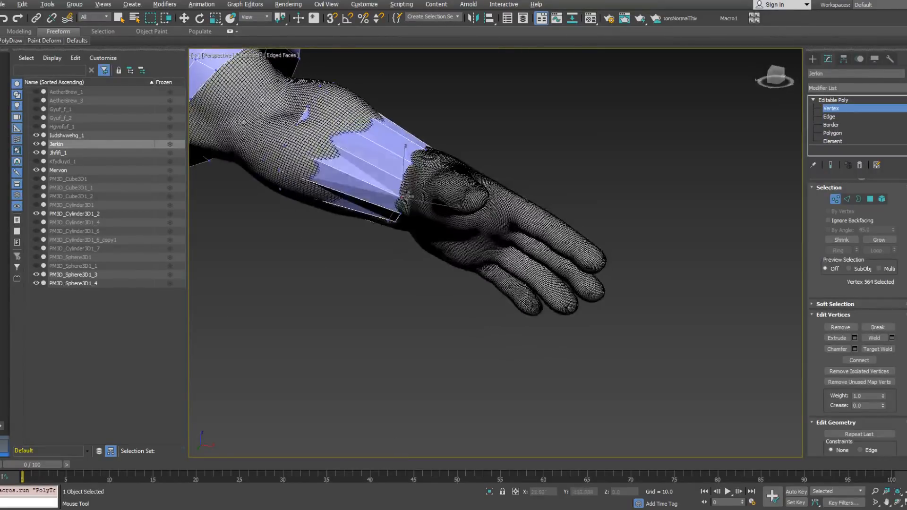
pyautogui.moveTo(407, 180); pyautogui.dragTo(404, 199)
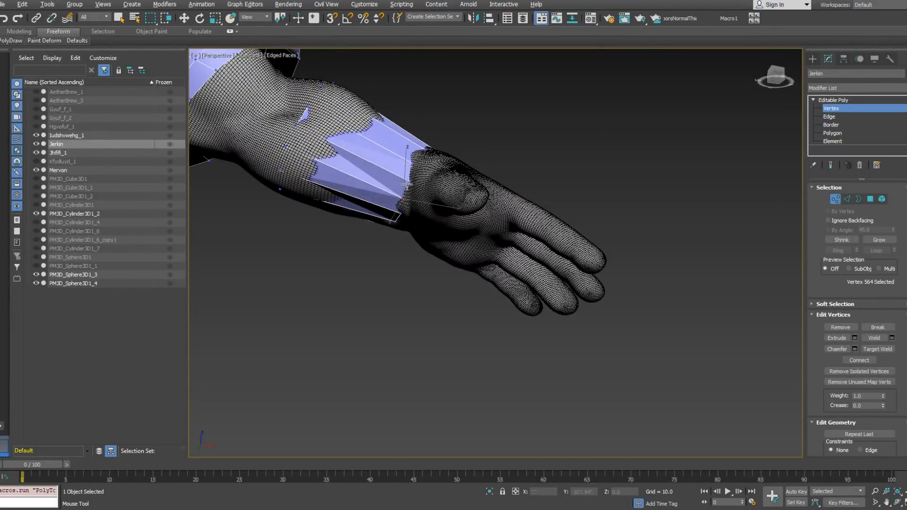
pyautogui.keyDown('alt'); pyautogui.moveTo(404, 198); pyautogui.dragTo(412, 180, button='middle'); pyautogui.keyUp('alt')
pyautogui.moveTo(411, 167); pyautogui.dragTo(409, 183)
# Step: Space the cuff's wrist vertices evenly across the back of the hand
pyautogui.keyDown('alt'); pyautogui.moveTo(426, 148); pyautogui.dragTo(452, 145, button='middle'); pyautogui.keyUp('alt')
pyautogui.moveTo(424, 153); pyautogui.dragTo(422, 151)
pyautogui.keyDown('alt'); pyautogui.moveTo(457, 142); pyautogui.dragTo(468, 172, button='middle'); pyautogui.keyUp('alt')
pyautogui.keyDown('alt'); pyautogui.moveTo(425, 153); pyautogui.dragTo(444, 140, button='middle'); pyautogui.keyUp('alt')
pyautogui.moveTo(430, 150); pyautogui.dragTo(428, 149)
pyautogui.keyDown('alt'); pyautogui.moveTo(454, 138); pyautogui.dragTo(432, 152, button='middle'); pyautogui.keyUp('alt')
pyautogui.moveTo(437, 144); pyautogui.dragTo(440, 140)
pyautogui.keyDown('alt'); pyautogui.moveTo(477, 134); pyautogui.dragTo(454, 140, button='middle'); pyautogui.keyUp('alt')
pyautogui.moveTo(462, 145); pyautogui.dragTo(458, 144)
pyautogui.keyDown('alt'); pyautogui.moveTo(481, 148); pyautogui.dragTo(461, 143, button='middle'); pyautogui.keyUp('alt')
pyautogui.moveTo(477, 154); pyautogui.dragTo(494, 172)
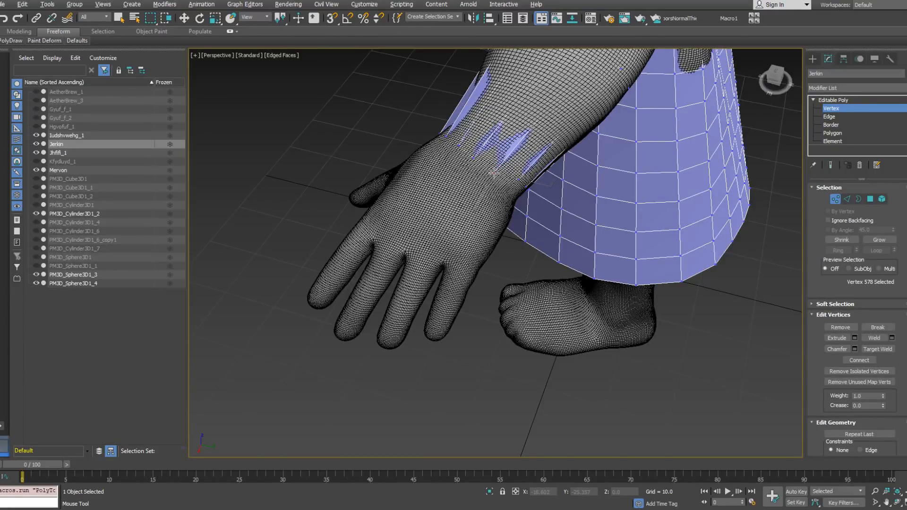
# Step: Adjust the cuff's wrist vertices around the outer edge and palm side of the wrist
pyautogui.keyDown('alt'); pyautogui.moveTo(510, 176); pyautogui.dragTo(480, 159, button='middle'); pyautogui.keyUp('alt')
pyautogui.moveTo(522, 195); pyautogui.dragTo(515, 201)
pyautogui.keyDown('alt'); pyautogui.moveTo(529, 214); pyautogui.dragTo(521, 197, button='middle'); pyautogui.keyUp('alt')
pyautogui.moveTo(531, 212); pyautogui.dragTo(540, 233)
pyautogui.keyDown('alt'); pyautogui.moveTo(540, 232); pyautogui.dragTo(541, 225, button='middle'); pyautogui.keyUp('alt')
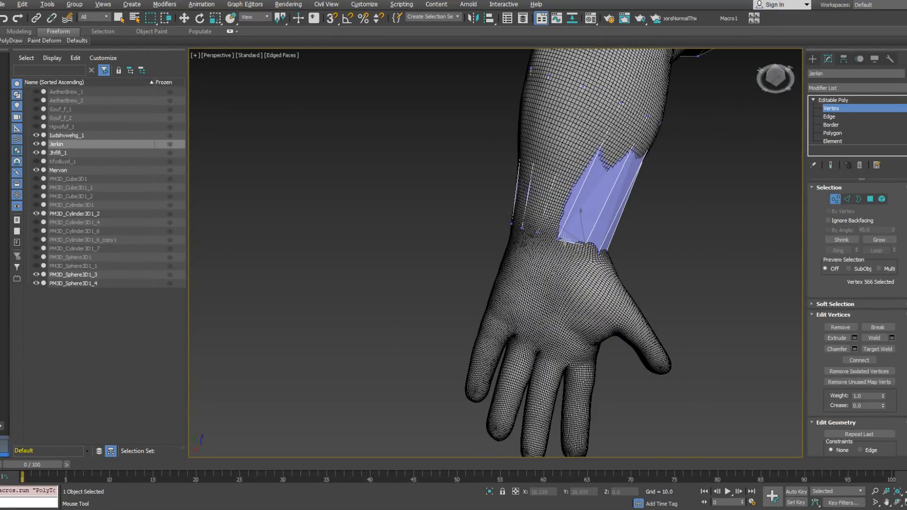
# Step: Examine the cuff strip around the forearm and wrist from several sides for its fit against the sculpt
pyautogui.moveTo(620, 234)
pyautogui.keyDown('alt'); pyautogui.mouseDown(button='middle')
pyautogui.moveTo(561, 247)
pyautogui.moveTo(568, 212)
pyautogui.moveTo(547, 286)
pyautogui.mouseUp(button='middle'); pyautogui.keyUp('alt')
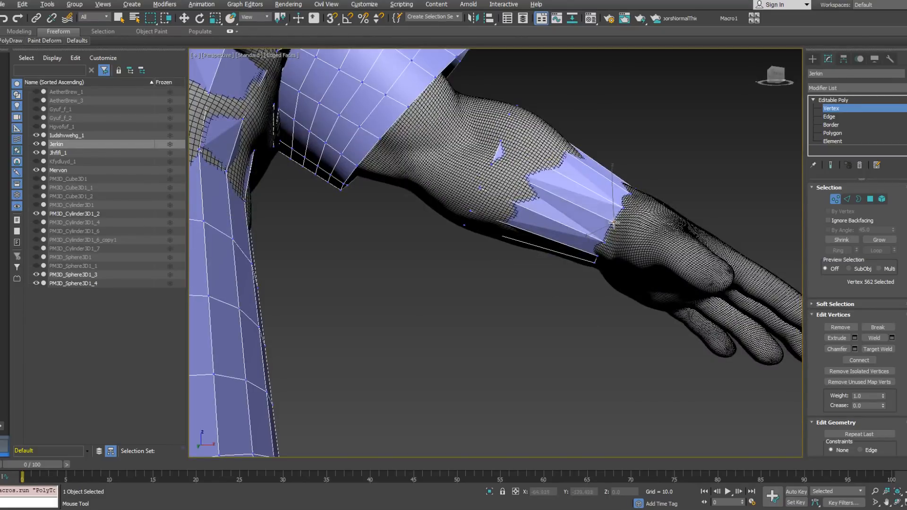
pyautogui.keyDown('alt'); pyautogui.moveTo(614, 226); pyautogui.dragTo(610, 182, button='middle'); pyautogui.keyUp('alt')
pyautogui.scroll(-3, 612, 180)
pyautogui.press('w')
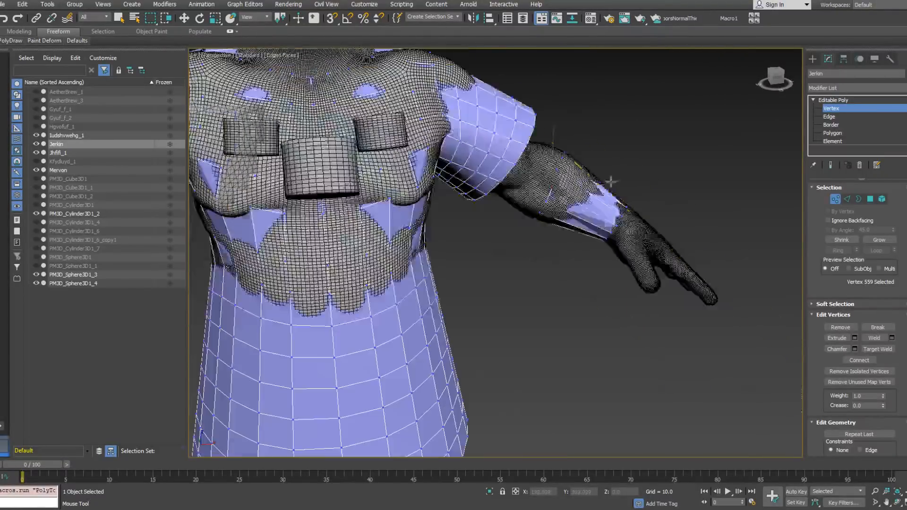
pyautogui.click(846, 199)
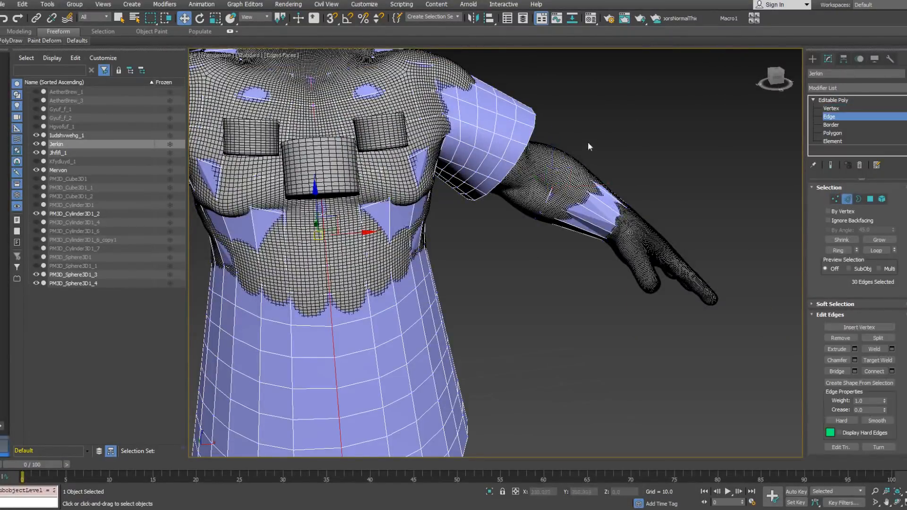
pyautogui.moveTo(593, 272); pyautogui.dragTo(595, 273)
pyautogui.keyDown('alt'); pyautogui.moveTo(594, 273); pyautogui.dragTo(556, 257, button='middle'); pyautogui.keyUp('alt')
pyautogui.keyDown('alt'); pyautogui.moveTo(711, 185); pyautogui.dragTo(683, 193, button='middle'); pyautogui.keyUp('alt')
pyautogui.click(846, 199)
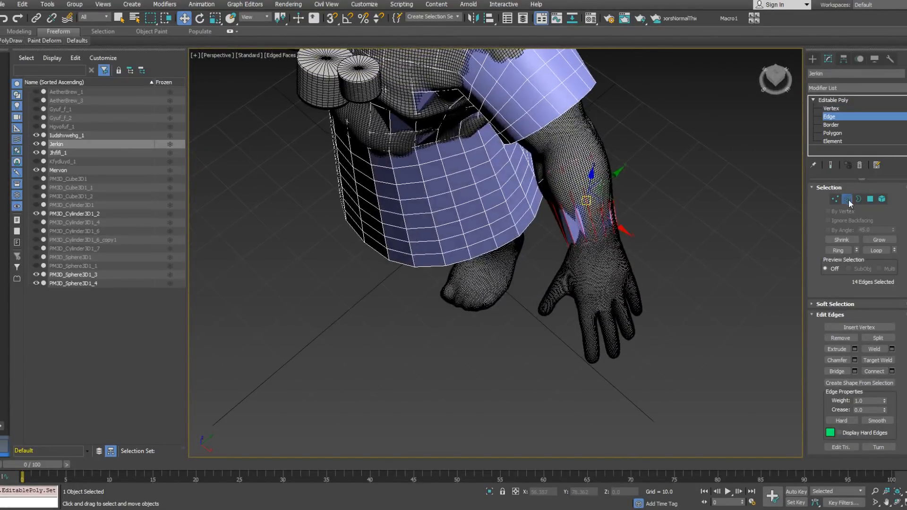
# Step: Detach the forearm cuff element from the jerkin as a separate object and select the new object
pyautogui.click(903, 88)
pyautogui.click(904, 65)
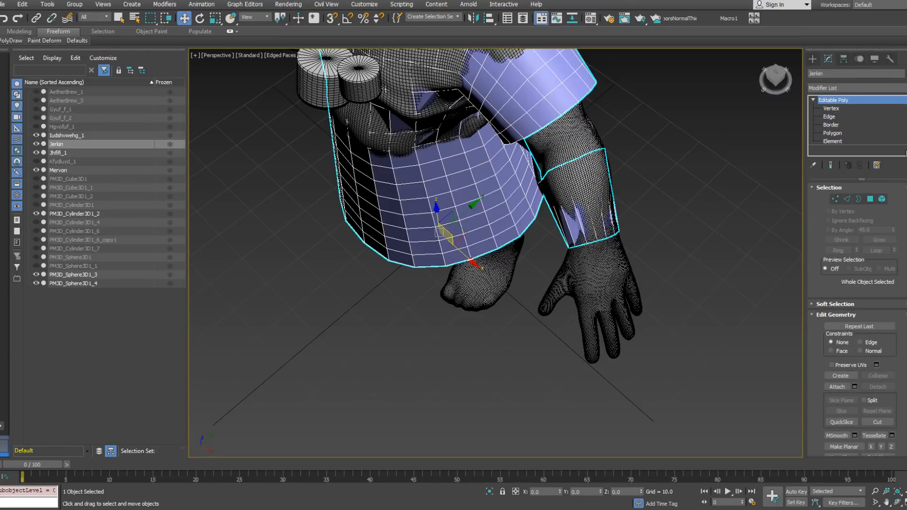
pyautogui.click(882, 199)
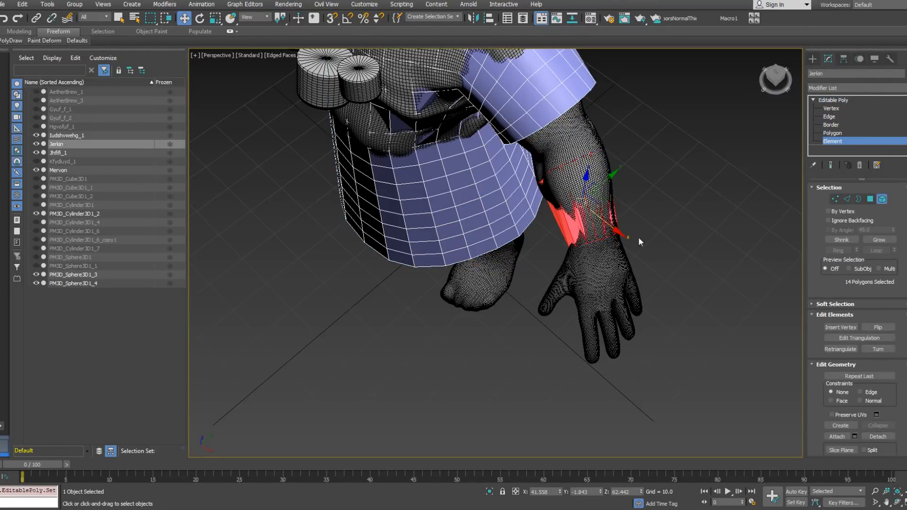
pyautogui.click(878, 436)
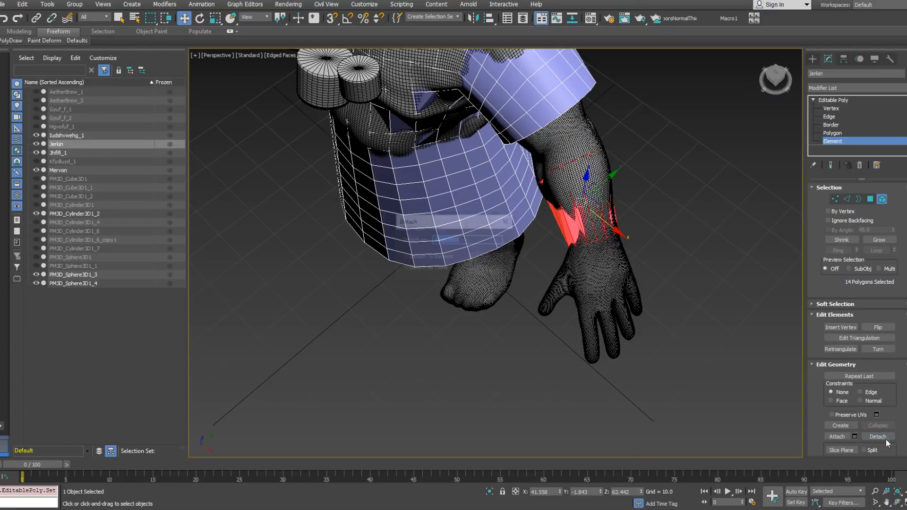
pyautogui.click(485, 260)
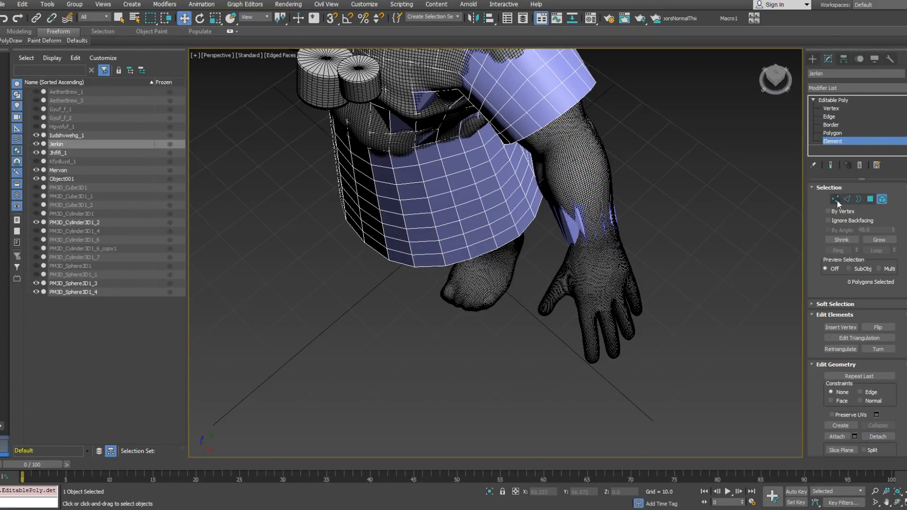
pyautogui.click(881, 200)
pyautogui.click(600, 222)
# Step: Inflate the detached cuff with a Push modifier set to 0.4 and collapse the modifier into the mesh
pyautogui.scroll(5, 614, 215)
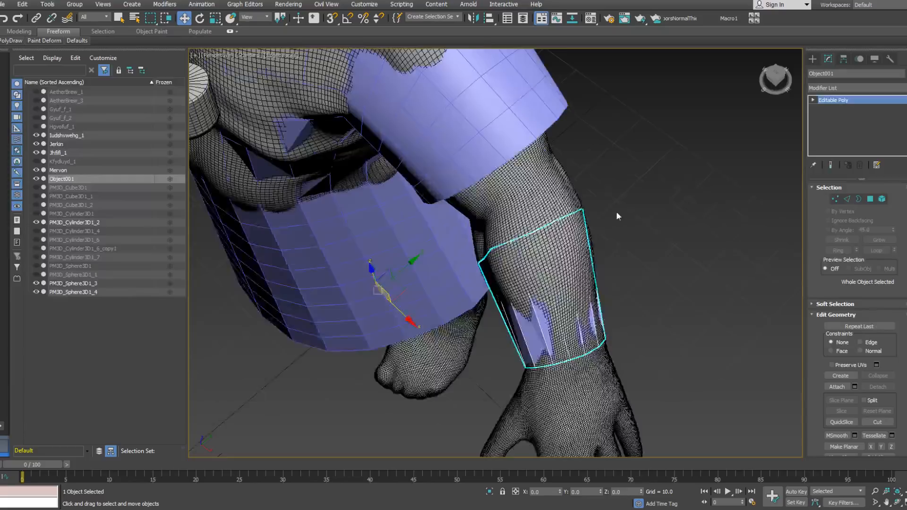
pyautogui.keyDown('alt'); pyautogui.moveTo(617, 215); pyautogui.dragTo(641, 194, button='middle'); pyautogui.keyUp('alt')
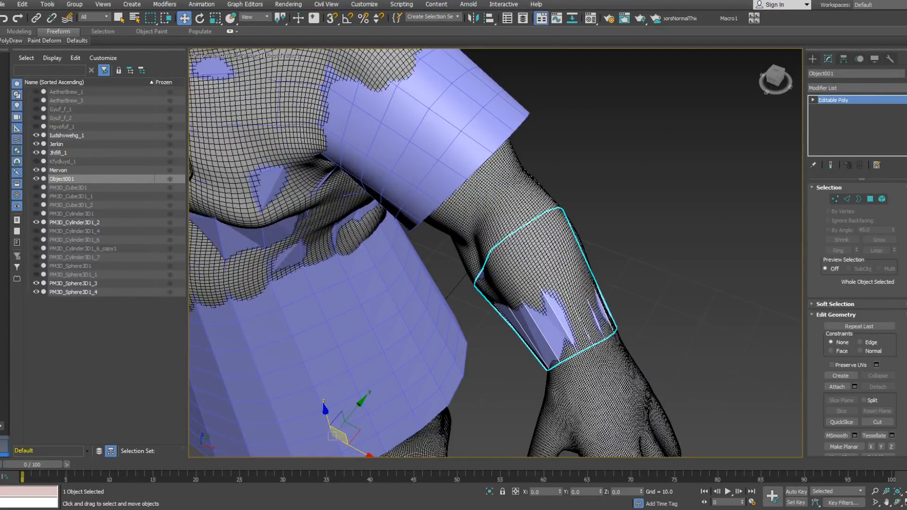
pyautogui.click(854, 88)
pyautogui.scroll(-15, 878, 331)
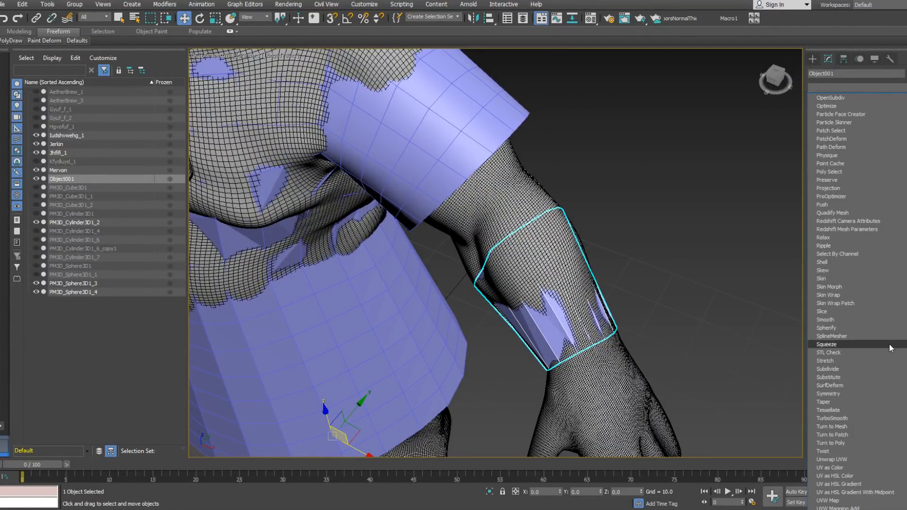
pyautogui.scroll(3, 846, 237)
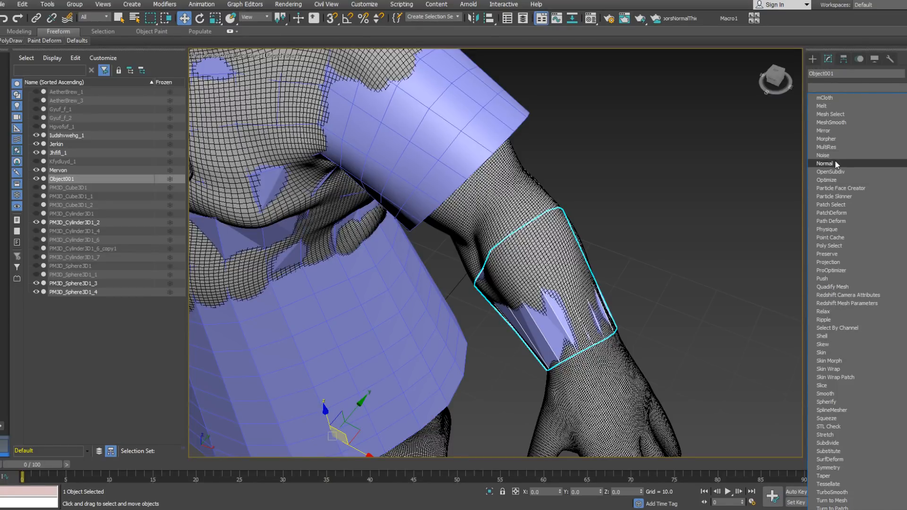
pyautogui.click(840, 278)
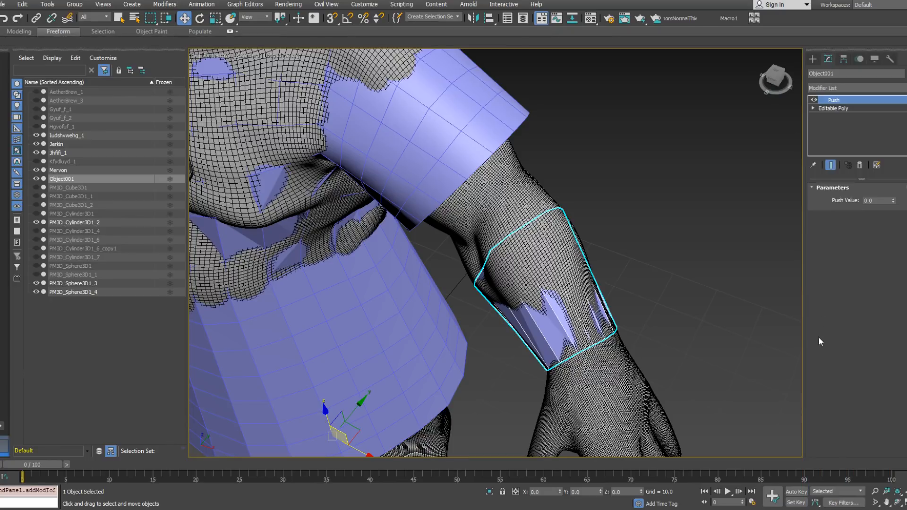
pyautogui.moveTo(894, 202); pyautogui.dragTo(887, 179)
pyautogui.keyDown('alt'); pyautogui.moveTo(744, 239); pyautogui.dragTo(622, 253, button='middle'); pyautogui.keyUp('alt')
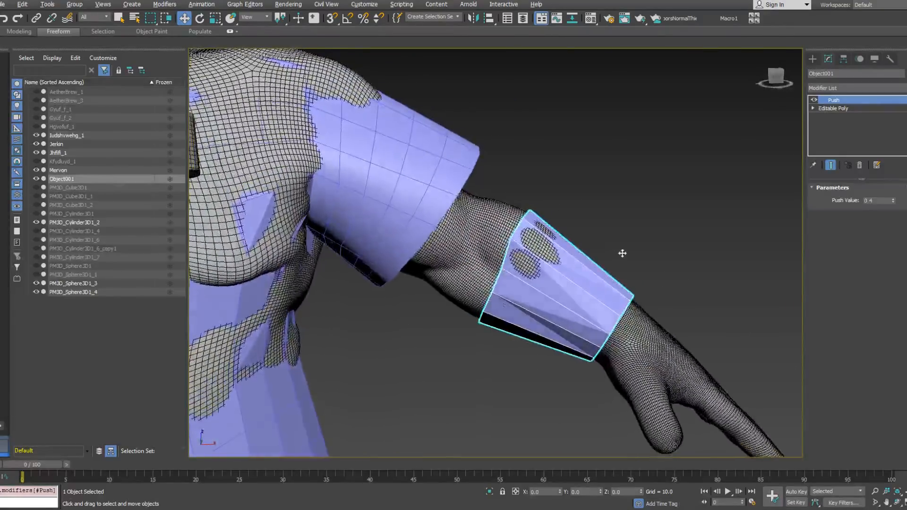
pyautogui.rightClick(819, 132)
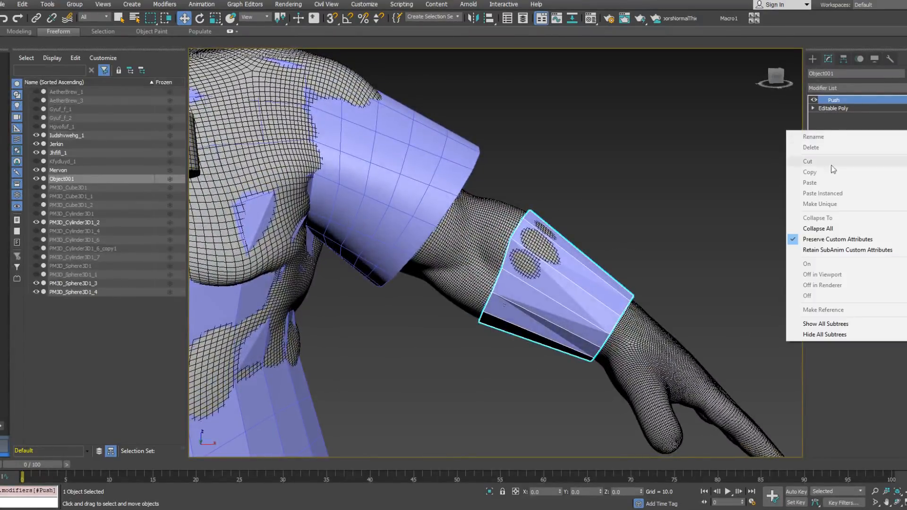
pyautogui.click(829, 228)
# Step: Reposition individual vertices along the cuff's upper edge near the elbow to fit around the forearm
pyautogui.click(835, 199)
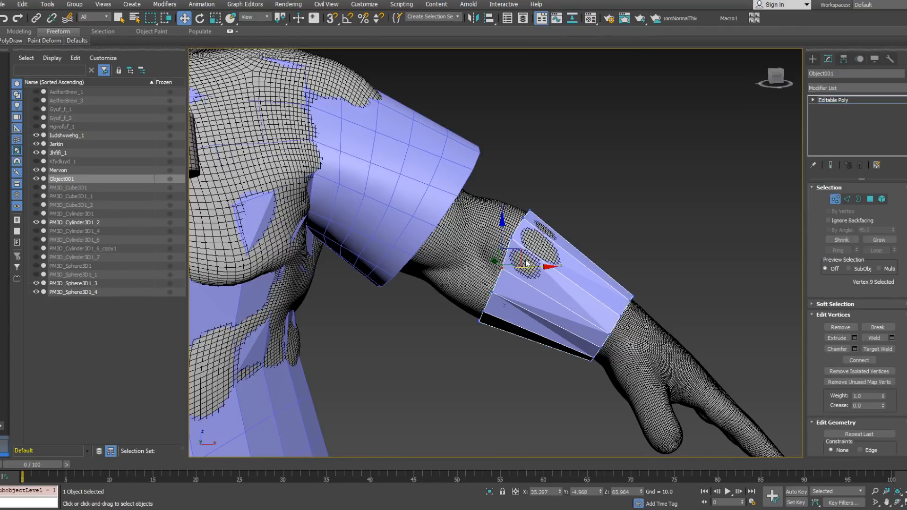
pyautogui.click(513, 238)
pyautogui.moveTo(533, 219); pyautogui.dragTo(534, 222)
pyautogui.keyDown('alt'); pyautogui.moveTo(535, 222); pyautogui.dragTo(478, 260, button='middle'); pyautogui.keyUp('alt')
pyautogui.click(562, 232)
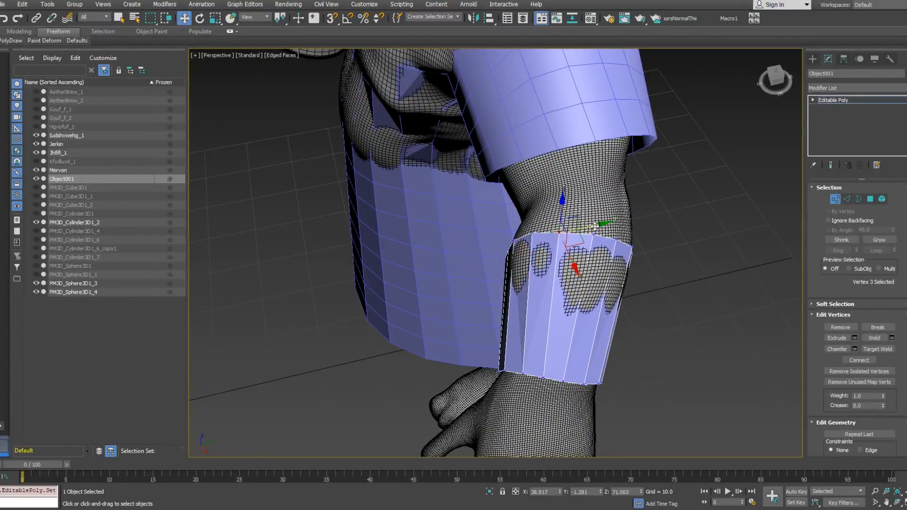
pyautogui.moveTo(595, 226); pyautogui.dragTo(598, 225)
pyautogui.keyDown('alt'); pyautogui.moveTo(599, 226); pyautogui.dragTo(646, 195, button='middle'); pyautogui.keyUp('alt')
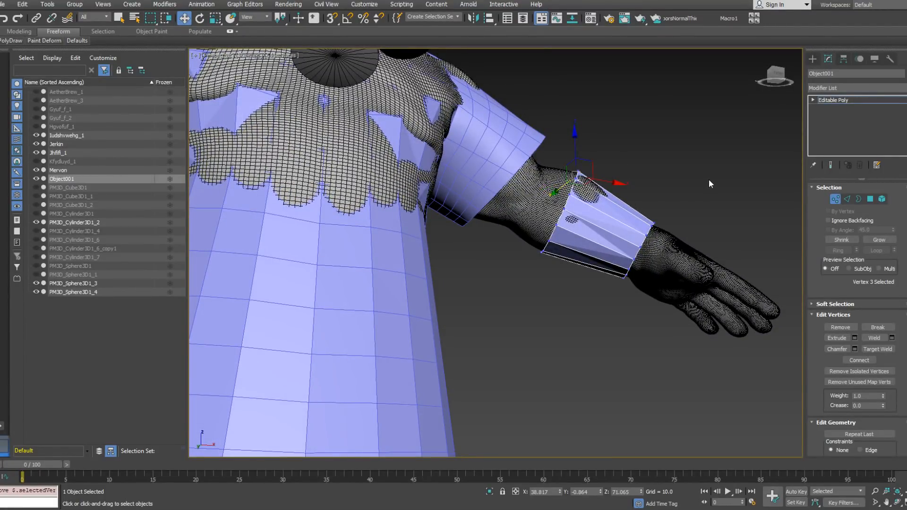
pyautogui.keyDown('alt'); pyautogui.moveTo(717, 194); pyautogui.dragTo(652, 277, button='middle'); pyautogui.keyUp('alt')
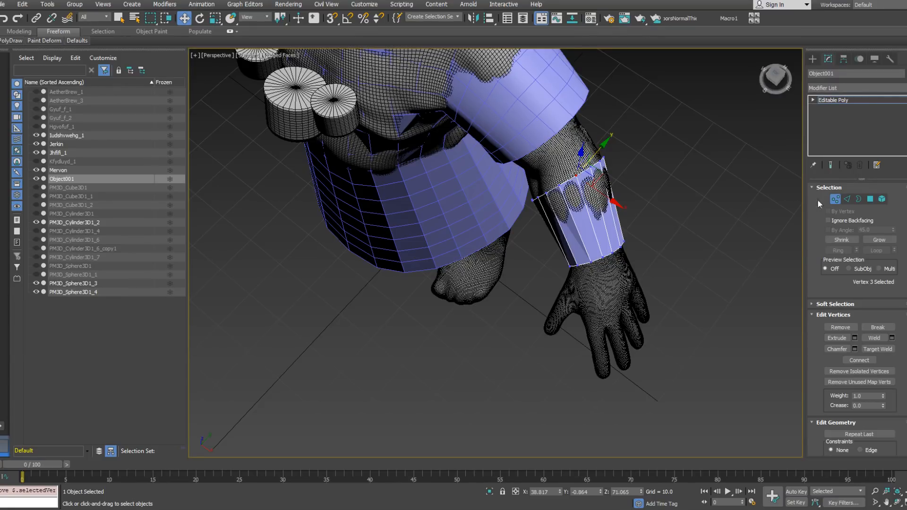
# Step: Connect the cuff's lengthwise edges with loops pinched by 46 toward its upper and lower rims
pyautogui.click(842, 198)
pyautogui.keyDown('alt'); pyautogui.moveTo(661, 215); pyautogui.dragTo(583, 226, button='middle'); pyautogui.keyUp('alt')
pyautogui.rightClick(646, 239)
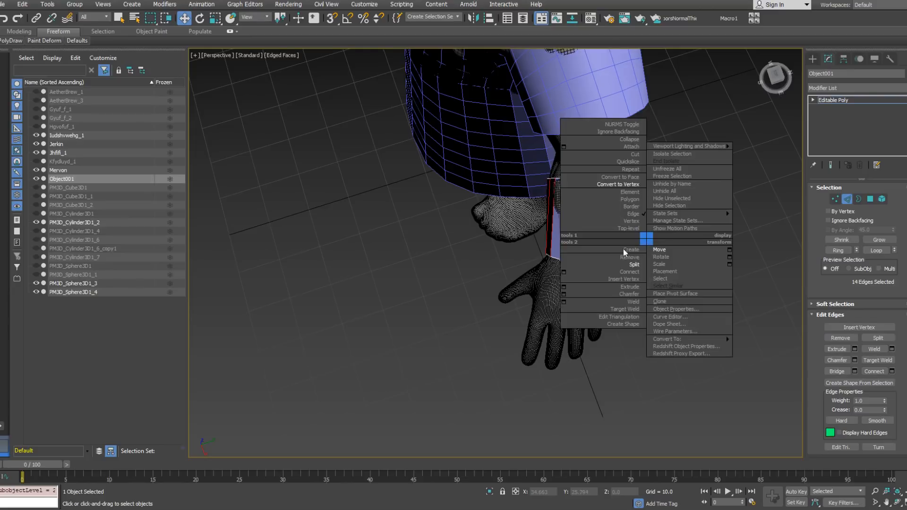
pyautogui.click(563, 273)
pyautogui.click(503, 257)
pyautogui.moveTo(505, 275); pyautogui.dragTo(508, 183)
pyautogui.click(501, 300)
# Step: Try connecting the cuff's middle ring of edges with four segments and a pinch of 0
pyautogui.moveTo(600, 264)
pyautogui.keyDown('alt'); pyautogui.mouseDown(button='middle')
pyautogui.moveTo(644, 216)
pyautogui.moveTo(598, 250)
pyautogui.mouseUp(button='middle'); pyautogui.keyUp('alt')
pyautogui.moveTo(602, 219); pyautogui.dragTo(630, 219)
pyautogui.rightClick(628, 218)
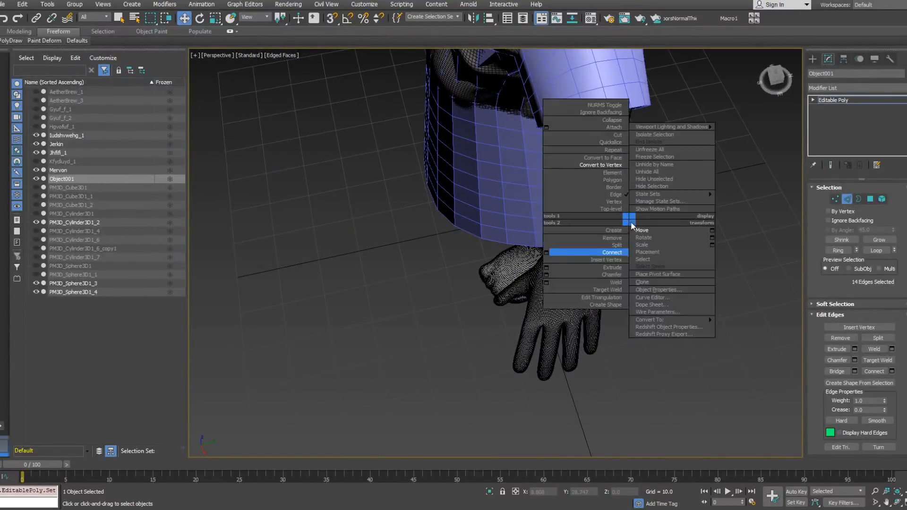
pyautogui.click(553, 253)
pyautogui.click(503, 261)
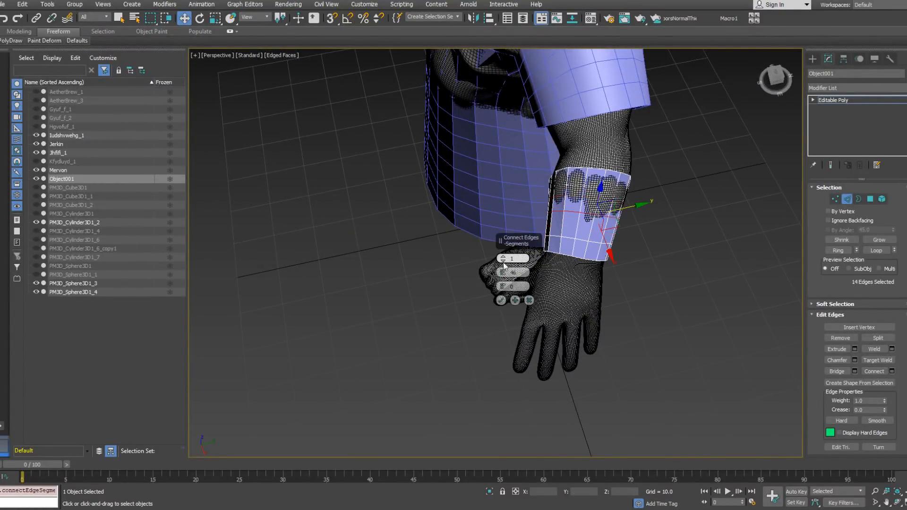
pyautogui.click(504, 257)
pyautogui.click(504, 257)
pyautogui.click(504, 257)
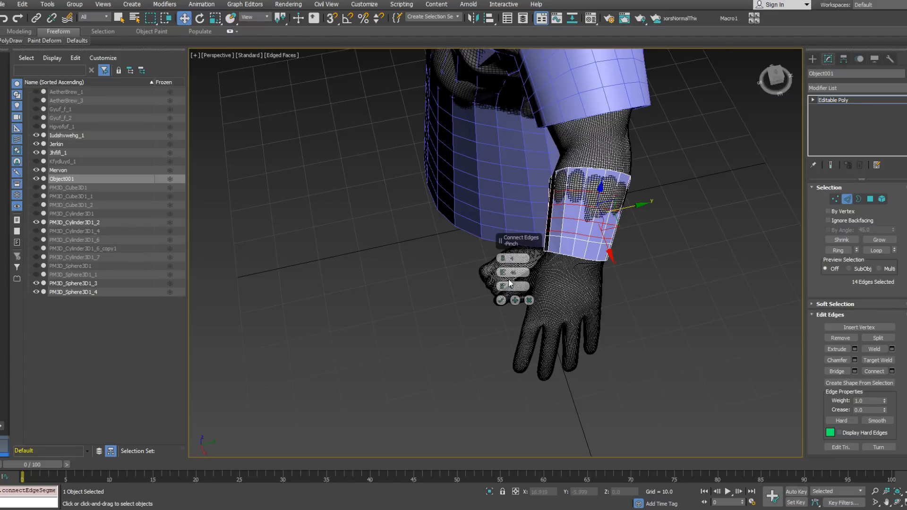
pyautogui.moveTo(503, 274); pyautogui.dragTo(502, 372)
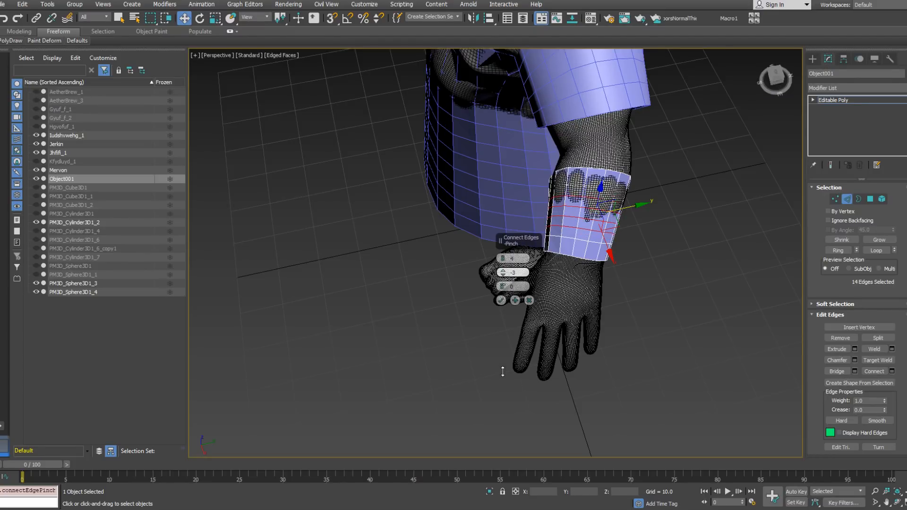
pyautogui.click(500, 301)
# Step: Undo the four-segment connection across the middle of the cuff
pyautogui.scroll(1, 598, 195)
pyautogui.keyDown('alt'); pyautogui.moveTo(597, 195); pyautogui.dragTo(605, 216, button='middle'); pyautogui.keyUp('alt')
pyautogui.hotkey('ctrl', 'z')
pyautogui.hotkey('ctrl', 'z')
# Step: Select the cuff's middle ring of edges and connect it with three evenly spaced segments
pyautogui.hotkey('alt', 'r')
pyautogui.rightClick(569, 211)
pyautogui.click(492, 253)
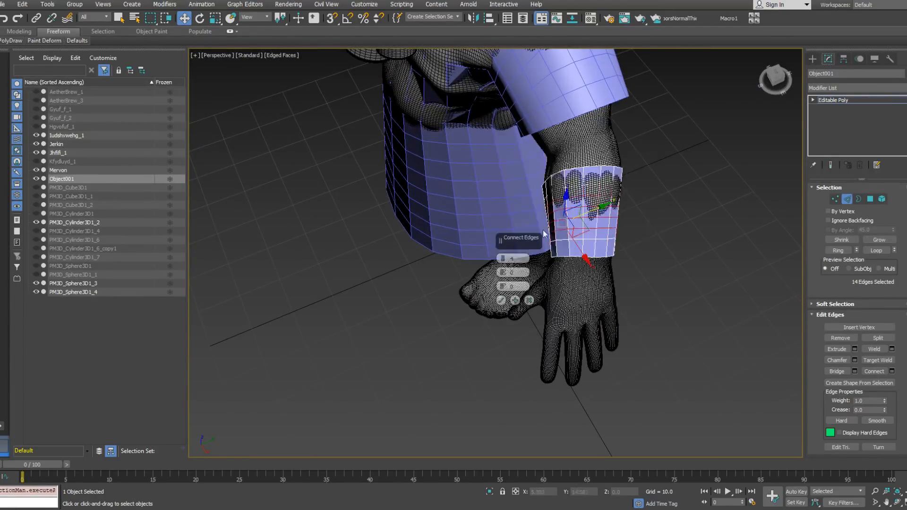
pyautogui.click(502, 261)
pyautogui.click(501, 300)
pyautogui.keyDown('alt'); pyautogui.moveTo(607, 208); pyautogui.dragTo(736, 211, button='middle'); pyautogui.keyUp('alt')
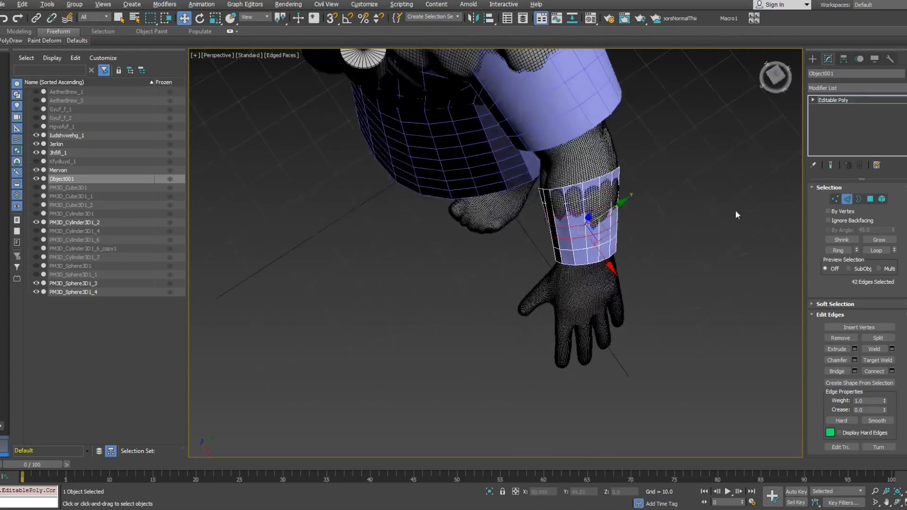
# Step: Leave edge editing and examine the jerkin and the cuff together on the whole figure
pyautogui.click(848, 196)
pyautogui.keyDown('alt'); pyautogui.moveTo(668, 169); pyautogui.dragTo(541, 237, button='middle'); pyautogui.keyUp('alt')
pyautogui.click(585, 180)
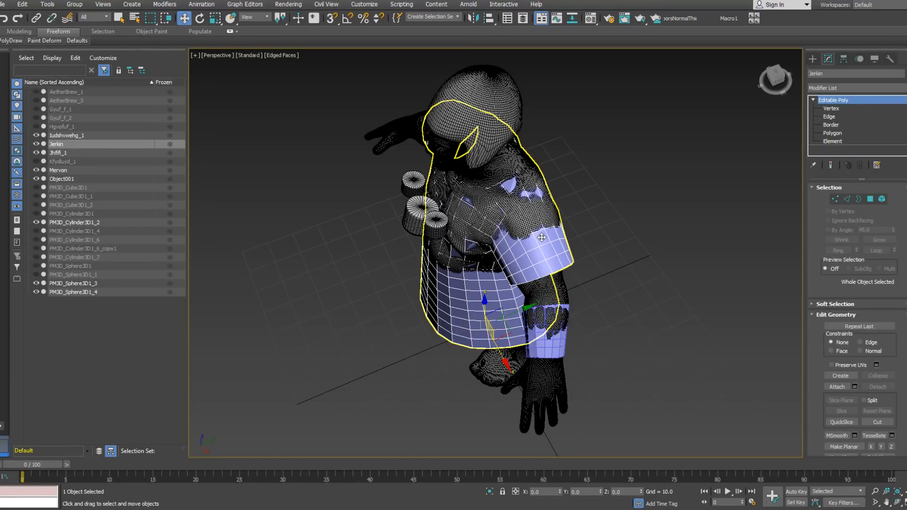
pyautogui.click(541, 236)
pyautogui.keyDown('alt'); pyautogui.moveTo(541, 235); pyautogui.dragTo(580, 303, button='middle'); pyautogui.keyUp('alt')
pyautogui.scroll(5, 569, 294)
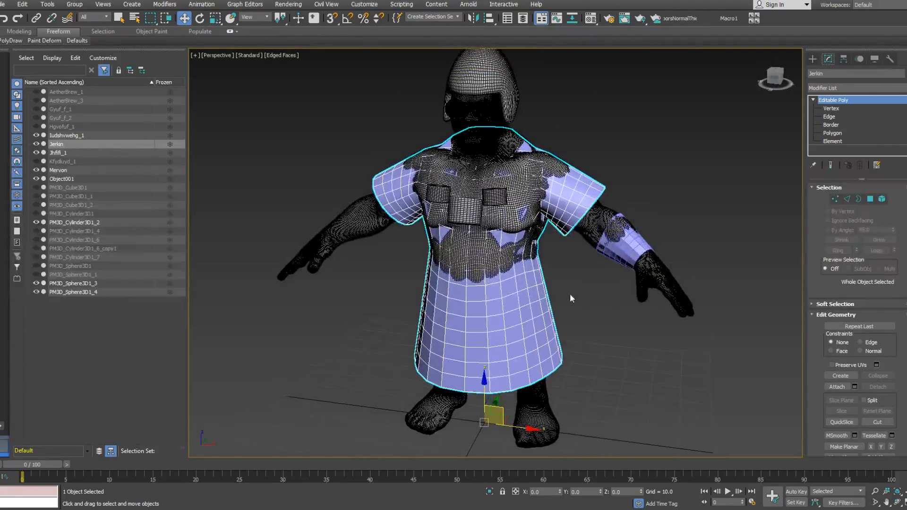
# Step: Select the forearm cuff and add a Shell modifier to it
pyautogui.click(696, 240)
pyautogui.keyDown('alt'); pyautogui.moveTo(708, 236); pyautogui.dragTo(747, 237, button='middle'); pyautogui.keyUp('alt')
pyautogui.scroll(2, 699, 201)
pyautogui.moveTo(699, 201); pyautogui.dragTo(647, 241, button='middle')
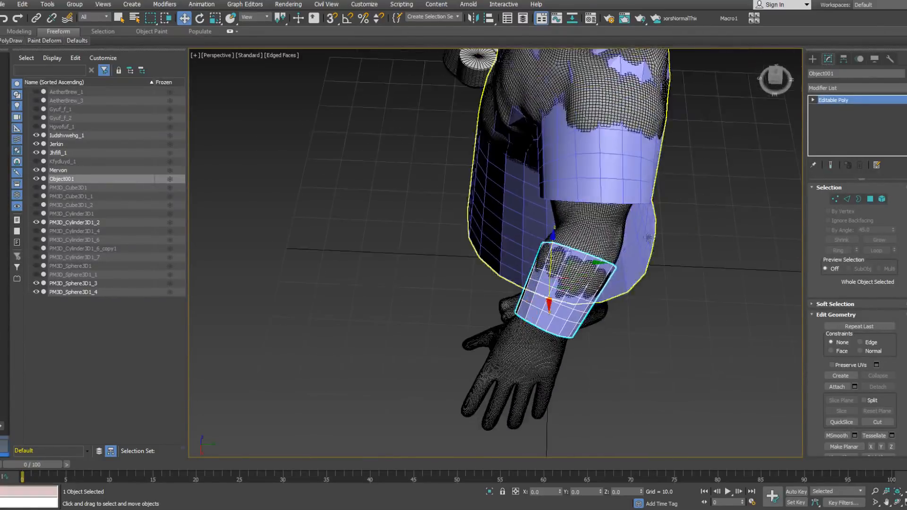
pyautogui.click(899, 88)
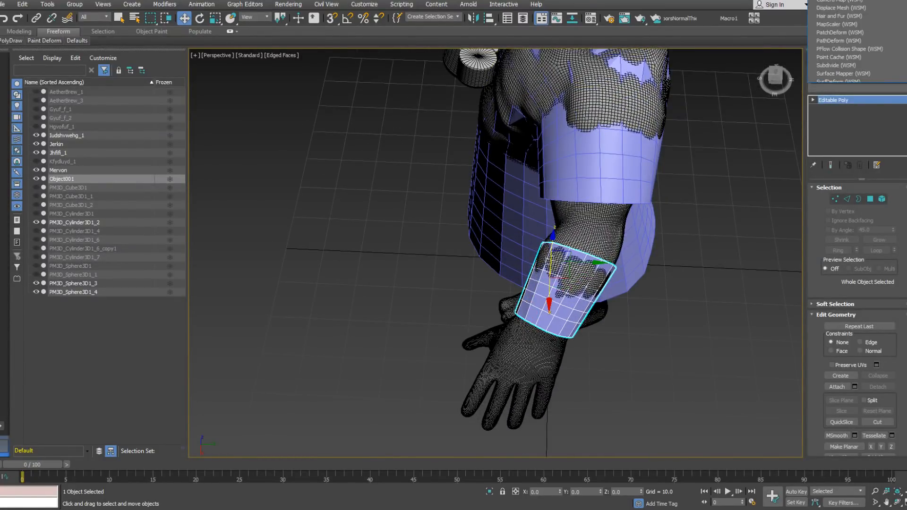
pyautogui.scroll(-20, 874, 308)
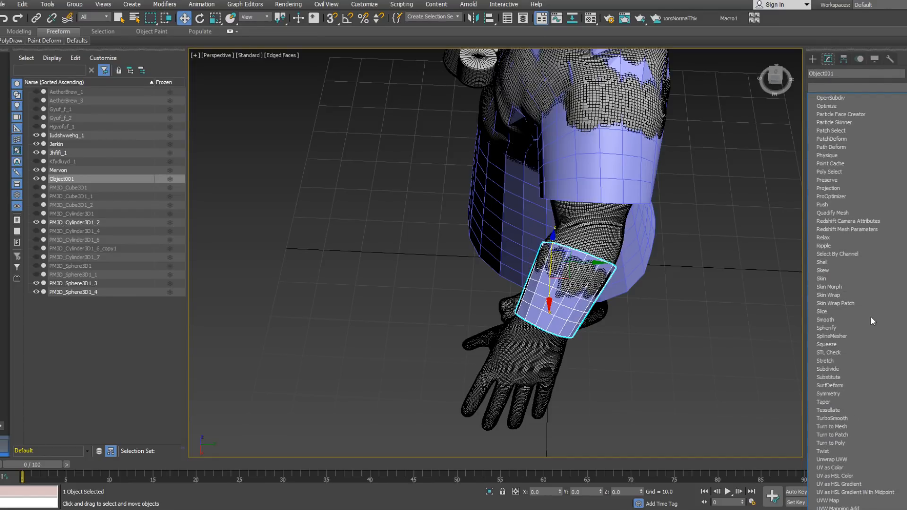
pyautogui.click(835, 261)
# Step: Set the cuff's shell thickness to an outer amount of 0.5 and an inner amount of 0.5
pyautogui.keyDown('alt'); pyautogui.moveTo(707, 312); pyautogui.dragTo(736, 303, button='middle'); pyautogui.keyUp('alt')
pyautogui.keyDown('alt'); pyautogui.moveTo(604, 257); pyautogui.dragTo(550, 214, button='middle'); pyautogui.keyUp('alt')
pyautogui.keyDown('alt'); pyautogui.moveTo(616, 230); pyautogui.dragTo(588, 215, button='middle'); pyautogui.keyUp('alt')
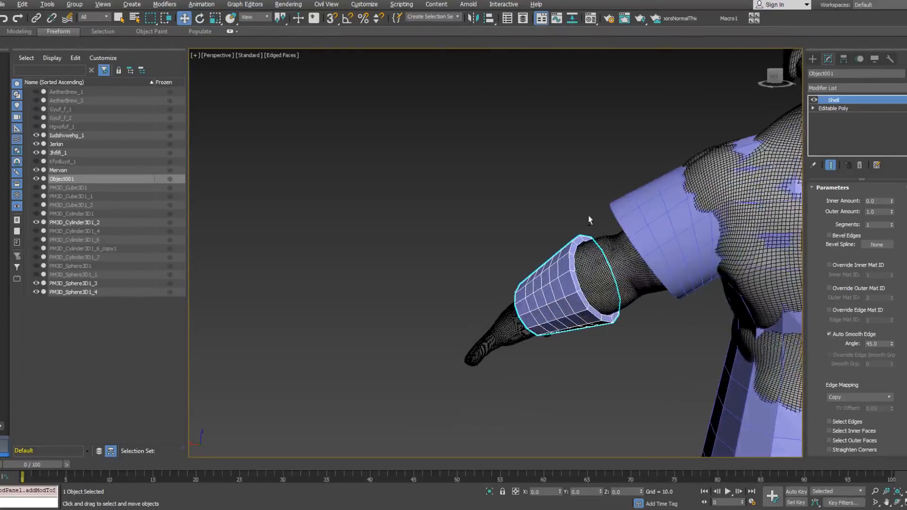
pyautogui.moveTo(892, 216); pyautogui.dragTo(893, 238)
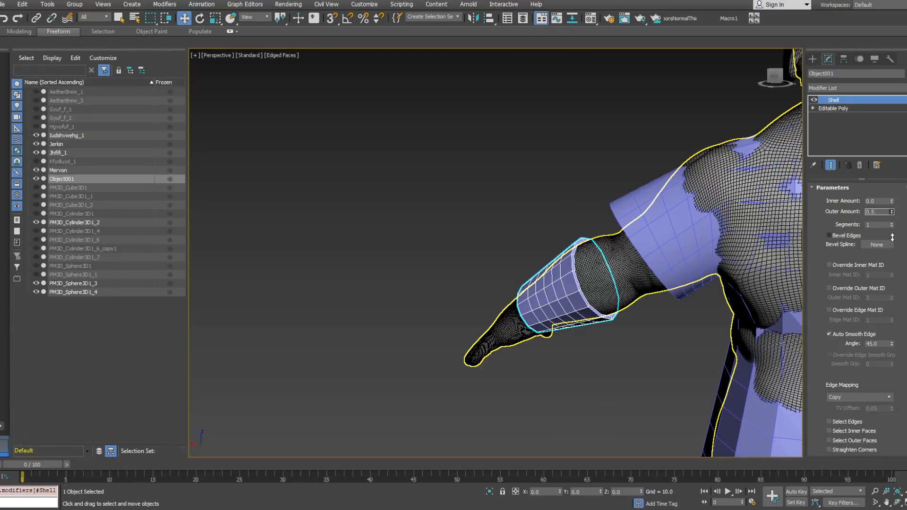
pyautogui.moveTo(892, 201); pyautogui.dragTo(885, 176)
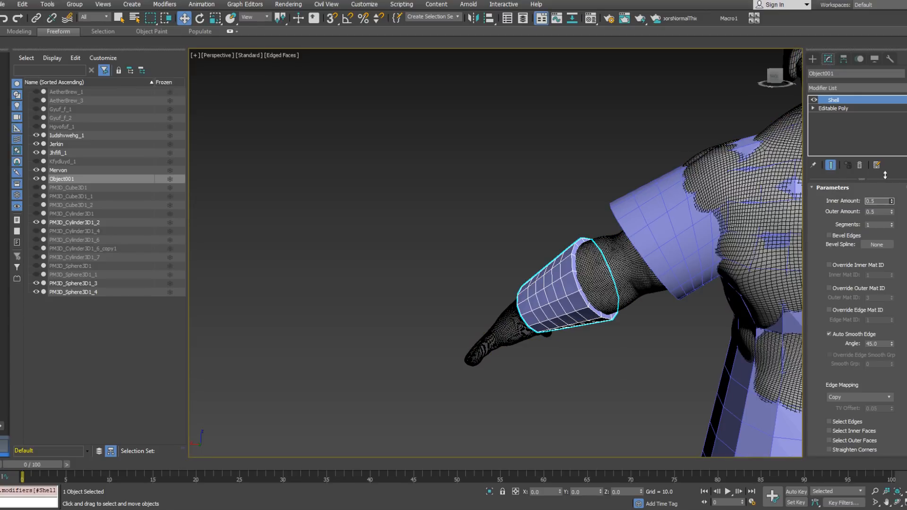
# Step: Collapse the cuff's modifier stack and convert the thickened cuff back to an Editable Poly
pyautogui.rightClick(848, 134)
pyautogui.click(826, 231)
pyautogui.keyDown('alt'); pyautogui.moveTo(534, 252); pyautogui.dragTo(729, 253, button='middle'); pyautogui.keyUp('alt')
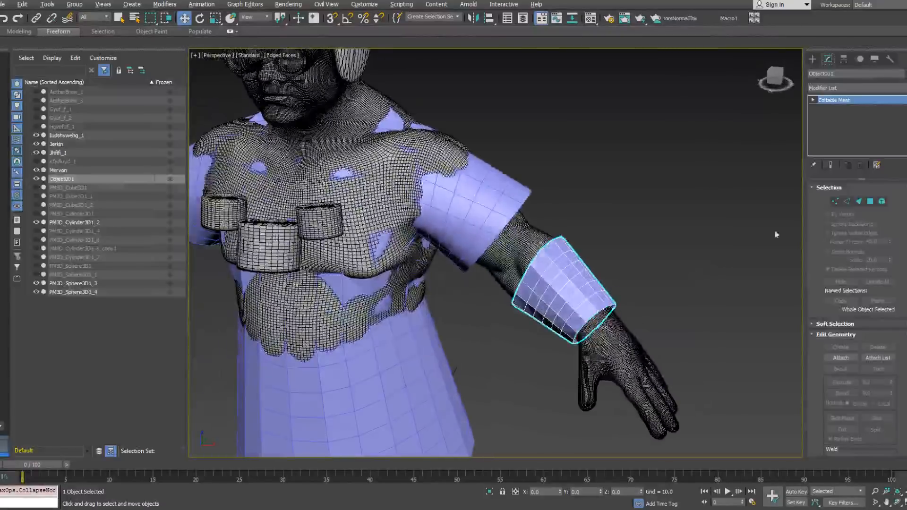
pyautogui.rightClick(846, 129)
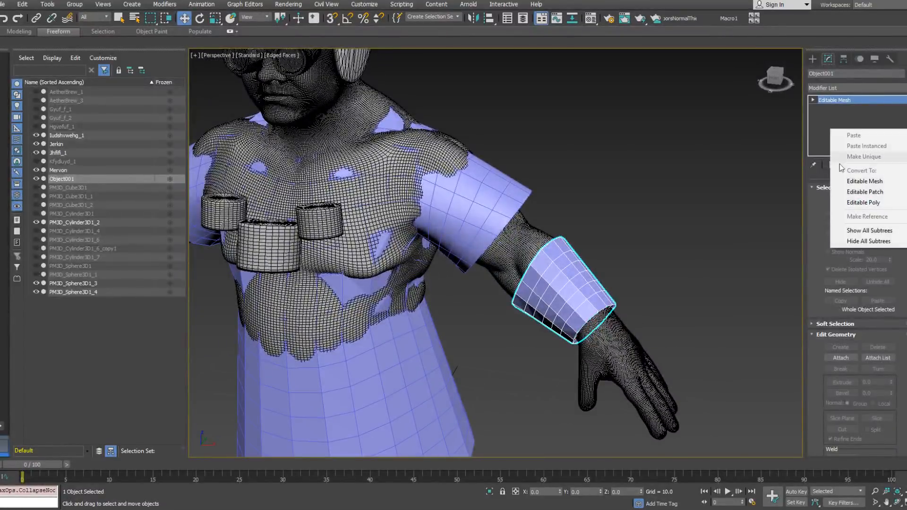
pyautogui.click(861, 203)
# Step: Select an edge in the band at each end of the cuff, expand both to full rings, and convert the selection to polygons
pyautogui.click(847, 199)
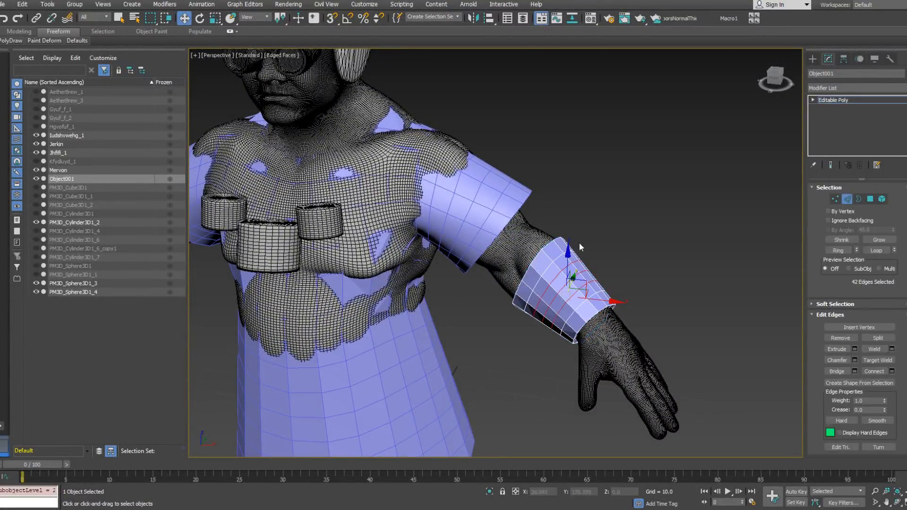
pyautogui.click(546, 260)
pyautogui.click(557, 255)
pyautogui.keyDown('ctrl'); pyautogui.click(602, 303); pyautogui.keyUp('ctrl')
pyautogui.keyDown('alt'); pyautogui.moveTo(648, 298); pyautogui.dragTo(645, 322, button='middle'); pyautogui.keyUp('alt')
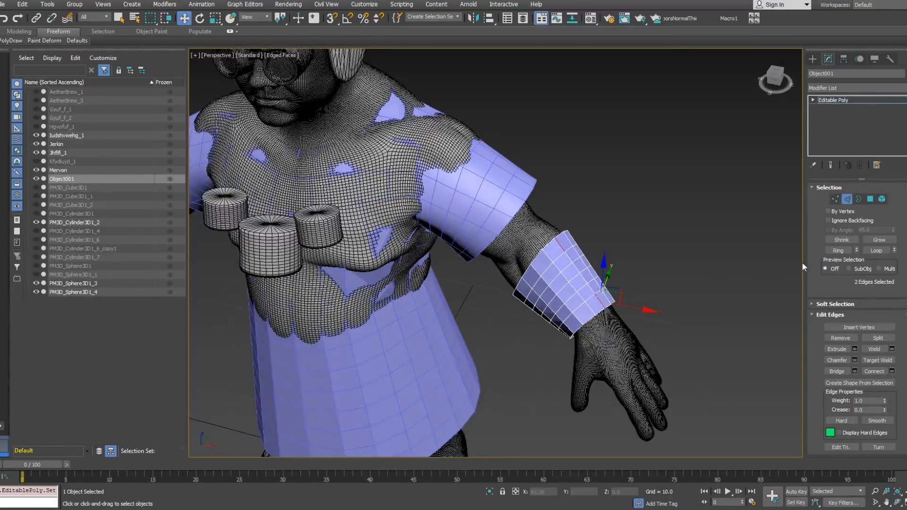
pyautogui.click(837, 250)
pyautogui.rightClick(651, 235)
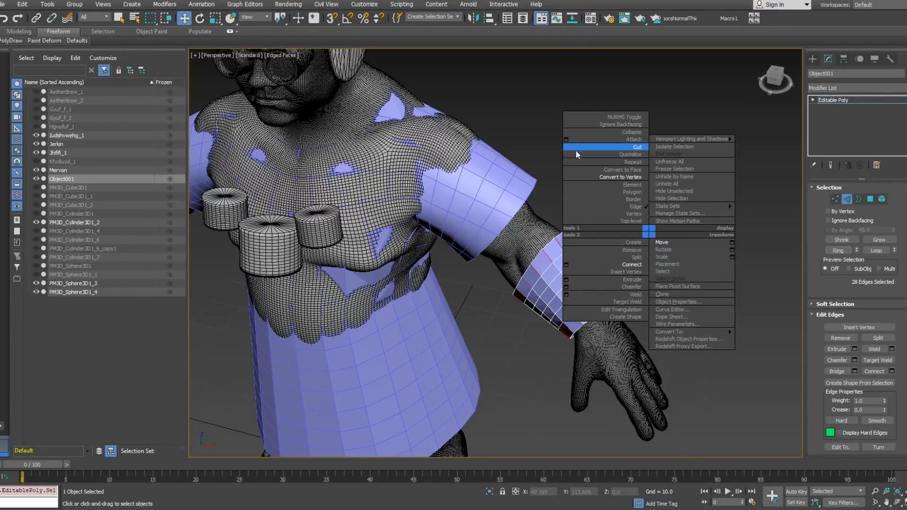
pyautogui.click(577, 169)
pyautogui.keyDown('alt'); pyautogui.moveTo(619, 218); pyautogui.dragTo(629, 250, button='middle'); pyautogui.keyUp('alt')
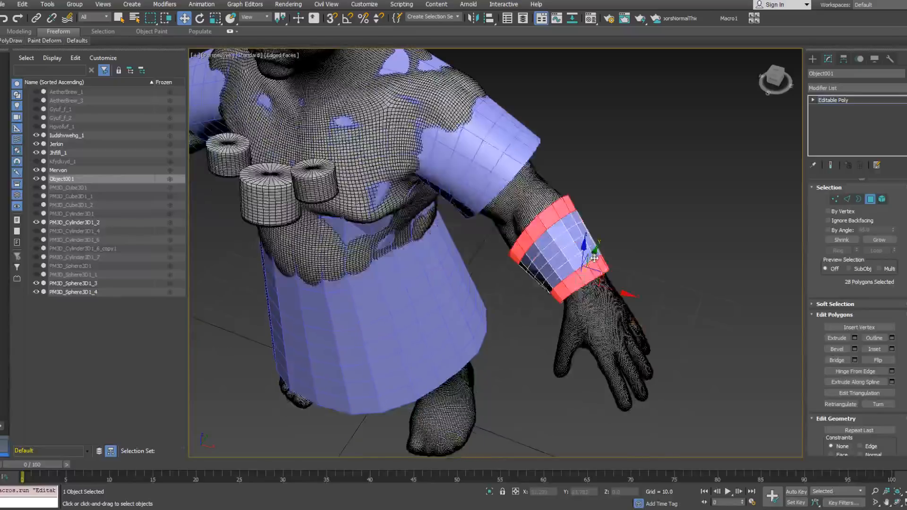
pyautogui.scroll(2, 596, 254)
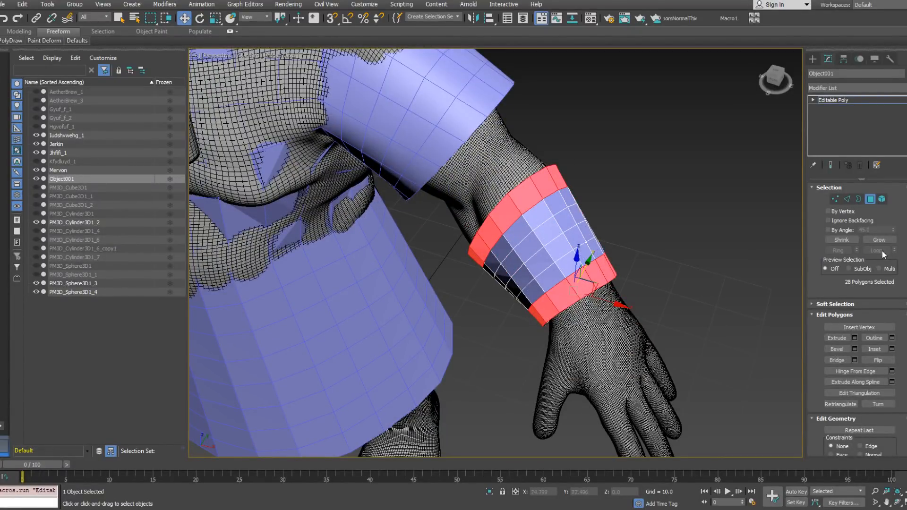
# Step: Start a Bevel on the cuff's two end bands, set to Local Normal with height 0.5 and outline 0
pyautogui.rightClick(638, 268)
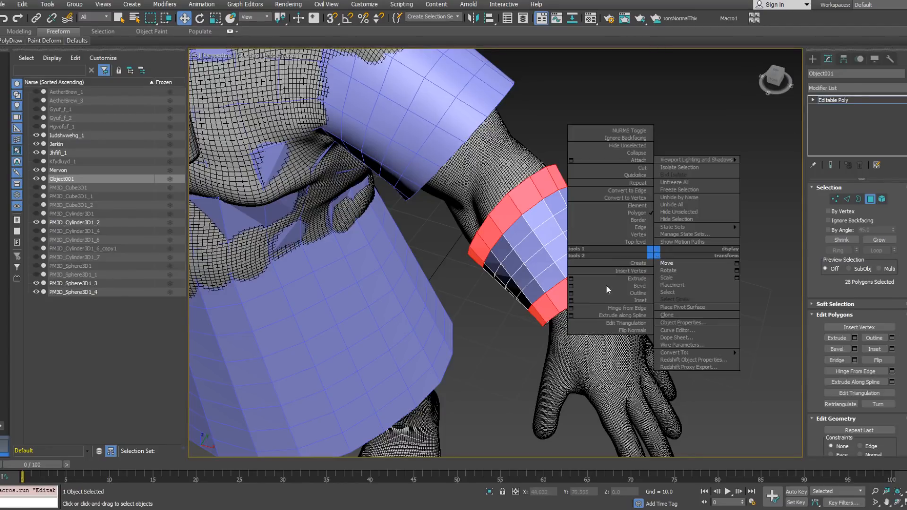
pyautogui.click(571, 286)
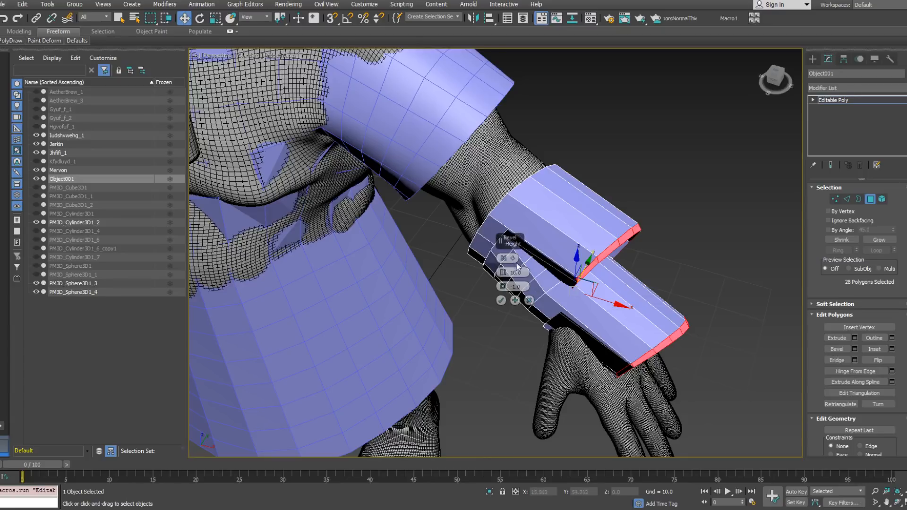
pyautogui.click(503, 257)
pyautogui.click(525, 275)
pyautogui.press('Tab')
pyautogui.write('0')
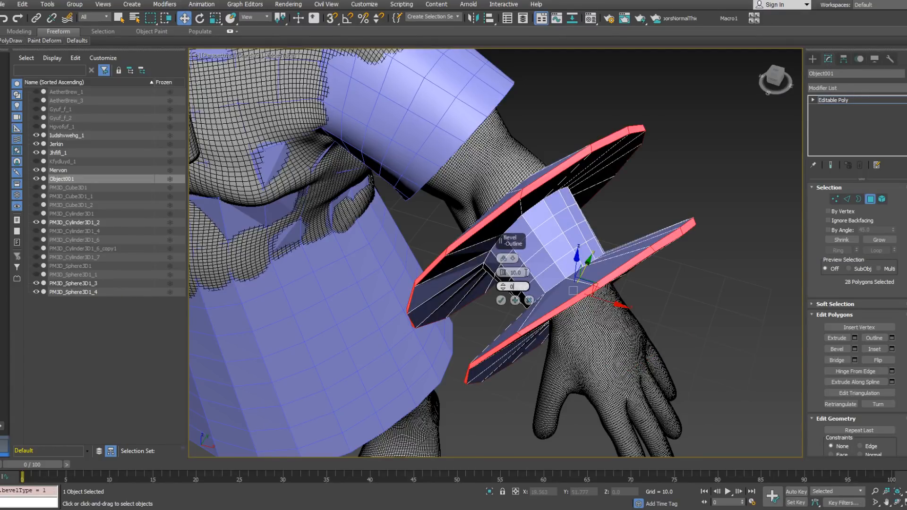
pyautogui.press('Tab')
pyautogui.write('0')
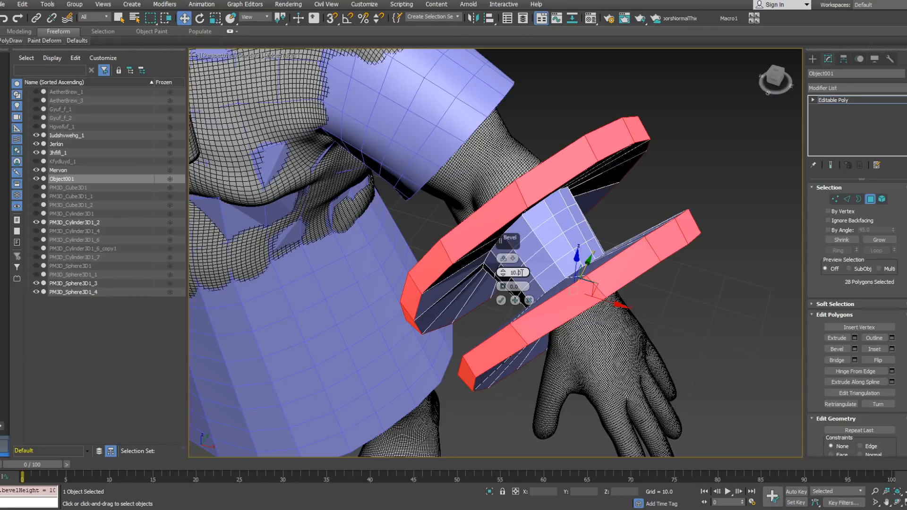
pyautogui.press('Return')
pyautogui.moveTo(503, 272); pyautogui.dragTo(502, 267)
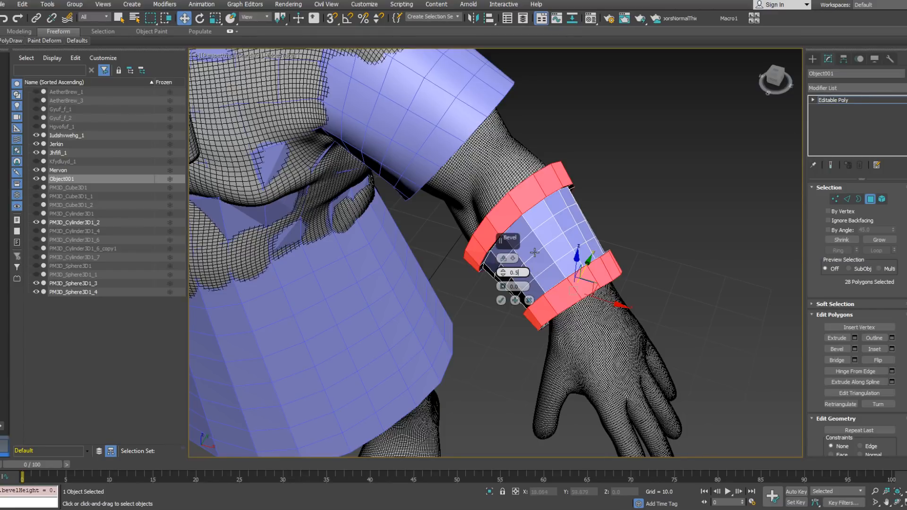
pyautogui.keyDown('alt'); pyautogui.moveTo(558, 253); pyautogui.dragTo(513, 274, button='middle'); pyautogui.keyUp('alt')
pyautogui.keyDown('alt'); pyautogui.click(528, 190); pyautogui.keyUp('alt')
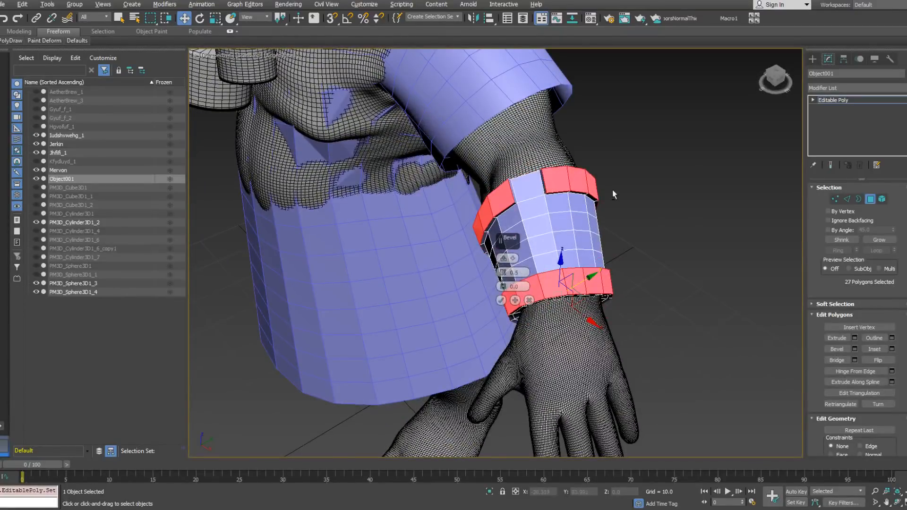
pyautogui.keyDown('alt'); pyautogui.moveTo(613, 192); pyautogui.dragTo(581, 189, button='middle'); pyautogui.keyUp('alt')
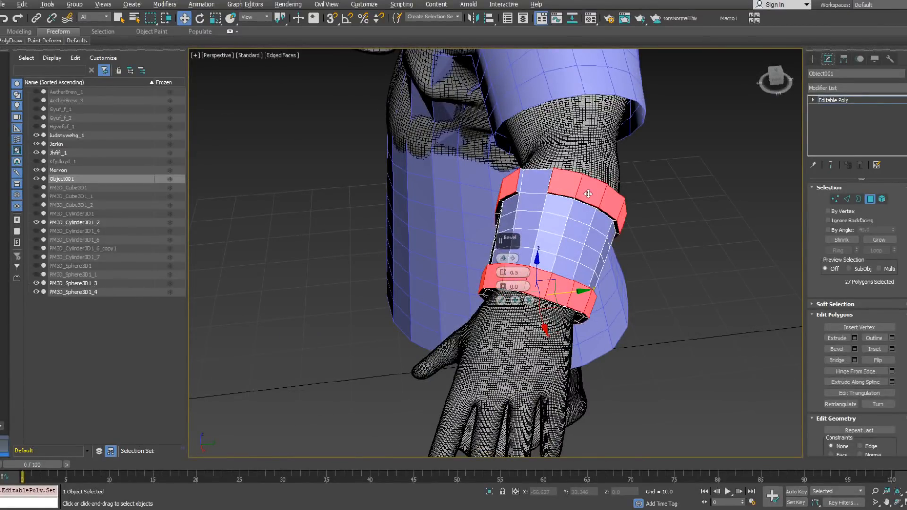
pyautogui.keyDown('alt'); pyautogui.click(588, 193); pyautogui.keyUp('alt')
pyautogui.hotkey('ctrl', 'z')
pyautogui.hotkey('ctrl', 'z')
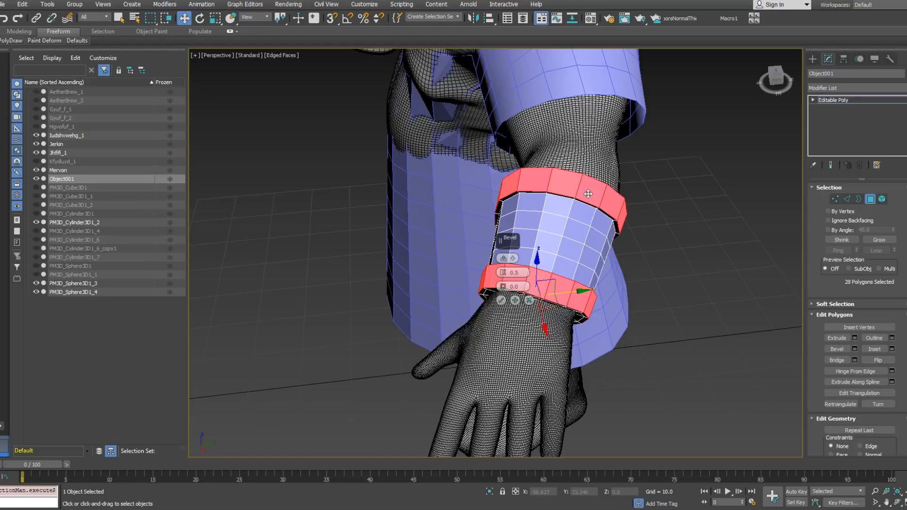
# Step: Set the end bands' bevel height to 0.25 and outline to -0.1, and apply it while keeping the Bevel settings open
pyautogui.moveTo(503, 272); pyautogui.dragTo(503, 277)
pyautogui.keyDown('alt'); pyautogui.moveTo(534, 277); pyautogui.dragTo(558, 246, button='middle'); pyautogui.keyUp('alt')
pyautogui.scroll(2, 558, 245)
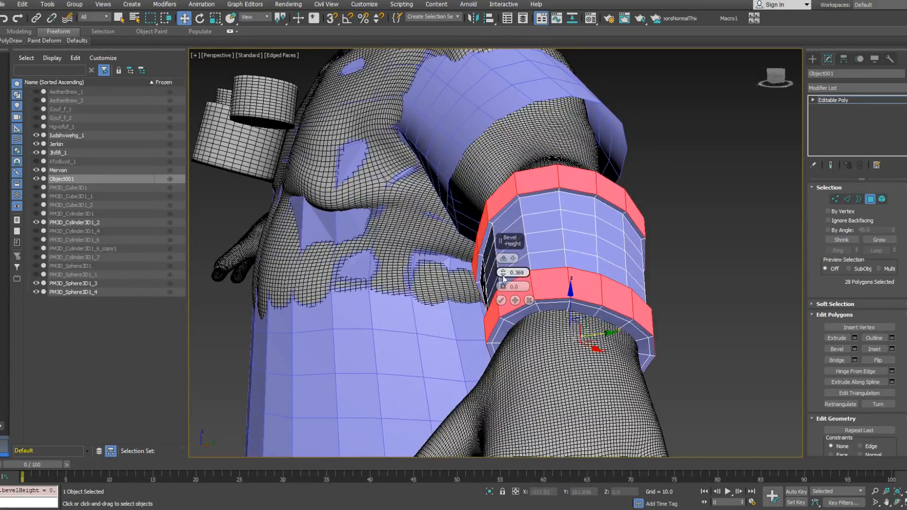
pyautogui.moveTo(502, 278); pyautogui.dragTo(503, 280)
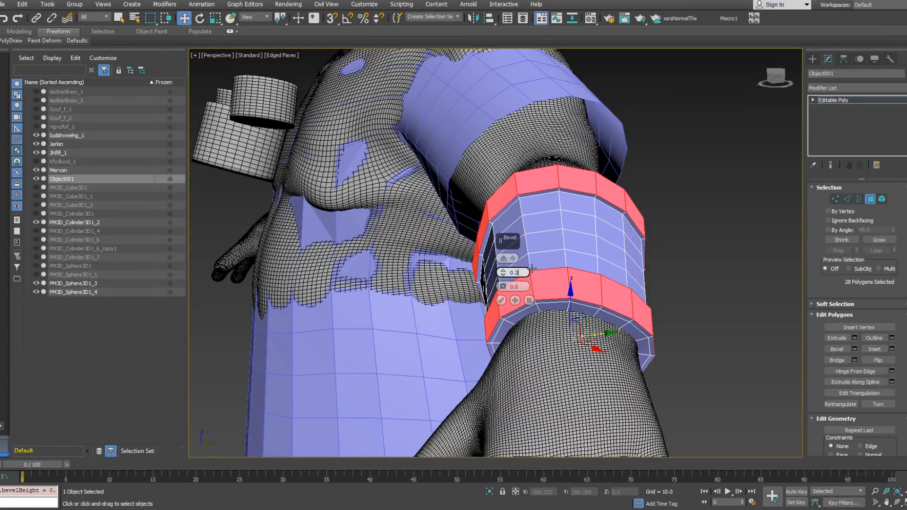
pyautogui.press('Return')
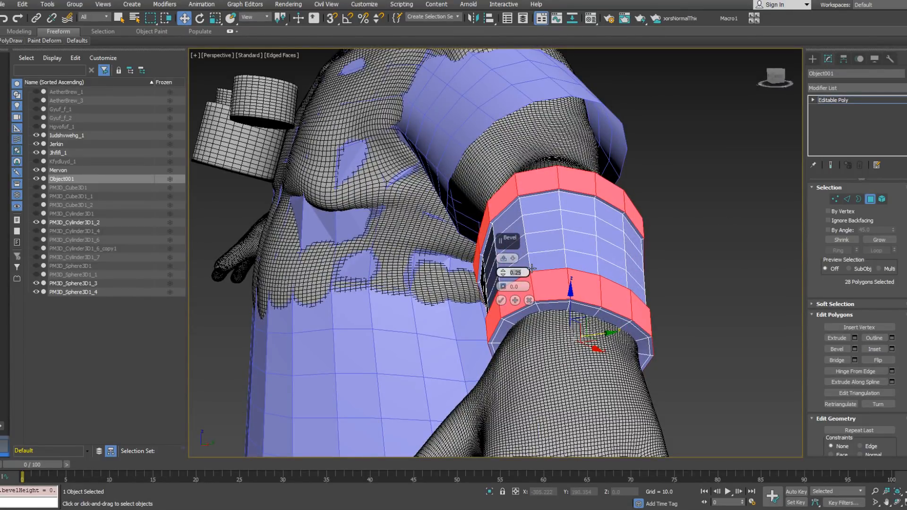
pyautogui.click(503, 289)
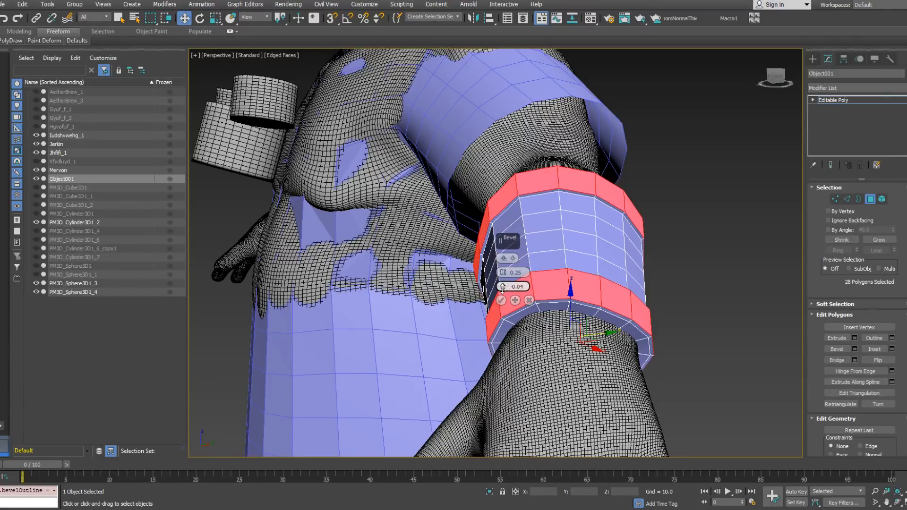
pyautogui.keyDown('alt'); pyautogui.moveTo(534, 270); pyautogui.dragTo(604, 297, button='middle'); pyautogui.keyUp('alt')
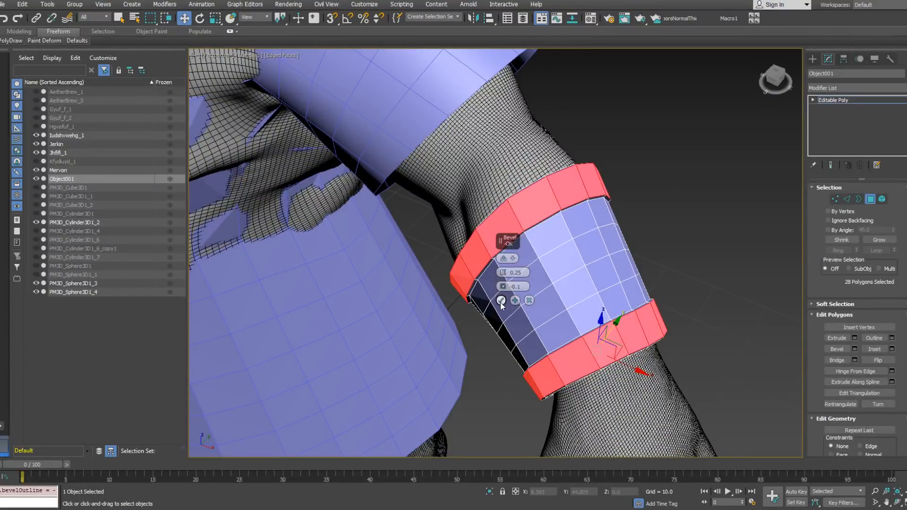
pyautogui.click(516, 301)
# Step: Select every second polygon in both raised end bands, working from the front of the cuff around its back
pyautogui.click(568, 187)
pyautogui.keyDown('alt'); pyautogui.moveTo(614, 198); pyautogui.dragTo(605, 225, button='middle'); pyautogui.keyUp('alt')
pyautogui.keyDown('ctrl'); pyautogui.click(564, 263); pyautogui.keyUp('ctrl')
pyautogui.keyDown('alt'); pyautogui.moveTo(564, 262); pyautogui.dragTo(576, 242, button='middle'); pyautogui.keyUp('alt')
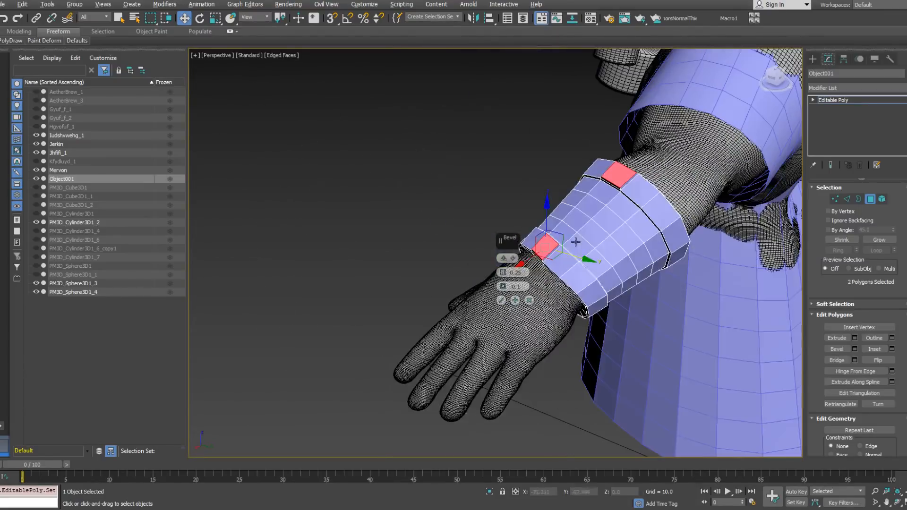
pyautogui.keyDown('ctrl'); pyautogui.click(587, 279); pyautogui.keyUp('ctrl')
pyautogui.keyDown('ctrl'); pyautogui.click(651, 206); pyautogui.keyUp('ctrl')
pyautogui.keyDown('alt'); pyautogui.moveTo(650, 207); pyautogui.dragTo(626, 197, button='middle'); pyautogui.keyUp('alt')
pyautogui.keyDown('ctrl'); pyautogui.click(691, 254); pyautogui.keyUp('ctrl')
pyautogui.keyDown('ctrl'); pyautogui.click(591, 304); pyautogui.keyUp('ctrl')
pyautogui.keyDown('alt'); pyautogui.moveTo(599, 319); pyautogui.dragTo(622, 319, button='middle'); pyautogui.keyUp('alt')
pyautogui.keyDown('ctrl'); pyautogui.click(627, 323); pyautogui.keyUp('ctrl')
pyautogui.keyDown('ctrl'); pyautogui.click(696, 249); pyautogui.keyUp('ctrl')
# Step: Add the remaining alternate band polygons to the selection and bevel them all with height 0.25 and outline -0.1
pyautogui.keyDown('alt'); pyautogui.moveTo(722, 263); pyautogui.dragTo(615, 233, button='middle'); pyautogui.keyUp('alt')
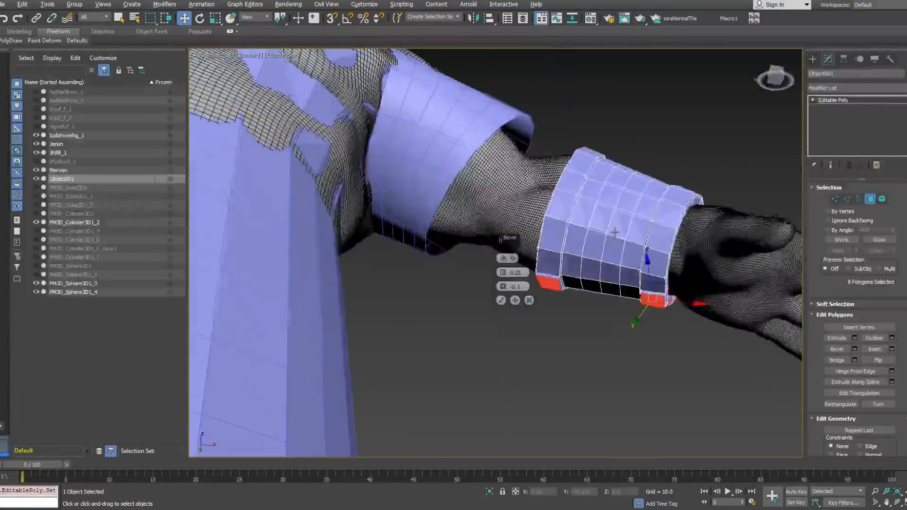
pyautogui.keyDown('ctrl'); pyautogui.click(548, 242); pyautogui.keyUp('ctrl')
pyautogui.keyDown('ctrl'); pyautogui.click(659, 260); pyautogui.keyUp('ctrl')
pyautogui.keyDown('ctrl'); pyautogui.click(666, 215); pyautogui.keyUp('ctrl')
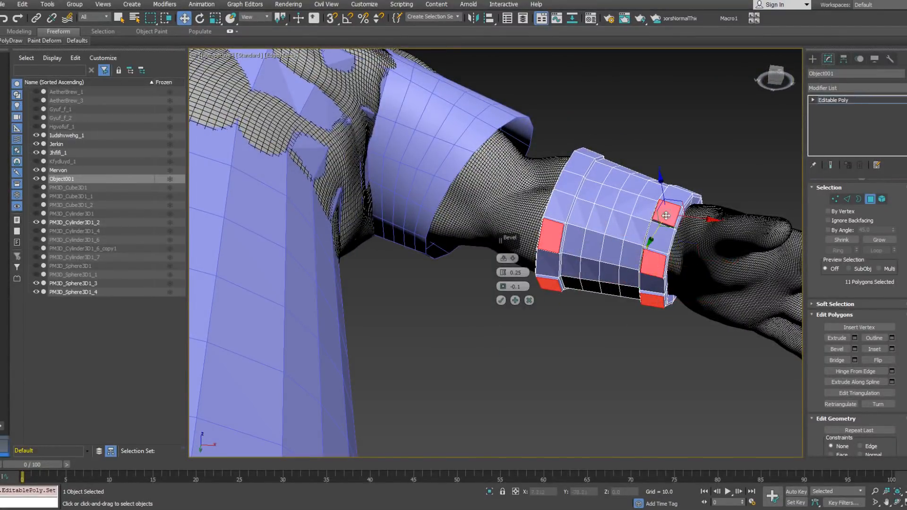
pyautogui.keyDown('ctrl'); pyautogui.click(569, 181); pyautogui.keyUp('ctrl')
pyautogui.moveTo(570, 181)
pyautogui.keyDown('alt'); pyautogui.mouseDown(button='middle')
pyautogui.moveTo(576, 230)
pyautogui.moveTo(563, 193)
pyautogui.mouseUp(button='middle'); pyautogui.keyUp('alt')
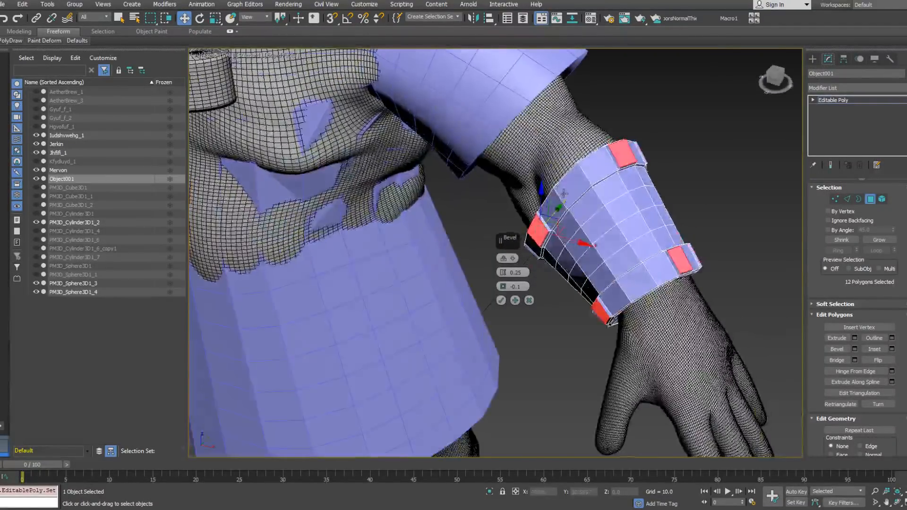
pyautogui.keyDown('alt'); pyautogui.moveTo(658, 273); pyautogui.dragTo(538, 283, button='middle'); pyautogui.keyUp('alt')
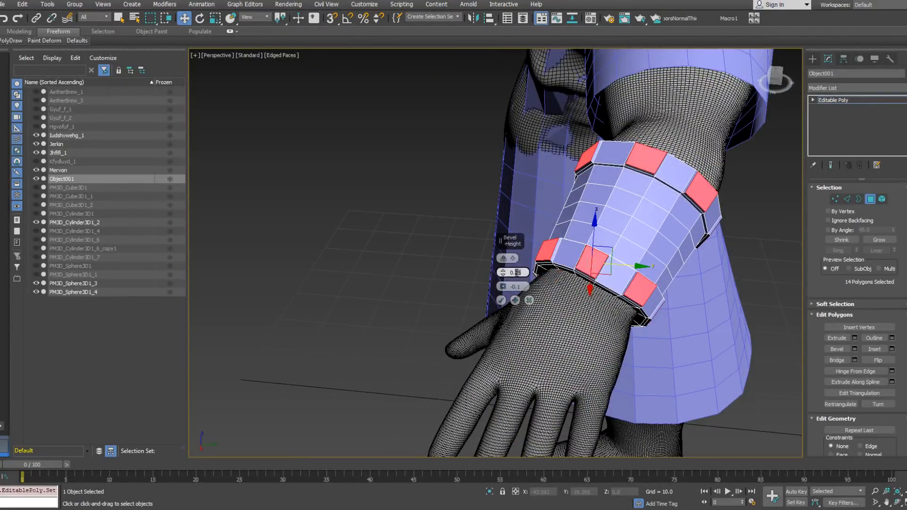
pyautogui.click(502, 301)
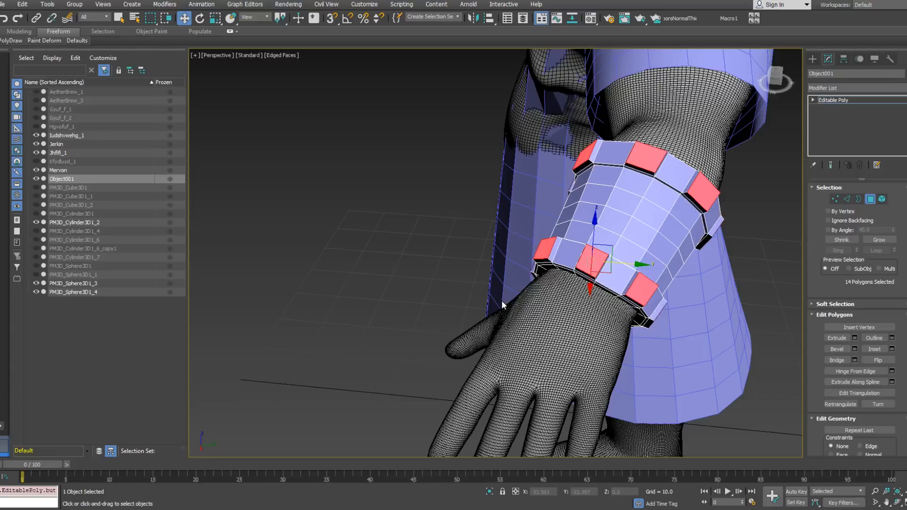
# Step: Examine the raised blocks around both ends of the cuff from several sides
pyautogui.keyDown('alt'); pyautogui.moveTo(597, 267); pyautogui.dragTo(723, 193, button='middle'); pyautogui.keyUp('alt')
pyautogui.scroll(-4, 607, 199)
pyautogui.moveTo(629, 193); pyautogui.dragTo(674, 243, button='middle')
pyautogui.scroll(4, 633, 215)
pyautogui.scroll(-2, 613, 227)
pyautogui.scroll(4, 615, 241)
pyautogui.keyDown('alt'); pyautogui.moveTo(656, 190); pyautogui.dragTo(659, 213, button='middle'); pyautogui.keyUp('alt')
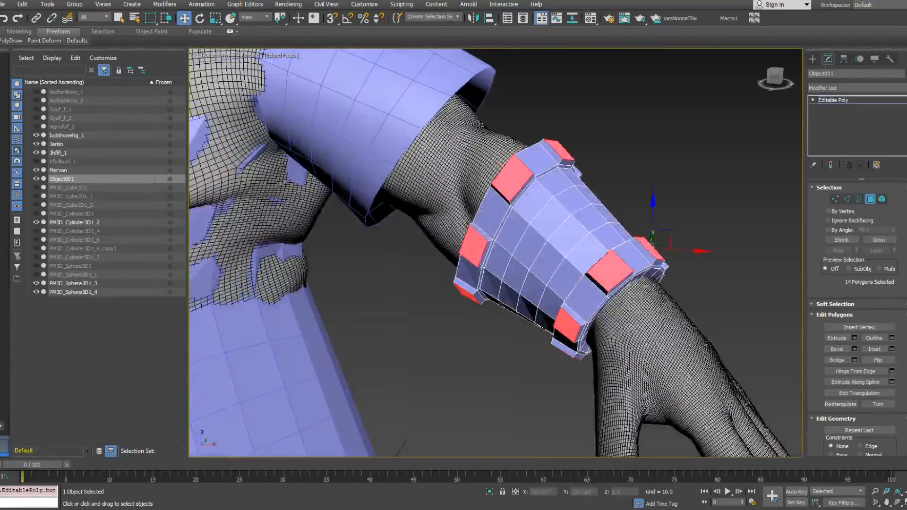
# Step: Select the entire cuff as an element, clear all its smoothing groups, and leave element editing
pyautogui.click(881, 199)
pyautogui.click(597, 255)
pyautogui.scroll(-3, 598, 255)
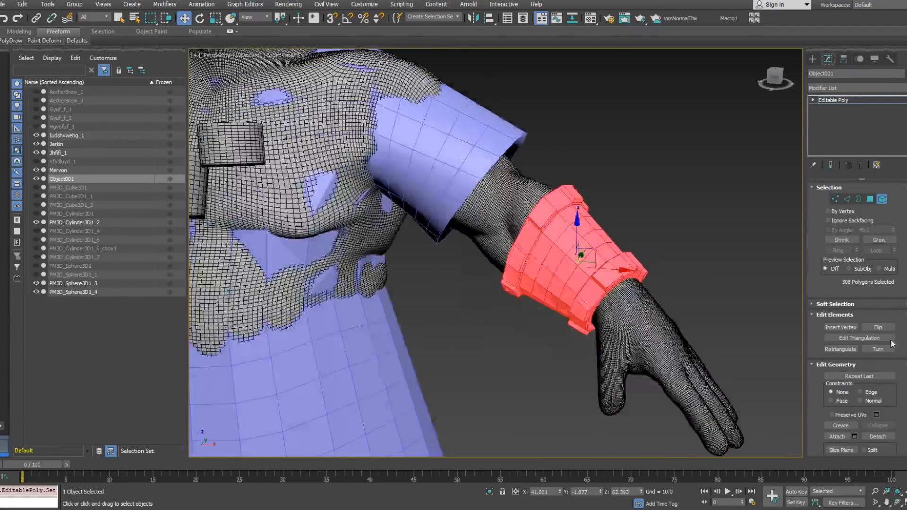
pyautogui.scroll(-5, 893, 180)
pyautogui.scroll(-6, 893, 189)
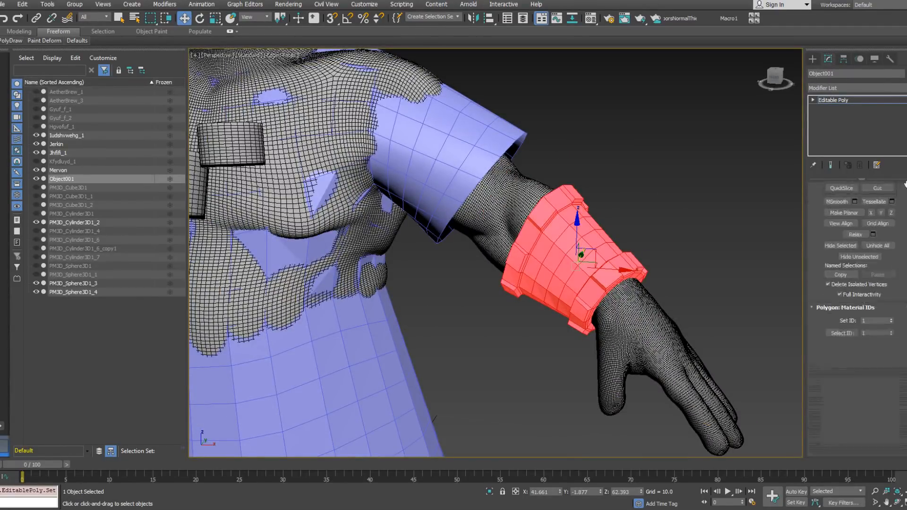
pyautogui.click(871, 363)
pyautogui.keyDown('alt'); pyautogui.moveTo(692, 213); pyautogui.dragTo(688, 243, button='middle'); pyautogui.keyUp('alt')
pyautogui.scroll(-4, 645, 266)
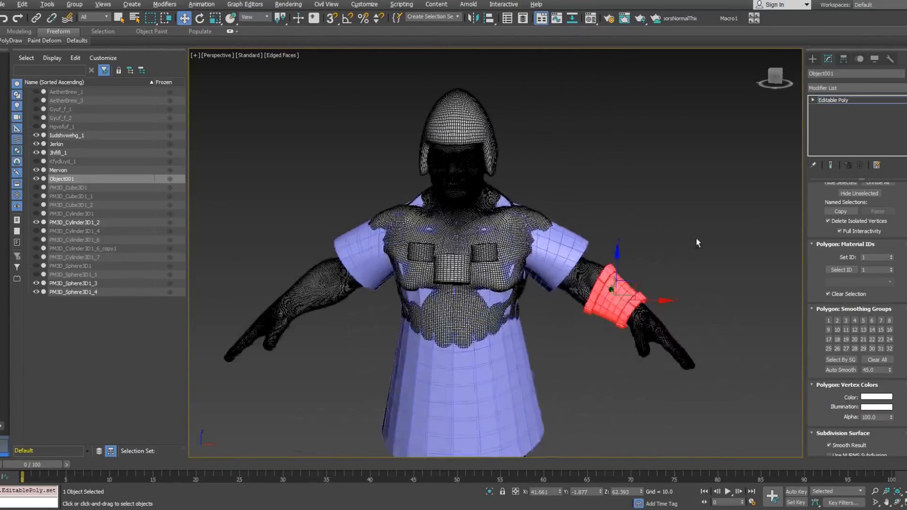
pyautogui.scroll(3, 661, 227)
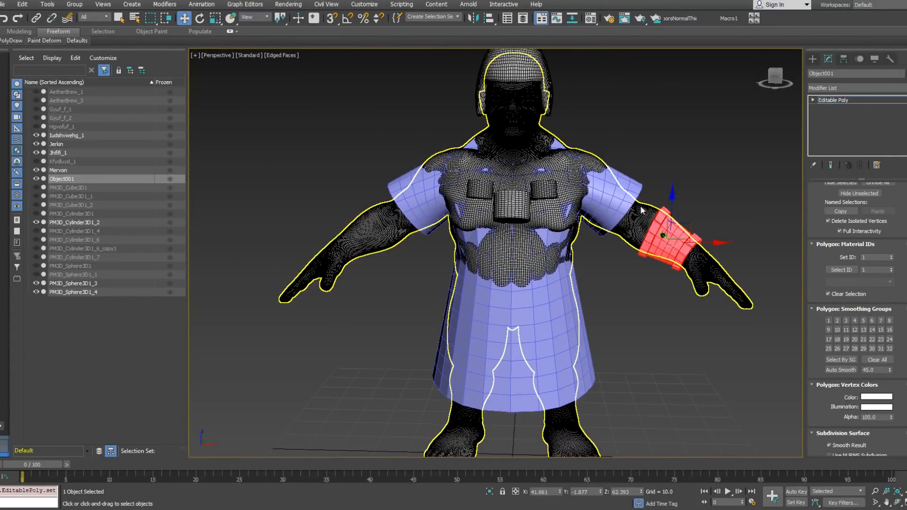
pyautogui.click(837, 101)
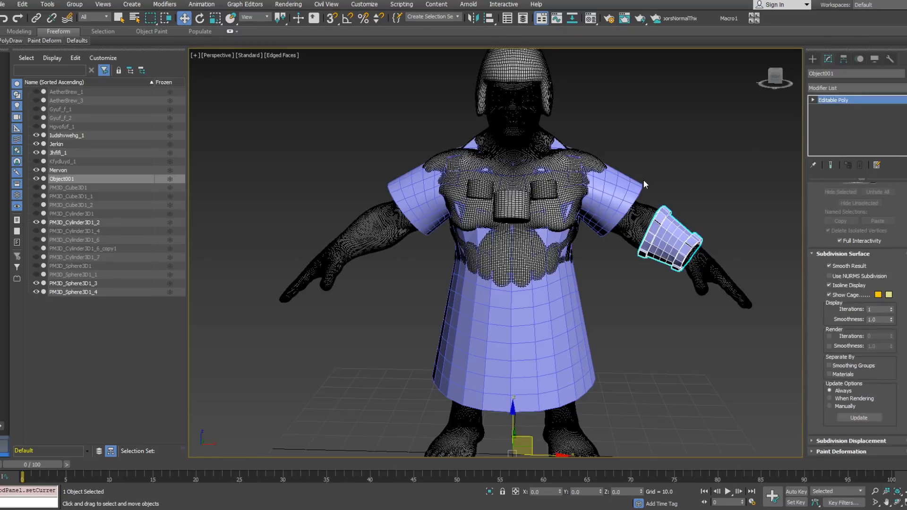
# Step: Select the jerkin and add a Shell modifier to it
pyautogui.click(633, 189)
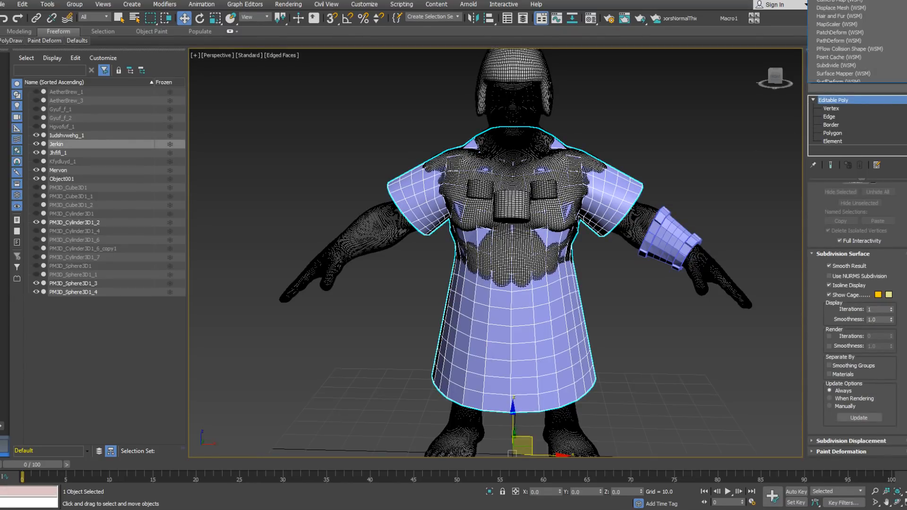
pyautogui.click(850, 88)
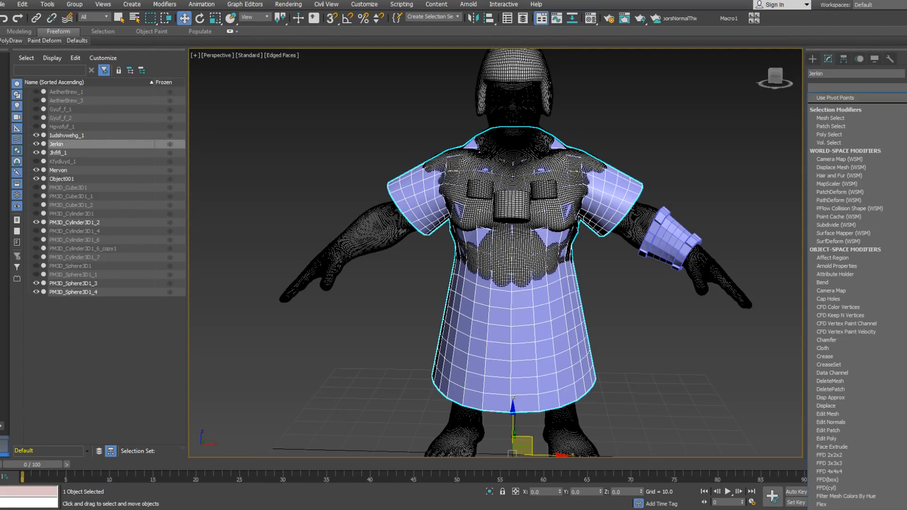
pyautogui.scroll(-20, 850, 302)
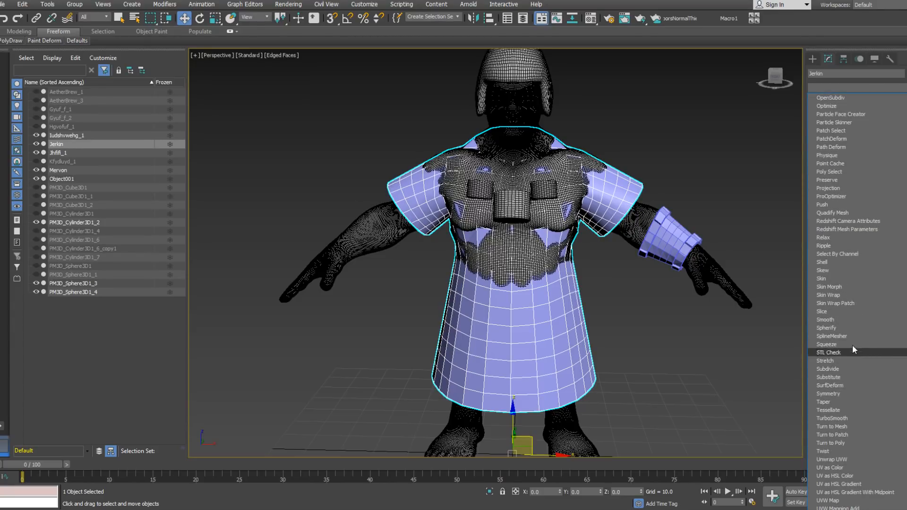
pyautogui.click(841, 260)
pyautogui.keyDown('alt'); pyautogui.moveTo(725, 270); pyautogui.dragTo(692, 210, button='middle'); pyautogui.keyUp('alt')
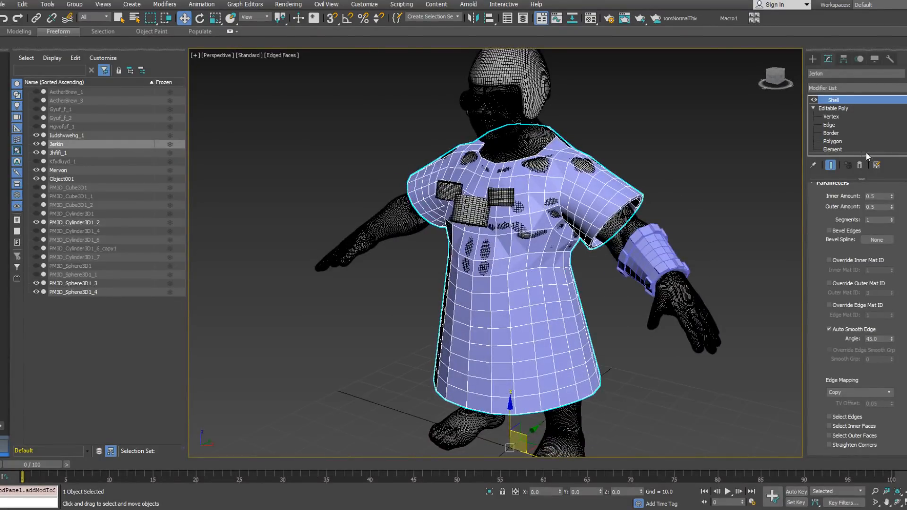
# Step: Collapse the jerkin's entire modifier stack, including Shell, and convert the result back to an Editable Poly
pyautogui.rightClick(847, 154)
pyautogui.click(850, 259)
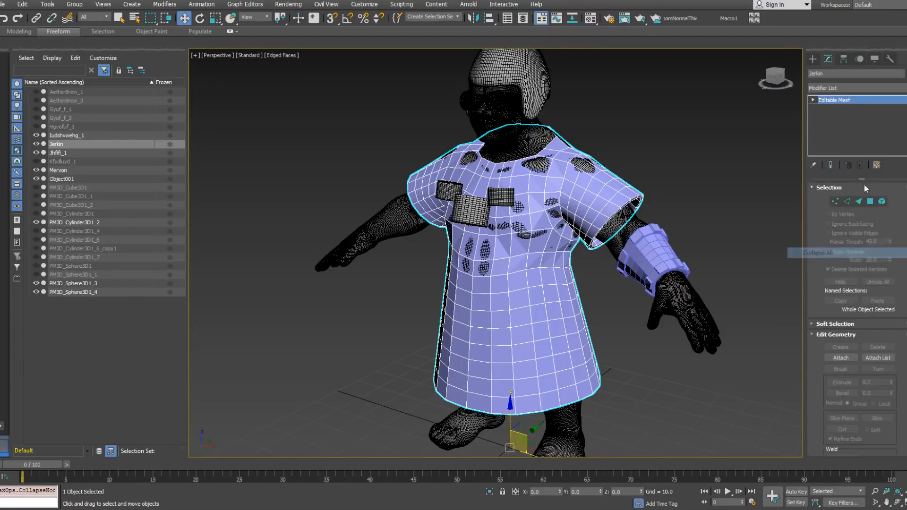
pyautogui.rightClick(845, 141)
pyautogui.click(864, 213)
pyautogui.keyDown('alt'); pyautogui.moveTo(617, 185); pyautogui.dragTo(524, 201, button='middle'); pyautogui.keyUp('alt')
pyautogui.scroll(8, 520, 203)
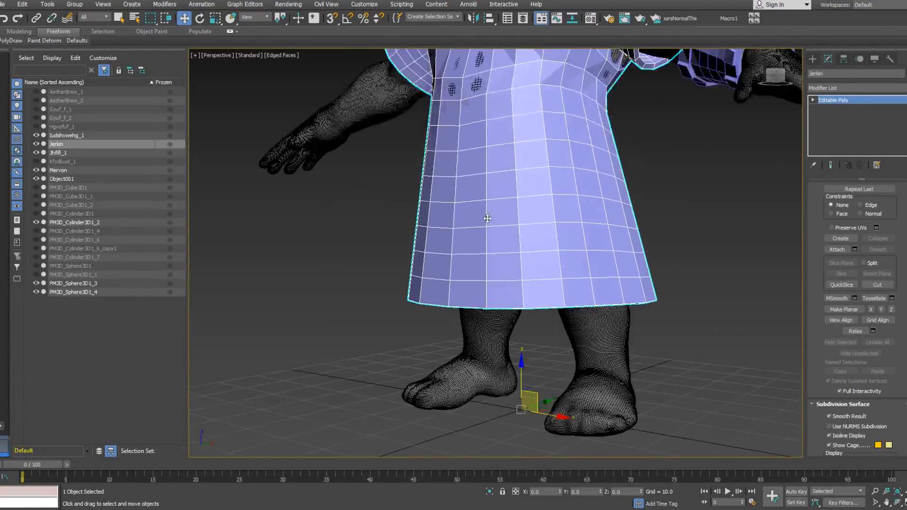
pyautogui.keyDown('alt'); pyautogui.moveTo(519, 246); pyautogui.dragTo(526, 247, button='middle'); pyautogui.keyUp('alt')
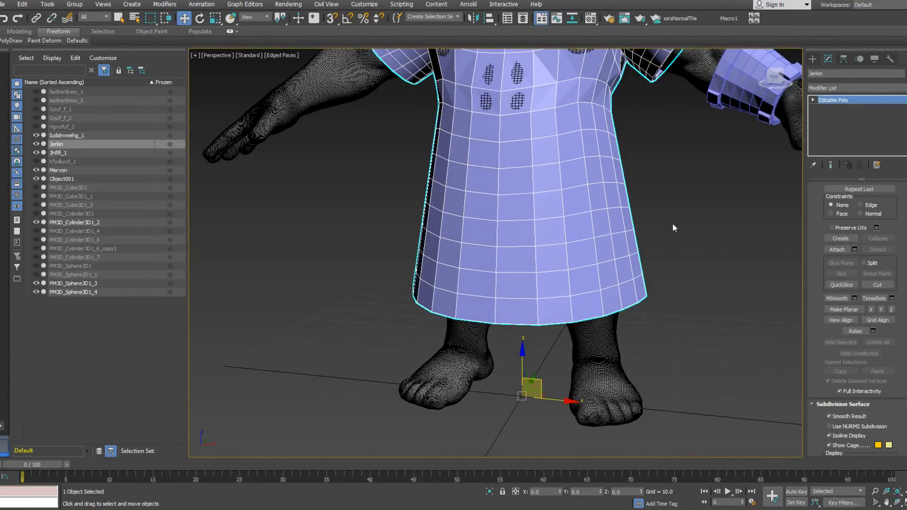
pyautogui.keyDown('alt'); pyautogui.moveTo(672, 224); pyautogui.dragTo(590, 255, button='middle'); pyautogui.keyUp('alt')
pyautogui.scroll(4, 562, 254)
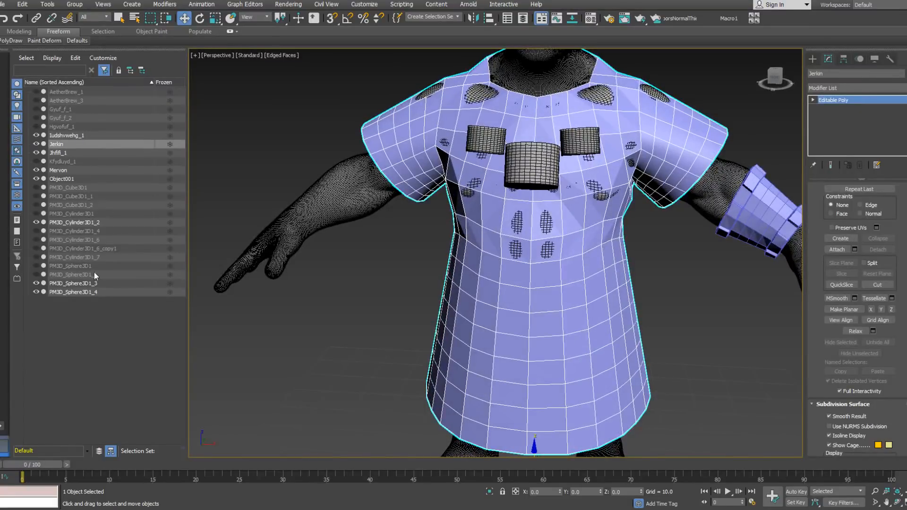
# Step: Toggle the visibility of the hidden equipment objects one at a time to identify each part on the model, leaving them hidden
pyautogui.click(37, 274)
pyautogui.click(38, 273)
pyautogui.click(37, 265)
pyautogui.click(37, 265)
pyautogui.click(37, 257)
pyautogui.click(37, 257)
pyautogui.click(37, 249)
pyautogui.click(37, 249)
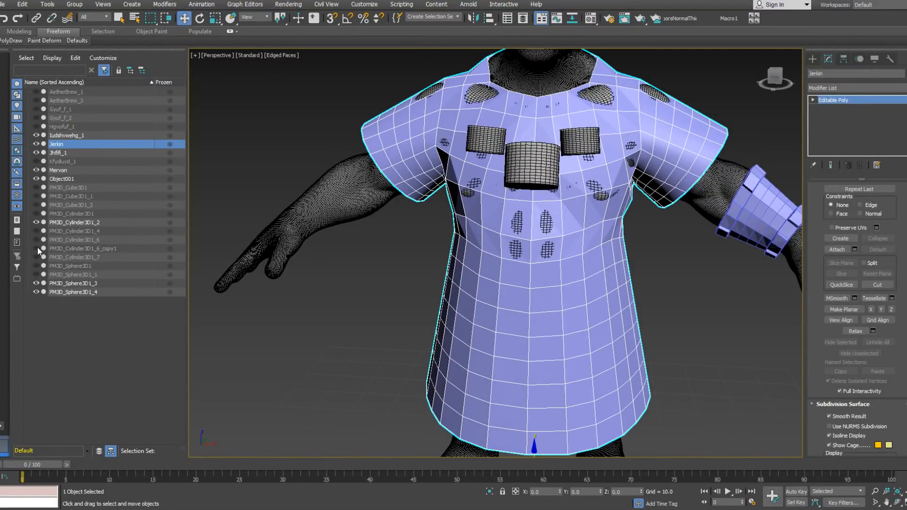
pyautogui.click(36, 161)
pyautogui.click(36, 161)
pyautogui.click(38, 126)
pyautogui.click(38, 127)
pyautogui.click(36, 161)
pyautogui.click(35, 161)
pyautogui.click(37, 187)
pyautogui.click(37, 187)
pyautogui.click(37, 196)
pyautogui.click(37, 196)
pyautogui.click(36, 205)
pyautogui.click(36, 205)
pyautogui.click(36, 214)
pyautogui.click(36, 213)
pyautogui.click(36, 231)
pyautogui.click(35, 231)
pyautogui.click(36, 239)
pyautogui.click(35, 239)
pyautogui.click(36, 246)
pyautogui.click(35, 247)
pyautogui.click(36, 256)
pyautogui.click(36, 257)
pyautogui.click(35, 266)
pyautogui.click(35, 266)
pyautogui.click(36, 275)
pyautogui.click(36, 274)
pyautogui.keyDown('alt'); pyautogui.moveTo(553, 222); pyautogui.dragTo(482, 212, button='middle'); pyautogui.keyUp('alt')
pyautogui.scroll(-4, 486, 227)
pyautogui.moveTo(510, 278); pyautogui.dragTo(512, 239, button='middle')
pyautogui.scroll(3, 450, 237)
pyautogui.click(512, 237)
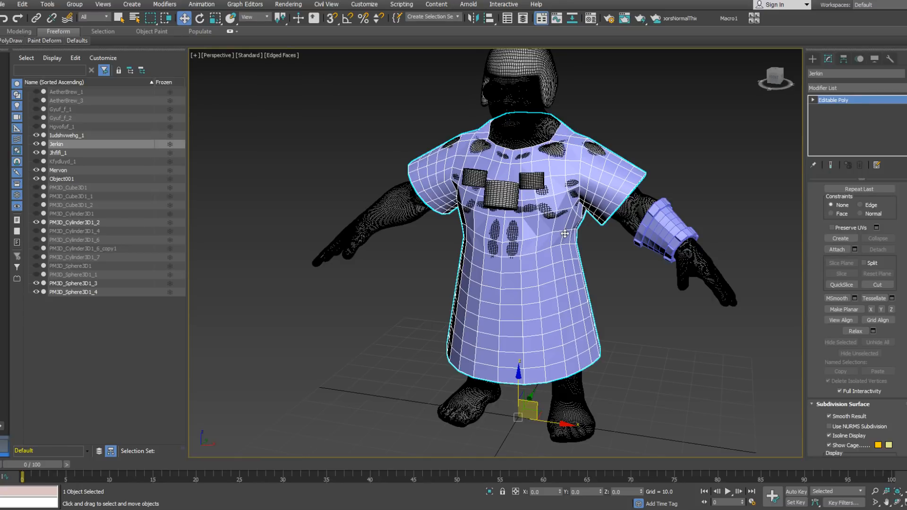
# Step: Save the scene as Mervon in the Mervon folder inside the Game scenes folder, using the 3ds Max format
pyautogui.click(4, 5)
pyautogui.click(31, 92)
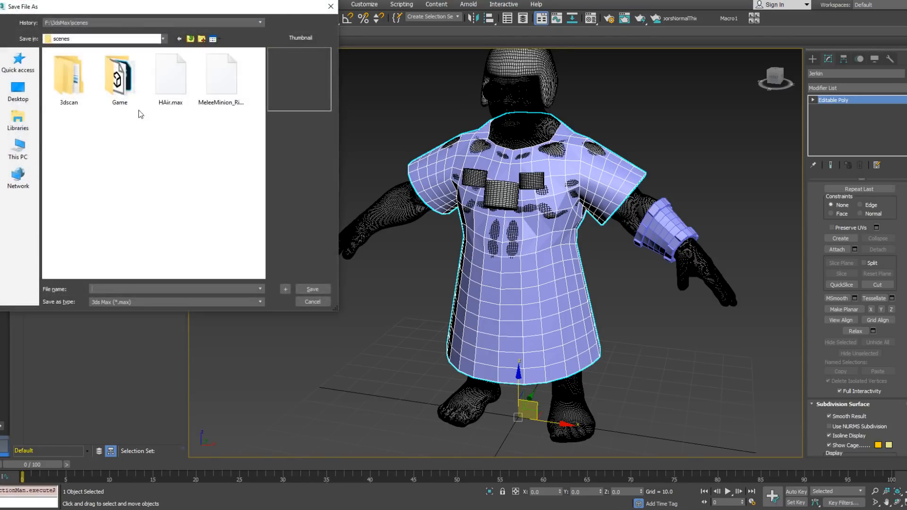
pyautogui.click(141, 22)
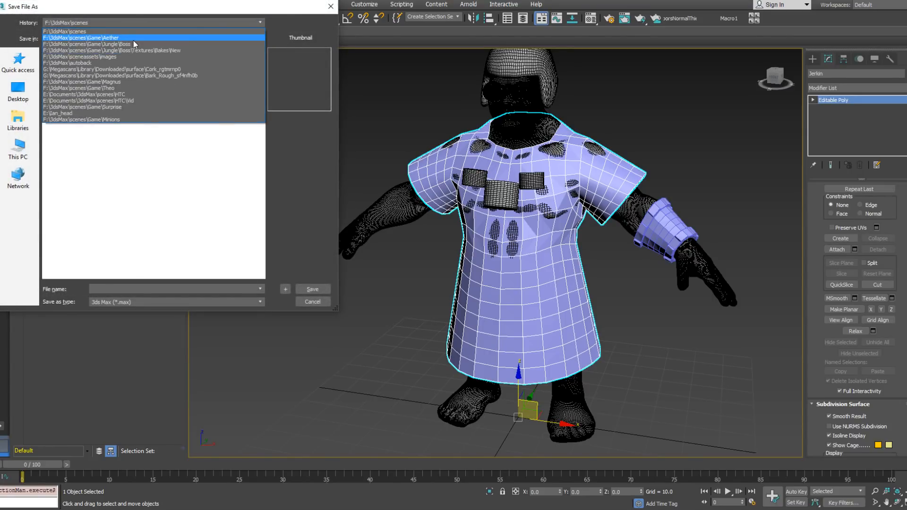
pyautogui.click(168, 38)
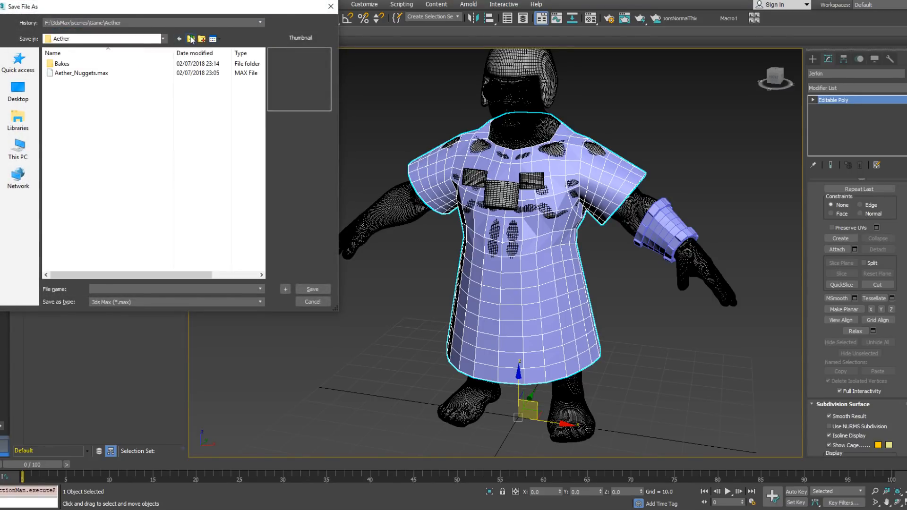
pyautogui.click(191, 40)
pyautogui.doubleClick(124, 150)
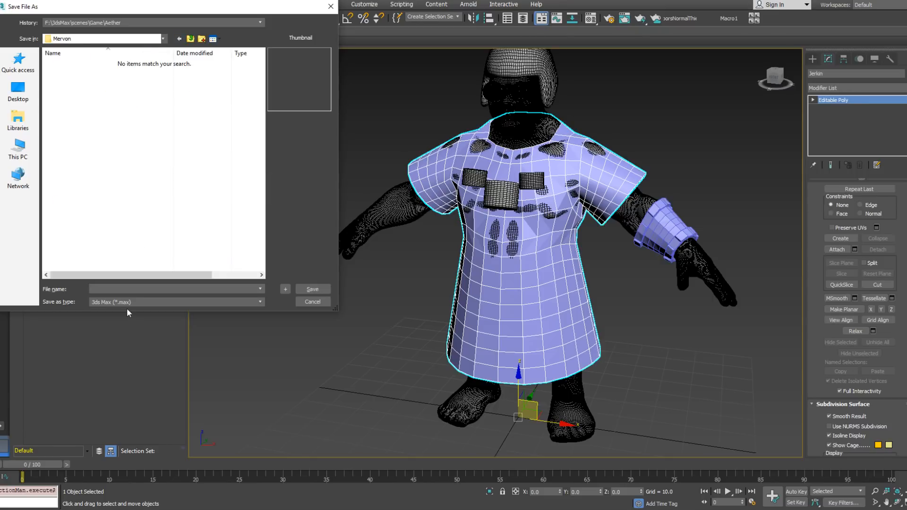
pyautogui.click(131, 290)
pyautogui.write('Mervon')
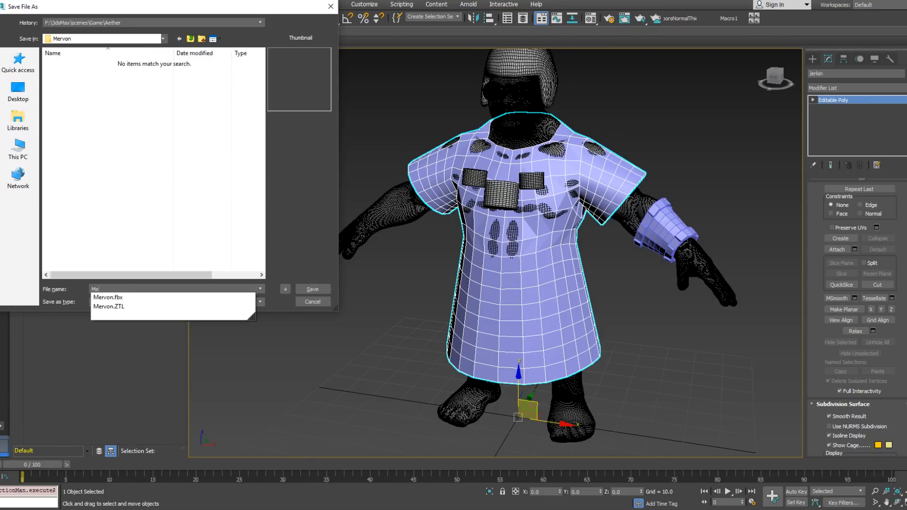
pyautogui.press('Return')
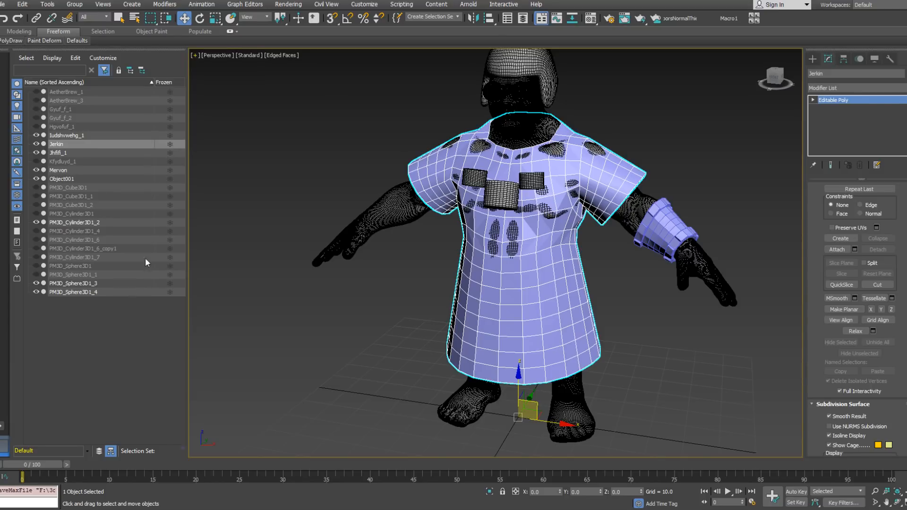
# Step: Select the forearm cuff and mirror it across the X axis as a copy onto the opposite arm
pyautogui.keyDown('alt'); pyautogui.moveTo(521, 192); pyautogui.dragTo(583, 225, button='middle'); pyautogui.keyUp('alt')
pyautogui.scroll(4, 550, 227)
pyautogui.click(549, 227)
pyautogui.keyDown('alt'); pyautogui.moveTo(601, 190); pyautogui.dragTo(604, 231, button='middle'); pyautogui.keyUp('alt')
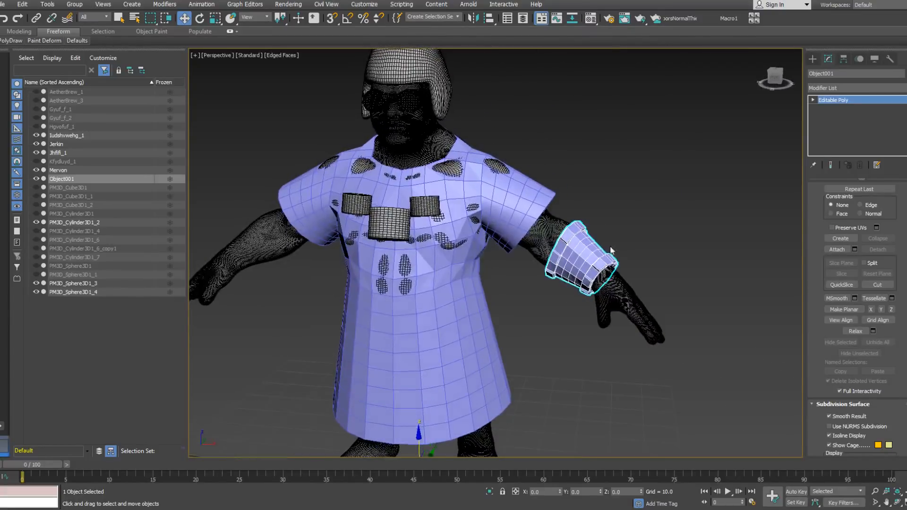
pyautogui.click(473, 18)
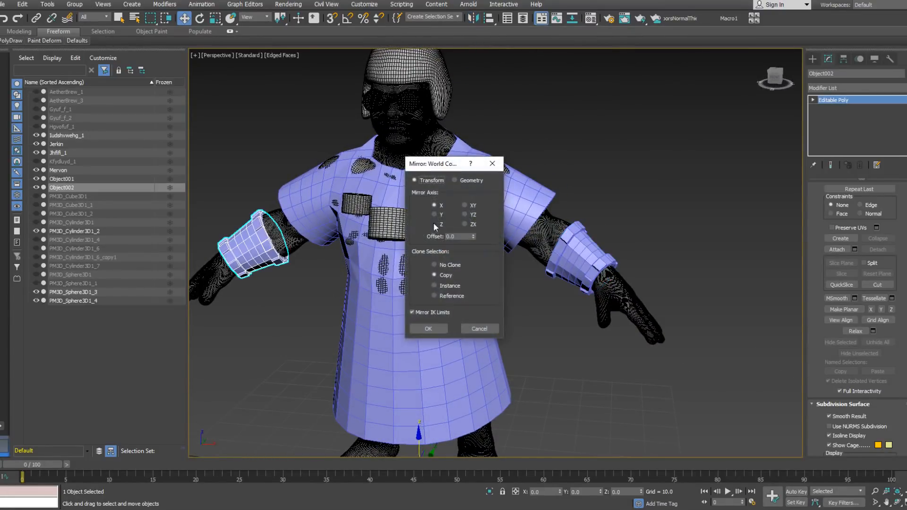
pyautogui.click(443, 328)
# Step: Attach the mirrored cuff to the original cuff to make them one object, and return to the Move tool
pyautogui.click(585, 262)
pyautogui.rightClick(586, 262)
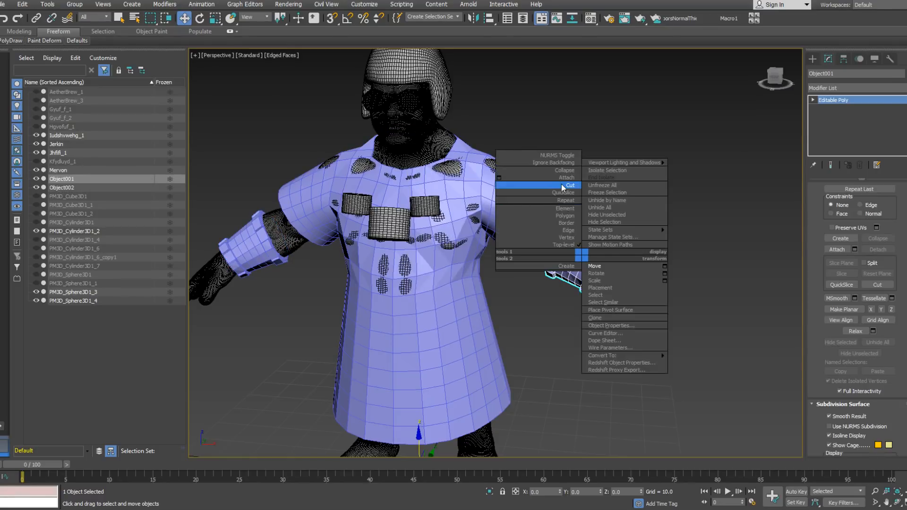
pyautogui.click(562, 175)
pyautogui.click(255, 260)
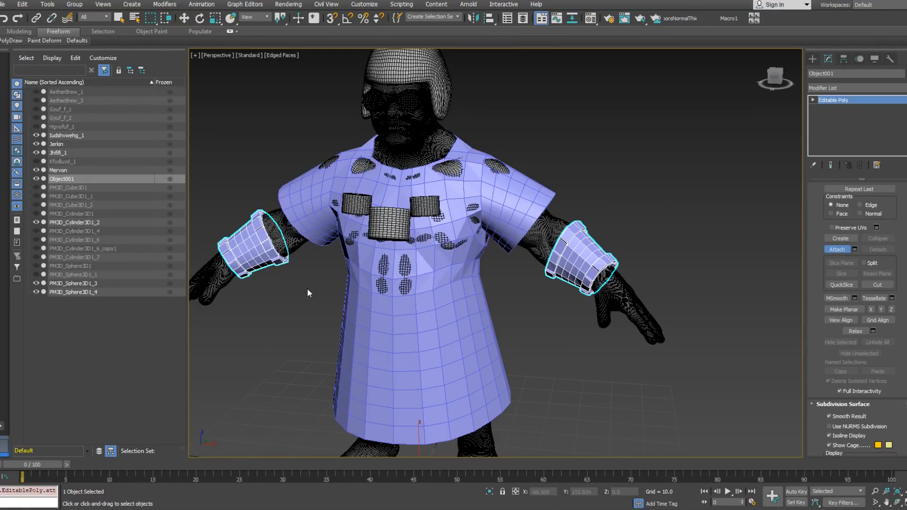
pyautogui.press('w')
pyautogui.keyDown('alt'); pyautogui.moveTo(314, 268); pyautogui.dragTo(377, 232, button='middle'); pyautogui.keyUp('alt')
pyautogui.moveTo(446, 252)
pyautogui.keyDown('alt'); pyautogui.mouseDown(button='middle')
pyautogui.moveTo(400, 255)
pyautogui.moveTo(441, 262)
pyautogui.mouseUp(button='middle'); pyautogui.keyUp('alt')
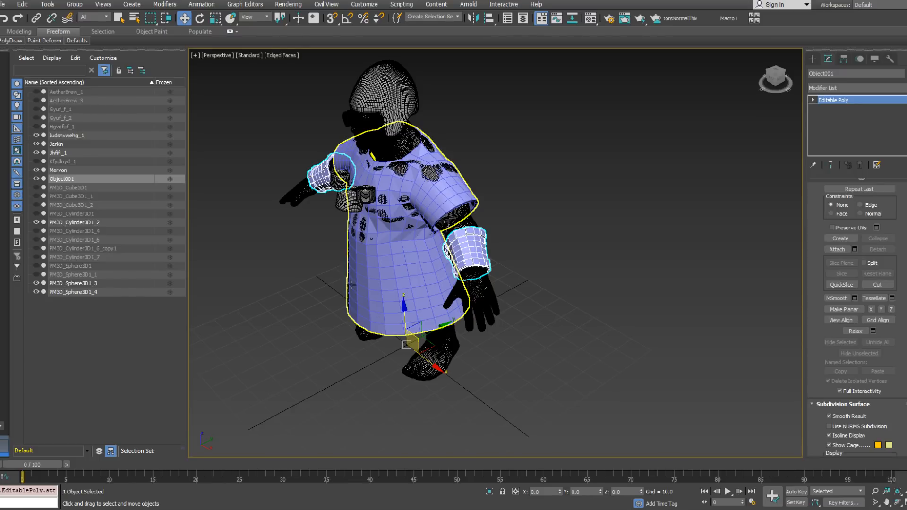
# Step: Unhide all objects in the scene so the full dwarf with its equipment is shown
pyautogui.rightClick(291, 262)
pyautogui.click(321, 220)
pyautogui.keyDown('alt'); pyautogui.moveTo(314, 213); pyautogui.dragTo(416, 281, button='middle'); pyautogui.keyUp('alt')
pyautogui.scroll(5, 421, 242)
pyautogui.scroll(-5, 467, 235)
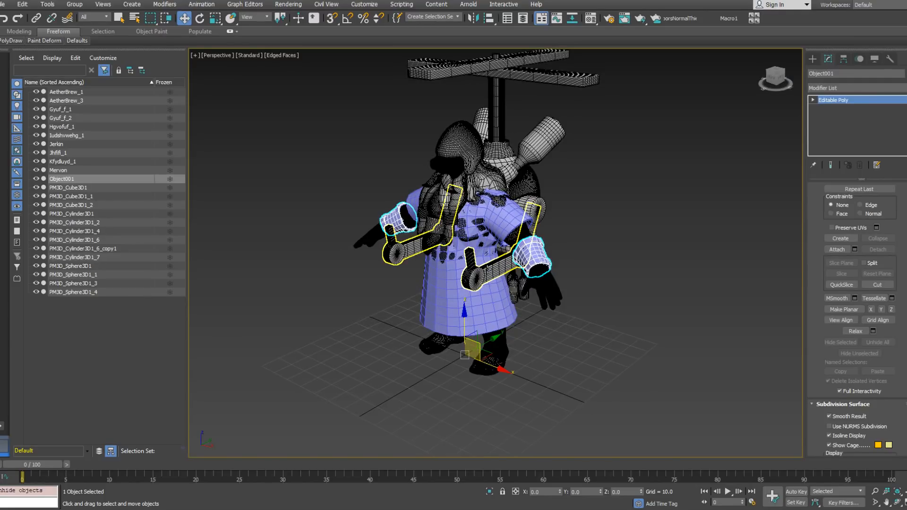
pyautogui.scroll(5, 491, 236)
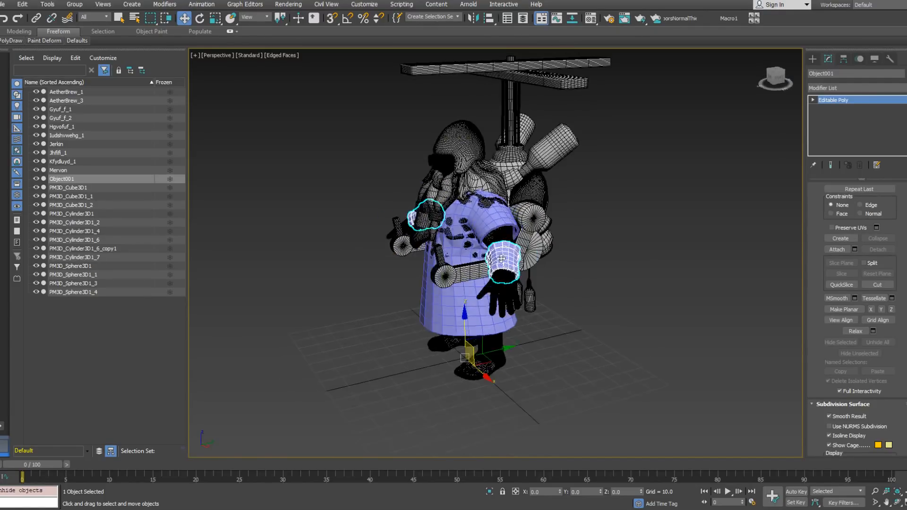
# Step: Examine from several sides how the jerkin and cuffs fit with the dwarf's body, beard and backpack equipment
pyautogui.click(510, 229)
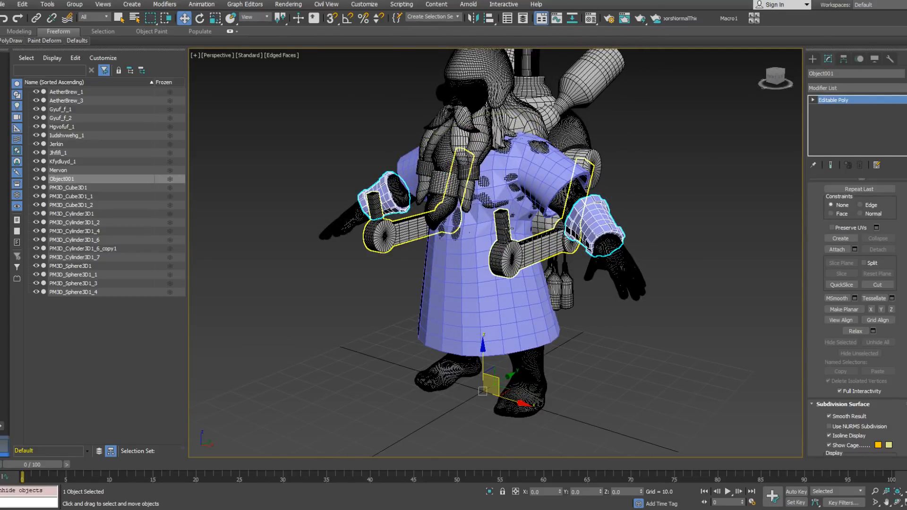
pyautogui.keyDown('alt'); pyautogui.moveTo(461, 226); pyautogui.dragTo(477, 241, button='middle'); pyautogui.keyUp('alt')
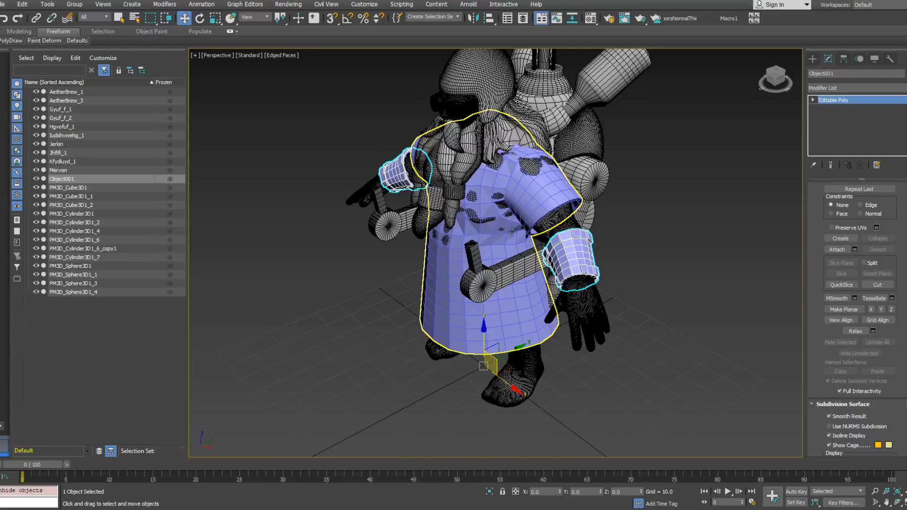
pyautogui.moveTo(523, 229)
pyautogui.keyDown('alt'); pyautogui.mouseDown(button='middle')
pyautogui.moveTo(511, 219)
pyautogui.moveTo(526, 213)
pyautogui.mouseUp(button='middle'); pyautogui.keyUp('alt')
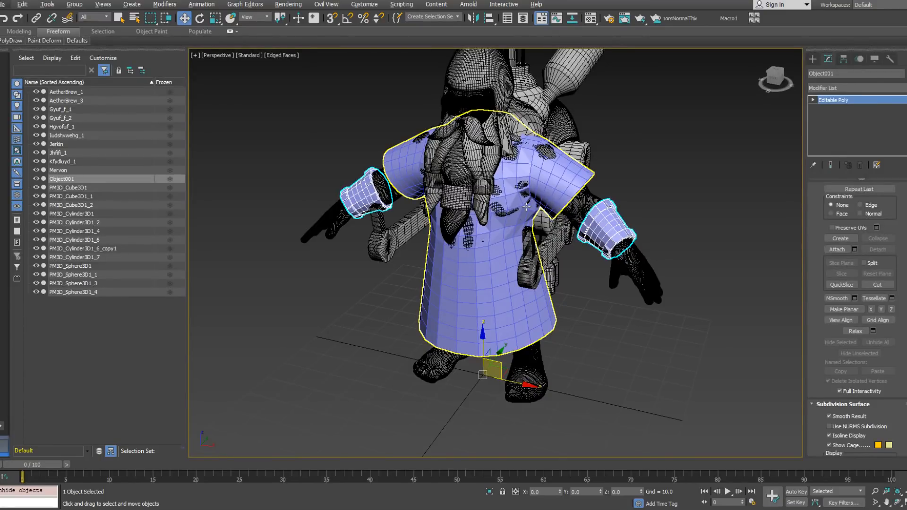
pyautogui.keyDown('alt'); pyautogui.moveTo(527, 207); pyautogui.dragTo(533, 205, button='middle'); pyautogui.keyUp('alt')
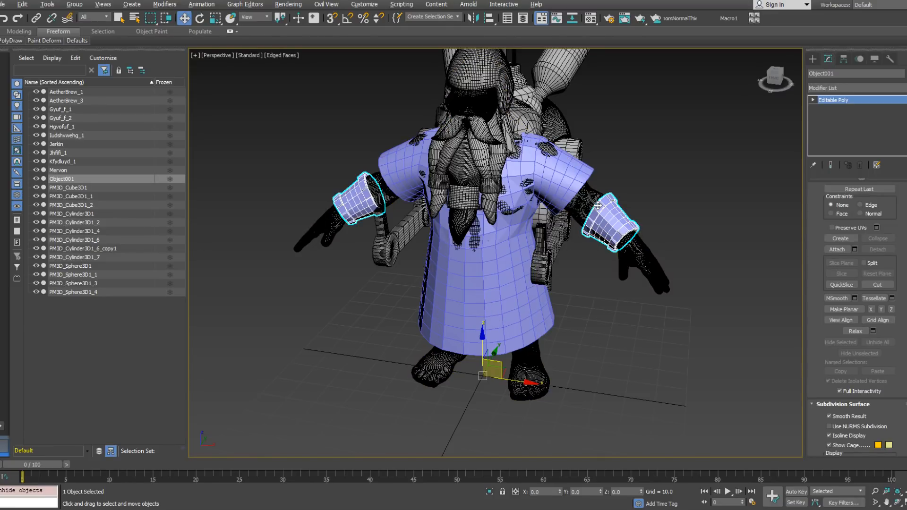
pyautogui.keyDown('alt'); pyautogui.moveTo(633, 177); pyautogui.dragTo(580, 183, button='middle'); pyautogui.keyUp('alt')
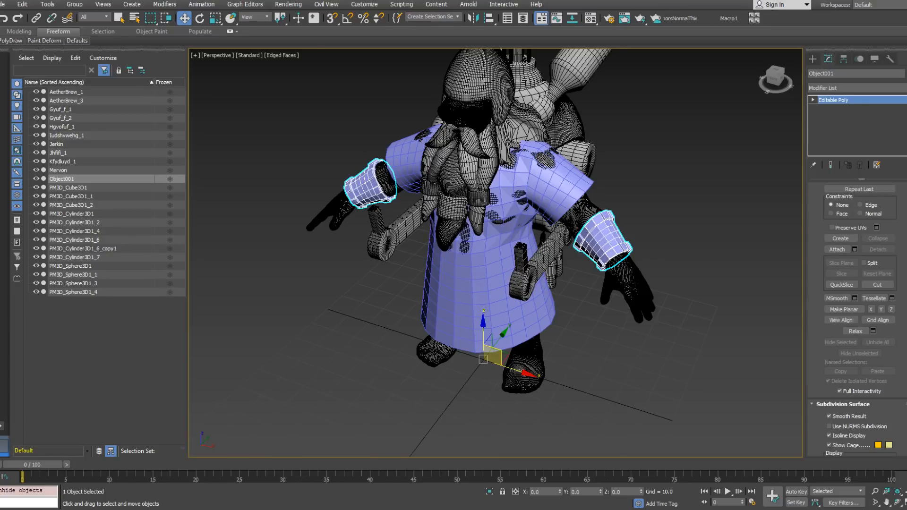
pyautogui.keyDown('alt'); pyautogui.moveTo(640, 209); pyautogui.dragTo(598, 199, button='middle'); pyautogui.keyUp('alt')
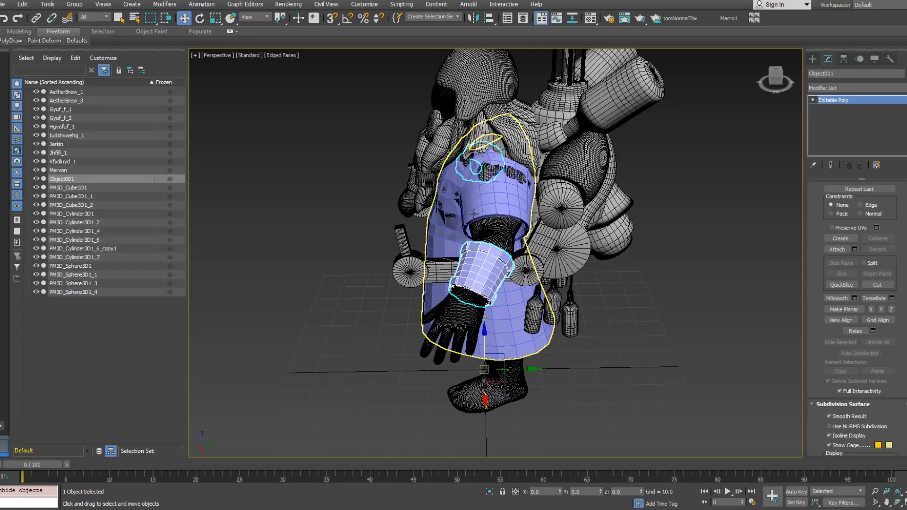
pyautogui.keyDown('alt'); pyautogui.moveTo(567, 189); pyautogui.dragTo(515, 167, button='middle'); pyautogui.keyUp('alt')
pyautogui.moveTo(515, 168); pyautogui.dragTo(502, 223, button='middle')
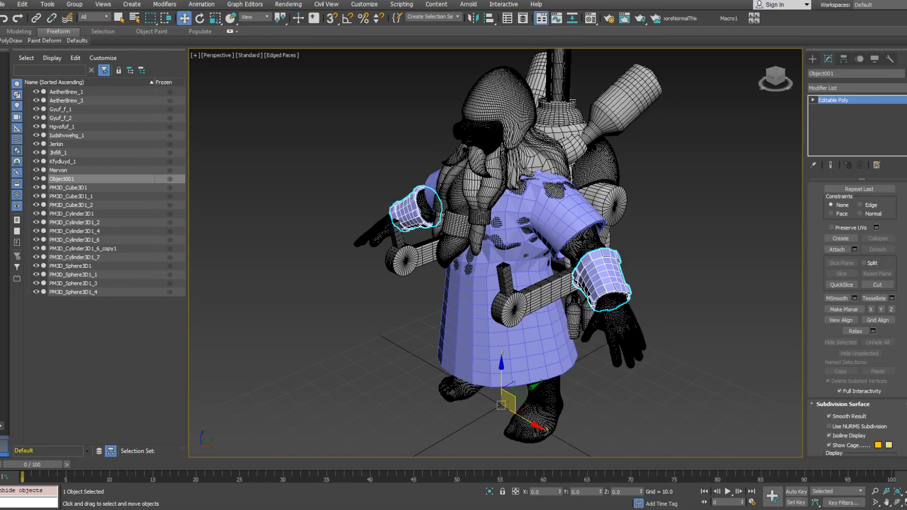
pyautogui.keyDown('alt'); pyautogui.moveTo(601, 206); pyautogui.dragTo(615, 219, button='middle'); pyautogui.keyUp('alt')
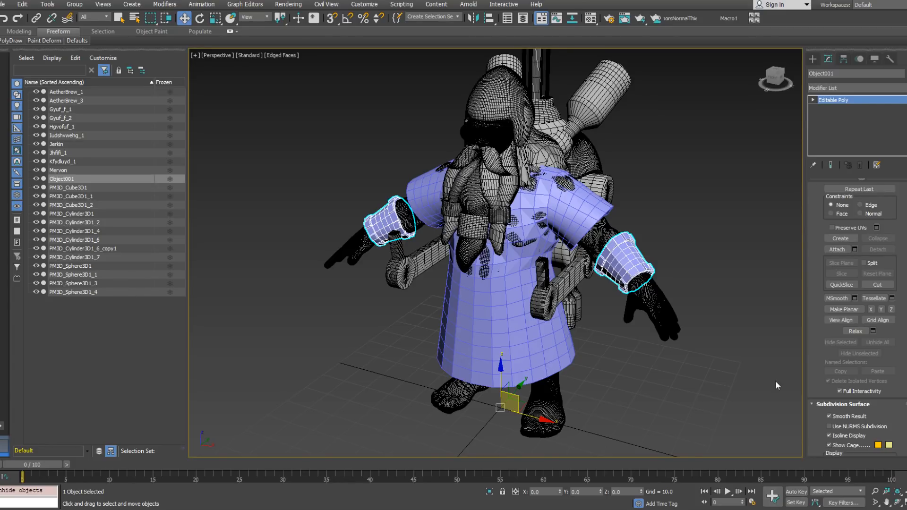
pyautogui.keyDown('alt'); pyautogui.moveTo(522, 294); pyautogui.dragTo(720, 316, button='middle'); pyautogui.keyUp('alt')
# Step: Select the jerkin and inspect its front, sides and sleeves
pyautogui.click(477, 317)
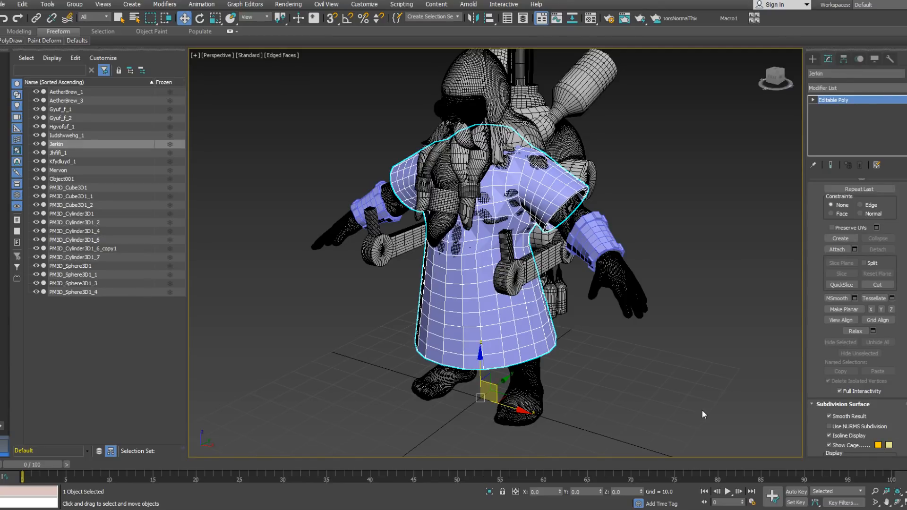
pyautogui.keyDown('alt'); pyautogui.moveTo(608, 333); pyautogui.dragTo(513, 323, button='middle'); pyautogui.keyUp('alt')
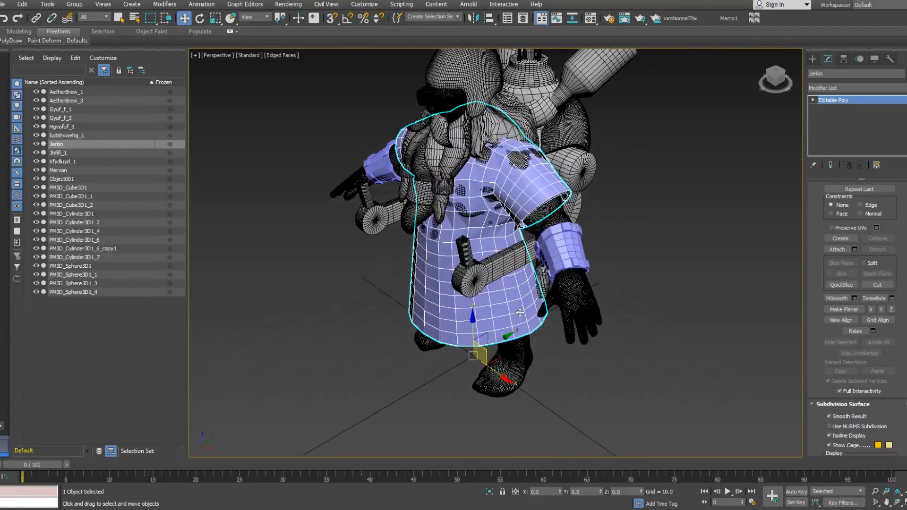
pyautogui.keyDown('alt'); pyautogui.moveTo(491, 294); pyautogui.dragTo(512, 284, button='middle'); pyautogui.keyUp('alt')
pyautogui.click(511, 284)
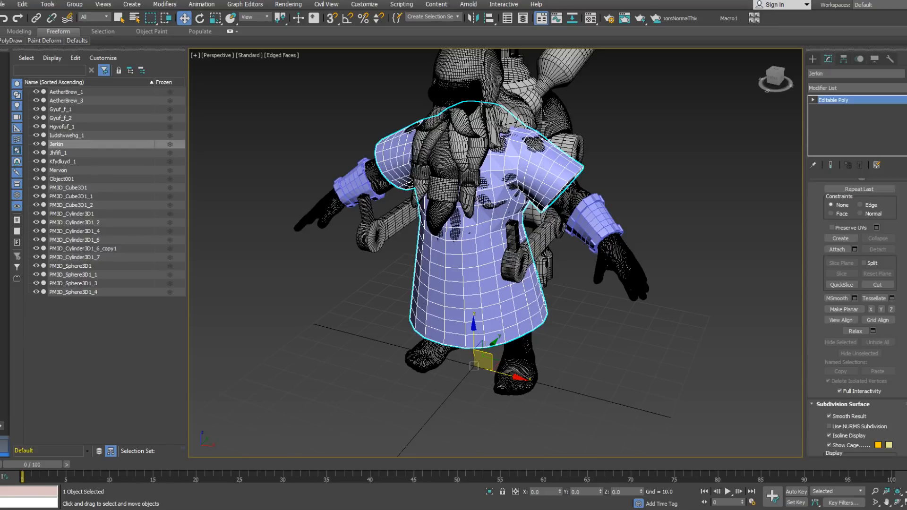
pyautogui.keyDown('alt'); pyautogui.moveTo(557, 336); pyautogui.dragTo(488, 313, button='middle'); pyautogui.keyUp('alt')
pyautogui.keyDown('alt'); pyautogui.moveTo(488, 313); pyautogui.dragTo(511, 293, button='middle'); pyautogui.keyUp('alt')
pyautogui.moveTo(511, 292); pyautogui.dragTo(536, 293, button='middle')
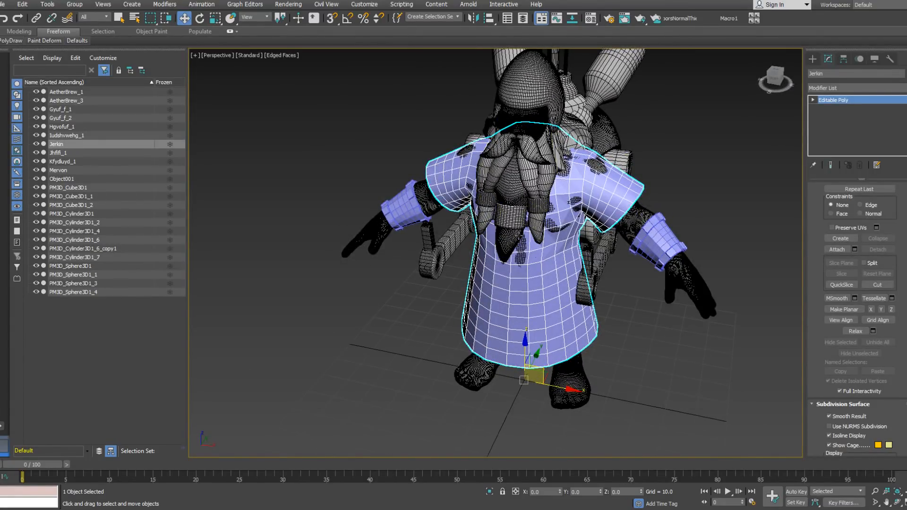
pyautogui.moveTo(533, 246)
pyautogui.keyDown('alt'); pyautogui.mouseDown(button='middle')
pyautogui.moveTo(496, 235)
pyautogui.moveTo(535, 242)
pyautogui.mouseUp(button='middle'); pyautogui.keyUp('alt')
pyautogui.scroll(3, 496, 235)
# Step: At edge level, select the edge loops where both sleeves meet the jerkin's body, using wireframe display to reach the obscured edges
pyautogui.click(812, 100)
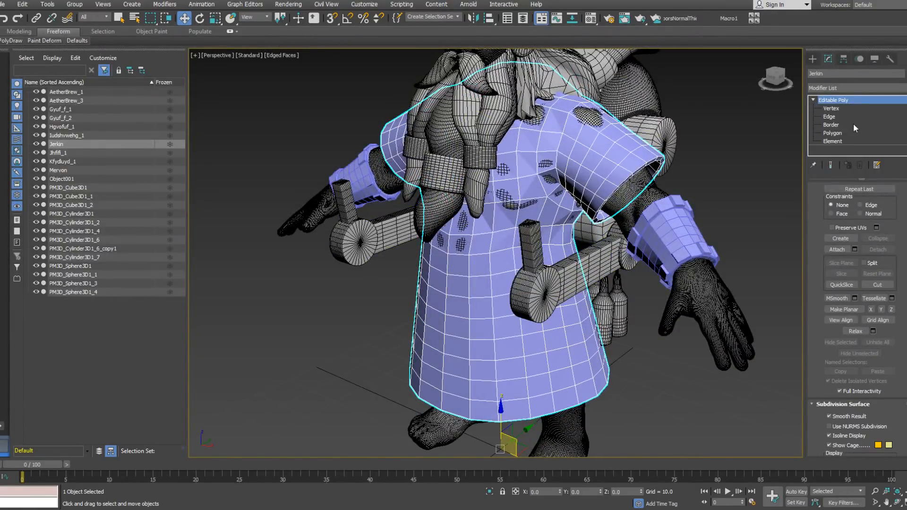
pyautogui.click(835, 116)
pyautogui.keyDown('alt'); pyautogui.moveTo(536, 133); pyautogui.dragTo(570, 135, button='middle'); pyautogui.keyUp('alt')
pyautogui.doubleClick(585, 126)
pyautogui.keyDown('alt'); pyautogui.moveTo(408, 139); pyautogui.dragTo(452, 137, button='middle'); pyautogui.keyUp('alt')
pyautogui.keyDown('ctrl'); pyautogui.doubleClick(422, 139); pyautogui.keyUp('ctrl')
pyautogui.rightClick(466, 153)
pyautogui.click(446, 181)
pyautogui.moveTo(446, 180)
pyautogui.keyDown('alt'); pyautogui.mouseDown(button='middle')
pyautogui.moveTo(499, 163)
pyautogui.moveTo(448, 164)
pyautogui.mouseUp(button='middle'); pyautogui.keyUp('alt')
pyautogui.press('F3')
pyautogui.scroll(4, 455, 164)
pyautogui.doubleClick(424, 168)
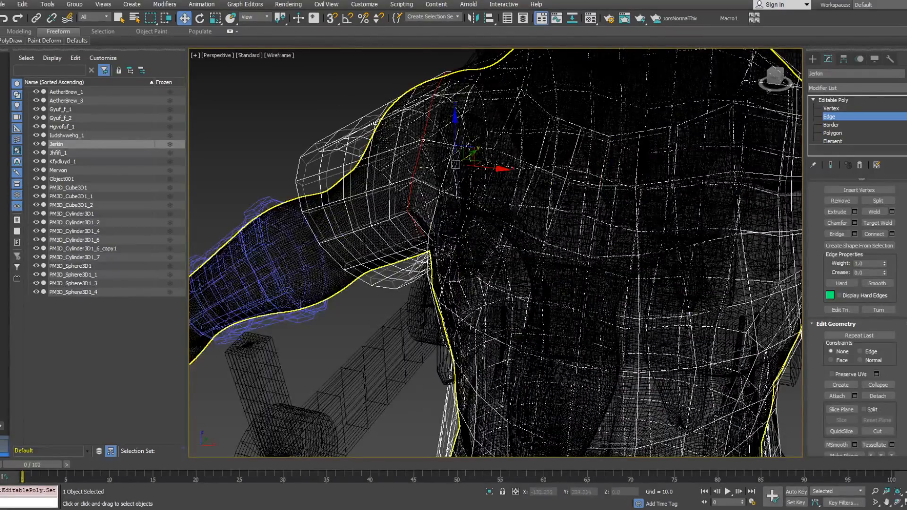
# Step: Split the jerkin's mesh along the selected shoulder edge loops and restore the shaded display
pyautogui.keyDown('alt'); pyautogui.moveTo(424, 166); pyautogui.dragTo(558, 169, button='middle'); pyautogui.keyUp('alt')
pyautogui.rightClick(574, 180)
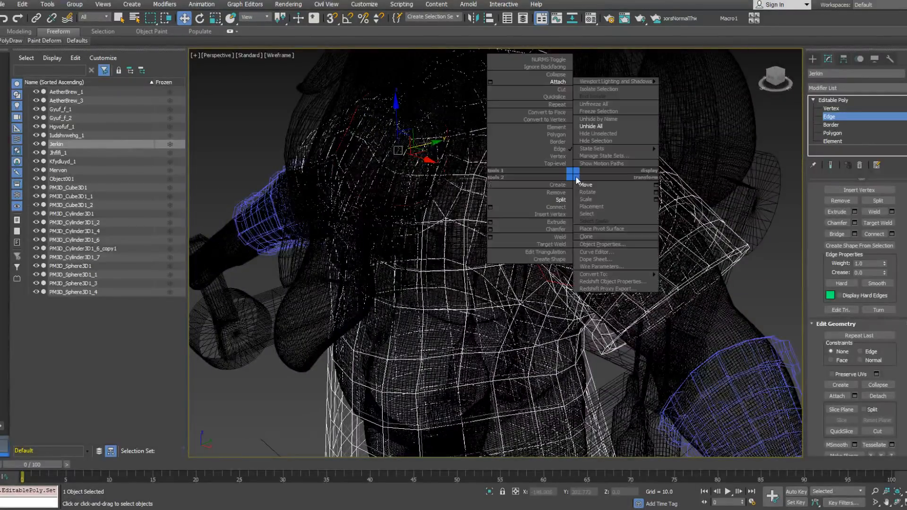
pyautogui.click(504, 200)
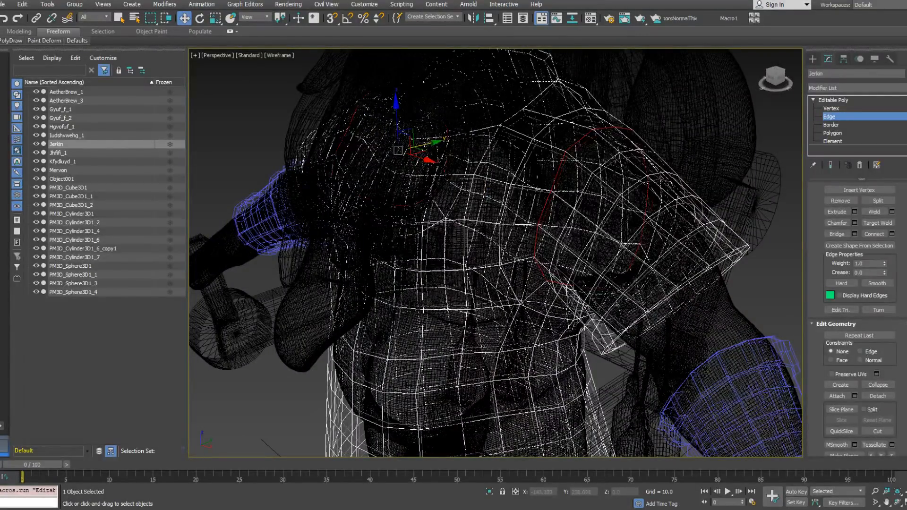
pyautogui.keyDown('alt'); pyautogui.moveTo(538, 191); pyautogui.dragTo(508, 227, button='middle'); pyautogui.keyUp('alt')
pyautogui.scroll(-5, 562, 175)
pyautogui.moveTo(560, 182)
pyautogui.keyDown('alt'); pyautogui.mouseDown(button='middle')
pyautogui.moveTo(488, 208)
pyautogui.moveTo(544, 213)
pyautogui.moveTo(586, 184)
pyautogui.moveTo(607, 186)
pyautogui.moveTo(562, 186)
pyautogui.moveTo(572, 176)
pyautogui.mouseUp(button='middle'); pyautogui.keyUp('alt')
pyautogui.press('F3')
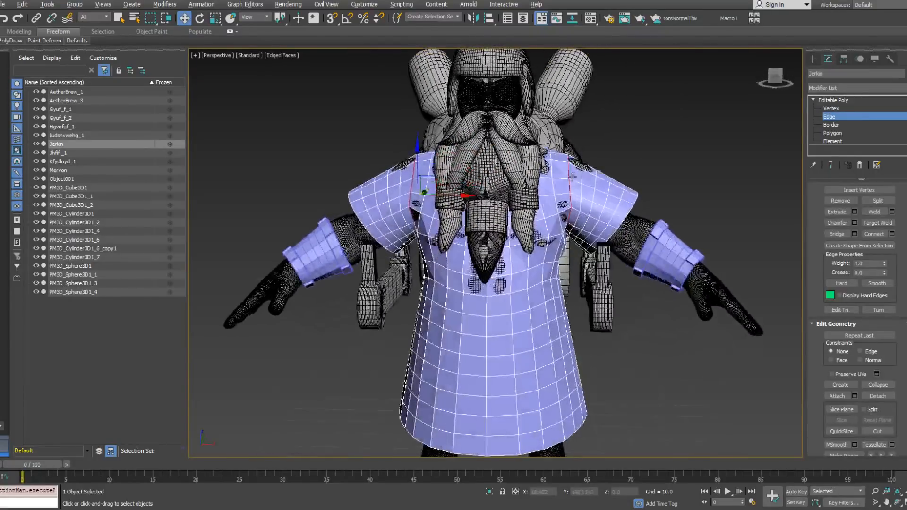
# Step: Convert the dwarf's left sleeve element to a vertex selection and shift it slightly outward to X 23.726
pyautogui.scroll(3, 604, 183)
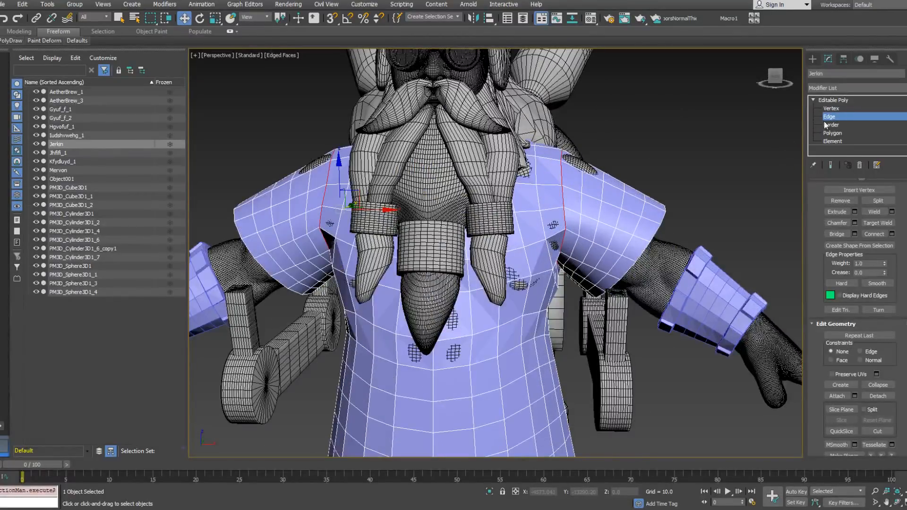
pyautogui.click(833, 141)
pyautogui.click(602, 208)
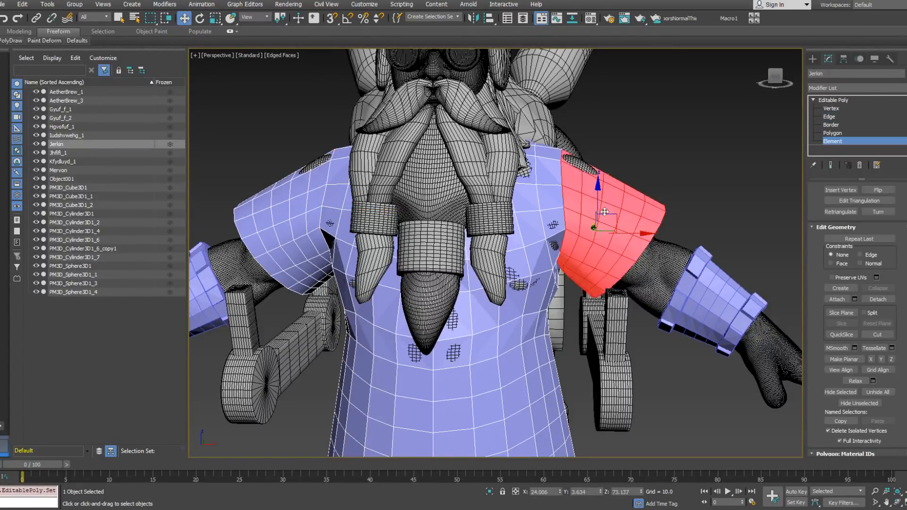
pyautogui.rightClick(601, 208)
pyautogui.click(586, 191)
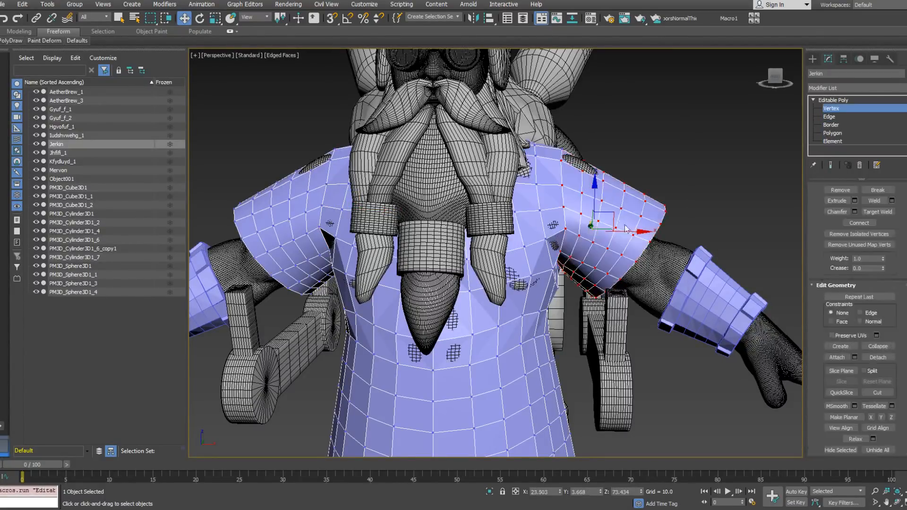
pyautogui.keyDown('alt'); pyautogui.moveTo(623, 231); pyautogui.dragTo(624, 233, button='middle'); pyautogui.keyUp('alt')
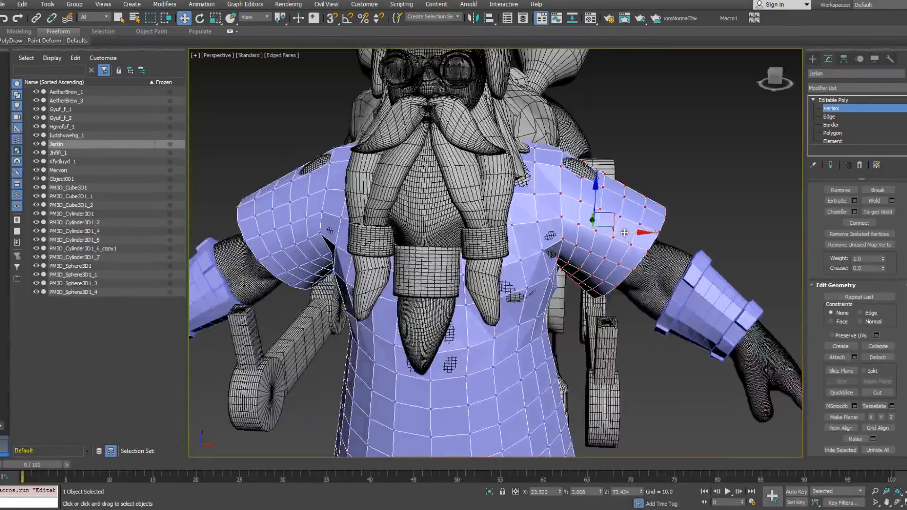
pyautogui.moveTo(625, 232); pyautogui.dragTo(625, 232)
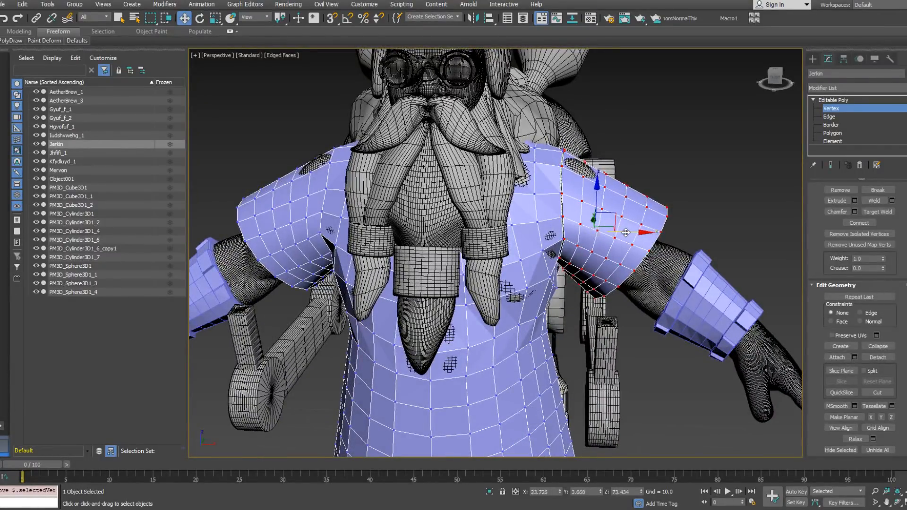
pyautogui.rightClick(583, 185)
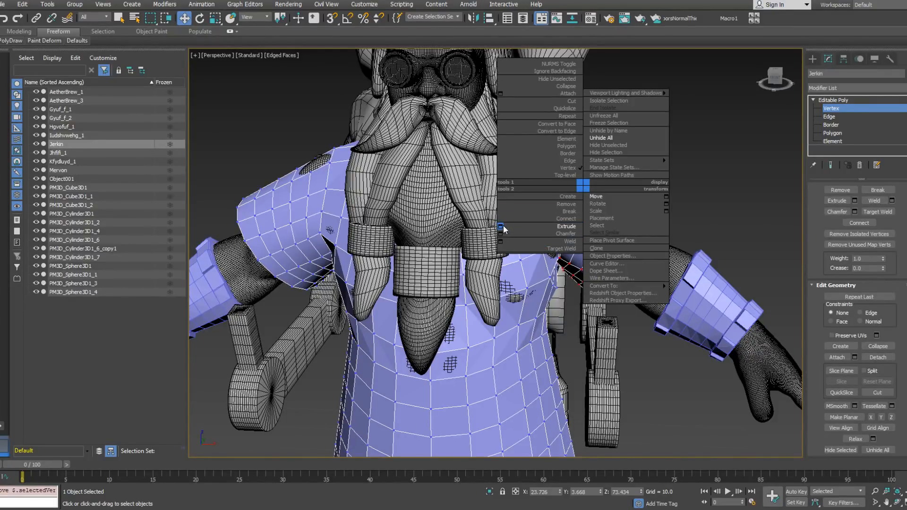
pyautogui.click(657, 197)
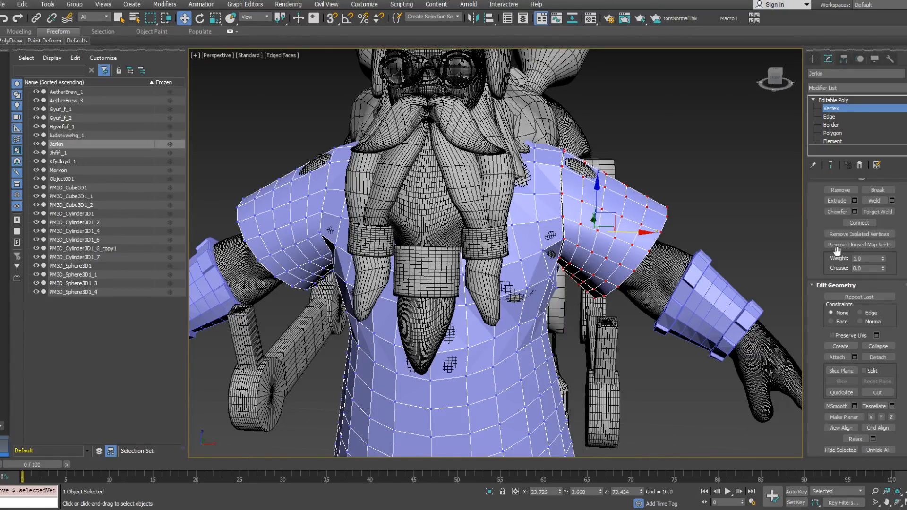
# Step: Convert the opposite sleeve element to vertices and shift it outward to X -23.726, mirroring the first sleeve's offset
pyautogui.click(833, 141)
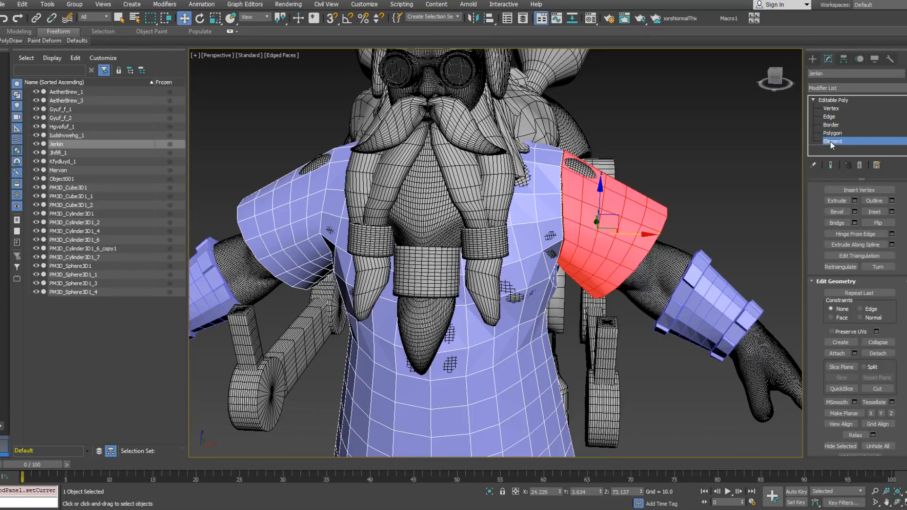
pyautogui.click(241, 228)
pyautogui.keyDown('alt'); pyautogui.moveTo(241, 228); pyautogui.dragTo(442, 246, button='middle'); pyautogui.keyUp('alt')
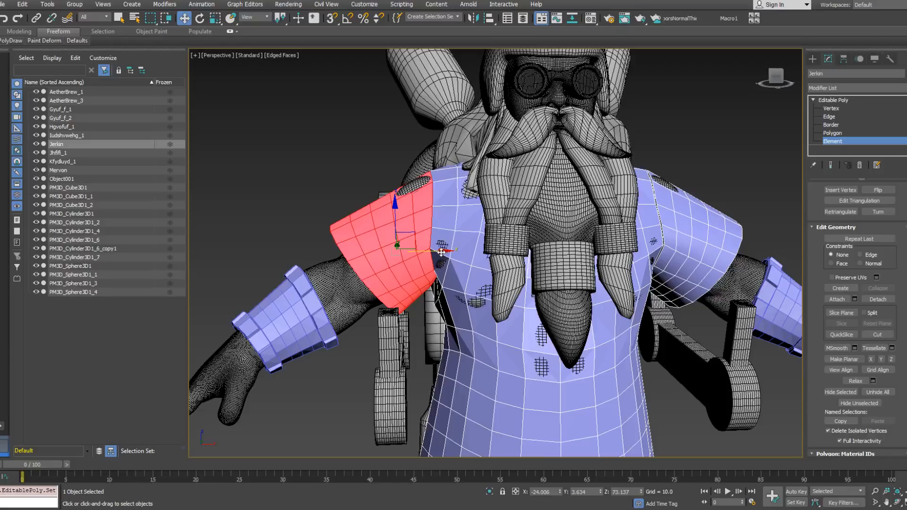
pyautogui.rightClick(455, 241)
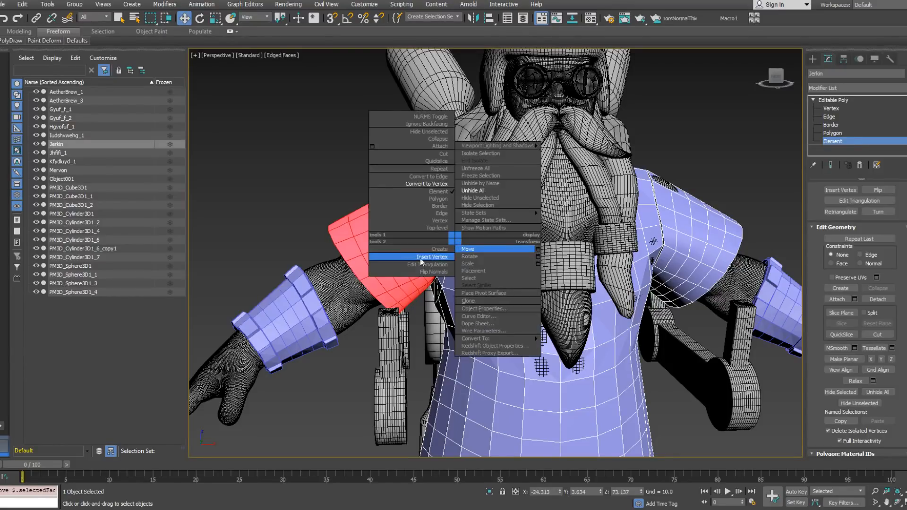
pyautogui.click(425, 183)
pyautogui.scroll(2, 541, 238)
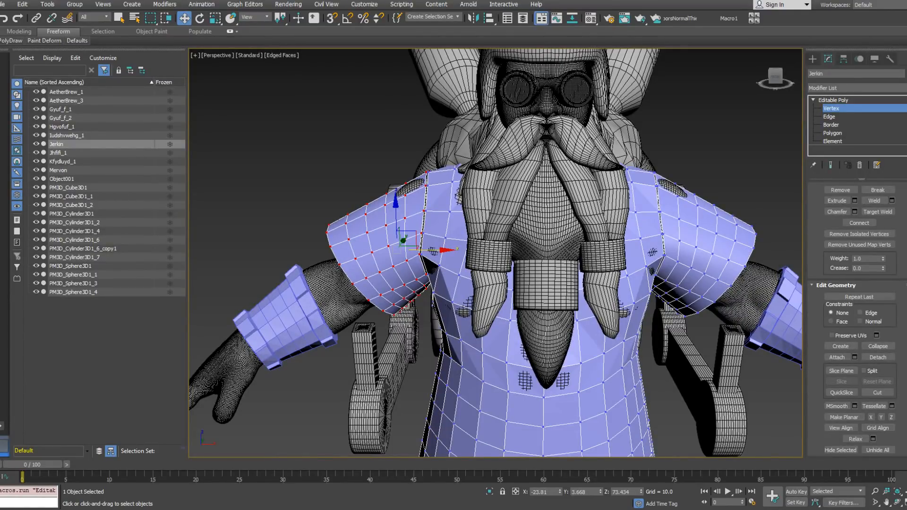
pyautogui.moveTo(427, 250); pyautogui.dragTo(428, 250)
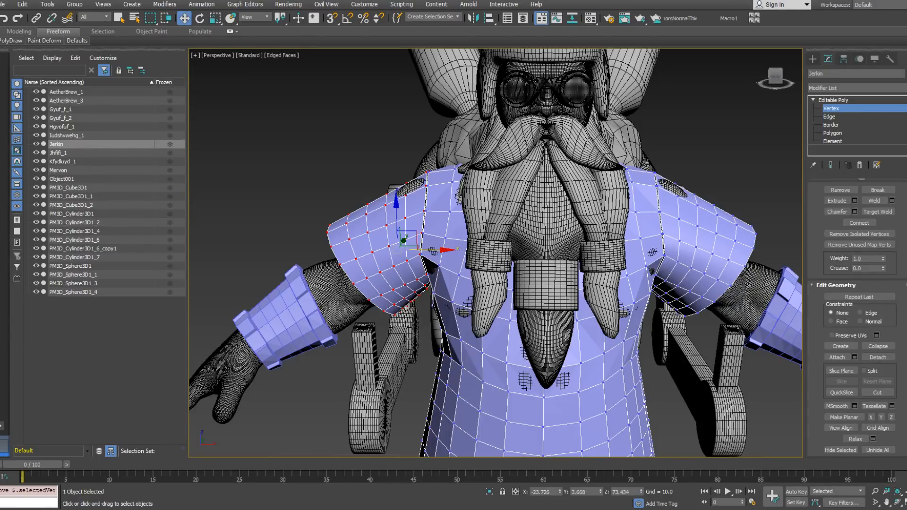
# Step: At edge level in wireframe display, bridge a pair of facing edges across the gap at the dwarf's right shoulder
pyautogui.keyDown('alt'); pyautogui.moveTo(689, 200); pyautogui.dragTo(782, 170, button='middle'); pyautogui.keyUp('alt')
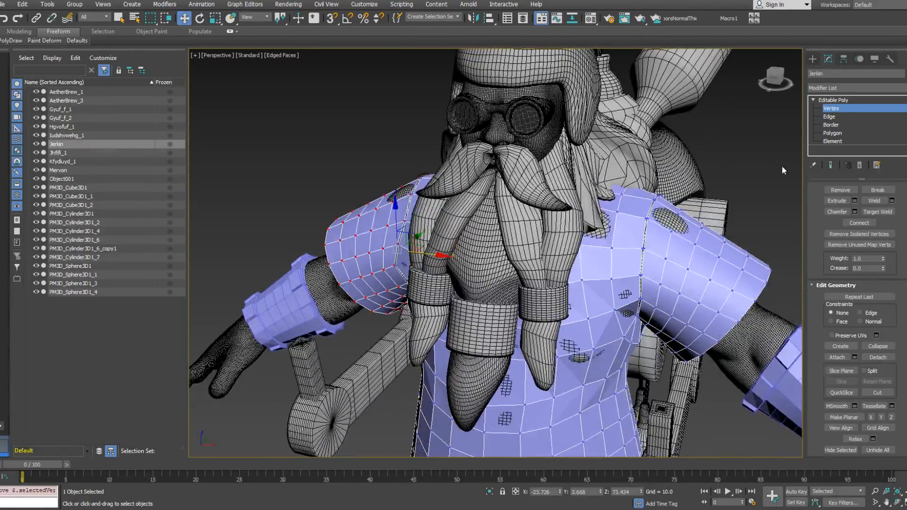
pyautogui.click(832, 118)
pyautogui.moveTo(383, 243); pyautogui.dragTo(420, 238, button='middle')
pyautogui.scroll(4, 442, 227)
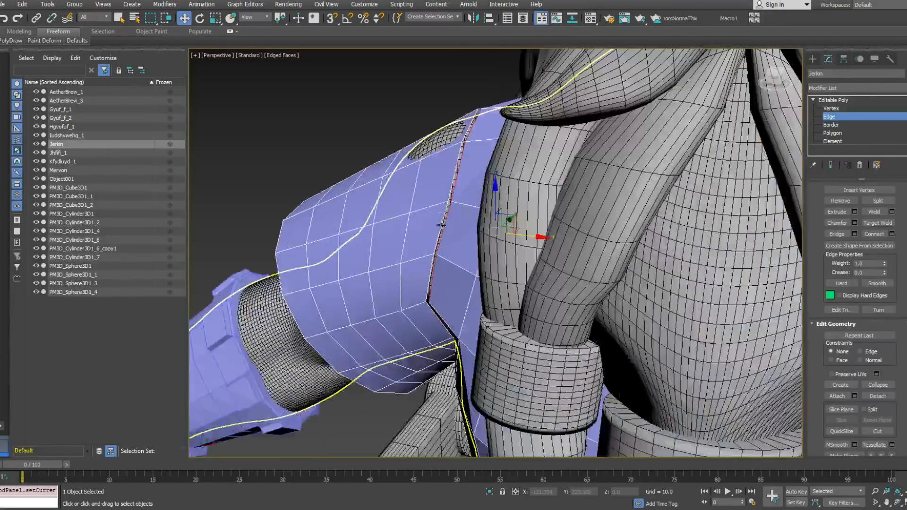
pyautogui.press('F3')
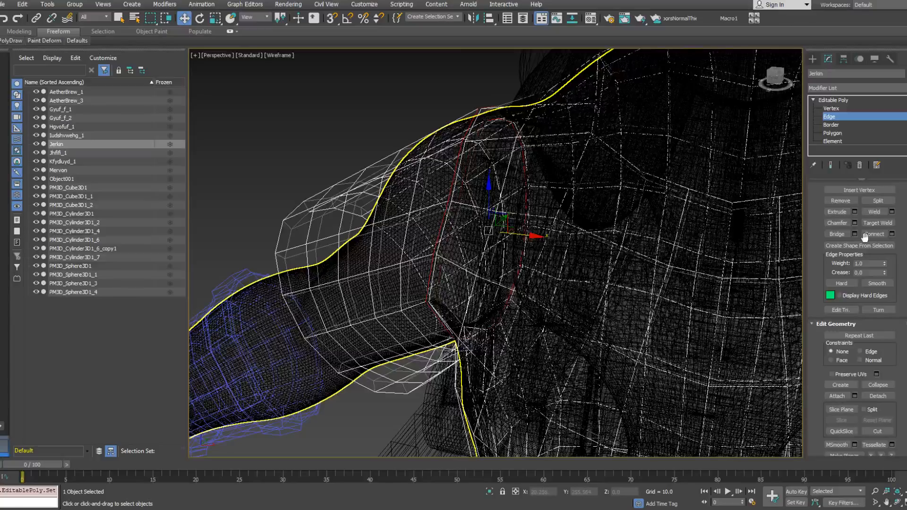
pyautogui.click(828, 234)
pyautogui.hotkey('ctrl', 'z')
pyautogui.click(455, 172)
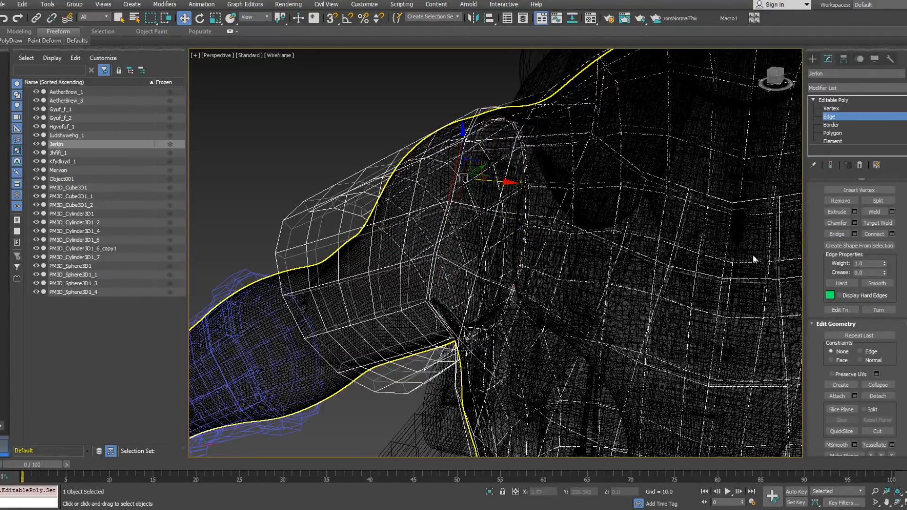
pyautogui.click(837, 234)
# Step: Try to bridge the remaining open edges around the dwarf's right armhole as complete loops
pyautogui.doubleClick(444, 214)
pyautogui.keyDown('ctrl'); pyautogui.doubleClick(454, 214); pyautogui.keyUp('ctrl')
pyautogui.keyDown('alt'); pyautogui.click(453, 178); pyautogui.keyUp('alt')
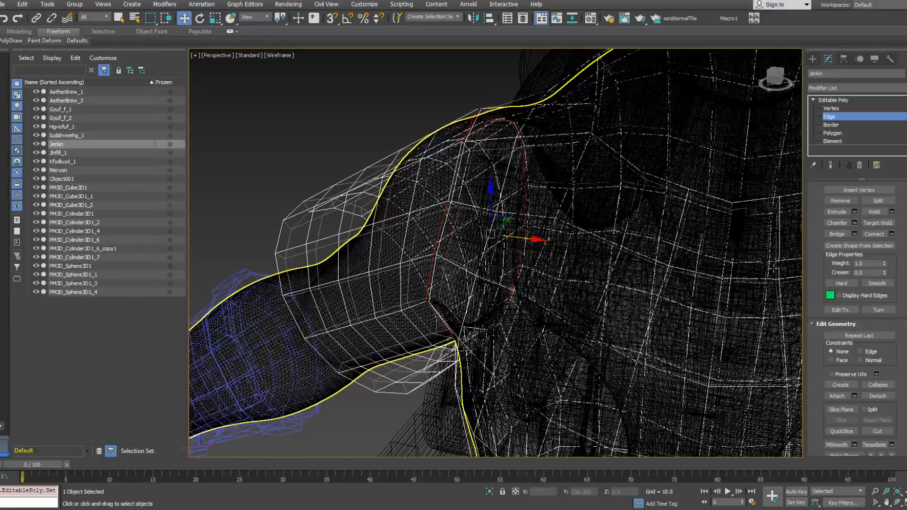
pyautogui.click(840, 234)
# Step: Bridge a facing edge pair at the right shoulder from another angle, and bridge the rest of both armhole loops
pyautogui.keyDown('alt'); pyautogui.moveTo(458, 215); pyautogui.dragTo(479, 226, button='middle'); pyautogui.keyUp('alt')
pyautogui.doubleClick(476, 186)
pyautogui.keyDown('alt'); pyautogui.moveTo(488, 193); pyautogui.dragTo(480, 189, button='middle'); pyautogui.keyUp('alt')
pyautogui.moveTo(480, 189); pyautogui.dragTo(471, 144)
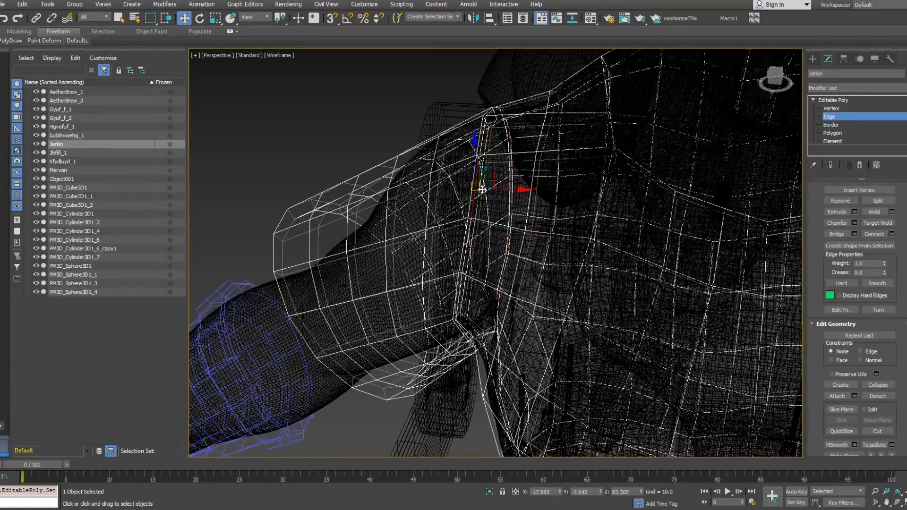
pyautogui.click(835, 235)
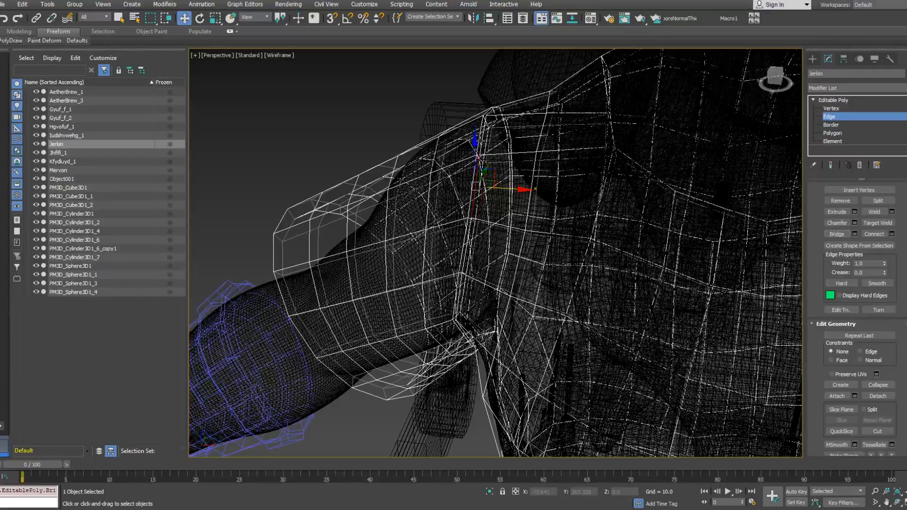
pyautogui.click(483, 142)
pyautogui.keyDown('ctrl'); pyautogui.doubleClick(488, 142); pyautogui.keyUp('ctrl')
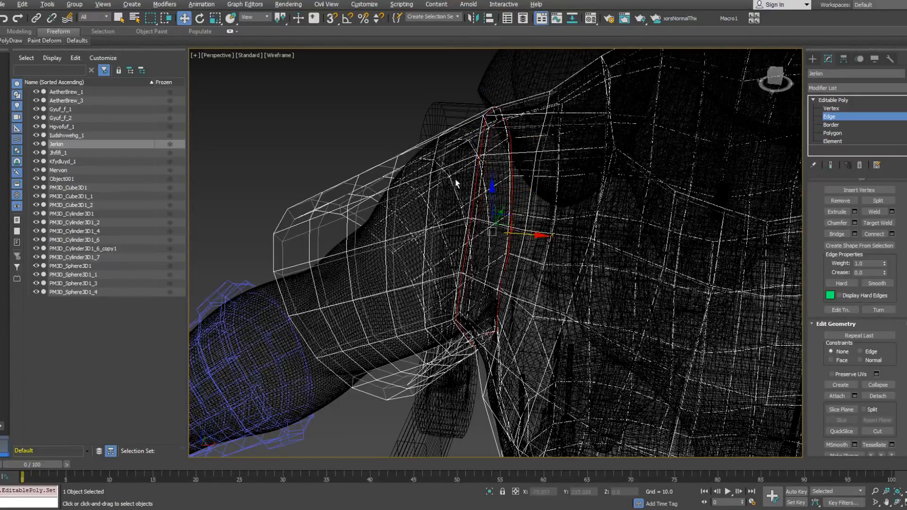
pyautogui.keyDown('alt'); pyautogui.moveTo(489, 198); pyautogui.dragTo(478, 192, button='middle'); pyautogui.keyUp('alt')
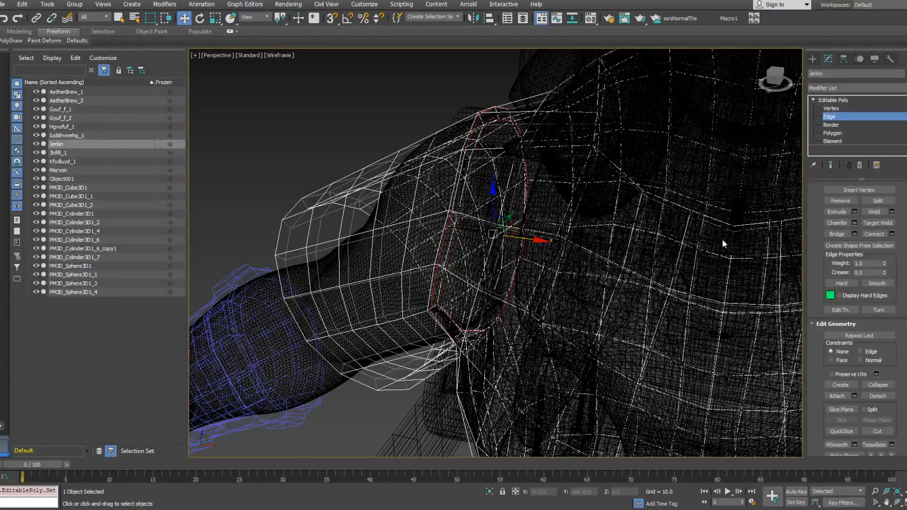
pyautogui.click(842, 236)
# Step: Bridge a pair of facing edges between the sleeve and body at the dwarf's left shoulder
pyautogui.moveTo(605, 234); pyautogui.dragTo(470, 209, button='middle')
pyautogui.scroll(-3, 470, 208)
pyautogui.keyDown('alt'); pyautogui.moveTo(722, 224); pyautogui.dragTo(618, 198, button='middle'); pyautogui.keyUp('alt')
pyautogui.scroll(4, 604, 193)
pyautogui.click(601, 188)
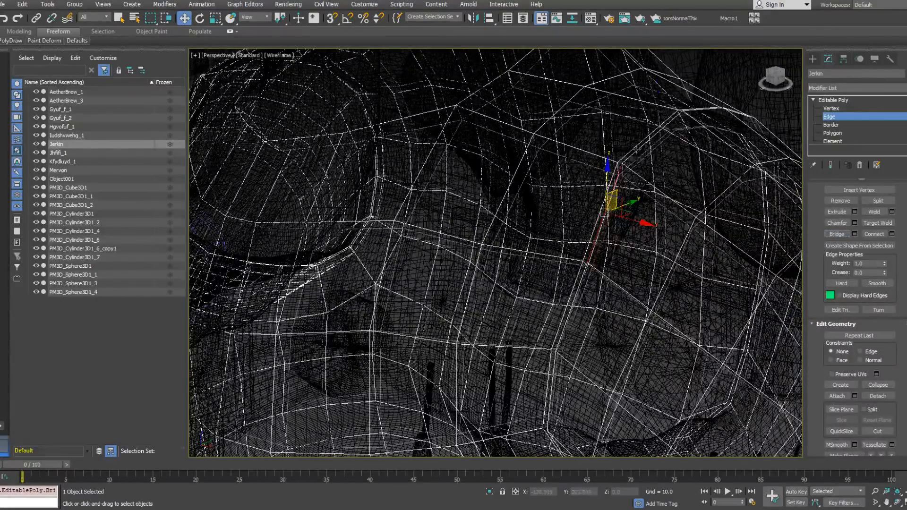
pyautogui.doubleClick(617, 174)
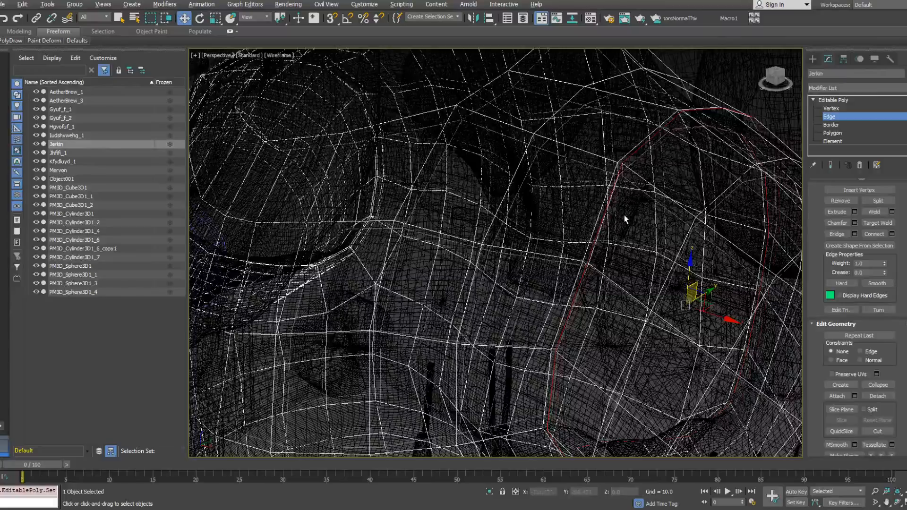
pyautogui.keyDown('alt'); pyautogui.click(606, 207); pyautogui.keyUp('alt')
pyautogui.click(836, 233)
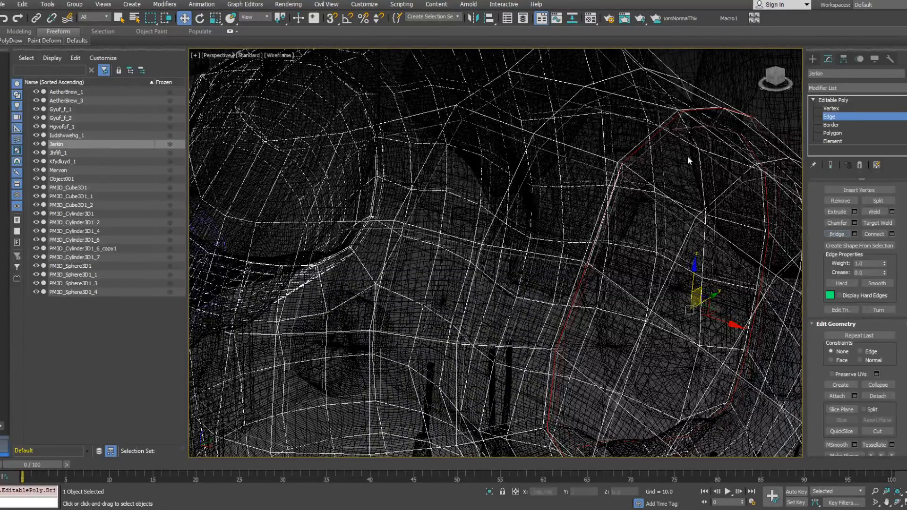
# Step: Bridge the remaining open edge loops around the left armhole and restore the shaded display
pyautogui.doubleClick(654, 132)
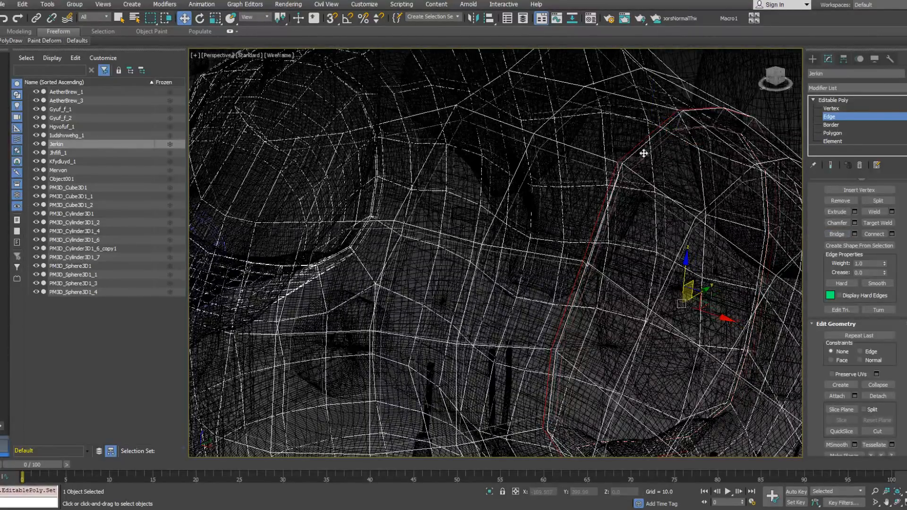
pyautogui.keyDown('alt'); pyautogui.click(599, 216); pyautogui.keyUp('alt')
pyautogui.click(839, 234)
pyautogui.moveTo(662, 187)
pyautogui.keyDown('alt'); pyautogui.mouseDown(button='middle')
pyautogui.moveTo(637, 188)
pyautogui.moveTo(666, 189)
pyautogui.mouseUp(button='middle'); pyautogui.keyUp('alt')
pyautogui.scroll(-5, 637, 189)
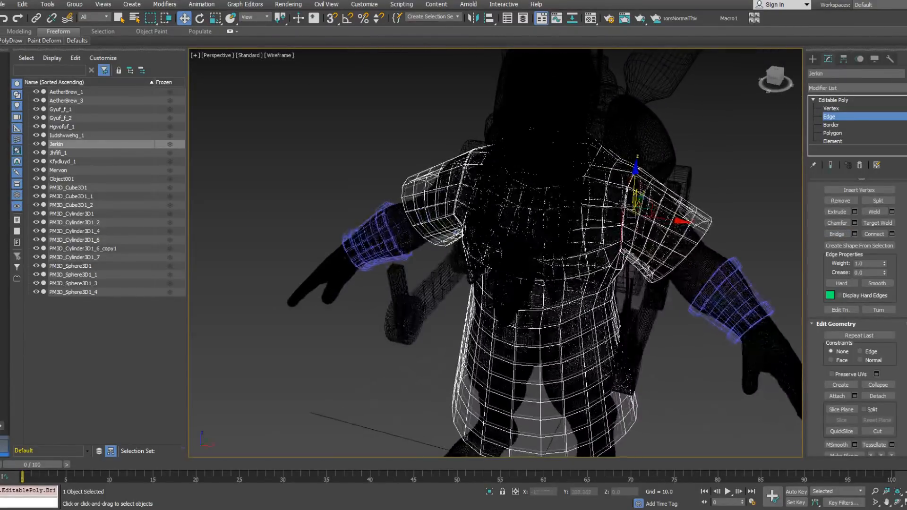
pyautogui.press('F3')
# Step: Select the rejoined jerkin as a whole element and assign it smoothing group 1
pyautogui.click(831, 141)
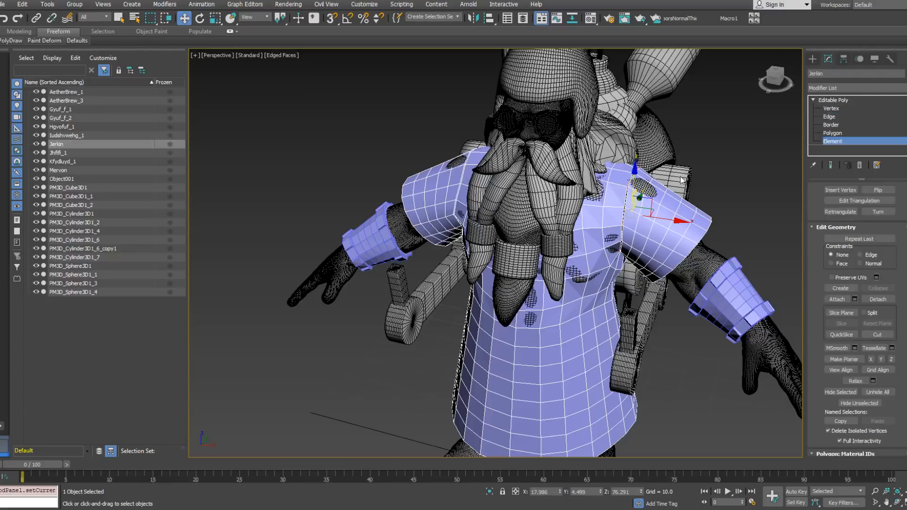
pyautogui.moveTo(671, 378); pyautogui.dragTo(672, 379)
pyautogui.keyDown('alt'); pyautogui.moveTo(639, 369); pyautogui.dragTo(614, 369, button='middle'); pyautogui.keyUp('alt')
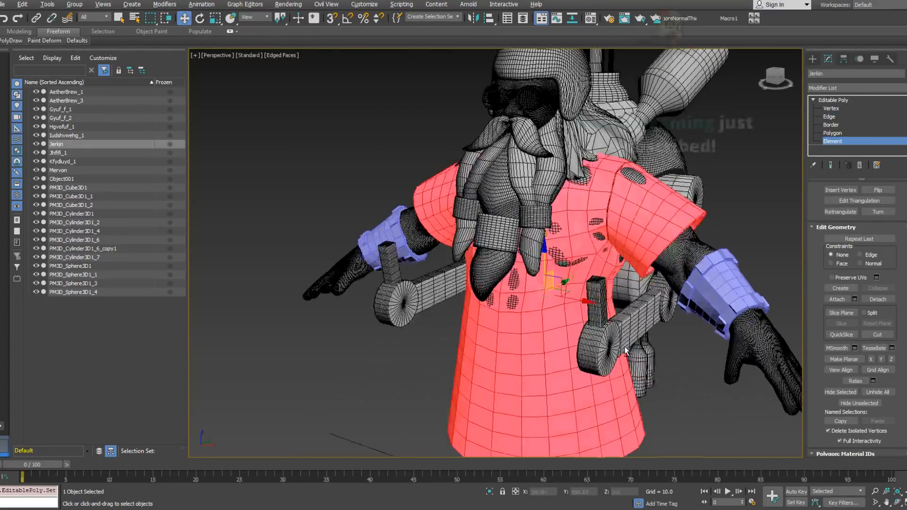
pyautogui.scroll(-5, 861, 403)
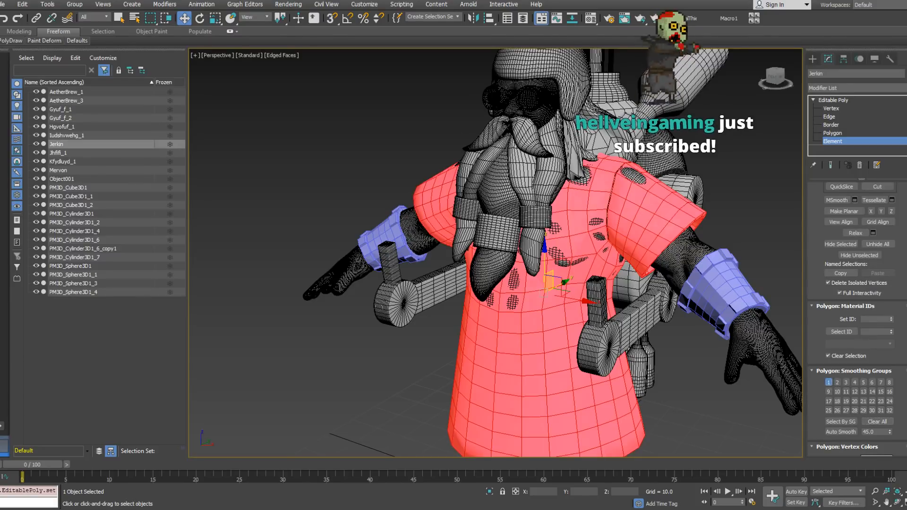
pyautogui.click(829, 382)
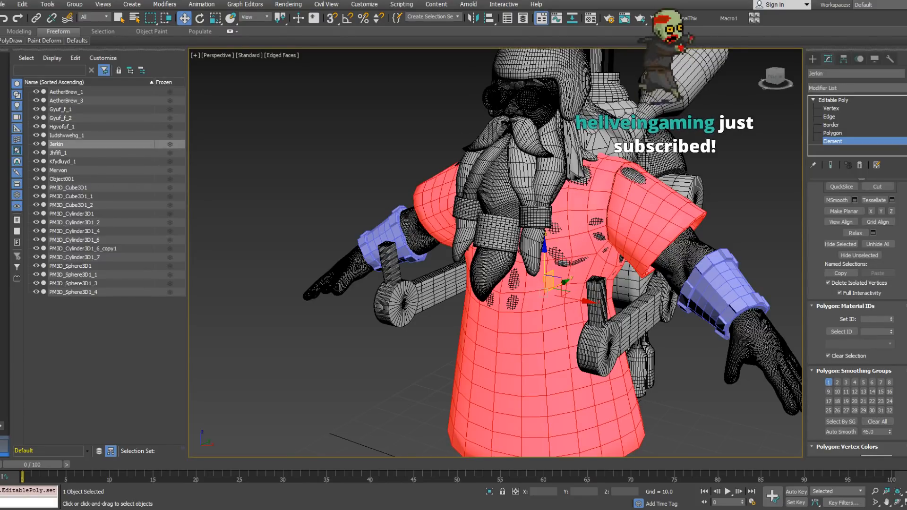
# Step: At edge level, examine the bridged seam at the dwarf's left shoulder up close, picking edges along it
pyautogui.press('2')
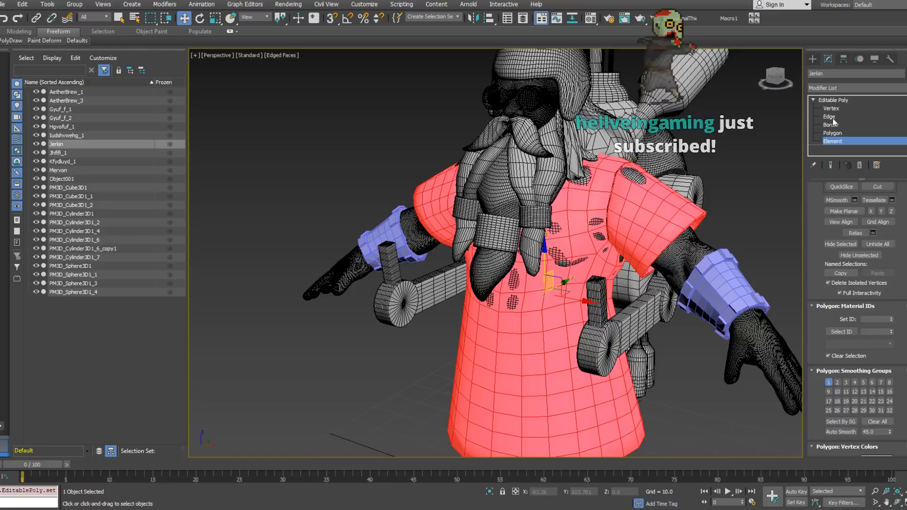
pyautogui.moveTo(742, 197)
pyautogui.keyDown('alt'); pyautogui.mouseDown(button='middle')
pyautogui.moveTo(603, 193)
pyautogui.moveTo(585, 180)
pyautogui.moveTo(624, 203)
pyautogui.moveTo(601, 222)
pyautogui.mouseUp(button='middle'); pyautogui.keyUp('alt')
pyautogui.scroll(7, 585, 178)
pyautogui.click(584, 177)
pyautogui.scroll(2, 602, 185)
pyautogui.keyDown('alt'); pyautogui.moveTo(602, 186); pyautogui.dragTo(592, 177, button='middle'); pyautogui.keyUp('alt')
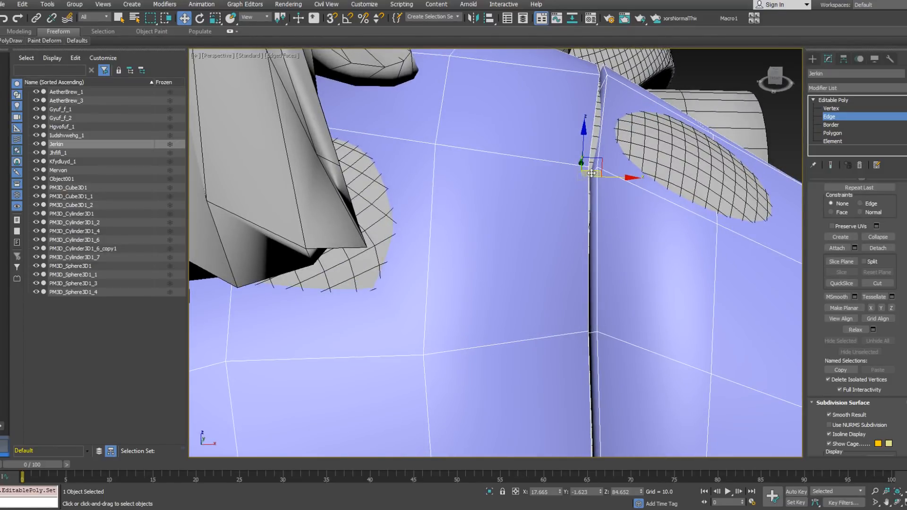
pyautogui.click(592, 173)
pyautogui.scroll(3, 593, 188)
# Step: Inspect the bridged seam at the dwarf's right shoulder closely, picking edges where the sleeve meets the body
pyautogui.scroll(-8, 591, 189)
pyautogui.scroll(-6, 523, 195)
pyautogui.keyDown('alt'); pyautogui.moveTo(523, 195); pyautogui.dragTo(517, 211, button='middle'); pyautogui.keyUp('alt')
pyautogui.scroll(8, 516, 213)
pyautogui.click(518, 179)
pyautogui.scroll(4, 518, 179)
pyautogui.click(520, 179)
pyautogui.scroll(-4, 520, 178)
pyautogui.keyDown('alt'); pyautogui.moveTo(520, 178); pyautogui.dragTo(544, 282, button='middle'); pyautogui.keyUp('alt')
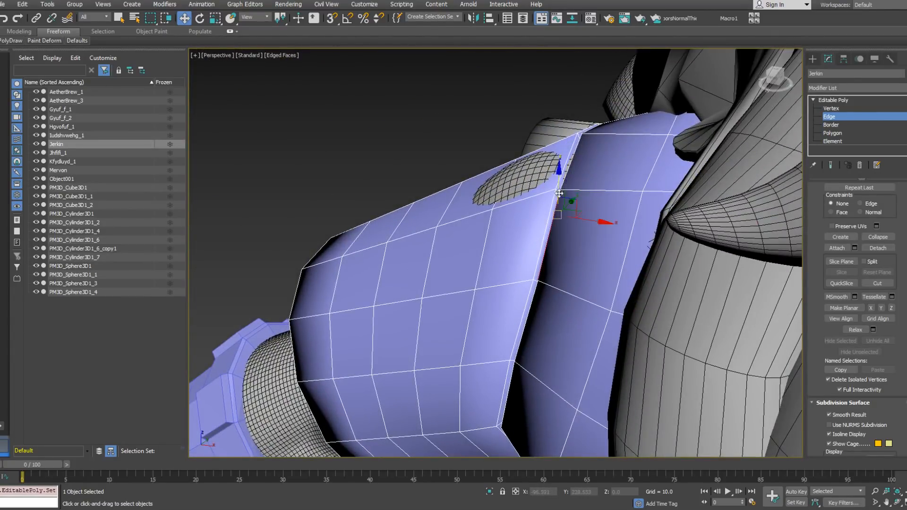
pyautogui.moveTo(556, 194); pyautogui.dragTo(551, 215, button='middle')
# Step: Check the rim and thickness of the sleeve opening above the bracer, picking an edge on the rim
pyautogui.scroll(-6, 544, 231)
pyautogui.scroll(5, 541, 207)
pyautogui.click(541, 203)
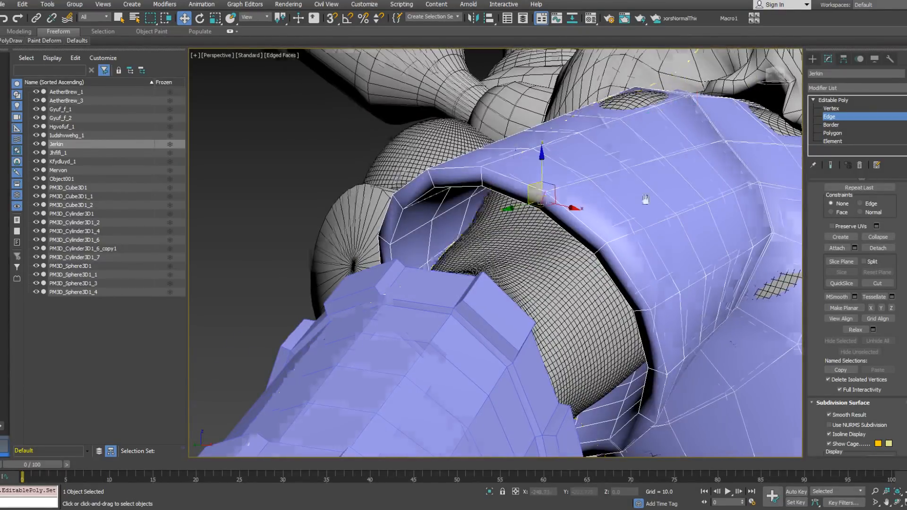
pyautogui.scroll(-6, 644, 197)
pyautogui.keyDown('alt'); pyautogui.moveTo(644, 197); pyautogui.dragTo(605, 208, button='middle'); pyautogui.keyUp('alt')
pyautogui.scroll(4, 635, 222)
pyautogui.click(635, 226)
# Step: In wireframe display, select the short thickness edges inside the jerkin's shoulder seams
pyautogui.keyDown('alt'); pyautogui.moveTo(602, 246); pyautogui.dragTo(500, 153, button='middle'); pyautogui.keyUp('alt')
pyautogui.press('F3')
pyautogui.moveTo(501, 154); pyautogui.dragTo(503, 175, button='middle')
pyautogui.scroll(3, 522, 164)
pyautogui.click(522, 165)
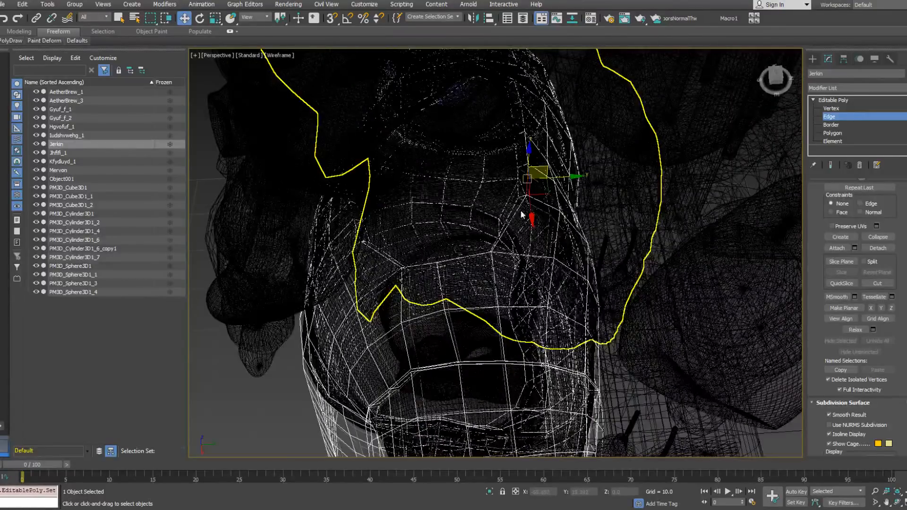
pyautogui.click(522, 164)
pyautogui.click(521, 164)
pyautogui.press('x')
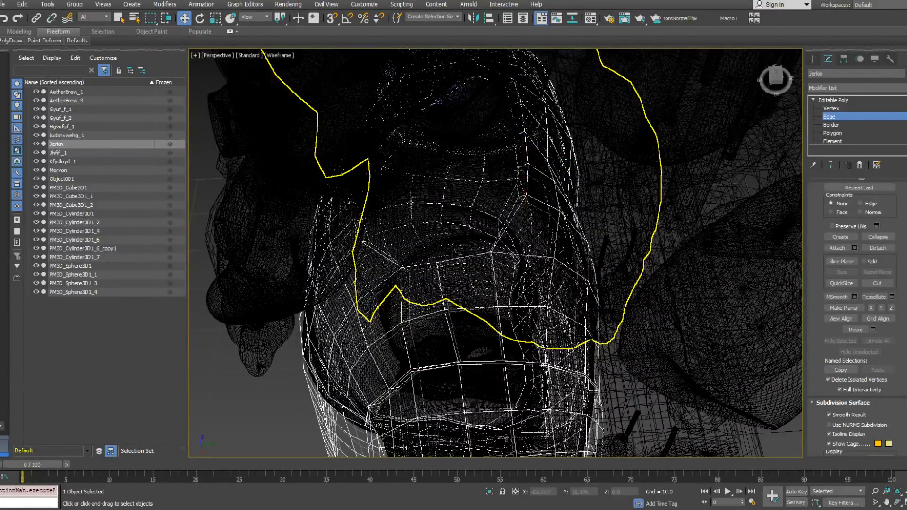
pyautogui.click(524, 164)
pyautogui.keyDown('alt'); pyautogui.moveTo(524, 165); pyautogui.dragTo(526, 197, button='middle'); pyautogui.keyUp('alt')
# Step: Add a thickness edge at the jerkin's hem, expand the selection to full edge rings and convert it to polygons
pyautogui.scroll(-6, 528, 245)
pyautogui.scroll(5, 525, 197)
pyautogui.keyDown('alt'); pyautogui.moveTo(590, 221); pyautogui.dragTo(593, 211, button='middle'); pyautogui.keyUp('alt')
pyautogui.click(596, 166)
pyautogui.keyDown('ctrl'); pyautogui.click(663, 182); pyautogui.keyUp('ctrl')
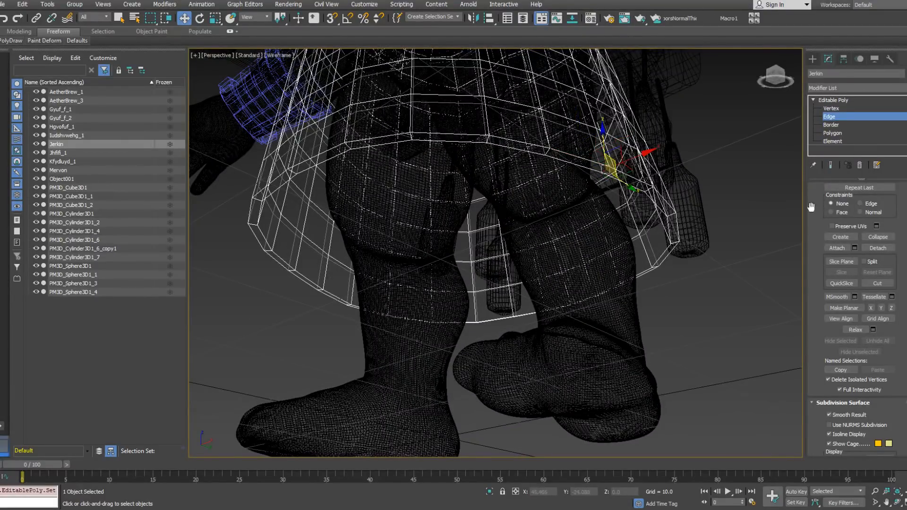
pyautogui.scroll(5, 813, 205)
pyautogui.click(828, 195)
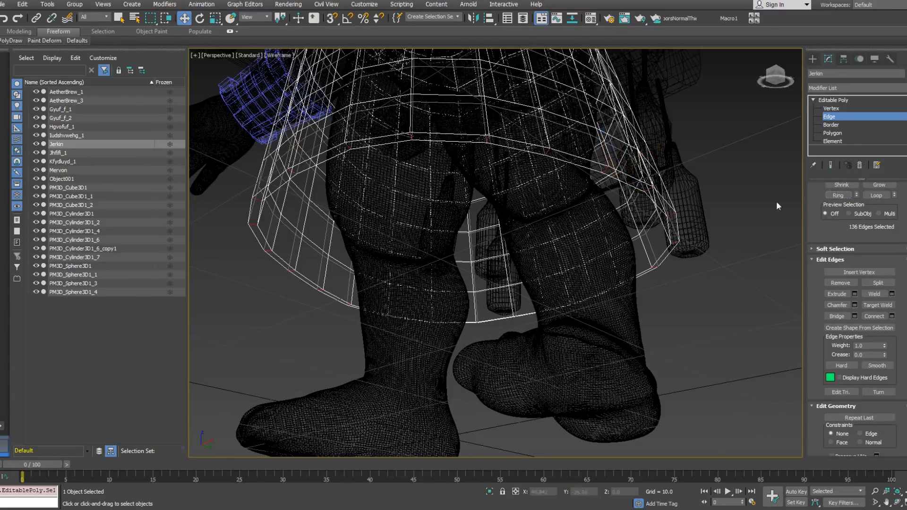
pyautogui.rightClick(712, 188)
pyautogui.click(697, 131)
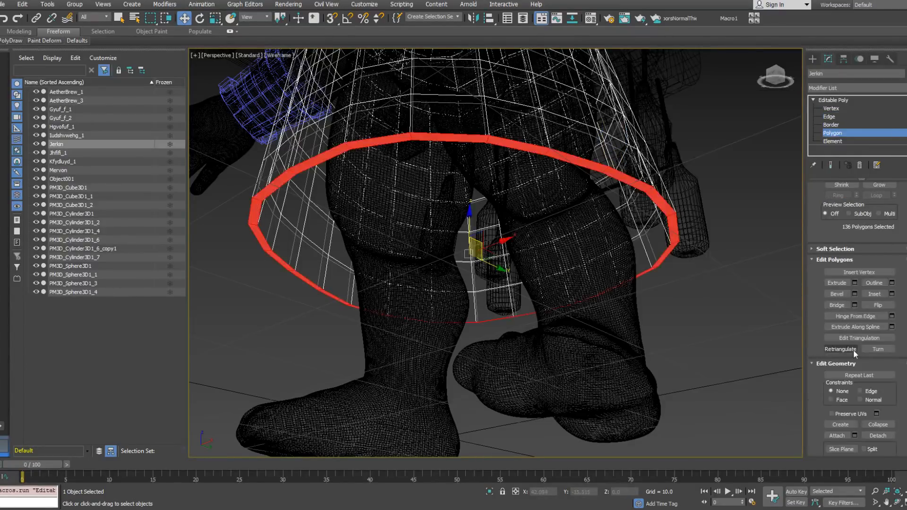
# Step: Move the selected rim and seam polygons from smoothing group 1 to group 2 and return to shaded display
pyautogui.scroll(-5, 893, 283)
pyautogui.moveTo(897, 378); pyautogui.dragTo(897, 252)
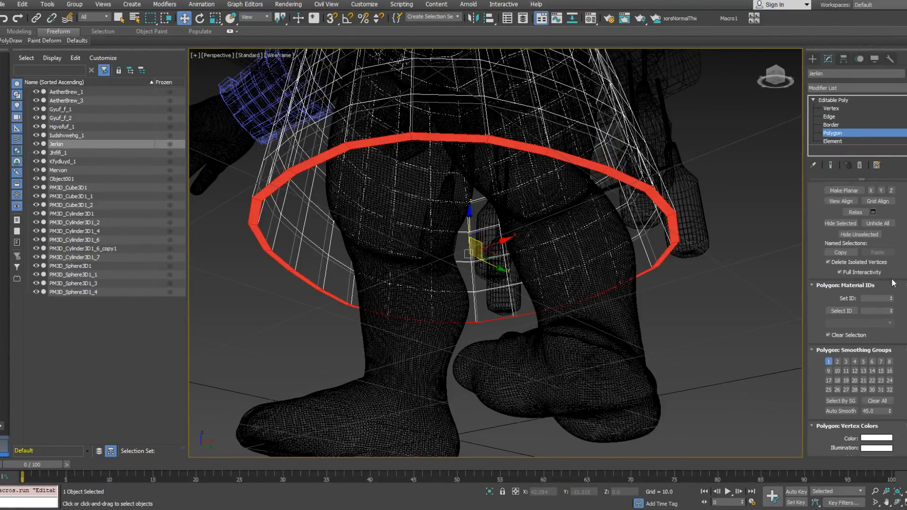
pyautogui.click(838, 362)
pyautogui.click(829, 361)
pyautogui.scroll(-5, 609, 238)
pyautogui.keyDown('alt'); pyautogui.moveTo(587, 137); pyautogui.dragTo(625, 292, button='middle'); pyautogui.keyUp('alt')
pyautogui.press('F3')
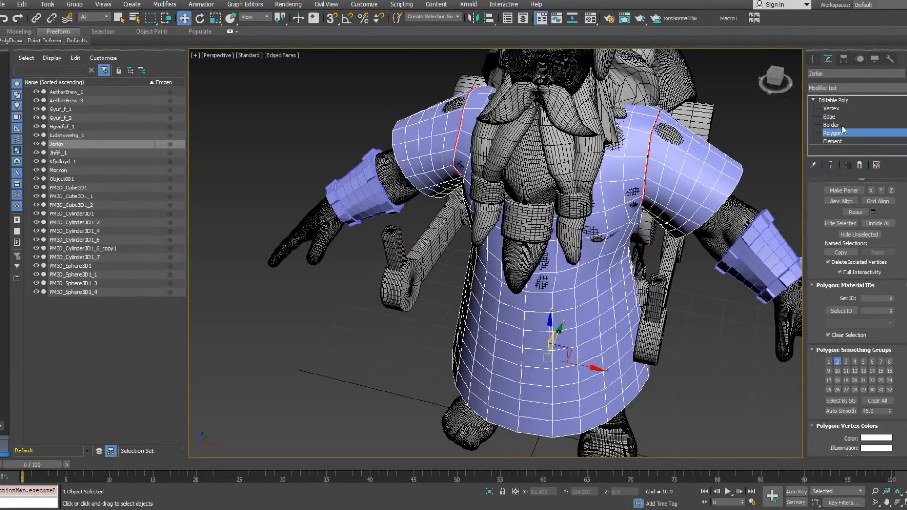
# Step: Add a TurboSmooth modifier to the whole jerkin and separate its smoothing by smoothing groups
pyautogui.click(845, 133)
pyautogui.click(888, 88)
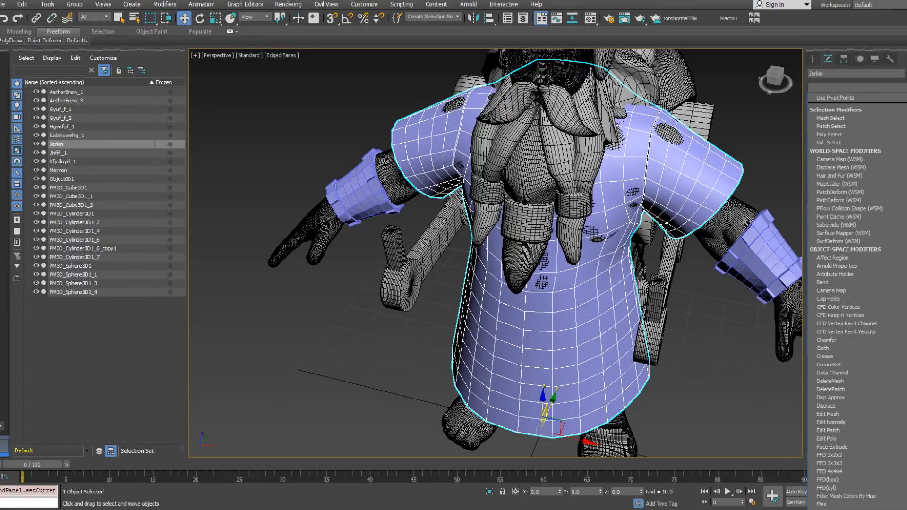
pyautogui.scroll(-20, 857, 302)
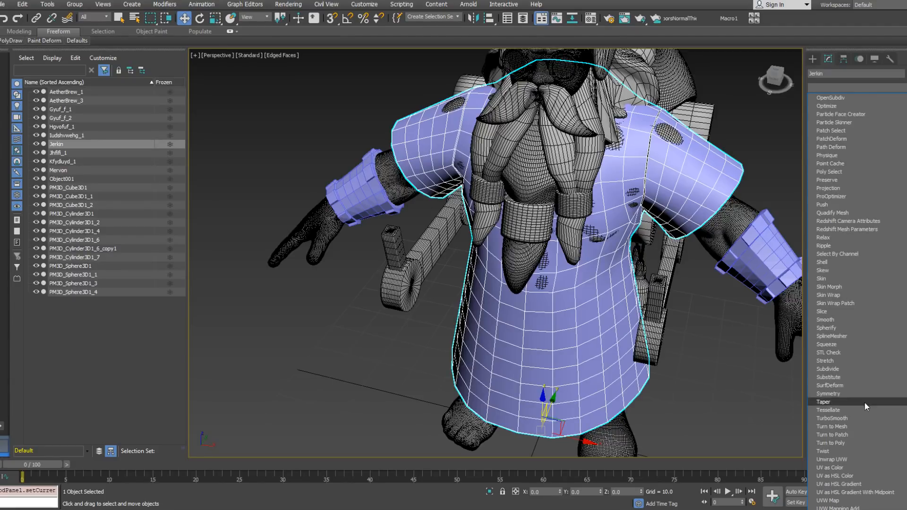
pyautogui.click(845, 418)
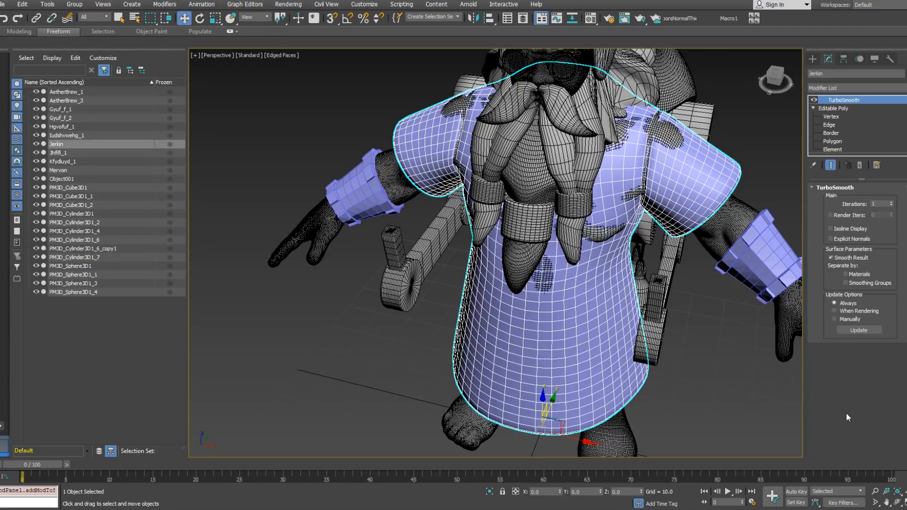
pyautogui.click(848, 284)
pyautogui.keyDown('alt'); pyautogui.moveTo(794, 269); pyautogui.dragTo(732, 235, button='middle'); pyautogui.keyUp('alt')
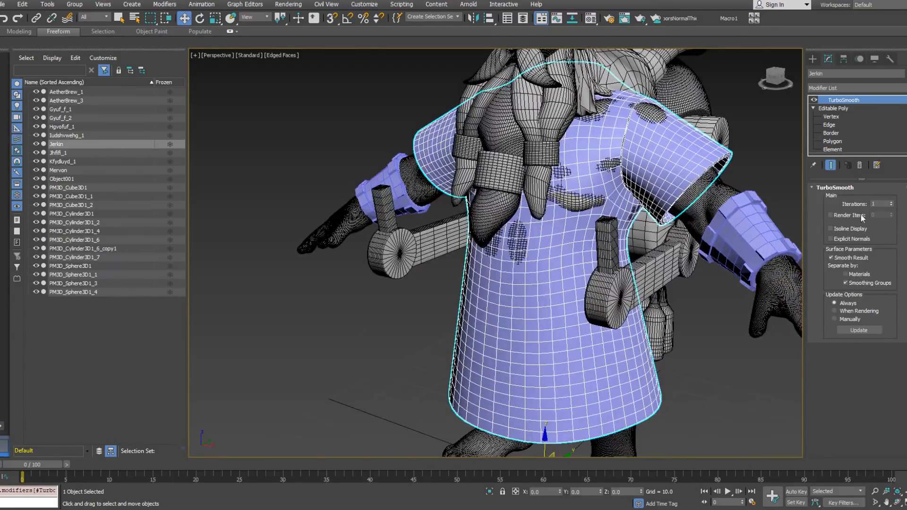
# Step: Copy the jerkin's TurboSmooth modifier and paste a second one on top of the stack
pyautogui.rightClick(896, 104)
pyautogui.click(833, 142)
pyautogui.rightClick(843, 101)
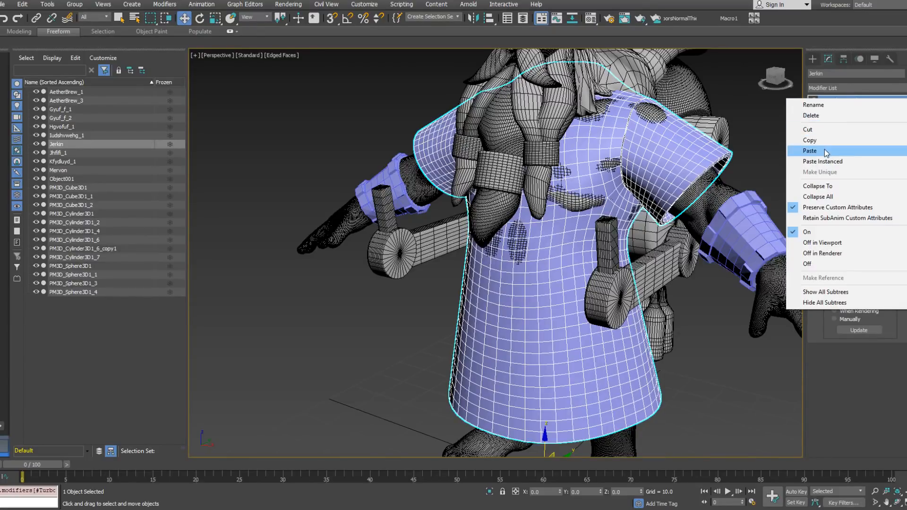
pyautogui.click(809, 151)
pyautogui.moveTo(721, 158)
pyautogui.keyDown('alt'); pyautogui.mouseDown(button='middle')
pyautogui.moveTo(683, 159)
pyautogui.moveTo(695, 179)
pyautogui.moveTo(746, 156)
pyautogui.moveTo(705, 152)
pyautogui.moveTo(737, 163)
pyautogui.mouseUp(button='middle'); pyautogui.keyUp('alt')
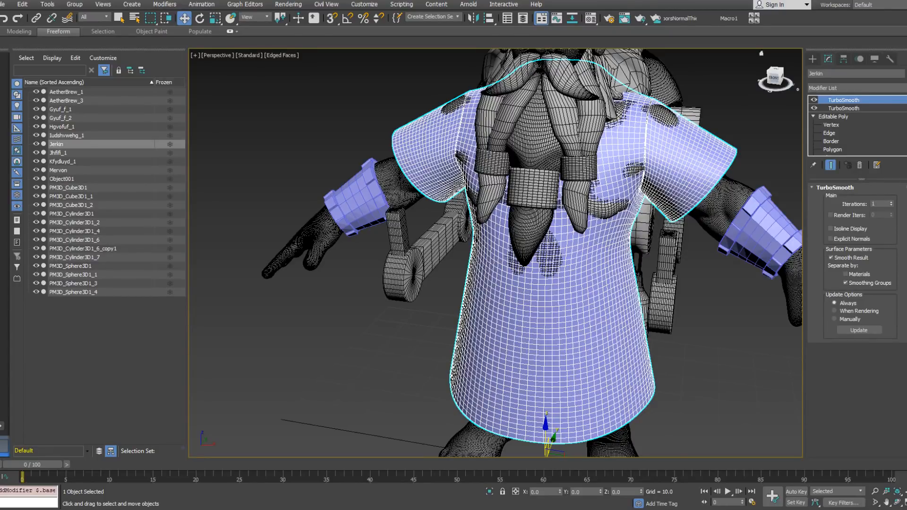
# Step: Examine the smoothed jerkin from several sides and distances, including its sleeves and hem
pyautogui.keyDown('alt'); pyautogui.moveTo(721, 326); pyautogui.dragTo(581, 299, button='middle'); pyautogui.keyUp('alt')
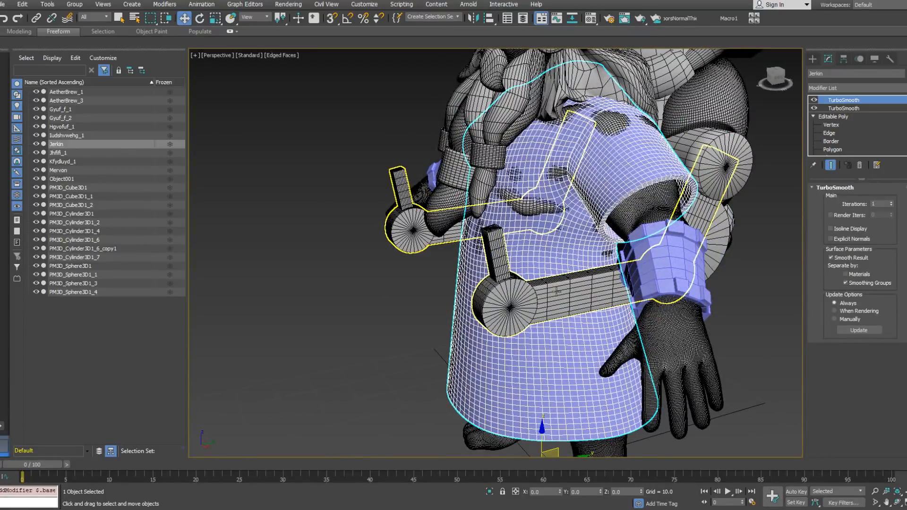
pyautogui.scroll(-5, 576, 292)
pyautogui.keyDown('alt'); pyautogui.moveTo(524, 287); pyautogui.dragTo(596, 298, button='middle'); pyautogui.keyUp('alt')
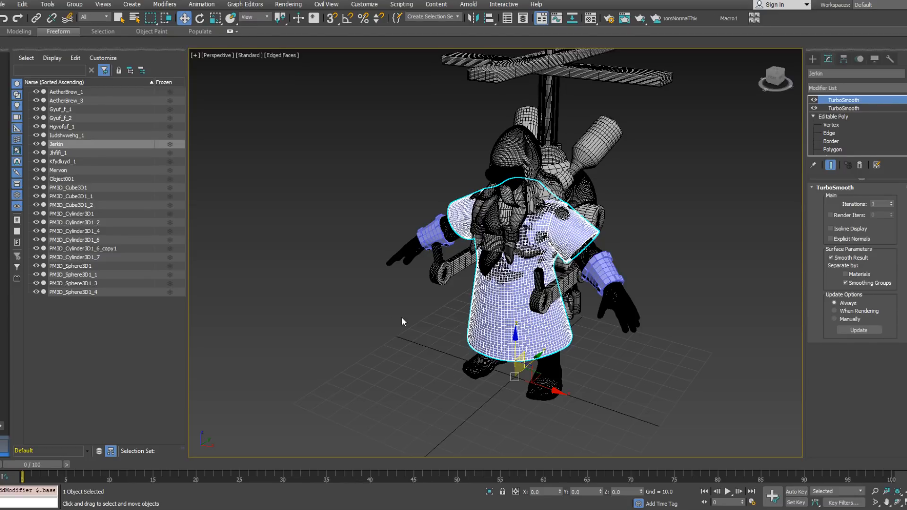
pyautogui.keyDown('alt'); pyautogui.moveTo(501, 284); pyautogui.dragTo(615, 222, button='middle'); pyautogui.keyUp('alt')
pyautogui.scroll(4, 542, 265)
pyautogui.scroll(3, 628, 262)
pyautogui.scroll(-5, 422, 261)
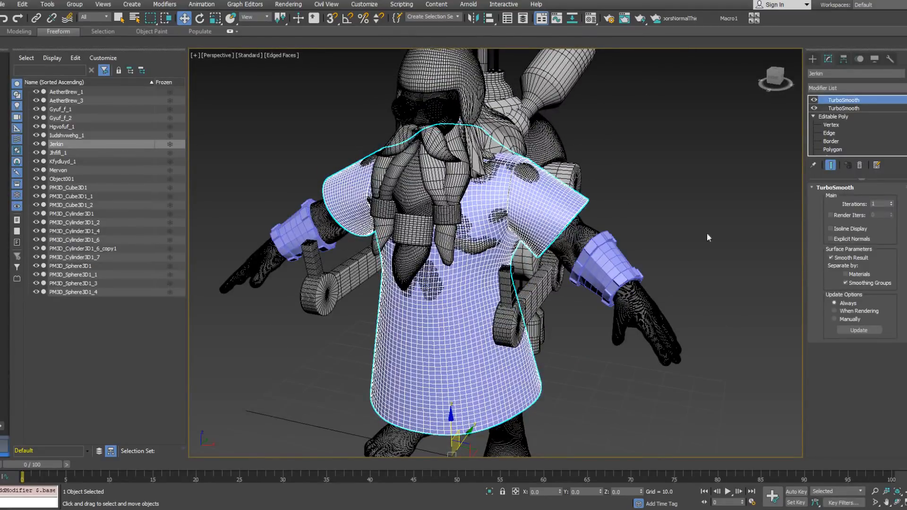
# Step: Select both bracers as whole elements and assign them smoothing group 1
pyautogui.click(607, 265)
pyautogui.keyDown('alt'); pyautogui.moveTo(670, 258); pyautogui.dragTo(619, 214, button='middle'); pyautogui.keyUp('alt')
pyautogui.click(881, 199)
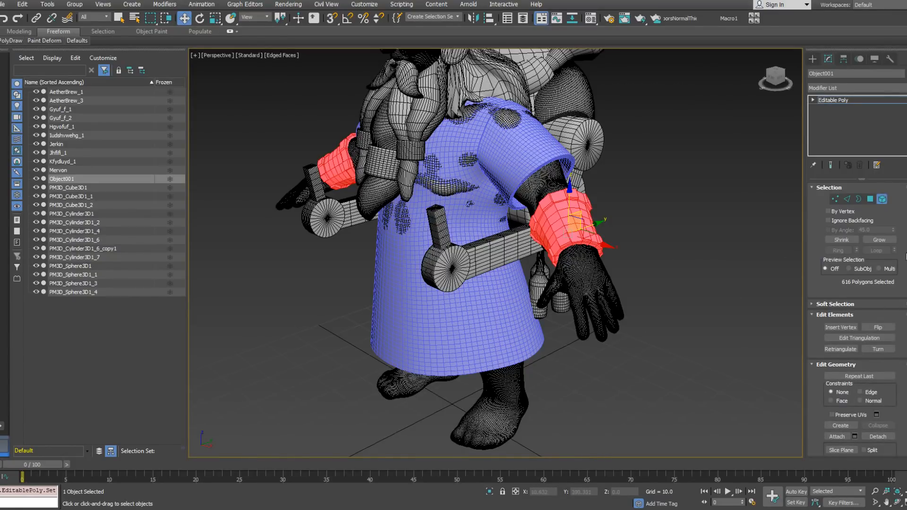
pyautogui.moveTo(900, 254); pyautogui.dragTo(890, 129)
pyautogui.scroll(-3, 882, 345)
pyautogui.scroll(-3, 891, 228)
pyautogui.moveTo(892, 228); pyautogui.dragTo(892, 228)
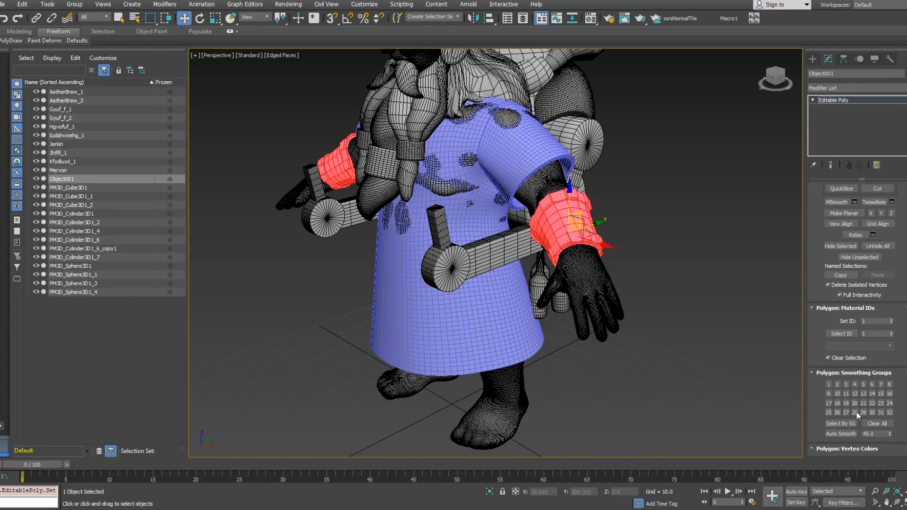
pyautogui.click(828, 384)
# Step: At edge level, pick an edge on the raised wrist band of the dwarf's left bracer
pyautogui.click(813, 100)
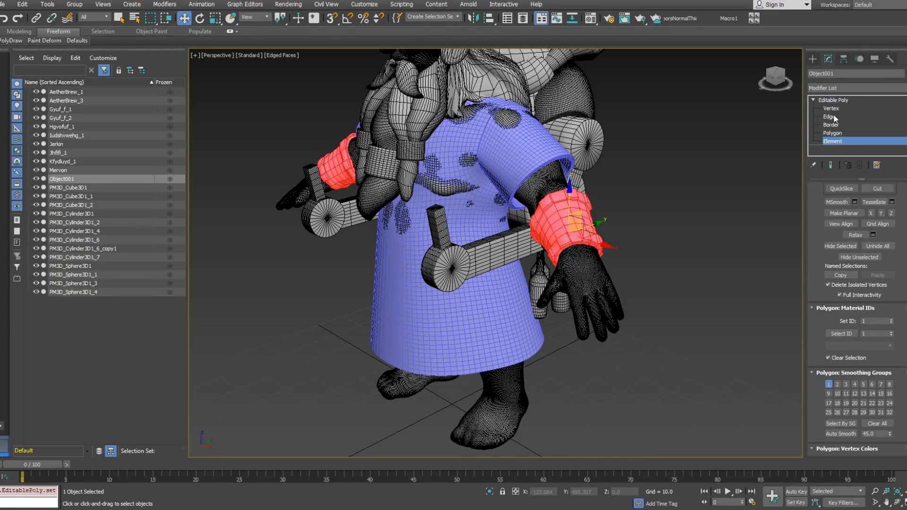
pyautogui.click(830, 117)
pyautogui.keyDown('alt'); pyautogui.moveTo(569, 245); pyautogui.dragTo(565, 194, button='middle'); pyautogui.keyUp('alt')
pyautogui.scroll(3, 565, 194)
pyautogui.scroll(1, 566, 194)
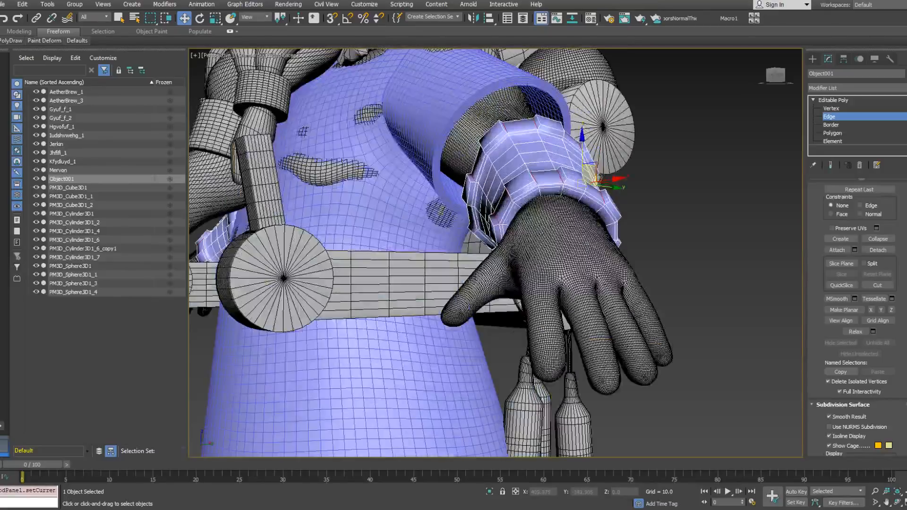
pyautogui.click(566, 194)
pyautogui.scroll(4, 565, 189)
pyautogui.click(565, 184)
# Step: Pick an edge on the elbow-side rim of the left bracer and check the band around it
pyautogui.keyDown('alt'); pyautogui.moveTo(533, 132); pyautogui.dragTo(489, 229, button='middle'); pyautogui.keyUp('alt')
pyautogui.scroll(-4, 539, 207)
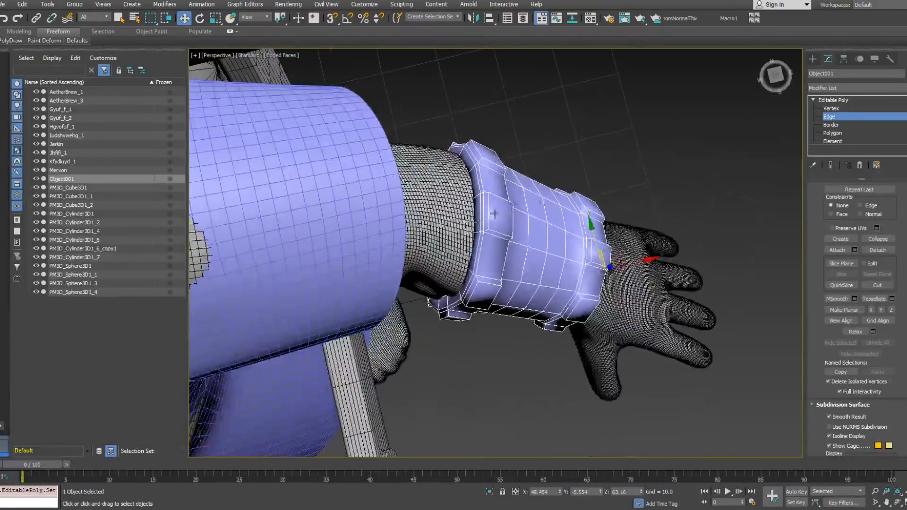
pyautogui.scroll(2, 484, 225)
pyautogui.click(480, 182)
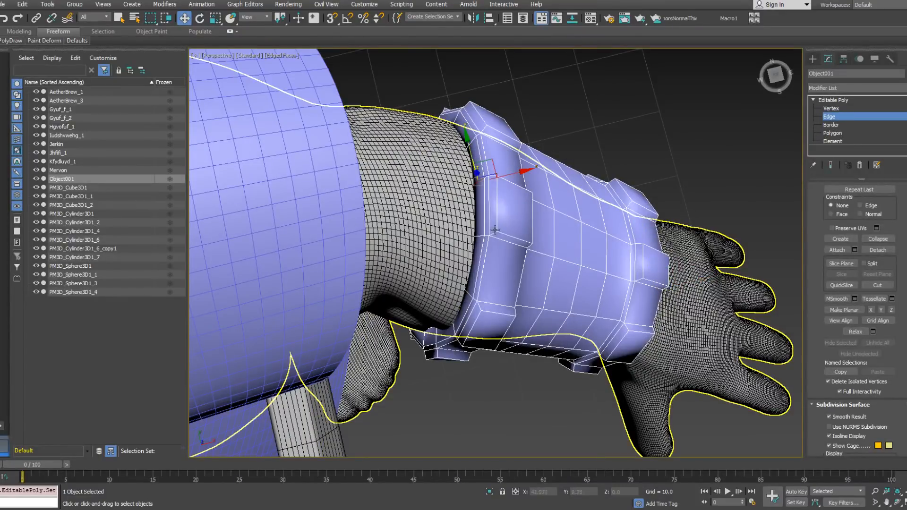
pyautogui.scroll(4, 486, 177)
pyautogui.scroll(-5, 488, 175)
pyautogui.keyDown('alt'); pyautogui.moveTo(488, 175); pyautogui.dragTo(487, 232, button='middle'); pyautogui.keyUp('alt')
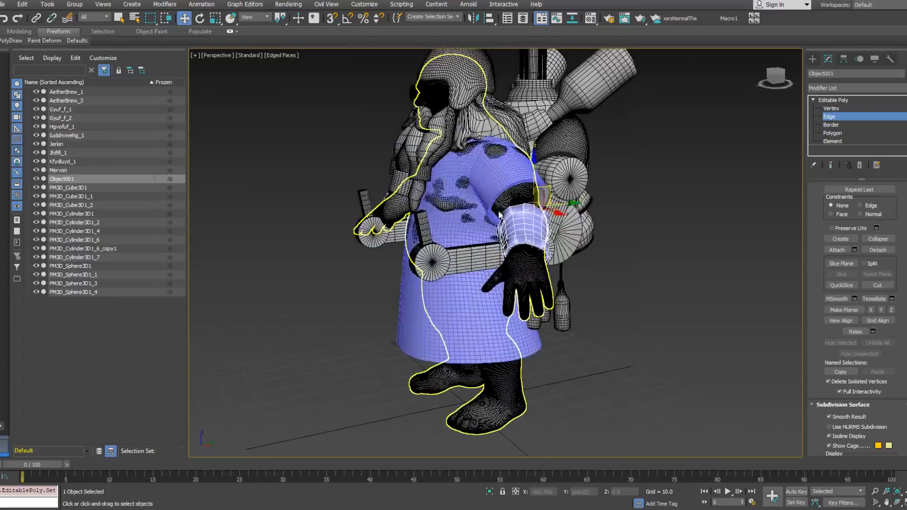
pyautogui.scroll(6, 486, 232)
pyautogui.scroll(-6, 486, 232)
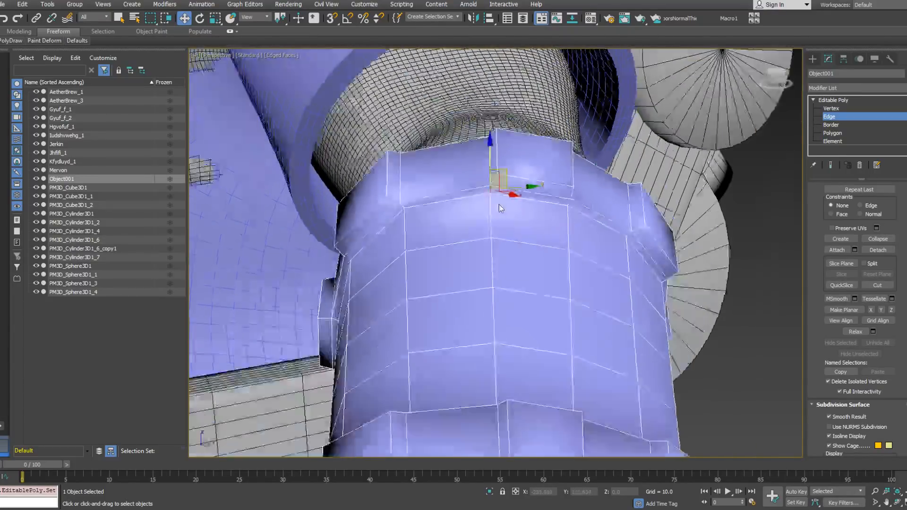
# Step: Pick further step edges along the left bracer's raised bands, checking them up close
pyautogui.keyDown('alt'); pyautogui.moveTo(491, 204); pyautogui.dragTo(577, 218, button='middle'); pyautogui.keyUp('alt')
pyautogui.scroll(5, 523, 253)
pyautogui.scroll(5, 551, 220)
pyautogui.click(559, 197)
pyautogui.scroll(-6, 570, 262)
pyautogui.scroll(2, 578, 213)
pyautogui.keyDown('alt'); pyautogui.moveTo(616, 186); pyautogui.dragTo(590, 186, button='middle'); pyautogui.keyUp('alt')
pyautogui.moveTo(590, 187); pyautogui.dragTo(555, 223, button='middle')
# Step: Delete the bracer element on the dwarf's right arm, keeping only the left one
pyautogui.click(851, 142)
pyautogui.moveTo(306, 123); pyautogui.dragTo(385, 231)
pyautogui.press('Delete')
pyautogui.click(847, 133)
pyautogui.press('z')
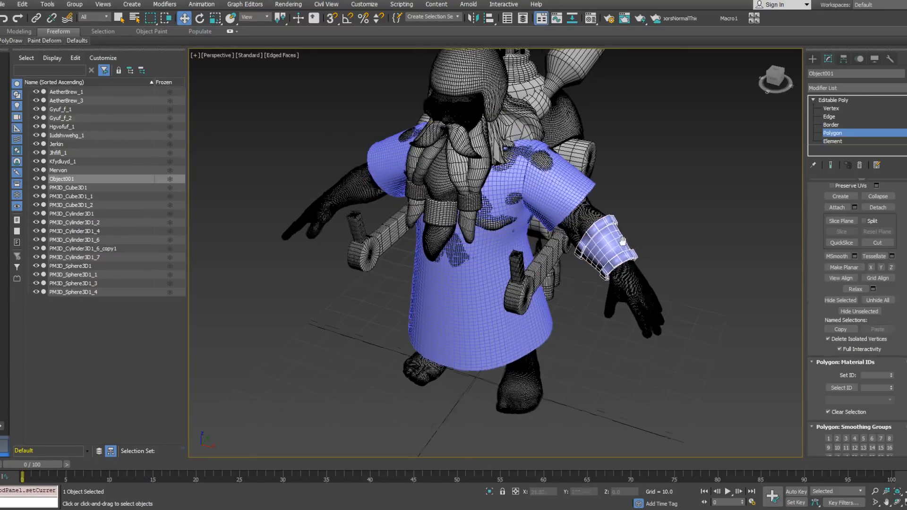
# Step: Expand the left bracer's selected edges to full rings and convert the selection to faces
pyautogui.click(830, 124)
pyautogui.click(829, 116)
pyautogui.keyDown('alt'); pyautogui.moveTo(685, 198); pyautogui.dragTo(702, 193, button='middle'); pyautogui.keyUp('alt')
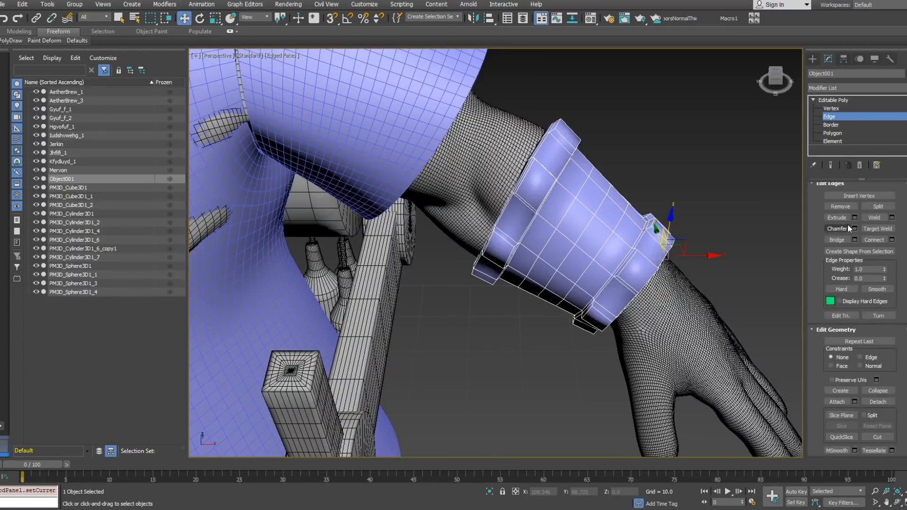
pyautogui.scroll(3, 838, 239)
pyautogui.click(838, 249)
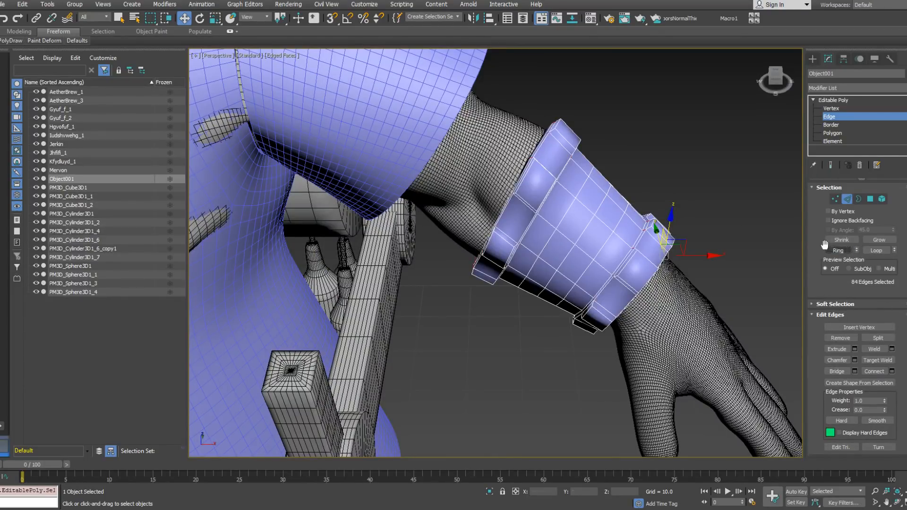
pyautogui.keyDown('alt'); pyautogui.moveTo(673, 212); pyautogui.dragTo(704, 205, button='middle'); pyautogui.keyUp('alt')
pyautogui.moveTo(649, 198); pyautogui.dragTo(651, 217, button='middle')
pyautogui.scroll(3, 651, 217)
pyautogui.rightClick(646, 199)
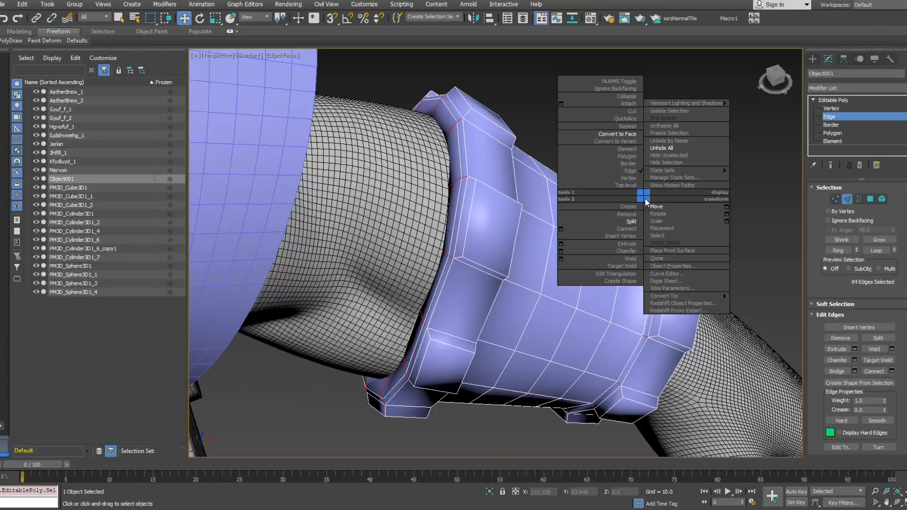
pyautogui.click(625, 135)
# Step: Add the missing side faces around the bracer's elbow-side raised band to the polygon selection
pyautogui.keyDown('ctrl'); pyautogui.click(468, 207); pyautogui.keyUp('ctrl')
pyautogui.moveTo(457, 156); pyautogui.dragTo(462, 229, button='middle')
pyautogui.keyDown('ctrl'); pyautogui.click(463, 177); pyautogui.keyUp('ctrl')
pyautogui.keyDown('alt'); pyautogui.moveTo(463, 177); pyautogui.dragTo(449, 201, button='middle'); pyautogui.keyUp('alt')
pyautogui.keyDown('ctrl'); pyautogui.click(474, 183); pyautogui.keyUp('ctrl')
pyautogui.keyDown('alt'); pyautogui.moveTo(466, 173); pyautogui.dragTo(554, 256, button='middle'); pyautogui.keyUp('alt')
pyautogui.keyDown('ctrl'); pyautogui.click(412, 226); pyautogui.keyUp('ctrl')
pyautogui.scroll(-4, 534, 202)
# Step: Add the elbow-facing side faces of the bracer's wrist band to the polygon selection
pyautogui.keyDown('ctrl'); pyautogui.click(588, 283); pyautogui.keyUp('ctrl')
pyautogui.keyDown('alt'); pyautogui.moveTo(615, 272); pyautogui.dragTo(464, 265, button='middle'); pyautogui.keyUp('alt')
pyautogui.keyDown('ctrl'); pyautogui.click(466, 262); pyautogui.keyUp('ctrl')
pyautogui.keyDown('alt'); pyautogui.moveTo(518, 157); pyautogui.dragTo(596, 244, button='middle'); pyautogui.keyUp('alt')
pyautogui.scroll(3, 598, 245)
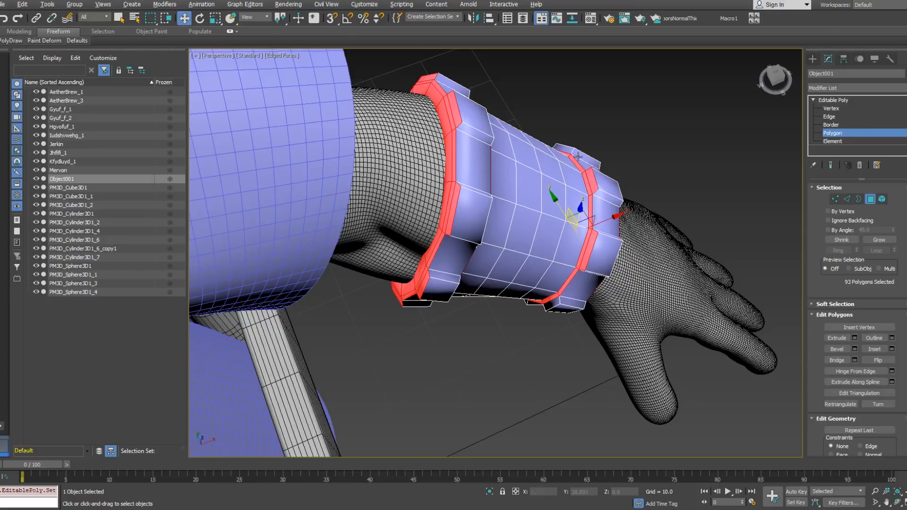
pyautogui.keyDown('alt'); pyautogui.moveTo(591, 175); pyautogui.dragTo(568, 148, button='middle'); pyautogui.keyUp('alt')
pyautogui.keyDown('alt'); pyautogui.moveTo(581, 181); pyautogui.dragTo(602, 235, button='middle'); pyautogui.keyUp('alt')
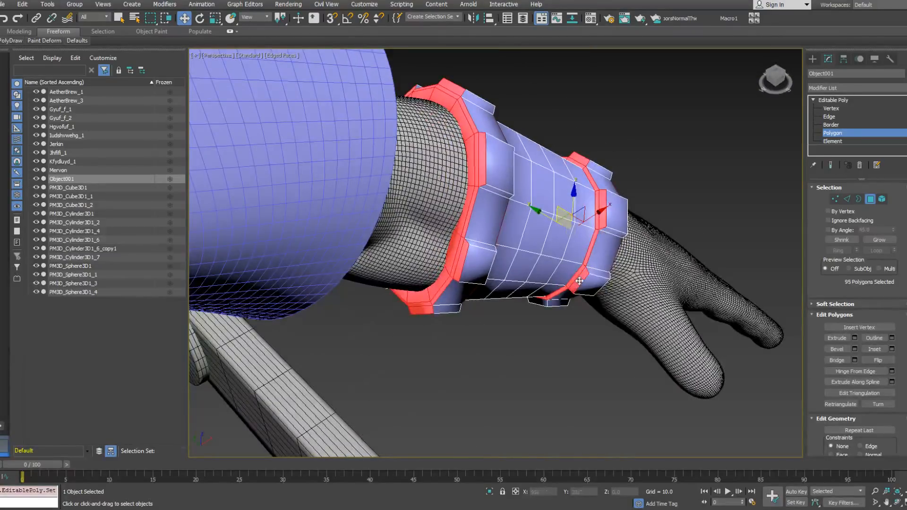
pyautogui.keyDown('alt'); pyautogui.moveTo(515, 297); pyautogui.dragTo(636, 239, button='middle'); pyautogui.keyUp('alt')
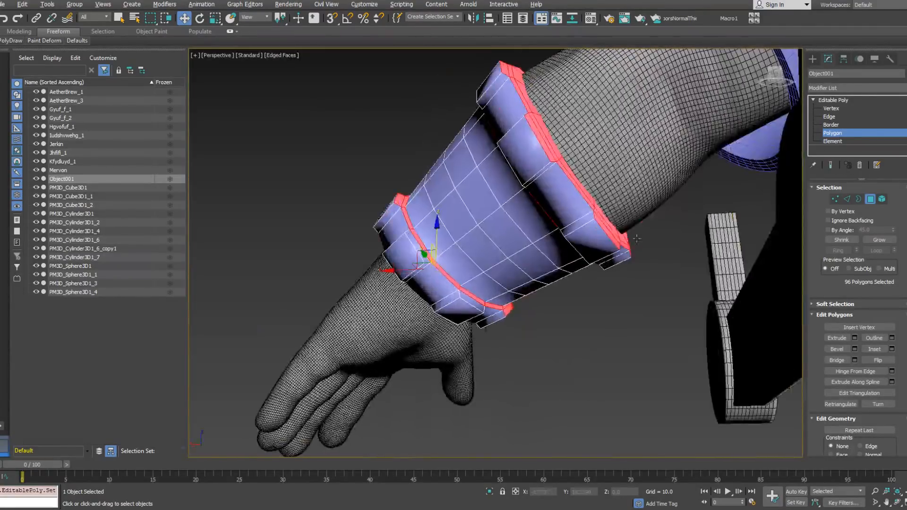
# Step: Extend the polygon selection with the wrist-facing side faces of the bracer's two raised bands
pyautogui.keyDown('alt'); pyautogui.moveTo(414, 242); pyautogui.dragTo(596, 230, button='middle'); pyautogui.keyUp('alt')
pyautogui.keyDown('ctrl'); pyautogui.click(529, 201); pyautogui.keyUp('ctrl')
pyautogui.keyDown('ctrl'); pyautogui.click(446, 213); pyautogui.keyUp('ctrl')
pyautogui.keyDown('alt'); pyautogui.moveTo(447, 213); pyautogui.dragTo(496, 227, button='middle'); pyautogui.keyUp('alt')
pyautogui.keyDown('ctrl'); pyautogui.click(495, 228); pyautogui.keyUp('ctrl')
pyautogui.keyDown('ctrl'); pyautogui.click(575, 266); pyautogui.keyUp('ctrl')
pyautogui.keyDown('alt'); pyautogui.moveTo(576, 267); pyautogui.dragTo(610, 278, button='middle'); pyautogui.keyUp('alt')
pyautogui.keyDown('ctrl'); pyautogui.click(579, 211); pyautogui.keyUp('ctrl')
pyautogui.keyDown('alt'); pyautogui.moveTo(579, 211); pyautogui.dragTo(614, 245, button='middle'); pyautogui.keyUp('alt')
pyautogui.keyDown('ctrl'); pyautogui.click(614, 244); pyautogui.keyUp('ctrl')
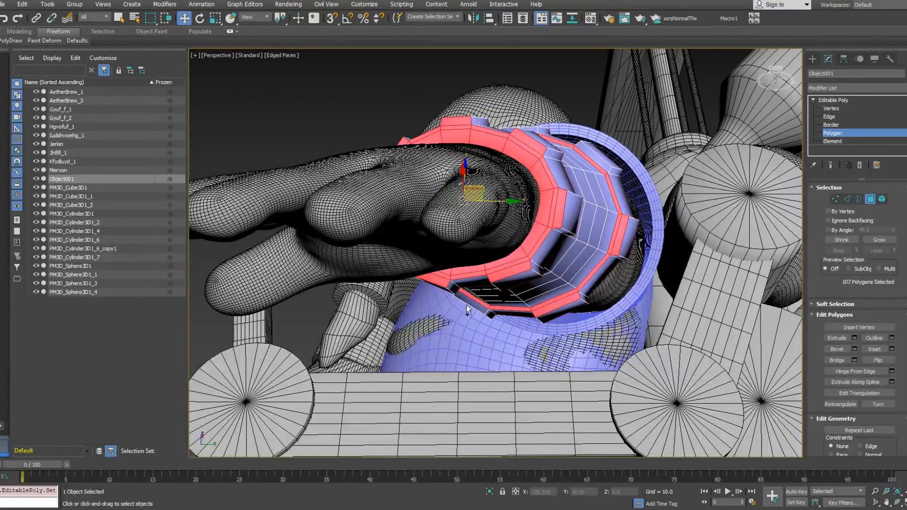
# Step: Add the remaining side faces of the bracer's wrist band to the polygon selection and assign it smoothing group 2
pyautogui.keyDown('alt'); pyautogui.moveTo(472, 303); pyautogui.dragTo(451, 247, button='middle'); pyautogui.keyUp('alt')
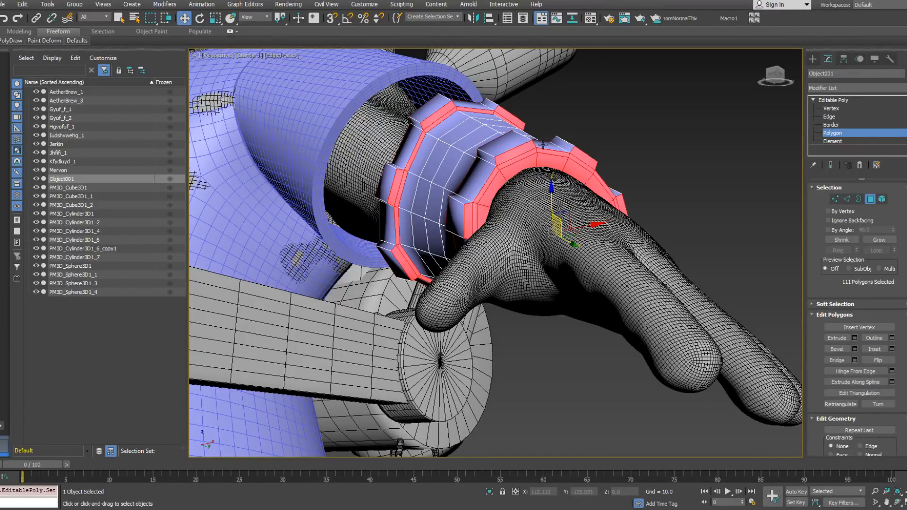
pyautogui.keyDown('alt'); pyautogui.moveTo(543, 145); pyautogui.dragTo(581, 196, button='middle'); pyautogui.keyUp('alt')
pyautogui.keyDown('ctrl'); pyautogui.click(579, 187); pyautogui.keyUp('ctrl')
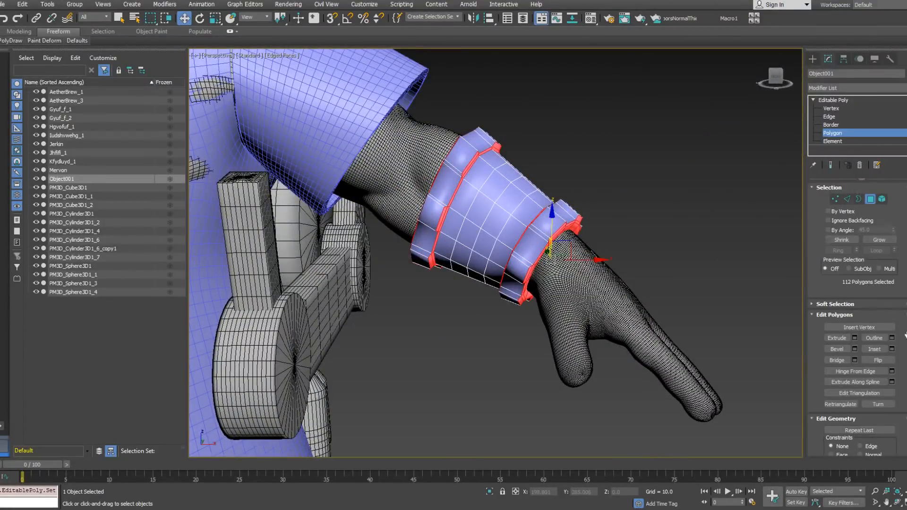
pyautogui.scroll(-4, 886, 255)
pyautogui.scroll(-4, 902, 356)
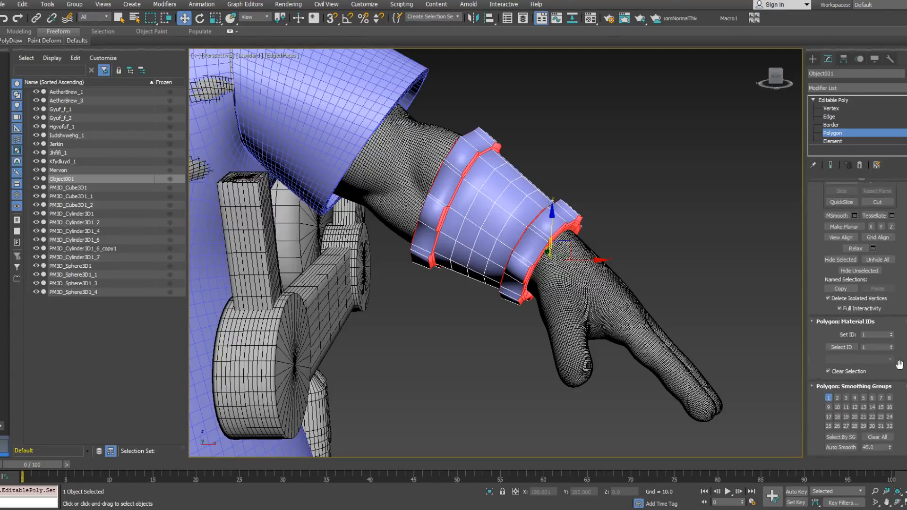
pyautogui.click(829, 400)
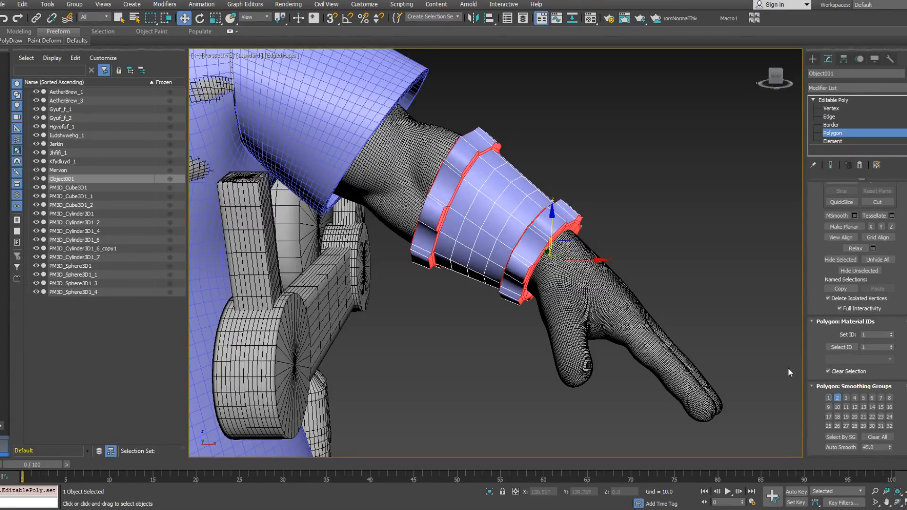
# Step: Select the narrow lengthwise step faces on the sides of the raised blocks around the bracer's wrist band
pyautogui.keyDown('alt'); pyautogui.moveTo(464, 223); pyautogui.dragTo(530, 252, button='middle'); pyautogui.keyUp('alt')
pyautogui.scroll(4, 531, 256)
pyautogui.click(527, 249)
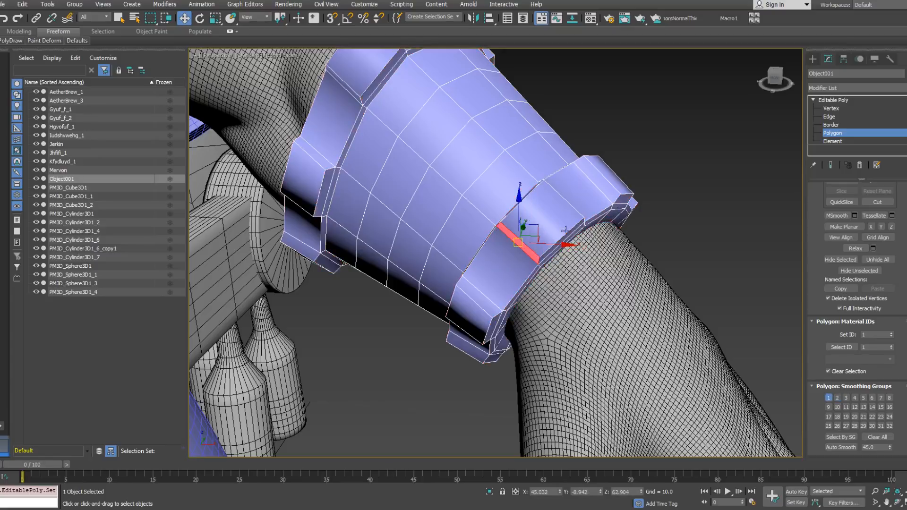
pyautogui.keyDown('ctrl'); pyautogui.click(598, 194); pyautogui.keyUp('ctrl')
pyautogui.keyDown('alt'); pyautogui.moveTo(599, 195); pyautogui.dragTo(553, 309, button='middle'); pyautogui.keyUp('alt')
pyautogui.keyDown('alt'); pyautogui.moveTo(588, 433); pyautogui.dragTo(520, 194, button='middle'); pyautogui.keyUp('alt')
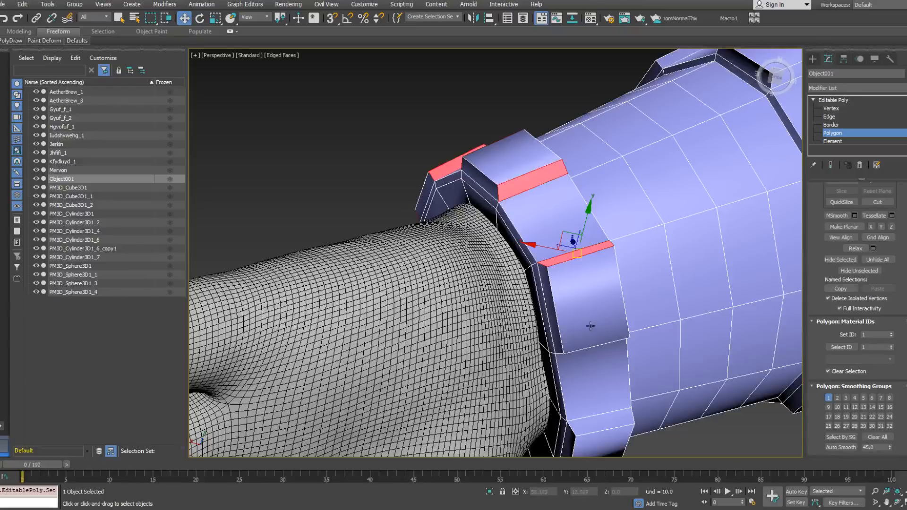
pyautogui.keyDown('alt'); pyautogui.moveTo(598, 425); pyautogui.dragTo(549, 213, button='middle'); pyautogui.keyUp('alt')
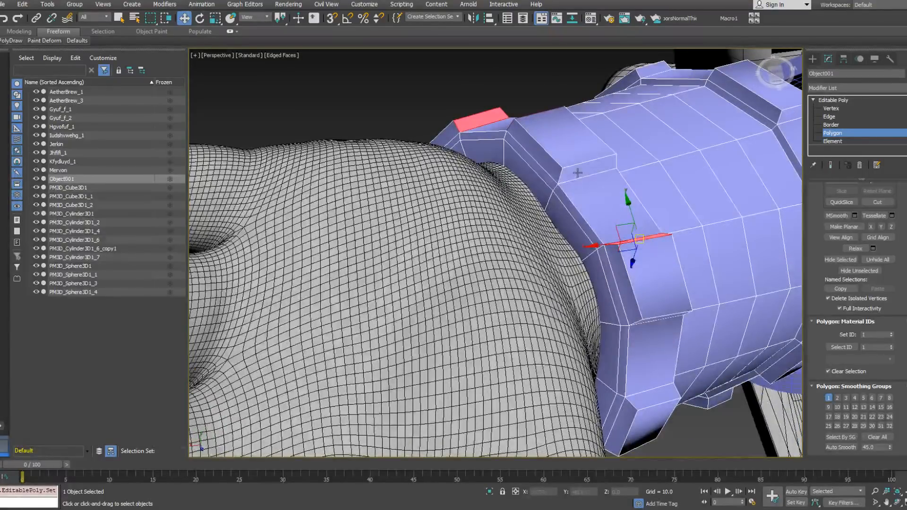
pyautogui.keyDown('alt'); pyautogui.moveTo(656, 327); pyautogui.dragTo(546, 336, button='middle'); pyautogui.keyUp('alt')
pyautogui.moveTo(647, 249); pyautogui.dragTo(559, 260, button='middle')
pyautogui.keyDown('alt'); pyautogui.moveTo(597, 227); pyautogui.dragTo(569, 295, button='middle'); pyautogui.keyUp('alt')
pyautogui.keyDown('alt'); pyautogui.moveTo(548, 87); pyautogui.dragTo(558, 182, button='middle'); pyautogui.keyUp('alt')
pyautogui.hotkey('ctrl', 'z')
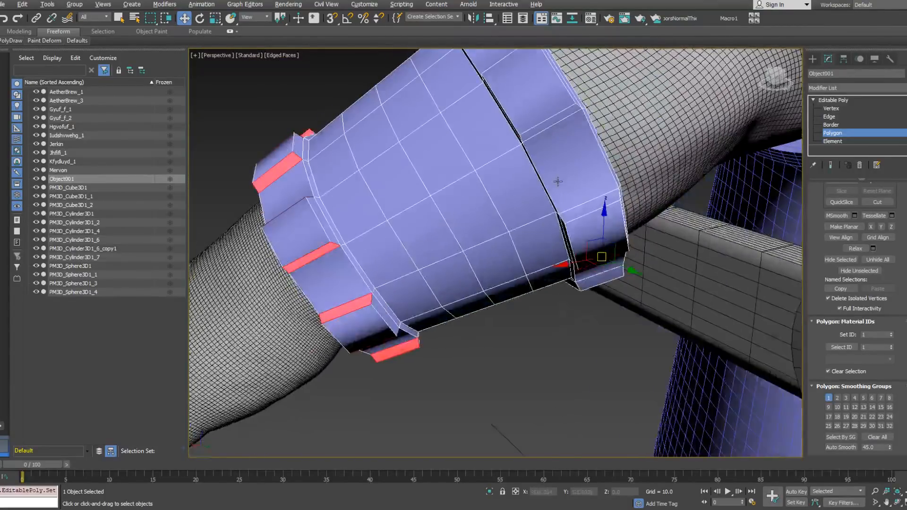
# Step: Add the matching lengthwise step faces of the raised blocks around the elbow-side band to the selection
pyautogui.keyDown('alt'); pyautogui.moveTo(546, 125); pyautogui.dragTo(547, 186, button='middle'); pyautogui.keyUp('alt')
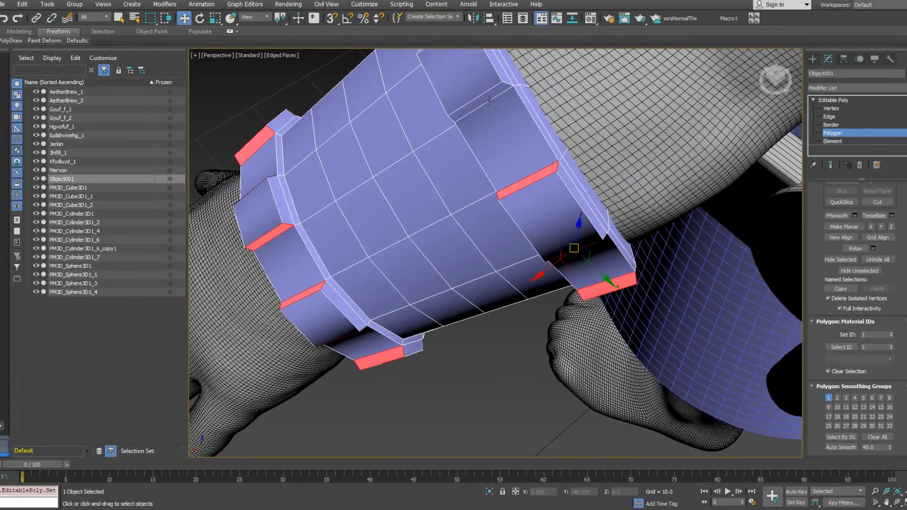
pyautogui.keyDown('alt'); pyautogui.moveTo(490, 108); pyautogui.dragTo(520, 181, button='middle'); pyautogui.keyUp('alt')
pyautogui.keyDown('alt'); pyautogui.moveTo(519, 149); pyautogui.dragTo(605, 246, button='middle'); pyautogui.keyUp('alt')
pyautogui.scroll(-5, 524, 265)
pyautogui.scroll(3, 521, 247)
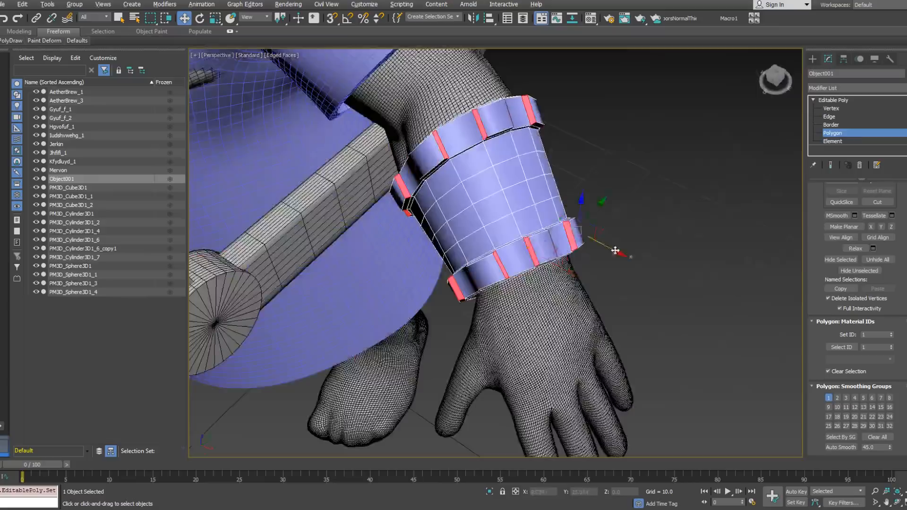
# Step: Assign smoothing group 3 to the selected step faces of both bands and leave polygon editing
pyautogui.click(830, 401)
pyautogui.keyDown('alt'); pyautogui.moveTo(489, 265); pyautogui.dragTo(541, 209, button='middle'); pyautogui.keyUp('alt')
pyautogui.click(836, 133)
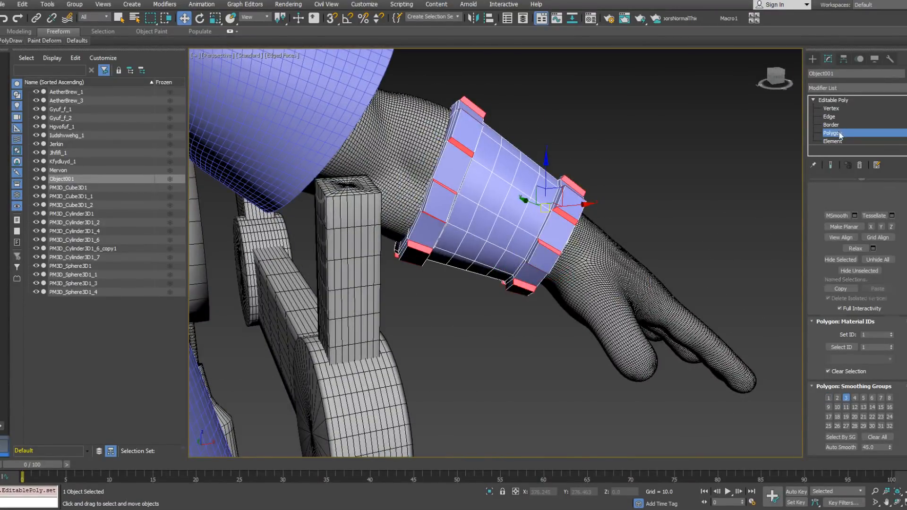
# Step: Apply a TurboSmooth modifier that separates by smoothing groups to the left bracer
pyautogui.click(855, 88)
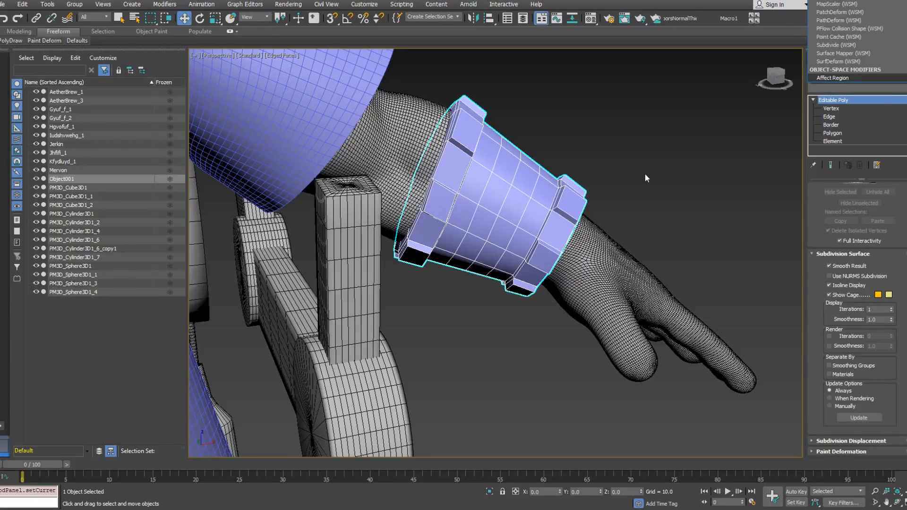
pyautogui.click(866, 98)
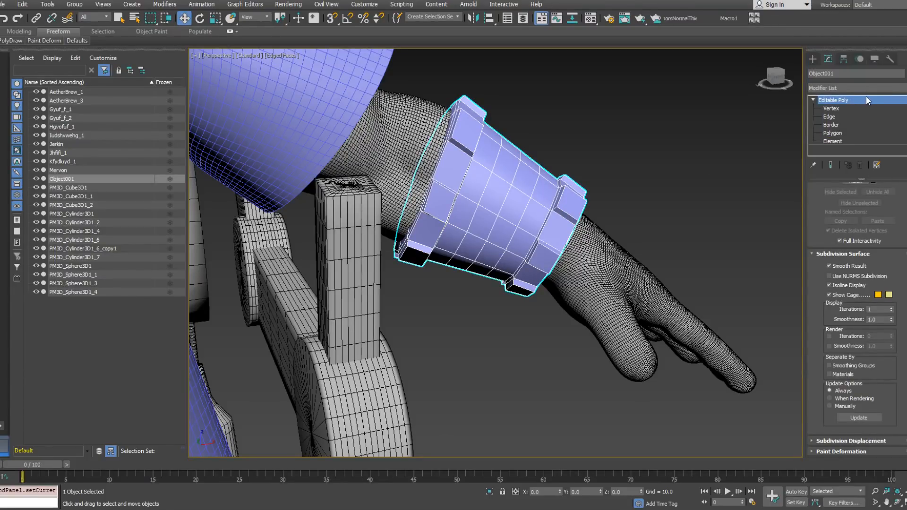
pyautogui.rightClick(867, 98)
pyautogui.press('p')
pyautogui.rightClick(866, 99)
pyautogui.click(867, 100)
pyautogui.press('Return')
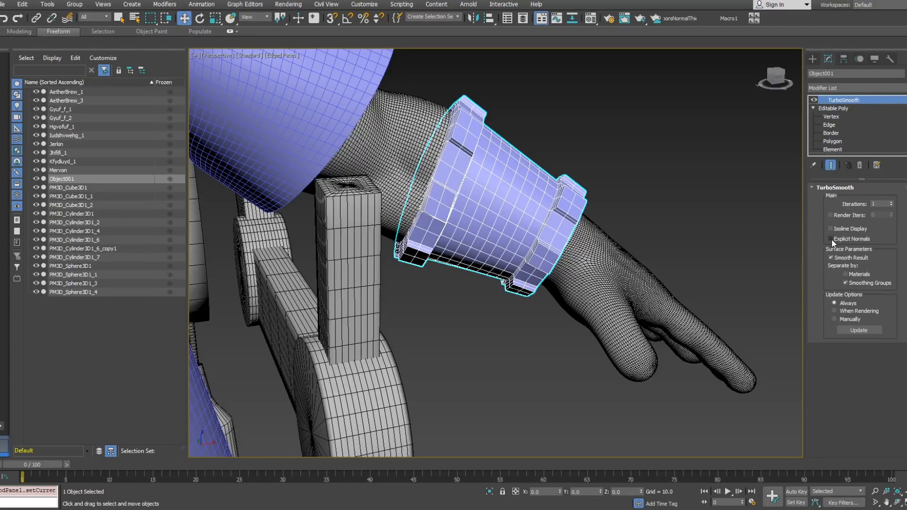
# Step: Turn off separation by smoothing groups in the jerkin's upper TurboSmooth modifier
pyautogui.scroll(-10, 619, 203)
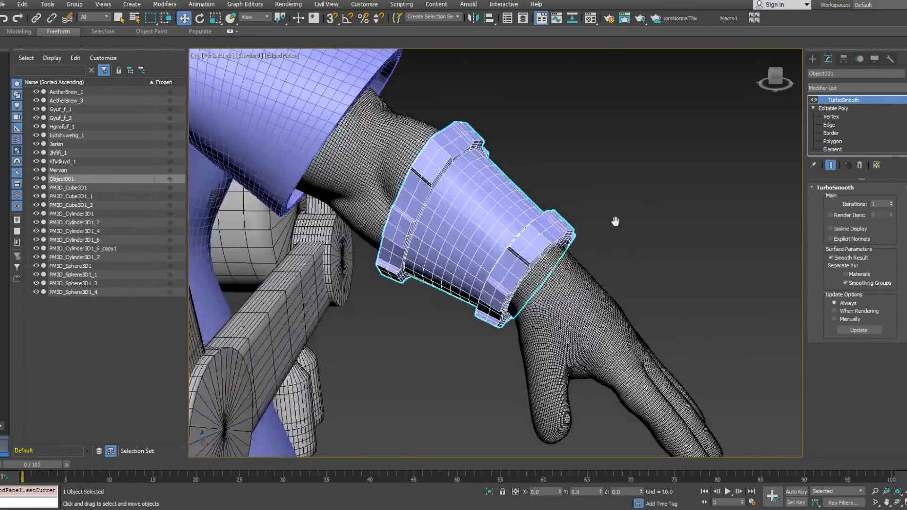
pyautogui.click(572, 291)
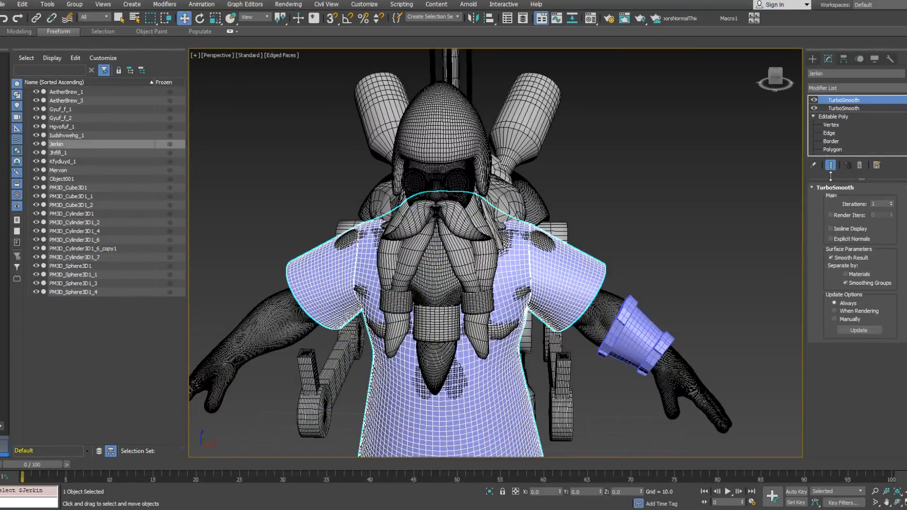
pyautogui.click(846, 283)
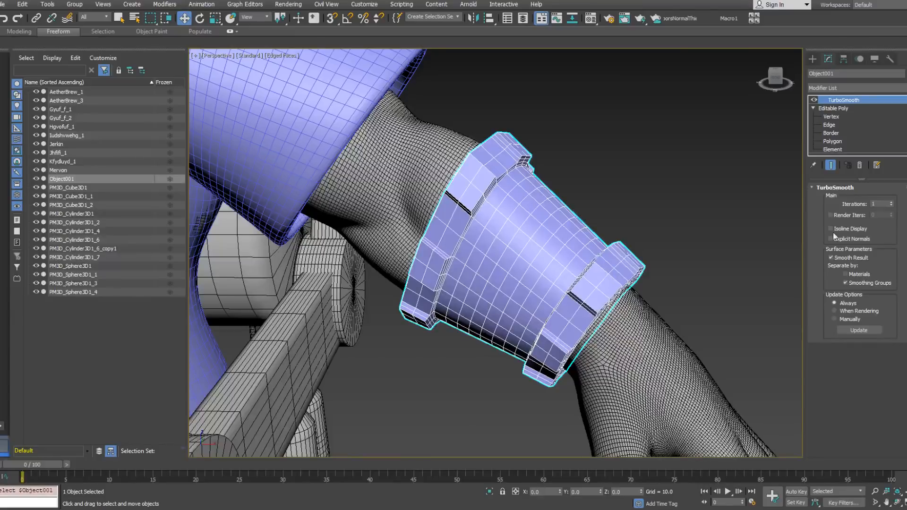
# Step: Paste a second TurboSmooth onto the bracer's stack and turn off its separation by smoothing groups
pyautogui.rightClick(858, 101)
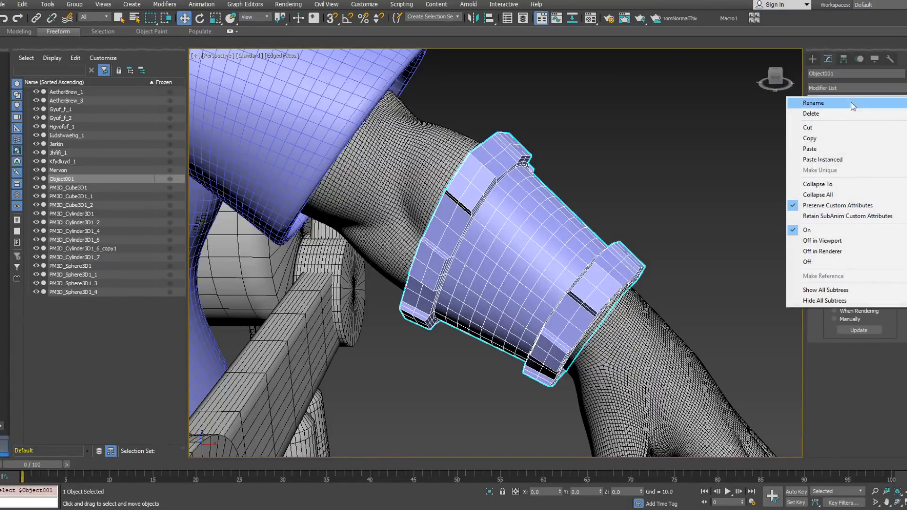
pyautogui.click(821, 150)
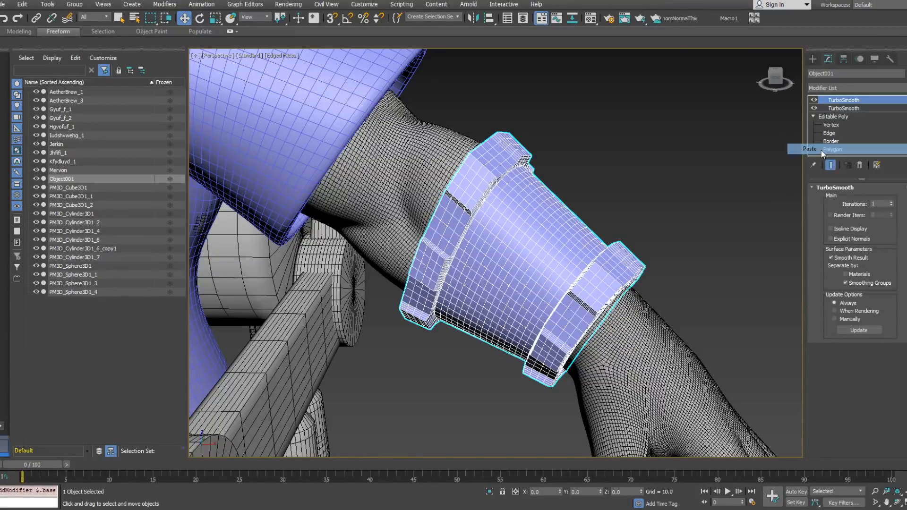
pyautogui.click(845, 283)
pyautogui.keyDown('alt'); pyautogui.moveTo(624, 218); pyautogui.dragTo(578, 254, button='middle'); pyautogui.keyUp('alt')
pyautogui.scroll(-4, 577, 254)
pyautogui.scroll(4, 577, 253)
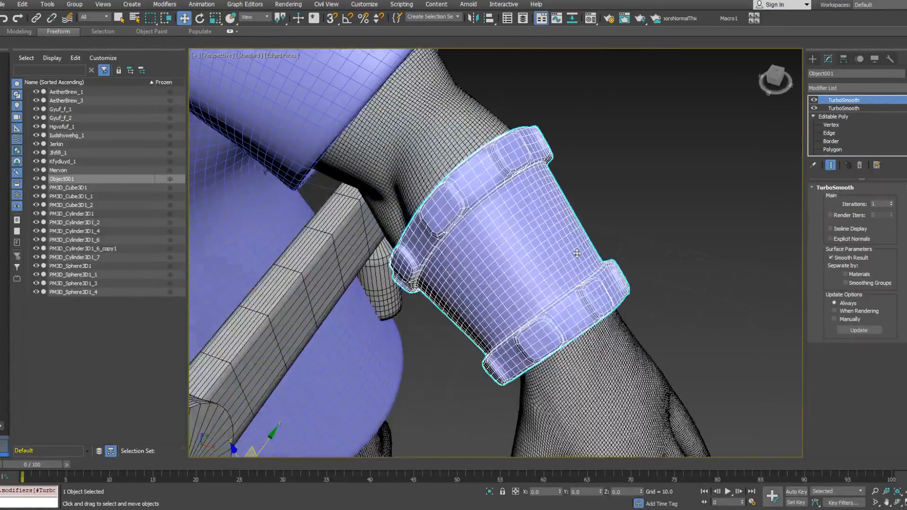
# Step: Set the iterations of the bracer's lower TurboSmooth to 2
pyautogui.click(843, 108)
pyautogui.click(892, 202)
pyautogui.moveTo(521, 174); pyautogui.dragTo(477, 194, button='middle')
pyautogui.scroll(-4, 537, 206)
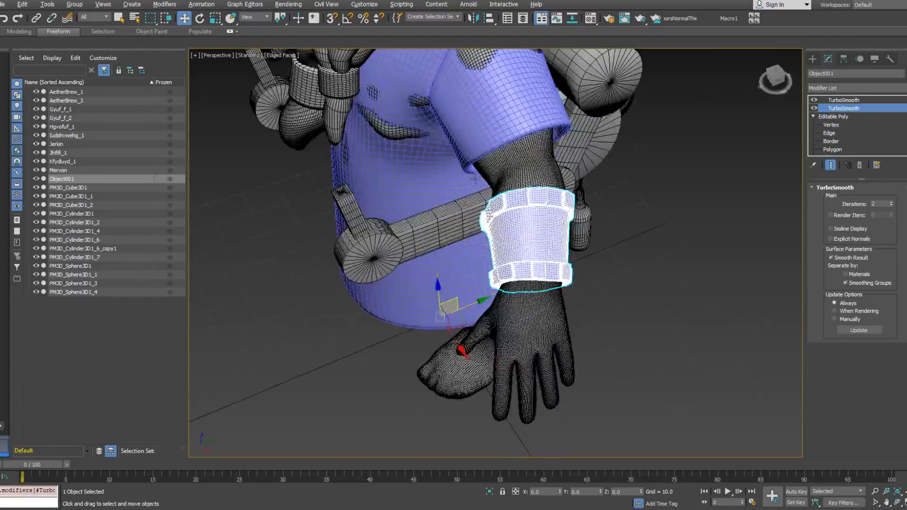
# Step: Select the jerkin and compare the settings of its two TurboSmooth modifiers while examining its mesh density
pyautogui.click(482, 141)
pyautogui.keyDown('alt'); pyautogui.moveTo(484, 139); pyautogui.dragTo(535, 183, button='middle'); pyautogui.keyUp('alt')
pyautogui.scroll(3, 501, 151)
pyautogui.click(853, 108)
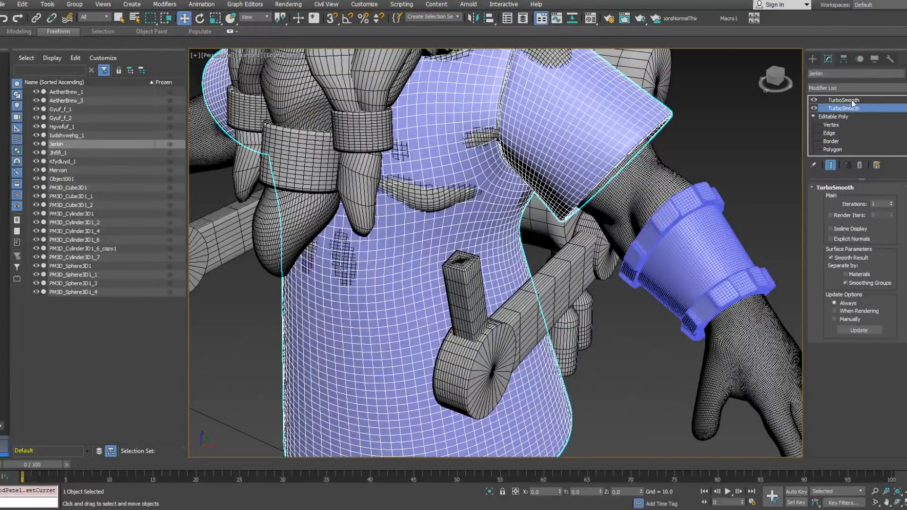
pyautogui.click(852, 101)
pyautogui.keyDown('alt'); pyautogui.moveTo(614, 160); pyautogui.dragTo(613, 204, button='middle'); pyautogui.keyUp('alt')
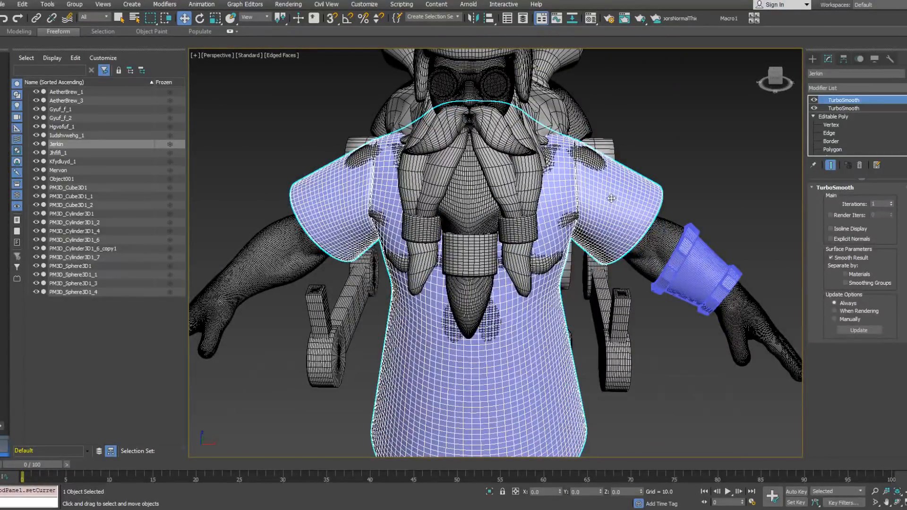
pyautogui.keyDown('alt'); pyautogui.moveTo(673, 180); pyautogui.dragTo(591, 189, button='middle'); pyautogui.keyUp('alt')
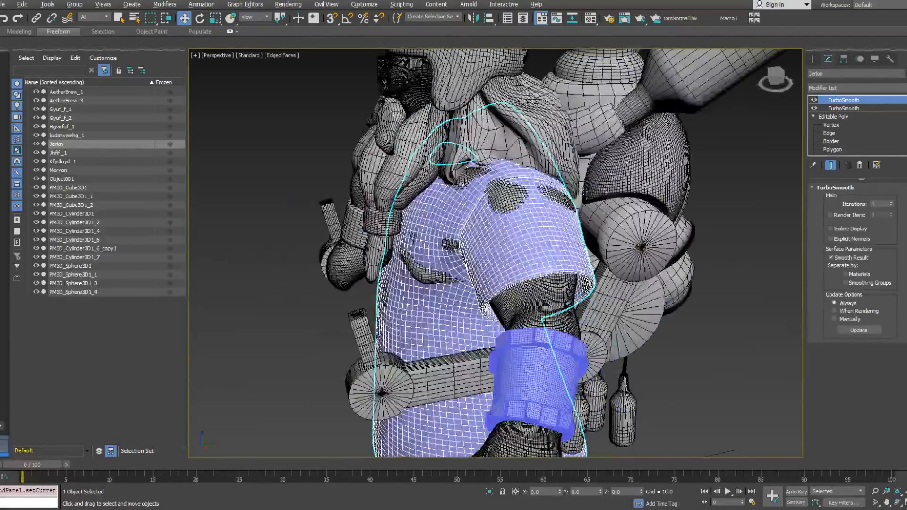
# Step: Reselect the left bracer and raise its lower TurboSmooth's iterations by one more level
pyautogui.click(556, 379)
pyautogui.keyDown('alt'); pyautogui.moveTo(556, 379); pyautogui.dragTo(576, 262, button='middle'); pyautogui.keyUp('alt')
pyautogui.scroll(5, 564, 248)
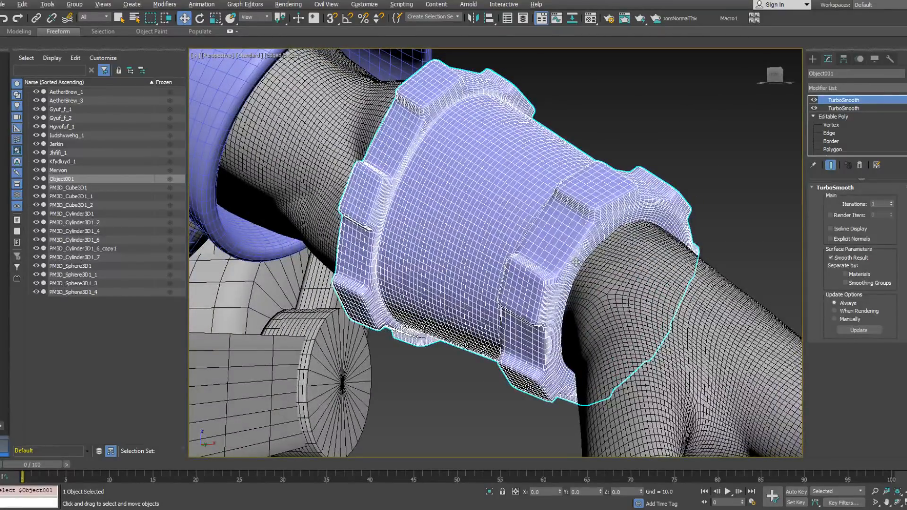
pyautogui.click(853, 109)
pyautogui.click(892, 202)
pyautogui.keyDown('alt'); pyautogui.moveTo(587, 189); pyautogui.dragTo(634, 214, button='middle'); pyautogui.keyUp('alt')
# Step: Deselect the bracer and hide the edge display to examine the smoothed clothing in plain shading
pyautogui.click(633, 214)
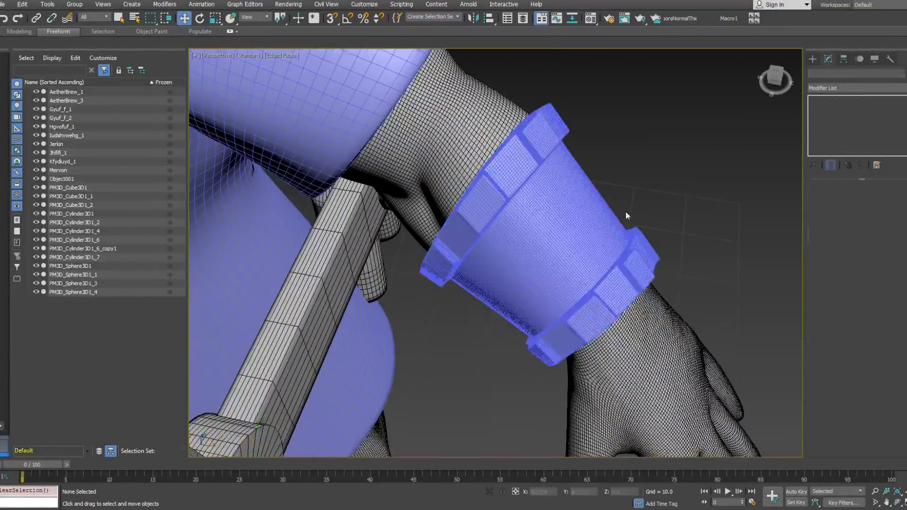
pyautogui.scroll(-10, 633, 211)
pyautogui.press('F4')
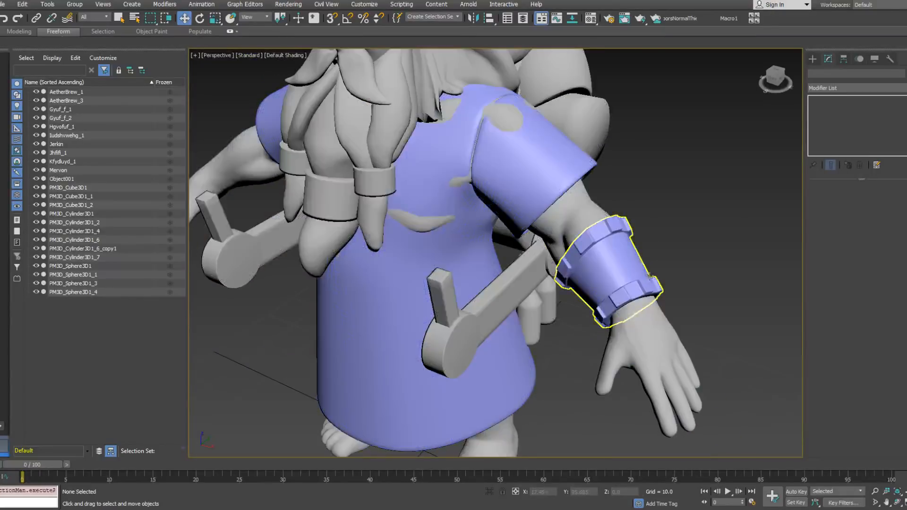
pyautogui.keyDown('alt'); pyautogui.moveTo(608, 239); pyautogui.dragTo(633, 234, button='middle'); pyautogui.keyUp('alt')
# Step: Try a different iteration count on the jerkin's upper TurboSmooth and check its shading
pyautogui.click(575, 183)
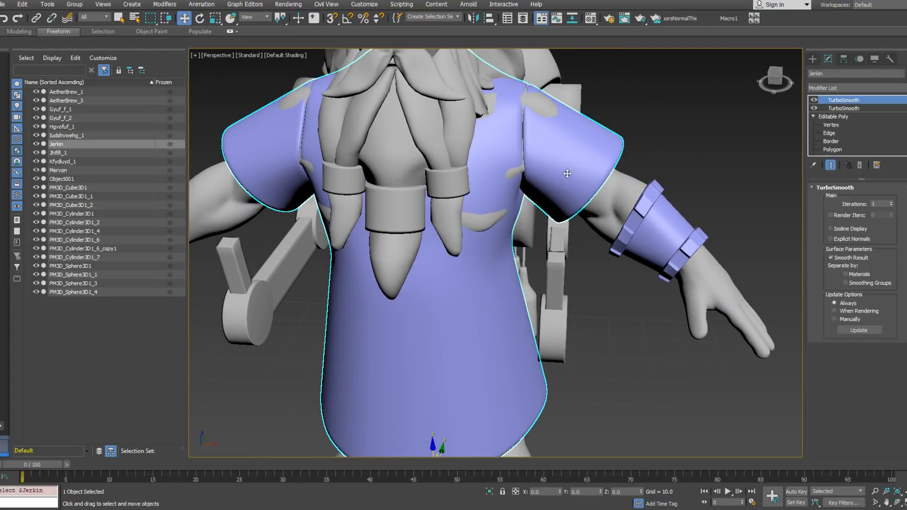
pyautogui.press('z')
pyautogui.click(891, 206)
pyautogui.keyDown('alt'); pyautogui.moveTo(635, 189); pyautogui.dragTo(605, 184, button='middle'); pyautogui.keyUp('alt')
pyautogui.press('F4')
pyautogui.scroll(-10, 614, 213)
# Step: Collapse the left bracer's modifier stack and convert the bracer to Editable Poly
pyautogui.click(652, 210)
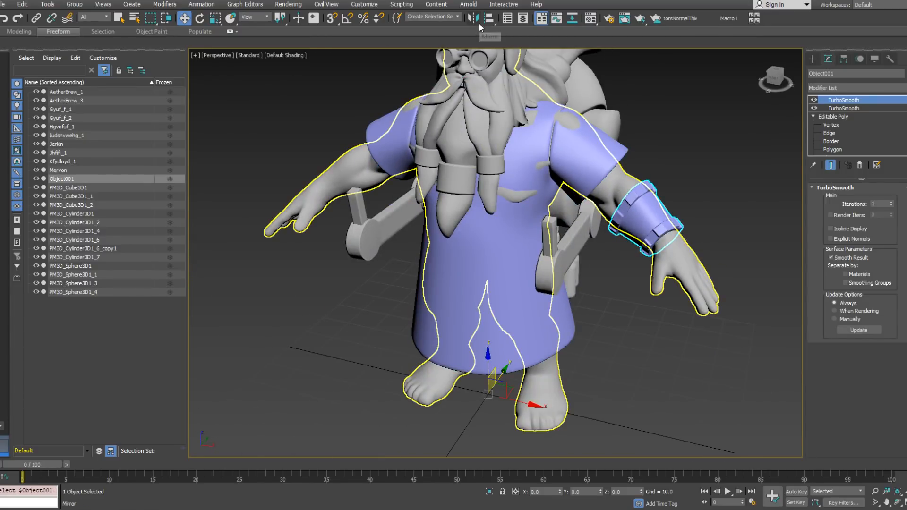
pyautogui.rightClick(838, 118)
pyautogui.click(841, 196)
pyautogui.rightClick(840, 126)
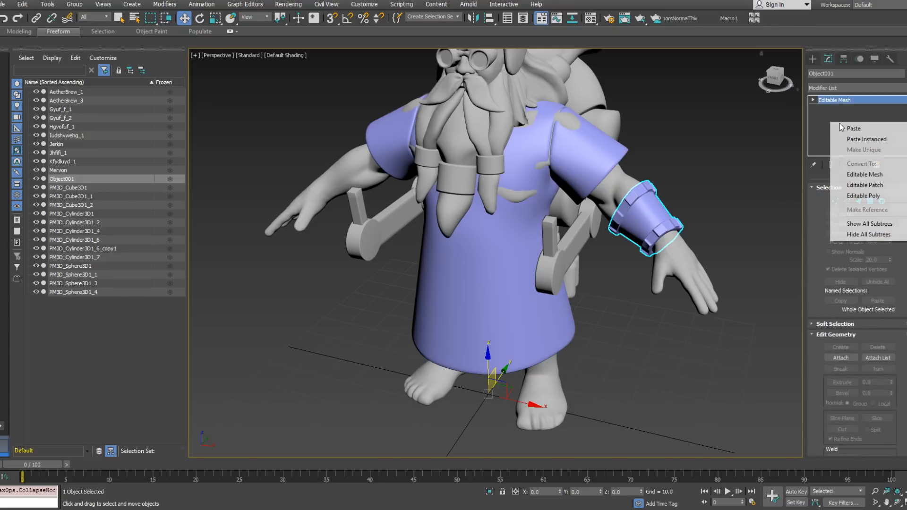
pyautogui.click(861, 196)
# Step: Collapse the jerkin's modifier stack and convert the jerkin to Editable Poly
pyautogui.click(593, 149)
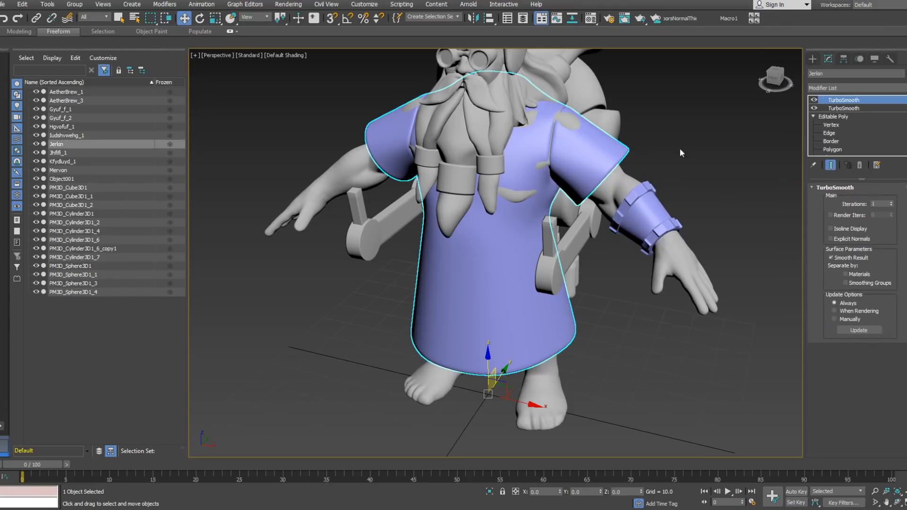
pyautogui.rightClick(853, 109)
pyautogui.click(845, 194)
pyautogui.rightClick(847, 126)
pyautogui.click(863, 194)
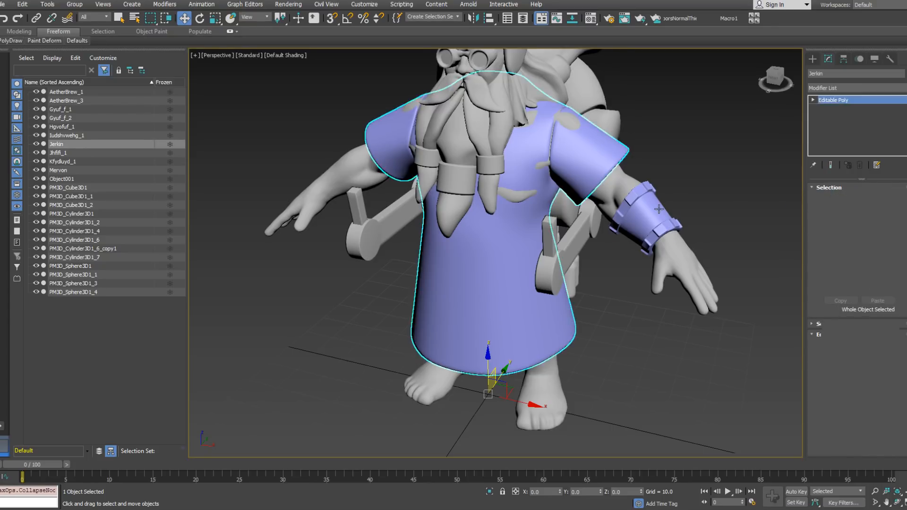
# Step: Mirror the left bracer across the X axis as a copy onto the dwarf's other forearm
pyautogui.click(661, 212)
pyautogui.click(473, 18)
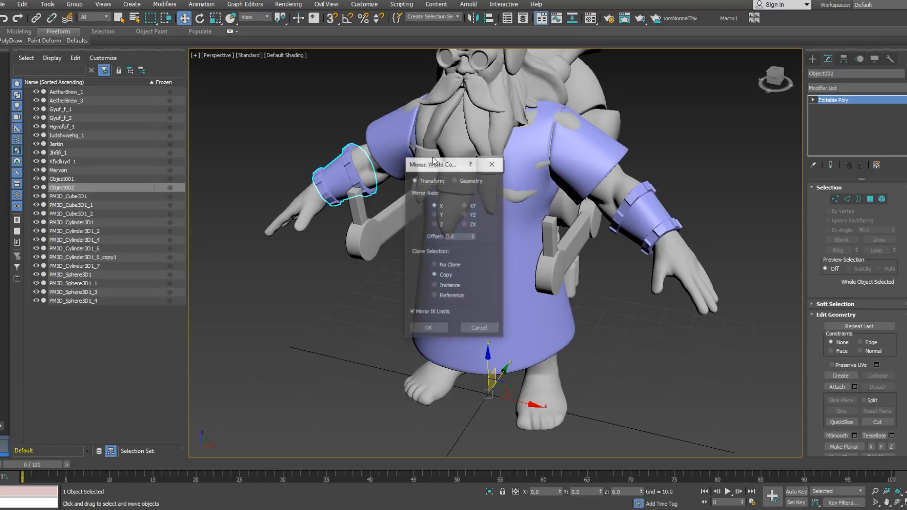
pyautogui.click(440, 330)
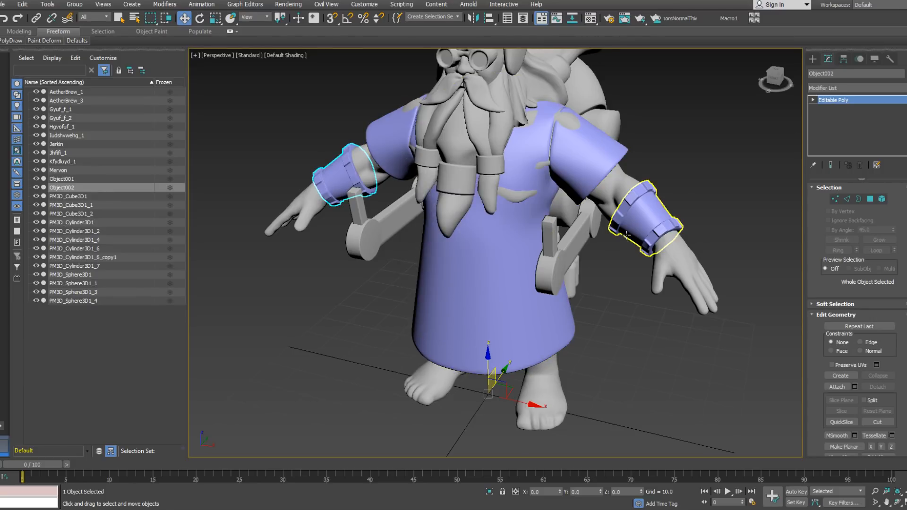
# Step: Attach the mirrored bracer to the original left bracer so both form one Editable Poly object
pyautogui.click(630, 222)
pyautogui.rightClick(624, 227)
pyautogui.click(609, 150)
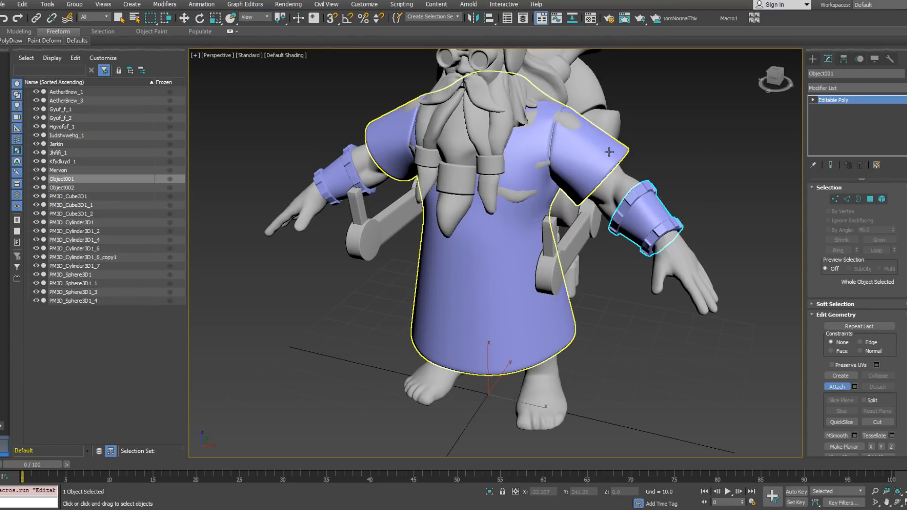
pyautogui.click(329, 172)
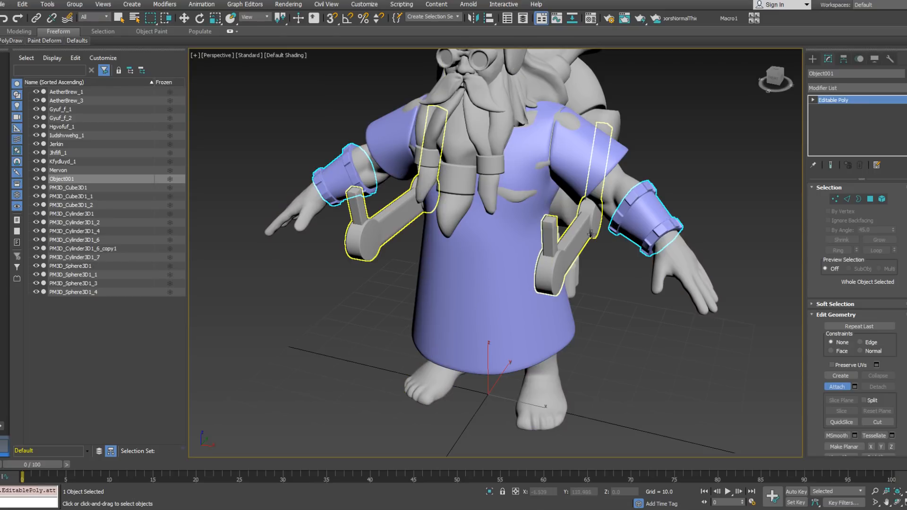
pyautogui.rightClick(616, 330)
pyautogui.keyDown('alt'); pyautogui.moveTo(580, 255); pyautogui.dragTo(543, 268, button='middle'); pyautogui.keyUp('alt')
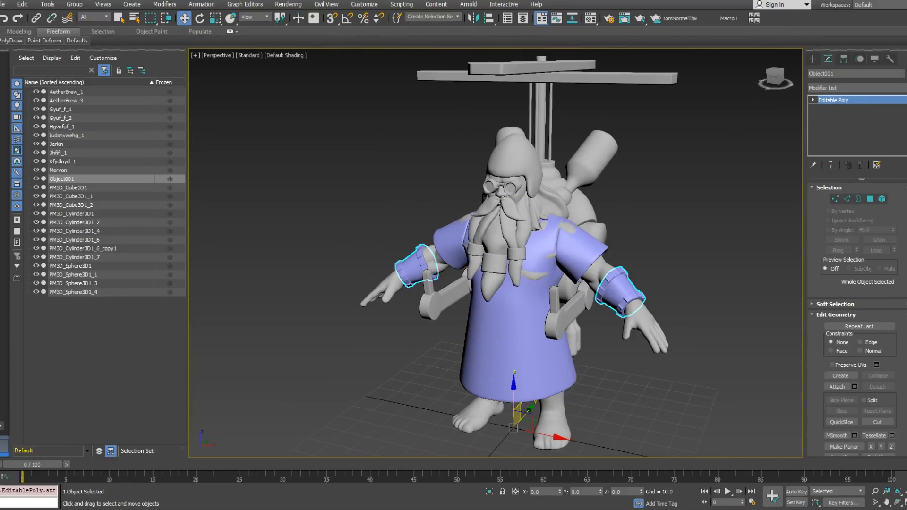
# Step: Export the selected bracers with the gw::OBJ-Exporter to the Mervon folder under the file name Bracers
pyautogui.click(4, 4)
pyautogui.moveTo(58, 148)
pyautogui.click(147, 166)
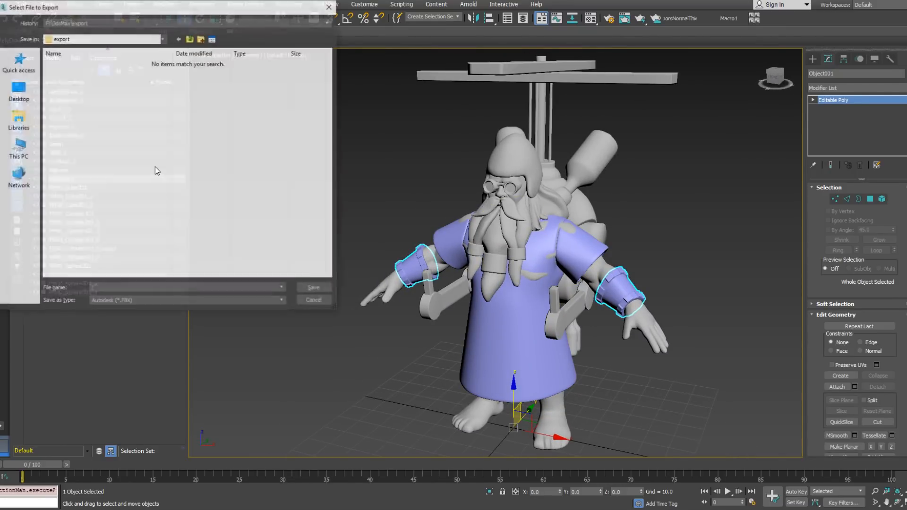
pyautogui.click(154, 24)
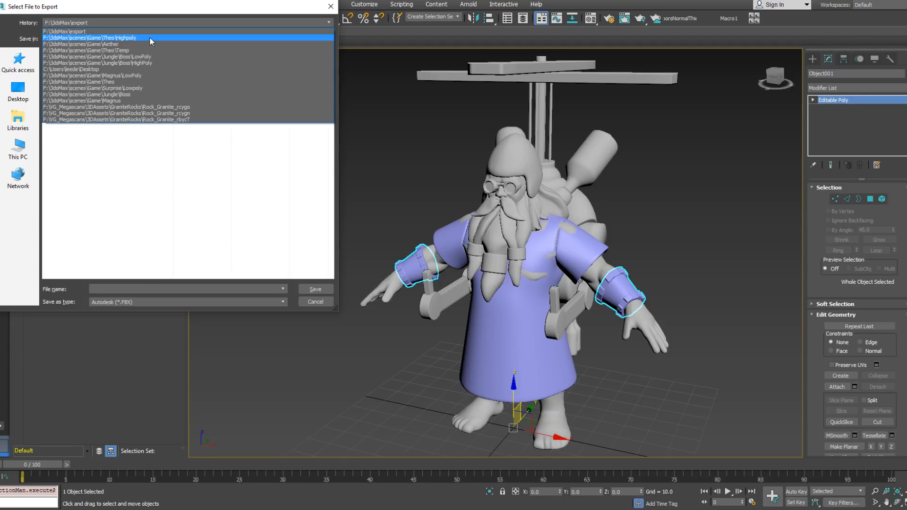
pyautogui.click(129, 44)
pyautogui.doubleClick(70, 165)
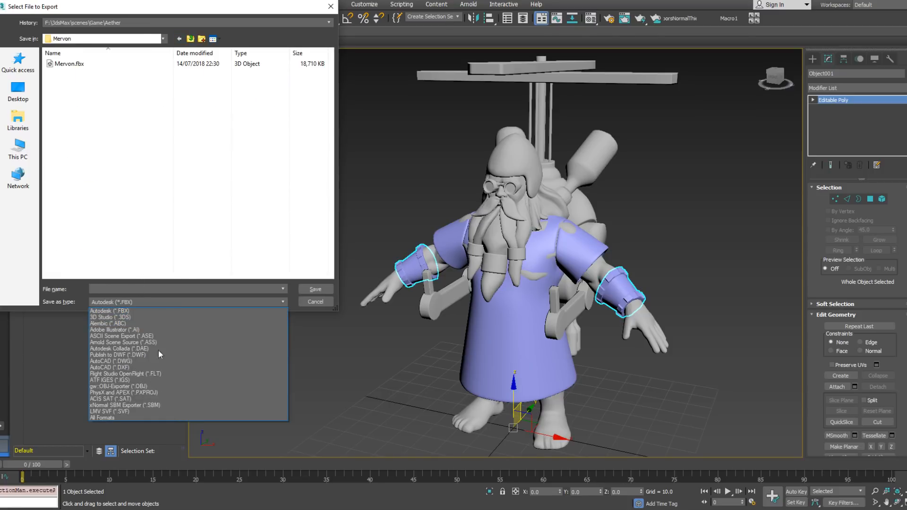
pyautogui.click(156, 390)
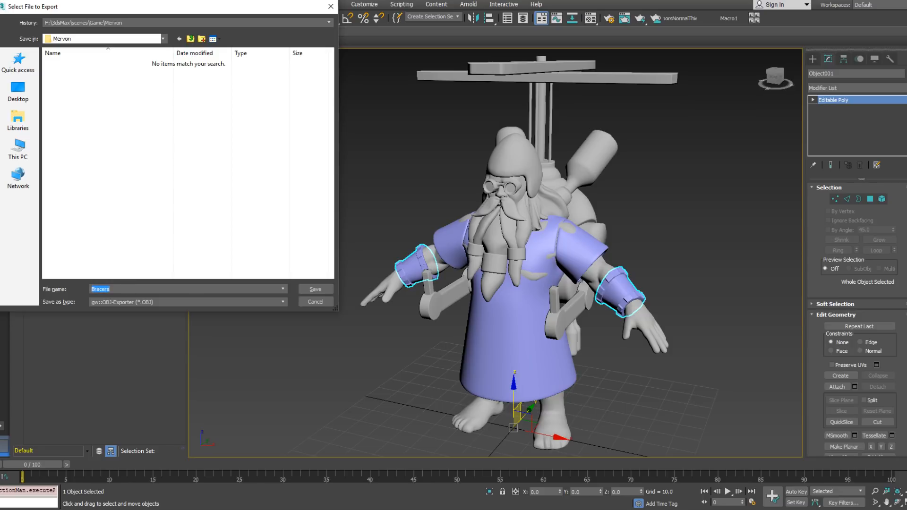
pyautogui.press('Return')
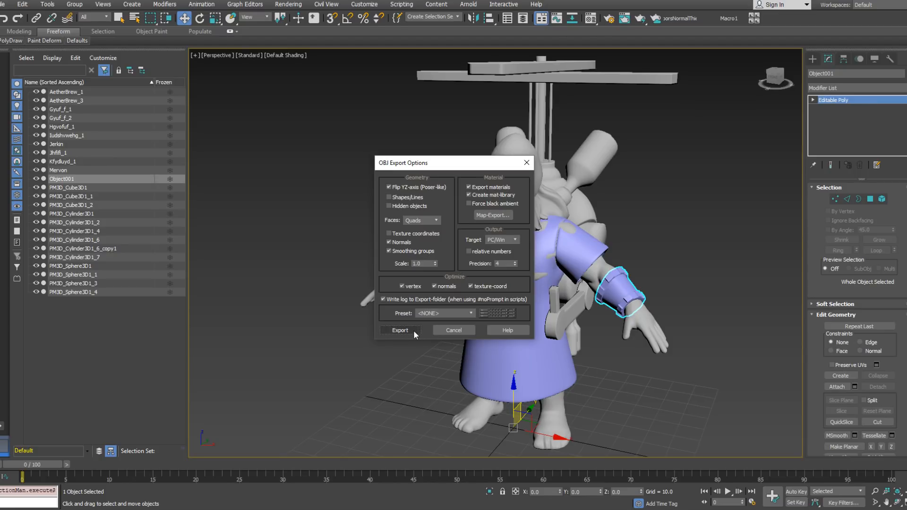
# Step: Run the bracers' OBJ export with quad faces, normals and smoothing groups, and close the export report
pyautogui.click(412, 331)
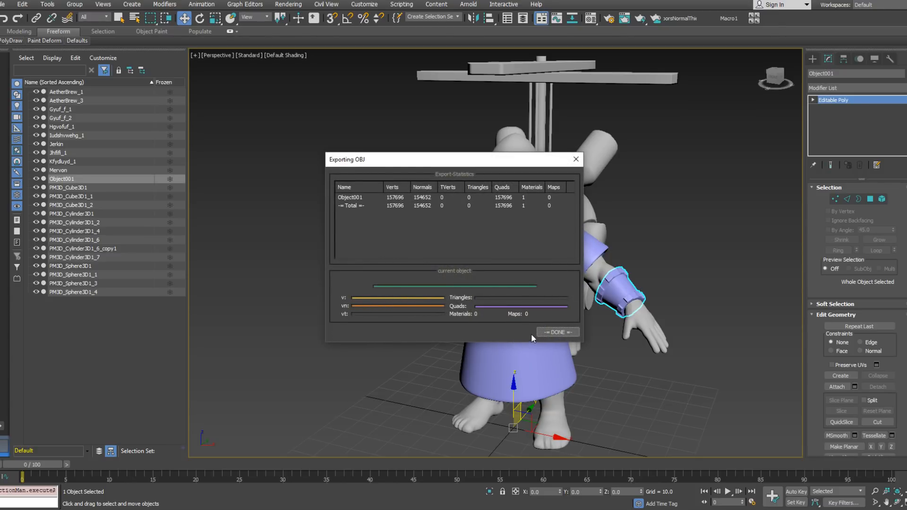
pyautogui.click(547, 333)
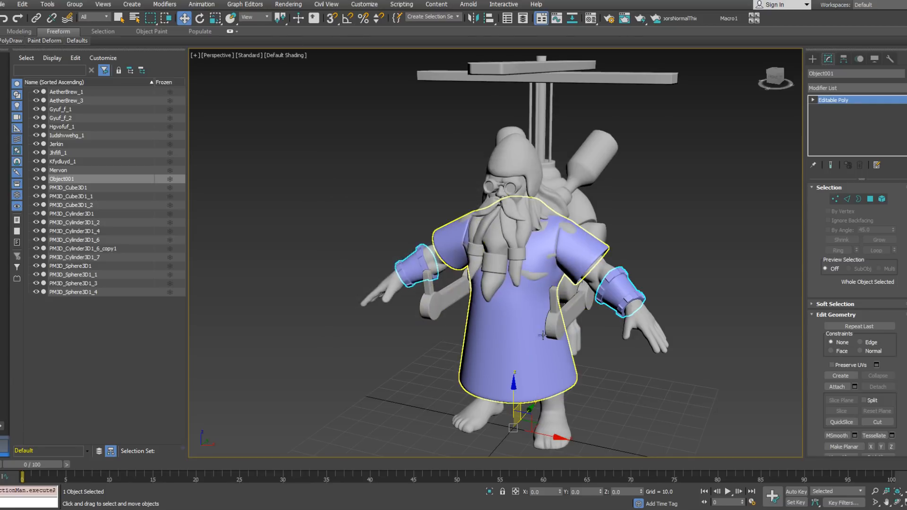
# Step: Export the jerkin with the gw::OBJ-Exporter to the Mervon folder under the file name Apron, using quad faces
pyautogui.click(522, 313)
pyautogui.click(4, 4)
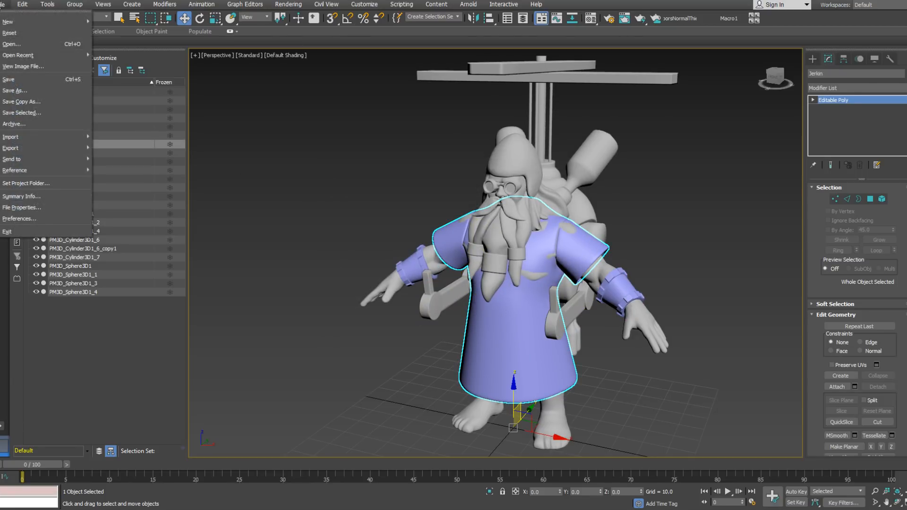
pyautogui.moveTo(63, 149)
pyautogui.click(120, 165)
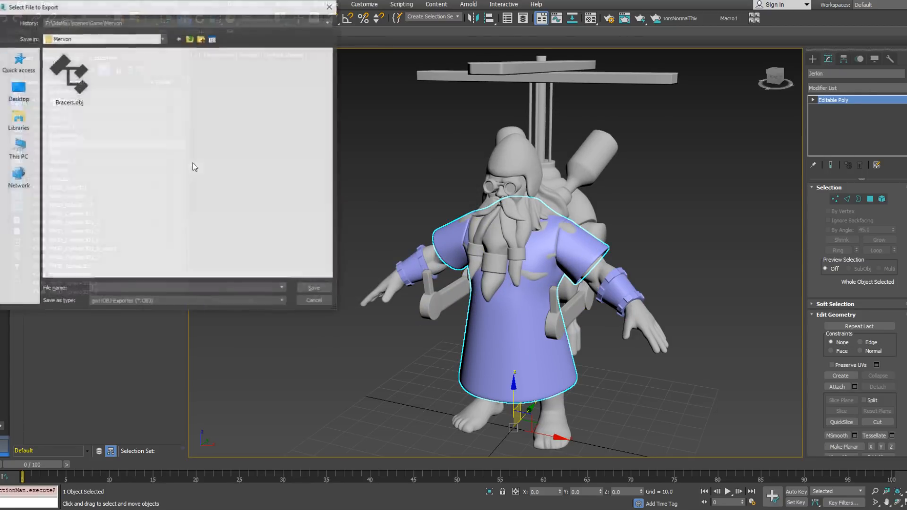
pyautogui.click(86, 94)
pyautogui.click(108, 289)
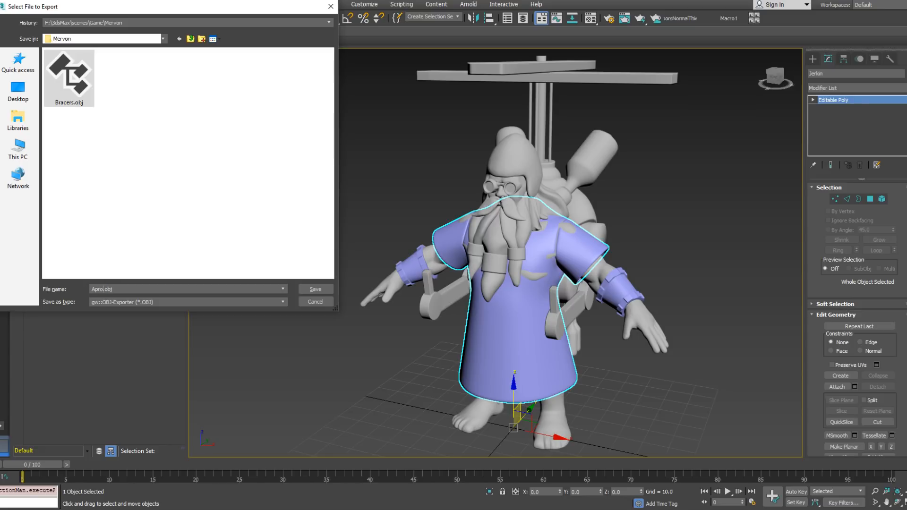
pyautogui.press('Return')
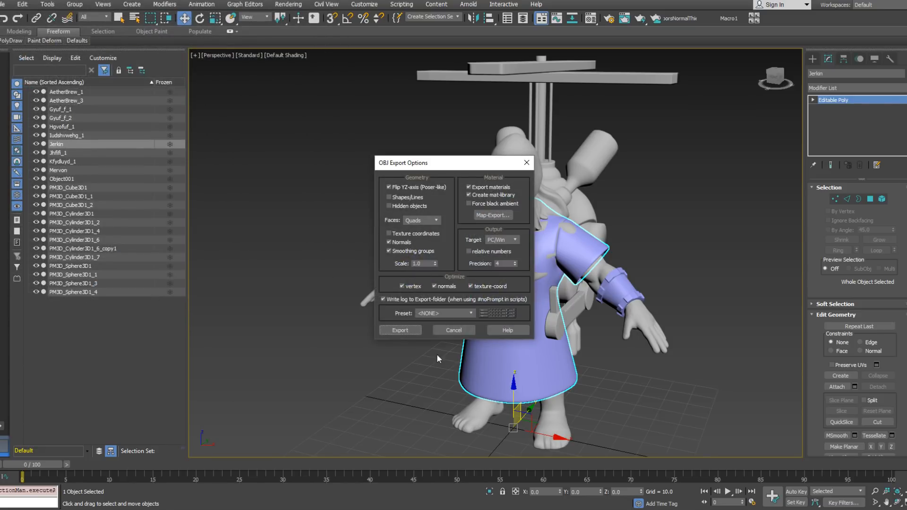
pyautogui.click(400, 330)
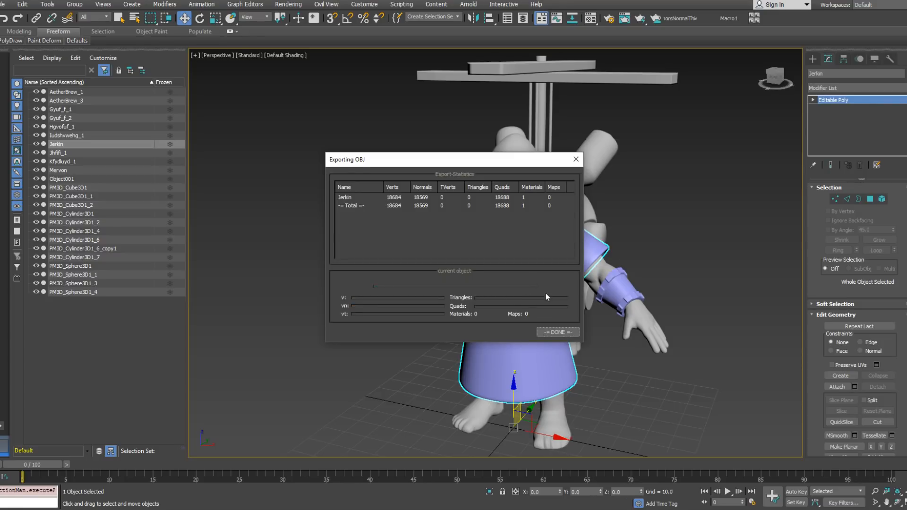
pyautogui.click(556, 332)
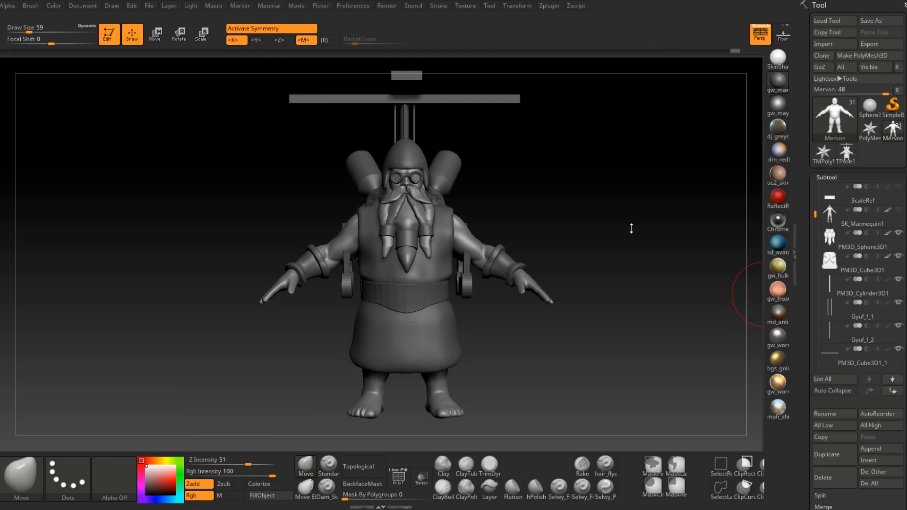
# Step: Switch to ZBrush and delete the old jerkin subtool Extract0
pyautogui.moveTo(737, 250); pyautogui.dragTo(674, 251)
pyautogui.keyDown('alt'); pyautogui.click(449, 350); pyautogui.keyUp('alt')
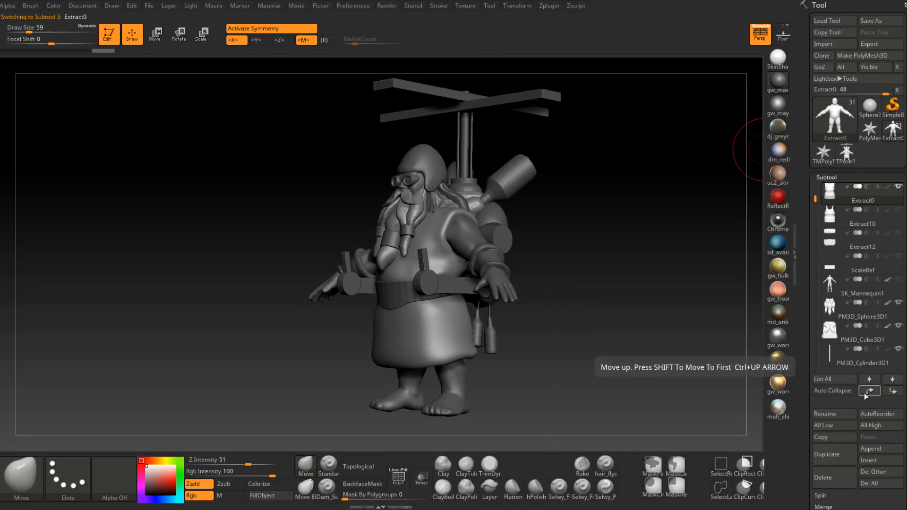
pyautogui.click(840, 482)
pyautogui.click(745, 497)
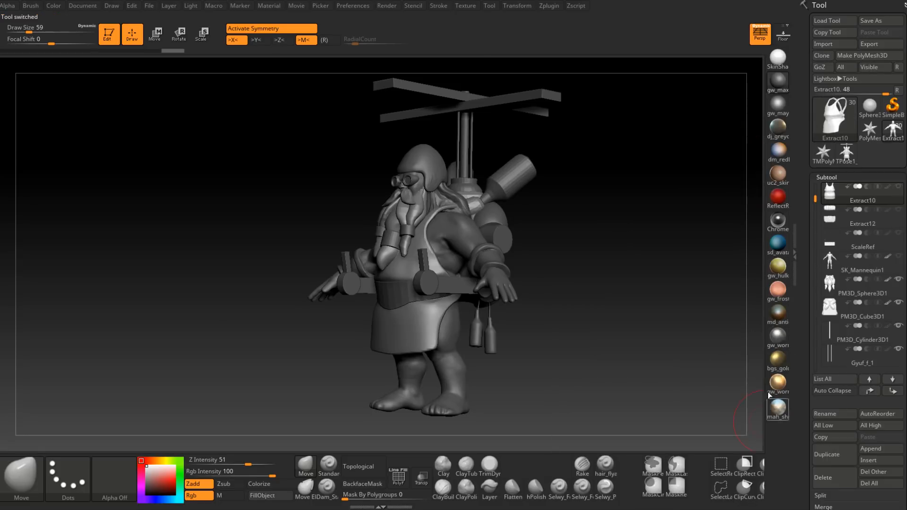
# Step: Append a Sphere3D subtool and replace it with the imported Apron.obj from the Mervon folder
pyautogui.moveTo(612, 294)
pyautogui.mouseDown()
pyautogui.moveTo(579, 313)
pyautogui.moveTo(638, 298)
pyautogui.moveTo(617, 302)
pyautogui.mouseUp()
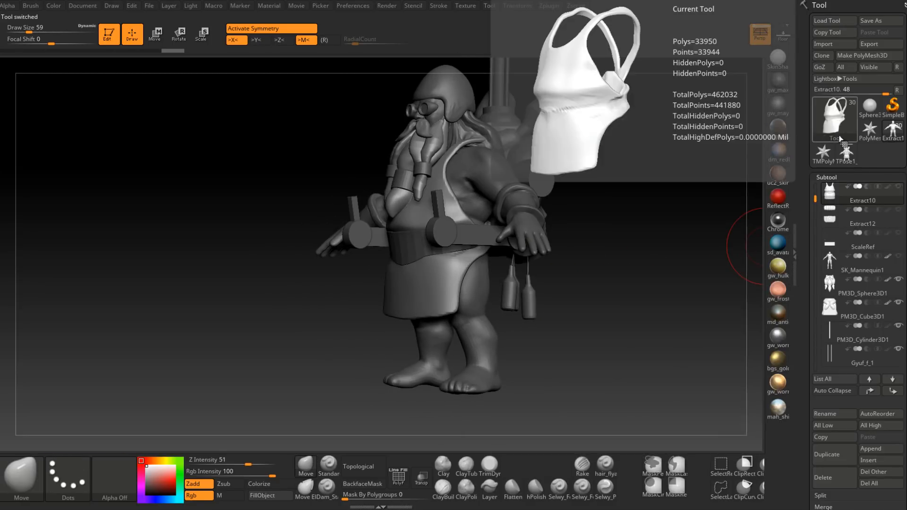
pyautogui.click(870, 449)
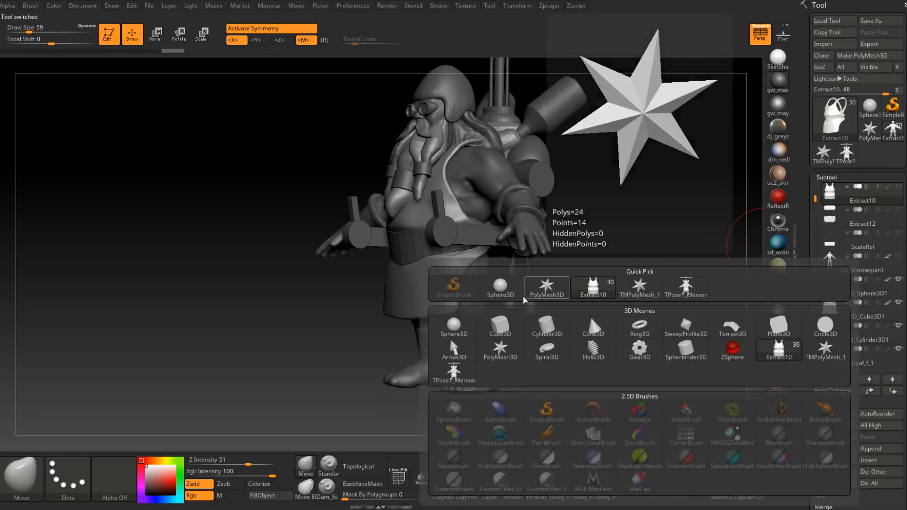
pyautogui.click(500, 286)
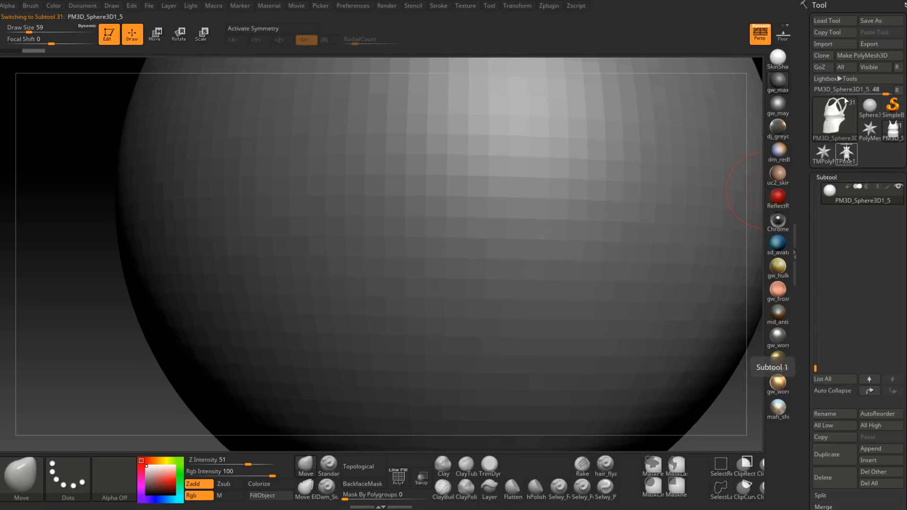
pyautogui.click(832, 43)
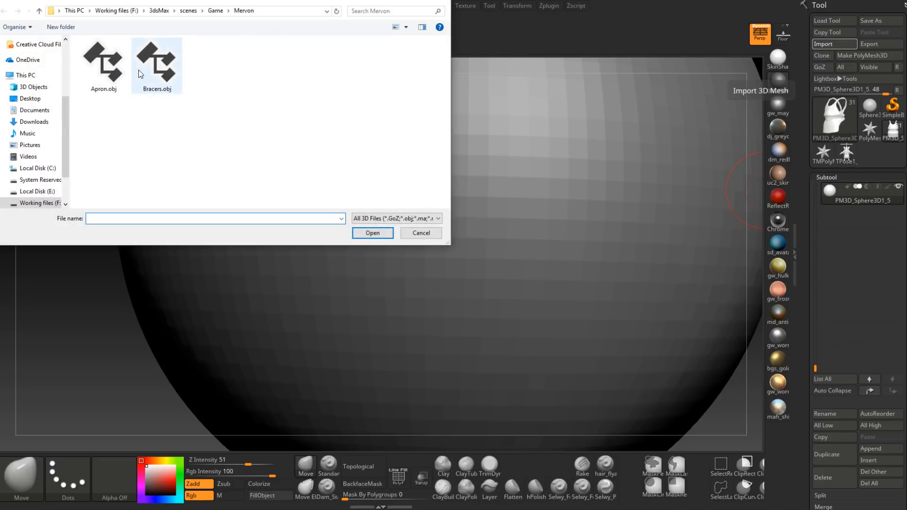
pyautogui.doubleClick(103, 65)
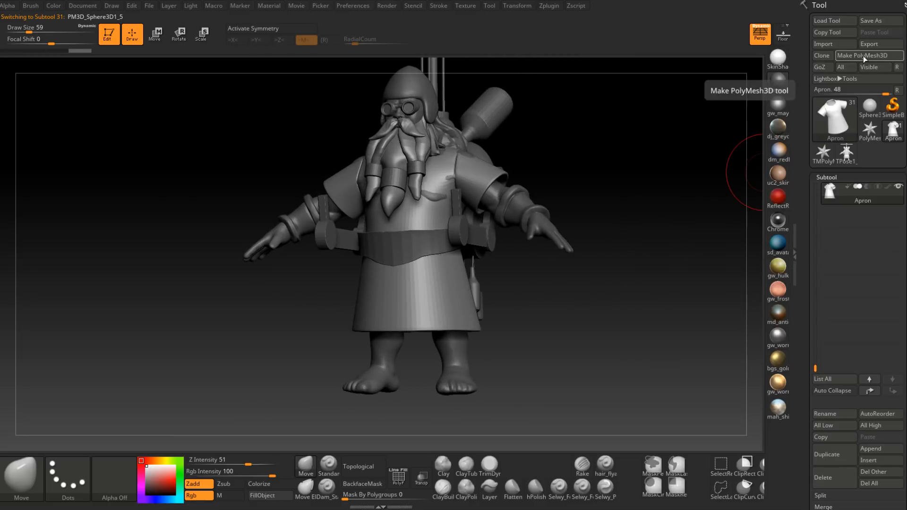
# Step: Append another Sphere3D subtool and replace it with the imported Bracers.obj
pyautogui.click(870, 449)
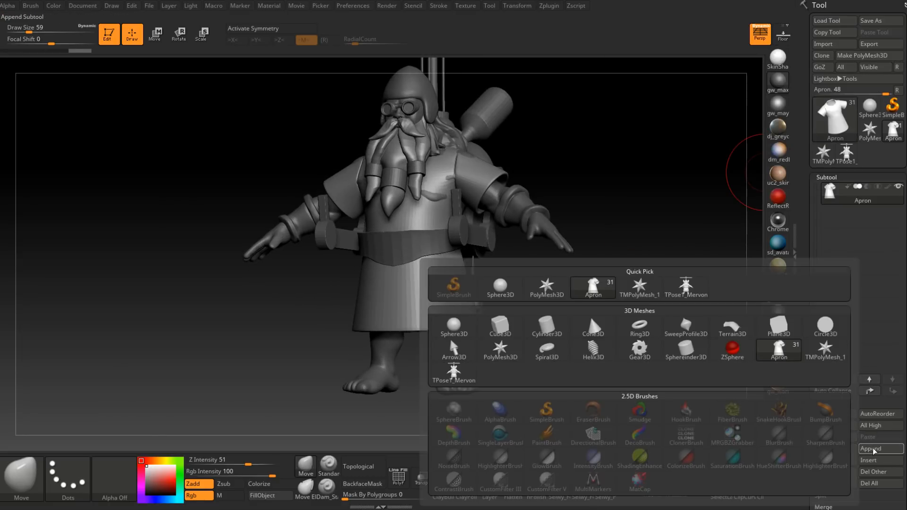
pyautogui.click(496, 286)
pyautogui.keyDown('alt'); pyautogui.click(491, 273); pyautogui.keyUp('alt')
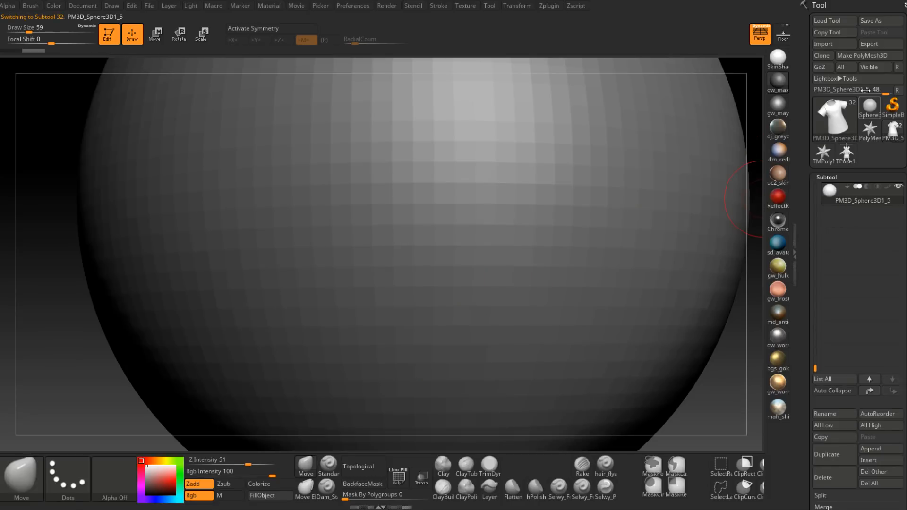
pyautogui.click(836, 46)
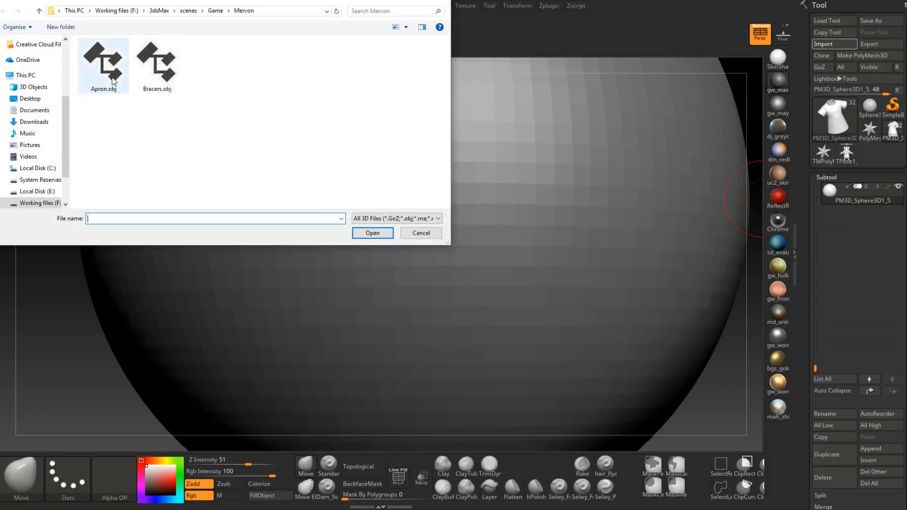
pyautogui.doubleClick(158, 81)
pyautogui.moveTo(542, 272); pyautogui.dragTo(490, 280)
pyautogui.keyDown('alt'); pyautogui.moveTo(490, 280); pyautogui.dragTo(447, 323, button='right'); pyautogui.keyUp('alt')
pyautogui.keyDown('ctrl'); pyautogui.moveTo(446, 323); pyautogui.dragTo(448, 368, button='right'); pyautogui.keyUp('ctrl')
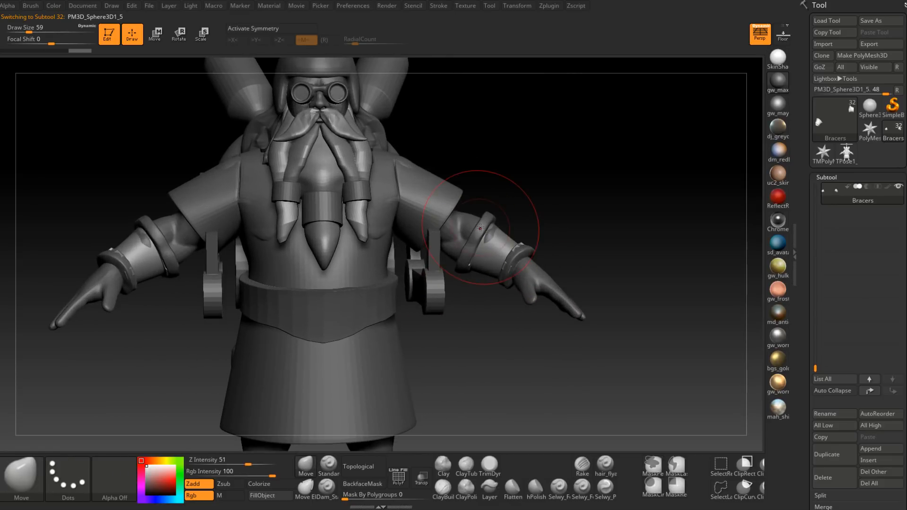
# Step: Delete the old bracers subtool Extract13
pyautogui.keyDown('alt'); pyautogui.click(483, 232); pyautogui.keyUp('alt')
pyautogui.click(817, 477)
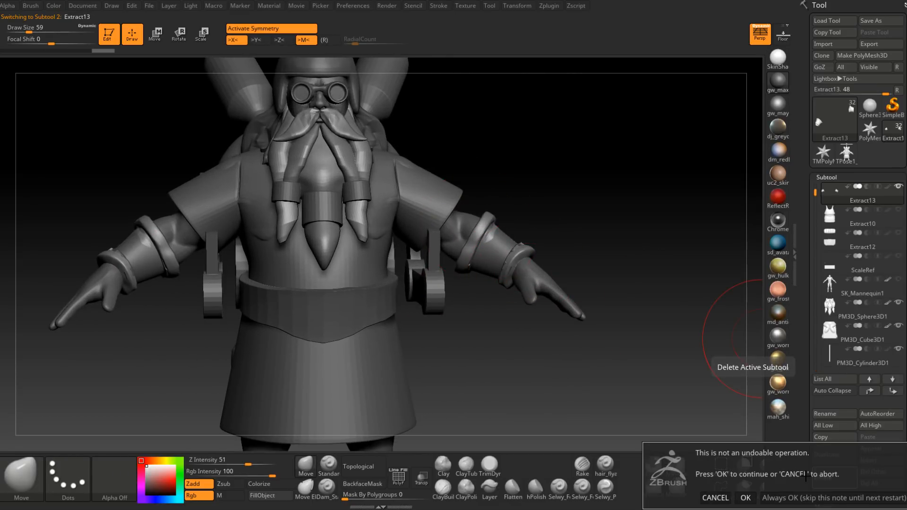
pyautogui.click(744, 497)
# Step: Reconstruct the Apron subtool's lower subdivision levels, return it to SDiv 3 and turn smooth subdivision (Smt) on
pyautogui.moveTo(526, 351); pyautogui.dragTo(508, 388)
pyautogui.keyDown('alt'); pyautogui.click(508, 390); pyautogui.keyUp('alt')
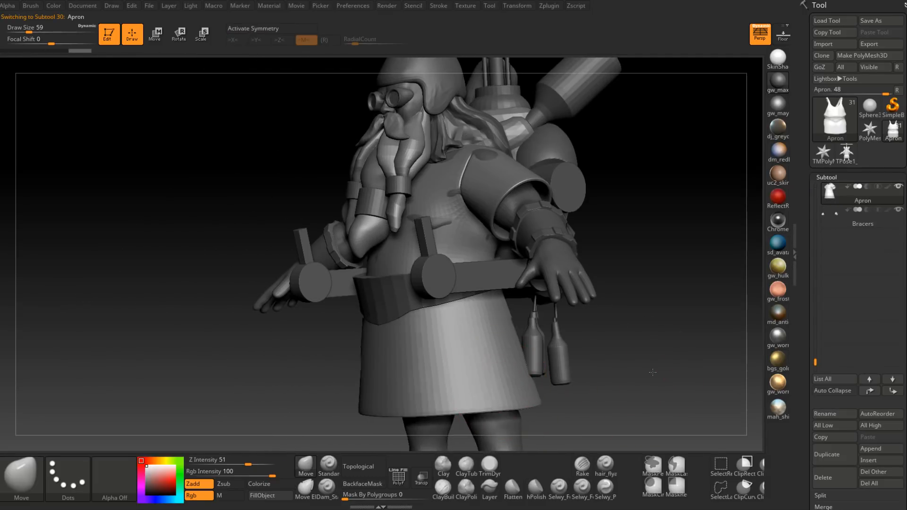
pyautogui.moveTo(562, 359); pyautogui.dragTo(631, 365)
pyautogui.scroll(-5, 826, 349)
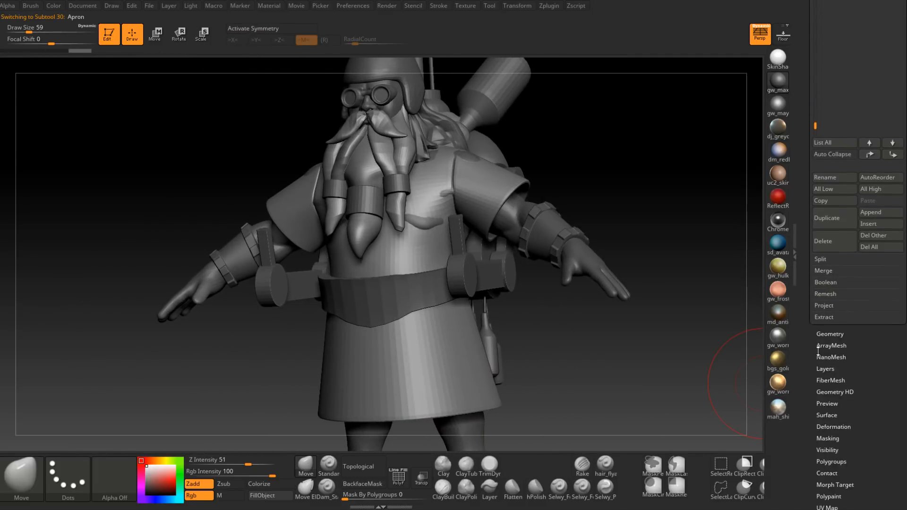
pyautogui.click(832, 332)
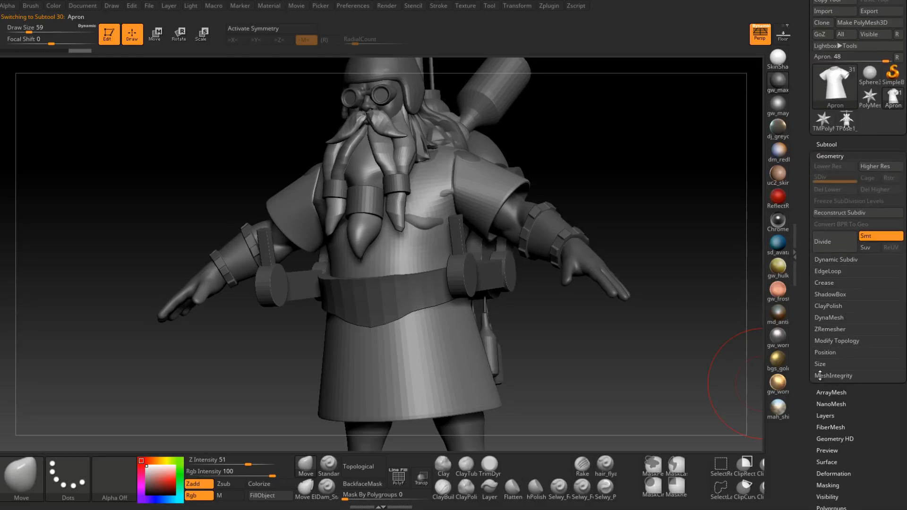
pyautogui.click(853, 215)
pyautogui.click(852, 214)
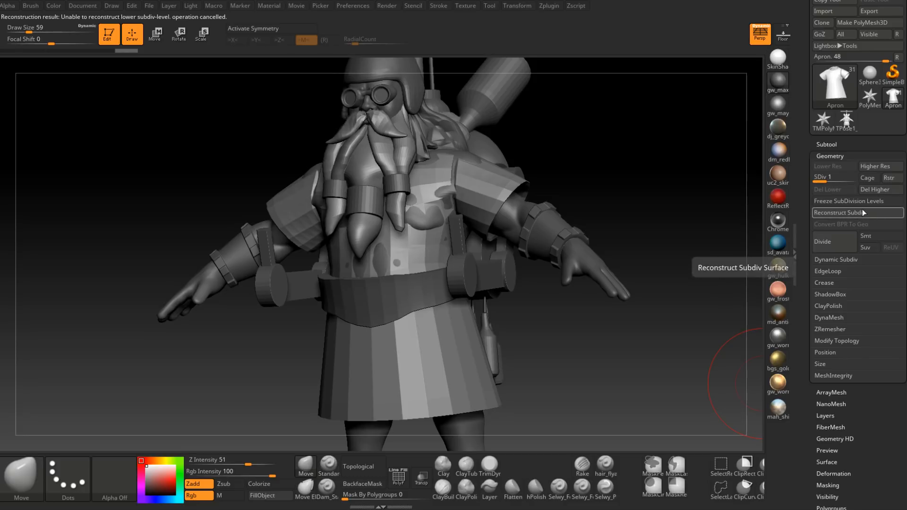
pyautogui.click(842, 178)
pyautogui.moveTo(842, 179); pyautogui.dragTo(853, 179)
pyautogui.click(883, 238)
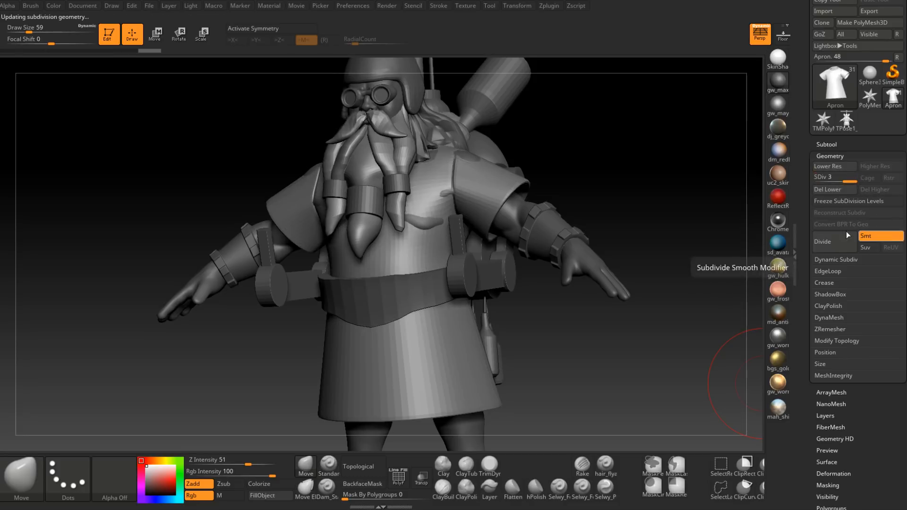
# Step: Try reconstructing the Bracers subtool's lower subdivision levels with SDiv 5 and smooth subdivision (Smt) on
pyautogui.keyDown('alt'); pyautogui.moveTo(698, 212); pyautogui.dragTo(703, 238); pyautogui.keyUp('alt')
pyautogui.keyDown('alt'); pyautogui.click(536, 251); pyautogui.keyUp('alt')
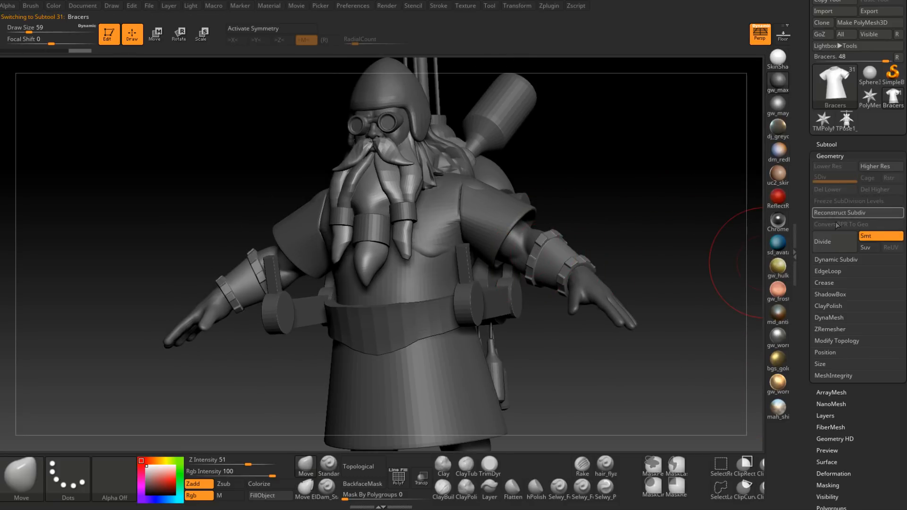
pyautogui.click(859, 215)
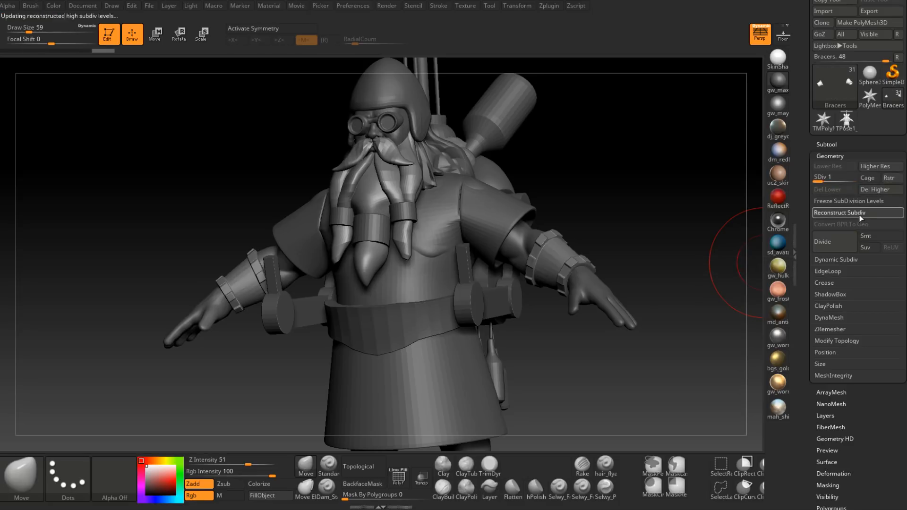
pyautogui.click(878, 236)
pyautogui.moveTo(826, 179); pyautogui.dragTo(853, 180)
pyautogui.moveTo(639, 237)
pyautogui.mouseDown()
pyautogui.moveTo(669, 247)
pyautogui.moveTo(655, 240)
pyautogui.mouseUp()
pyautogui.moveTo(532, 305); pyautogui.dragTo(544, 325)
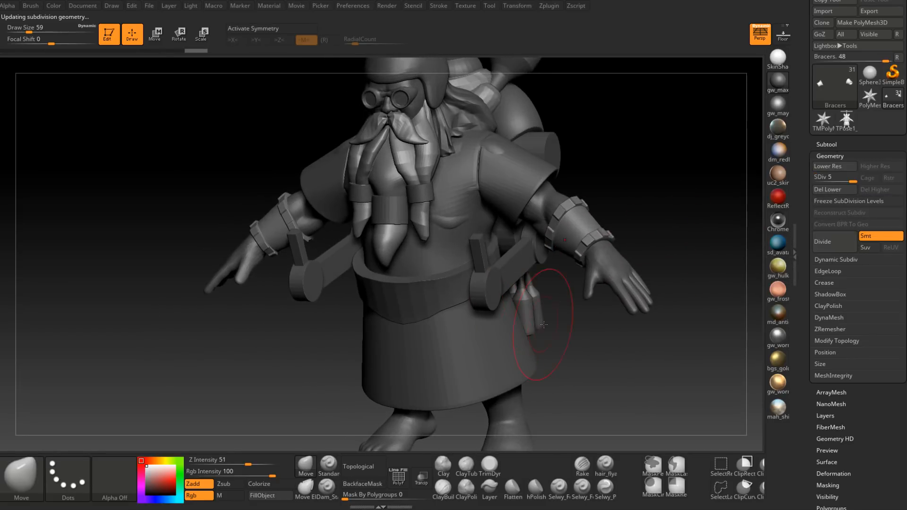
# Step: Undo the subdivision reconstruction of the Bracers subtool
pyautogui.hotkey('ctrl', 'z')
pyautogui.hotkey('ctrl', 'z')
pyautogui.hotkey('ctrl', 'z')
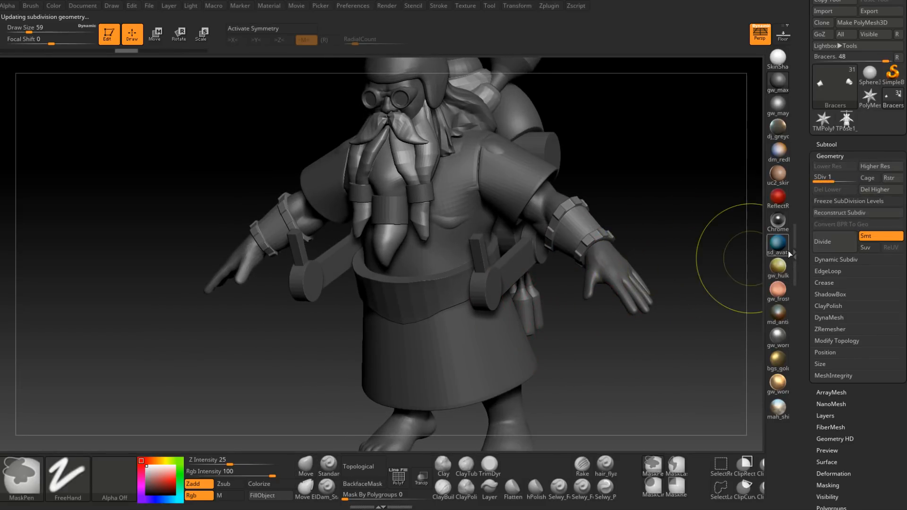
# Step: Reconstruct the bracers' lower subdivision levels with Smt off, raise them to SDiv 5 and turn Smt back on
pyautogui.click(868, 235)
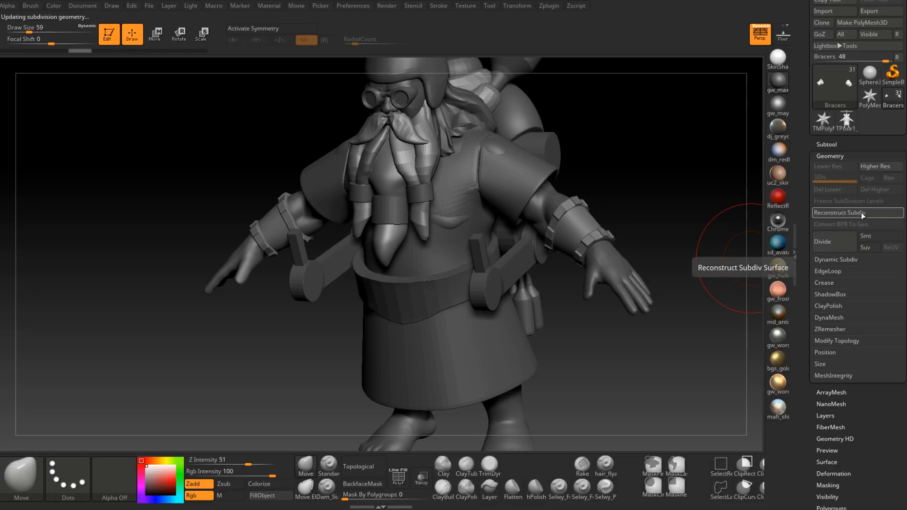
pyautogui.click(861, 213)
pyautogui.press('d')
pyautogui.press('d')
pyautogui.press('d')
pyautogui.press('d')
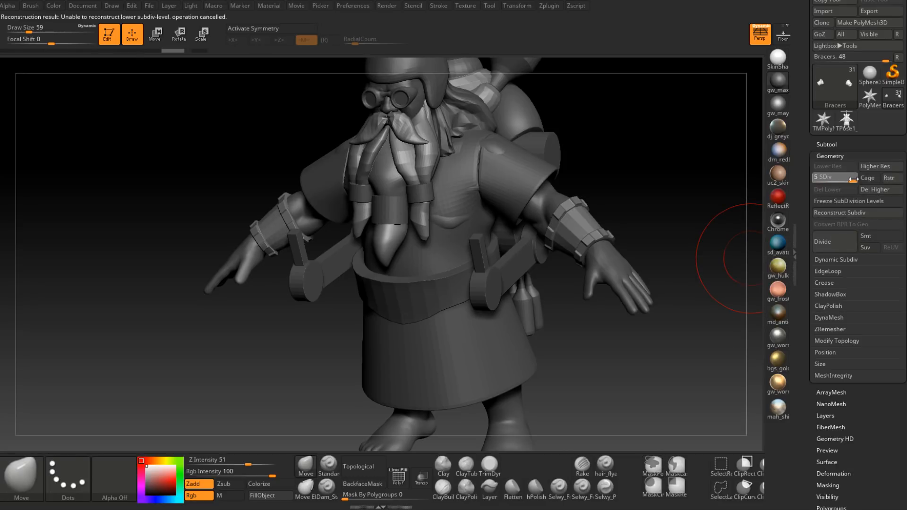
pyautogui.click(894, 241)
pyautogui.moveTo(646, 222); pyautogui.dragTo(678, 261)
pyautogui.keyDown('alt'); pyautogui.moveTo(562, 387); pyautogui.dragTo(562, 309); pyautogui.keyUp('alt')
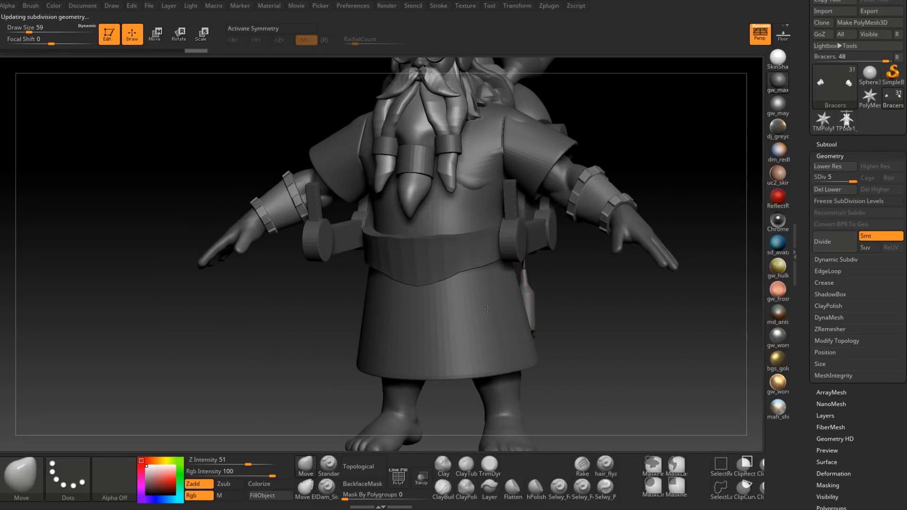
# Step: Select the Apron subtool and activate X-axis symmetry for sculpting its side
pyautogui.keyDown('alt'); pyautogui.click(485, 309); pyautogui.keyUp('alt')
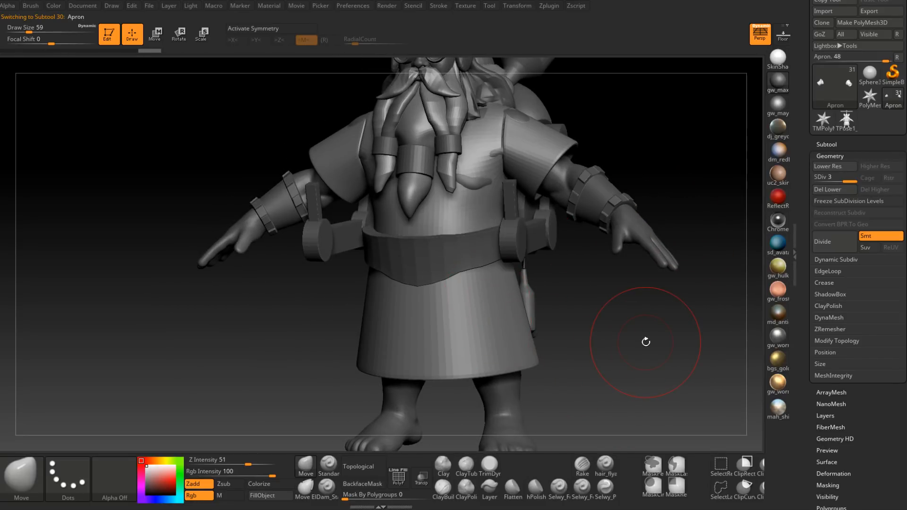
pyautogui.press('x')
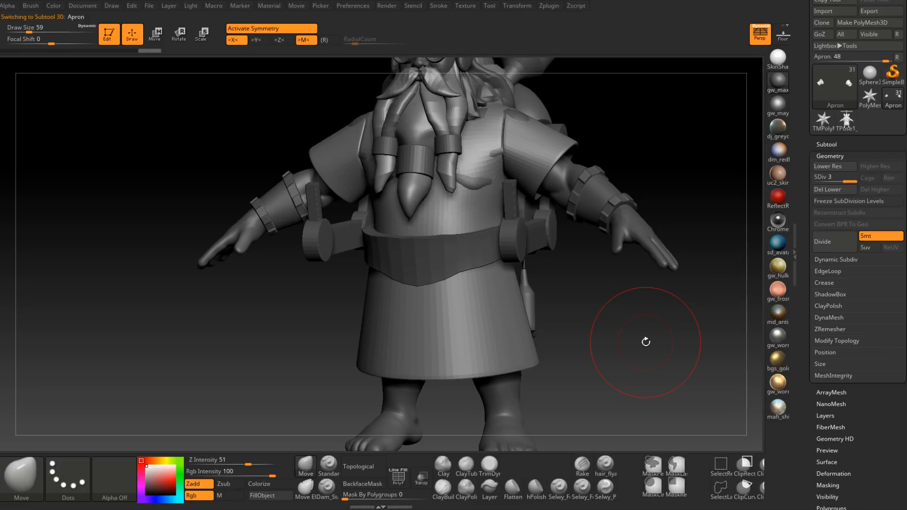
pyautogui.moveTo(603, 279); pyautogui.dragTo(495, 213)
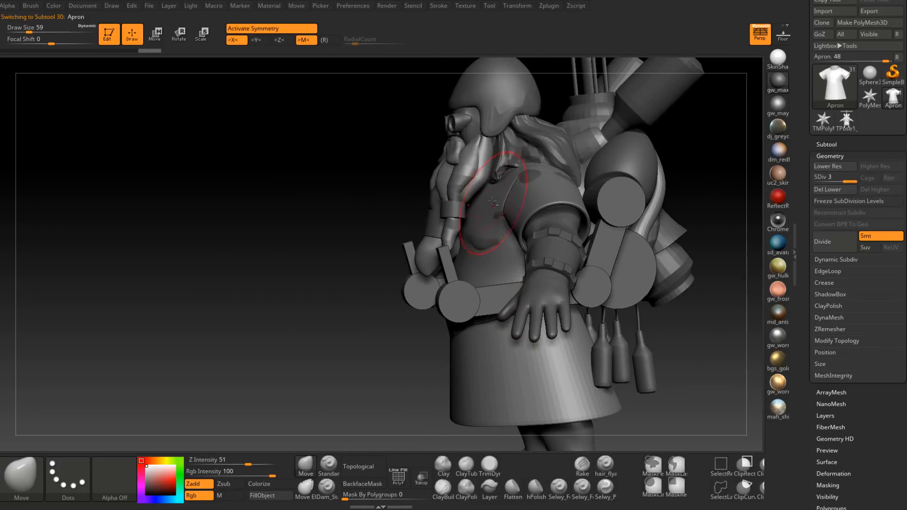
# Step: Set the Move brush's draw size to 62 and reshape the apron's side below the armpit
pyautogui.keyDown('ctrl'); pyautogui.moveTo(382, 295); pyautogui.dragTo(382, 333, button='right'); pyautogui.keyUp('ctrl')
pyautogui.press('space')
pyautogui.moveTo(477, 243); pyautogui.dragTo(479, 236)
pyautogui.moveTo(473, 237)
pyautogui.mouseDown(button='right')
pyautogui.moveTo(525, 226)
pyautogui.moveTo(479, 249)
pyautogui.mouseUp(button='right')
pyautogui.moveTo(479, 249); pyautogui.dragTo(486, 256)
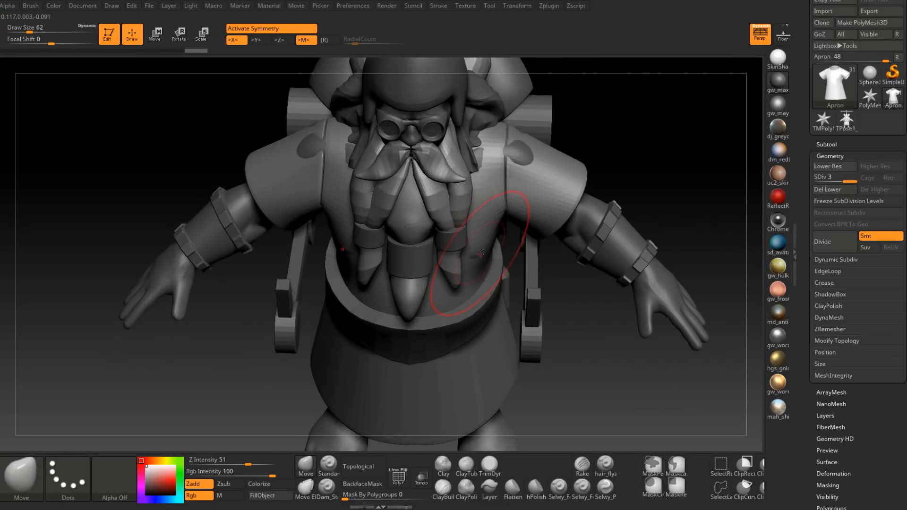
pyautogui.moveTo(501, 258); pyautogui.dragTo(476, 249, button='right')
pyautogui.press('space')
pyautogui.moveTo(477, 247); pyautogui.dragTo(475, 247)
pyautogui.moveTo(466, 236)
pyautogui.mouseDown(button='right')
pyautogui.moveTo(485, 262)
pyautogui.moveTo(454, 243)
pyautogui.mouseUp(button='right')
# Step: Refine the apron's chest and flank symmetrically with the Move brush, varying the brush size for the curvature
pyautogui.press('space')
pyautogui.moveTo(455, 242); pyautogui.dragTo(452, 243)
pyautogui.moveTo(454, 241); pyautogui.dragTo(495, 251, button='right')
pyautogui.press('space')
pyautogui.moveTo(494, 251); pyautogui.dragTo(500, 245)
pyautogui.moveTo(499, 247); pyautogui.dragTo(490, 254, button='right')
pyautogui.press('space')
pyautogui.moveTo(489, 255); pyautogui.dragTo(491, 255)
pyautogui.moveTo(491, 255); pyautogui.dragTo(498, 254, button='right')
pyautogui.moveTo(499, 253); pyautogui.dragTo(502, 250)
pyautogui.moveTo(547, 285)
pyautogui.mouseDown(button='right')
pyautogui.moveTo(512, 282)
pyautogui.moveTo(481, 302)
pyautogui.mouseUp(button='right')
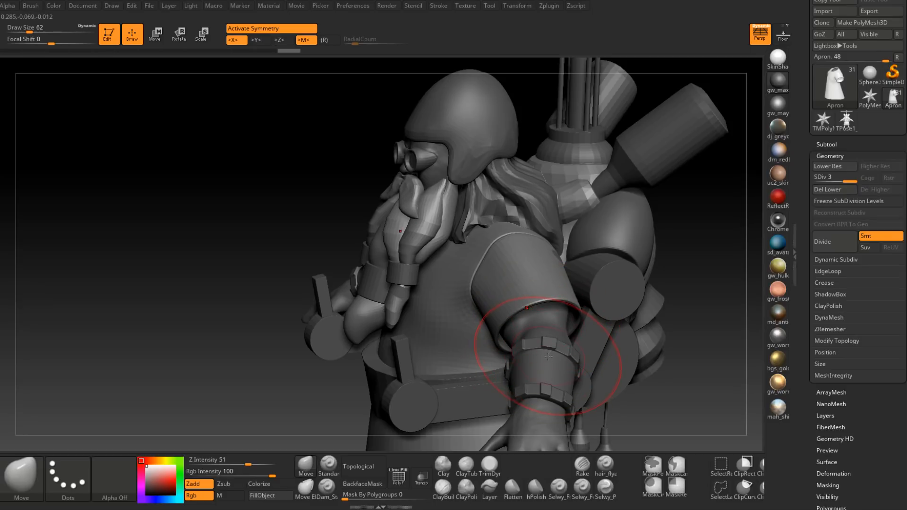
# Step: Set the Move brush's draw size to 59 and adjust the apron's front beside the beard
pyautogui.moveTo(538, 274); pyautogui.dragTo(446, 286, button='right')
pyautogui.press('space')
pyautogui.moveTo(446, 284); pyautogui.dragTo(444, 283)
pyautogui.moveTo(445, 269); pyautogui.dragTo(445, 281, button='right')
pyautogui.press('space')
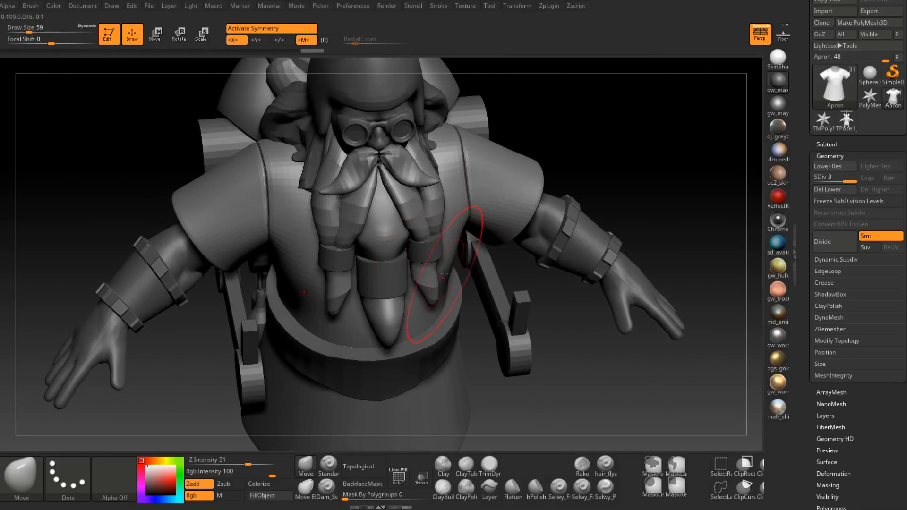
pyautogui.moveTo(445, 290); pyautogui.dragTo(418, 301, button='right')
# Step: Raise the Move brush's draw size to 68 and reshape the apron's chest profile behind the beard
pyautogui.press('space')
pyautogui.moveTo(419, 301); pyautogui.dragTo(413, 300)
pyautogui.moveTo(413, 299)
pyautogui.mouseDown(button='right')
pyautogui.moveTo(405, 305)
pyautogui.moveTo(430, 287)
pyautogui.moveTo(398, 261)
pyautogui.moveTo(408, 250)
pyautogui.moveTo(413, 259)
pyautogui.mouseUp(button='right')
pyautogui.press('space')
pyautogui.click(417, 250)
pyautogui.moveTo(413, 259); pyautogui.dragTo(410, 257)
pyautogui.press('space')
pyautogui.click(409, 257)
pyautogui.moveTo(412, 258)
pyautogui.mouseDown(button='right')
pyautogui.moveTo(404, 251)
pyautogui.moveTo(402, 262)
pyautogui.mouseUp(button='right')
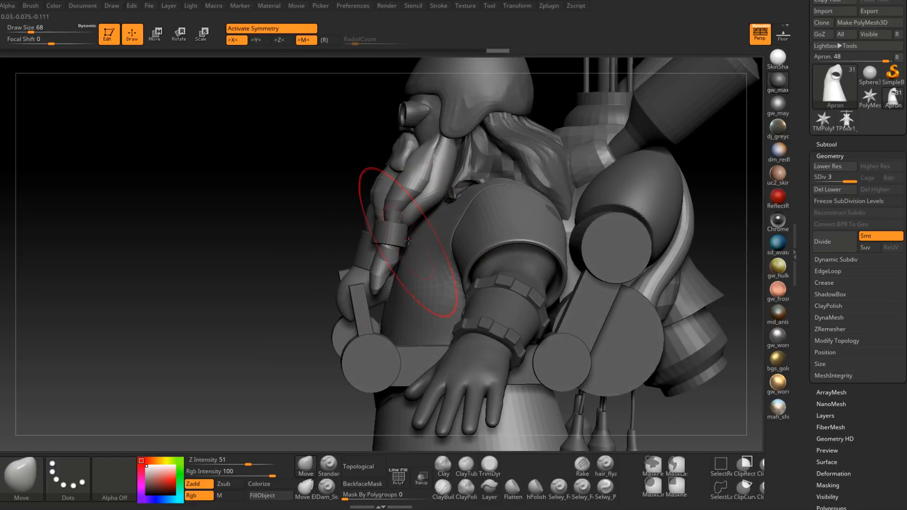
pyautogui.moveTo(417, 220); pyautogui.dragTo(465, 231, button='right')
# Step: Adjust the apron's belly and side profile above the belt with the Move brush
pyautogui.moveTo(331, 262)
pyautogui.mouseDown(button='right')
pyautogui.moveTo(370, 270)
pyautogui.moveTo(376, 287)
pyautogui.moveTo(415, 283)
pyautogui.moveTo(407, 288)
pyautogui.mouseUp(button='right')
pyautogui.moveTo(443, 237)
pyautogui.mouseDown(button='right')
pyautogui.moveTo(429, 243)
pyautogui.moveTo(427, 278)
pyautogui.mouseUp(button='right')
pyautogui.press('space')
pyautogui.moveTo(426, 276); pyautogui.dragTo(423, 273)
pyautogui.moveTo(423, 275); pyautogui.dragTo(424, 298, button='right')
pyautogui.moveTo(427, 294); pyautogui.dragTo(421, 289)
pyautogui.moveTo(422, 290); pyautogui.dragTo(434, 235, button='right')
pyautogui.moveTo(435, 236); pyautogui.dragTo(431, 242)
pyautogui.press('space')
pyautogui.moveTo(430, 247); pyautogui.dragTo(426, 246)
# Step: Reshape the apron's belly below the beard tip with the Move brush at draw size 62
pyautogui.moveTo(430, 232)
pyautogui.mouseDown(button='right')
pyautogui.moveTo(428, 278)
pyautogui.moveTo(403, 316)
pyautogui.moveTo(387, 292)
pyautogui.mouseUp(button='right')
pyautogui.press('space')
pyautogui.moveTo(388, 292); pyautogui.dragTo(390, 292)
pyautogui.moveTo(390, 292)
pyautogui.mouseDown(button='right')
pyautogui.moveTo(377, 277)
pyautogui.moveTo(364, 303)
pyautogui.mouseUp(button='right')
pyautogui.press('space')
pyautogui.moveTo(358, 314); pyautogui.dragTo(363, 314)
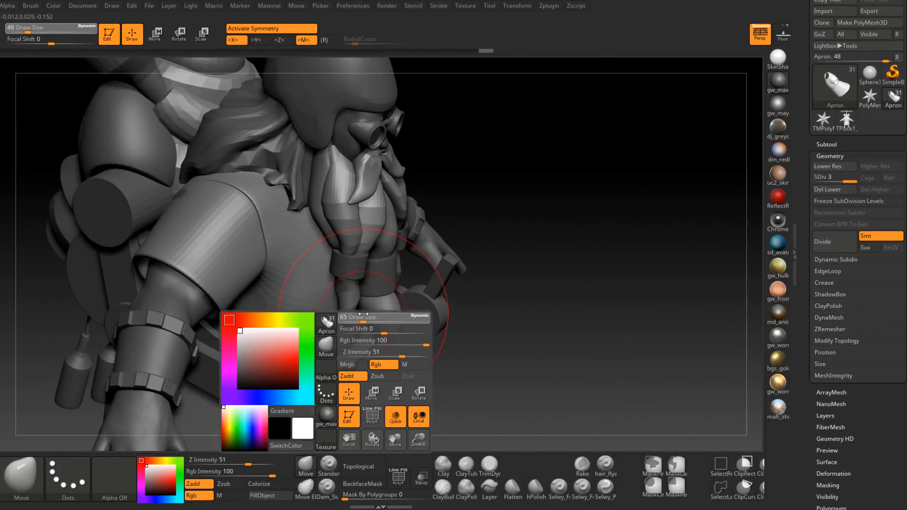
pyautogui.moveTo(363, 327)
pyautogui.mouseDown(button='right')
pyautogui.moveTo(348, 298)
pyautogui.moveTo(365, 345)
pyautogui.mouseUp(button='right')
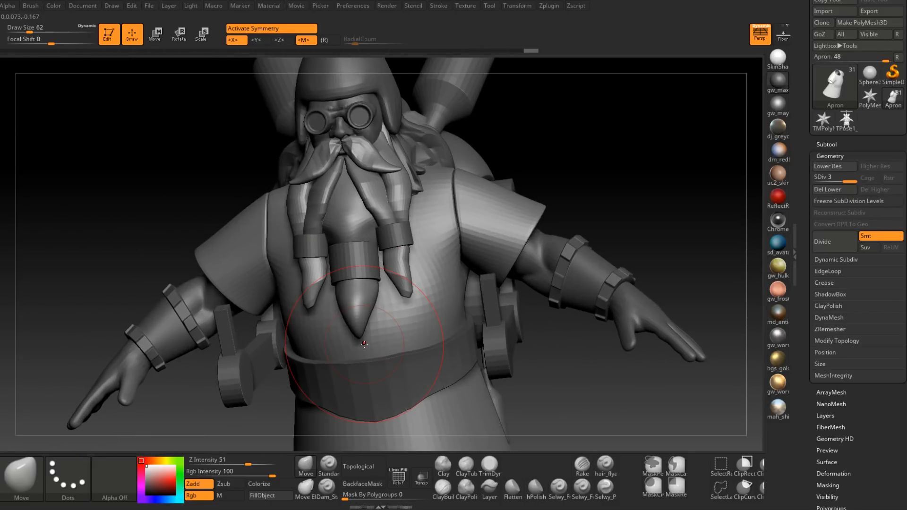
# Step: Hide the beard subtool PM3D_Sphere3D1 to expose the apron's chest
pyautogui.moveTo(425, 266); pyautogui.dragTo(355, 267, button='right')
pyautogui.click(824, 144)
pyautogui.moveTo(815, 327); pyautogui.dragTo(816, 176)
pyautogui.click(899, 176)
pyautogui.moveTo(435, 284); pyautogui.dragTo(444, 250, button='right')
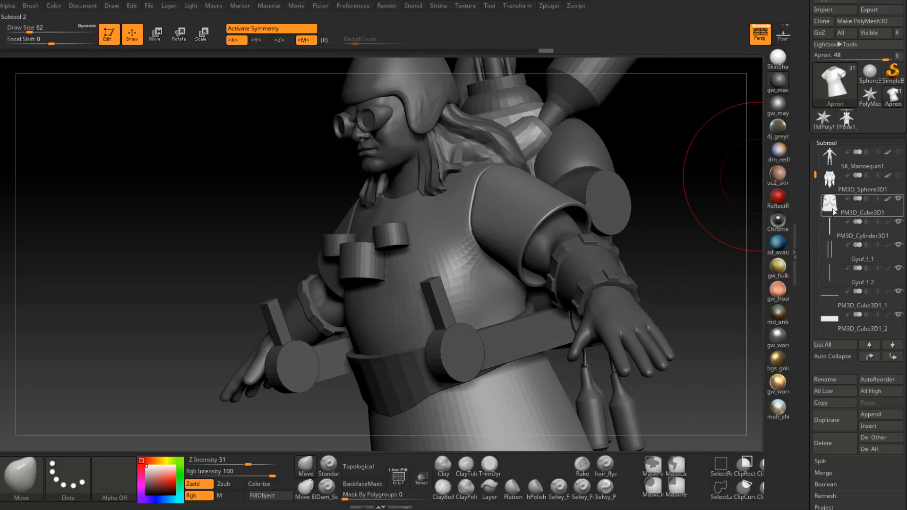
# Step: Hide the beard rings and move the Iudshvwehg_1 subtool up the list to directly below PM3D_Sphere3D1
pyautogui.moveTo(816, 174); pyautogui.dragTo(817, 213)
pyautogui.click(879, 214)
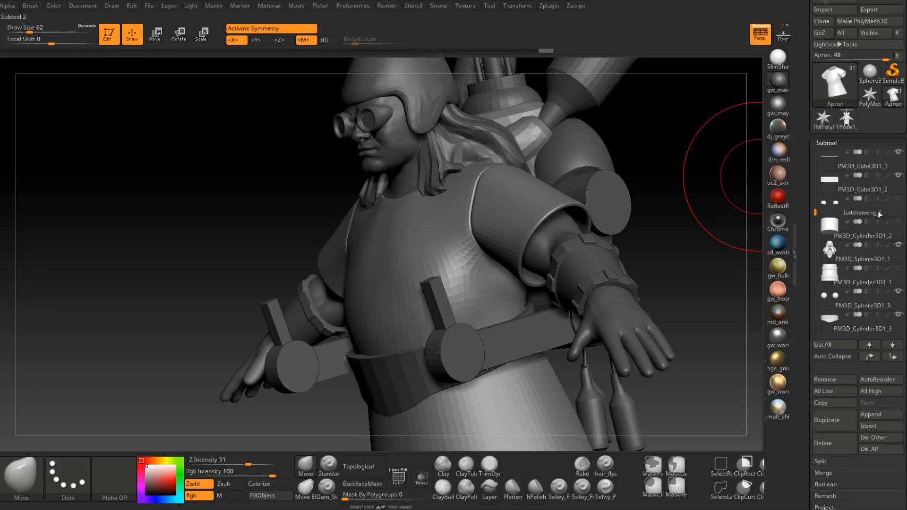
pyautogui.click(833, 214)
pyautogui.click(872, 357)
pyautogui.click(871, 357)
pyautogui.click(872, 357)
pyautogui.click(872, 357)
pyautogui.click(871, 357)
pyautogui.click(872, 357)
pyautogui.click(892, 358)
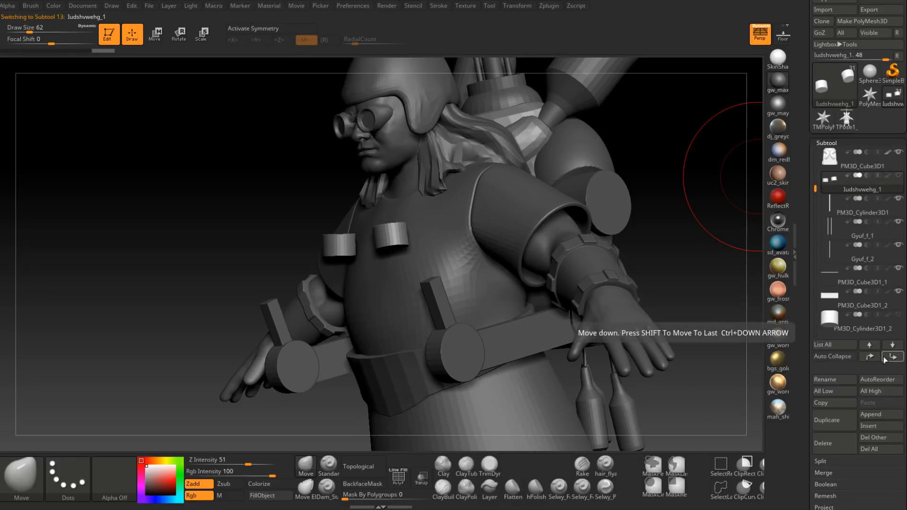
pyautogui.click(874, 358)
pyautogui.click(874, 359)
pyautogui.click(890, 359)
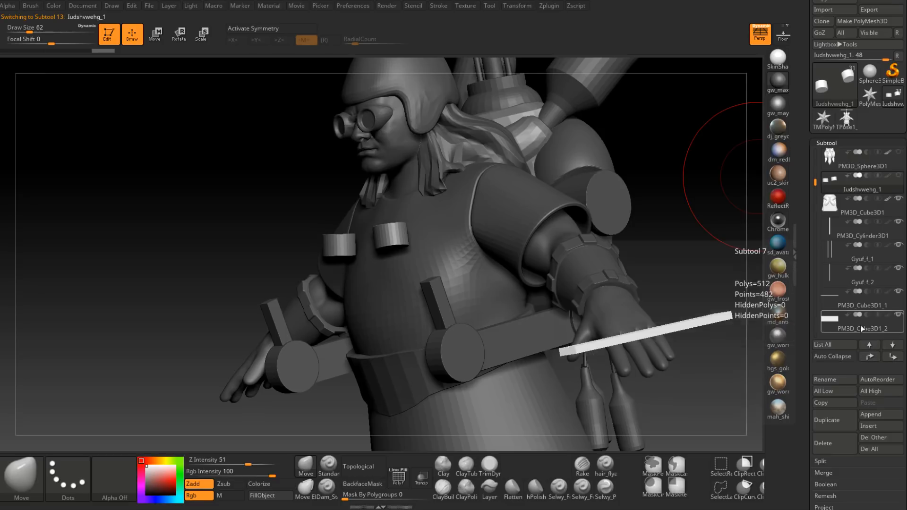
# Step: Move the hidden PM3D_Cylinder3D1_2 beard ring up the subtool list beside Iudshvwehg_1
pyautogui.moveTo(815, 181); pyautogui.dragTo(815, 201)
pyautogui.click(828, 251)
pyautogui.click(871, 358)
pyautogui.click(872, 357)
pyautogui.click(871, 358)
pyautogui.click(871, 357)
pyautogui.click(871, 358)
pyautogui.click(871, 357)
pyautogui.click(874, 357)
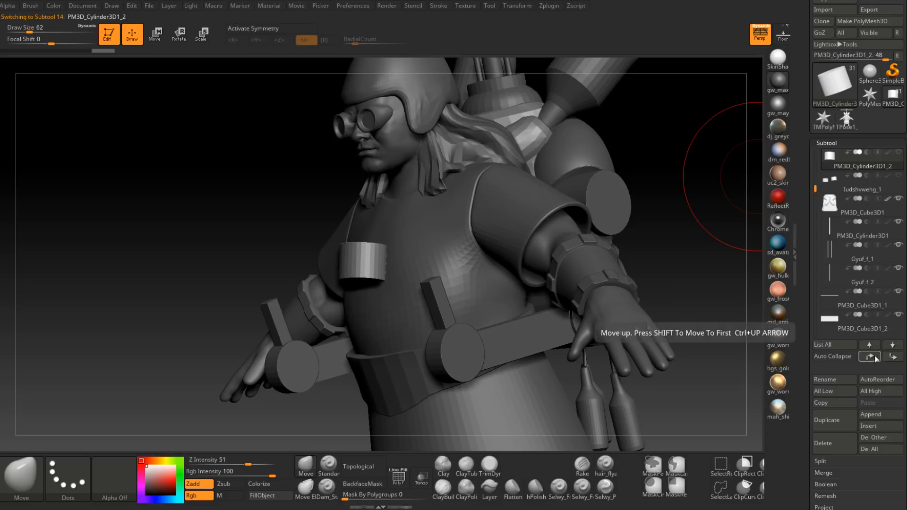
pyautogui.click(892, 358)
# Step: Select the Apron subtool and reshape its exposed chest and belly with the Move brush at draw size 46
pyautogui.keyDown('alt'); pyautogui.click(465, 267); pyautogui.keyUp('alt')
pyautogui.moveTo(464, 265); pyautogui.dragTo(609, 309, button='right')
pyautogui.moveTo(406, 291)
pyautogui.mouseDown(button='right')
pyautogui.moveTo(425, 306)
pyautogui.moveTo(464, 302)
pyautogui.mouseUp(button='right')
pyautogui.press('space')
pyautogui.moveTo(400, 286); pyautogui.dragTo(393, 286)
pyautogui.moveTo(396, 286); pyautogui.dragTo(371, 279, button='right')
pyautogui.keyDown('shift'); pyautogui.moveTo(385, 267); pyautogui.dragTo(380, 263); pyautogui.keyUp('shift')
pyautogui.moveTo(380, 263); pyautogui.dragTo(326, 266, button='right')
pyautogui.keyDown('shift'); pyautogui.moveTo(417, 268); pyautogui.dragTo(421, 265); pyautogui.keyUp('shift')
pyautogui.moveTo(421, 265); pyautogui.dragTo(436, 250, button='right')
pyautogui.press('space')
pyautogui.moveTo(437, 254); pyautogui.dragTo(432, 254)
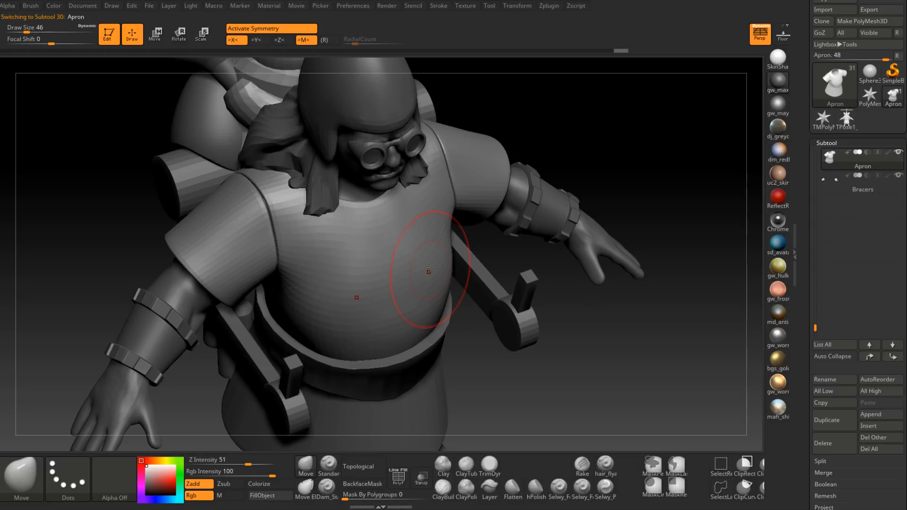
# Step: Set the Move brush's draw size to 35 and refine the apron's side beneath the armpit
pyautogui.moveTo(430, 268); pyautogui.dragTo(455, 238, button='right')
pyautogui.press('space')
pyautogui.moveTo(455, 239); pyautogui.dragTo(450, 236)
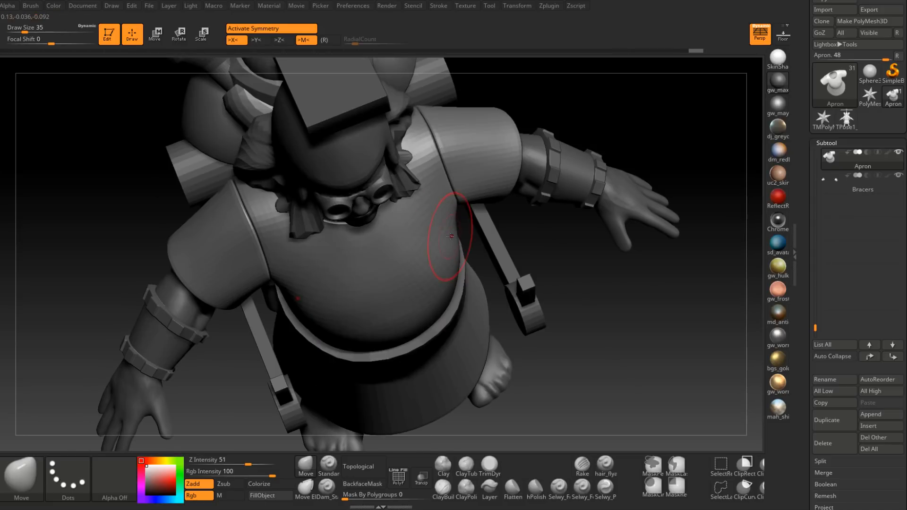
pyautogui.moveTo(454, 219)
pyautogui.mouseDown(button='right')
pyautogui.moveTo(414, 307)
pyautogui.moveTo(462, 297)
pyautogui.moveTo(475, 268)
pyautogui.moveTo(471, 234)
pyautogui.moveTo(490, 244)
pyautogui.moveTo(441, 232)
pyautogui.mouseUp(button='right')
pyautogui.press('space')
pyautogui.moveTo(441, 231); pyautogui.dragTo(450, 230)
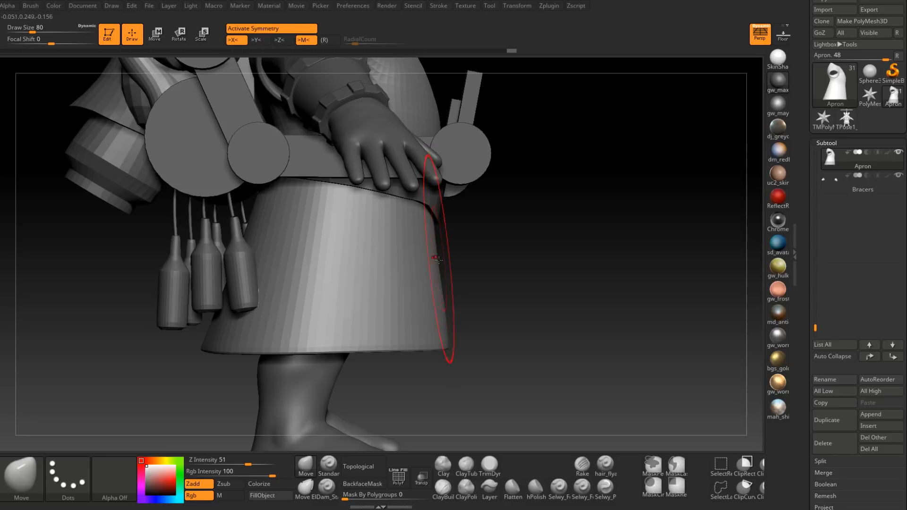
# Step: Drop the apron to a lower subdivision level and reshape the upper front of its skirt with the Move brush
pyautogui.hotkey('shift', 'd')
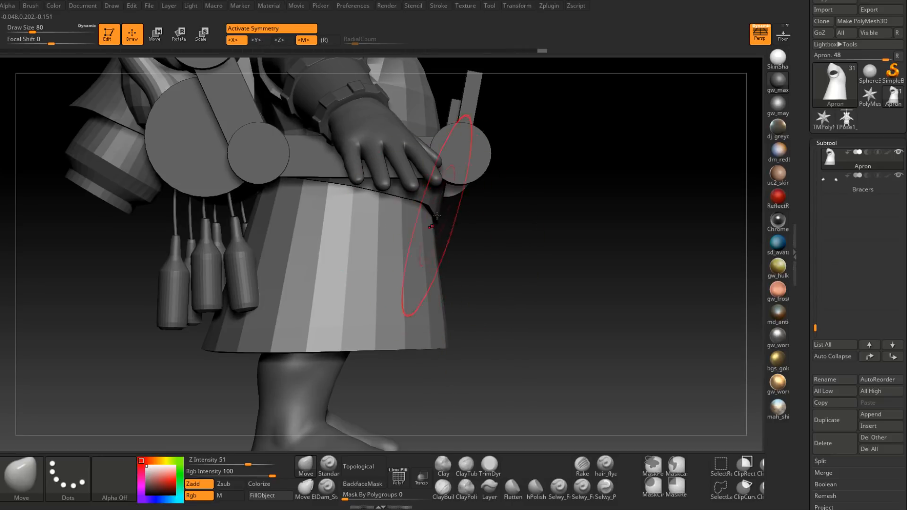
pyautogui.moveTo(436, 216); pyautogui.dragTo(435, 198, button='right')
pyautogui.moveTo(434, 236)
pyautogui.mouseDown(button='right')
pyautogui.moveTo(412, 243)
pyautogui.moveTo(434, 277)
pyautogui.moveTo(432, 219)
pyautogui.moveTo(453, 271)
pyautogui.mouseUp(button='right')
pyautogui.press('space')
pyautogui.moveTo(453, 279); pyautogui.dragTo(449, 279)
pyautogui.moveTo(454, 274)
pyautogui.mouseDown(button='right')
pyautogui.moveTo(480, 292)
pyautogui.moveTo(455, 253)
pyautogui.moveTo(503, 282)
pyautogui.moveTo(555, 264)
pyautogui.moveTo(557, 253)
pyautogui.mouseUp(button='right')
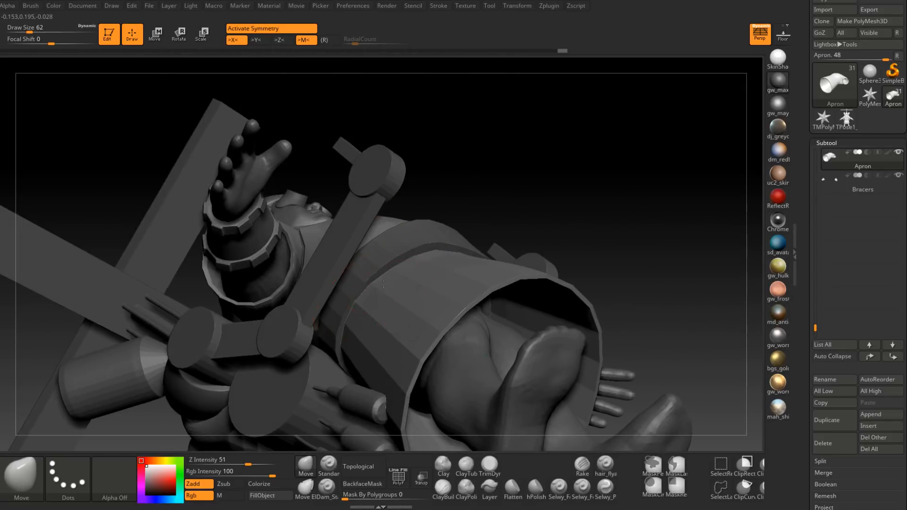
# Step: Set the draw size to 51, hide the belt subtool PM3D_Cylinder3D1_3 and reselect the Apron
pyautogui.press('space')
pyautogui.moveTo(383, 284); pyautogui.dragTo(381, 283)
pyautogui.moveTo(381, 283)
pyautogui.mouseDown(button='right')
pyautogui.moveTo(366, 297)
pyautogui.moveTo(406, 263)
pyautogui.moveTo(381, 297)
pyautogui.moveTo(372, 261)
pyautogui.moveTo(504, 191)
pyautogui.mouseUp(button='right')
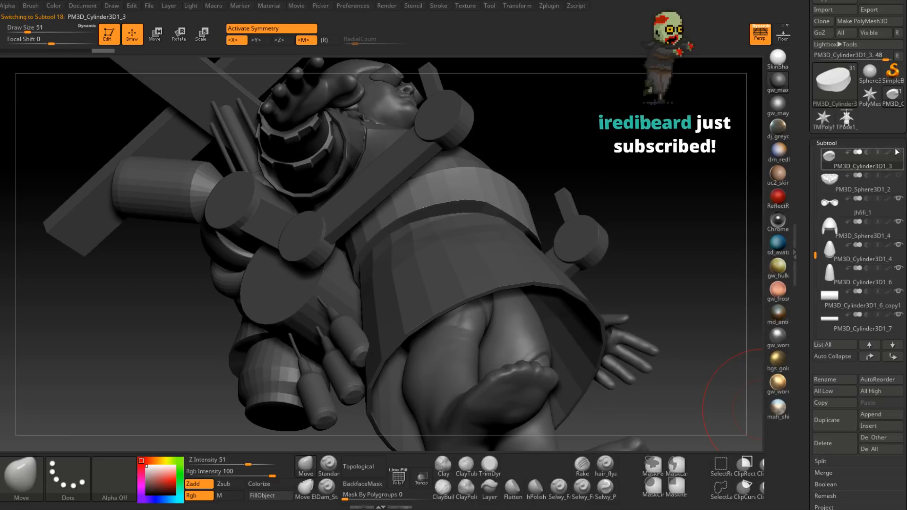
pyautogui.keyDown('alt'); pyautogui.click(447, 252); pyautogui.keyUp('alt')
# Step: Set the Move brush's draw size to 62 and reshape the apron's waist where the belt sat
pyautogui.moveTo(446, 252)
pyautogui.mouseDown(button='right')
pyautogui.moveTo(468, 277)
pyautogui.moveTo(493, 254)
pyautogui.moveTo(477, 262)
pyautogui.moveTo(503, 265)
pyautogui.mouseUp(button='right')
pyautogui.press('space')
pyautogui.moveTo(503, 263); pyautogui.dragTo(505, 262)
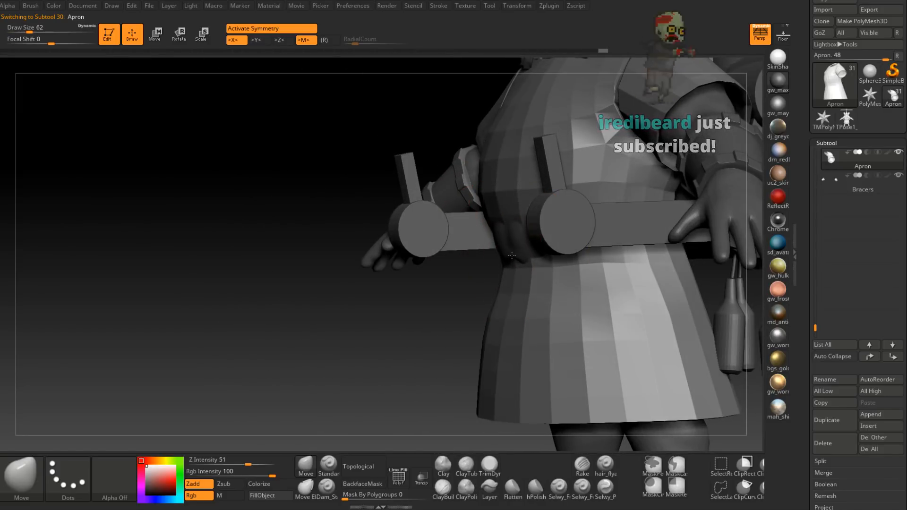
pyautogui.moveTo(504, 257)
pyautogui.mouseDown(button='right')
pyautogui.moveTo(543, 259)
pyautogui.moveTo(529, 269)
pyautogui.mouseUp(button='right')
# Step: Enlarge the Move brush to draw size 104 and adjust the side of the apron's skirt
pyautogui.press('space')
pyautogui.moveTo(530, 270); pyautogui.dragTo(537, 271)
pyautogui.moveTo(521, 307)
pyautogui.mouseDown()
pyautogui.moveTo(494, 290)
pyautogui.moveTo(437, 291)
pyautogui.mouseUp()
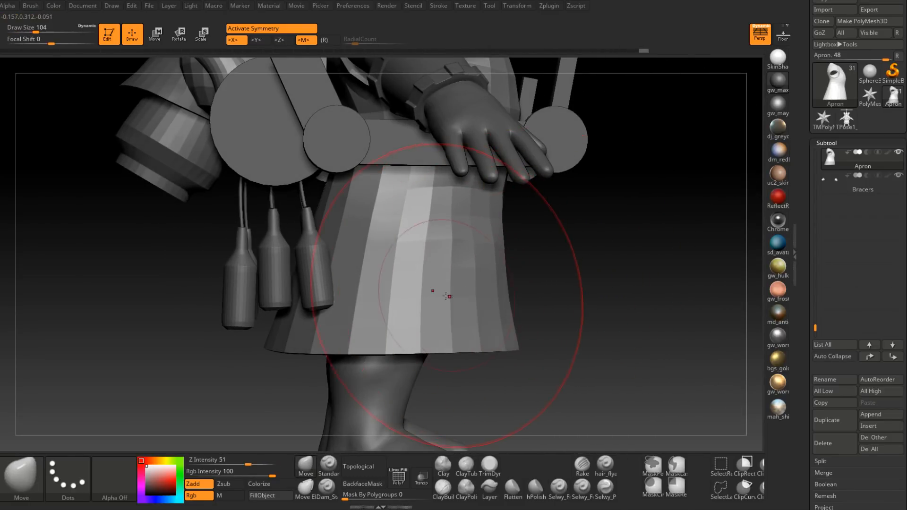
pyautogui.moveTo(435, 290); pyautogui.dragTo(518, 272, button='right')
# Step: Return the Move brush to draw size 62 and refine the outer contour of the apron's skirt
pyautogui.press('space')
pyautogui.moveTo(518, 271); pyautogui.dragTo(486, 263)
pyautogui.moveTo(487, 263)
pyautogui.mouseDown(button='right')
pyautogui.moveTo(513, 275)
pyautogui.moveTo(614, 264)
pyautogui.moveTo(529, 302)
pyautogui.moveTo(562, 293)
pyautogui.moveTo(553, 287)
pyautogui.mouseUp(button='right')
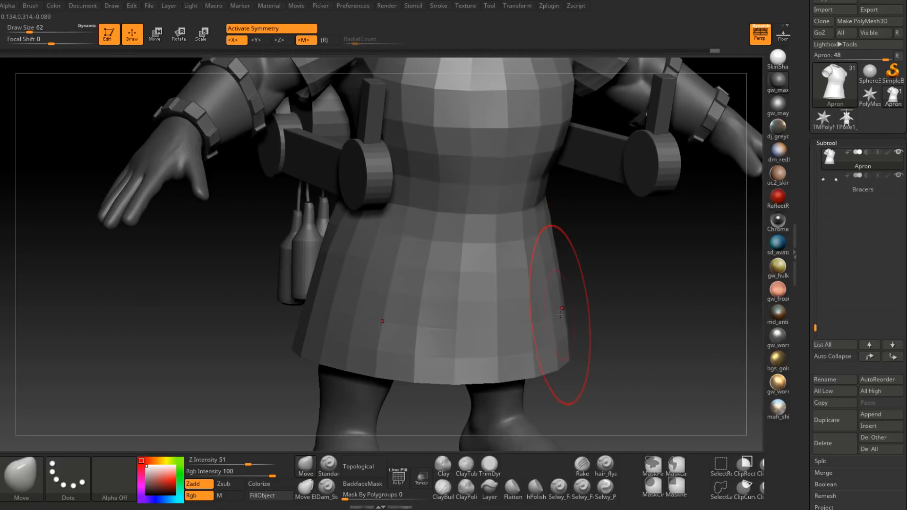
pyautogui.press('shift')
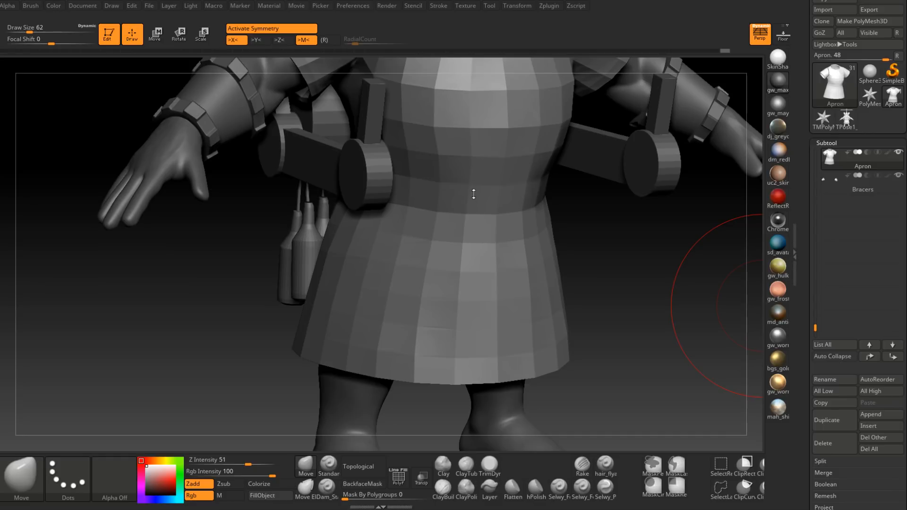
pyautogui.moveTo(591, 251); pyautogui.dragTo(656, 248)
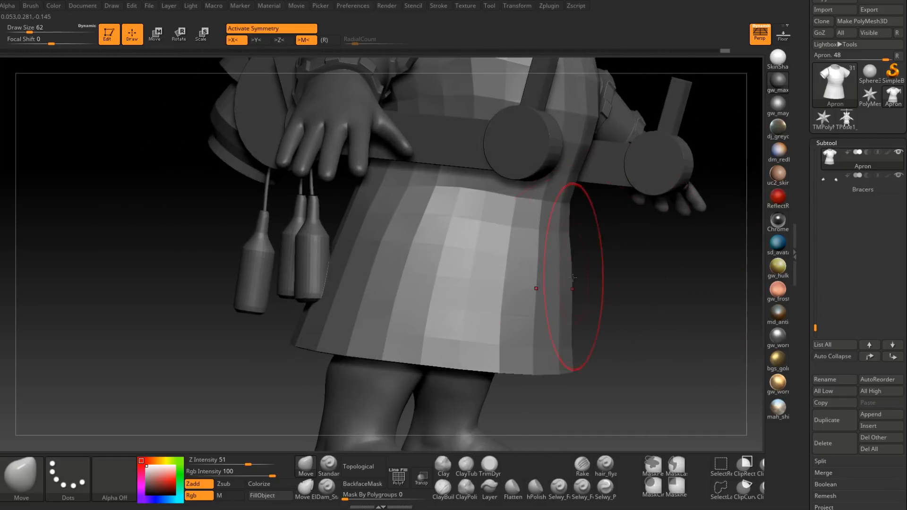
# Step: Reduce the Move brush to draw size 41 and adjust the skirt's front profile up to the waist
pyautogui.press('space')
pyautogui.moveTo(576, 302); pyautogui.dragTo(507, 322)
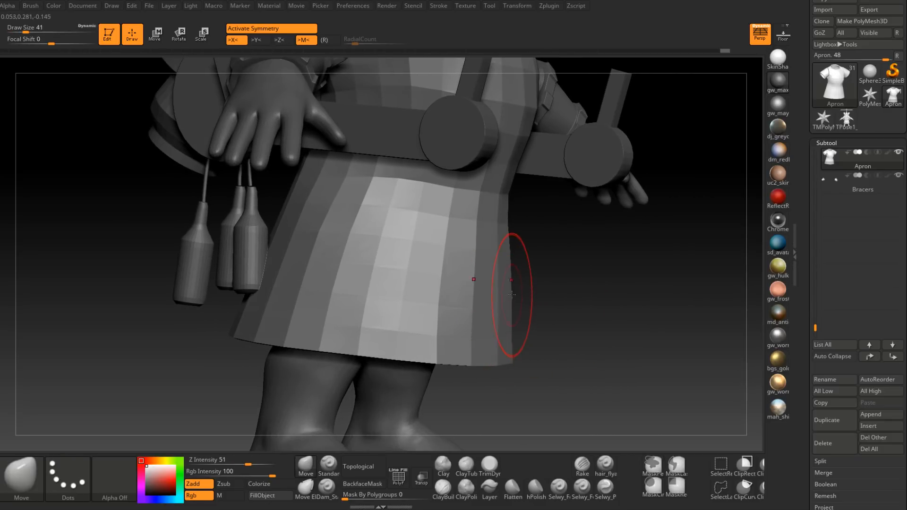
pyautogui.moveTo(519, 288)
pyautogui.mouseDown()
pyautogui.moveTo(548, 290)
pyautogui.moveTo(529, 292)
pyautogui.moveTo(516, 267)
pyautogui.moveTo(543, 241)
pyautogui.moveTo(539, 230)
pyautogui.mouseUp()
pyautogui.press('space')
pyautogui.moveTo(559, 191)
pyautogui.keyDown('alt'); pyautogui.mouseDown()
pyautogui.moveTo(552, 264)
pyautogui.moveTo(516, 293)
pyautogui.moveTo(551, 280)
pyautogui.moveTo(548, 245)
pyautogui.moveTo(554, 279)
pyautogui.moveTo(561, 260)
pyautogui.mouseUp(); pyautogui.keyUp('alt')
# Step: Enlarge the Move brush to draw size 83 and pull the back edge of the apron's skirt into shape
pyautogui.moveTo(571, 306)
pyautogui.keyDown('alt'); pyautogui.mouseDown(button='right')
pyautogui.moveTo(573, 250)
pyautogui.moveTo(574, 304)
pyautogui.mouseUp(button='right'); pyautogui.keyUp('alt')
pyautogui.press('space')
pyautogui.moveTo(575, 299); pyautogui.dragTo(581, 298)
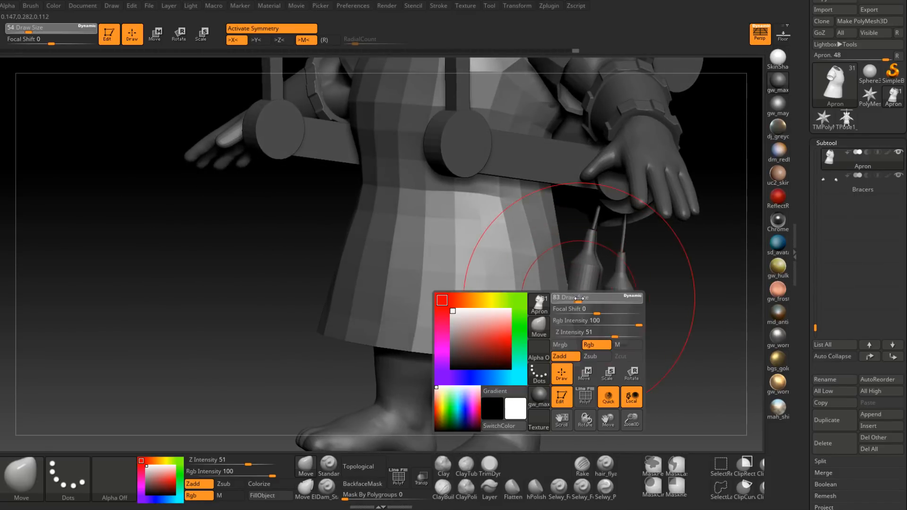
pyautogui.moveTo(564, 333); pyautogui.dragTo(564, 332)
pyautogui.keyDown('alt'); pyautogui.moveTo(565, 333); pyautogui.dragTo(574, 241, button='right'); pyautogui.keyUp('alt')
pyautogui.moveTo(559, 322)
pyautogui.mouseDown(button='right')
pyautogui.moveTo(567, 318)
pyautogui.moveTo(580, 332)
pyautogui.moveTo(565, 295)
pyautogui.moveTo(571, 261)
pyautogui.moveTo(623, 267)
pyautogui.moveTo(538, 283)
pyautogui.moveTo(569, 280)
pyautogui.mouseUp(button='right')
# Step: Set the Move brush's draw size to 68 and refine the apron's side and waist contours
pyautogui.press('space')
pyautogui.moveTo(540, 270); pyautogui.dragTo(536, 271)
pyautogui.moveTo(513, 257)
pyautogui.mouseDown(button='right')
pyautogui.moveTo(530, 280)
pyautogui.moveTo(479, 273)
pyautogui.moveTo(492, 276)
pyautogui.moveTo(475, 243)
pyautogui.moveTo(479, 257)
pyautogui.moveTo(487, 255)
pyautogui.moveTo(494, 234)
pyautogui.moveTo(475, 215)
pyautogui.moveTo(435, 284)
pyautogui.moveTo(385, 277)
pyautogui.moveTo(379, 263)
pyautogui.moveTo(387, 307)
pyautogui.moveTo(359, 283)
pyautogui.moveTo(354, 310)
pyautogui.moveTo(398, 280)
pyautogui.moveTo(439, 283)
pyautogui.moveTo(447, 266)
pyautogui.moveTo(432, 186)
pyautogui.moveTo(446, 264)
pyautogui.moveTo(384, 324)
pyautogui.moveTo(381, 296)
pyautogui.moveTo(327, 292)
pyautogui.mouseUp(button='right')
pyautogui.press('space')
pyautogui.click(387, 297)
pyautogui.press('space')
pyautogui.click(352, 274)
# Step: Hide the Kfydluyd_1 side-arm subtool, keep Hgvofuf_1 visible and reselect the Apron
pyautogui.click(816, 296)
pyautogui.moveTo(815, 295); pyautogui.dragTo(818, 270)
pyautogui.click(899, 271)
pyautogui.moveTo(867, 272)
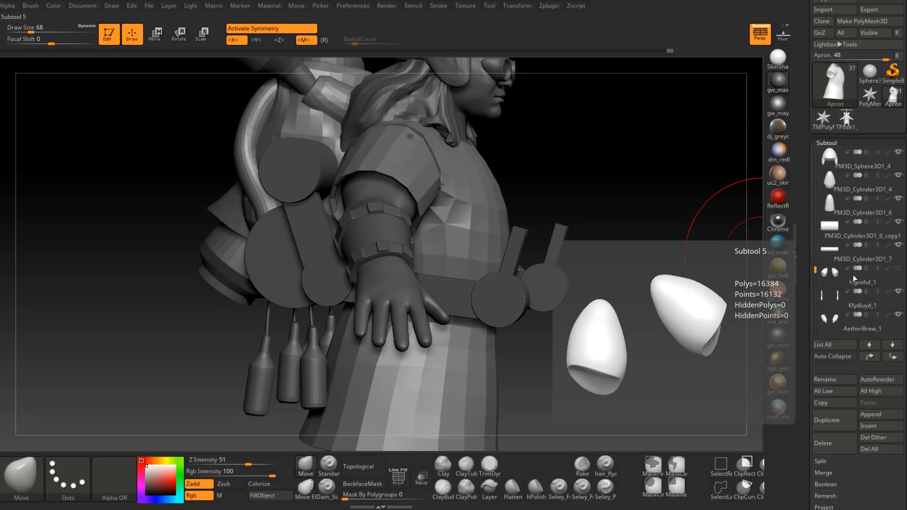
pyautogui.click(899, 268)
pyautogui.keyDown('alt'); pyautogui.click(507, 308); pyautogui.keyUp('alt')
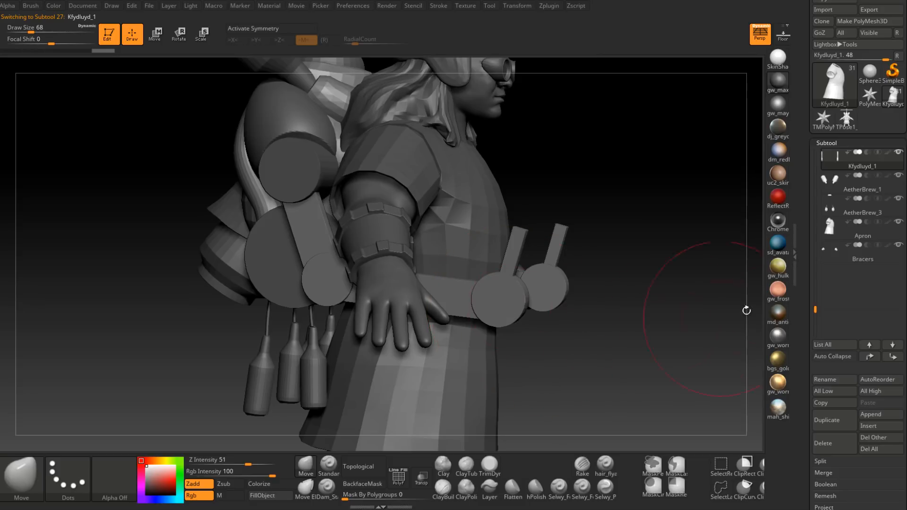
pyautogui.keyDown('alt'); pyautogui.click(445, 367); pyautogui.keyUp('alt')
# Step: Reshape the apron's side and skirt with the Move brush at draw size 54 and raise its subdivision level
pyautogui.moveTo(446, 368); pyautogui.dragTo(449, 331, button='right')
pyautogui.moveTo(381, 280)
pyautogui.keyDown('ctrl'); pyautogui.mouseDown(button='right')
pyautogui.moveTo(379, 300)
pyautogui.moveTo(341, 283)
pyautogui.mouseUp(button='right'); pyautogui.keyUp('ctrl')
pyautogui.press('space')
pyautogui.moveTo(369, 222); pyautogui.dragTo(334, 215)
pyautogui.moveTo(334, 218)
pyautogui.mouseDown(button='right')
pyautogui.moveTo(398, 276)
pyautogui.moveTo(394, 236)
pyautogui.mouseUp(button='right')
pyautogui.moveTo(364, 206)
pyautogui.mouseDown(button='right')
pyautogui.moveTo(393, 307)
pyautogui.moveTo(424, 244)
pyautogui.mouseUp(button='right')
pyautogui.moveTo(344, 180)
pyautogui.mouseDown(button='right')
pyautogui.moveTo(410, 208)
pyautogui.moveTo(416, 283)
pyautogui.moveTo(492, 283)
pyautogui.moveTo(461, 239)
pyautogui.moveTo(439, 259)
pyautogui.moveTo(485, 200)
pyautogui.moveTo(505, 216)
pyautogui.moveTo(486, 392)
pyautogui.mouseUp(button='right')
pyautogui.keyDown('alt'); pyautogui.moveTo(487, 392); pyautogui.dragTo(438, 346, button='right'); pyautogui.keyUp('alt')
pyautogui.press('d')
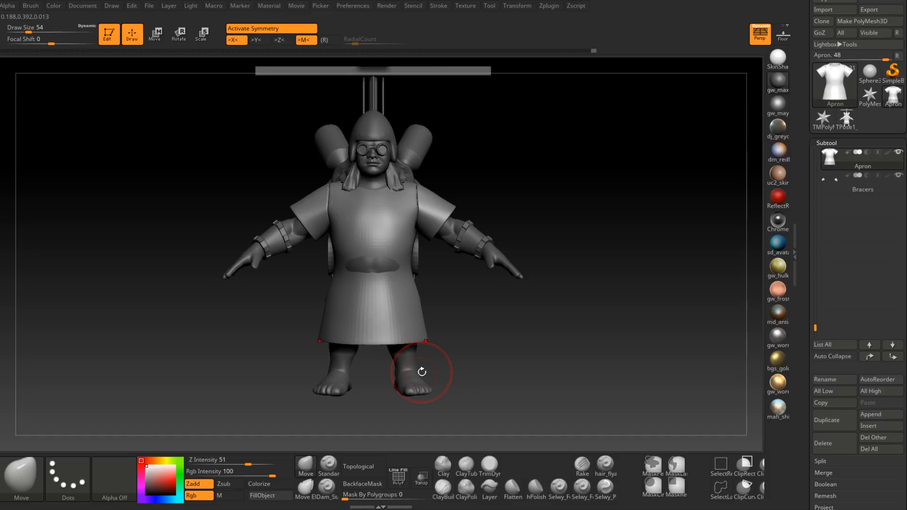
# Step: Open the polygroup settings, display the apron's polyframe and lower its subdivision level twice
pyautogui.keyDown('ctrl'); pyautogui.moveTo(429, 222); pyautogui.dragTo(482, 233, button='right'); pyautogui.keyUp('ctrl')
pyautogui.moveTo(804, 445); pyautogui.dragTo(814, 391)
pyautogui.click(835, 349)
pyautogui.hotkey('shift', 'f')
pyautogui.moveTo(816, 267); pyautogui.dragTo(816, 346)
pyautogui.hotkey('shift', 'd')
pyautogui.hotkey('shift', 'd')
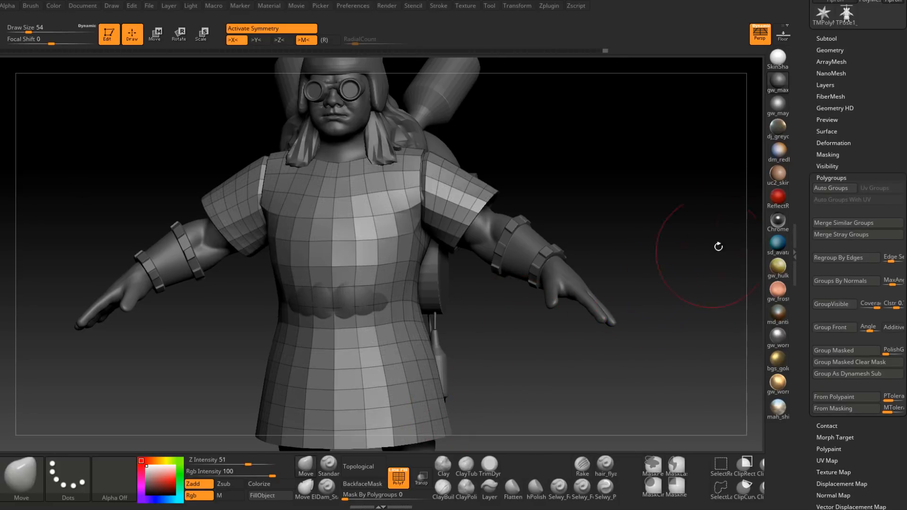
# Step: Auto-group the apron into polygroups, isolate both sleeves and merge them into one shared polygroup
pyautogui.click(830, 188)
pyautogui.keyDown('shift'); pyautogui.moveTo(541, 306); pyautogui.dragTo(487, 346); pyautogui.keyUp('shift')
pyautogui.keyDown('ctrl'); pyautogui.keyDown('shift'); pyautogui.click(414, 362); pyautogui.keyUp('shift'); pyautogui.keyUp('ctrl')
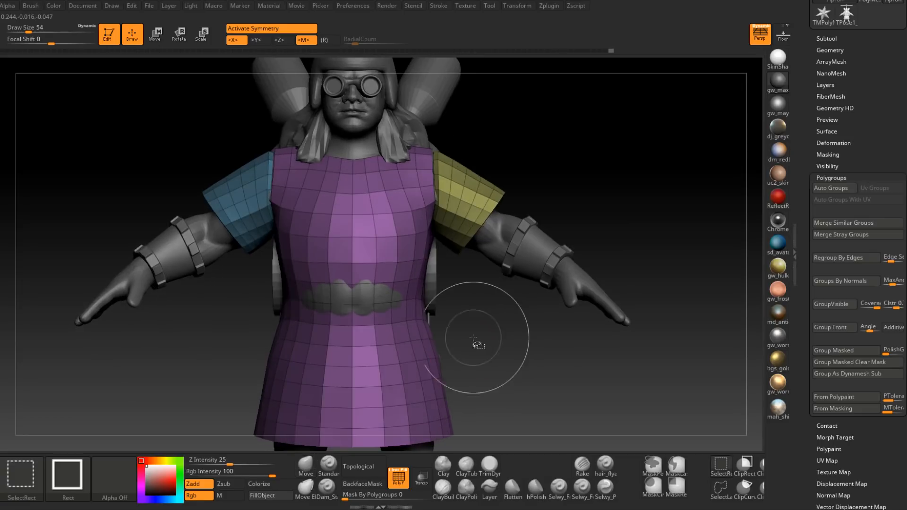
pyautogui.keyDown('ctrl'); pyautogui.keyDown('shift'); pyautogui.click(414, 362); pyautogui.keyUp('shift'); pyautogui.keyUp('ctrl')
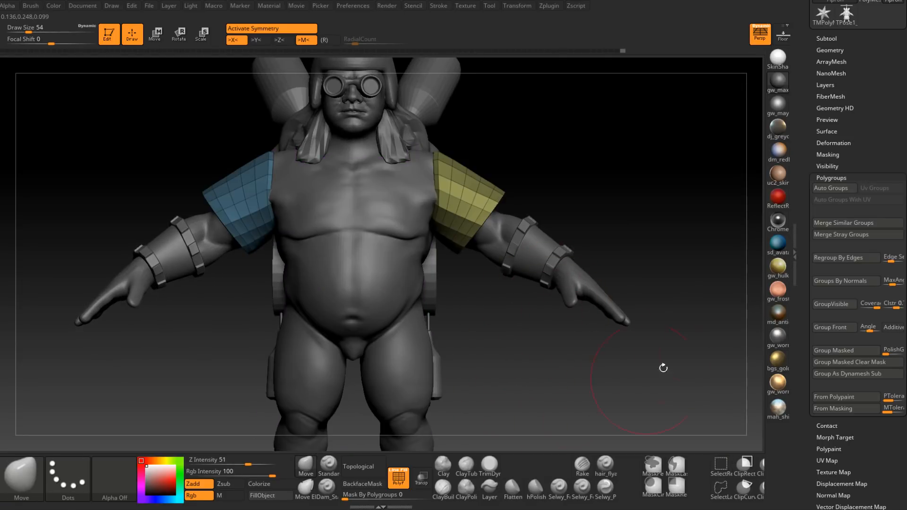
pyautogui.click(839, 306)
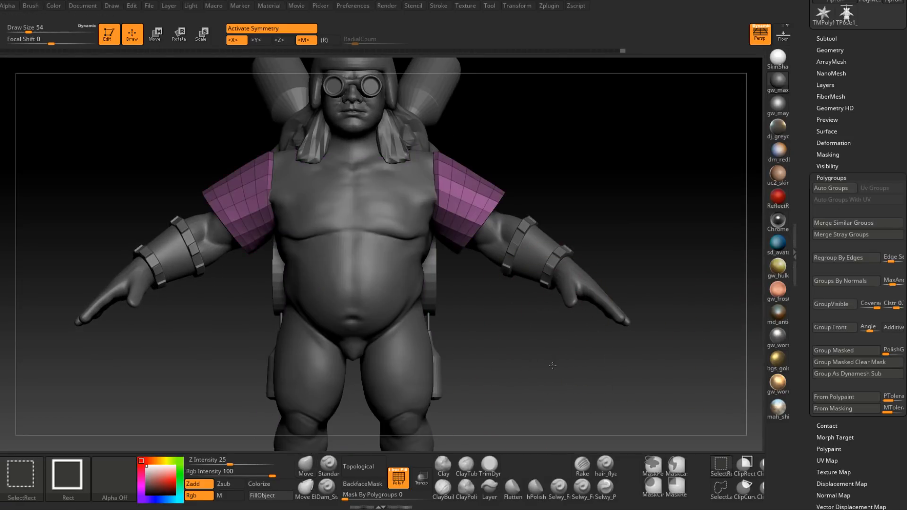
# Step: Isolate the apron's torso polygroup, then show the whole apron with only the sleeves masked
pyautogui.keyDown('ctrl'); pyautogui.keyDown('shift'); pyautogui.click(557, 374); pyautogui.keyUp('shift'); pyautogui.keyUp('ctrl')
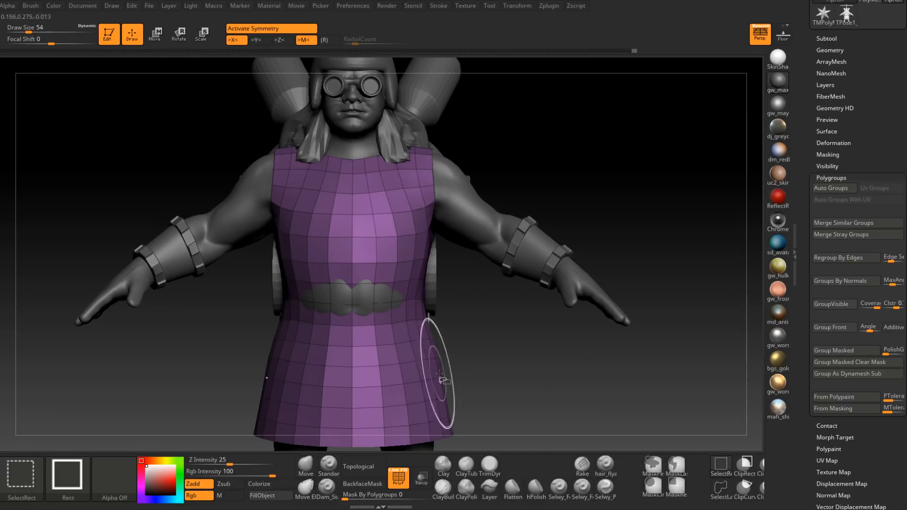
pyautogui.keyDown('ctrl'); pyautogui.keyDown('shift'); pyautogui.click(416, 385); pyautogui.keyUp('shift'); pyautogui.keyUp('ctrl')
pyautogui.keyDown('ctrl'); pyautogui.keyDown('shift'); pyautogui.moveTo(588, 378); pyautogui.dragTo(610, 359); pyautogui.keyUp('shift'); pyautogui.keyUp('ctrl')
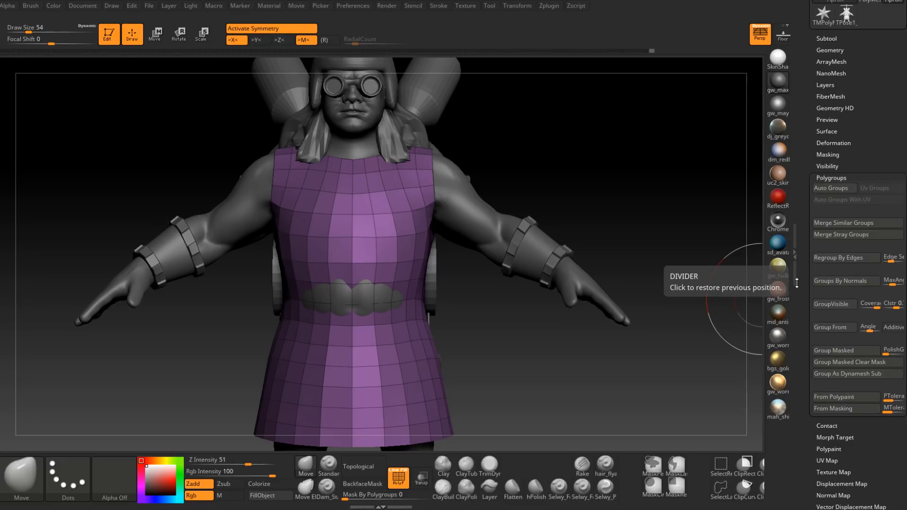
pyautogui.moveTo(465, 267); pyautogui.dragTo(474, 286, button='right')
pyautogui.keyDown('ctrl'); pyautogui.click(477, 297); pyautogui.keyUp('ctrl')
pyautogui.keyDown('ctrl'); pyautogui.keyDown('shift'); pyautogui.click(477, 301); pyautogui.keyUp('shift'); pyautogui.keyUp('ctrl')
pyautogui.keyDown('ctrl'); pyautogui.click(476, 301); pyautogui.keyUp('ctrl')
pyautogui.moveTo(475, 302); pyautogui.dragTo(457, 290)
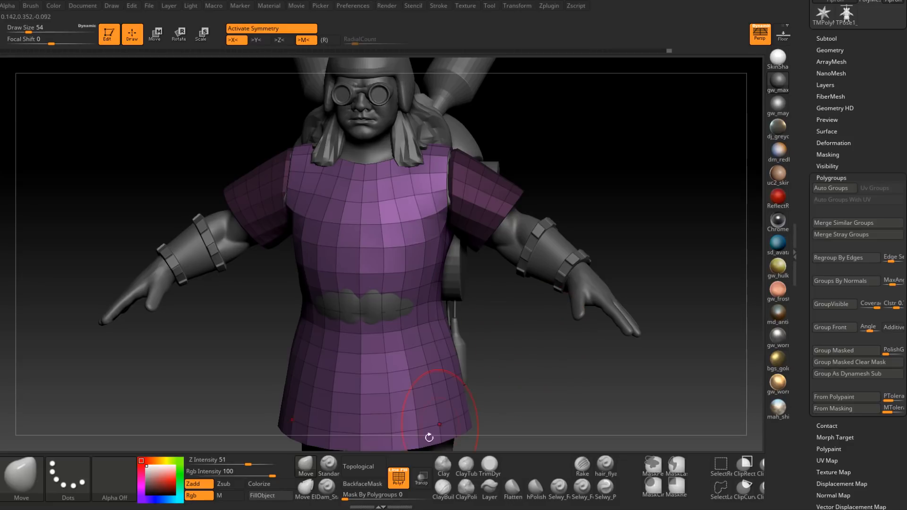
# Step: Hide the polyframe and reshape the apron's torso along the masked sleeves with the Move brush
pyautogui.click(398, 476)
pyautogui.moveTo(415, 313)
pyautogui.mouseDown(button='right')
pyautogui.moveTo(429, 172)
pyautogui.moveTo(443, 239)
pyautogui.moveTo(458, 176)
pyautogui.moveTo(498, 205)
pyautogui.moveTo(471, 172)
pyautogui.moveTo(470, 201)
pyautogui.moveTo(522, 165)
pyautogui.moveTo(546, 183)
pyautogui.mouseUp(button='right')
pyautogui.press('space')
pyautogui.moveTo(550, 170); pyautogui.dragTo(546, 170)
pyautogui.moveTo(603, 167); pyautogui.dragTo(586, 182)
pyautogui.moveTo(586, 189)
pyautogui.mouseDown(button='right')
pyautogui.moveTo(548, 218)
pyautogui.moveTo(550, 194)
pyautogui.moveTo(524, 182)
pyautogui.mouseUp(button='right')
pyautogui.moveTo(503, 181); pyautogui.dragTo(505, 175)
pyautogui.moveTo(506, 175)
pyautogui.mouseDown(button='right')
pyautogui.moveTo(515, 197)
pyautogui.moveTo(501, 178)
pyautogui.mouseUp(button='right')
pyautogui.moveTo(501, 178); pyautogui.dragTo(506, 186)
pyautogui.moveTo(506, 185)
pyautogui.mouseDown(button='right')
pyautogui.moveTo(515, 210)
pyautogui.moveTo(517, 195)
pyautogui.mouseUp(button='right')
pyautogui.press('s')
pyautogui.moveTo(517, 195); pyautogui.dragTo(521, 210)
pyautogui.moveTo(522, 210)
pyautogui.mouseDown(button='right')
pyautogui.moveTo(532, 226)
pyautogui.moveTo(540, 213)
pyautogui.moveTo(517, 207)
pyautogui.moveTo(529, 204)
pyautogui.mouseUp(button='right')
pyautogui.moveTo(530, 204); pyautogui.dragTo(522, 207)
pyautogui.press('s')
pyautogui.moveTo(523, 211)
pyautogui.mouseDown(button='right')
pyautogui.moveTo(543, 225)
pyautogui.moveTo(530, 212)
pyautogui.moveTo(544, 211)
pyautogui.moveTo(518, 238)
pyautogui.mouseUp(button='right')
# Step: Refine the torso's armhole edges around the shoulder and underarm with the Move brush, ending at draw size 41
pyautogui.press('space')
pyautogui.moveTo(518, 239); pyautogui.dragTo(521, 240)
pyautogui.moveTo(539, 235)
pyautogui.mouseDown(button='right')
pyautogui.moveTo(517, 232)
pyautogui.moveTo(530, 223)
pyautogui.moveTo(496, 245)
pyautogui.moveTo(501, 264)
pyautogui.moveTo(516, 226)
pyautogui.mouseUp(button='right')
pyautogui.press('space')
pyautogui.moveTo(522, 232); pyautogui.dragTo(518, 232)
pyautogui.moveTo(518, 231)
pyautogui.mouseDown(button='right')
pyautogui.moveTo(546, 221)
pyautogui.moveTo(525, 222)
pyautogui.mouseUp(button='right')
pyautogui.keyDown('shift'); pyautogui.moveTo(526, 223); pyautogui.dragTo(523, 220); pyautogui.keyUp('shift')
pyautogui.moveTo(523, 220); pyautogui.dragTo(509, 222, button='right')
pyautogui.moveTo(509, 222)
pyautogui.keyDown('ctrl'); pyautogui.mouseDown(button='right')
pyautogui.moveTo(512, 241)
pyautogui.moveTo(526, 232)
pyautogui.mouseUp(button='right'); pyautogui.keyUp('ctrl')
pyautogui.press('space')
pyautogui.moveTo(526, 232); pyautogui.dragTo(523, 231)
pyautogui.moveTo(523, 232)
pyautogui.mouseDown(button='right')
pyautogui.moveTo(525, 210)
pyautogui.moveTo(545, 211)
pyautogui.moveTo(539, 246)
pyautogui.moveTo(562, 240)
pyautogui.moveTo(593, 267)
pyautogui.moveTo(597, 214)
pyautogui.moveTo(580, 287)
pyautogui.mouseUp(button='right')
pyautogui.press('space')
pyautogui.moveTo(606, 222)
pyautogui.mouseDown()
pyautogui.moveTo(614, 222)
pyautogui.moveTo(605, 220)
pyautogui.mouseUp()
pyautogui.moveTo(601, 220); pyautogui.dragTo(534, 196, button='right')
pyautogui.moveTo(647, 185)
pyautogui.keyDown('alt'); pyautogui.mouseDown(button='right')
pyautogui.moveTo(557, 213)
pyautogui.moveTo(511, 260)
pyautogui.mouseUp(button='right'); pyautogui.keyUp('alt')
pyautogui.press('space')
pyautogui.moveTo(520, 204); pyautogui.dragTo(515, 199)
pyautogui.moveTo(515, 201)
pyautogui.mouseDown(button='right')
pyautogui.moveTo(537, 236)
pyautogui.moveTo(543, 187)
pyautogui.moveTo(537, 249)
pyautogui.mouseUp(button='right')
pyautogui.press('space')
pyautogui.moveTo(545, 209); pyautogui.dragTo(573, 205)
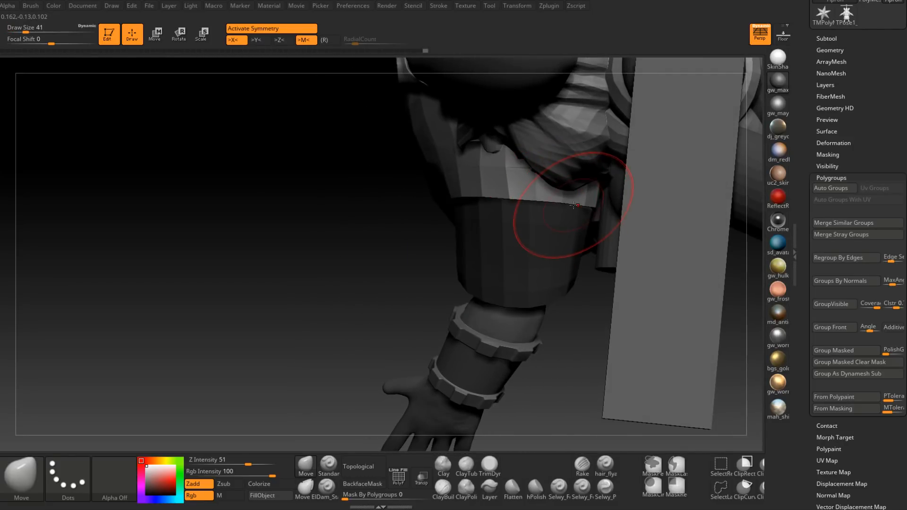
pyautogui.moveTo(560, 197)
pyautogui.mouseDown(button='right')
pyautogui.moveTo(542, 170)
pyautogui.moveTo(527, 210)
pyautogui.moveTo(478, 239)
pyautogui.moveTo(491, 229)
pyautogui.mouseUp(button='right')
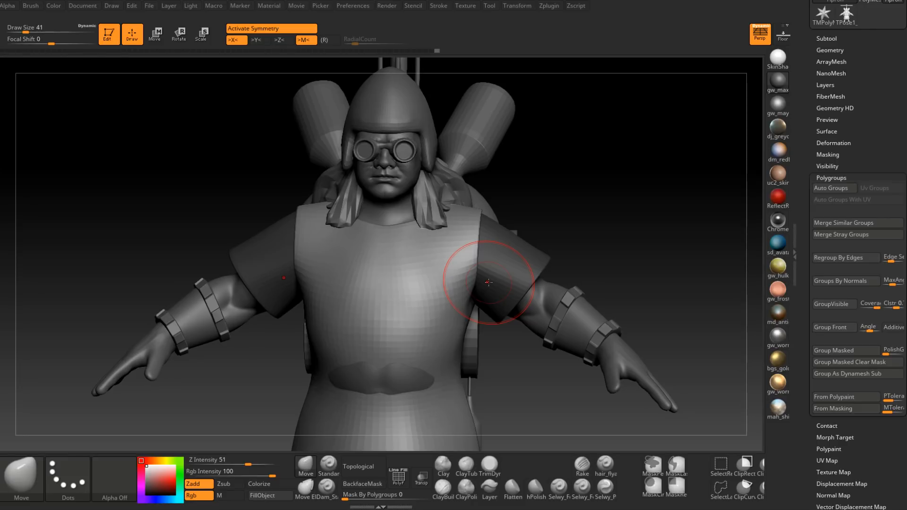
# Step: Save the project and adjust the apron's shoulder area with the Move brush at draw size 35
pyautogui.hotkey('ctrl', 's')
pyautogui.moveTo(622, 203); pyautogui.dragTo(473, 238, button='right')
pyautogui.moveTo(552, 239)
pyautogui.keyDown('ctrl'); pyautogui.mouseDown(button='right')
pyautogui.moveTo(544, 220)
pyautogui.moveTo(501, 214)
pyautogui.moveTo(482, 234)
pyautogui.moveTo(514, 225)
pyautogui.mouseUp(button='right'); pyautogui.keyUp('ctrl')
pyautogui.press('s')
pyautogui.moveTo(511, 233); pyautogui.dragTo(510, 234)
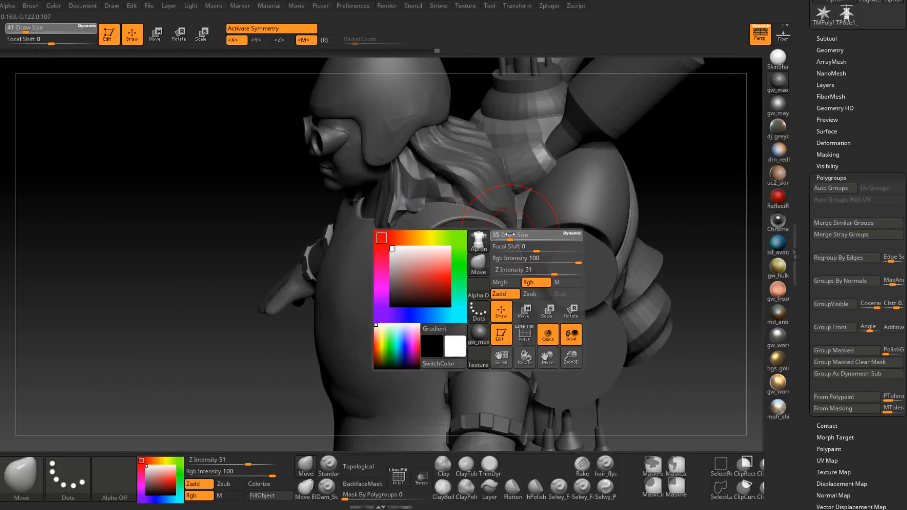
pyautogui.moveTo(510, 214)
pyautogui.mouseDown(button='right')
pyautogui.moveTo(499, 228)
pyautogui.moveTo(461, 215)
pyautogui.moveTo(496, 231)
pyautogui.moveTo(435, 208)
pyautogui.moveTo(441, 253)
pyautogui.moveTo(397, 267)
pyautogui.moveTo(413, 283)
pyautogui.moveTo(253, 263)
pyautogui.moveTo(439, 296)
pyautogui.moveTo(427, 288)
pyautogui.moveTo(435, 263)
pyautogui.moveTo(395, 324)
pyautogui.moveTo(407, 335)
pyautogui.mouseUp(button='right')
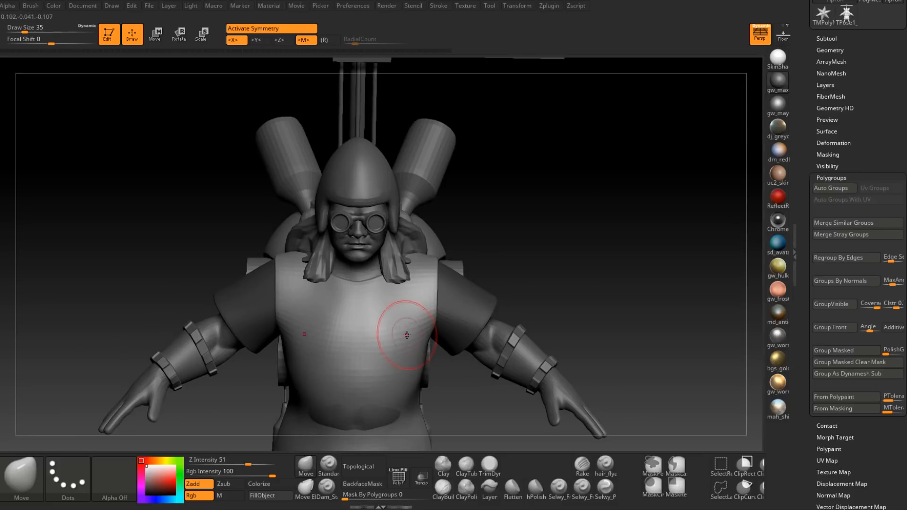
# Step: Display the apron's polyframe, clear the sleeve mask and smooth the chest surface
pyautogui.click(400, 477)
pyautogui.moveTo(557, 273)
pyautogui.mouseDown(button='right')
pyautogui.moveTo(428, 330)
pyautogui.moveTo(445, 261)
pyautogui.moveTo(416, 229)
pyautogui.moveTo(392, 253)
pyautogui.moveTo(409, 248)
pyautogui.mouseUp(button='right')
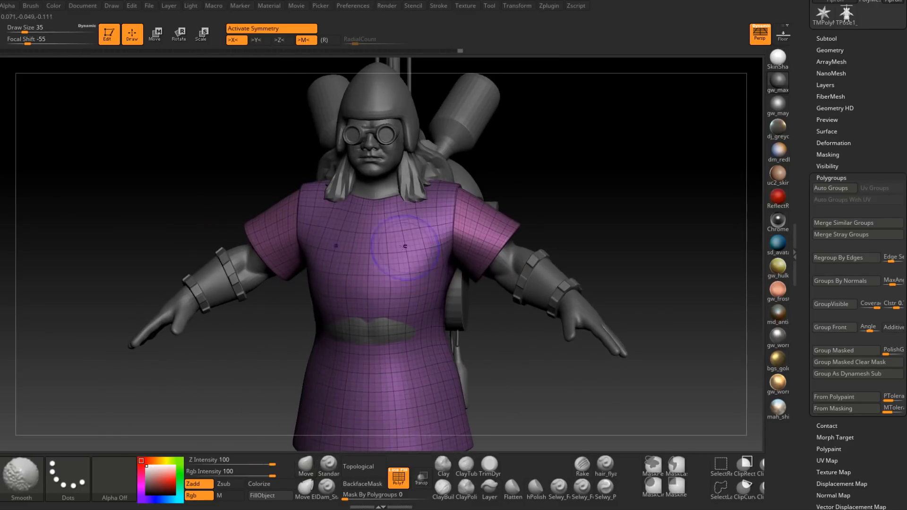
pyautogui.moveTo(379, 275)
pyautogui.mouseDown(button='right')
pyautogui.moveTo(368, 259)
pyautogui.moveTo(400, 258)
pyautogui.mouseUp(button='right')
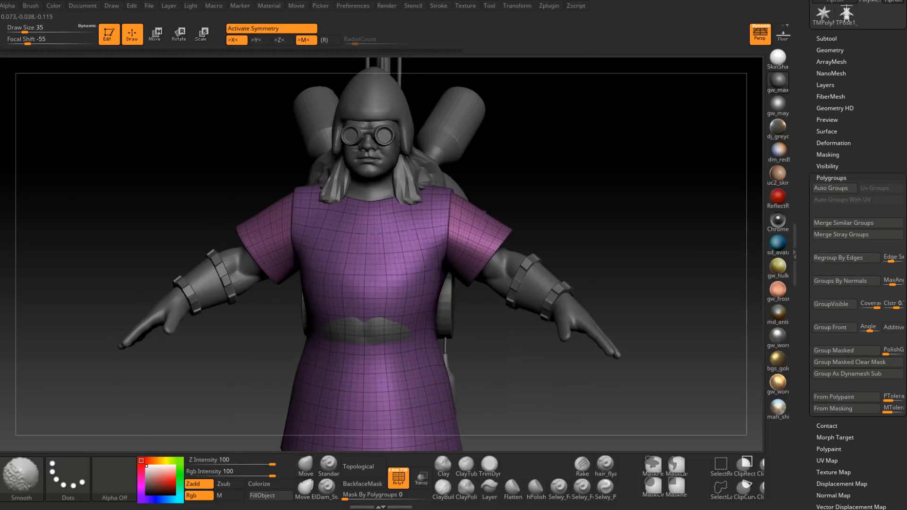
pyautogui.moveTo(365, 283)
pyautogui.mouseDown(button='right')
pyautogui.moveTo(347, 281)
pyautogui.moveTo(435, 297)
pyautogui.moveTo(418, 297)
pyautogui.moveTo(457, 388)
pyautogui.mouseUp(button='right')
# Step: Find the PM3D_Cylinder3D1_3 belt in the subtool list and make it visible
pyautogui.moveTo(802, 125); pyautogui.dragTo(803, 195)
pyautogui.click(827, 175)
pyautogui.moveTo(818, 358); pyautogui.dragTo(819, 321)
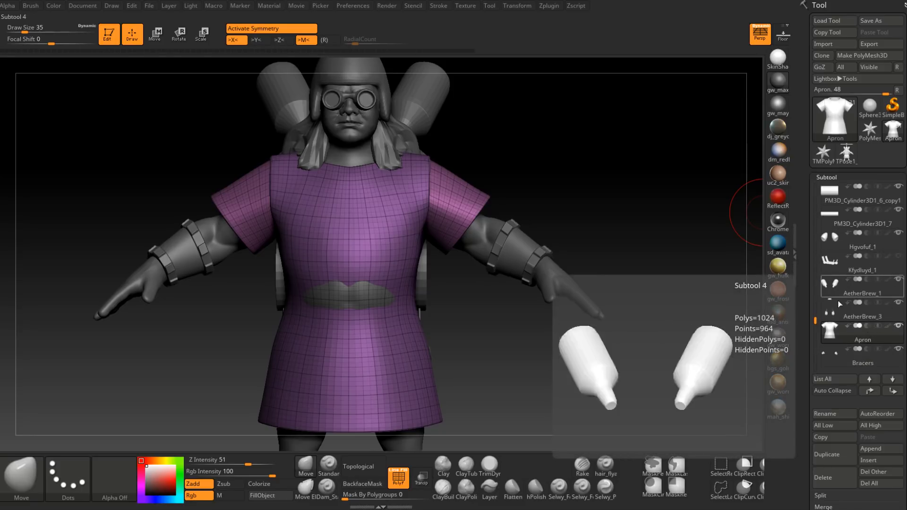
pyautogui.moveTo(815, 321); pyautogui.dragTo(808, 278)
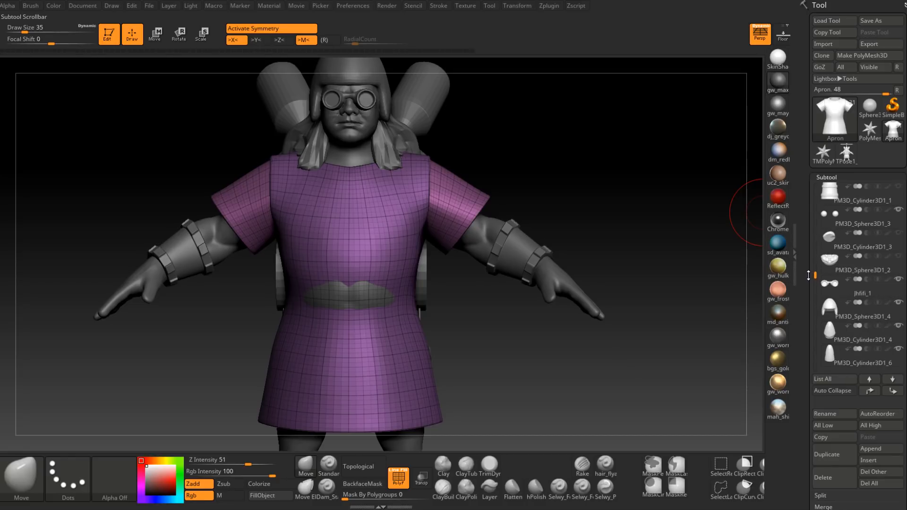
pyautogui.moveTo(836, 296)
pyautogui.moveTo(815, 273); pyautogui.dragTo(816, 185)
pyautogui.moveTo(829, 247)
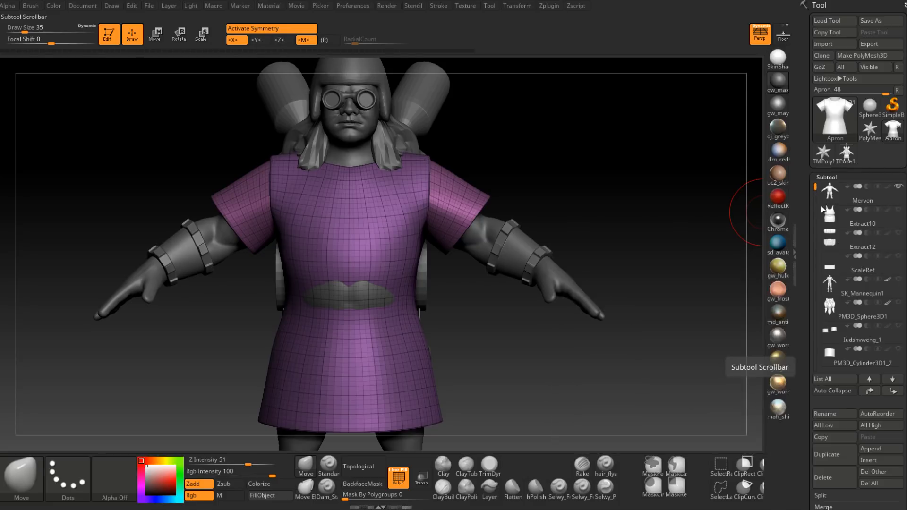
pyautogui.moveTo(816, 187); pyautogui.dragTo(815, 244)
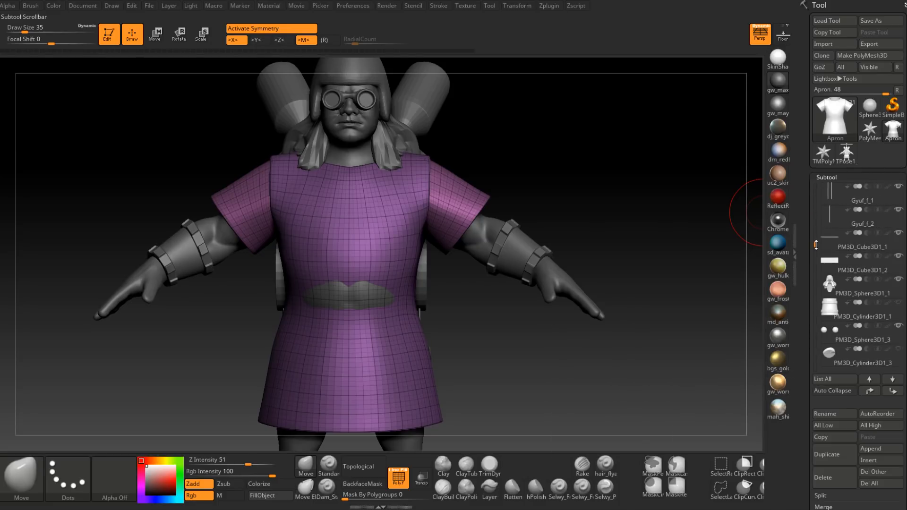
pyautogui.moveTo(815, 244); pyautogui.dragTo(814, 280)
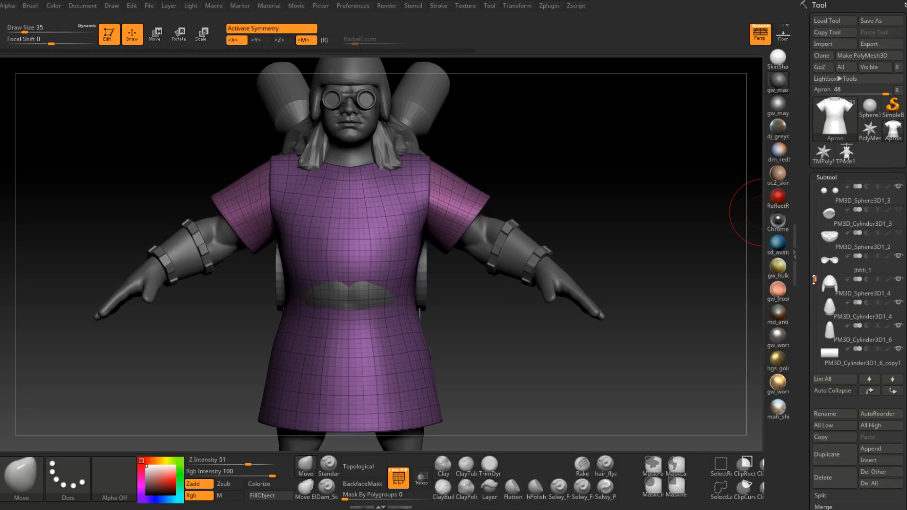
pyautogui.click(898, 209)
# Step: Select the belt subtool and fit it around the apron's waist with the Move brush, reducing the draw size from 116 through 59 to 35
pyautogui.moveTo(391, 312)
pyautogui.mouseDown(button='right')
pyautogui.moveTo(380, 261)
pyautogui.moveTo(368, 313)
pyautogui.moveTo(360, 274)
pyautogui.mouseUp(button='right')
pyautogui.keyDown('alt'); pyautogui.click(394, 299); pyautogui.keyUp('alt')
pyautogui.press('space')
pyautogui.moveTo(352, 278); pyautogui.dragTo(366, 278)
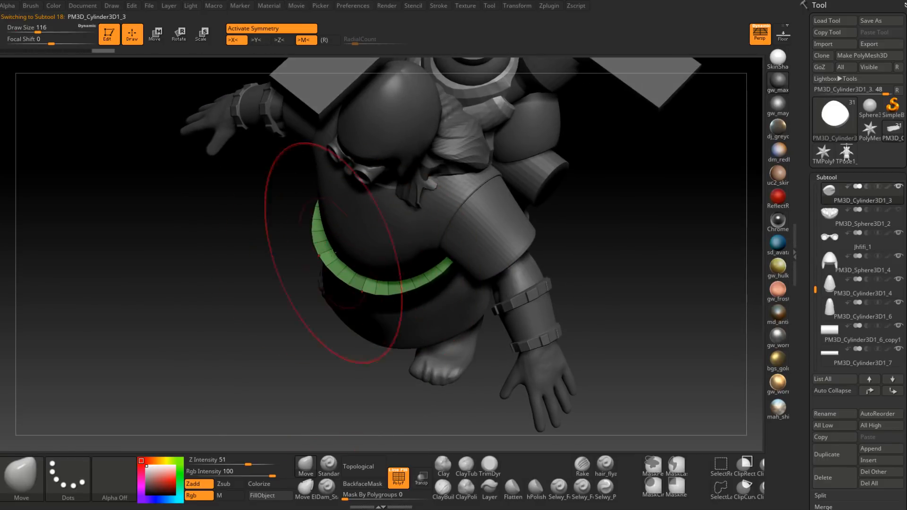
pyautogui.moveTo(333, 247)
pyautogui.mouseDown(button='right')
pyautogui.moveTo(304, 203)
pyautogui.moveTo(305, 333)
pyautogui.moveTo(385, 284)
pyautogui.moveTo(420, 294)
pyautogui.moveTo(421, 323)
pyautogui.moveTo(413, 307)
pyautogui.moveTo(430, 321)
pyautogui.moveTo(443, 364)
pyautogui.moveTo(427, 343)
pyautogui.moveTo(446, 326)
pyautogui.mouseUp(button='right')
pyautogui.press('space')
pyautogui.moveTo(446, 326); pyautogui.dragTo(434, 326)
pyautogui.moveTo(456, 344); pyautogui.dragTo(447, 332, button='right')
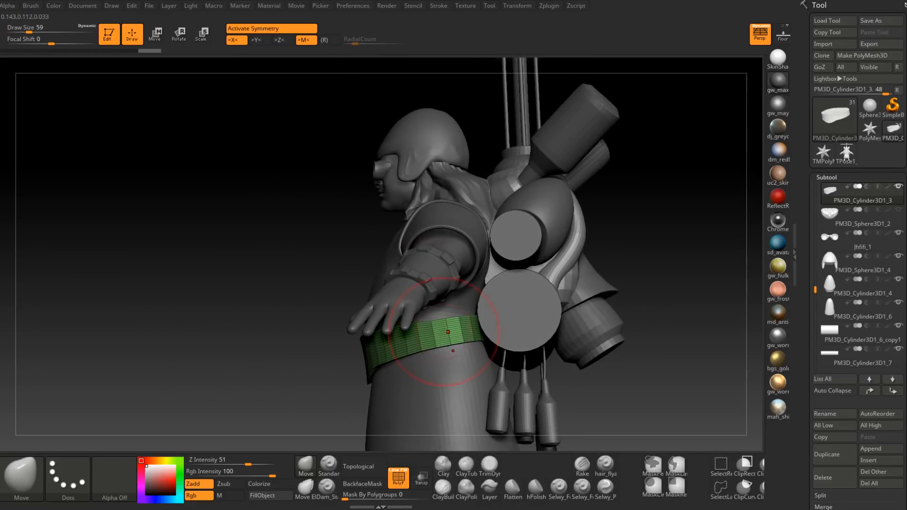
pyautogui.press('space')
pyautogui.moveTo(440, 326); pyautogui.dragTo(434, 325)
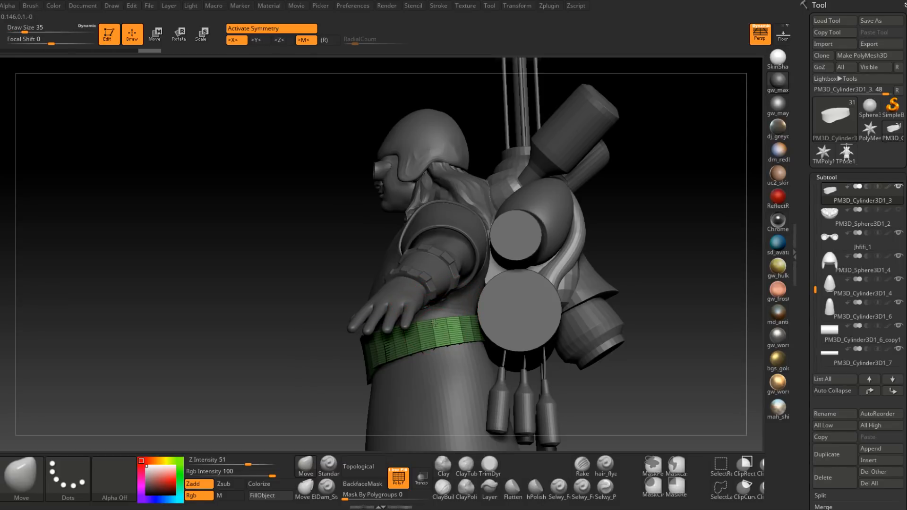
pyautogui.moveTo(433, 324)
pyautogui.mouseDown(button='right')
pyautogui.moveTo(445, 334)
pyautogui.moveTo(430, 376)
pyautogui.moveTo(441, 313)
pyautogui.moveTo(425, 281)
pyautogui.moveTo(406, 295)
pyautogui.moveTo(425, 306)
pyautogui.moveTo(395, 328)
pyautogui.mouseUp(button='right')
# Step: Reselect the Apron, hide the polyframe and start masking its skirt just below the belt
pyautogui.keyDown('alt'); pyautogui.click(408, 295); pyautogui.keyUp('alt')
pyautogui.hotkey('shift', 'f')
pyautogui.press('ctrl')
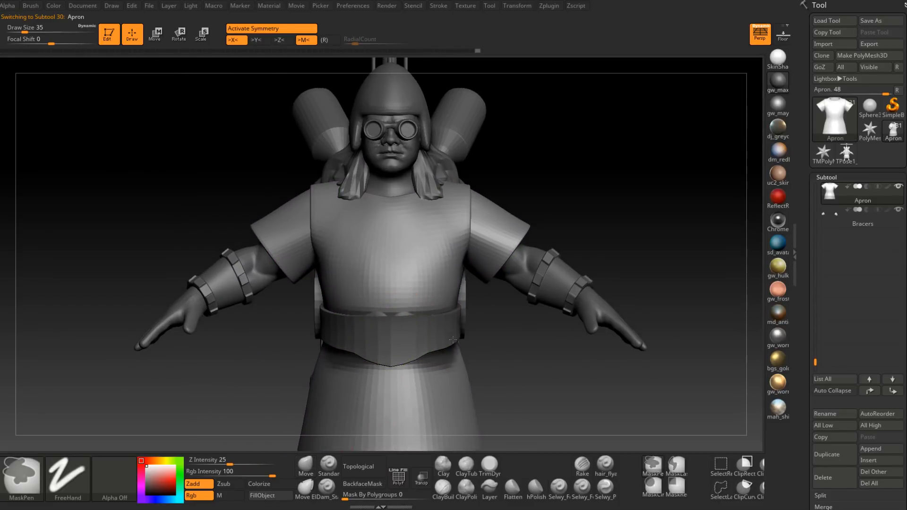
pyautogui.moveTo(452, 340); pyautogui.dragTo(433, 333, button='right')
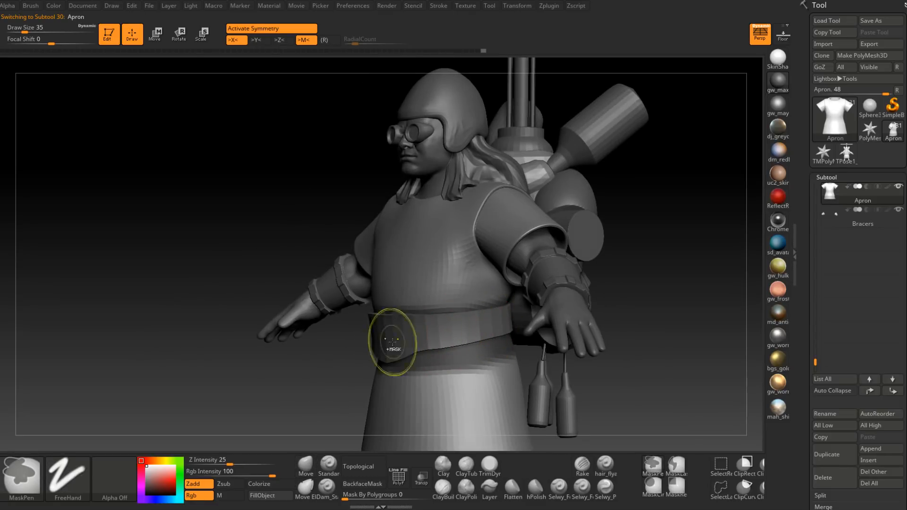
pyautogui.moveTo(425, 337)
pyautogui.mouseDown(button='right')
pyautogui.moveTo(516, 331)
pyautogui.moveTo(440, 303)
pyautogui.mouseUp(button='right')
# Step: Turn on transparency and paint the mask over the rest of the apron's skirt below the belt, front and back
pyautogui.click(421, 478)
pyautogui.moveTo(405, 389); pyautogui.dragTo(357, 309, button='right')
pyautogui.press('ctrl')
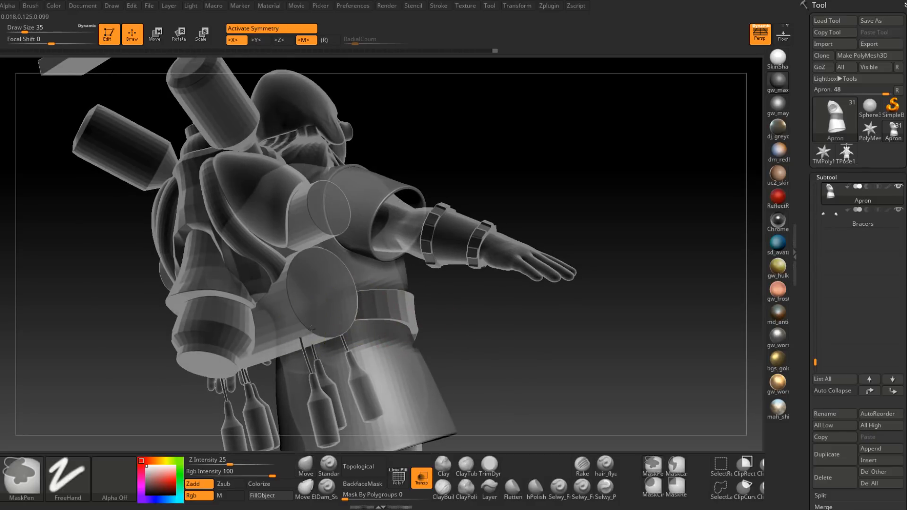
pyautogui.moveTo(378, 317); pyautogui.dragTo(345, 337, button='right')
pyautogui.moveTo(372, 349)
pyautogui.keyDown('ctrl'); pyautogui.mouseDown()
pyautogui.moveTo(348, 421)
pyautogui.moveTo(356, 423)
pyautogui.mouseUp(); pyautogui.keyUp('ctrl')
pyautogui.keyDown('alt'); pyautogui.moveTo(357, 424); pyautogui.dragTo(352, 344, button='right'); pyautogui.keyUp('alt')
pyautogui.moveTo(362, 326)
pyautogui.keyDown('ctrl'); pyautogui.mouseDown()
pyautogui.moveTo(358, 342)
pyautogui.moveTo(416, 326)
pyautogui.moveTo(378, 324)
pyautogui.moveTo(430, 279)
pyautogui.mouseUp(); pyautogui.keyUp('ctrl')
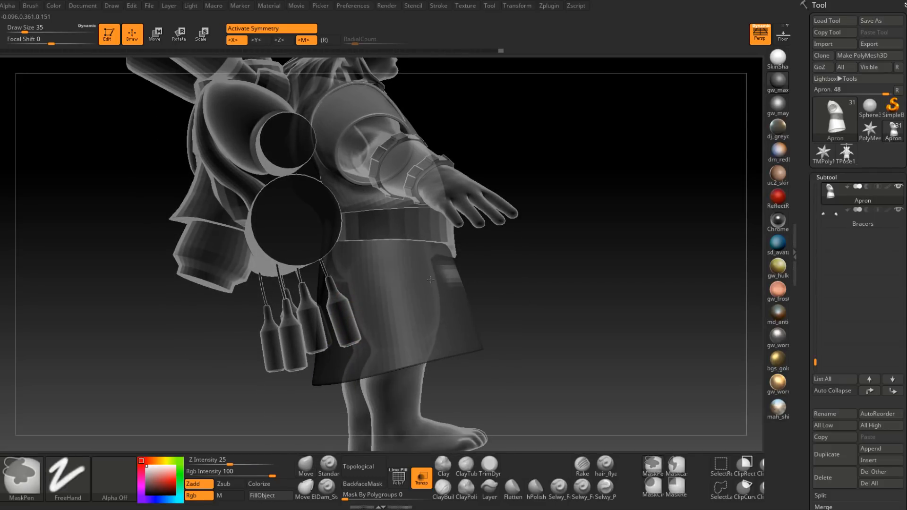
pyautogui.moveTo(375, 347); pyautogui.dragTo(413, 315, button='right')
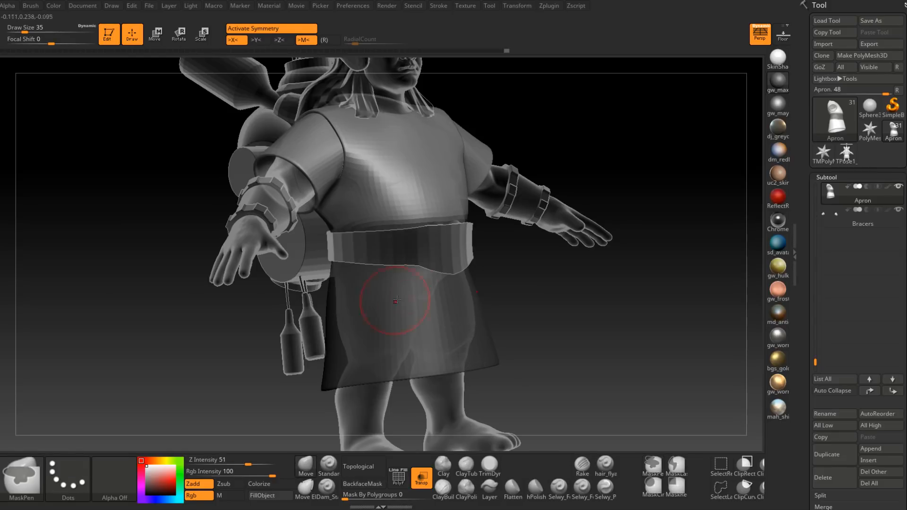
pyautogui.moveTo(390, 304)
pyautogui.mouseDown(button='right')
pyautogui.moveTo(371, 354)
pyautogui.moveTo(371, 330)
pyautogui.moveTo(469, 308)
pyautogui.moveTo(503, 264)
pyautogui.moveTo(501, 283)
pyautogui.mouseUp(button='right')
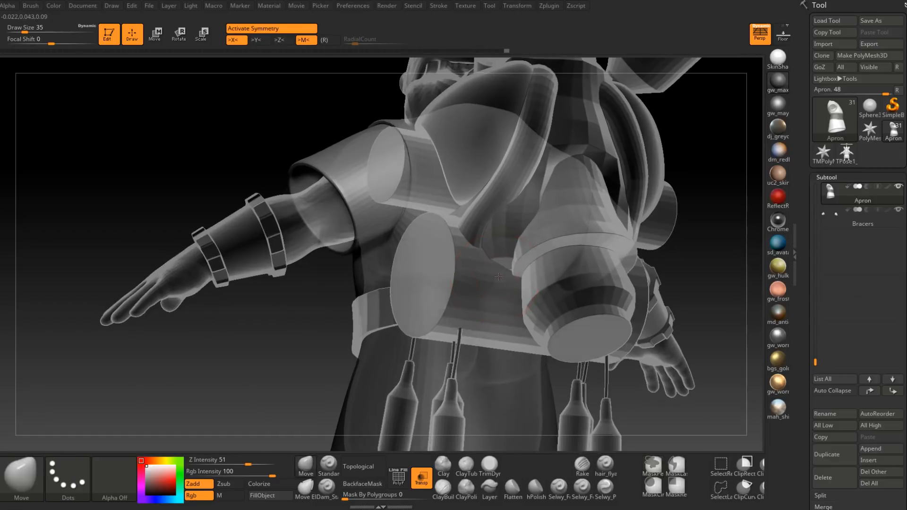
# Step: Set the draw size to 25, touch up the apron along the belt line and turn transparency off
pyautogui.press('space')
pyautogui.moveTo(501, 284); pyautogui.dragTo(496, 283)
pyautogui.moveTo(415, 270); pyautogui.dragTo(449, 370, button='right')
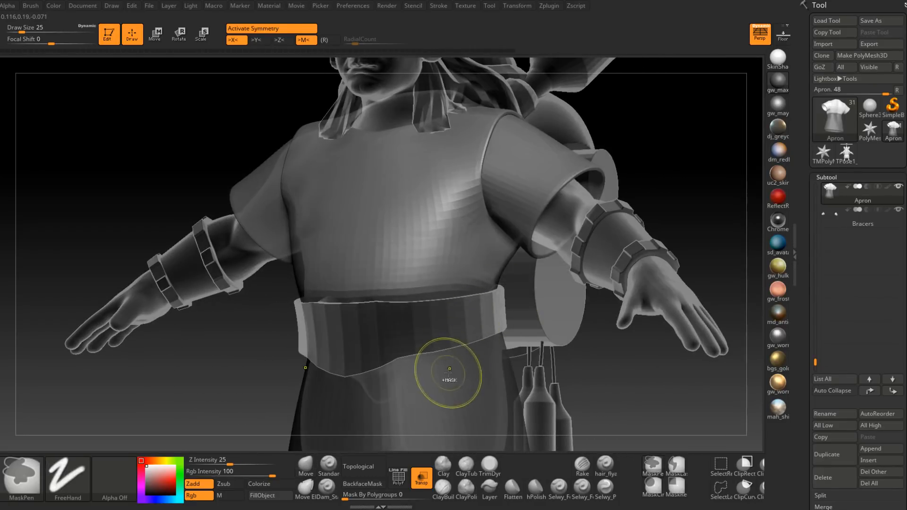
pyautogui.click(421, 478)
# Step: Pull the unmasked torso of the apron over the belt's upper edge with the Move brush, ending at draw size 46
pyautogui.moveTo(438, 334)
pyautogui.keyDown('alt'); pyautogui.mouseDown(button='right')
pyautogui.moveTo(439, 375)
pyautogui.moveTo(393, 348)
pyautogui.moveTo(393, 334)
pyautogui.mouseUp(button='right'); pyautogui.keyUp('alt')
pyautogui.press('space')
pyautogui.moveTo(402, 334); pyautogui.dragTo(406, 335)
pyautogui.moveTo(425, 331)
pyautogui.mouseDown(button='right')
pyautogui.moveTo(397, 327)
pyautogui.moveTo(423, 334)
pyautogui.moveTo(377, 347)
pyautogui.moveTo(432, 341)
pyautogui.moveTo(412, 330)
pyautogui.moveTo(439, 326)
pyautogui.mouseUp(button='right')
pyautogui.press('space')
pyautogui.moveTo(456, 330); pyautogui.dragTo(453, 329)
pyautogui.moveTo(453, 330)
pyautogui.keyDown('ctrl'); pyautogui.mouseDown(button='right')
pyautogui.moveTo(455, 347)
pyautogui.moveTo(446, 333)
pyautogui.moveTo(447, 344)
pyautogui.moveTo(457, 339)
pyautogui.mouseUp(button='right'); pyautogui.keyUp('ctrl')
pyautogui.press('space')
pyautogui.moveTo(456, 340); pyautogui.dragTo(442, 341)
pyautogui.moveTo(438, 348); pyautogui.dragTo(440, 344, button='right')
pyautogui.press('space')
pyautogui.moveTo(440, 343); pyautogui.dragTo(455, 342)
pyautogui.moveTo(455, 342)
pyautogui.mouseDown(button='right')
pyautogui.moveTo(470, 339)
pyautogui.moveTo(471, 348)
pyautogui.moveTo(437, 302)
pyautogui.moveTo(465, 302)
pyautogui.moveTo(464, 264)
pyautogui.moveTo(463, 282)
pyautogui.moveTo(446, 280)
pyautogui.moveTo(425, 300)
pyautogui.moveTo(458, 286)
pyautogui.mouseUp(button='right')
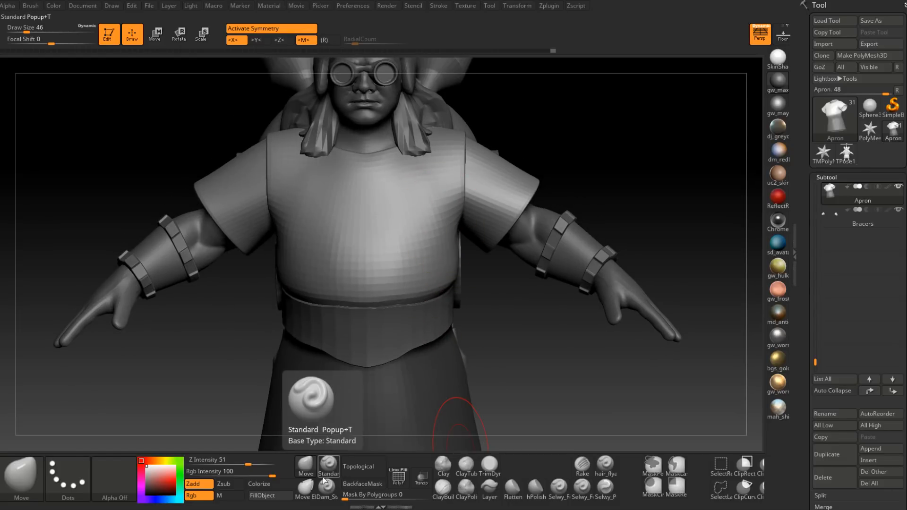
# Step: Sculpt the apron around the belt with the Standard brush at Z Intensity 25
pyautogui.click(328, 465)
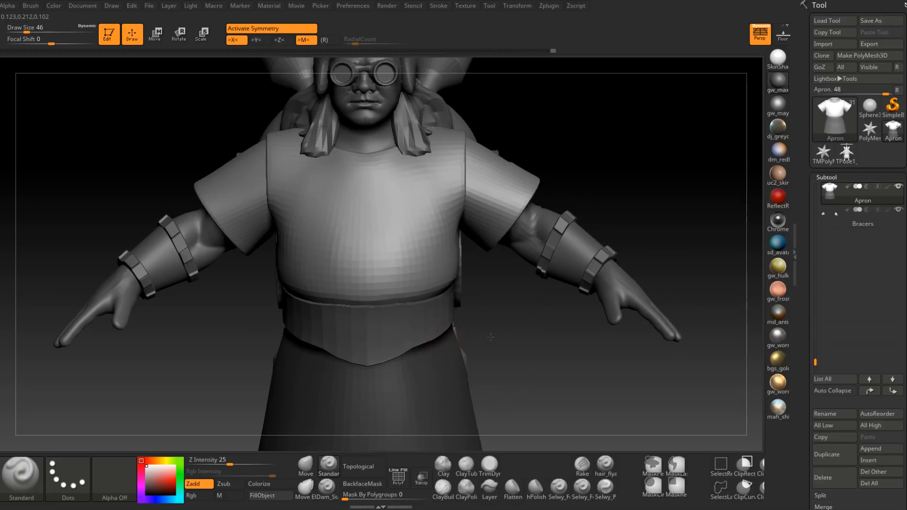
pyautogui.moveTo(486, 346); pyautogui.dragTo(499, 294, button='right')
pyautogui.keyDown('ctrl'); pyautogui.moveTo(500, 327); pyautogui.dragTo(509, 294); pyautogui.keyUp('ctrl')
pyautogui.moveTo(500, 284); pyautogui.dragTo(446, 266, button='right')
pyautogui.press('space')
pyautogui.moveTo(446, 265); pyautogui.dragTo(445, 266)
pyautogui.moveTo(444, 266); pyautogui.dragTo(333, 446, button='right')
# Step: Reshape the apron's skirt and sides below the belt with the Move brush at draw size 59
pyautogui.click(305, 465)
pyautogui.moveTo(419, 359)
pyautogui.mouseDown(button='right')
pyautogui.moveTo(450, 344)
pyautogui.moveTo(455, 328)
pyautogui.mouseUp(button='right')
pyautogui.press('space')
pyautogui.moveTo(455, 328); pyautogui.dragTo(462, 328)
pyautogui.moveTo(432, 311)
pyautogui.mouseDown(button='right')
pyautogui.moveTo(463, 359)
pyautogui.moveTo(453, 331)
pyautogui.moveTo(416, 303)
pyautogui.moveTo(435, 364)
pyautogui.mouseUp(button='right')
pyautogui.moveTo(435, 334)
pyautogui.mouseDown(button='right')
pyautogui.moveTo(474, 314)
pyautogui.moveTo(442, 331)
pyautogui.moveTo(500, 325)
pyautogui.moveTo(486, 300)
pyautogui.mouseUp(button='right')
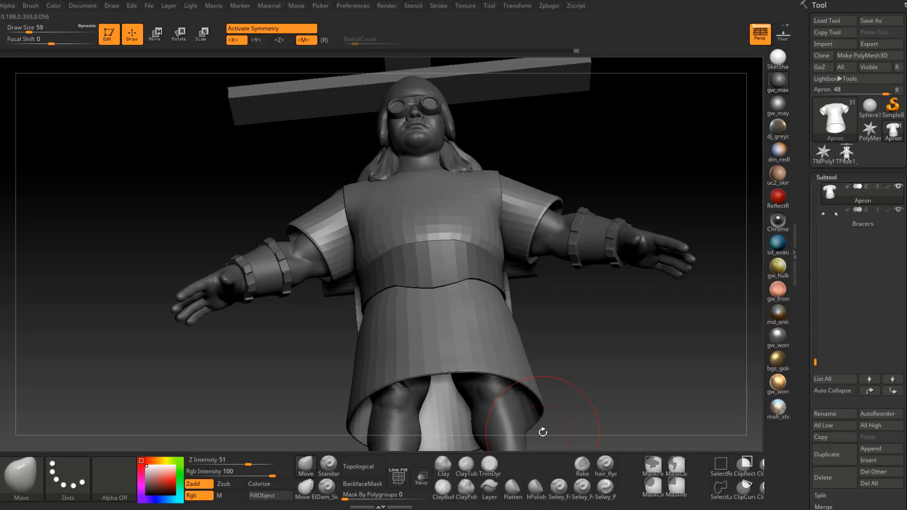
pyautogui.moveTo(416, 304); pyautogui.dragTo(371, 345, button='right')
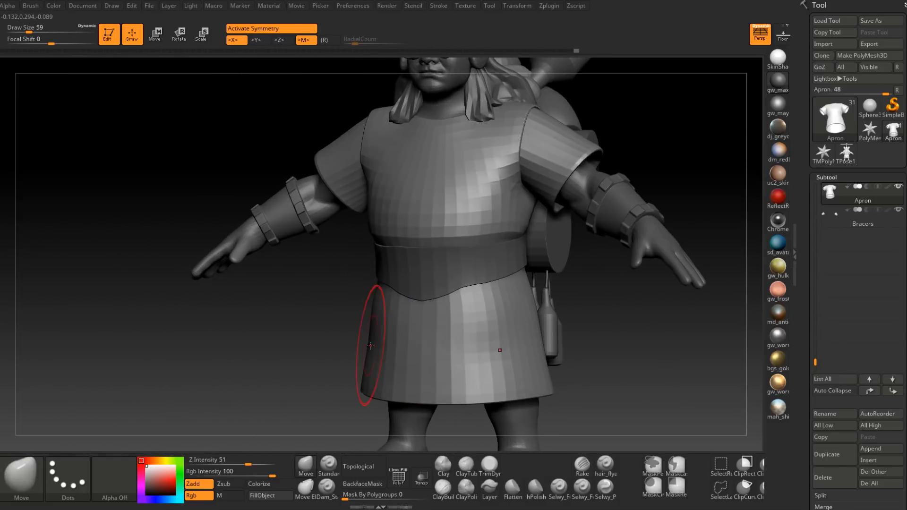
pyautogui.moveTo(449, 345); pyautogui.dragTo(475, 293, button='right')
pyautogui.moveTo(501, 326)
pyautogui.mouseDown(button='right')
pyautogui.moveTo(493, 297)
pyautogui.moveTo(460, 289)
pyautogui.moveTo(433, 362)
pyautogui.mouseUp(button='right')
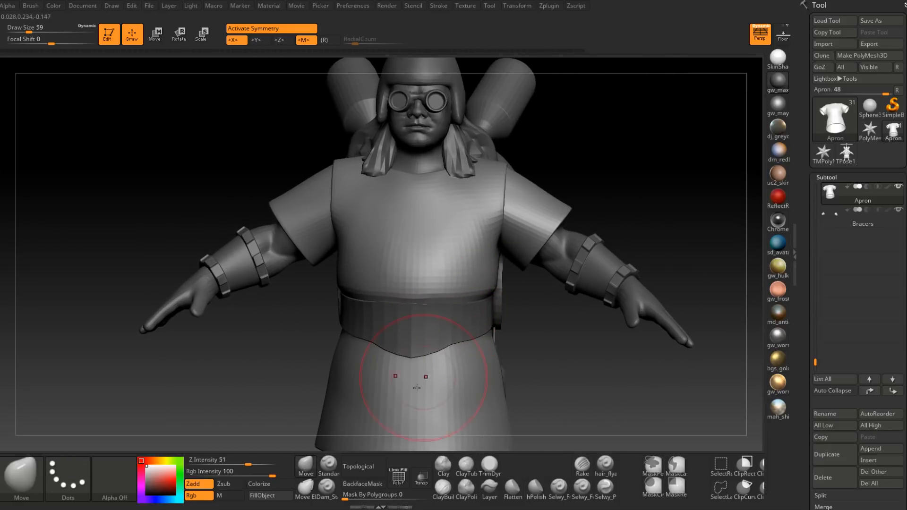
# Step: Sculpt asymmetrical folds in the shirt above the belt using the Standard brush with symmetry off and draw size 23
pyautogui.press('b')
pyautogui.press('s')
pyautogui.press('t')
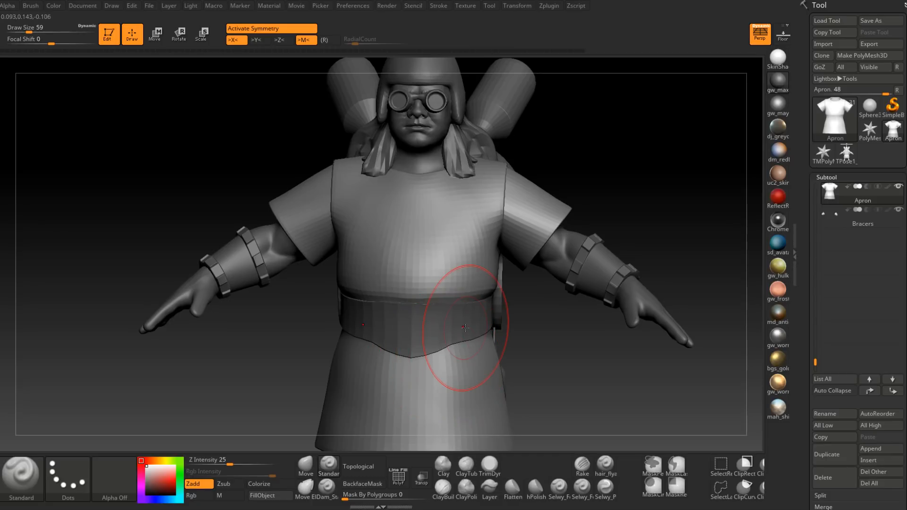
pyautogui.press('x')
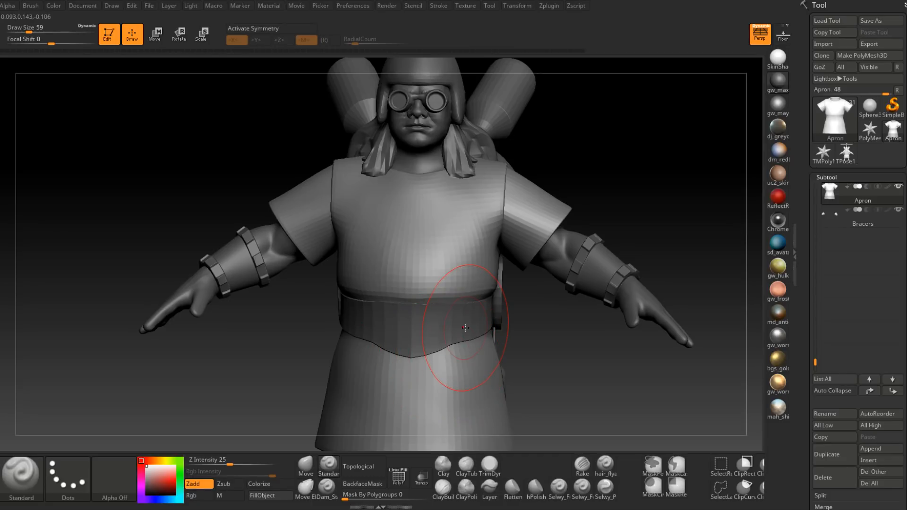
pyautogui.moveTo(475, 303); pyautogui.dragTo(488, 290, button='right')
pyautogui.press('space')
pyautogui.moveTo(488, 290); pyautogui.dragTo(486, 290)
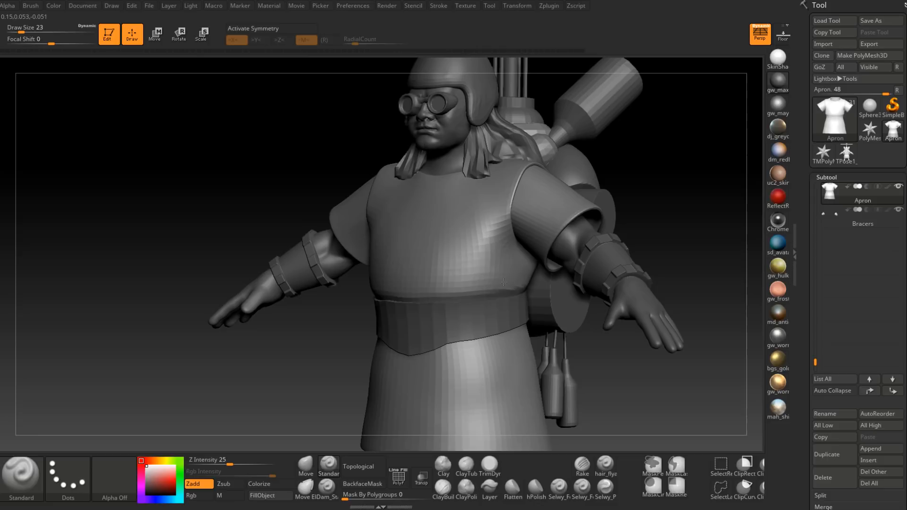
pyautogui.moveTo(493, 295)
pyautogui.mouseDown(button='right')
pyautogui.moveTo(455, 326)
pyautogui.moveTo(484, 283)
pyautogui.moveTo(428, 303)
pyautogui.mouseUp(button='right')
pyautogui.moveTo(535, 289)
pyautogui.mouseDown()
pyautogui.moveTo(489, 286)
pyautogui.moveTo(477, 296)
pyautogui.mouseUp()
pyautogui.moveTo(505, 321)
pyautogui.mouseDown(button='right')
pyautogui.moveTo(521, 325)
pyautogui.moveTo(442, 299)
pyautogui.mouseUp(button='right')
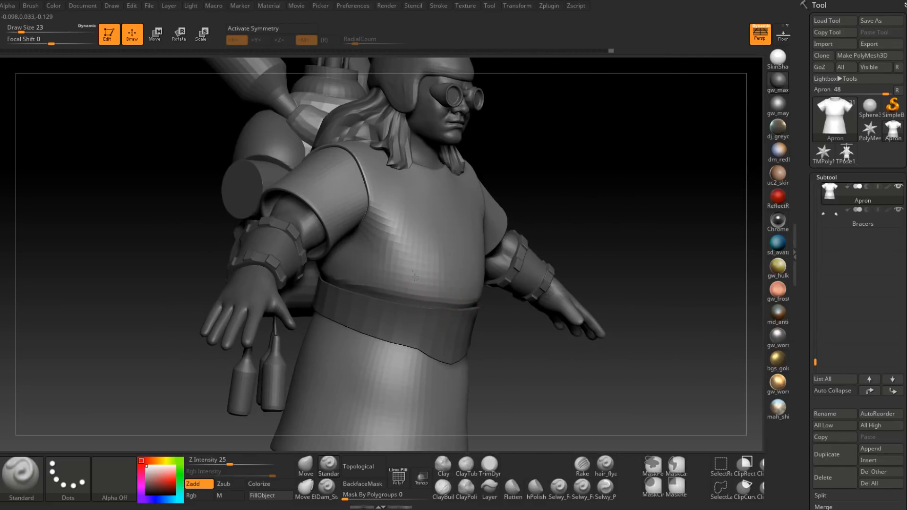
# Step: Sculpt and smooth further fabric folds across the shirt's other side and front, just above the belt
pyautogui.moveTo(405, 249); pyautogui.dragTo(450, 293, button='right')
pyautogui.moveTo(415, 247); pyautogui.dragTo(450, 292)
pyautogui.moveTo(449, 291)
pyautogui.keyDown('shift'); pyautogui.mouseDown(button='right')
pyautogui.moveTo(413, 236)
pyautogui.moveTo(440, 239)
pyautogui.mouseUp(button='right'); pyautogui.keyUp('shift')
pyautogui.moveTo(396, 261); pyautogui.dragTo(416, 293)
pyautogui.moveTo(415, 293)
pyautogui.mouseDown(button='right')
pyautogui.moveTo(434, 297)
pyautogui.moveTo(382, 298)
pyautogui.moveTo(342, 269)
pyautogui.moveTo(360, 259)
pyautogui.mouseUp(button='right')
pyautogui.press('shift')
pyautogui.keyDown('shift'); pyautogui.moveTo(360, 259); pyautogui.dragTo(406, 279); pyautogui.keyUp('shift')
pyautogui.moveTo(364, 307)
pyautogui.mouseDown(button='right')
pyautogui.moveTo(389, 321)
pyautogui.moveTo(516, 218)
pyautogui.moveTo(455, 268)
pyautogui.mouseUp(button='right')
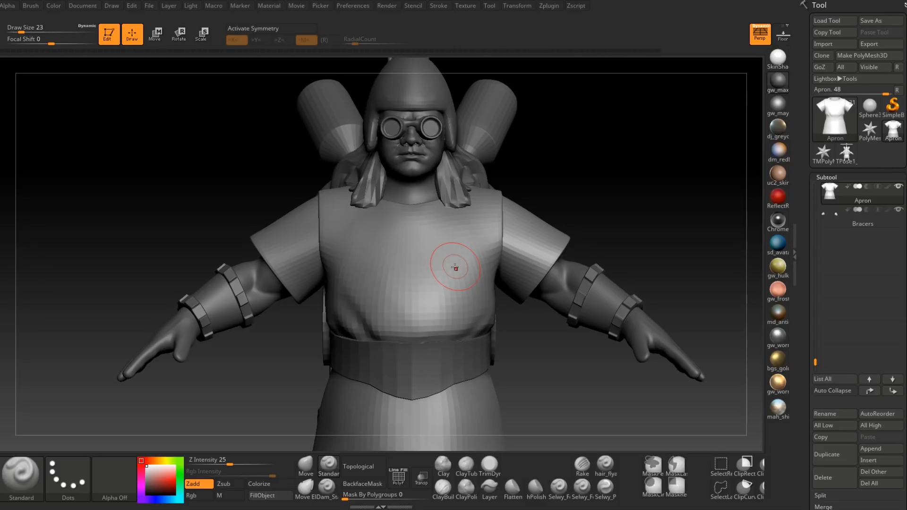
pyautogui.moveTo(455, 268); pyautogui.dragTo(390, 318, button='right')
pyautogui.moveTo(442, 290)
pyautogui.mouseDown(button='right')
pyautogui.moveTo(466, 286)
pyautogui.moveTo(438, 297)
pyautogui.moveTo(432, 324)
pyautogui.moveTo(424, 294)
pyautogui.moveTo(443, 303)
pyautogui.mouseUp(button='right')
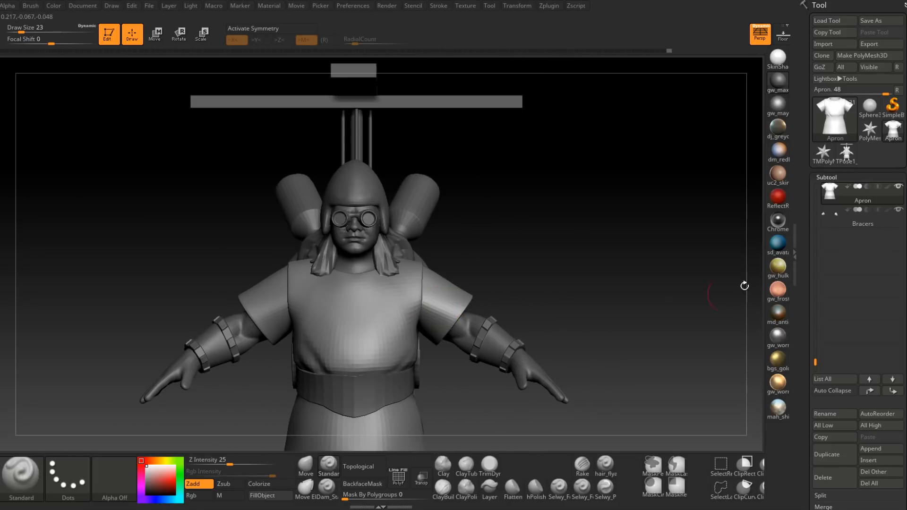
# Step: Make the Extract10 apron subtool visible and set it as the active subtool
pyautogui.moveTo(815, 362); pyautogui.dragTo(820, 210)
pyautogui.moveTo(900, 282)
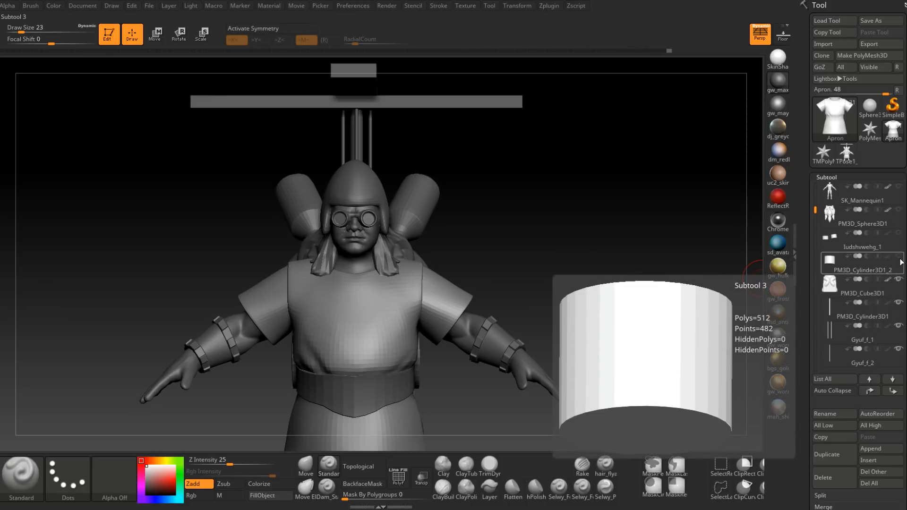
pyautogui.moveTo(815, 210); pyautogui.dragTo(815, 190)
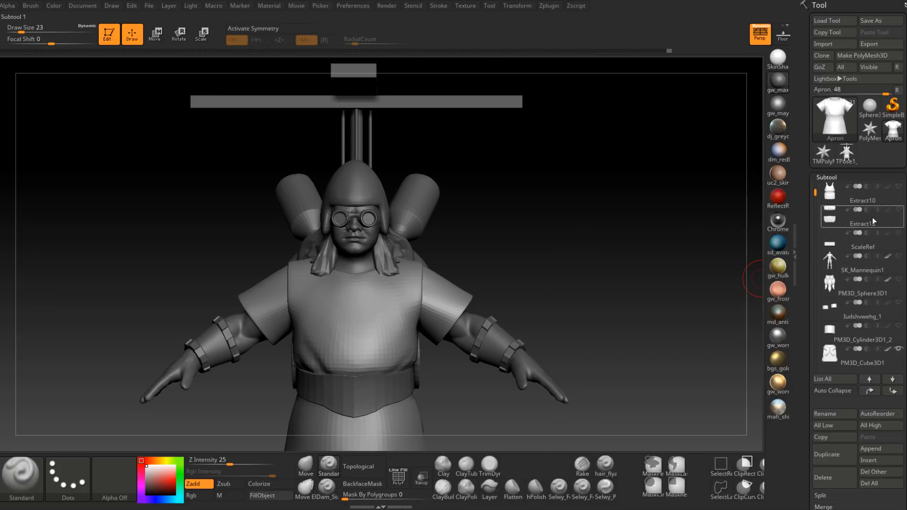
pyautogui.moveTo(514, 303); pyautogui.dragTo(399, 355)
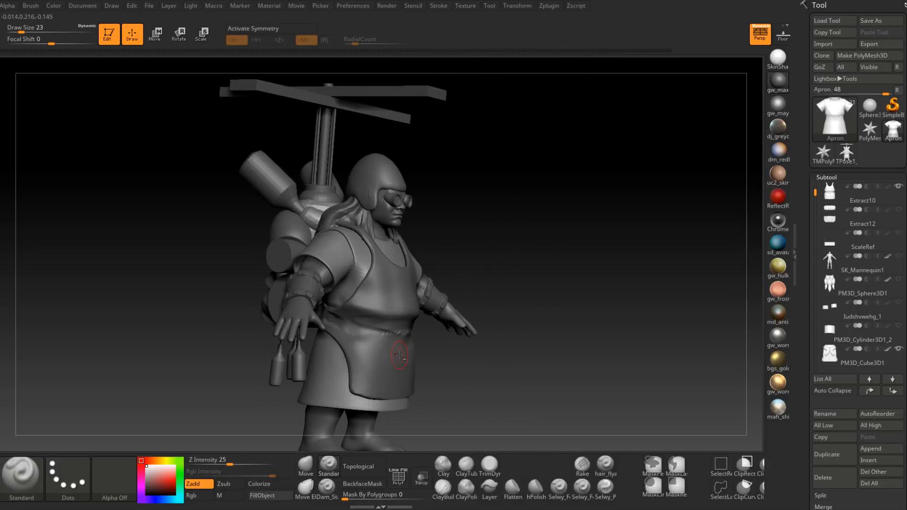
pyautogui.keyDown('alt'); pyautogui.click(399, 358); pyautogui.keyUp('alt')
pyautogui.moveTo(403, 350)
pyautogui.mouseDown(button='right')
pyautogui.moveTo(423, 354)
pyautogui.moveTo(377, 331)
pyautogui.mouseUp(button='right')
pyautogui.keyDown('shift'); pyautogui.moveTo(375, 328); pyautogui.dragTo(397, 334); pyautogui.keyUp('shift')
pyautogui.moveTo(422, 331); pyautogui.dragTo(388, 329, button='right')
pyautogui.moveTo(447, 325)
pyautogui.mouseDown(button='right')
pyautogui.moveTo(421, 332)
pyautogui.moveTo(455, 329)
pyautogui.moveTo(409, 324)
pyautogui.moveTo(411, 345)
pyautogui.mouseUp(button='right')
# Step: Push the Extract10 apron's waist in behind the belt with the Move brush, ending at draw size 74
pyautogui.press('b')
pyautogui.press('m')
pyautogui.press('v')
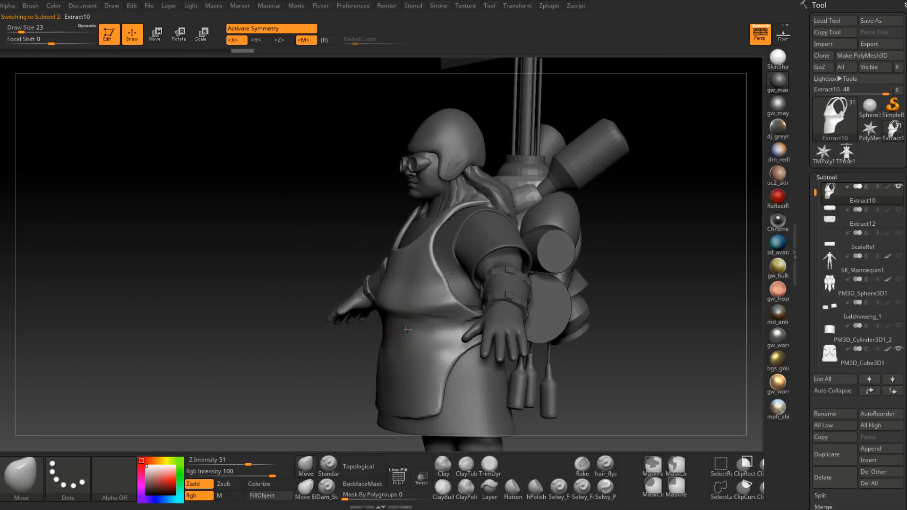
pyautogui.press('space')
pyautogui.moveTo(410, 328); pyautogui.dragTo(418, 328)
pyautogui.moveTo(420, 328)
pyautogui.mouseDown(button='right')
pyautogui.moveTo(379, 329)
pyautogui.moveTo(428, 316)
pyautogui.mouseUp(button='right')
pyautogui.press('[')
pyautogui.moveTo(432, 298); pyautogui.dragTo(426, 311)
pyautogui.moveTo(427, 315)
pyautogui.mouseDown(button='right')
pyautogui.moveTo(389, 326)
pyautogui.moveTo(436, 335)
pyautogui.mouseUp(button='right')
pyautogui.press('space')
pyautogui.moveTo(437, 337); pyautogui.dragTo(432, 348)
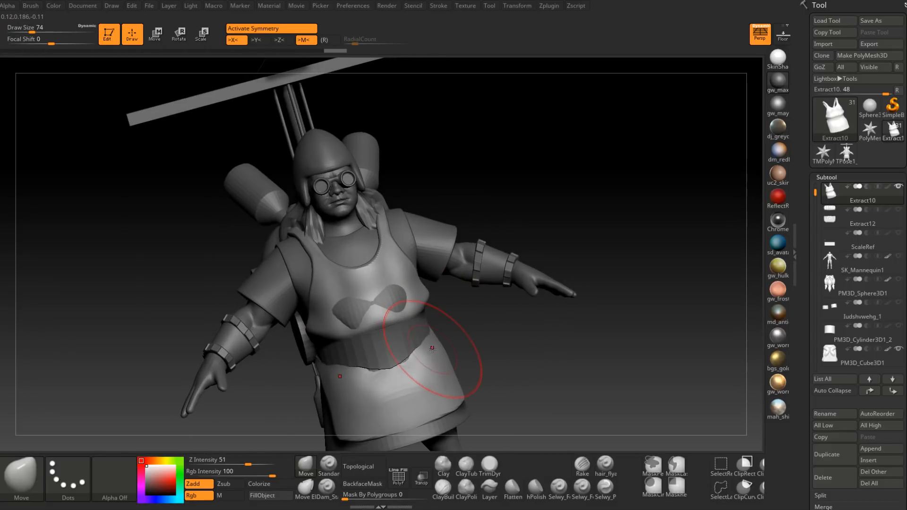
# Step: Fit the apron's chest and skirt over the shirt around the belt with the Move brush, ending at draw size 41
pyautogui.moveTo(427, 354); pyautogui.dragTo(411, 357, button='right')
pyautogui.moveTo(413, 359); pyautogui.dragTo(419, 361)
pyautogui.moveTo(418, 361); pyautogui.dragTo(408, 371, button='right')
pyautogui.moveTo(411, 373); pyautogui.dragTo(417, 374)
pyautogui.moveTo(417, 375)
pyautogui.mouseDown(button='right')
pyautogui.moveTo(434, 372)
pyautogui.moveTo(430, 326)
pyautogui.mouseUp(button='right')
pyautogui.moveTo(420, 292)
pyautogui.keyDown('alt'); pyautogui.mouseDown(button='right')
pyautogui.moveTo(451, 225)
pyautogui.moveTo(458, 372)
pyautogui.mouseUp(button='right'); pyautogui.keyUp('alt')
pyautogui.moveTo(471, 294)
pyautogui.mouseDown(button='right')
pyautogui.moveTo(489, 290)
pyautogui.moveTo(441, 290)
pyautogui.moveTo(446, 320)
pyautogui.mouseUp(button='right')
pyautogui.press('space')
pyautogui.moveTo(450, 290); pyautogui.dragTo(446, 287)
pyautogui.moveTo(446, 286)
pyautogui.mouseDown(button='right')
pyautogui.moveTo(474, 288)
pyautogui.moveTo(498, 271)
pyautogui.moveTo(438, 302)
pyautogui.moveTo(419, 260)
pyautogui.moveTo(450, 252)
pyautogui.moveTo(480, 265)
pyautogui.moveTo(455, 257)
pyautogui.moveTo(504, 259)
pyautogui.mouseUp(button='right')
pyautogui.moveTo(513, 324)
pyautogui.keyDown('ctrl'); pyautogui.mouseDown(button='right')
pyautogui.moveTo(481, 253)
pyautogui.moveTo(415, 268)
pyautogui.moveTo(476, 267)
pyautogui.moveTo(428, 274)
pyautogui.mouseUp(button='right'); pyautogui.keyUp('ctrl')
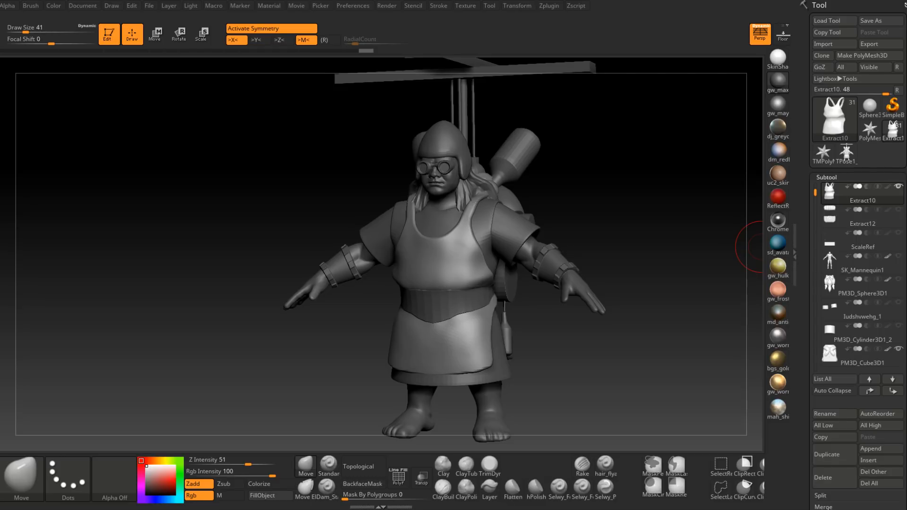
# Step: Adjust the front and side edges of the apron's skirt below the belt with the Move brush
pyautogui.moveTo(761, 246)
pyautogui.mouseDown(button='right')
pyautogui.moveTo(474, 309)
pyautogui.moveTo(488, 276)
pyautogui.moveTo(487, 287)
pyautogui.mouseUp(button='right')
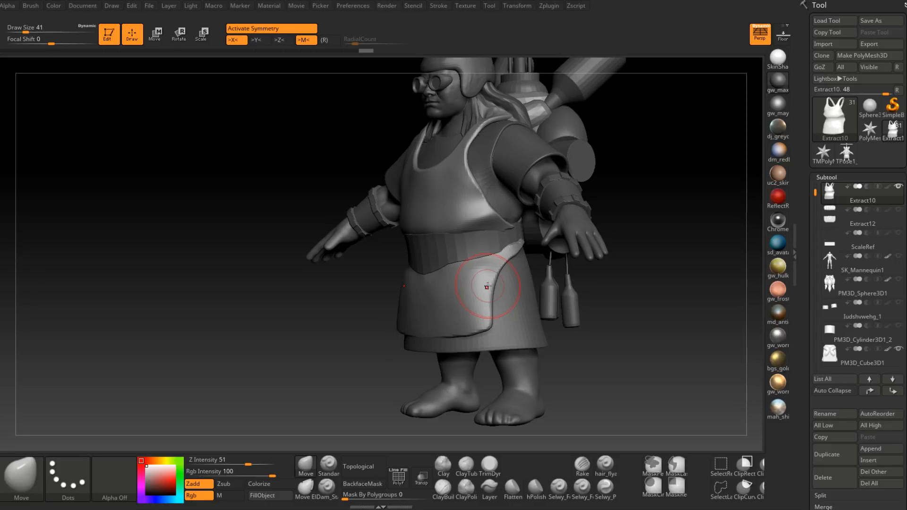
pyautogui.moveTo(634, 243); pyautogui.dragTo(657, 246)
pyautogui.moveTo(395, 276); pyautogui.dragTo(433, 286, button='right')
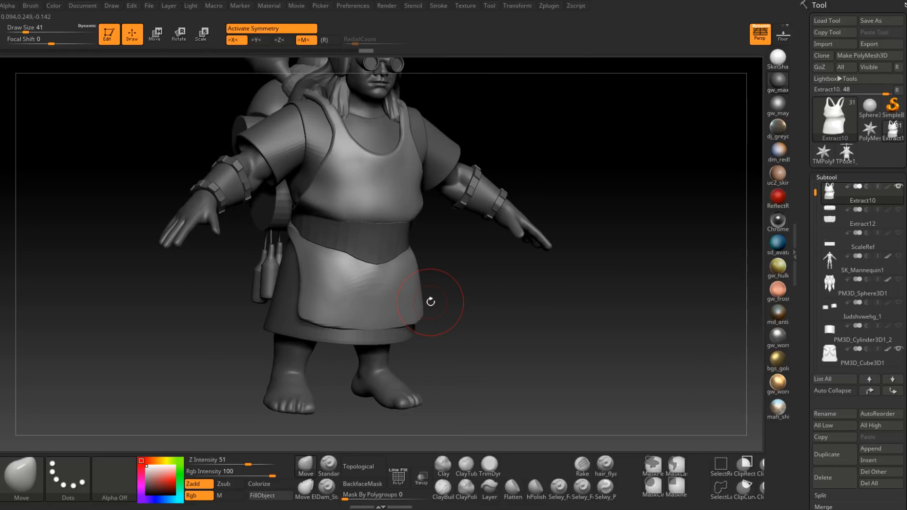
pyautogui.moveTo(558, 404); pyautogui.dragTo(612, 401)
pyautogui.keyDown('alt'); pyautogui.moveTo(360, 246); pyautogui.dragTo(399, 304, button='right'); pyautogui.keyUp('alt')
pyautogui.moveTo(399, 305)
pyautogui.mouseDown(button='right')
pyautogui.moveTo(358, 258)
pyautogui.moveTo(347, 289)
pyautogui.moveTo(336, 279)
pyautogui.mouseUp(button='right')
pyautogui.press('space')
pyautogui.moveTo(318, 282); pyautogui.dragTo(333, 283)
pyautogui.moveTo(353, 257)
pyautogui.mouseDown(button='right')
pyautogui.moveTo(412, 271)
pyautogui.moveTo(347, 279)
pyautogui.moveTo(424, 276)
pyautogui.moveTo(371, 280)
pyautogui.mouseUp(button='right')
# Step: Refine the lower apron's side edges and corners with the Move brush at draw size 25
pyautogui.press('space')
pyautogui.moveTo(487, 297)
pyautogui.mouseDown()
pyautogui.moveTo(477, 297)
pyautogui.moveTo(493, 303)
pyautogui.mouseUp()
pyautogui.moveTo(493, 303); pyautogui.dragTo(529, 302, button='right')
pyautogui.moveTo(401, 321); pyautogui.dragTo(449, 295, button='right')
pyautogui.keyDown('shift'); pyautogui.moveTo(449, 296); pyautogui.dragTo(468, 276); pyautogui.keyUp('shift')
pyautogui.moveTo(473, 274); pyautogui.dragTo(458, 268, button='right')
pyautogui.keyDown('shift'); pyautogui.moveTo(470, 267); pyautogui.dragTo(454, 273); pyautogui.keyUp('shift')
pyautogui.moveTo(446, 277); pyautogui.dragTo(416, 321, button='right')
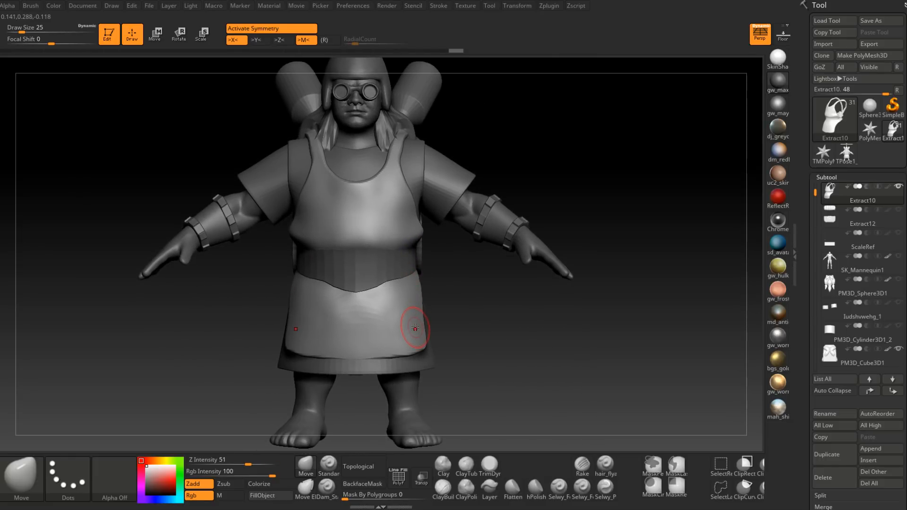
pyautogui.moveTo(413, 329)
pyautogui.mouseDown(button='right')
pyautogui.moveTo(403, 304)
pyautogui.moveTo(402, 315)
pyautogui.mouseUp(button='right')
pyautogui.moveTo(381, 325); pyautogui.dragTo(432, 324, button='right')
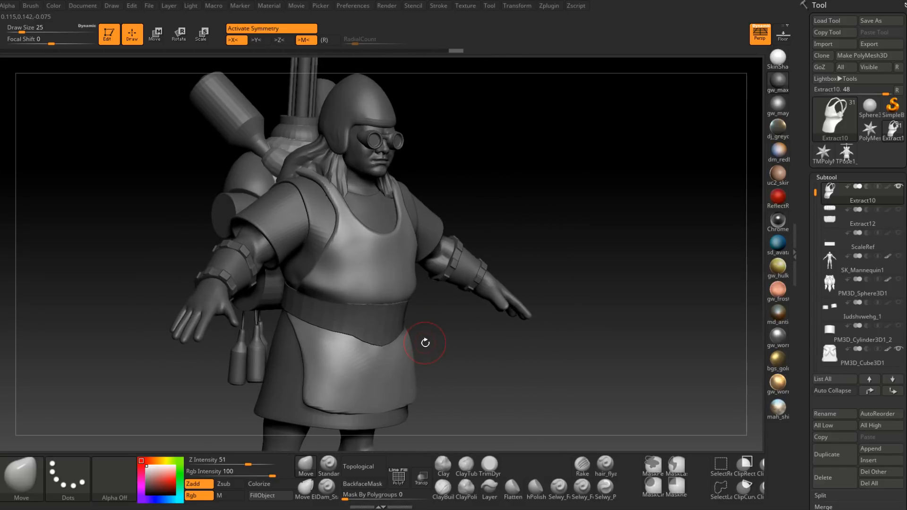
pyautogui.moveTo(424, 342); pyautogui.dragTo(393, 349, button='right')
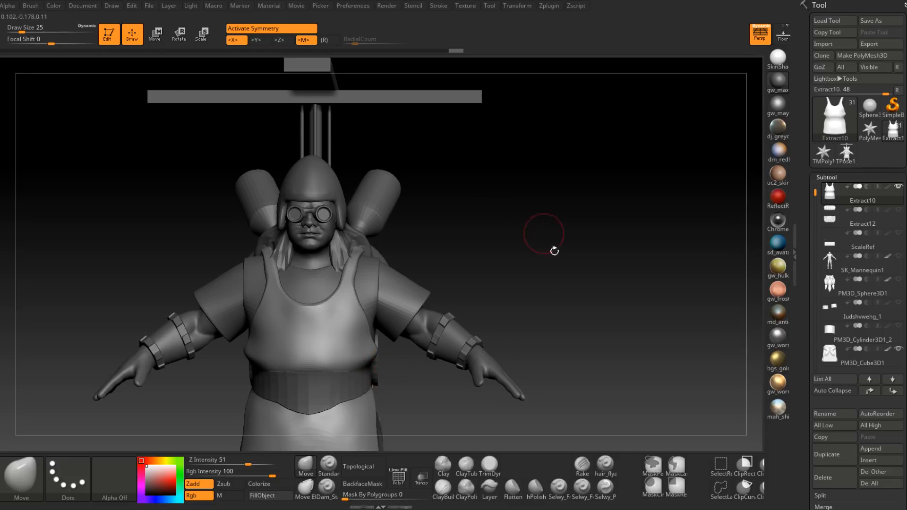
# Step: Switch to 3ds Max and select the dwarf's body mesh
pyautogui.moveTo(518, 258)
pyautogui.mouseDown()
pyautogui.moveTo(534, 256)
pyautogui.moveTo(538, 210)
pyautogui.moveTo(561, 273)
pyautogui.mouseUp()
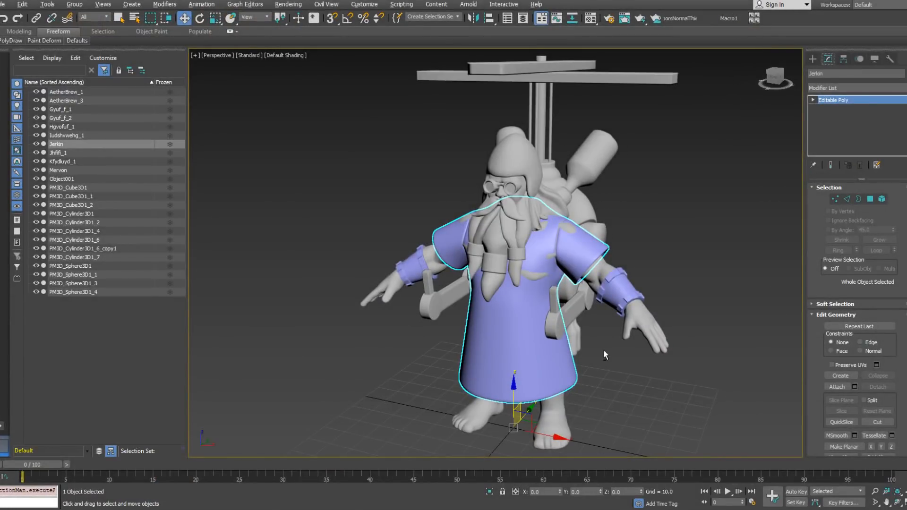
pyautogui.keyDown('alt'); pyautogui.moveTo(604, 350); pyautogui.dragTo(562, 350, button='middle'); pyautogui.keyUp('alt')
pyautogui.moveTo(562, 350); pyautogui.dragTo(515, 272, button='middle')
pyautogui.scroll(5, 514, 277)
pyautogui.keyDown('alt'); pyautogui.moveTo(581, 297); pyautogui.dragTo(555, 297, button='middle'); pyautogui.keyUp('alt')
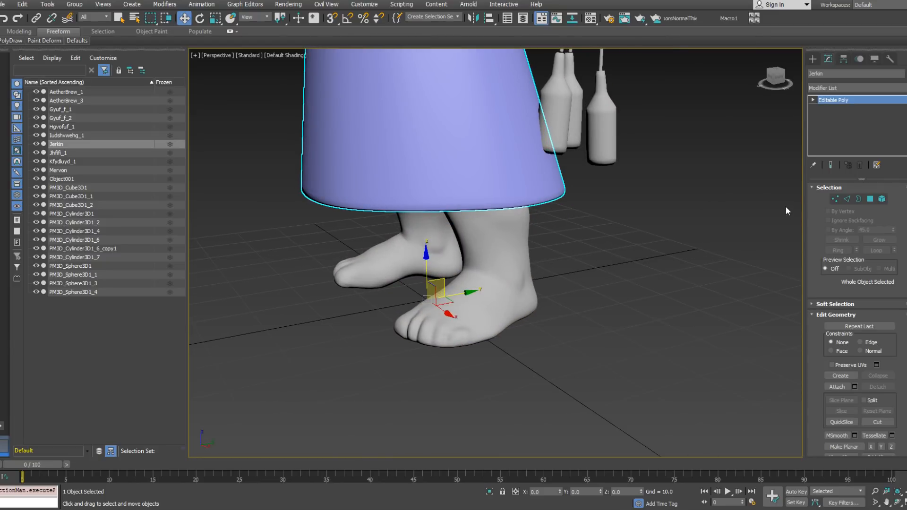
pyautogui.keyDown('alt'); pyautogui.moveTo(573, 243); pyautogui.dragTo(557, 312, button='middle'); pyautogui.keyUp('alt')
pyautogui.click(599, 294)
pyautogui.scroll(-3, 496, 241)
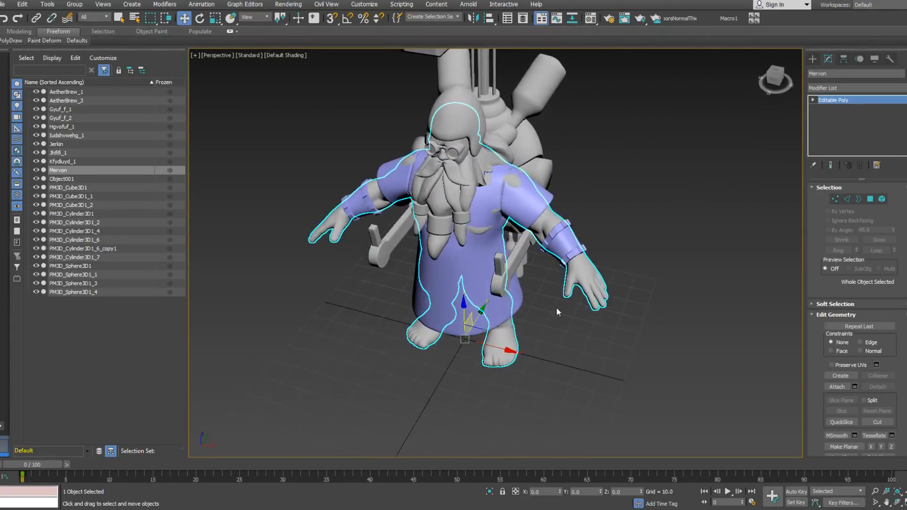
# Step: Create a plane about 25.5 by 17.5 units on the ground between the dwarf's feet
pyautogui.click(812, 59)
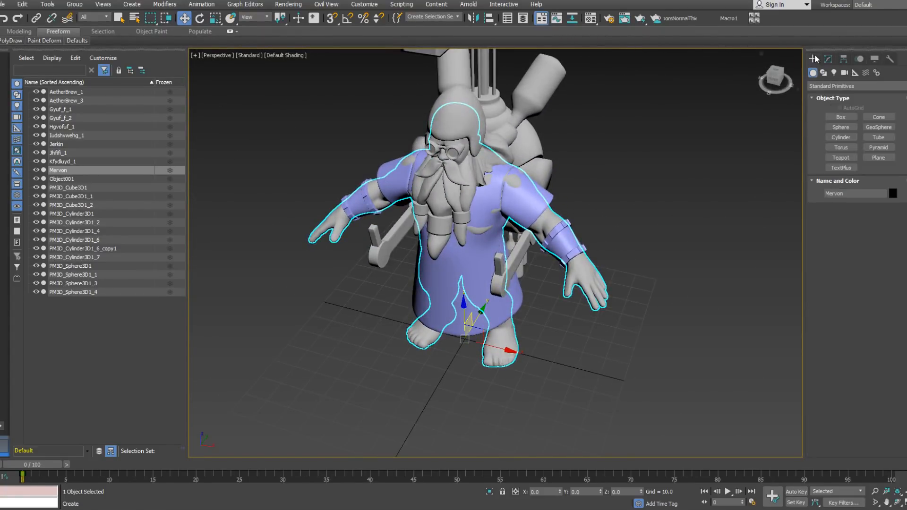
pyautogui.click(878, 157)
pyautogui.moveTo(465, 330); pyautogui.dragTo(473, 377)
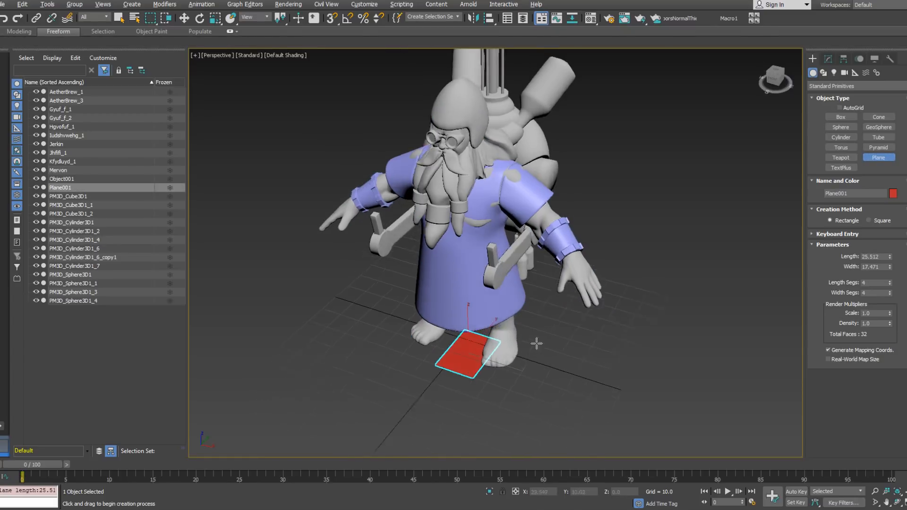
pyautogui.moveTo(533, 354); pyautogui.dragTo(531, 295, button='middle')
pyautogui.scroll(3, 516, 297)
# Step: Centre the plane on the world origin by setting its X and Y positions to 0
pyautogui.rightClick(517, 298)
pyautogui.rightClick(561, 301)
pyautogui.click(642, 312)
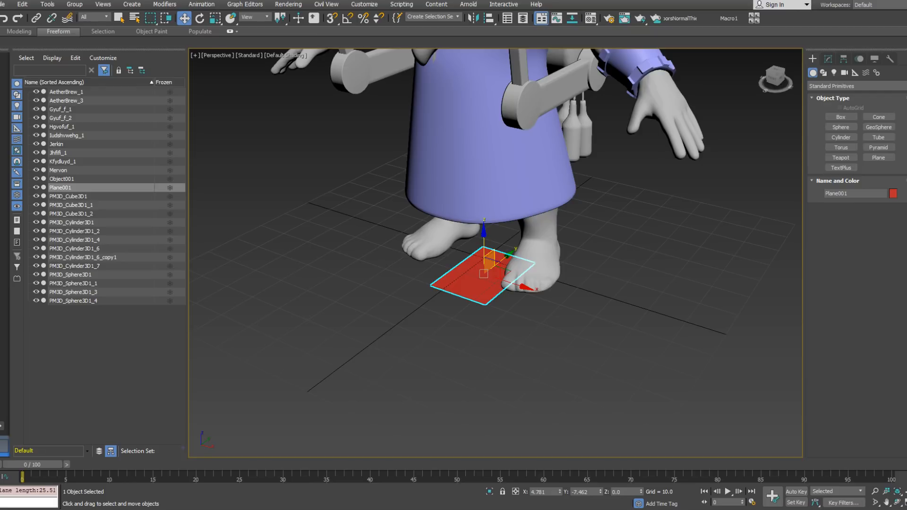
pyautogui.rightClick(559, 492)
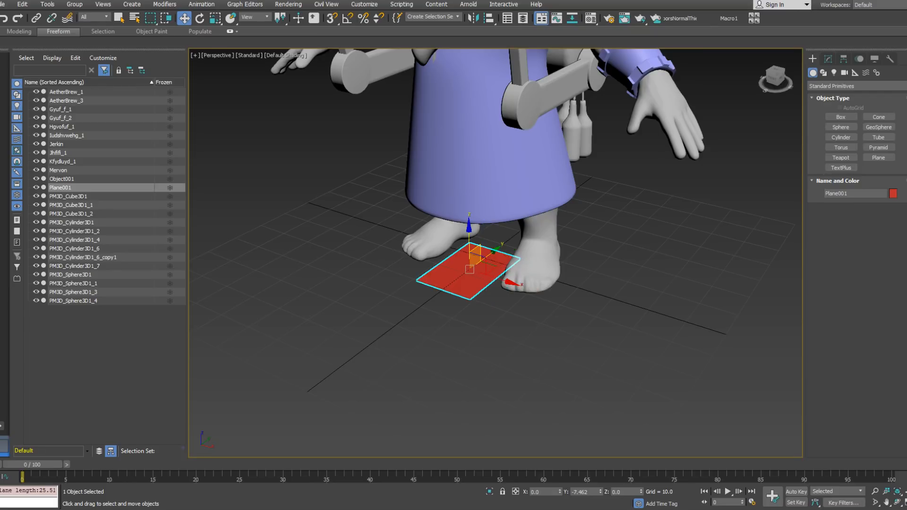
pyautogui.rightClick(600, 492)
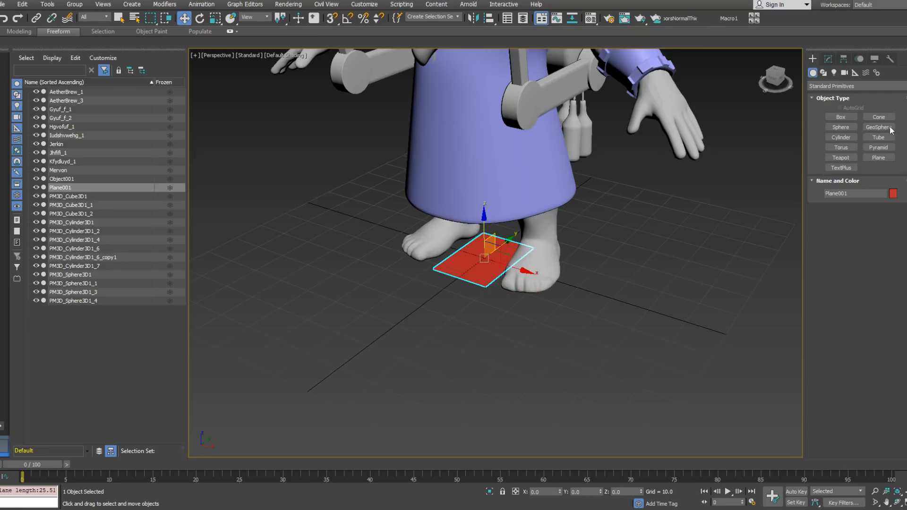
# Step: Convert the plane to an Editable Poly
pyautogui.click(827, 58)
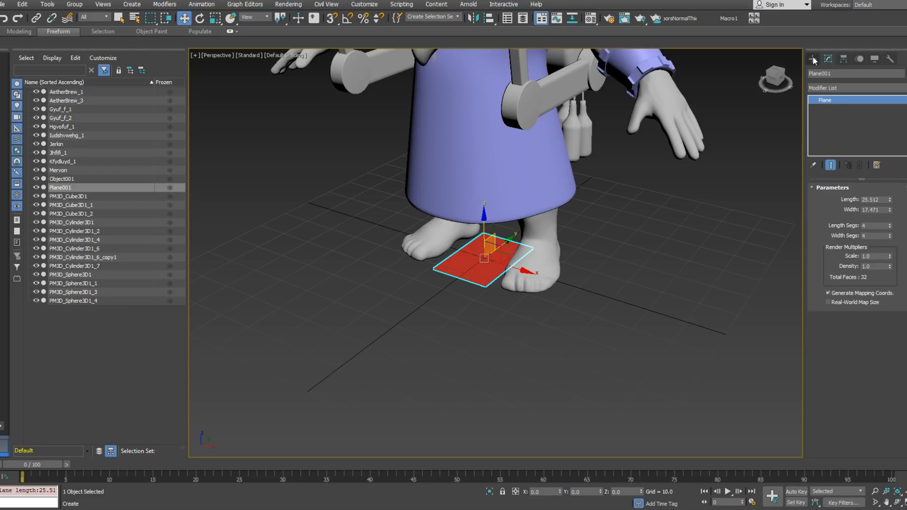
pyautogui.click(812, 59)
pyautogui.rightClick(549, 306)
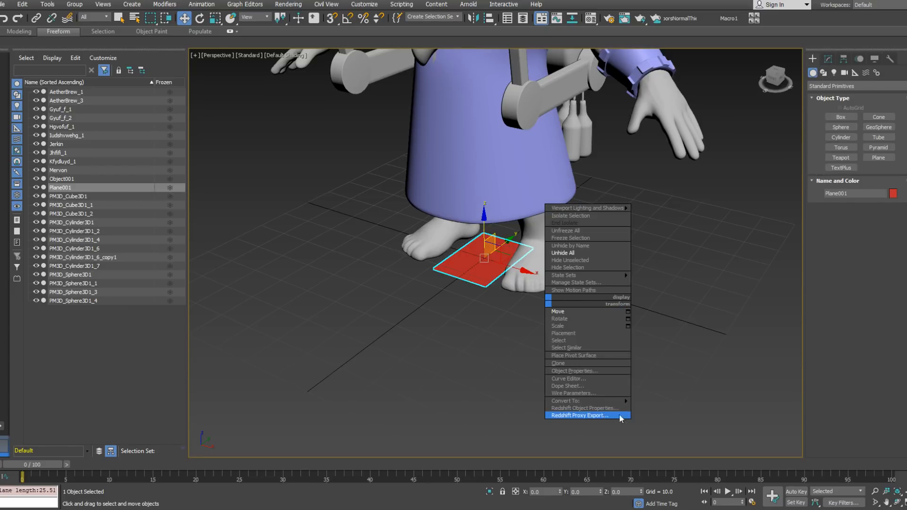
pyautogui.moveTo(628, 401)
pyautogui.click(663, 407)
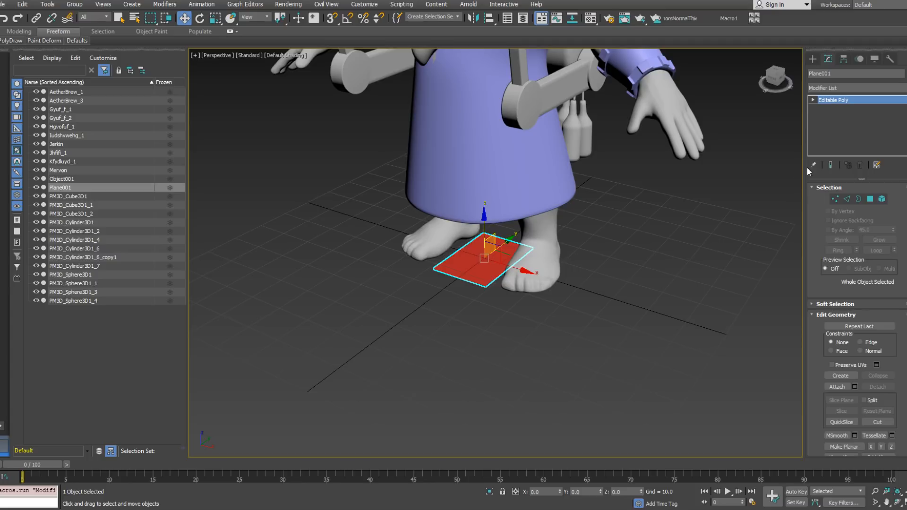
# Step: Show the scene in wireframe and remove all of the plane's inner edges, leaving a single quad
pyautogui.click(837, 200)
pyautogui.keyDown('alt'); pyautogui.moveTo(488, 297); pyautogui.dragTo(660, 264, button='middle'); pyautogui.keyUp('alt')
pyautogui.click(848, 199)
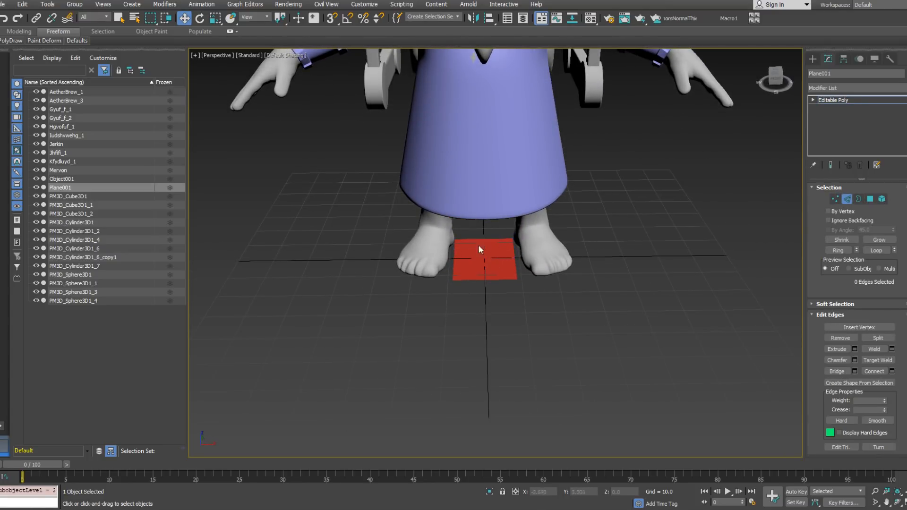
pyautogui.press('F3')
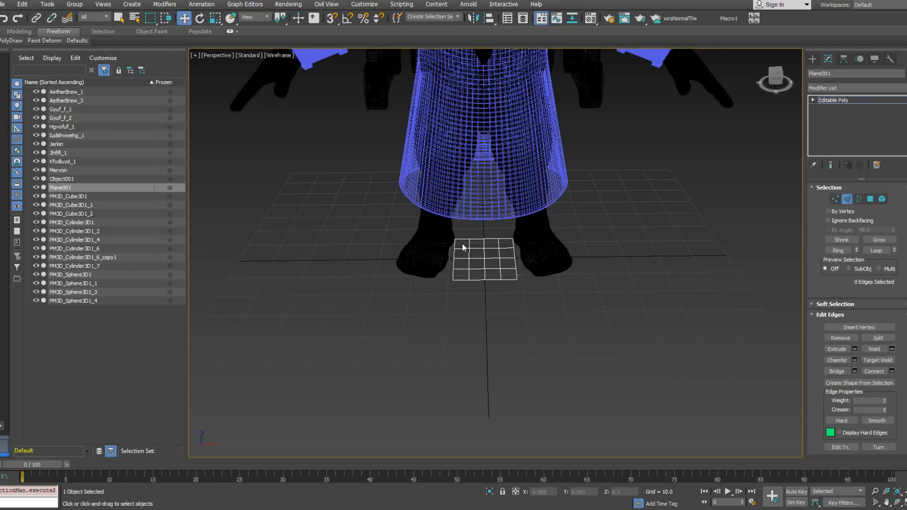
pyautogui.moveTo(505, 277); pyautogui.dragTo(507, 276)
pyautogui.press('BackSpace')
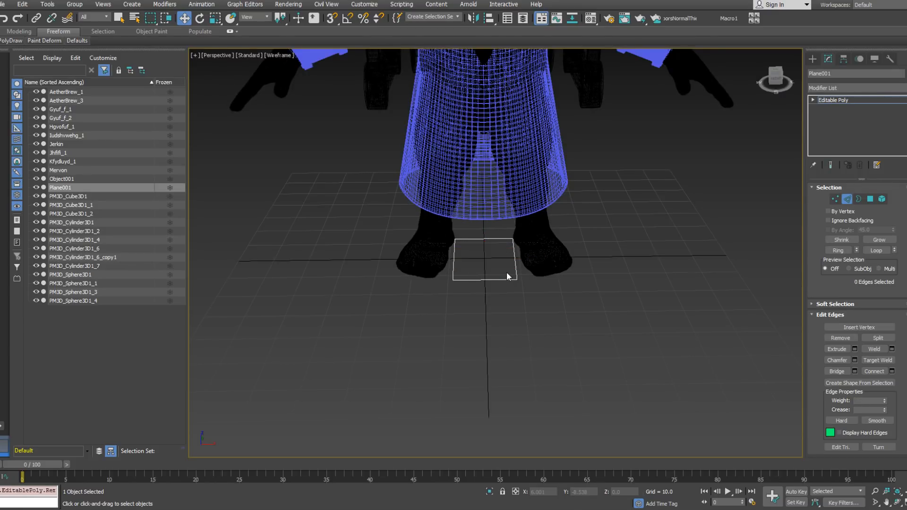
# Step: Move the plane's corner vertices so the quad encloses one of the dwarf's feet
pyautogui.click(834, 199)
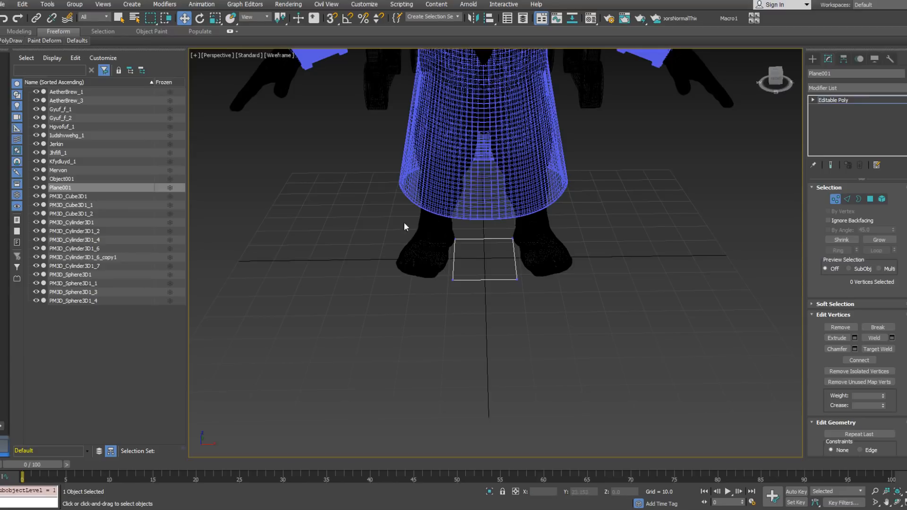
pyautogui.moveTo(554, 339); pyautogui.dragTo(554, 338)
pyautogui.keyDown('alt'); pyautogui.moveTo(554, 339); pyautogui.dragTo(528, 297, button='middle'); pyautogui.keyUp('alt')
pyautogui.moveTo(525, 266); pyautogui.dragTo(582, 272)
pyautogui.keyDown('alt'); pyautogui.moveTo(582, 273); pyautogui.dragTo(529, 289, button='middle'); pyautogui.keyUp('alt')
pyautogui.scroll(4, 508, 289)
pyautogui.click(470, 283)
pyautogui.keyDown('alt'); pyautogui.moveTo(505, 293); pyautogui.dragTo(489, 362, button='middle'); pyautogui.keyUp('alt')
pyautogui.moveTo(489, 362); pyautogui.dragTo(453, 326, button='middle')
pyautogui.scroll(-3, 477, 314)
pyautogui.moveTo(453, 326)
pyautogui.mouseDown(button='middle')
pyautogui.moveTo(468, 305)
pyautogui.moveTo(432, 318)
pyautogui.moveTo(443, 329)
pyautogui.mouseUp(button='middle')
pyautogui.click(457, 321)
pyautogui.click(368, 310)
pyautogui.moveTo(348, 321); pyautogui.dragTo(388, 338)
pyautogui.keyDown('alt'); pyautogui.moveTo(389, 338); pyautogui.dragTo(779, 199, button='middle'); pyautogui.keyUp('alt')
# Step: Connect the quad's toe and heel edges with two segments, adding two edges that run along the length of the foot
pyautogui.click(848, 199)
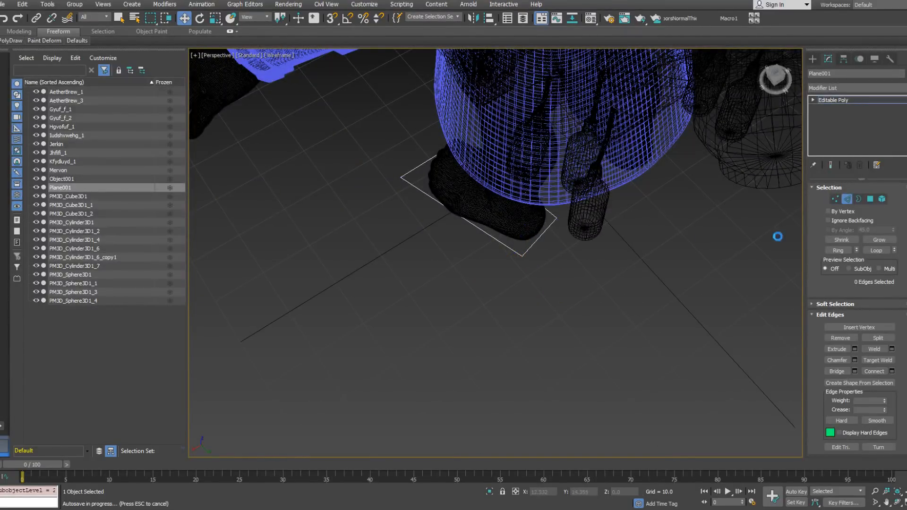
pyautogui.click(838, 251)
pyautogui.rightClick(623, 222)
pyautogui.click(544, 258)
pyautogui.keyDown('alt'); pyautogui.moveTo(536, 254); pyautogui.dragTo(467, 215, button='middle'); pyautogui.keyUp('alt')
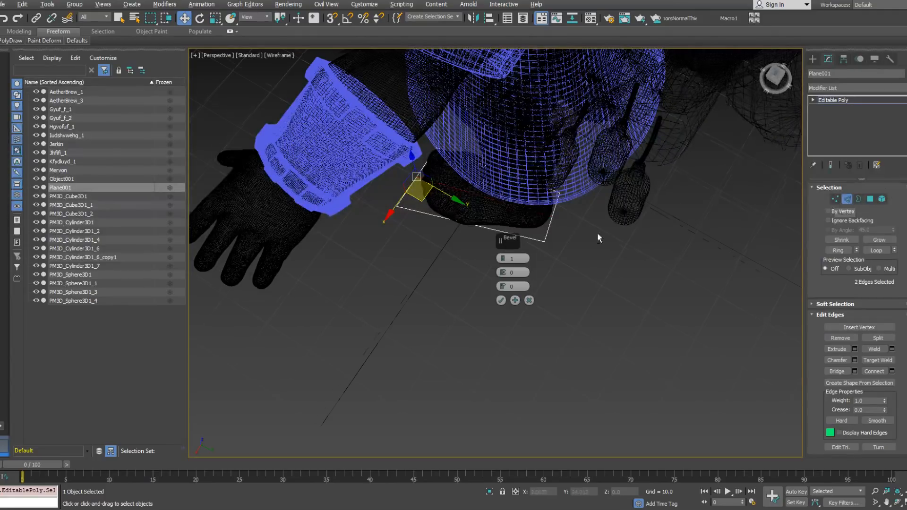
pyautogui.keyDown('alt'); pyautogui.moveTo(598, 238); pyautogui.dragTo(562, 237, button='middle'); pyautogui.keyUp('alt')
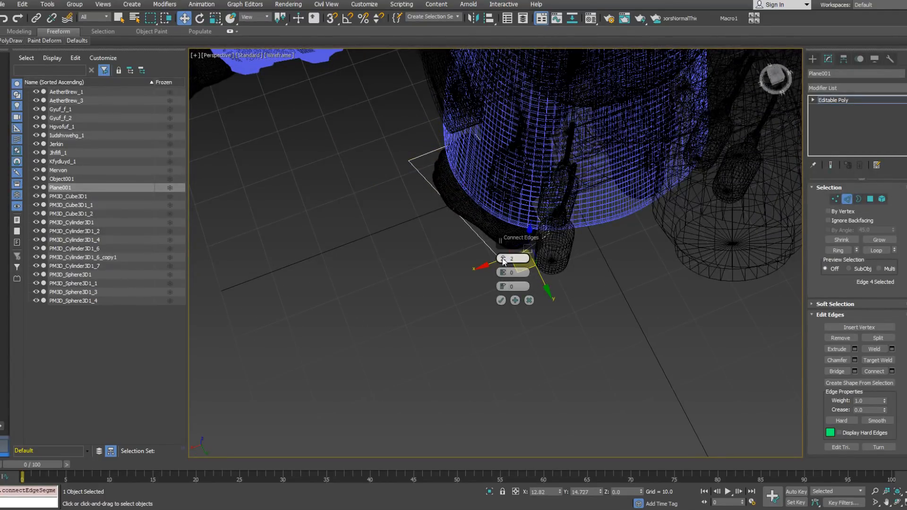
pyautogui.keyDown('ctrl'); pyautogui.click(434, 151); pyautogui.keyUp('ctrl')
pyautogui.keyDown('alt'); pyautogui.moveTo(443, 185); pyautogui.dragTo(476, 257, button='middle'); pyautogui.keyUp('alt')
pyautogui.click(501, 300)
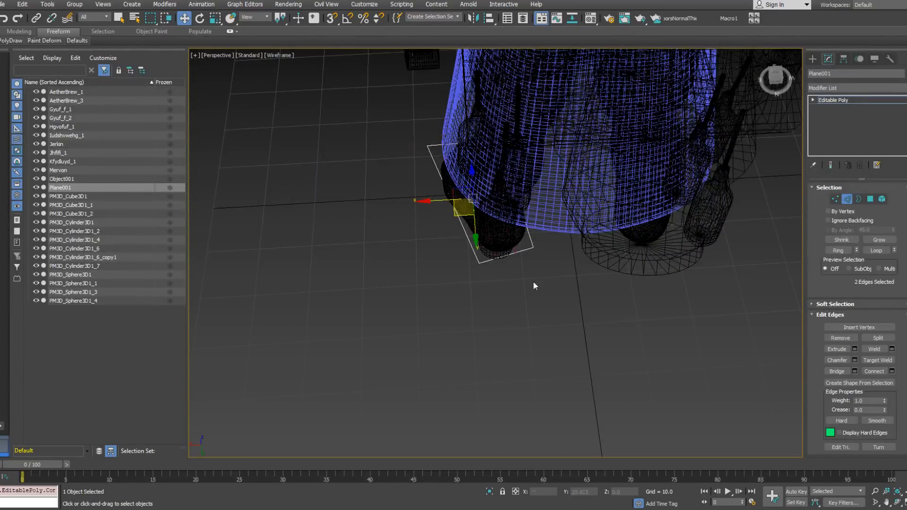
# Step: Move the vertices at the heel end of the plane so its outline curves around the dwarf's heel
pyautogui.click(836, 199)
pyautogui.keyDown('alt'); pyautogui.moveTo(522, 249); pyautogui.dragTo(489, 244, button='middle'); pyautogui.keyUp('alt')
pyautogui.moveTo(512, 271); pyautogui.dragTo(511, 268)
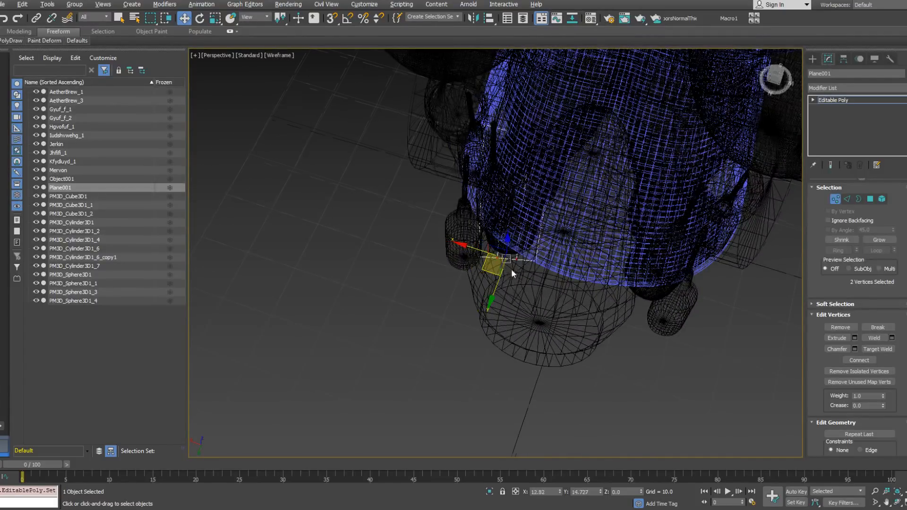
pyautogui.keyDown('alt'); pyautogui.moveTo(511, 268); pyautogui.dragTo(590, 262, button='middle'); pyautogui.keyUp('alt')
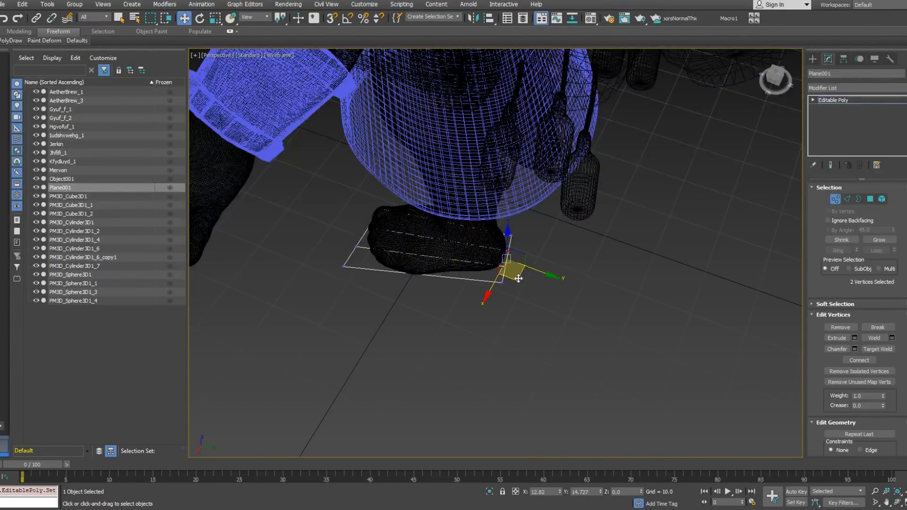
pyautogui.keyDown('alt'); pyautogui.moveTo(521, 279); pyautogui.dragTo(468, 255, button='middle'); pyautogui.keyUp('alt')
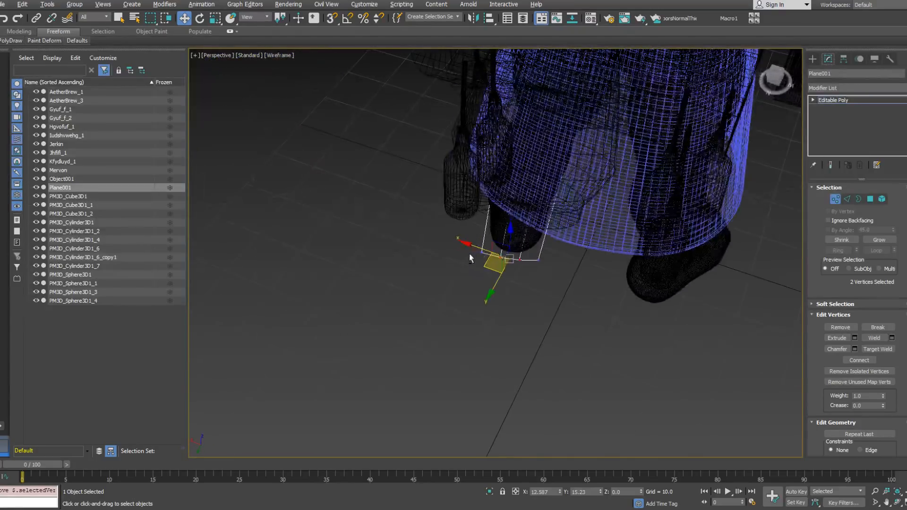
pyautogui.moveTo(537, 258); pyautogui.dragTo(535, 255)
pyautogui.keyDown('alt'); pyautogui.moveTo(535, 255); pyautogui.dragTo(522, 270, button='middle'); pyautogui.keyUp('alt')
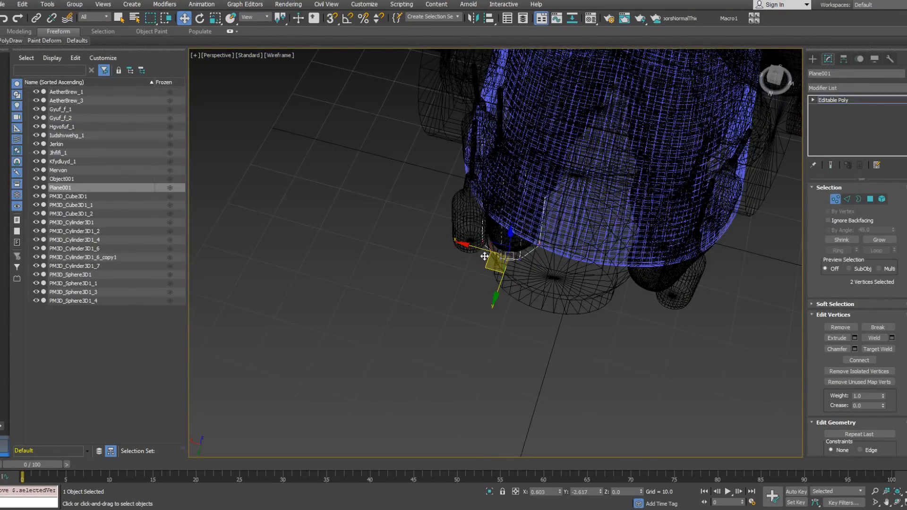
pyautogui.keyDown('alt'); pyautogui.moveTo(492, 257); pyautogui.dragTo(483, 289, button='middle'); pyautogui.keyUp('alt')
# Step: Reposition the corner vertices at the toe end so the outline rounds off around the toes
pyautogui.scroll(3, 482, 289)
pyautogui.moveTo(458, 258); pyautogui.dragTo(476, 283)
pyautogui.keyDown('alt'); pyautogui.moveTo(476, 284); pyautogui.dragTo(476, 307, button='middle'); pyautogui.keyUp('alt')
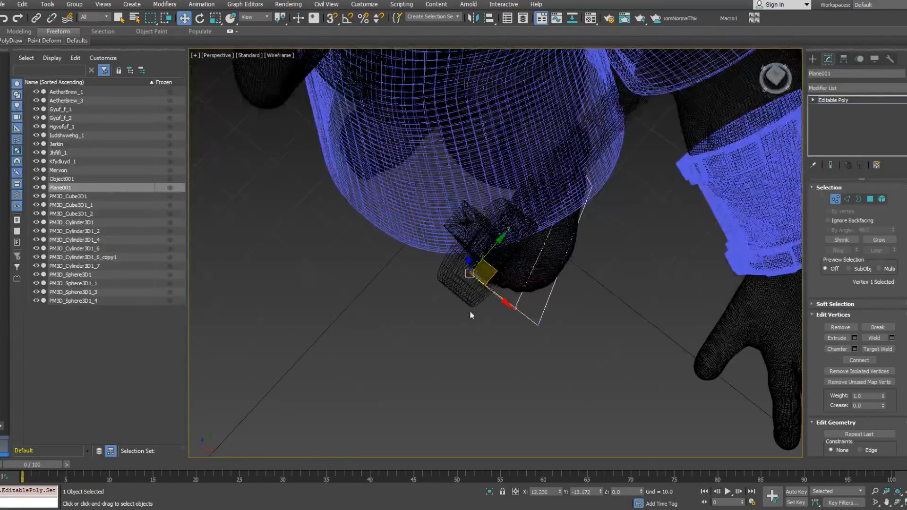
pyautogui.moveTo(502, 296); pyautogui.dragTo(581, 295)
pyautogui.keyDown('alt'); pyautogui.moveTo(581, 295); pyautogui.dragTo(517, 263, button='middle'); pyautogui.keyUp('alt')
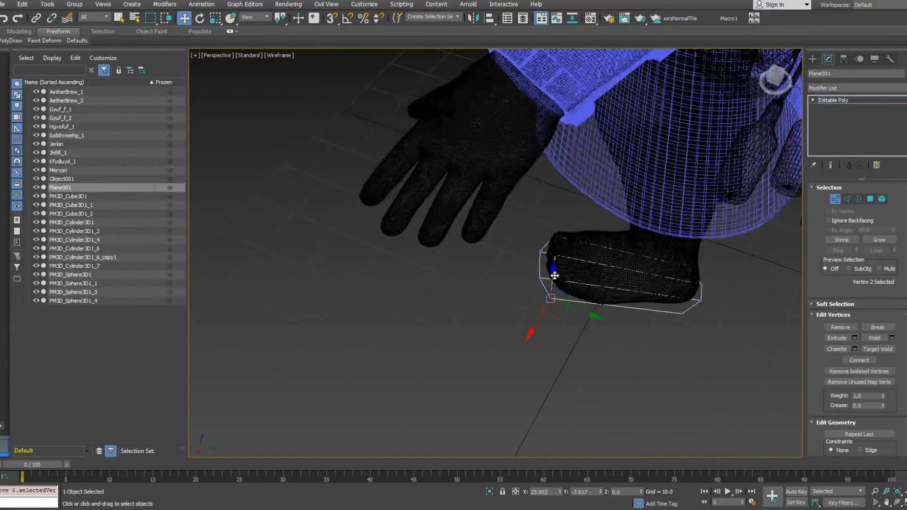
# Step: Connect the plane's four lengthwise edges with 4 segments to add crosswise divisions under the foot
pyautogui.click(847, 199)
pyautogui.keyDown('alt'); pyautogui.moveTo(614, 302); pyautogui.dragTo(597, 313, button='middle'); pyautogui.keyUp('alt')
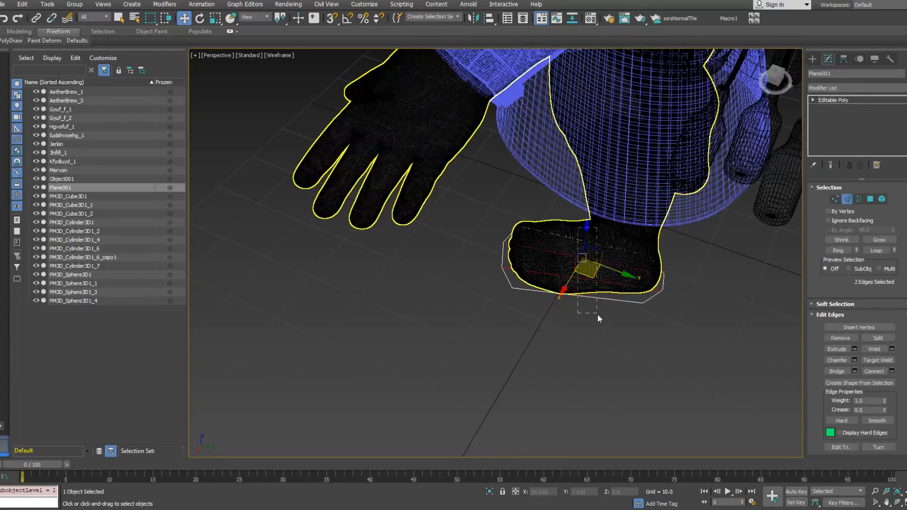
pyautogui.rightClick(581, 280)
pyautogui.click(497, 312)
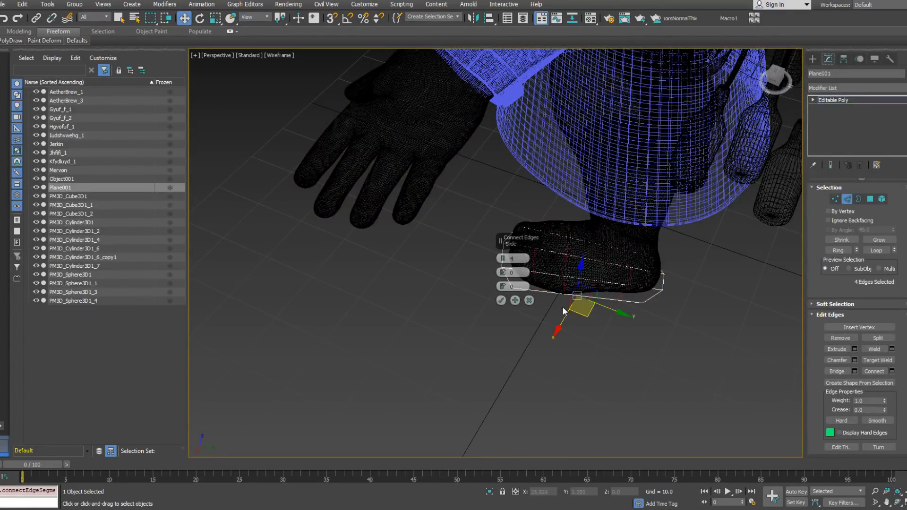
pyautogui.click(500, 301)
# Step: Move the new vertices on the plane's outer side so the border follows the outer contour of the foot
pyautogui.click(836, 199)
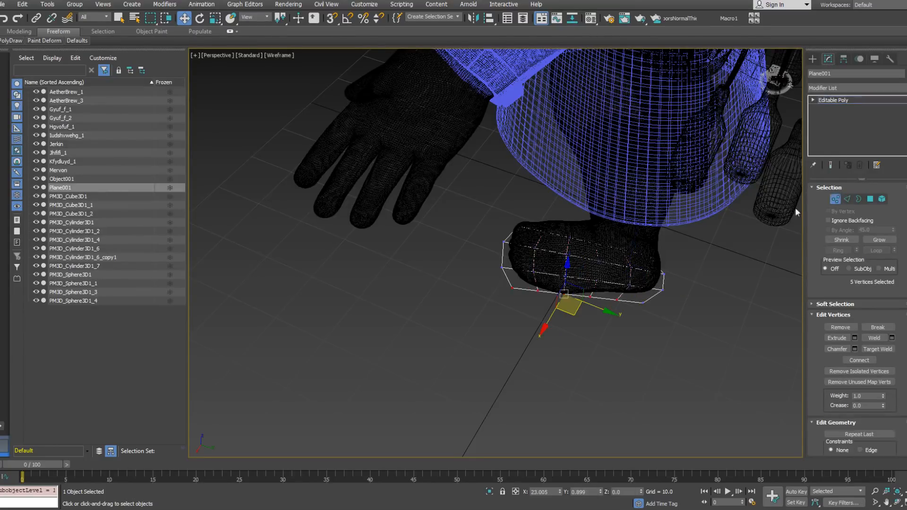
pyautogui.click(537, 290)
pyautogui.keyDown('alt'); pyautogui.moveTo(537, 290); pyautogui.dragTo(529, 308, button='middle'); pyautogui.keyUp('alt')
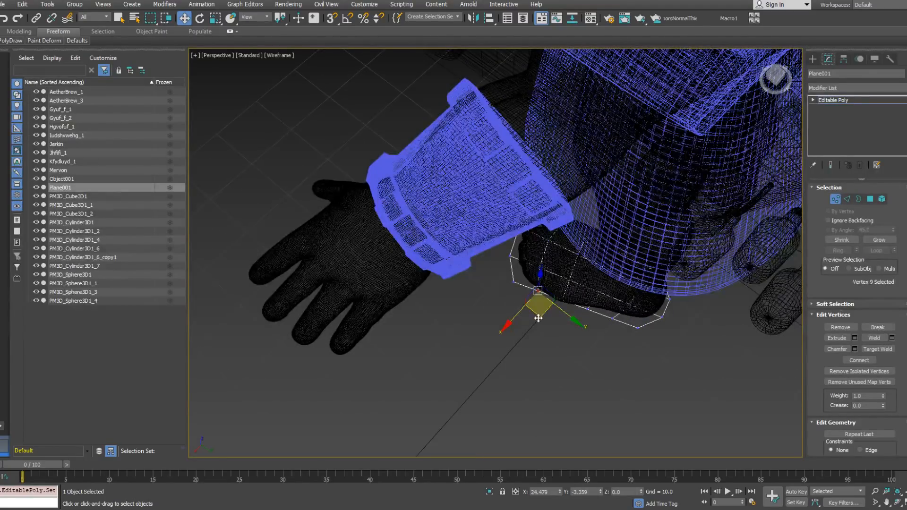
pyautogui.click(561, 299)
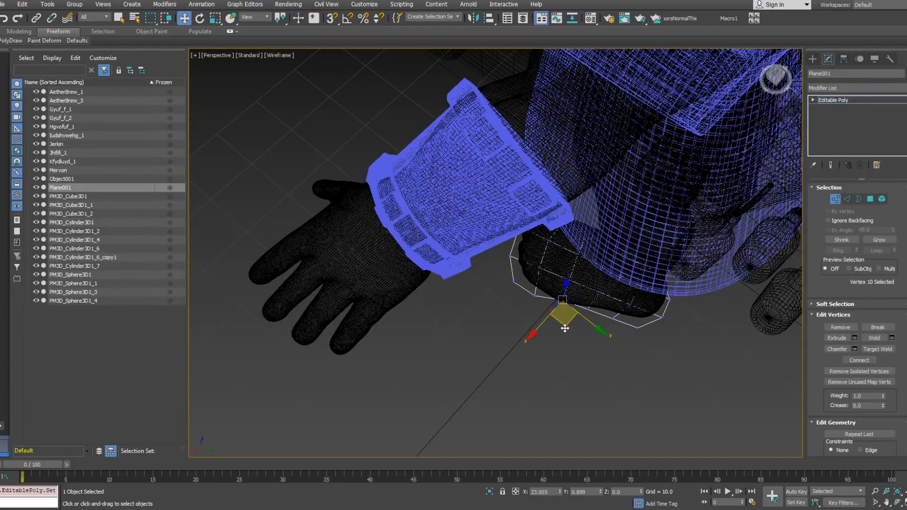
pyautogui.keyDown('alt'); pyautogui.moveTo(565, 334); pyautogui.dragTo(622, 280, button='middle'); pyautogui.keyUp('alt')
# Step: Adjust the vertices along the plane's inner side to follow the inner contour of the foot
pyautogui.scroll(3, 469, 315)
pyautogui.moveTo(468, 316); pyautogui.dragTo(527, 282, button='middle')
pyautogui.moveTo(506, 255); pyautogui.dragTo(543, 279)
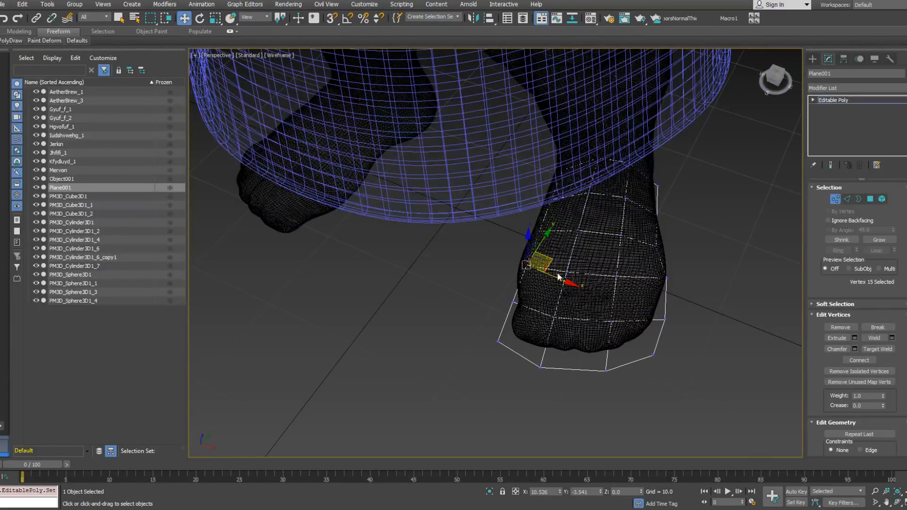
pyautogui.click(512, 301)
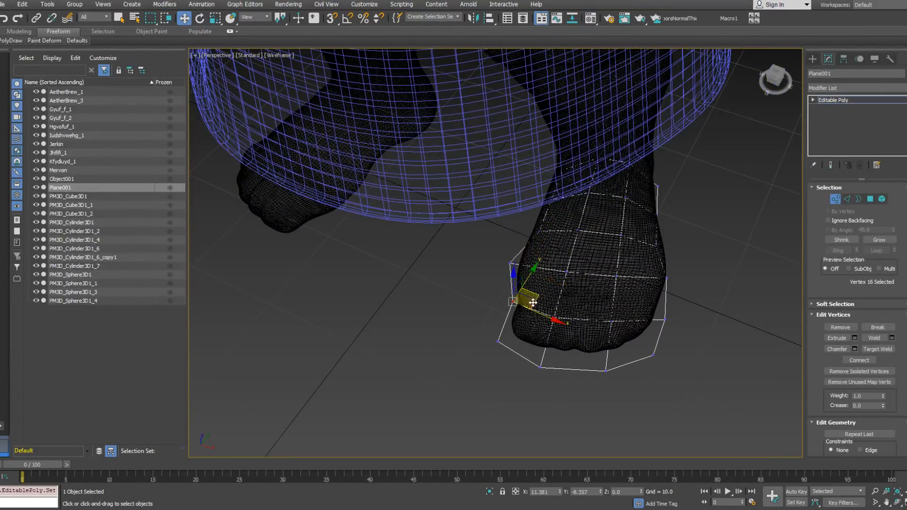
pyautogui.moveTo(532, 300); pyautogui.dragTo(521, 302)
pyautogui.keyDown('alt'); pyautogui.moveTo(521, 301); pyautogui.dragTo(607, 357, button='middle'); pyautogui.keyUp('alt')
# Step: Shift the crosswise vertex rows in the heel half of the plane to fit the sole shape to the foot
pyautogui.moveTo(503, 252); pyautogui.dragTo(505, 254)
pyautogui.keyDown('alt'); pyautogui.moveTo(505, 254); pyautogui.dragTo(453, 237, button='middle'); pyautogui.keyUp('alt')
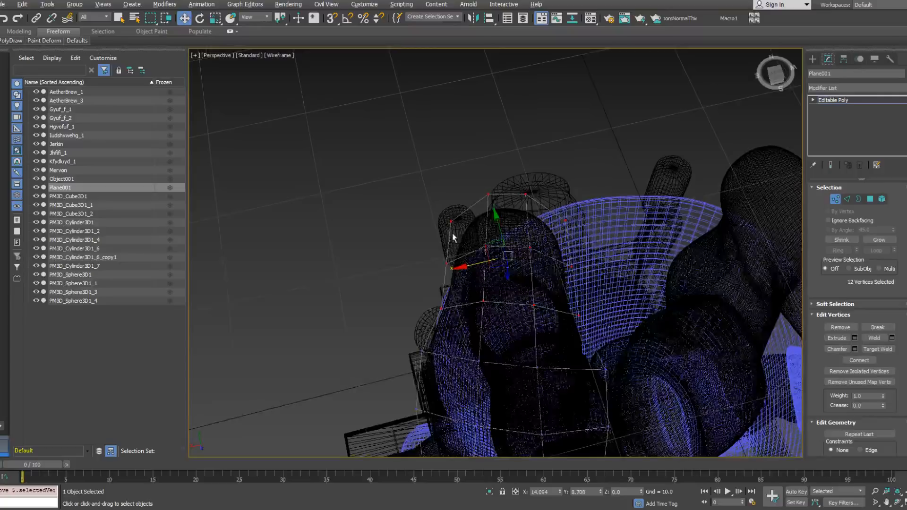
pyautogui.keyDown('alt'); pyautogui.moveTo(436, 285); pyautogui.dragTo(604, 334); pyautogui.keyUp('alt')
pyautogui.keyDown('alt'); pyautogui.moveTo(596, 320); pyautogui.dragTo(528, 292, button='middle'); pyautogui.keyUp('alt')
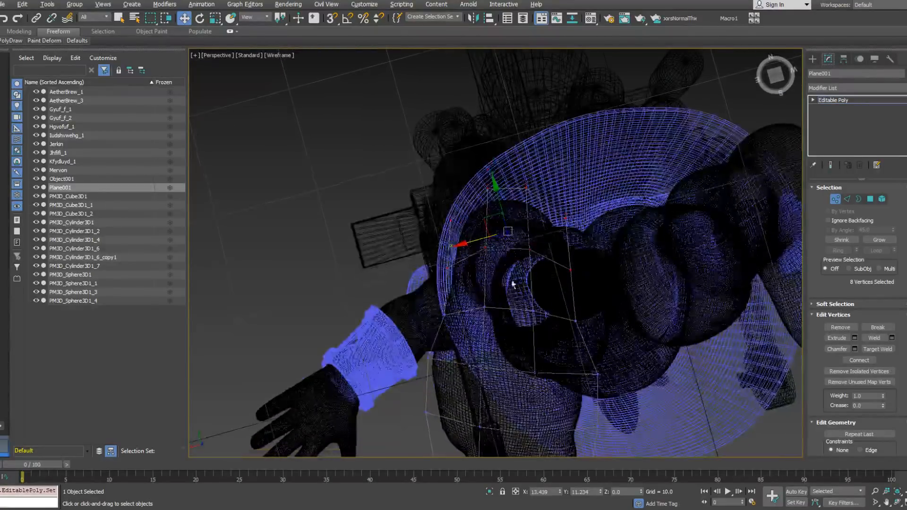
pyautogui.moveTo(473, 242); pyautogui.dragTo(474, 242)
pyautogui.keyDown('alt'); pyautogui.moveTo(503, 243); pyautogui.dragTo(498, 185, button='middle'); pyautogui.keyUp('alt')
pyautogui.click(475, 221)
# Step: Scale all of the plane's vertices together to fit the foot and reposition them underneath it
pyautogui.moveTo(634, 360); pyautogui.dragTo(634, 360)
pyautogui.keyDown('alt'); pyautogui.moveTo(634, 360); pyautogui.dragTo(558, 228, button='middle'); pyautogui.keyUp('alt')
pyautogui.rightClick(561, 255)
pyautogui.click(569, 278)
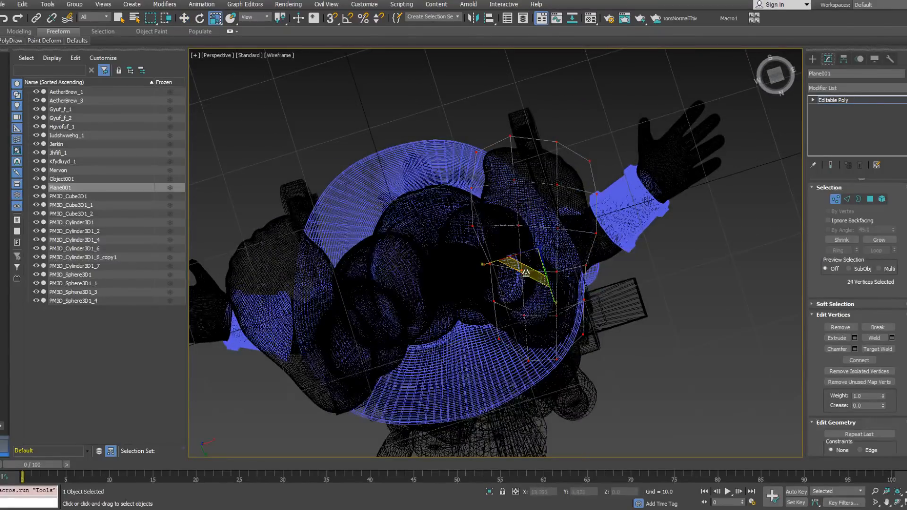
pyautogui.moveTo(525, 274)
pyautogui.keyDown('alt'); pyautogui.mouseDown(button='middle')
pyautogui.moveTo(548, 210)
pyautogui.moveTo(531, 263)
pyautogui.mouseUp(button='middle'); pyautogui.keyUp('alt')
pyautogui.press('w')
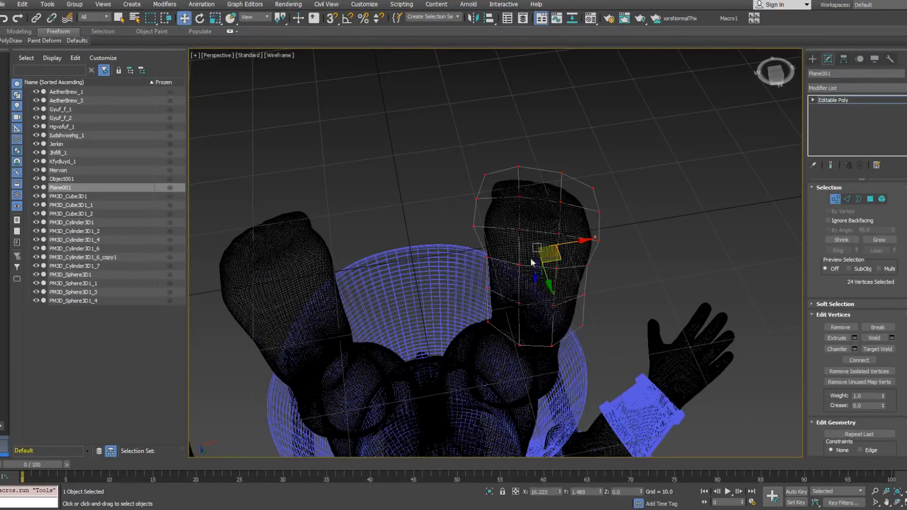
pyautogui.keyDown('alt'); pyautogui.moveTo(559, 255); pyautogui.dragTo(477, 415, button='middle'); pyautogui.keyUp('alt')
pyautogui.keyDown('alt'); pyautogui.moveTo(547, 268); pyautogui.dragTo(692, 147, button='middle'); pyautogui.keyUp('alt')
pyautogui.keyDown('alt'); pyautogui.moveTo(678, 132); pyautogui.dragTo(551, 272, button='middle'); pyautogui.keyUp('alt')
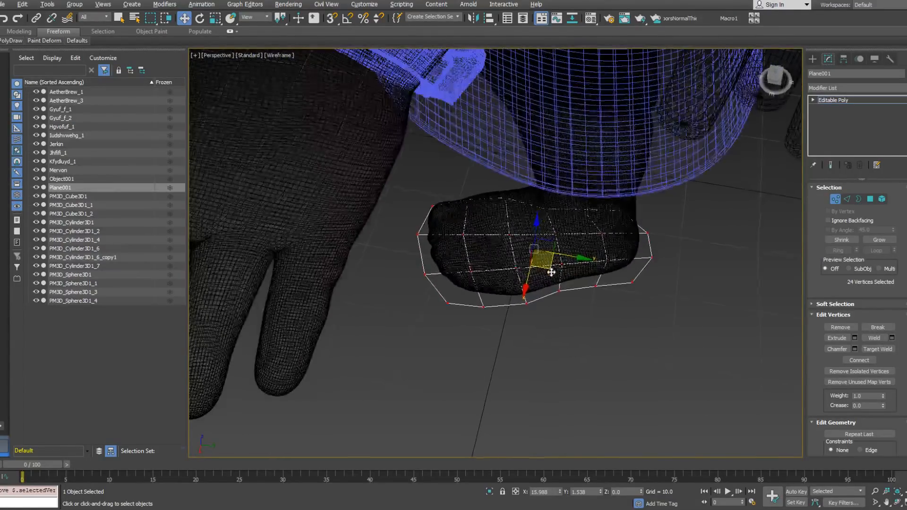
# Step: Select the whole sole plane as an element and flip its normals so they face upward
pyautogui.click(833, 203)
pyautogui.keyDown('alt'); pyautogui.moveTo(609, 258); pyautogui.dragTo(617, 235, button='middle'); pyautogui.keyUp('alt')
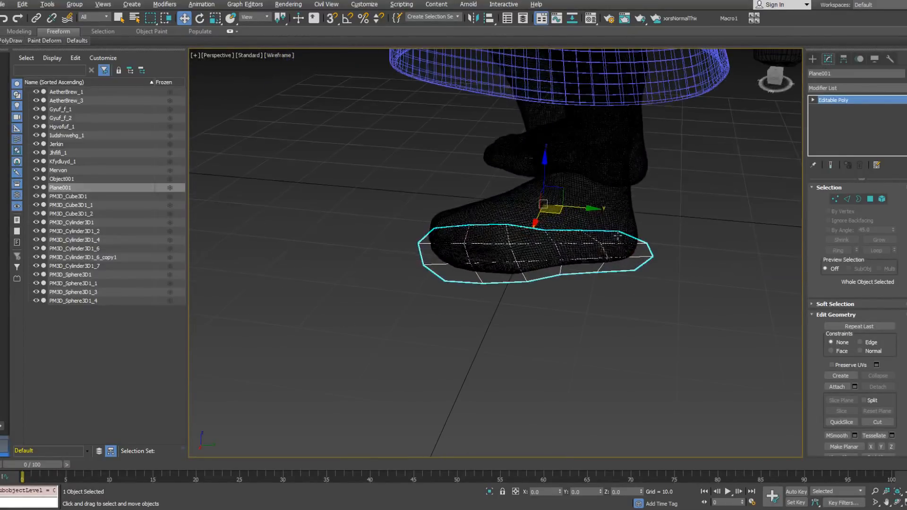
pyautogui.click(882, 200)
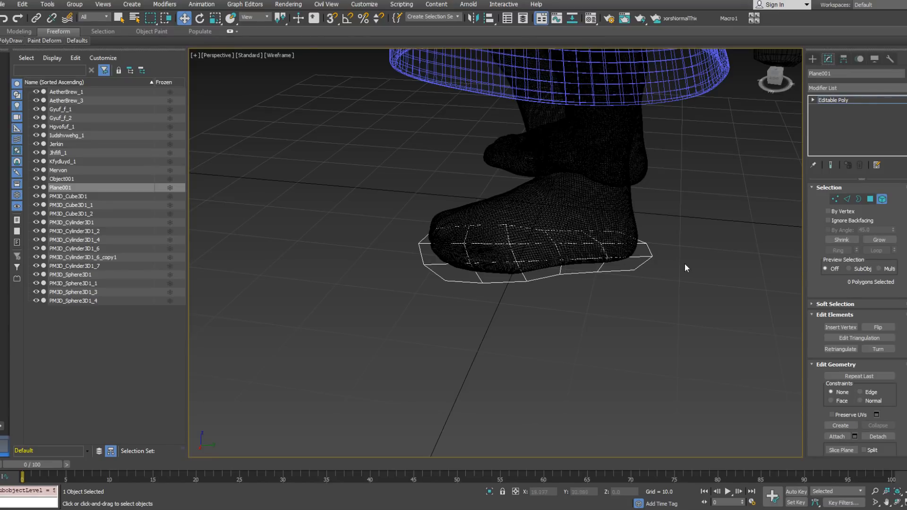
pyautogui.click(624, 269)
pyautogui.rightClick(631, 258)
pyautogui.click(612, 291)
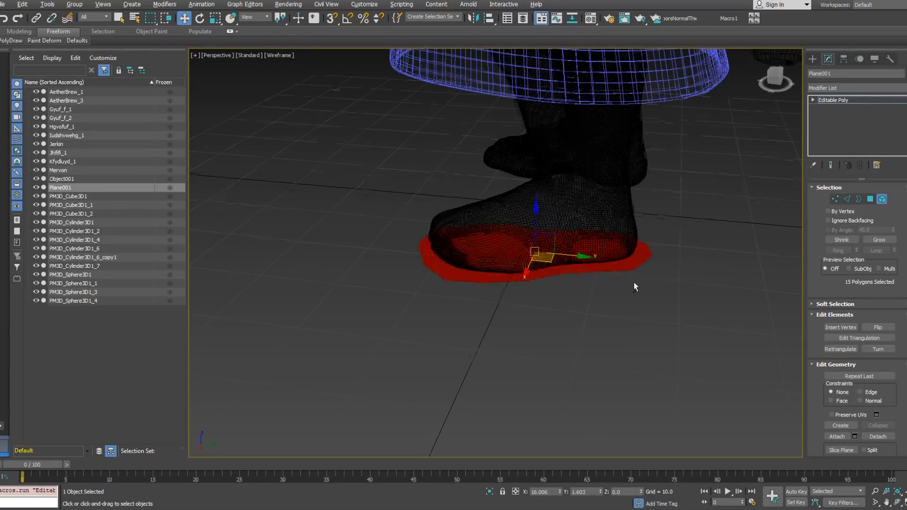
pyautogui.keyDown('alt'); pyautogui.moveTo(634, 284); pyautogui.dragTo(640, 237, button='middle'); pyautogui.keyUp('alt')
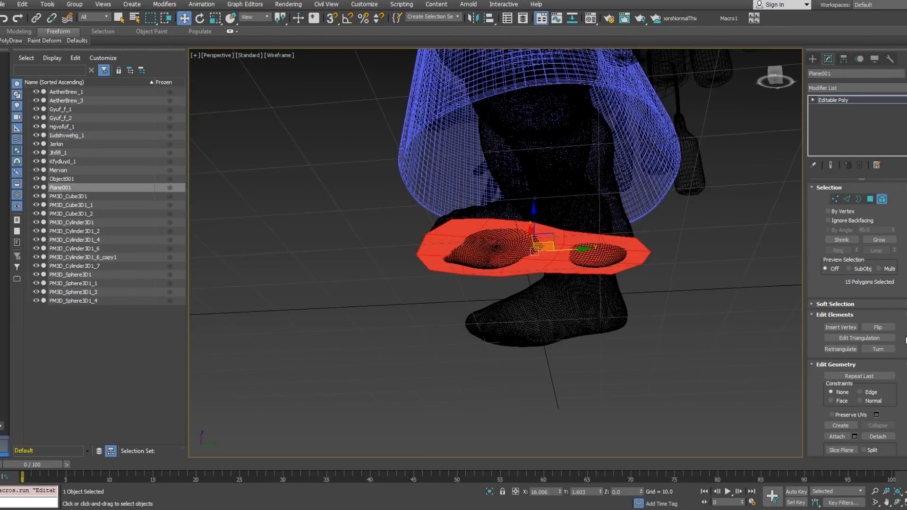
pyautogui.scroll(-3, 860, 291)
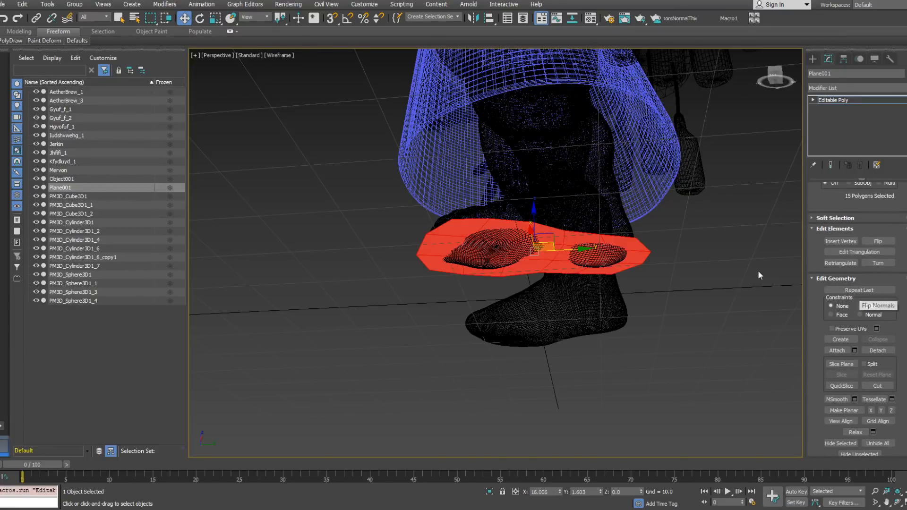
pyautogui.rightClick(708, 257)
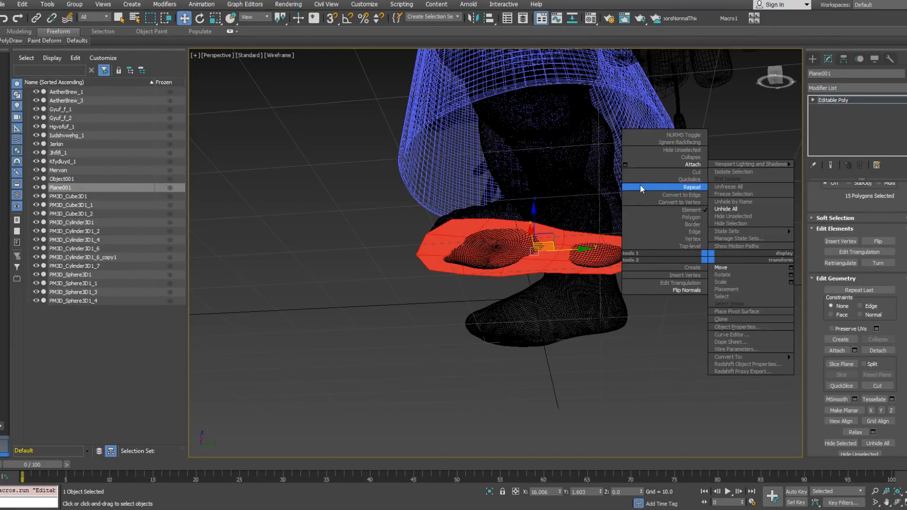
pyautogui.keyDown('alt'); pyautogui.moveTo(517, 211); pyautogui.dragTo(526, 241, button='middle'); pyautogui.keyUp('alt')
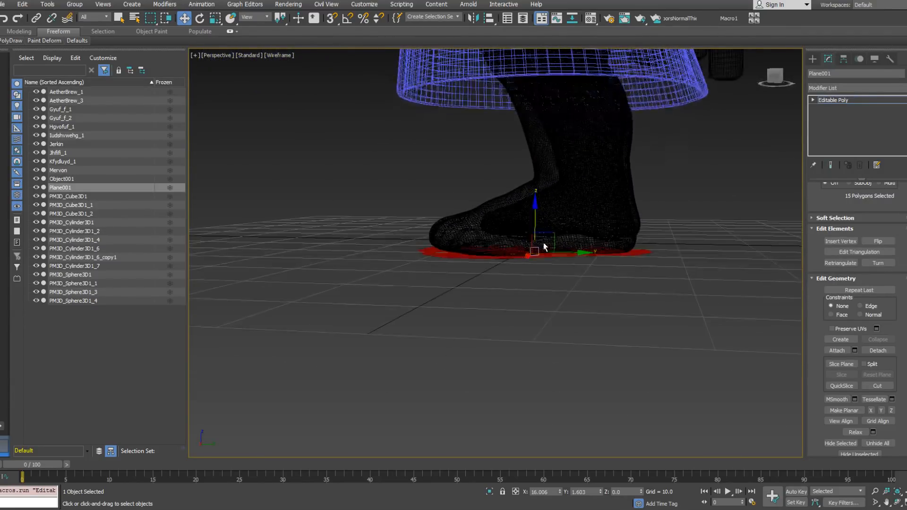
pyautogui.rightClick(674, 244)
pyautogui.rightClick(656, 264)
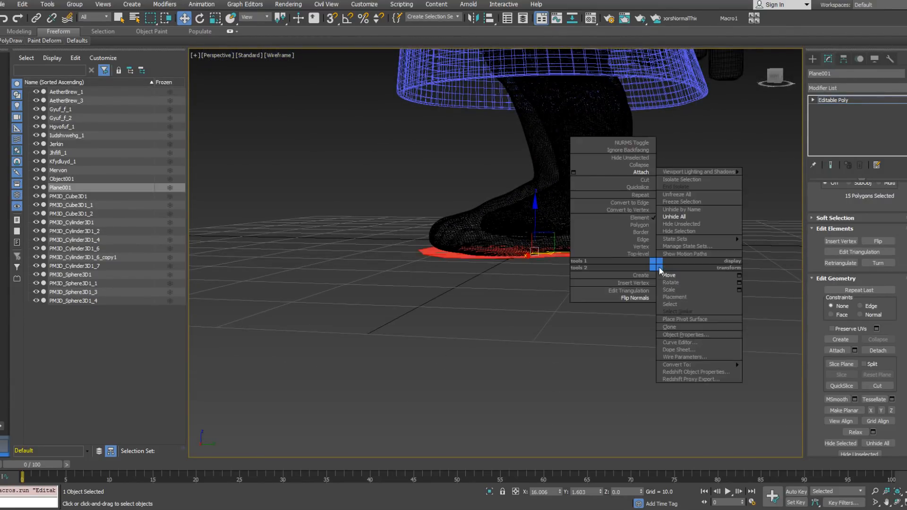
# Step: Add a Shell modifier to the sole with an outer amount of 2 and an inner amount of 0
pyautogui.click(848, 99)
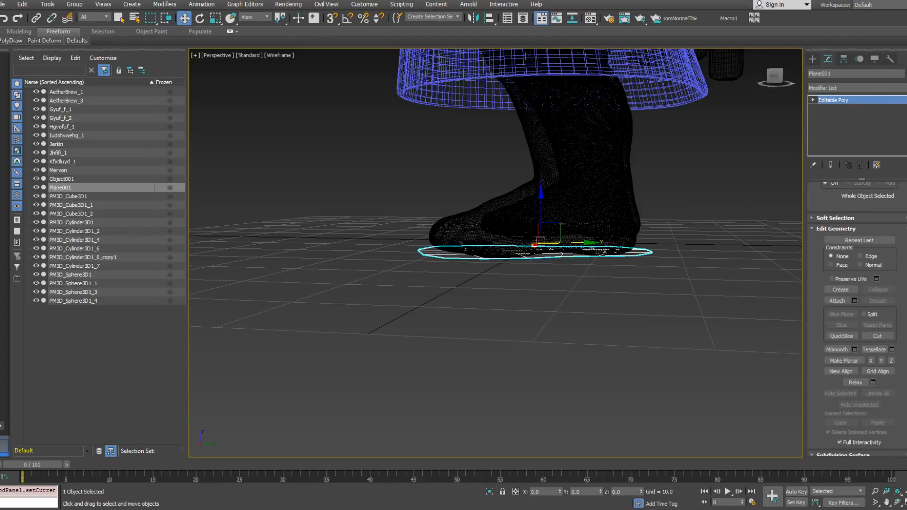
pyautogui.click(903, 89)
pyautogui.moveTo(905, 160); pyautogui.dragTo(900, 371)
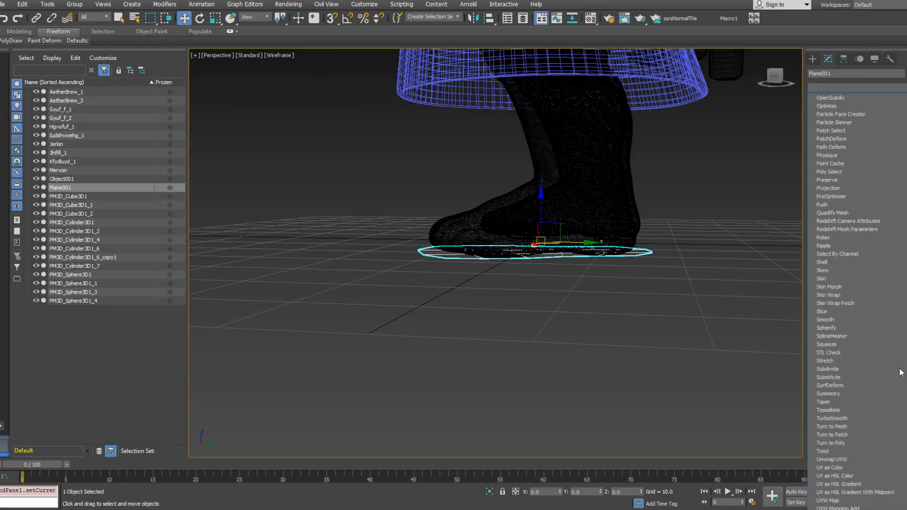
pyautogui.click(823, 263)
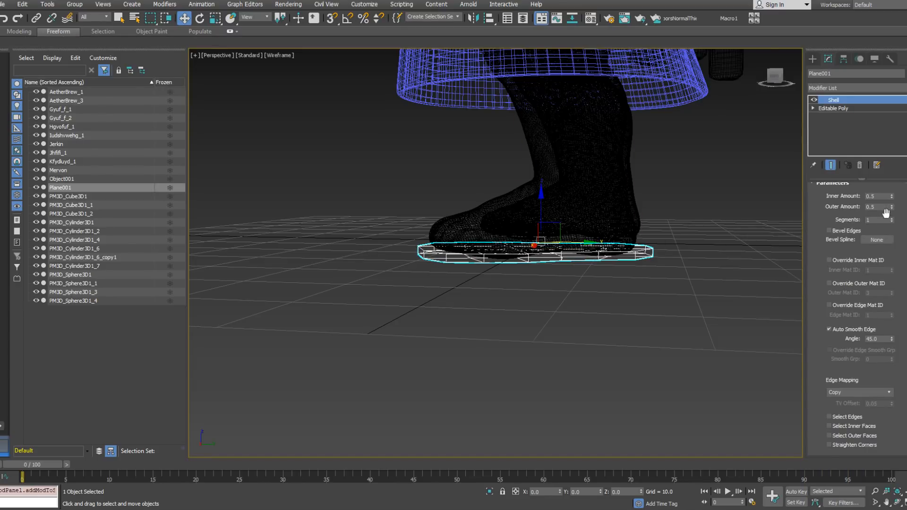
pyautogui.moveTo(891, 208); pyautogui.dragTo(891, 141)
pyautogui.rightClick(891, 141)
pyautogui.write('2')
pyautogui.press('Return')
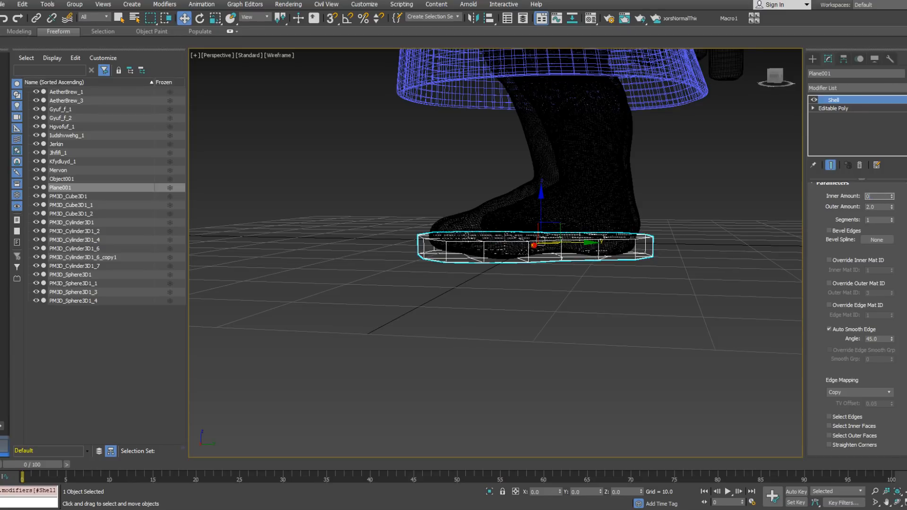
pyautogui.write('0')
pyautogui.press('Return')
# Step: Collapse the sole's Shell modifier into its base geometry and convert the result to Editable Poly
pyautogui.rightClick(857, 128)
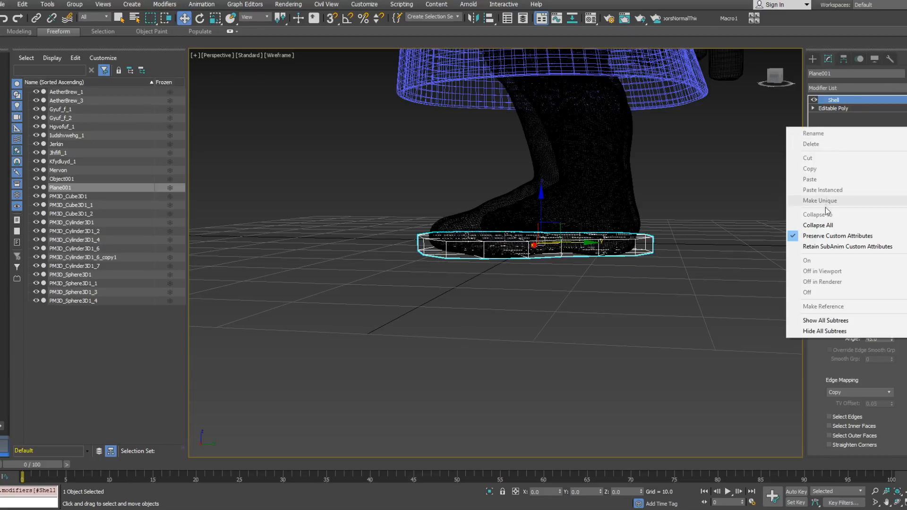
pyautogui.click(819, 225)
pyautogui.rightClick(832, 144)
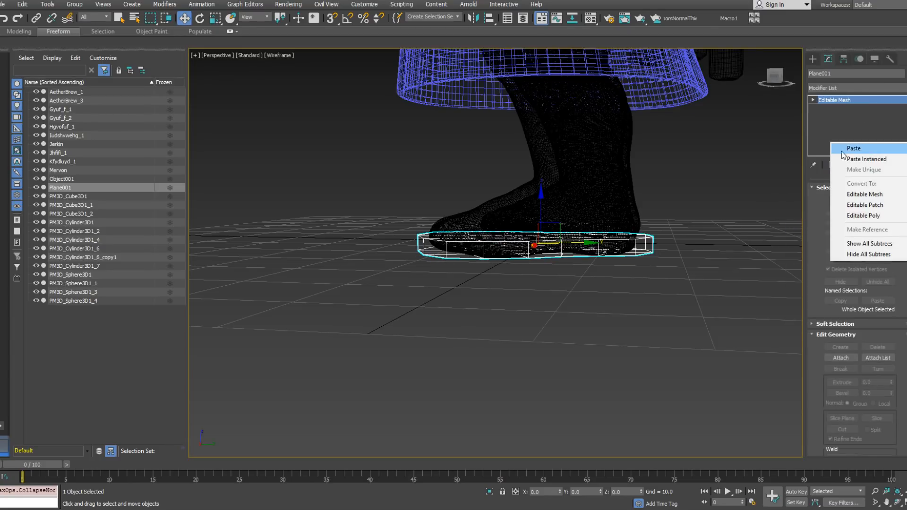
pyautogui.click(862, 216)
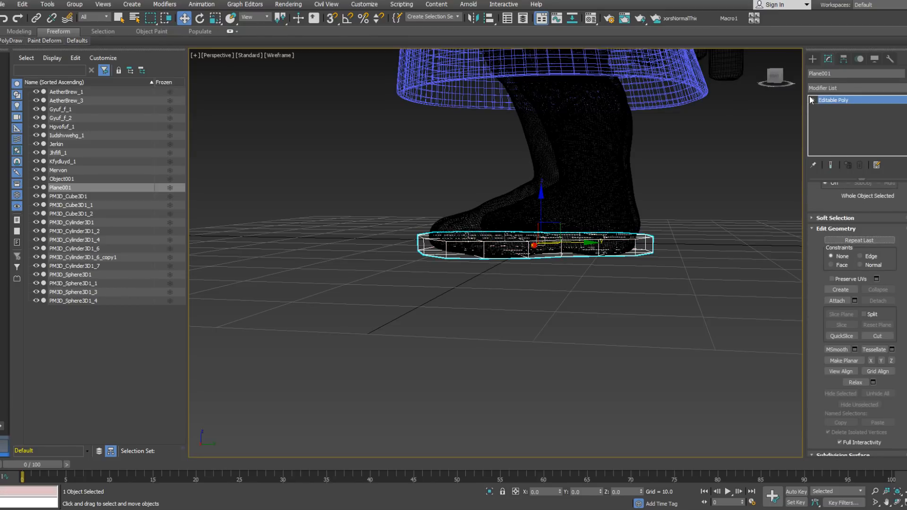
pyautogui.click(830, 108)
pyautogui.keyDown('alt'); pyautogui.moveTo(585, 202); pyautogui.dragTo(607, 254, button='middle'); pyautogui.keyUp('alt')
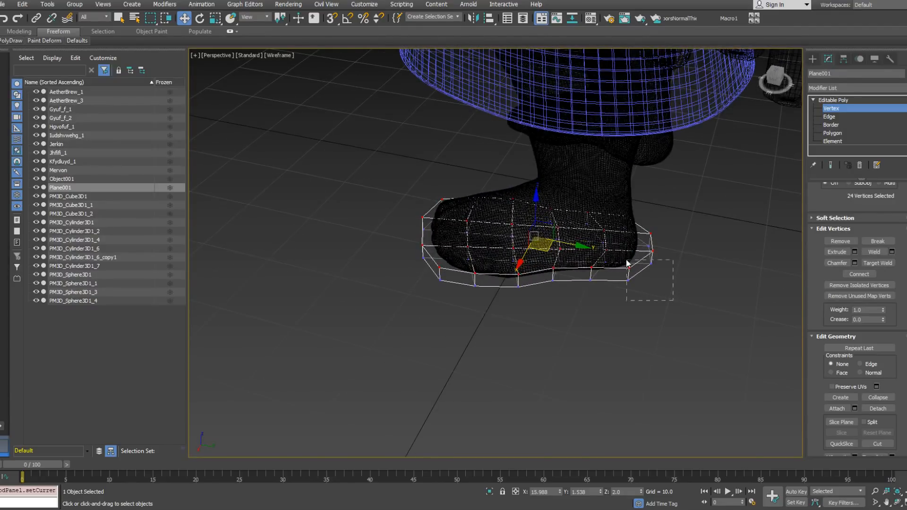
pyautogui.moveTo(575, 193); pyautogui.dragTo(575, 193)
pyautogui.keyDown('alt'); pyautogui.moveTo(586, 251); pyautogui.dragTo(699, 255, button='middle'); pyautogui.keyUp('alt')
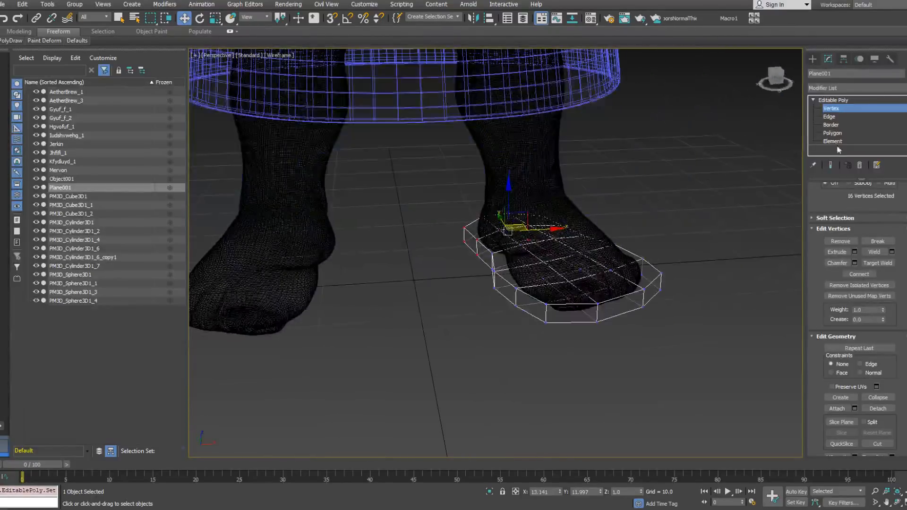
# Step: Select all polygons of the sole's upper face and copy them about 4.9 units upward within the same object
pyautogui.click(832, 133)
pyautogui.click(528, 262)
pyautogui.keyDown('ctrl'); pyautogui.click(540, 276); pyautogui.keyUp('ctrl')
pyautogui.keyDown('ctrl'); pyautogui.click(556, 291); pyautogui.keyUp('ctrl')
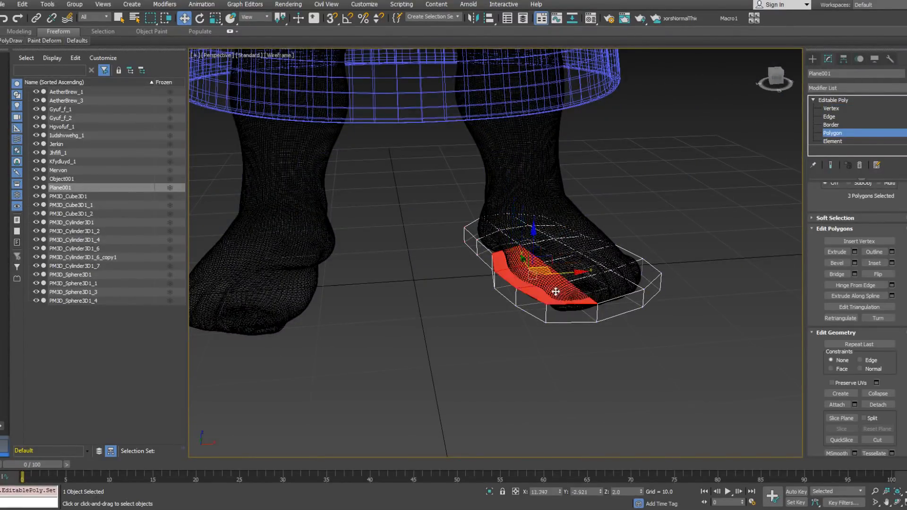
pyautogui.keyDown('ctrl'); pyautogui.click(595, 277); pyautogui.keyUp('ctrl')
pyautogui.keyDown('ctrl'); pyautogui.click(575, 270); pyautogui.keyUp('ctrl')
pyautogui.keyDown('ctrl'); pyautogui.click(556, 256); pyautogui.keyUp('ctrl')
pyautogui.keyDown('ctrl'); pyautogui.click(578, 247); pyautogui.keyUp('ctrl')
pyautogui.keyDown('ctrl'); pyautogui.click(602, 257); pyautogui.keyUp('ctrl')
pyautogui.keyDown('ctrl'); pyautogui.click(630, 271); pyautogui.keyUp('ctrl')
pyautogui.keyDown('alt'); pyautogui.moveTo(630, 271); pyautogui.dragTo(652, 267, button='middle'); pyautogui.keyUp('alt')
pyautogui.keyDown('ctrl'); pyautogui.click(688, 260); pyautogui.keyUp('ctrl')
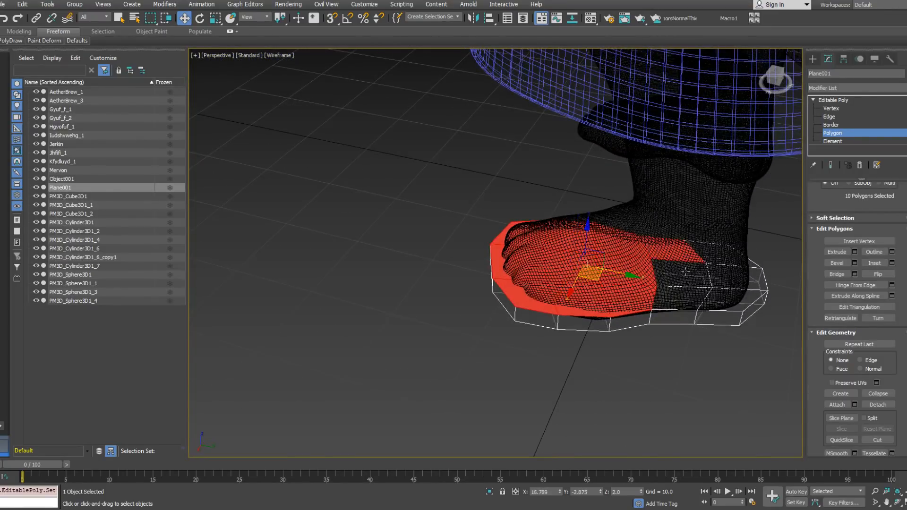
pyautogui.keyDown('ctrl'); pyautogui.click(682, 283); pyautogui.keyUp('ctrl')
pyautogui.keyDown('ctrl'); pyautogui.click(683, 297); pyautogui.keyUp('ctrl')
pyautogui.keyDown('ctrl'); pyautogui.click(715, 295); pyautogui.keyUp('ctrl')
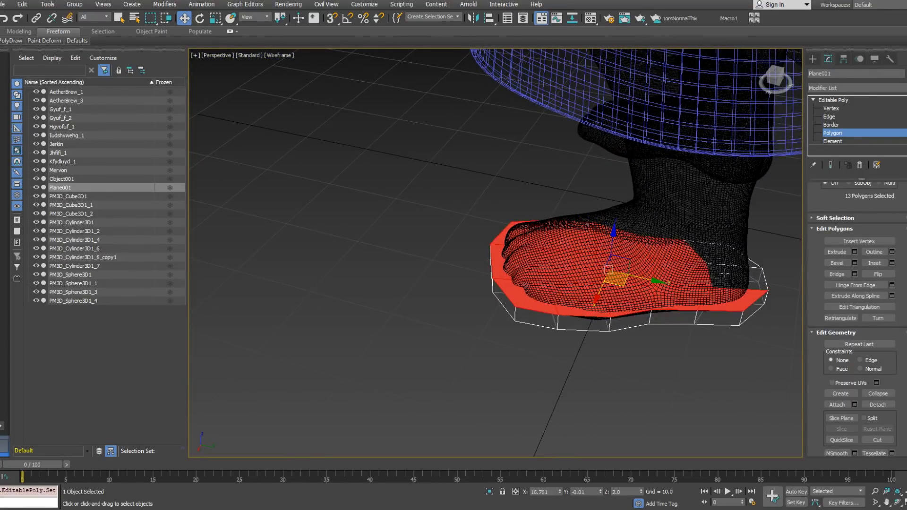
pyautogui.keyDown('ctrl'); pyautogui.click(724, 273); pyautogui.keyUp('ctrl')
pyautogui.keyDown('ctrl'); pyautogui.click(721, 259); pyautogui.keyUp('ctrl')
pyautogui.keyDown('alt'); pyautogui.moveTo(600, 275); pyautogui.dragTo(608, 265, button='middle'); pyautogui.keyUp('alt')
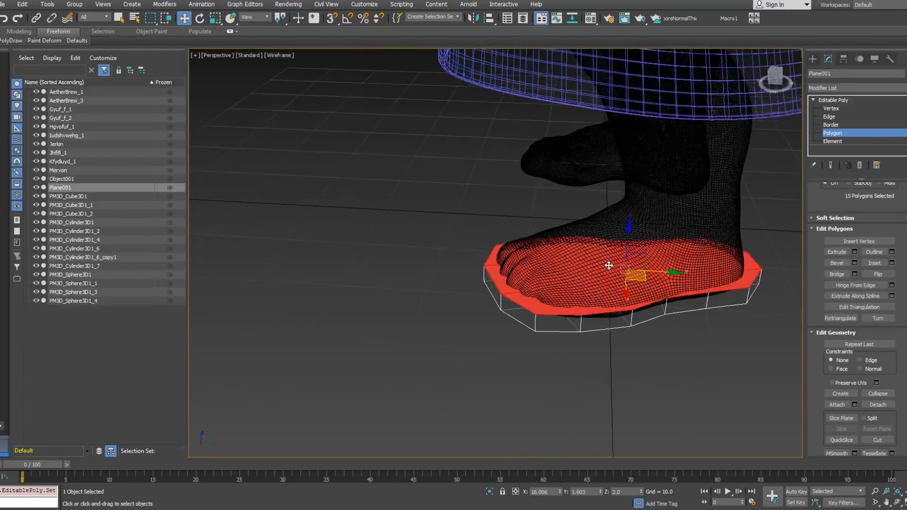
pyautogui.moveTo(628, 229); pyautogui.dragTo(624, 191)
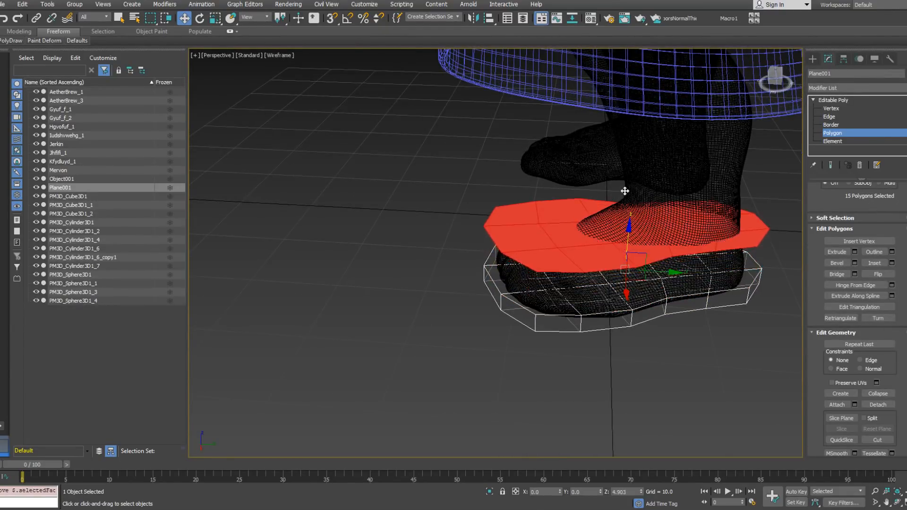
pyautogui.click(499, 258)
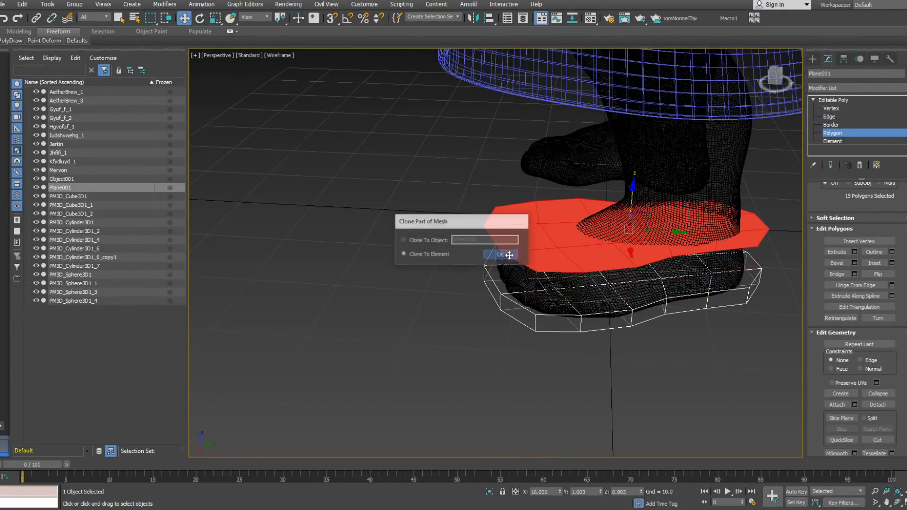
# Step: Select the complete outer edge loop of the raised copy and lower it toward the sole
pyautogui.click(836, 117)
pyautogui.doubleClick(692, 255)
pyautogui.keyDown('alt'); pyautogui.moveTo(693, 255); pyautogui.dragTo(675, 226, button='middle'); pyautogui.keyUp('alt')
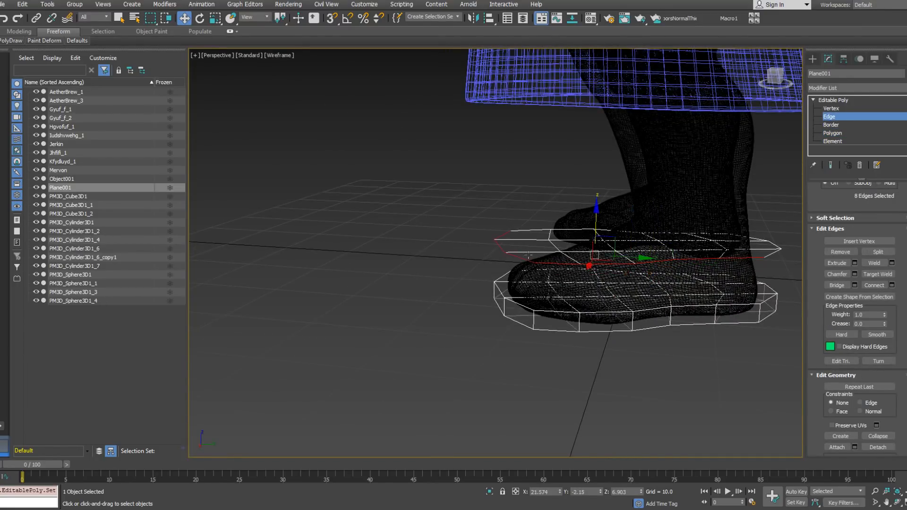
pyautogui.keyDown('ctrl'); pyautogui.doubleClick(775, 243); pyautogui.keyUp('ctrl')
pyautogui.moveTo(633, 209); pyautogui.dragTo(632, 252)
# Step: Scale the copy's outer edge loop to 93 percent in X and Y so it sits inside the sole outline
pyautogui.keyDown('alt'); pyautogui.moveTo(632, 252); pyautogui.dragTo(661, 302, button='middle'); pyautogui.keyUp('alt')
pyautogui.rightClick(633, 305)
pyautogui.click(661, 326)
pyautogui.moveTo(638, 310); pyautogui.dragTo(645, 328)
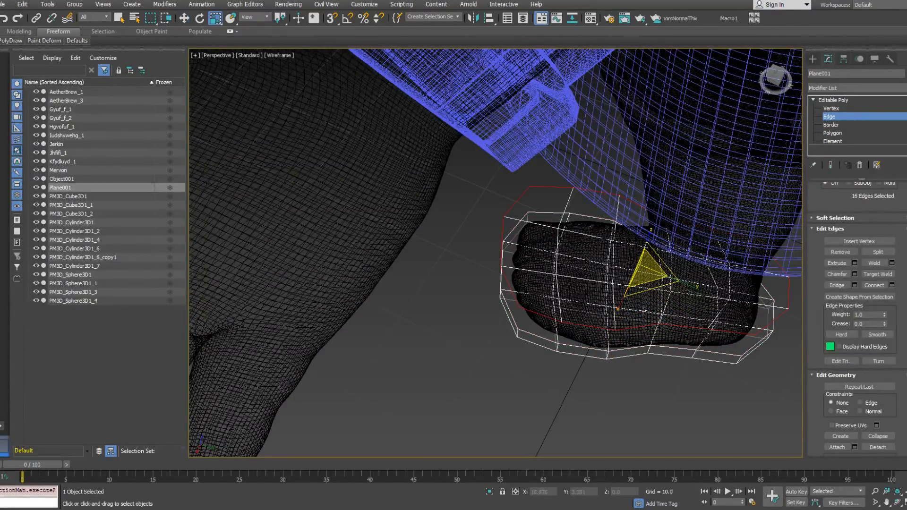
pyautogui.moveTo(642, 307); pyautogui.dragTo(644, 307)
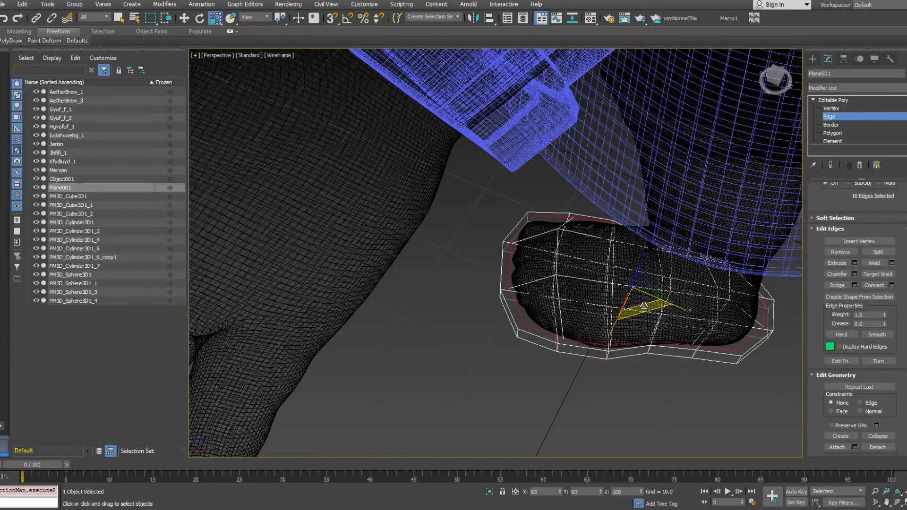
pyautogui.keyDown('alt'); pyautogui.moveTo(644, 306); pyautogui.dragTo(690, 276, button='middle'); pyautogui.keyUp('alt')
# Step: Lower the outer edge loop slightly and raise an edge over the instep to follow the foot
pyautogui.rightClick(652, 286)
pyautogui.click(685, 296)
pyautogui.moveTo(633, 254); pyautogui.dragTo(633, 259)
pyautogui.keyDown('alt'); pyautogui.moveTo(633, 258); pyautogui.dragTo(612, 245, button='middle'); pyautogui.keyUp('alt')
pyautogui.click(610, 245)
pyautogui.moveTo(611, 222); pyautogui.dragTo(611, 209)
pyautogui.keyDown('alt'); pyautogui.moveTo(611, 209); pyautogui.dragTo(781, 214, button='middle'); pyautogui.keyUp('alt')
# Step: Select the sloped edges around the shoe's upper and connect them with a new edge loop
pyautogui.keyDown('alt'); pyautogui.moveTo(515, 257); pyautogui.dragTo(688, 290, button='middle'); pyautogui.keyUp('alt')
pyautogui.click(690, 290)
pyautogui.keyDown('alt'); pyautogui.moveTo(636, 307); pyautogui.dragTo(449, 295, button='middle'); pyautogui.keyUp('alt')
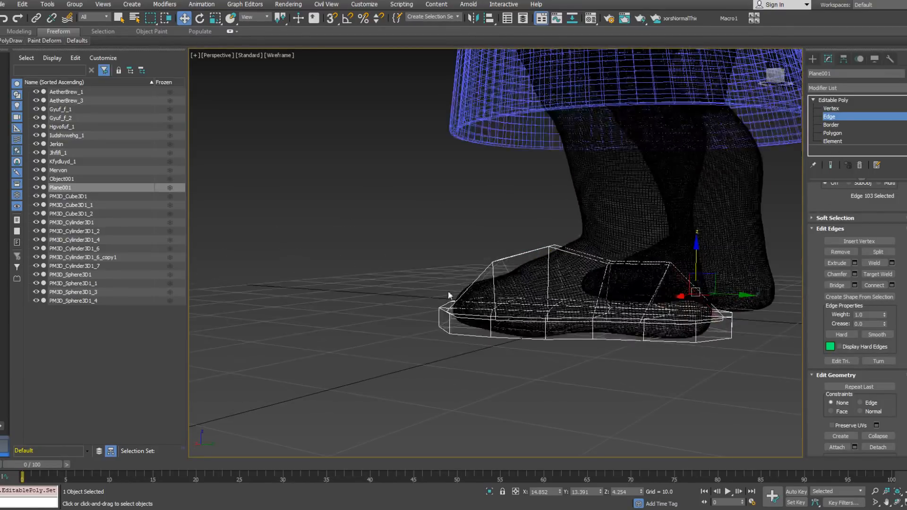
pyautogui.hotkey('alt', 'r')
pyautogui.rightClick(711, 292)
pyautogui.click(673, 317)
pyautogui.keyDown('alt'); pyautogui.moveTo(623, 315); pyautogui.dragTo(709, 191, button='middle'); pyautogui.keyUp('alt')
# Step: Adjust a vertex on the forefoot and scale down a crosswise edge over the toes
pyautogui.click(480, 311)
pyautogui.click(835, 109)
pyautogui.click(525, 284)
pyautogui.moveTo(525, 284)
pyautogui.keyDown('alt'); pyautogui.mouseDown(button='middle')
pyautogui.moveTo(560, 242)
pyautogui.moveTo(519, 282)
pyautogui.moveTo(527, 281)
pyautogui.mouseUp(button='middle'); pyautogui.keyUp('alt')
pyautogui.click(835, 117)
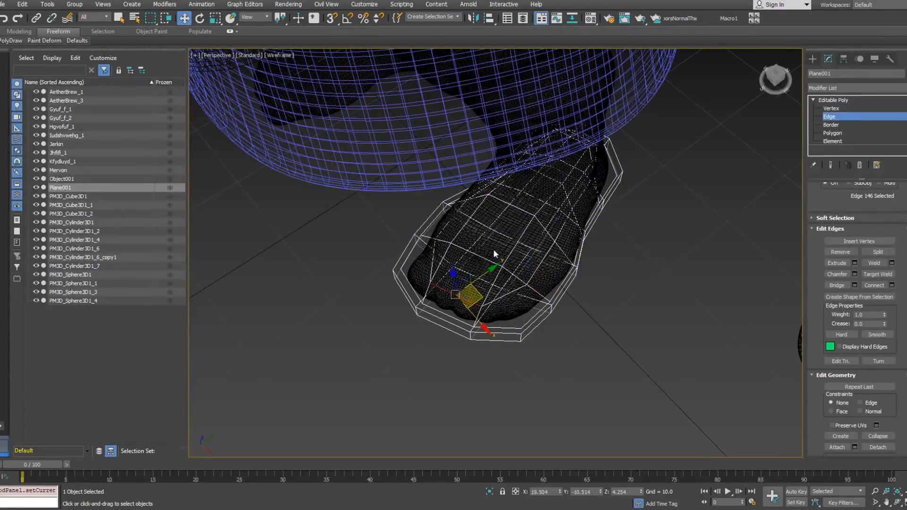
pyautogui.click(442, 258)
pyautogui.rightClick(510, 273)
pyautogui.click(502, 306)
pyautogui.rightClick(491, 277)
pyautogui.click(505, 302)
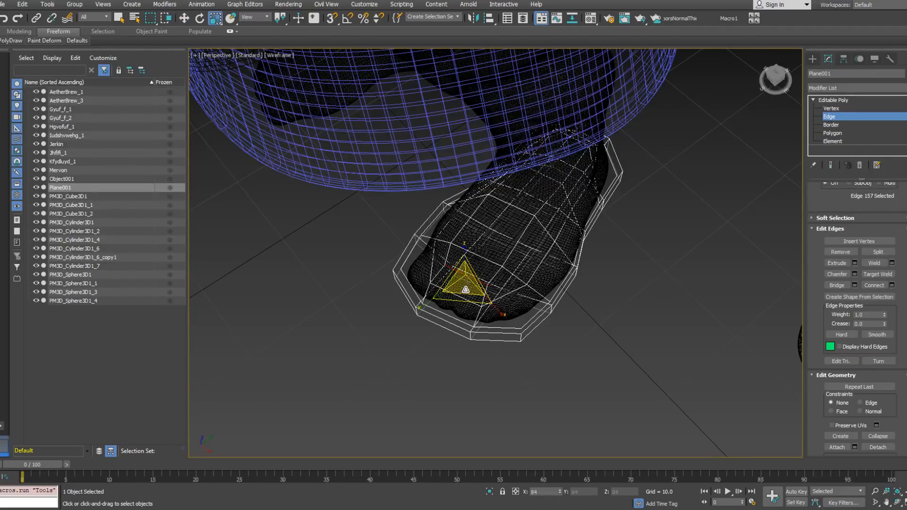
pyautogui.keyDown('alt'); pyautogui.moveTo(467, 295); pyautogui.dragTo(543, 272, button='middle'); pyautogui.keyUp('alt')
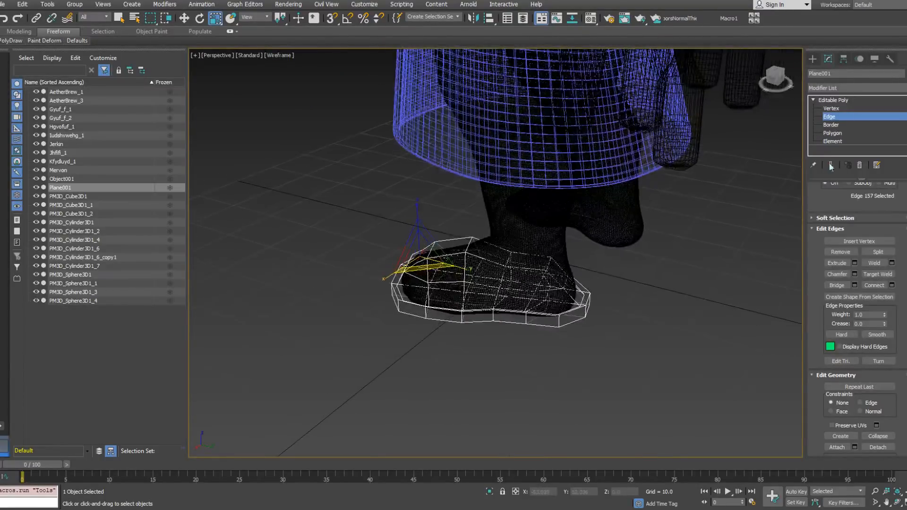
# Step: Select the upper's polygons where the ankle passes through and delete them to open the shoe
pyautogui.click(846, 133)
pyautogui.click(550, 280)
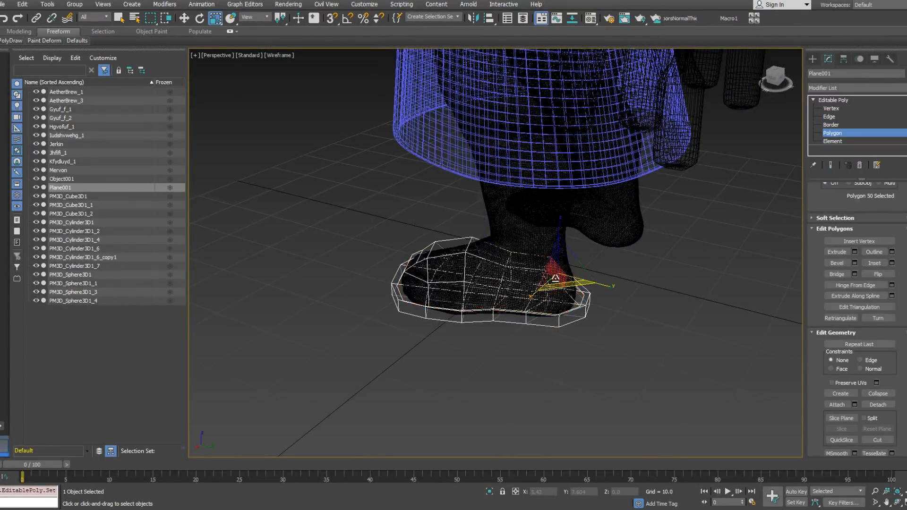
pyautogui.keyDown('ctrl'); pyautogui.click(531, 283); pyautogui.keyUp('ctrl')
pyautogui.keyDown('ctrl'); pyautogui.click(524, 268); pyautogui.keyUp('ctrl')
pyautogui.keyDown('alt'); pyautogui.moveTo(618, 257); pyautogui.dragTo(526, 260, button='middle'); pyautogui.keyUp('alt')
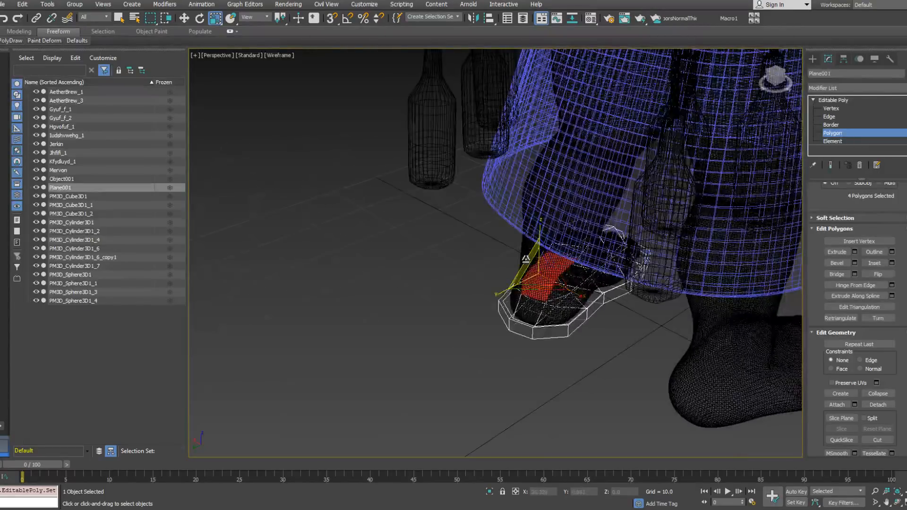
pyautogui.keyDown('ctrl'); pyautogui.click(565, 272); pyautogui.keyUp('ctrl')
pyautogui.keyDown('ctrl'); pyautogui.click(559, 285); pyautogui.keyUp('ctrl')
pyautogui.keyDown('alt'); pyautogui.moveTo(601, 262); pyautogui.dragTo(529, 252, button='middle'); pyautogui.keyUp('alt')
pyautogui.press('Delete')
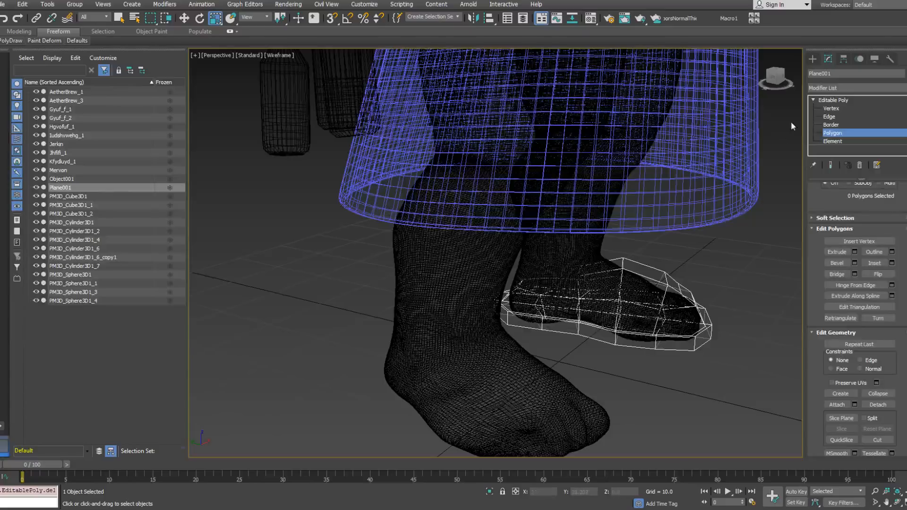
# Step: Move the two vertices at the front of the ankle opening up onto the instep
pyautogui.press('1')
pyautogui.keyDown('alt'); pyautogui.moveTo(572, 248); pyautogui.dragTo(583, 268, button='middle'); pyautogui.keyUp('alt')
pyautogui.moveTo(582, 268); pyautogui.dragTo(584, 270)
pyautogui.press('w')
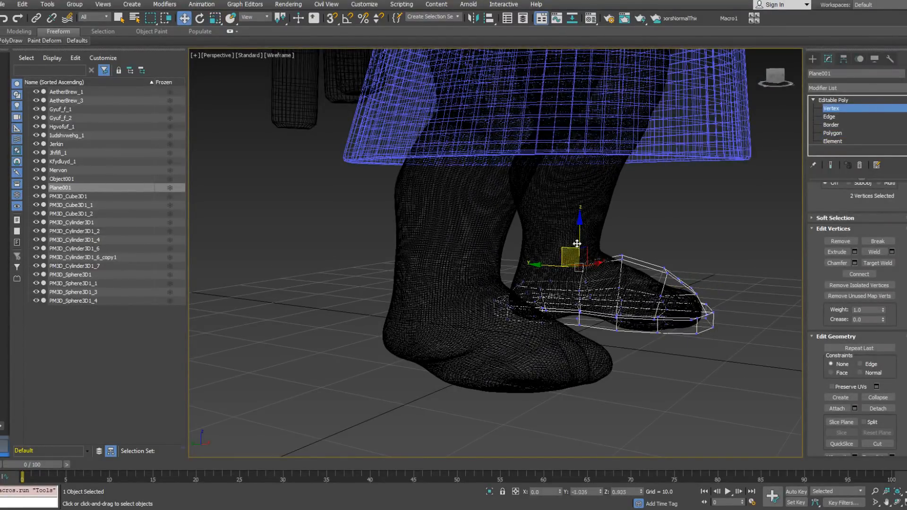
pyautogui.keyDown('alt'); pyautogui.moveTo(592, 229); pyautogui.dragTo(650, 243, button='middle'); pyautogui.keyUp('alt')
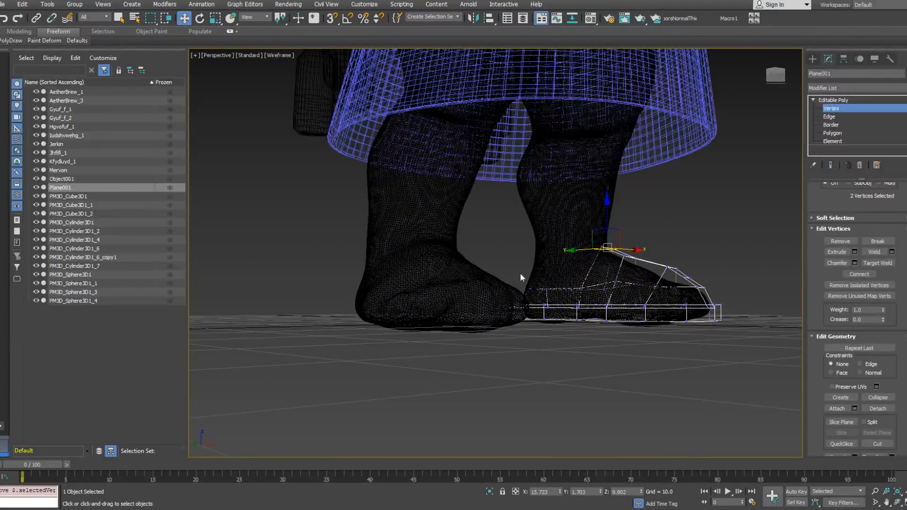
# Step: Raise the rear vertices of the ankle opening and shift two side vertices outward around the heel
pyautogui.keyDown('alt'); pyautogui.moveTo(613, 294); pyautogui.dragTo(564, 284, button='middle'); pyautogui.keyUp('alt')
pyautogui.keyDown('alt'); pyautogui.moveTo(636, 238); pyautogui.dragTo(589, 260, button='middle'); pyautogui.keyUp('alt')
pyautogui.moveTo(599, 286); pyautogui.dragTo(601, 289)
pyautogui.keyDown('alt'); pyautogui.moveTo(602, 289); pyautogui.dragTo(569, 344, button='middle'); pyautogui.keyUp('alt')
pyautogui.scroll(3, 562, 309)
pyautogui.click(571, 285)
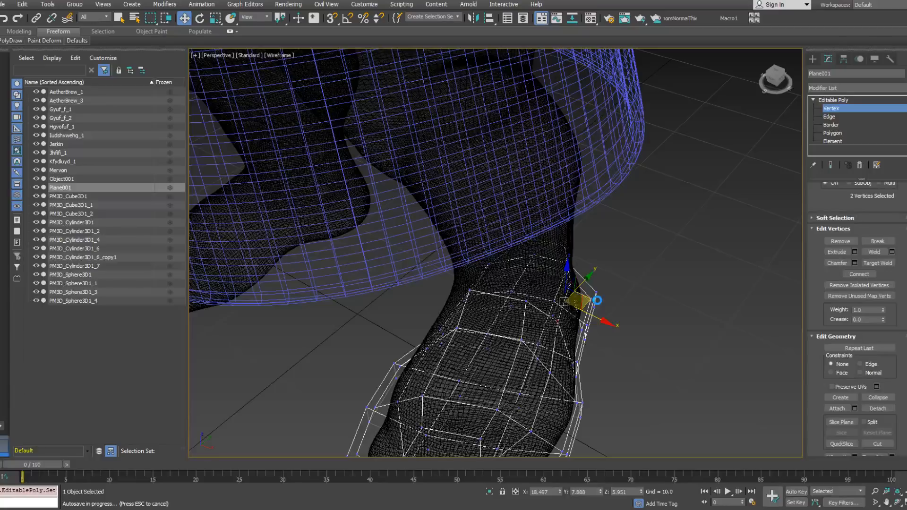
pyautogui.moveTo(590, 301); pyautogui.dragTo(596, 299)
pyautogui.keyDown('alt'); pyautogui.moveTo(669, 296); pyautogui.dragTo(800, 150, button='middle'); pyautogui.keyUp('alt')
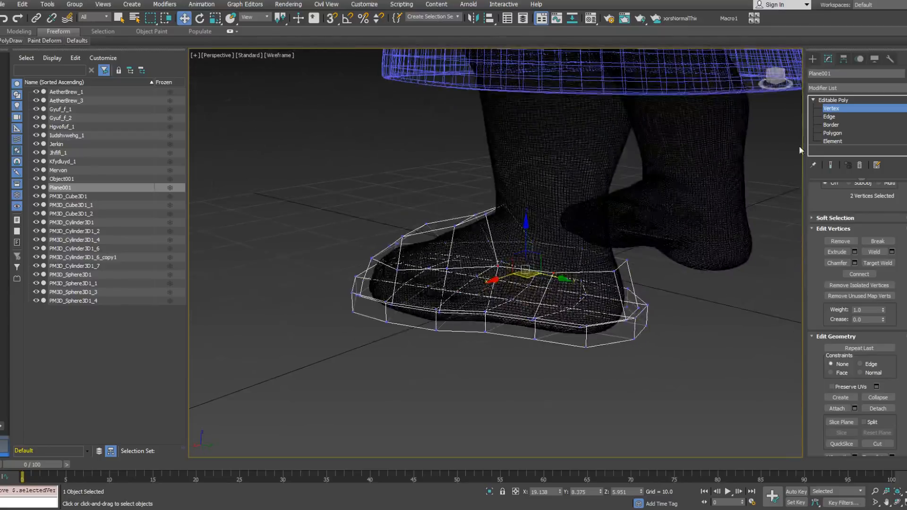
# Step: Insert an extra vertex on the rear edge of the ankle opening above the heel
pyautogui.click(836, 117)
pyautogui.rightClick(581, 275)
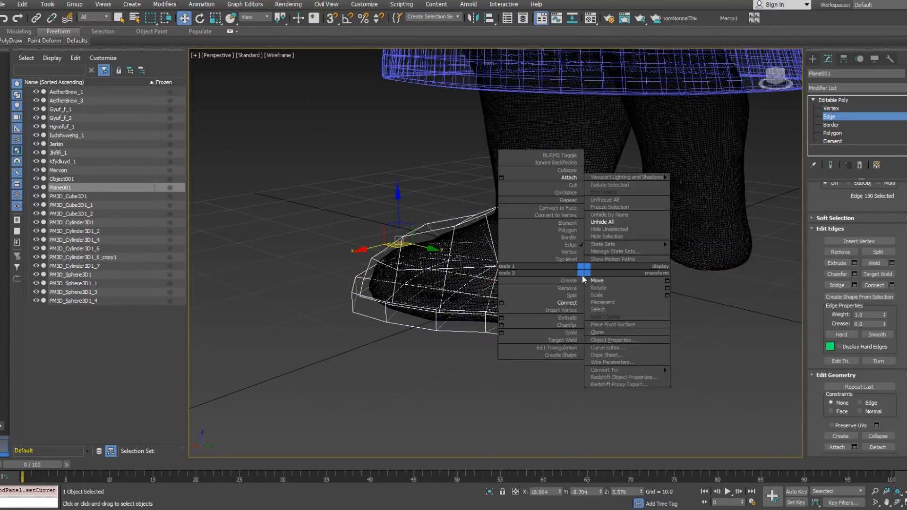
pyautogui.click(566, 311)
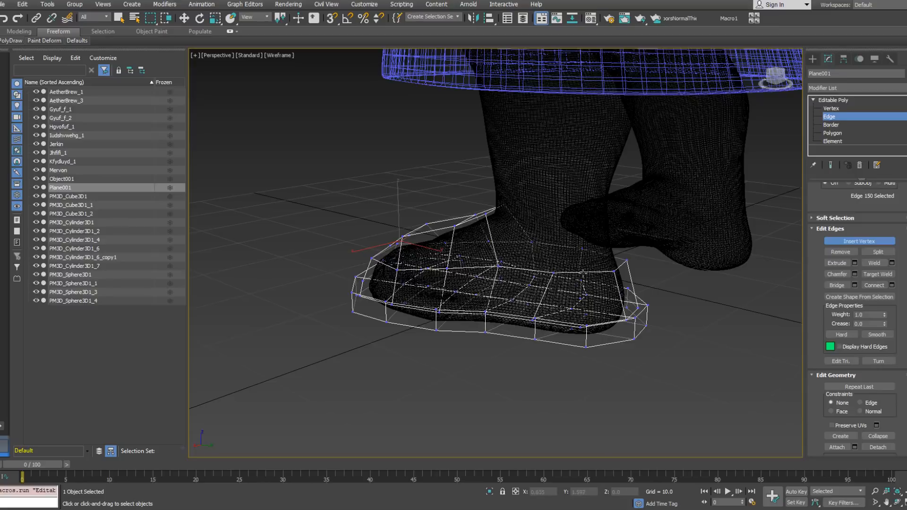
pyautogui.press('w')
pyautogui.press('1')
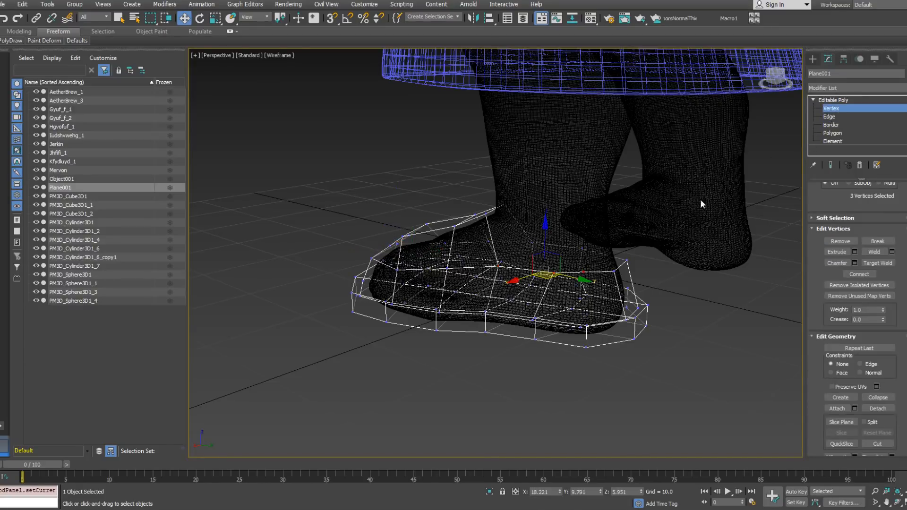
# Step: Connect the inserted heel vertex to the lower rim vertex beneath it with a new edge
pyautogui.keyDown('alt'); pyautogui.moveTo(586, 284); pyautogui.dragTo(581, 320, button='middle'); pyautogui.keyUp('alt')
pyautogui.keyDown('ctrl'); pyautogui.click(576, 325); pyautogui.keyUp('ctrl')
pyautogui.rightClick(585, 317)
pyautogui.click(571, 345)
pyautogui.hotkey('ctrl', 'z')
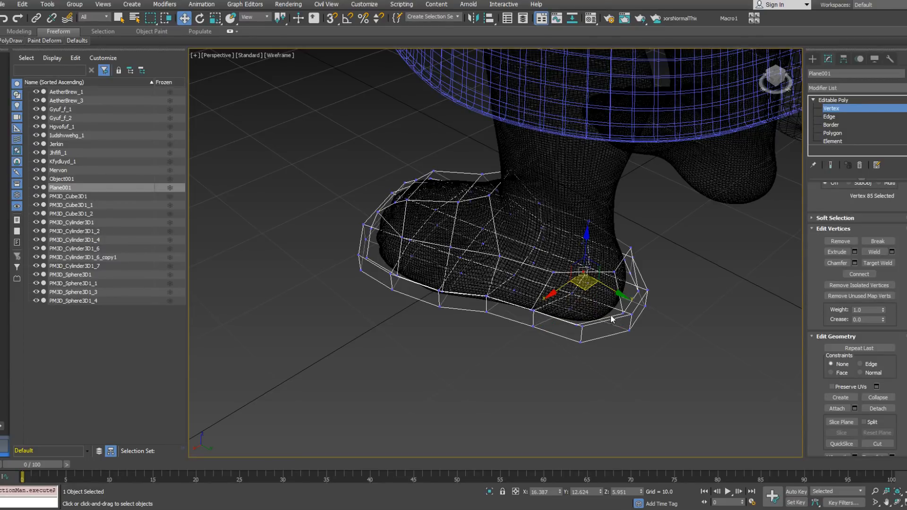
pyautogui.keyDown('ctrl'); pyautogui.click(573, 325); pyautogui.keyUp('ctrl')
pyautogui.rightClick(625, 309)
pyautogui.click(607, 342)
pyautogui.keyDown('alt'); pyautogui.moveTo(609, 343); pyautogui.dragTo(577, 316, button='middle'); pyautogui.keyUp('alt')
# Step: Reposition the inserted heel vertex so the opening follows the curve of the heel
pyautogui.click(595, 277)
pyautogui.keyDown('alt'); pyautogui.moveTo(595, 277); pyautogui.dragTo(796, 213, button='middle'); pyautogui.keyUp('alt')
pyautogui.keyDown('alt'); pyautogui.moveTo(708, 285); pyautogui.dragTo(629, 316, button='middle'); pyautogui.keyUp('alt')
pyautogui.moveTo(630, 317); pyautogui.dragTo(561, 284, button='middle')
# Step: Insert a second vertex on the opening's rear edge, on the inner side of the heel
pyautogui.click(829, 116)
pyautogui.rightClick(637, 282)
pyautogui.click(610, 311)
pyautogui.click(568, 274)
pyautogui.keyDown('alt'); pyautogui.moveTo(569, 273); pyautogui.dragTo(600, 274, button='middle'); pyautogui.keyUp('alt')
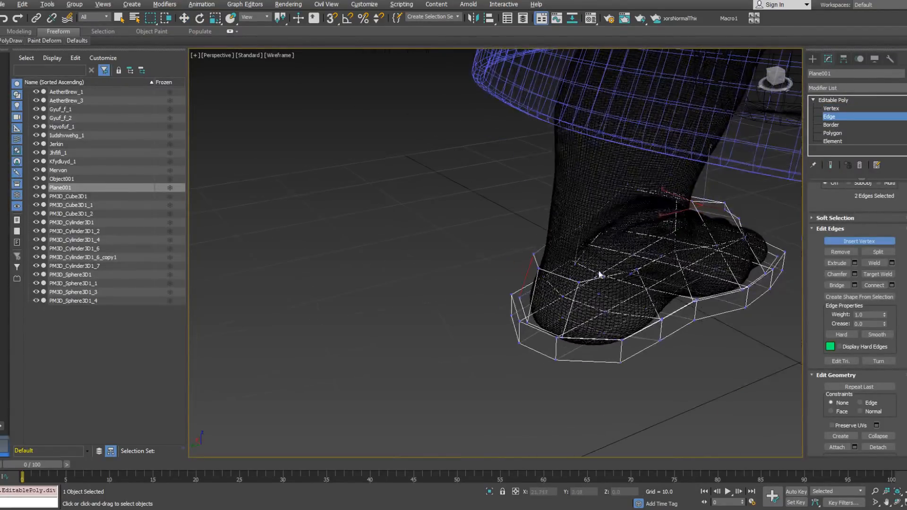
pyautogui.press('w')
pyautogui.click(847, 109)
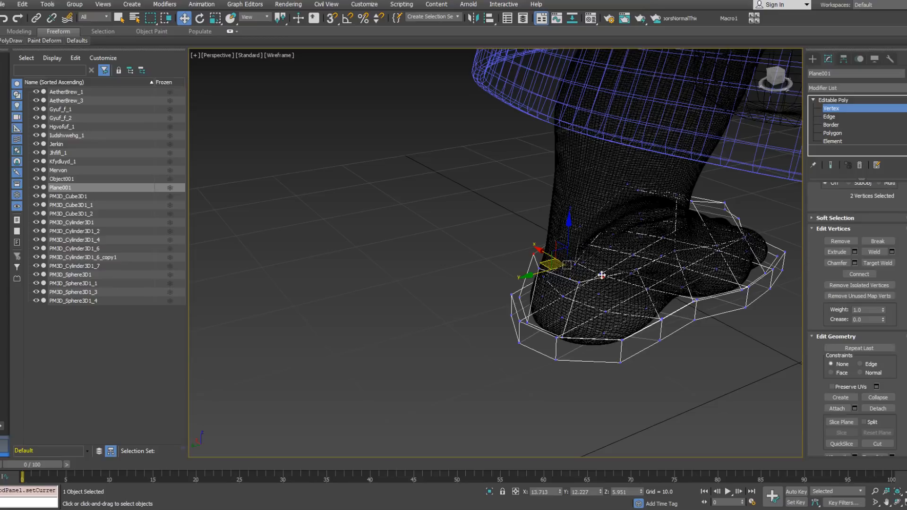
# Step: Connect the second heel vertex to the lower rim and reposition it around the heel
pyautogui.keyDown('alt'); pyautogui.moveTo(601, 279); pyautogui.dragTo(624, 338, button='middle'); pyautogui.keyUp('alt')
pyautogui.rightClick(636, 333)
pyautogui.click(620, 367)
pyautogui.click(607, 300)
pyautogui.keyDown('alt'); pyautogui.moveTo(608, 300); pyautogui.dragTo(568, 225, button='middle'); pyautogui.keyUp('alt')
pyautogui.scroll(-3, 567, 225)
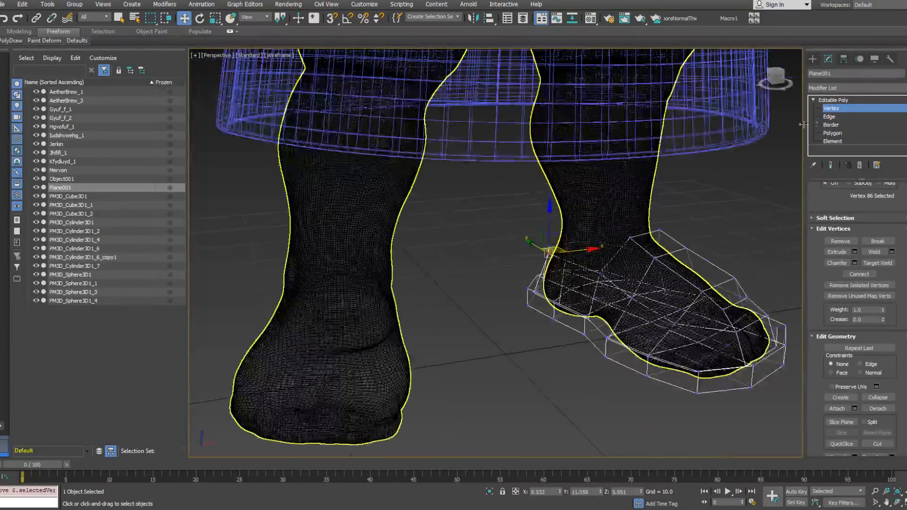
# Step: Select the opening's side and rear edges and extend them upward about 4.2 units as a new wall
pyautogui.click(832, 118)
pyautogui.doubleClick(584, 268)
pyautogui.keyDown('alt'); pyautogui.moveTo(585, 267); pyautogui.dragTo(660, 224, button='middle'); pyautogui.keyUp('alt')
pyautogui.keyDown('alt'); pyautogui.moveTo(660, 224); pyautogui.dragTo(782, 353); pyautogui.keyUp('alt')
pyautogui.keyDown('alt'); pyautogui.moveTo(766, 331); pyautogui.dragTo(624, 278, button='middle'); pyautogui.keyUp('alt')
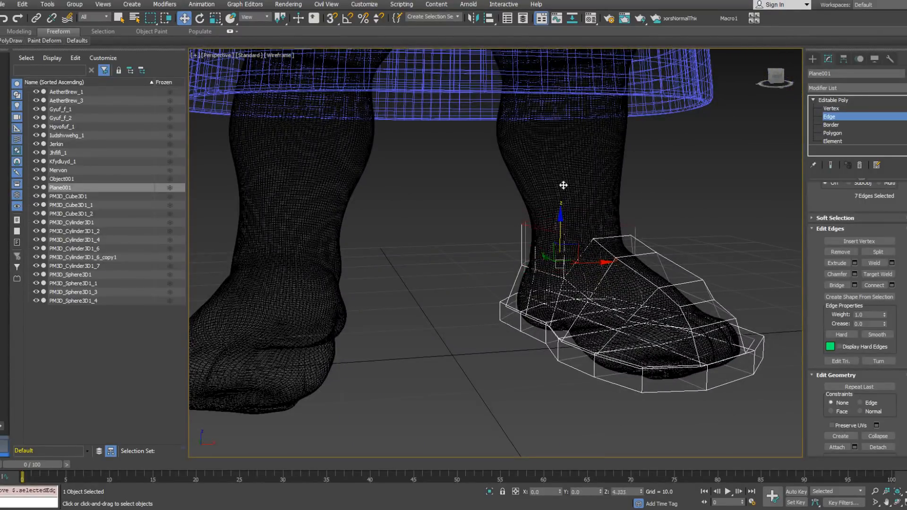
pyautogui.keyDown('shift'); pyautogui.moveTo(564, 186); pyautogui.dragTo(564, 184); pyautogui.keyUp('shift')
pyautogui.keyDown('alt'); pyautogui.moveTo(662, 177); pyautogui.dragTo(622, 190, button='middle'); pyautogui.keyUp('alt')
# Step: Target-weld the loose front corners of the new heel wall to the instep vertices
pyautogui.click(832, 109)
pyautogui.rightClick(647, 210)
pyautogui.click(614, 272)
pyautogui.click(565, 245)
pyautogui.keyDown('alt'); pyautogui.moveTo(654, 235); pyautogui.dragTo(532, 228, button='middle'); pyautogui.keyUp('alt')
pyautogui.press('w')
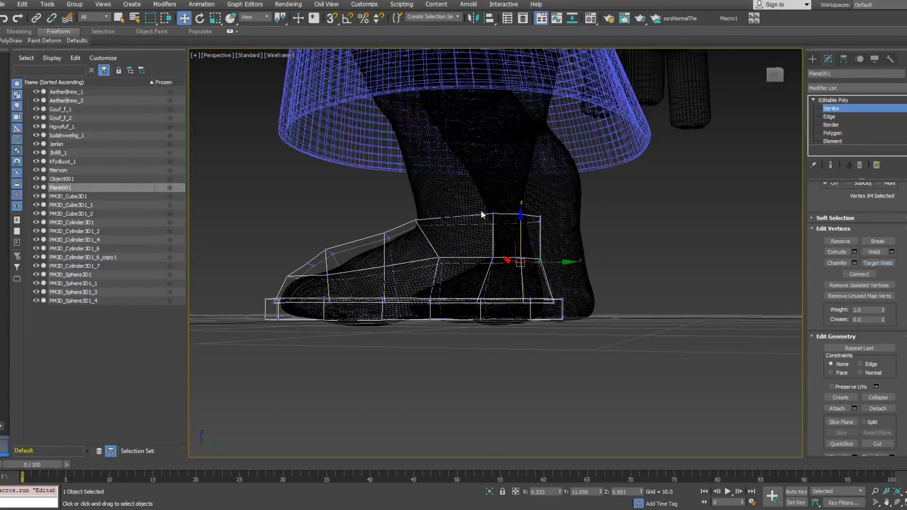
pyautogui.moveTo(493, 265); pyautogui.dragTo(503, 271)
pyautogui.keyDown('alt'); pyautogui.moveTo(499, 229); pyautogui.dragTo(567, 216, button='middle'); pyautogui.keyUp('alt')
# Step: Select the border of the ankle opening and extend it upward about 13 units as a new wall around the calf
pyautogui.click(831, 125)
pyautogui.click(507, 230)
pyautogui.keyDown('alt'); pyautogui.moveTo(504, 216); pyautogui.dragTo(516, 215, button='middle'); pyautogui.keyUp('alt')
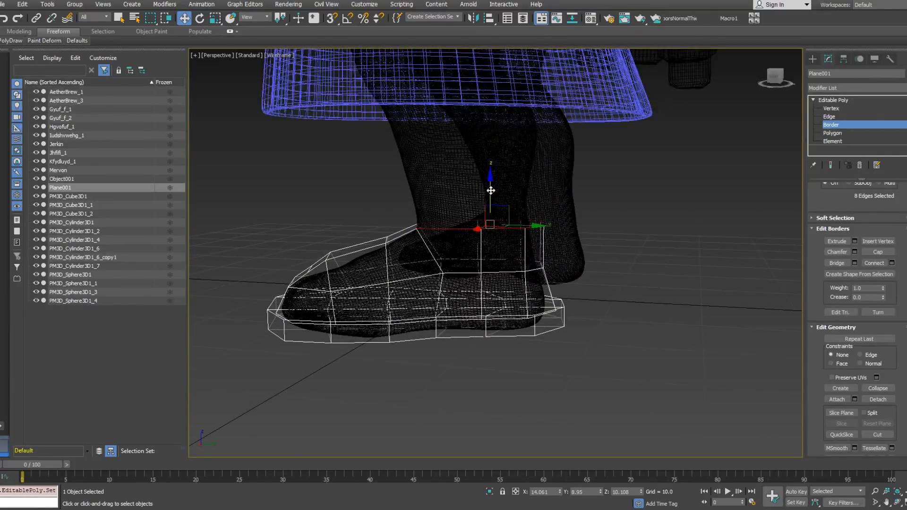
pyautogui.keyDown('shift'); pyautogui.moveTo(486, 151); pyautogui.dragTo(486, 142); pyautogui.keyUp('shift')
pyautogui.moveTo(502, 162); pyautogui.dragTo(608, 208, button='middle')
pyautogui.keyDown('alt'); pyautogui.moveTo(607, 209); pyautogui.dragTo(625, 226, button='middle'); pyautogui.keyUp('alt')
pyautogui.moveTo(626, 226); pyautogui.dragTo(617, 223)
pyautogui.keyDown('alt'); pyautogui.moveTo(617, 223); pyautogui.dragTo(616, 202, button='middle'); pyautogui.keyUp('alt')
pyautogui.keyDown('shift'); pyautogui.moveTo(589, 165); pyautogui.dragTo(586, 133); pyautogui.keyUp('shift')
pyautogui.keyDown('alt'); pyautogui.moveTo(588, 152); pyautogui.dragTo(575, 109, button='middle'); pyautogui.keyUp('alt')
pyautogui.moveTo(575, 100); pyautogui.dragTo(576, 119)
pyautogui.keyDown('alt'); pyautogui.moveTo(576, 119); pyautogui.dragTo(590, 144, button='middle'); pyautogui.keyUp('alt')
pyautogui.moveTo(590, 145); pyautogui.dragTo(570, 134)
pyautogui.keyDown('alt'); pyautogui.moveTo(571, 134); pyautogui.dragTo(575, 103, button='middle'); pyautogui.keyUp('alt')
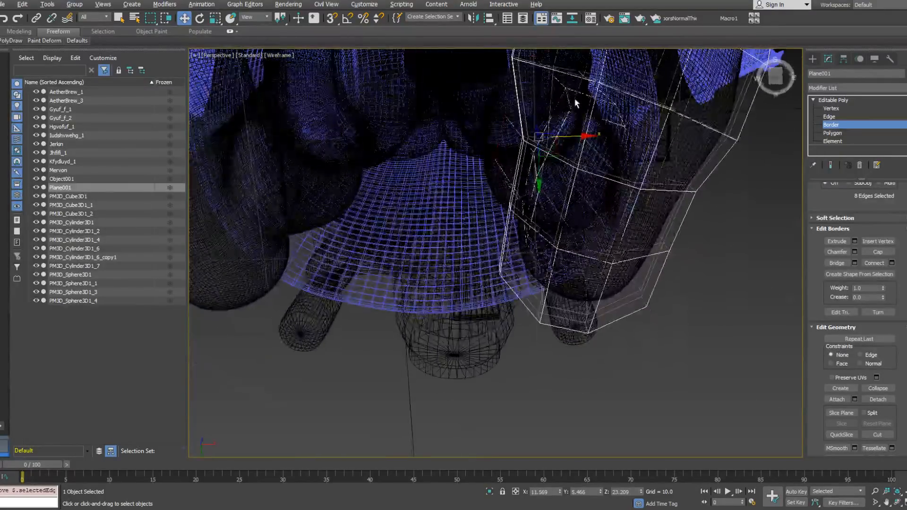
# Step: Scale the raised top border and reposition it horizontally around the calf
pyautogui.keyDown('alt'); pyautogui.moveTo(555, 165); pyautogui.dragTo(453, 270, button='middle'); pyautogui.keyUp('alt')
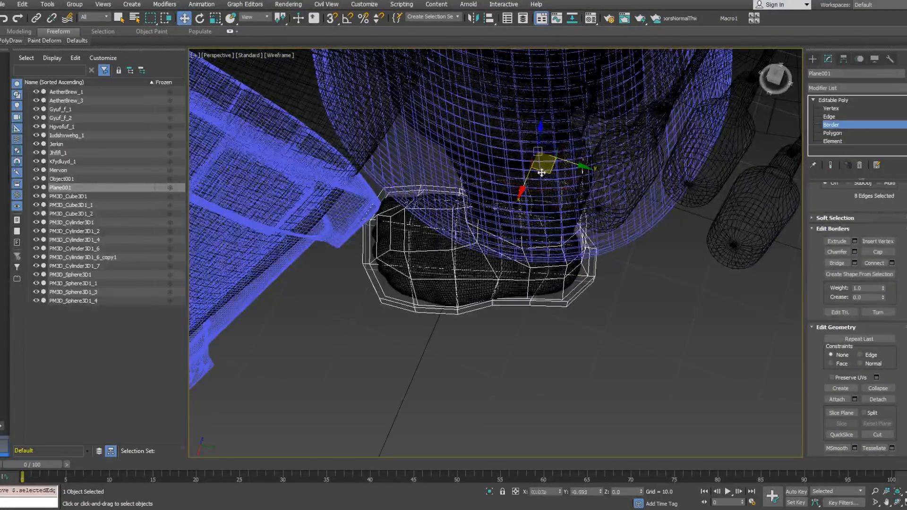
pyautogui.keyDown('alt'); pyautogui.moveTo(538, 163); pyautogui.dragTo(574, 136, button='middle'); pyautogui.keyUp('alt')
pyautogui.rightClick(576, 169)
pyautogui.click(579, 192)
pyautogui.rightClick(574, 136)
pyautogui.click(580, 146)
pyautogui.moveTo(572, 140); pyautogui.dragTo(562, 142)
pyautogui.keyDown('alt'); pyautogui.moveTo(561, 141); pyautogui.dragTo(567, 171, button='middle'); pyautogui.keyUp('alt')
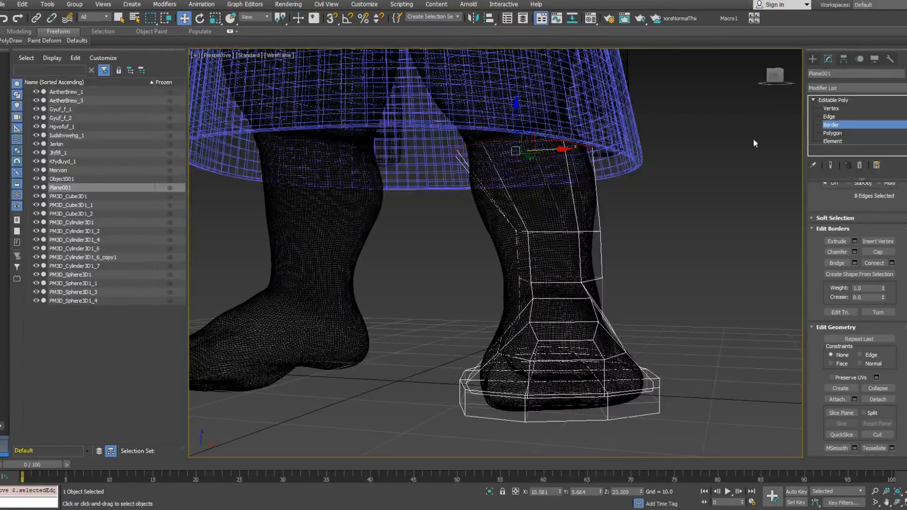
# Step: Replace the calf wall's single horizontal loop with three evenly spaced loops connecting its vertical edges
pyautogui.click(829, 117)
pyautogui.hotkey('ctrl', 'd')
pyautogui.moveTo(475, 222); pyautogui.dragTo(641, 229)
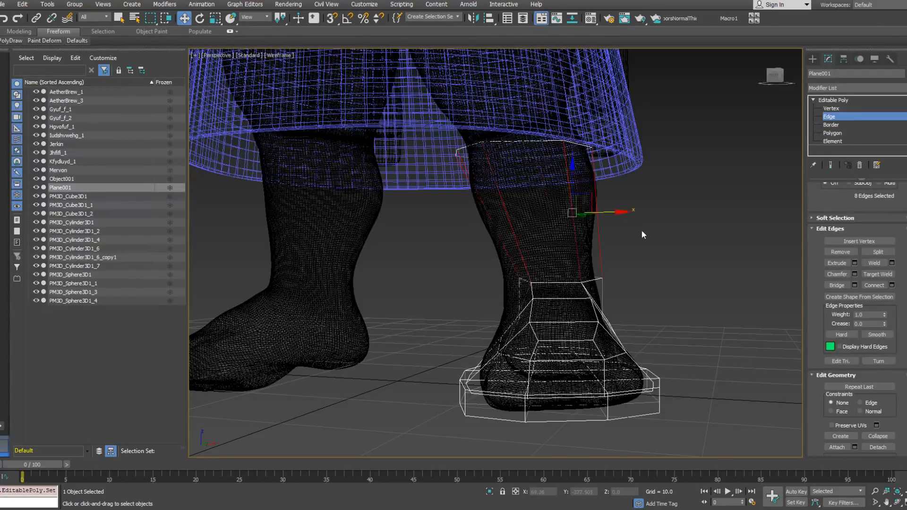
pyautogui.rightClick(642, 230)
pyautogui.click(555, 262)
pyautogui.keyDown('alt'); pyautogui.moveTo(599, 214); pyautogui.dragTo(495, 299, button='middle'); pyautogui.keyUp('alt')
pyautogui.click(500, 299)
# Step: Ring-select the horizontal edges on the boot's side columns and connect them with new vertical edges running down to the sole
pyautogui.keyDown('alt'); pyautogui.moveTo(568, 266); pyautogui.dragTo(369, 265, button='middle'); pyautogui.keyUp('alt')
pyautogui.keyDown('alt'); pyautogui.moveTo(600, 250); pyautogui.dragTo(565, 252, button='middle'); pyautogui.keyUp('alt')
pyautogui.click(569, 250)
pyautogui.keyDown('alt'); pyautogui.moveTo(622, 245); pyautogui.dragTo(494, 252, button='middle'); pyautogui.keyUp('alt')
pyautogui.keyDown('ctrl'); pyautogui.click(636, 252); pyautogui.keyUp('ctrl')
pyautogui.keyDown('alt'); pyautogui.moveTo(666, 250); pyautogui.dragTo(743, 232, button='middle'); pyautogui.keyUp('alt')
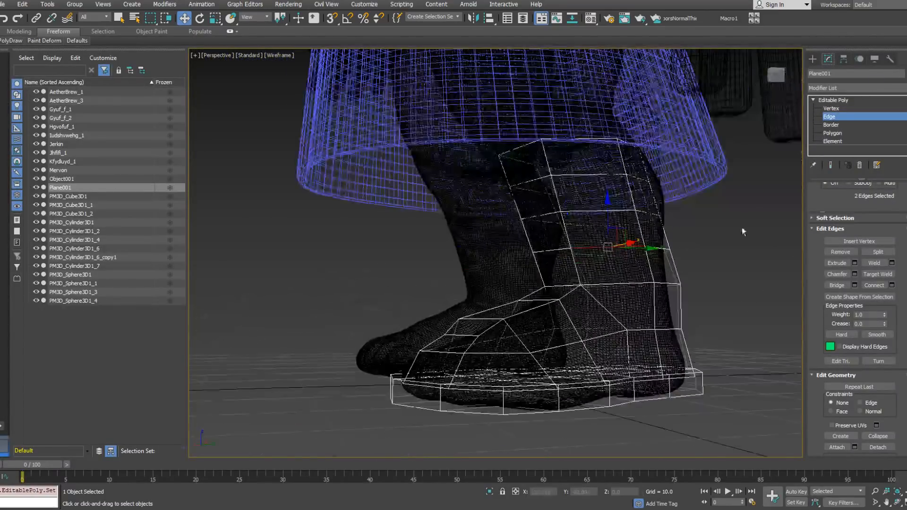
pyautogui.moveTo(903, 207); pyautogui.dragTo(895, 313)
pyautogui.click(838, 250)
pyautogui.rightClick(697, 223)
pyautogui.click(613, 253)
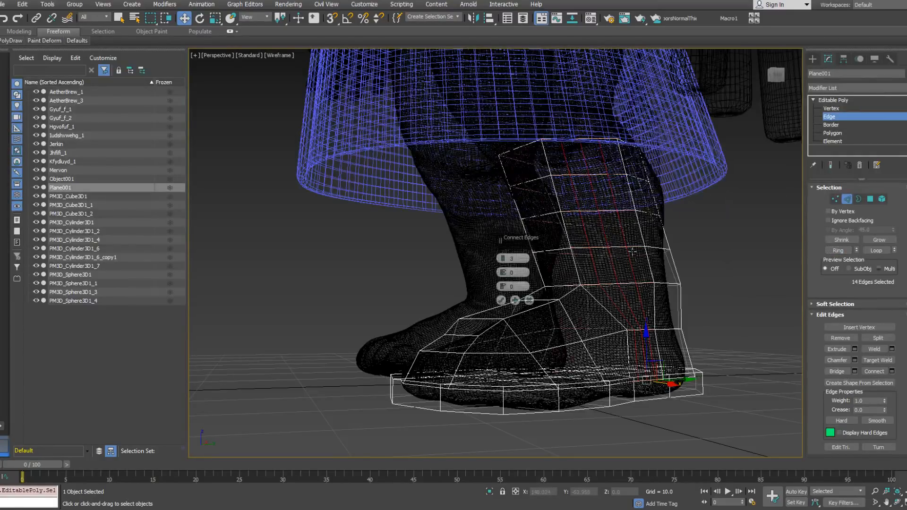
pyautogui.click(501, 301)
# Step: Join the upper's inner toe side to the sole rim corner with a new edge and reposition its upper vertex
pyautogui.keyDown('alt'); pyautogui.moveTo(566, 286); pyautogui.dragTo(539, 301, button='middle'); pyautogui.keyUp('alt')
pyautogui.scroll(-3, 590, 304)
pyautogui.scroll(3, 602, 320)
pyautogui.click(550, 335)
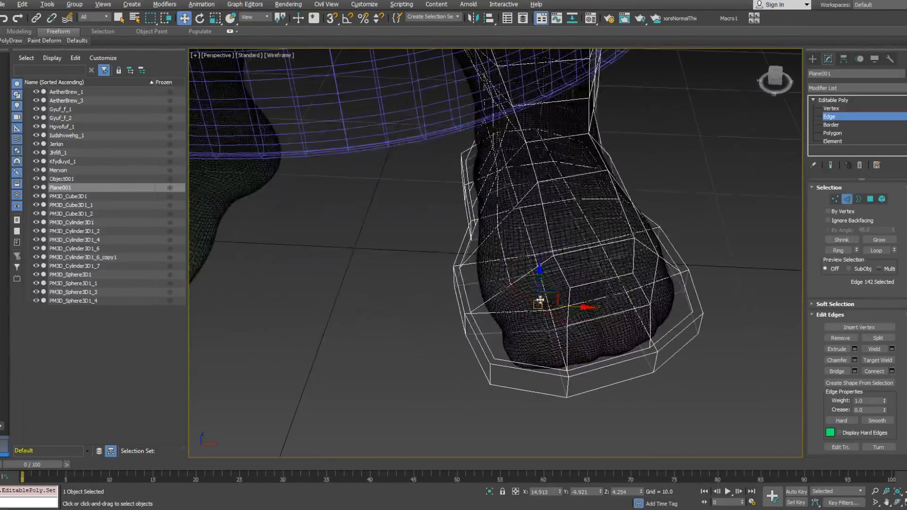
pyautogui.click(586, 284)
pyautogui.click(537, 306)
pyautogui.keyDown('alt'); pyautogui.moveTo(538, 313); pyautogui.dragTo(512, 345, button='middle'); pyautogui.keyUp('alt')
pyautogui.keyDown('ctrl'); pyautogui.click(504, 355); pyautogui.keyUp('ctrl')
pyautogui.rightClick(519, 340)
pyautogui.click(500, 373)
pyautogui.click(831, 108)
pyautogui.rightClick(580, 285)
pyautogui.click(524, 347)
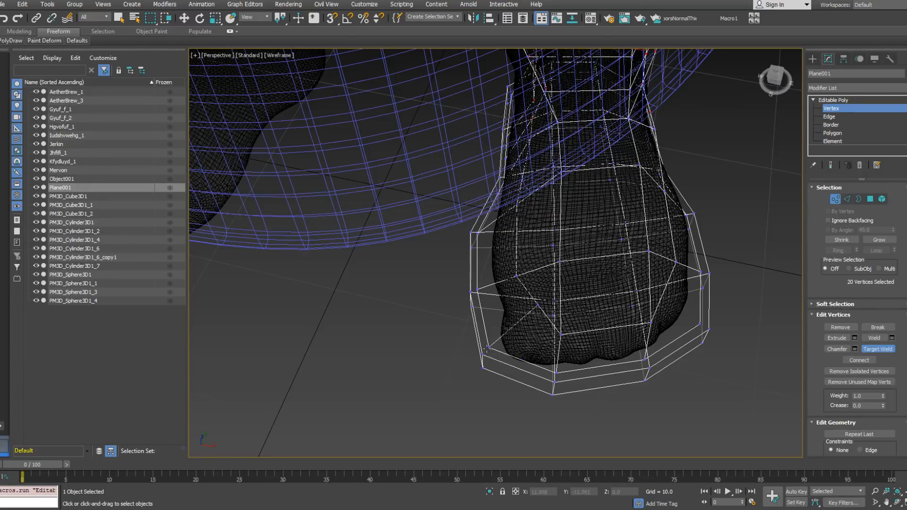
pyautogui.rightClick(585, 326)
pyautogui.keyDown('alt'); pyautogui.moveTo(539, 305); pyautogui.dragTo(560, 305, button='middle'); pyautogui.keyUp('alt')
pyautogui.scroll(3, 557, 289)
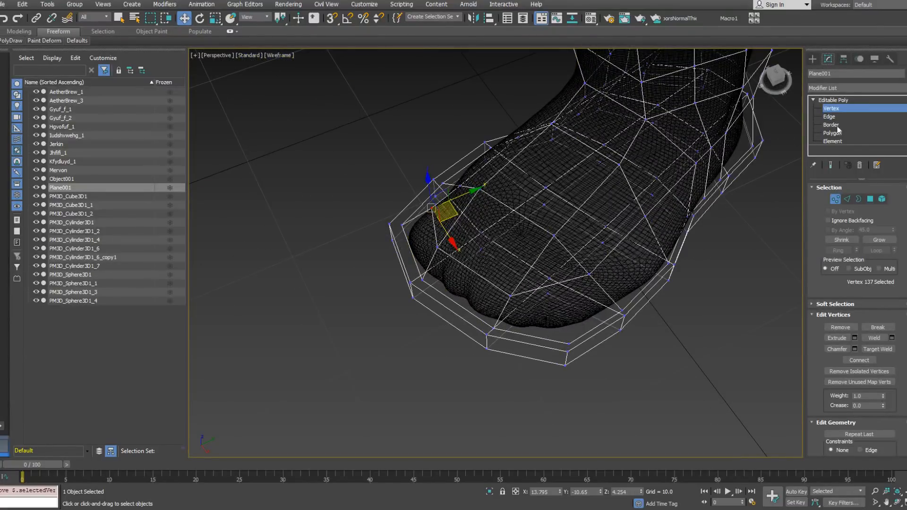
pyautogui.click(829, 116)
pyautogui.rightClick(572, 307)
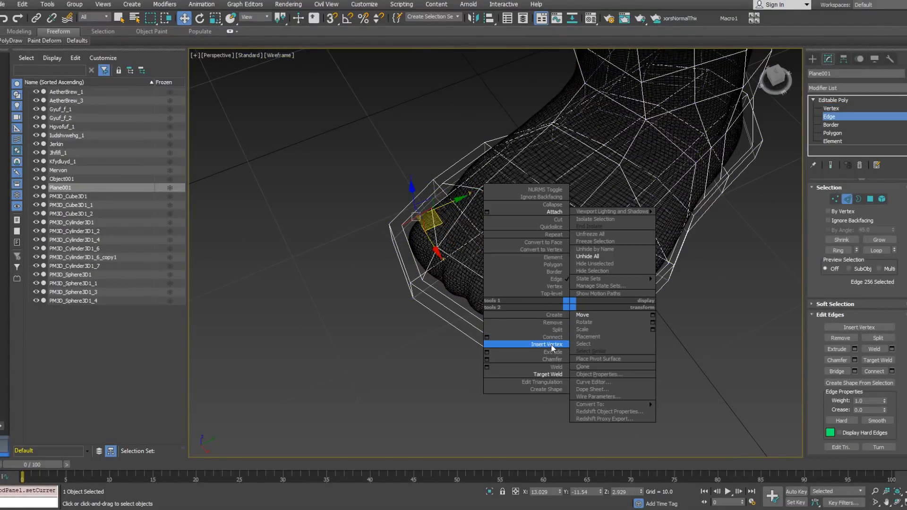
pyautogui.click(611, 311)
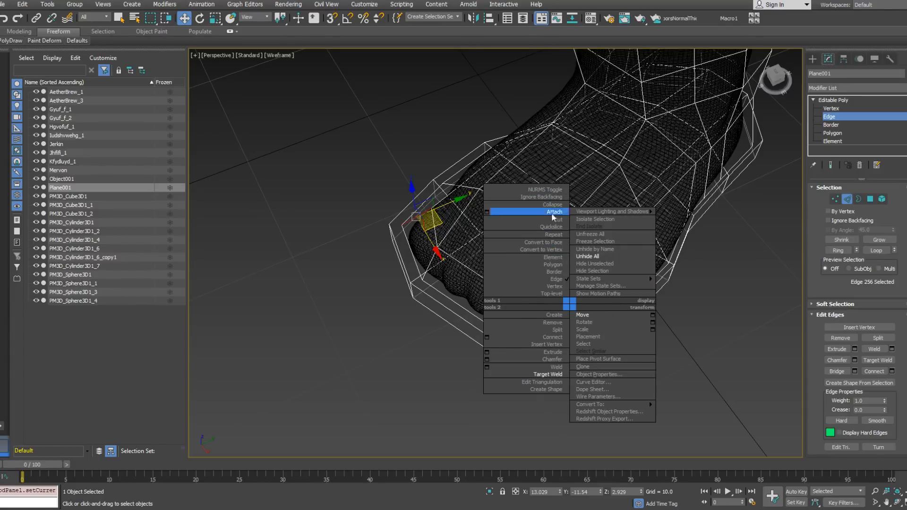
pyautogui.click(547, 344)
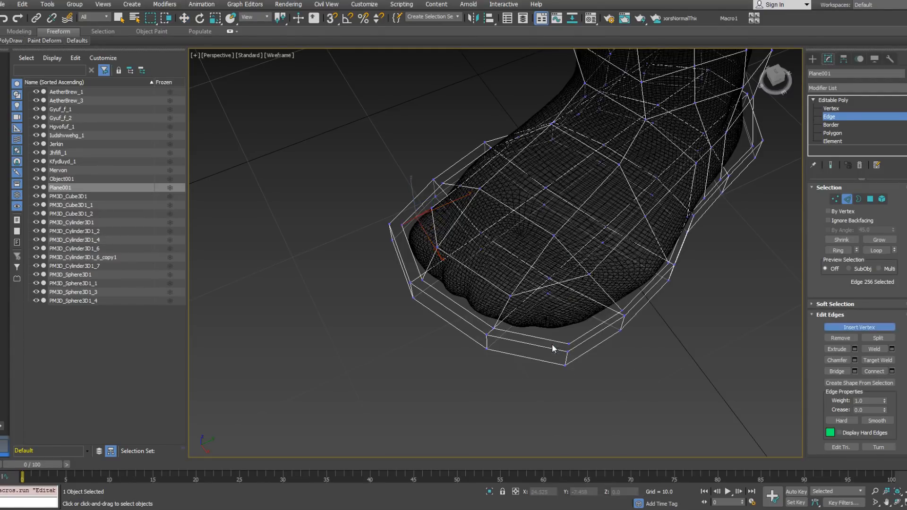
pyautogui.press('w')
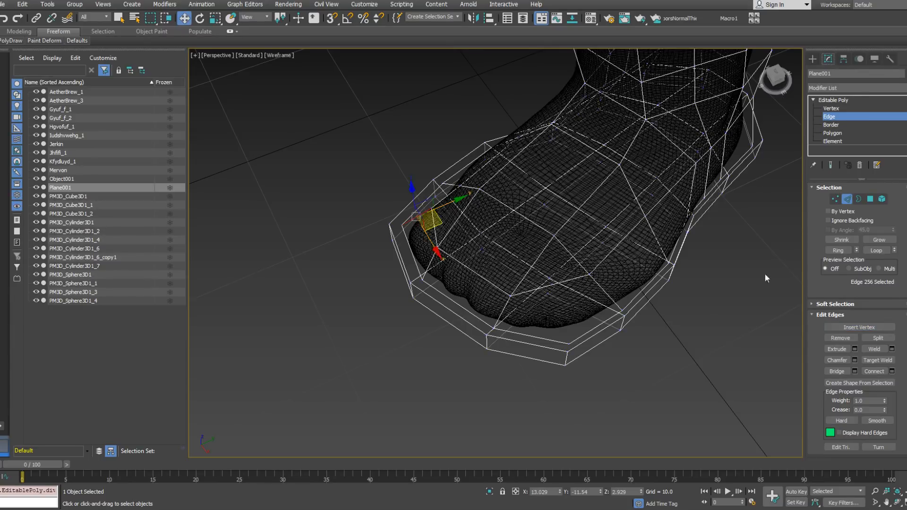
# Step: Connect the vertex on the outer toe side to the nearby sole rim corner and reposition it over the toes
pyautogui.click(832, 108)
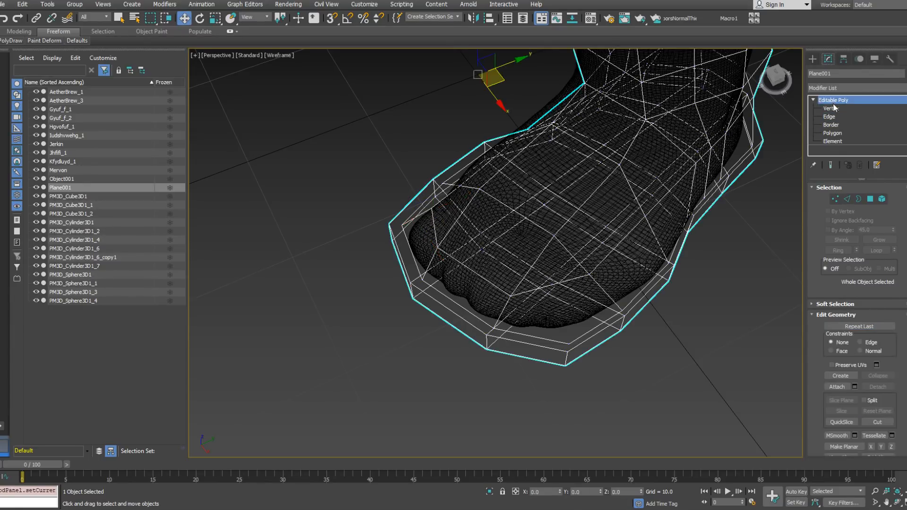
pyautogui.click(551, 284)
pyautogui.keyDown('ctrl'); pyautogui.click(569, 343); pyautogui.keyUp('ctrl')
pyautogui.rightClick(638, 339)
pyautogui.click(623, 373)
pyautogui.press('w')
pyautogui.rightClick(649, 337)
pyautogui.click(636, 369)
pyautogui.click(552, 284)
pyautogui.keyDown('alt'); pyautogui.moveTo(553, 285); pyautogui.dragTo(528, 262, button='middle'); pyautogui.keyUp('alt')
# Step: Select the boot's top border and scale it uniformly inward around the calf
pyautogui.moveTo(687, 243); pyautogui.dragTo(583, 237, button='middle')
pyautogui.scroll(-3, 573, 241)
pyautogui.moveTo(583, 236); pyautogui.dragTo(606, 292, button='middle')
pyautogui.scroll(-3, 586, 270)
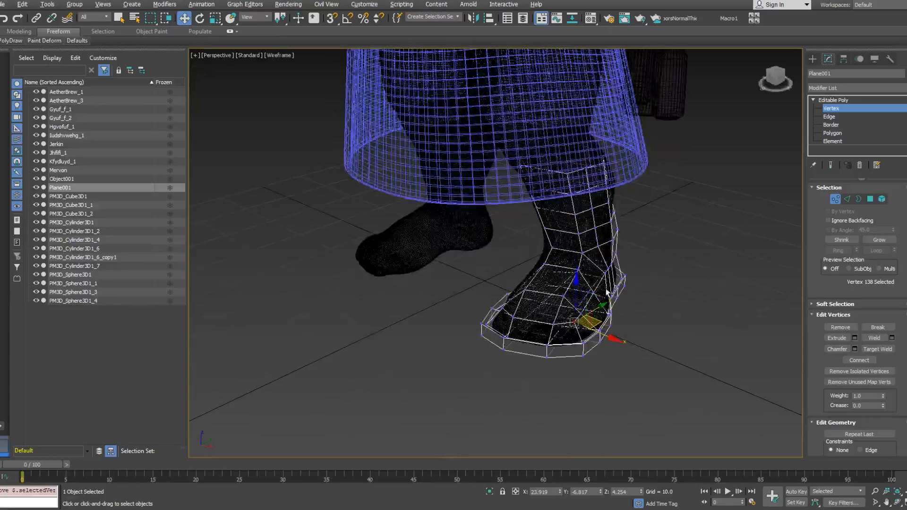
pyautogui.click(859, 198)
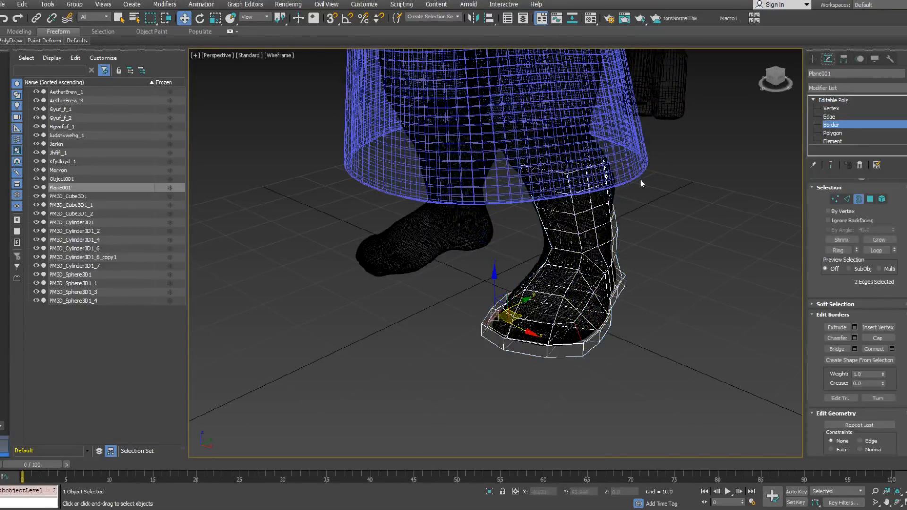
pyautogui.click(600, 171)
pyautogui.rightClick(596, 176)
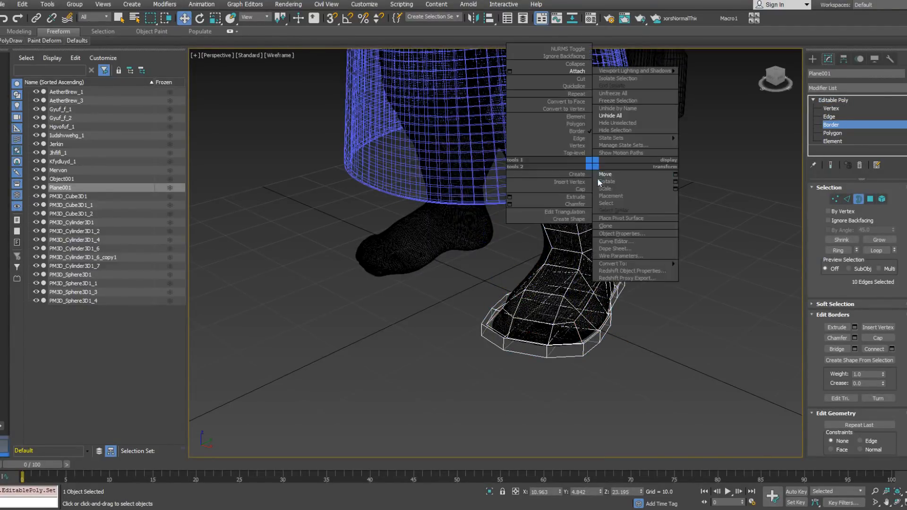
pyautogui.click(614, 182)
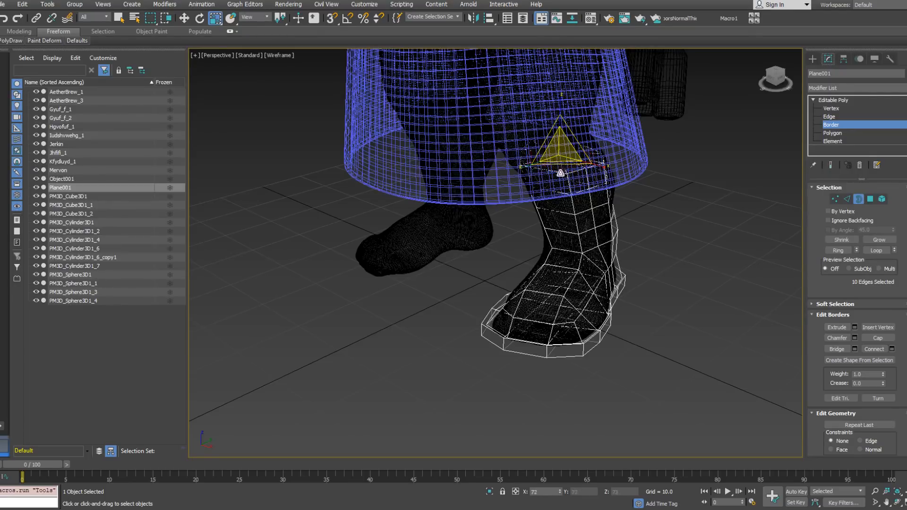
pyautogui.keyDown('alt'); pyautogui.moveTo(559, 179); pyautogui.dragTo(626, 176, button='middle'); pyautogui.keyUp('alt')
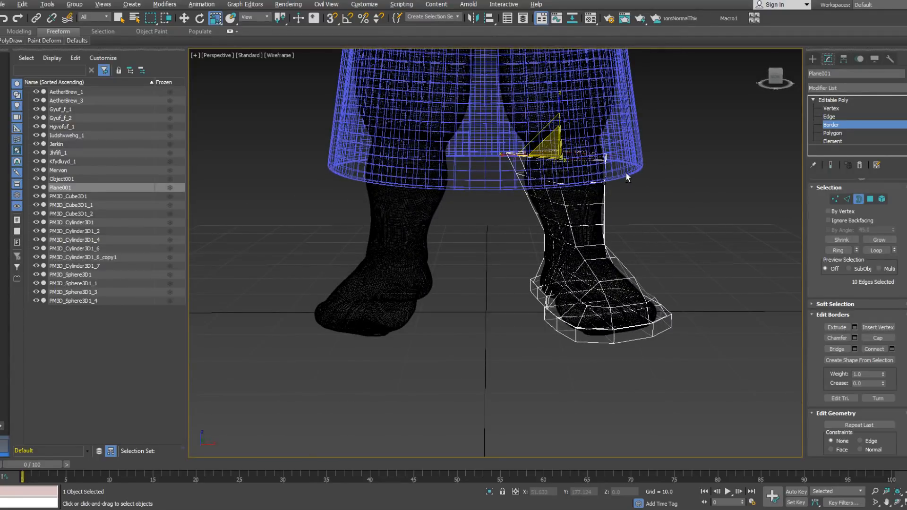
# Step: Try to add a Shell modifier to the whole boot, then undo it
pyautogui.keyDown('alt'); pyautogui.moveTo(657, 225); pyautogui.dragTo(553, 255, button='middle'); pyautogui.keyUp('alt')
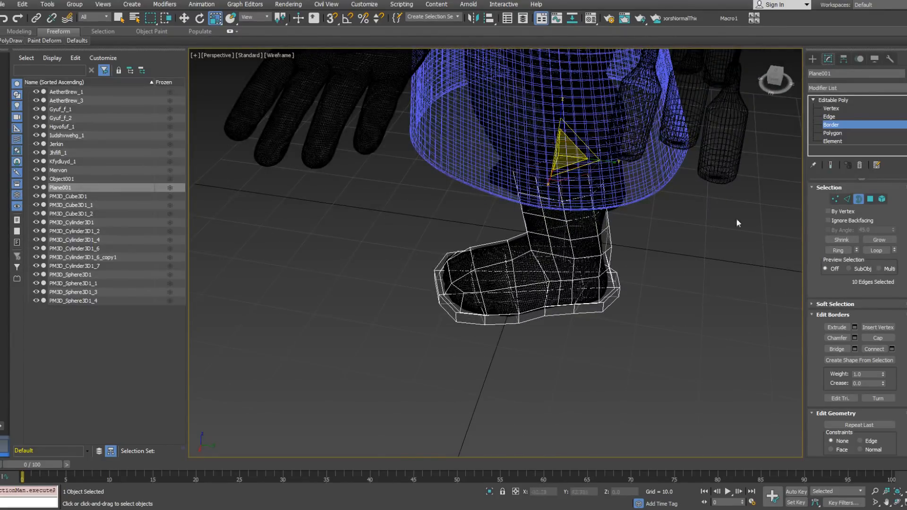
pyautogui.click(857, 198)
pyautogui.click(854, 88)
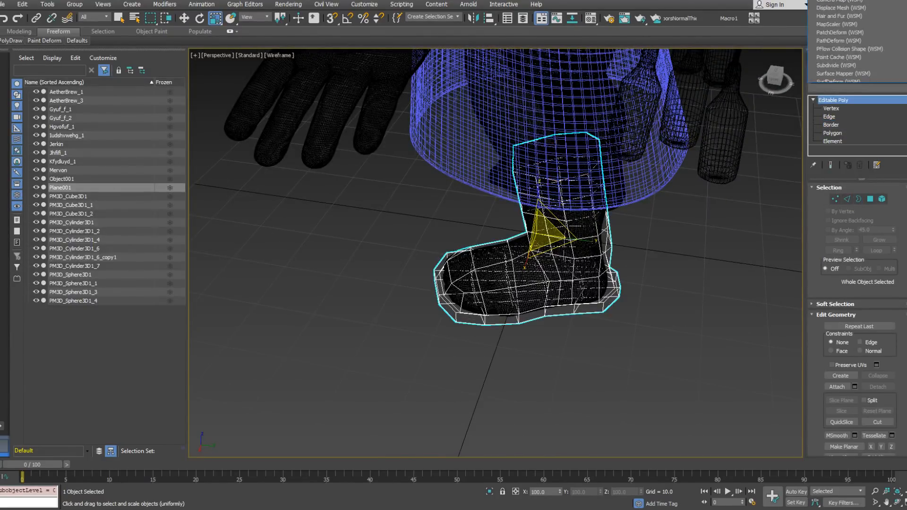
pyautogui.scroll(-20, 879, 425)
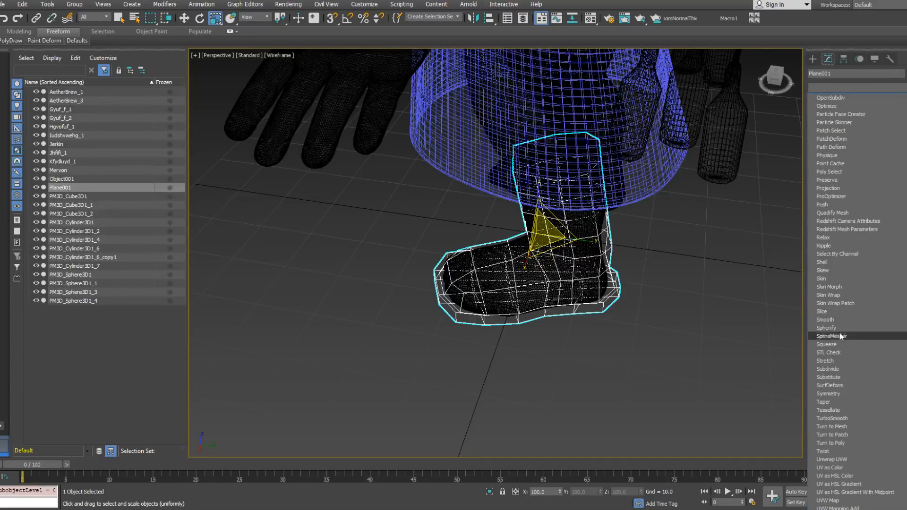
pyautogui.click(830, 265)
pyautogui.keyDown('alt'); pyautogui.moveTo(595, 285); pyautogui.dragTo(638, 273, button='middle'); pyautogui.keyUp('alt')
pyautogui.hotkey('ctrl', 'z')
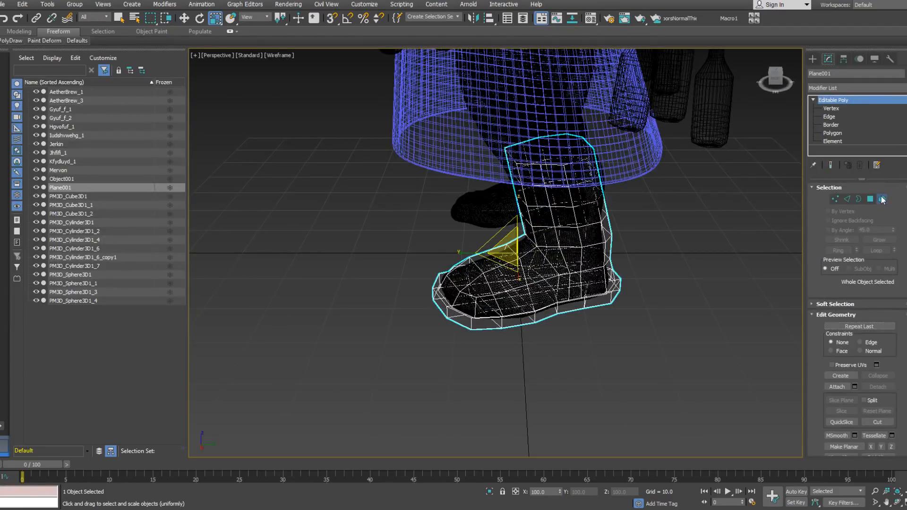
# Step: Select the boot upper as an element and detach it from the sole as a separate object
pyautogui.click(882, 200)
pyautogui.click(580, 253)
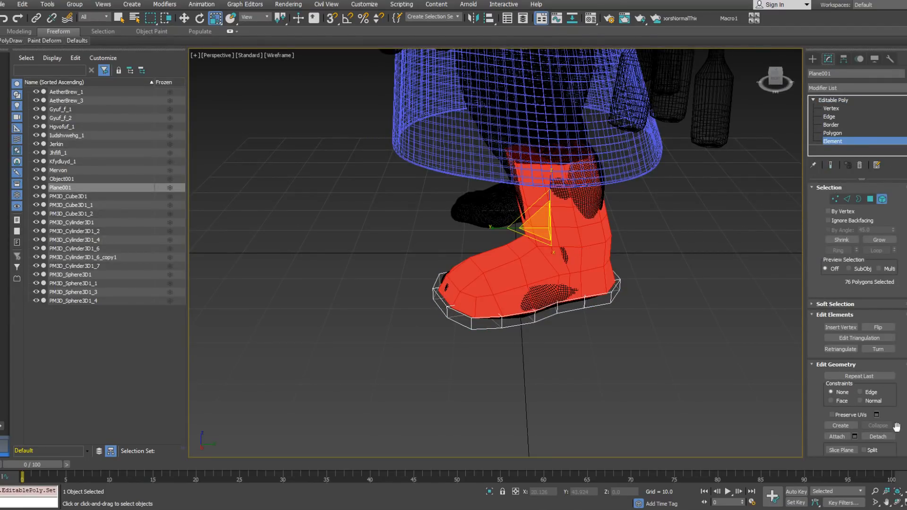
pyautogui.click(878, 437)
pyautogui.click(486, 259)
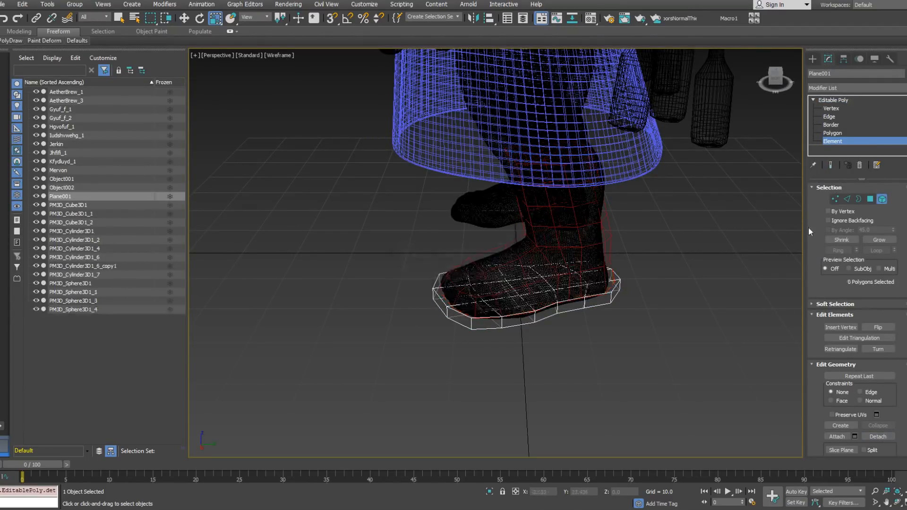
# Step: Apply a Shell modifier to the detached upper with an outer amount of 0.25
pyautogui.click(883, 200)
pyautogui.click(602, 228)
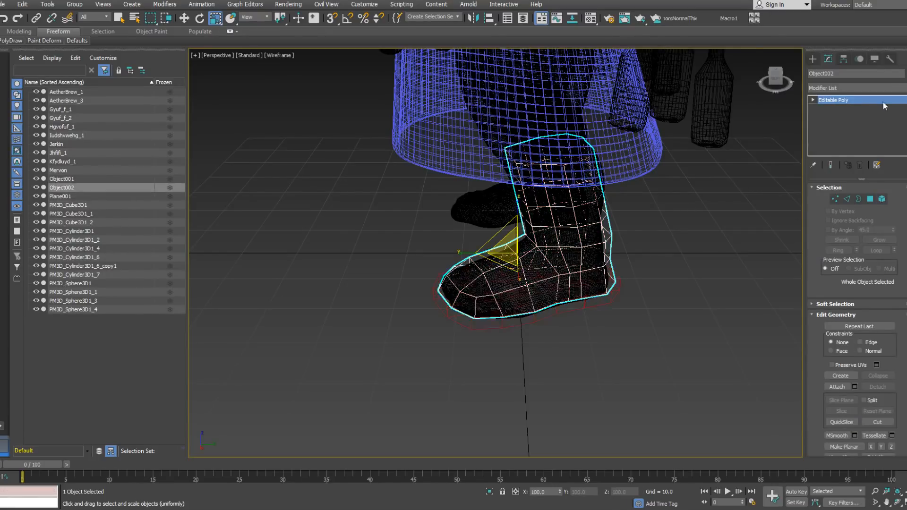
pyautogui.click(856, 88)
pyautogui.scroll(-15, 856, 302)
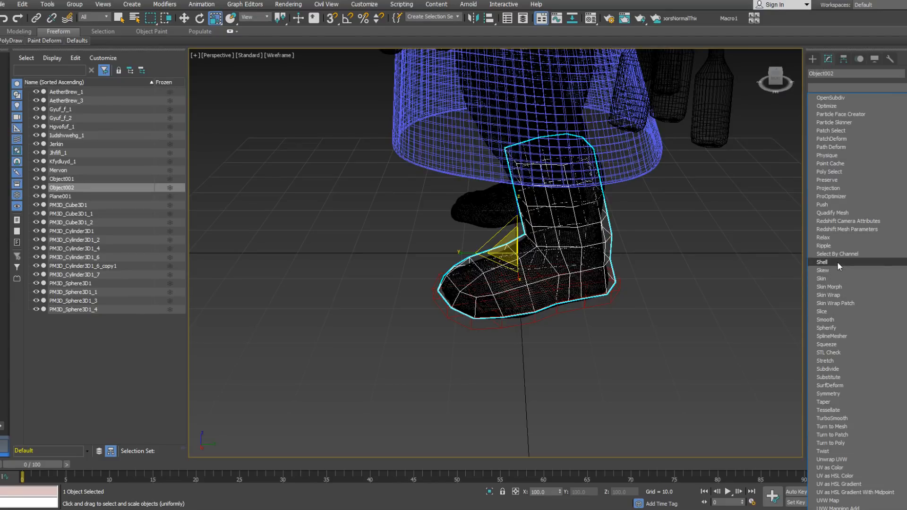
pyautogui.click(838, 263)
pyautogui.moveTo(555, 255)
pyautogui.keyDown('alt'); pyautogui.mouseDown(button='middle')
pyautogui.moveTo(685, 268)
pyautogui.moveTo(623, 243)
pyautogui.moveTo(633, 236)
pyautogui.mouseUp(button='middle'); pyautogui.keyUp('alt')
pyautogui.scroll(3, 552, 271)
pyautogui.press('F3')
pyautogui.moveTo(892, 216); pyautogui.dragTo(868, 297)
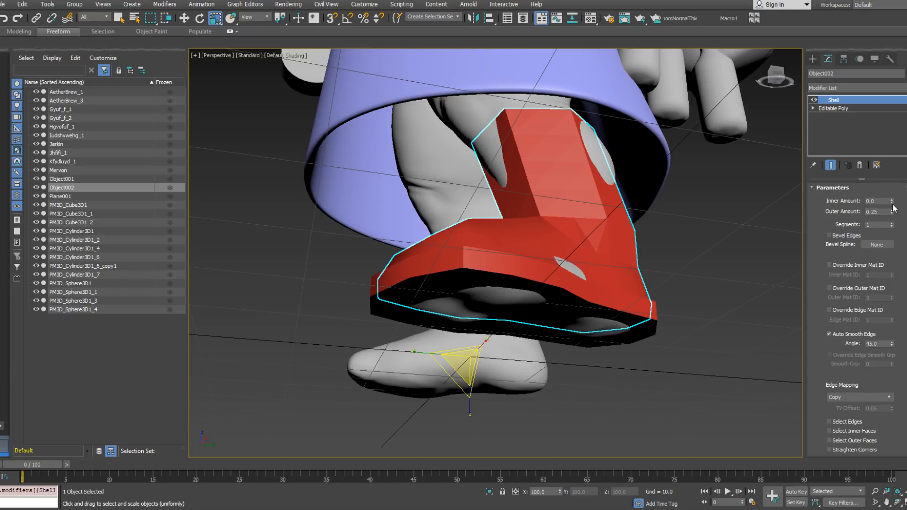
# Step: Set the Shell's inner amount to about 0.75 so the upper thickens inward around the leg
pyautogui.moveTo(892, 198); pyautogui.dragTo(890, 167)
pyautogui.keyDown('alt'); pyautogui.moveTo(638, 190); pyautogui.dragTo(604, 250, button='middle'); pyautogui.keyUp('alt')
pyautogui.press('F3')
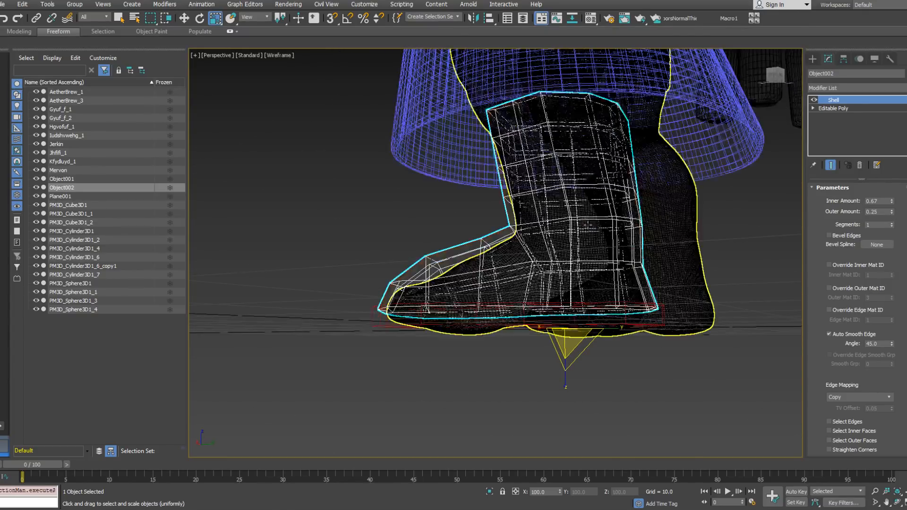
pyautogui.keyDown('alt'); pyautogui.moveTo(676, 326); pyautogui.dragTo(691, 207, button='middle'); pyautogui.keyUp('alt')
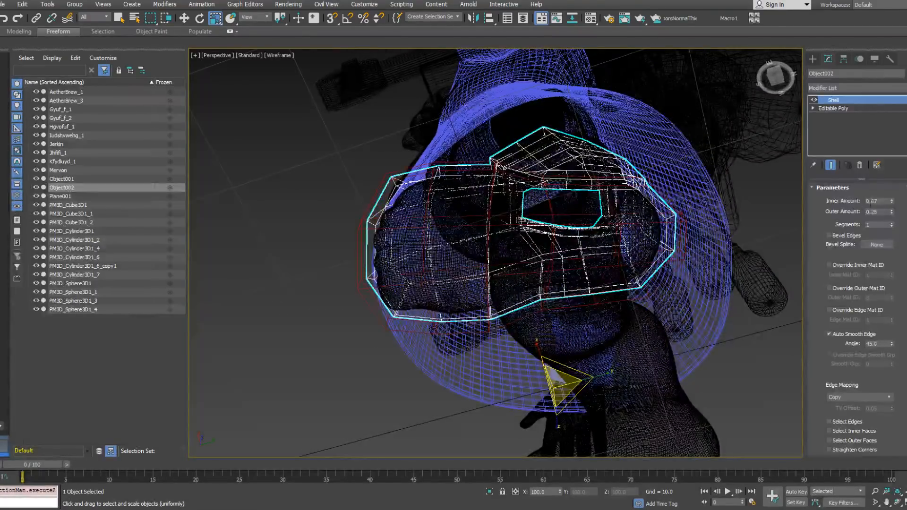
pyautogui.moveTo(891, 203); pyautogui.dragTo(891, 195)
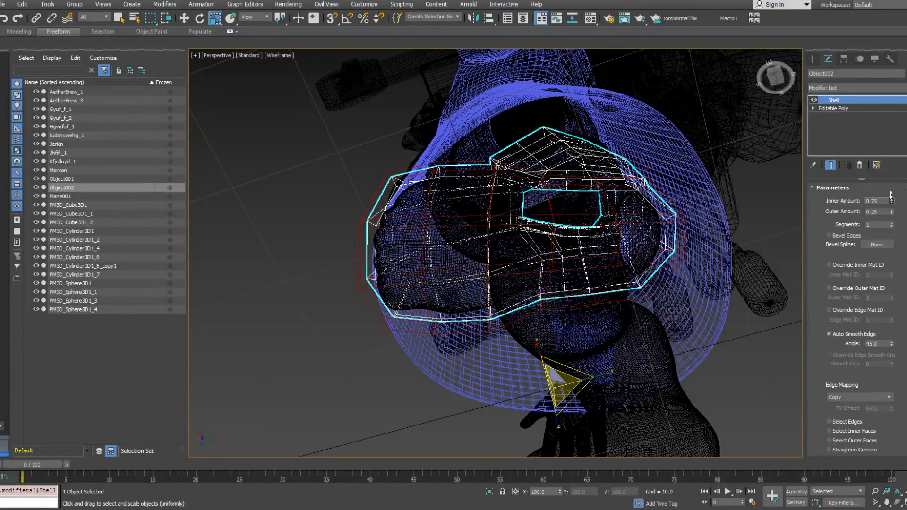
# Step: Collapse the upper's modifier stack and attach the upper to the sole object
pyautogui.rightClick(866, 132)
pyautogui.click(835, 228)
pyautogui.keyDown('alt'); pyautogui.moveTo(609, 151); pyautogui.dragTo(543, 284, button='middle'); pyautogui.keyUp('alt')
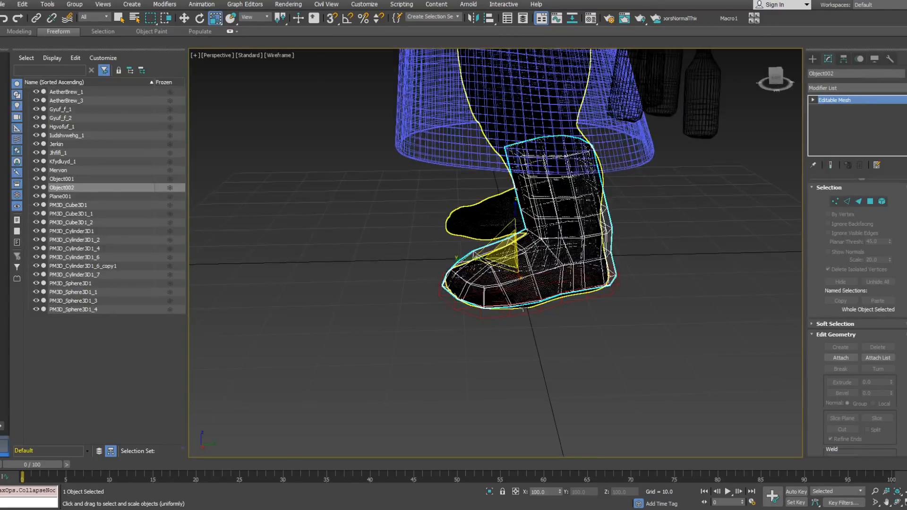
pyautogui.rightClick(541, 309)
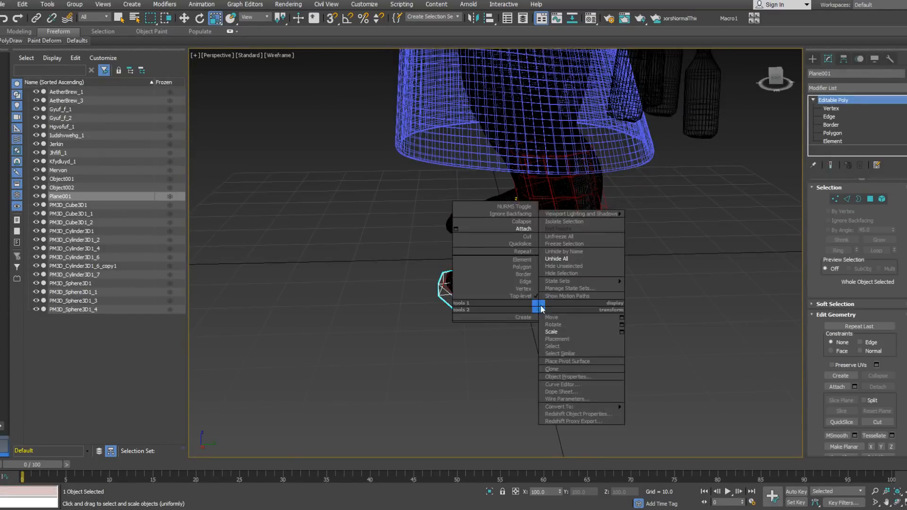
pyautogui.click(511, 228)
pyautogui.click(563, 235)
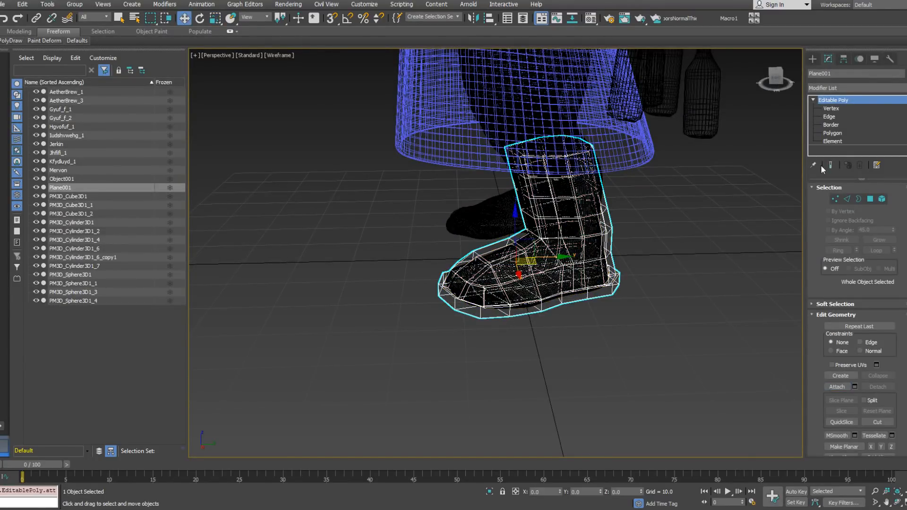
# Step: Select all of the boot's elements, clear their smoothing groups and assign smoothing group 1
pyautogui.click(832, 141)
pyautogui.hotkey('ctrl', 'a')
pyautogui.scroll(-10, 894, 297)
pyautogui.click(877, 396)
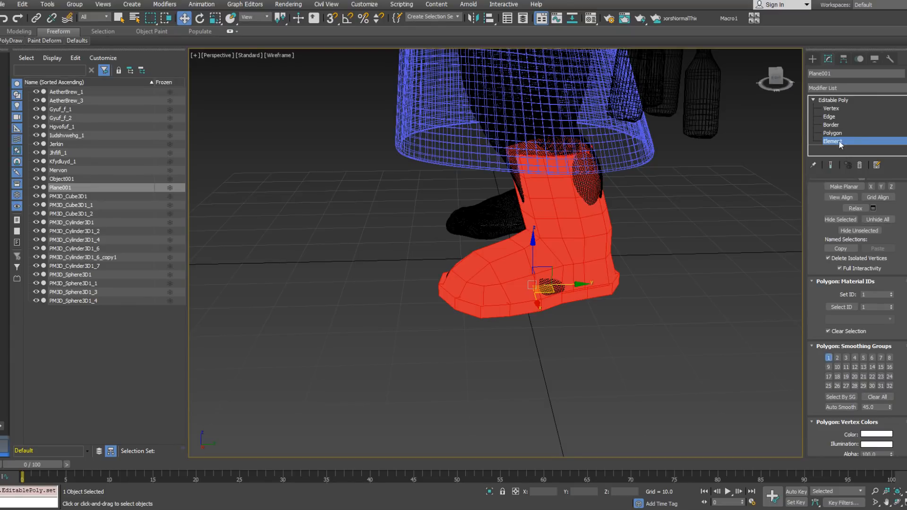
# Step: Select a vertical edge of the sole at the back of the heel
pyautogui.click(830, 117)
pyautogui.click(615, 285)
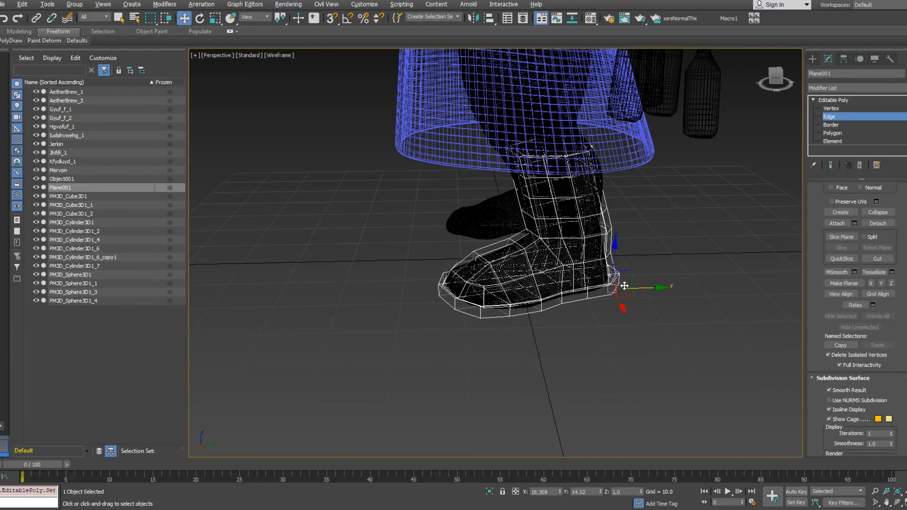
pyautogui.keyDown('alt'); pyautogui.moveTo(626, 287); pyautogui.dragTo(636, 265, button='middle'); pyautogui.keyUp('alt')
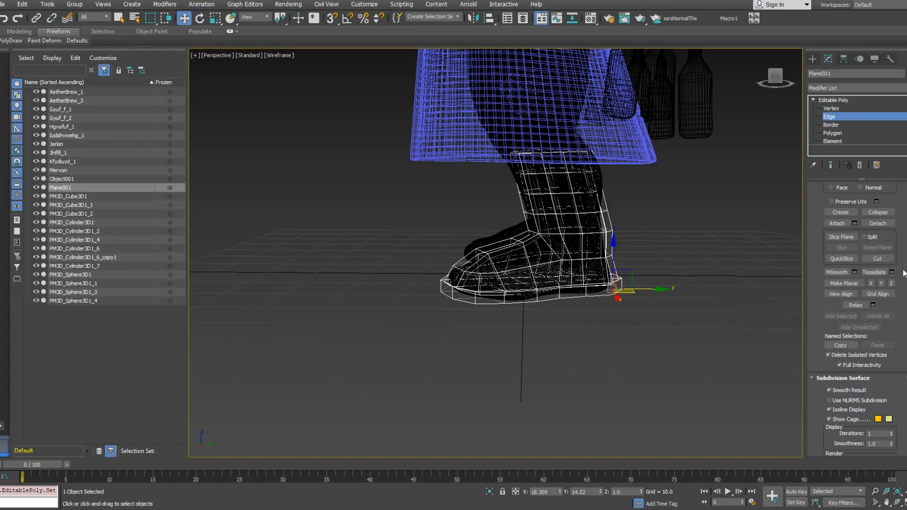
# Step: Add an edge on the upper's top rim to the heel edge selection and expand both into edge rings
pyautogui.scroll(5, 893, 302)
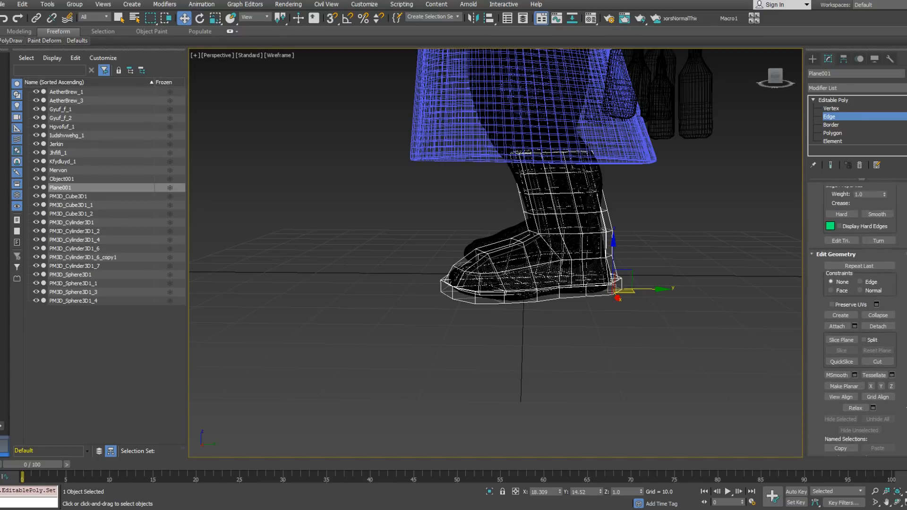
pyautogui.scroll(10, 666, 258)
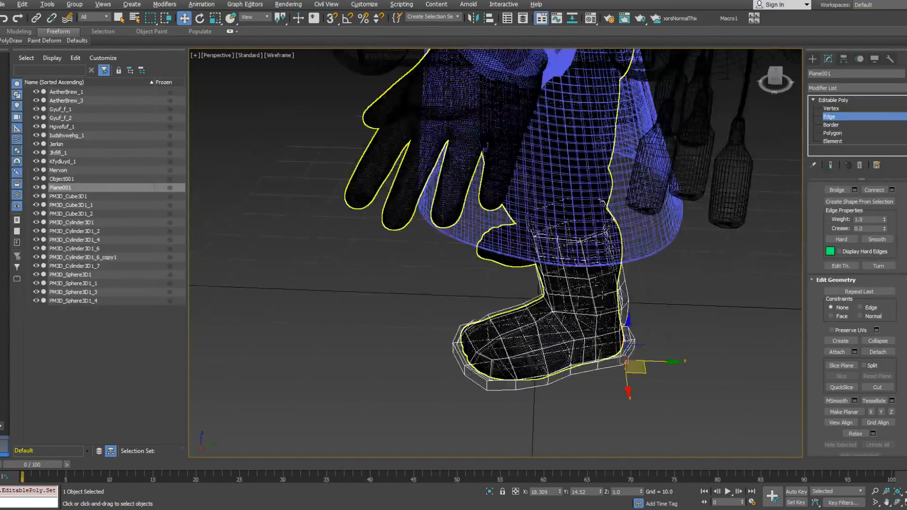
pyautogui.click(590, 228)
pyautogui.keyDown('alt'); pyautogui.moveTo(602, 273); pyautogui.dragTo(556, 294, button='middle'); pyautogui.keyUp('alt')
pyautogui.scroll(5, 585, 267)
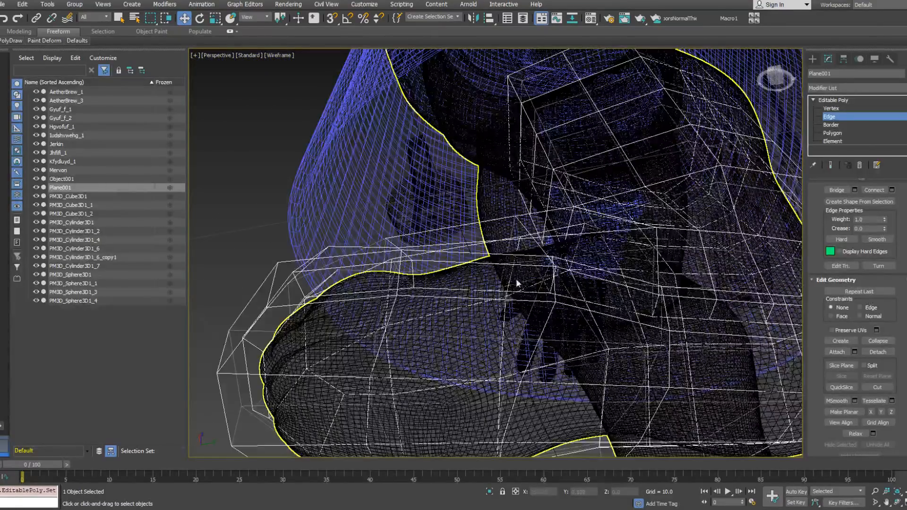
pyautogui.click(552, 291)
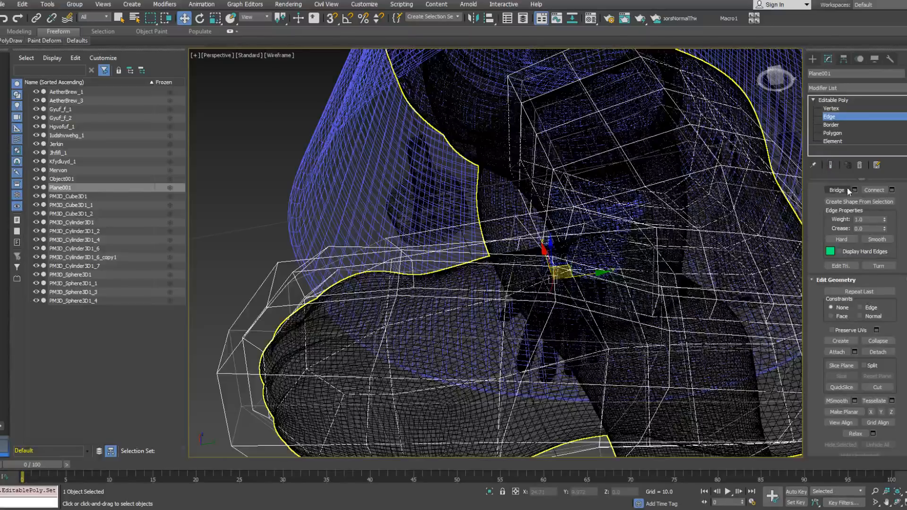
pyautogui.moveTo(903, 189); pyautogui.dragTo(905, 371)
pyautogui.click(844, 251)
pyautogui.keyDown('alt'); pyautogui.moveTo(676, 265); pyautogui.dragTo(629, 317, button='middle'); pyautogui.keyUp('alt')
pyautogui.scroll(-3, 628, 317)
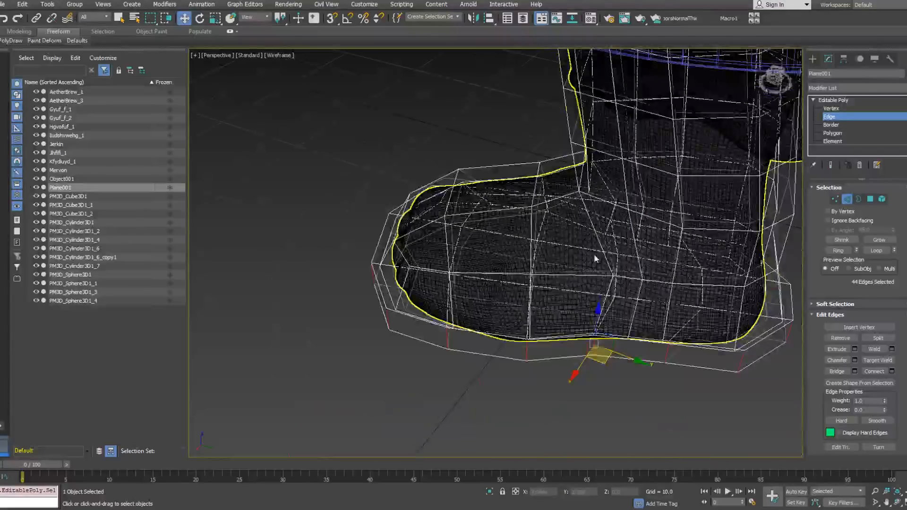
# Step: Convert the selected edge rings to polygons and give the sole's side band and the upper's rim a separate smoothing group
pyautogui.keyDown('alt'); pyautogui.moveTo(597, 257); pyautogui.dragTo(614, 247, button='middle'); pyautogui.keyUp('alt')
pyautogui.rightClick(613, 243)
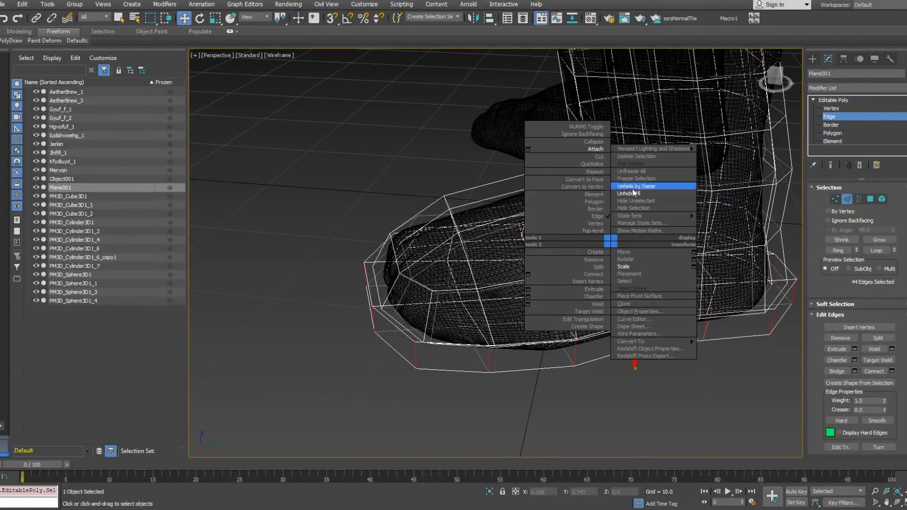
pyautogui.click(585, 180)
pyautogui.keyDown('alt'); pyautogui.moveTo(615, 227); pyautogui.dragTo(603, 270, button='middle'); pyautogui.keyUp('alt')
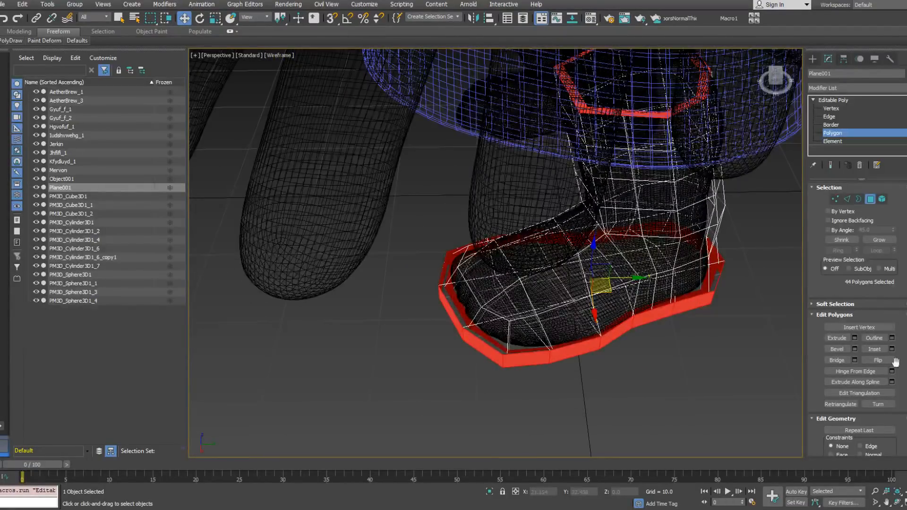
pyautogui.moveTo(904, 367); pyautogui.dragTo(903, 201)
pyautogui.scroll(-5, 903, 325)
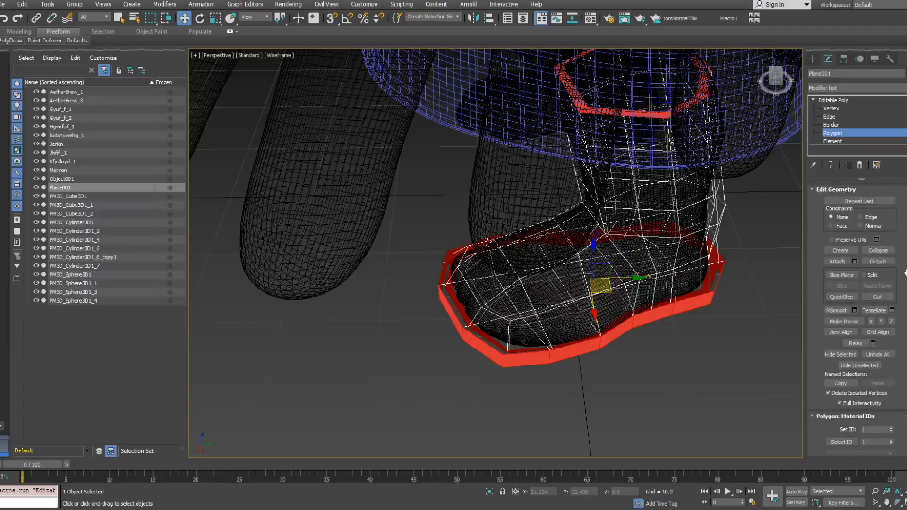
pyautogui.click(837, 369)
pyautogui.click(844, 135)
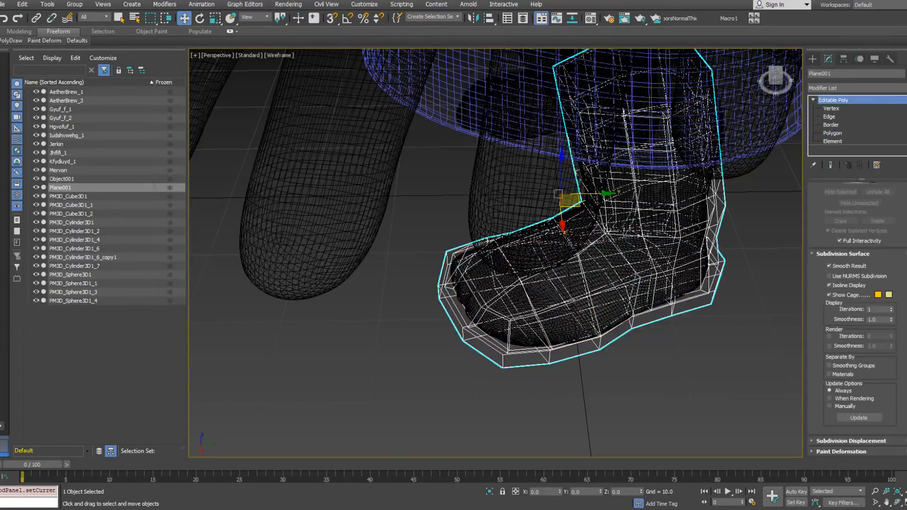
# Step: Add a TurboSmooth modifier to the boot and have it separate the surface by smoothing groups
pyautogui.click(855, 87)
pyautogui.scroll(-5, 898, 391)
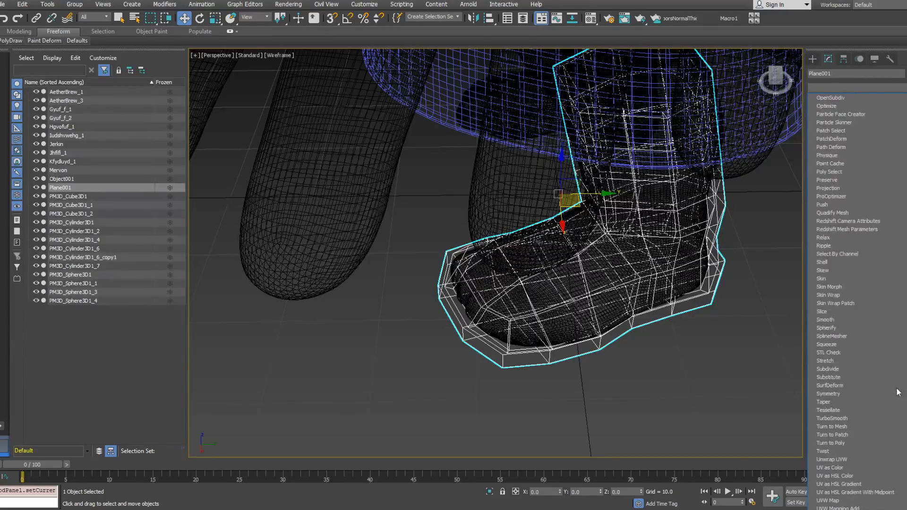
pyautogui.click(862, 418)
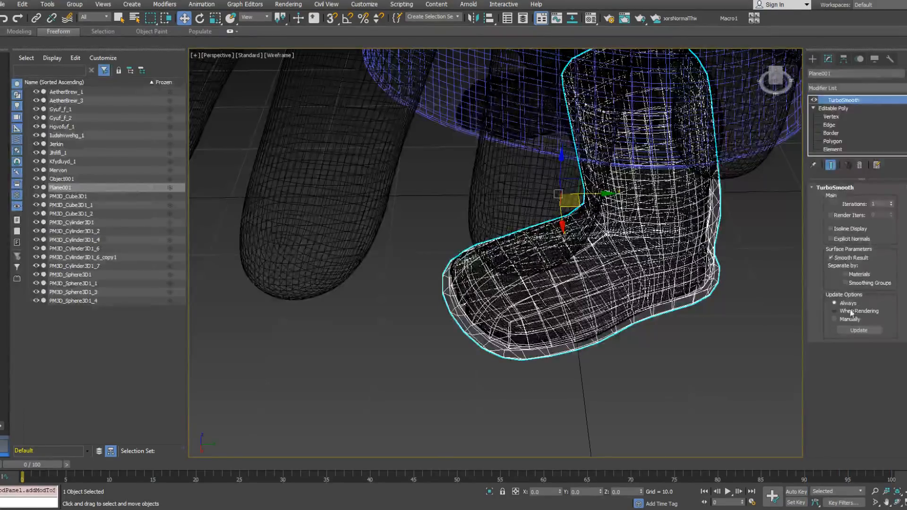
pyautogui.click(853, 283)
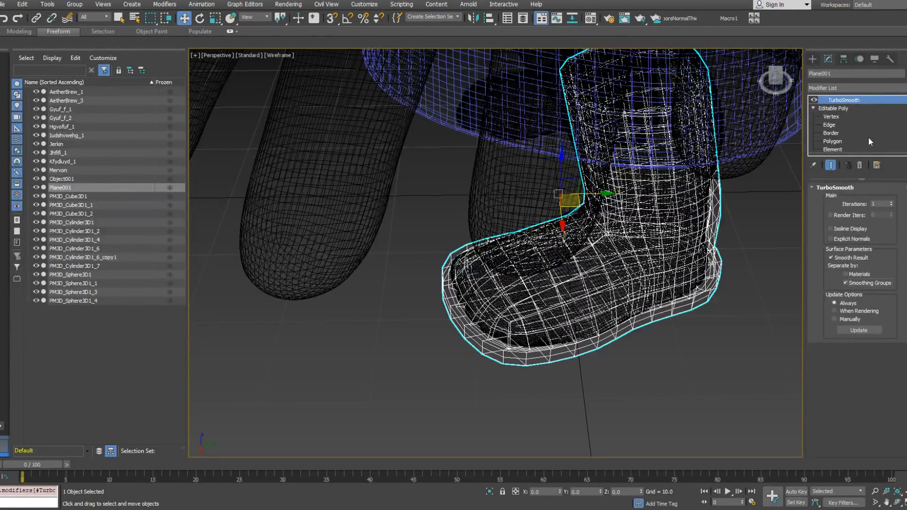
# Step: Paste a copy of the TurboSmooth above the first one and turn off its separation by smoothing groups
pyautogui.rightClick(905, 100)
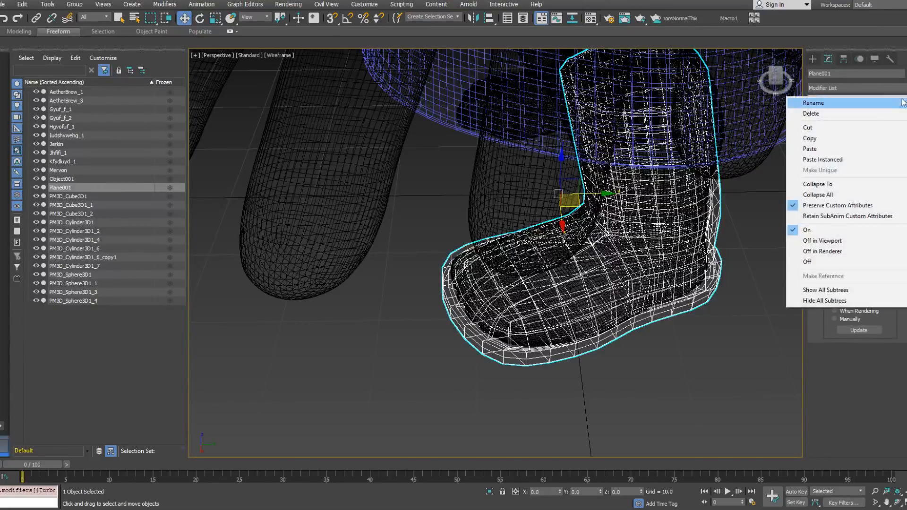
pyautogui.rightClick(847, 101)
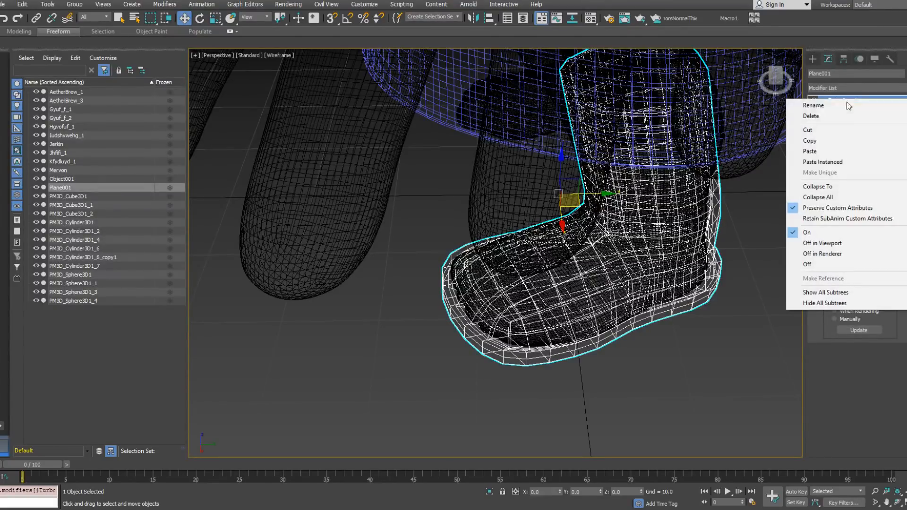
pyautogui.click(822, 152)
pyautogui.click(856, 282)
# Step: Display the boot shaded and set the lower TurboSmooth's iterations to 2
pyautogui.moveTo(699, 288)
pyautogui.keyDown('alt'); pyautogui.mouseDown(button='middle')
pyautogui.moveTo(654, 252)
pyautogui.moveTo(724, 211)
pyautogui.moveTo(790, 210)
pyautogui.moveTo(703, 203)
pyautogui.moveTo(747, 260)
pyautogui.mouseUp(button='middle'); pyautogui.keyUp('alt')
pyautogui.scroll(-3, 655, 252)
pyautogui.press('F3')
pyautogui.moveTo(667, 288); pyautogui.dragTo(649, 268, button='middle')
pyautogui.scroll(3, 619, 325)
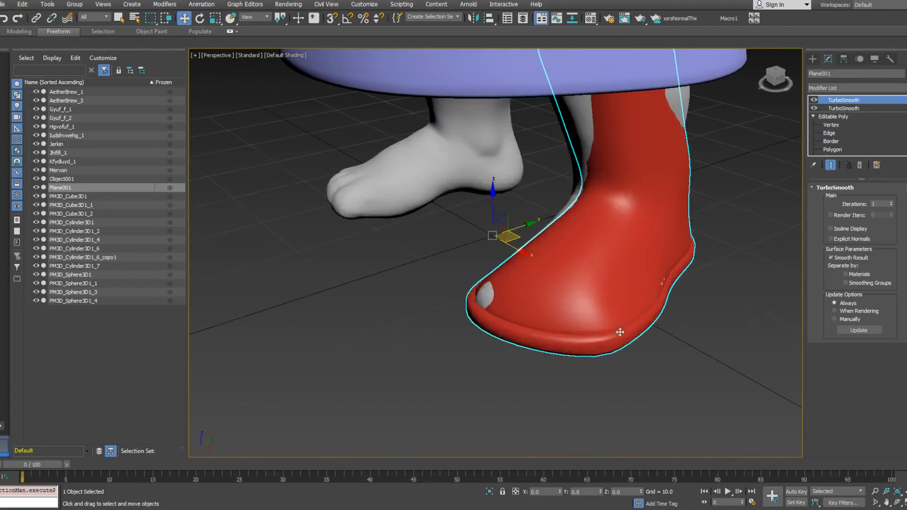
pyautogui.click(837, 109)
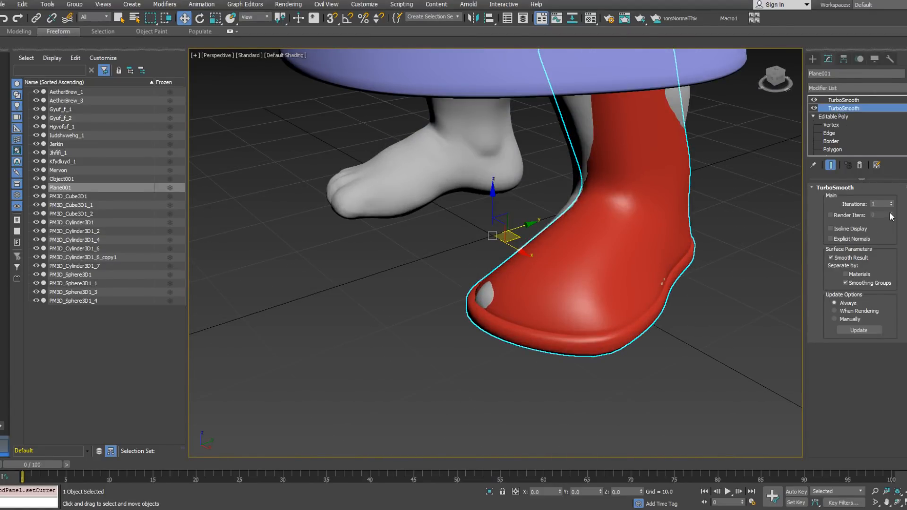
pyautogui.click(891, 203)
pyautogui.keyDown('alt'); pyautogui.moveTo(659, 238); pyautogui.dragTo(776, 139, button='middle'); pyautogui.keyUp('alt')
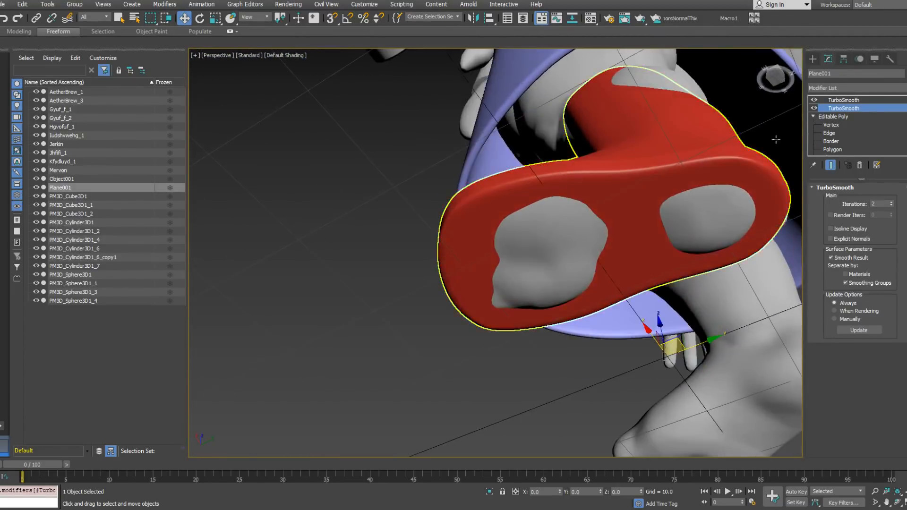
pyautogui.click(832, 149)
pyautogui.click(767, 203)
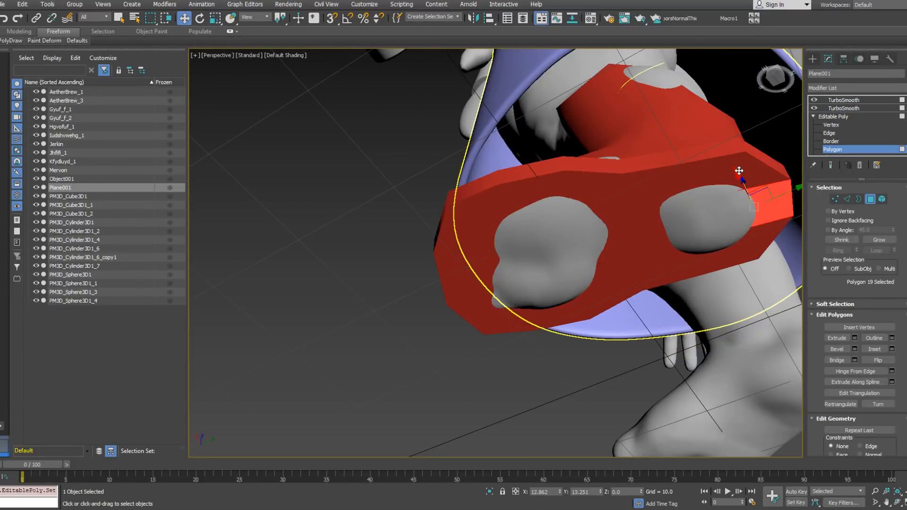
pyautogui.keyDown('ctrl'); pyautogui.click(721, 177); pyautogui.keyUp('ctrl')
pyautogui.keyDown('ctrl'); pyautogui.click(730, 240); pyautogui.keyUp('ctrl')
pyautogui.keyDown('ctrl'); pyautogui.click(705, 245); pyautogui.keyUp('ctrl')
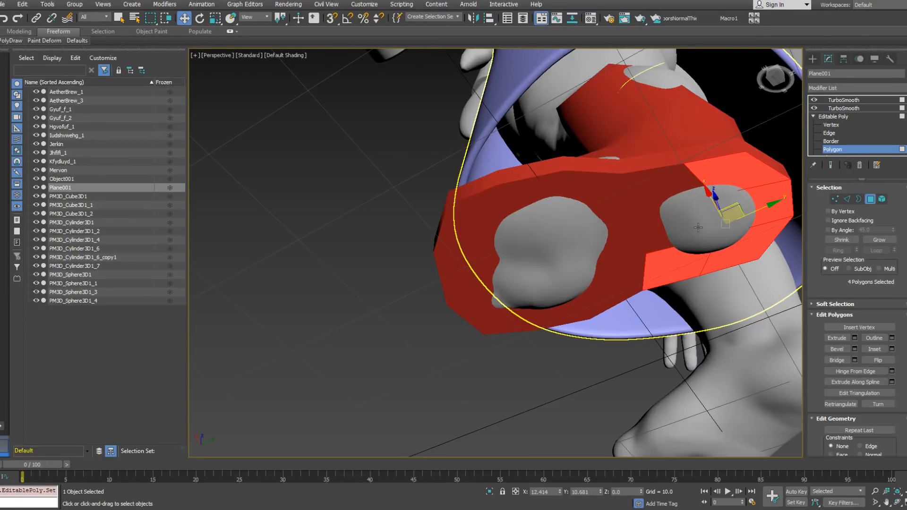
pyautogui.keyDown('ctrl'); pyautogui.click(687, 212); pyautogui.keyUp('ctrl')
pyautogui.keyDown('ctrl'); pyautogui.click(671, 187); pyautogui.keyUp('ctrl')
pyautogui.keyDown('alt'); pyautogui.moveTo(670, 188); pyautogui.dragTo(800, 129, button='middle'); pyautogui.keyUp('alt')
# Step: Reposition the two inner vertices on the sole's underside at the heel, working in wireframe
pyautogui.click(831, 125)
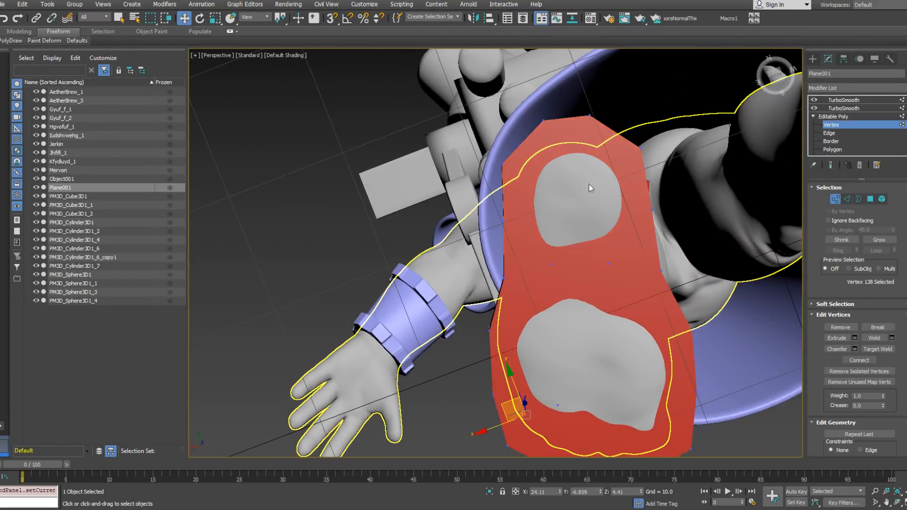
pyautogui.press('F3')
pyautogui.click(532, 218)
pyautogui.keyDown('ctrl'); pyautogui.click(585, 215); pyautogui.keyUp('ctrl')
pyautogui.keyDown('alt'); pyautogui.moveTo(585, 215); pyautogui.dragTo(581, 226, button='middle'); pyautogui.keyUp('alt')
pyautogui.moveTo(540, 204); pyautogui.dragTo(542, 226)
pyautogui.keyDown('alt'); pyautogui.moveTo(541, 226); pyautogui.dragTo(481, 207, button='middle'); pyautogui.keyUp('alt')
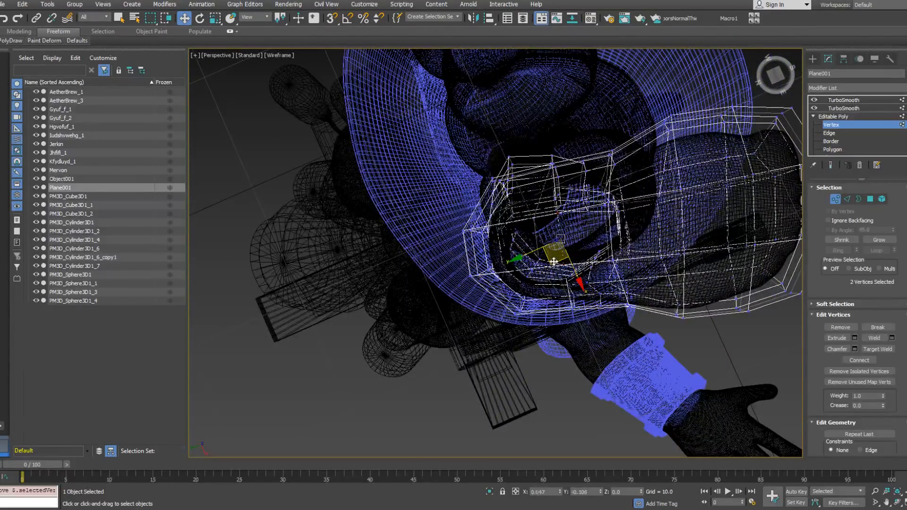
pyautogui.keyDown('alt'); pyautogui.moveTo(553, 261); pyautogui.dragTo(660, 301, button='middle'); pyautogui.keyUp('alt')
pyautogui.click(835, 198)
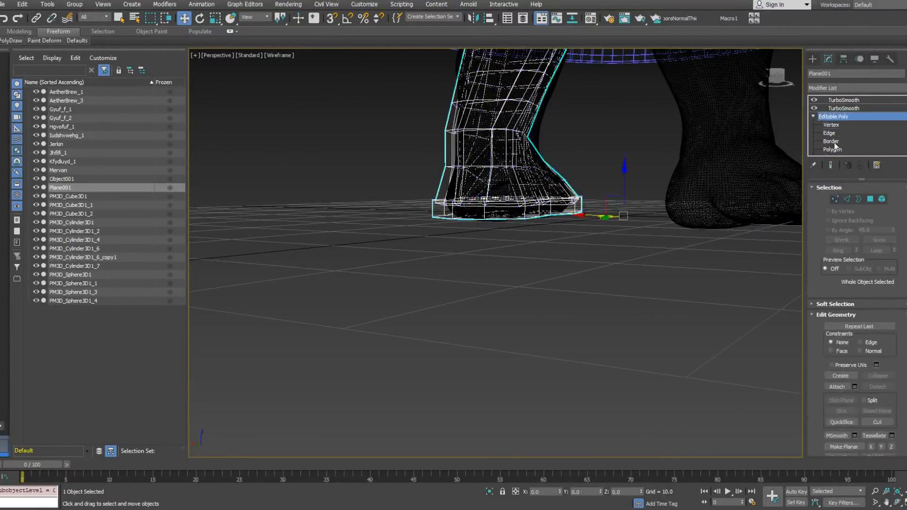
# Step: Check the smoothed boot in shaded view, then collapse its whole modifier stack and convert it to Editable Poly
pyautogui.click(842, 99)
pyautogui.keyDown('alt'); pyautogui.moveTo(510, 165); pyautogui.dragTo(599, 187, button='middle'); pyautogui.keyUp('alt')
pyautogui.moveTo(599, 186); pyautogui.dragTo(598, 289, button='middle')
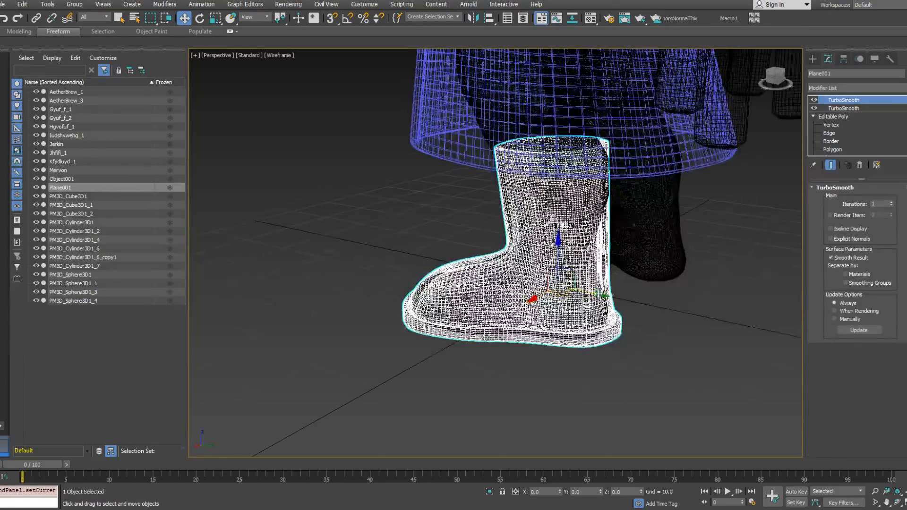
pyautogui.press('F3')
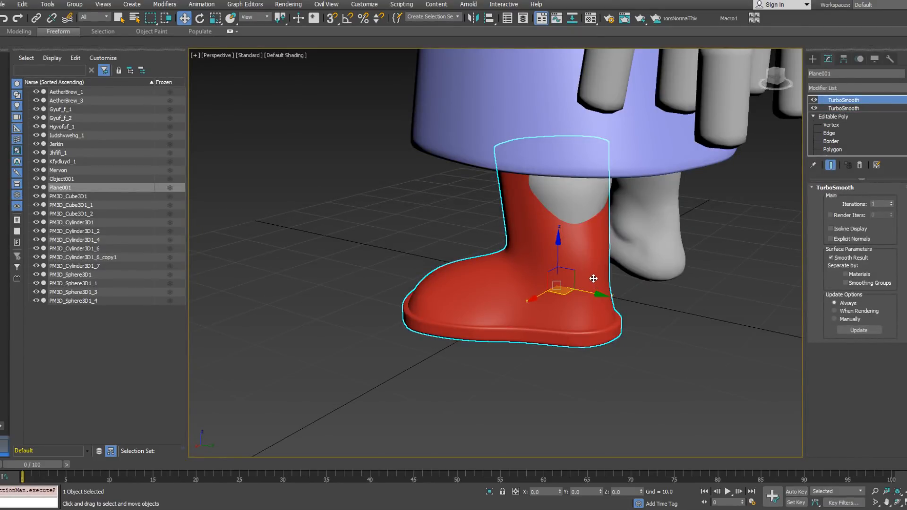
pyautogui.keyDown('alt'); pyautogui.moveTo(581, 221); pyautogui.dragTo(611, 166, button='middle'); pyautogui.keyUp('alt')
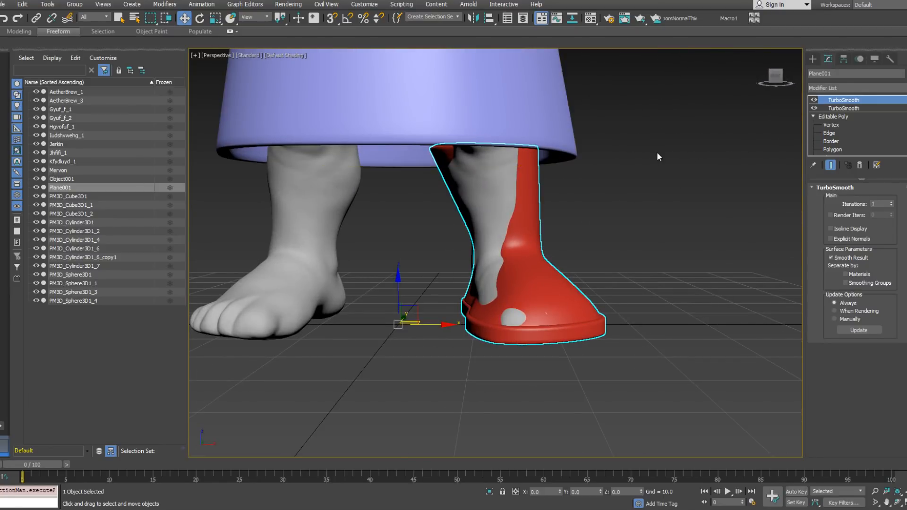
pyautogui.rightClick(846, 98)
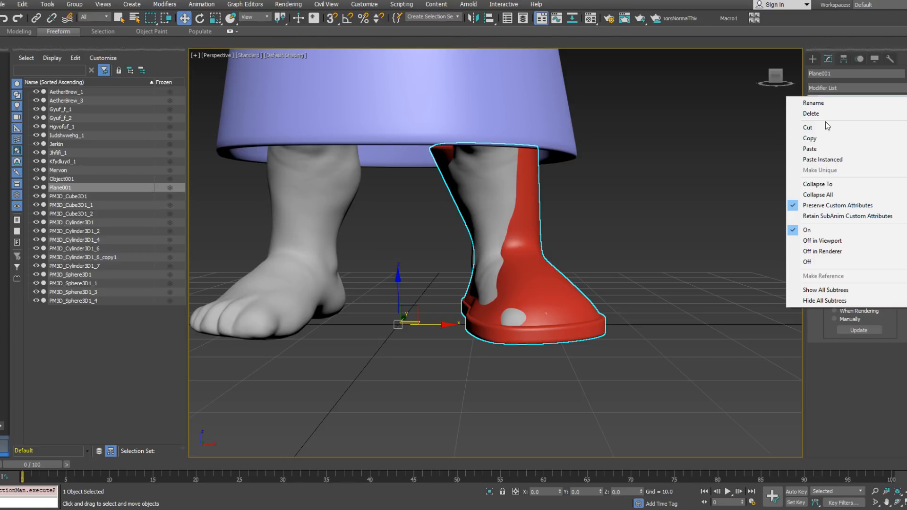
pyautogui.click(836, 194)
pyautogui.rightClick(852, 126)
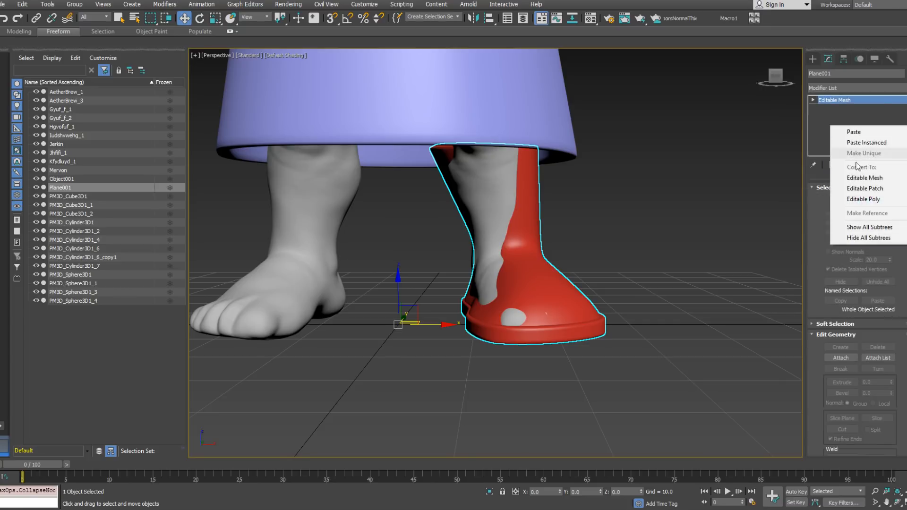
pyautogui.click(864, 199)
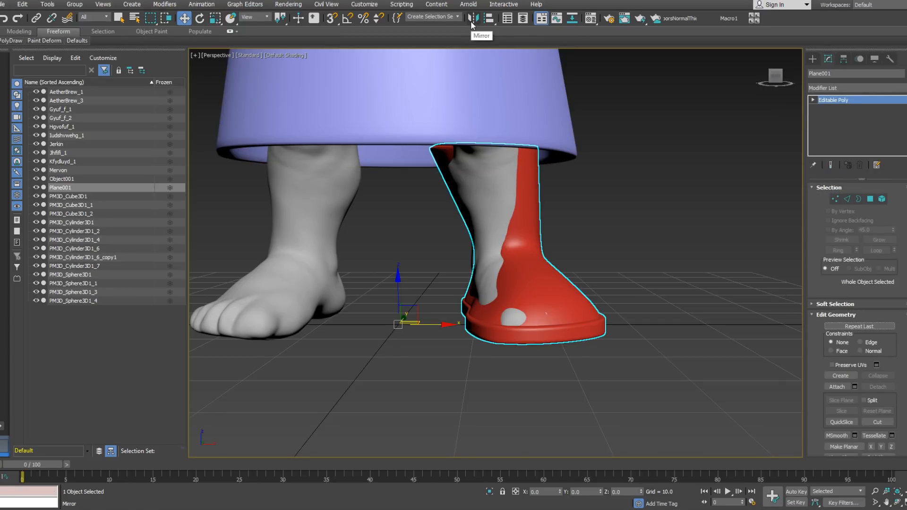
# Step: Mirror the boot along X as a copy for the other foot and attach the copy to the original boot
pyautogui.click(472, 21)
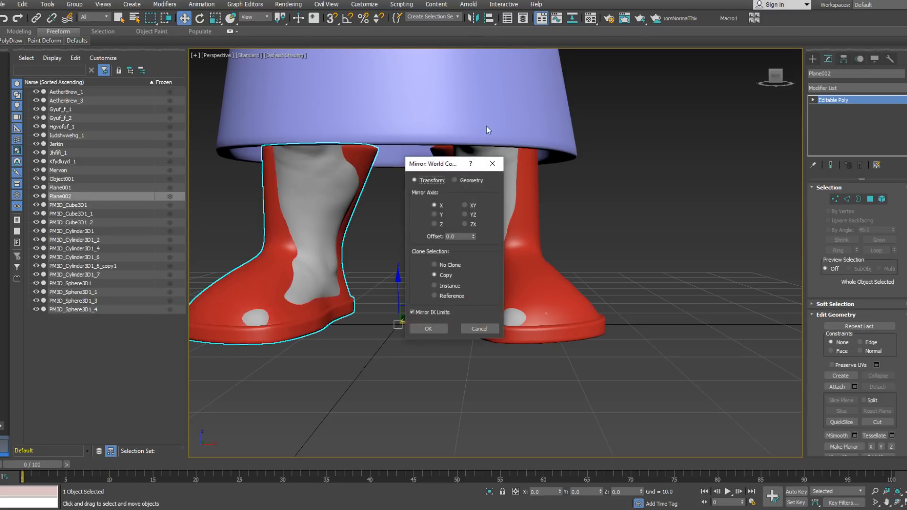
pyautogui.click(430, 328)
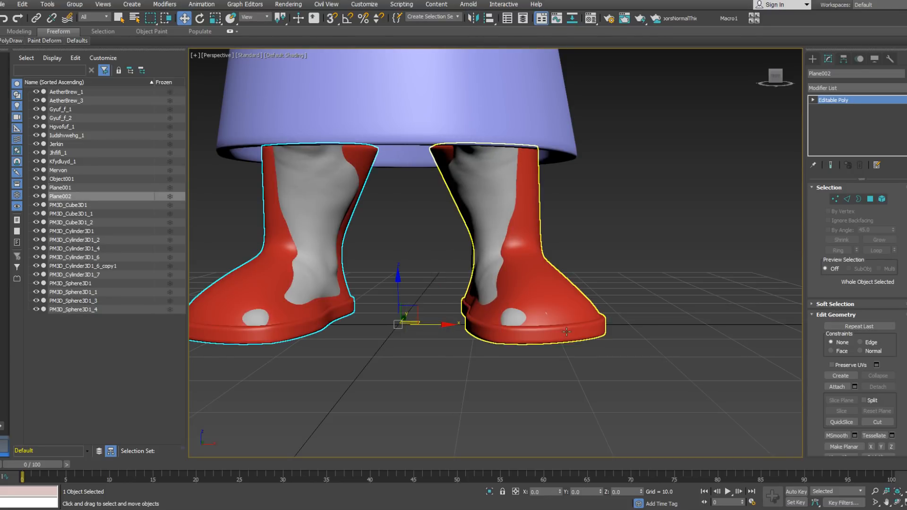
pyautogui.click(563, 329)
pyautogui.rightClick(563, 329)
pyautogui.click(542, 255)
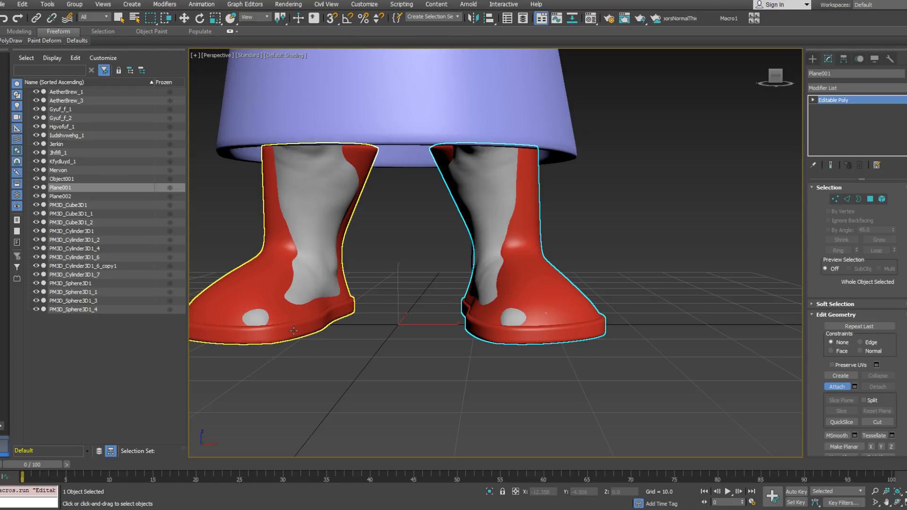
pyautogui.click(349, 309)
pyautogui.scroll(3, 399, 315)
pyautogui.scroll(-5, 410, 319)
pyautogui.press('w')
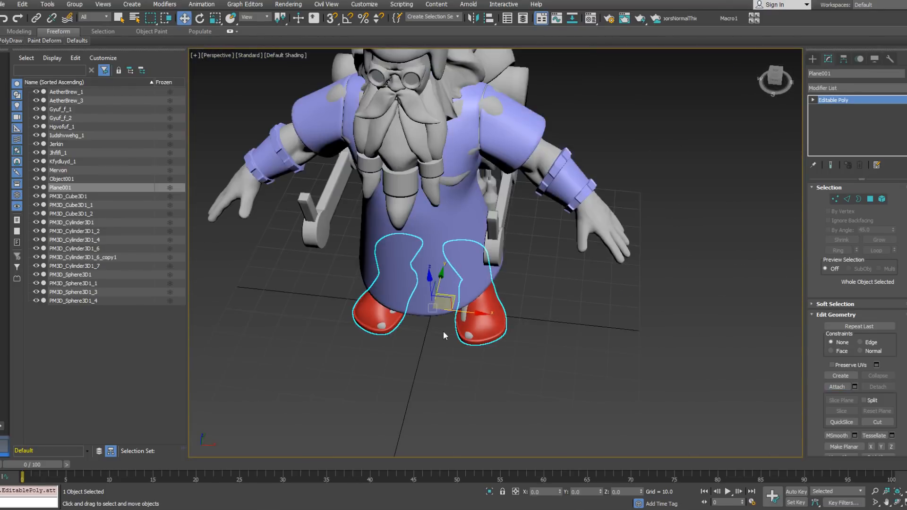
# Step: Export the attached pair of boots as the OBJ file Boots.obj with the current export options
pyautogui.click(2, 4)
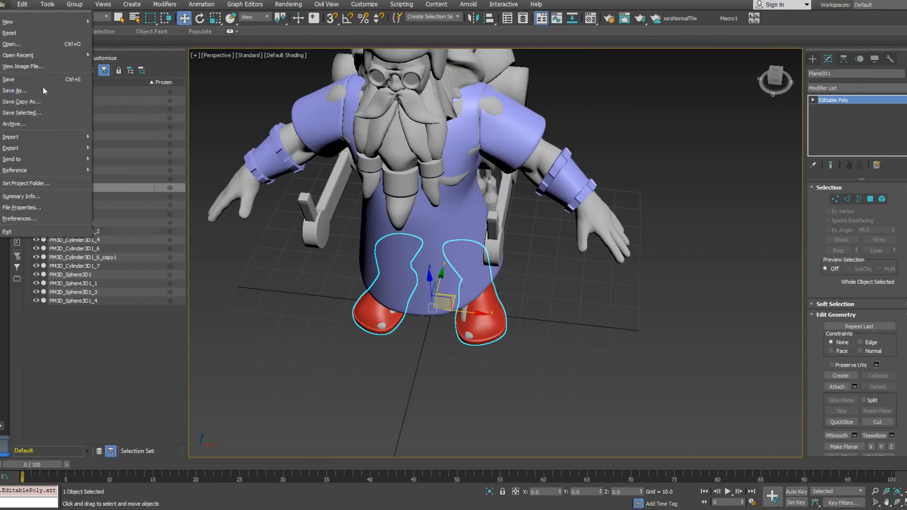
pyautogui.moveTo(60, 150)
pyautogui.click(119, 166)
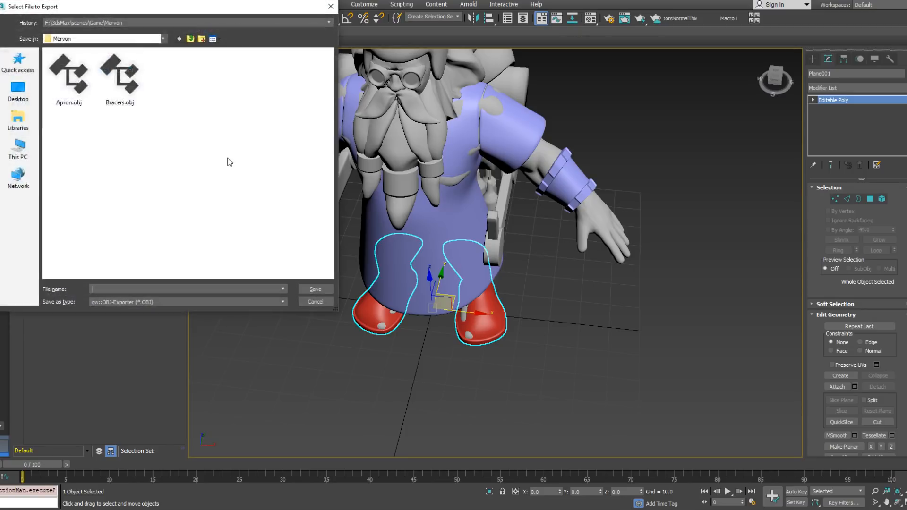
pyautogui.click(121, 80)
pyautogui.click(108, 289)
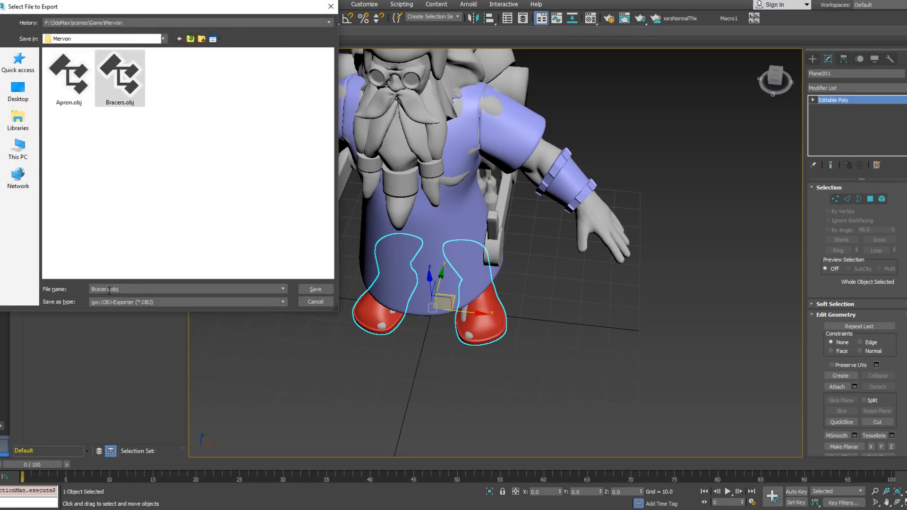
pyautogui.write('Boot')
pyautogui.click(310, 288)
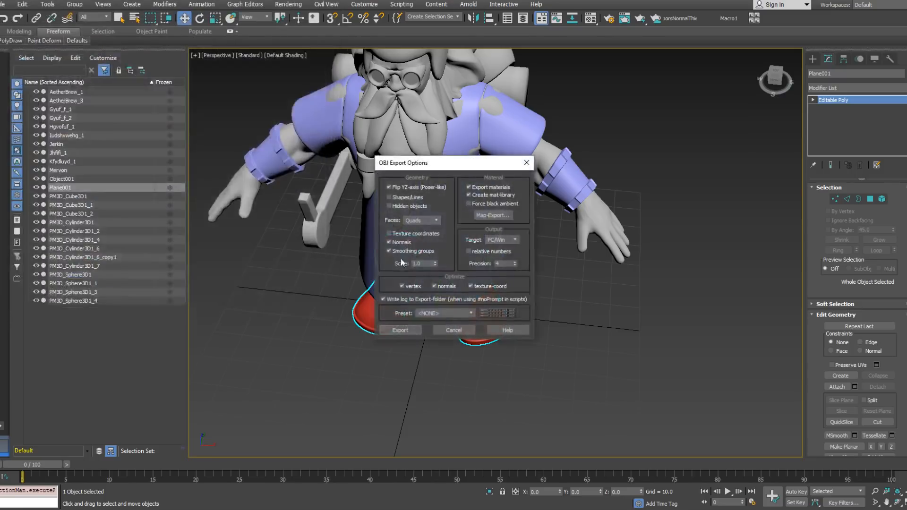
pyautogui.click(400, 330)
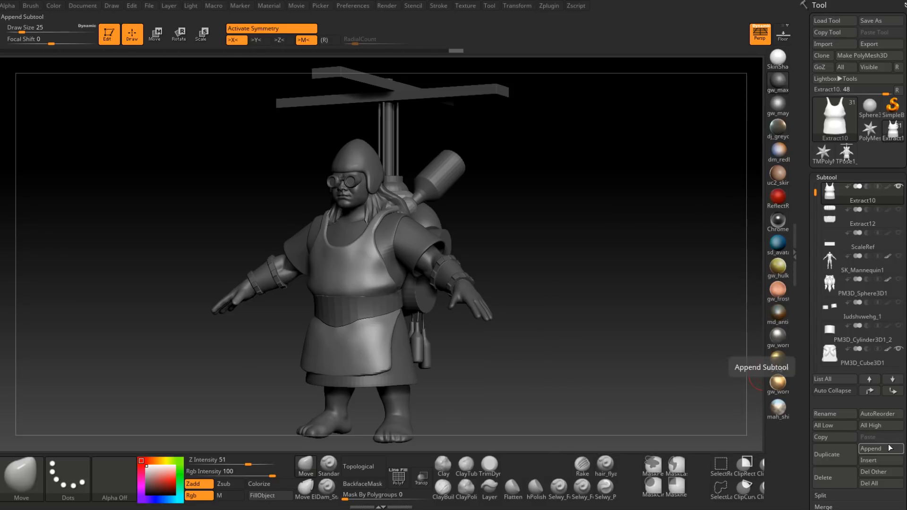
# Step: Switch to ZBrush and append a Sphere3D subtool to the dwarf
pyautogui.click(866, 453)
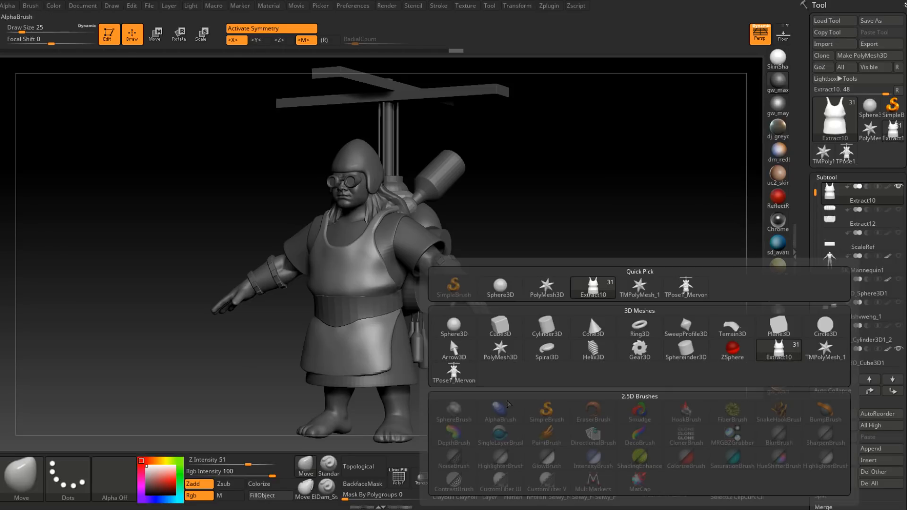
pyautogui.click(499, 286)
pyautogui.click(887, 57)
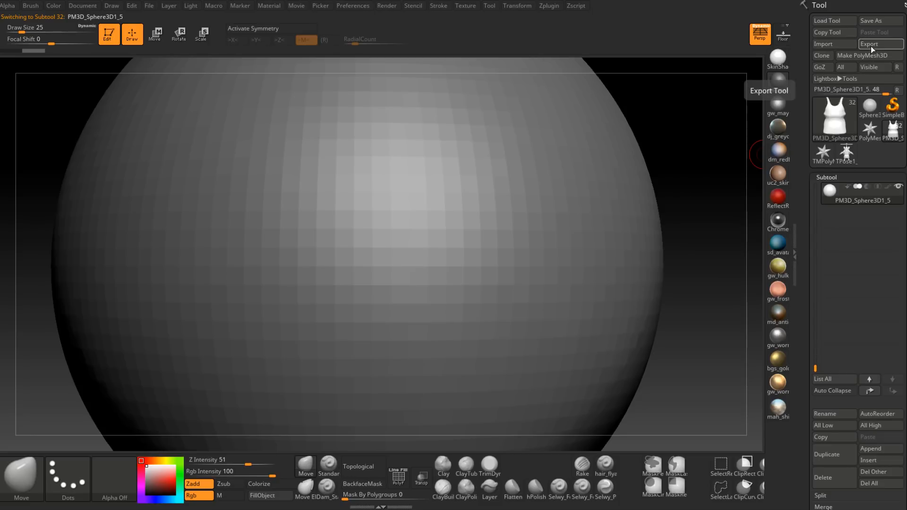
# Step: Import Boots.obj in place of the new sphere subtool
pyautogui.click(834, 45)
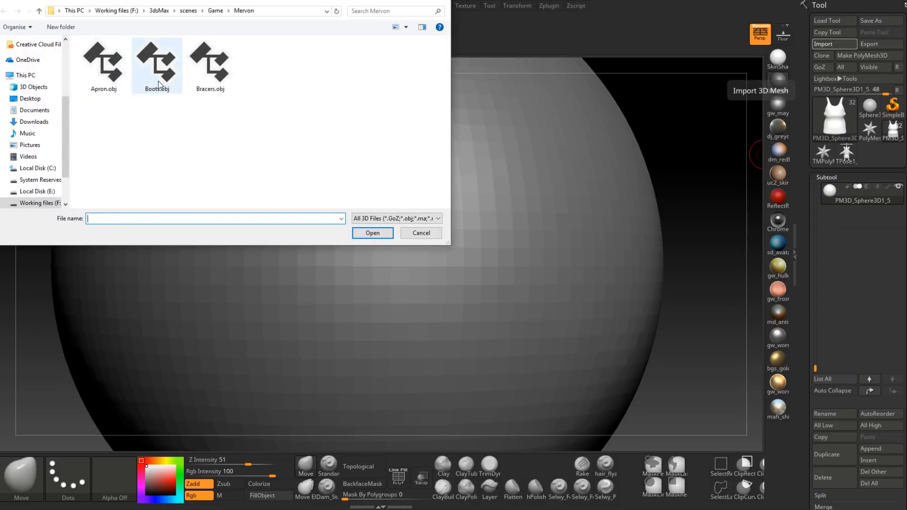
pyautogui.doubleClick(159, 85)
pyautogui.keyDown('alt'); pyautogui.moveTo(494, 387); pyautogui.dragTo(464, 295); pyautogui.keyUp('alt')
pyautogui.moveTo(587, 274); pyautogui.dragTo(527, 412)
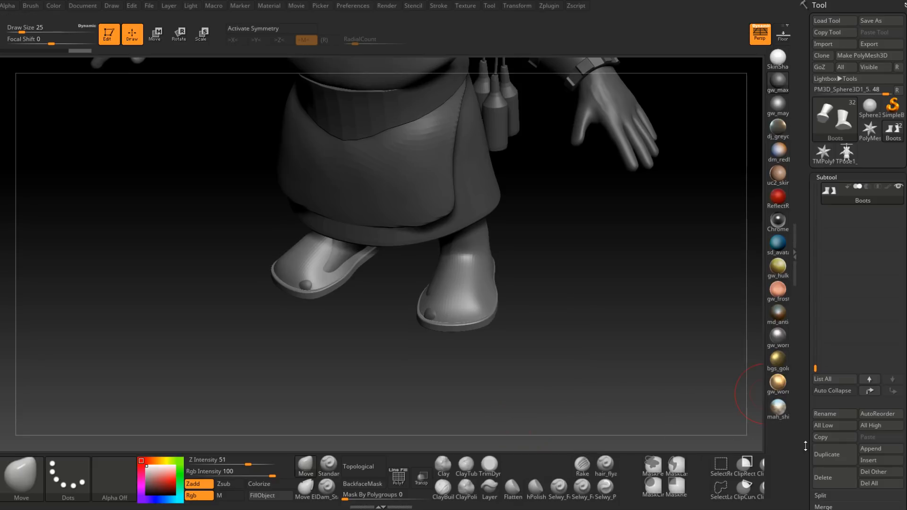
# Step: Reconstruct the boots' lower subdivision levels, enable Smt and set the subdivision level to 1
pyautogui.scroll(-5, 811, 346)
pyautogui.click(833, 240)
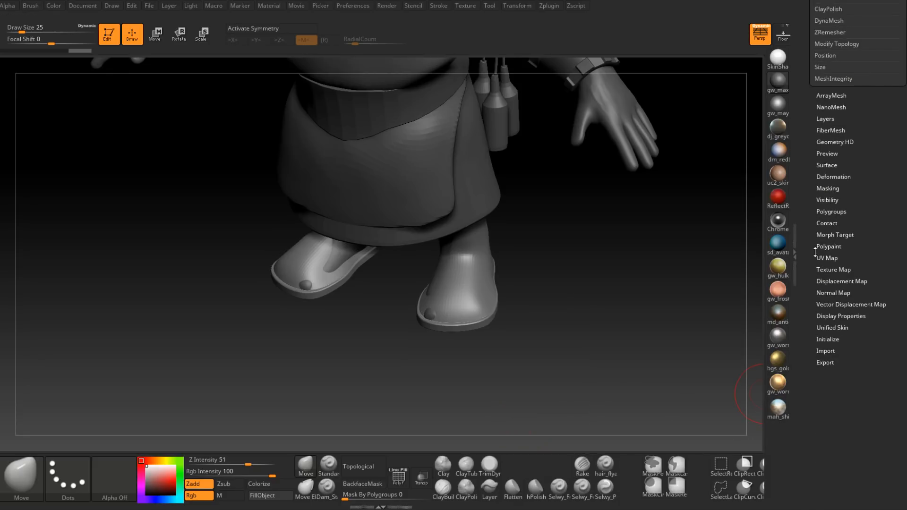
pyautogui.moveTo(816, 249); pyautogui.dragTo(830, 371)
pyautogui.click(864, 245)
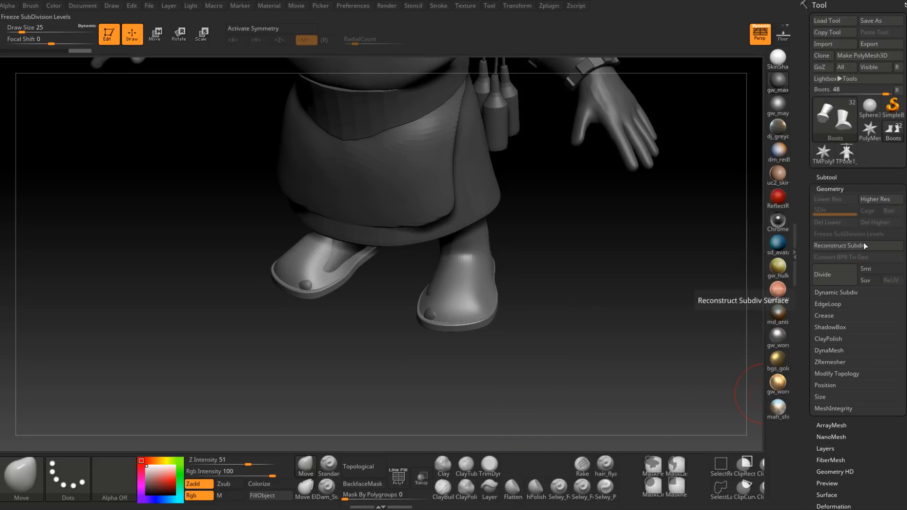
pyautogui.click(866, 268)
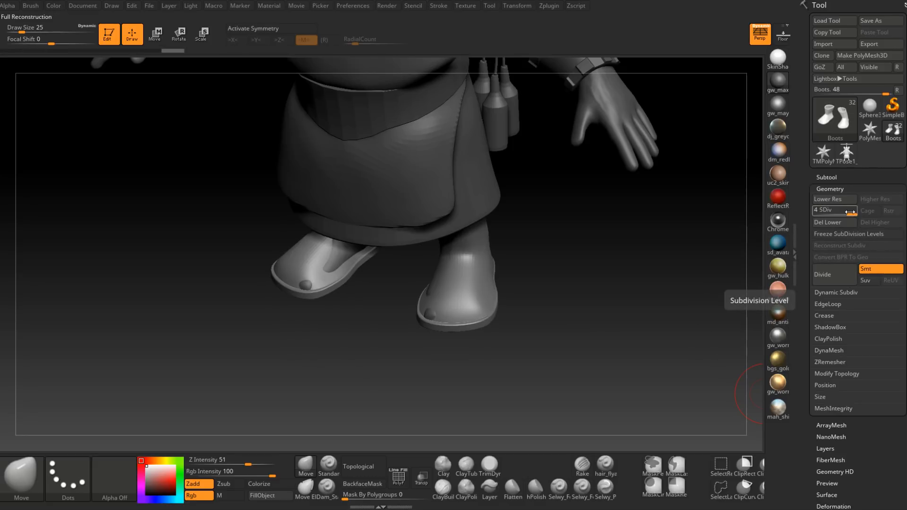
pyautogui.moveTo(840, 211); pyautogui.dragTo(808, 215)
pyautogui.moveTo(569, 313); pyautogui.dragTo(563, 350)
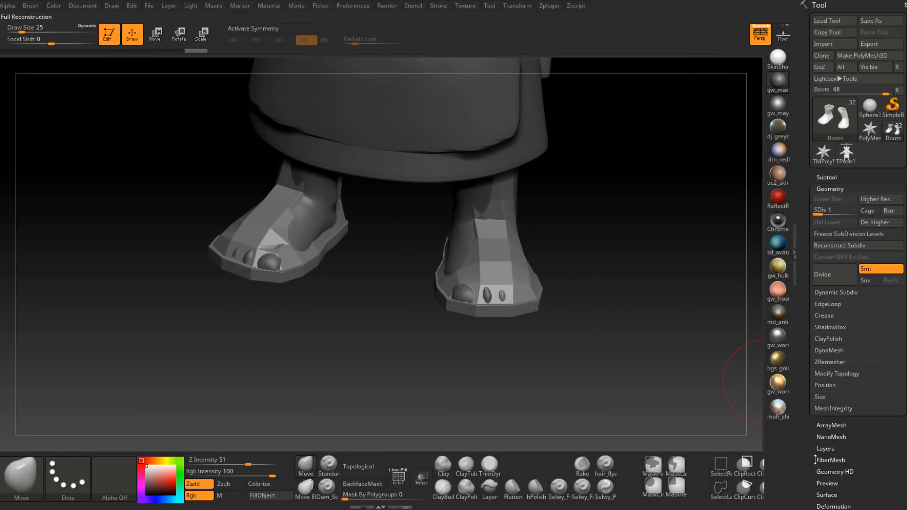
# Step: Display the polygroup colours and isolate the two boot uppers by hiding the soles
pyautogui.moveTo(815, 460); pyautogui.dragTo(807, 394)
pyautogui.click(829, 383)
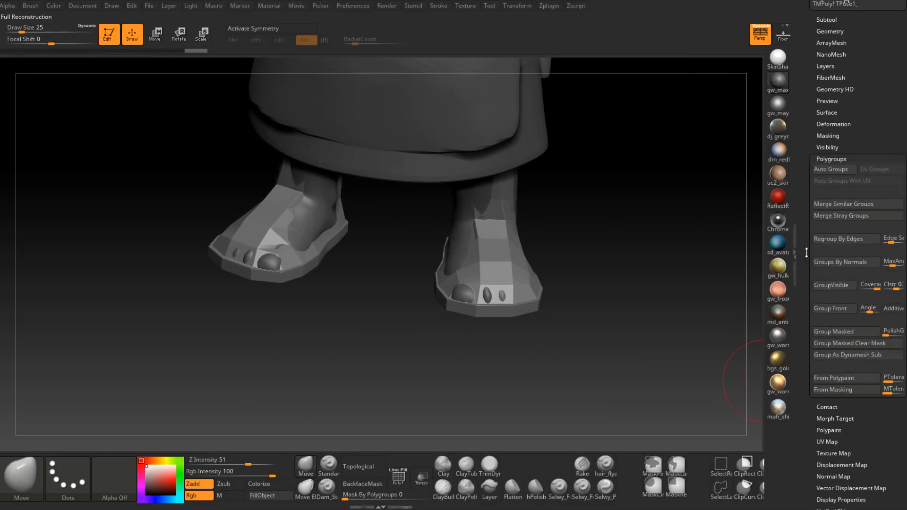
pyautogui.click(396, 487)
pyautogui.keyDown('ctrl'); pyautogui.keyDown('alt'); pyautogui.keyDown('shift'); pyautogui.click(503, 283); pyautogui.keyUp('shift'); pyautogui.keyUp('alt'); pyautogui.keyUp('ctrl')
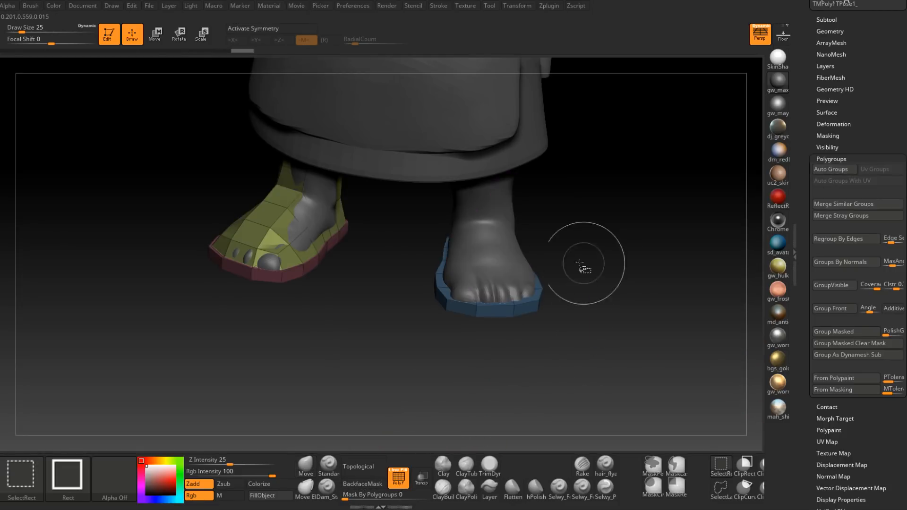
pyautogui.keyDown('ctrl'); pyautogui.keyDown('alt'); pyautogui.keyDown('shift'); pyautogui.click(286, 222); pyautogui.keyUp('shift'); pyautogui.keyUp('alt'); pyautogui.keyUp('ctrl')
pyautogui.keyDown('ctrl'); pyautogui.keyDown('shift'); pyautogui.moveTo(349, 368); pyautogui.dragTo(387, 300); pyautogui.keyUp('shift'); pyautogui.keyUp('ctrl')
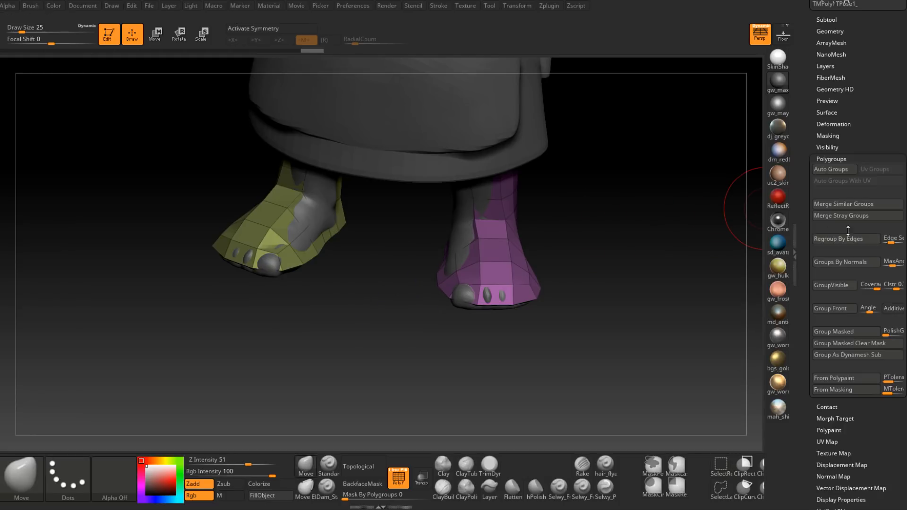
# Step: Group both boot uppers into one polygroup and both soles into another, then show the whole pair
pyautogui.click(834, 287)
pyautogui.keyDown('ctrl'); pyautogui.keyDown('shift'); pyautogui.click(595, 331); pyautogui.keyUp('shift'); pyautogui.keyUp('ctrl')
pyautogui.click(840, 288)
pyautogui.keyDown('ctrl'); pyautogui.keyDown('shift'); pyautogui.click(664, 278); pyautogui.keyUp('shift'); pyautogui.keyUp('ctrl')
pyautogui.moveTo(631, 277)
pyautogui.mouseDown()
pyautogui.moveTo(603, 264)
pyautogui.moveTo(630, 330)
pyautogui.mouseUp()
# Step: Mask the soles of both boots, leaving the uppers unmasked
pyautogui.moveTo(604, 256); pyautogui.dragTo(607, 286)
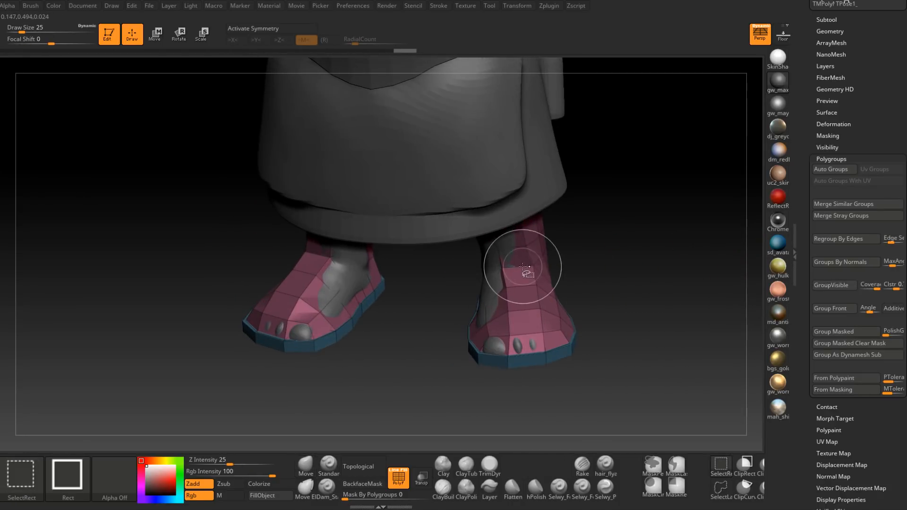
pyautogui.keyDown('ctrl'); pyautogui.click(607, 275); pyautogui.keyUp('ctrl')
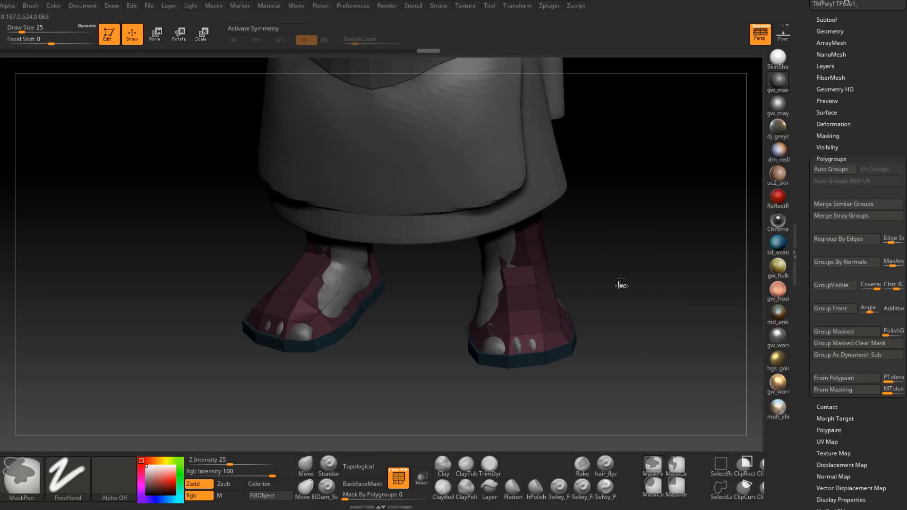
pyautogui.keyDown('ctrl'); pyautogui.click(616, 281); pyautogui.keyUp('ctrl')
pyautogui.keyDown('ctrl'); pyautogui.click(626, 279); pyautogui.keyUp('ctrl')
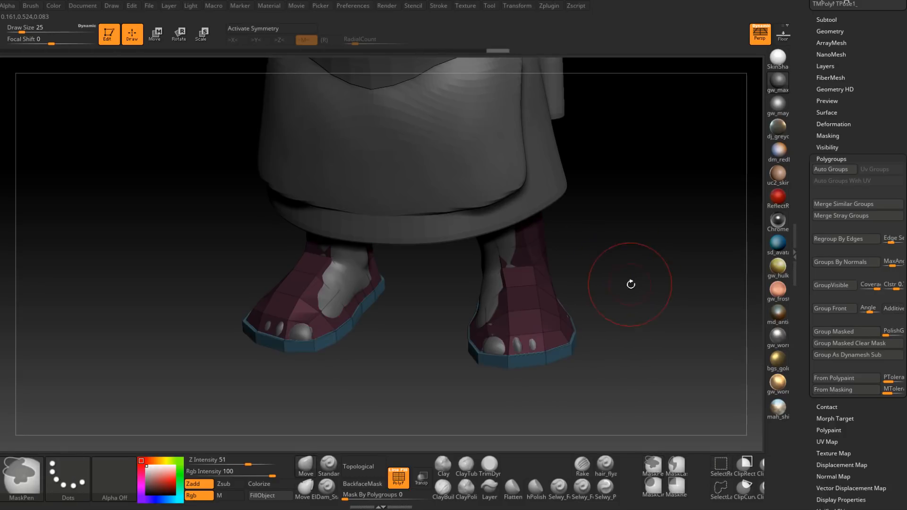
pyautogui.keyDown('shift'); pyautogui.moveTo(626, 279); pyautogui.dragTo(638, 270); pyautogui.keyUp('shift')
pyautogui.keyDown('ctrl'); pyautogui.click(639, 278); pyautogui.keyUp('ctrl')
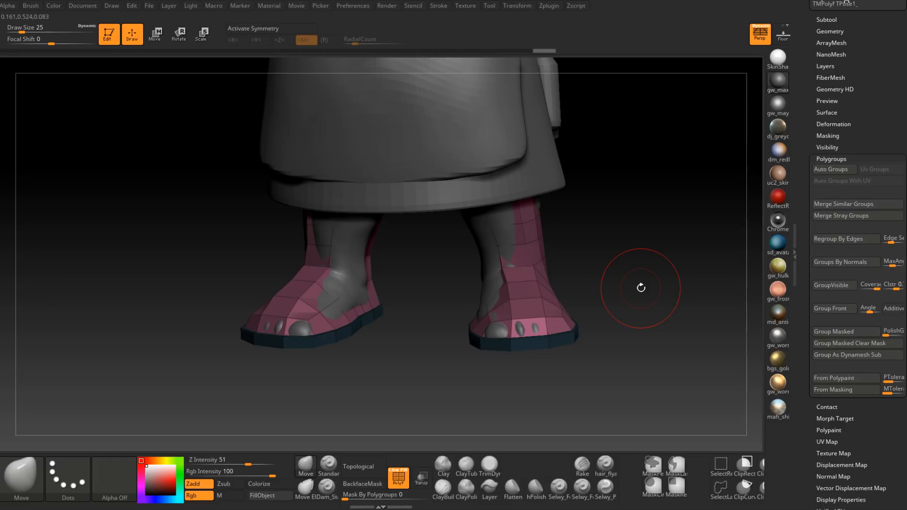
# Step: Try to pull one boot's shaft outward over the leg with the Move brush, without symmetry
pyautogui.keyDown('ctrl'); pyautogui.moveTo(641, 287); pyautogui.dragTo(635, 321, button='right'); pyautogui.keyUp('ctrl')
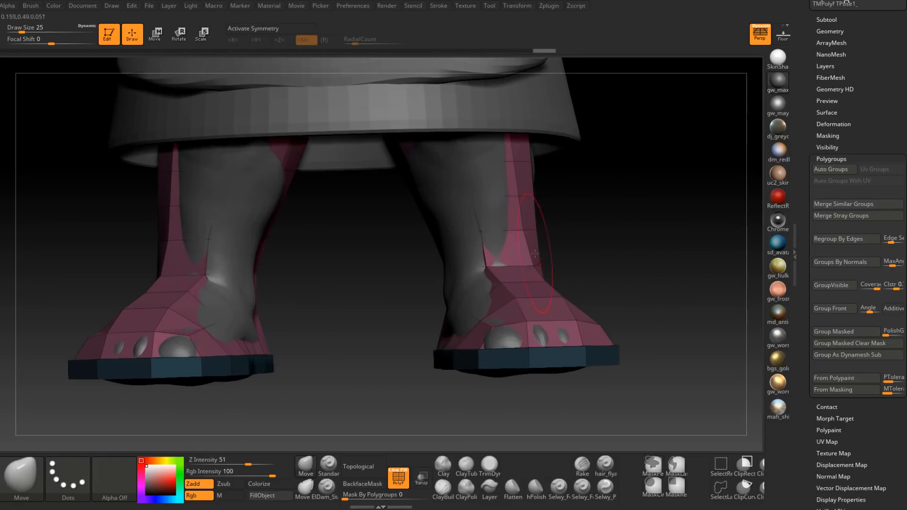
pyautogui.moveTo(524, 289); pyautogui.dragTo(509, 263, button='right')
pyautogui.moveTo(462, 234)
pyautogui.mouseDown(button='right')
pyautogui.moveTo(512, 184)
pyautogui.moveTo(489, 191)
pyautogui.mouseUp(button='right')
pyautogui.press('space')
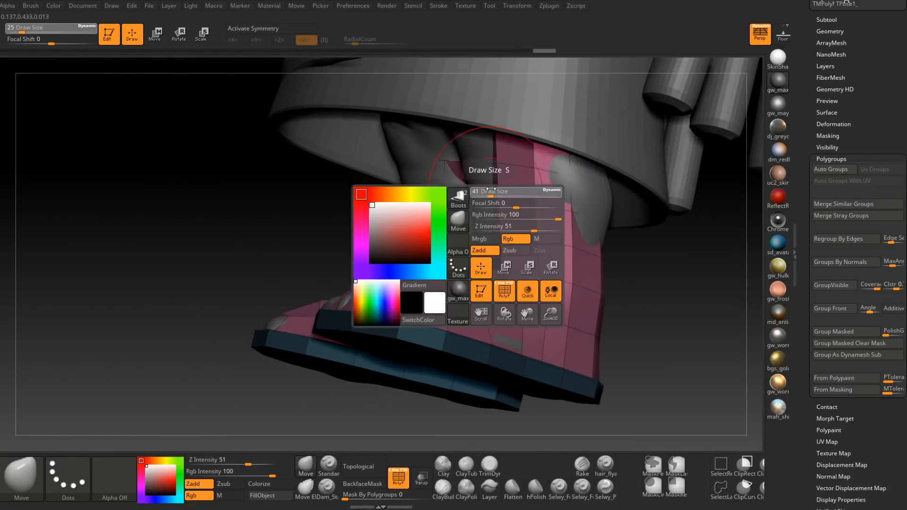
pyautogui.moveTo(492, 191); pyautogui.dragTo(490, 191)
pyautogui.moveTo(489, 186)
pyautogui.mouseDown(button='right')
pyautogui.moveTo(517, 163)
pyautogui.moveTo(478, 171)
pyautogui.mouseUp(button='right')
pyautogui.press('space')
pyautogui.moveTo(481, 174); pyautogui.dragTo(482, 170)
pyautogui.moveTo(460, 163)
pyautogui.mouseDown(button='right')
pyautogui.moveTo(508, 160)
pyautogui.moveTo(481, 148)
pyautogui.mouseUp(button='right')
# Step: Try to widen the shaft's upper rim around the shin with the Move brush at draw sizes 51 and 14
pyautogui.press('space')
pyautogui.moveTo(481, 148); pyautogui.dragTo(477, 144)
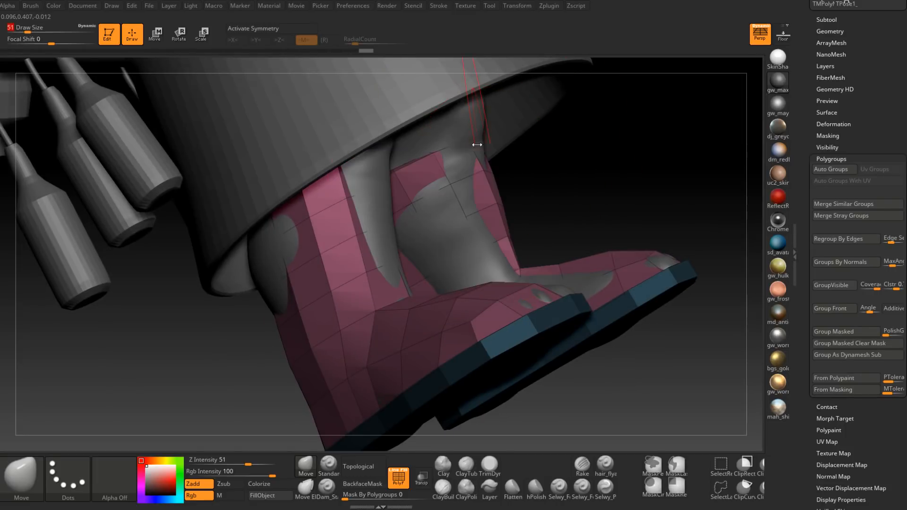
pyautogui.moveTo(492, 133)
pyautogui.mouseDown(button='right')
pyautogui.moveTo(417, 170)
pyautogui.moveTo(430, 156)
pyautogui.moveTo(421, 163)
pyautogui.mouseUp(button='right')
pyautogui.press('space')
pyautogui.moveTo(422, 165); pyautogui.dragTo(416, 152)
pyautogui.moveTo(416, 159); pyautogui.dragTo(418, 190, button='right')
pyautogui.press('space')
pyautogui.moveTo(419, 194); pyautogui.dragTo(409, 194)
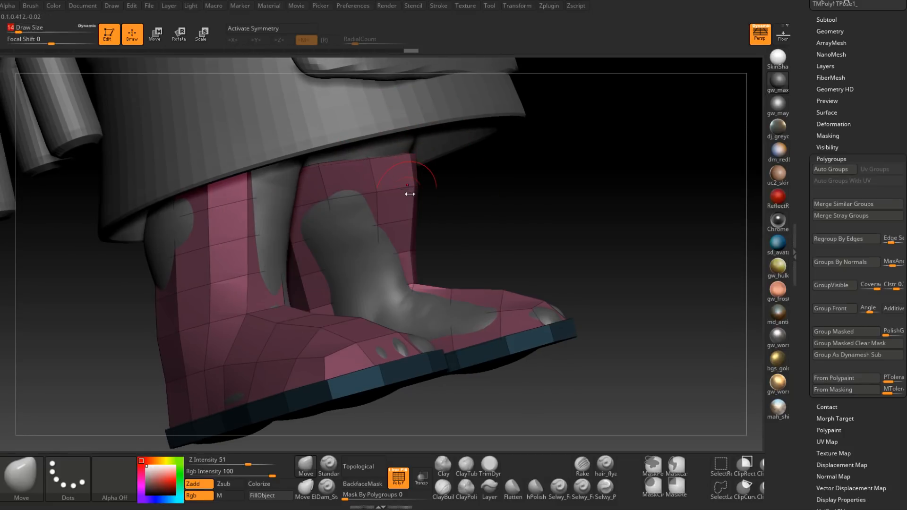
pyautogui.moveTo(407, 195); pyautogui.dragTo(374, 186, button='right')
pyautogui.moveTo(387, 216)
pyautogui.mouseDown(button='right')
pyautogui.moveTo(378, 215)
pyautogui.moveTo(391, 226)
pyautogui.moveTo(395, 217)
pyautogui.moveTo(397, 246)
pyautogui.mouseUp(button='right')
# Step: Try to push the single boot's shaft and ankle outward from below with the Move brush at draw size 35
pyautogui.press('space')
pyautogui.press('space')
pyautogui.moveTo(425, 197); pyautogui.dragTo(431, 194)
pyautogui.moveTo(431, 195)
pyautogui.mouseDown(button='right')
pyautogui.moveTo(440, 183)
pyautogui.moveTo(439, 201)
pyautogui.moveTo(456, 203)
pyautogui.moveTo(453, 194)
pyautogui.moveTo(456, 223)
pyautogui.moveTo(506, 167)
pyautogui.moveTo(457, 235)
pyautogui.moveTo(470, 222)
pyautogui.moveTo(479, 169)
pyautogui.moveTo(504, 181)
pyautogui.moveTo(503, 150)
pyautogui.moveTo(459, 175)
pyautogui.mouseUp(button='right')
pyautogui.press('space')
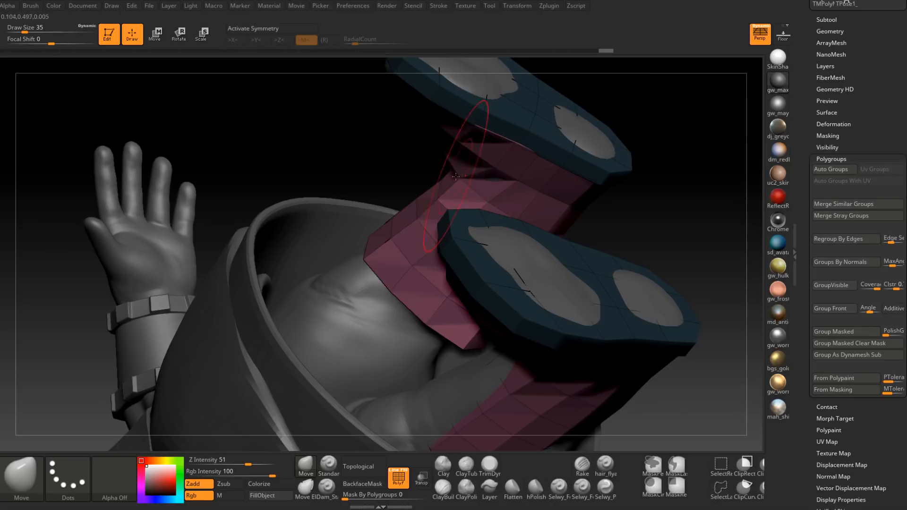
pyautogui.moveTo(455, 177); pyautogui.dragTo(453, 178)
pyautogui.moveTo(453, 178); pyautogui.dragTo(487, 182, button='right')
pyautogui.press('space')
pyautogui.moveTo(485, 184); pyautogui.dragTo(478, 183)
pyautogui.moveTo(478, 183); pyautogui.dragTo(454, 185, button='right')
pyautogui.moveTo(454, 184); pyautogui.dragTo(457, 180)
pyautogui.moveTo(458, 179)
pyautogui.mouseDown(button='right')
pyautogui.moveTo(556, 153)
pyautogui.moveTo(600, 199)
pyautogui.moveTo(550, 215)
pyautogui.mouseUp(button='right')
# Step: Try to pull the single boot's forefoot over the foot with the Move brush at draw size 29
pyautogui.press('space')
pyautogui.moveTo(550, 215); pyautogui.dragTo(556, 212)
pyautogui.moveTo(556, 212); pyautogui.dragTo(548, 220, button='right')
pyautogui.press('space')
pyautogui.moveTo(549, 219); pyautogui.dragTo(545, 220)
pyautogui.moveTo(558, 223); pyautogui.dragTo(555, 216, button='right')
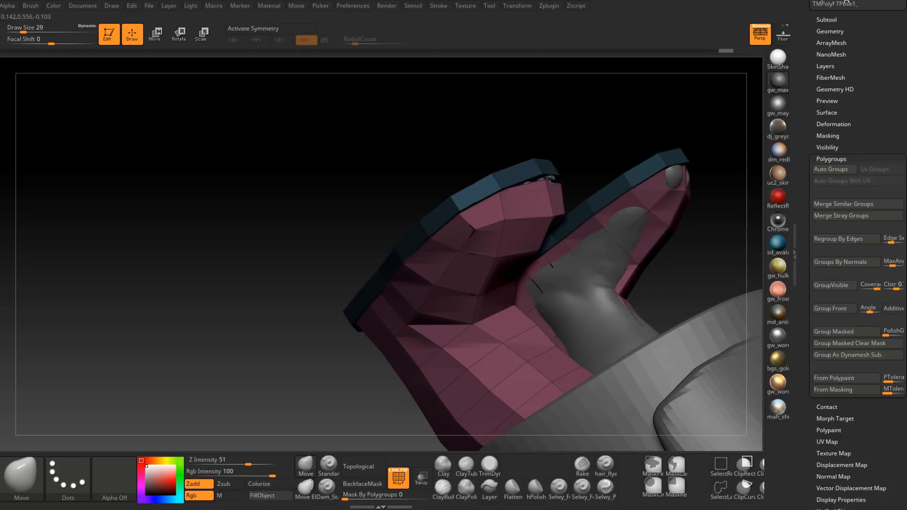
# Step: Try to shape the boot's toe at draw size 23, then undo all Move strokes back to the masked soles
pyautogui.moveTo(547, 166); pyautogui.dragTo(567, 177, button='right')
pyautogui.press('space')
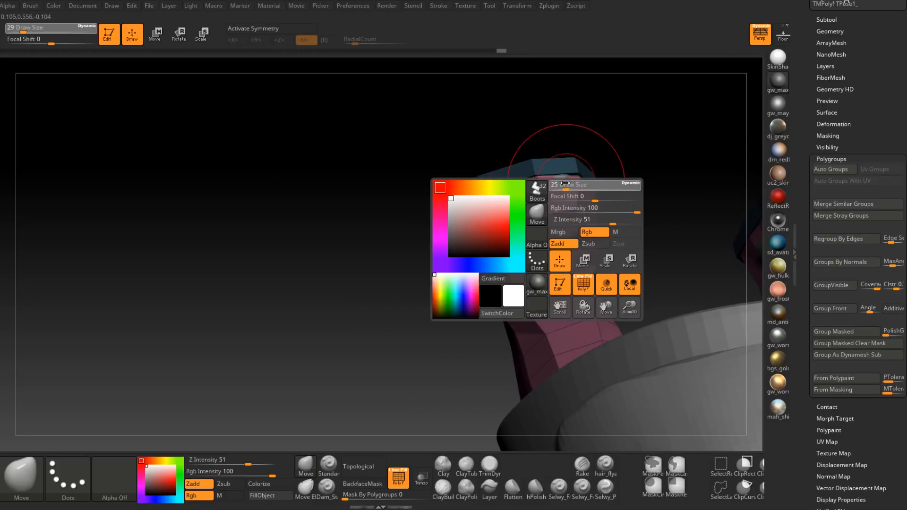
pyautogui.moveTo(566, 184); pyautogui.dragTo(562, 184)
pyautogui.moveTo(579, 177); pyautogui.dragTo(488, 223, button='right')
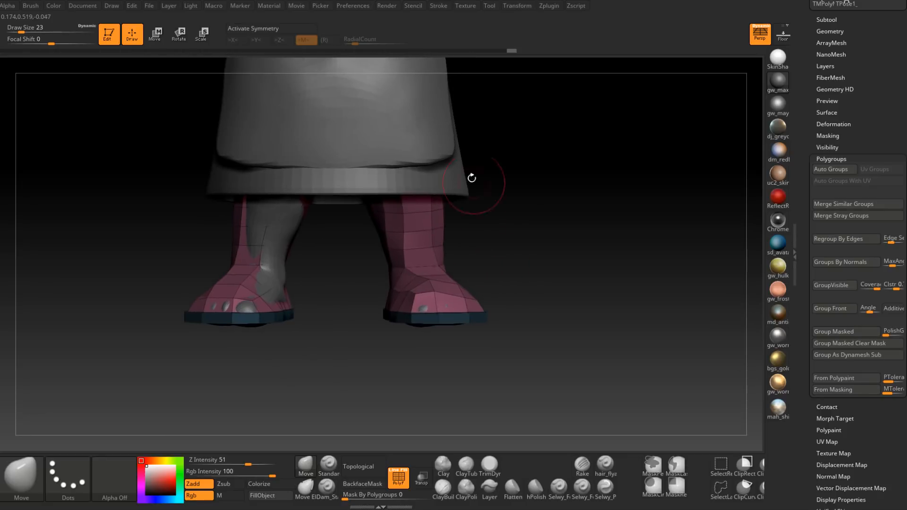
pyautogui.moveTo(398, 51); pyautogui.dragTo(235, 55)
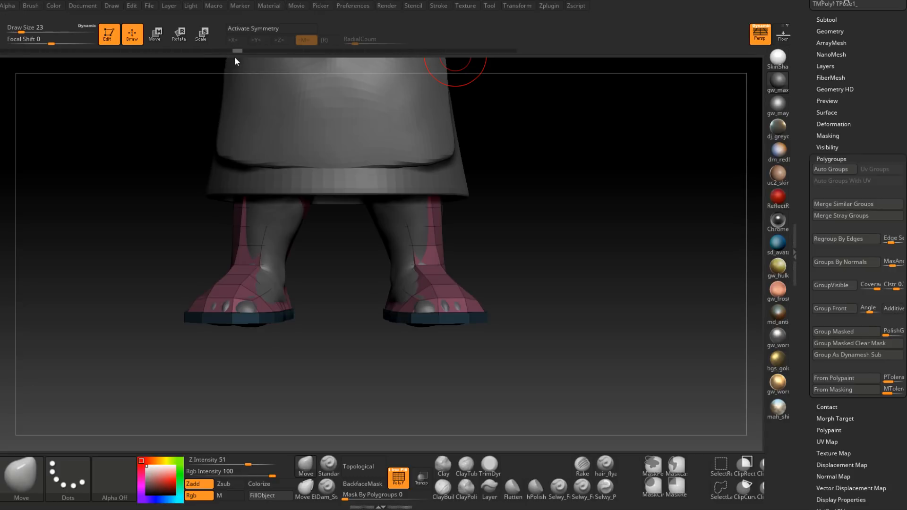
# Step: Activate X symmetry and pull the front of both boot shafts over the shins with the Move brush at draw size 51
pyautogui.moveTo(425, 215)
pyautogui.keyDown('alt'); pyautogui.mouseDown(button='right')
pyautogui.moveTo(427, 262)
pyautogui.moveTo(404, 259)
pyautogui.moveTo(406, 279)
pyautogui.mouseUp(button='right'); pyautogui.keyUp('alt')
pyautogui.press('s')
pyautogui.moveTo(407, 264); pyautogui.dragTo(412, 264)
pyautogui.moveTo(412, 264)
pyautogui.mouseDown(button='right')
pyautogui.moveTo(449, 247)
pyautogui.moveTo(473, 250)
pyautogui.mouseUp(button='right')
pyautogui.press('space')
pyautogui.moveTo(398, 254); pyautogui.dragTo(402, 253)
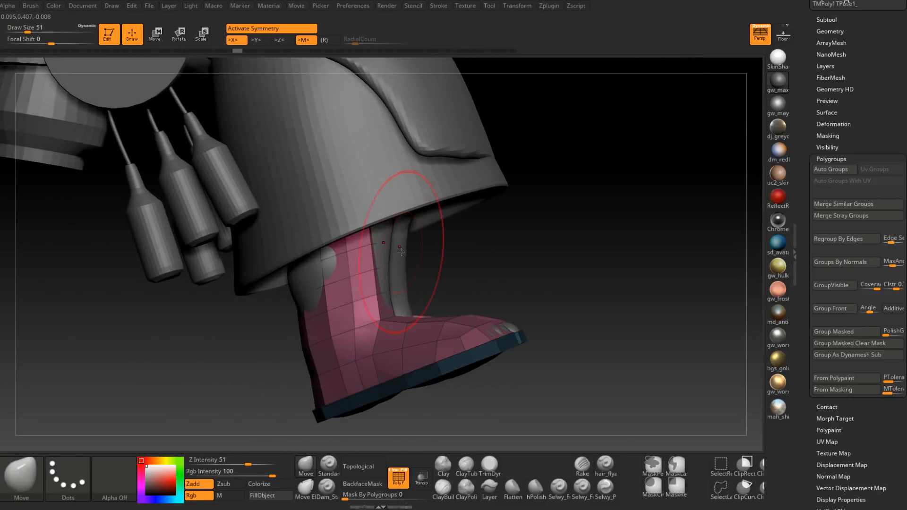
pyautogui.click(379, 241)
pyautogui.click(411, 288)
pyautogui.moveTo(413, 257)
pyautogui.mouseDown(button='right')
pyautogui.moveTo(408, 230)
pyautogui.moveTo(494, 243)
pyautogui.mouseUp(button='right')
# Step: Pull the inner sides of both boot shafts and ankles out over the legs with the Move brush, starting at draw size 35
pyautogui.press('space')
pyautogui.moveTo(511, 256); pyautogui.dragTo(506, 255)
pyautogui.moveTo(497, 245)
pyautogui.mouseDown(button='right')
pyautogui.moveTo(504, 237)
pyautogui.moveTo(472, 271)
pyautogui.mouseUp(button='right')
pyautogui.press('space')
pyautogui.moveTo(486, 284); pyautogui.dragTo(488, 284)
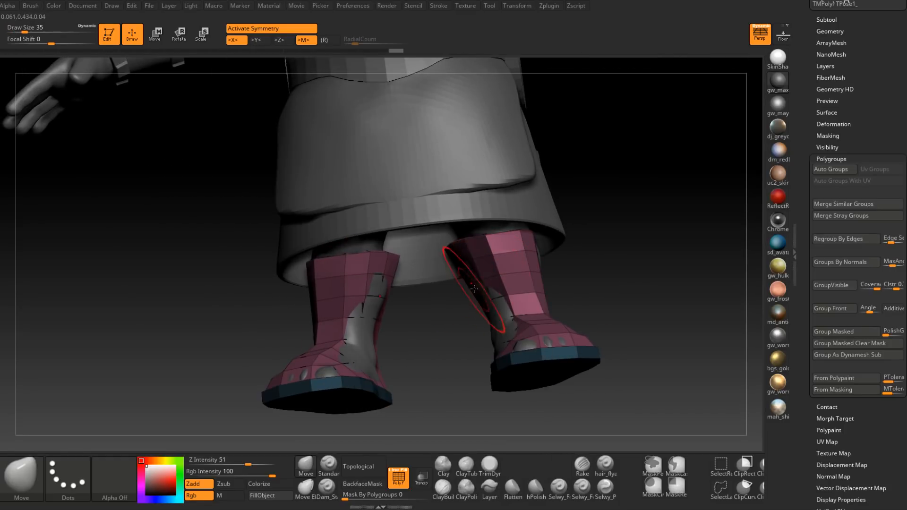
pyautogui.moveTo(481, 297)
pyautogui.mouseDown(button='right')
pyautogui.moveTo(511, 286)
pyautogui.moveTo(473, 292)
pyautogui.mouseUp(button='right')
pyautogui.press('space')
pyautogui.moveTo(473, 293); pyautogui.dragTo(475, 293)
pyautogui.moveTo(469, 300)
pyautogui.mouseDown(button='right')
pyautogui.moveTo(476, 318)
pyautogui.moveTo(451, 300)
pyautogui.moveTo(467, 340)
pyautogui.mouseUp(button='right')
pyautogui.moveTo(502, 375); pyautogui.dragTo(460, 372, button='right')
# Step: Raise the insteps and toe areas of both boots over the feet with the Move brush at draw size 31
pyautogui.press('space')
pyautogui.moveTo(491, 308); pyautogui.dragTo(488, 306)
pyautogui.moveTo(487, 306); pyautogui.dragTo(455, 315, button='right')
pyautogui.press('space')
pyautogui.moveTo(485, 305); pyautogui.dragTo(488, 299)
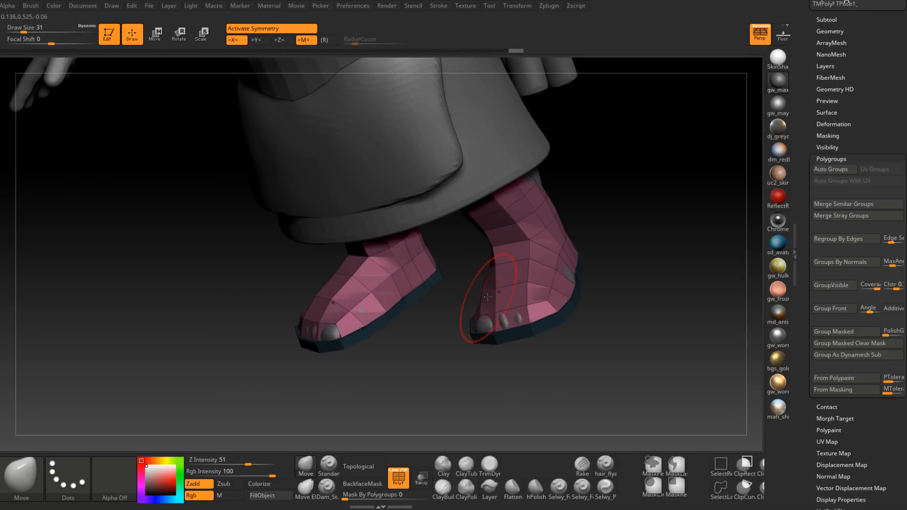
pyautogui.moveTo(482, 293); pyautogui.dragTo(509, 296, button='right')
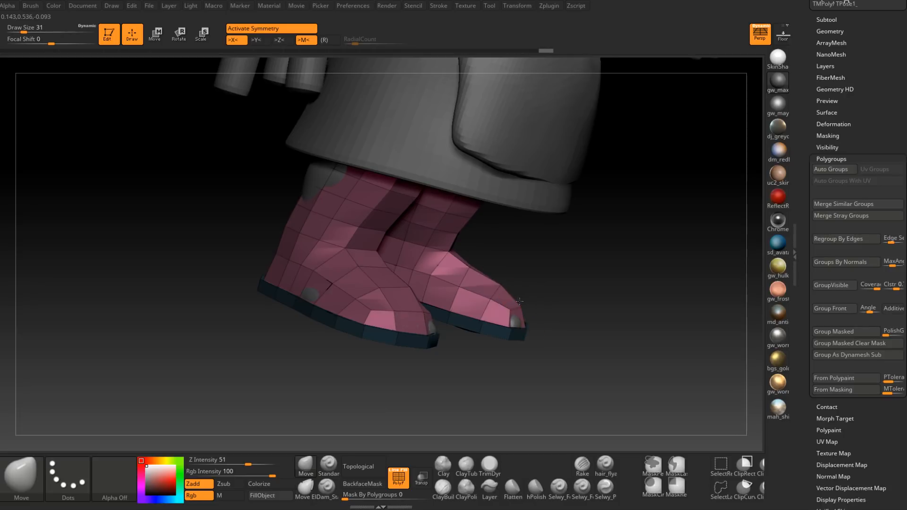
pyautogui.moveTo(512, 302); pyautogui.dragTo(512, 298)
pyautogui.moveTo(512, 299); pyautogui.dragTo(506, 283, button='right')
pyautogui.moveTo(506, 283); pyautogui.dragTo(505, 287)
pyautogui.moveTo(519, 286)
pyautogui.mouseDown(button='right')
pyautogui.moveTo(469, 294)
pyautogui.moveTo(576, 287)
pyautogui.moveTo(589, 234)
pyautogui.moveTo(628, 203)
pyautogui.moveTo(615, 167)
pyautogui.moveTo(581, 152)
pyautogui.moveTo(488, 223)
pyautogui.mouseUp(button='right')
# Step: Pull the upper backs of the boot shafts over the calves with the Move brush at draw size 46
pyautogui.press('space')
pyautogui.moveTo(488, 222); pyautogui.dragTo(493, 220)
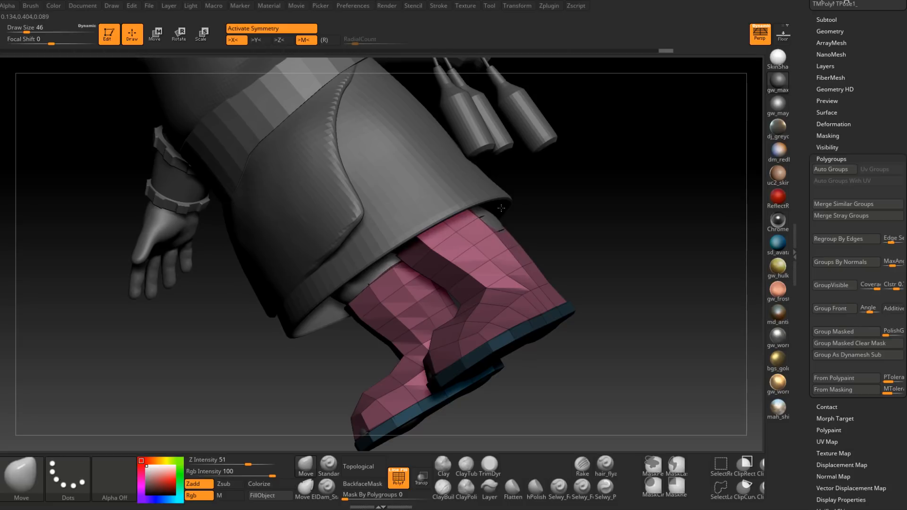
pyautogui.moveTo(494, 212); pyautogui.dragTo(520, 233, button='right')
pyautogui.moveTo(514, 240); pyautogui.dragTo(504, 213, button='right')
pyautogui.moveTo(498, 310)
pyautogui.keyDown('ctrl'); pyautogui.mouseDown(button='right')
pyautogui.moveTo(506, 310)
pyautogui.moveTo(447, 373)
pyautogui.mouseUp(button='right'); pyautogui.keyUp('ctrl')
# Step: Raise the boots by one subdivision level and reshape the uppers to cover the feet and toes
pyautogui.press('d')
pyautogui.moveTo(478, 320); pyautogui.dragTo(472, 315, button='right')
pyautogui.press('space')
pyautogui.moveTo(472, 315); pyautogui.dragTo(456, 318)
pyautogui.moveTo(462, 323)
pyautogui.mouseDown(button='right')
pyautogui.moveTo(466, 288)
pyautogui.moveTo(518, 288)
pyautogui.moveTo(502, 288)
pyautogui.moveTo(491, 272)
pyautogui.mouseUp(button='right')
pyautogui.moveTo(422, 252); pyautogui.dragTo(411, 247)
pyautogui.moveTo(414, 261); pyautogui.dragTo(408, 262)
pyautogui.moveTo(407, 263)
pyautogui.mouseDown(button='right')
pyautogui.moveTo(471, 275)
pyautogui.moveTo(420, 261)
pyautogui.mouseUp(button='right')
# Step: Refine the rounded uppers of both boots with smaller Move brush strokes, ending at draw size 20
pyautogui.press('space')
pyautogui.moveTo(418, 267); pyautogui.dragTo(419, 258)
pyautogui.moveTo(420, 258); pyautogui.dragTo(421, 260, button='right')
pyautogui.press('space')
pyautogui.moveTo(421, 258); pyautogui.dragTo(420, 259)
pyautogui.moveTo(421, 258)
pyautogui.mouseDown(button='right')
pyautogui.moveTo(468, 265)
pyautogui.moveTo(435, 273)
pyautogui.moveTo(430, 255)
pyautogui.moveTo(520, 370)
pyautogui.moveTo(543, 314)
pyautogui.moveTo(488, 284)
pyautogui.moveTo(476, 338)
pyautogui.moveTo(512, 334)
pyautogui.moveTo(542, 315)
pyautogui.moveTo(526, 313)
pyautogui.mouseUp(button='right')
pyautogui.press('space')
pyautogui.moveTo(526, 312); pyautogui.dragTo(522, 311)
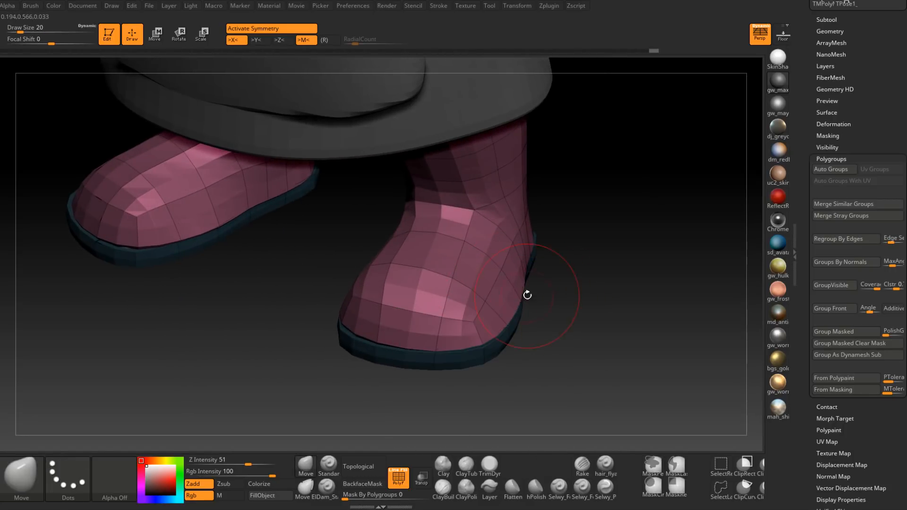
# Step: Refine the outer toe edges of both boots symmetrically with short Move brush strokes at draw size 20
pyautogui.moveTo(526, 294); pyautogui.dragTo(525, 293, button='right')
pyautogui.moveTo(492, 324); pyautogui.dragTo(480, 314, button='right')
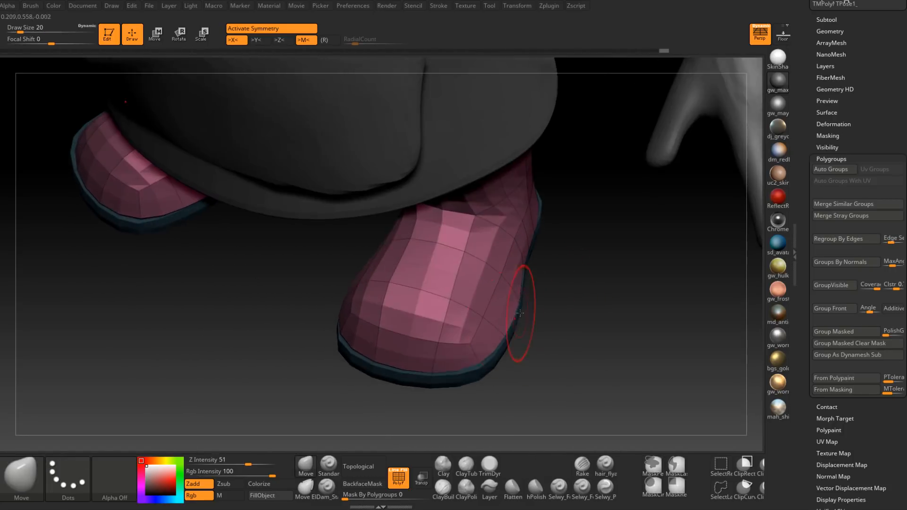
pyautogui.moveTo(510, 327); pyautogui.dragTo(508, 326)
pyautogui.moveTo(510, 326)
pyautogui.mouseDown(button='right')
pyautogui.moveTo(524, 311)
pyautogui.moveTo(517, 298)
pyautogui.mouseUp(button='right')
pyautogui.moveTo(514, 296); pyautogui.dragTo(510, 294)
pyautogui.moveTo(511, 294); pyautogui.dragTo(507, 312, button='right')
pyautogui.moveTo(507, 312); pyautogui.dragTo(502, 318)
pyautogui.moveTo(501, 318); pyautogui.dragTo(502, 307, button='right')
pyautogui.moveTo(503, 307); pyautogui.dragTo(500, 306)
pyautogui.moveTo(500, 306)
pyautogui.mouseDown(button='right')
pyautogui.moveTo(497, 297)
pyautogui.moveTo(491, 315)
pyautogui.moveTo(470, 312)
pyautogui.moveTo(467, 321)
pyautogui.mouseUp(button='right')
# Step: Adjust the lower inner sides of both boots along the soles with the Move brush at draw size 22
pyautogui.press('space')
pyautogui.moveTo(468, 314); pyautogui.dragTo(470, 314)
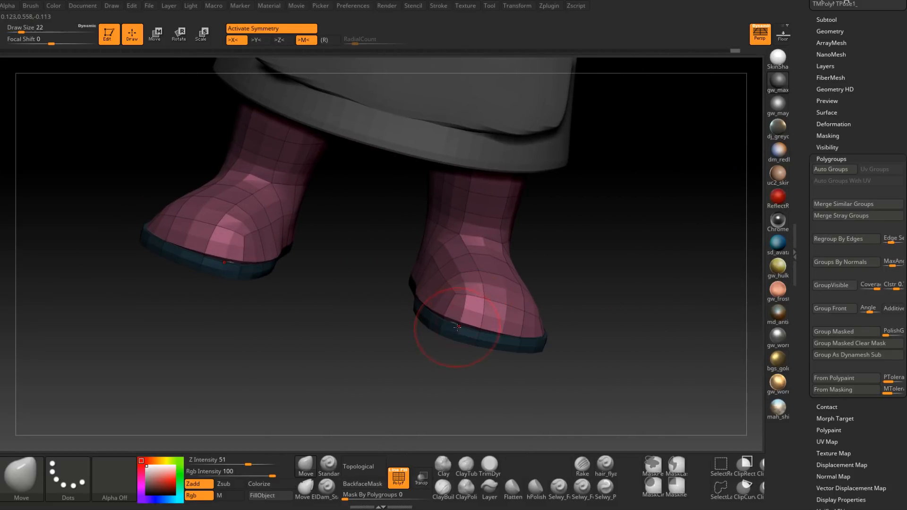
pyautogui.moveTo(453, 328); pyautogui.dragTo(440, 290, button='right')
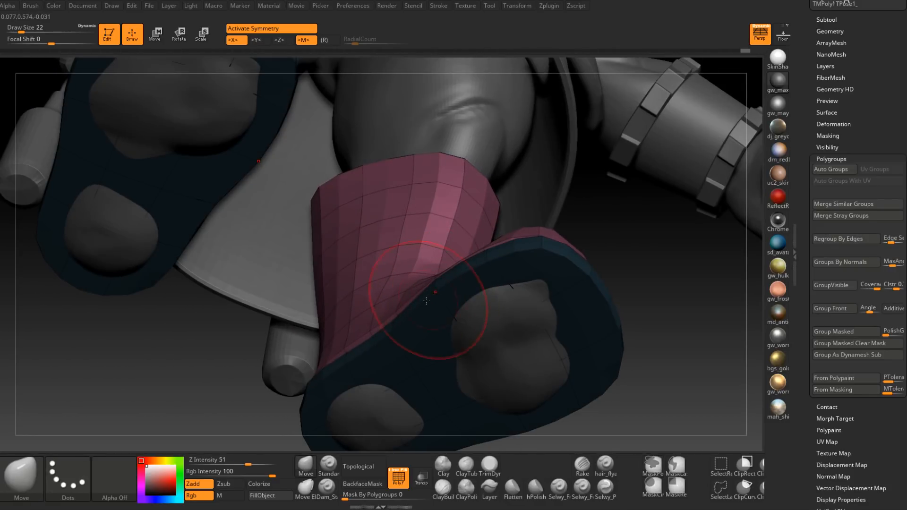
pyautogui.moveTo(360, 347)
pyautogui.mouseDown(button='right')
pyautogui.moveTo(358, 354)
pyautogui.moveTo(415, 314)
pyautogui.moveTo(405, 340)
pyautogui.moveTo(388, 330)
pyautogui.moveTo(397, 356)
pyautogui.moveTo(384, 333)
pyautogui.moveTo(472, 267)
pyautogui.moveTo(487, 296)
pyautogui.moveTo(477, 304)
pyautogui.moveTo(488, 344)
pyautogui.moveTo(538, 316)
pyautogui.moveTo(518, 279)
pyautogui.moveTo(492, 286)
pyautogui.moveTo(496, 305)
pyautogui.moveTo(405, 337)
pyautogui.moveTo(405, 371)
pyautogui.mouseUp(button='right')
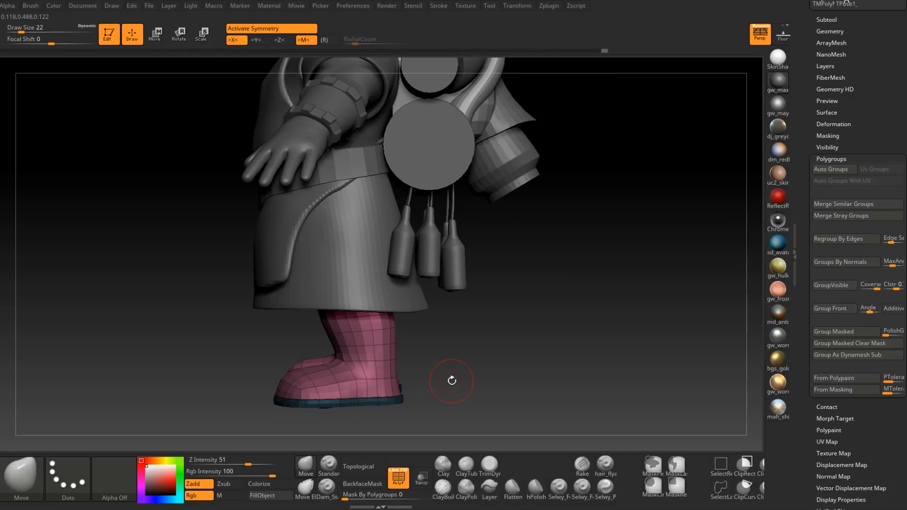
# Step: Smooth the shafts of both boots symmetrically and quick-save the project
pyautogui.moveTo(452, 380)
pyautogui.mouseDown(button='right')
pyautogui.moveTo(463, 324)
pyautogui.moveTo(450, 320)
pyautogui.mouseUp(button='right')
pyautogui.keyDown('shift'); pyautogui.moveTo(455, 310); pyautogui.dragTo(455, 318); pyautogui.keyUp('shift')
pyautogui.moveTo(454, 318)
pyautogui.mouseDown(button='right')
pyautogui.moveTo(447, 321)
pyautogui.moveTo(458, 319)
pyautogui.mouseUp(button='right')
pyautogui.keyDown('shift'); pyautogui.moveTo(458, 319); pyautogui.dragTo(459, 323); pyautogui.keyUp('shift')
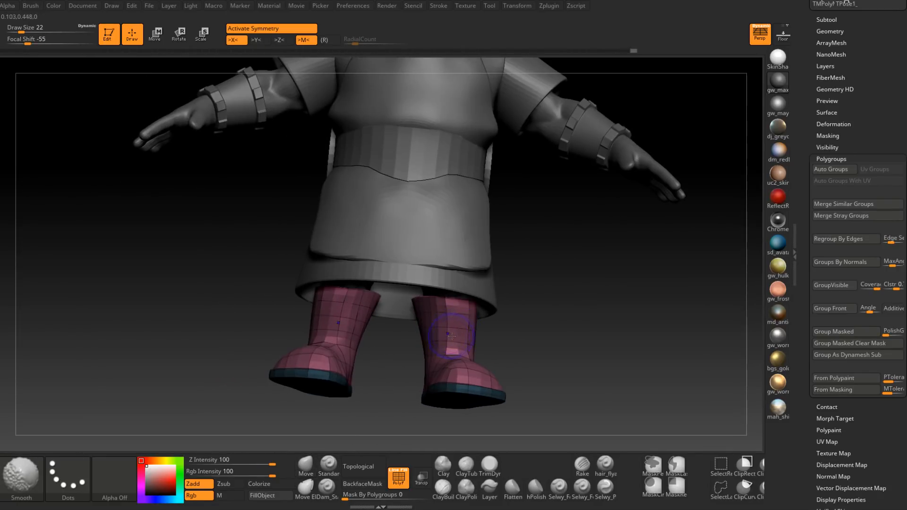
pyautogui.moveTo(459, 323); pyautogui.dragTo(452, 326, button='right')
pyautogui.keyDown('shift'); pyautogui.moveTo(452, 326); pyautogui.dragTo(453, 328); pyautogui.keyUp('shift')
pyautogui.moveTo(454, 328)
pyautogui.mouseDown(button='right')
pyautogui.moveTo(489, 311)
pyautogui.moveTo(460, 321)
pyautogui.mouseUp(button='right')
pyautogui.keyDown('shift'); pyautogui.moveTo(460, 321); pyautogui.dragTo(462, 324); pyautogui.keyUp('shift')
pyautogui.moveTo(462, 324)
pyautogui.mouseDown(button='right')
pyautogui.moveTo(467, 336)
pyautogui.moveTo(472, 248)
pyautogui.moveTo(434, 333)
pyautogui.moveTo(467, 293)
pyautogui.moveTo(572, 211)
pyautogui.moveTo(542, 311)
pyautogui.mouseUp(button='right')
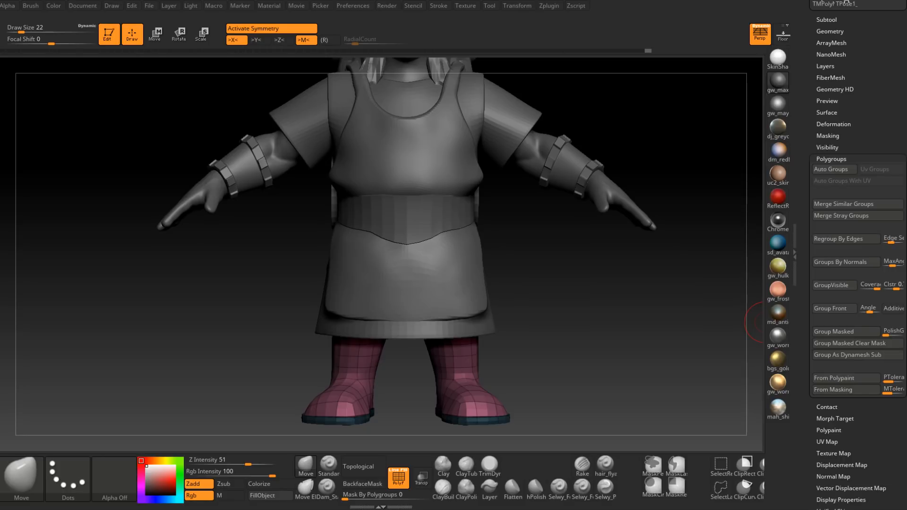
pyautogui.hotkey('ctrl', 's')
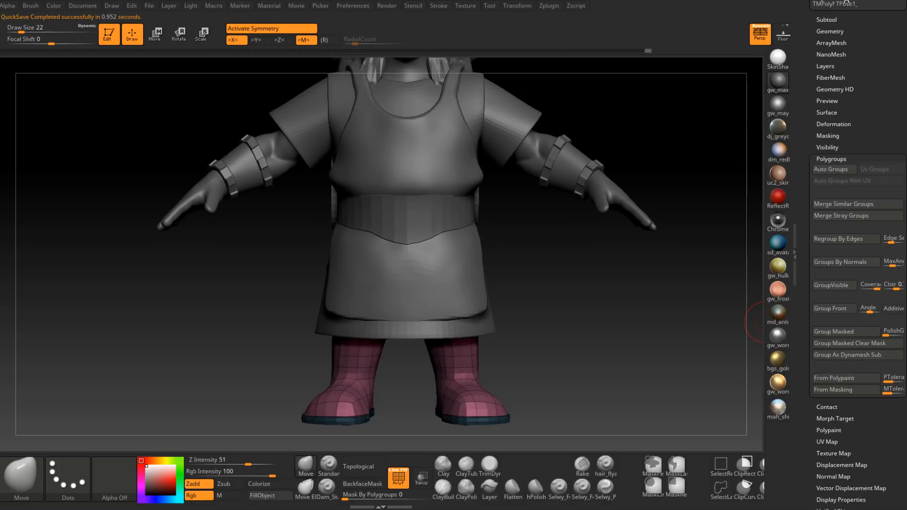
# Step: Review the dwarf's full figure from several angles and look through the subtool list
pyautogui.moveTo(541, 283); pyautogui.dragTo(567, 266)
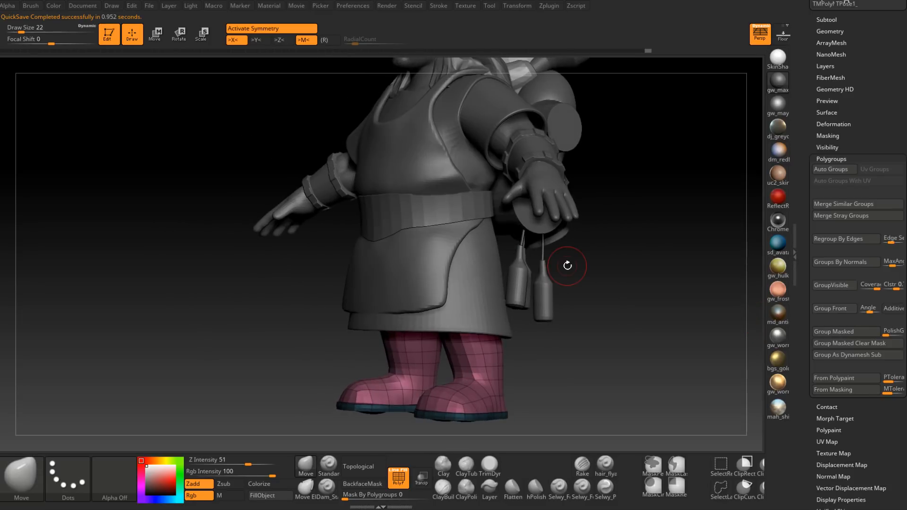
pyautogui.moveTo(439, 279); pyautogui.dragTo(482, 277, button='right')
pyautogui.moveTo(482, 278)
pyautogui.keyDown('ctrl'); pyautogui.mouseDown(button='right')
pyautogui.moveTo(471, 258)
pyautogui.moveTo(454, 293)
pyautogui.moveTo(415, 304)
pyautogui.mouseUp(button='right'); pyautogui.keyUp('ctrl')
pyautogui.keyDown('alt'); pyautogui.moveTo(552, 311); pyautogui.dragTo(473, 325, button='right'); pyautogui.keyUp('alt')
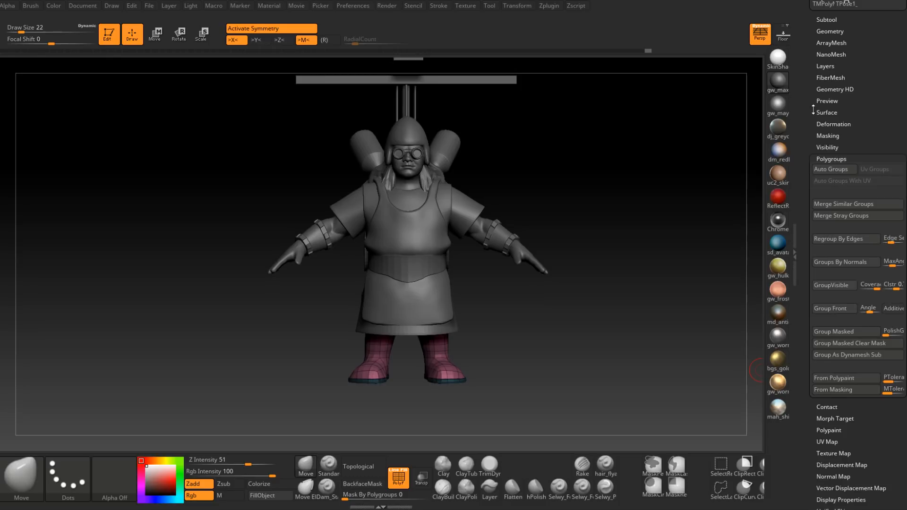
pyautogui.moveTo(814, 109); pyautogui.dragTo(818, 214)
pyautogui.click(831, 124)
pyautogui.moveTo(816, 312); pyautogui.dragTo(817, 258)
pyautogui.moveTo(530, 273); pyautogui.dragTo(484, 325)
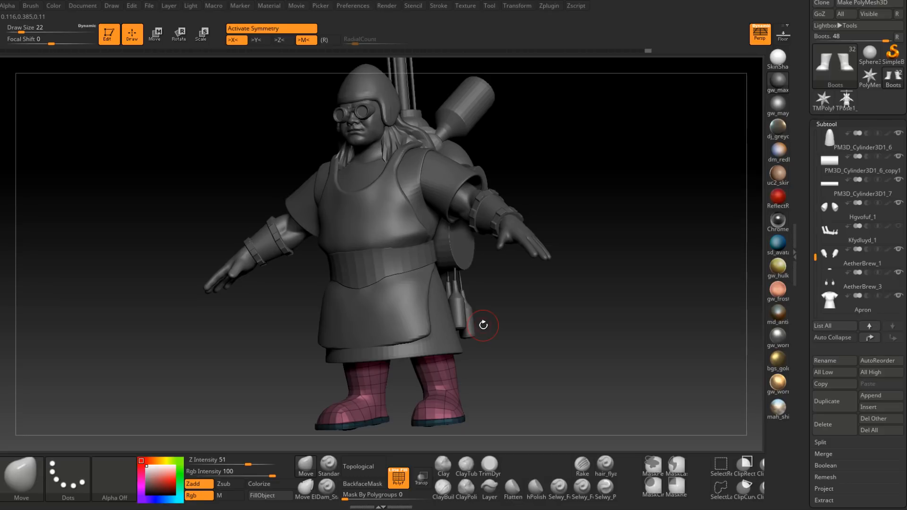
pyautogui.moveTo(483, 325)
pyautogui.mouseDown()
pyautogui.moveTo(420, 324)
pyautogui.moveTo(482, 337)
pyautogui.moveTo(482, 354)
pyautogui.moveTo(453, 350)
pyautogui.moveTo(457, 323)
pyautogui.moveTo(481, 325)
pyautogui.moveTo(391, 314)
pyautogui.moveTo(414, 329)
pyautogui.mouseUp()
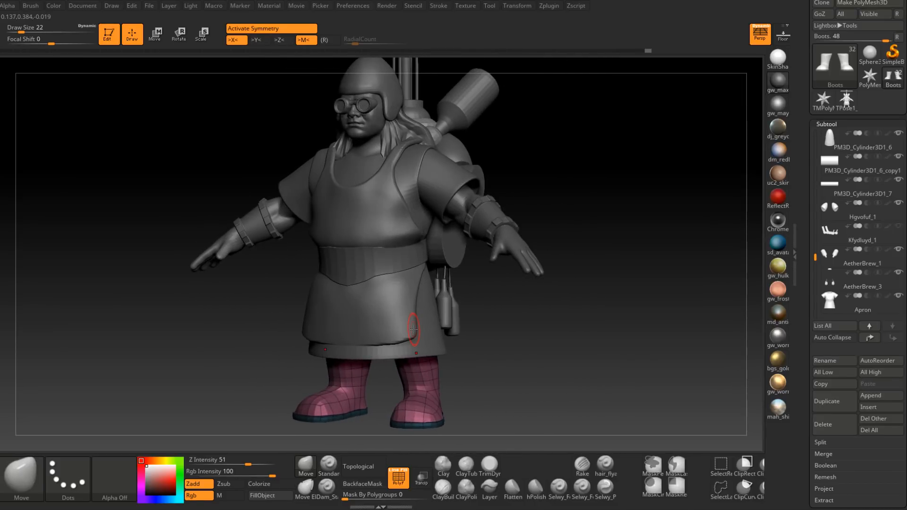
pyautogui.moveTo(409, 268)
pyautogui.mouseDown()
pyautogui.moveTo(407, 350)
pyautogui.moveTo(405, 324)
pyautogui.mouseUp()
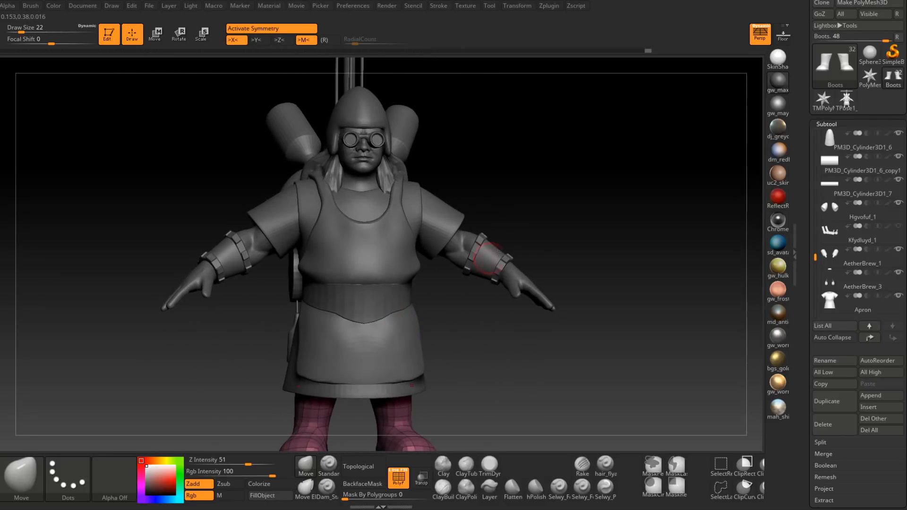
pyautogui.moveTo(815, 258); pyautogui.dragTo(815, 236)
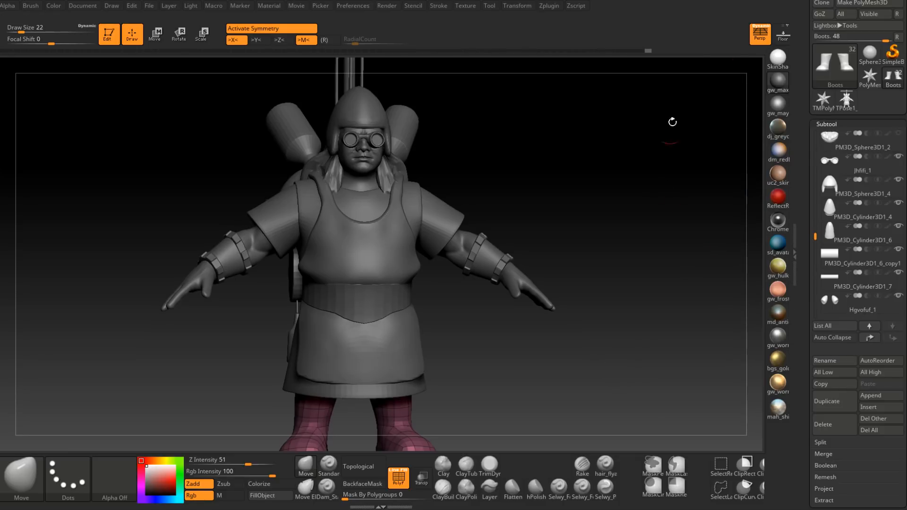
pyautogui.moveTo(834, 66)
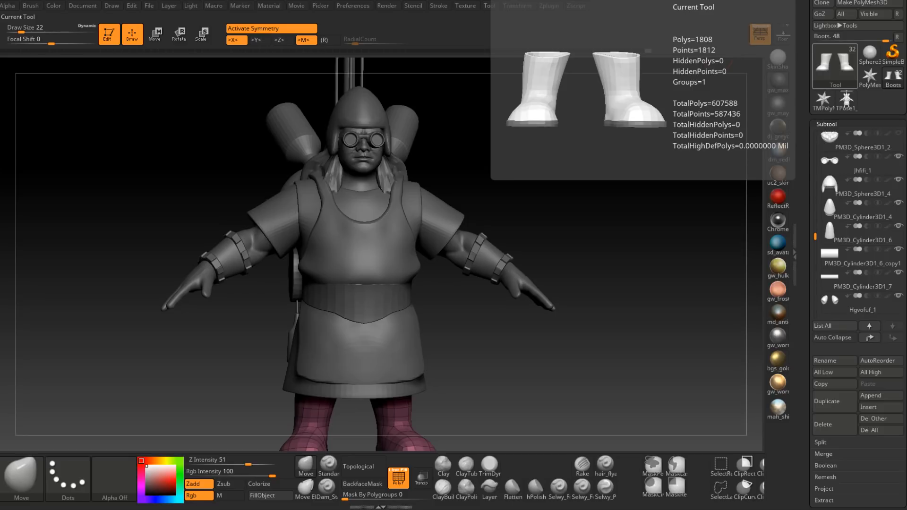
pyautogui.moveTo(586, 255); pyautogui.dragTo(453, 297)
# Step: Try to delete the apron subtool Extract10
pyautogui.keyDown('alt'); pyautogui.click(424, 316); pyautogui.keyUp('alt')
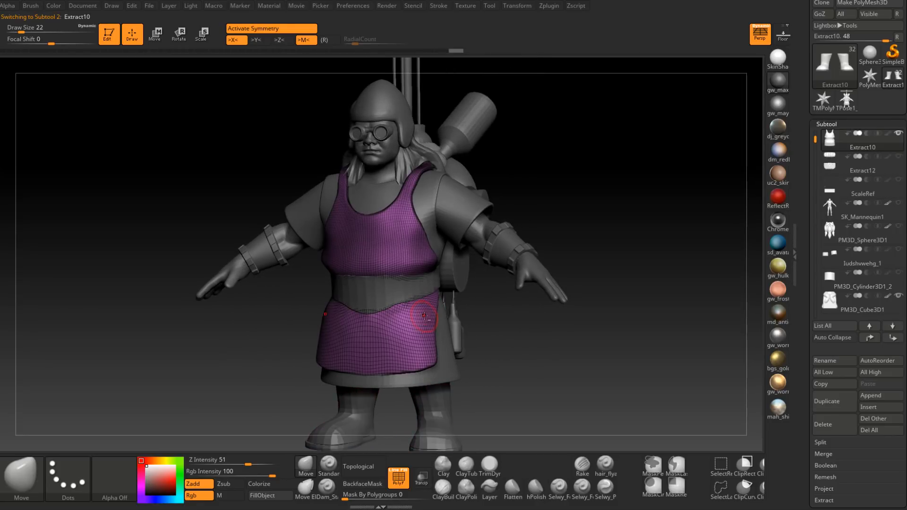
pyautogui.click(841, 429)
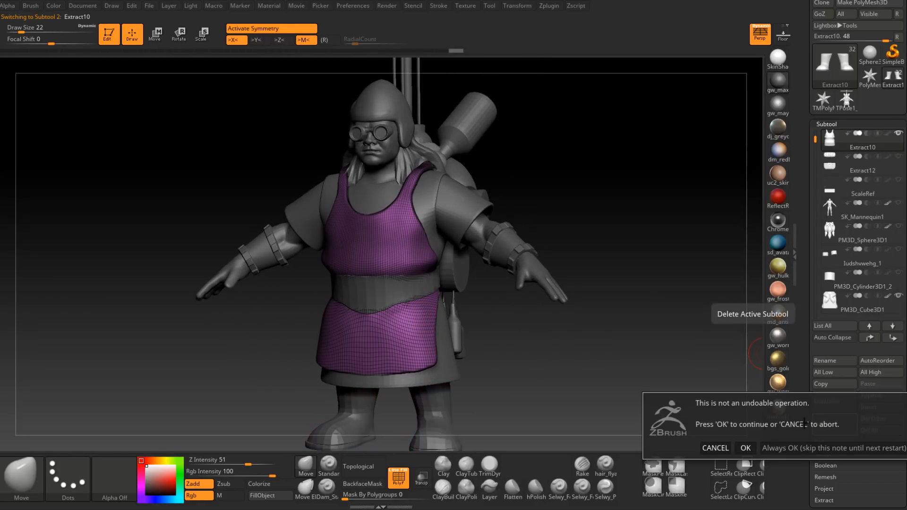
pyautogui.click(749, 447)
pyautogui.moveTo(366, 314)
pyautogui.mouseDown(button='right')
pyautogui.moveTo(447, 311)
pyautogui.moveTo(455, 336)
pyautogui.moveTo(445, 342)
pyautogui.moveTo(432, 330)
pyautogui.mouseUp(button='right')
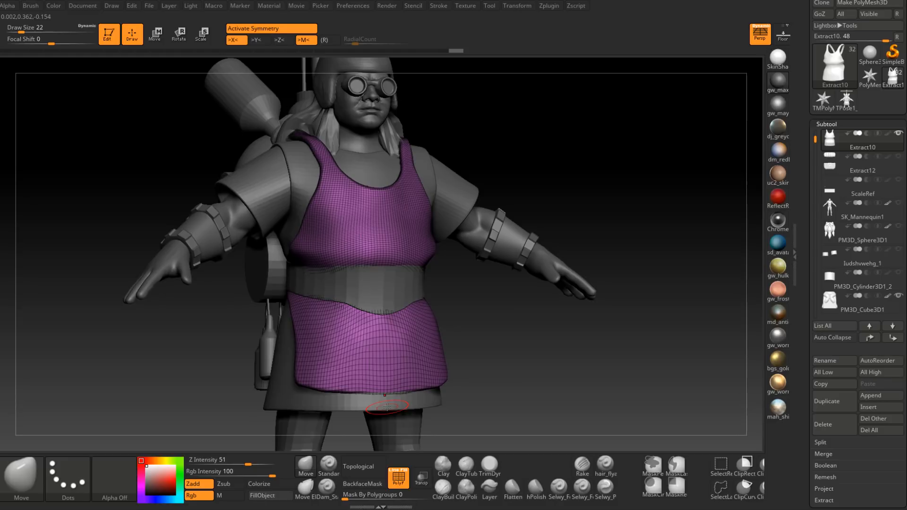
pyautogui.moveTo(387, 407); pyautogui.dragTo(411, 292, button='right')
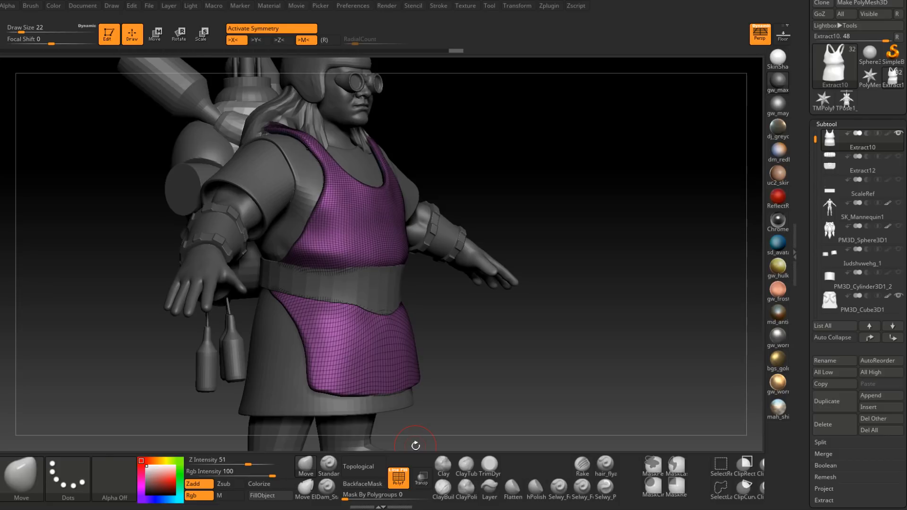
# Step: Make the Mervon body the active subtool, turn off the polyframe display and set up the ClayBuildup brush at draw size 7
pyautogui.moveTo(526, 182); pyautogui.dragTo(554, 265)
pyautogui.moveTo(553, 266); pyautogui.dragTo(524, 272, button='right')
pyautogui.moveTo(525, 272)
pyautogui.keyDown('ctrl'); pyautogui.mouseDown(button='right')
pyautogui.moveTo(505, 289)
pyautogui.moveTo(499, 322)
pyautogui.moveTo(461, 273)
pyautogui.moveTo(456, 311)
pyautogui.mouseUp(button='right'); pyautogui.keyUp('ctrl')
pyautogui.keyDown('alt'); pyautogui.click(499, 286); pyautogui.keyUp('alt')
pyautogui.click(399, 478)
pyautogui.click(442, 489)
pyautogui.moveTo(373, 307); pyautogui.dragTo(416, 315, button='right')
pyautogui.press('space')
pyautogui.click(441, 251)
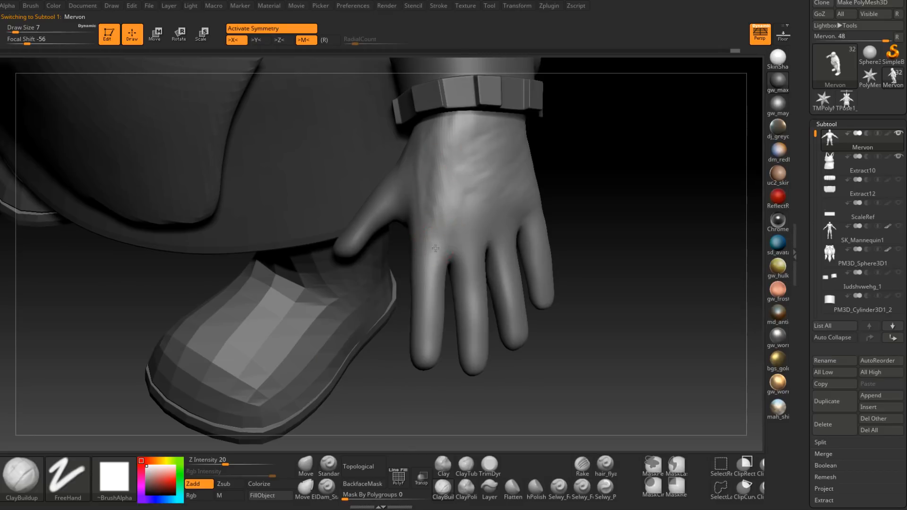
# Step: Build up the index and middle finger knuckles on the hands with ClayBuildup
pyautogui.moveTo(429, 250)
pyautogui.mouseDown()
pyautogui.moveTo(427, 261)
pyautogui.moveTo(434, 244)
pyautogui.mouseUp()
pyautogui.moveTo(430, 267)
pyautogui.mouseDown(button='right')
pyautogui.moveTo(430, 239)
pyautogui.moveTo(415, 259)
pyautogui.mouseUp(button='right')
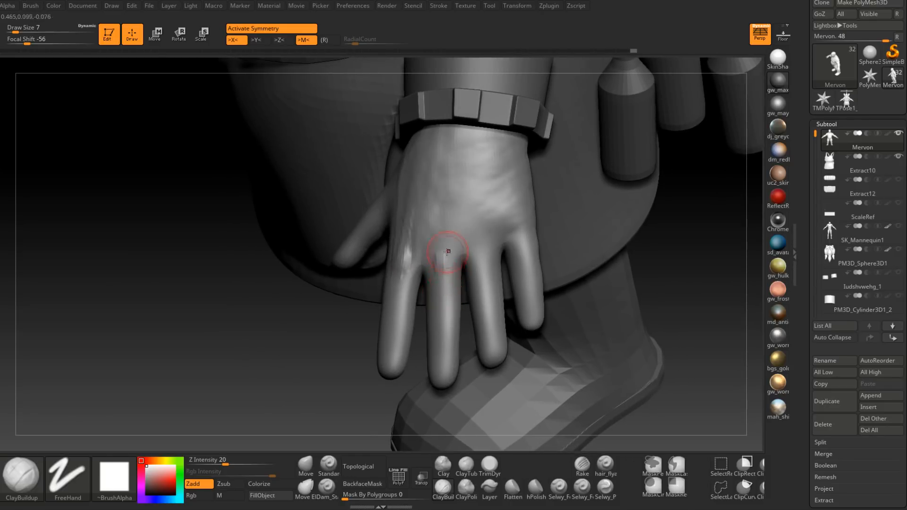
pyautogui.moveTo(443, 277); pyautogui.dragTo(440, 275, button='right')
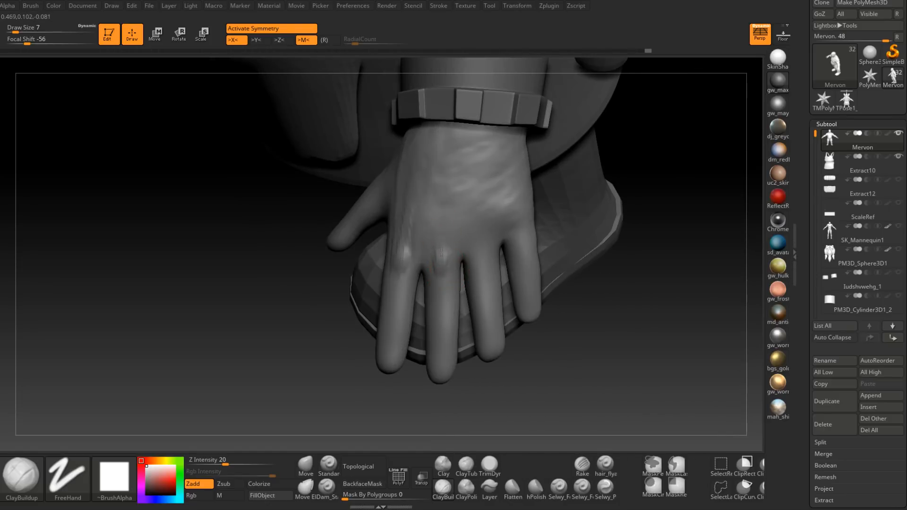
pyautogui.moveTo(443, 267); pyautogui.dragTo(416, 263, button='right')
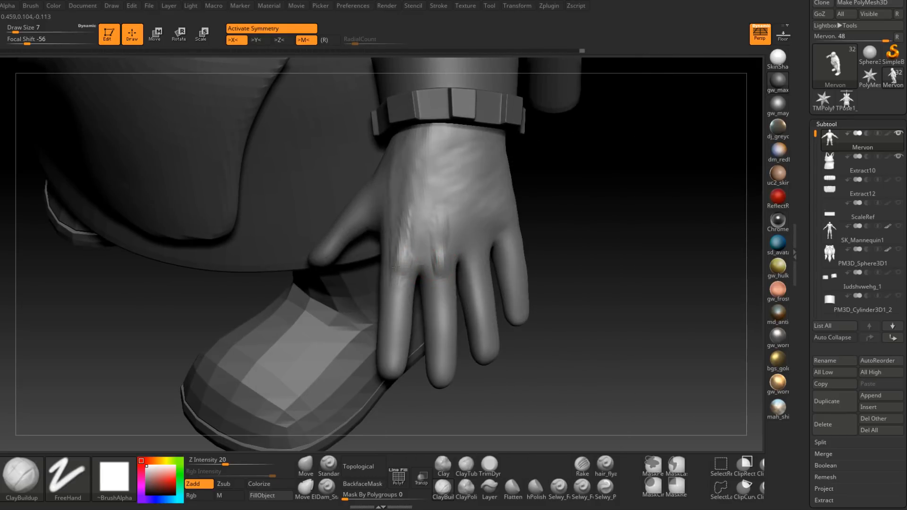
pyautogui.moveTo(401, 257); pyautogui.dragTo(411, 287, button='right')
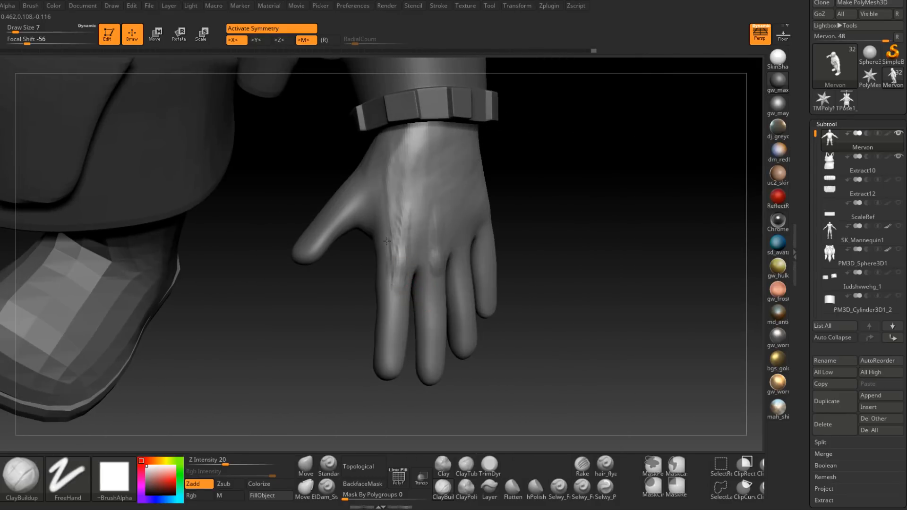
# Step: Sculpt the tendons running from the index and middle knuckles across the back of the hand
pyautogui.moveTo(405, 247); pyautogui.dragTo(411, 257, button='right')
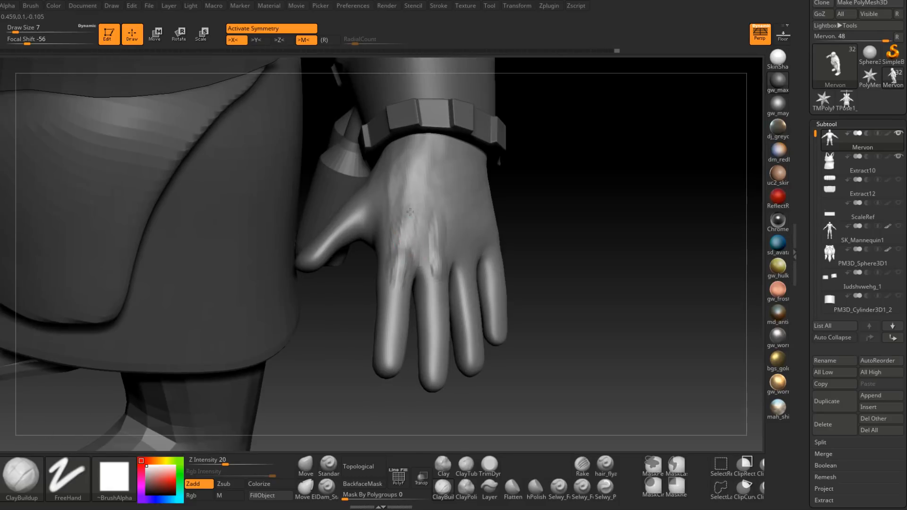
pyautogui.moveTo(413, 245); pyautogui.dragTo(449, 216, button='right')
pyautogui.keyDown('shift'); pyautogui.moveTo(427, 190); pyautogui.dragTo(406, 257); pyautogui.keyUp('shift')
pyautogui.moveTo(407, 250)
pyautogui.mouseDown(button='right')
pyautogui.moveTo(416, 258)
pyautogui.moveTo(427, 246)
pyautogui.mouseUp(button='right')
pyautogui.keyDown('shift'); pyautogui.moveTo(425, 222); pyautogui.dragTo(414, 251); pyautogui.keyUp('shift')
pyautogui.moveTo(422, 232)
pyautogui.mouseDown(button='right')
pyautogui.moveTo(412, 229)
pyautogui.moveTo(417, 408)
pyautogui.mouseUp(button='right')
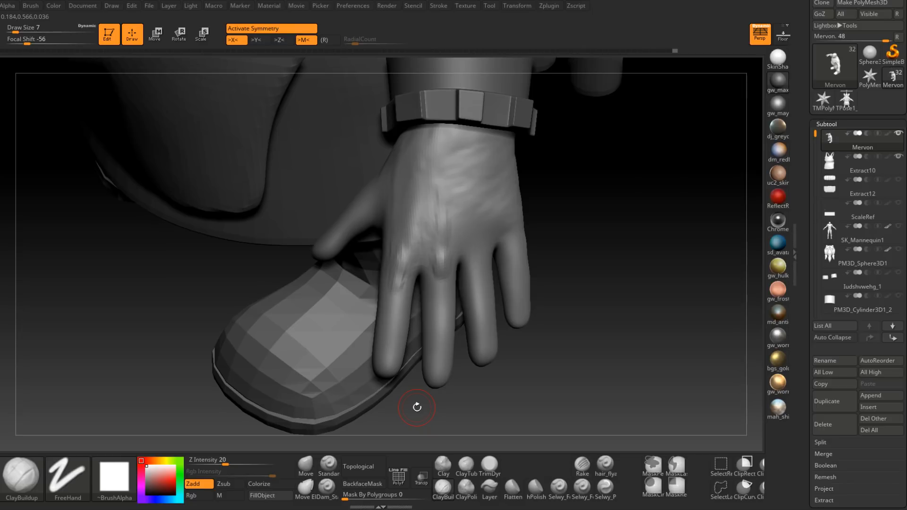
# Step: Refine the index knuckle and add volume to the upper segment of the index finger with ClayBuildup
pyautogui.moveTo(417, 407)
pyautogui.mouseDown(button='right')
pyautogui.moveTo(340, 396)
pyautogui.moveTo(399, 373)
pyautogui.moveTo(409, 350)
pyautogui.mouseUp(button='right')
pyautogui.moveTo(405, 279)
pyautogui.keyDown('shift'); pyautogui.mouseDown()
pyautogui.moveTo(409, 257)
pyautogui.moveTo(401, 274)
pyautogui.mouseUp(); pyautogui.keyUp('shift')
pyautogui.moveTo(396, 262); pyautogui.dragTo(402, 291, button='right')
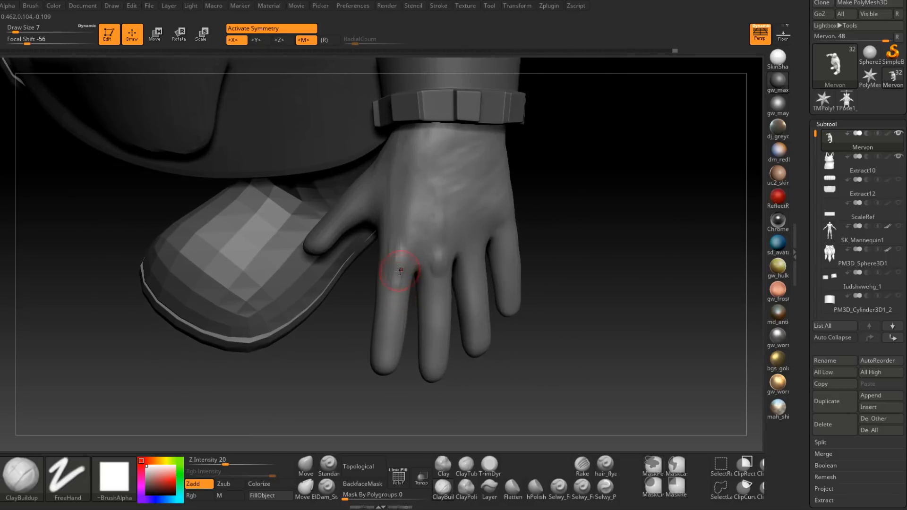
pyautogui.moveTo(400, 311); pyautogui.dragTo(388, 309)
pyautogui.moveTo(397, 300)
pyautogui.mouseDown(button='right')
pyautogui.moveTo(456, 305)
pyautogui.moveTo(392, 292)
pyautogui.mouseUp(button='right')
pyautogui.moveTo(391, 290)
pyautogui.mouseDown()
pyautogui.moveTo(392, 305)
pyautogui.moveTo(394, 292)
pyautogui.mouseUp()
pyautogui.moveTo(396, 299); pyautogui.dragTo(361, 294, button='right')
pyautogui.moveTo(402, 297); pyautogui.dragTo(405, 301)
# Step: Build up the joints along the back of the index finger with short ClayBuildup strokes
pyautogui.moveTo(405, 301); pyautogui.dragTo(385, 332, button='right')
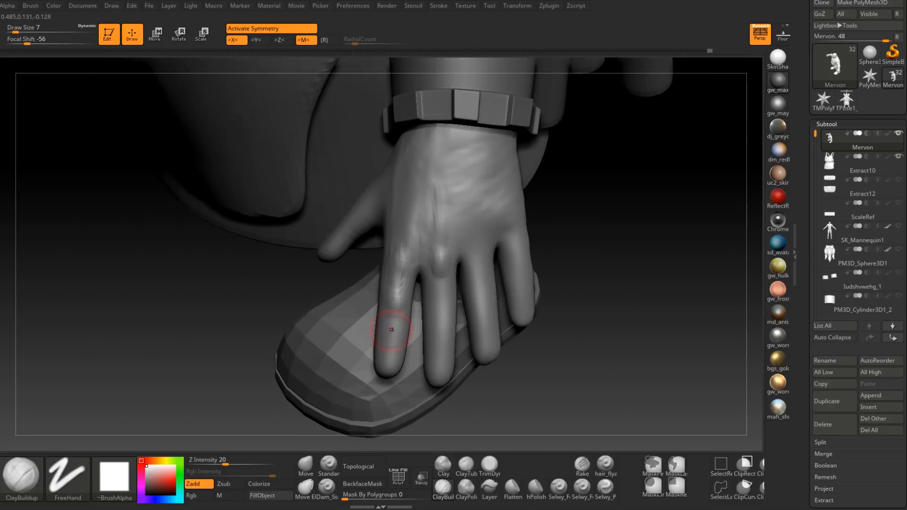
pyautogui.moveTo(383, 335); pyautogui.dragTo(391, 320)
pyautogui.moveTo(387, 342)
pyautogui.mouseDown(button='right')
pyautogui.moveTo(411, 316)
pyautogui.moveTo(419, 321)
pyautogui.moveTo(388, 318)
pyautogui.mouseUp(button='right')
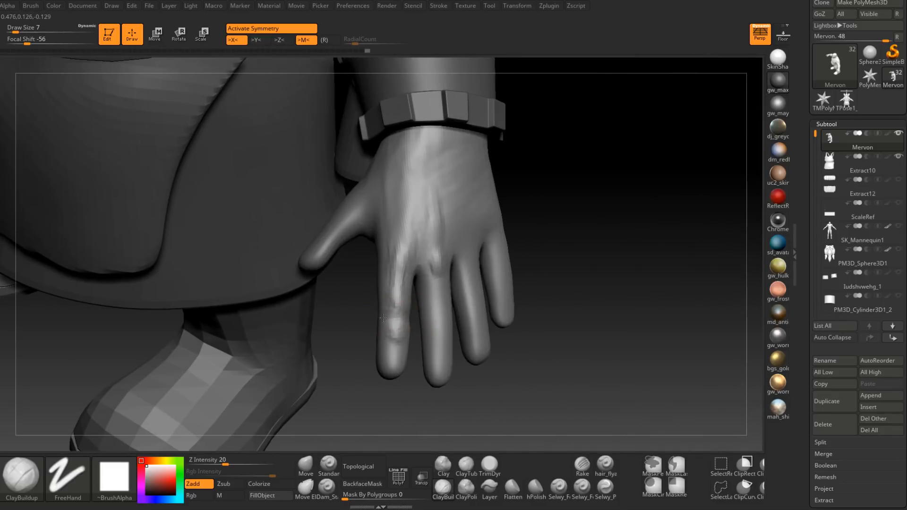
pyautogui.moveTo(378, 265)
pyautogui.mouseDown(button='right')
pyautogui.moveTo(409, 294)
pyautogui.moveTo(382, 297)
pyautogui.mouseUp(button='right')
pyautogui.keyDown('shift'); pyautogui.moveTo(392, 319); pyautogui.dragTo(395, 309); pyautogui.keyUp('shift')
pyautogui.moveTo(421, 314); pyautogui.dragTo(399, 316, button='right')
pyautogui.moveTo(404, 319)
pyautogui.keyDown('shift'); pyautogui.mouseDown()
pyautogui.moveTo(406, 289)
pyautogui.moveTo(407, 325)
pyautogui.mouseUp(); pyautogui.keyUp('shift')
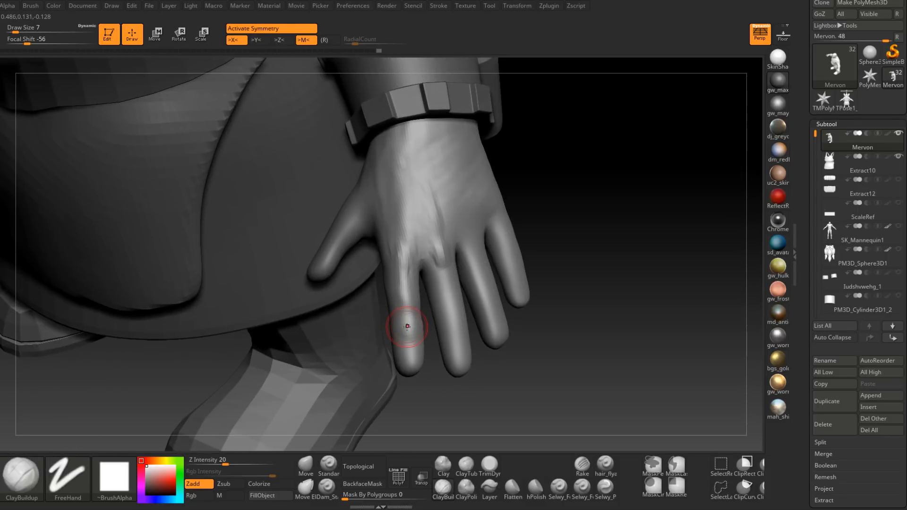
pyautogui.moveTo(408, 327)
pyautogui.mouseDown(button='right')
pyautogui.moveTo(368, 274)
pyautogui.moveTo(378, 267)
pyautogui.mouseUp(button='right')
# Step: Shape the base of the index finger with short ClayBuildup strokes
pyautogui.press('space')
pyautogui.moveTo(366, 267)
pyautogui.mouseDown()
pyautogui.moveTo(355, 273)
pyautogui.moveTo(362, 257)
pyautogui.mouseUp()
pyautogui.moveTo(365, 257)
pyautogui.mouseDown(button='right')
pyautogui.moveTo(344, 262)
pyautogui.moveTo(364, 227)
pyautogui.moveTo(339, 284)
pyautogui.moveTo(378, 258)
pyautogui.moveTo(368, 226)
pyautogui.moveTo(369, 247)
pyautogui.mouseUp(button='right')
pyautogui.moveTo(378, 214)
pyautogui.mouseDown(button='right')
pyautogui.moveTo(370, 250)
pyautogui.moveTo(382, 233)
pyautogui.mouseUp(button='right')
pyautogui.keyDown('shift'); pyautogui.moveTo(378, 241); pyautogui.dragTo(360, 263); pyautogui.keyUp('shift')
pyautogui.moveTo(360, 263); pyautogui.dragTo(348, 267, button='right')
pyautogui.keyDown('shift'); pyautogui.moveTo(348, 267); pyautogui.dragTo(352, 257); pyautogui.keyUp('shift')
pyautogui.moveTo(352, 257); pyautogui.dragTo(361, 253, button='right')
# Step: Sculpt the crease at the palm-side base of the index finger with ClayBuildup at draw size 7
pyautogui.moveTo(295, 312)
pyautogui.mouseDown(button='right')
pyautogui.moveTo(452, 307)
pyautogui.moveTo(442, 288)
pyautogui.mouseUp(button='right')
pyautogui.press('space')
pyautogui.moveTo(442, 243); pyautogui.dragTo(437, 241)
pyautogui.press('space')
pyautogui.click(431, 240)
pyautogui.moveTo(441, 255)
pyautogui.mouseDown(button='right')
pyautogui.moveTo(448, 258)
pyautogui.moveTo(440, 254)
pyautogui.moveTo(448, 226)
pyautogui.moveTo(429, 247)
pyautogui.mouseUp(button='right')
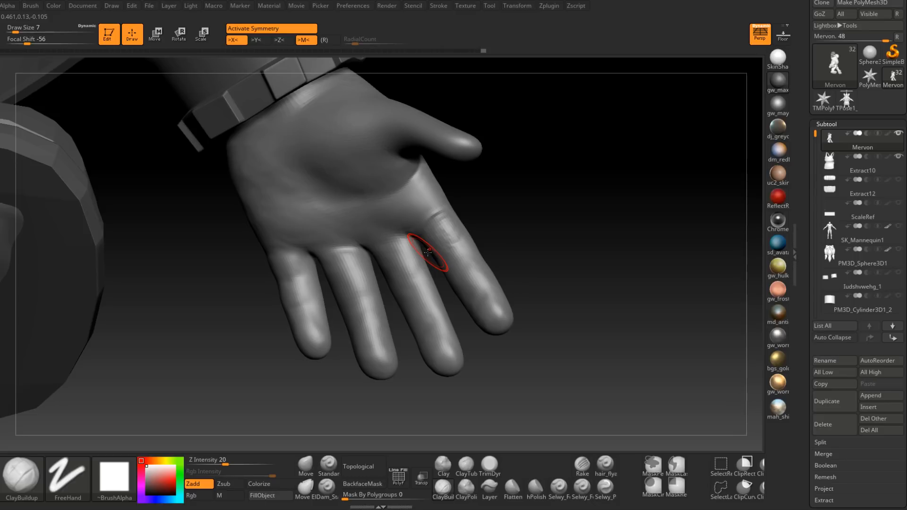
# Step: Build up the fleshy pad on the palm side of the index finger's first segment
pyautogui.moveTo(427, 252); pyautogui.dragTo(474, 193, button='right')
pyautogui.moveTo(457, 216); pyautogui.dragTo(455, 214)
pyautogui.moveTo(454, 214); pyautogui.dragTo(483, 223, button='right')
pyautogui.moveTo(451, 231); pyautogui.dragTo(457, 239)
pyautogui.moveTo(458, 239); pyautogui.dragTo(457, 223, button='right')
pyautogui.moveTo(440, 236); pyautogui.dragTo(433, 240)
pyautogui.moveTo(415, 243); pyautogui.dragTo(425, 238, button='right')
pyautogui.moveTo(432, 236)
pyautogui.mouseDown()
pyautogui.moveTo(444, 247)
pyautogui.moveTo(439, 231)
pyautogui.mouseUp()
pyautogui.moveTo(439, 231); pyautogui.dragTo(437, 246, button='right')
pyautogui.keyDown('shift'); pyautogui.moveTo(437, 246); pyautogui.dragTo(455, 233); pyautogui.keyUp('shift')
pyautogui.moveTo(456, 233); pyautogui.dragTo(437, 238, button='right')
pyautogui.keyDown('shift'); pyautogui.moveTo(437, 239); pyautogui.dragTo(443, 239); pyautogui.keyUp('shift')
# Step: Continue the palm-side pads and creases of the index finger down toward the fingertip
pyautogui.moveTo(451, 241)
pyautogui.mouseDown(button='right')
pyautogui.moveTo(438, 259)
pyautogui.moveTo(482, 243)
pyautogui.moveTo(466, 300)
pyautogui.moveTo(462, 271)
pyautogui.moveTo(453, 280)
pyautogui.moveTo(466, 268)
pyautogui.moveTo(444, 272)
pyautogui.mouseUp(button='right')
pyautogui.keyDown('shift'); pyautogui.moveTo(451, 258); pyautogui.dragTo(465, 269); pyautogui.keyUp('shift')
pyautogui.moveTo(448, 276); pyautogui.dragTo(469, 268, button='right')
pyautogui.keyDown('shift'); pyautogui.moveTo(470, 267); pyautogui.dragTo(453, 283); pyautogui.keyUp('shift')
pyautogui.moveTo(437, 286); pyautogui.dragTo(449, 290, button='right')
pyautogui.keyDown('shift'); pyautogui.moveTo(450, 290); pyautogui.dragTo(443, 279); pyautogui.keyUp('shift')
pyautogui.moveTo(444, 279)
pyautogui.mouseDown(button='right')
pyautogui.moveTo(436, 276)
pyautogui.moveTo(439, 289)
pyautogui.mouseUp(button='right')
pyautogui.keyDown('shift'); pyautogui.moveTo(439, 289); pyautogui.dragTo(439, 276); pyautogui.keyUp('shift')
pyautogui.moveTo(439, 276); pyautogui.dragTo(438, 283, button='right')
pyautogui.keyDown('shift'); pyautogui.moveTo(438, 283); pyautogui.dragTo(437, 291); pyautogui.keyUp('shift')
pyautogui.moveTo(438, 291)
pyautogui.mouseDown(button='right')
pyautogui.moveTo(433, 324)
pyautogui.moveTo(461, 304)
pyautogui.mouseUp(button='right')
pyautogui.keyDown('shift'); pyautogui.moveTo(461, 304); pyautogui.dragTo(471, 294); pyautogui.keyUp('shift')
pyautogui.moveTo(471, 293)
pyautogui.mouseDown(button='right')
pyautogui.moveTo(468, 276)
pyautogui.moveTo(427, 289)
pyautogui.mouseUp(button='right')
pyautogui.keyDown('shift'); pyautogui.moveTo(428, 289); pyautogui.dragTo(430, 275); pyautogui.keyUp('shift')
pyautogui.moveTo(429, 276); pyautogui.dragTo(422, 266, button='right')
# Step: Define the middle joint on the back of the index finger with ClayBuildup at draw size 4
pyautogui.press('space')
pyautogui.moveTo(429, 264); pyautogui.dragTo(424, 263)
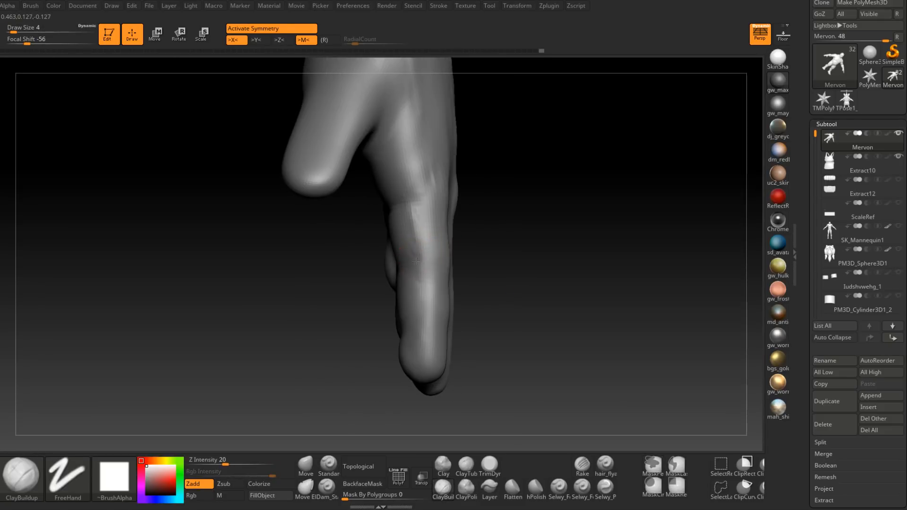
pyautogui.moveTo(424, 278); pyautogui.dragTo(435, 252, button='right')
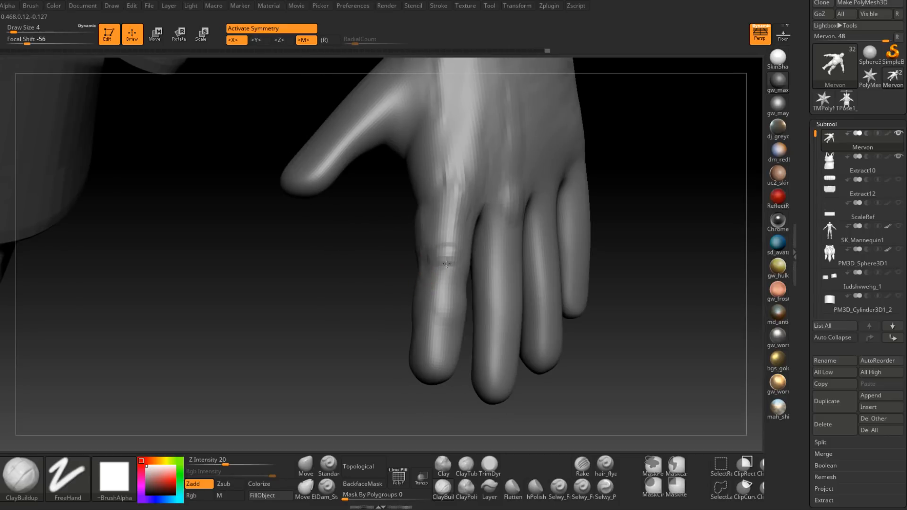
pyautogui.moveTo(449, 257); pyautogui.dragTo(491, 271, button='right')
pyautogui.keyDown('shift'); pyautogui.moveTo(444, 264); pyautogui.dragTo(446, 279); pyautogui.keyUp('shift')
pyautogui.moveTo(486, 271); pyautogui.dragTo(447, 269, button='right')
pyautogui.keyDown('shift'); pyautogui.moveTo(446, 267); pyautogui.dragTo(447, 279); pyautogui.keyUp('shift')
pyautogui.moveTo(449, 270)
pyautogui.mouseDown(button='right')
pyautogui.moveTo(471, 271)
pyautogui.moveTo(451, 275)
pyautogui.moveTo(437, 266)
pyautogui.mouseUp(button='right')
# Step: Add volume around the index finger's middle joint with ClayBuildup at draw size 6
pyautogui.press('space')
pyautogui.moveTo(438, 268); pyautogui.dragTo(440, 269)
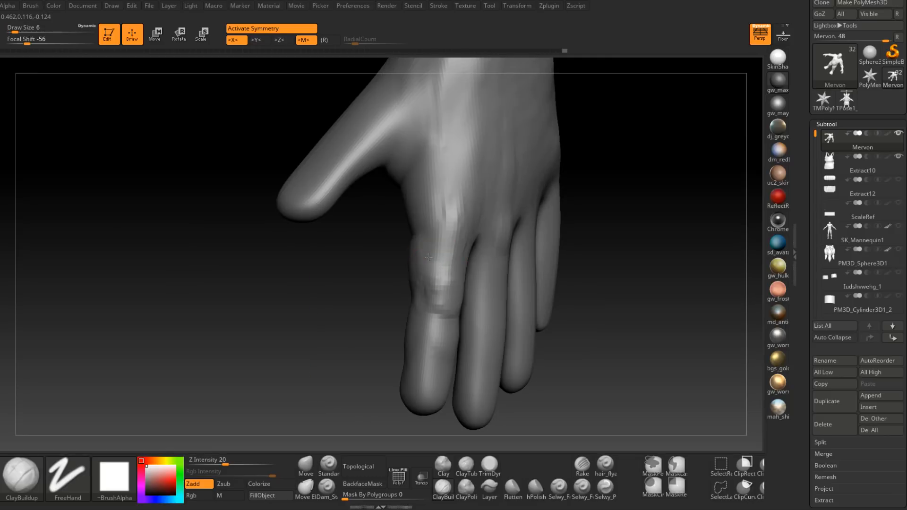
pyautogui.moveTo(425, 248); pyautogui.dragTo(438, 269, button='right')
pyautogui.moveTo(438, 235)
pyautogui.mouseDown(button='right')
pyautogui.moveTo(469, 277)
pyautogui.moveTo(456, 273)
pyautogui.mouseUp(button='right')
# Step: Refine the sides and back of the index finger's middle joint with ClayBuildup at draw size 4 and smooth the strokes
pyautogui.press('space')
pyautogui.moveTo(458, 271); pyautogui.dragTo(455, 271)
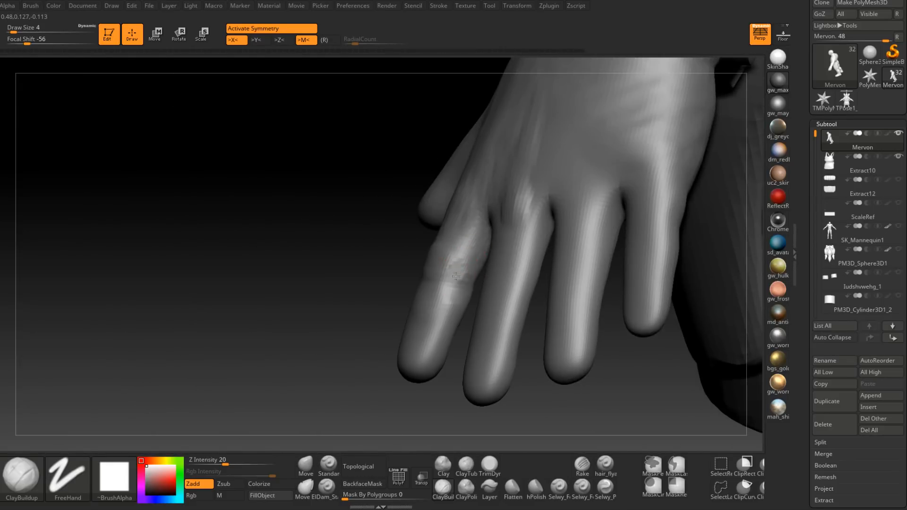
pyautogui.press('d')
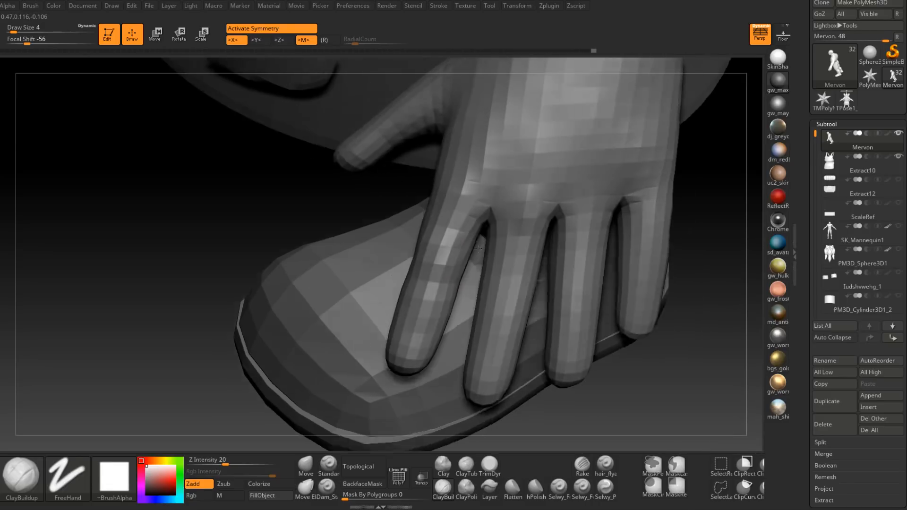
pyautogui.press('d')
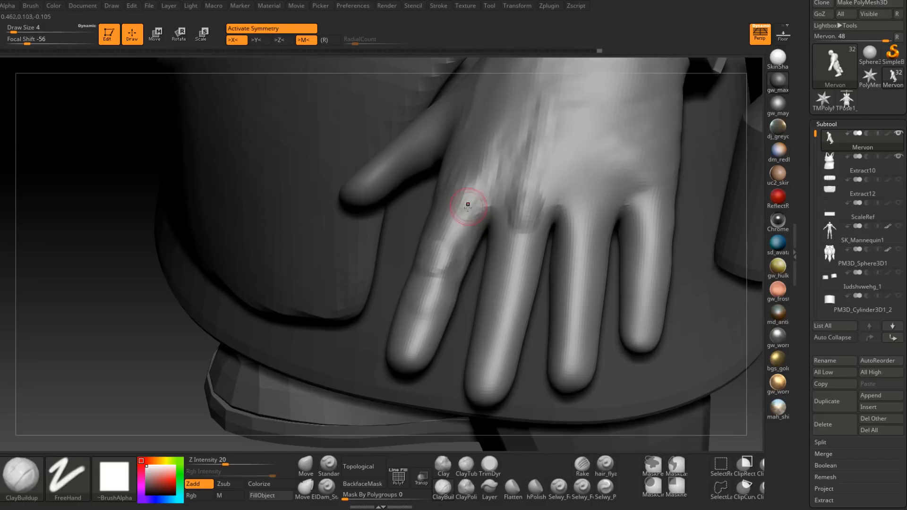
pyautogui.press('shift')
pyautogui.moveTo(464, 254)
pyautogui.mouseDown(button='right')
pyautogui.moveTo(463, 328)
pyautogui.moveTo(448, 312)
pyautogui.moveTo(468, 278)
pyautogui.moveTo(425, 259)
pyautogui.moveTo(432, 243)
pyautogui.moveTo(486, 285)
pyautogui.moveTo(522, 342)
pyautogui.moveTo(482, 298)
pyautogui.moveTo(458, 323)
pyautogui.mouseUp(button='right')
# Step: Build up the end joint on the back of the index finger with ClayBuildup at draw size 5
pyautogui.press('space')
pyautogui.click(477, 303)
pyautogui.moveTo(437, 334); pyautogui.dragTo(424, 331)
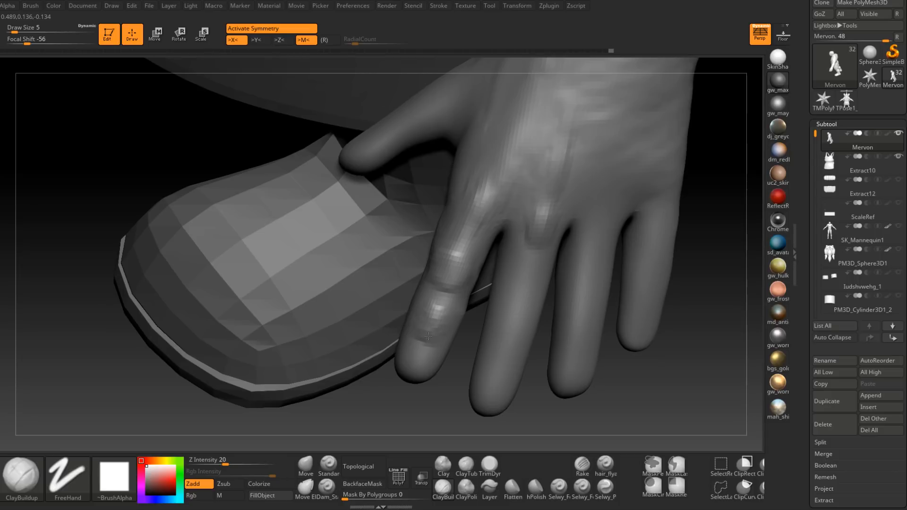
pyautogui.moveTo(453, 320)
pyautogui.mouseDown(button='right')
pyautogui.moveTo(410, 310)
pyautogui.moveTo(474, 326)
pyautogui.moveTo(457, 337)
pyautogui.moveTo(457, 289)
pyautogui.moveTo(473, 343)
pyautogui.moveTo(466, 370)
pyautogui.mouseUp(button='right')
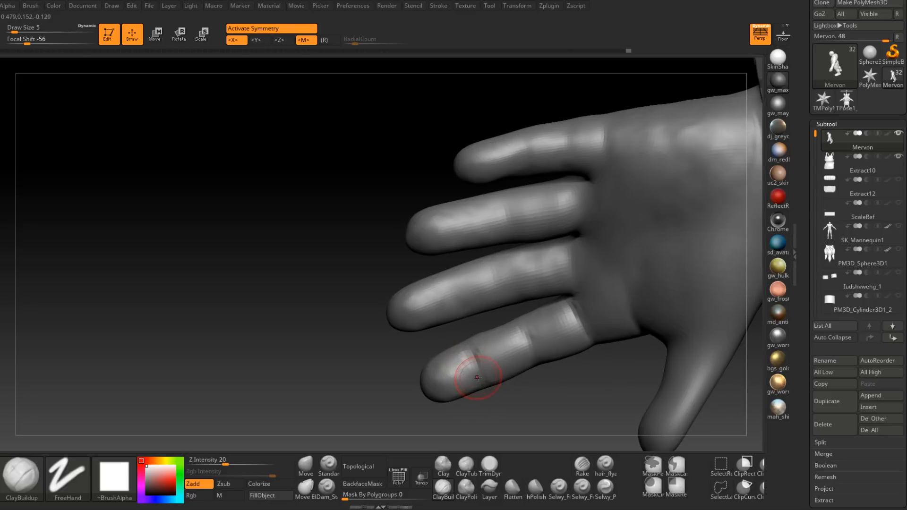
# Step: Shape the palm side and thumb-facing side of the index finger's end joint with ClayBuildup at draw size 5
pyautogui.moveTo(476, 340); pyautogui.dragTo(489, 406, button='right')
pyautogui.moveTo(481, 351); pyautogui.dragTo(465, 381, button='right')
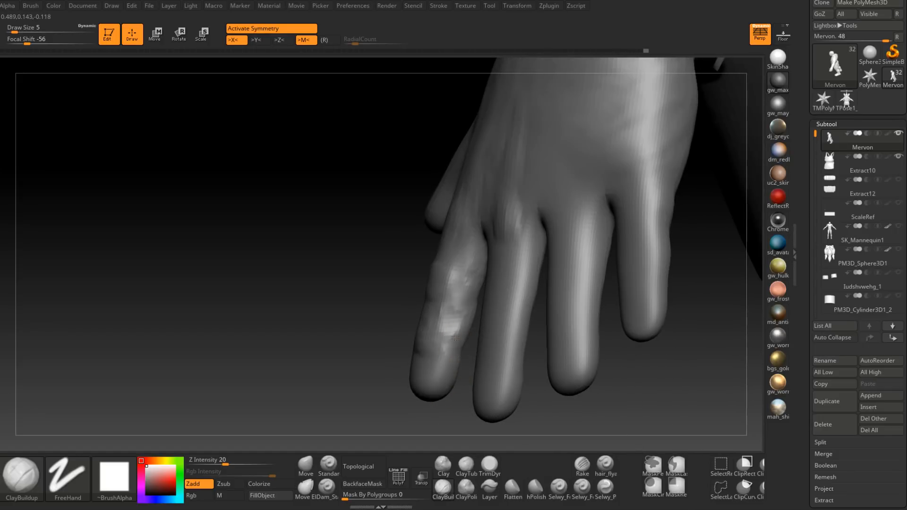
pyautogui.moveTo(461, 344)
pyautogui.mouseDown(button='right')
pyautogui.moveTo(431, 328)
pyautogui.moveTo(421, 357)
pyautogui.moveTo(416, 324)
pyautogui.mouseUp(button='right')
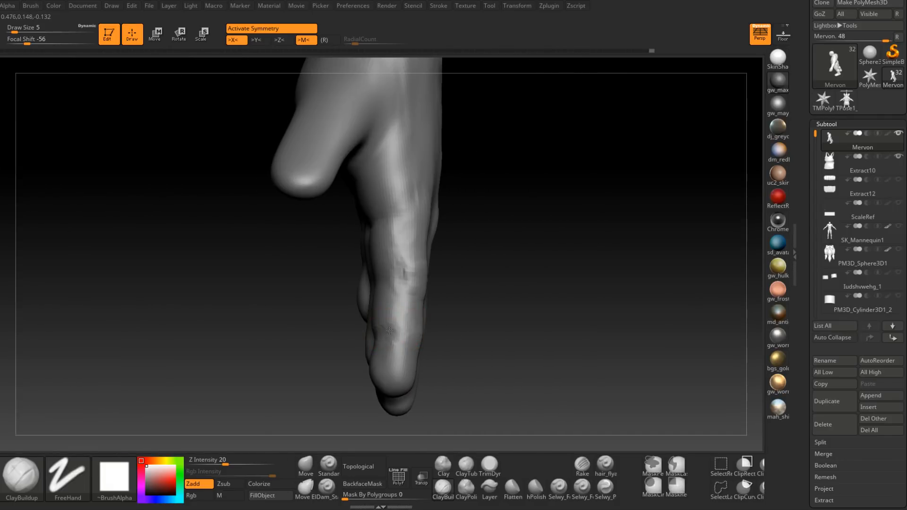
pyautogui.moveTo(390, 333)
pyautogui.mouseDown(button='right')
pyautogui.moveTo(375, 354)
pyautogui.moveTo(409, 340)
pyautogui.moveTo(423, 287)
pyautogui.moveTo(431, 307)
pyautogui.moveTo(413, 309)
pyautogui.moveTo(414, 303)
pyautogui.mouseUp(button='right')
# Step: Carve the fingernail outline into the tip of the index finger with Dam_Standard at draw size 1
pyautogui.click(325, 487)
pyautogui.press('space')
pyautogui.moveTo(413, 306)
pyautogui.mouseDown()
pyautogui.moveTo(406, 307)
pyautogui.moveTo(428, 329)
pyautogui.mouseUp()
pyautogui.moveTo(427, 329)
pyautogui.mouseDown(button='right')
pyautogui.moveTo(416, 327)
pyautogui.moveTo(431, 328)
pyautogui.moveTo(453, 307)
pyautogui.moveTo(445, 302)
pyautogui.mouseUp(button='right')
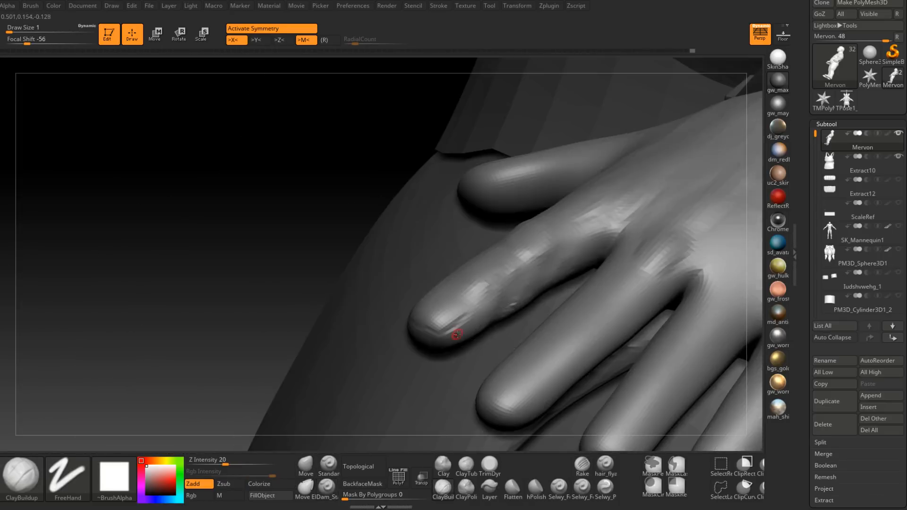
# Step: Add volume around the index fingernail with ClayBuildup at draw size 3 and smooth the fingertip
pyautogui.press('space')
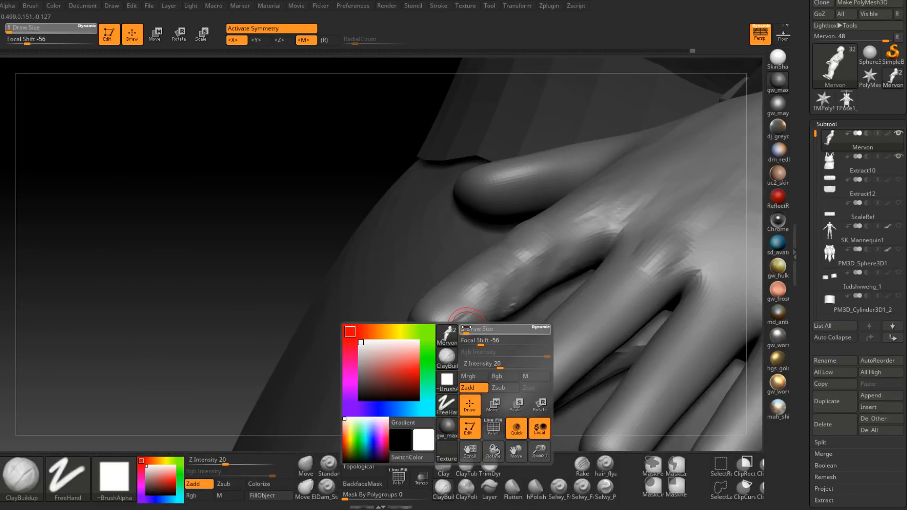
pyautogui.moveTo(465, 327); pyautogui.dragTo(440, 341)
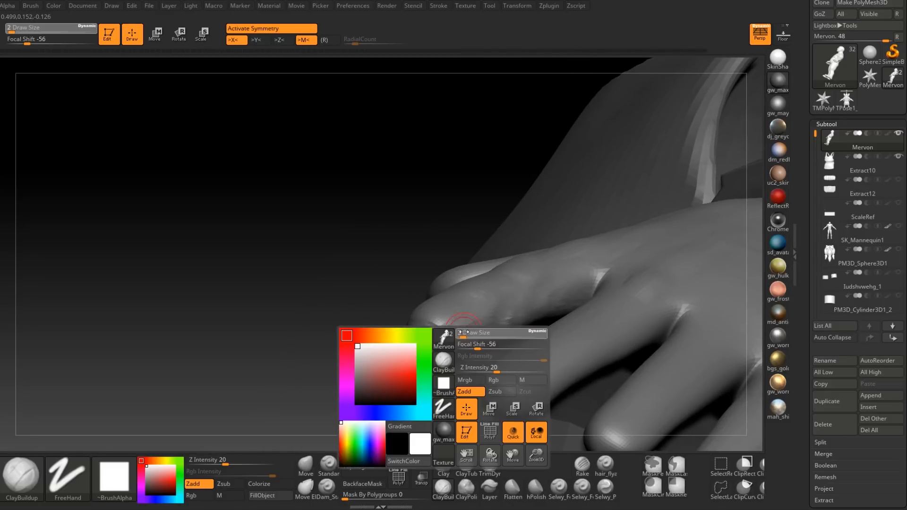
pyautogui.moveTo(446, 340); pyautogui.dragTo(447, 340)
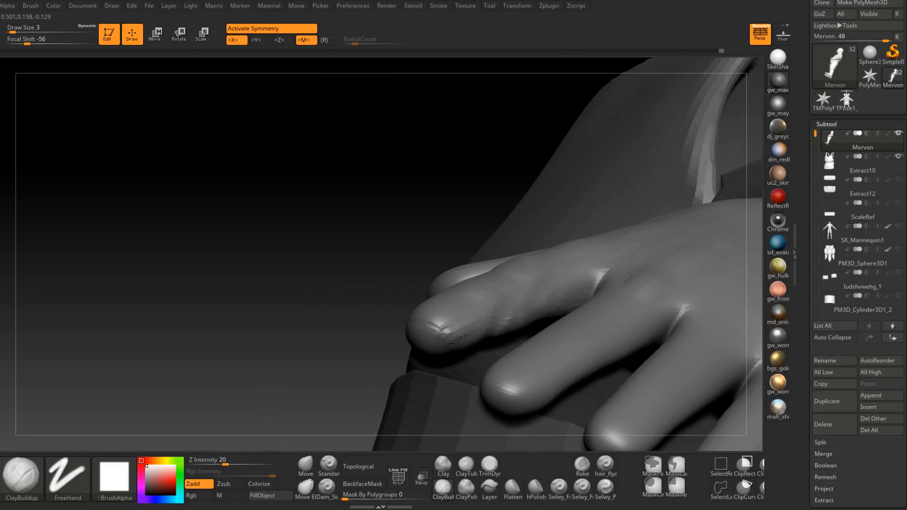
pyautogui.press('shift')
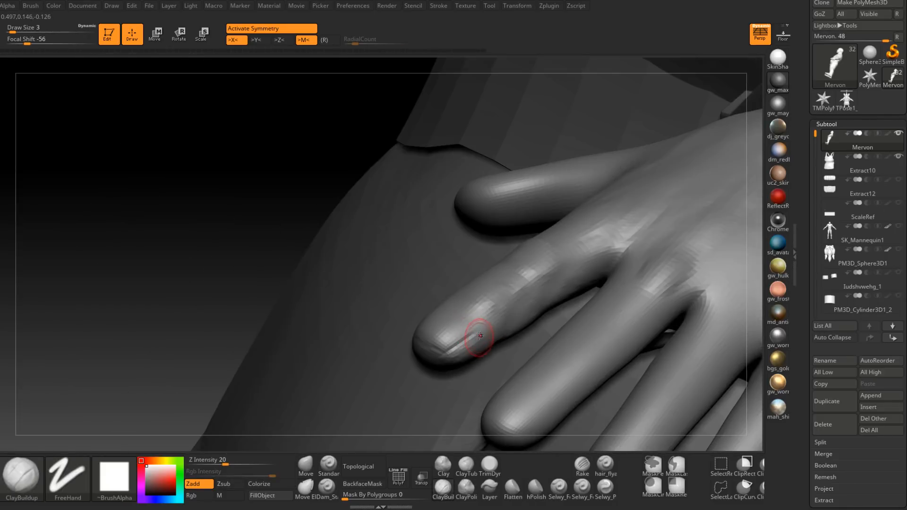
pyautogui.moveTo(480, 336); pyautogui.dragTo(446, 361)
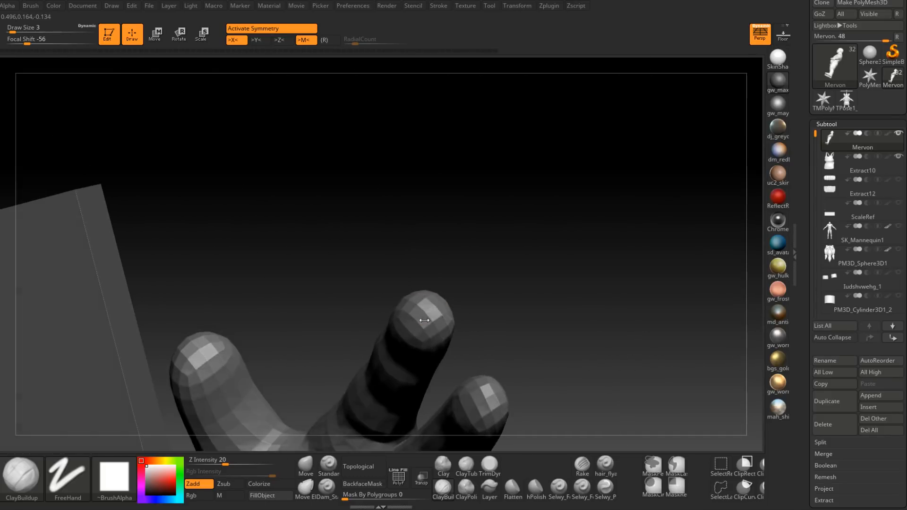
# Step: Flatten the index fingernail's surface with TrimDynamic at draw size 4
pyautogui.press('space')
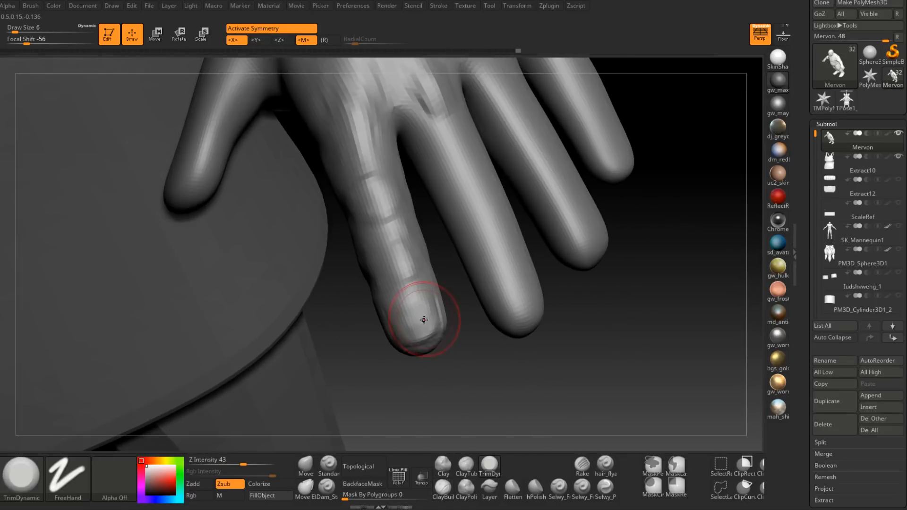
pyautogui.press('space')
pyautogui.moveTo(425, 318); pyautogui.dragTo(414, 314)
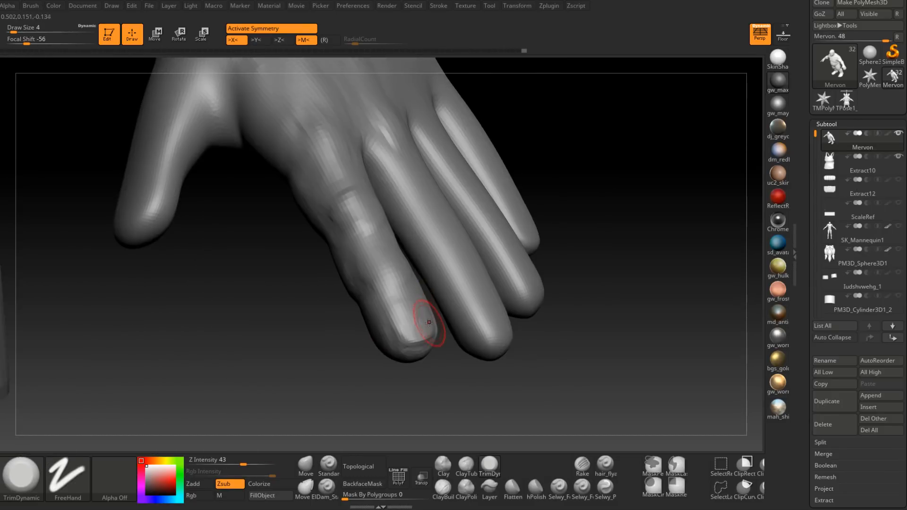
# Step: Sharpen the edges of the index fingernail with Dam_Standard at draw size 2
pyautogui.press('b')
pyautogui.press('d')
pyautogui.press('s')
pyautogui.press('space')
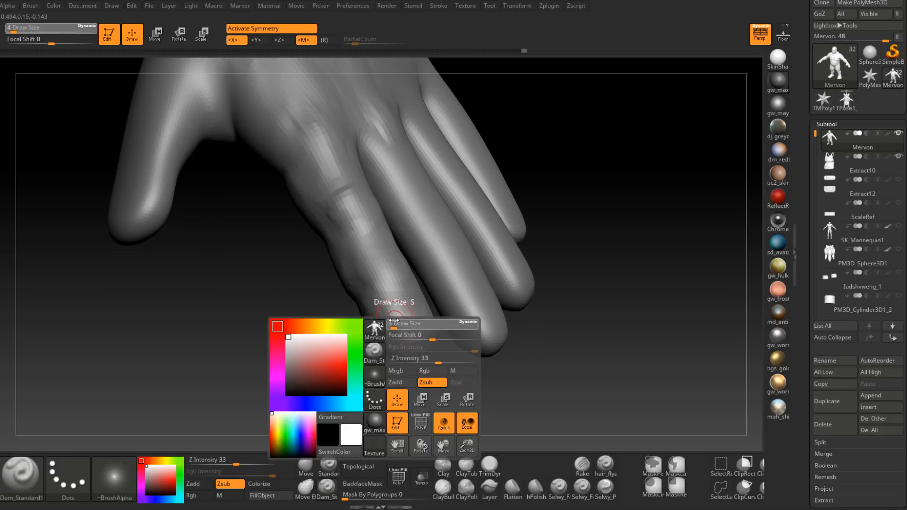
pyautogui.moveTo(386, 307); pyautogui.dragTo(407, 349)
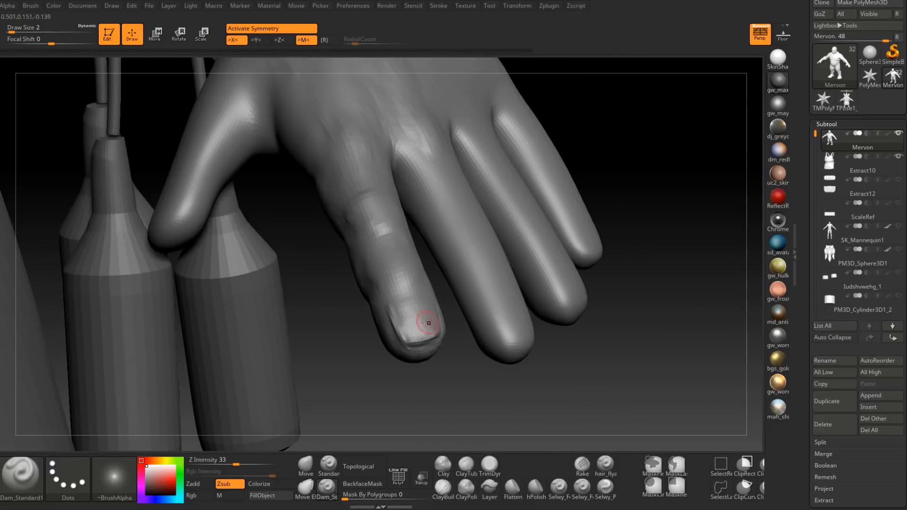
# Step: Build up the back of the index finger behind the nail with ClayBuildup at draw size 5 and smooth it
pyautogui.press('shift')
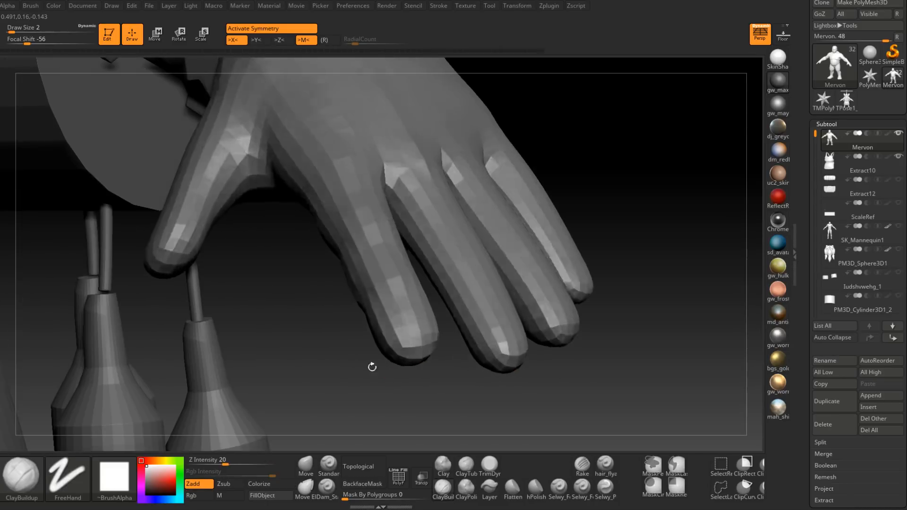
pyautogui.press('ctrl')
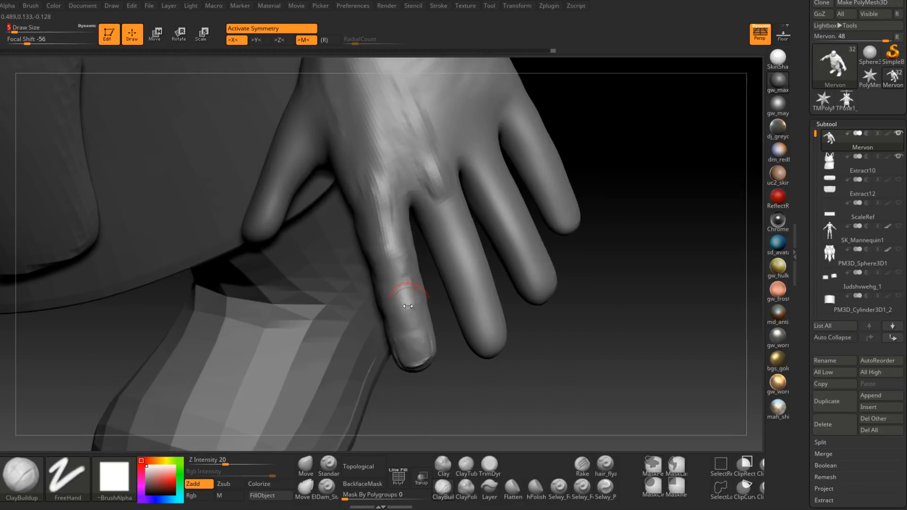
pyautogui.press('[')
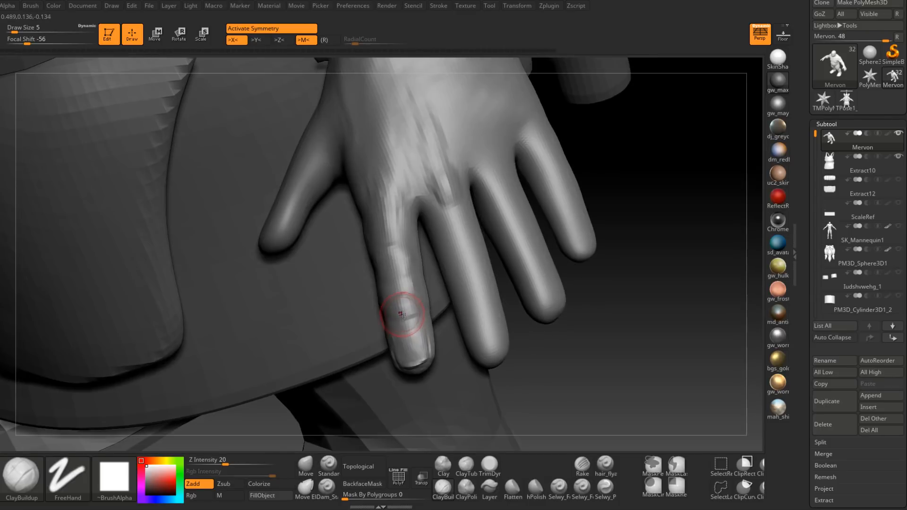
pyautogui.press('shift')
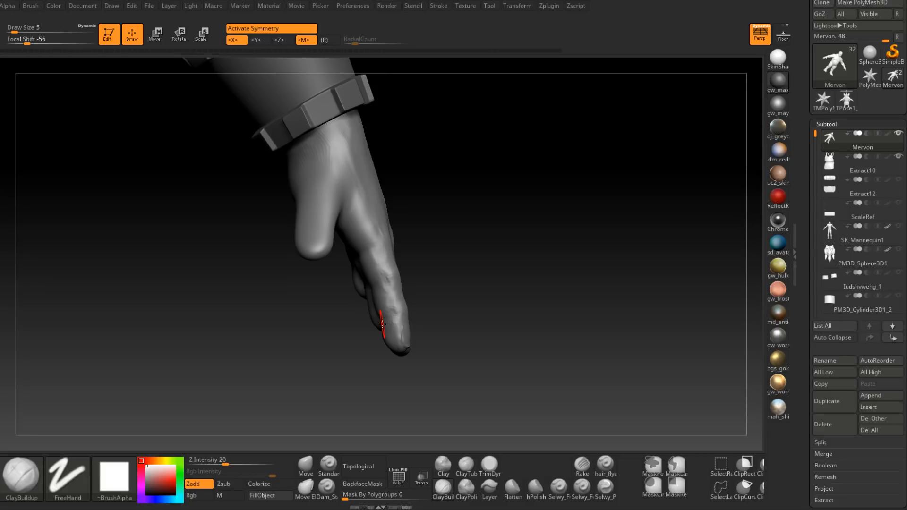
# Step: Refine the index finger's side profile along its joints with ClayBuildup at draw size 5
pyautogui.moveTo(383, 324); pyautogui.dragTo(377, 271, button='right')
pyautogui.moveTo(404, 300)
pyautogui.mouseDown(button='right')
pyautogui.moveTo(406, 324)
pyautogui.moveTo(413, 314)
pyautogui.mouseUp(button='right')
pyautogui.keyDown('alt'); pyautogui.moveTo(407, 262); pyautogui.dragTo(404, 317, button='right'); pyautogui.keyUp('alt')
pyautogui.moveTo(402, 295)
pyautogui.mouseDown()
pyautogui.moveTo(398, 286)
pyautogui.moveTo(399, 298)
pyautogui.mouseUp()
pyautogui.moveTo(400, 315); pyautogui.dragTo(401, 297, button='right')
# Step: Build up the thumb side of the index finger's knuckle and tendon with ClayBuildup at draw size 7
pyautogui.press('space')
pyautogui.moveTo(402, 299)
pyautogui.mouseDown()
pyautogui.moveTo(412, 300)
pyautogui.moveTo(402, 293)
pyautogui.moveTo(399, 301)
pyautogui.moveTo(391, 267)
pyautogui.moveTo(399, 289)
pyautogui.moveTo(386, 295)
pyautogui.moveTo(387, 265)
pyautogui.moveTo(382, 277)
pyautogui.mouseUp()
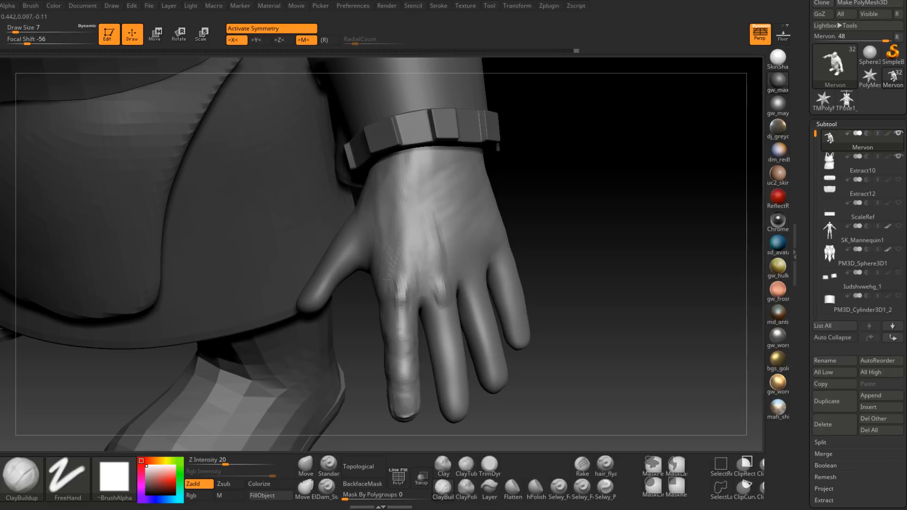
pyautogui.moveTo(382, 278); pyautogui.dragTo(380, 285, button='right')
pyautogui.moveTo(381, 285); pyautogui.dragTo(371, 282)
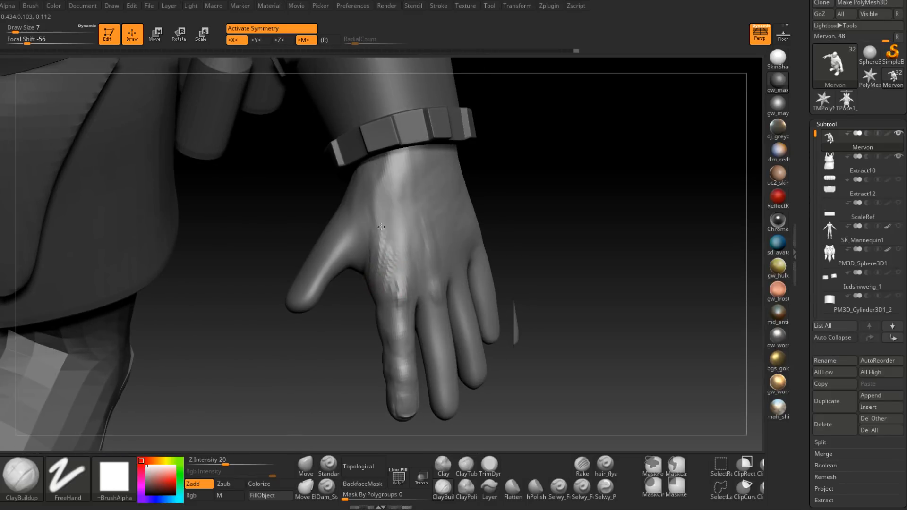
pyautogui.moveTo(381, 227); pyautogui.dragTo(393, 271)
pyautogui.moveTo(394, 302); pyautogui.dragTo(413, 290, button='right')
# Step: Strengthen the top of the index knuckle and its tendon on the back of the hand at draw size 7
pyautogui.rightClick(415, 286)
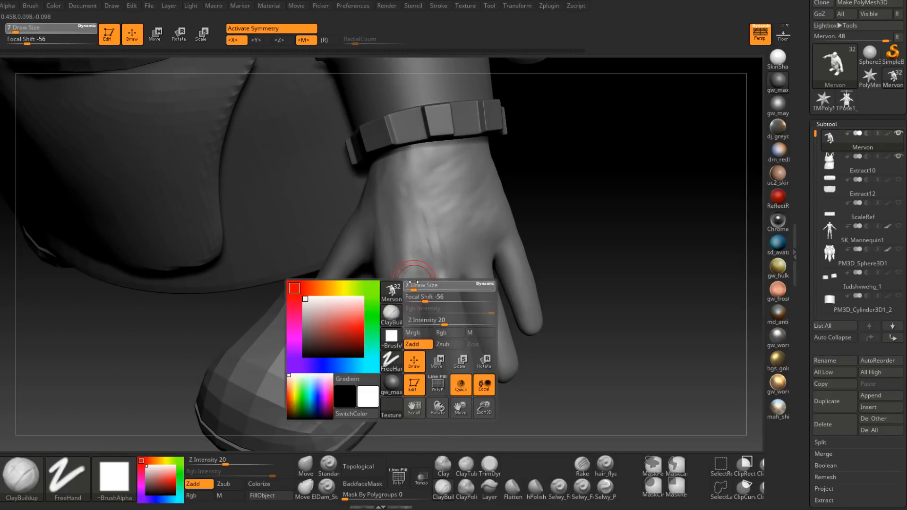
pyautogui.moveTo(418, 269); pyautogui.dragTo(414, 276)
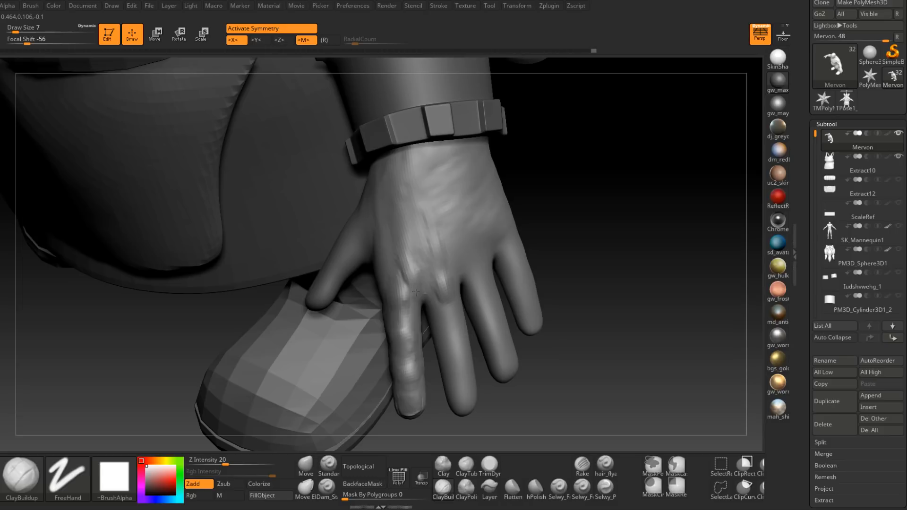
pyautogui.moveTo(400, 255)
pyautogui.mouseDown()
pyautogui.moveTo(402, 236)
pyautogui.moveTo(408, 243)
pyautogui.mouseUp()
pyautogui.moveTo(423, 279)
pyautogui.mouseDown()
pyautogui.moveTo(409, 236)
pyautogui.moveTo(399, 239)
pyautogui.moveTo(417, 279)
pyautogui.mouseUp()
pyautogui.moveTo(418, 278); pyautogui.dragTo(444, 276, button='right')
pyautogui.keyDown('shift'); pyautogui.moveTo(415, 272); pyautogui.dragTo(390, 263); pyautogui.keyUp('shift')
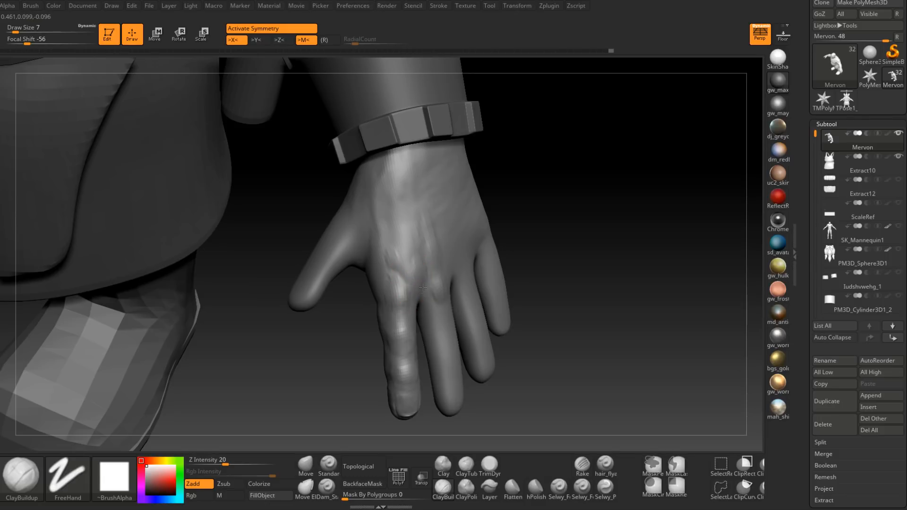
# Step: Fill and blend the surface between the index and middle knuckles with ClayBuildup at draw size 7
pyautogui.moveTo(398, 257); pyautogui.dragTo(414, 267)
pyautogui.moveTo(415, 266); pyautogui.dragTo(437, 277, button='right')
pyautogui.keyDown('shift'); pyautogui.moveTo(422, 274); pyautogui.dragTo(416, 278); pyautogui.keyUp('shift')
pyautogui.moveTo(439, 278); pyautogui.dragTo(425, 279, button='right')
pyautogui.keyDown('shift'); pyautogui.moveTo(425, 279); pyautogui.dragTo(417, 290); pyautogui.keyUp('shift')
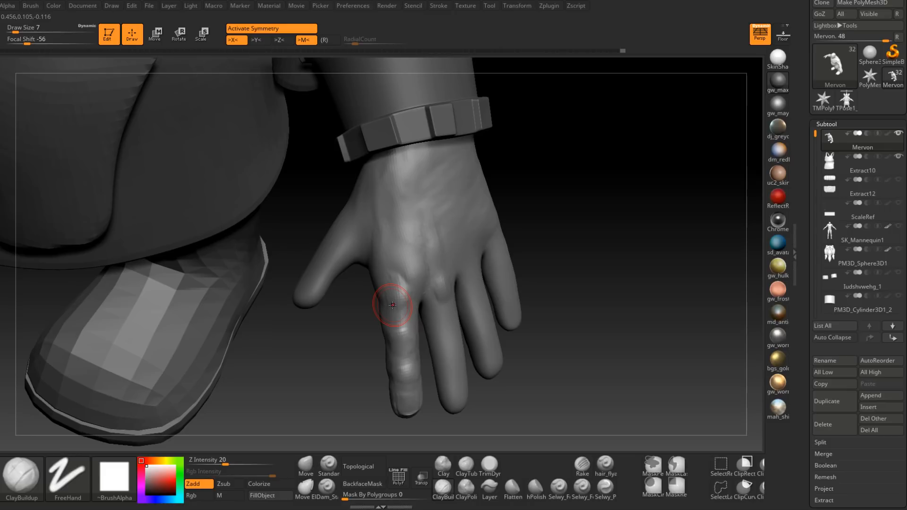
# Step: Carve creases around the index knuckle with Dam_Standard at draw size 4
pyautogui.click(327, 488)
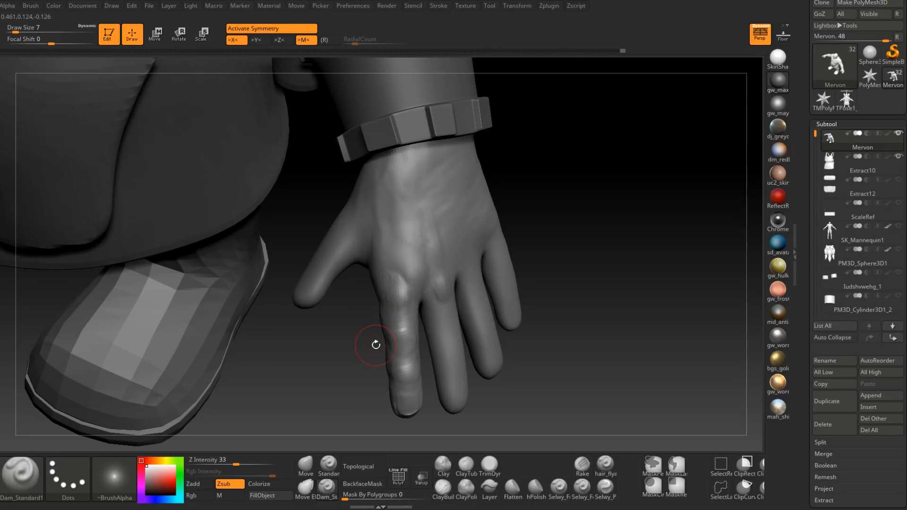
pyautogui.moveTo(410, 294); pyautogui.dragTo(409, 287, button='right')
pyautogui.press('space')
pyautogui.moveTo(410, 287); pyautogui.dragTo(406, 289)
pyautogui.keyDown('shift'); pyautogui.moveTo(403, 292); pyautogui.dragTo(401, 289); pyautogui.keyUp('shift')
pyautogui.moveTo(403, 289); pyautogui.dragTo(411, 281, button='right')
pyautogui.rightClick(415, 282)
pyautogui.keyDown('shift'); pyautogui.moveTo(403, 265); pyautogui.dragTo(417, 290); pyautogui.keyUp('shift')
pyautogui.moveTo(404, 265); pyautogui.dragTo(380, 262, button='right')
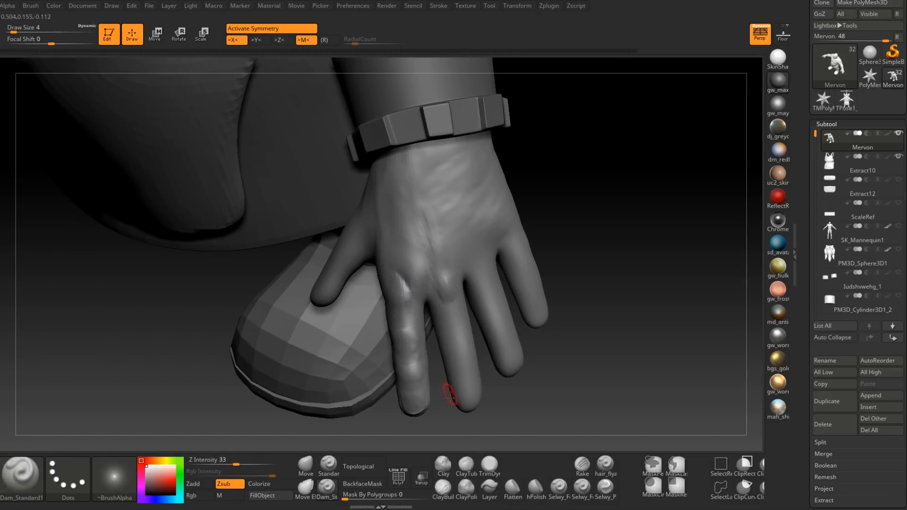
# Step: Build up and smooth the index knuckle with ClayBuildup, working at draw sizes 4 and 9
pyautogui.click(439, 481)
pyautogui.moveTo(411, 288)
pyautogui.mouseDown()
pyautogui.moveTo(405, 265)
pyautogui.moveTo(390, 294)
pyautogui.mouseUp()
pyautogui.moveTo(390, 294)
pyautogui.mouseDown(button='right')
pyautogui.moveTo(415, 289)
pyautogui.moveTo(431, 259)
pyautogui.moveTo(431, 292)
pyautogui.moveTo(401, 289)
pyautogui.moveTo(412, 306)
pyautogui.moveTo(404, 315)
pyautogui.mouseUp(button='right')
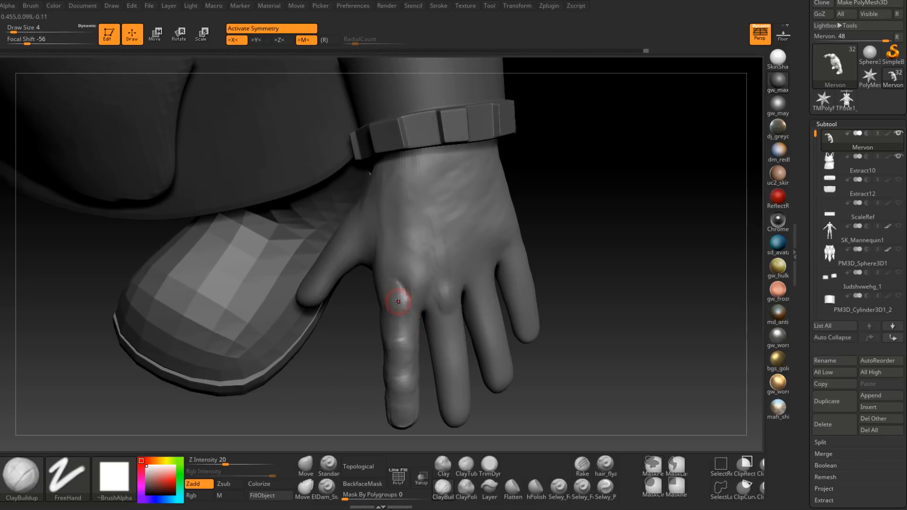
pyautogui.moveTo(399, 298); pyautogui.dragTo(399, 289, button='right')
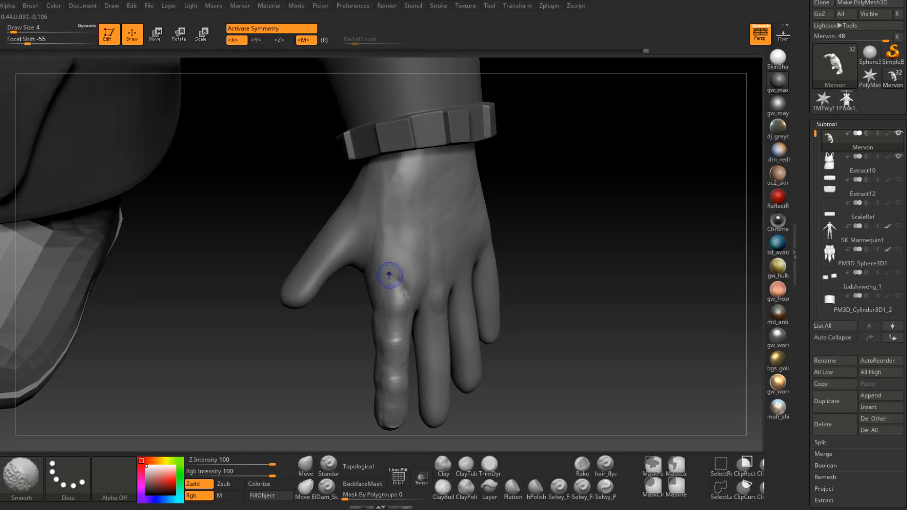
pyautogui.moveTo(390, 279); pyautogui.dragTo(398, 298, button='right')
pyautogui.moveTo(416, 326)
pyautogui.keyDown('ctrl'); pyautogui.mouseDown(button='right')
pyautogui.moveTo(435, 269)
pyautogui.moveTo(407, 291)
pyautogui.mouseUp(button='right'); pyautogui.keyUp('ctrl')
pyautogui.press('space')
pyautogui.moveTo(400, 295); pyautogui.dragTo(405, 295)
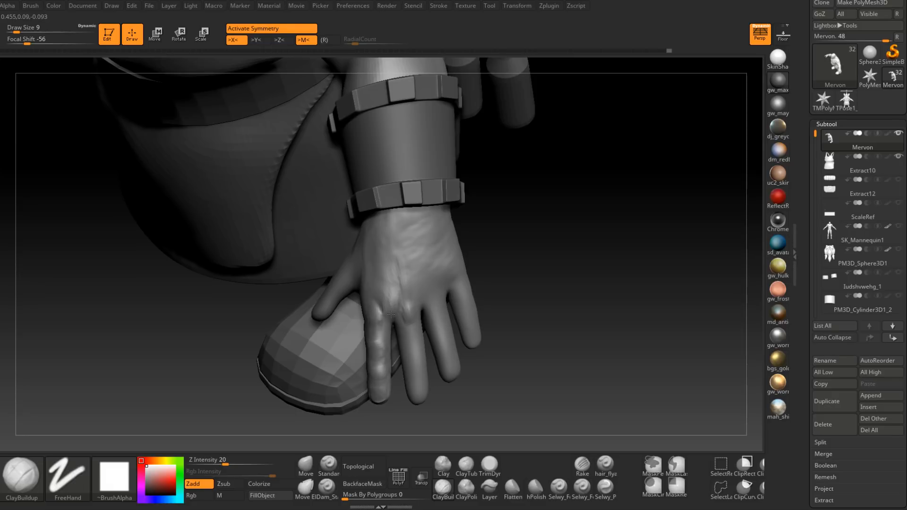
# Step: Carve the groove between the index and middle knuckles with Dam_Standard at draw size 4
pyautogui.click(327, 488)
pyautogui.keyDown('ctrl'); pyautogui.moveTo(380, 283); pyautogui.dragTo(391, 312, button='right'); pyautogui.keyUp('ctrl')
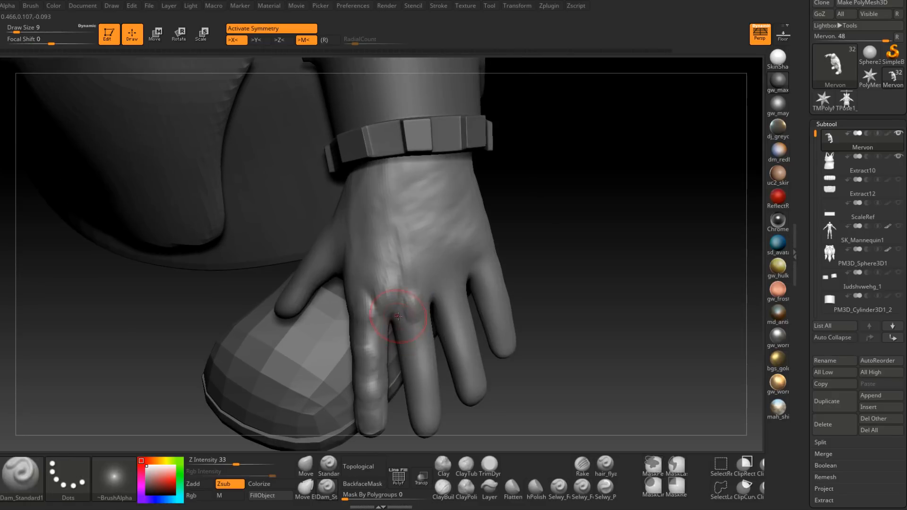
pyautogui.press('space')
pyautogui.moveTo(400, 309); pyautogui.dragTo(395, 308)
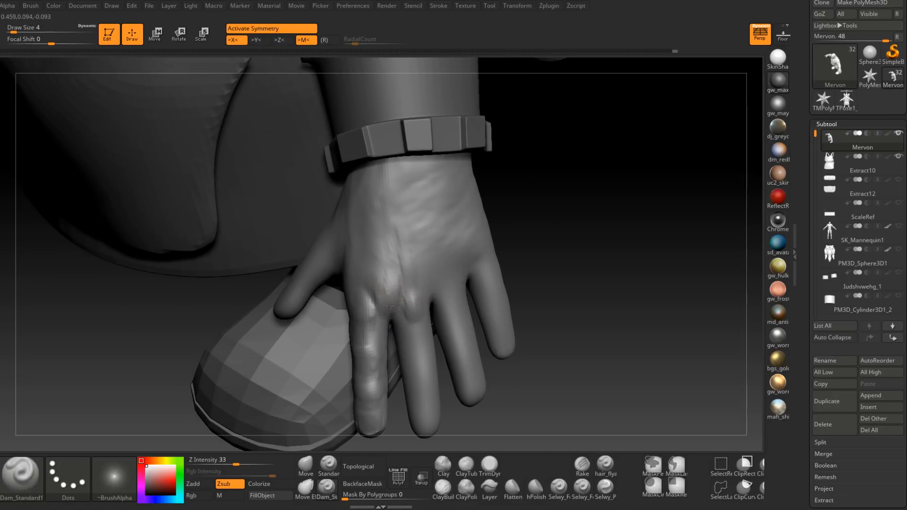
pyautogui.moveTo(386, 285)
pyautogui.mouseDown()
pyautogui.moveTo(376, 314)
pyautogui.moveTo(395, 312)
pyautogui.mouseUp()
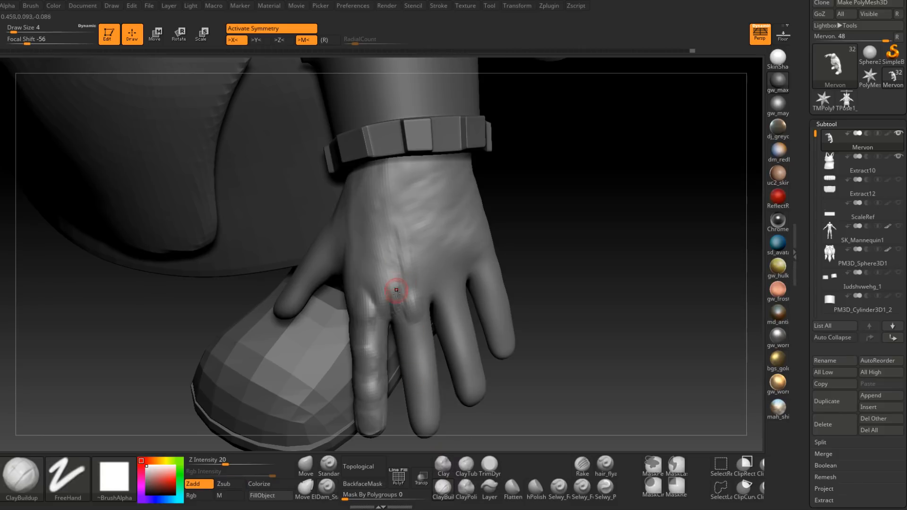
# Step: Build up the middle finger's knuckle and the tendon above it with ClayBuildup at draw size 7
pyautogui.moveTo(407, 305)
pyautogui.mouseDown()
pyautogui.moveTo(412, 289)
pyautogui.moveTo(382, 282)
pyautogui.mouseUp()
pyautogui.rightClick(411, 280)
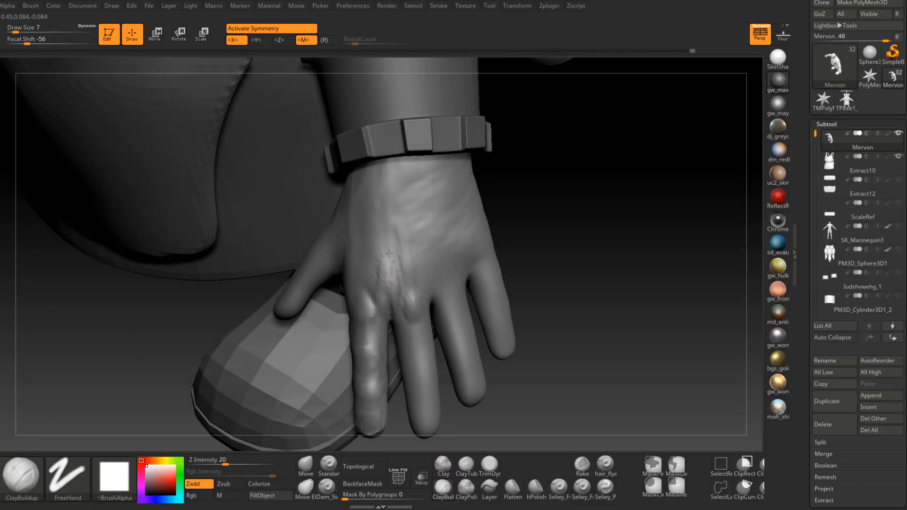
pyautogui.moveTo(405, 272)
pyautogui.mouseDown()
pyautogui.moveTo(399, 282)
pyautogui.moveTo(402, 274)
pyautogui.moveTo(382, 259)
pyautogui.moveTo(400, 285)
pyautogui.mouseUp()
pyautogui.moveTo(400, 296)
pyautogui.mouseDown(button='right')
pyautogui.moveTo(423, 287)
pyautogui.moveTo(404, 277)
pyautogui.mouseUp(button='right')
pyautogui.moveTo(412, 287); pyautogui.dragTo(402, 242)
pyautogui.moveTo(407, 272)
pyautogui.mouseDown(button='right')
pyautogui.moveTo(422, 301)
pyautogui.moveTo(403, 284)
pyautogui.moveTo(415, 283)
pyautogui.mouseUp(button='right')
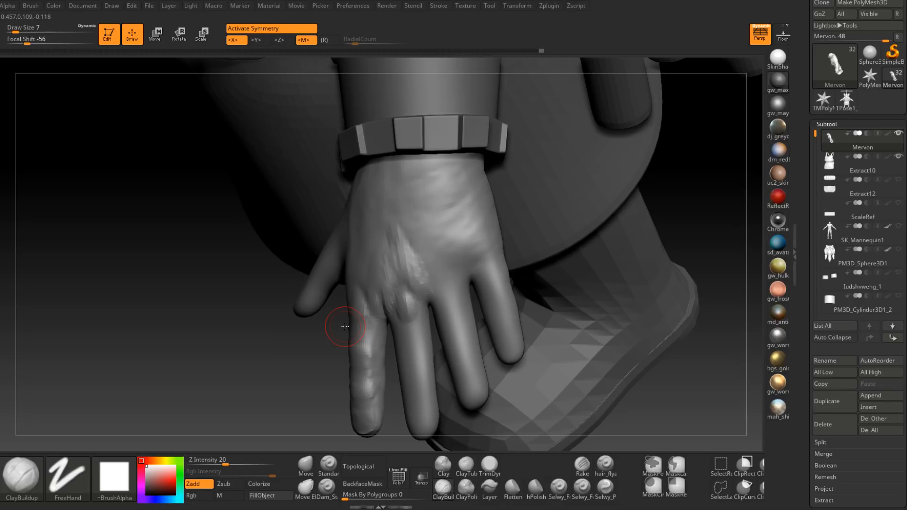
pyautogui.moveTo(405, 232)
pyautogui.mouseDown(button='right')
pyautogui.moveTo(410, 256)
pyautogui.moveTo(359, 253)
pyautogui.moveTo(410, 296)
pyautogui.moveTo(405, 276)
pyautogui.moveTo(435, 272)
pyautogui.mouseUp(button='right')
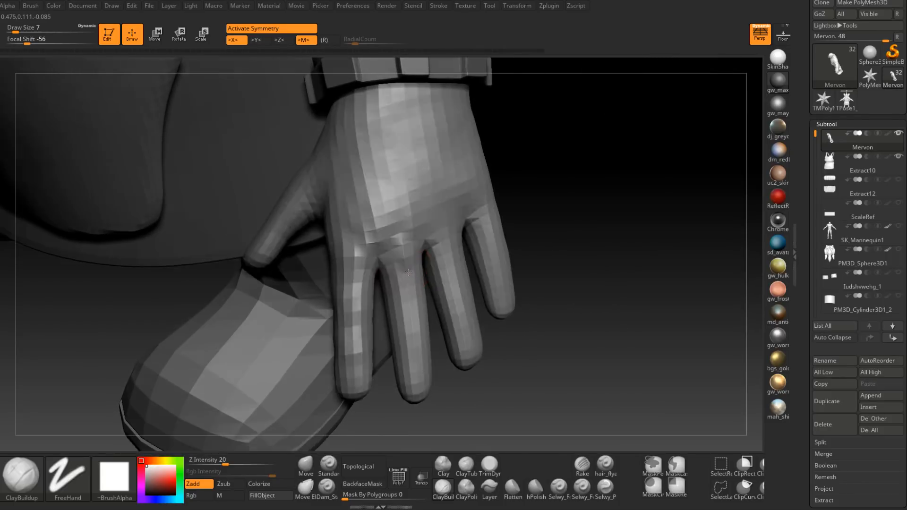
# Step: Build up and smooth the middle finger's first joint below the knuckle with ClayBuildup at draw size 6
pyautogui.press('space')
pyautogui.moveTo(407, 272); pyautogui.dragTo(404, 273)
pyautogui.moveTo(423, 281); pyautogui.dragTo(409, 291, button='right')
pyautogui.press('space')
pyautogui.moveTo(412, 294); pyautogui.dragTo(427, 298)
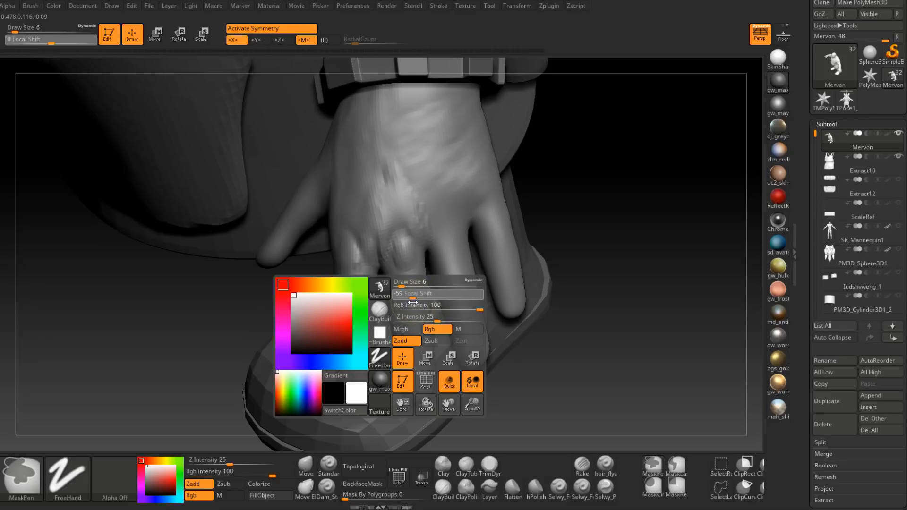
pyautogui.moveTo(412, 303); pyautogui.dragTo(414, 303)
pyautogui.moveTo(413, 292)
pyautogui.mouseDown(button='right')
pyautogui.moveTo(409, 256)
pyautogui.moveTo(413, 299)
pyautogui.moveTo(420, 297)
pyautogui.mouseUp(button='right')
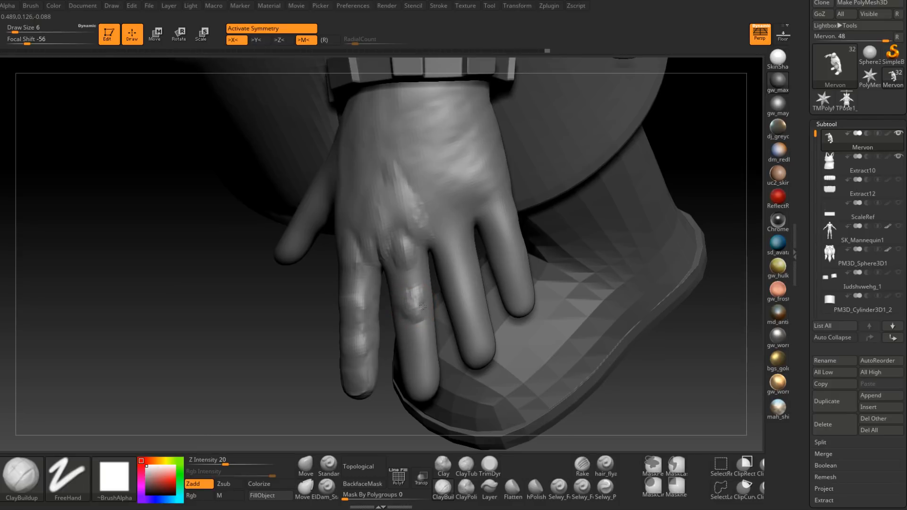
pyautogui.moveTo(405, 300)
pyautogui.mouseDown(button='right')
pyautogui.moveTo(393, 299)
pyautogui.moveTo(423, 303)
pyautogui.mouseUp(button='right')
pyautogui.keyDown('shift'); pyautogui.moveTo(411, 323); pyautogui.dragTo(418, 333); pyautogui.keyUp('shift')
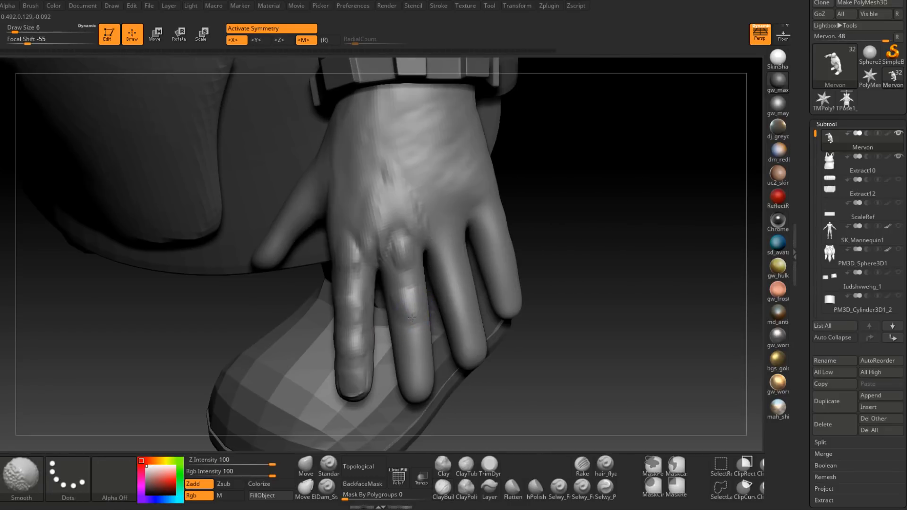
pyautogui.moveTo(420, 298)
pyautogui.mouseDown(button='right')
pyautogui.moveTo(399, 295)
pyautogui.moveTo(417, 303)
pyautogui.mouseUp(button='right')
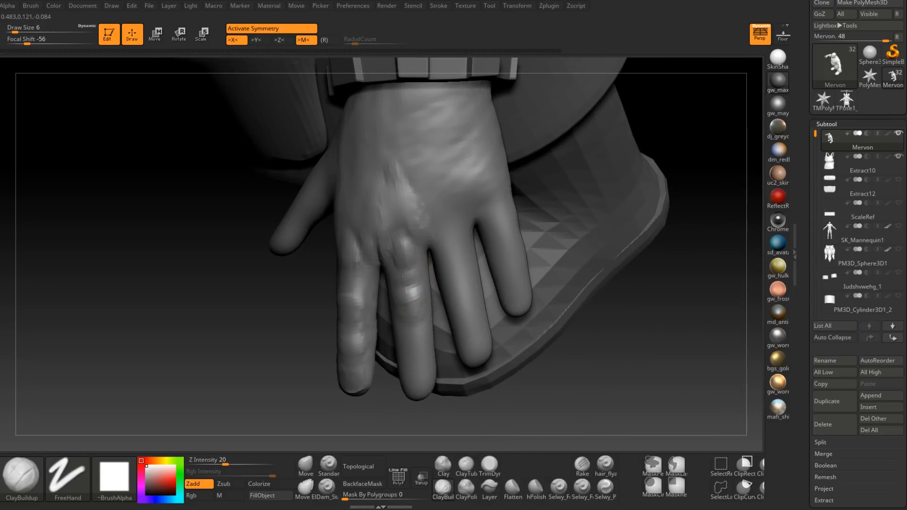
pyautogui.moveTo(406, 271)
pyautogui.mouseDown(button='right')
pyautogui.moveTo(392, 269)
pyautogui.moveTo(410, 276)
pyautogui.mouseUp(button='right')
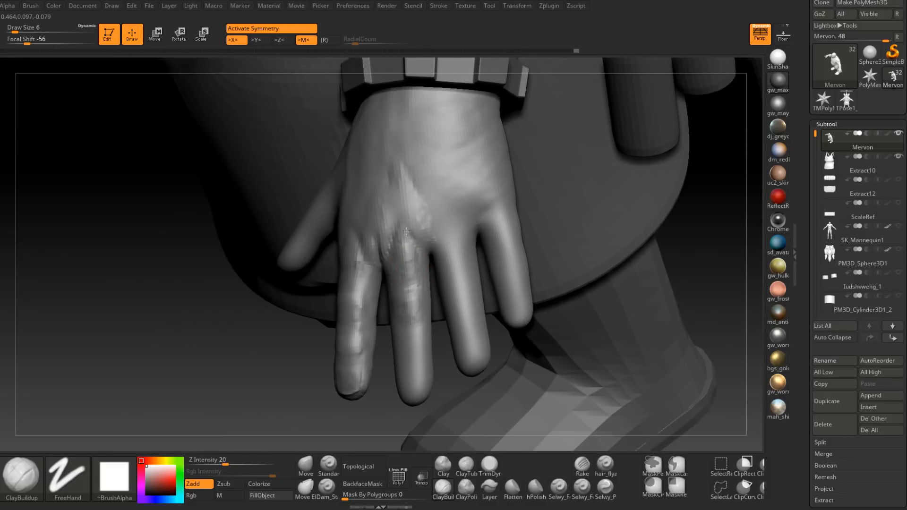
# Step: Smooth the middle segment of the middle finger and build up its end joint at draw size 6
pyautogui.press('shift')
pyautogui.moveTo(411, 289)
pyautogui.mouseDown(button='right')
pyautogui.moveTo(427, 298)
pyautogui.moveTo(407, 303)
pyautogui.mouseUp(button='right')
pyautogui.keyDown('shift'); pyautogui.moveTo(410, 335); pyautogui.dragTo(401, 319); pyautogui.keyUp('shift')
pyautogui.moveTo(401, 319)
pyautogui.mouseDown(button='right')
pyautogui.moveTo(404, 293)
pyautogui.moveTo(404, 314)
pyautogui.moveTo(407, 302)
pyautogui.mouseUp(button='right')
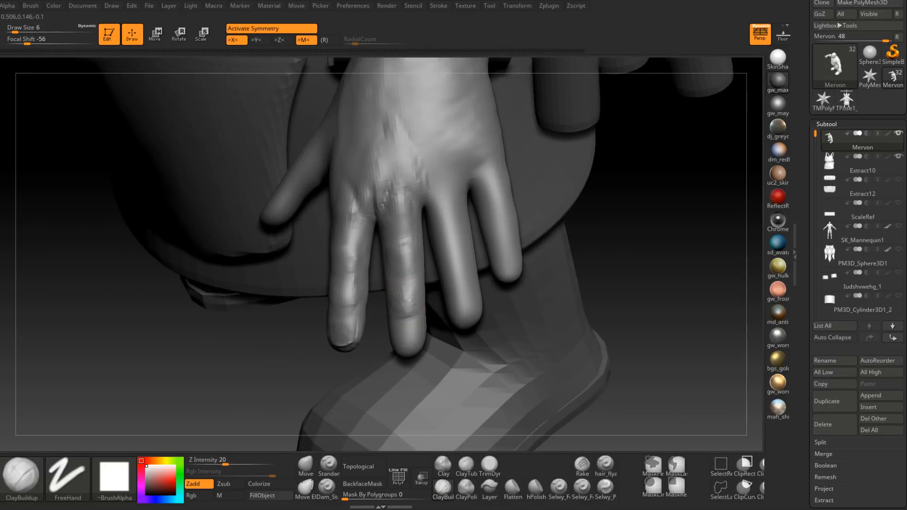
pyautogui.moveTo(407, 312)
pyautogui.mouseDown()
pyautogui.moveTo(404, 296)
pyautogui.moveTo(405, 312)
pyautogui.mouseUp()
pyautogui.moveTo(405, 311)
pyautogui.mouseDown(button='right')
pyautogui.moveTo(401, 275)
pyautogui.moveTo(390, 292)
pyautogui.moveTo(420, 300)
pyautogui.mouseUp(button='right')
# Step: Shape the middle fingertip with ClayBuildup at draw size 4 and flatten its nail bed with TrimDynamic
pyautogui.press('space')
pyautogui.moveTo(402, 286); pyautogui.dragTo(399, 286)
pyautogui.moveTo(403, 282); pyautogui.dragTo(382, 288, button='right')
pyautogui.moveTo(387, 283); pyautogui.dragTo(390, 288)
pyautogui.moveTo(401, 291); pyautogui.dragTo(388, 297, button='right')
pyautogui.click(489, 465)
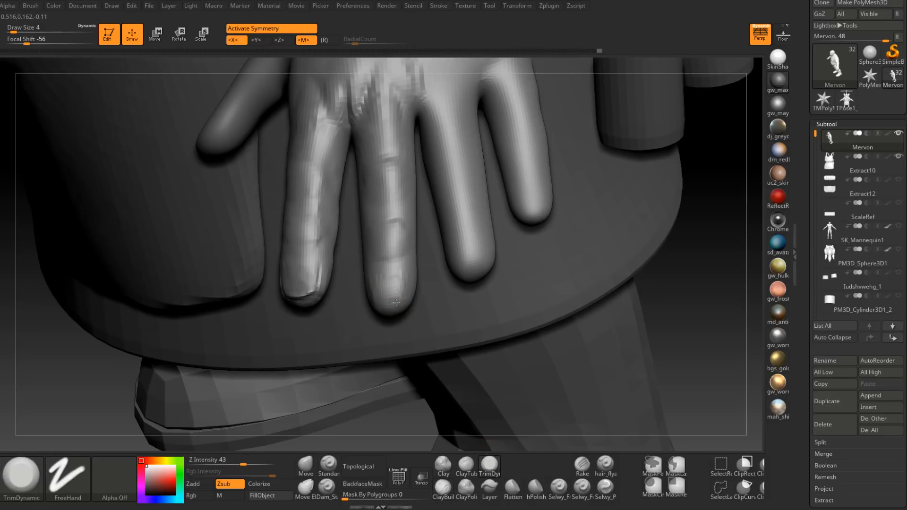
pyautogui.moveTo(388, 288); pyautogui.dragTo(401, 289, button='right')
pyautogui.moveTo(386, 354); pyautogui.dragTo(389, 264, button='right')
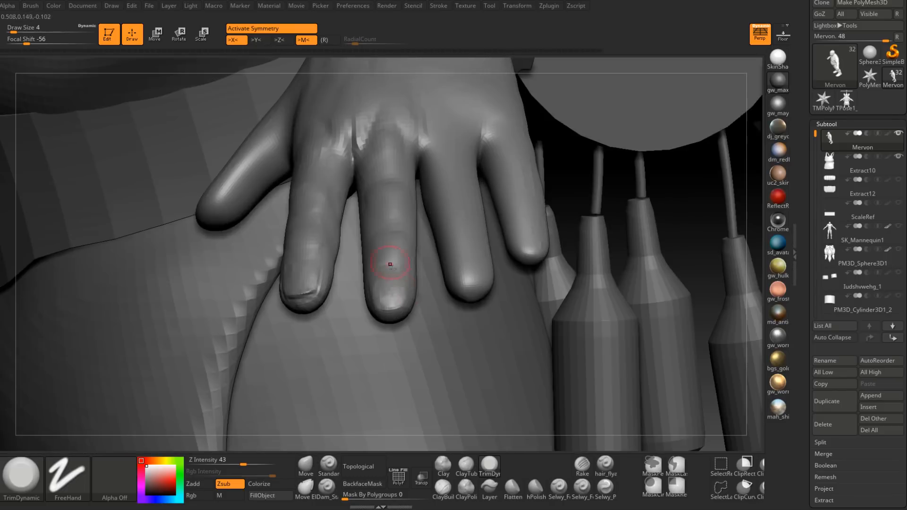
# Step: Carve the outline and front edge of the middle fingernail with Dam_Standard
pyautogui.click(327, 489)
pyautogui.moveTo(378, 373)
pyautogui.keyDown('ctrl'); pyautogui.mouseDown(button='right')
pyautogui.moveTo(381, 396)
pyautogui.moveTo(385, 301)
pyautogui.moveTo(368, 363)
pyautogui.mouseUp(button='right'); pyautogui.keyUp('ctrl')
pyautogui.press('space')
pyautogui.click(383, 299)
pyautogui.moveTo(355, 278)
pyautogui.mouseDown()
pyautogui.moveTo(370, 326)
pyautogui.moveTo(390, 338)
pyautogui.mouseUp()
pyautogui.moveTo(390, 337); pyautogui.dragTo(371, 325, button='right')
pyautogui.moveTo(371, 325); pyautogui.dragTo(391, 326)
pyautogui.moveTo(387, 323)
pyautogui.mouseDown(button='right')
pyautogui.moveTo(402, 303)
pyautogui.moveTo(418, 315)
pyautogui.moveTo(424, 286)
pyautogui.mouseUp(button='right')
pyautogui.moveTo(424, 286)
pyautogui.mouseDown()
pyautogui.moveTo(422, 306)
pyautogui.moveTo(390, 318)
pyautogui.mouseUp()
pyautogui.moveTo(356, 313); pyautogui.dragTo(401, 311, button='right')
pyautogui.moveTo(396, 315); pyautogui.dragTo(375, 314)
pyautogui.moveTo(379, 285); pyautogui.dragTo(385, 303, button='right')
pyautogui.keyDown('shift'); pyautogui.moveTo(386, 304); pyautogui.dragTo(375, 279); pyautogui.keyUp('shift')
pyautogui.moveTo(386, 303)
pyautogui.mouseDown(button='right')
pyautogui.moveTo(382, 283)
pyautogui.moveTo(367, 306)
pyautogui.mouseUp(button='right')
# Step: Build up the skin folds around the middle fingernail with ClayBuildup at draw size 2
pyautogui.click(443, 488)
pyautogui.moveTo(362, 287); pyautogui.dragTo(367, 310)
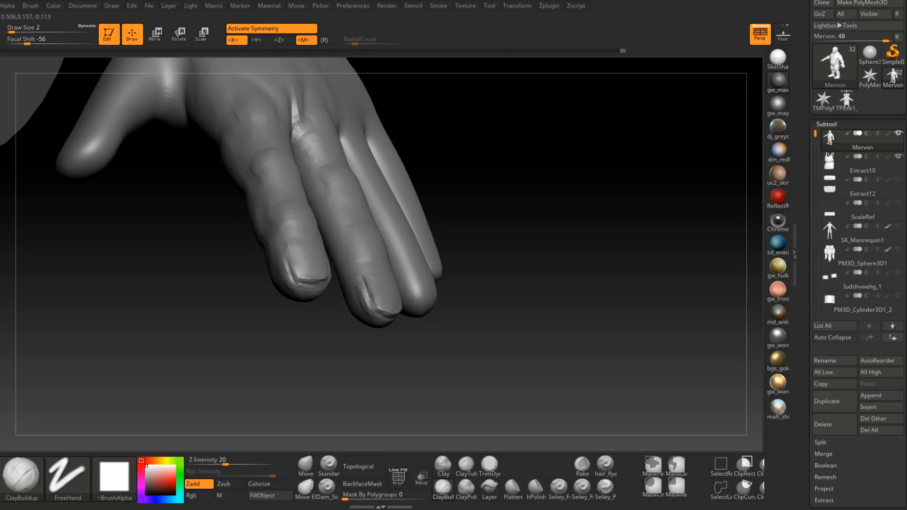
pyautogui.moveTo(377, 320); pyautogui.dragTo(414, 323, button='right')
pyautogui.moveTo(429, 310); pyautogui.dragTo(386, 330)
pyautogui.moveTo(380, 330); pyautogui.dragTo(394, 326, button='right')
pyautogui.keyDown('shift'); pyautogui.moveTo(394, 326); pyautogui.dragTo(424, 325); pyautogui.keyUp('shift')
pyautogui.moveTo(423, 324)
pyautogui.mouseDown(button='right')
pyautogui.moveTo(408, 333)
pyautogui.moveTo(420, 276)
pyautogui.moveTo(364, 273)
pyautogui.moveTo(407, 268)
pyautogui.moveTo(385, 270)
pyautogui.moveTo(404, 292)
pyautogui.mouseUp(button='right')
# Step: Blend the skin behind the middle fingernail with ClayBuildup at draw size 3
pyautogui.press('space')
pyautogui.click(411, 329)
pyautogui.press('space')
pyautogui.click(420, 274)
pyautogui.moveTo(421, 228); pyautogui.dragTo(397, 307, button='right')
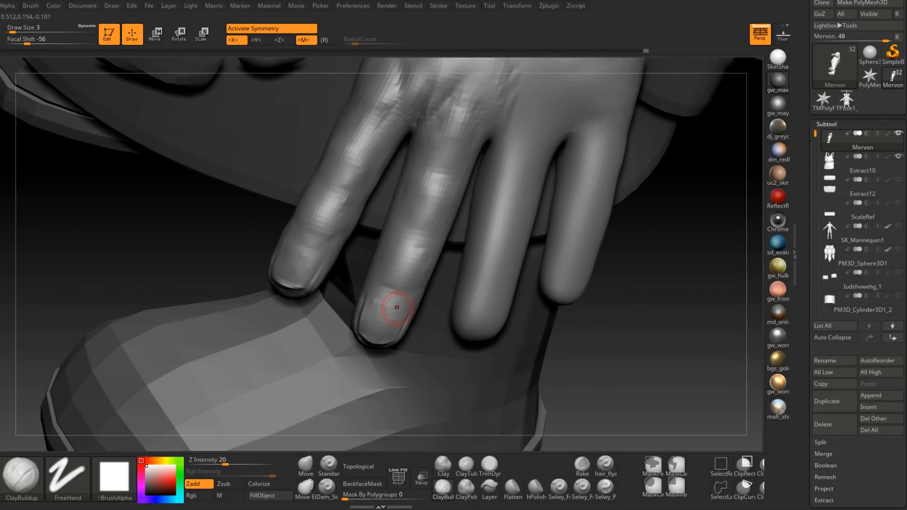
# Step: Adjust the shape of the middle finger with the Move brush at draw size 8
pyautogui.click(307, 462)
pyautogui.keyDown('ctrl'); pyautogui.moveTo(374, 345); pyautogui.dragTo(388, 308, button='right'); pyautogui.keyUp('ctrl')
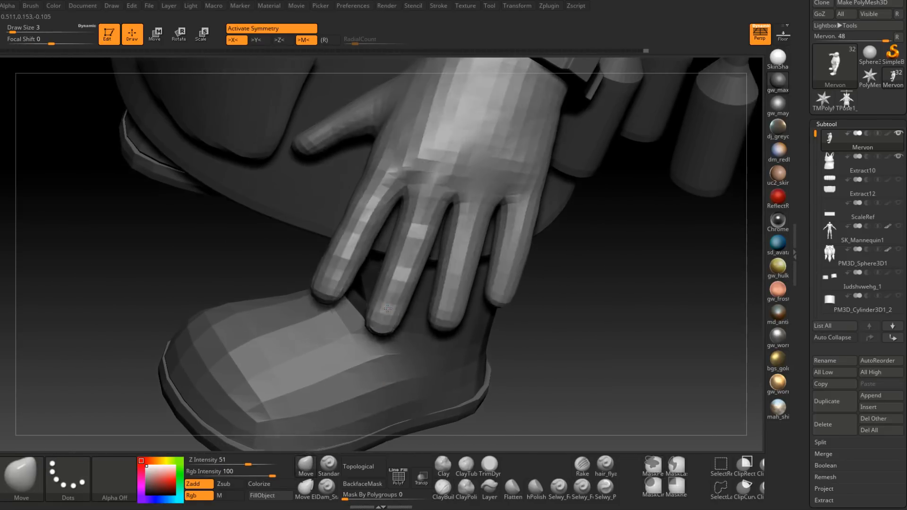
pyautogui.press('space')
pyautogui.moveTo(388, 307); pyautogui.dragTo(391, 307)
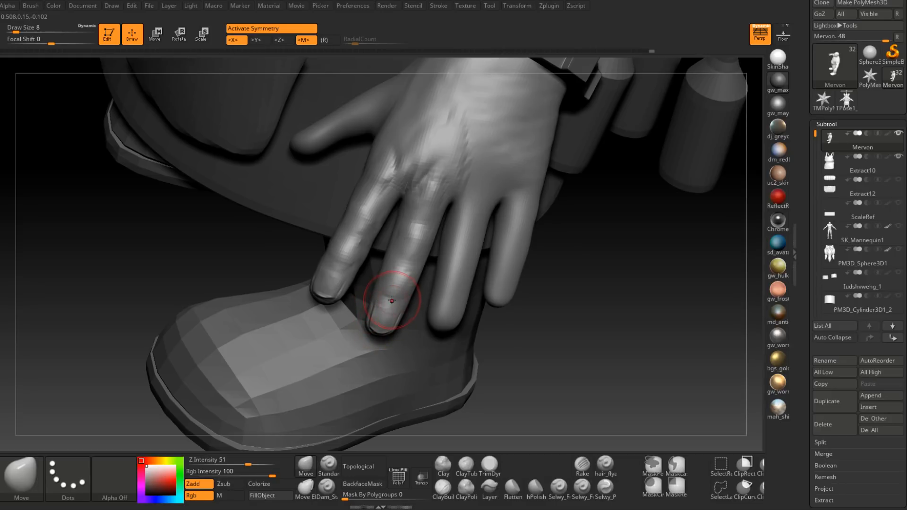
pyautogui.moveTo(391, 288); pyautogui.dragTo(398, 304, button='right')
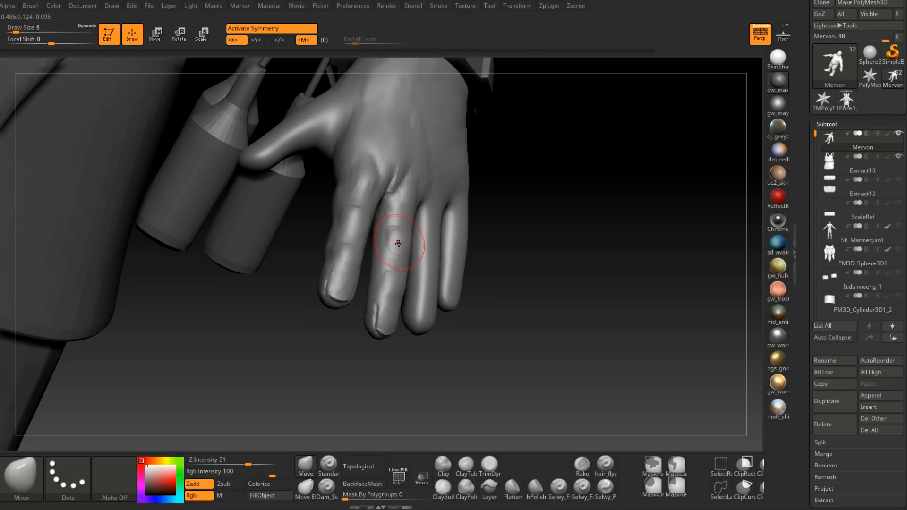
pyautogui.moveTo(416, 233)
pyautogui.mouseDown(button='right')
pyautogui.moveTo(403, 216)
pyautogui.moveTo(407, 243)
pyautogui.moveTo(403, 236)
pyautogui.mouseUp(button='right')
# Step: Sculpt the contour of the middle finger's knuckle with ClayBuildup, beginning at draw size 2
pyautogui.click(443, 487)
pyautogui.press('space')
pyautogui.moveTo(402, 235); pyautogui.dragTo(399, 236)
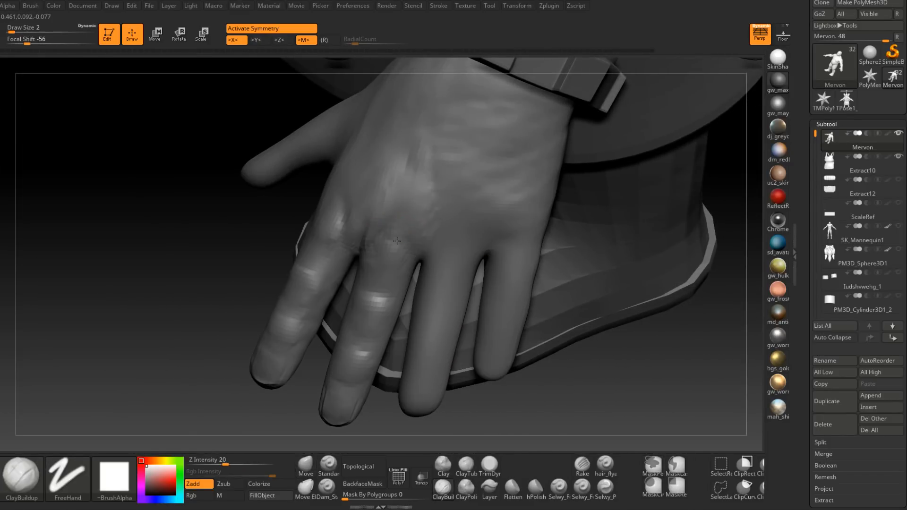
pyautogui.moveTo(398, 236); pyautogui.dragTo(401, 214, button='right')
pyautogui.press('space')
pyautogui.moveTo(401, 213); pyautogui.dragTo(406, 224)
pyautogui.moveTo(407, 224); pyautogui.dragTo(400, 231, button='right')
pyautogui.moveTo(401, 231)
pyautogui.keyDown('shift'); pyautogui.mouseDown()
pyautogui.moveTo(409, 231)
pyautogui.moveTo(391, 264)
pyautogui.mouseUp(); pyautogui.keyUp('shift')
# Step: Build up the form around the middle knuckle and the finger's base with ClayBuildup at draw size 6
pyautogui.press('space')
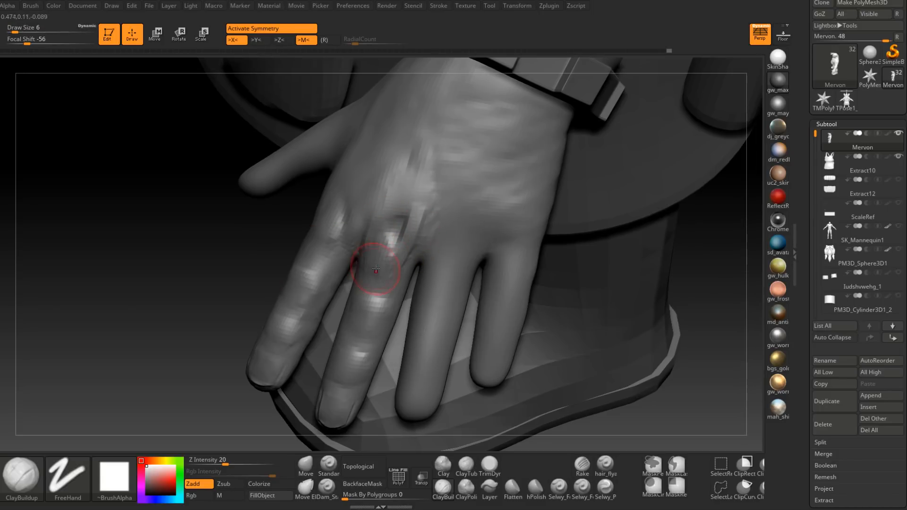
pyautogui.moveTo(374, 268); pyautogui.dragTo(378, 248, button='right')
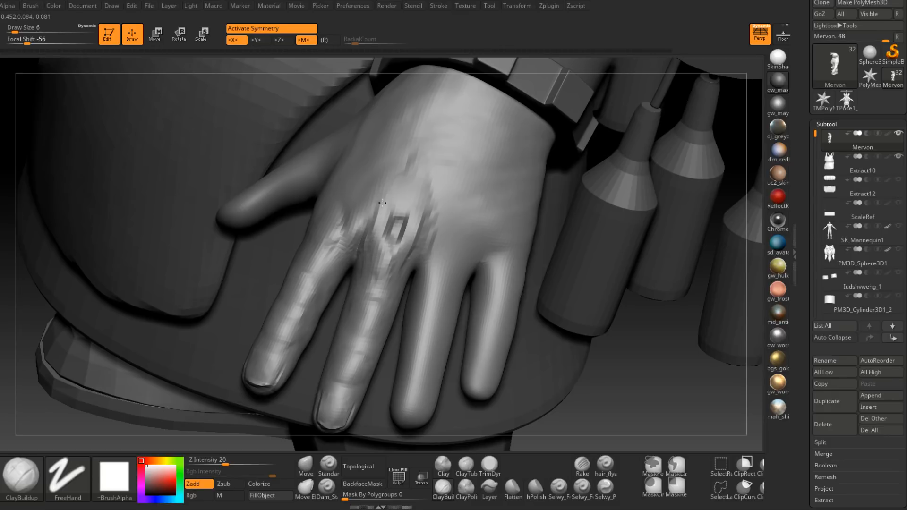
pyautogui.keyDown('shift'); pyautogui.moveTo(378, 198); pyautogui.dragTo(381, 263); pyautogui.keyUp('shift')
pyautogui.moveTo(380, 263); pyautogui.dragTo(395, 263, button='right')
pyautogui.moveTo(395, 263)
pyautogui.keyDown('shift'); pyautogui.mouseDown()
pyautogui.moveTo(423, 230)
pyautogui.moveTo(391, 286)
pyautogui.mouseUp(); pyautogui.keyUp('shift')
pyautogui.moveTo(391, 285); pyautogui.dragTo(421, 249, button='right')
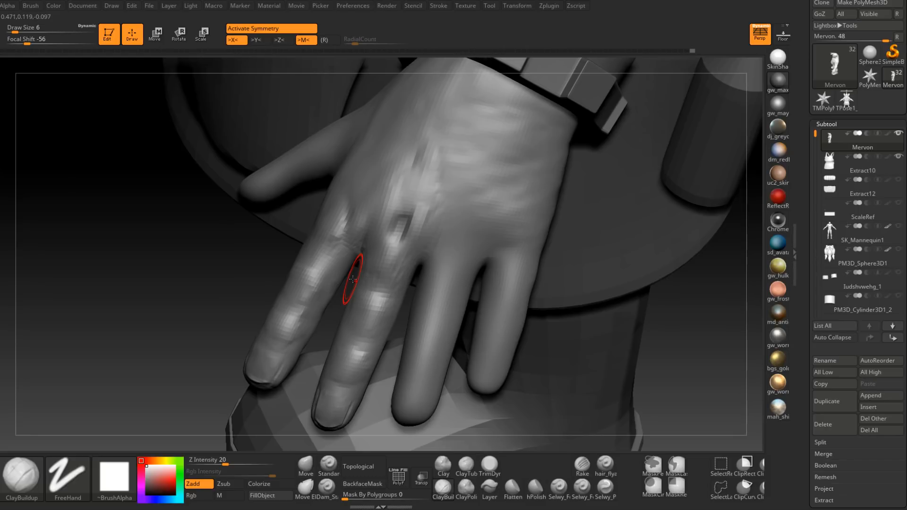
# Step: Smooth the base of the middle finger and its side facing the ring finger
pyautogui.press('shift')
pyautogui.moveTo(418, 258)
pyautogui.keyDown('ctrl'); pyautogui.mouseDown(button='right')
pyautogui.moveTo(416, 232)
pyautogui.moveTo(392, 318)
pyautogui.moveTo(374, 293)
pyautogui.moveTo(387, 310)
pyautogui.moveTo(399, 298)
pyautogui.mouseUp(button='right'); pyautogui.keyUp('ctrl')
pyautogui.keyDown('shift'); pyautogui.moveTo(398, 299); pyautogui.dragTo(386, 299); pyautogui.keyUp('shift')
pyautogui.moveTo(386, 299)
pyautogui.mouseDown(button='right')
pyautogui.moveTo(397, 315)
pyautogui.moveTo(387, 299)
pyautogui.moveTo(435, 297)
pyautogui.moveTo(443, 272)
pyautogui.moveTo(396, 308)
pyautogui.moveTo(394, 226)
pyautogui.mouseUp(button='right')
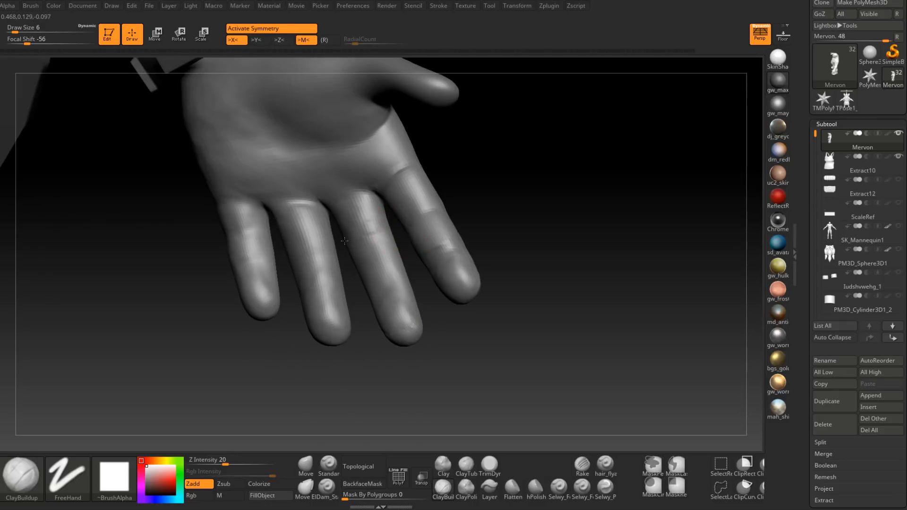
# Step: Sculpt the crease and base pad on the palm side of the middle finger with ClayBuildup at draw size 6
pyautogui.moveTo(355, 234); pyautogui.dragTo(386, 213, button='right')
pyautogui.moveTo(373, 218); pyautogui.dragTo(341, 224)
pyautogui.moveTo(336, 221)
pyautogui.mouseDown(button='right')
pyautogui.moveTo(366, 210)
pyautogui.moveTo(348, 217)
pyautogui.mouseUp(button='right')
pyautogui.keyDown('shift'); pyautogui.moveTo(348, 217); pyautogui.dragTo(366, 228); pyautogui.keyUp('shift')
pyautogui.moveTo(367, 229); pyautogui.dragTo(372, 269, button='right')
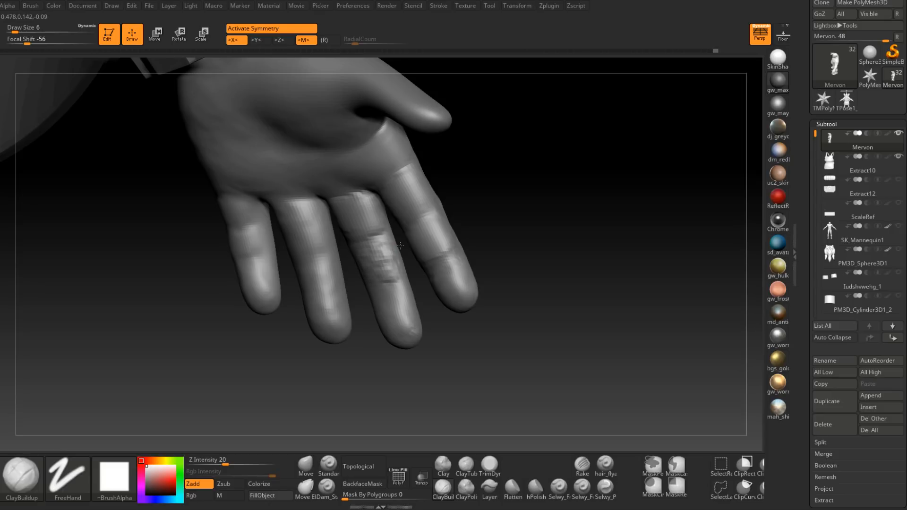
# Step: Build up and smooth the middle pad on the palm side of the middle finger, defining its end crease
pyautogui.moveTo(363, 278); pyautogui.dragTo(394, 276)
pyautogui.keyDown('shift'); pyautogui.moveTo(389, 250); pyautogui.dragTo(402, 288); pyautogui.keyUp('shift')
pyautogui.moveTo(409, 300); pyautogui.dragTo(366, 279, button='right')
pyautogui.moveTo(357, 273)
pyautogui.mouseDown()
pyautogui.moveTo(356, 254)
pyautogui.moveTo(377, 284)
pyautogui.mouseUp()
pyautogui.moveTo(373, 285); pyautogui.dragTo(379, 282, button='right')
pyautogui.keyDown('shift'); pyautogui.moveTo(378, 276); pyautogui.dragTo(384, 296); pyautogui.keyUp('shift')
pyautogui.moveTo(373, 283); pyautogui.dragTo(385, 282, button='right')
pyautogui.keyDown('shift'); pyautogui.moveTo(383, 282); pyautogui.dragTo(366, 278); pyautogui.keyUp('shift')
pyautogui.moveTo(363, 277)
pyautogui.mouseDown(button='right')
pyautogui.moveTo(348, 222)
pyautogui.moveTo(430, 325)
pyautogui.moveTo(412, 310)
pyautogui.mouseUp(button='right')
# Step: Round out the fingertip pad on the palm side of the middle finger
pyautogui.keyDown('shift'); pyautogui.moveTo(400, 321); pyautogui.dragTo(419, 308); pyautogui.keyUp('shift')
pyautogui.moveTo(419, 308); pyautogui.dragTo(403, 324, button='right')
pyautogui.keyDown('shift'); pyautogui.moveTo(403, 324); pyautogui.dragTo(397, 335); pyautogui.keyUp('shift')
pyautogui.moveTo(397, 335)
pyautogui.mouseDown(button='right')
pyautogui.moveTo(403, 317)
pyautogui.moveTo(449, 299)
pyautogui.moveTo(433, 324)
pyautogui.moveTo(412, 307)
pyautogui.moveTo(407, 324)
pyautogui.mouseUp(button='right')
# Step: Refine the side of the middle finger with ClayBuildup and quick-save the project
pyautogui.press('space')
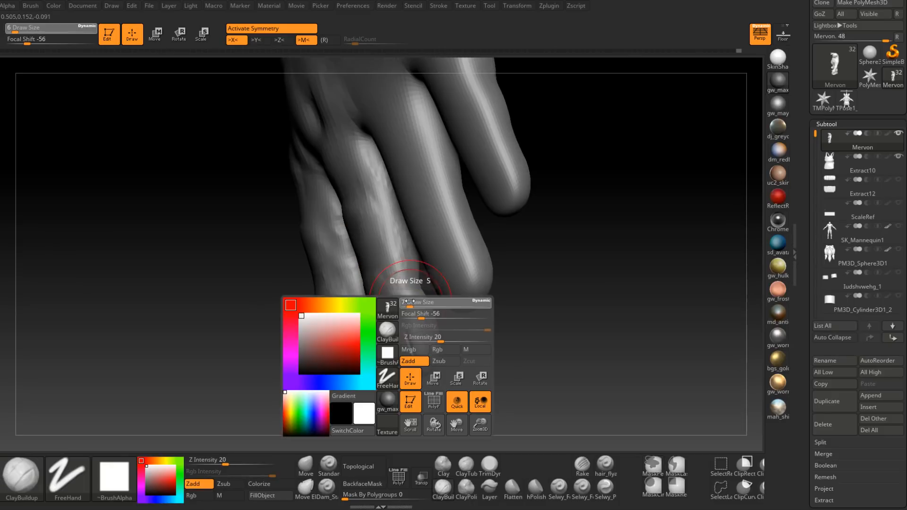
pyautogui.moveTo(412, 299); pyautogui.dragTo(410, 295)
pyautogui.moveTo(409, 286)
pyautogui.mouseDown(button='right')
pyautogui.moveTo(397, 282)
pyautogui.moveTo(397, 268)
pyautogui.moveTo(401, 299)
pyautogui.moveTo(405, 271)
pyautogui.moveTo(392, 255)
pyautogui.moveTo(392, 269)
pyautogui.moveTo(381, 271)
pyautogui.moveTo(407, 284)
pyautogui.moveTo(391, 281)
pyautogui.moveTo(398, 287)
pyautogui.moveTo(396, 272)
pyautogui.mouseUp(button='right')
pyautogui.hotkey('ctrl', 's')
pyautogui.moveTo(404, 304)
pyautogui.mouseDown(button='right')
pyautogui.moveTo(414, 283)
pyautogui.moveTo(395, 264)
pyautogui.moveTo(400, 286)
pyautogui.moveTo(385, 283)
pyautogui.moveTo(394, 206)
pyautogui.mouseUp(button='right')
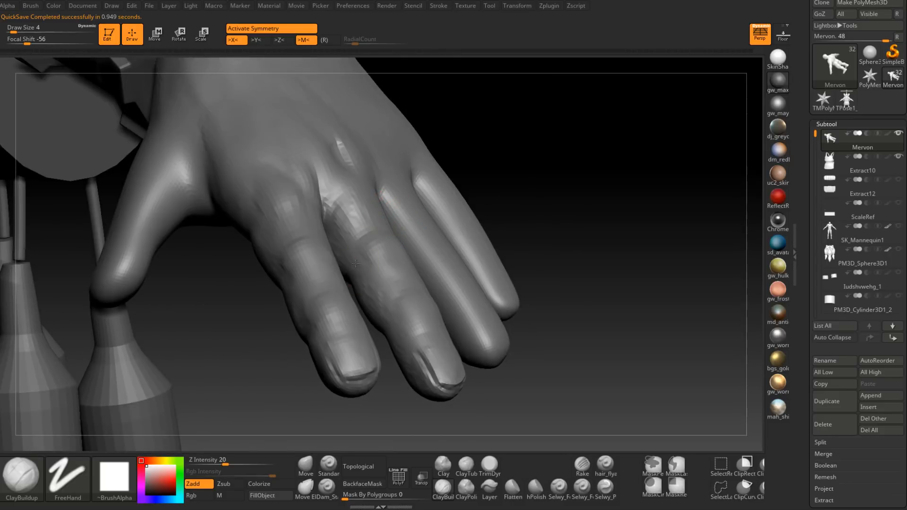
# Step: Fill and shape the side and end joint of the middle finger with ClayBuildup at draw size 4
pyautogui.moveTo(362, 274); pyautogui.dragTo(385, 319, button='right')
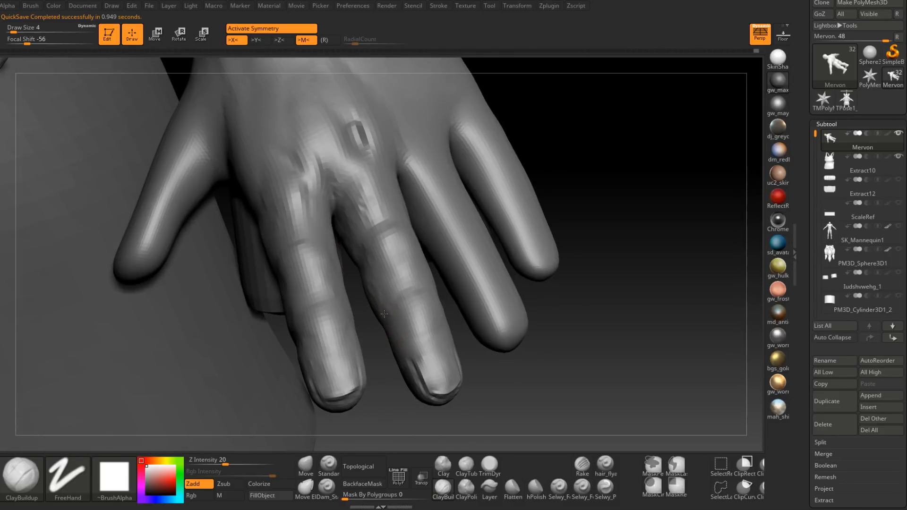
pyautogui.moveTo(366, 255); pyautogui.dragTo(390, 260, button='right')
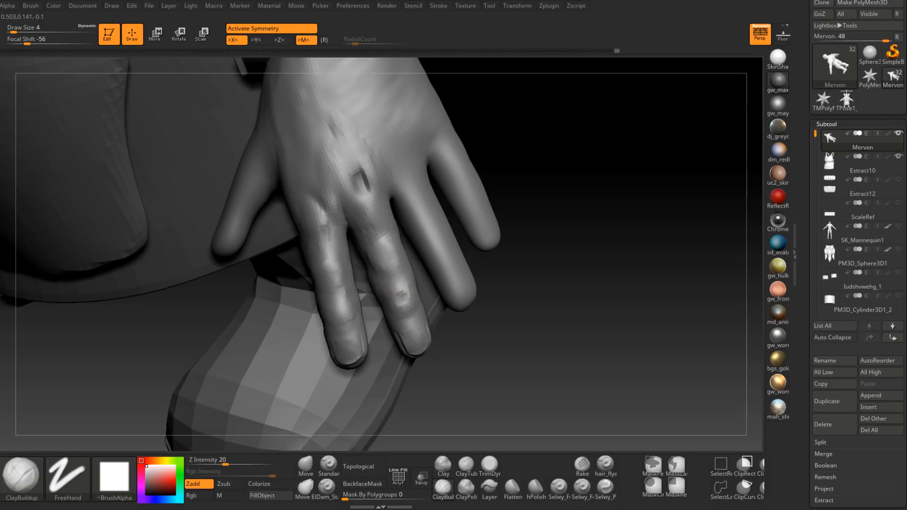
pyautogui.moveTo(409, 298); pyautogui.dragTo(405, 298, button='right')
pyautogui.keyDown('shift'); pyautogui.moveTo(404, 298); pyautogui.dragTo(410, 299); pyautogui.keyUp('shift')
pyautogui.moveTo(410, 300); pyautogui.dragTo(406, 237, button='right')
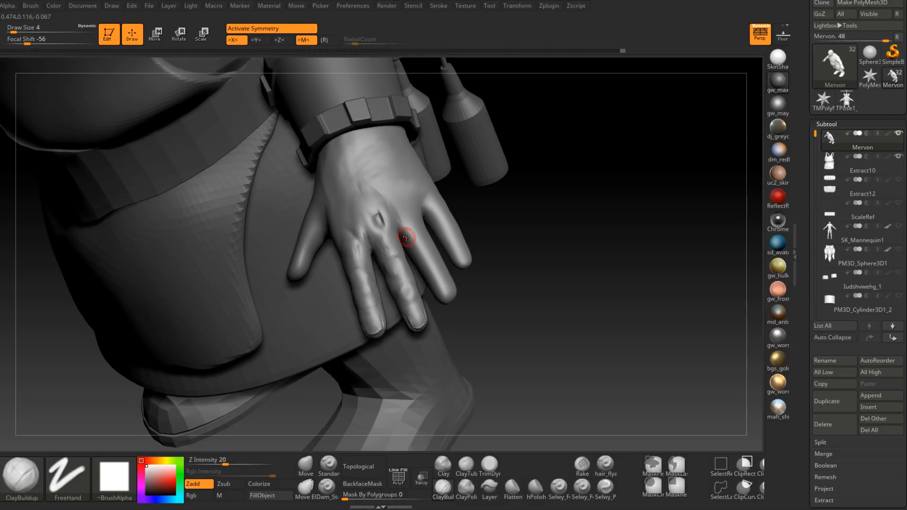
# Step: Build up the back of the hand above the index knuckle with ClayBuildup at draw size 11
pyautogui.moveTo(374, 209)
pyautogui.mouseDown(button='right')
pyautogui.moveTo(382, 207)
pyautogui.moveTo(344, 271)
pyautogui.mouseUp(button='right')
pyautogui.press('space')
pyautogui.moveTo(344, 271); pyautogui.dragTo(352, 250)
pyautogui.moveTo(346, 253); pyautogui.dragTo(335, 253, button='right')
pyautogui.press('space')
pyautogui.moveTo(335, 253); pyautogui.dragTo(342, 250)
pyautogui.moveTo(338, 304); pyautogui.dragTo(324, 303, button='right')
pyautogui.moveTo(349, 286); pyautogui.dragTo(343, 250)
pyautogui.moveTo(330, 270); pyautogui.dragTo(372, 261, button='right')
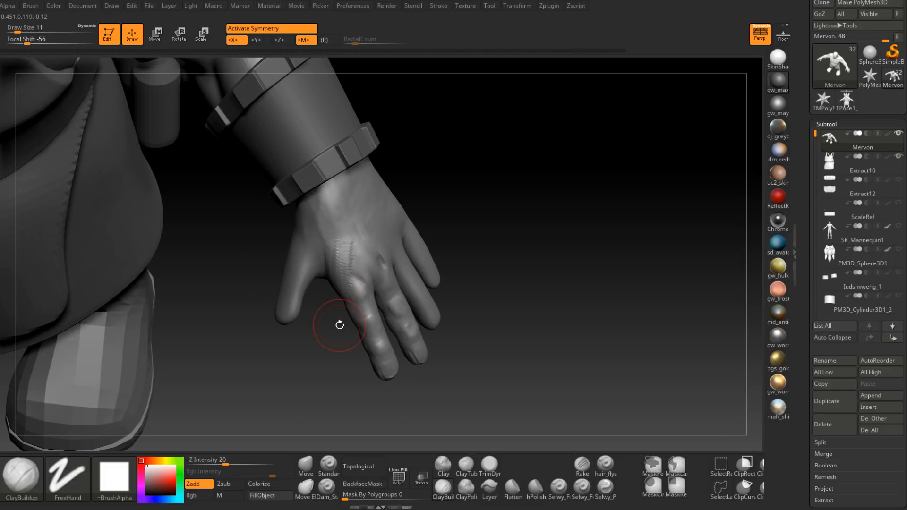
# Step: Refine and blend the index tendon just above its knuckle with ClayBuildup at draw size 7
pyautogui.moveTo(346, 246)
pyautogui.mouseDown(button='right')
pyautogui.moveTo(365, 258)
pyautogui.moveTo(348, 280)
pyautogui.mouseUp(button='right')
pyautogui.press('space')
pyautogui.moveTo(348, 280); pyautogui.dragTo(344, 279)
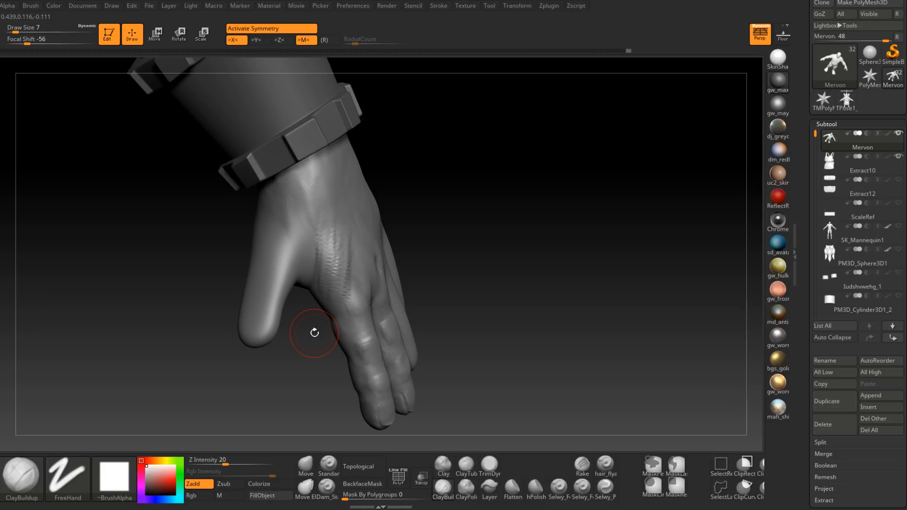
pyautogui.moveTo(339, 253); pyautogui.dragTo(344, 270, button='right')
pyautogui.keyDown('shift'); pyautogui.moveTo(341, 272); pyautogui.dragTo(334, 242); pyautogui.keyUp('shift')
pyautogui.moveTo(334, 241)
pyautogui.mouseDown(button='right')
pyautogui.moveTo(309, 280)
pyautogui.moveTo(322, 276)
pyautogui.mouseUp(button='right')
pyautogui.keyDown('shift'); pyautogui.moveTo(335, 259); pyautogui.dragTo(354, 262); pyautogui.keyUp('shift')
pyautogui.moveTo(337, 228); pyautogui.dragTo(341, 272, button='right')
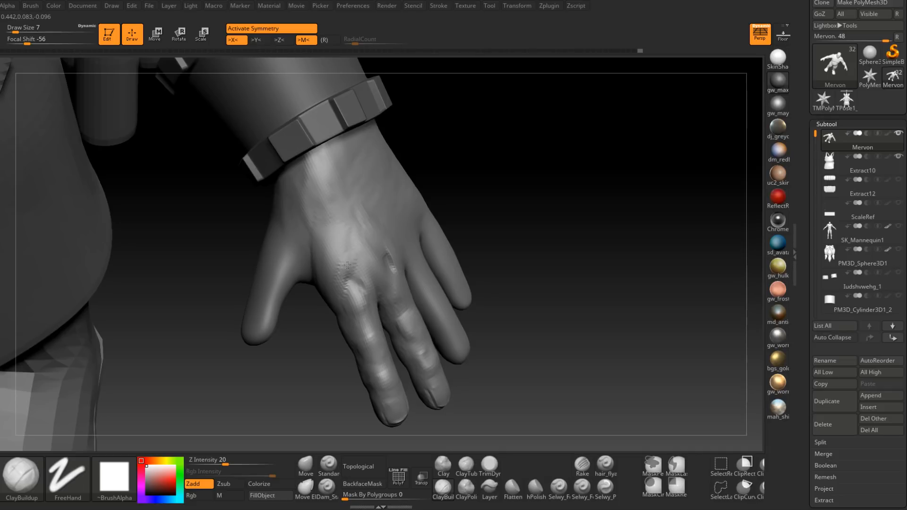
# Step: Build up the back of the hand between the index tendon, thumb and wrist with ClayBuildup at draw size 11
pyautogui.moveTo(330, 215)
pyautogui.mouseDown()
pyautogui.moveTo(325, 235)
pyautogui.moveTo(317, 225)
pyautogui.moveTo(320, 241)
pyautogui.mouseUp()
pyautogui.rightClick(326, 236)
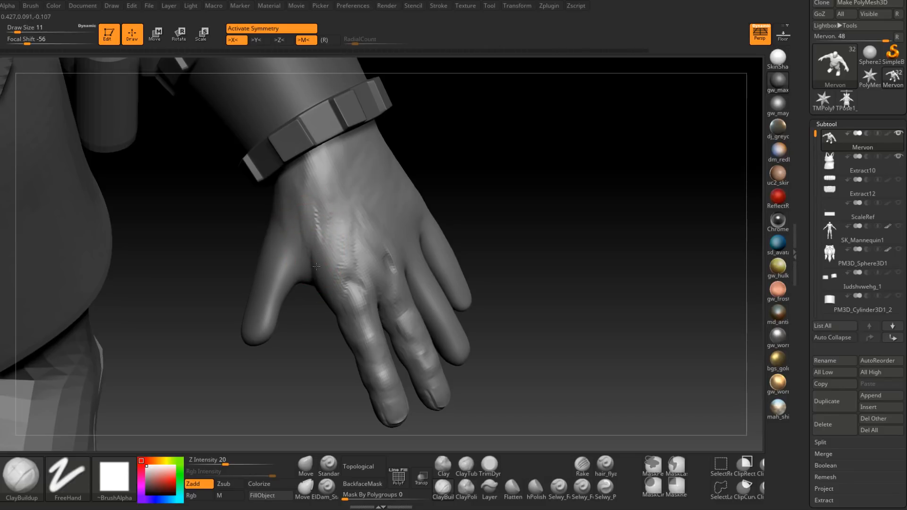
pyautogui.moveTo(312, 226)
pyautogui.mouseDown()
pyautogui.moveTo(320, 213)
pyautogui.moveTo(326, 224)
pyautogui.mouseUp()
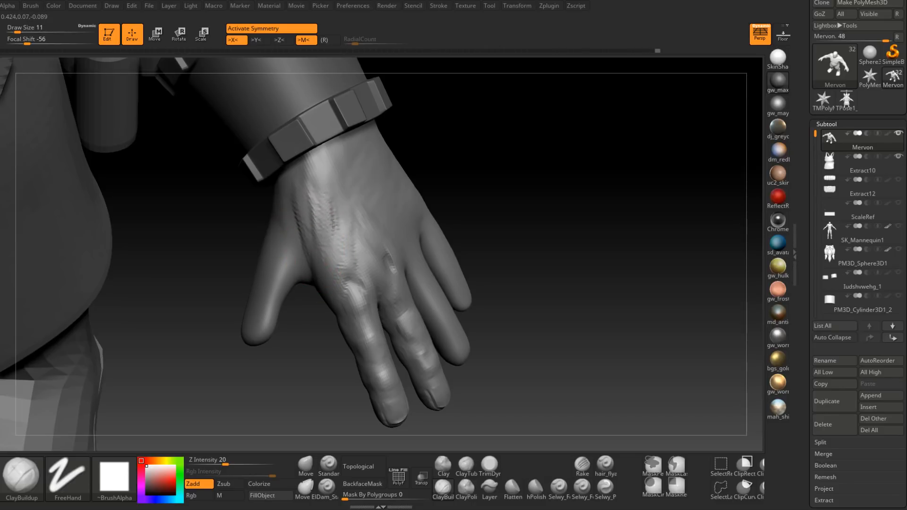
pyautogui.moveTo(331, 218); pyautogui.dragTo(307, 208, button='right')
pyautogui.moveTo(288, 178)
pyautogui.mouseDown()
pyautogui.moveTo(274, 197)
pyautogui.moveTo(311, 212)
pyautogui.mouseUp()
pyautogui.moveTo(318, 228); pyautogui.dragTo(322, 208, button='right')
pyautogui.keyDown('shift'); pyautogui.moveTo(322, 209); pyautogui.dragTo(312, 209); pyautogui.keyUp('shift')
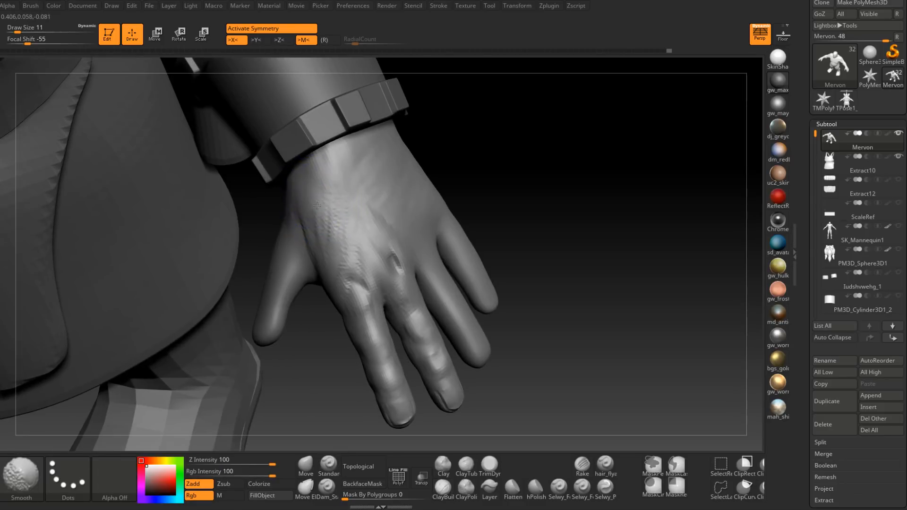
# Step: Smooth the back of the hand from the index tendon to the wrist at draw size 11
pyautogui.moveTo(323, 218); pyautogui.dragTo(342, 214, button='right')
pyautogui.keyDown('shift'); pyautogui.moveTo(342, 215); pyautogui.dragTo(336, 229); pyautogui.keyUp('shift')
pyautogui.moveTo(312, 224)
pyautogui.mouseDown(button='right')
pyautogui.moveTo(326, 217)
pyautogui.moveTo(300, 236)
pyautogui.mouseUp(button='right')
pyautogui.moveTo(299, 274)
pyautogui.mouseDown(button='right')
pyautogui.moveTo(375, 213)
pyautogui.moveTo(354, 208)
pyautogui.mouseUp(button='right')
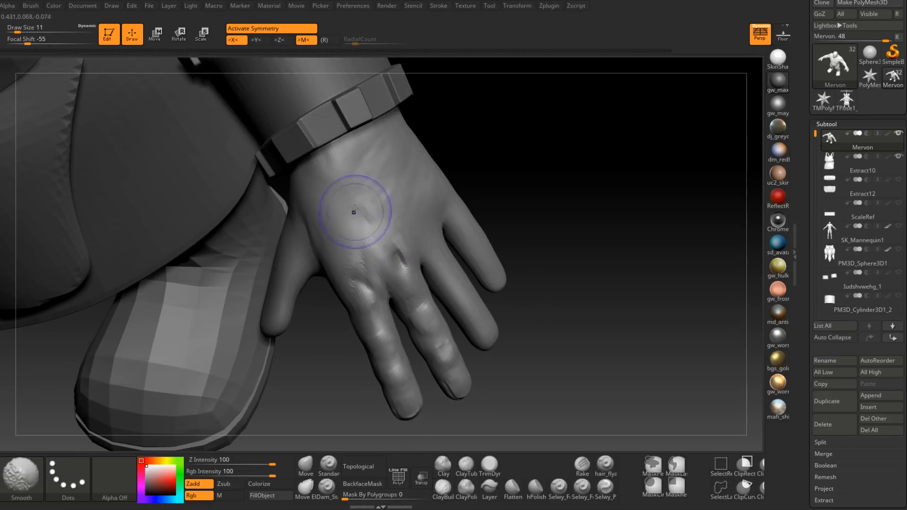
pyautogui.moveTo(366, 240)
pyautogui.mouseDown()
pyautogui.moveTo(380, 200)
pyautogui.moveTo(355, 181)
pyautogui.moveTo(363, 136)
pyautogui.mouseUp()
pyautogui.moveTo(401, 154); pyautogui.dragTo(365, 162, button='right')
pyautogui.moveTo(373, 158)
pyautogui.mouseDown()
pyautogui.moveTo(423, 153)
pyautogui.moveTo(385, 173)
pyautogui.moveTo(391, 186)
pyautogui.moveTo(425, 167)
pyautogui.mouseUp()
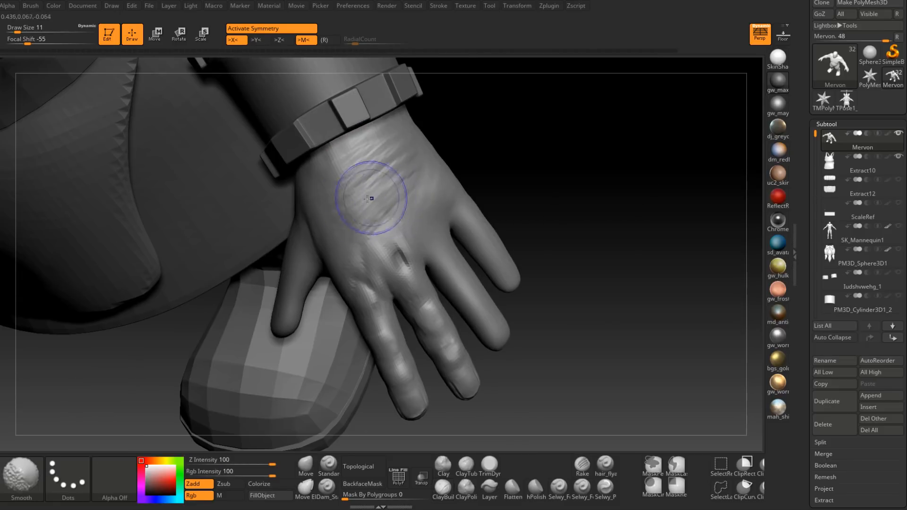
pyautogui.keyDown('shift'); pyautogui.moveTo(371, 198); pyautogui.dragTo(324, 193); pyautogui.keyUp('shift')
pyautogui.keyDown('shift'); pyautogui.moveTo(371, 169); pyautogui.dragTo(390, 212); pyautogui.keyUp('shift')
pyautogui.moveTo(377, 199); pyautogui.dragTo(396, 207, button='right')
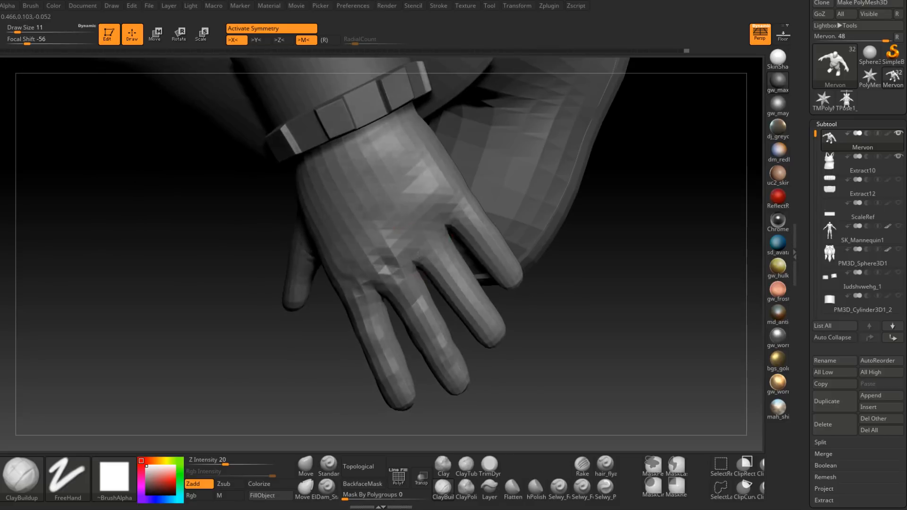
# Step: Build up the back of the hand above the ring and little finger knuckles with ClayBuildup at draw size 11
pyautogui.press('space')
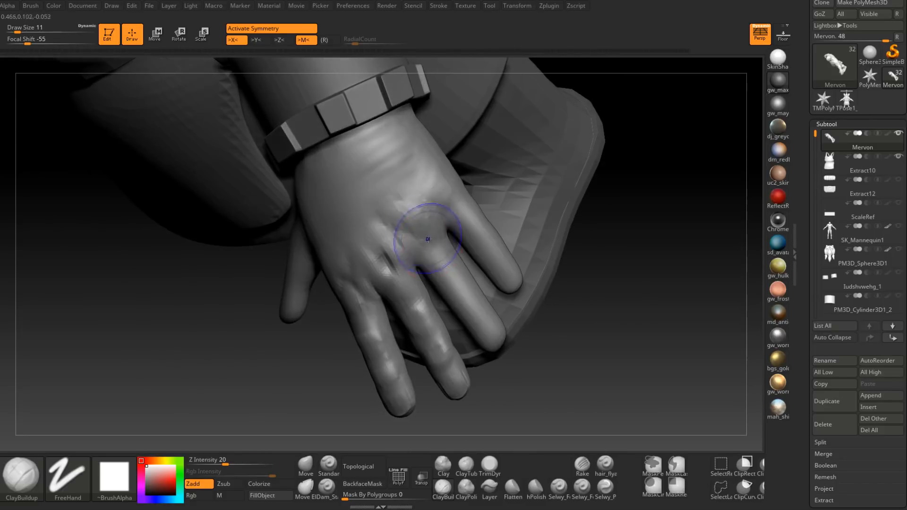
pyautogui.moveTo(406, 203)
pyautogui.keyDown('shift'); pyautogui.mouseDown()
pyautogui.moveTo(415, 164)
pyautogui.moveTo(385, 182)
pyautogui.moveTo(377, 147)
pyautogui.moveTo(379, 177)
pyautogui.mouseUp(); pyautogui.keyUp('shift')
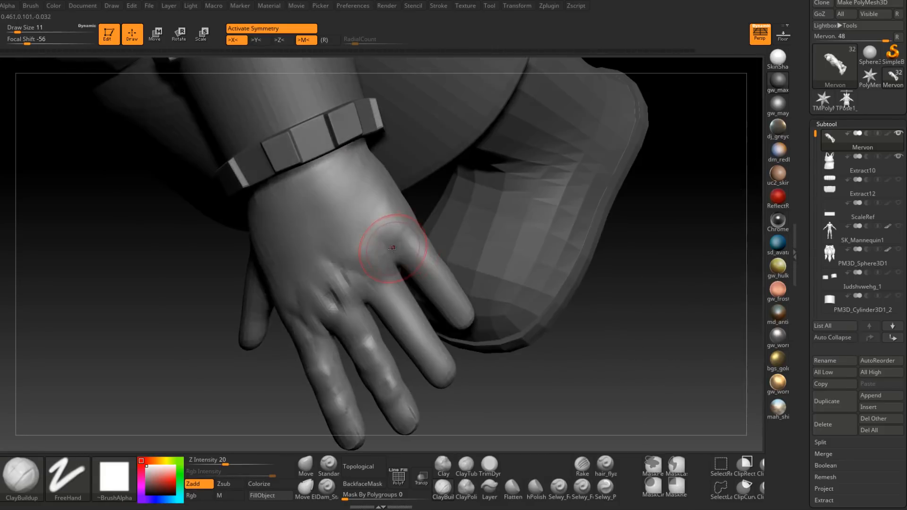
pyautogui.keyDown('shift'); pyautogui.moveTo(378, 258); pyautogui.dragTo(387, 269); pyautogui.keyUp('shift')
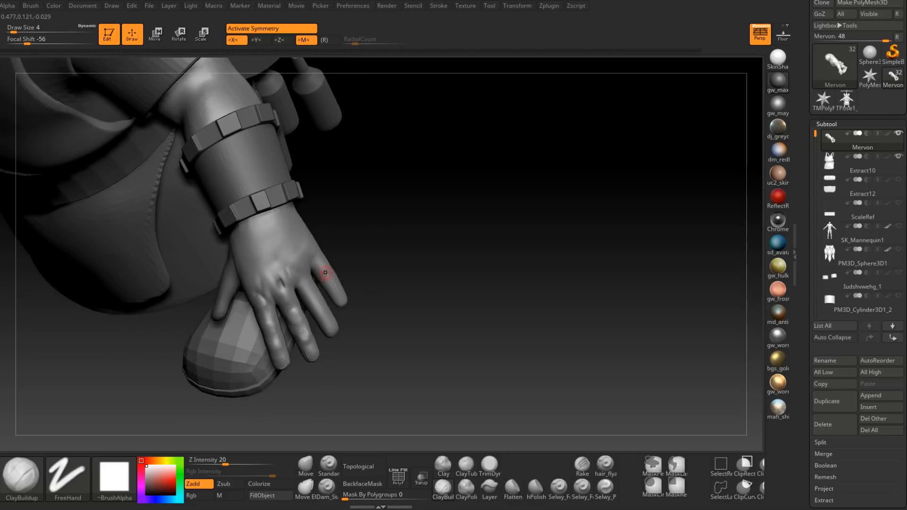
# Step: Shape the little finger's knuckle with ClayBuildup, first at draw size 5 and then at 8
pyautogui.press('space')
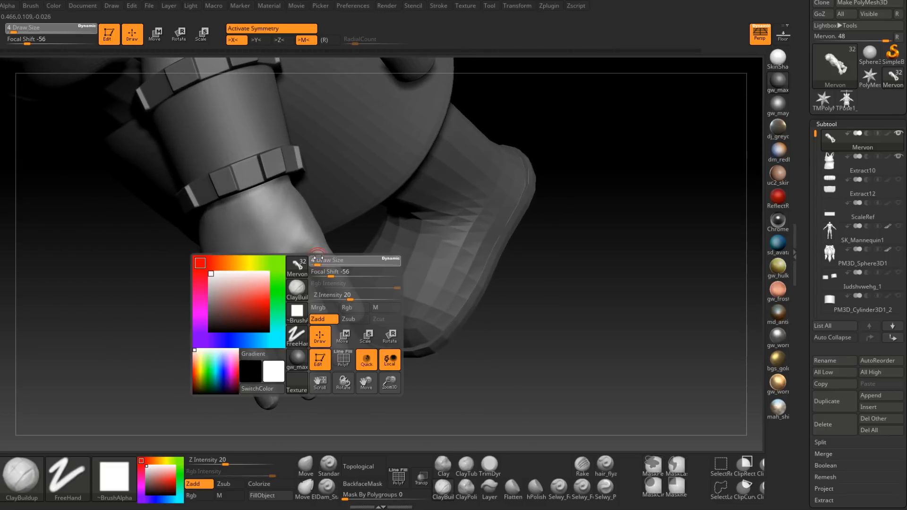
pyautogui.moveTo(318, 258); pyautogui.dragTo(319, 258)
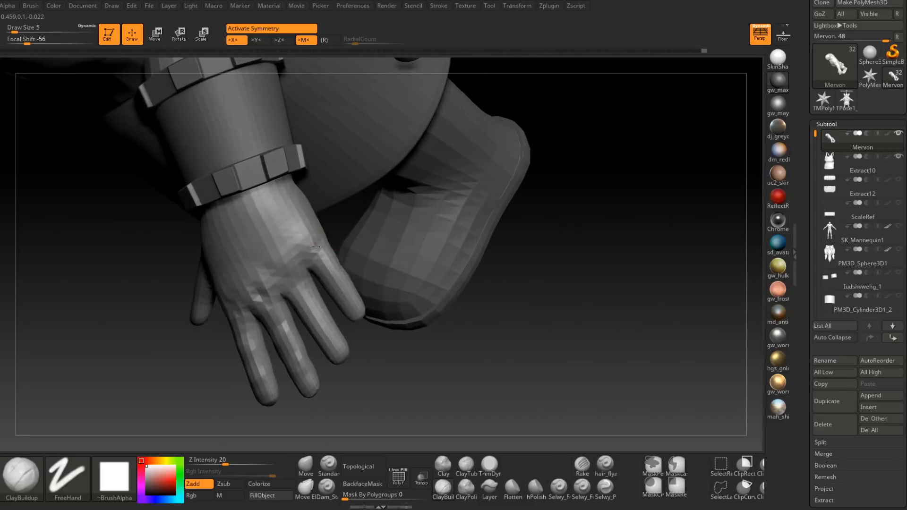
pyautogui.press('space')
pyautogui.moveTo(316, 246); pyautogui.dragTo(301, 245)
pyautogui.moveTo(305, 240); pyautogui.dragTo(306, 223, button='right')
pyautogui.press('space')
pyautogui.moveTo(306, 223); pyautogui.dragTo(307, 222)
pyautogui.moveTo(308, 228); pyautogui.dragTo(306, 233, button='right')
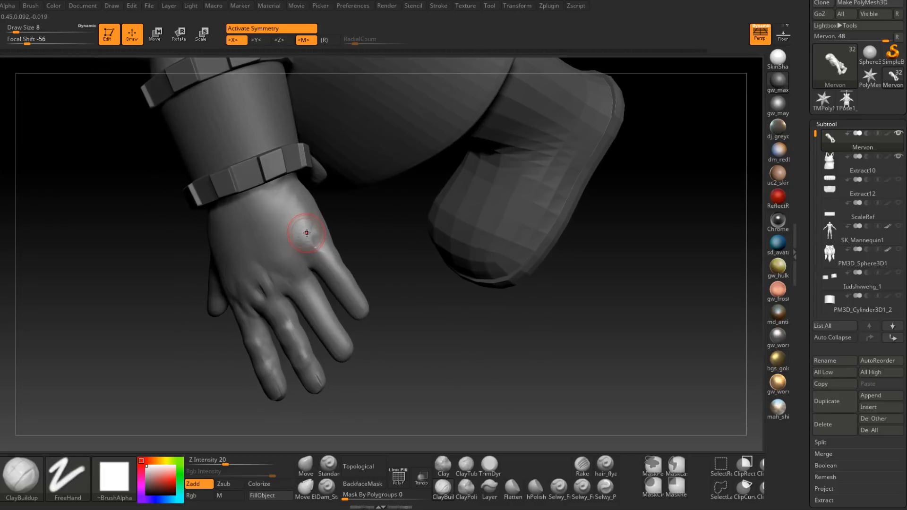
# Step: Build up the outer back of the hand from the little finger's knuckle to the wrist with ClayBuildup at draw size 9
pyautogui.press('space')
pyautogui.moveTo(307, 230); pyautogui.dragTo(282, 191)
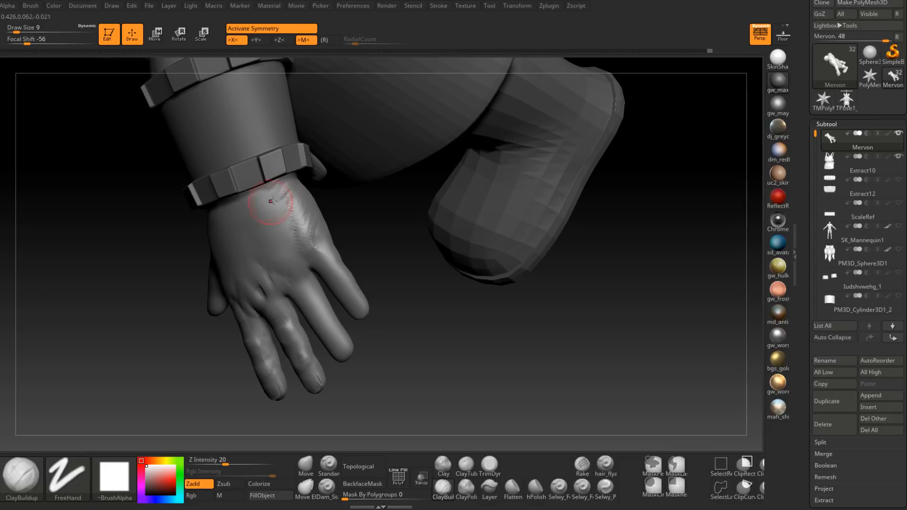
pyautogui.moveTo(276, 200); pyautogui.dragTo(298, 186, button='right')
pyautogui.moveTo(291, 186); pyautogui.dragTo(297, 185)
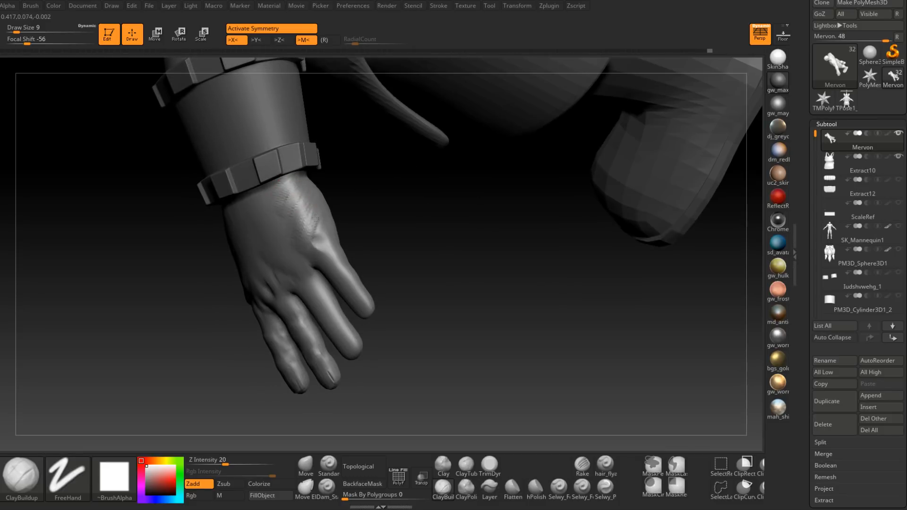
pyautogui.moveTo(322, 213); pyautogui.dragTo(314, 192)
pyautogui.moveTo(293, 226); pyautogui.dragTo(282, 230, button='right')
pyautogui.keyDown('shift'); pyautogui.moveTo(284, 234); pyautogui.dragTo(288, 222); pyautogui.keyUp('shift')
pyautogui.moveTo(286, 215); pyautogui.dragTo(304, 202, button='right')
pyautogui.keyDown('shift'); pyautogui.moveTo(297, 196); pyautogui.dragTo(304, 204); pyautogui.keyUp('shift')
pyautogui.moveTo(303, 203); pyautogui.dragTo(299, 221, button='right')
# Step: Shape the outer edge of the palm down to the little finger's base with ClayBuildup at draw size 9
pyautogui.press('space')
pyautogui.moveTo(299, 221)
pyautogui.mouseDown()
pyautogui.moveTo(296, 241)
pyautogui.moveTo(272, 208)
pyautogui.moveTo(295, 239)
pyautogui.mouseUp()
pyautogui.moveTo(297, 241)
pyautogui.mouseDown(button='right')
pyautogui.moveTo(320, 283)
pyautogui.moveTo(260, 313)
pyautogui.moveTo(328, 204)
pyautogui.moveTo(278, 281)
pyautogui.moveTo(337, 302)
pyautogui.mouseUp(button='right')
pyautogui.press('space')
pyautogui.moveTo(315, 280); pyautogui.dragTo(309, 280)
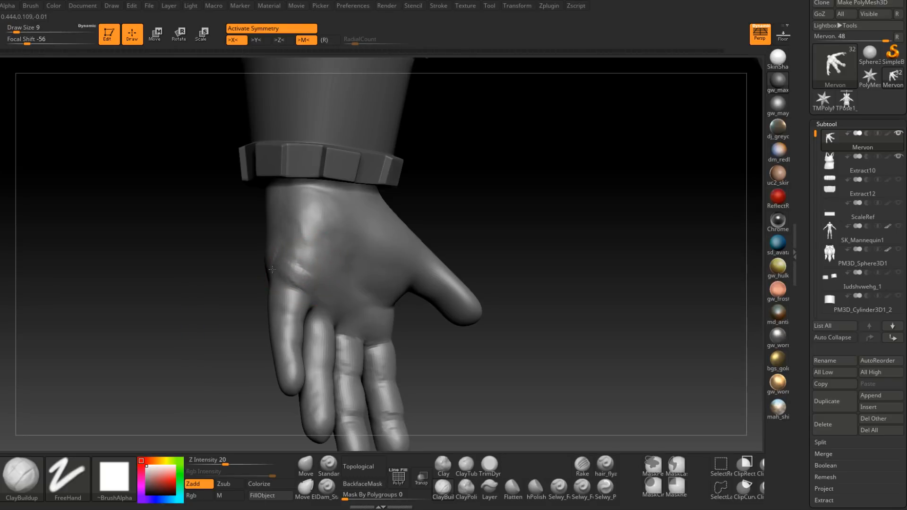
# Step: Build up the palm pad across the bases of the little, ring and middle fingers with ClayBuildup at draw size 9
pyautogui.moveTo(288, 262); pyautogui.dragTo(306, 274)
pyautogui.moveTo(306, 274); pyautogui.dragTo(326, 284, button='right')
pyautogui.moveTo(314, 270); pyautogui.dragTo(333, 287)
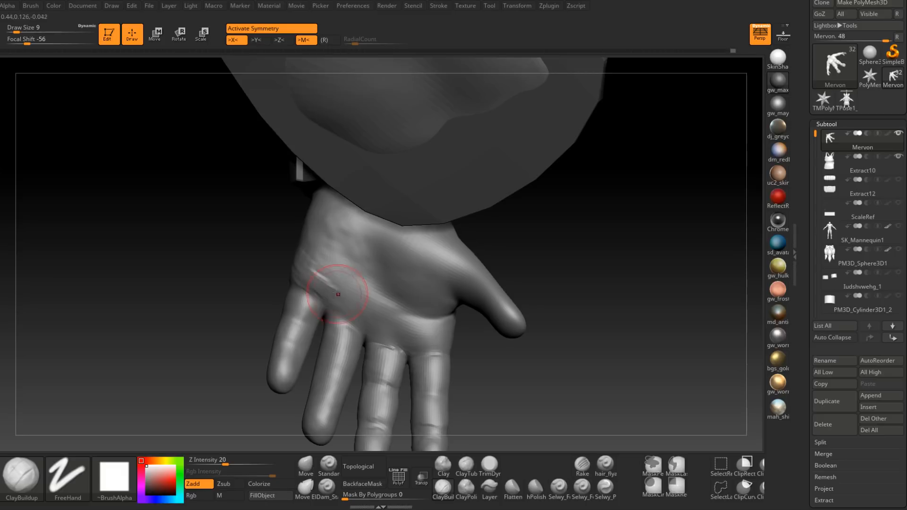
pyautogui.moveTo(335, 290); pyautogui.dragTo(301, 258, button='right')
pyautogui.moveTo(300, 258); pyautogui.dragTo(313, 271)
pyautogui.moveTo(283, 239); pyautogui.dragTo(320, 274)
pyautogui.moveTo(274, 258); pyautogui.dragTo(318, 267, button='right')
pyautogui.moveTo(318, 267)
pyautogui.mouseDown()
pyautogui.moveTo(345, 311)
pyautogui.moveTo(362, 322)
pyautogui.moveTo(354, 305)
pyautogui.moveTo(387, 336)
pyautogui.moveTo(401, 315)
pyautogui.moveTo(369, 317)
pyautogui.mouseUp()
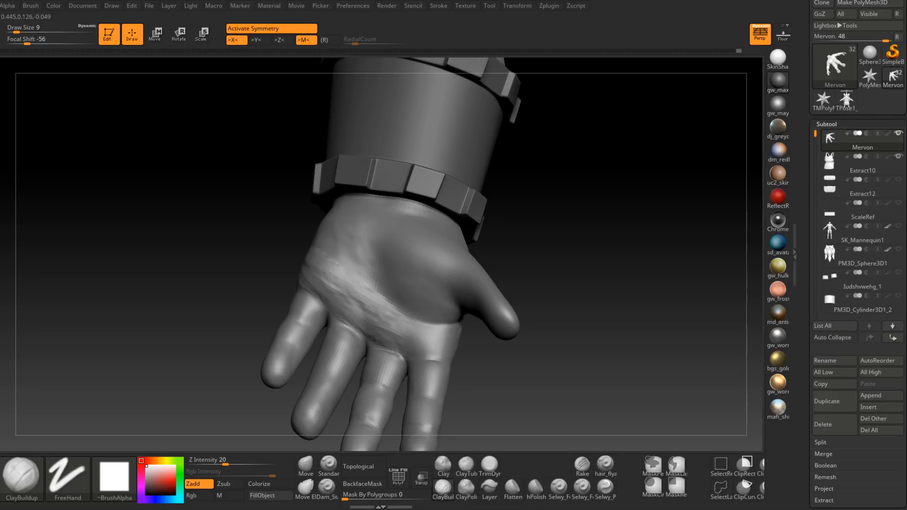
# Step: Smooth the palm pad below the fingers and shape the palm's centre towards the thumb mound at draw size 9
pyautogui.press('shift')
pyautogui.keyDown('shift'); pyautogui.moveTo(329, 288); pyautogui.dragTo(388, 316); pyautogui.keyUp('shift')
pyautogui.moveTo(477, 323); pyautogui.dragTo(435, 320, button='right')
pyautogui.moveTo(389, 294)
pyautogui.mouseDown()
pyautogui.moveTo(380, 250)
pyautogui.moveTo(410, 278)
pyautogui.moveTo(401, 292)
pyautogui.moveTo(407, 270)
pyautogui.mouseUp()
pyautogui.moveTo(383, 273); pyautogui.dragTo(408, 275, button='right')
pyautogui.moveTo(408, 274)
pyautogui.mouseDown()
pyautogui.moveTo(397, 246)
pyautogui.moveTo(410, 242)
pyautogui.moveTo(421, 255)
pyautogui.moveTo(410, 265)
pyautogui.mouseUp()
pyautogui.moveTo(410, 264)
pyautogui.mouseDown(button='right')
pyautogui.moveTo(435, 259)
pyautogui.moveTo(411, 258)
pyautogui.moveTo(449, 229)
pyautogui.mouseUp(button='right')
# Step: Build up and smooth the heel of the palm from the wrist to the little finger side at draw size 9
pyautogui.press('space')
pyautogui.moveTo(427, 221); pyautogui.dragTo(427, 220)
pyautogui.moveTo(446, 212); pyautogui.dragTo(401, 233, button='right')
pyautogui.moveTo(401, 233)
pyautogui.mouseDown()
pyautogui.moveTo(364, 253)
pyautogui.moveTo(326, 236)
pyautogui.moveTo(363, 218)
pyautogui.moveTo(355, 231)
pyautogui.mouseUp()
pyautogui.moveTo(406, 221); pyautogui.dragTo(370, 231, button='right')
pyautogui.moveTo(328, 197)
pyautogui.mouseDown()
pyautogui.moveTo(311, 221)
pyautogui.moveTo(289, 198)
pyautogui.mouseUp()
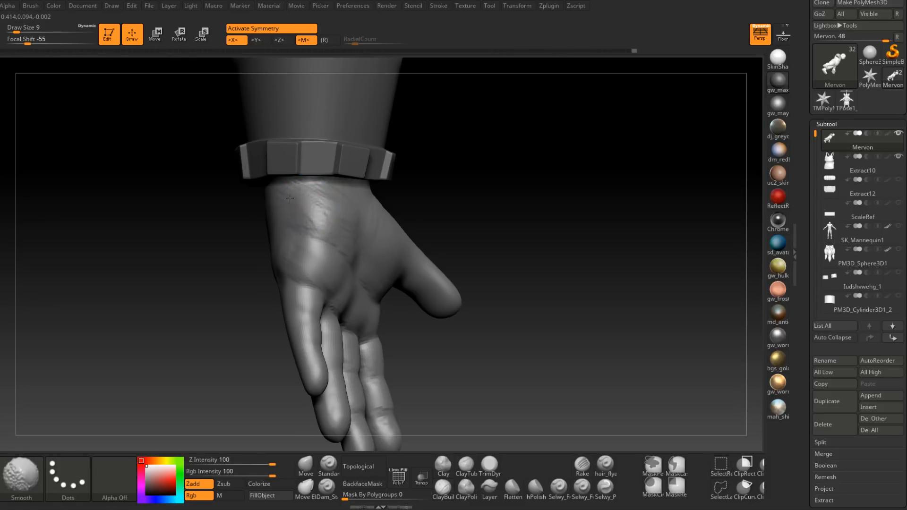
pyautogui.moveTo(334, 212)
pyautogui.mouseDown(button='right')
pyautogui.moveTo(324, 213)
pyautogui.moveTo(359, 181)
pyautogui.mouseUp(button='right')
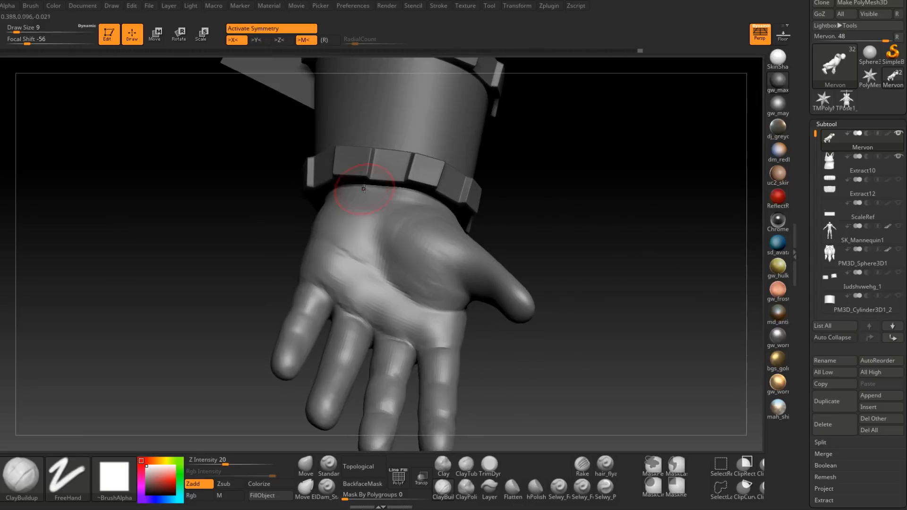
pyautogui.moveTo(364, 257)
pyautogui.mouseDown(button='right')
pyautogui.moveTo(405, 263)
pyautogui.moveTo(318, 260)
pyautogui.moveTo(310, 278)
pyautogui.moveTo(324, 270)
pyautogui.moveTo(334, 299)
pyautogui.moveTo(337, 277)
pyautogui.mouseUp(button='right')
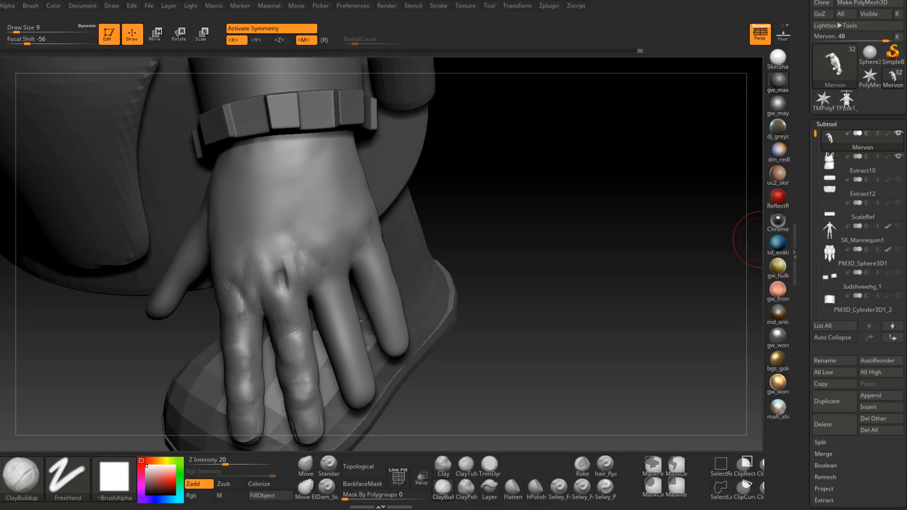
# Step: Refine the middle finger's base segment just below its knuckle with ClayBuildup at draw size 7
pyautogui.moveTo(761, 239); pyautogui.dragTo(476, 216, button='right')
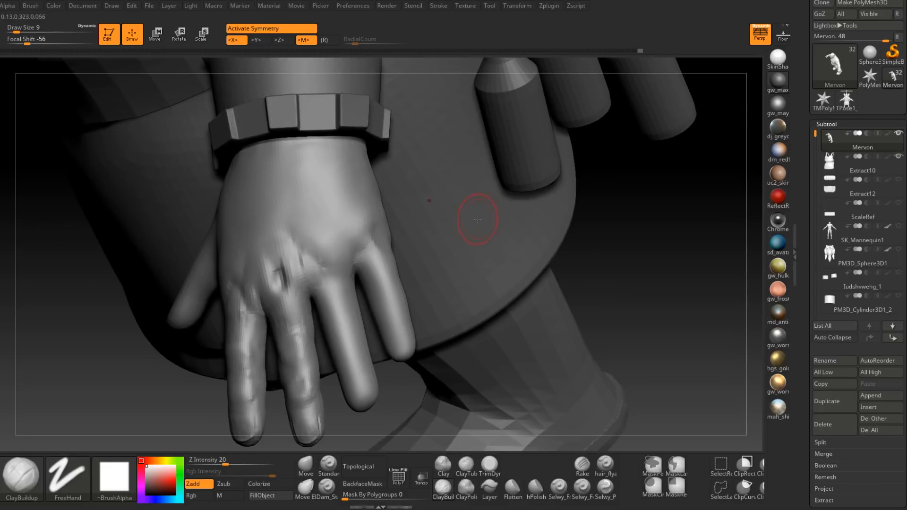
pyautogui.keyDown('alt'); pyautogui.moveTo(320, 257); pyautogui.dragTo(384, 226, button='right'); pyautogui.keyUp('alt')
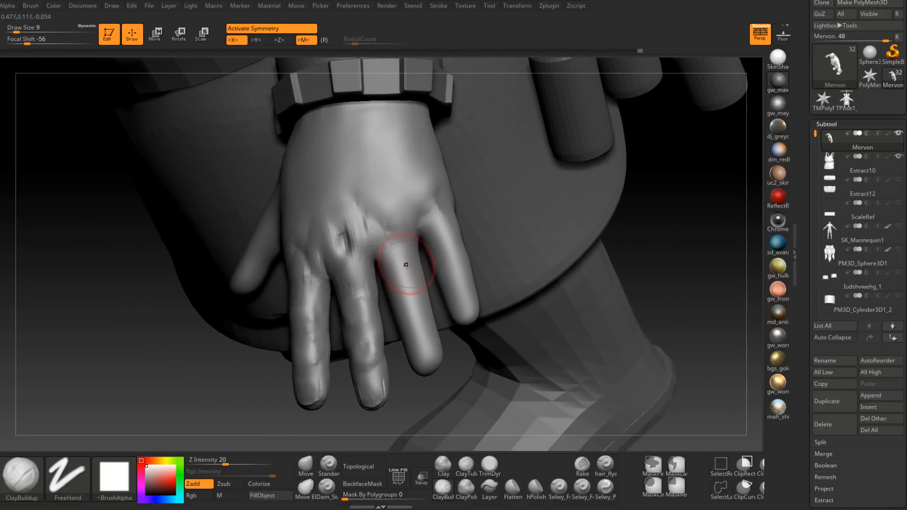
pyautogui.moveTo(405, 259); pyautogui.dragTo(366, 256, button='right')
pyautogui.moveTo(420, 245)
pyautogui.keyDown('alt'); pyautogui.mouseDown(button='right')
pyautogui.moveTo(401, 253)
pyautogui.moveTo(467, 249)
pyautogui.moveTo(461, 243)
pyautogui.mouseUp(button='right'); pyautogui.keyUp('alt')
pyautogui.moveTo(367, 296)
pyautogui.mouseDown(button='right')
pyautogui.moveTo(354, 294)
pyautogui.moveTo(366, 307)
pyautogui.mouseUp(button='right')
pyautogui.press('space')
pyautogui.moveTo(365, 305); pyautogui.dragTo(360, 304)
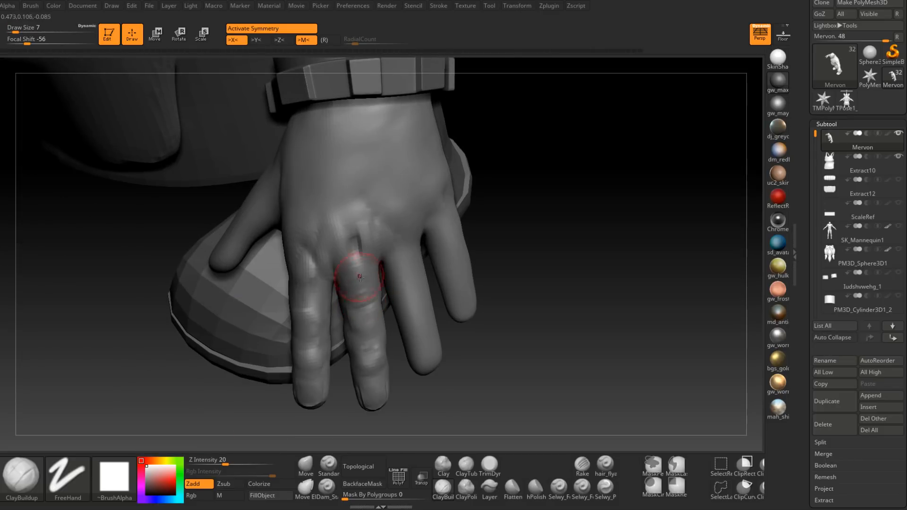
pyautogui.moveTo(349, 277); pyautogui.dragTo(359, 293, button='right')
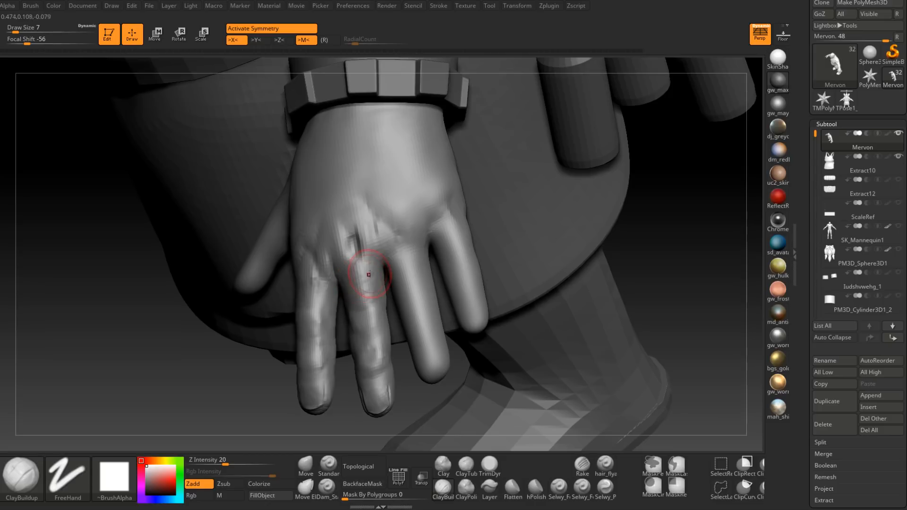
pyautogui.moveTo(368, 281); pyautogui.dragTo(367, 293)
pyautogui.moveTo(367, 293); pyautogui.dragTo(361, 285, button='right')
pyautogui.keyDown('shift'); pyautogui.moveTo(360, 284); pyautogui.dragTo(371, 293); pyautogui.keyUp('shift')
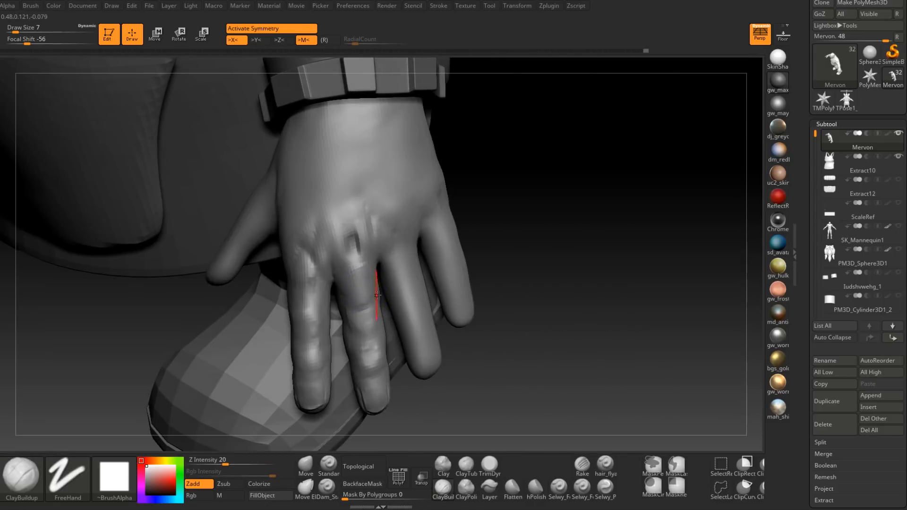
pyautogui.moveTo(373, 293); pyautogui.dragTo(384, 286, button='right')
# Step: Build up the index finger between its knuckle and middle joint with ClayBuildup at draw size 7
pyautogui.moveTo(405, 222); pyautogui.dragTo(409, 204, button='right')
pyautogui.moveTo(414, 203)
pyautogui.mouseDown()
pyautogui.moveTo(409, 180)
pyautogui.moveTo(407, 206)
pyautogui.mouseUp()
pyautogui.moveTo(408, 203); pyautogui.dragTo(425, 210, button='right')
pyautogui.keyDown('shift'); pyautogui.moveTo(425, 210); pyautogui.dragTo(423, 179); pyautogui.keyUp('shift')
pyautogui.moveTo(424, 199); pyautogui.dragTo(429, 218, button='right')
pyautogui.keyDown('shift'); pyautogui.moveTo(418, 191); pyautogui.dragTo(421, 208); pyautogui.keyUp('shift')
pyautogui.moveTo(420, 208); pyautogui.dragTo(407, 219, button='right')
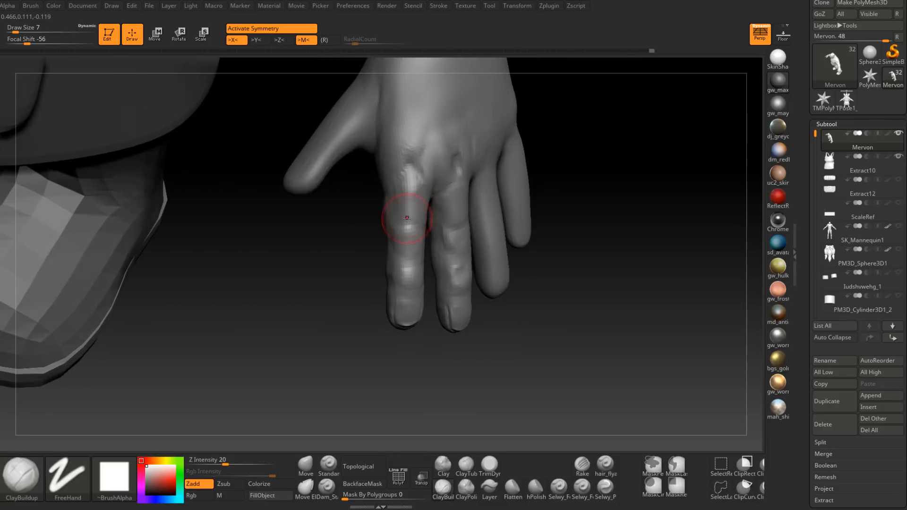
pyautogui.moveTo(400, 204); pyautogui.dragTo(405, 192)
pyautogui.moveTo(395, 194); pyautogui.dragTo(405, 206, button='right')
pyautogui.keyDown('shift'); pyautogui.moveTo(405, 206); pyautogui.dragTo(416, 215); pyautogui.keyUp('shift')
# Step: Sculpt the ring finger's base segment and rough in its middle joint with ClayBuildup at draw size 7
pyautogui.moveTo(427, 219)
pyautogui.mouseDown(button='right')
pyautogui.moveTo(482, 232)
pyautogui.moveTo(411, 262)
pyautogui.moveTo(439, 241)
pyautogui.moveTo(460, 256)
pyautogui.moveTo(435, 248)
pyautogui.moveTo(449, 205)
pyautogui.mouseUp(button='right')
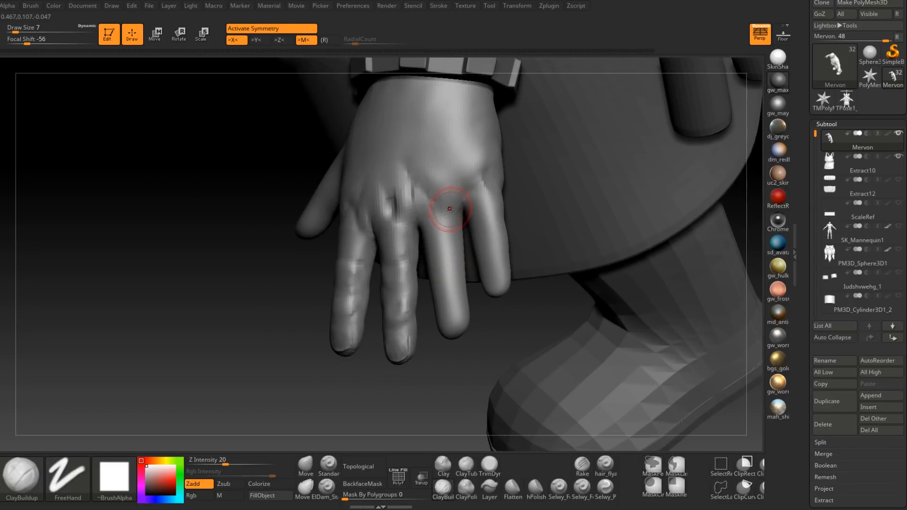
pyautogui.moveTo(442, 246)
pyautogui.mouseDown(button='right')
pyautogui.moveTo(449, 250)
pyautogui.moveTo(440, 247)
pyautogui.mouseUp(button='right')
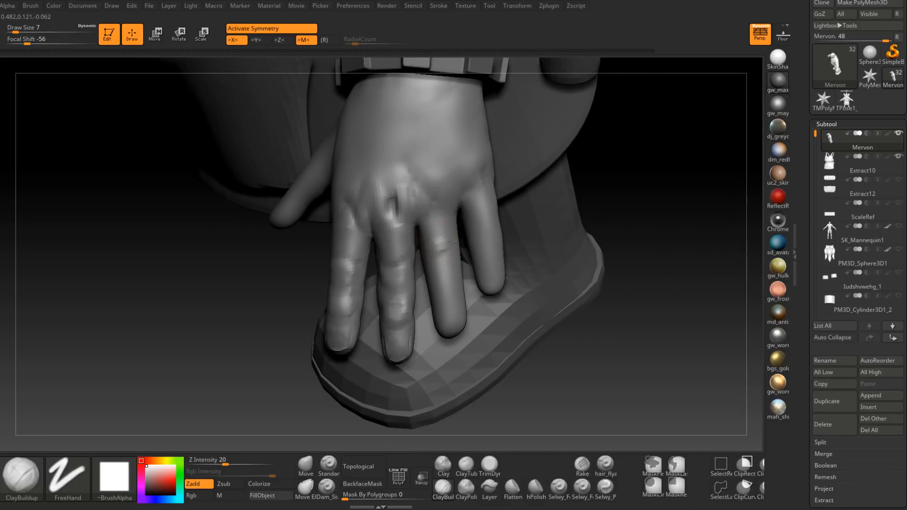
pyautogui.moveTo(427, 228)
pyautogui.mouseDown(button='right')
pyautogui.moveTo(458, 246)
pyautogui.moveTo(447, 225)
pyautogui.moveTo(456, 241)
pyautogui.mouseUp(button='right')
pyautogui.press('space')
pyautogui.moveTo(446, 251); pyautogui.dragTo(442, 251)
pyautogui.moveTo(432, 248)
pyautogui.mouseDown(button='right')
pyautogui.moveTo(444, 244)
pyautogui.moveTo(444, 251)
pyautogui.moveTo(451, 238)
pyautogui.mouseUp(button='right')
pyautogui.press('space')
pyautogui.moveTo(450, 238); pyautogui.dragTo(454, 238)
pyautogui.moveTo(454, 214)
pyautogui.mouseDown(button='right')
pyautogui.moveTo(439, 222)
pyautogui.moveTo(448, 206)
pyautogui.moveTo(448, 241)
pyautogui.moveTo(452, 223)
pyautogui.moveTo(441, 219)
pyautogui.mouseUp(button='right')
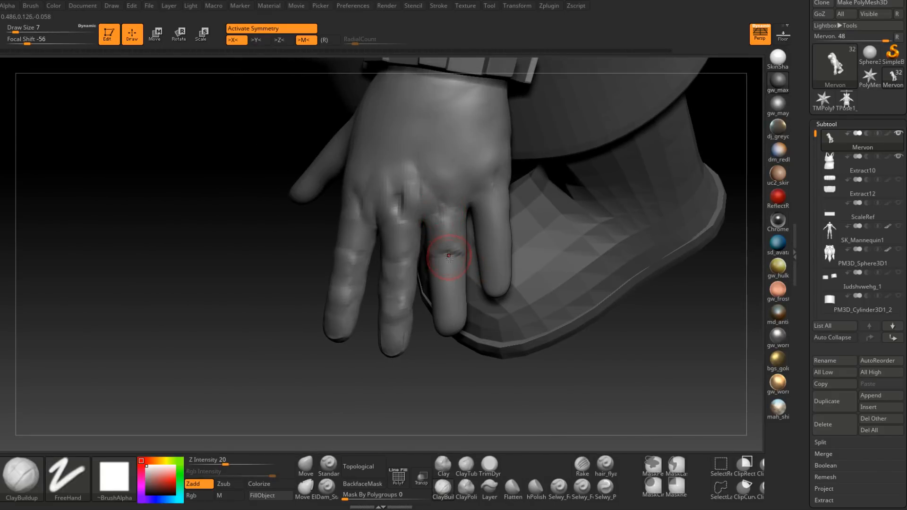
# Step: Add skin folds across the ring finger's middle joint with ClayBuildup at draw size 4
pyautogui.moveTo(448, 256); pyautogui.dragTo(452, 264, button='right')
pyautogui.press('space')
pyautogui.moveTo(452, 264); pyautogui.dragTo(448, 264)
pyautogui.moveTo(447, 264); pyautogui.dragTo(447, 257, button='right')
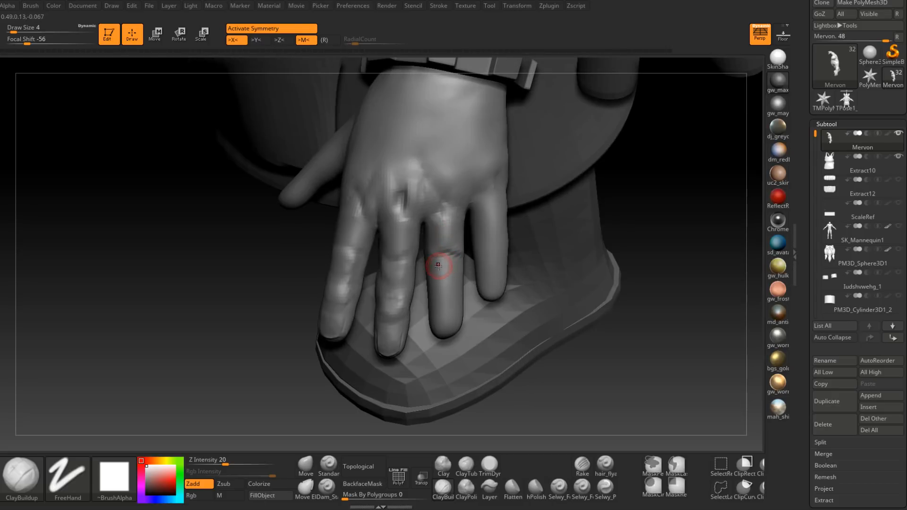
# Step: Sculpt the ring finger's outer joint and the segment above it with ClayBuildup at draw size 4
pyautogui.moveTo(452, 268); pyautogui.dragTo(444, 277, button='right')
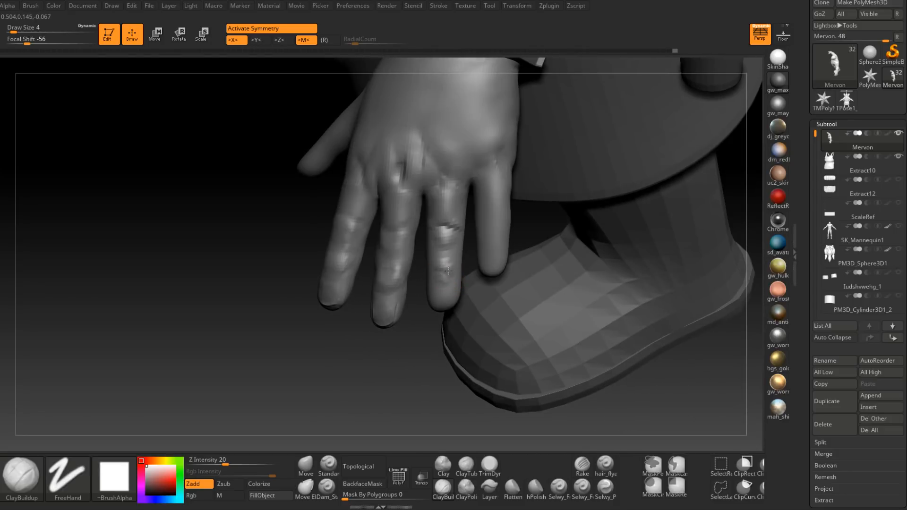
pyautogui.moveTo(427, 272)
pyautogui.mouseDown(button='right')
pyautogui.moveTo(421, 267)
pyautogui.moveTo(444, 259)
pyautogui.moveTo(450, 275)
pyautogui.moveTo(445, 253)
pyautogui.moveTo(431, 257)
pyautogui.moveTo(434, 286)
pyautogui.moveTo(449, 253)
pyautogui.moveTo(466, 265)
pyautogui.moveTo(427, 273)
pyautogui.moveTo(447, 259)
pyautogui.moveTo(438, 266)
pyautogui.moveTo(427, 245)
pyautogui.moveTo(432, 271)
pyautogui.moveTo(422, 256)
pyautogui.moveTo(455, 239)
pyautogui.mouseUp(button='right')
pyautogui.press('space')
pyautogui.click(455, 266)
pyautogui.press('space')
# Step: Build up the pads on the palm side of the ring finger with ClayBuildup at draw size 9
pyautogui.moveTo(455, 239); pyautogui.dragTo(458, 237)
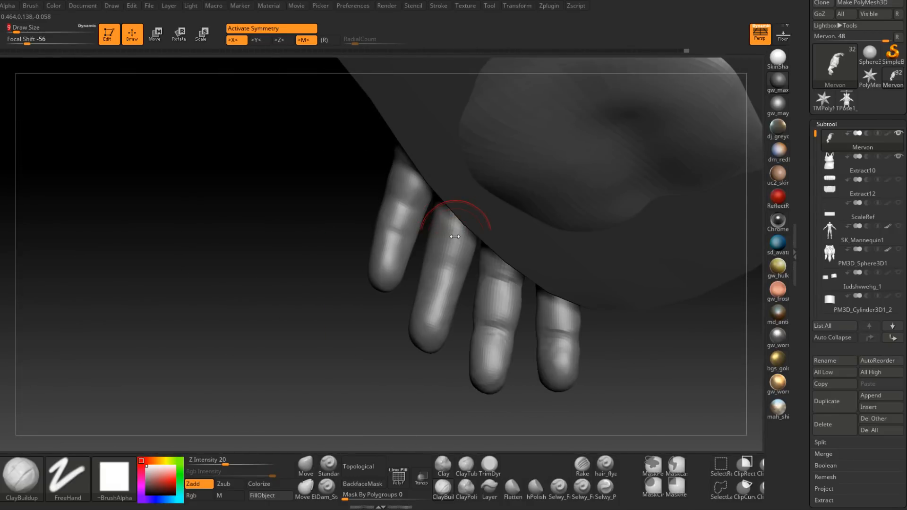
pyautogui.keyDown('ctrl'); pyautogui.keyDown('shift'); pyautogui.click(460, 229); pyautogui.keyUp('shift'); pyautogui.keyUp('ctrl')
pyautogui.moveTo(452, 252)
pyautogui.mouseDown(button='right')
pyautogui.moveTo(478, 259)
pyautogui.moveTo(456, 270)
pyautogui.moveTo(453, 292)
pyautogui.mouseUp(button='right')
pyautogui.moveTo(442, 275)
pyautogui.mouseDown()
pyautogui.moveTo(460, 281)
pyautogui.moveTo(441, 287)
pyautogui.mouseUp()
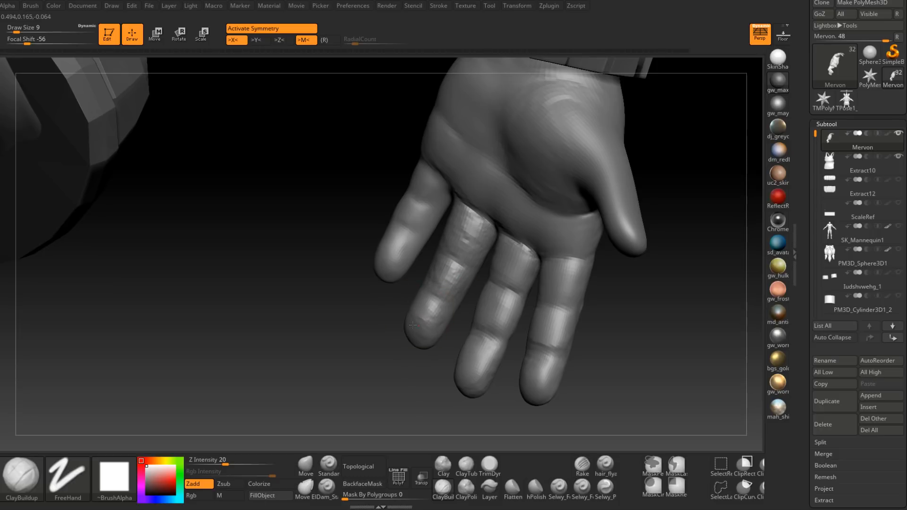
pyautogui.moveTo(439, 307)
pyautogui.mouseDown(button='right')
pyautogui.moveTo(435, 298)
pyautogui.moveTo(456, 300)
pyautogui.moveTo(518, 254)
pyautogui.moveTo(455, 247)
pyautogui.moveTo(415, 294)
pyautogui.moveTo(387, 247)
pyautogui.mouseUp(button='right')
pyautogui.moveTo(387, 247)
pyautogui.mouseDown()
pyautogui.moveTo(394, 274)
pyautogui.moveTo(385, 271)
pyautogui.moveTo(400, 298)
pyautogui.mouseUp()
# Step: Build up the nail area on the back of the ring fingertip with ClayBuildup at draw size 4
pyautogui.moveTo(401, 300)
pyautogui.mouseDown(button='right')
pyautogui.moveTo(399, 280)
pyautogui.moveTo(369, 323)
pyautogui.moveTo(396, 272)
pyautogui.moveTo(318, 253)
pyautogui.moveTo(370, 196)
pyautogui.moveTo(326, 239)
pyautogui.moveTo(363, 287)
pyautogui.moveTo(355, 358)
pyautogui.moveTo(393, 293)
pyautogui.mouseUp(button='right')
pyautogui.rightClick(392, 293)
pyautogui.moveTo(392, 293); pyautogui.dragTo(389, 293)
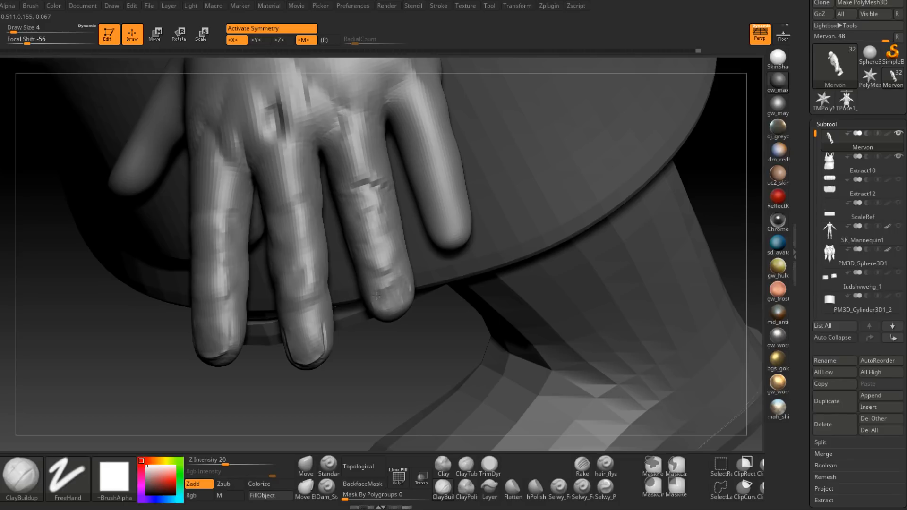
pyautogui.moveTo(403, 305); pyautogui.dragTo(383, 294, button='right')
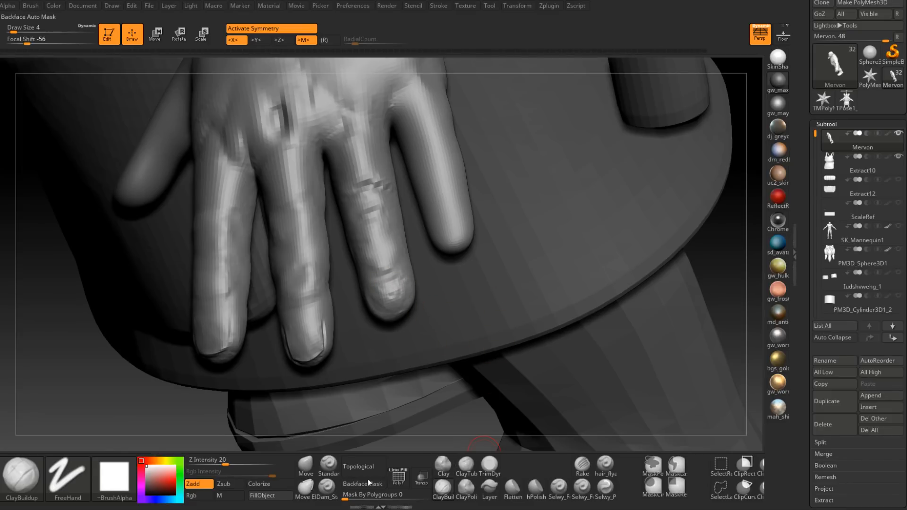
# Step: Carve the outline of the ring fingernail with the Dam_Standard brush at draw size 2
pyautogui.click(327, 486)
pyautogui.moveTo(371, 364); pyautogui.dragTo(387, 293, button='right')
pyautogui.rightClick(386, 291)
pyautogui.moveTo(387, 291); pyautogui.dragTo(367, 298)
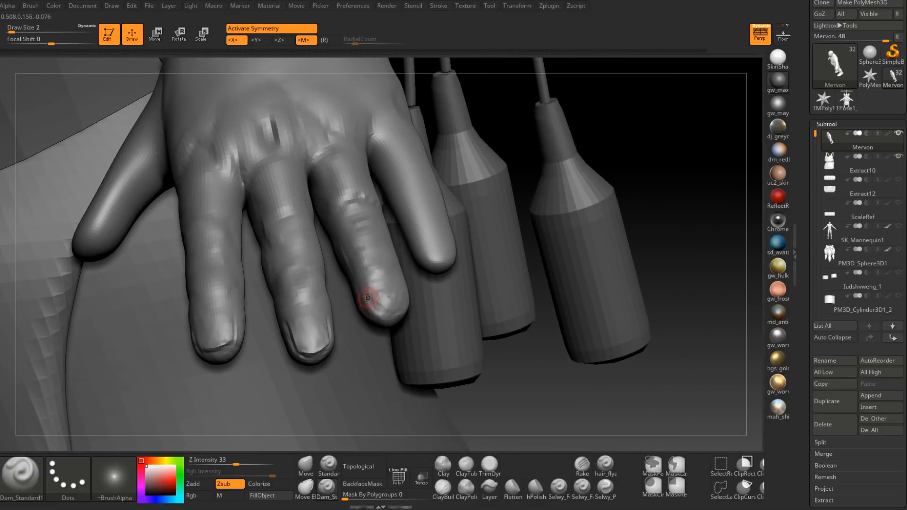
pyautogui.moveTo(389, 315)
pyautogui.mouseDown(button='right')
pyautogui.moveTo(377, 315)
pyautogui.moveTo(440, 310)
pyautogui.mouseUp(button='right')
# Step: Build up and smooth the ring fingertip around the nail with ClayBuildup at draw size 4
pyautogui.click(443, 489)
pyautogui.moveTo(368, 315)
pyautogui.mouseDown(button='right')
pyautogui.moveTo(367, 302)
pyautogui.moveTo(397, 325)
pyautogui.moveTo(422, 320)
pyautogui.moveTo(414, 326)
pyautogui.mouseUp(button='right')
pyautogui.press('space')
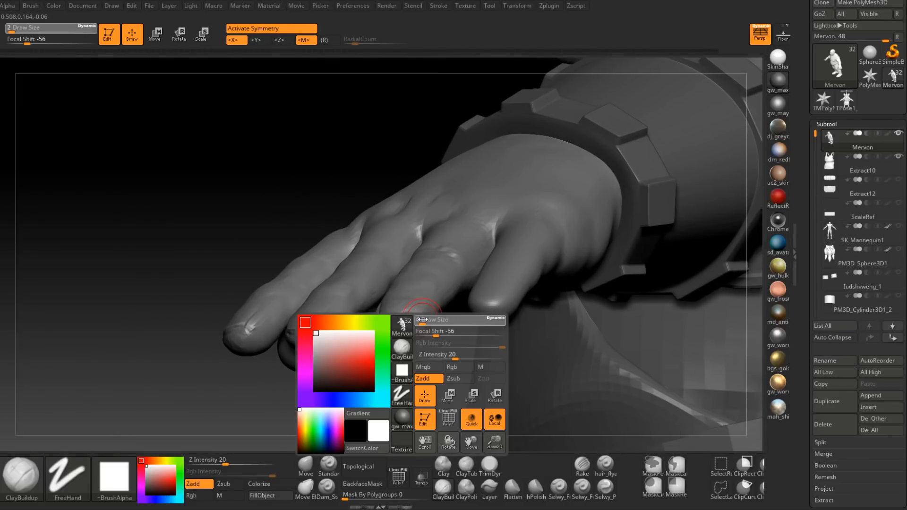
pyautogui.moveTo(416, 321); pyautogui.dragTo(420, 322)
pyautogui.moveTo(426, 322); pyautogui.dragTo(386, 326, button='right')
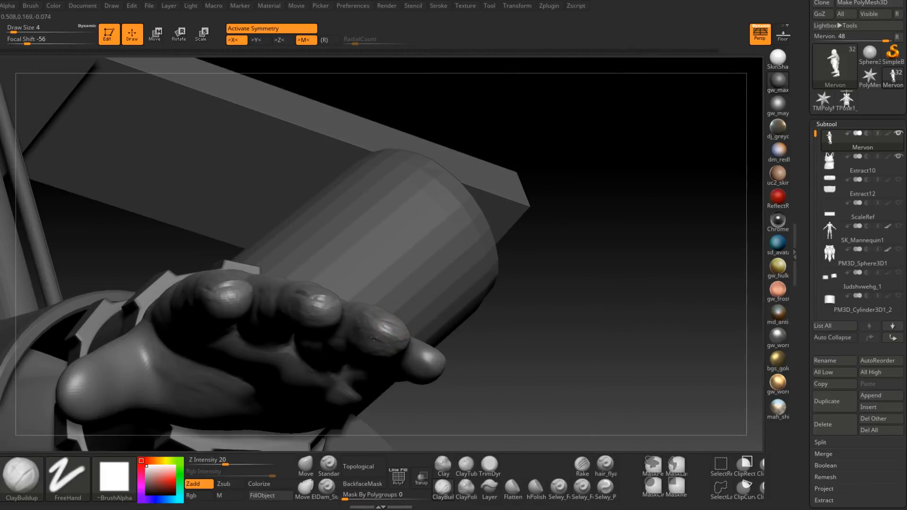
pyautogui.press('shift')
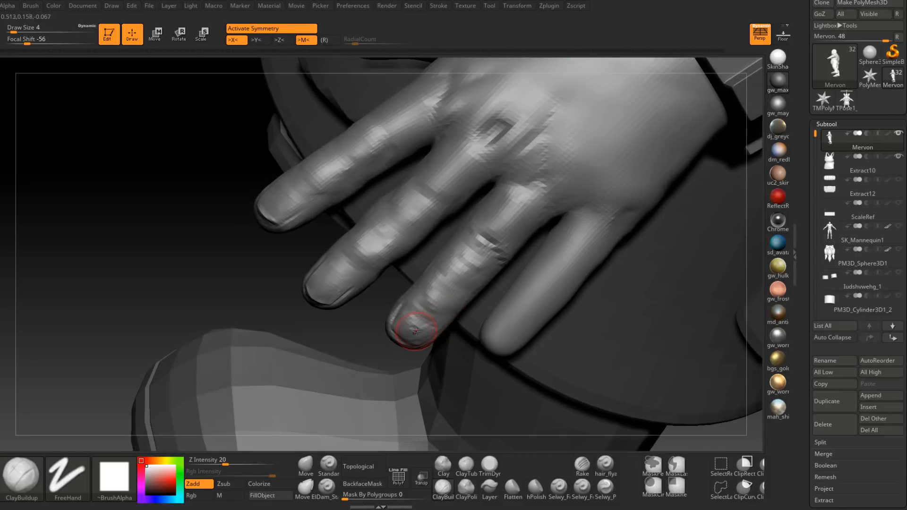
# Step: Flatten the ring fingernail's surface with the TrimDynamic brush at draw size 4
pyautogui.press('b')
pyautogui.press('t')
pyautogui.press('d')
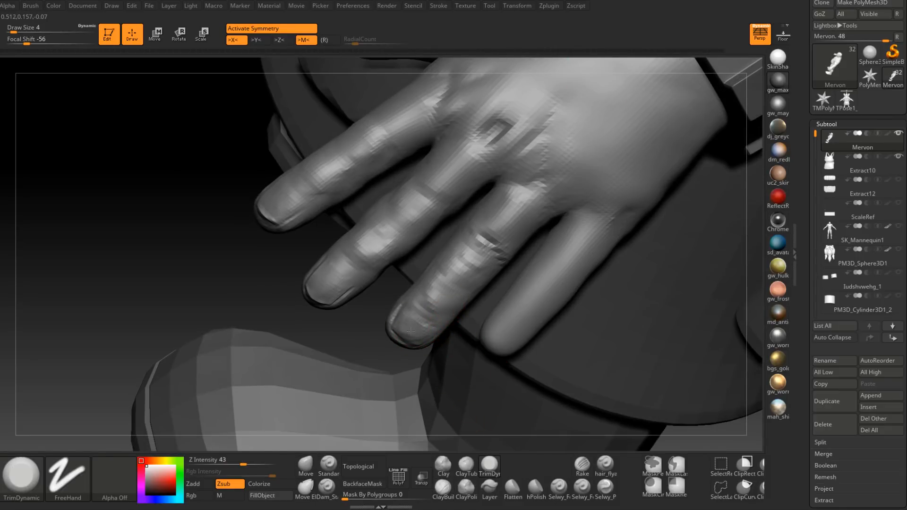
pyautogui.keyDown('ctrl'); pyautogui.moveTo(424, 310); pyautogui.dragTo(486, 285, button='right'); pyautogui.keyUp('ctrl')
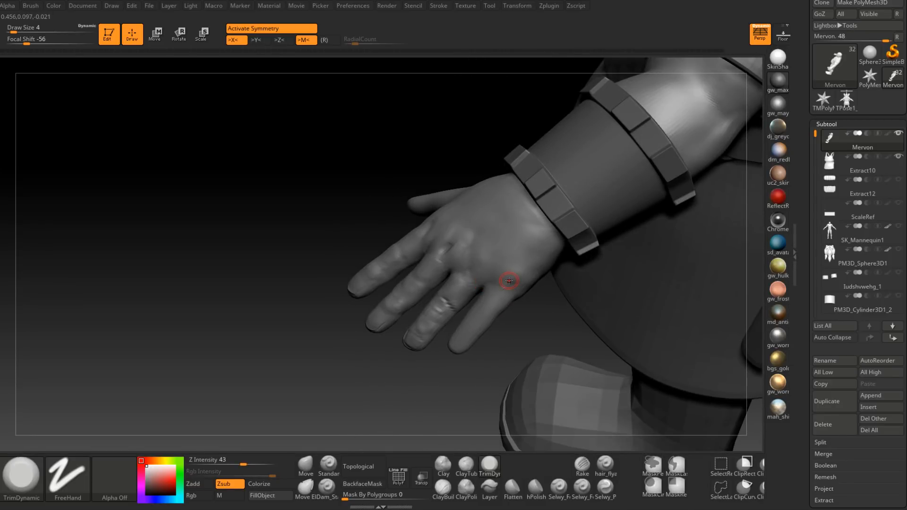
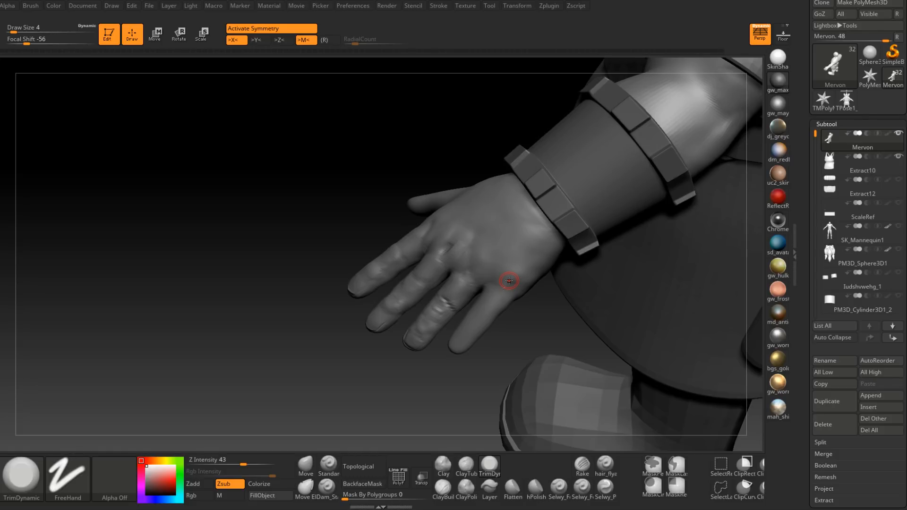
# Step: Build up the base knuckle of the little finger on the back of the hand with ClayBuildup at draw size 8
pyautogui.moveTo(512, 259); pyautogui.dragTo(418, 366, button='right')
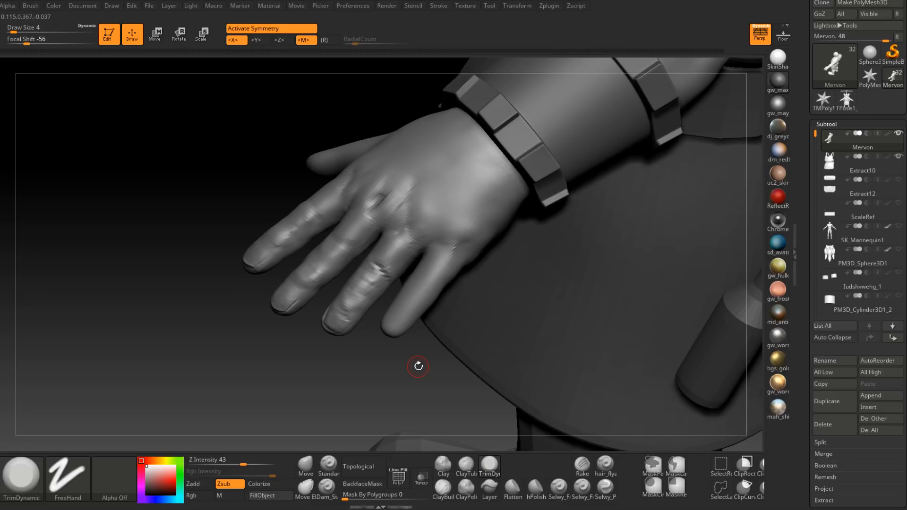
pyautogui.moveTo(460, 279); pyautogui.dragTo(444, 396, button='right')
pyautogui.click(444, 488)
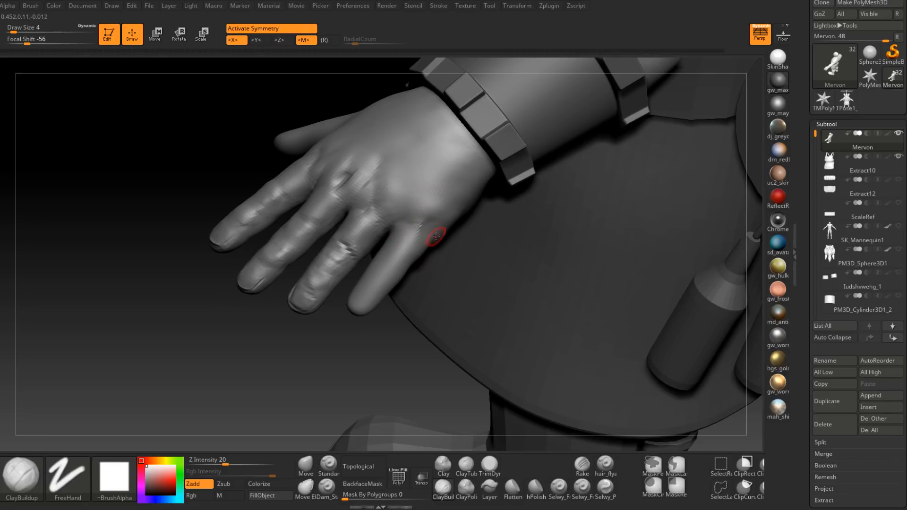
pyautogui.moveTo(427, 232); pyautogui.dragTo(418, 230, button='right')
pyautogui.press('space')
pyautogui.moveTo(419, 230); pyautogui.dragTo(425, 229)
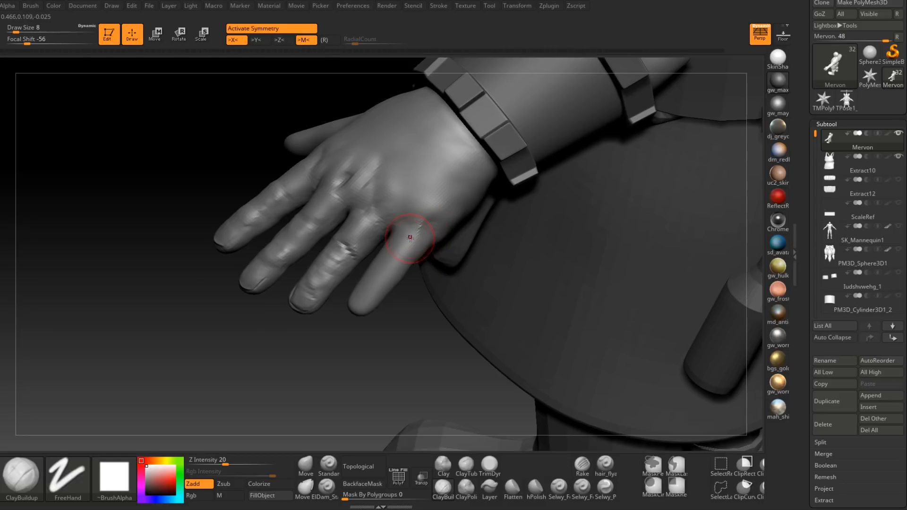
pyautogui.moveTo(415, 232); pyautogui.dragTo(409, 242)
pyautogui.moveTo(422, 258)
pyautogui.mouseDown(button='right')
pyautogui.moveTo(410, 255)
pyautogui.moveTo(417, 251)
pyautogui.mouseUp(button='right')
pyautogui.moveTo(405, 236); pyautogui.dragTo(392, 244)
pyautogui.moveTo(396, 253); pyautogui.dragTo(412, 251, button='right')
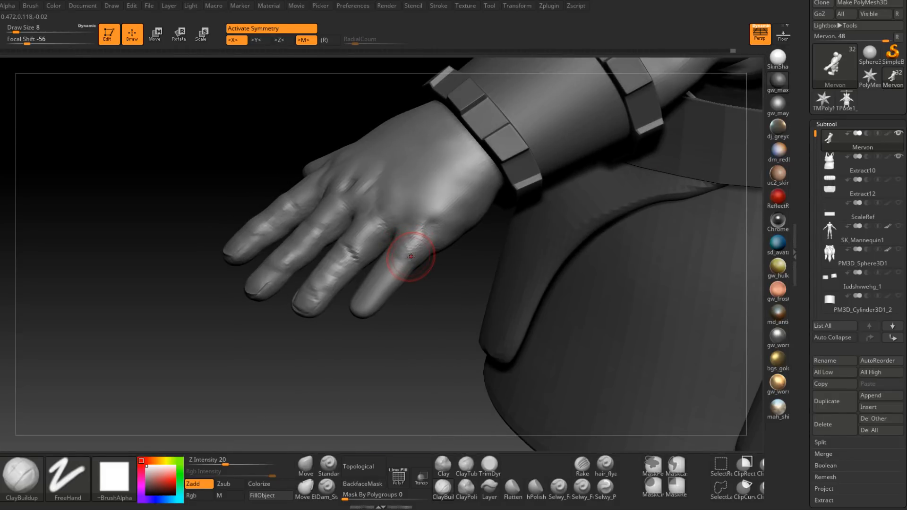
# Step: Add clay volume along the middle of the little finger's back at draw size 6
pyautogui.press('s')
pyautogui.moveTo(400, 267); pyautogui.dragTo(397, 266)
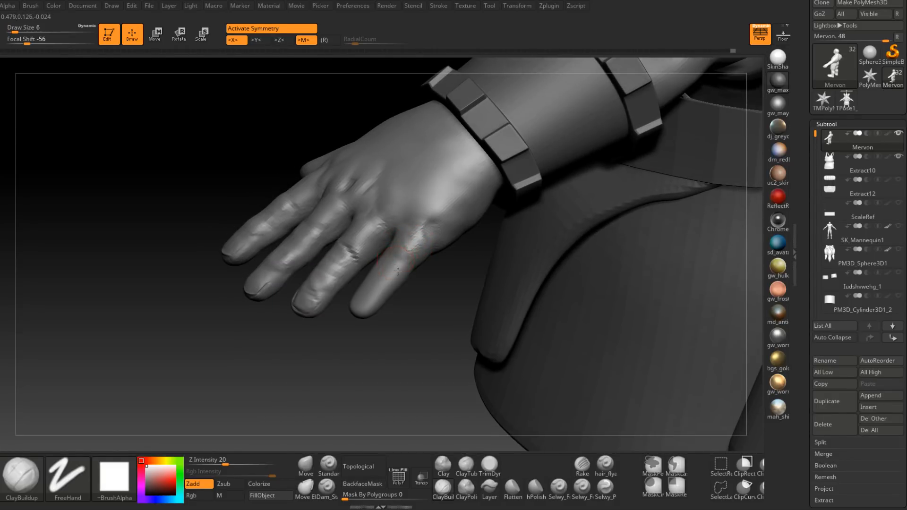
pyautogui.moveTo(395, 265); pyautogui.dragTo(401, 278, button='right')
pyautogui.moveTo(398, 263); pyautogui.dragTo(395, 269)
pyautogui.moveTo(405, 265); pyautogui.dragTo(378, 283, button='right')
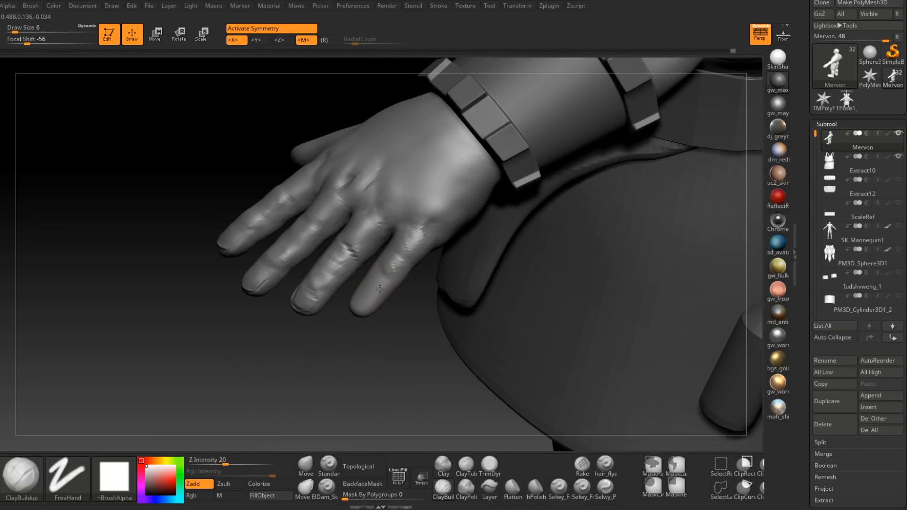
# Step: Sculpt the skin folds over the little finger's outer joint at draw size 3
pyautogui.press('space')
pyautogui.click(387, 285)
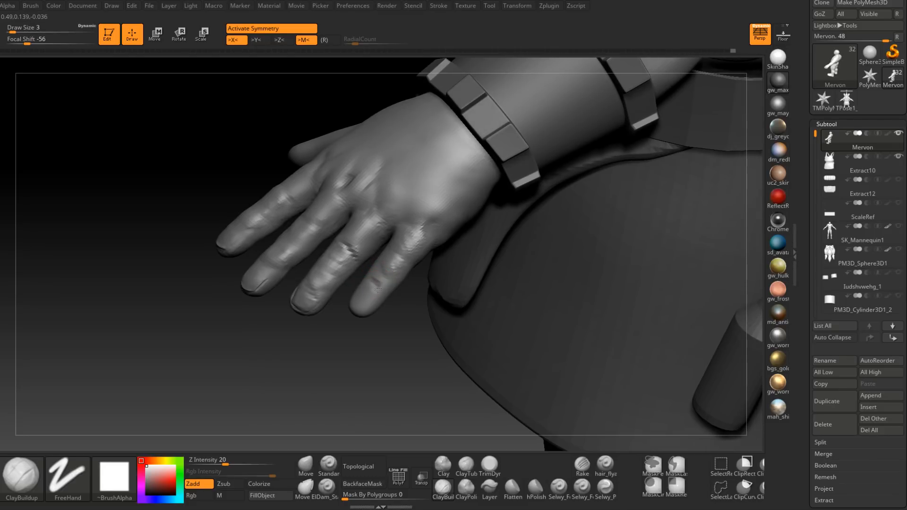
pyautogui.moveTo(384, 287)
pyautogui.mouseDown(button='right')
pyautogui.moveTo(367, 281)
pyautogui.moveTo(372, 287)
pyautogui.moveTo(385, 247)
pyautogui.mouseUp(button='right')
pyautogui.keyDown('shift'); pyautogui.moveTo(385, 247); pyautogui.dragTo(376, 246); pyautogui.keyUp('shift')
pyautogui.keyDown('ctrl'); pyautogui.moveTo(377, 246); pyautogui.dragTo(360, 255, button='right'); pyautogui.keyUp('ctrl')
# Step: Build up the little fingertip around the nail at draw size 4 and flatten the nail area with TrimDynamic
pyautogui.press('space')
pyautogui.moveTo(364, 255); pyautogui.dragTo(358, 260)
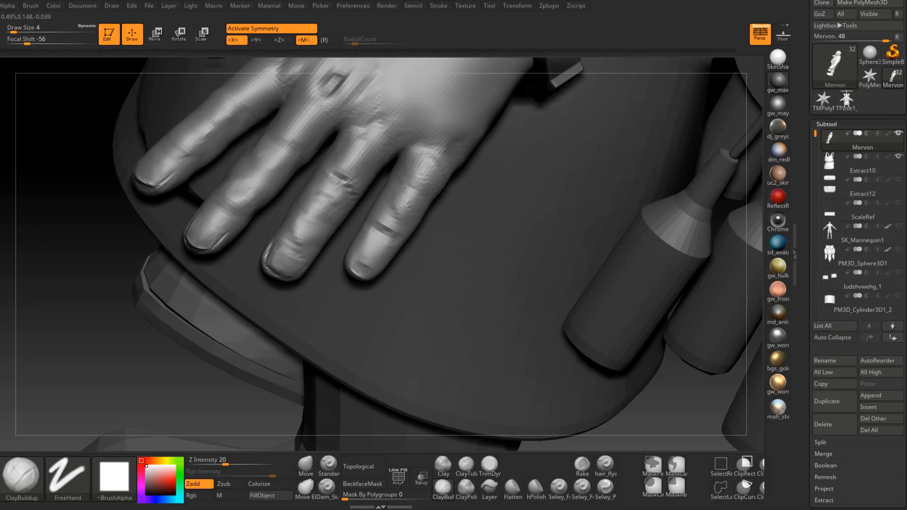
pyautogui.moveTo(379, 267)
pyautogui.mouseDown(button='right')
pyautogui.moveTo(371, 253)
pyautogui.moveTo(363, 272)
pyautogui.mouseUp(button='right')
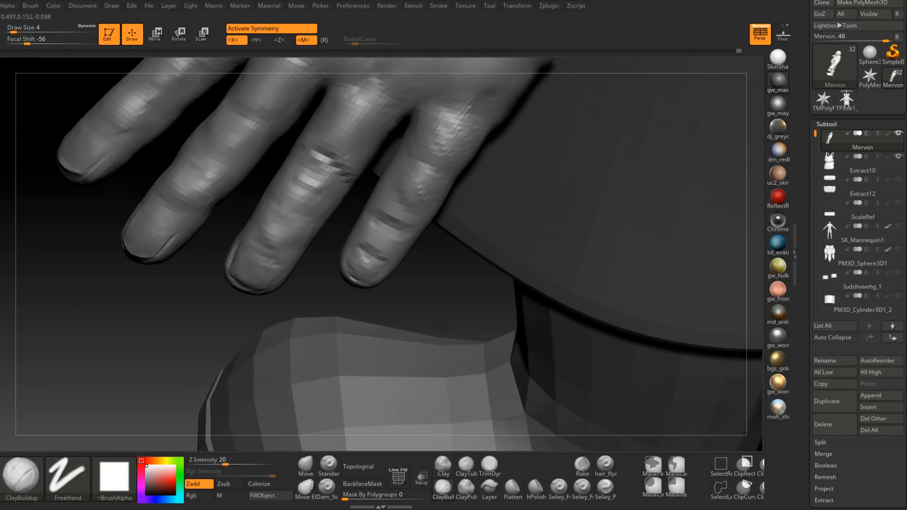
pyautogui.moveTo(372, 265)
pyautogui.mouseDown(button='right')
pyautogui.moveTo(376, 251)
pyautogui.moveTo(404, 257)
pyautogui.mouseUp(button='right')
pyautogui.click(490, 465)
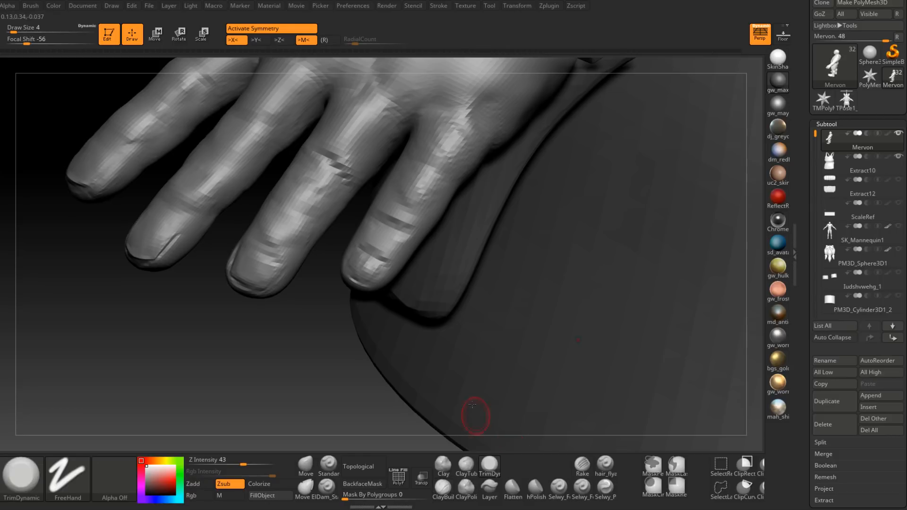
pyautogui.moveTo(372, 276)
pyautogui.mouseDown(button='right')
pyautogui.moveTo(393, 268)
pyautogui.moveTo(353, 248)
pyautogui.moveTo(353, 278)
pyautogui.mouseUp(button='right')
# Step: Carve the outline of the little finger's nail with Dam_Standard at draw size 1
pyautogui.click(327, 487)
pyautogui.press('space')
pyautogui.click(360, 253)
pyautogui.moveTo(360, 284); pyautogui.dragTo(369, 287)
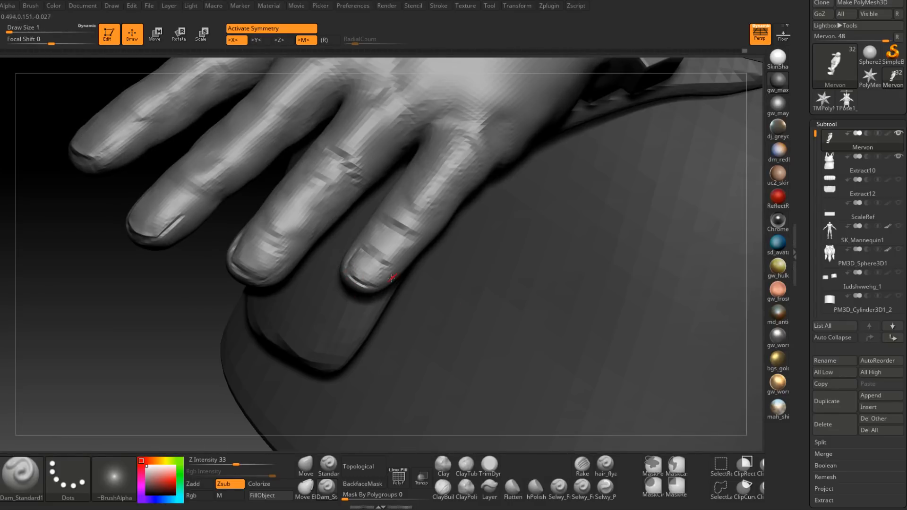
pyautogui.moveTo(377, 285); pyautogui.dragTo(394, 269, button='right')
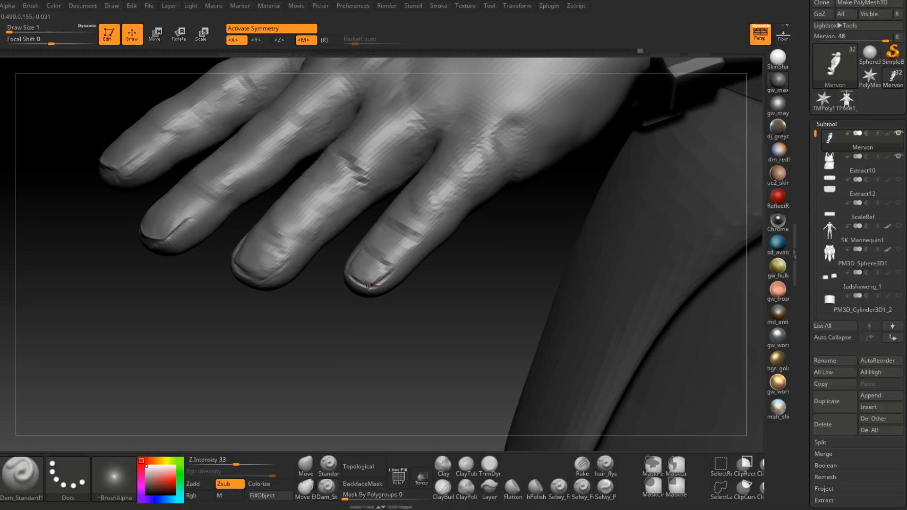
# Step: Fill out the flesh around the tip and sides of the little finger with ClayBuildup at draw size 3
pyautogui.click(442, 486)
pyautogui.moveTo(411, 359); pyautogui.dragTo(390, 276, button='right')
pyautogui.press('space')
pyautogui.moveTo(390, 275); pyautogui.dragTo(369, 298)
pyautogui.moveTo(369, 298)
pyautogui.mouseDown(button='right')
pyautogui.moveTo(380, 293)
pyautogui.moveTo(339, 282)
pyautogui.mouseUp(button='right')
pyautogui.moveTo(333, 247)
pyautogui.mouseDown(button='right')
pyautogui.moveTo(335, 265)
pyautogui.moveTo(340, 239)
pyautogui.mouseUp(button='right')
pyautogui.press('space')
pyautogui.moveTo(338, 233); pyautogui.dragTo(334, 275)
pyautogui.moveTo(334, 274); pyautogui.dragTo(376, 199, button='right')
pyautogui.moveTo(332, 300)
pyautogui.mouseDown(button='right')
pyautogui.moveTo(332, 263)
pyautogui.moveTo(359, 276)
pyautogui.mouseUp(button='right')
# Step: Build up the palm-side pad of the little fingertip with ClayBuildup at draw size 4
pyautogui.press('space')
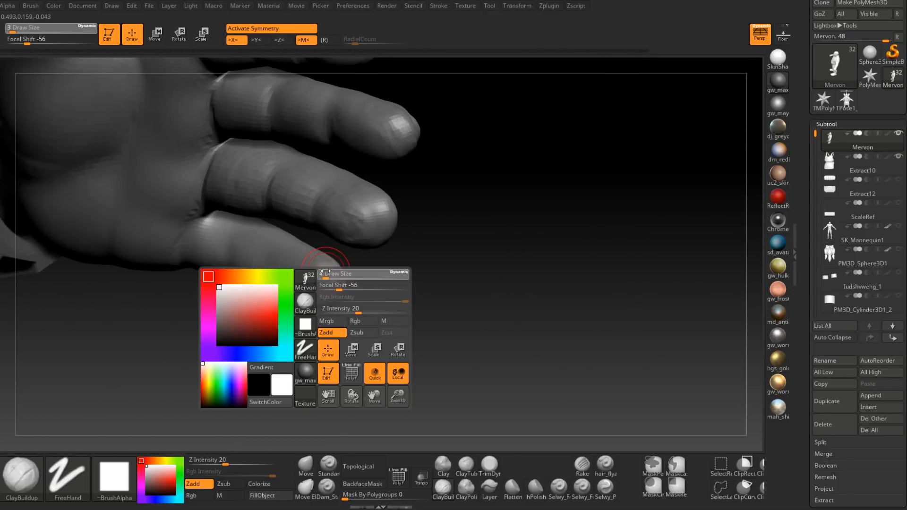
pyautogui.moveTo(329, 273); pyautogui.dragTo(331, 272)
pyautogui.moveTo(311, 263); pyautogui.dragTo(415, 256, button='right')
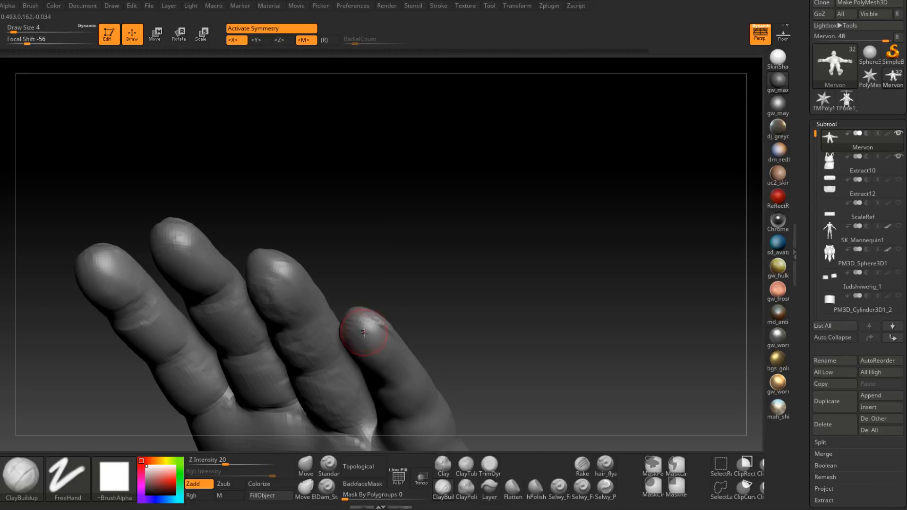
pyautogui.moveTo(384, 346); pyautogui.dragTo(495, 173, button='right')
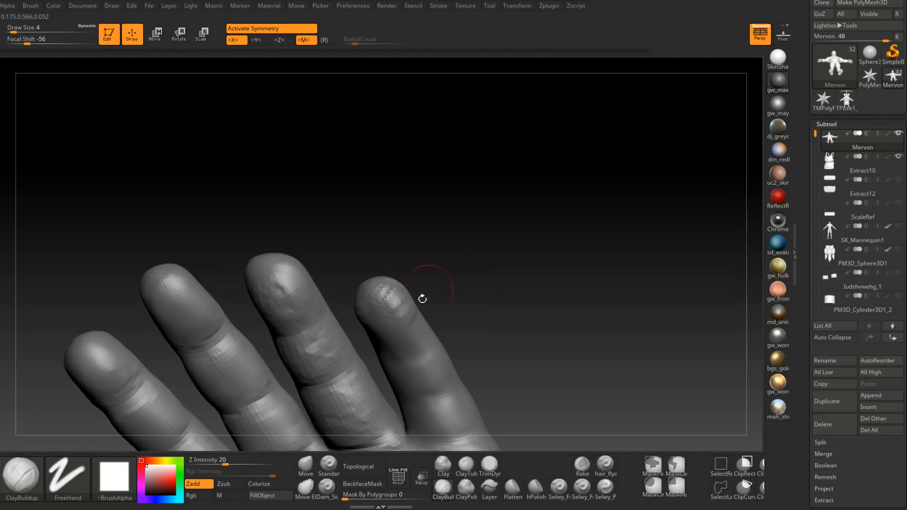
# Step: Enlarge the lower part of the little fingertip's pad on the palm side at draw size 6
pyautogui.press('space')
pyautogui.click(402, 331)
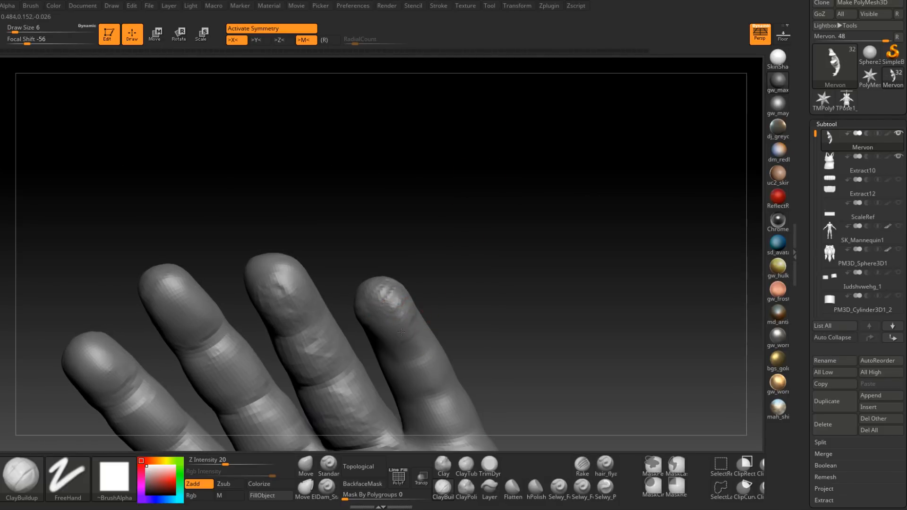
pyautogui.moveTo(387, 307)
pyautogui.mouseDown(button='right')
pyautogui.moveTo(363, 344)
pyautogui.moveTo(392, 350)
pyautogui.moveTo(446, 318)
pyautogui.mouseUp(button='right')
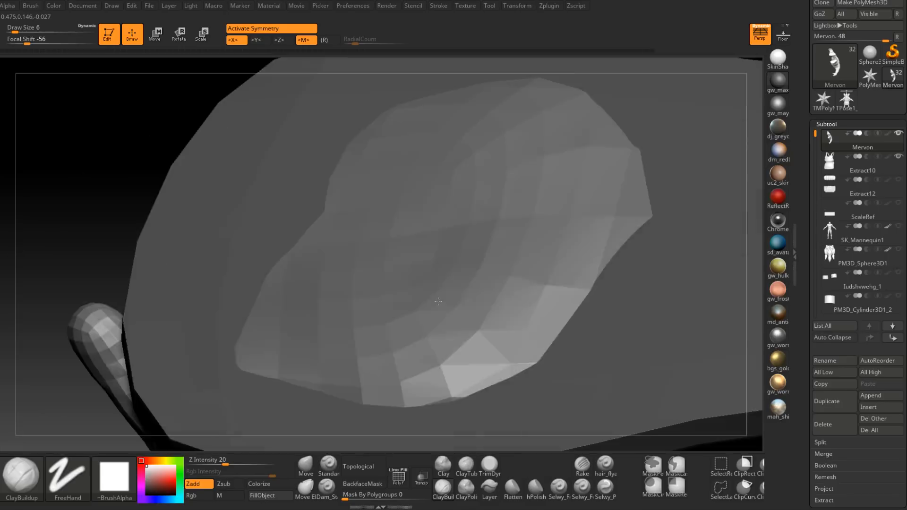
pyautogui.moveTo(410, 326); pyautogui.dragTo(389, 321, button='right')
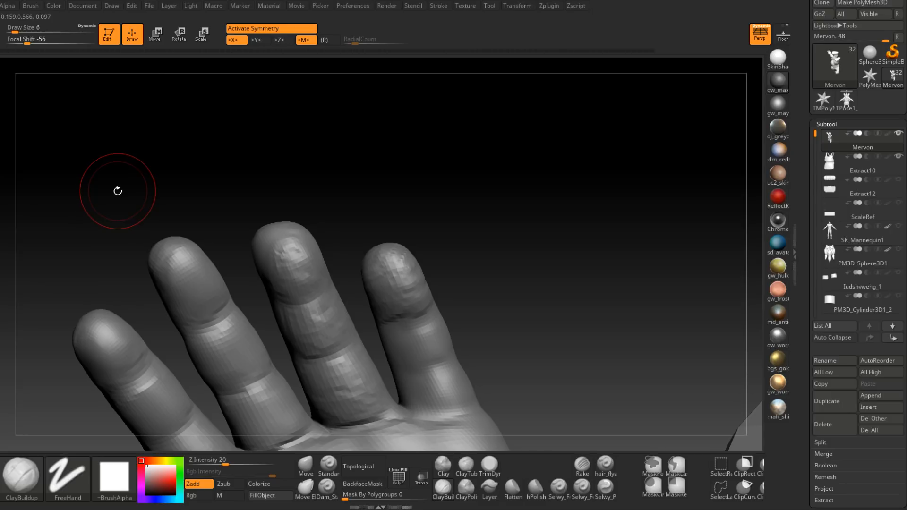
pyautogui.keyDown('alt'); pyautogui.moveTo(118, 191); pyautogui.dragTo(119, 118, button='right'); pyautogui.keyUp('alt')
# Step: Refine the fleshy edge beside the little finger's outermost palm-side joint at draw size 4
pyautogui.moveTo(421, 247); pyautogui.dragTo(426, 239, button='right')
pyautogui.press('space')
pyautogui.moveTo(424, 240); pyautogui.dragTo(420, 240)
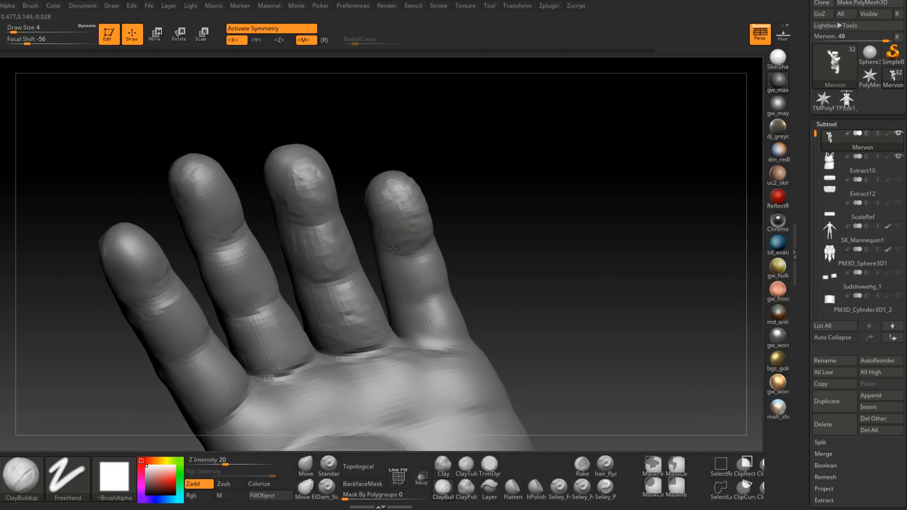
pyautogui.hotkey('shift', 'd')
pyautogui.press('d')
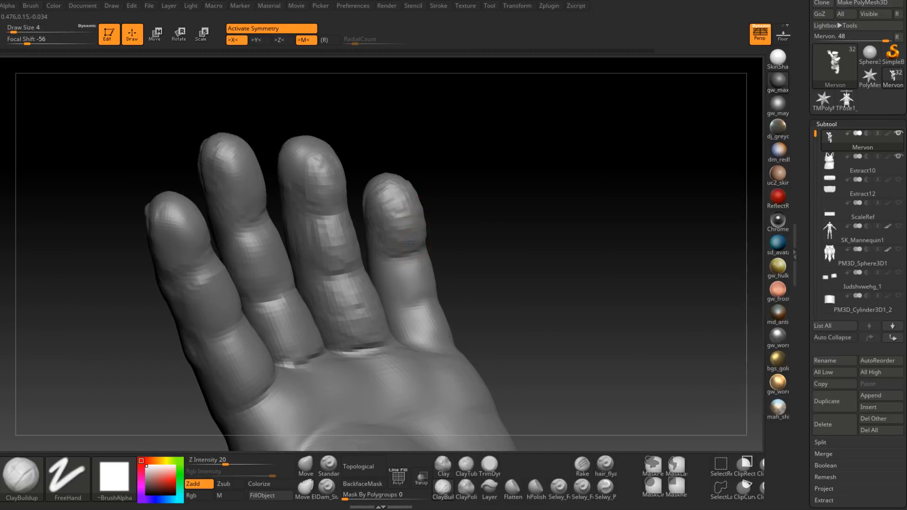
pyautogui.moveTo(380, 235)
pyautogui.mouseDown(button='right')
pyautogui.moveTo(378, 263)
pyautogui.moveTo(412, 260)
pyautogui.moveTo(411, 279)
pyautogui.moveTo(445, 265)
pyautogui.mouseUp(button='right')
# Step: Build up the middle and base segments of the little finger's palm side at draw size 6
pyautogui.press('space')
pyautogui.moveTo(451, 280); pyautogui.dragTo(458, 279)
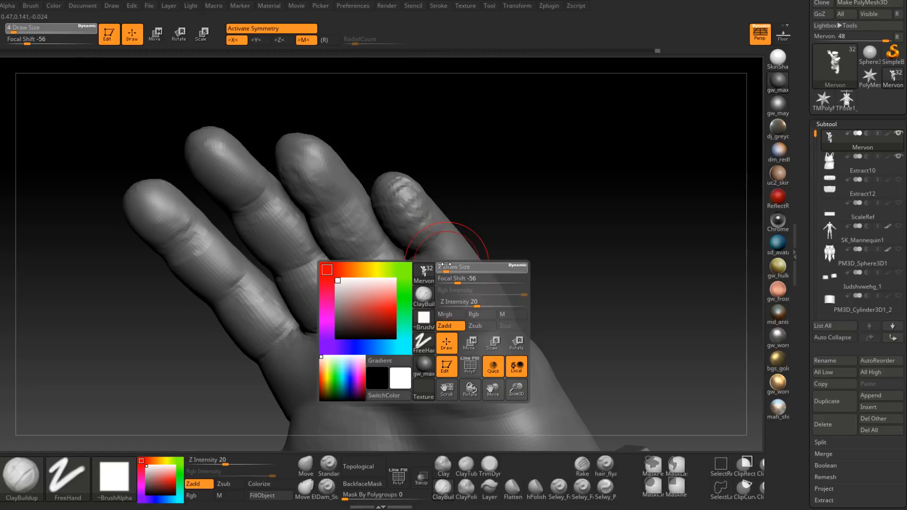
pyautogui.moveTo(422, 273)
pyautogui.mouseDown(button='right')
pyautogui.moveTo(422, 314)
pyautogui.moveTo(418, 305)
pyautogui.mouseUp(button='right')
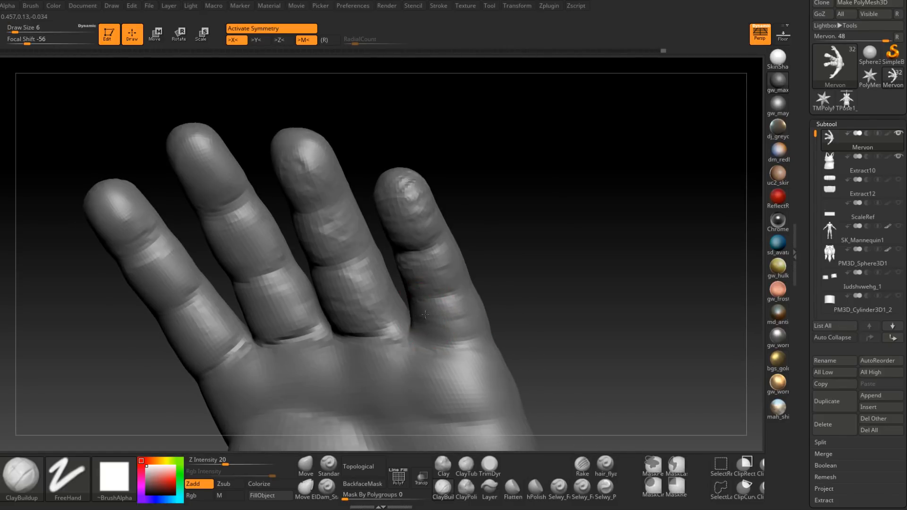
pyautogui.moveTo(443, 311); pyautogui.dragTo(482, 253, button='right')
pyautogui.moveTo(404, 259); pyautogui.dragTo(488, 233, button='right')
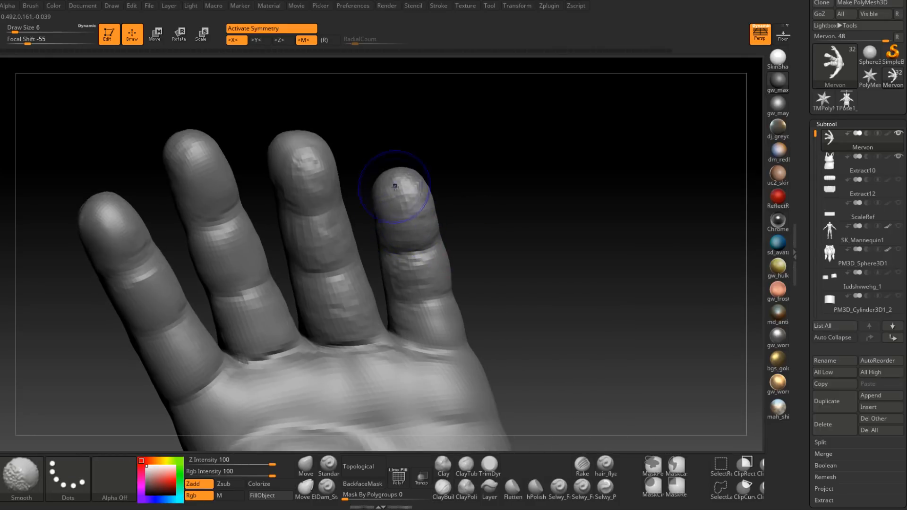
# Step: Smooth the palm-side surfaces of the little and ring fingers
pyautogui.moveTo(409, 207); pyautogui.dragTo(365, 223, button='right')
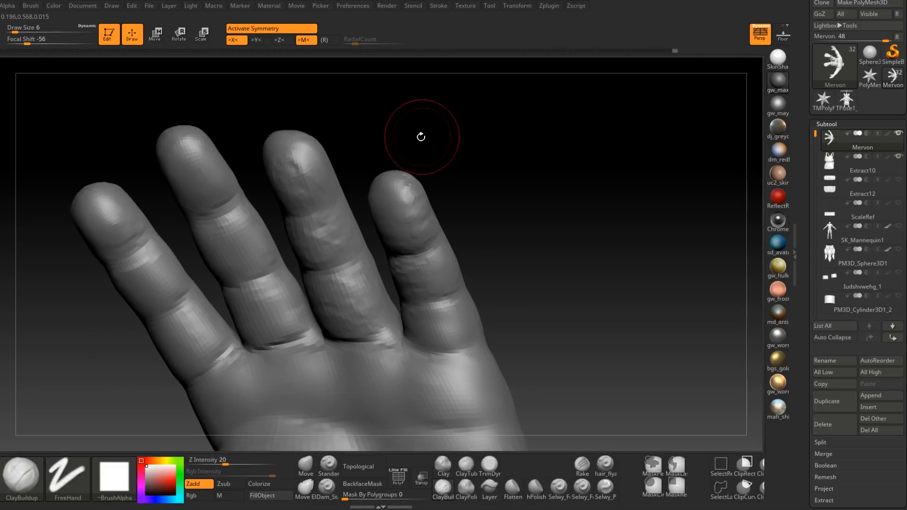
pyautogui.keyDown('shift'); pyautogui.moveTo(301, 166); pyautogui.dragTo(290, 180); pyautogui.keyUp('shift')
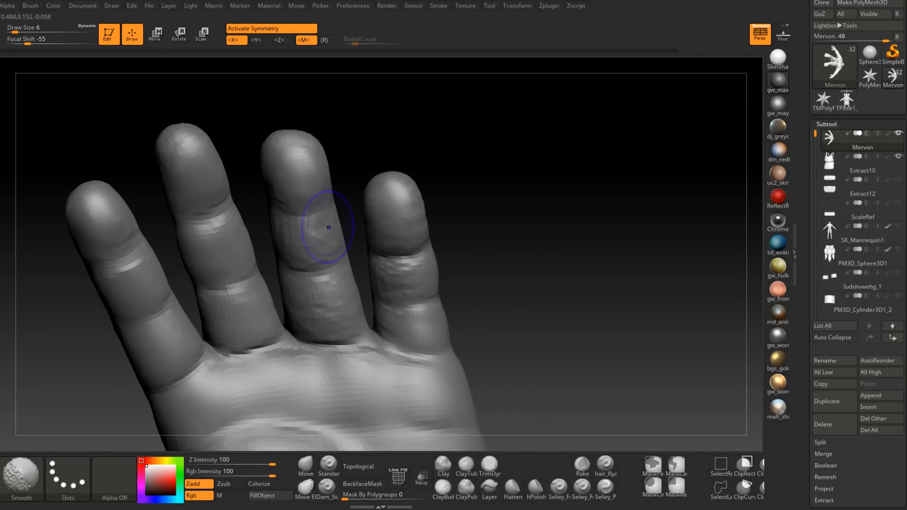
pyautogui.keyDown('shift'); pyautogui.moveTo(328, 227); pyautogui.dragTo(341, 311); pyautogui.keyUp('shift')
pyautogui.moveTo(408, 274)
pyautogui.keyDown('shift'); pyautogui.mouseDown()
pyautogui.moveTo(385, 281)
pyautogui.moveTo(397, 324)
pyautogui.moveTo(389, 328)
pyautogui.mouseUp(); pyautogui.keyUp('shift')
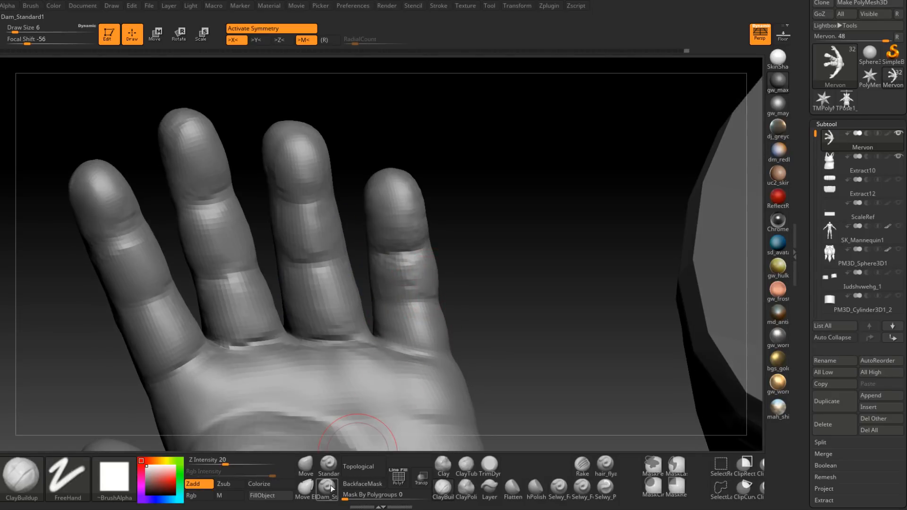
# Step: Carve the joint creases on the palm side and outer side of the little finger with Dam_Standard at draw size 2
pyautogui.press('b')
pyautogui.press('d')
pyautogui.press('s')
pyautogui.press('space')
pyautogui.moveTo(426, 295); pyautogui.dragTo(399, 310)
pyautogui.moveTo(477, 302); pyautogui.dragTo(473, 333)
pyautogui.moveTo(437, 303); pyautogui.dragTo(398, 309)
pyautogui.moveTo(385, 263); pyautogui.dragTo(429, 249)
pyautogui.moveTo(477, 274)
pyautogui.mouseDown()
pyautogui.moveTo(466, 246)
pyautogui.moveTo(466, 302)
pyautogui.moveTo(491, 236)
pyautogui.moveTo(454, 256)
pyautogui.mouseUp()
pyautogui.moveTo(462, 245); pyautogui.dragTo(458, 231, button='right')
pyautogui.keyDown('shift'); pyautogui.moveTo(441, 250); pyautogui.dragTo(453, 255); pyautogui.keyUp('shift')
pyautogui.moveTo(461, 274); pyautogui.dragTo(460, 249, button='right')
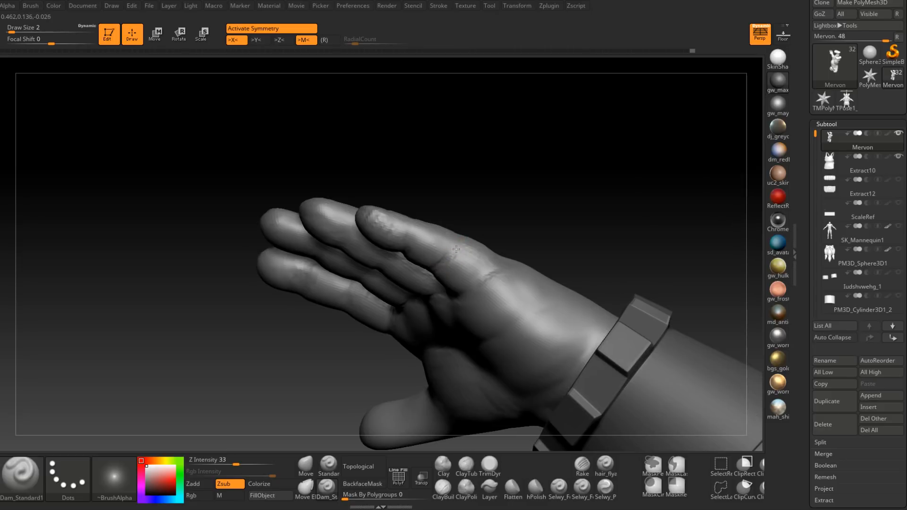
# Step: Extend the creases around the side and base knuckle of the little finger, raising Dam_Standard's draw size to 4
pyautogui.moveTo(457, 230); pyautogui.dragTo(444, 269, button='right')
pyautogui.keyDown('shift'); pyautogui.moveTo(445, 269); pyautogui.dragTo(454, 257); pyautogui.keyUp('shift')
pyautogui.moveTo(455, 236)
pyautogui.mouseDown(button='right')
pyautogui.moveTo(468, 257)
pyautogui.moveTo(481, 260)
pyautogui.mouseUp(button='right')
pyautogui.keyDown('shift'); pyautogui.moveTo(487, 255); pyautogui.dragTo(488, 262); pyautogui.keyUp('shift')
pyautogui.moveTo(489, 263); pyautogui.dragTo(487, 256, button='right')
pyautogui.press('space')
pyautogui.moveTo(487, 256); pyautogui.dragTo(491, 252)
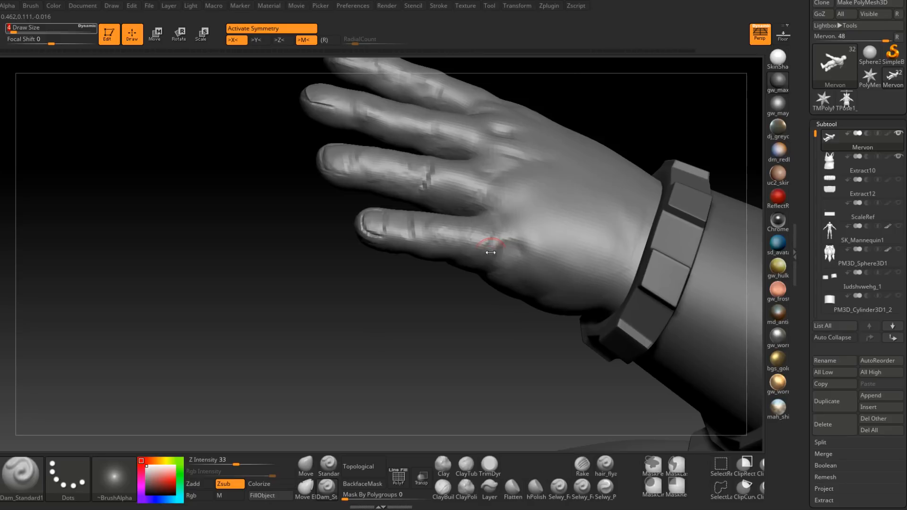
pyautogui.moveTo(491, 252); pyautogui.dragTo(473, 265, button='right')
pyautogui.keyDown('shift'); pyautogui.moveTo(465, 235); pyautogui.dragTo(478, 236); pyautogui.keyUp('shift')
pyautogui.moveTo(466, 255)
pyautogui.mouseDown(button='right')
pyautogui.moveTo(454, 234)
pyautogui.moveTo(474, 229)
pyautogui.mouseUp(button='right')
# Step: Build up the wrinkle folds over the little finger's middle knuckle with ClayBuildup at draw size 4
pyautogui.click(443, 487)
pyautogui.keyDown('shift'); pyautogui.moveTo(454, 242); pyautogui.dragTo(452, 254); pyautogui.keyUp('shift')
pyautogui.keyDown('ctrl'); pyautogui.moveTo(448, 248); pyautogui.dragTo(449, 262, button='right'); pyautogui.keyUp('ctrl')
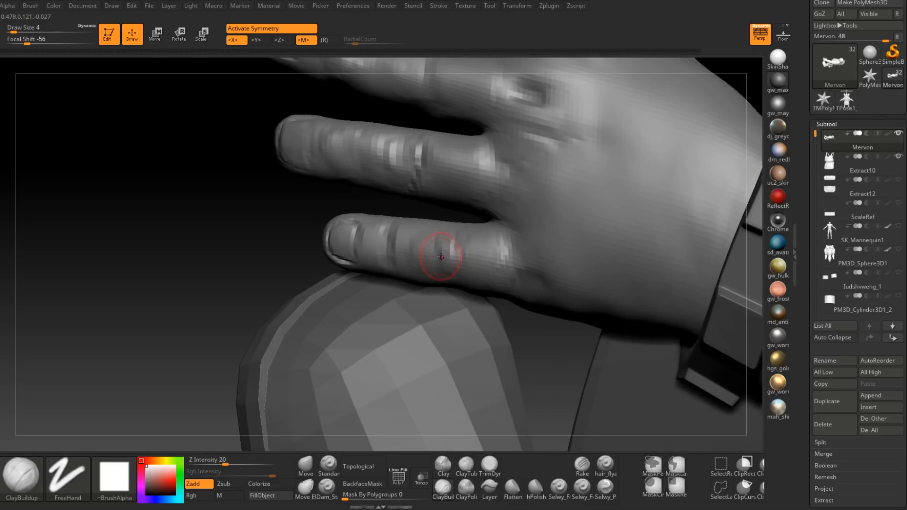
pyautogui.moveTo(439, 258); pyautogui.dragTo(453, 260, button='right')
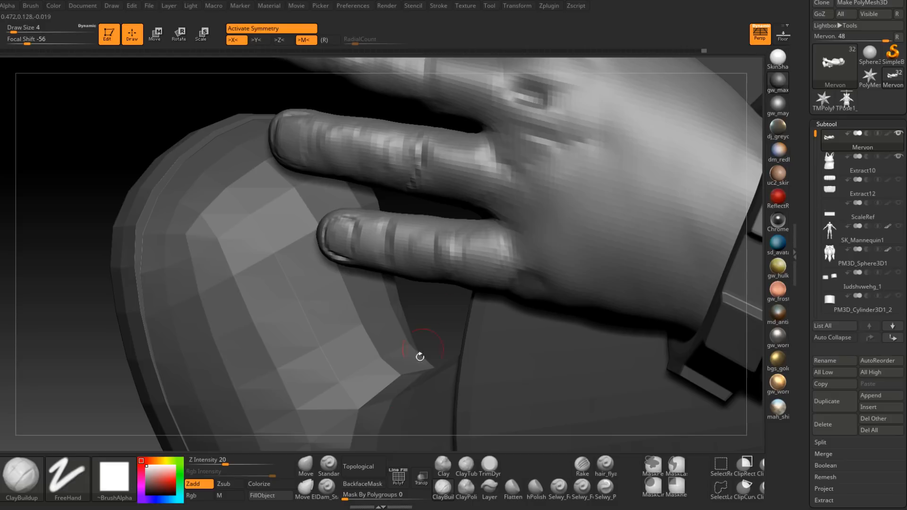
# Step: Cut the wrinkles between the folds of the little finger's middle knuckle with Dam_Standard
pyautogui.click(327, 487)
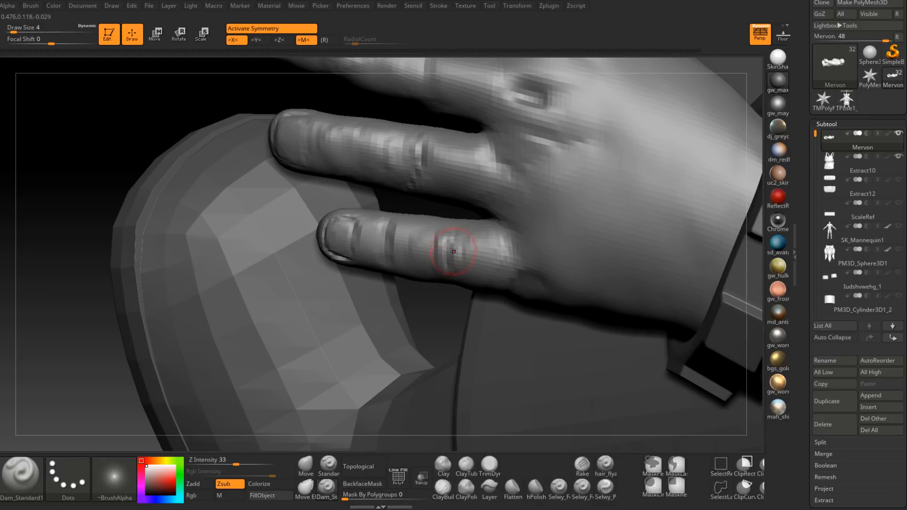
pyautogui.moveTo(454, 240); pyautogui.dragTo(461, 239, button='right')
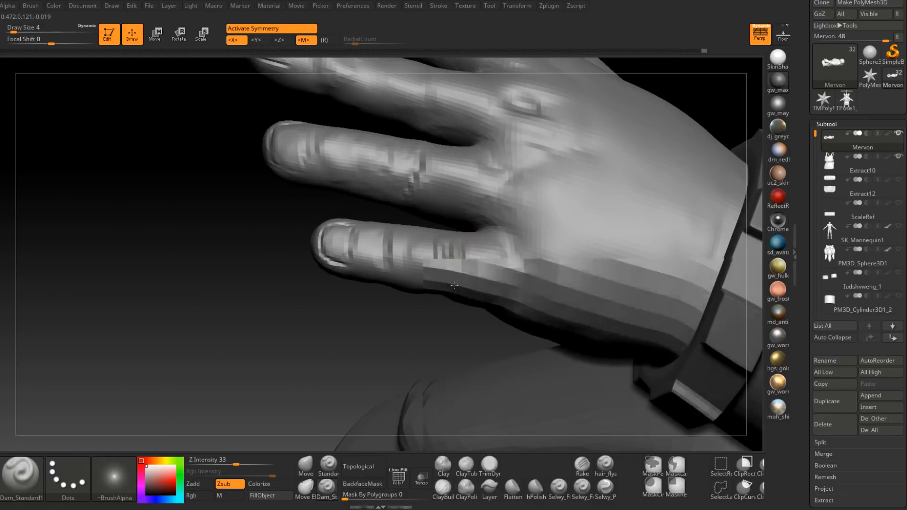
pyautogui.moveTo(455, 284); pyautogui.dragTo(464, 249, button='right')
pyautogui.moveTo(449, 293); pyautogui.dragTo(485, 297, button='right')
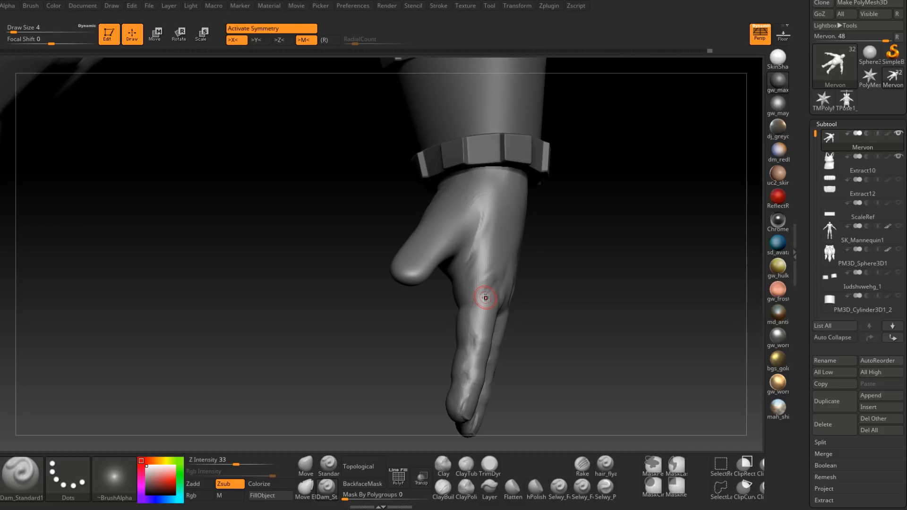
# Step: Build up the base of the thumb on the back of the hand with ClayBuildup at draw size 11
pyautogui.click(443, 489)
pyautogui.moveTo(480, 379); pyautogui.dragTo(515, 363, button='right')
pyautogui.moveTo(472, 208)
pyautogui.mouseDown(button='right')
pyautogui.moveTo(475, 255)
pyautogui.moveTo(453, 265)
pyautogui.moveTo(467, 259)
pyautogui.mouseUp(button='right')
pyautogui.press('space')
pyautogui.moveTo(468, 259)
pyautogui.mouseDown()
pyautogui.moveTo(461, 249)
pyautogui.moveTo(464, 262)
pyautogui.mouseUp()
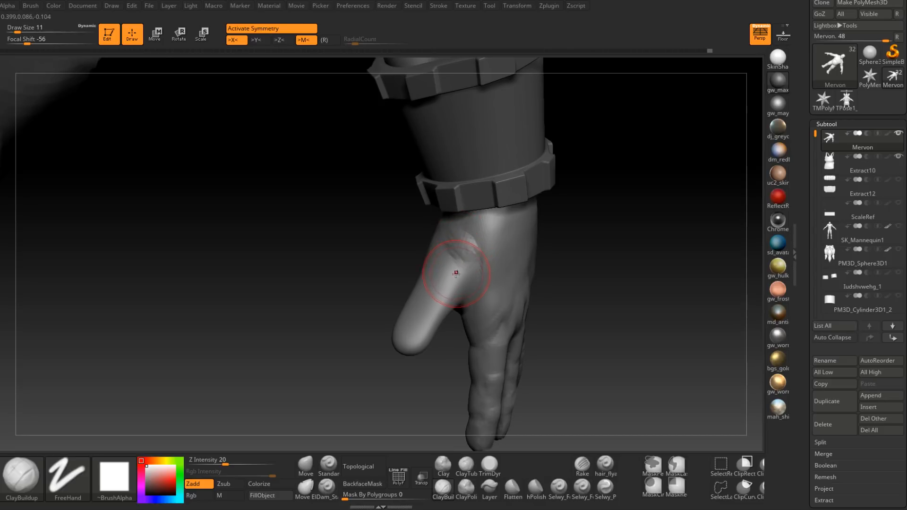
pyautogui.moveTo(461, 259); pyautogui.dragTo(458, 250, button='right')
pyautogui.moveTo(458, 250); pyautogui.dragTo(452, 261)
pyautogui.moveTo(456, 262); pyautogui.dragTo(438, 262, button='right')
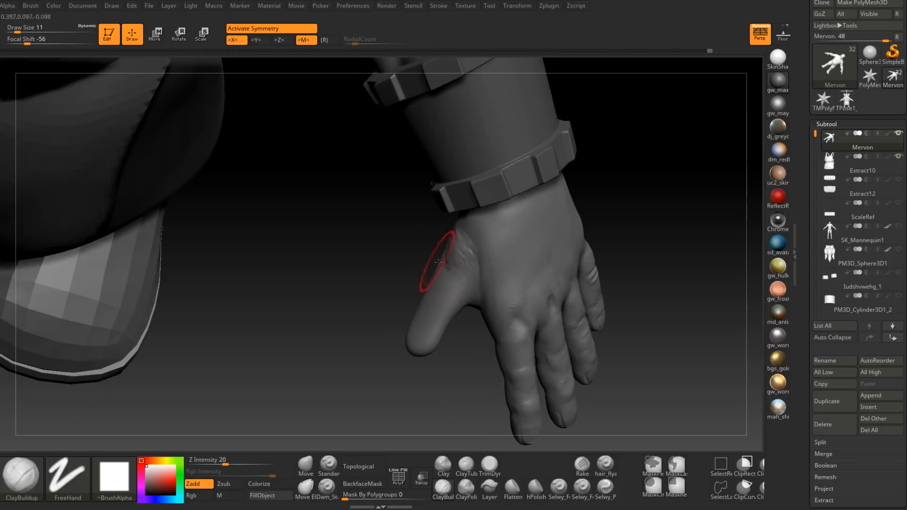
# Step: Extend the ClayBuildup strokes from the thumb's base up to the wrist cuff and along the thumb's outer side
pyautogui.moveTo(466, 224); pyautogui.dragTo(446, 227, button='right')
pyautogui.moveTo(463, 216)
pyautogui.mouseDown()
pyautogui.moveTo(451, 242)
pyautogui.moveTo(448, 232)
pyautogui.mouseUp()
pyautogui.moveTo(448, 231); pyautogui.dragTo(476, 231, button='right')
pyautogui.moveTo(487, 220); pyautogui.dragTo(466, 243)
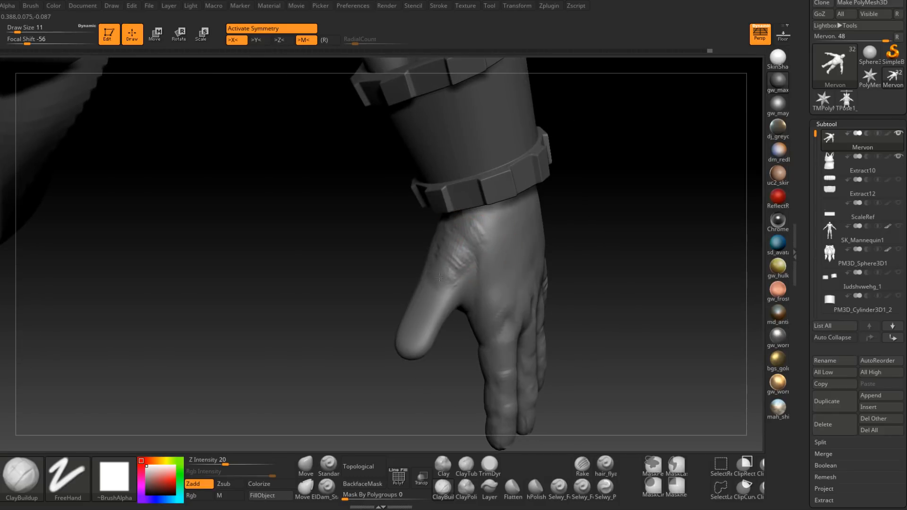
pyautogui.moveTo(442, 275)
pyautogui.mouseDown(button='right')
pyautogui.moveTo(427, 271)
pyautogui.moveTo(452, 278)
pyautogui.mouseUp(button='right')
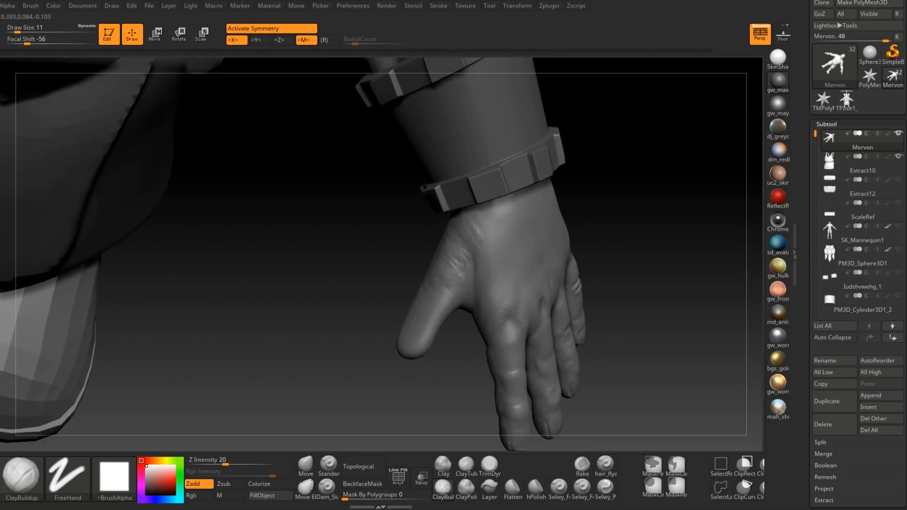
pyautogui.moveTo(437, 309)
pyautogui.mouseDown(button='right')
pyautogui.moveTo(462, 300)
pyautogui.moveTo(449, 273)
pyautogui.moveTo(435, 294)
pyautogui.mouseUp(button='right')
pyautogui.hotkey('ctrl', 's')
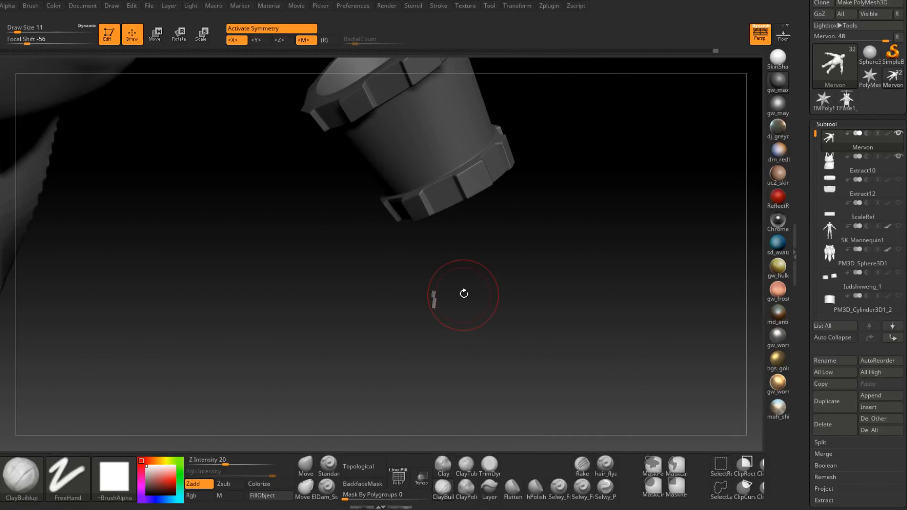
# Step: Build up the palm side of the thumb around its joint crease, reducing ClayBuildup's draw size to 7
pyautogui.press('shift')
pyautogui.moveTo(432, 306)
pyautogui.mouseDown(button='right')
pyautogui.moveTo(429, 294)
pyautogui.moveTo(471, 260)
pyautogui.moveTo(479, 284)
pyautogui.moveTo(496, 259)
pyautogui.moveTo(486, 254)
pyautogui.moveTo(410, 340)
pyautogui.moveTo(455, 325)
pyautogui.moveTo(451, 313)
pyautogui.mouseUp(button='right')
pyautogui.press('space')
pyautogui.moveTo(458, 310); pyautogui.dragTo(447, 310)
pyautogui.hotkey('shift', 'd')
pyautogui.hotkey('shift', 'd')
pyautogui.moveTo(457, 295); pyautogui.dragTo(455, 266, button='right')
pyautogui.press('d')
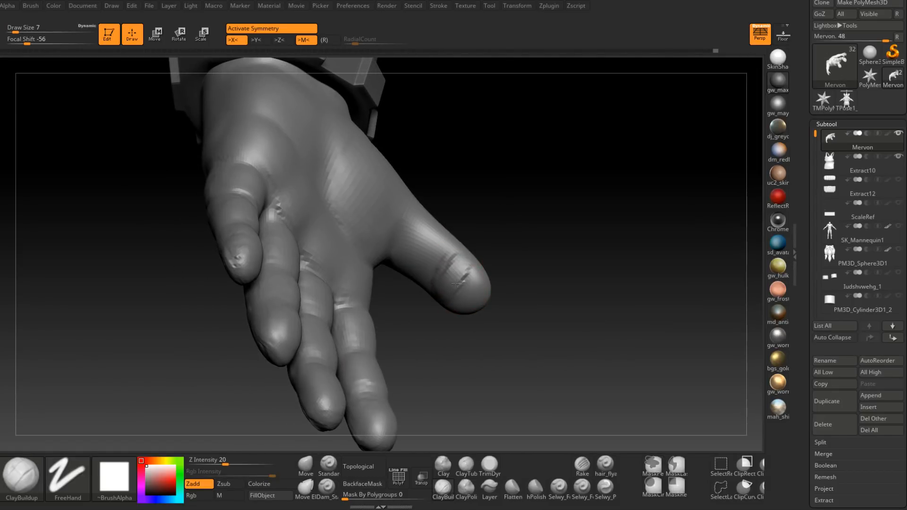
# Step: Fill out the thumb's palm-side segment between the base and the joint crease, undoing the last stroke
pyautogui.moveTo(463, 306); pyautogui.dragTo(460, 261, button='right')
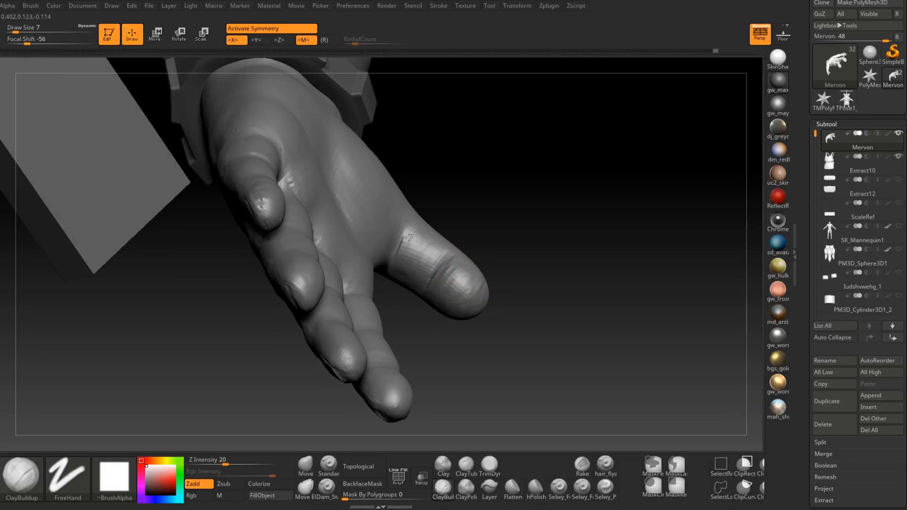
pyautogui.moveTo(413, 232); pyautogui.dragTo(394, 299, button='right')
pyautogui.moveTo(446, 273)
pyautogui.mouseDown(button='right')
pyautogui.moveTo(404, 306)
pyautogui.moveTo(439, 252)
pyautogui.moveTo(416, 248)
pyautogui.moveTo(425, 226)
pyautogui.moveTo(416, 255)
pyautogui.moveTo(406, 245)
pyautogui.moveTo(431, 304)
pyautogui.moveTo(383, 288)
pyautogui.moveTo(411, 277)
pyautogui.moveTo(400, 299)
pyautogui.moveTo(414, 269)
pyautogui.moveTo(420, 285)
pyautogui.moveTo(435, 282)
pyautogui.mouseUp(button='right')
pyautogui.hotkey('ctrl', 'z')
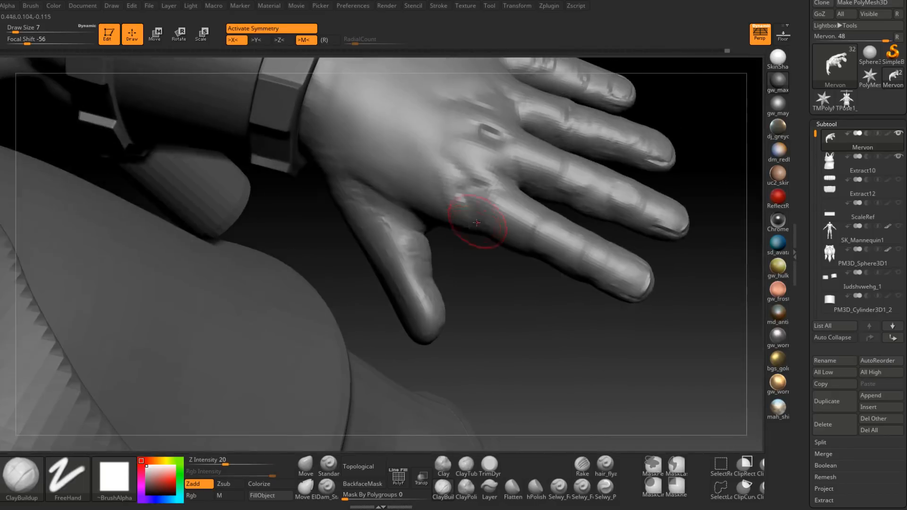
pyautogui.keyDown('shift'); pyautogui.moveTo(476, 222); pyautogui.dragTo(427, 263); pyautogui.keyUp('shift')
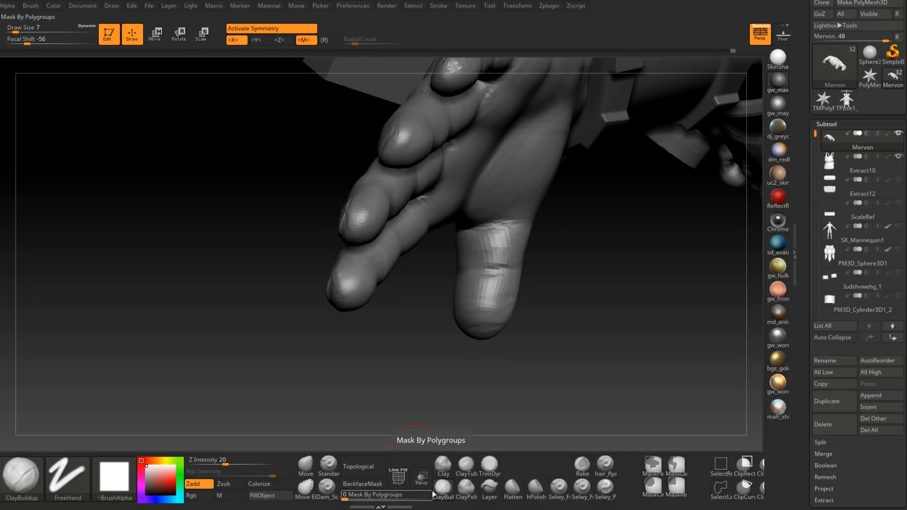
# Step: Build up the thumb pad below the palm-side joint crease and smooth its surface
pyautogui.moveTo(425, 415); pyautogui.dragTo(458, 350)
pyautogui.moveTo(425, 378); pyautogui.dragTo(368, 349)
pyautogui.keyDown('shift'); pyautogui.moveTo(491, 303); pyautogui.dragTo(490, 324); pyautogui.keyUp('shift')
pyautogui.moveTo(426, 368); pyautogui.dragTo(397, 359)
pyautogui.keyDown('shift'); pyautogui.moveTo(509, 311); pyautogui.dragTo(523, 293); pyautogui.keyUp('shift')
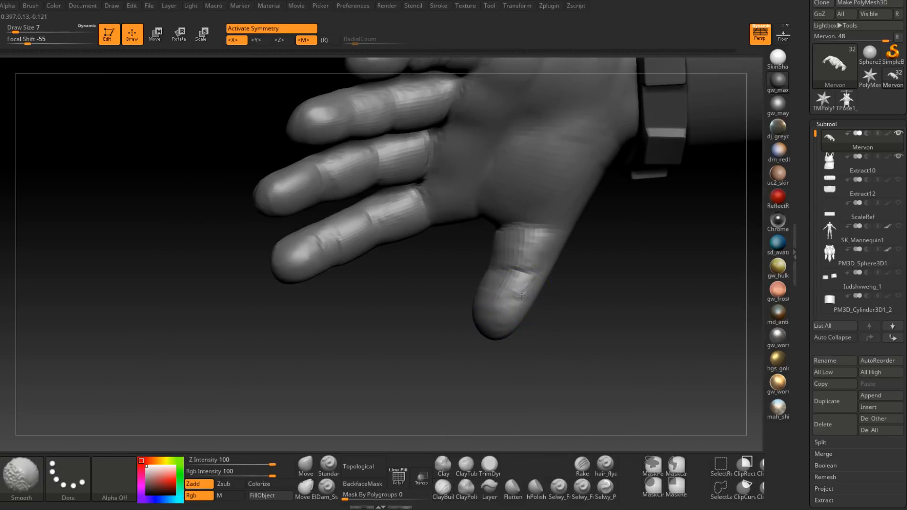
pyautogui.keyDown('alt'); pyautogui.moveTo(524, 295); pyautogui.dragTo(497, 307, button='right'); pyautogui.keyUp('alt')
pyautogui.moveTo(524, 305); pyautogui.dragTo(425, 293)
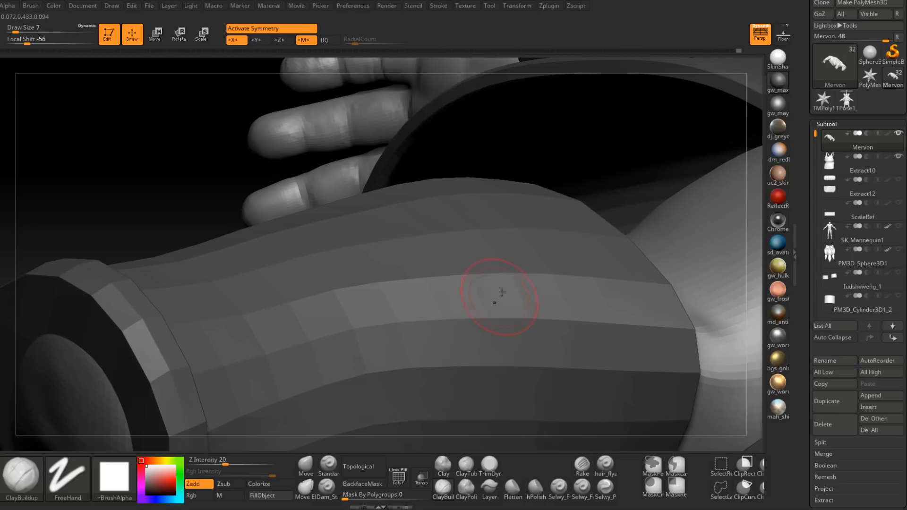
# Step: Round out the thumb's tip and the side of its joint on the palm side with ClayBuildup and Smooth
pyautogui.moveTo(182, 197); pyautogui.dragTo(284, 236)
pyautogui.moveTo(310, 286); pyautogui.dragTo(503, 304)
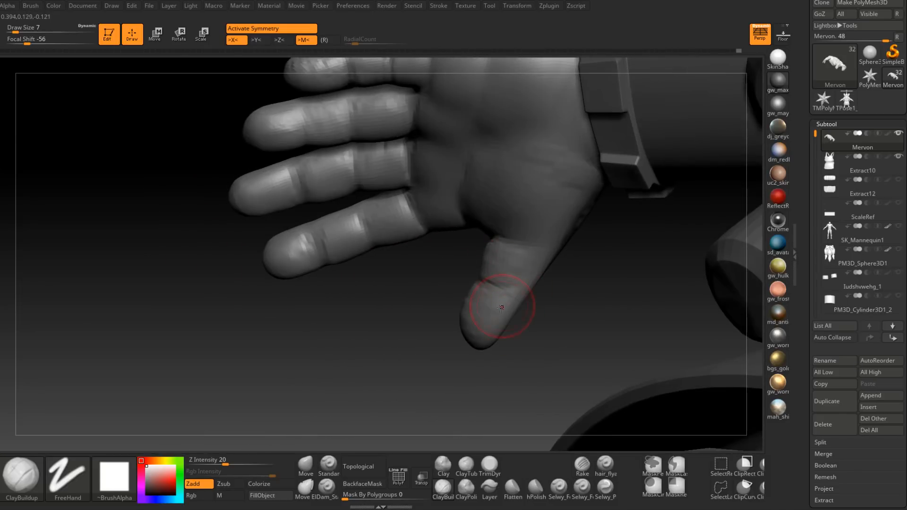
pyautogui.moveTo(471, 334); pyautogui.dragTo(492, 325, button='right')
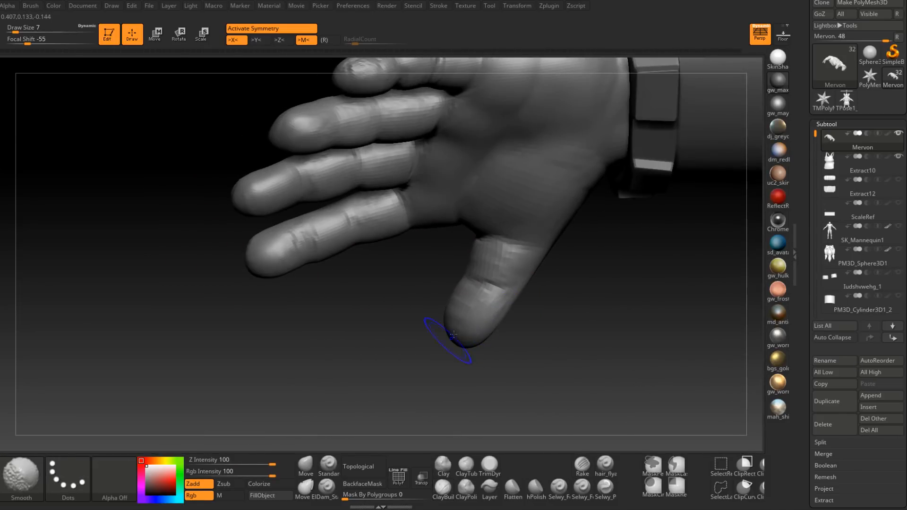
pyautogui.moveTo(447, 340); pyautogui.dragTo(477, 321)
pyautogui.moveTo(523, 279)
pyautogui.mouseDown()
pyautogui.moveTo(513, 277)
pyautogui.moveTo(530, 255)
pyautogui.moveTo(511, 285)
pyautogui.mouseUp()
pyautogui.moveTo(511, 326)
pyautogui.mouseDown()
pyautogui.moveTo(524, 302)
pyautogui.moveTo(469, 263)
pyautogui.mouseUp()
# Step: Add clay along the back of the thumb around its middle joint with ClayBuildup at draw size 7
pyautogui.moveTo(326, 302)
pyautogui.mouseDown()
pyautogui.moveTo(406, 307)
pyautogui.moveTo(482, 264)
pyautogui.moveTo(508, 295)
pyautogui.mouseUp()
pyautogui.keyDown('shift'); pyautogui.moveTo(459, 258); pyautogui.dragTo(451, 267); pyautogui.keyUp('shift')
pyautogui.moveTo(377, 295)
pyautogui.mouseDown()
pyautogui.moveTo(431, 303)
pyautogui.moveTo(482, 283)
pyautogui.moveTo(487, 311)
pyautogui.moveTo(466, 253)
pyautogui.mouseUp()
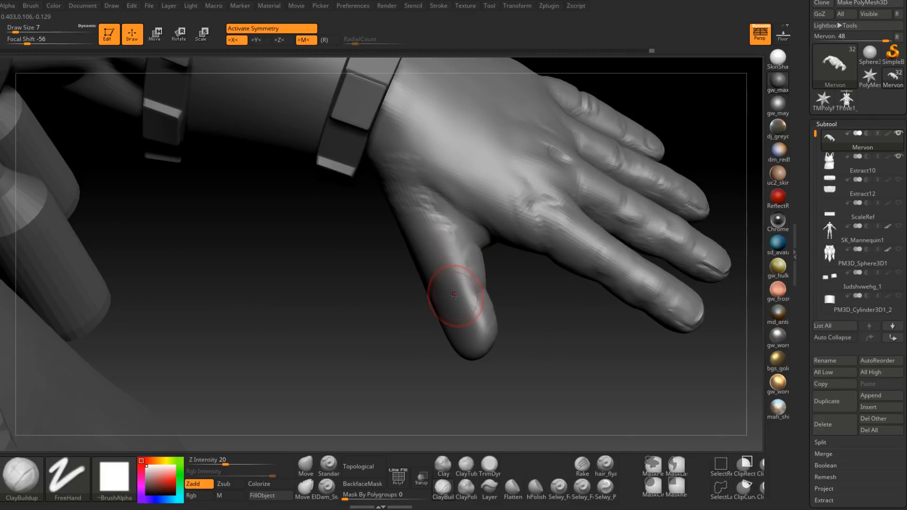
pyautogui.moveTo(456, 299); pyautogui.dragTo(438, 264)
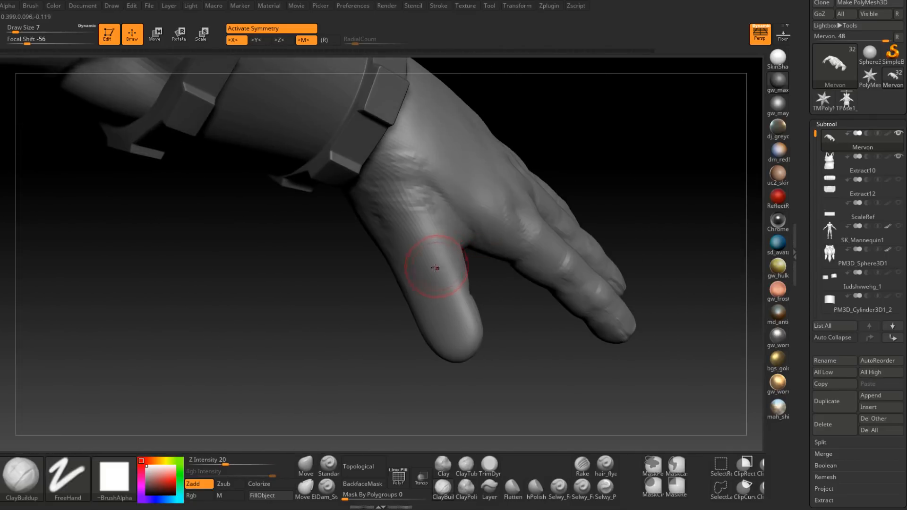
pyautogui.moveTo(411, 267); pyautogui.dragTo(469, 243)
pyautogui.moveTo(471, 228); pyautogui.dragTo(467, 226, button='right')
pyautogui.moveTo(468, 225)
pyautogui.mouseDown()
pyautogui.moveTo(435, 213)
pyautogui.moveTo(449, 204)
pyautogui.moveTo(448, 216)
pyautogui.mouseUp()
# Step: Sculpt the fold across the thumb's knuckle and strengthen the forms running up to the wrist
pyautogui.moveTo(448, 216); pyautogui.dragTo(454, 219, button='right')
pyautogui.moveTo(454, 220); pyautogui.dragTo(496, 233)
pyautogui.moveTo(486, 238); pyautogui.dragTo(472, 219, button='right')
pyautogui.moveTo(473, 219)
pyautogui.mouseDown()
pyautogui.moveTo(420, 189)
pyautogui.moveTo(439, 218)
pyautogui.moveTo(409, 203)
pyautogui.moveTo(387, 174)
pyautogui.mouseUp()
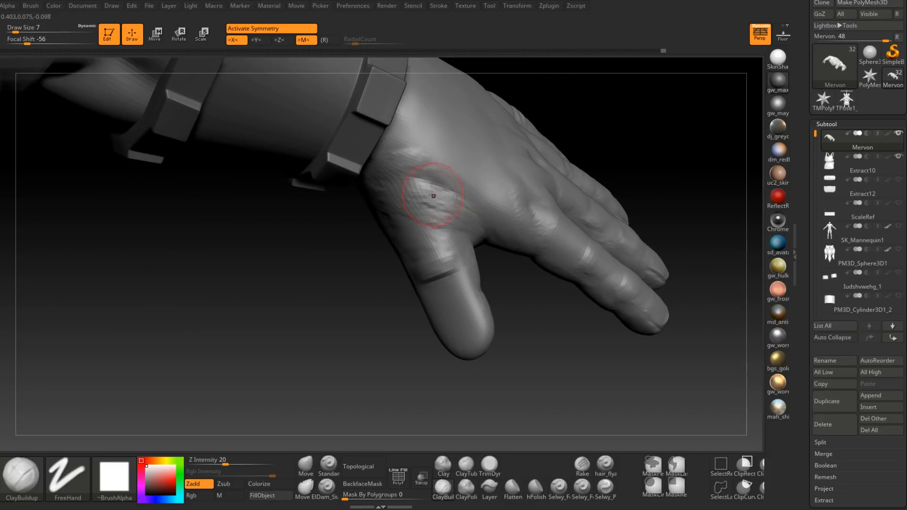
pyautogui.moveTo(435, 197); pyautogui.dragTo(443, 217, button='right')
pyautogui.keyDown('shift'); pyautogui.moveTo(466, 221); pyautogui.dragTo(413, 180); pyautogui.keyUp('shift')
pyautogui.moveTo(413, 180); pyautogui.dragTo(420, 257, button='right')
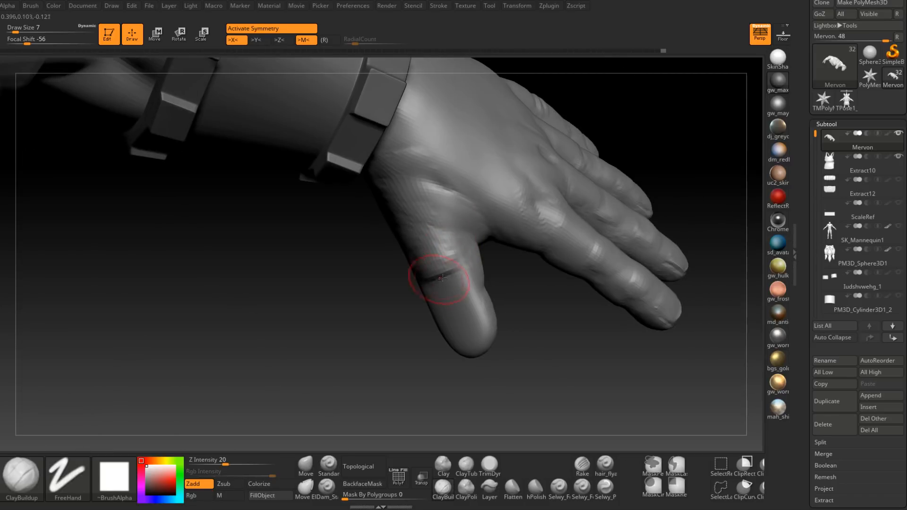
# Step: Work the area between the thumb's knuckle fold and its tip with ClayBuildup at draw size 6
pyautogui.moveTo(442, 278); pyautogui.dragTo(447, 292)
pyautogui.moveTo(448, 295); pyautogui.dragTo(444, 286, button='right')
pyautogui.press('space')
pyautogui.moveTo(450, 285); pyautogui.dragTo(448, 285)
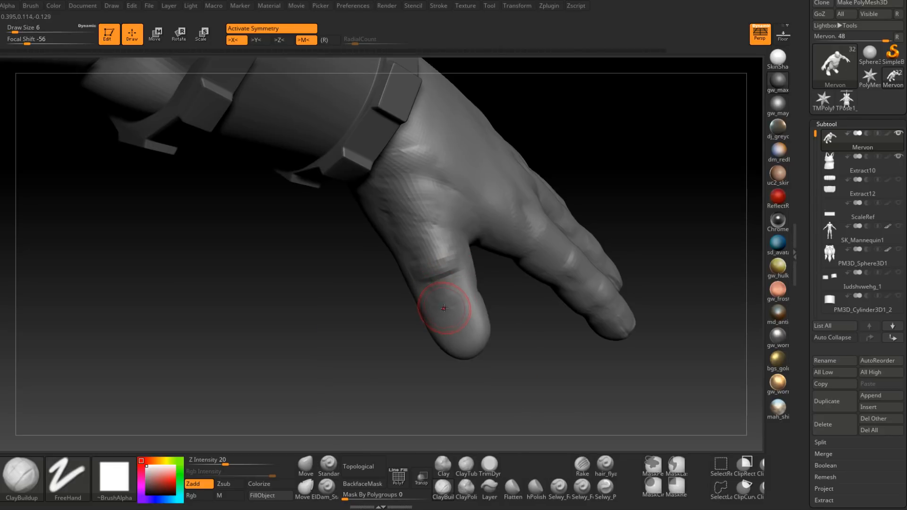
pyautogui.moveTo(455, 302); pyautogui.dragTo(462, 308)
pyautogui.moveTo(462, 312)
pyautogui.mouseDown(button='right')
pyautogui.moveTo(472, 285)
pyautogui.moveTo(472, 297)
pyautogui.moveTo(425, 284)
pyautogui.moveTo(435, 292)
pyautogui.moveTo(425, 309)
pyautogui.moveTo(401, 293)
pyautogui.moveTo(390, 263)
pyautogui.moveTo(443, 328)
pyautogui.moveTo(419, 287)
pyautogui.mouseUp(button='right')
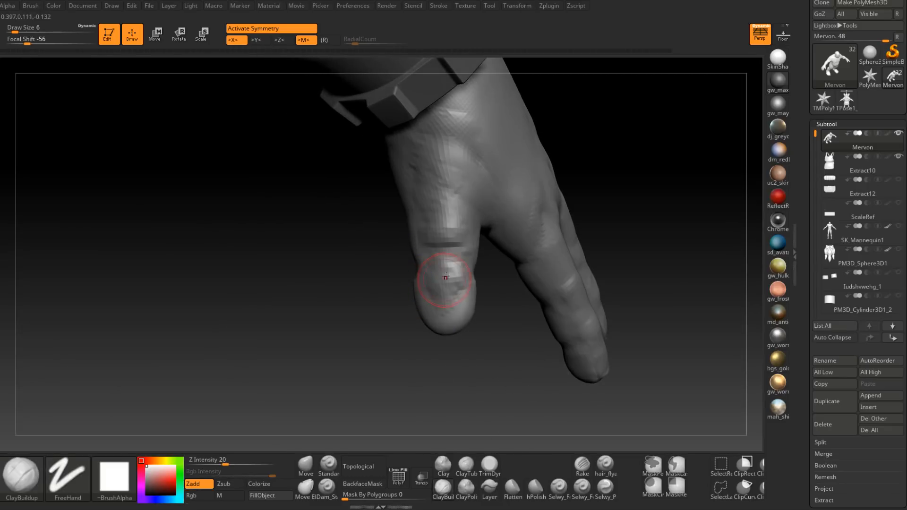
# Step: Block in the thumbnail's base and sides on the back of the thumb tip
pyautogui.moveTo(427, 268); pyautogui.dragTo(449, 275)
pyautogui.moveTo(441, 290)
pyautogui.mouseDown(button='right')
pyautogui.moveTo(430, 276)
pyautogui.moveTo(449, 274)
pyautogui.mouseUp(button='right')
pyautogui.keyDown('shift'); pyautogui.moveTo(448, 272); pyautogui.dragTo(445, 276); pyautogui.keyUp('shift')
pyautogui.moveTo(445, 276)
pyautogui.mouseDown(button='right')
pyautogui.moveTo(462, 299)
pyautogui.moveTo(449, 304)
pyautogui.moveTo(461, 242)
pyautogui.moveTo(459, 291)
pyautogui.mouseUp(button='right')
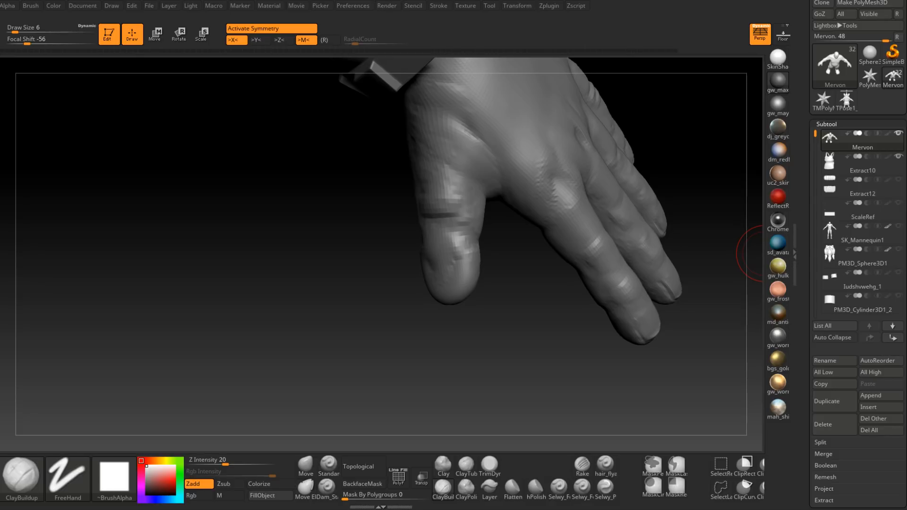
pyautogui.moveTo(483, 249)
pyautogui.mouseDown()
pyautogui.moveTo(503, 235)
pyautogui.moveTo(498, 245)
pyautogui.mouseUp()
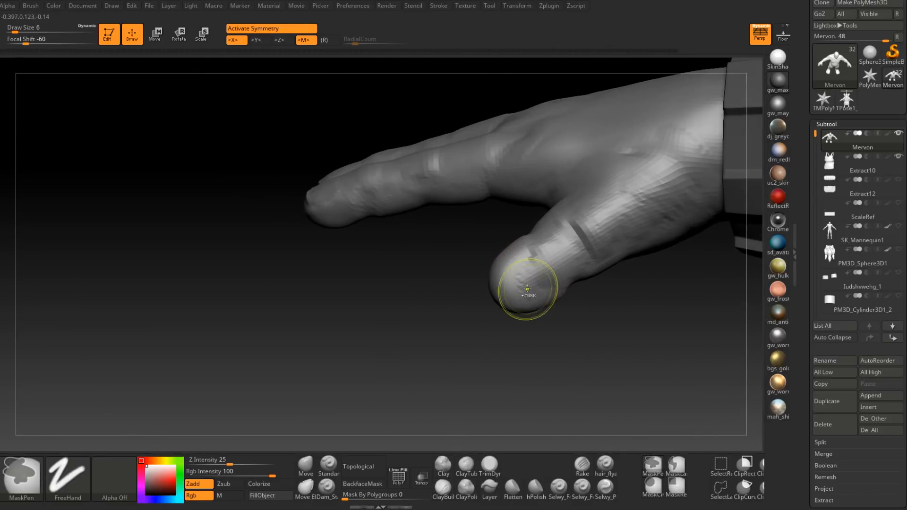
# Step: Carve the thumbnail's outline and build up its surface with ClayBuildup at draw size 5
pyautogui.moveTo(527, 289)
pyautogui.mouseDown()
pyautogui.moveTo(509, 274)
pyautogui.moveTo(518, 275)
pyautogui.mouseUp()
pyautogui.rightClick(514, 279)
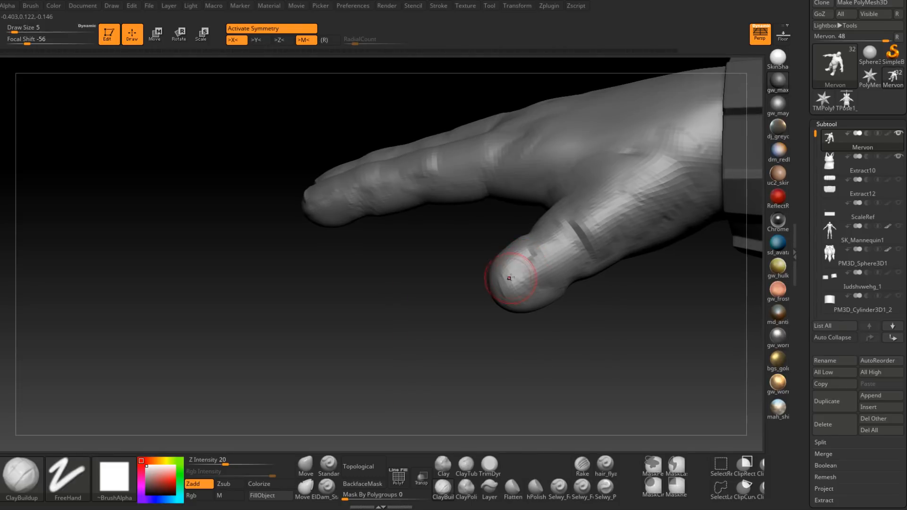
pyautogui.moveTo(513, 289); pyautogui.dragTo(539, 292, button='right')
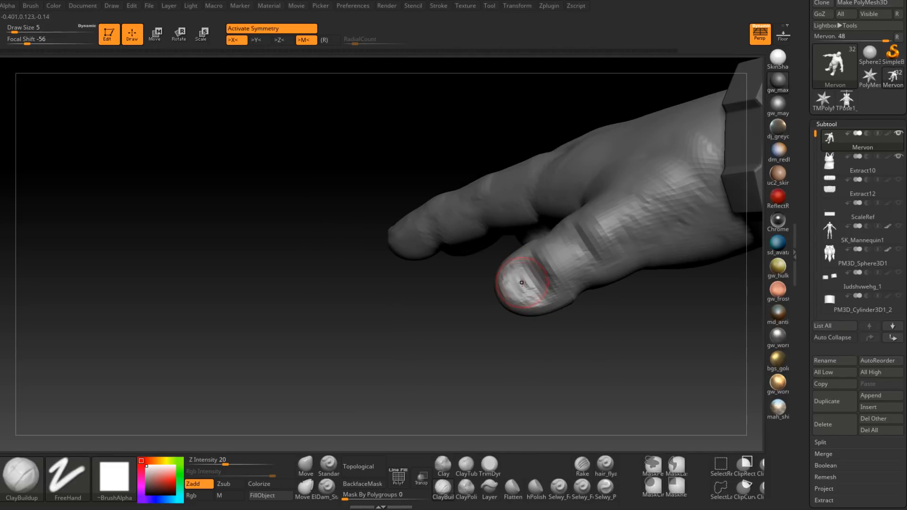
pyautogui.moveTo(516, 284); pyautogui.dragTo(508, 275, button='right')
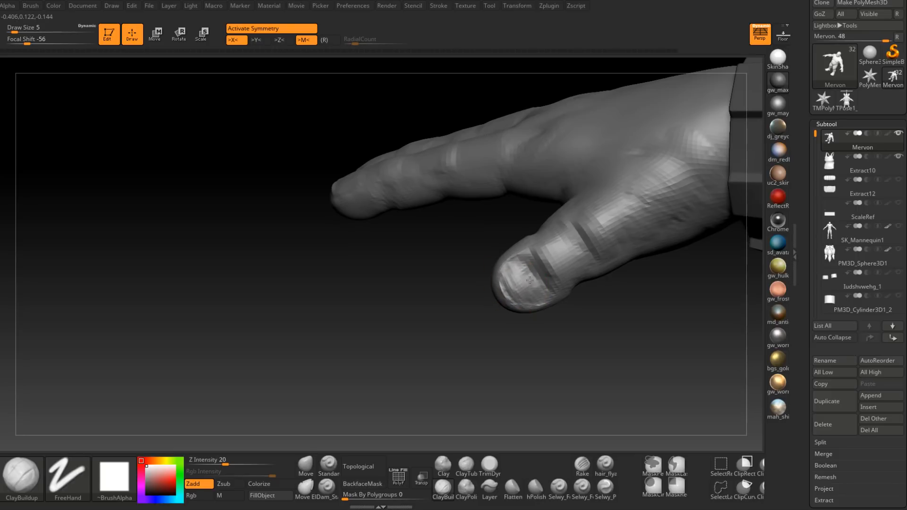
pyautogui.moveTo(530, 280)
pyautogui.mouseDown(button='right')
pyautogui.moveTo(513, 276)
pyautogui.moveTo(519, 290)
pyautogui.moveTo(531, 289)
pyautogui.mouseUp(button='right')
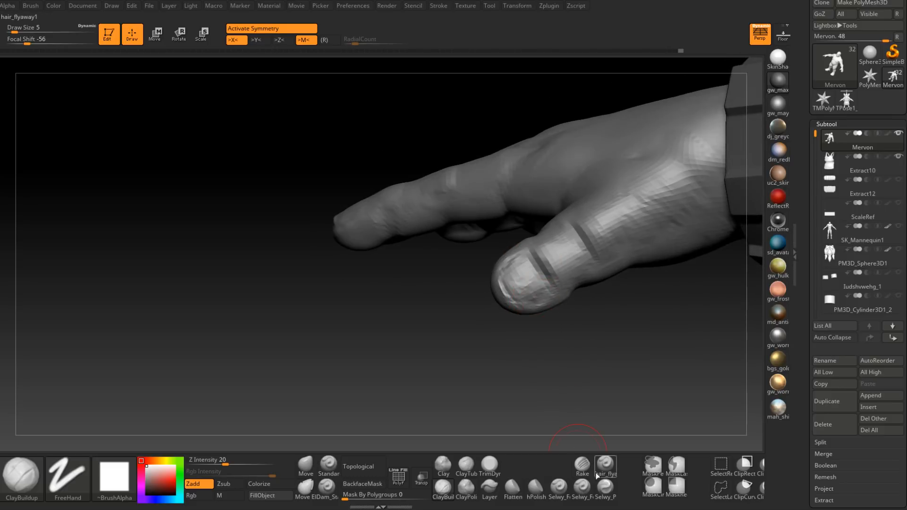
# Step: Flatten the thumbnail with the TrimDynamic brush and smooth the surrounding skin
pyautogui.click(489, 465)
pyautogui.moveTo(526, 352)
pyautogui.mouseDown(button='right')
pyautogui.moveTo(548, 316)
pyautogui.moveTo(541, 290)
pyautogui.moveTo(558, 284)
pyautogui.moveTo(548, 292)
pyautogui.mouseUp(button='right')
pyautogui.moveTo(569, 240); pyautogui.dragTo(600, 246, button='right')
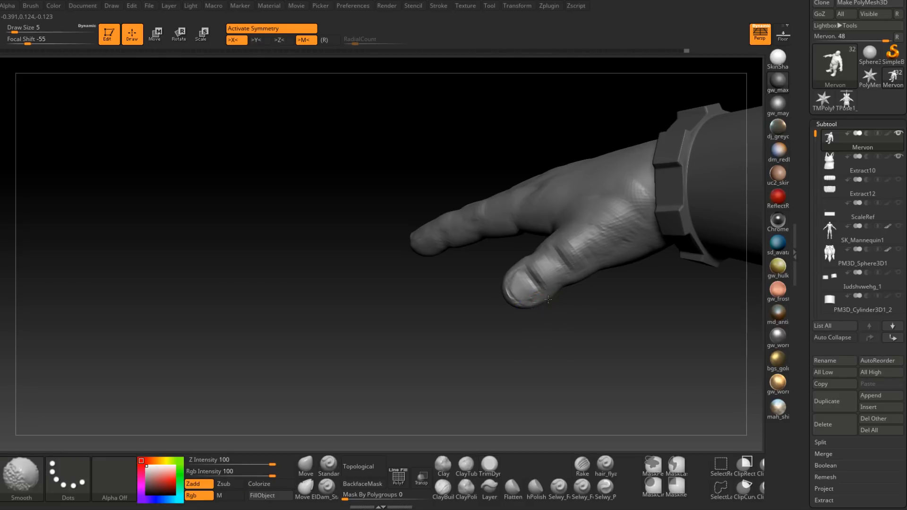
pyautogui.hotkey('shift', 'd')
pyautogui.rightClick(528, 306)
# Step: Refine the skin fold around the thumbnail with ClayBuildup at draw size 3 and smooth the nail
pyautogui.click(443, 489)
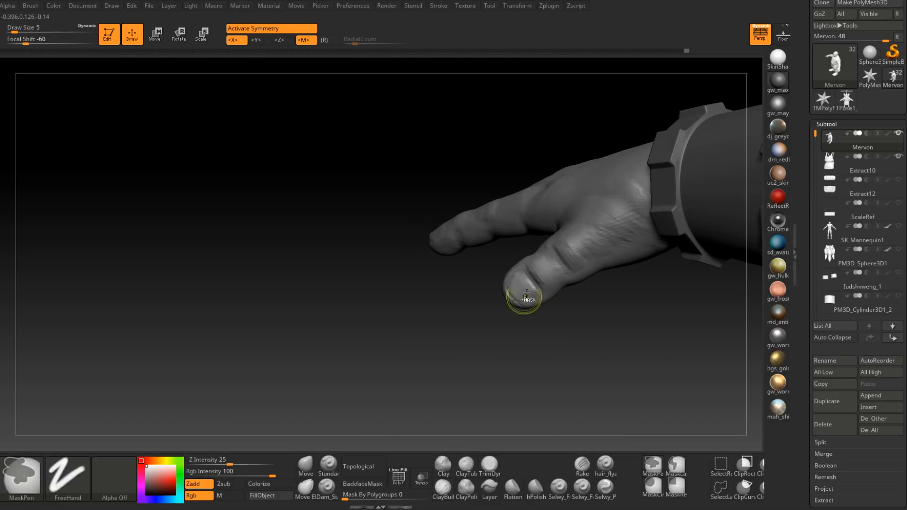
pyautogui.keyDown('ctrl'); pyautogui.moveTo(524, 286); pyautogui.dragTo(537, 307, button='right'); pyautogui.keyUp('ctrl')
pyautogui.rightClick(539, 306)
pyautogui.click(539, 306)
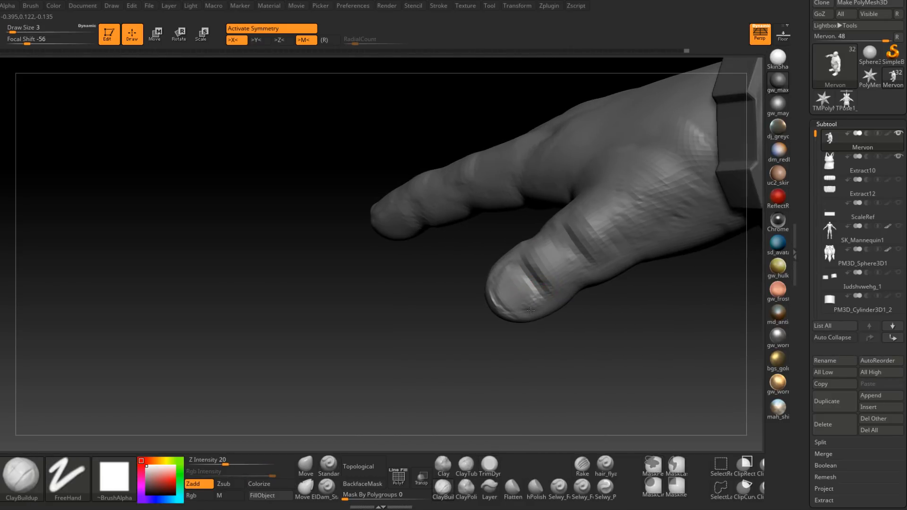
pyautogui.press('shift')
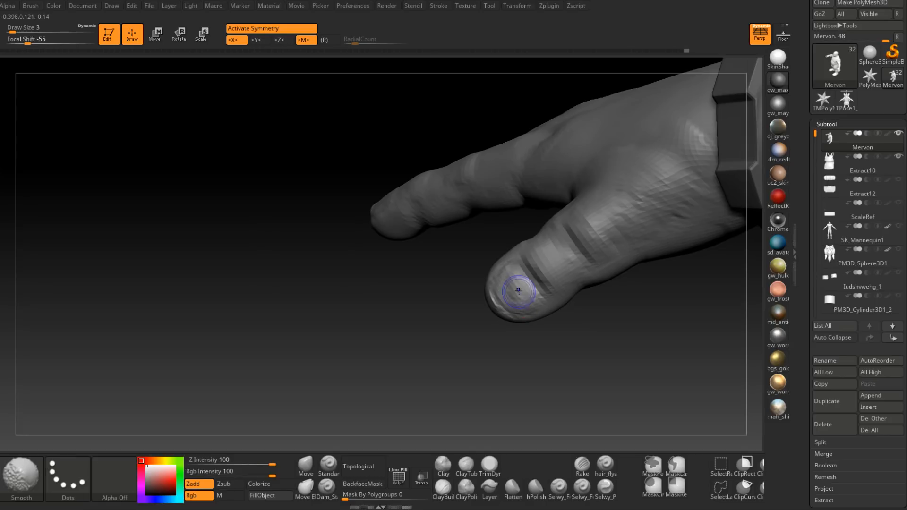
pyautogui.moveTo(518, 285)
pyautogui.mouseDown(button='right')
pyautogui.moveTo(536, 277)
pyautogui.moveTo(490, 345)
pyautogui.mouseUp(button='right')
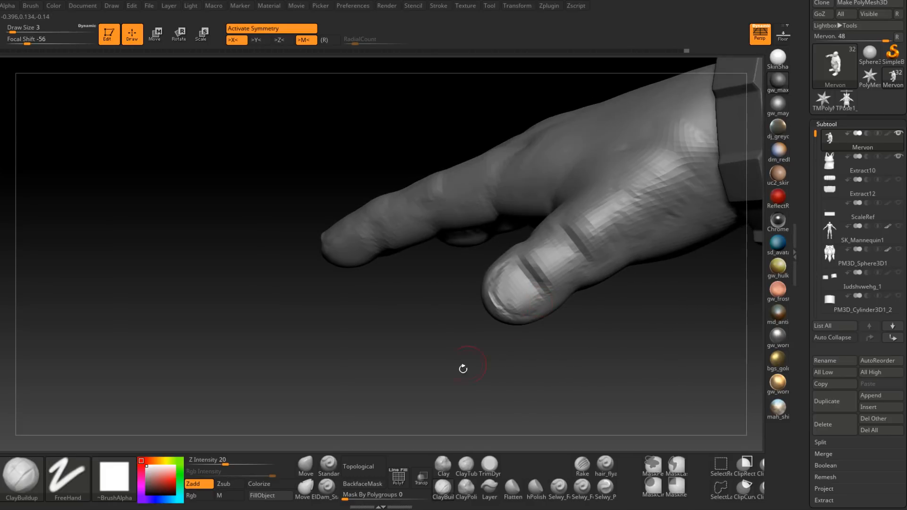
# Step: Adjust the thumbnail's front edge and the thumb's tip with the Move brush at draw size 7
pyautogui.click(306, 467)
pyautogui.rightClick(489, 304)
pyautogui.click(493, 312)
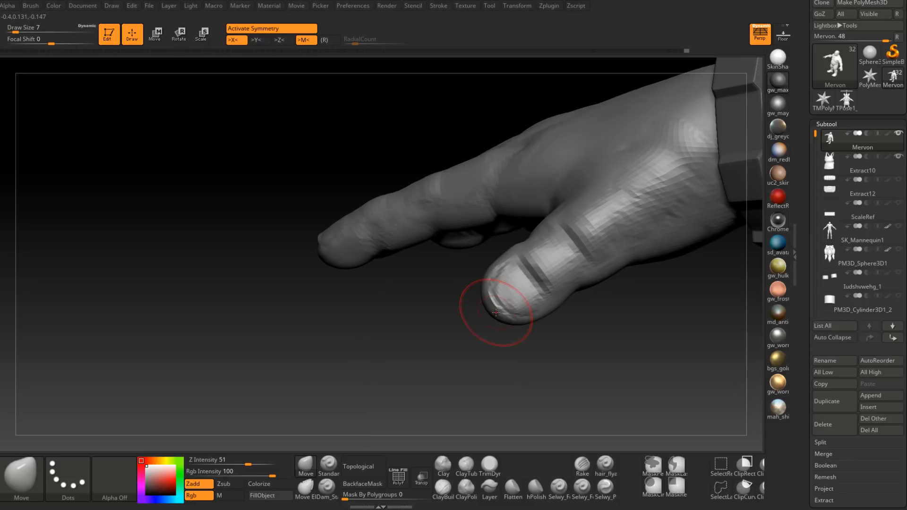
pyautogui.moveTo(493, 315); pyautogui.dragTo(488, 313)
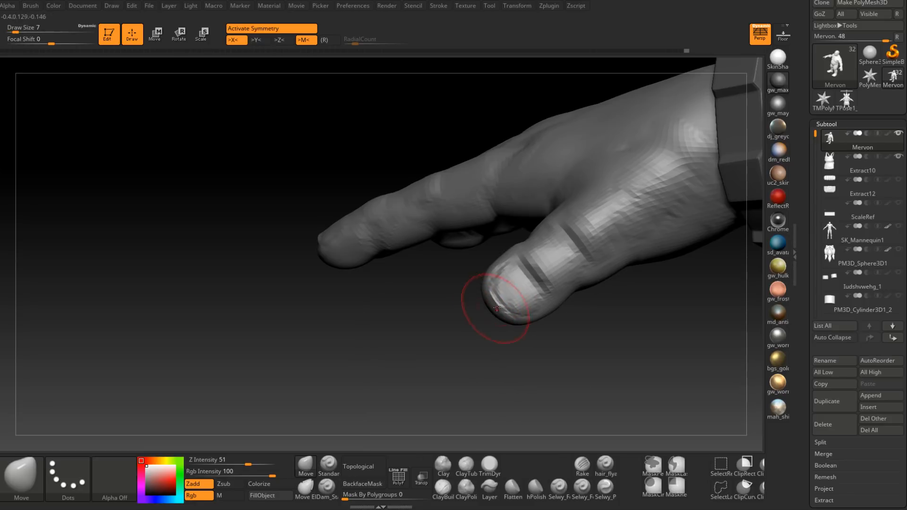
pyautogui.moveTo(505, 299); pyautogui.dragTo(511, 317, button='right')
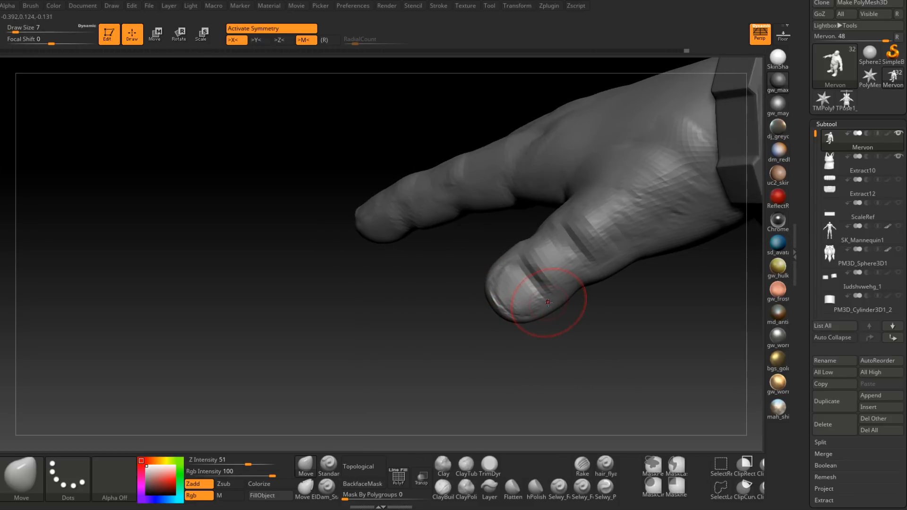
# Step: Reshape the thumb's contour around the nail and joint with the Move brush at draw size 12
pyautogui.keyDown('ctrl'); pyautogui.moveTo(565, 308); pyautogui.dragTo(562, 295, button='right'); pyautogui.keyUp('ctrl')
pyautogui.press('space')
pyautogui.click(564, 292)
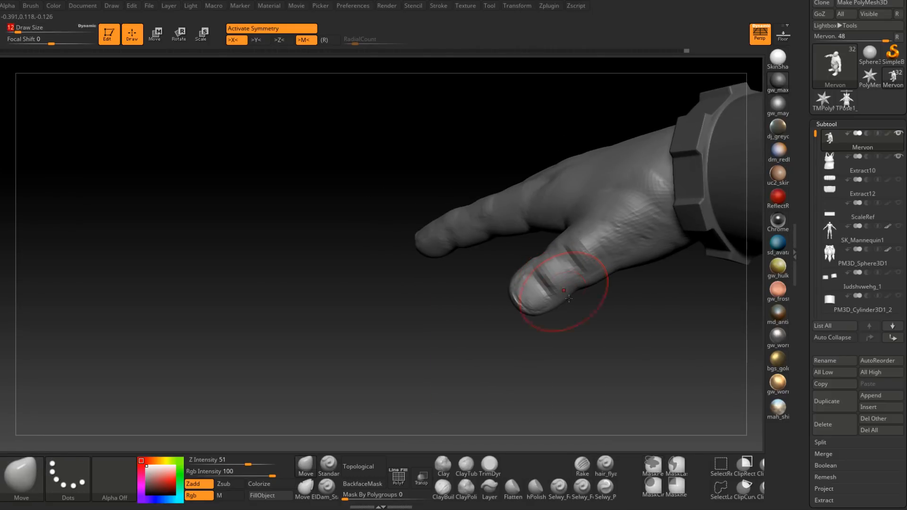
pyautogui.moveTo(542, 276); pyautogui.dragTo(540, 270)
pyautogui.moveTo(540, 270)
pyautogui.mouseDown(button='right')
pyautogui.moveTo(576, 275)
pyautogui.moveTo(558, 286)
pyautogui.mouseUp(button='right')
# Step: Fine-tune the thumb's knuckle area with the Move brush at draw size 7
pyautogui.press('space')
pyautogui.press('space')
pyautogui.click(560, 287)
pyautogui.moveTo(562, 270); pyautogui.dragTo(568, 265)
pyautogui.moveTo(571, 269)
pyautogui.mouseDown(button='right')
pyautogui.moveTo(585, 267)
pyautogui.moveTo(545, 320)
pyautogui.mouseUp(button='right')
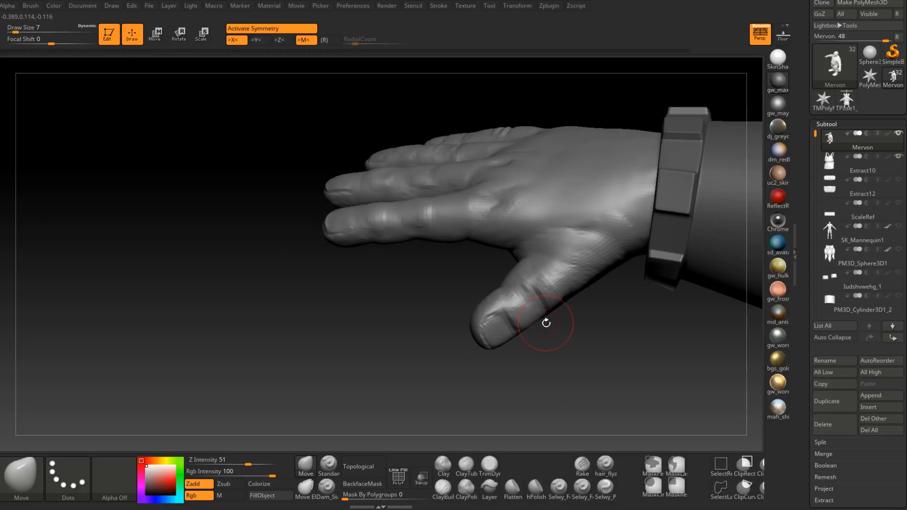
# Step: Reshape the lower contour of the thumb's base segment with the Move brush at draw size 11
pyautogui.moveTo(545, 322)
pyautogui.mouseDown(button='right')
pyautogui.moveTo(577, 273)
pyautogui.moveTo(581, 303)
pyautogui.moveTo(558, 282)
pyautogui.mouseUp(button='right')
pyautogui.press('space')
pyautogui.moveTo(555, 282); pyautogui.dragTo(561, 282)
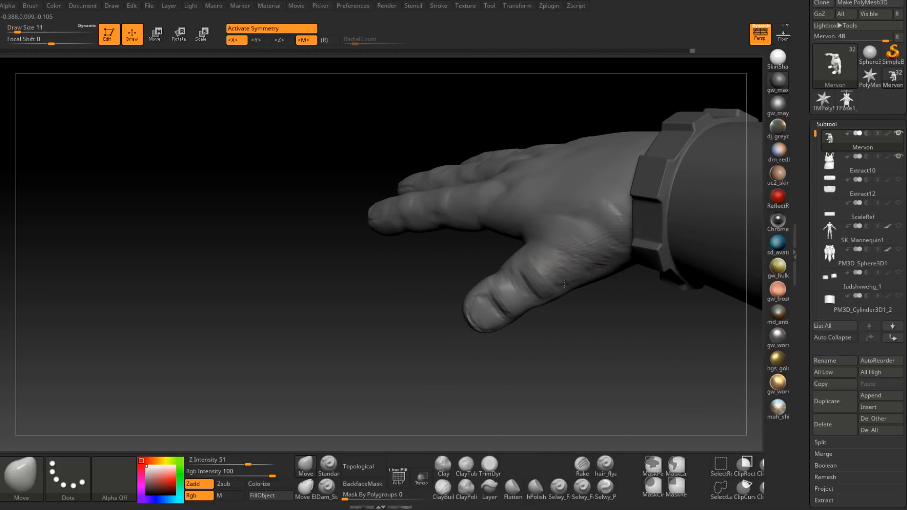
pyautogui.moveTo(564, 283); pyautogui.dragTo(563, 297, button='right')
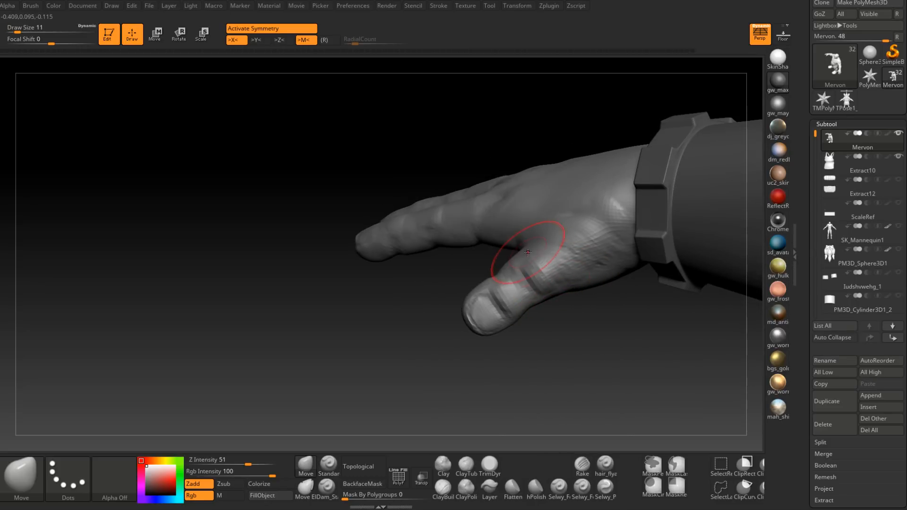
# Step: Refine the thumb's outline and joint with the Move brush at draw size 13 and smooth its surface
pyautogui.moveTo(573, 266); pyautogui.dragTo(580, 284, button='right')
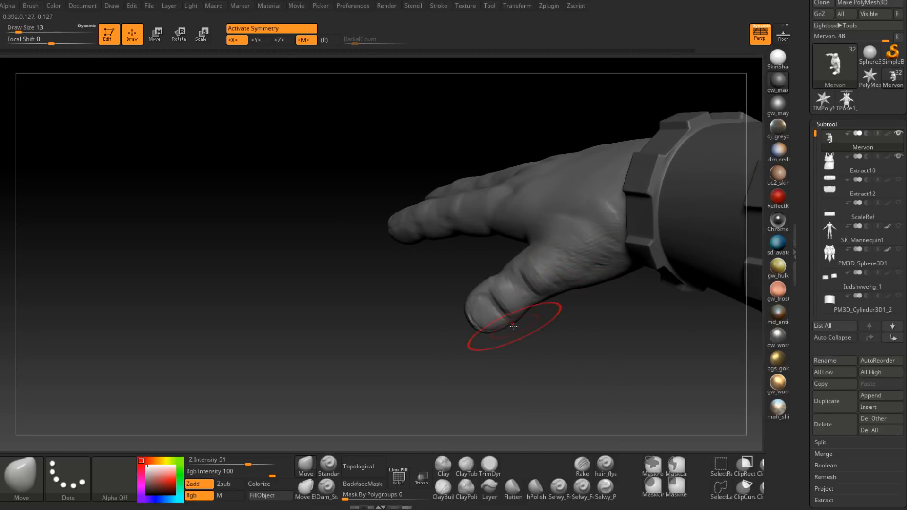
pyautogui.moveTo(510, 321)
pyautogui.mouseDown(button='right')
pyautogui.moveTo(494, 289)
pyautogui.moveTo(500, 284)
pyautogui.mouseUp(button='right')
pyautogui.keyDown('shift'); pyautogui.moveTo(510, 271); pyautogui.dragTo(514, 274); pyautogui.keyUp('shift')
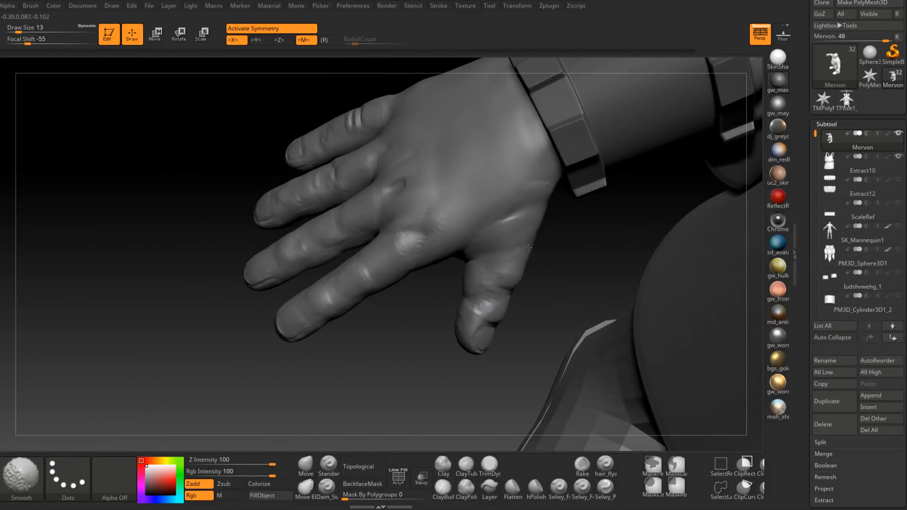
pyautogui.moveTo(514, 275); pyautogui.dragTo(468, 288, button='right')
pyautogui.keyDown('shift'); pyautogui.moveTo(468, 288); pyautogui.dragTo(466, 291); pyautogui.keyUp('shift')
pyautogui.moveTo(465, 292); pyautogui.dragTo(525, 279, button='right')
pyautogui.keyDown('shift'); pyautogui.moveTo(449, 308); pyautogui.dragTo(453, 300); pyautogui.keyUp('shift')
pyautogui.moveTo(478, 316); pyautogui.dragTo(482, 320, button='right')
# Step: Build up the palm side of the thumb's tip with the ClayBuildup brush at draw size 8
pyautogui.press('b')
pyautogui.press('c')
pyautogui.press('b')
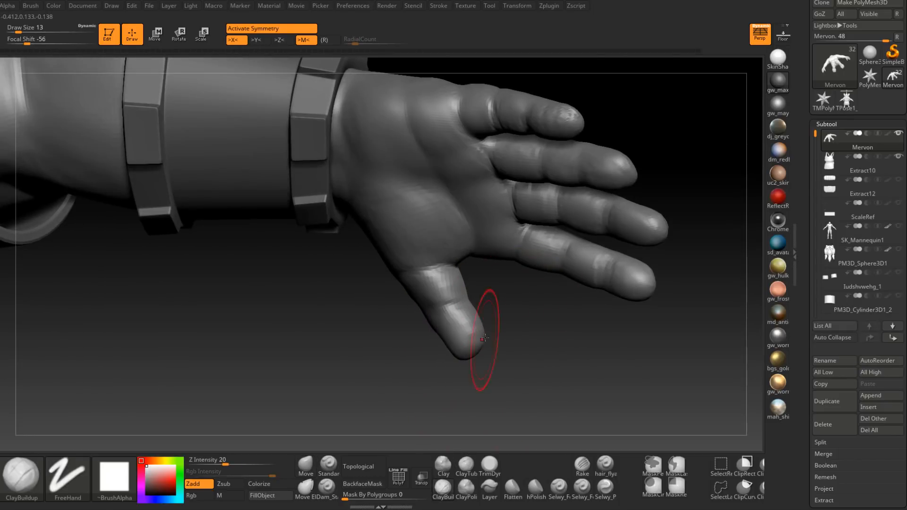
pyautogui.press('space')
pyautogui.moveTo(461, 336); pyautogui.dragTo(473, 334)
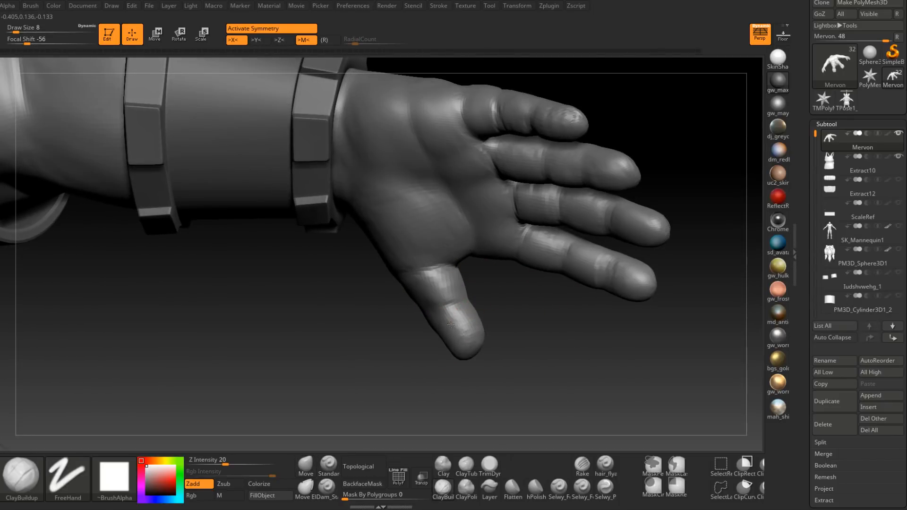
pyautogui.moveTo(458, 350); pyautogui.dragTo(467, 330, button='right')
pyautogui.moveTo(467, 330)
pyautogui.keyDown('shift'); pyautogui.mouseDown()
pyautogui.moveTo(477, 330)
pyautogui.moveTo(465, 324)
pyautogui.mouseUp(); pyautogui.keyUp('shift')
pyautogui.moveTo(465, 324)
pyautogui.mouseDown(button='right')
pyautogui.moveTo(464, 297)
pyautogui.moveTo(444, 285)
pyautogui.mouseUp(button='right')
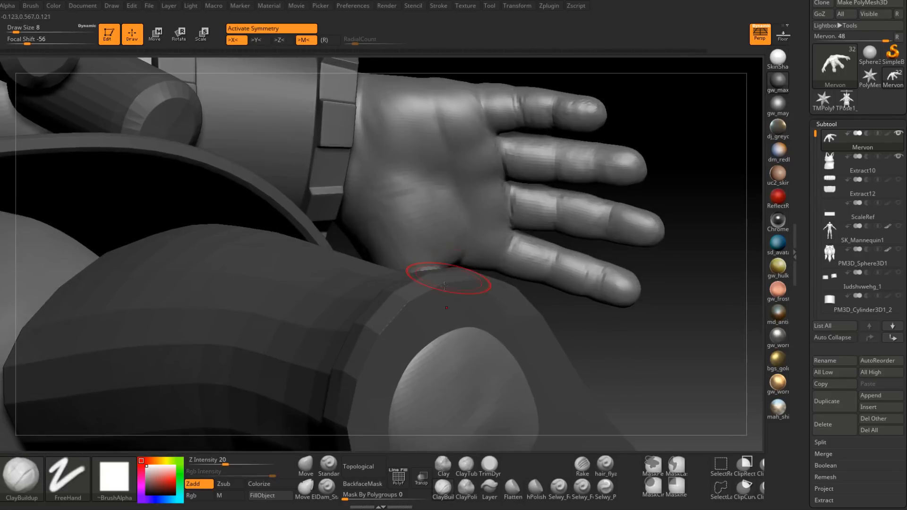
pyautogui.moveTo(493, 248)
pyautogui.mouseDown(button='right')
pyautogui.moveTo(419, 304)
pyautogui.moveTo(429, 294)
pyautogui.mouseUp(button='right')
pyautogui.keyDown('shift'); pyautogui.moveTo(429, 294); pyautogui.dragTo(439, 307); pyautogui.keyUp('shift')
pyautogui.moveTo(439, 307)
pyautogui.mouseDown(button='right')
pyautogui.moveTo(467, 344)
pyautogui.moveTo(511, 296)
pyautogui.mouseUp(button='right')
# Step: Add volume to the hand with the ClayBuildup brush at draw size 14 and save the project
pyautogui.press('space')
pyautogui.moveTo(488, 285)
pyautogui.mouseDown()
pyautogui.moveTo(496, 265)
pyautogui.moveTo(500, 278)
pyautogui.moveTo(494, 265)
pyautogui.moveTo(476, 267)
pyautogui.moveTo(496, 270)
pyautogui.mouseUp()
pyautogui.moveTo(501, 272)
pyautogui.mouseDown(button='right')
pyautogui.moveTo(541, 294)
pyautogui.moveTo(532, 312)
pyautogui.moveTo(546, 287)
pyautogui.moveTo(538, 294)
pyautogui.mouseUp(button='right')
pyautogui.keyDown('shift'); pyautogui.moveTo(537, 294); pyautogui.dragTo(543, 299); pyautogui.keyUp('shift')
pyautogui.moveTo(545, 299); pyautogui.dragTo(535, 303, button='right')
pyautogui.keyDown('shift'); pyautogui.moveTo(534, 303); pyautogui.dragTo(532, 301); pyautogui.keyUp('shift')
pyautogui.moveTo(533, 301)
pyautogui.mouseDown(button='right')
pyautogui.moveTo(559, 300)
pyautogui.moveTo(520, 353)
pyautogui.mouseUp(button='right')
pyautogui.moveTo(522, 308)
pyautogui.mouseDown(button='right')
pyautogui.moveTo(530, 265)
pyautogui.moveTo(531, 324)
pyautogui.moveTo(528, 275)
pyautogui.moveTo(543, 318)
pyautogui.moveTo(570, 270)
pyautogui.moveTo(529, 318)
pyautogui.moveTo(482, 314)
pyautogui.moveTo(573, 301)
pyautogui.moveTo(571, 267)
pyautogui.moveTo(554, 283)
pyautogui.moveTo(545, 340)
pyautogui.moveTo(576, 290)
pyautogui.moveTo(607, 314)
pyautogui.moveTo(546, 324)
pyautogui.moveTo(531, 355)
pyautogui.moveTo(594, 274)
pyautogui.mouseUp(button='right')
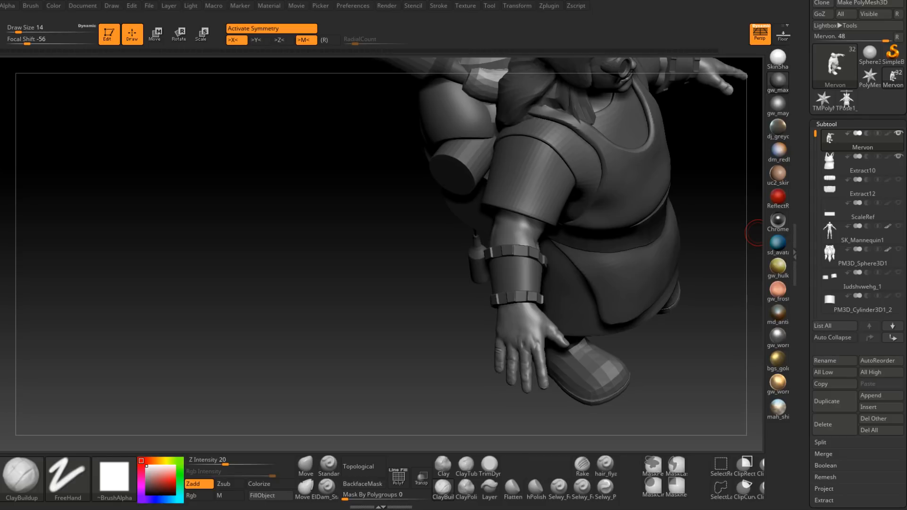
pyautogui.hotkey('ctrl', 's')
# Step: Bring the character's face into view and hide the goggles subtool covering the eyes
pyautogui.moveTo(680, 362)
pyautogui.mouseDown()
pyautogui.moveTo(474, 455)
pyautogui.moveTo(551, 331)
pyautogui.moveTo(586, 238)
pyautogui.mouseUp()
pyautogui.keyDown('alt'); pyautogui.moveTo(515, 300); pyautogui.dragTo(571, 266); pyautogui.keyUp('alt')
pyautogui.keyDown('ctrl'); pyautogui.moveTo(397, 268); pyautogui.dragTo(520, 326, button='right'); pyautogui.keyUp('ctrl')
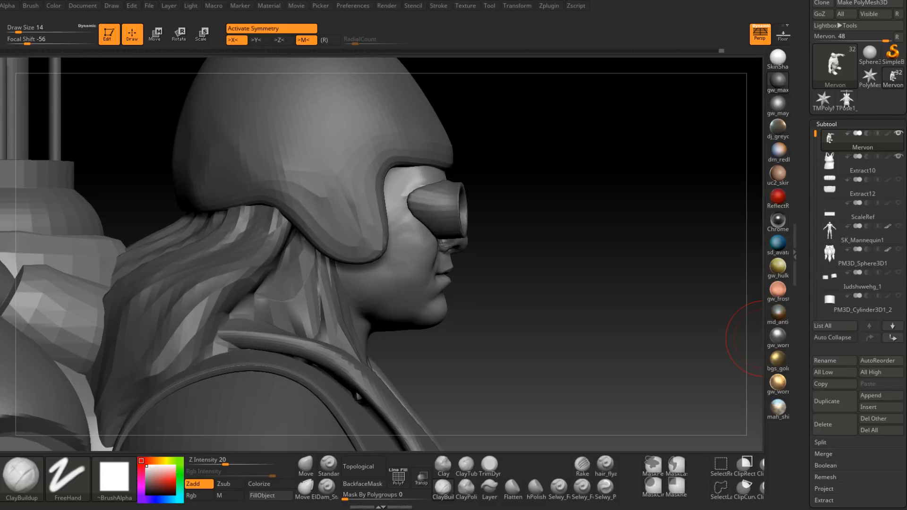
pyautogui.moveTo(568, 264); pyautogui.dragTo(575, 266, button='right')
pyautogui.hotkey('shift', 'd')
pyautogui.moveTo(491, 265); pyautogui.dragTo(405, 250, button='right')
pyautogui.keyDown('alt'); pyautogui.moveTo(405, 250); pyautogui.dragTo(380, 274, button='right'); pyautogui.keyUp('alt')
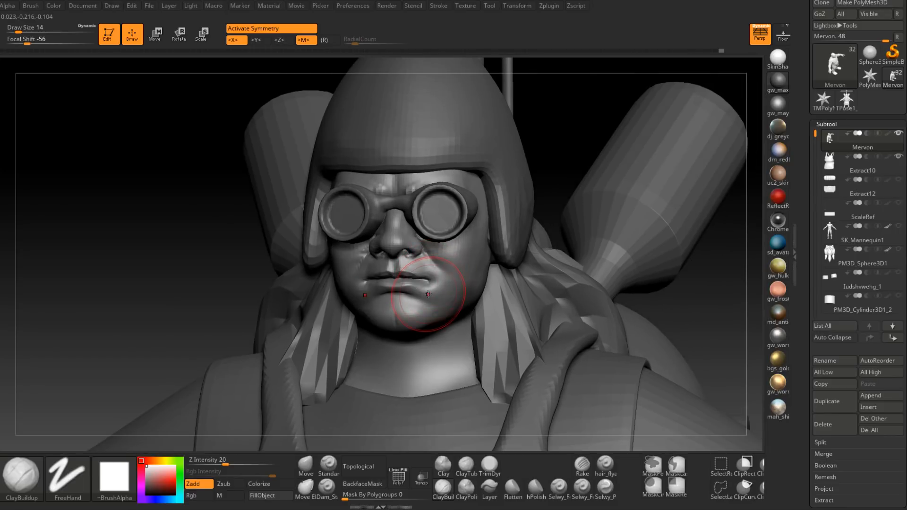
pyautogui.moveTo(814, 134); pyautogui.dragTo(816, 232)
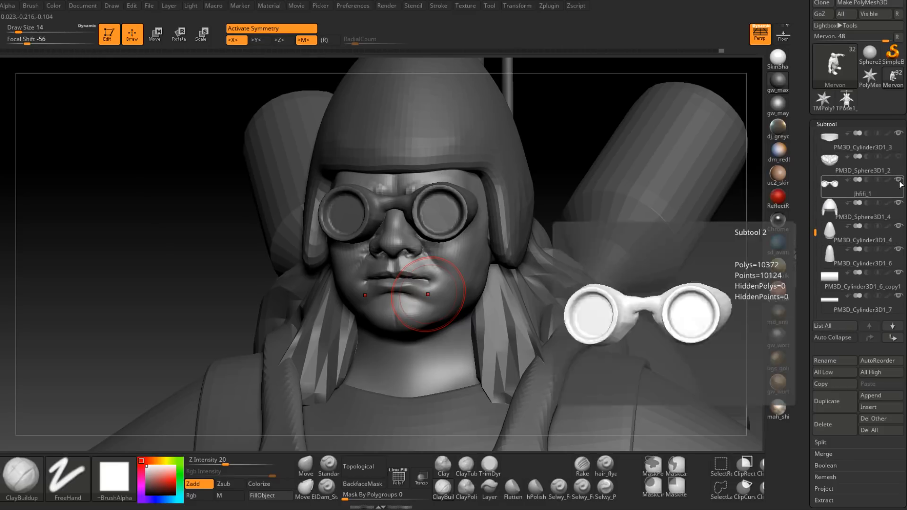
pyautogui.click(899, 181)
# Step: Sculpt the skin around the eyes with the ClayBuildup brush at draw size 6, reducing it to 4
pyautogui.moveTo(440, 240); pyautogui.dragTo(466, 248, button='right')
pyautogui.rightClick(446, 244)
pyautogui.rightClick(466, 248)
pyautogui.moveTo(466, 249); pyautogui.dragTo(461, 248)
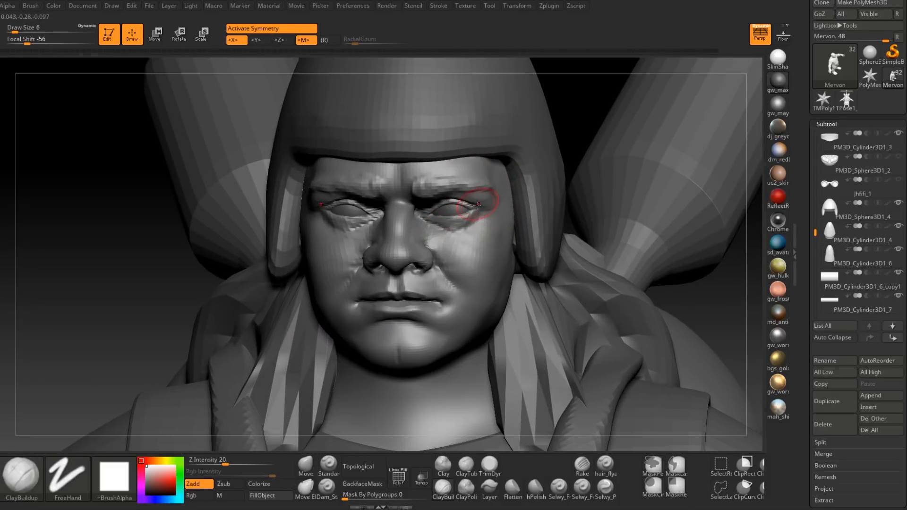
pyautogui.keyDown('ctrl'); pyautogui.moveTo(449, 235); pyautogui.dragTo(449, 236, button='right'); pyautogui.keyUp('ctrl')
pyautogui.rightClick(449, 236)
pyautogui.moveTo(448, 235); pyautogui.dragTo(449, 236)
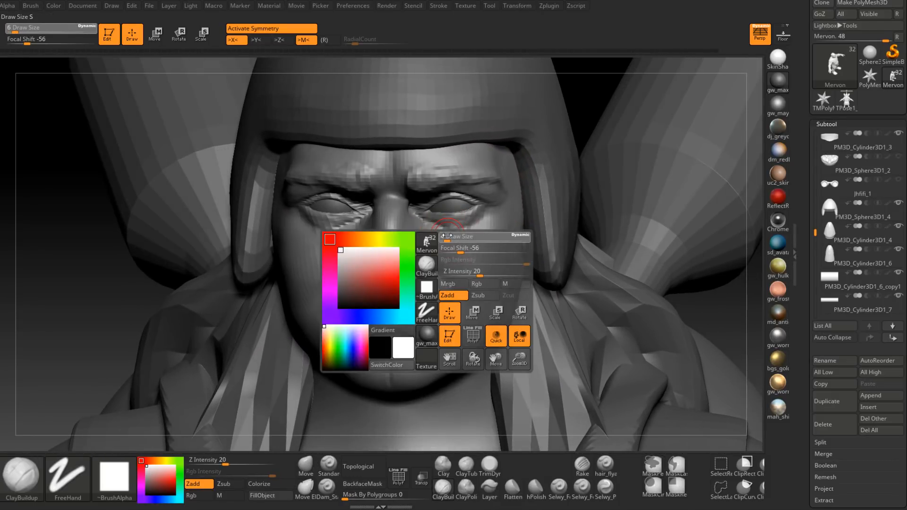
pyautogui.moveTo(452, 238); pyautogui.dragTo(449, 239, button='right')
pyautogui.rightClick(448, 238)
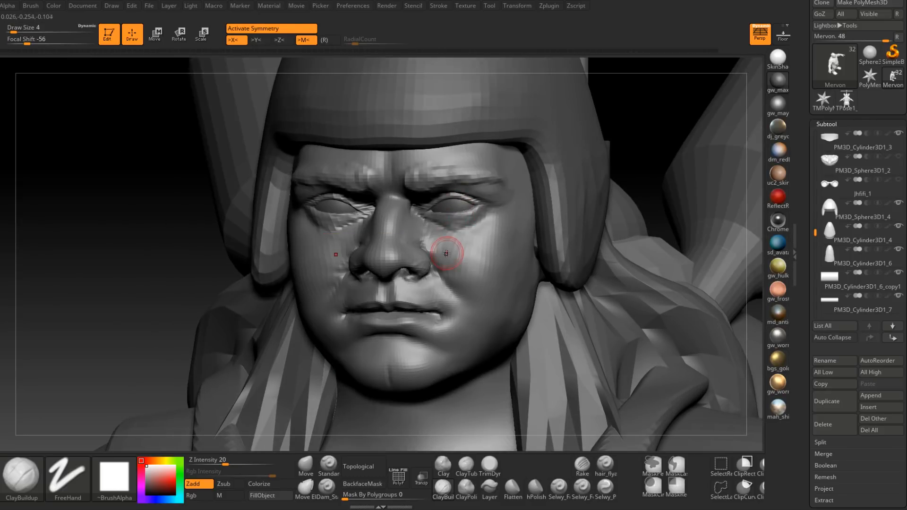
# Step: Reshape the nose from the front and three-quarter views with the Move brush at draw size 8
pyautogui.click(307, 464)
pyautogui.keyDown('ctrl'); pyautogui.moveTo(395, 305); pyautogui.dragTo(394, 246, button='right'); pyautogui.keyUp('ctrl')
pyautogui.rightClick(394, 246)
pyautogui.moveTo(394, 247); pyautogui.dragTo(396, 246)
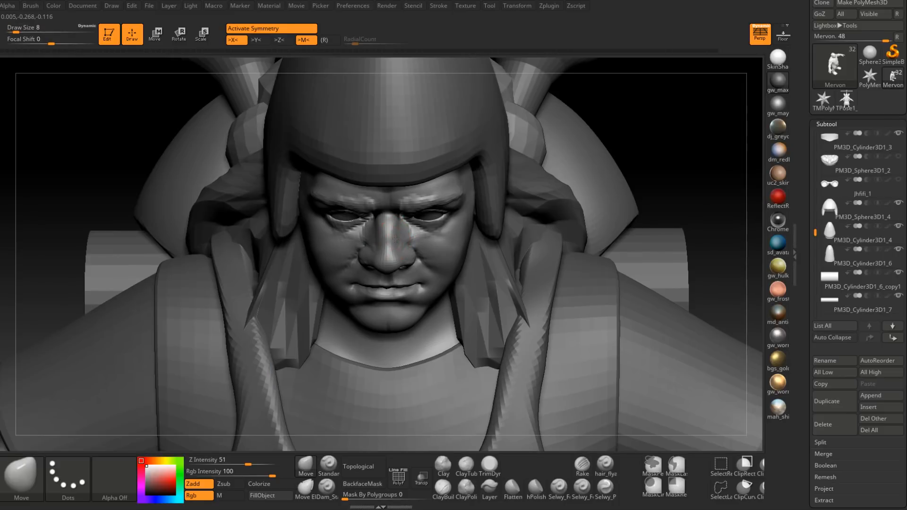
pyautogui.moveTo(395, 241)
pyautogui.mouseDown(button='right')
pyautogui.moveTo(394, 232)
pyautogui.moveTo(395, 247)
pyautogui.mouseUp(button='right')
pyautogui.rightClick(395, 247)
pyautogui.moveTo(395, 247); pyautogui.dragTo(396, 248)
pyautogui.moveTo(399, 260)
pyautogui.mouseDown(button='right')
pyautogui.moveTo(401, 246)
pyautogui.moveTo(404, 253)
pyautogui.mouseUp(button='right')
pyautogui.rightClick(404, 252)
pyautogui.moveTo(404, 253); pyautogui.dragTo(402, 252)
pyautogui.moveTo(412, 251)
pyautogui.mouseDown(button='right')
pyautogui.moveTo(406, 242)
pyautogui.moveTo(415, 262)
pyautogui.moveTo(454, 215)
pyautogui.moveTo(441, 236)
pyautogui.moveTo(375, 262)
pyautogui.moveTo(433, 228)
pyautogui.moveTo(414, 249)
pyautogui.moveTo(421, 242)
pyautogui.mouseUp(button='right')
# Step: Adjust the nose's bridge and overall form with the Move brush at draw sizes 12 and 9
pyautogui.press('space')
pyautogui.click(422, 242)
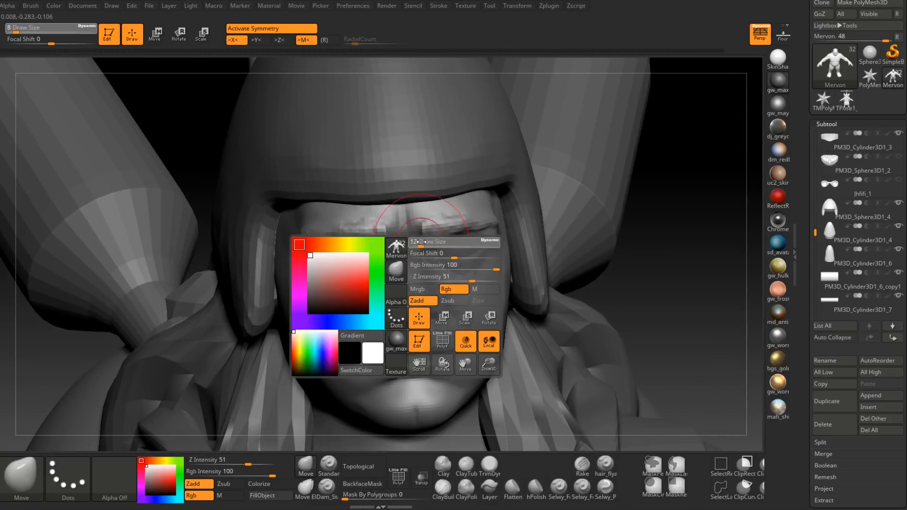
pyautogui.moveTo(420, 242); pyautogui.dragTo(418, 238)
pyautogui.moveTo(421, 238)
pyautogui.mouseDown(button='right')
pyautogui.moveTo(427, 295)
pyautogui.moveTo(416, 262)
pyautogui.mouseUp(button='right')
pyautogui.press('space')
pyautogui.moveTo(413, 251); pyautogui.dragTo(409, 252)
pyautogui.moveTo(417, 236); pyautogui.dragTo(419, 242, button='right')
pyautogui.press('space')
pyautogui.moveTo(417, 241); pyautogui.dragTo(414, 241)
pyautogui.moveTo(413, 241); pyautogui.dragTo(381, 260, button='right')
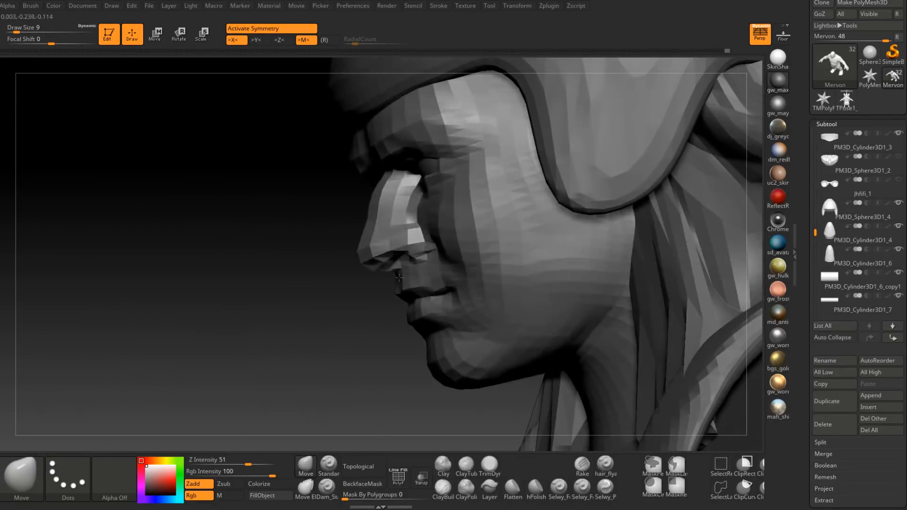
# Step: Refine the nose tip's profile with the Move brush at draw size 6
pyautogui.press('space')
pyautogui.moveTo(380, 261); pyautogui.dragTo(378, 262)
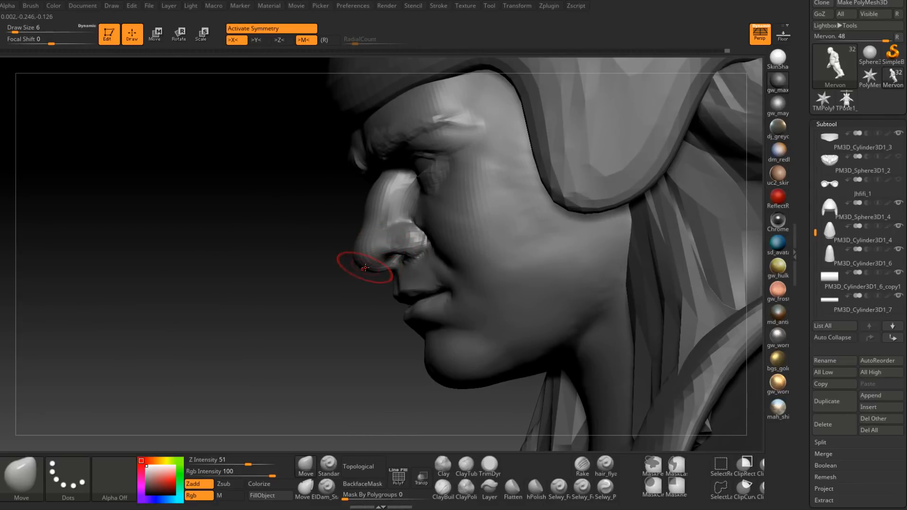
pyautogui.moveTo(367, 269); pyautogui.dragTo(417, 284, button='right')
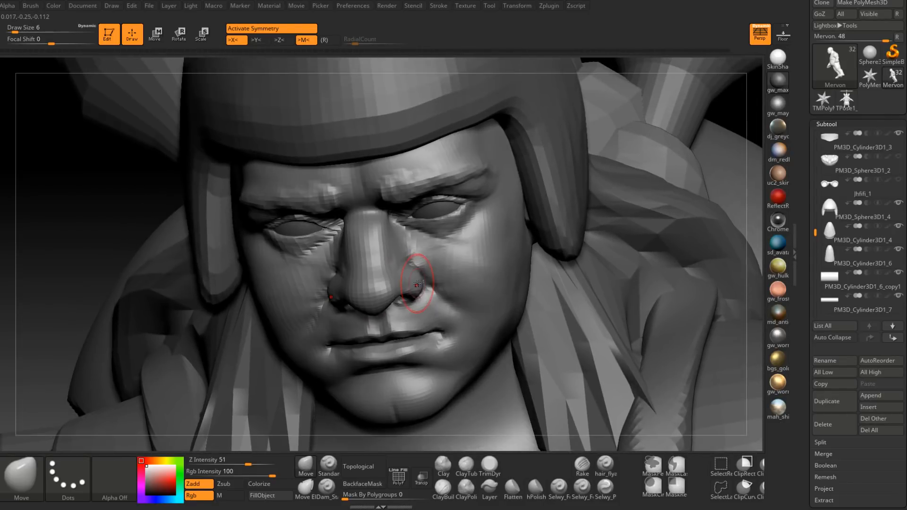
# Step: Build up the cheeks below the eyes and beside the nose with the ClayBuildup brush at draw size 7
pyautogui.click(443, 489)
pyautogui.moveTo(440, 250)
pyautogui.mouseDown(button='right')
pyautogui.moveTo(448, 240)
pyautogui.moveTo(431, 277)
pyautogui.moveTo(401, 301)
pyautogui.mouseUp(button='right')
pyautogui.keyDown('shift'); pyautogui.moveTo(378, 247); pyautogui.dragTo(381, 262); pyautogui.keyUp('shift')
pyautogui.rightClick(373, 297)
pyautogui.moveTo(375, 303)
pyautogui.mouseDown()
pyautogui.moveTo(379, 291)
pyautogui.moveTo(376, 303)
pyautogui.mouseUp()
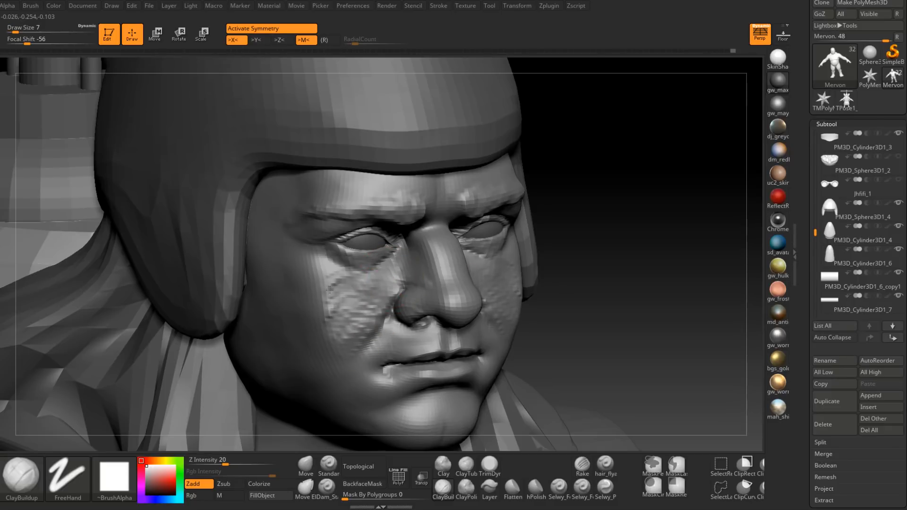
pyautogui.moveTo(360, 326); pyautogui.dragTo(368, 286, button='right')
# Step: Extend the cheek volume outward beneath the eyes with the ClayBuildup brush at draw size 11
pyautogui.press('s')
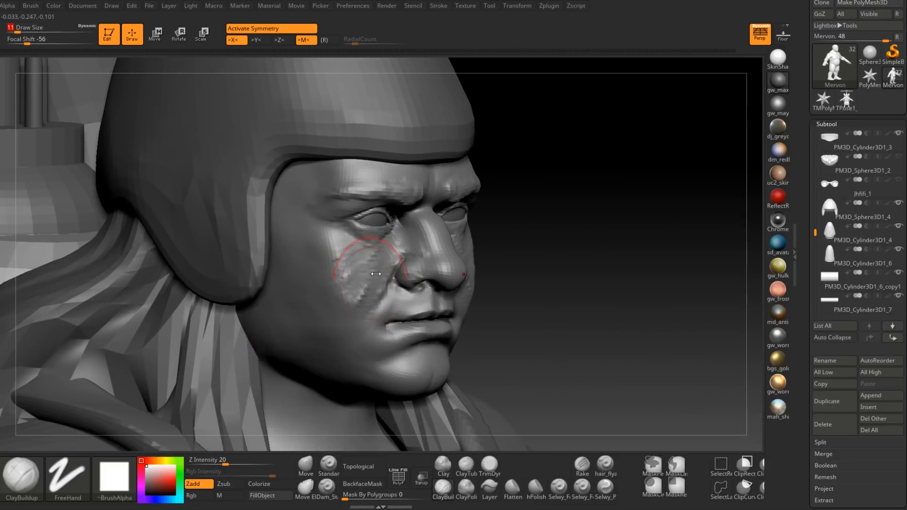
pyautogui.moveTo(304, 273); pyautogui.dragTo(333, 250, button='right')
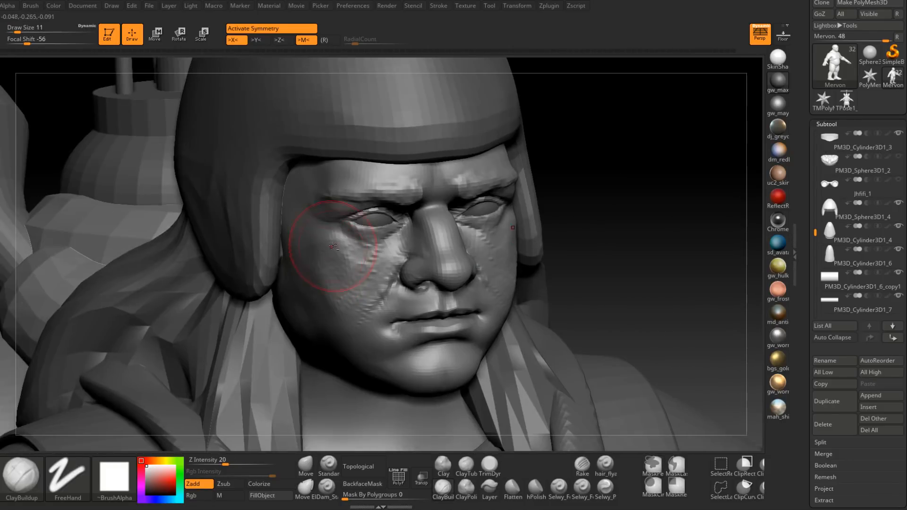
pyautogui.moveTo(317, 282); pyautogui.dragTo(323, 291, button='right')
pyautogui.moveTo(337, 322); pyautogui.dragTo(203, 315, button='right')
# Step: Blend the cheeks with ClayBuildup and Smooth strokes at draw sizes 9 and 8
pyautogui.press('space')
pyautogui.moveTo(463, 286); pyautogui.dragTo(473, 307)
pyautogui.moveTo(473, 307)
pyautogui.mouseDown(button='right')
pyautogui.moveTo(500, 305)
pyautogui.moveTo(498, 280)
pyautogui.moveTo(481, 280)
pyautogui.mouseUp(button='right')
pyautogui.press('space')
pyautogui.moveTo(497, 282)
pyautogui.mouseDown()
pyautogui.moveTo(509, 286)
pyautogui.moveTo(503, 300)
pyautogui.mouseUp()
pyautogui.moveTo(505, 299); pyautogui.dragTo(534, 302, button='right')
pyautogui.keyDown('shift'); pyautogui.moveTo(507, 294); pyautogui.dragTo(505, 277); pyautogui.keyUp('shift')
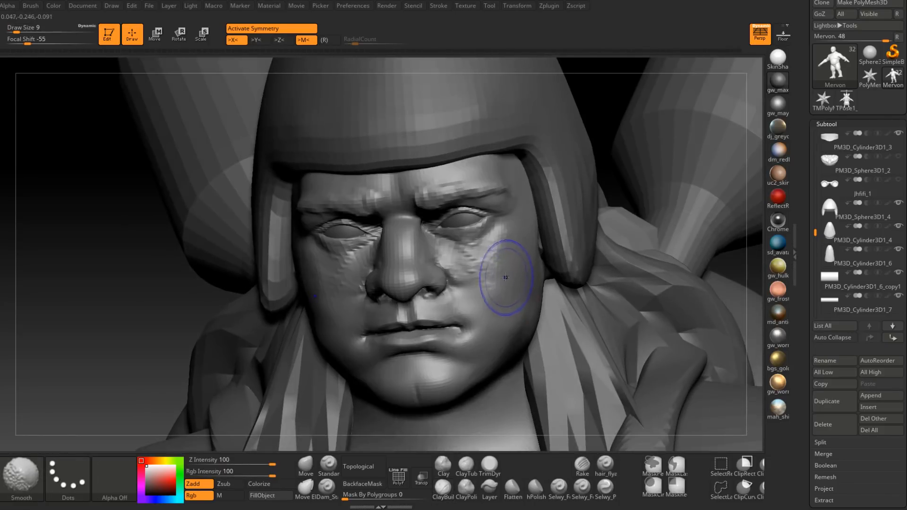
pyautogui.moveTo(485, 268); pyautogui.dragTo(495, 264, button='right')
pyautogui.press('space')
pyautogui.moveTo(495, 262); pyautogui.dragTo(492, 262)
pyautogui.moveTo(494, 241); pyautogui.dragTo(442, 265, button='right')
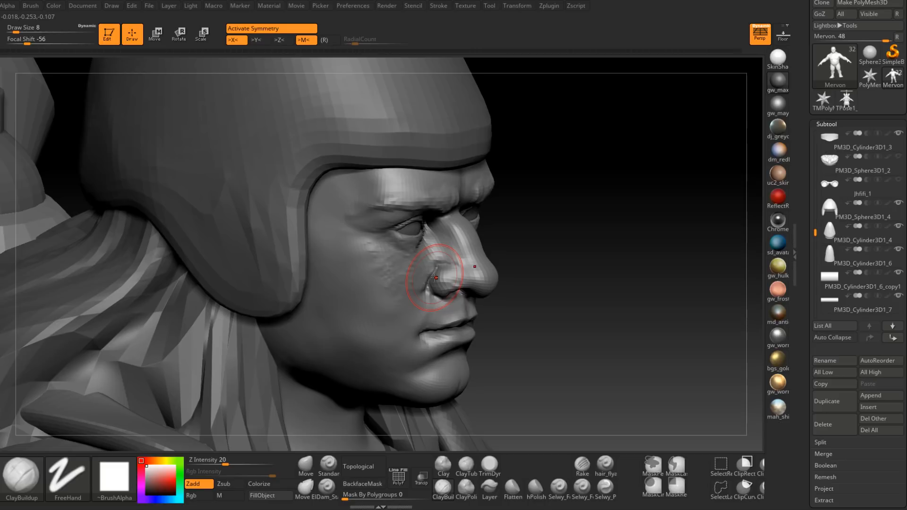
# Step: Sculpt the transition between the nostril, nose side and cheek with the ClayBuildup brush at draw size 5
pyautogui.moveTo(436, 278); pyautogui.dragTo(446, 266, button='right')
pyautogui.press('space')
pyautogui.moveTo(450, 265); pyautogui.dragTo(445, 265)
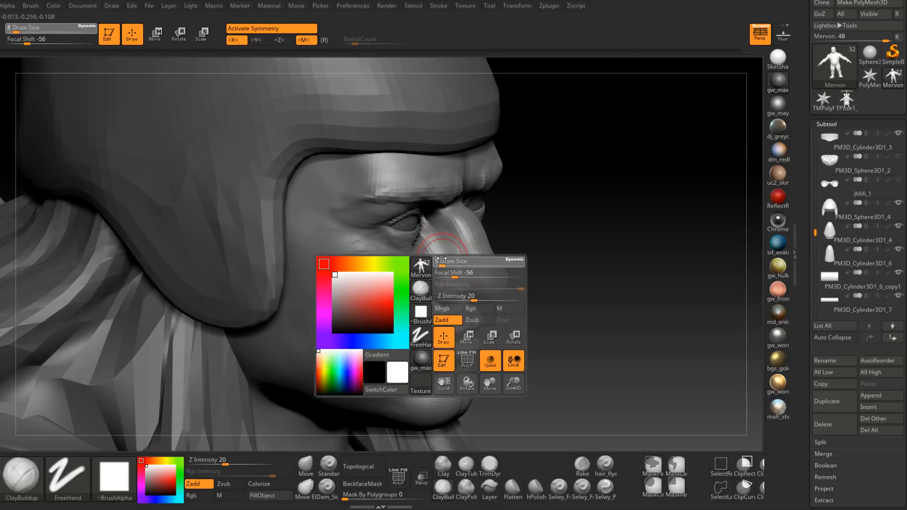
pyautogui.moveTo(413, 287)
pyautogui.mouseDown(button='right')
pyautogui.moveTo(416, 264)
pyautogui.moveTo(446, 258)
pyautogui.mouseUp(button='right')
pyautogui.moveTo(446, 255); pyautogui.dragTo(454, 241)
pyautogui.moveTo(466, 224)
pyautogui.mouseDown(button='right')
pyautogui.moveTo(457, 230)
pyautogui.moveTo(503, 225)
pyautogui.moveTo(491, 251)
pyautogui.moveTo(450, 252)
pyautogui.moveTo(469, 255)
pyautogui.moveTo(461, 284)
pyautogui.moveTo(454, 251)
pyautogui.moveTo(466, 218)
pyautogui.moveTo(467, 230)
pyautogui.mouseUp(button='right')
# Step: Build the fold running from the nose past the mouth corner with the ClayBuildup brush at draw size 7
pyautogui.press('space')
pyautogui.moveTo(464, 226); pyautogui.dragTo(468, 224)
pyautogui.moveTo(443, 246); pyautogui.dragTo(469, 220, button='right')
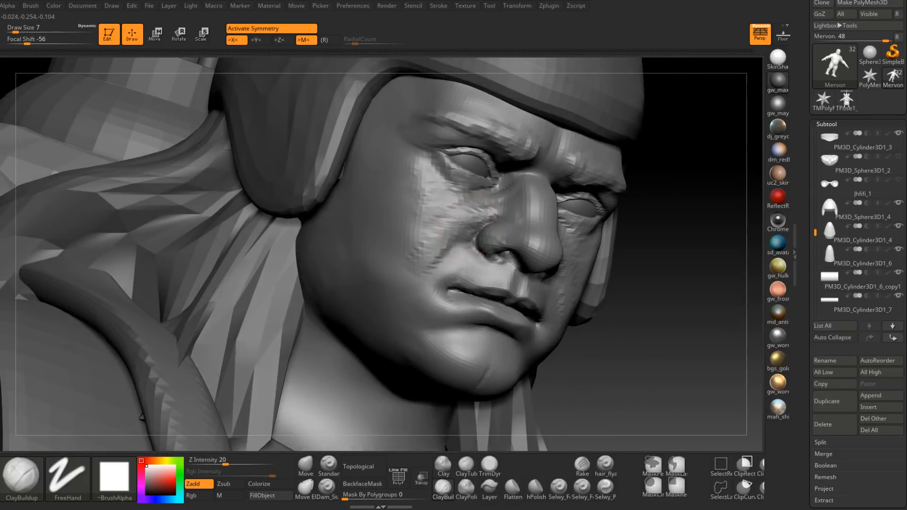
pyautogui.moveTo(415, 270); pyautogui.dragTo(461, 215, button='right')
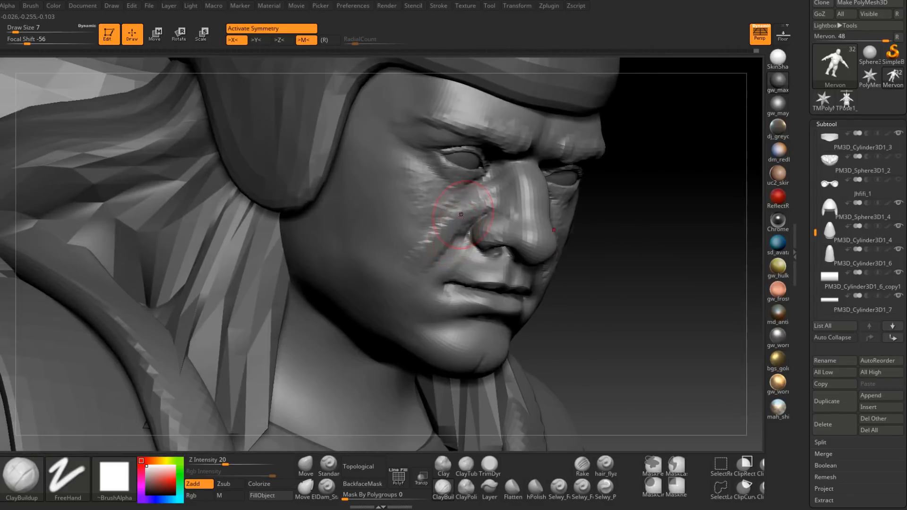
pyautogui.moveTo(418, 265); pyautogui.dragTo(527, 229, button='right')
pyautogui.moveTo(546, 305)
pyautogui.mouseDown(button='right')
pyautogui.moveTo(544, 262)
pyautogui.moveTo(543, 299)
pyautogui.mouseUp(button='right')
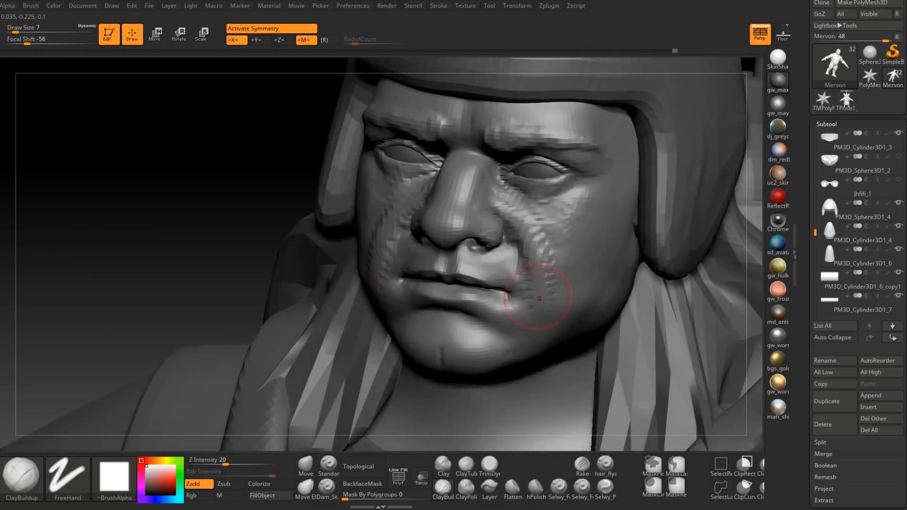
# Step: Define the cheek fold beside the mouth corner and nose with the ClayBuildup brush at draw size 4
pyautogui.press('space')
pyautogui.moveTo(548, 276)
pyautogui.mouseDown()
pyautogui.moveTo(525, 280)
pyautogui.moveTo(538, 277)
pyautogui.mouseUp()
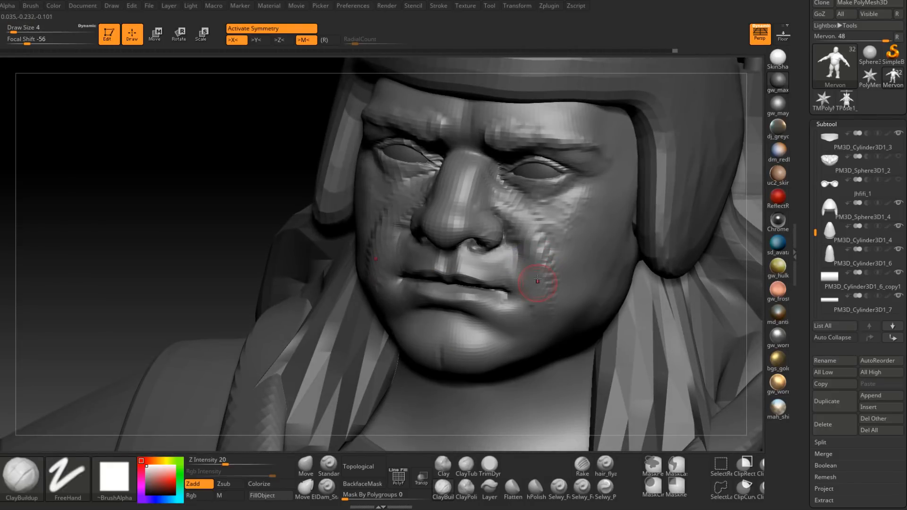
pyautogui.moveTo(543, 284); pyautogui.dragTo(514, 269, button='right')
pyautogui.keyDown('shift'); pyautogui.moveTo(525, 233); pyautogui.dragTo(528, 231); pyautogui.keyUp('shift')
pyautogui.moveTo(527, 236)
pyautogui.mouseDown(button='right')
pyautogui.moveTo(558, 241)
pyautogui.moveTo(516, 253)
pyautogui.mouseUp(button='right')
# Step: Strengthen the upper part of the cheek fold with the ClayBuildup brush at draw size 6
pyautogui.press('space')
pyautogui.moveTo(512, 259); pyautogui.dragTo(505, 269)
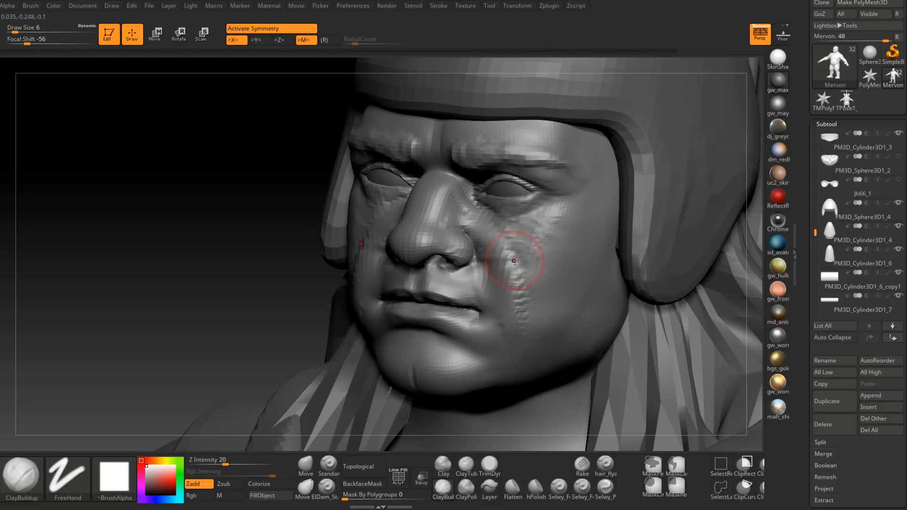
pyautogui.moveTo(522, 257)
pyautogui.mouseDown(button='right')
pyautogui.moveTo(530, 239)
pyautogui.moveTo(544, 238)
pyautogui.mouseUp(button='right')
# Step: Build up the cheekbone below the outer eye with the ClayBuildup brush at draw size 7
pyautogui.press('space')
pyautogui.moveTo(543, 239); pyautogui.dragTo(549, 239)
pyautogui.moveTo(573, 239); pyautogui.dragTo(588, 232, button='right')
pyautogui.moveTo(570, 215); pyautogui.dragTo(557, 234)
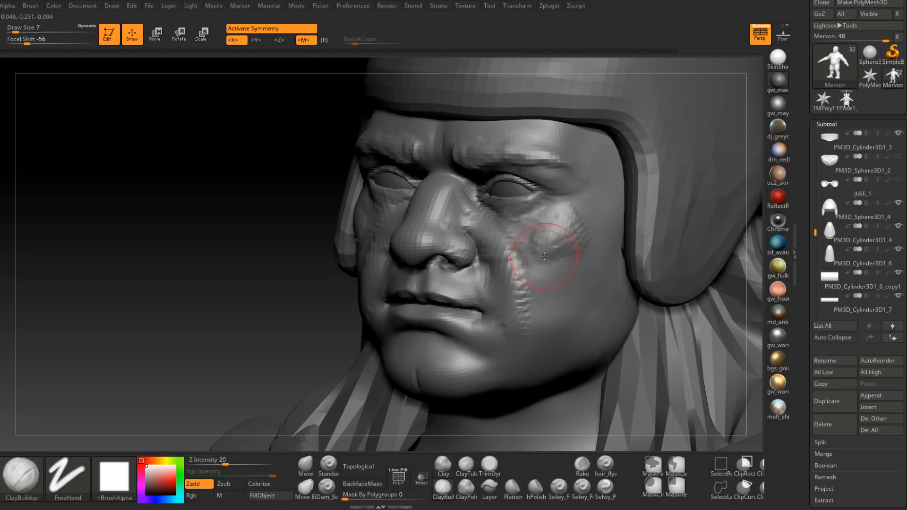
pyautogui.moveTo(545, 265); pyautogui.dragTo(544, 250, button='right')
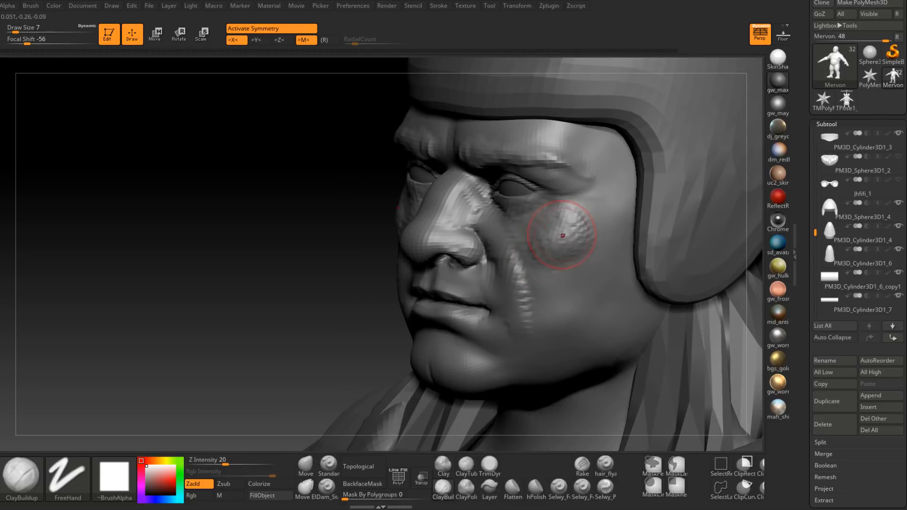
pyautogui.moveTo(583, 234); pyautogui.dragTo(600, 212)
pyautogui.moveTo(589, 224); pyautogui.dragTo(606, 219, button='right')
# Step: Extend the cheekbone toward the helmet edge and shape the cheek below it with ClayBuildup at draw size 8
pyautogui.press('space')
pyautogui.moveTo(606, 220); pyautogui.dragTo(607, 220)
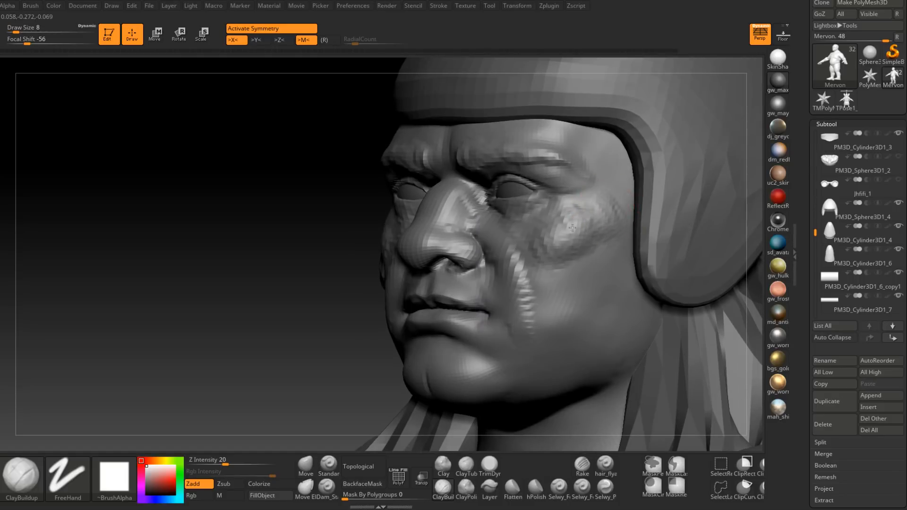
pyautogui.moveTo(532, 238)
pyautogui.mouseDown(button='right')
pyautogui.moveTo(573, 243)
pyautogui.moveTo(534, 212)
pyautogui.mouseUp(button='right')
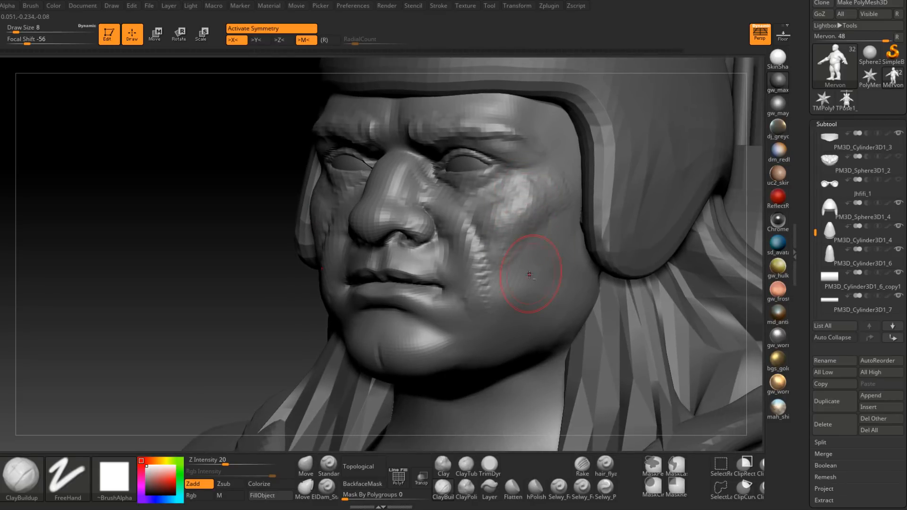
pyautogui.moveTo(550, 254); pyautogui.dragTo(564, 253, button='right')
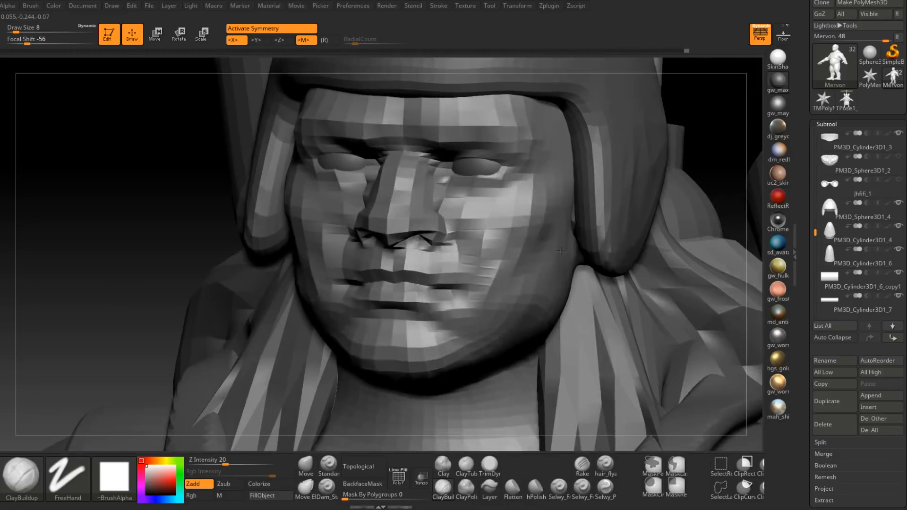
# Step: Build up the lower cheek and the area beside the cheek fold with ClayBuildup at draw sizes 11 and 7
pyautogui.press('space')
pyautogui.moveTo(550, 246); pyautogui.dragTo(555, 246)
pyautogui.moveTo(557, 250); pyautogui.dragTo(541, 250, button='right')
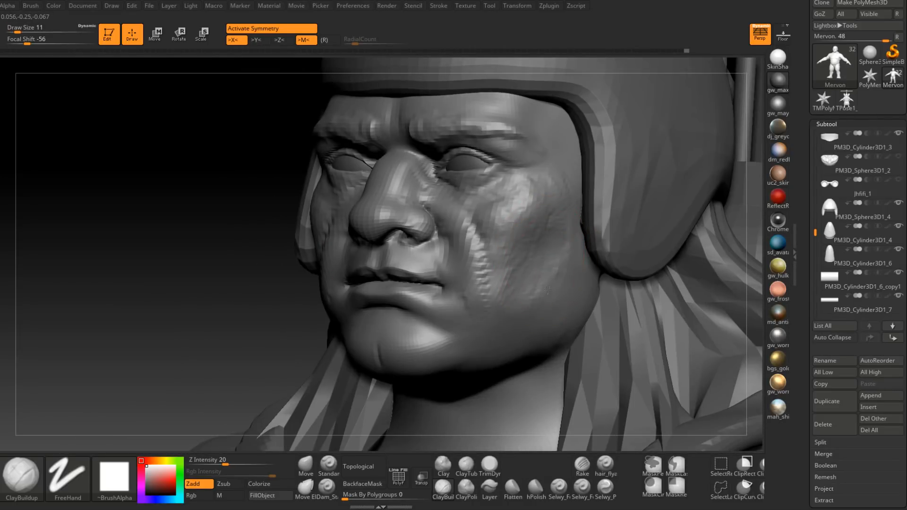
pyautogui.moveTo(547, 275)
pyautogui.mouseDown(button='right')
pyautogui.moveTo(523, 270)
pyautogui.moveTo(532, 222)
pyautogui.mouseUp(button='right')
pyautogui.press('space')
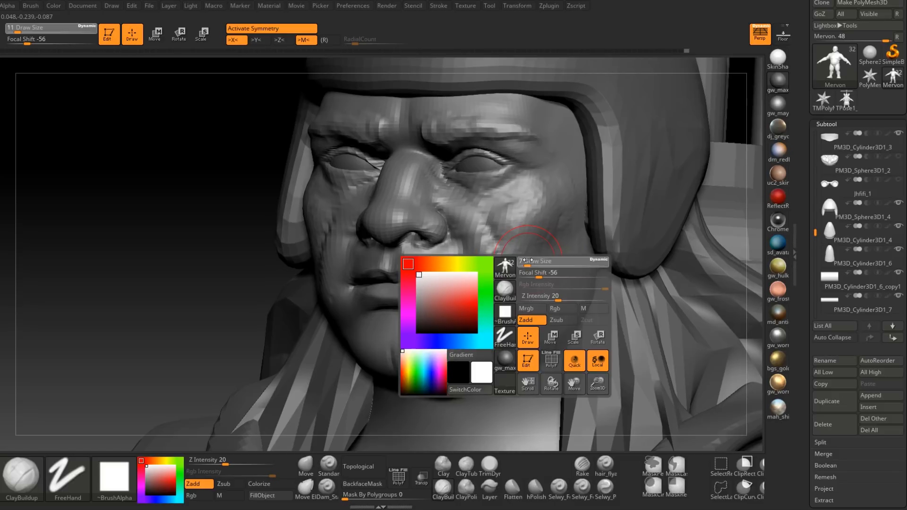
pyautogui.moveTo(537, 259)
pyautogui.mouseDown(button='right')
pyautogui.moveTo(502, 263)
pyautogui.moveTo(506, 237)
pyautogui.mouseUp(button='right')
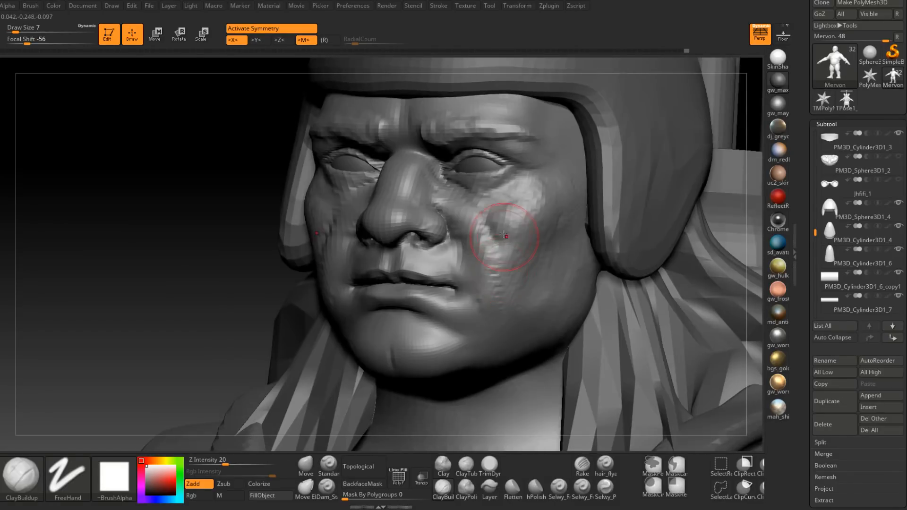
# Step: Carve the crease running from the nostril past the mouth corner with the Dam_Standard brush at draw size 4
pyautogui.click(327, 488)
pyautogui.moveTo(348, 256); pyautogui.dragTo(400, 247, button='right')
pyautogui.press('space')
pyautogui.click(381, 240)
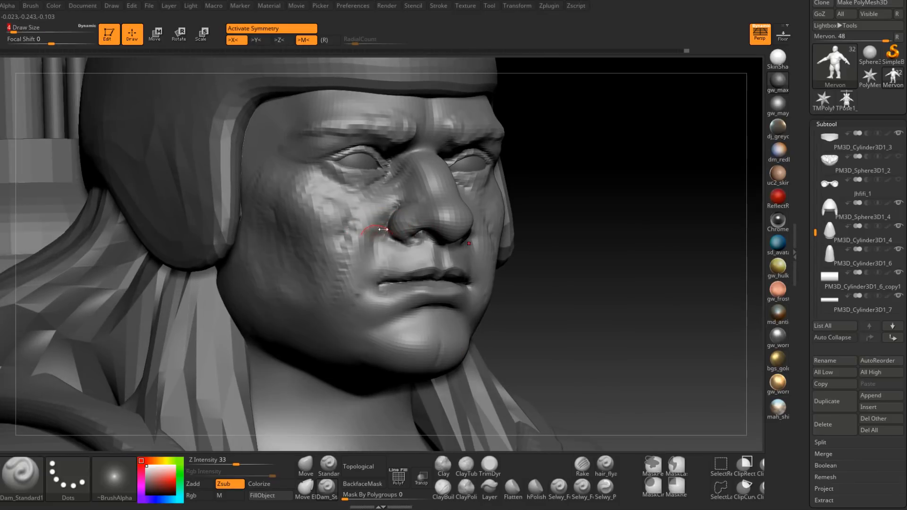
pyautogui.moveTo(356, 314); pyautogui.dragTo(377, 247, button='right')
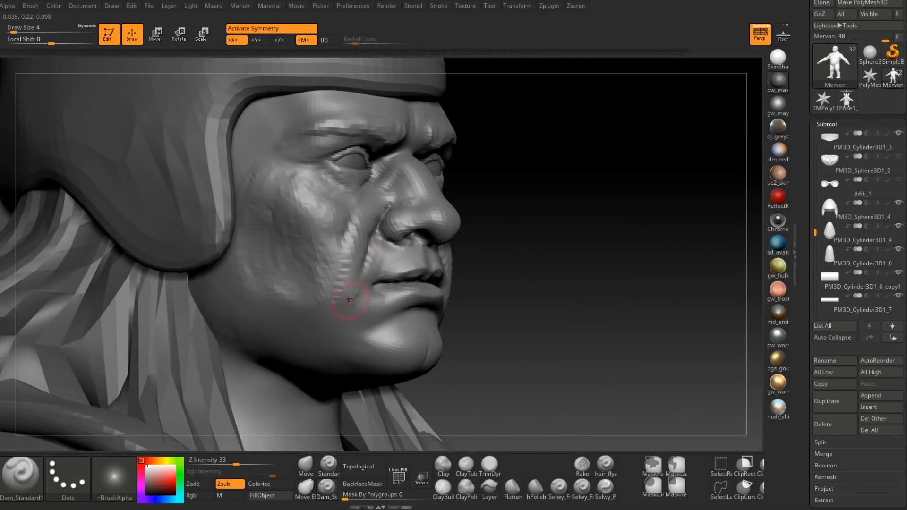
pyautogui.moveTo(349, 299); pyautogui.dragTo(383, 232, button='right')
pyautogui.moveTo(355, 315)
pyautogui.mouseDown(button='right')
pyautogui.moveTo(380, 236)
pyautogui.moveTo(401, 230)
pyautogui.mouseUp(button='right')
pyautogui.keyDown('shift'); pyautogui.moveTo(380, 243); pyautogui.dragTo(370, 263); pyautogui.keyUp('shift')
pyautogui.keyDown('ctrl'); pyautogui.moveTo(370, 264); pyautogui.dragTo(380, 288, button='right'); pyautogui.keyUp('ctrl')
# Step: Sharpen the nasolabial crease beside the mouth with Dam_Standard at draw size 3 and soften its edges
pyautogui.press('s')
pyautogui.keyDown('shift'); pyautogui.moveTo(386, 258); pyautogui.dragTo(373, 274); pyautogui.keyUp('shift')
pyautogui.moveTo(374, 274); pyautogui.dragTo(401, 257, button='right')
pyautogui.keyDown('shift'); pyautogui.moveTo(387, 257); pyautogui.dragTo(395, 243); pyautogui.keyUp('shift')
pyautogui.moveTo(395, 242); pyautogui.dragTo(363, 260, button='right')
pyautogui.keyDown('shift'); pyautogui.moveTo(378, 267); pyautogui.dragTo(366, 295); pyautogui.keyUp('shift')
pyautogui.moveTo(352, 338)
pyautogui.mouseDown(button='right')
pyautogui.moveTo(520, 298)
pyautogui.moveTo(585, 257)
pyautogui.moveTo(534, 254)
pyautogui.moveTo(544, 256)
pyautogui.mouseUp(button='right')
pyautogui.moveTo(584, 256)
pyautogui.mouseDown()
pyautogui.moveTo(610, 261)
pyautogui.moveTo(517, 255)
pyautogui.moveTo(527, 255)
pyautogui.mouseUp()
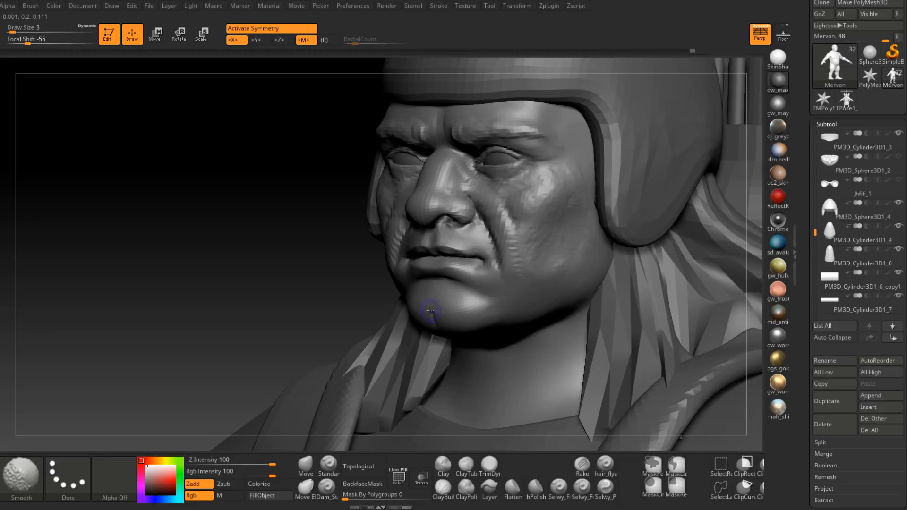
pyautogui.moveTo(522, 320); pyautogui.dragTo(472, 293)
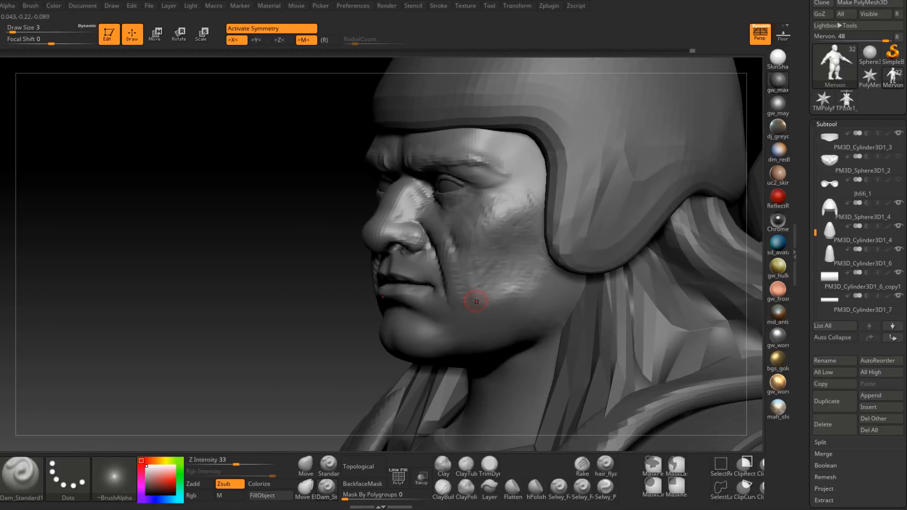
pyautogui.moveTo(482, 278)
pyautogui.mouseDown(button='right')
pyautogui.moveTo(490, 273)
pyautogui.moveTo(473, 283)
pyautogui.mouseUp(button='right')
# Step: Smooth the rough clay on the lower cheek toward the jaw at draw size 7
pyautogui.press('space')
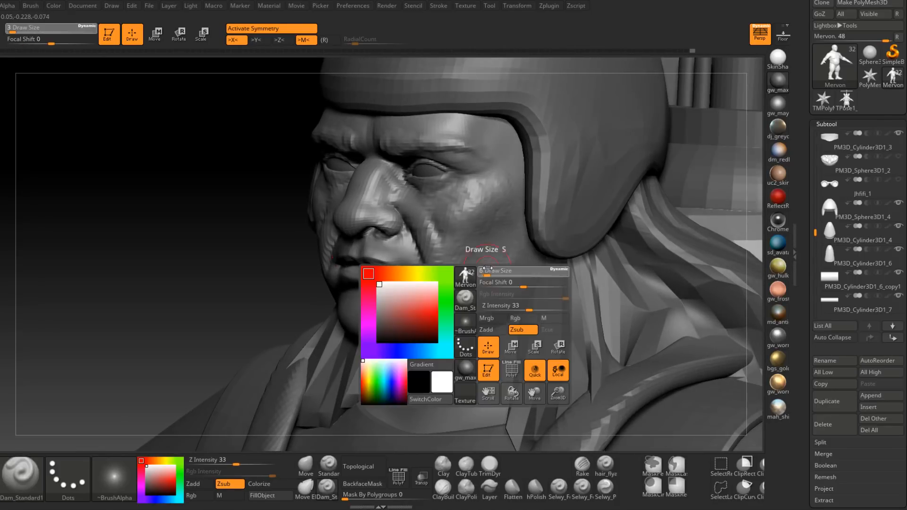
pyautogui.moveTo(483, 270); pyautogui.dragTo(487, 270)
pyautogui.press('shift')
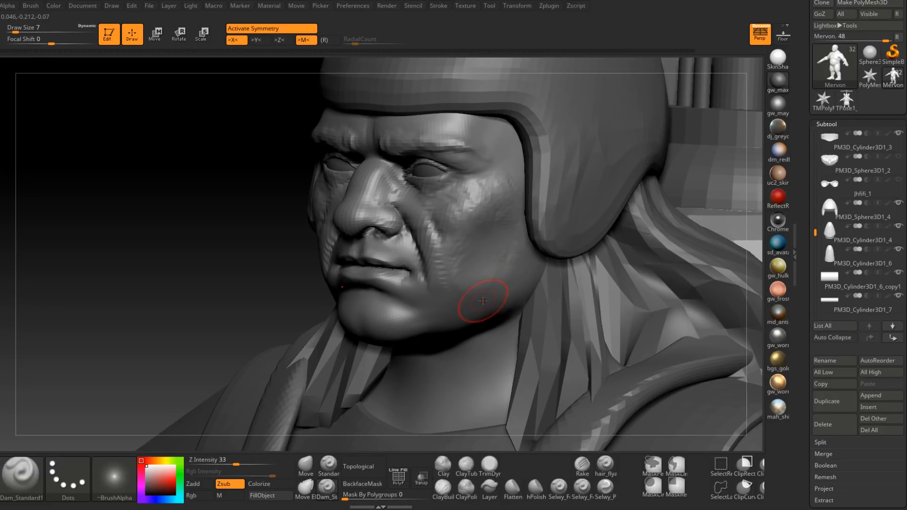
pyautogui.press('shift')
pyautogui.moveTo(499, 269)
pyautogui.mouseDown(button='right')
pyautogui.moveTo(505, 250)
pyautogui.moveTo(496, 247)
pyautogui.mouseUp(button='right')
pyautogui.keyDown('shift'); pyautogui.moveTo(492, 243); pyautogui.dragTo(477, 269); pyautogui.keyUp('shift')
pyautogui.moveTo(486, 277)
pyautogui.mouseDown(button='right')
pyautogui.moveTo(477, 247)
pyautogui.moveTo(454, 260)
pyautogui.mouseUp(button='right')
# Step: Smooth the cheek beside the nasolabial fold and up toward the lower eyelid at draw size 7
pyautogui.press('shift')
pyautogui.keyDown('shift'); pyautogui.moveTo(465, 252); pyautogui.dragTo(472, 241); pyautogui.keyUp('shift')
pyautogui.moveTo(492, 219); pyautogui.dragTo(411, 253, button='right')
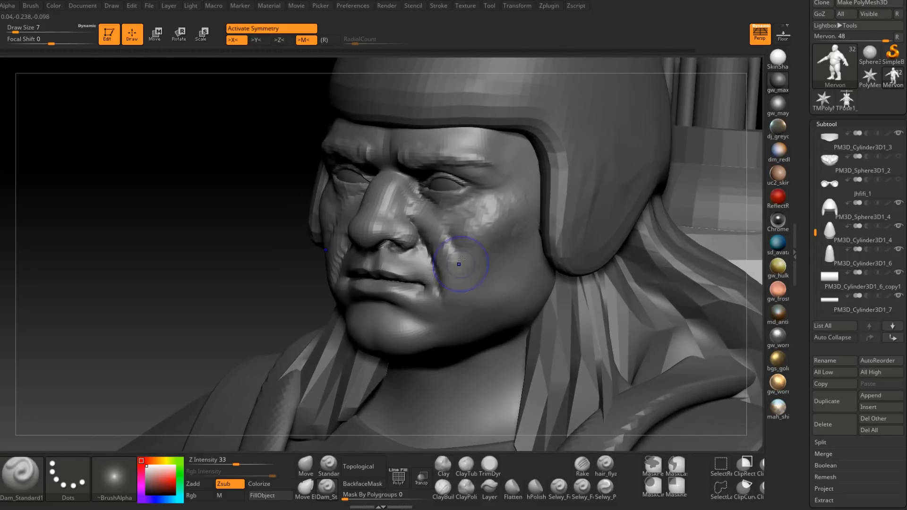
pyautogui.press('shift')
pyautogui.moveTo(462, 289); pyautogui.dragTo(498, 277, button='right')
pyautogui.keyDown('shift'); pyautogui.moveTo(452, 219); pyautogui.dragTo(470, 222); pyautogui.keyUp('shift')
pyautogui.keyDown('alt'); pyautogui.moveTo(450, 205); pyautogui.dragTo(456, 227, button='right'); pyautogui.keyUp('alt')
# Step: Add volume to the cheek below the eye with the ClayBuildup brush at draw size 4
pyautogui.click(444, 488)
pyautogui.moveTo(465, 326); pyautogui.dragTo(401, 319, button='right')
pyautogui.press('space')
pyautogui.click(421, 260)
pyautogui.moveTo(395, 244)
pyautogui.mouseDown()
pyautogui.moveTo(444, 265)
pyautogui.moveTo(460, 258)
pyautogui.mouseUp()
pyautogui.moveTo(450, 257)
pyautogui.mouseDown(button='right')
pyautogui.moveTo(433, 293)
pyautogui.moveTo(429, 277)
pyautogui.mouseUp(button='right')
# Step: Shape the under-eye fold from the inner eye corner beside the nose with ClayBuildup at draw size 5
pyautogui.press('space')
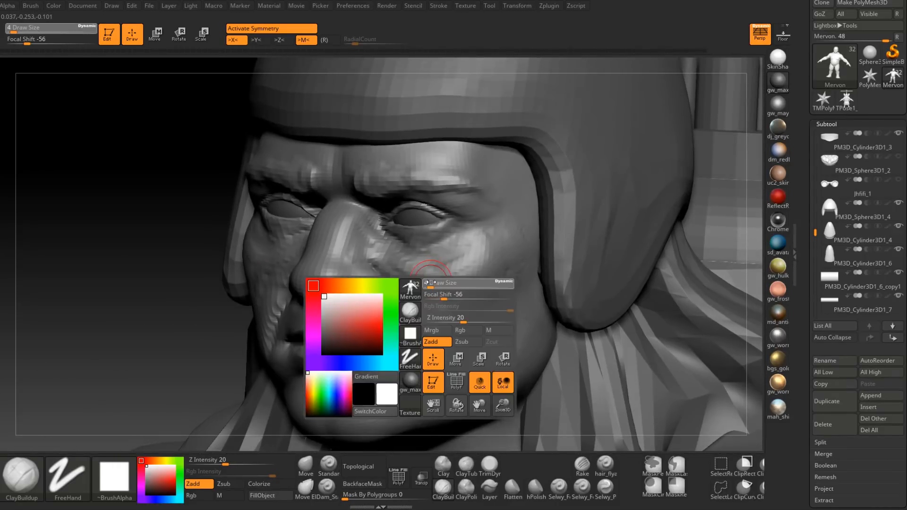
pyautogui.click(430, 282)
pyautogui.moveTo(426, 272); pyautogui.dragTo(418, 286)
pyautogui.moveTo(388, 257)
pyautogui.mouseDown(button='right')
pyautogui.moveTo(418, 244)
pyautogui.moveTo(414, 250)
pyautogui.moveTo(405, 225)
pyautogui.moveTo(424, 246)
pyautogui.mouseUp(button='right')
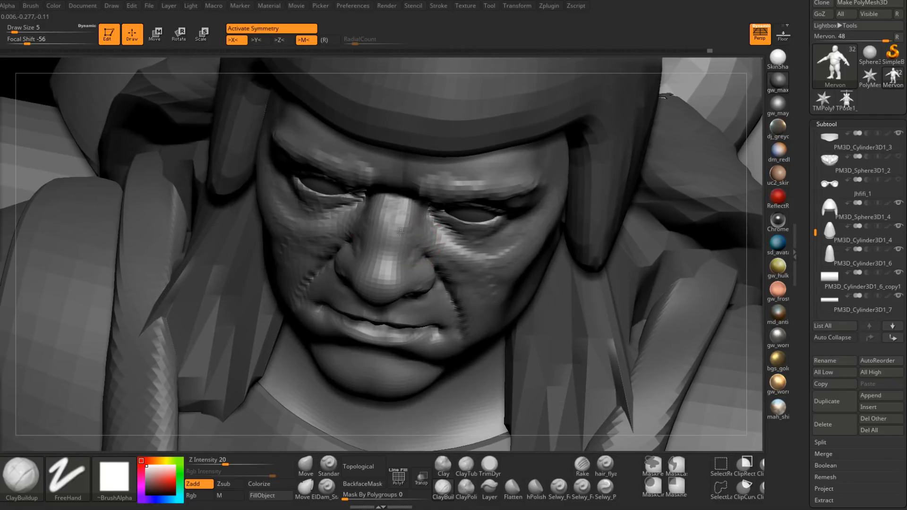
pyautogui.moveTo(400, 232); pyautogui.dragTo(401, 228, button='right')
pyautogui.moveTo(388, 279); pyautogui.dragTo(414, 256, button='right')
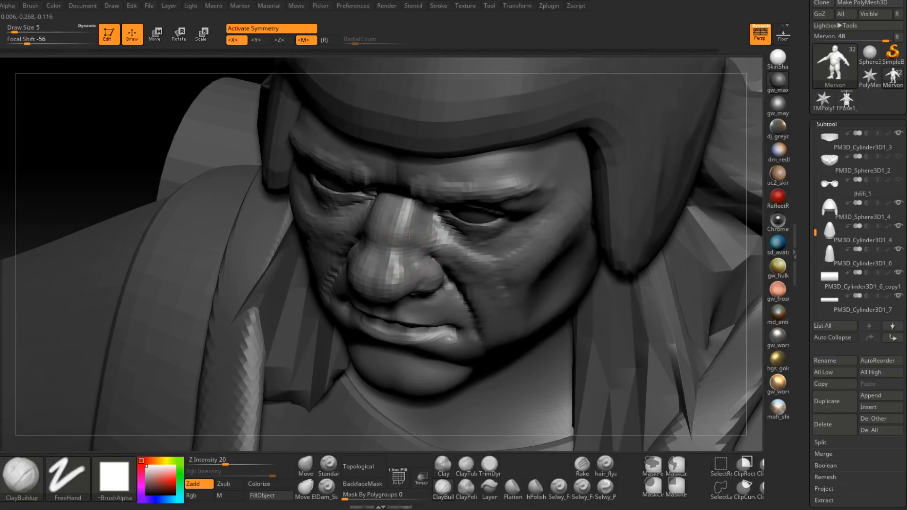
pyautogui.moveTo(421, 251)
pyautogui.mouseDown(button='right')
pyautogui.moveTo(407, 253)
pyautogui.moveTo(432, 249)
pyautogui.moveTo(440, 260)
pyautogui.moveTo(436, 253)
pyautogui.moveTo(451, 251)
pyautogui.moveTo(494, 271)
pyautogui.moveTo(431, 274)
pyautogui.moveTo(427, 284)
pyautogui.mouseUp(button='right')
pyautogui.keyDown('shift'); pyautogui.moveTo(411, 278); pyautogui.dragTo(398, 290); pyautogui.keyUp('shift')
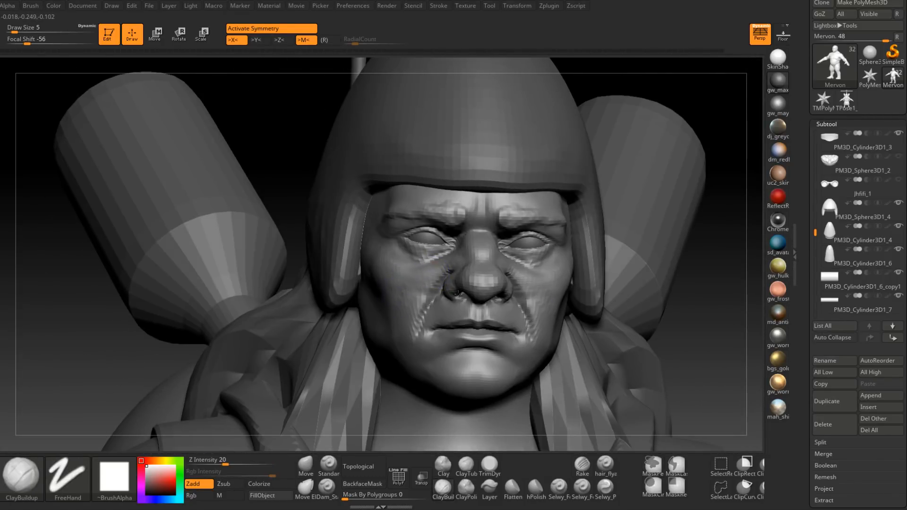
# Step: Fill out the front of the cheeks around the nostrils and cheek folds with ClayBuildup at draw size 5
pyautogui.moveTo(416, 279); pyautogui.dragTo(456, 272, button='right')
pyautogui.keyDown('shift'); pyautogui.moveTo(439, 265); pyautogui.dragTo(449, 251); pyautogui.keyUp('shift')
pyautogui.moveTo(416, 316)
pyautogui.mouseDown(button='right')
pyautogui.moveTo(428, 307)
pyautogui.moveTo(410, 306)
pyautogui.mouseUp(button='right')
pyautogui.keyDown('shift'); pyautogui.moveTo(462, 269); pyautogui.dragTo(469, 258); pyautogui.keyUp('shift')
pyautogui.moveTo(461, 293); pyautogui.dragTo(425, 295, button='right')
pyautogui.keyDown('shift'); pyautogui.moveTo(477, 278); pyautogui.dragTo(486, 268); pyautogui.keyUp('shift')
pyautogui.moveTo(444, 313); pyautogui.dragTo(448, 304)
pyautogui.moveTo(538, 267); pyautogui.dragTo(495, 263, button='right')
pyautogui.moveTo(482, 307)
pyautogui.keyDown('alt'); pyautogui.mouseDown(button='right')
pyautogui.moveTo(465, 257)
pyautogui.moveTo(465, 273)
pyautogui.moveTo(441, 287)
pyautogui.moveTo(444, 269)
pyautogui.moveTo(460, 263)
pyautogui.mouseUp(button='right'); pyautogui.keyUp('alt')
pyautogui.keyDown('alt'); pyautogui.moveTo(506, 239); pyautogui.dragTo(478, 254, button='right'); pyautogui.keyUp('alt')
# Step: Build up the side of the cheek and the cheekbone toward the helmet with ClayBuildup at draw size 9
pyautogui.press('space')
pyautogui.moveTo(482, 240); pyautogui.dragTo(485, 240)
pyautogui.moveTo(531, 240); pyautogui.dragTo(499, 241, button='right')
pyautogui.press('space')
pyautogui.moveTo(504, 245); pyautogui.dragTo(506, 246)
pyautogui.moveTo(524, 217); pyautogui.dragTo(538, 227, button='right')
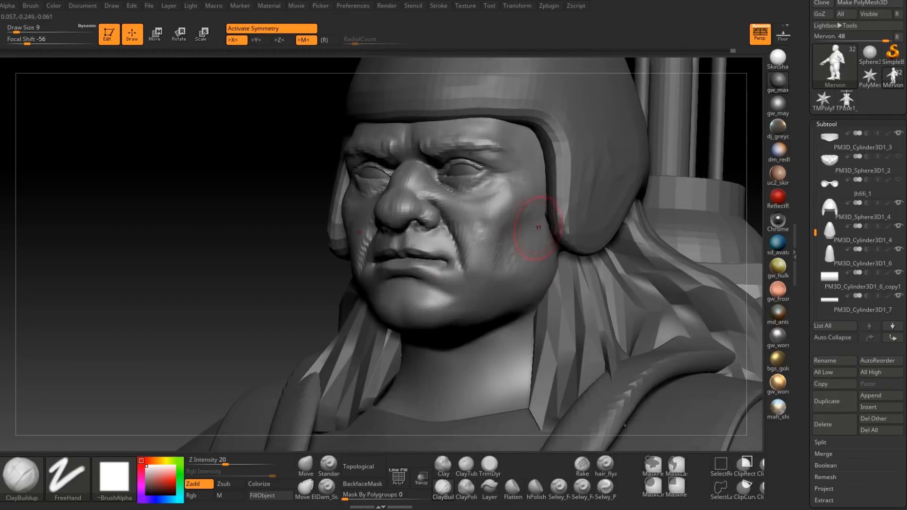
pyautogui.moveTo(515, 187)
pyautogui.mouseDown(button='right')
pyautogui.moveTo(533, 179)
pyautogui.moveTo(534, 204)
pyautogui.mouseUp(button='right')
pyautogui.moveTo(473, 193)
pyautogui.keyDown('ctrl'); pyautogui.mouseDown(button='right')
pyautogui.moveTo(474, 210)
pyautogui.moveTo(462, 211)
pyautogui.moveTo(469, 235)
pyautogui.moveTo(453, 244)
pyautogui.mouseUp(button='right'); pyautogui.keyUp('ctrl')
# Step: Add fine detail below the lower eyelid with ClayBuildup at draw size 2
pyautogui.press('space')
pyautogui.moveTo(475, 251); pyautogui.dragTo(468, 251)
pyautogui.moveTo(472, 236)
pyautogui.keyDown('ctrl'); pyautogui.mouseDown(button='right')
pyautogui.moveTo(472, 217)
pyautogui.moveTo(455, 231)
pyautogui.mouseUp(button='right'); pyautogui.keyUp('ctrl')
pyautogui.press('space')
pyautogui.moveTo(460, 227); pyautogui.dragTo(454, 227)
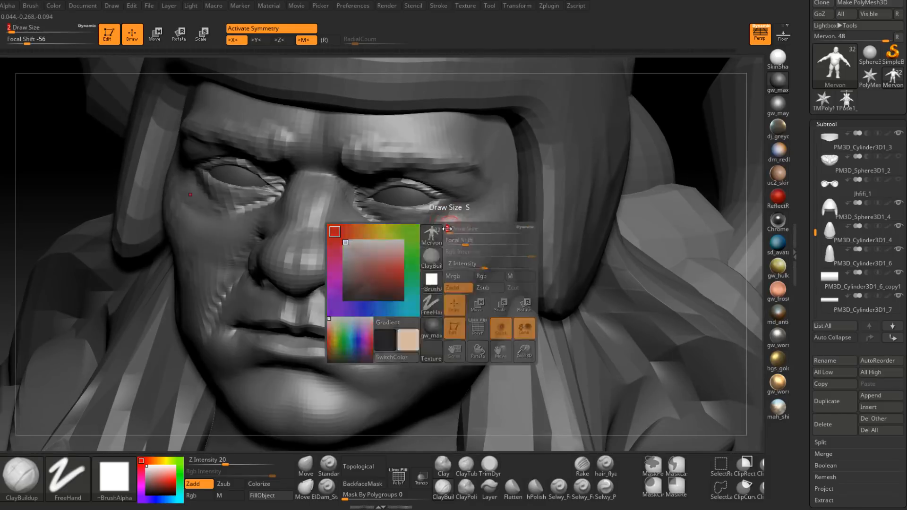
pyautogui.moveTo(445, 224); pyautogui.dragTo(429, 217, button='right')
# Step: Build up the cheekbone below the outer eye corner with ClayBuildup at draw size 4
pyautogui.press('space')
pyautogui.moveTo(448, 238); pyautogui.dragTo(453, 238)
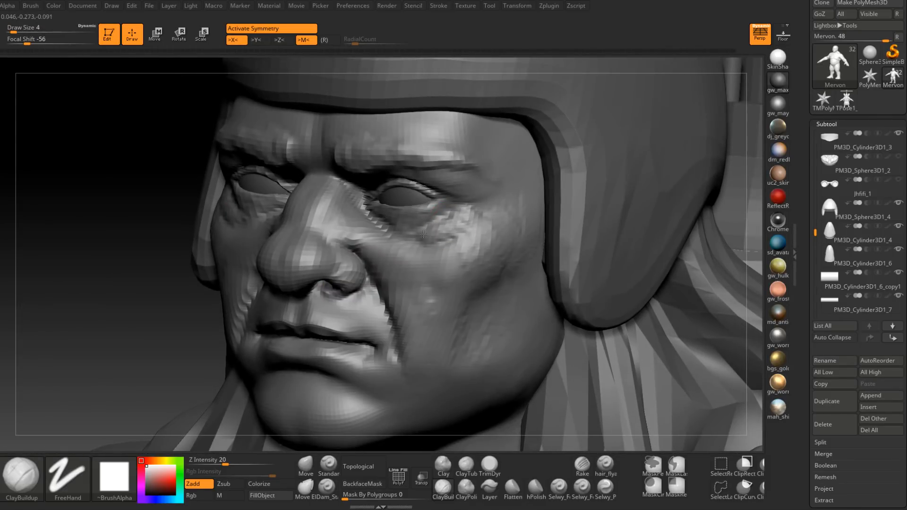
pyautogui.moveTo(428, 240)
pyautogui.mouseDown(button='right')
pyautogui.moveTo(394, 242)
pyautogui.moveTo(369, 225)
pyautogui.moveTo(401, 246)
pyautogui.moveTo(447, 227)
pyautogui.moveTo(480, 252)
pyautogui.moveTo(454, 257)
pyautogui.moveTo(447, 249)
pyautogui.mouseUp(button='right')
pyautogui.keyDown('shift'); pyautogui.moveTo(447, 249); pyautogui.dragTo(451, 236); pyautogui.keyUp('shift')
pyautogui.moveTo(451, 236); pyautogui.dragTo(468, 246, button='right')
pyautogui.keyDown('shift'); pyautogui.moveTo(467, 245); pyautogui.dragTo(421, 255); pyautogui.keyUp('shift')
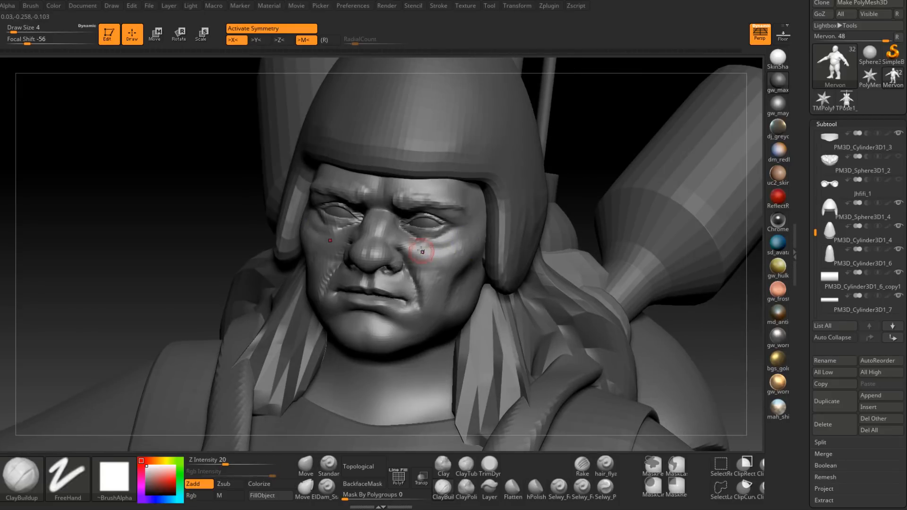
# Step: Refine the inner cheek between the lower eyelid and the nostril with ClayBuildup at draw size 4
pyautogui.moveTo(421, 255); pyautogui.dragTo(425, 243, button='right')
pyautogui.keyDown('shift'); pyautogui.moveTo(425, 243); pyautogui.dragTo(417, 244); pyautogui.keyUp('shift')
pyautogui.moveTo(417, 244); pyautogui.dragTo(439, 248, button='right')
pyautogui.keyDown('shift'); pyautogui.moveTo(439, 248); pyautogui.dragTo(437, 243); pyautogui.keyUp('shift')
pyautogui.keyDown('ctrl'); pyautogui.moveTo(437, 243); pyautogui.dragTo(449, 234, button='right'); pyautogui.keyUp('ctrl')
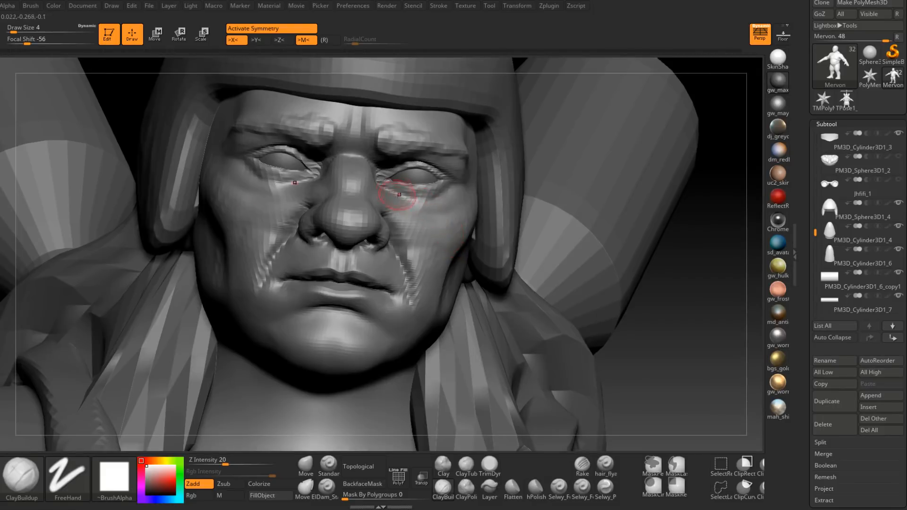
pyautogui.moveTo(401, 192); pyautogui.dragTo(472, 214, button='right')
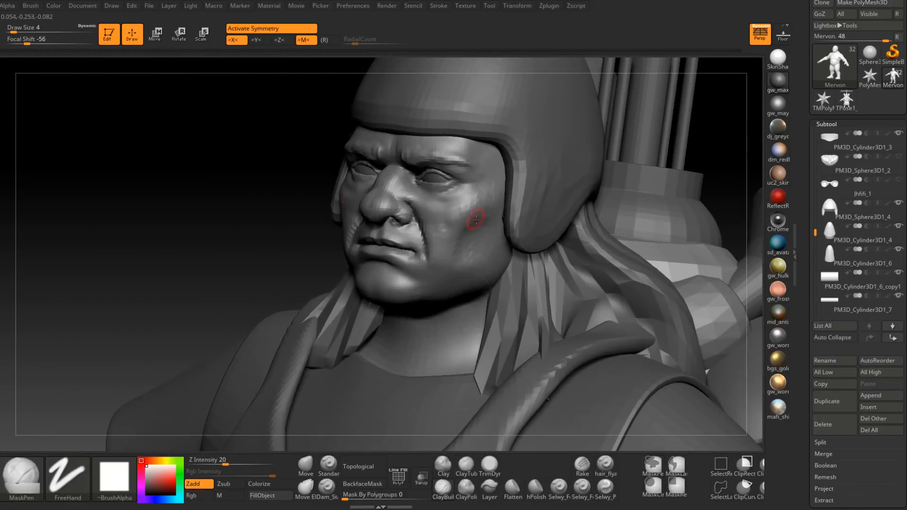
# Step: Strengthen the side of the cheek near the helmet edge with ClayBuildup at draw size 8
pyautogui.keyDown('shift'); pyautogui.moveTo(465, 209); pyautogui.dragTo(467, 213); pyautogui.keyUp('shift')
pyautogui.moveTo(501, 221); pyautogui.dragTo(502, 223, button='right')
pyautogui.press('space')
pyautogui.moveTo(485, 214); pyautogui.dragTo(489, 213)
pyautogui.moveTo(473, 190); pyautogui.dragTo(487, 187, button='right')
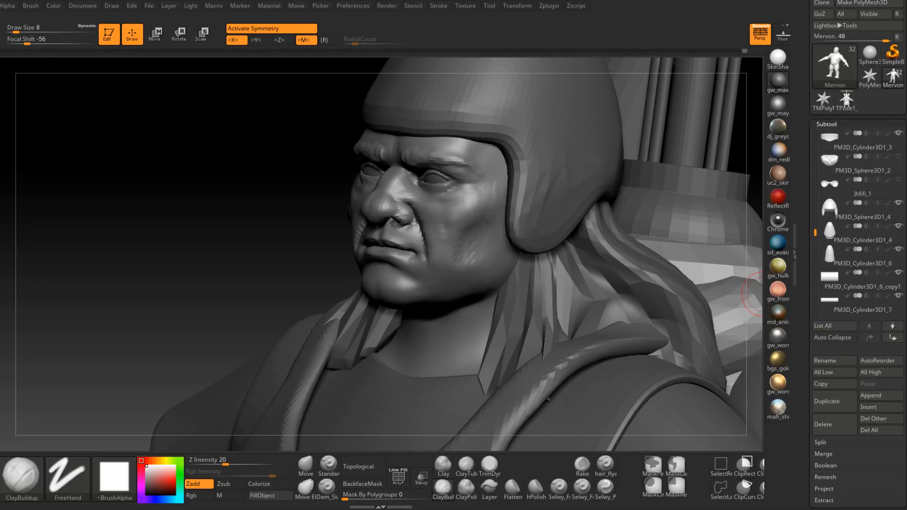
# Step: Define the cheekbone and the hollow beneath it with ClayBuildup strokes at draw size 8
pyautogui.moveTo(465, 221)
pyautogui.mouseDown(button='right')
pyautogui.moveTo(531, 213)
pyautogui.moveTo(467, 225)
pyautogui.moveTo(476, 197)
pyautogui.mouseUp(button='right')
pyautogui.moveTo(458, 212)
pyautogui.mouseDown()
pyautogui.moveTo(447, 207)
pyautogui.moveTo(473, 185)
pyautogui.mouseUp()
pyautogui.moveTo(475, 198)
pyautogui.mouseDown(button='right')
pyautogui.moveTo(507, 196)
pyautogui.moveTo(457, 209)
pyautogui.mouseUp(button='right')
pyautogui.moveTo(494, 189)
pyautogui.mouseDown()
pyautogui.moveTo(483, 201)
pyautogui.moveTo(490, 200)
pyautogui.mouseUp()
pyautogui.moveTo(482, 203); pyautogui.dragTo(528, 202, button='right')
pyautogui.moveTo(469, 182); pyautogui.dragTo(459, 201)
pyautogui.moveTo(447, 242); pyautogui.dragTo(447, 234, button='right')
pyautogui.keyDown('shift'); pyautogui.moveTo(468, 227); pyautogui.dragTo(460, 213); pyautogui.keyUp('shift')
pyautogui.moveTo(460, 215); pyautogui.dragTo(496, 220, button='right')
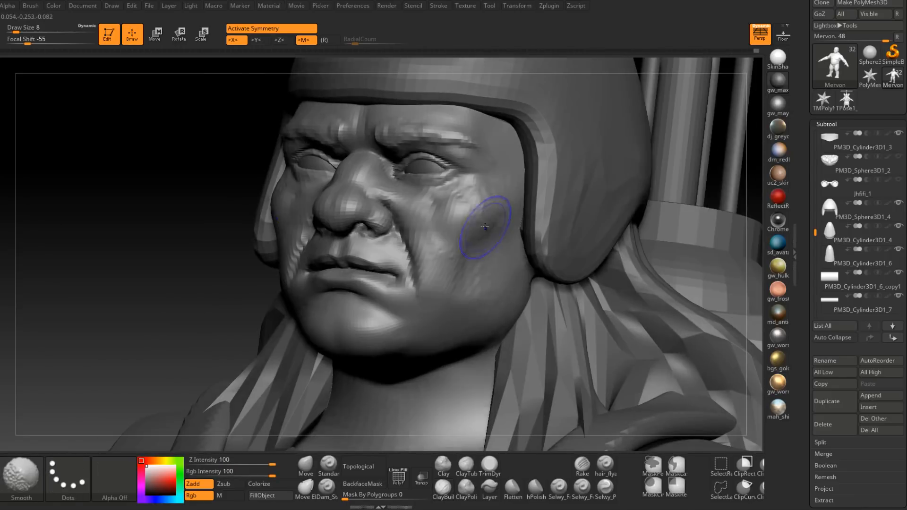
# Step: Smooth and blend the cheekbone into the cheek hollow at draw size 8
pyautogui.keyDown('shift'); pyautogui.moveTo(486, 226); pyautogui.dragTo(497, 201); pyautogui.keyUp('shift')
pyautogui.moveTo(493, 204)
pyautogui.mouseDown(button='right')
pyautogui.moveTo(503, 202)
pyautogui.moveTo(465, 200)
pyautogui.mouseUp(button='right')
pyautogui.keyDown('shift'); pyautogui.moveTo(509, 192); pyautogui.dragTo(500, 204); pyautogui.keyUp('shift')
pyautogui.moveTo(477, 203)
pyautogui.mouseDown(button='right')
pyautogui.moveTo(510, 200)
pyautogui.moveTo(460, 215)
pyautogui.mouseUp(button='right')
pyautogui.keyDown('shift'); pyautogui.moveTo(465, 207); pyautogui.dragTo(456, 227); pyautogui.keyUp('shift')
pyautogui.moveTo(453, 231)
pyautogui.mouseDown(button='right')
pyautogui.moveTo(470, 239)
pyautogui.moveTo(491, 232)
pyautogui.mouseUp(button='right')
pyautogui.moveTo(482, 269); pyautogui.dragTo(447, 255, button='right')
# Step: Build up the jaw and lower cheek beside the chin with ClayBuildup at draw size 11
pyautogui.press('space')
pyautogui.moveTo(475, 251); pyautogui.dragTo(456, 284)
pyautogui.moveTo(443, 276)
pyautogui.mouseDown(button='right')
pyautogui.moveTo(480, 270)
pyautogui.moveTo(441, 284)
pyautogui.moveTo(444, 274)
pyautogui.mouseUp(button='right')
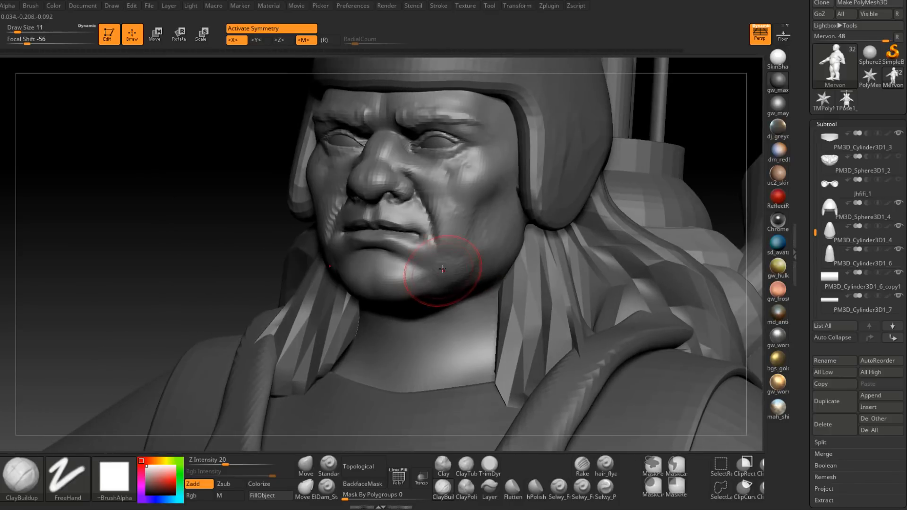
pyautogui.moveTo(450, 272); pyautogui.dragTo(466, 288)
pyautogui.moveTo(496, 279); pyautogui.dragTo(475, 269, button='right')
pyautogui.moveTo(494, 237)
pyautogui.mouseDown()
pyautogui.moveTo(475, 252)
pyautogui.moveTo(501, 237)
pyautogui.moveTo(491, 236)
pyautogui.mouseUp()
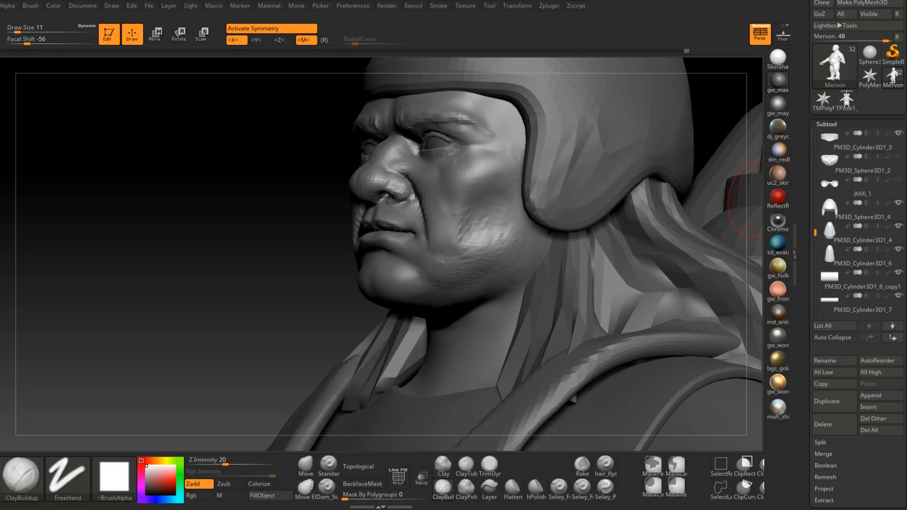
pyautogui.moveTo(760, 201)
pyautogui.mouseDown(button='right')
pyautogui.moveTo(592, 397)
pyautogui.moveTo(502, 253)
pyautogui.moveTo(435, 292)
pyautogui.mouseUp(button='right')
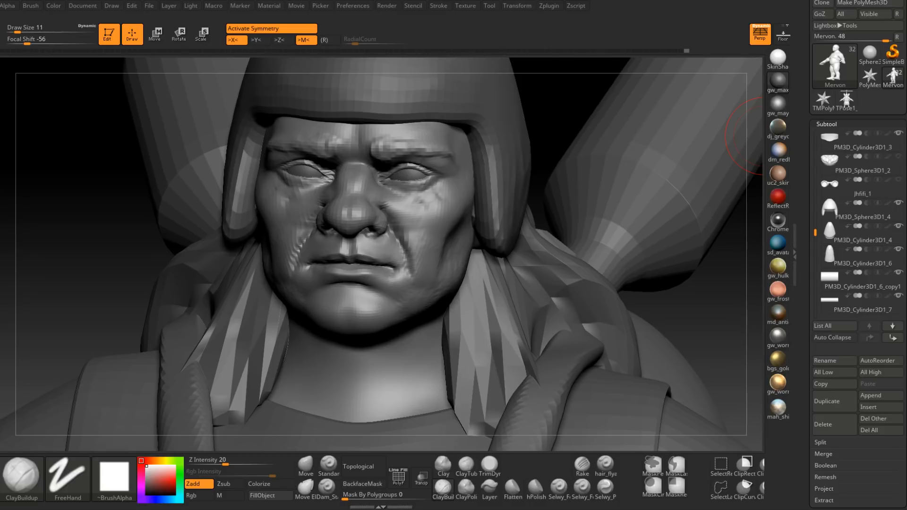
# Step: Reshape the jawline beside the chin with the Move brush at draw size 22
pyautogui.moveTo(399, 278)
pyautogui.mouseDown(button='right')
pyautogui.moveTo(398, 290)
pyautogui.moveTo(435, 250)
pyautogui.moveTo(421, 245)
pyautogui.moveTo(434, 246)
pyautogui.moveTo(415, 249)
pyautogui.moveTo(404, 267)
pyautogui.mouseUp(button='right')
pyautogui.click(305, 465)
pyautogui.press('space')
pyautogui.moveTo(404, 267); pyautogui.dragTo(406, 287)
pyautogui.moveTo(408, 286); pyautogui.dragTo(427, 285, button='right')
pyautogui.moveTo(424, 274); pyautogui.dragTo(423, 269)
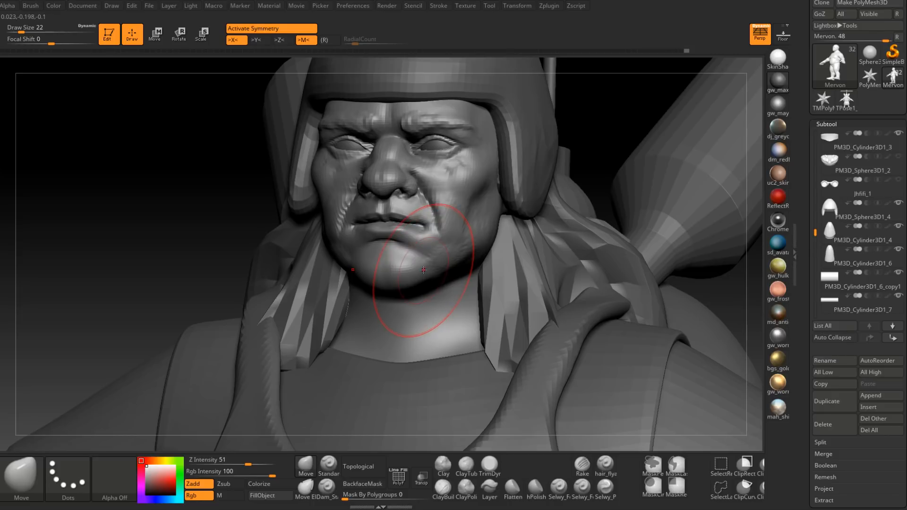
pyautogui.moveTo(422, 269); pyautogui.dragTo(409, 266, button='right')
pyautogui.moveTo(421, 258); pyautogui.dragTo(419, 263)
pyautogui.moveTo(419, 264)
pyautogui.mouseDown(button='right')
pyautogui.moveTo(452, 257)
pyautogui.moveTo(461, 284)
pyautogui.moveTo(463, 253)
pyautogui.moveTo(417, 255)
pyautogui.mouseUp(button='right')
# Step: Adjust the outline of the cheek and jaw with the Move brush at draw size 20
pyautogui.moveTo(507, 240); pyautogui.dragTo(489, 236, button='right')
pyautogui.press('space')
pyautogui.moveTo(486, 263); pyautogui.dragTo(481, 265)
pyautogui.moveTo(482, 267)
pyautogui.mouseDown(button='right')
pyautogui.moveTo(465, 282)
pyautogui.moveTo(430, 256)
pyautogui.mouseUp(button='right')
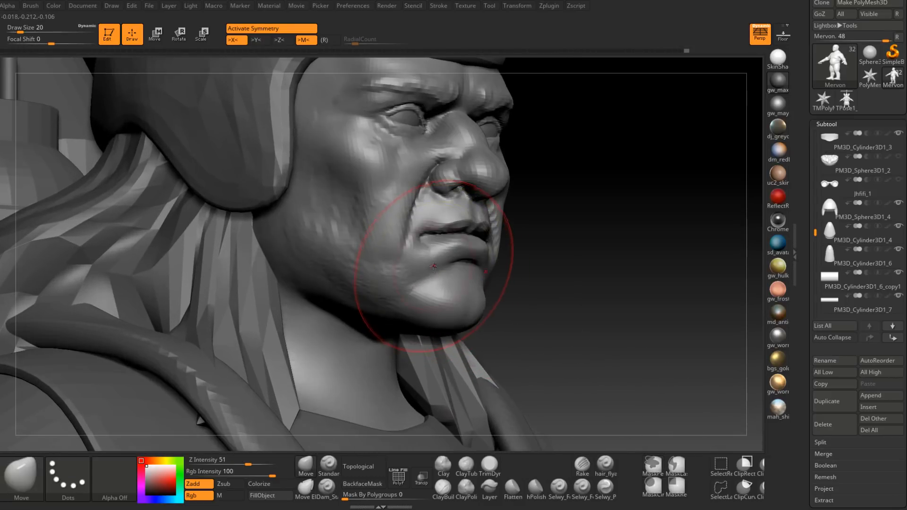
# Step: Deepen the nasolabial crease with Dam_Standard and smooth the skin beside the mouth corner at draw size 5
pyautogui.click(326, 489)
pyautogui.moveTo(381, 280); pyautogui.dragTo(387, 286, button='right')
pyautogui.press('space')
pyautogui.moveTo(413, 222)
pyautogui.mouseDown()
pyautogui.moveTo(404, 222)
pyautogui.moveTo(420, 199)
pyautogui.mouseUp()
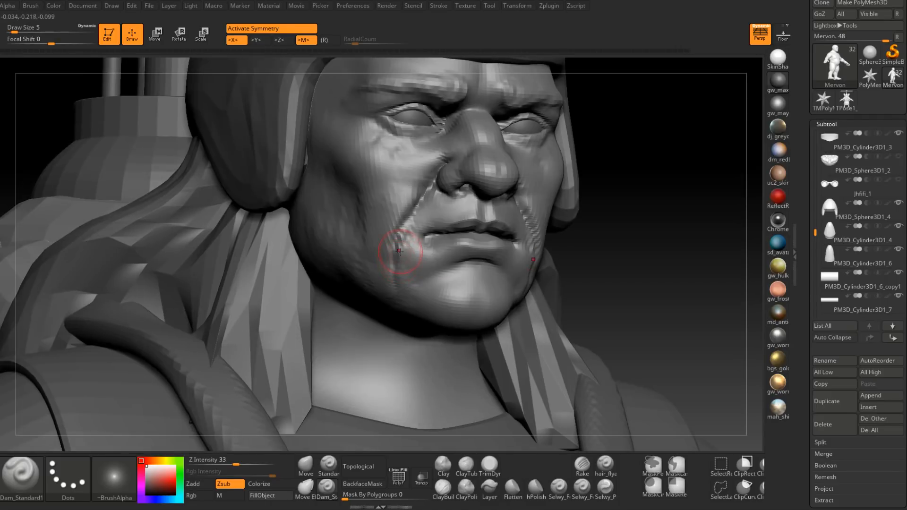
pyautogui.keyDown('shift'); pyautogui.moveTo(401, 252); pyautogui.dragTo(422, 214); pyautogui.keyUp('shift')
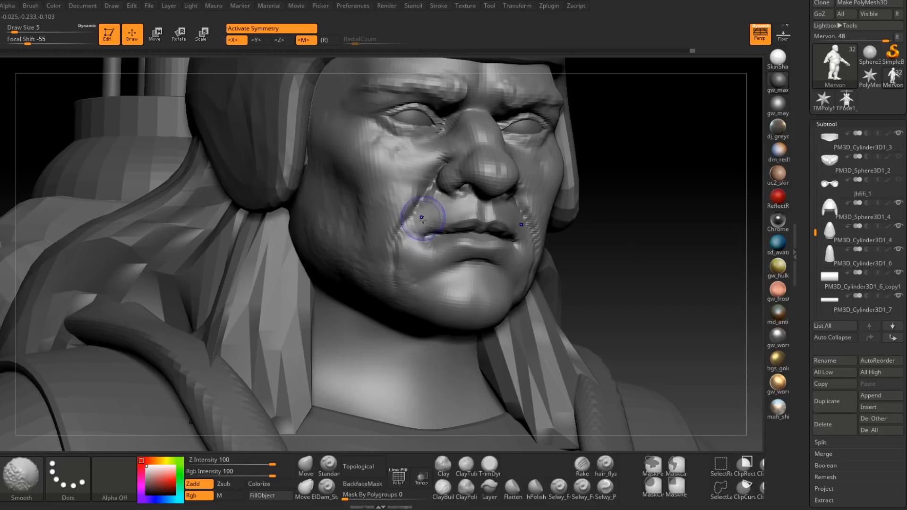
# Step: Build up the skin between the nasolabial crease and the mouth corner with ClayBuildup at draw size 4 and smooth it
pyautogui.click(443, 490)
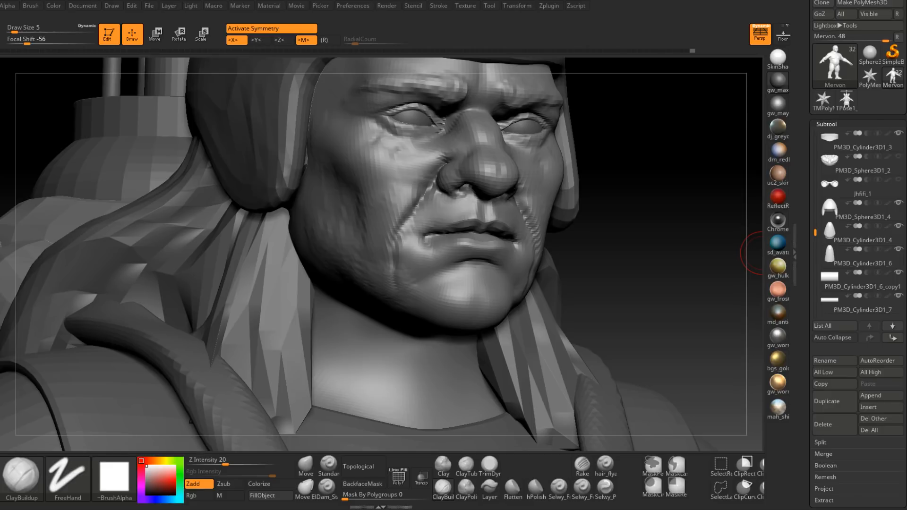
pyautogui.moveTo(761, 253); pyautogui.dragTo(812, 254)
pyautogui.moveTo(430, 220); pyautogui.dragTo(412, 232)
pyautogui.moveTo(661, 245); pyautogui.dragTo(606, 244)
pyautogui.press('space')
pyautogui.click(432, 242)
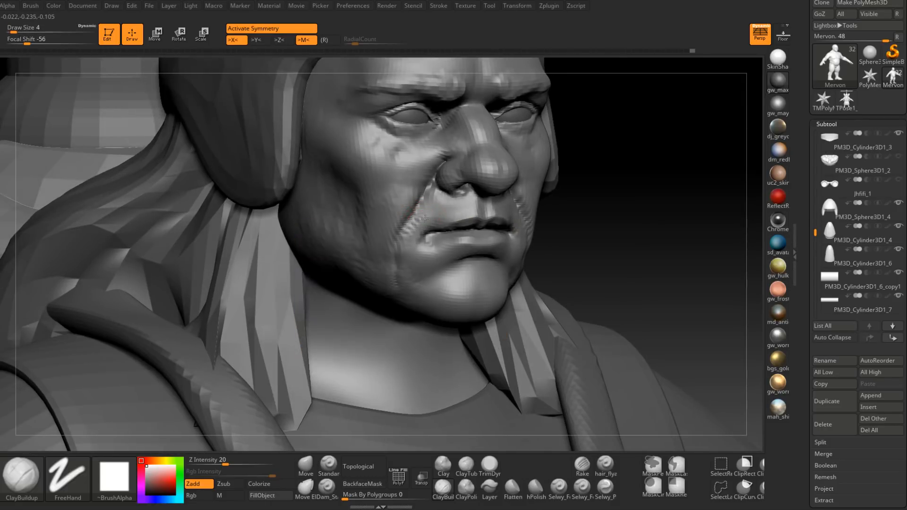
pyautogui.moveTo(404, 243); pyautogui.dragTo(444, 239, button='right')
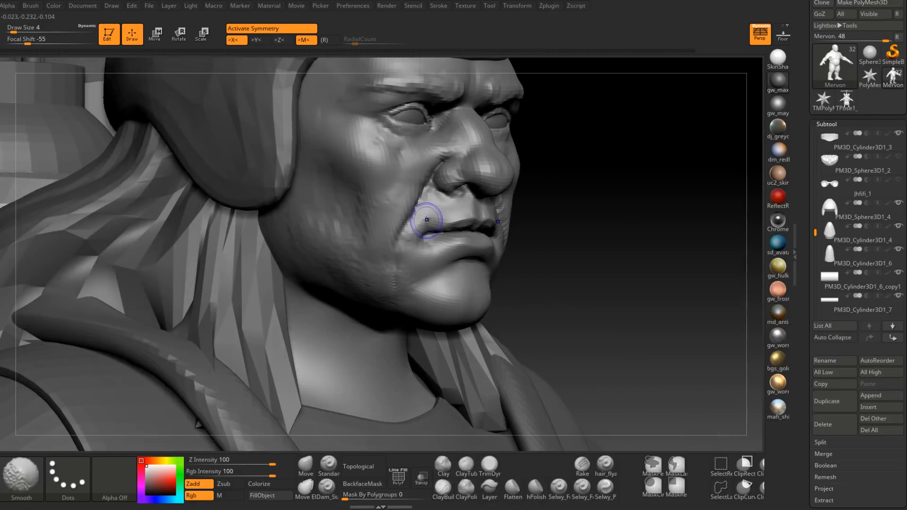
pyautogui.keyDown('shift'); pyautogui.moveTo(427, 220); pyautogui.dragTo(403, 254); pyautogui.keyUp('shift')
pyautogui.moveTo(477, 222)
pyautogui.mouseDown(button='right')
pyautogui.moveTo(436, 215)
pyautogui.moveTo(478, 210)
pyautogui.mouseUp(button='right')
pyautogui.moveTo(439, 209)
pyautogui.mouseDown()
pyautogui.moveTo(409, 234)
pyautogui.moveTo(410, 248)
pyautogui.mouseUp()
pyautogui.moveTo(481, 241)
pyautogui.mouseDown(button='right')
pyautogui.moveTo(440, 240)
pyautogui.moveTo(479, 239)
pyautogui.mouseUp(button='right')
# Step: Recut the crease from the nostril down around the mouth corner with Dam_Standard at draw size 3
pyautogui.click(326, 489)
pyautogui.keyDown('ctrl'); pyautogui.moveTo(443, 199); pyautogui.dragTo(443, 225, button='right'); pyautogui.keyUp('ctrl')
pyautogui.press('space')
pyautogui.moveTo(443, 225); pyautogui.dragTo(430, 250)
pyautogui.moveTo(420, 232)
pyautogui.mouseDown(button='right')
pyautogui.moveTo(442, 227)
pyautogui.moveTo(420, 247)
pyautogui.mouseUp(button='right')
pyautogui.moveTo(430, 240); pyautogui.dragTo(443, 242)
pyautogui.moveTo(437, 242)
pyautogui.mouseDown(button='right')
pyautogui.moveTo(429, 232)
pyautogui.moveTo(428, 242)
pyautogui.moveTo(440, 237)
pyautogui.mouseUp(button='right')
pyautogui.keyDown('shift'); pyautogui.moveTo(435, 239); pyautogui.dragTo(419, 255); pyautogui.keyUp('shift')
pyautogui.moveTo(451, 233)
pyautogui.mouseDown(button='right')
pyautogui.moveTo(438, 231)
pyautogui.moveTo(439, 210)
pyautogui.mouseUp(button='right')
pyautogui.moveTo(549, 231)
pyautogui.mouseDown(button='right')
pyautogui.moveTo(517, 233)
pyautogui.moveTo(559, 250)
pyautogui.moveTo(495, 278)
pyautogui.moveTo(514, 285)
pyautogui.mouseUp(button='right')
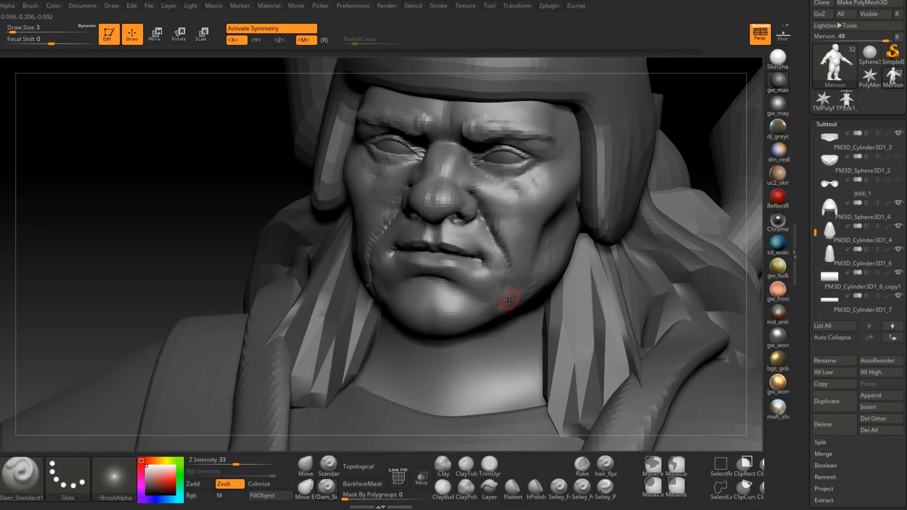
# Step: Extend the cheek crease down toward the jaw at draw size 3 and smooth its edges
pyautogui.moveTo(500, 296)
pyautogui.mouseDown(button='right')
pyautogui.moveTo(493, 282)
pyautogui.moveTo(516, 271)
pyautogui.moveTo(466, 267)
pyautogui.moveTo(451, 274)
pyautogui.moveTo(463, 284)
pyautogui.moveTo(471, 263)
pyautogui.moveTo(441, 269)
pyautogui.moveTo(373, 244)
pyautogui.mouseUp(button='right')
pyautogui.press('shift')
pyautogui.keyDown('shift'); pyautogui.moveTo(373, 244); pyautogui.dragTo(383, 209); pyautogui.keyUp('shift')
pyautogui.moveTo(444, 274)
pyautogui.mouseDown(button='right')
pyautogui.moveTo(392, 257)
pyautogui.moveTo(468, 283)
pyautogui.moveTo(477, 237)
pyautogui.mouseUp(button='right')
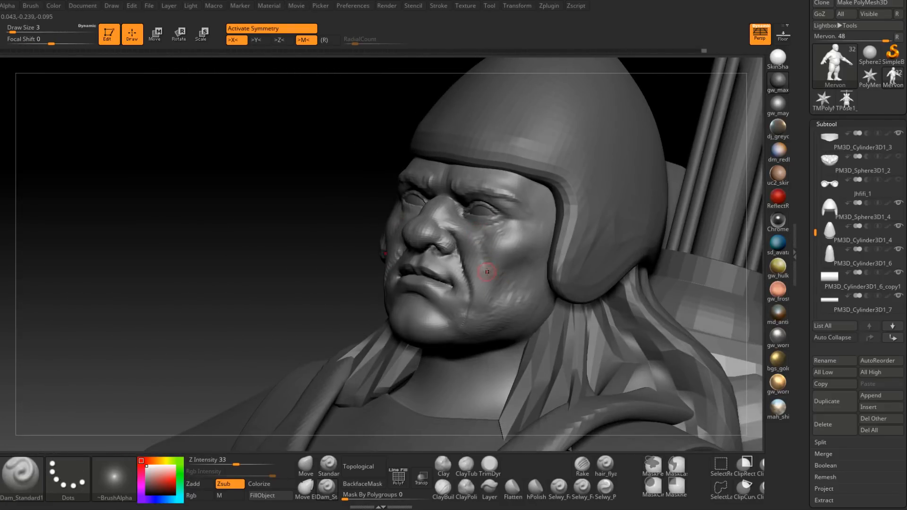
# Step: Build up the cheek beside the nose with ClayBuildup at draw size 5 and smooth the surface
pyautogui.moveTo(487, 271)
pyautogui.mouseDown(button='right')
pyautogui.moveTo(486, 239)
pyautogui.moveTo(481, 250)
pyautogui.mouseUp(button='right')
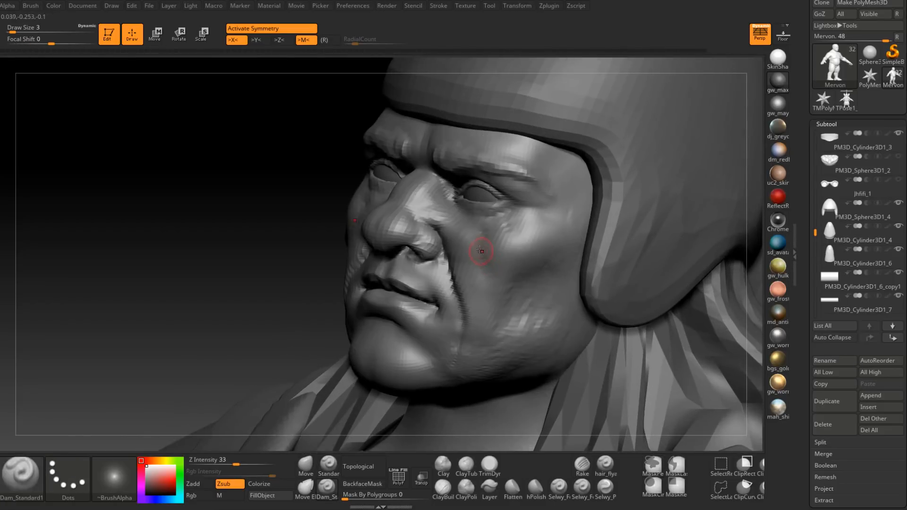
pyautogui.moveTo(497, 306)
pyautogui.mouseDown(button='right')
pyautogui.moveTo(486, 263)
pyautogui.moveTo(466, 262)
pyautogui.moveTo(503, 209)
pyautogui.mouseUp(button='right')
pyautogui.click(451, 488)
pyautogui.moveTo(381, 216); pyautogui.dragTo(417, 243, button='right')
pyautogui.press('space')
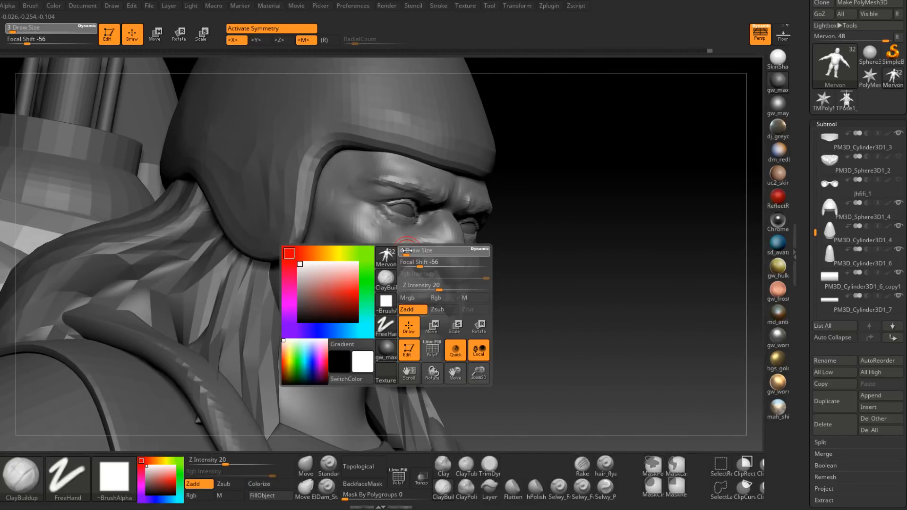
pyautogui.moveTo(406, 251); pyautogui.dragTo(408, 250)
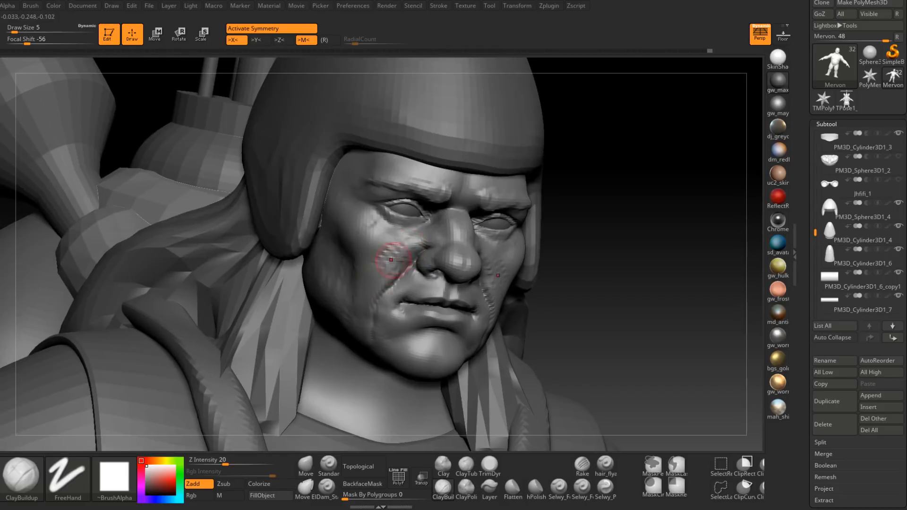
pyautogui.moveTo(413, 238); pyautogui.dragTo(405, 247, button='right')
pyautogui.press('shift')
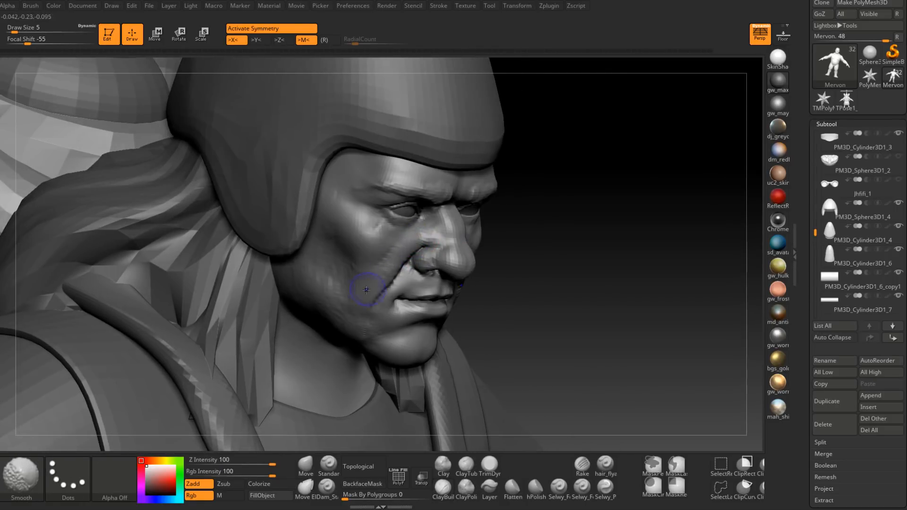
pyautogui.moveTo(373, 285); pyautogui.dragTo(378, 277, button='right')
# Step: Build up the outer side of the nasolabial fold down toward the jaw with ClayBuildup
pyautogui.moveTo(492, 271); pyautogui.dragTo(499, 272, button='right')
pyautogui.keyDown('shift'); pyautogui.moveTo(500, 271); pyautogui.dragTo(519, 301); pyautogui.keyUp('shift')
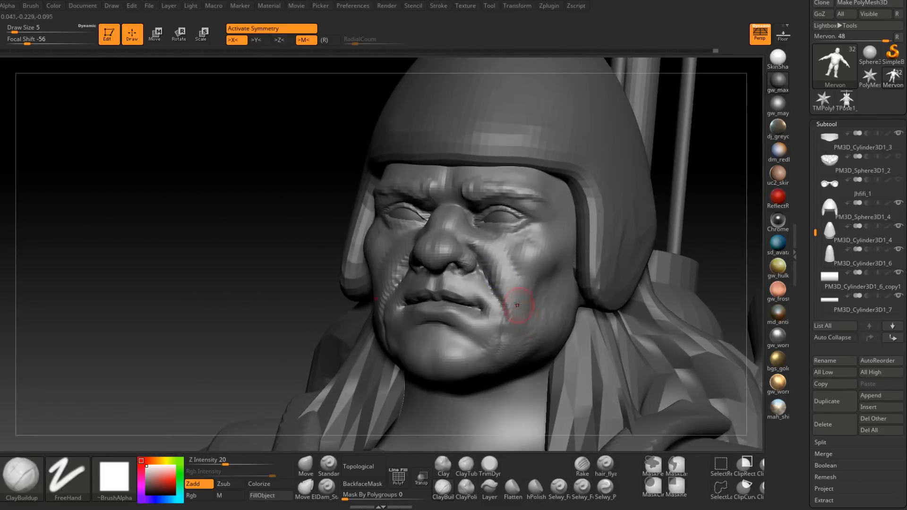
pyautogui.moveTo(519, 301); pyautogui.dragTo(506, 275, button='right')
pyautogui.keyDown('shift'); pyautogui.moveTo(506, 275); pyautogui.dragTo(520, 331); pyautogui.keyUp('shift')
pyautogui.moveTo(521, 334); pyautogui.dragTo(484, 349, button='right')
pyautogui.press('space')
pyautogui.click(496, 294)
pyautogui.moveTo(493, 290)
pyautogui.mouseDown(button='right')
pyautogui.moveTo(509, 302)
pyautogui.moveTo(483, 307)
pyautogui.moveTo(496, 289)
pyautogui.mouseUp(button='right')
# Step: Cut a fine crease at the mouth corner with Dam_Standard at draw size 2
pyautogui.click(326, 488)
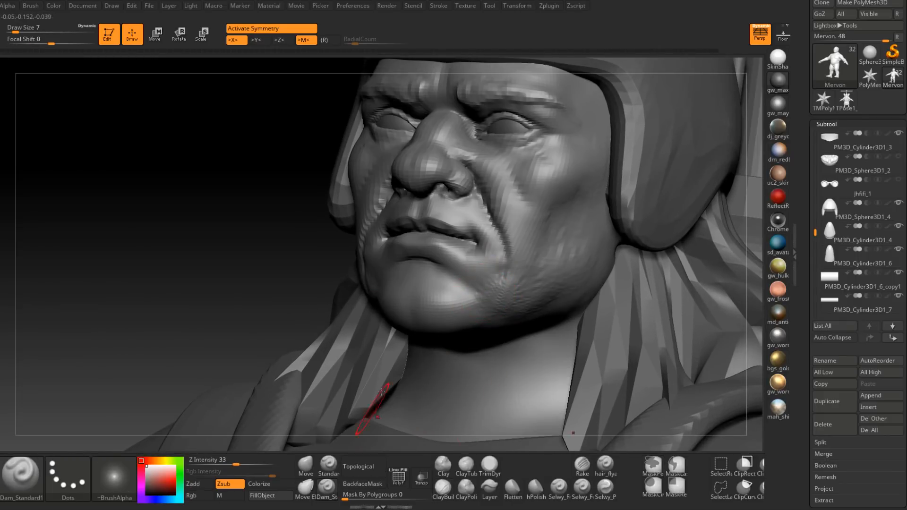
pyautogui.moveTo(380, 293)
pyautogui.mouseDown(button='right')
pyautogui.moveTo(392, 262)
pyautogui.moveTo(401, 265)
pyautogui.mouseUp(button='right')
pyautogui.press('space')
pyautogui.moveTo(402, 268); pyautogui.dragTo(397, 269)
pyautogui.moveTo(391, 287); pyautogui.dragTo(403, 260, button='right')
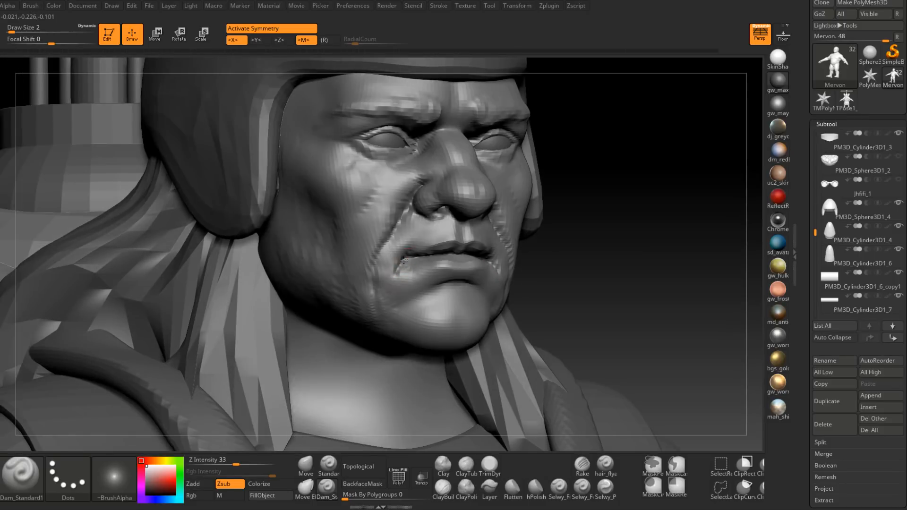
pyautogui.moveTo(406, 257); pyautogui.dragTo(397, 273)
# Step: Refine the mouth-corner crease and smooth the skin between it and the jaw
pyautogui.moveTo(396, 272); pyautogui.dragTo(405, 273, button='right')
pyautogui.keyDown('shift'); pyautogui.moveTo(405, 273); pyautogui.dragTo(410, 268); pyautogui.keyUp('shift')
pyautogui.moveTo(410, 268)
pyautogui.mouseDown(button='right')
pyautogui.moveTo(398, 282)
pyautogui.moveTo(400, 270)
pyautogui.mouseUp(button='right')
pyautogui.keyDown('shift'); pyautogui.moveTo(393, 284); pyautogui.dragTo(399, 257); pyautogui.keyUp('shift')
pyautogui.moveTo(381, 295)
pyautogui.mouseDown(button='right')
pyautogui.moveTo(410, 283)
pyautogui.moveTo(408, 250)
pyautogui.mouseUp(button='right')
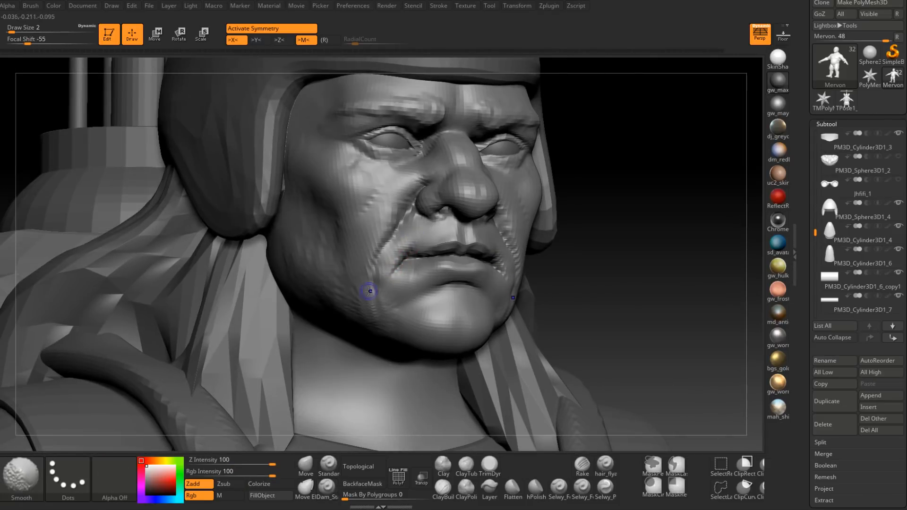
pyautogui.moveTo(372, 294)
pyautogui.mouseDown(button='right')
pyautogui.moveTo(403, 330)
pyautogui.moveTo(467, 294)
pyautogui.moveTo(467, 244)
pyautogui.mouseUp(button='right')
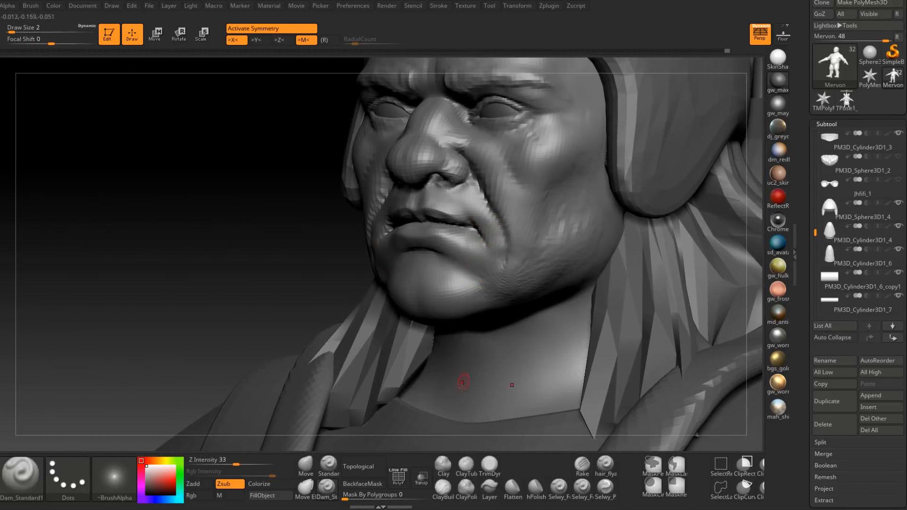
# Step: Build up the area beneath the lower lip with ClayBuildup at draw size 5 and smooth it
pyautogui.click(442, 490)
pyautogui.moveTo(347, 274); pyautogui.dragTo(399, 248, button='right')
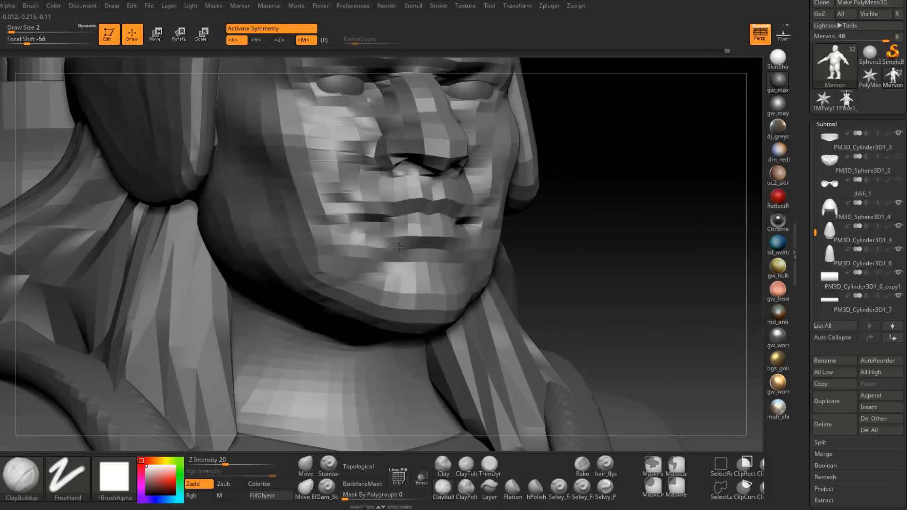
pyautogui.press('space')
pyautogui.moveTo(401, 246); pyautogui.dragTo(399, 246)
pyautogui.moveTo(406, 248)
pyautogui.mouseDown(button='right')
pyautogui.moveTo(438, 237)
pyautogui.moveTo(422, 226)
pyautogui.moveTo(461, 221)
pyautogui.mouseUp(button='right')
pyautogui.press('space')
pyautogui.moveTo(461, 218); pyautogui.dragTo(463, 218)
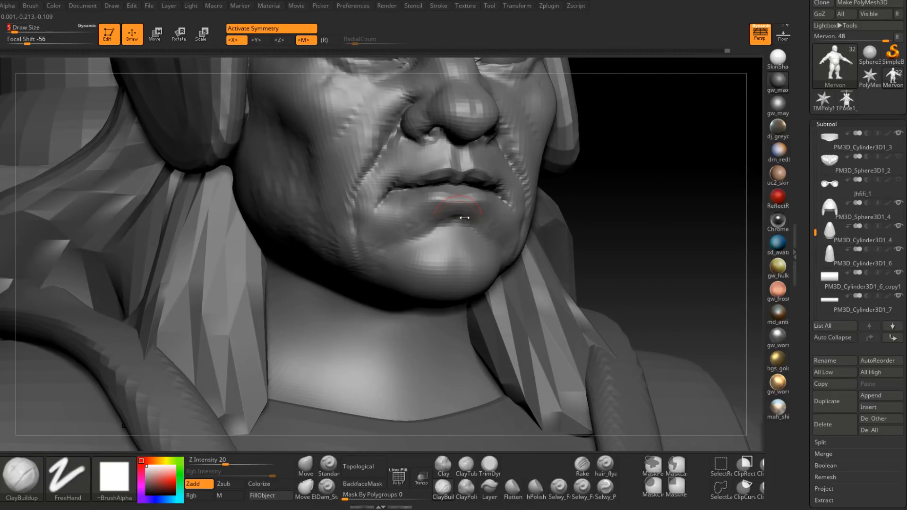
pyautogui.moveTo(405, 219)
pyautogui.mouseDown(button='right')
pyautogui.moveTo(507, 211)
pyautogui.moveTo(466, 202)
pyautogui.moveTo(451, 284)
pyautogui.moveTo(464, 284)
pyautogui.moveTo(489, 255)
pyautogui.moveTo(458, 269)
pyautogui.moveTo(441, 249)
pyautogui.moveTo(531, 239)
pyautogui.moveTo(537, 249)
pyautogui.moveTo(541, 231)
pyautogui.mouseUp(button='right')
pyautogui.press('shift')
pyautogui.moveTo(538, 189)
pyautogui.mouseDown(button='right')
pyautogui.moveTo(524, 213)
pyautogui.moveTo(531, 241)
pyautogui.moveTo(549, 229)
pyautogui.moveTo(526, 212)
pyautogui.moveTo(537, 202)
pyautogui.moveTo(397, 350)
pyautogui.mouseUp(button='right')
# Step: Reshape the mouth and chin contour with the Move brush, adjusting the brush size
pyautogui.press('b')
pyautogui.press('m')
pyautogui.press('v')
pyautogui.moveTo(567, 222)
pyautogui.mouseDown(button='right')
pyautogui.moveTo(542, 226)
pyautogui.moveTo(550, 286)
pyautogui.mouseUp(button='right')
pyautogui.press('space')
pyautogui.moveTo(571, 222); pyautogui.dragTo(574, 222)
pyautogui.moveTo(574, 222)
pyautogui.mouseDown(button='right')
pyautogui.moveTo(572, 231)
pyautogui.moveTo(581, 224)
pyautogui.moveTo(552, 219)
pyautogui.moveTo(536, 239)
pyautogui.moveTo(559, 234)
pyautogui.mouseUp(button='right')
pyautogui.press('space')
pyautogui.click(572, 226)
# Step: Smooth the lower face and refine the shape around the mouth and jaw
pyautogui.press('shift')
pyautogui.keyDown('shift'); pyautogui.moveTo(560, 233); pyautogui.dragTo(626, 170); pyautogui.keyUp('shift')
pyautogui.moveTo(626, 170); pyautogui.dragTo(611, 196, button='right')
pyautogui.keyDown('shift'); pyautogui.moveTo(611, 197); pyautogui.dragTo(575, 224); pyautogui.keyUp('shift')
pyautogui.moveTo(575, 224); pyautogui.dragTo(588, 204, button='right')
pyautogui.moveTo(597, 162)
pyautogui.mouseDown(button='right')
pyautogui.moveTo(587, 182)
pyautogui.moveTo(530, 227)
pyautogui.mouseUp(button='right')
# Step: Cut the crease between the chin and the cheek with Dam_Standard at a smaller draw size
pyautogui.click(327, 488)
pyautogui.moveTo(350, 409); pyautogui.dragTo(431, 288, button='right')
pyautogui.press('space')
pyautogui.moveTo(431, 279); pyautogui.dragTo(421, 280)
pyautogui.moveTo(414, 219); pyautogui.dragTo(417, 285, button='right')
# Step: Build up the chin on both sides with ClayBuildup at draw size 7
pyautogui.moveTo(388, 316)
pyautogui.mouseDown(button='right')
pyautogui.moveTo(331, 316)
pyautogui.moveTo(317, 288)
pyautogui.moveTo(373, 308)
pyautogui.moveTo(411, 300)
pyautogui.moveTo(431, 280)
pyautogui.mouseUp(button='right')
pyautogui.press('space')
pyautogui.moveTo(430, 285); pyautogui.dragTo(436, 285)
pyautogui.moveTo(435, 258)
pyautogui.mouseDown(button='right')
pyautogui.moveTo(437, 274)
pyautogui.moveTo(443, 263)
pyautogui.mouseUp(button='right')
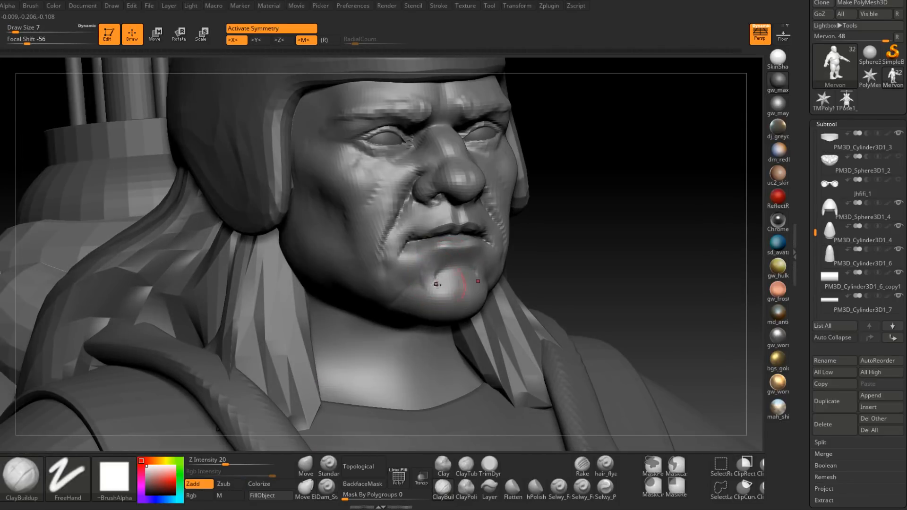
pyautogui.moveTo(435, 282); pyautogui.dragTo(538, 283, button='right')
pyautogui.keyDown('shift'); pyautogui.moveTo(502, 278); pyautogui.dragTo(502, 291); pyautogui.keyUp('shift')
pyautogui.moveTo(502, 290); pyautogui.dragTo(506, 228, button='right')
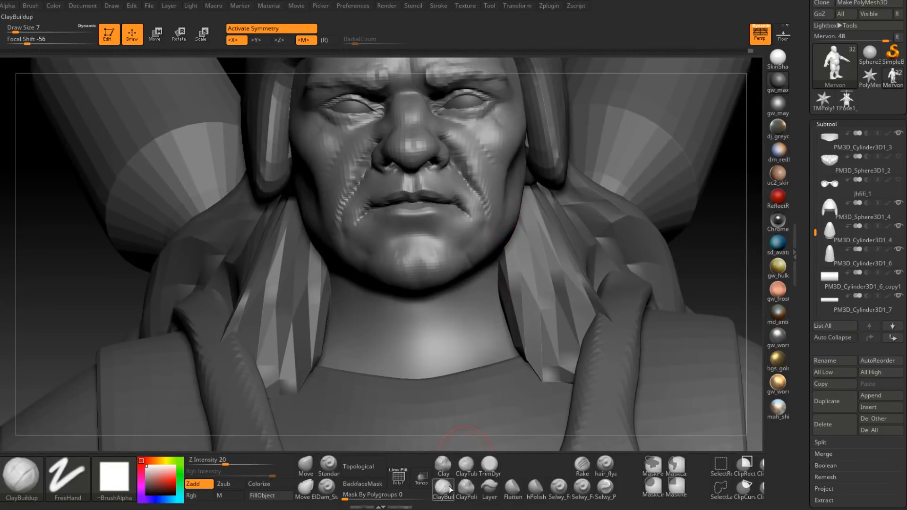
# Step: Sharpen the crease along the side of the chin with Dam_Standard at draw size 2
pyautogui.click(331, 488)
pyautogui.moveTo(361, 262); pyautogui.dragTo(405, 241, button='right')
pyautogui.press('space')
pyautogui.moveTo(404, 244); pyautogui.dragTo(396, 215)
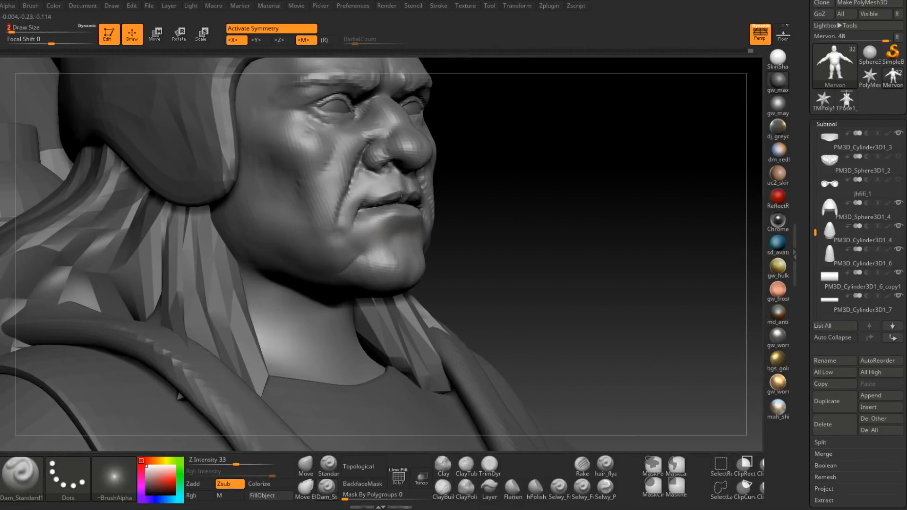
pyautogui.moveTo(362, 251); pyautogui.dragTo(443, 244, button='right')
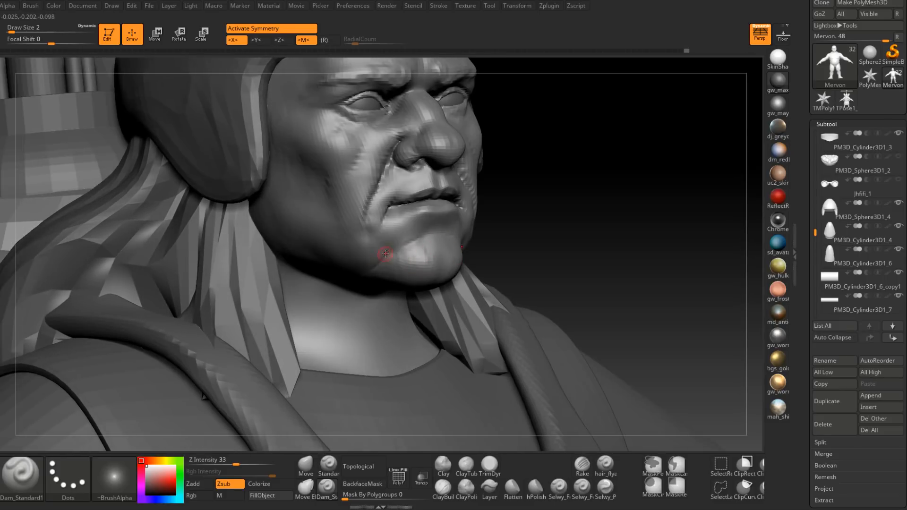
pyautogui.moveTo(389, 251)
pyautogui.keyDown('shift'); pyautogui.mouseDown(button='right')
pyautogui.moveTo(451, 258)
pyautogui.moveTo(494, 239)
pyautogui.mouseUp(button='right'); pyautogui.keyUp('shift')
pyautogui.moveTo(494, 238); pyautogui.dragTo(455, 246, button='right')
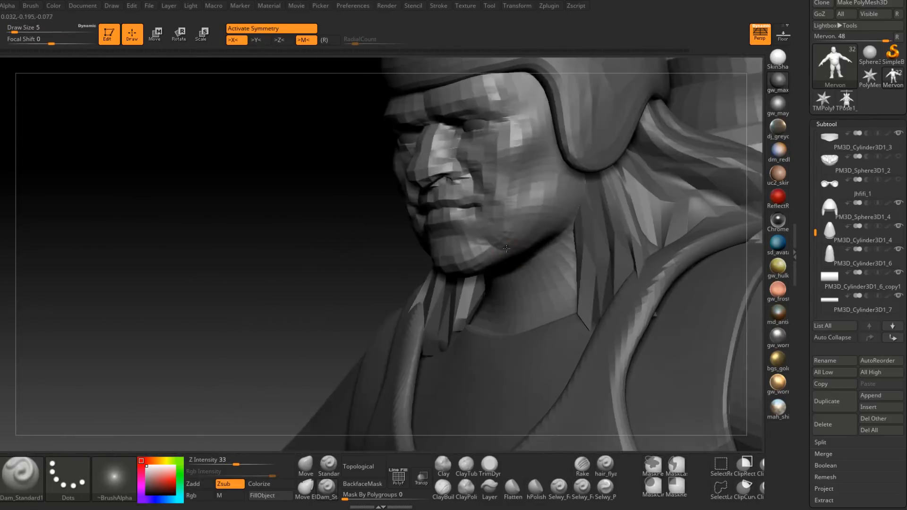
# Step: Carve the lower cheek and jaw transition with Dam_Standard at draw size 5
pyautogui.keyDown('alt'); pyautogui.moveTo(526, 226); pyautogui.dragTo(445, 294, button='right'); pyautogui.keyUp('alt')
pyautogui.moveTo(454, 259)
pyautogui.mouseDown(button='right')
pyautogui.moveTo(504, 196)
pyautogui.moveTo(518, 221)
pyautogui.moveTo(496, 203)
pyautogui.moveTo(466, 236)
pyautogui.moveTo(479, 241)
pyautogui.moveTo(448, 260)
pyautogui.moveTo(458, 282)
pyautogui.mouseUp(button='right')
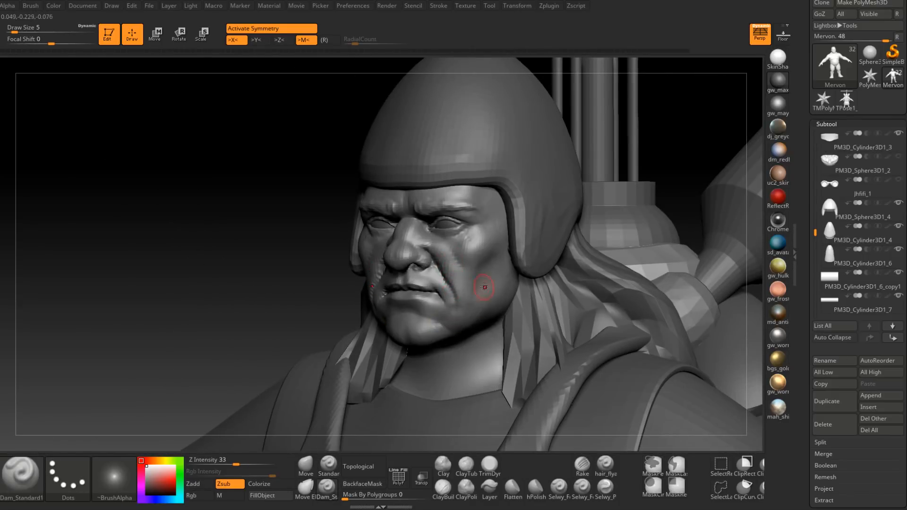
pyautogui.moveTo(465, 290); pyautogui.dragTo(482, 262, button='right')
pyautogui.keyDown('ctrl'); pyautogui.moveTo(481, 262); pyautogui.dragTo(480, 302, button='right'); pyautogui.keyUp('ctrl')
pyautogui.moveTo(480, 302); pyautogui.dragTo(442, 298, button='right')
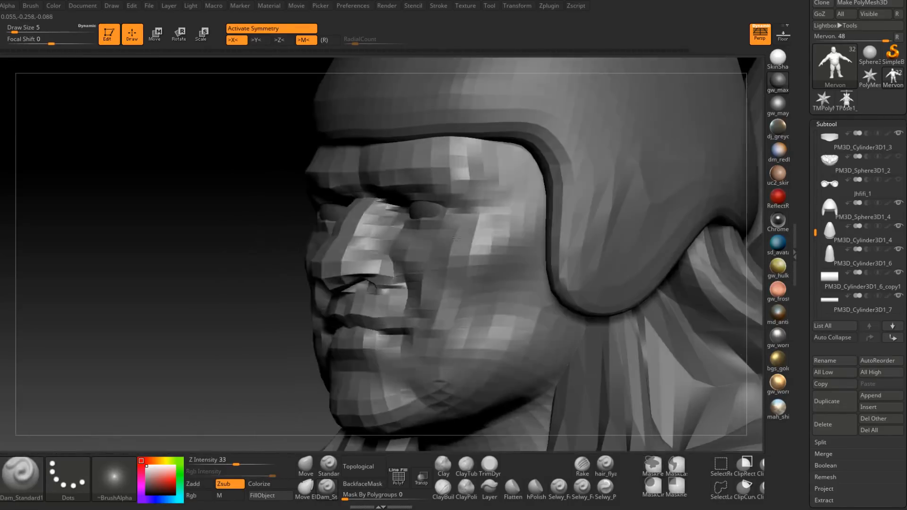
# Step: Build up the brow ridges with ClayBuildup at draw size 5 and smooth them
pyautogui.click(443, 488)
pyautogui.moveTo(488, 234)
pyautogui.keyDown('alt'); pyautogui.mouseDown(button='right')
pyautogui.moveTo(454, 282)
pyautogui.moveTo(442, 281)
pyautogui.mouseUp(button='right'); pyautogui.keyUp('alt')
pyautogui.press('space')
pyautogui.moveTo(449, 285); pyautogui.dragTo(474, 255)
pyautogui.moveTo(430, 275)
pyautogui.mouseDown(button='right')
pyautogui.moveTo(449, 283)
pyautogui.moveTo(453, 263)
pyautogui.moveTo(439, 308)
pyautogui.mouseUp(button='right')
pyautogui.press('shift')
pyautogui.keyDown('alt'); pyautogui.moveTo(425, 259); pyautogui.dragTo(482, 251, button='right'); pyautogui.keyUp('alt')
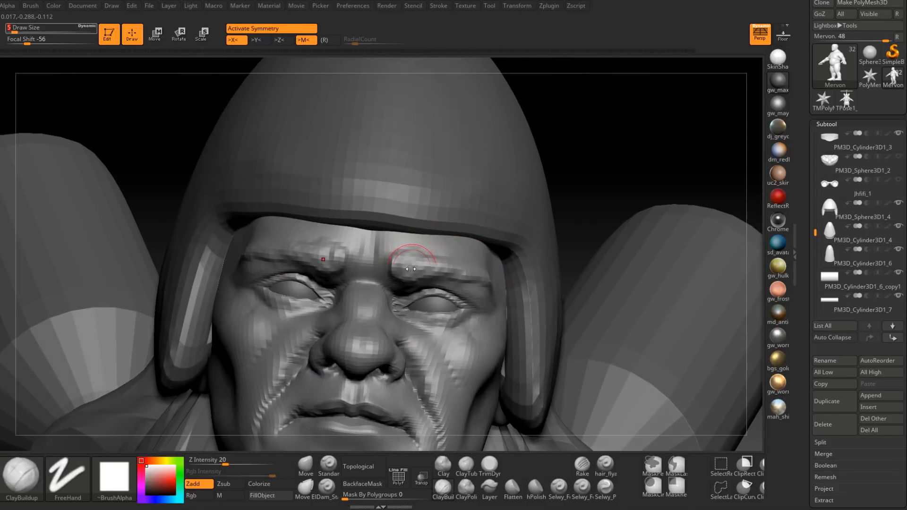
pyautogui.press('shift')
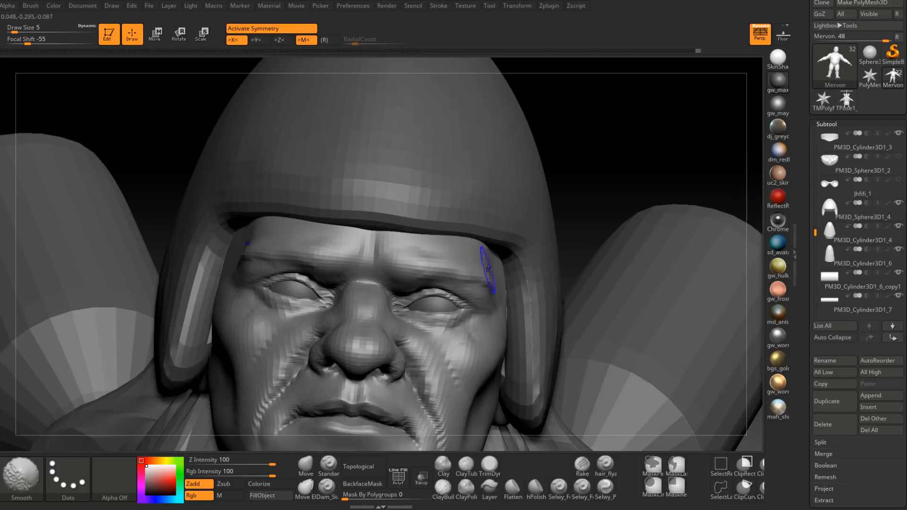
pyautogui.moveTo(469, 269)
pyautogui.mouseDown(button='right')
pyautogui.moveTo(398, 287)
pyautogui.moveTo(404, 280)
pyautogui.moveTo(400, 295)
pyautogui.mouseUp(button='right')
# Step: Carve vertical frown creases between the eyebrows with Dam_Standard at draw size 4
pyautogui.press('space')
pyautogui.moveTo(400, 296); pyautogui.dragTo(395, 297)
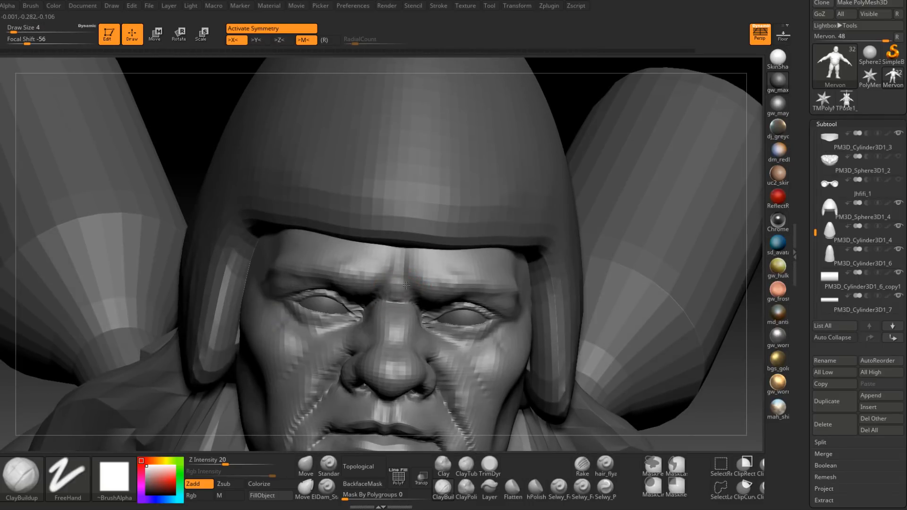
pyautogui.moveTo(406, 268)
pyautogui.mouseDown(button='right')
pyautogui.moveTo(390, 290)
pyautogui.moveTo(404, 267)
pyautogui.mouseUp(button='right')
pyautogui.click(326, 492)
pyautogui.moveTo(408, 256)
pyautogui.mouseDown()
pyautogui.moveTo(416, 296)
pyautogui.moveTo(421, 252)
pyautogui.mouseUp()
pyautogui.moveTo(421, 259); pyautogui.dragTo(425, 294, button='right')
pyautogui.moveTo(419, 246); pyautogui.dragTo(418, 269)
pyautogui.moveTo(430, 301); pyautogui.dragTo(435, 320, button='right')
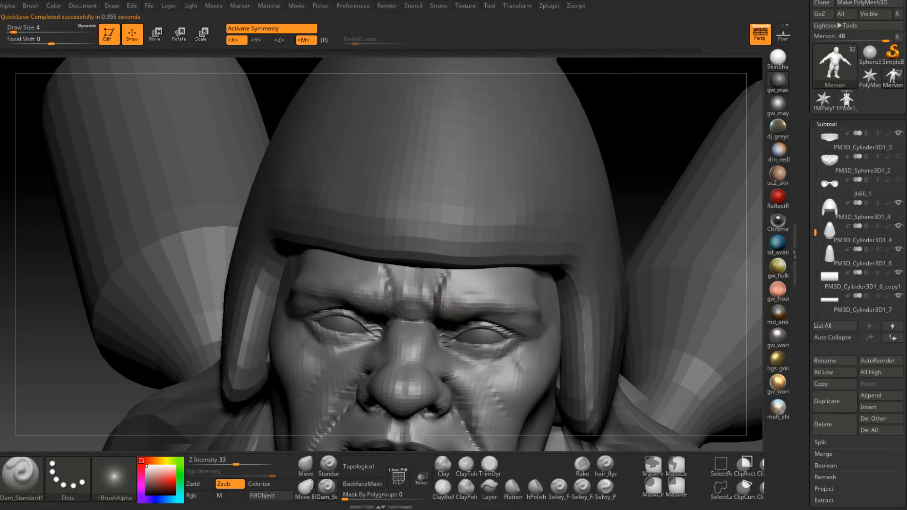
pyautogui.moveTo(445, 300); pyautogui.dragTo(443, 327, button='right')
pyautogui.keyDown('shift'); pyautogui.moveTo(452, 284); pyautogui.dragTo(442, 273); pyautogui.keyUp('shift')
# Step: Build up the skin between the frown creases and on the nose bridge with ClayBuildup at draw size 4
pyautogui.click(443, 489)
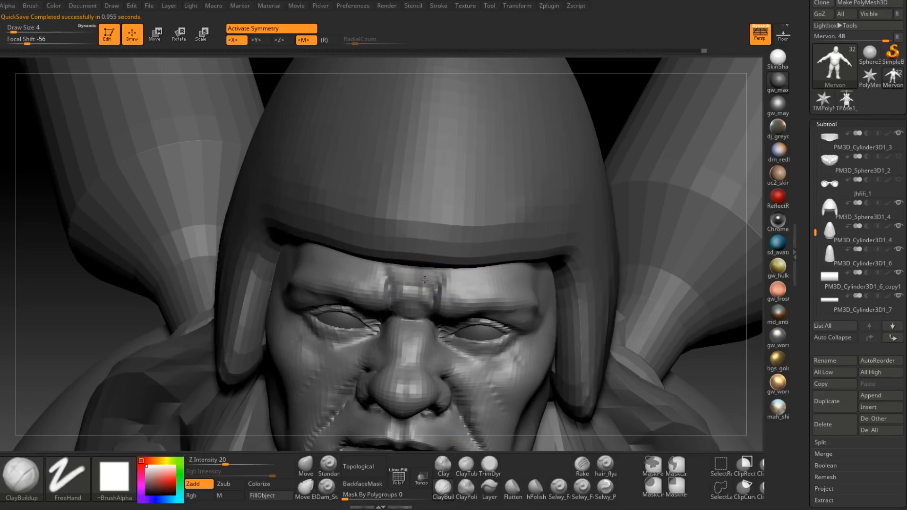
pyautogui.moveTo(424, 273)
pyautogui.mouseDown(button='right')
pyautogui.moveTo(434, 324)
pyautogui.moveTo(415, 325)
pyautogui.moveTo(434, 363)
pyautogui.mouseUp(button='right')
pyautogui.moveTo(417, 329); pyautogui.dragTo(408, 353)
pyautogui.moveTo(432, 324)
pyautogui.mouseDown(button='right')
pyautogui.moveTo(424, 303)
pyautogui.moveTo(423, 326)
pyautogui.mouseUp(button='right')
pyautogui.keyDown('shift'); pyautogui.moveTo(412, 344); pyautogui.dragTo(419, 334); pyautogui.keyUp('shift')
pyautogui.moveTo(419, 334)
pyautogui.mouseDown(button='right')
pyautogui.moveTo(432, 324)
pyautogui.moveTo(430, 307)
pyautogui.mouseUp(button='right')
pyautogui.moveTo(430, 307); pyautogui.dragTo(428, 321, button='right')
pyautogui.keyDown('shift'); pyautogui.moveTo(446, 307); pyautogui.dragTo(430, 321); pyautogui.keyUp('shift')
pyautogui.moveTo(469, 278)
pyautogui.mouseDown(button='right')
pyautogui.moveTo(454, 298)
pyautogui.moveTo(439, 301)
pyautogui.moveTo(442, 290)
pyautogui.moveTo(432, 326)
pyautogui.mouseUp(button='right')
# Step: Add volume to the forehead above the inner brows with ClayBuildup at draw size 7
pyautogui.press('space')
pyautogui.moveTo(427, 288); pyautogui.dragTo(434, 289)
pyautogui.moveTo(449, 280); pyautogui.dragTo(433, 284, button='right')
pyautogui.press('space')
pyautogui.moveTo(432, 282); pyautogui.dragTo(430, 283)
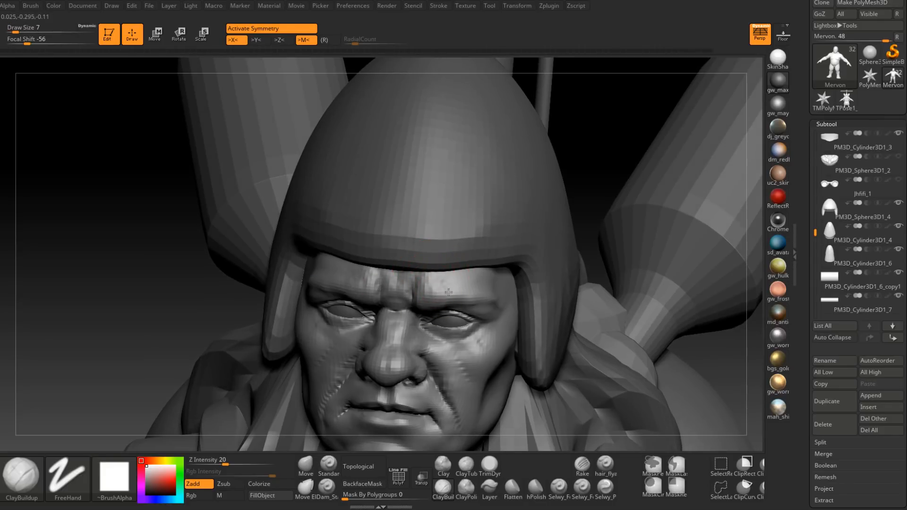
pyautogui.moveTo(448, 292)
pyautogui.mouseDown(button='right')
pyautogui.moveTo(442, 304)
pyautogui.moveTo(463, 269)
pyautogui.moveTo(446, 293)
pyautogui.moveTo(458, 282)
pyautogui.moveTo(452, 294)
pyautogui.moveTo(497, 287)
pyautogui.mouseUp(button='right')
# Step: Build up the outer brow and temple area with ClayBuildup at draw size 7
pyautogui.keyDown('shift'); pyautogui.moveTo(480, 279); pyautogui.dragTo(473, 277); pyautogui.keyUp('shift')
pyautogui.moveTo(491, 283); pyautogui.dragTo(479, 279, button='right')
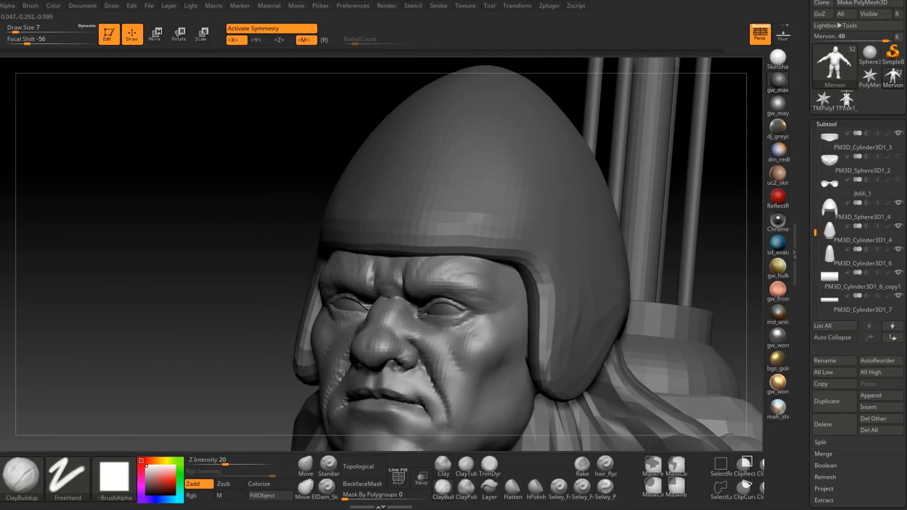
pyautogui.moveTo(463, 265); pyautogui.dragTo(504, 290, button='right')
pyautogui.keyDown('shift'); pyautogui.moveTo(473, 273); pyautogui.dragTo(492, 264); pyautogui.keyUp('shift')
pyautogui.moveTo(491, 263)
pyautogui.mouseDown(button='right')
pyautogui.moveTo(499, 255)
pyautogui.moveTo(476, 232)
pyautogui.moveTo(446, 298)
pyautogui.moveTo(507, 234)
pyautogui.moveTo(477, 276)
pyautogui.moveTo(501, 266)
pyautogui.moveTo(476, 260)
pyautogui.moveTo(505, 265)
pyautogui.mouseUp(button='right')
# Step: Reshape the mouth corners and lower face profile with the Move brush at draw sizes 18 and 29
pyautogui.click(308, 463)
pyautogui.press('space')
pyautogui.moveTo(480, 282); pyautogui.dragTo(486, 282)
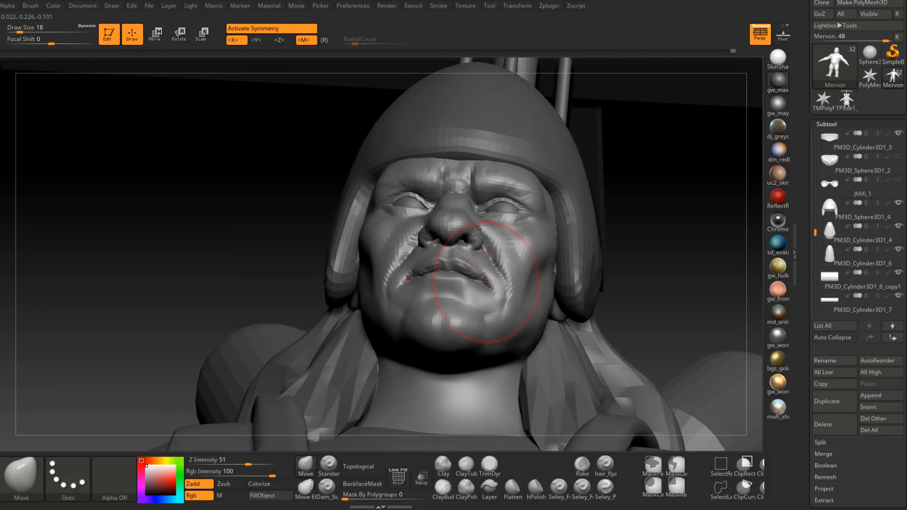
pyautogui.moveTo(491, 283)
pyautogui.mouseDown(button='right')
pyautogui.moveTo(488, 291)
pyautogui.moveTo(486, 280)
pyautogui.moveTo(503, 290)
pyautogui.moveTo(491, 284)
pyautogui.mouseUp(button='right')
pyautogui.press('space')
pyautogui.moveTo(488, 287); pyautogui.dragTo(488, 293)
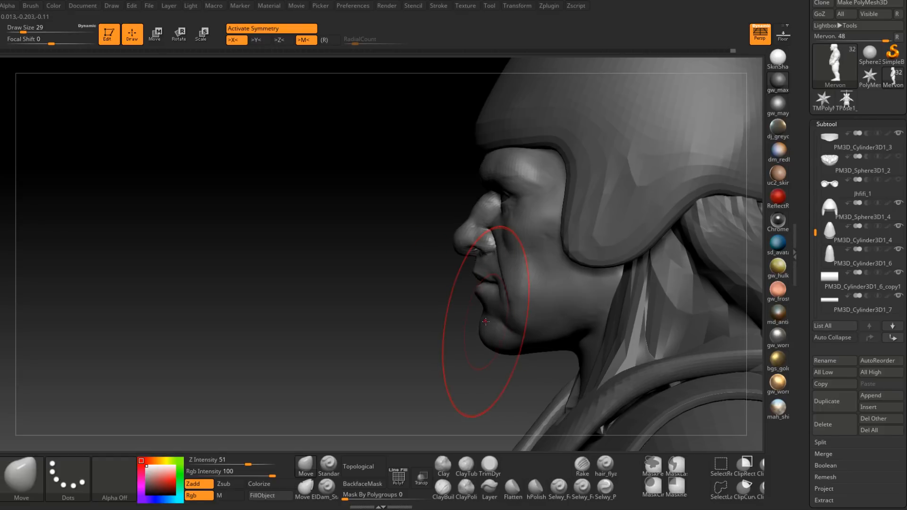
pyautogui.moveTo(507, 303)
pyautogui.mouseDown(button='right')
pyautogui.moveTo(489, 292)
pyautogui.moveTo(520, 294)
pyautogui.moveTo(427, 293)
pyautogui.mouseUp(button='right')
# Step: Make the beard subtool PM3D_Sphere3D1 and the beard rings subtool visible
pyautogui.moveTo(817, 211); pyautogui.dragTo(830, 124)
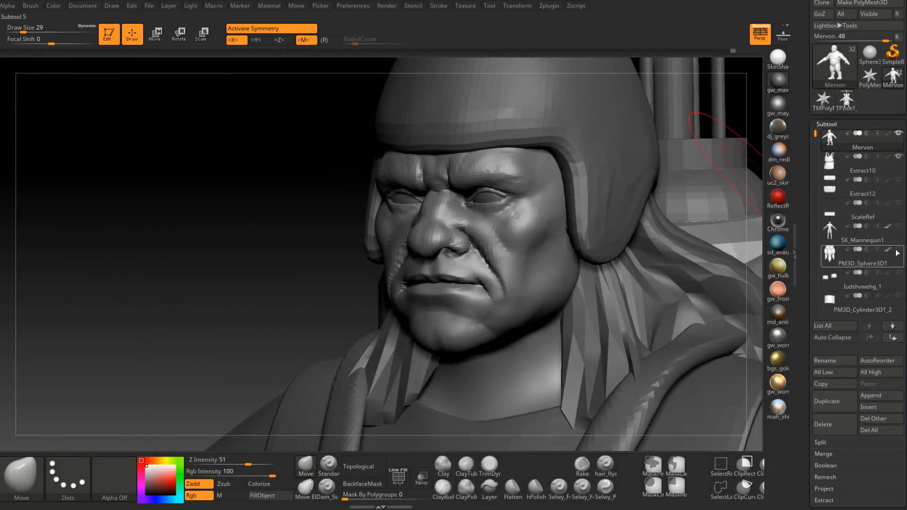
pyautogui.click(898, 250)
pyautogui.moveTo(449, 276); pyautogui.dragTo(454, 245, button='right')
pyautogui.keyDown('alt'); pyautogui.moveTo(507, 340); pyautogui.dragTo(483, 265, button='right'); pyautogui.keyUp('alt')
pyautogui.moveTo(483, 264); pyautogui.dragTo(502, 318, button='right')
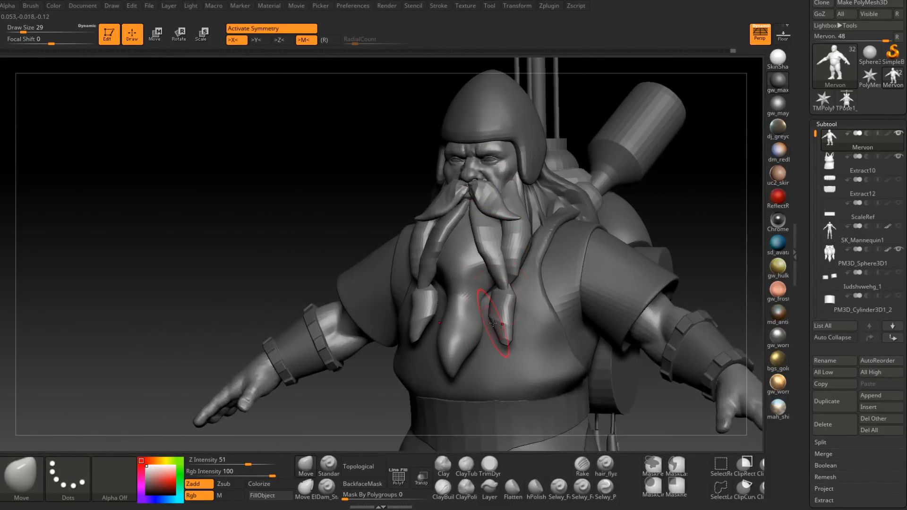
pyautogui.click(898, 272)
# Step: Make the beard the active subtool and choose the Move brush
pyautogui.moveTo(461, 299); pyautogui.dragTo(474, 255, button='right')
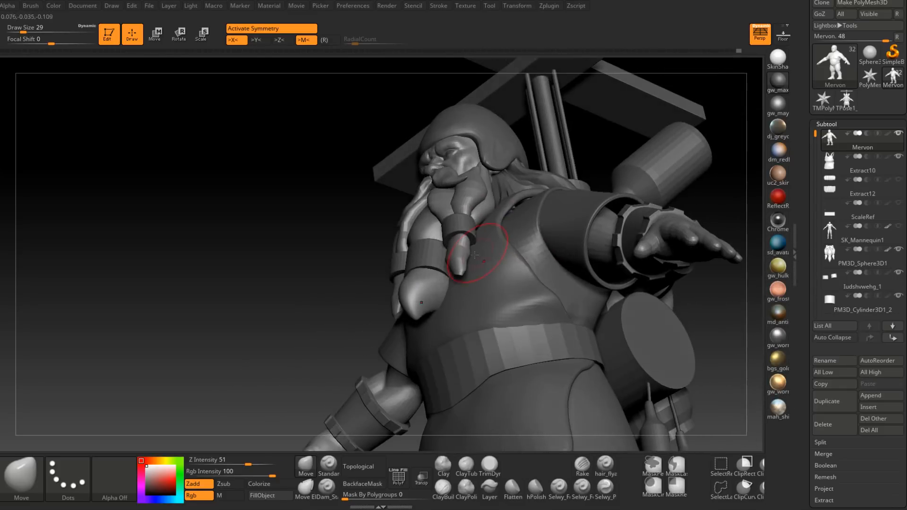
pyautogui.keyDown('alt'); pyautogui.click(440, 300); pyautogui.keyUp('alt')
pyautogui.moveTo(444, 333); pyautogui.dragTo(449, 308, button='right')
pyautogui.press('b')
pyautogui.press('m')
pyautogui.press('v')
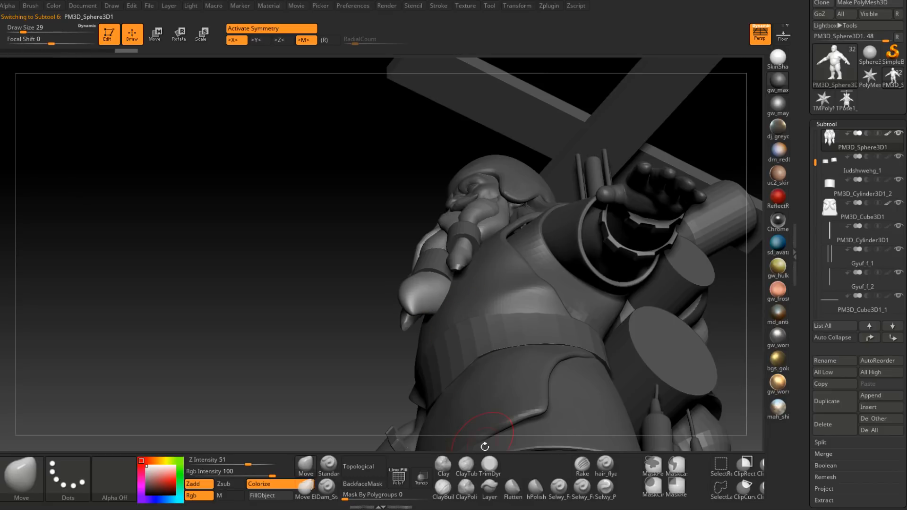
# Step: Check how the beard sits inside its rings and against the chest using the transparent display, and restore the solid display
pyautogui.click(421, 484)
pyautogui.moveTo(453, 347)
pyautogui.mouseDown(button='right')
pyautogui.moveTo(462, 297)
pyautogui.moveTo(467, 308)
pyautogui.mouseUp(button='right')
pyautogui.keyDown('shift'); pyautogui.moveTo(466, 308); pyautogui.dragTo(475, 296); pyautogui.keyUp('shift')
pyautogui.moveTo(475, 296)
pyautogui.mouseDown(button='right')
pyautogui.moveTo(482, 336)
pyautogui.moveTo(453, 307)
pyautogui.moveTo(470, 295)
pyautogui.mouseUp(button='right')
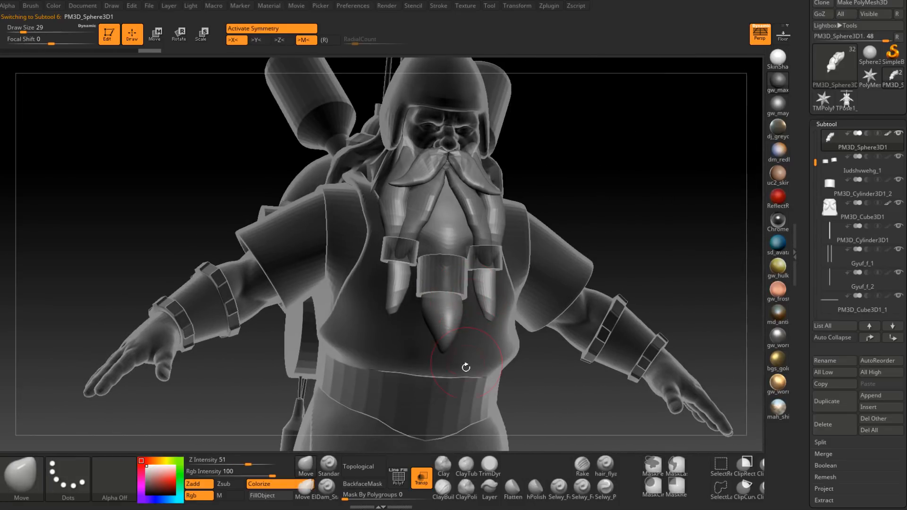
pyautogui.click(422, 476)
pyautogui.keyDown('ctrl'); pyautogui.moveTo(439, 397); pyautogui.dragTo(432, 341, button='right'); pyautogui.keyUp('ctrl')
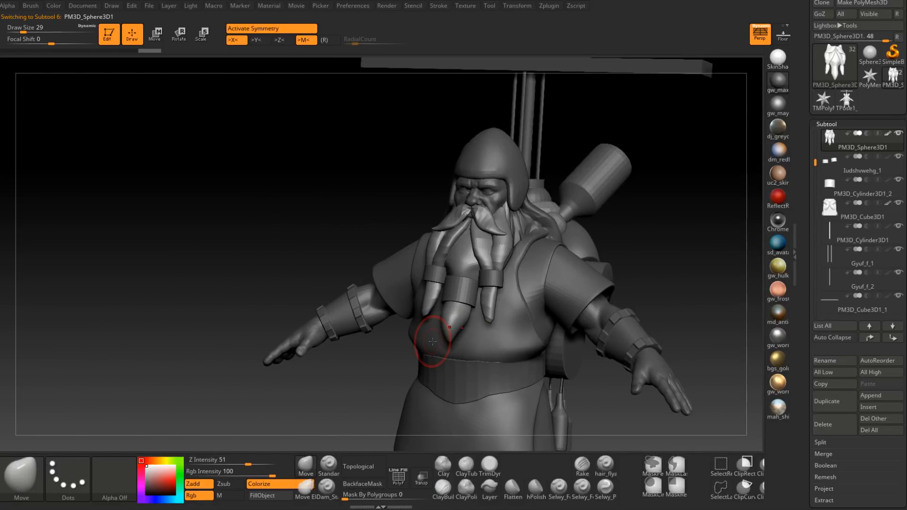
# Step: Reshape the central beard lock around its ring with the Move brush at draw size 22
pyautogui.keyDown('ctrl'); pyautogui.moveTo(449, 213); pyautogui.dragTo(477, 285, button='right'); pyautogui.keyUp('ctrl')
pyautogui.press('space')
pyautogui.moveTo(478, 285); pyautogui.dragTo(486, 278)
pyautogui.moveTo(475, 279)
pyautogui.mouseDown(button='right')
pyautogui.moveTo(496, 282)
pyautogui.moveTo(486, 282)
pyautogui.moveTo(488, 266)
pyautogui.moveTo(475, 326)
pyautogui.mouseUp(button='right')
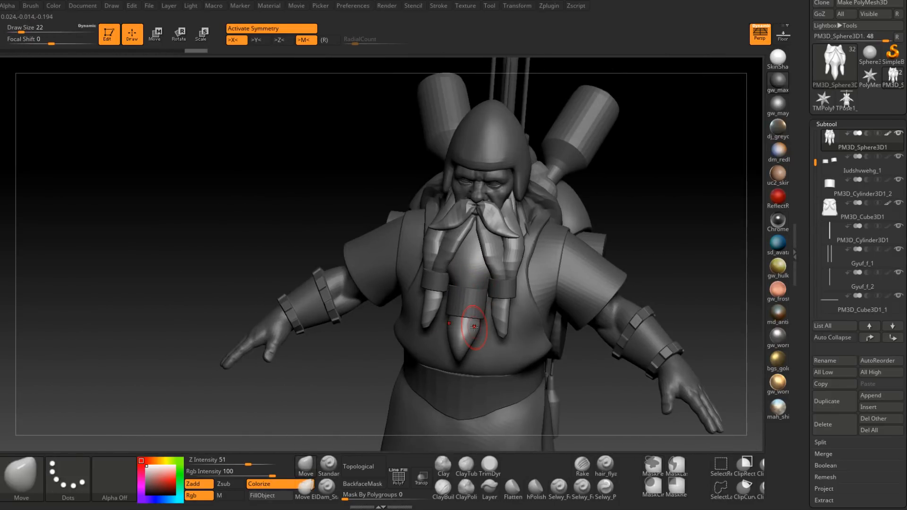
pyautogui.moveTo(474, 327); pyautogui.dragTo(471, 330)
pyautogui.moveTo(472, 330)
pyautogui.mouseDown(button='right')
pyautogui.moveTo(497, 239)
pyautogui.moveTo(511, 275)
pyautogui.moveTo(482, 292)
pyautogui.mouseUp(button='right')
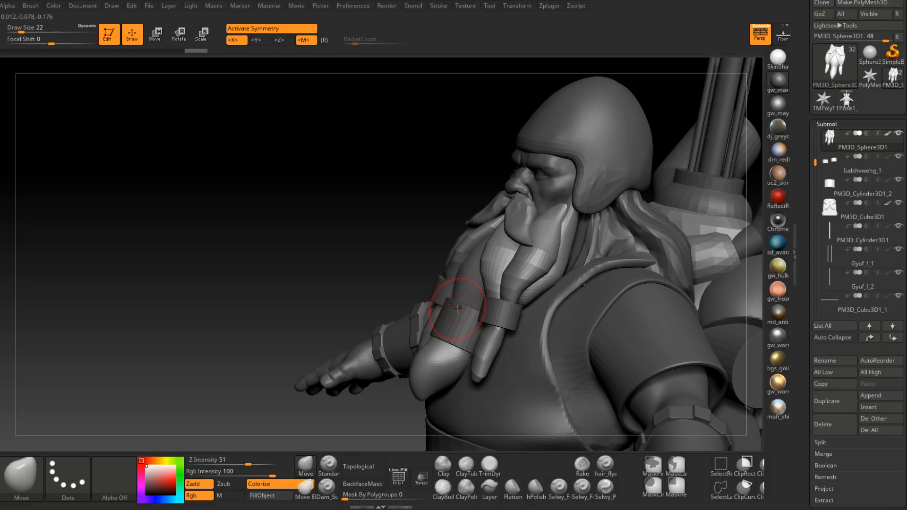
# Step: Hide the helmet subtool PM3D_Sphere3D1_4 and make the Mervon body the active subtool
pyautogui.moveTo(596, 327); pyautogui.dragTo(623, 318, button='right')
pyautogui.keyDown('alt'); pyautogui.moveTo(661, 358); pyautogui.dragTo(616, 216, button='right'); pyautogui.keyUp('alt')
pyautogui.keyDown('alt'); pyautogui.moveTo(609, 331); pyautogui.dragTo(617, 198, button='right'); pyautogui.keyUp('alt')
pyautogui.keyDown('ctrl'); pyautogui.moveTo(611, 249); pyautogui.dragTo(541, 312, button='right'); pyautogui.keyUp('ctrl')
pyautogui.moveTo(542, 312); pyautogui.dragTo(520, 321, button='right')
pyautogui.keyDown('alt'); pyautogui.moveTo(572, 265); pyautogui.dragTo(572, 402, button='right'); pyautogui.keyUp('alt')
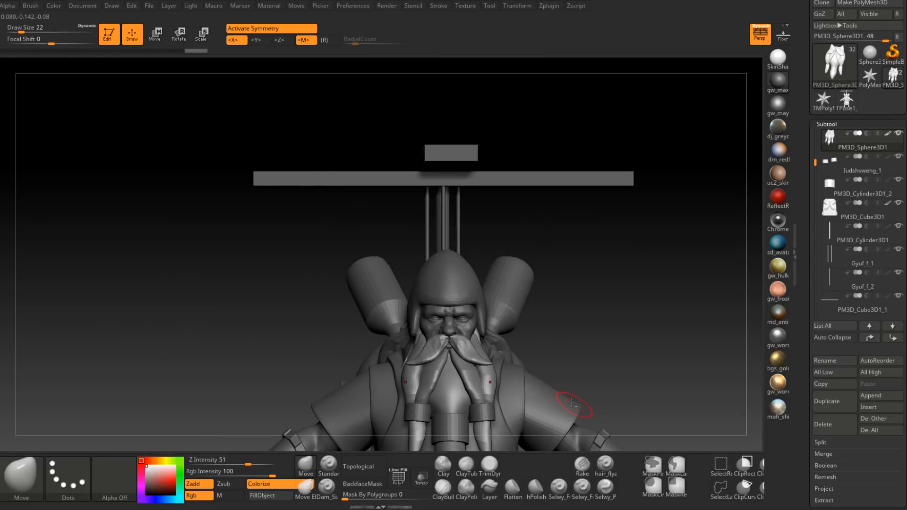
pyautogui.keyDown('alt'); pyautogui.click(478, 285); pyautogui.keyUp('alt')
pyautogui.click(899, 134)
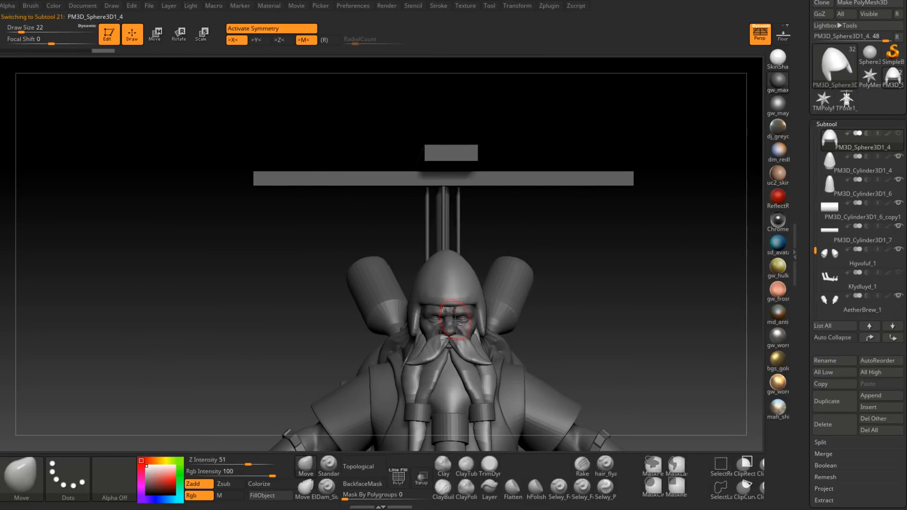
pyautogui.keyDown('alt'); pyautogui.click(452, 319); pyautogui.keyUp('alt')
# Step: Hide the hair subtool PM3D_Sphere3D1_1 and return to the Mervon subtool with the bare head exposed
pyautogui.moveTo(491, 313)
pyautogui.mouseDown(button='right')
pyautogui.moveTo(459, 314)
pyautogui.moveTo(534, 326)
pyautogui.moveTo(499, 314)
pyautogui.mouseUp(button='right')
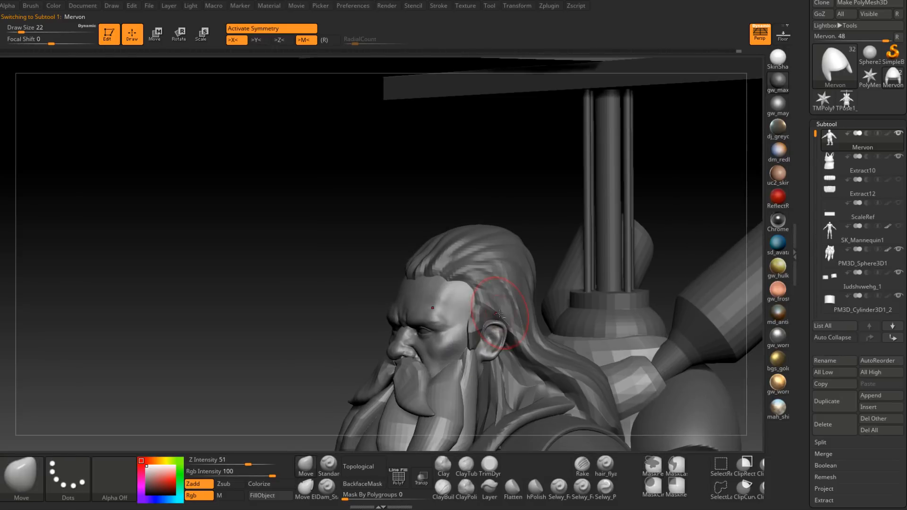
pyautogui.keyDown('alt'); pyautogui.click(521, 311); pyautogui.keyUp('alt')
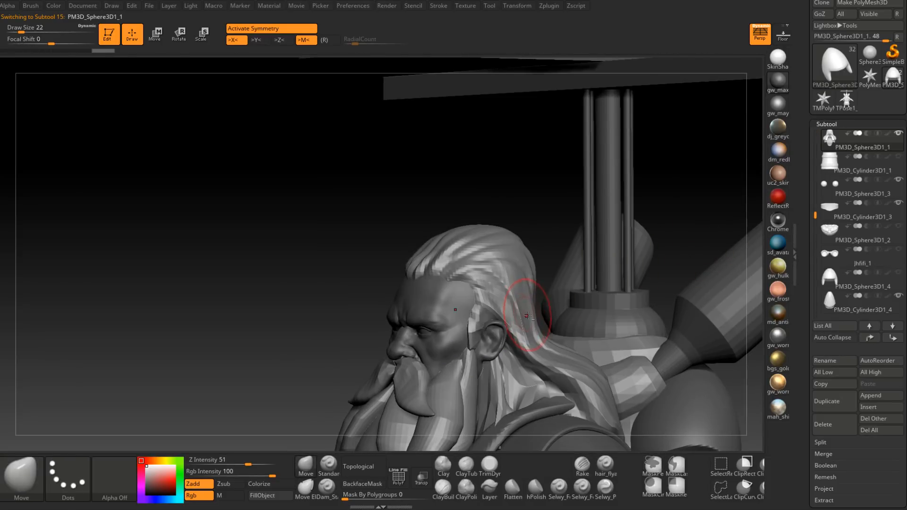
pyautogui.keyDown('alt'); pyautogui.click(464, 299); pyautogui.keyUp('alt')
pyautogui.moveTo(457, 307)
pyautogui.mouseDown(button='right')
pyautogui.moveTo(483, 303)
pyautogui.moveTo(465, 302)
pyautogui.moveTo(467, 292)
pyautogui.moveTo(472, 310)
pyautogui.mouseUp(button='right')
pyautogui.moveTo(472, 310); pyautogui.dragTo(423, 326, button='right')
# Step: Sculpt horizontal wrinkles across Mervon's forehead with the ClayBuildup brush at draw size 14
pyautogui.click(443, 489)
pyautogui.moveTo(469, 375)
pyautogui.mouseDown(button='right')
pyautogui.moveTo(524, 208)
pyautogui.moveTo(449, 275)
pyautogui.moveTo(471, 299)
pyautogui.mouseUp(button='right')
pyautogui.press('space')
pyautogui.moveTo(496, 231); pyautogui.dragTo(498, 231)
pyautogui.moveTo(499, 231); pyautogui.dragTo(468, 248, button='right')
pyautogui.press('space')
pyautogui.moveTo(468, 249); pyautogui.dragTo(466, 247)
pyautogui.moveTo(468, 258); pyautogui.dragTo(472, 249, button='right')
pyautogui.keyDown('alt'); pyautogui.moveTo(471, 249); pyautogui.dragTo(472, 245); pyautogui.keyUp('alt')
pyautogui.moveTo(473, 245)
pyautogui.mouseDown(button='right')
pyautogui.moveTo(481, 229)
pyautogui.moveTo(487, 237)
pyautogui.mouseUp(button='right')
pyautogui.keyDown('alt'); pyautogui.moveTo(488, 241); pyautogui.dragTo(489, 234); pyautogui.keyUp('alt')
pyautogui.moveTo(489, 233)
pyautogui.mouseDown(button='right')
pyautogui.moveTo(479, 228)
pyautogui.moveTo(478, 245)
pyautogui.mouseUp(button='right')
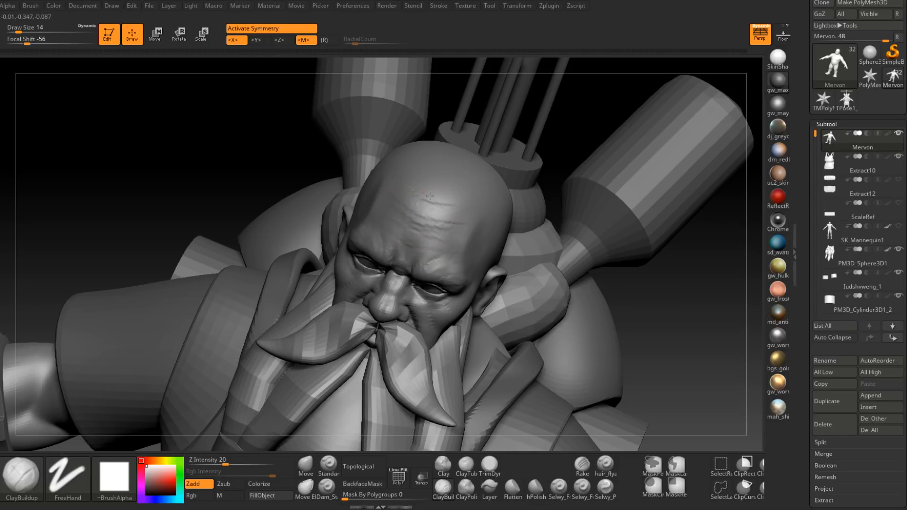
# Step: Refine the forehead wrinkles and smooth them so they blend softly into the skull
pyautogui.moveTo(430, 245); pyautogui.dragTo(424, 236, button='right')
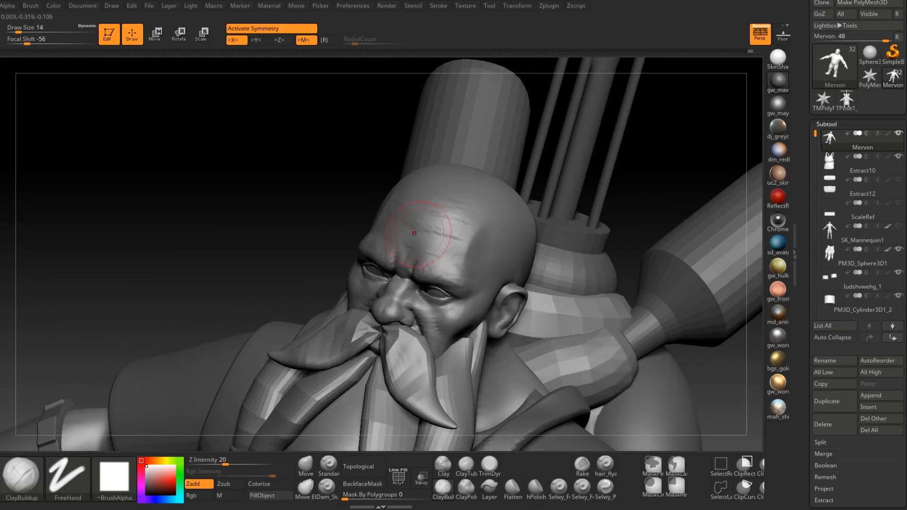
pyautogui.moveTo(470, 208); pyautogui.dragTo(444, 212, button='right')
pyautogui.keyDown('shift'); pyautogui.moveTo(444, 203); pyautogui.dragTo(435, 197); pyautogui.keyUp('shift')
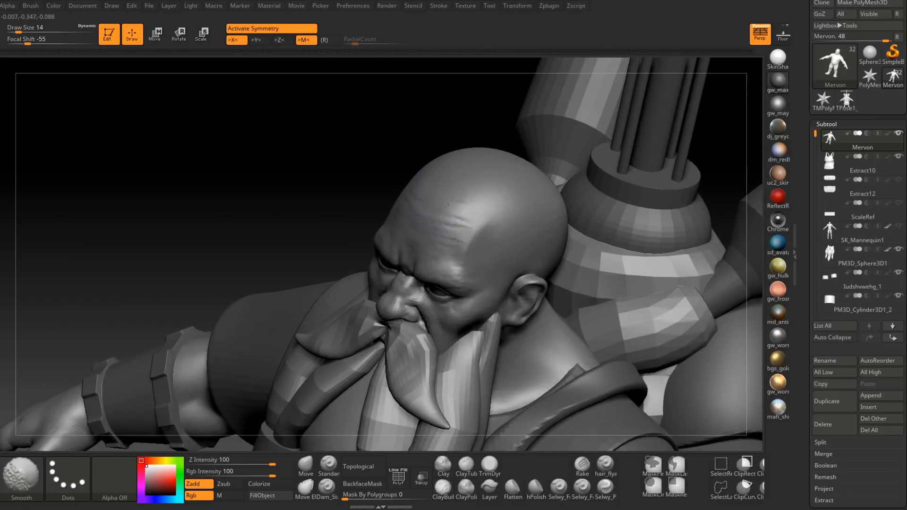
pyautogui.moveTo(440, 233); pyautogui.dragTo(457, 248, button='right')
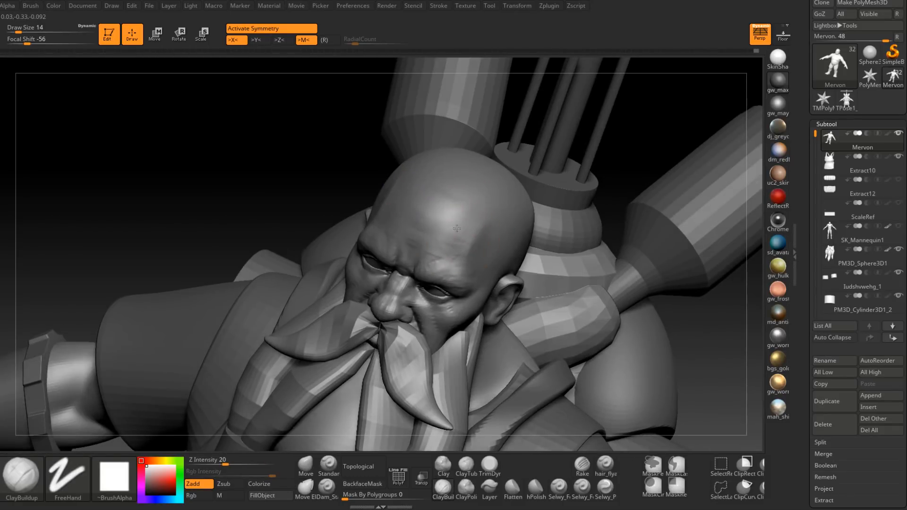
pyautogui.moveTo(474, 213)
pyautogui.mouseDown(button='right')
pyautogui.moveTo(463, 227)
pyautogui.moveTo(497, 254)
pyautogui.moveTo(447, 273)
pyautogui.moveTo(444, 248)
pyautogui.moveTo(432, 251)
pyautogui.mouseUp(button='right')
pyautogui.moveTo(449, 202)
pyautogui.mouseDown(button='right')
pyautogui.moveTo(450, 263)
pyautogui.moveTo(436, 226)
pyautogui.moveTo(441, 247)
pyautogui.moveTo(462, 263)
pyautogui.moveTo(453, 217)
pyautogui.mouseUp(button='right')
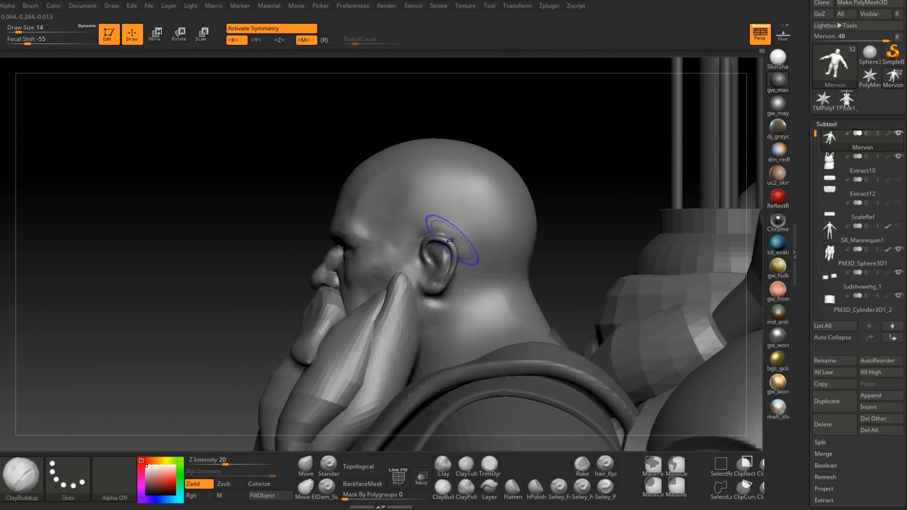
# Step: Sculpt the inner front edge of the ear's rim with the ClayBuildup brush at draw size 2
pyautogui.keyDown('ctrl'); pyautogui.moveTo(450, 254); pyautogui.dragTo(441, 289, button='right'); pyautogui.keyUp('ctrl')
pyautogui.press('space')
pyautogui.moveTo(429, 263); pyautogui.dragTo(427, 262)
pyautogui.moveTo(427, 256)
pyautogui.keyDown('ctrl'); pyautogui.mouseDown(button='right')
pyautogui.moveTo(423, 279)
pyautogui.moveTo(401, 248)
pyautogui.moveTo(413, 204)
pyautogui.mouseUp(button='right'); pyautogui.keyUp('ctrl')
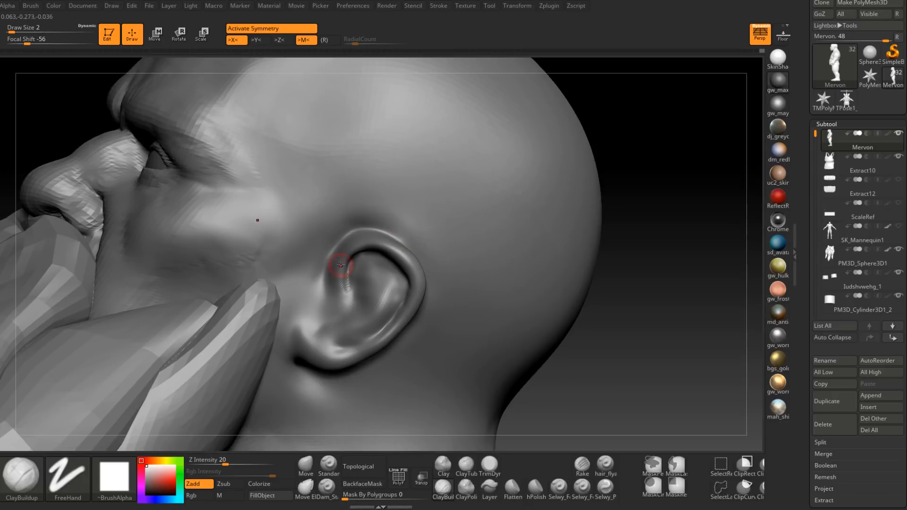
pyautogui.keyDown('alt'); pyautogui.moveTo(354, 311); pyautogui.dragTo(370, 275, button='right'); pyautogui.keyUp('alt')
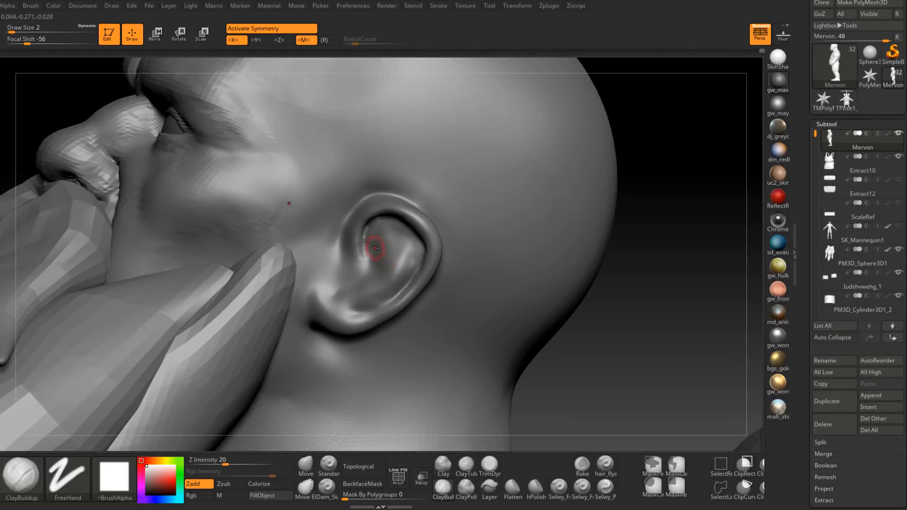
pyautogui.keyDown('ctrl'); pyautogui.moveTo(376, 243); pyautogui.dragTo(365, 261, button='right'); pyautogui.keyUp('ctrl')
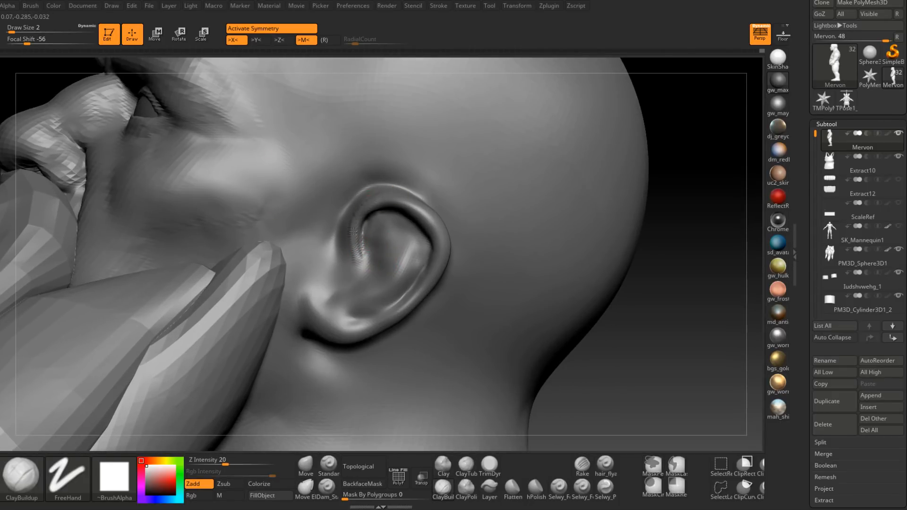
pyautogui.moveTo(353, 225); pyautogui.dragTo(355, 222)
pyautogui.moveTo(355, 224)
pyautogui.mouseDown(button='right')
pyautogui.moveTo(410, 226)
pyautogui.moveTo(377, 234)
pyautogui.mouseUp(button='right')
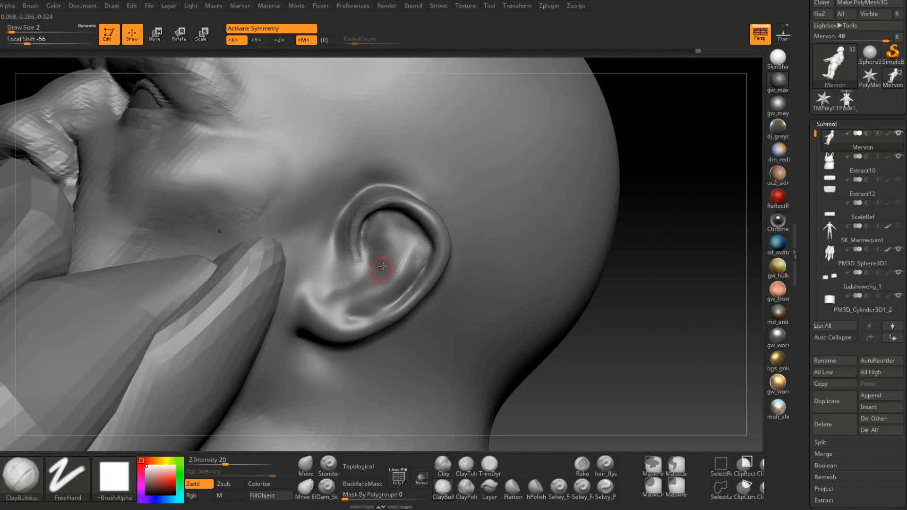
# Step: Sculpt the ear canal area and the lower folds of the inner ear, raising the draw size to 3
pyautogui.moveTo(382, 272); pyautogui.dragTo(384, 255, button='right')
pyautogui.moveTo(380, 242); pyautogui.dragTo(358, 269)
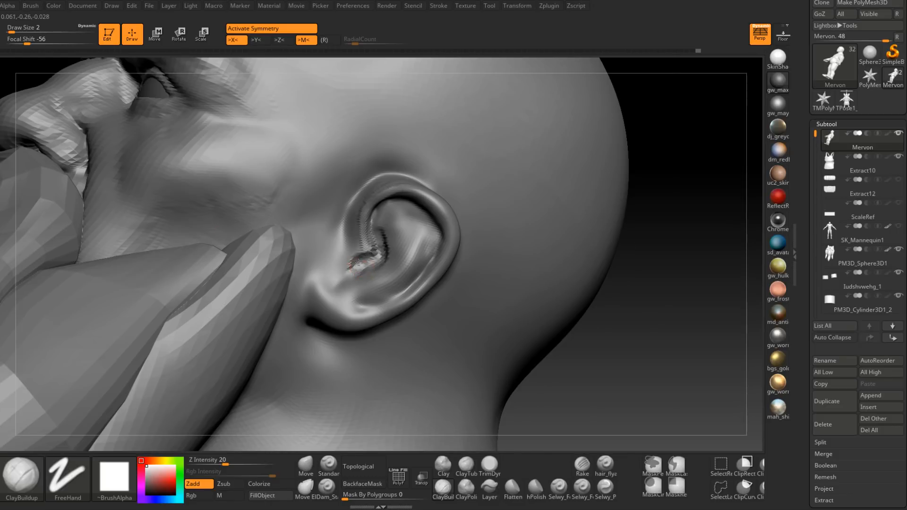
pyautogui.moveTo(361, 264); pyautogui.dragTo(366, 259, button='right')
pyautogui.rightClick(366, 261)
pyautogui.moveTo(366, 262); pyautogui.dragTo(367, 262)
pyautogui.moveTo(366, 263); pyautogui.dragTo(380, 259, button='right')
pyautogui.moveTo(372, 254)
pyautogui.mouseDown()
pyautogui.moveTo(358, 264)
pyautogui.moveTo(364, 287)
pyautogui.moveTo(391, 248)
pyautogui.moveTo(391, 215)
pyautogui.moveTo(405, 213)
pyautogui.moveTo(423, 231)
pyautogui.moveTo(408, 232)
pyautogui.moveTo(377, 284)
pyautogui.moveTo(413, 248)
pyautogui.moveTo(392, 242)
pyautogui.moveTo(384, 221)
pyautogui.moveTo(402, 212)
pyautogui.moveTo(421, 232)
pyautogui.mouseUp()
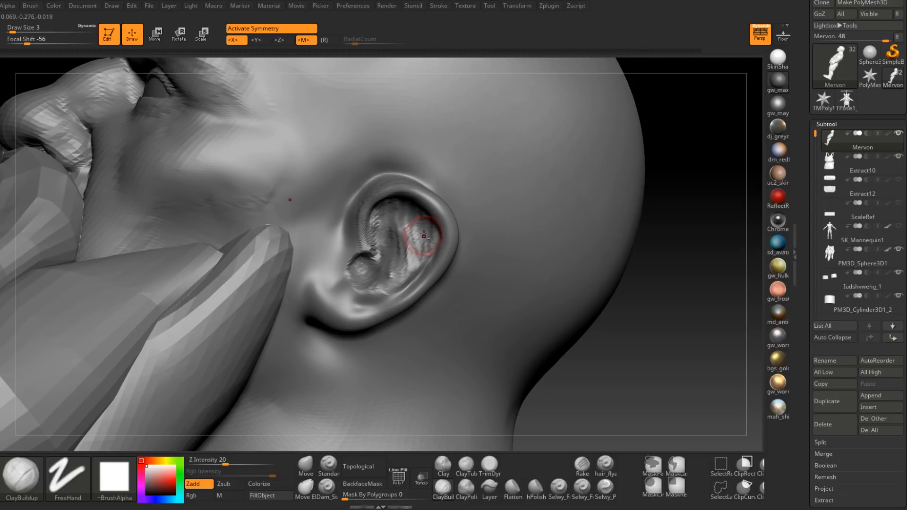
# Step: Shape the folds in the rear half of the ear's bowl with ClayBuildup strokes at draw size 3
pyautogui.moveTo(423, 239); pyautogui.dragTo(409, 211, button='right')
pyautogui.moveTo(409, 211)
pyautogui.mouseDown()
pyautogui.moveTo(385, 219)
pyautogui.moveTo(404, 210)
pyautogui.moveTo(411, 246)
pyautogui.moveTo(426, 224)
pyautogui.moveTo(422, 239)
pyautogui.mouseUp()
pyautogui.moveTo(422, 239); pyautogui.dragTo(412, 208, button='right')
pyautogui.moveTo(412, 208); pyautogui.dragTo(416, 221)
pyautogui.moveTo(417, 221); pyautogui.dragTo(404, 228, button='right')
pyautogui.moveTo(404, 227)
pyautogui.keyDown('shift'); pyautogui.mouseDown()
pyautogui.moveTo(387, 213)
pyautogui.moveTo(412, 227)
pyautogui.mouseUp(); pyautogui.keyUp('shift')
pyautogui.moveTo(418, 228); pyautogui.dragTo(415, 249, button='right')
pyautogui.moveTo(418, 245)
pyautogui.keyDown('shift'); pyautogui.mouseDown()
pyautogui.moveTo(406, 256)
pyautogui.moveTo(418, 235)
pyautogui.mouseUp(); pyautogui.keyUp('shift')
pyautogui.moveTo(419, 233)
pyautogui.mouseDown(button='right')
pyautogui.moveTo(398, 233)
pyautogui.moveTo(406, 236)
pyautogui.mouseUp(button='right')
# Step: Set the draw size to 4, then fill and smooth the ear's inner bowl
pyautogui.press('s')
pyautogui.press('Return')
pyautogui.moveTo(407, 256); pyautogui.dragTo(400, 227)
pyautogui.moveTo(406, 236); pyautogui.dragTo(425, 253, button='right')
pyautogui.write('s4')
pyautogui.press('Return')
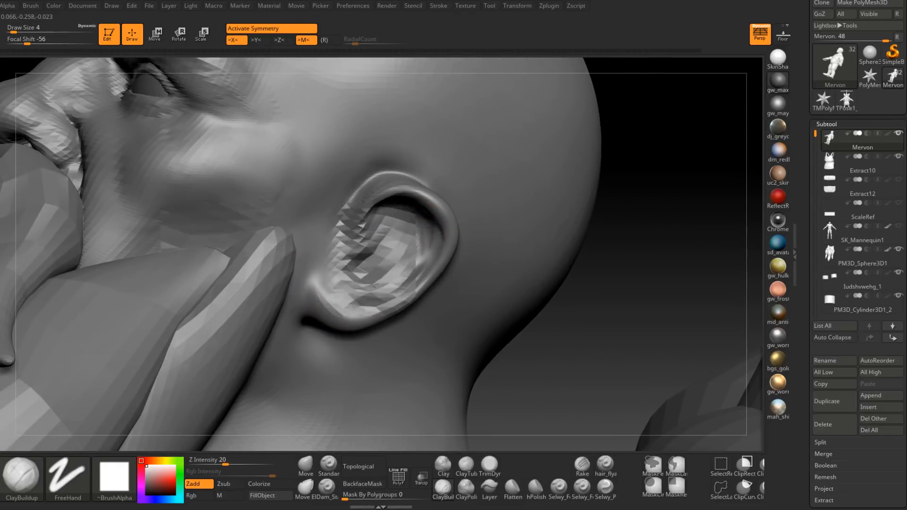
pyautogui.moveTo(375, 280); pyautogui.dragTo(421, 257, button='right')
pyautogui.moveTo(368, 287)
pyautogui.mouseDown(button='right')
pyautogui.moveTo(392, 271)
pyautogui.moveTo(392, 252)
pyautogui.moveTo(378, 250)
pyautogui.mouseUp(button='right')
pyautogui.keyDown('shift'); pyautogui.moveTo(414, 247); pyautogui.dragTo(400, 251); pyautogui.keyUp('shift')
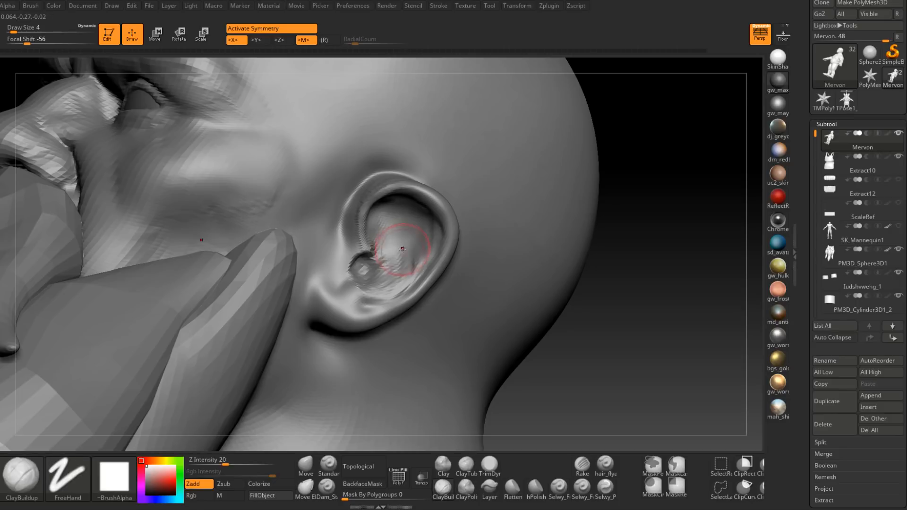
pyautogui.moveTo(401, 251); pyautogui.dragTo(429, 243, button='right')
pyautogui.keyDown('shift'); pyautogui.moveTo(419, 236); pyautogui.dragTo(410, 255); pyautogui.keyUp('shift')
pyautogui.moveTo(401, 255)
pyautogui.mouseDown(button='right')
pyautogui.moveTo(373, 253)
pyautogui.moveTo(384, 252)
pyautogui.moveTo(370, 259)
pyautogui.moveTo(391, 272)
pyautogui.moveTo(378, 267)
pyautogui.moveTo(372, 282)
pyautogui.mouseUp(button='right')
# Step: Reshape the upper front rim of the ear where it meets the head with the Move brush at draw size 5
pyautogui.press('space')
pyautogui.click(383, 255)
pyautogui.click(314, 463)
pyautogui.press('space')
pyautogui.click(392, 219)
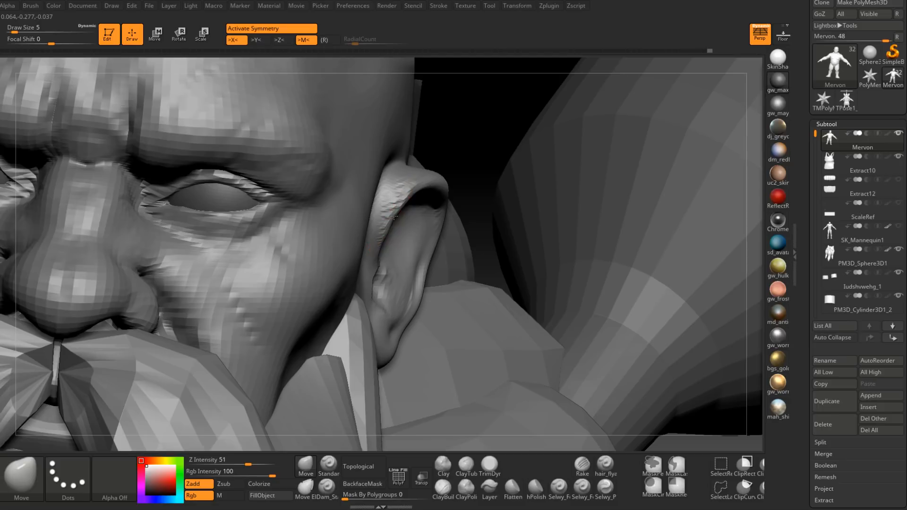
pyautogui.moveTo(393, 204); pyautogui.dragTo(410, 160, button='right')
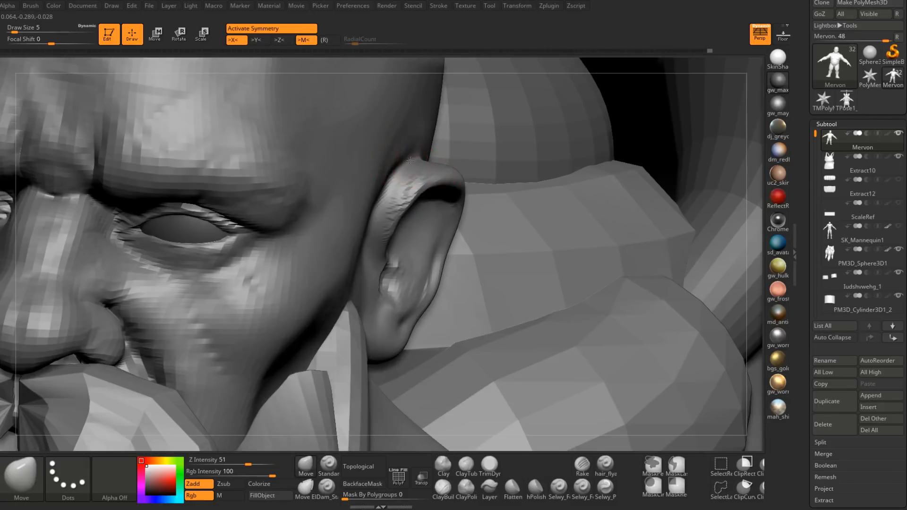
pyautogui.moveTo(392, 177); pyautogui.dragTo(394, 196)
pyautogui.moveTo(395, 195); pyautogui.dragTo(379, 212, button='right')
pyautogui.moveTo(378, 212); pyautogui.dragTo(377, 210)
pyautogui.moveTo(376, 210)
pyautogui.mouseDown(button='right')
pyautogui.moveTo(368, 198)
pyautogui.moveTo(374, 181)
pyautogui.mouseUp(button='right')
pyautogui.keyDown('shift'); pyautogui.moveTo(386, 208); pyautogui.dragTo(407, 150); pyautogui.keyUp('shift')
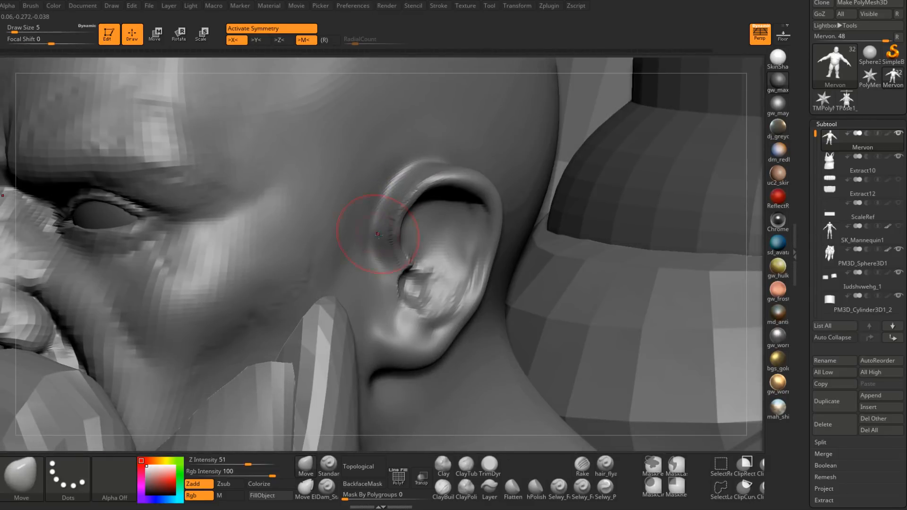
# Step: Adjust the ear's front edge and earlobe with the Move brush at draw size 5
pyautogui.moveTo(371, 231); pyautogui.dragTo(331, 227, button='right')
pyautogui.moveTo(410, 218)
pyautogui.keyDown('shift'); pyautogui.mouseDown()
pyautogui.moveTo(426, 274)
pyautogui.moveTo(406, 314)
pyautogui.mouseUp(); pyautogui.keyUp('shift')
pyautogui.moveTo(421, 319)
pyautogui.mouseDown(button='right')
pyautogui.moveTo(416, 297)
pyautogui.moveTo(405, 326)
pyautogui.mouseUp(button='right')
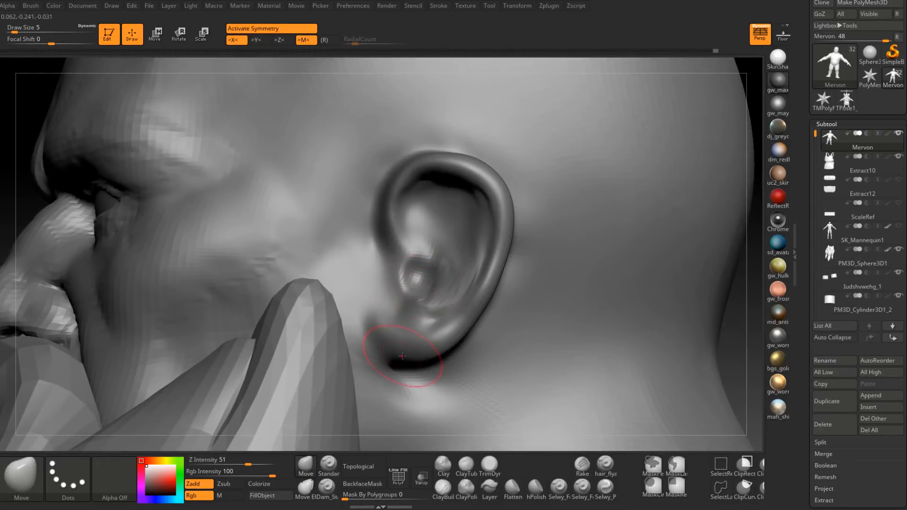
# Step: Start building the tragus at the ear's front edge with the ClayBuildup brush at draw size 3
pyautogui.click(443, 489)
pyautogui.moveTo(378, 283); pyautogui.dragTo(394, 273, button='right')
pyautogui.press('space')
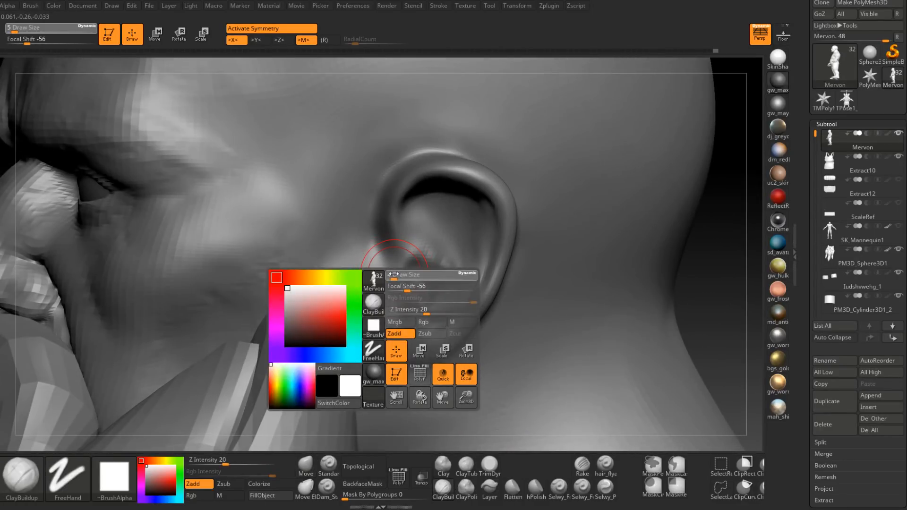
pyautogui.moveTo(393, 275); pyautogui.dragTo(392, 275)
pyautogui.moveTo(381, 279); pyautogui.dragTo(377, 278, button='right')
pyautogui.press('space')
pyautogui.moveTo(378, 278); pyautogui.dragTo(388, 262)
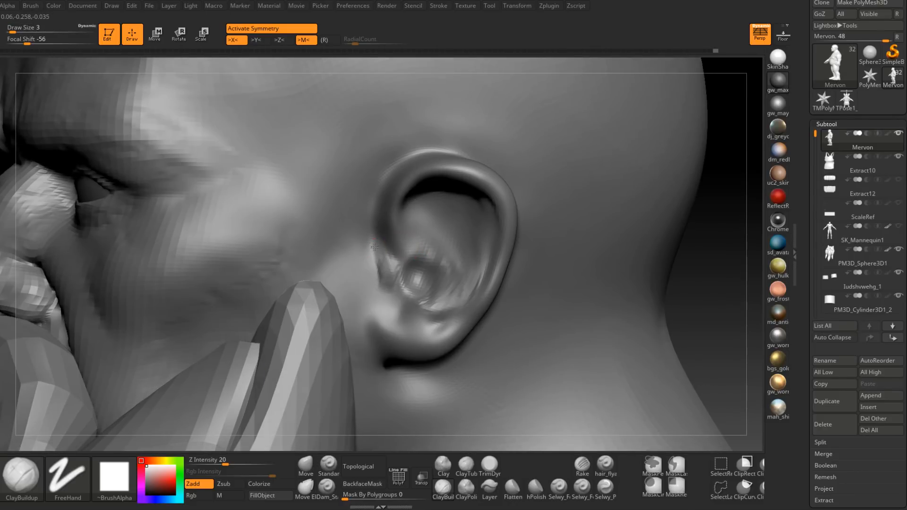
pyautogui.moveTo(374, 246)
pyautogui.mouseDown()
pyautogui.moveTo(365, 267)
pyautogui.moveTo(359, 227)
pyautogui.moveTo(366, 264)
pyautogui.mouseUp()
# Step: Build up the skin between the cheekbone and the ear at draw size 5 and smooth the transition
pyautogui.moveTo(375, 248); pyautogui.dragTo(364, 240, button='right')
pyautogui.moveTo(364, 239)
pyautogui.mouseDown()
pyautogui.moveTo(356, 286)
pyautogui.moveTo(339, 269)
pyautogui.moveTo(341, 247)
pyautogui.moveTo(327, 265)
pyautogui.moveTo(292, 234)
pyautogui.mouseUp()
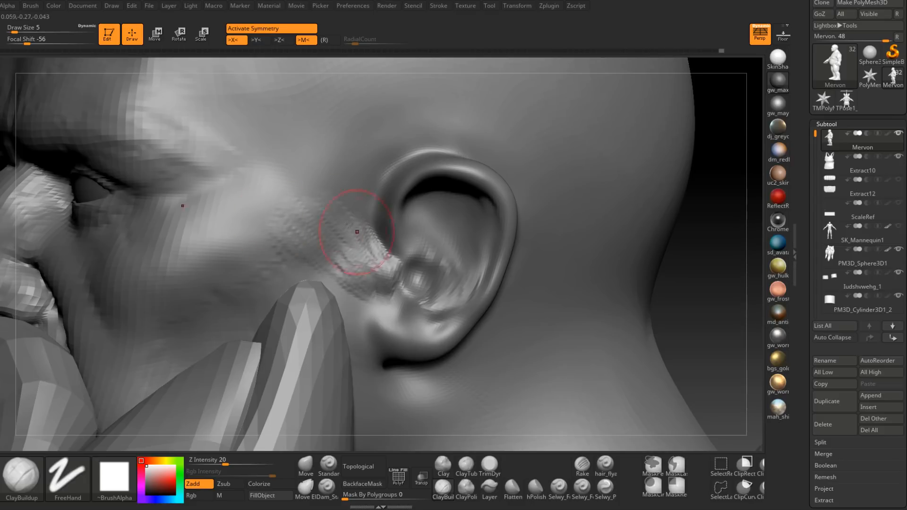
pyautogui.press('shift')
pyautogui.moveTo(331, 264); pyautogui.dragTo(360, 257, button='right')
pyautogui.moveTo(366, 258)
pyautogui.keyDown('shift'); pyautogui.mouseDown()
pyautogui.moveTo(388, 269)
pyautogui.moveTo(378, 264)
pyautogui.mouseUp(); pyautogui.keyUp('shift')
pyautogui.moveTo(378, 265); pyautogui.dragTo(340, 262, button='right')
pyautogui.moveTo(299, 289)
pyautogui.mouseDown(button='right')
pyautogui.moveTo(404, 290)
pyautogui.moveTo(384, 283)
pyautogui.moveTo(410, 277)
pyautogui.mouseUp(button='right')
# Step: Carve the ear canal and the notch below it at draw size 2, smoothing the surrounding surface
pyautogui.press('ctrl')
pyautogui.press('space')
pyautogui.moveTo(412, 277); pyautogui.dragTo(403, 276)
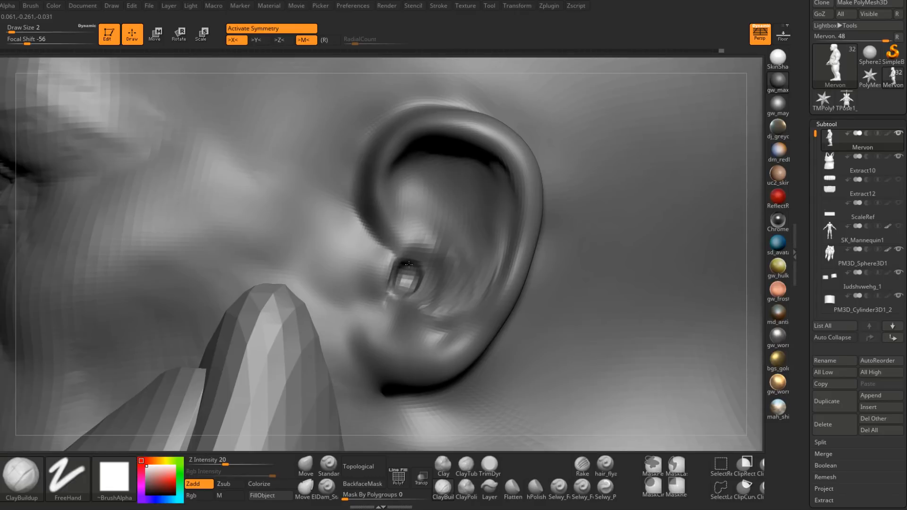
pyautogui.moveTo(405, 299)
pyautogui.keyDown('alt'); pyautogui.mouseDown(button='right')
pyautogui.moveTo(405, 279)
pyautogui.moveTo(418, 283)
pyautogui.moveTo(419, 270)
pyautogui.mouseUp(button='right'); pyautogui.keyUp('alt')
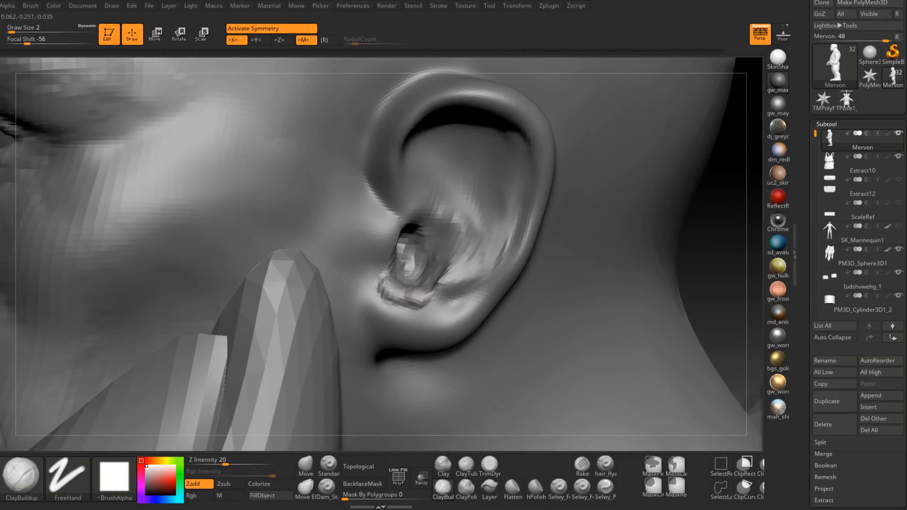
pyautogui.moveTo(415, 300)
pyautogui.mouseDown(button='right')
pyautogui.moveTo(433, 286)
pyautogui.moveTo(431, 243)
pyautogui.mouseUp(button='right')
pyautogui.moveTo(429, 240)
pyautogui.mouseDown()
pyautogui.moveTo(418, 235)
pyautogui.moveTo(417, 251)
pyautogui.mouseUp()
pyautogui.moveTo(417, 252); pyautogui.dragTo(411, 264, button='right')
pyautogui.keyDown('shift'); pyautogui.moveTo(411, 264); pyautogui.dragTo(419, 259); pyautogui.keyUp('shift')
pyautogui.moveTo(419, 260); pyautogui.dragTo(401, 286, button='right')
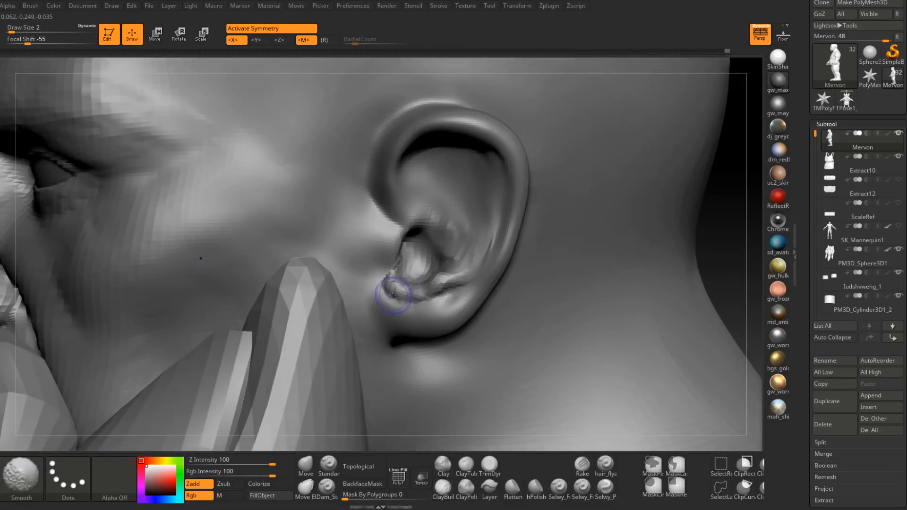
# Step: Build up the earlobe and the ridge above it with ClayBuildup strokes at a lower subdivision level
pyautogui.keyDown('shift'); pyautogui.moveTo(401, 289); pyautogui.dragTo(425, 302); pyautogui.keyUp('shift')
pyautogui.hotkey('shift', 'd')
pyautogui.hotkey('shift', 'd')
pyautogui.moveTo(444, 293); pyautogui.dragTo(425, 283, button='right')
pyautogui.moveTo(396, 293)
pyautogui.mouseDown()
pyautogui.moveTo(412, 310)
pyautogui.moveTo(447, 306)
pyautogui.mouseUp()
pyautogui.moveTo(447, 306); pyautogui.dragTo(405, 272, button='right')
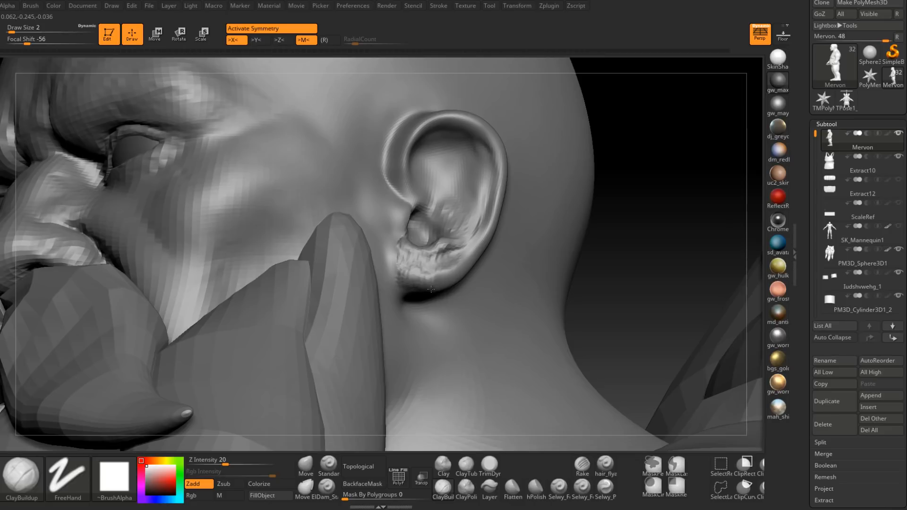
# Step: Smooth the earlobe strokes into a rounded form and blend them into the lower ear
pyautogui.moveTo(450, 279); pyautogui.dragTo(455, 273)
pyautogui.moveTo(456, 273); pyautogui.dragTo(453, 257, button='right')
pyautogui.moveTo(453, 257)
pyautogui.mouseDown()
pyautogui.moveTo(449, 270)
pyautogui.moveTo(410, 262)
pyautogui.mouseUp()
pyautogui.moveTo(428, 270); pyautogui.dragTo(426, 270, button='right')
pyautogui.moveTo(426, 271)
pyautogui.mouseDown()
pyautogui.moveTo(416, 263)
pyautogui.moveTo(437, 268)
pyautogui.mouseUp()
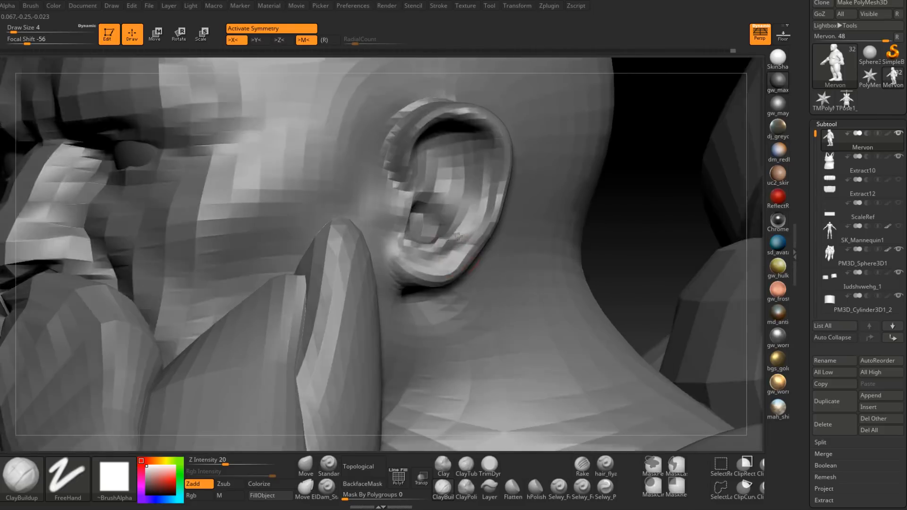
pyautogui.moveTo(435, 249)
pyautogui.mouseDown(button='right')
pyautogui.moveTo(430, 207)
pyautogui.moveTo(449, 249)
pyautogui.moveTo(425, 239)
pyautogui.mouseUp(button='right')
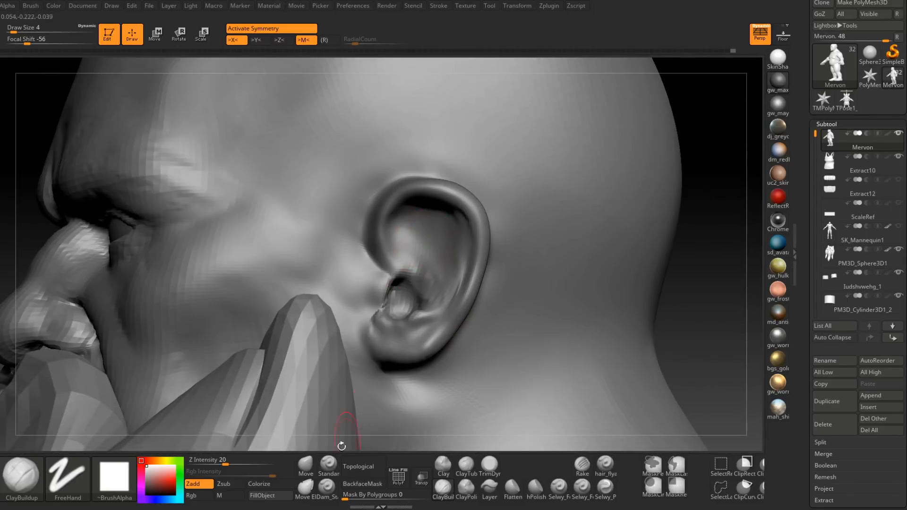
# Step: Reshape the tragus and the notch beneath it with the Move brush at draw size 3
pyautogui.click(306, 465)
pyautogui.moveTo(376, 291); pyautogui.dragTo(396, 292, button='right')
pyautogui.press('space')
pyautogui.moveTo(396, 292); pyautogui.dragTo(391, 290)
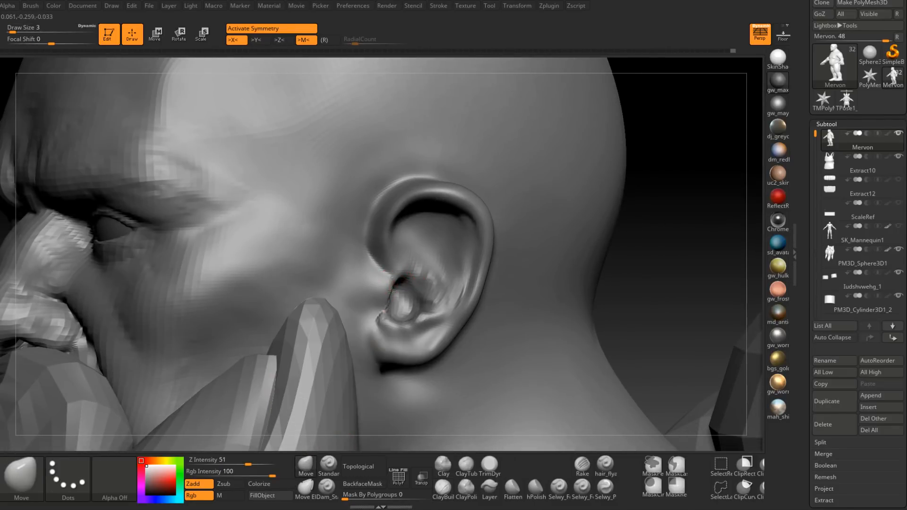
pyautogui.keyDown('shift'); pyautogui.moveTo(381, 321); pyautogui.dragTo(379, 318); pyautogui.keyUp('shift')
pyautogui.moveTo(414, 326)
pyautogui.mouseDown(button='right')
pyautogui.moveTo(396, 314)
pyautogui.moveTo(403, 325)
pyautogui.mouseUp(button='right')
# Step: Extend the tragus over the ear canal with the ClayBuildup brush, reducing the draw size from 3 to 2
pyautogui.click(442, 488)
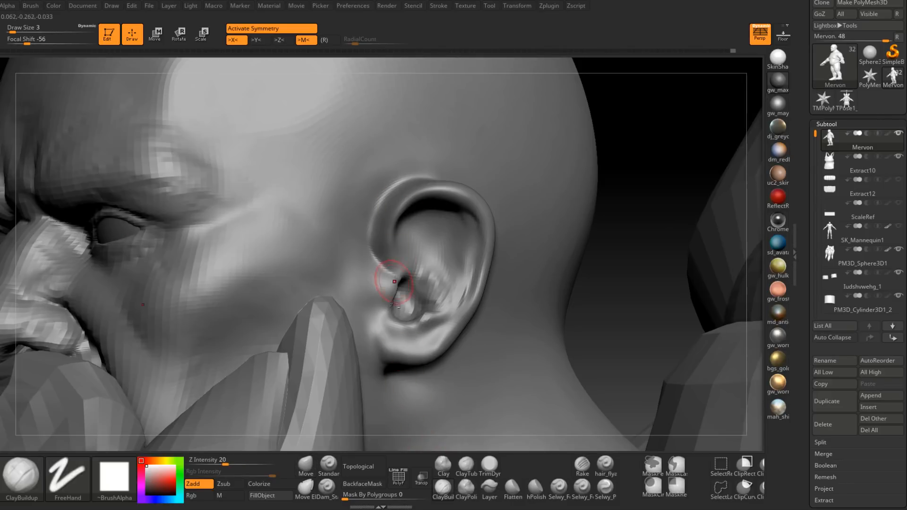
pyautogui.moveTo(394, 282); pyautogui.dragTo(401, 253, button='right')
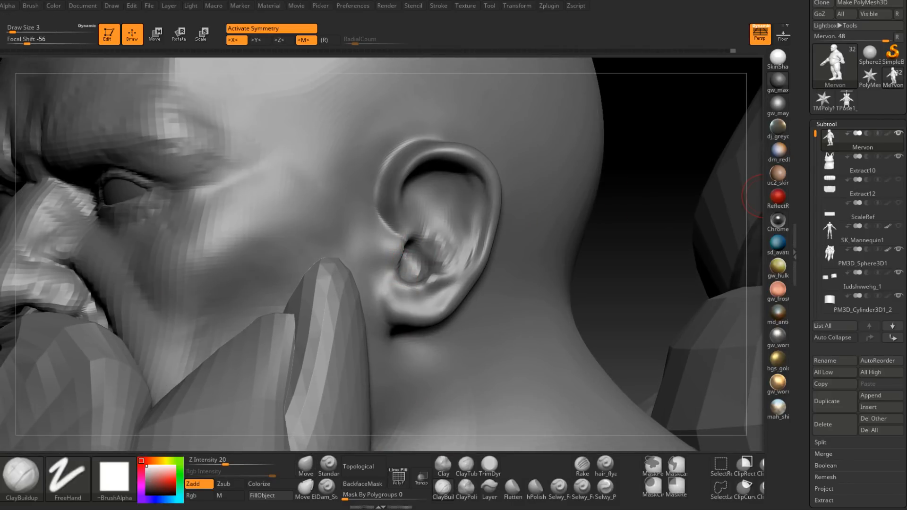
pyautogui.moveTo(404, 289); pyautogui.dragTo(402, 287, button='right')
pyautogui.press('space')
pyautogui.moveTo(404, 287); pyautogui.dragTo(402, 287)
pyautogui.moveTo(415, 289); pyautogui.dragTo(389, 278)
pyautogui.moveTo(400, 265)
pyautogui.mouseDown(button='right')
pyautogui.moveTo(395, 246)
pyautogui.moveTo(442, 260)
pyautogui.mouseUp(button='right')
pyautogui.keyDown('shift'); pyautogui.moveTo(391, 254); pyautogui.dragTo(409, 284); pyautogui.keyUp('shift')
pyautogui.keyDown('alt'); pyautogui.moveTo(424, 286); pyautogui.dragTo(405, 328, button='right'); pyautogui.keyUp('alt')
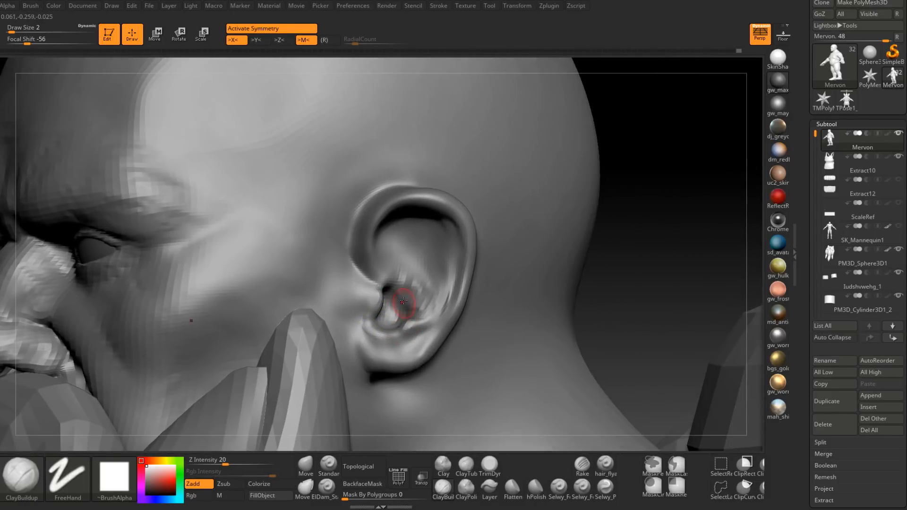
# Step: Refine and smooth the inner bowl of the ear just behind the canal at draw size 2
pyautogui.moveTo(401, 258)
pyautogui.mouseDown(button='right')
pyautogui.moveTo(373, 263)
pyautogui.moveTo(405, 264)
pyautogui.moveTo(383, 294)
pyautogui.moveTo(419, 302)
pyautogui.mouseUp(button='right')
pyautogui.moveTo(401, 302); pyautogui.dragTo(413, 317)
pyautogui.moveTo(412, 318); pyautogui.dragTo(411, 306, button='right')
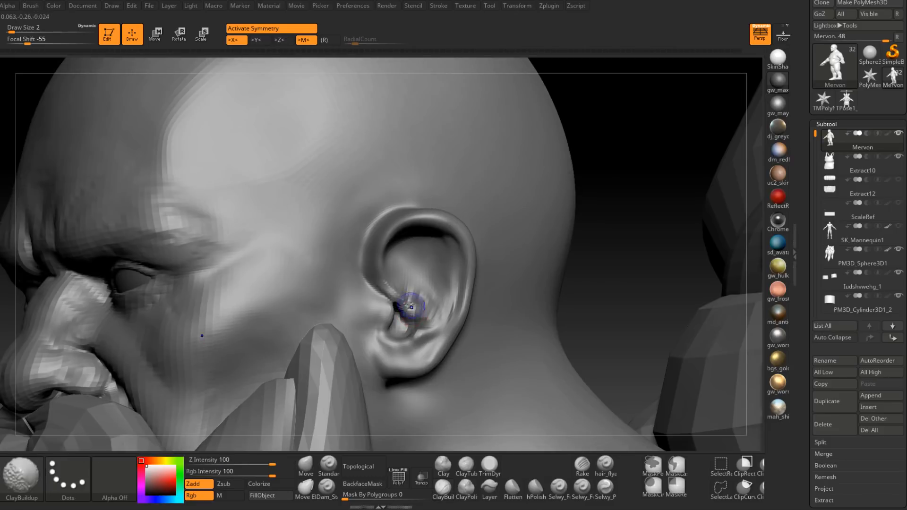
# Step: Build up the folds of the upper inner ear with the ClayBuildup brush, raising the draw size to 3
pyautogui.keyDown('shift'); pyautogui.moveTo(416, 325); pyautogui.dragTo(409, 315); pyautogui.keyUp('shift')
pyautogui.moveTo(409, 316)
pyautogui.mouseDown(button='right')
pyautogui.moveTo(400, 309)
pyautogui.moveTo(412, 315)
pyautogui.mouseUp(button='right')
pyautogui.keyDown('shift'); pyautogui.moveTo(412, 318); pyautogui.dragTo(414, 312); pyautogui.keyUp('shift')
pyautogui.moveTo(415, 311)
pyautogui.mouseDown(button='right')
pyautogui.moveTo(423, 299)
pyautogui.moveTo(415, 283)
pyautogui.moveTo(406, 291)
pyautogui.mouseUp(button='right')
pyautogui.press('space')
pyautogui.moveTo(407, 294)
pyautogui.mouseDown()
pyautogui.moveTo(419, 258)
pyautogui.moveTo(424, 289)
pyautogui.mouseUp()
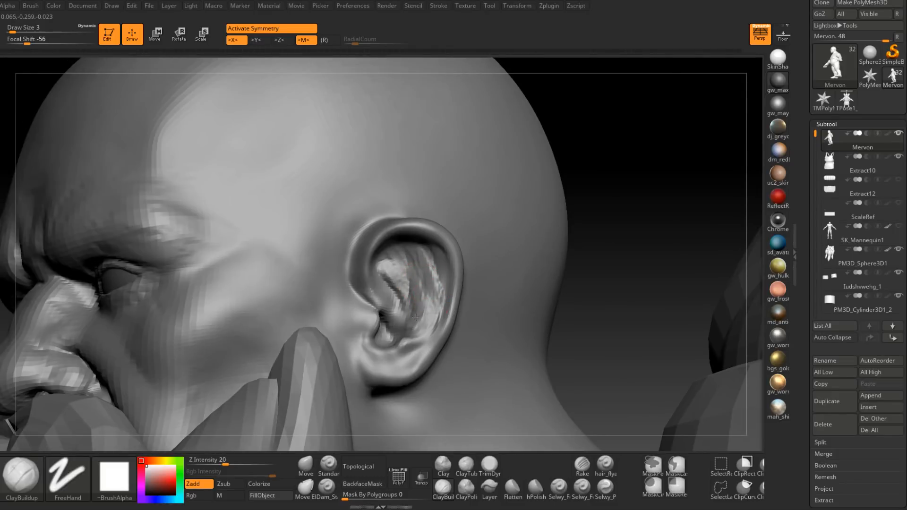
pyautogui.moveTo(383, 270); pyautogui.dragTo(388, 267, button='right')
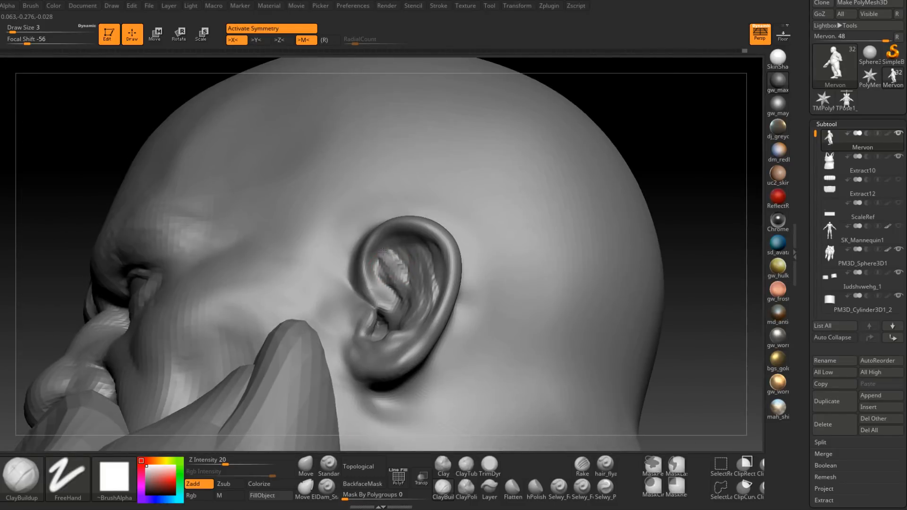
# Step: Smooth the new clay strokes and restate the antihelix ridge running down the inner ear
pyautogui.moveTo(408, 247); pyautogui.dragTo(420, 268)
pyautogui.moveTo(385, 269); pyautogui.dragTo(412, 273, button='right')
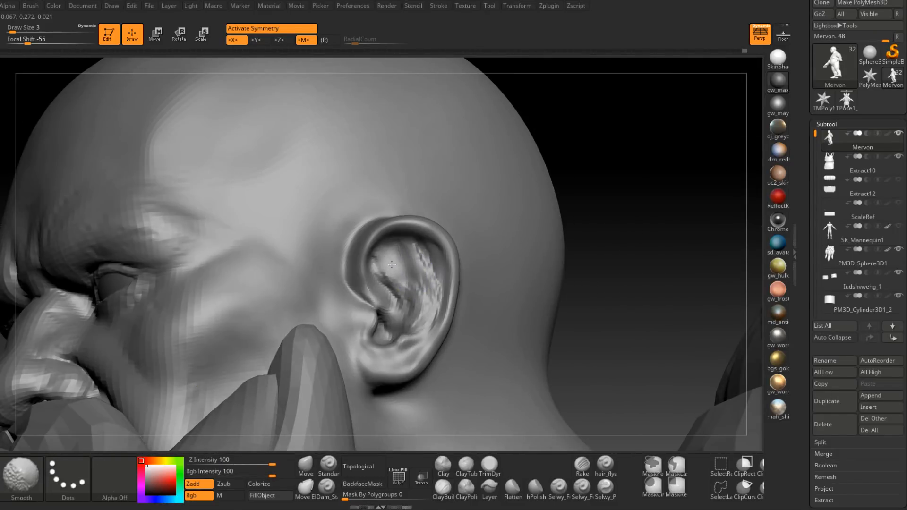
pyautogui.keyDown('shift'); pyautogui.moveTo(418, 273); pyautogui.dragTo(418, 292); pyautogui.keyUp('shift')
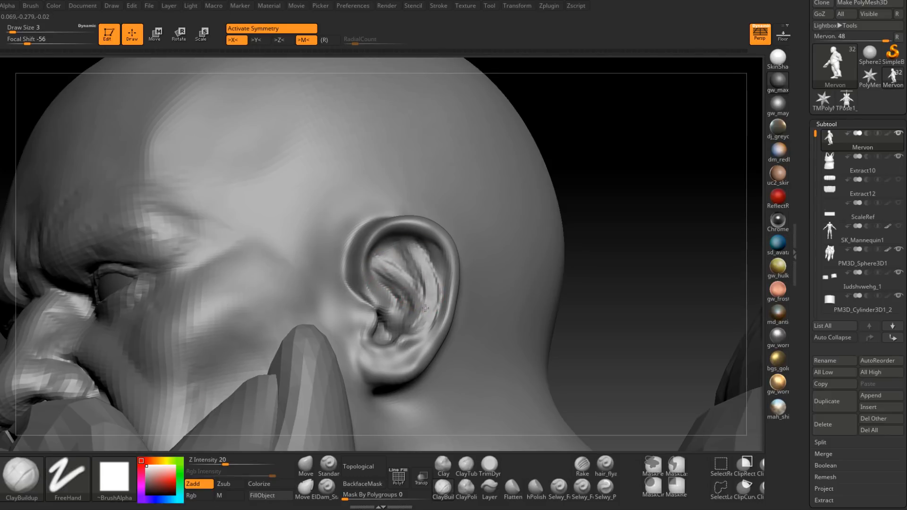
pyautogui.moveTo(412, 313); pyautogui.dragTo(423, 294, button='right')
# Step: Carve the groove between the antihelix and the outer rim with the Dam_Standard brush at draw size 3
pyautogui.press('b')
pyautogui.press('d')
pyautogui.press('s')
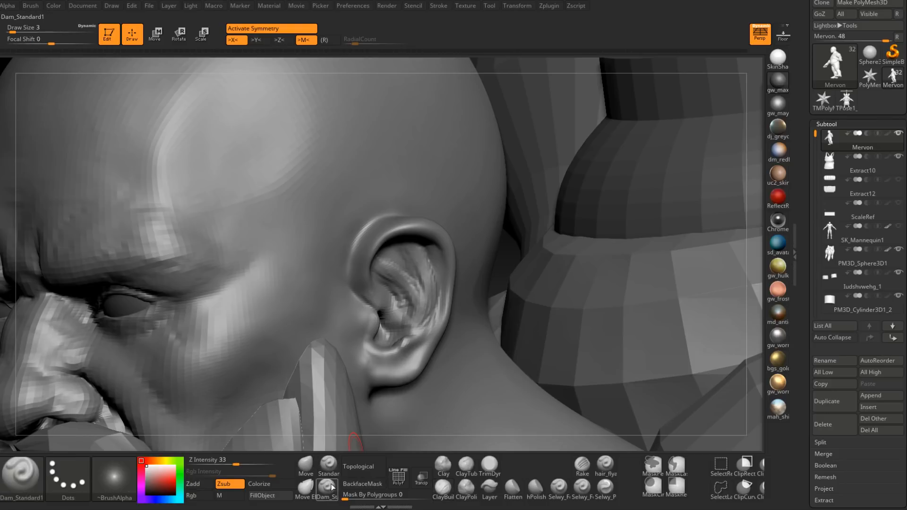
pyautogui.moveTo(407, 336); pyautogui.dragTo(430, 300, button='right')
pyautogui.moveTo(429, 299); pyautogui.dragTo(380, 341)
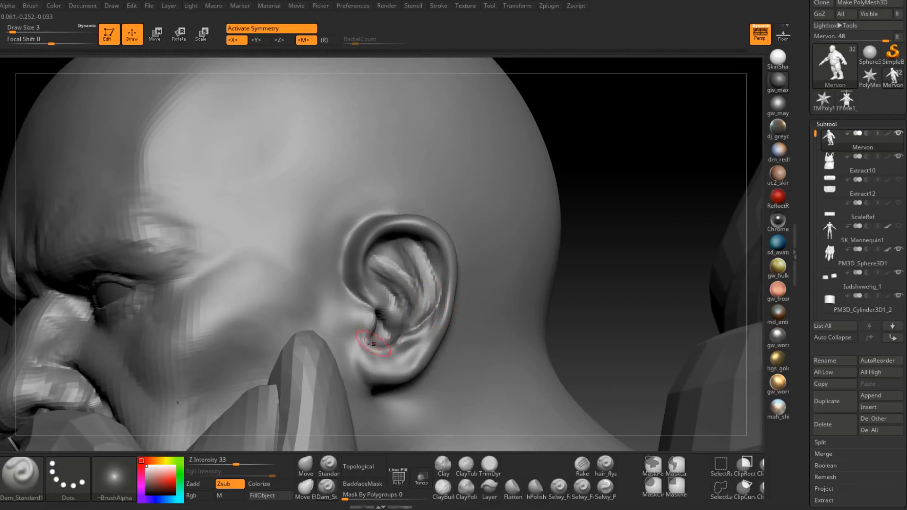
pyautogui.moveTo(379, 342); pyautogui.dragTo(413, 338, button='right')
pyautogui.moveTo(427, 241); pyautogui.dragTo(418, 256, button='right')
pyautogui.keyDown('shift'); pyautogui.moveTo(418, 256); pyautogui.dragTo(419, 289); pyautogui.keyUp('shift')
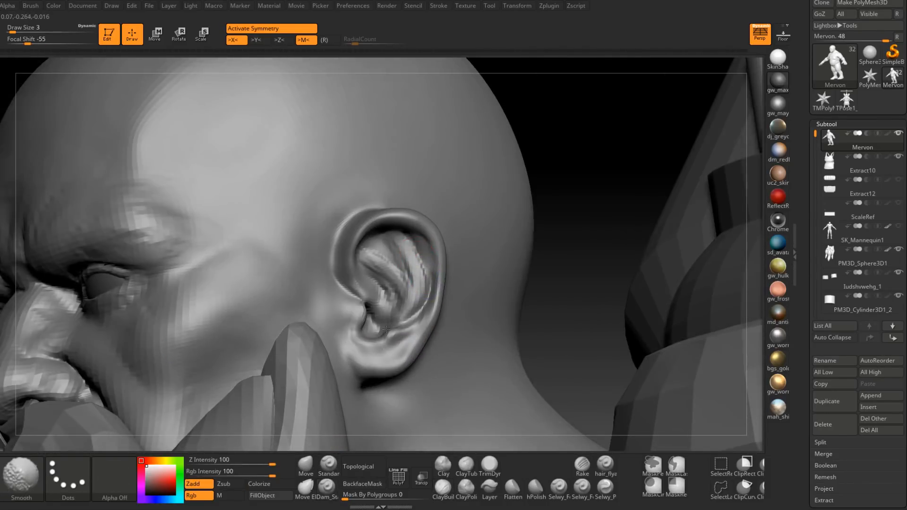
# Step: Smooth and refine the antihelix and its surrounding grooves from the upper fold down to the lobe
pyautogui.moveTo(401, 326); pyautogui.dragTo(407, 332, button='right')
pyautogui.moveTo(436, 295)
pyautogui.mouseDown(button='right')
pyautogui.moveTo(419, 280)
pyautogui.moveTo(410, 293)
pyautogui.moveTo(427, 297)
pyautogui.mouseUp(button='right')
pyautogui.moveTo(429, 298); pyautogui.dragTo(387, 337)
pyautogui.moveTo(404, 303)
pyautogui.mouseDown(button='right')
pyautogui.moveTo(416, 257)
pyautogui.moveTo(415, 293)
pyautogui.mouseUp(button='right')
pyautogui.moveTo(422, 294)
pyautogui.mouseDown()
pyautogui.moveTo(396, 323)
pyautogui.moveTo(421, 269)
pyautogui.mouseUp()
pyautogui.moveTo(421, 274); pyautogui.dragTo(397, 293, button='right')
pyautogui.keyDown('shift'); pyautogui.moveTo(406, 283); pyautogui.dragTo(406, 309); pyautogui.keyUp('shift')
pyautogui.moveTo(401, 302)
pyautogui.mouseDown(button='right')
pyautogui.moveTo(420, 307)
pyautogui.moveTo(414, 320)
pyautogui.mouseUp(button='right')
pyautogui.moveTo(414, 320)
pyautogui.keyDown('alt'); pyautogui.mouseDown(button='right')
pyautogui.moveTo(416, 346)
pyautogui.moveTo(429, 283)
pyautogui.mouseUp(button='right'); pyautogui.keyUp('alt')
# Step: Add finer ClayBuildup strokes at draw size 2 to the antihelix and the hollow beneath the upper rim
pyautogui.click(446, 485)
pyautogui.press('space')
pyautogui.moveTo(429, 277); pyautogui.dragTo(418, 277)
pyautogui.moveTo(418, 316); pyautogui.dragTo(422, 291)
pyautogui.press('space')
pyautogui.moveTo(477, 302); pyautogui.dragTo(482, 302)
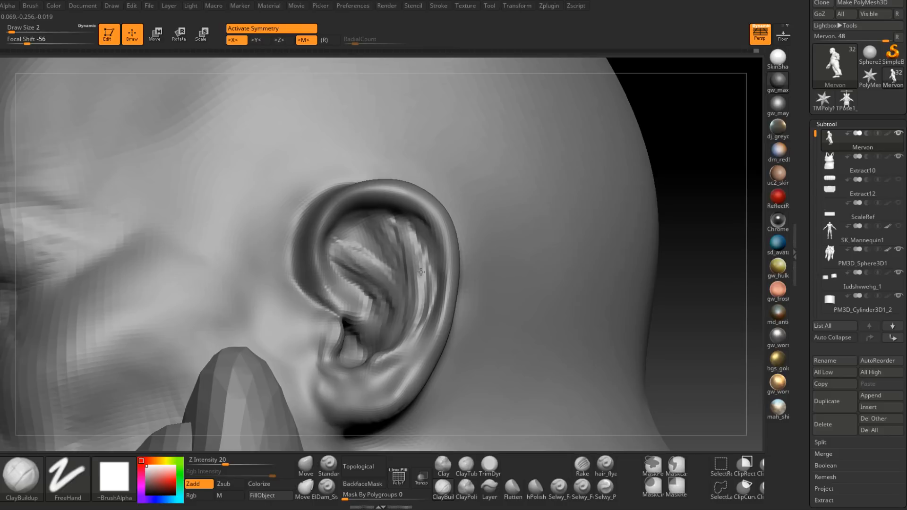
pyautogui.moveTo(400, 228)
pyautogui.mouseDown()
pyautogui.moveTo(379, 217)
pyautogui.moveTo(373, 247)
pyautogui.mouseUp()
pyautogui.moveTo(387, 275); pyautogui.dragTo(398, 263, button='right')
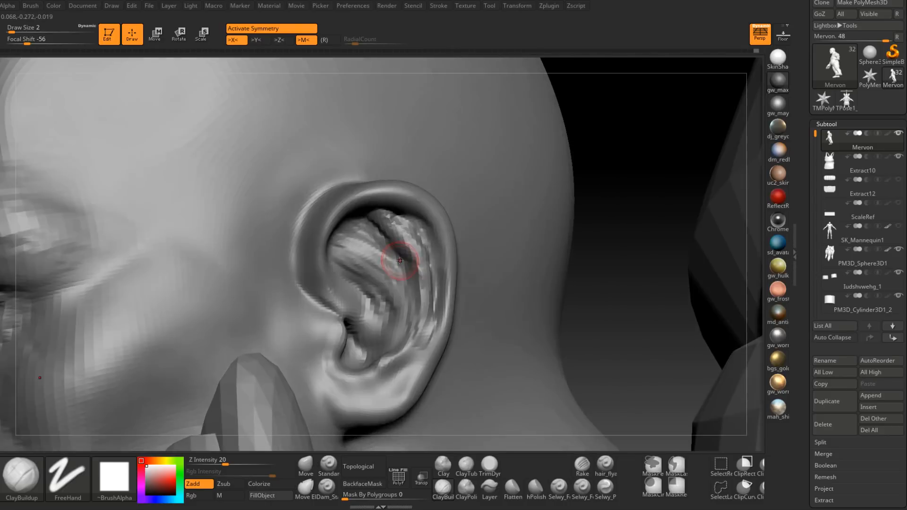
# Step: Blend the inner ear folds into softer forms, raising the draw size to 4
pyautogui.press('space')
pyautogui.moveTo(401, 263); pyautogui.dragTo(405, 264)
pyautogui.moveTo(378, 246)
pyautogui.keyDown('shift'); pyautogui.mouseDown()
pyautogui.moveTo(359, 265)
pyautogui.moveTo(395, 289)
pyautogui.mouseUp(); pyautogui.keyUp('shift')
pyautogui.moveTo(396, 301); pyautogui.dragTo(415, 296, button='right')
pyautogui.keyDown('shift'); pyautogui.moveTo(411, 326); pyautogui.dragTo(392, 350); pyautogui.keyUp('shift')
pyautogui.moveTo(402, 331)
pyautogui.mouseDown(button='right')
pyautogui.moveTo(418, 317)
pyautogui.moveTo(425, 326)
pyautogui.moveTo(434, 246)
pyautogui.mouseUp(button='right')
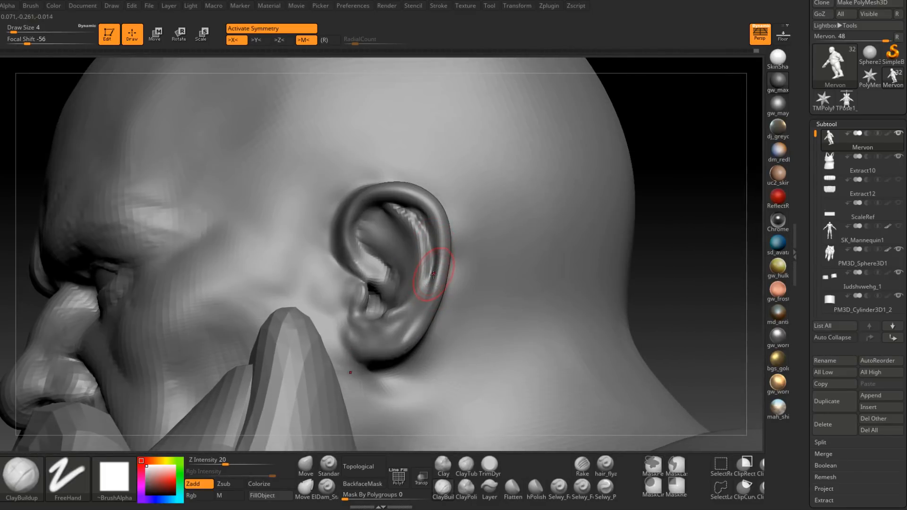
pyautogui.moveTo(428, 294); pyautogui.dragTo(476, 294, button='right')
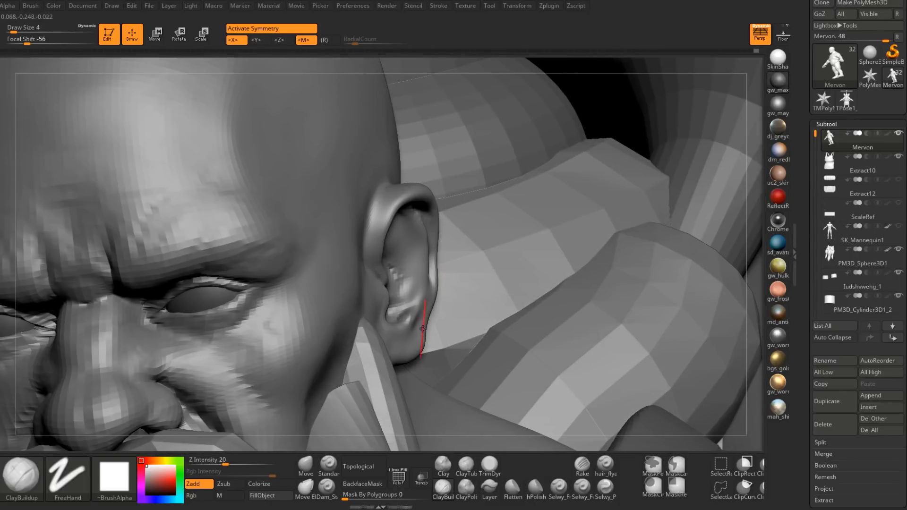
# Step: Adjust the ear's outer contour from the front with the Move brush at draw size 7
pyautogui.click(310, 466)
pyautogui.moveTo(437, 233); pyautogui.dragTo(443, 205, button='right')
pyautogui.moveTo(411, 288); pyautogui.dragTo(417, 290, button='right')
pyautogui.press('space')
pyautogui.moveTo(435, 236); pyautogui.dragTo(438, 236)
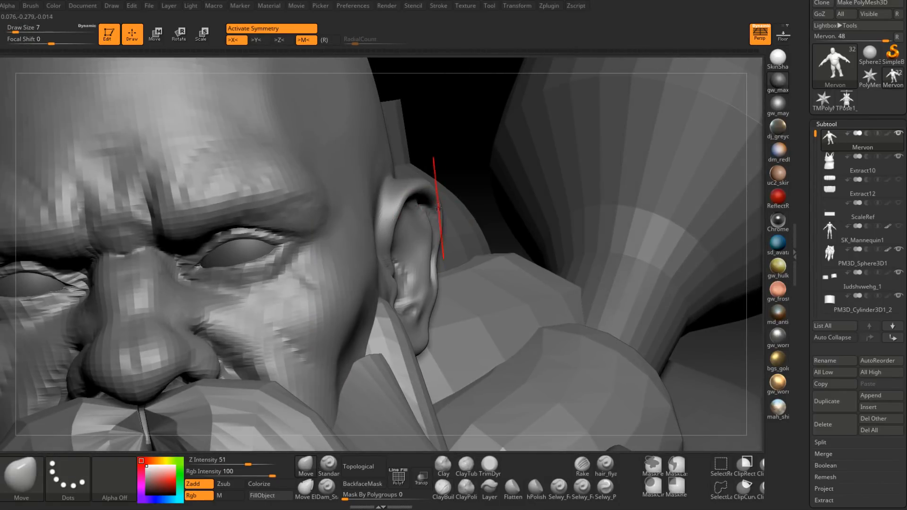
pyautogui.moveTo(438, 200); pyautogui.dragTo(453, 241, button='right')
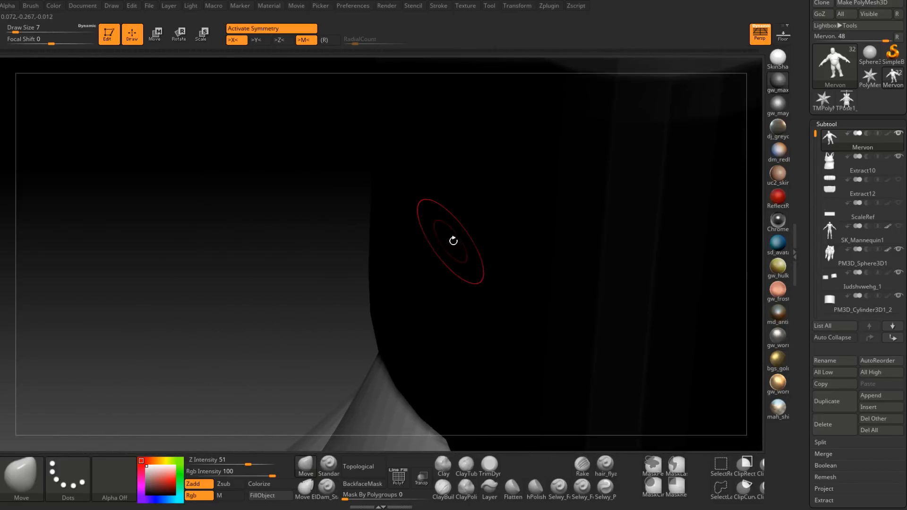
# Step: Refine the ear's protrusion from the head with the Move brush at draw size 12, then reduce it to 4
pyautogui.moveTo(308, 308); pyautogui.dragTo(339, 261, button='right')
pyautogui.moveTo(407, 176); pyautogui.dragTo(410, 193, button='right')
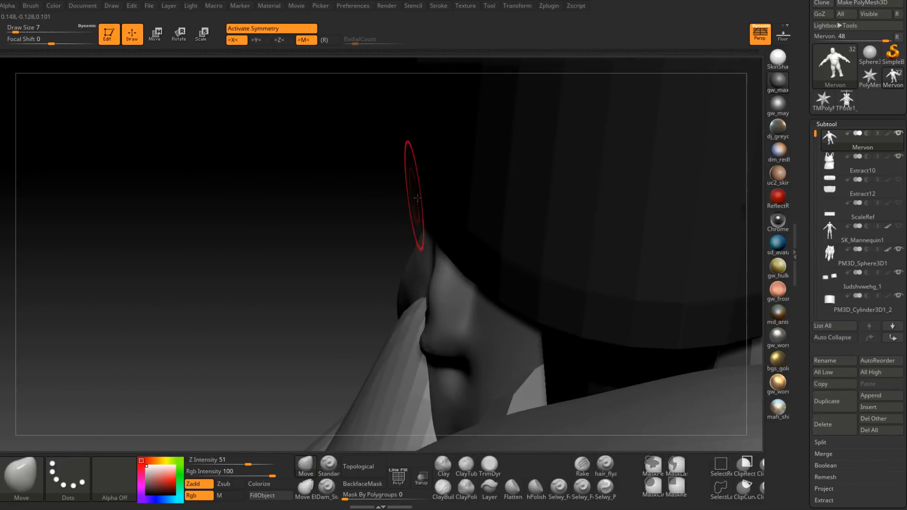
pyautogui.moveTo(417, 270)
pyautogui.mouseDown(button='right')
pyautogui.moveTo(540, 188)
pyautogui.moveTo(459, 270)
pyautogui.moveTo(459, 258)
pyautogui.mouseUp(button='right')
pyautogui.press('space')
pyautogui.moveTo(458, 259); pyautogui.dragTo(461, 244)
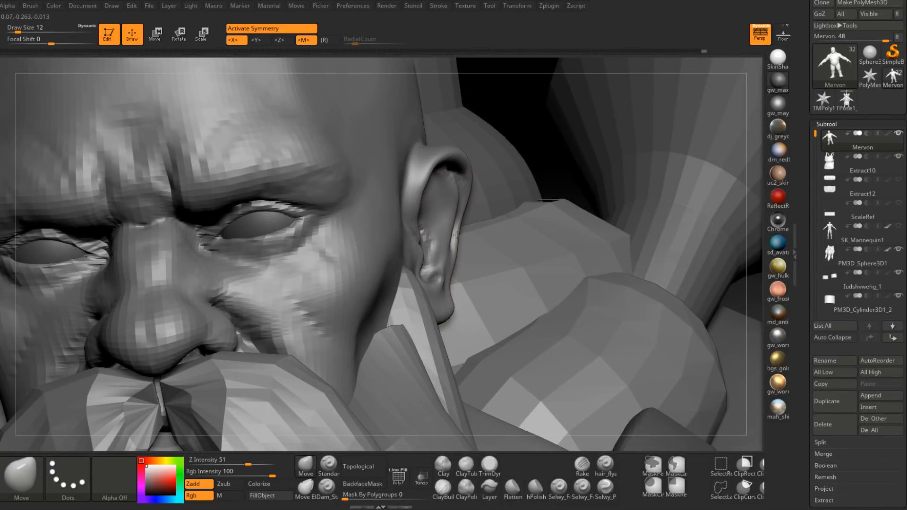
pyautogui.moveTo(456, 237); pyautogui.dragTo(450, 235, button='right')
pyautogui.press('space')
pyautogui.moveTo(450, 235); pyautogui.dragTo(445, 233)
pyautogui.moveTo(454, 214); pyautogui.dragTo(467, 229, button='right')
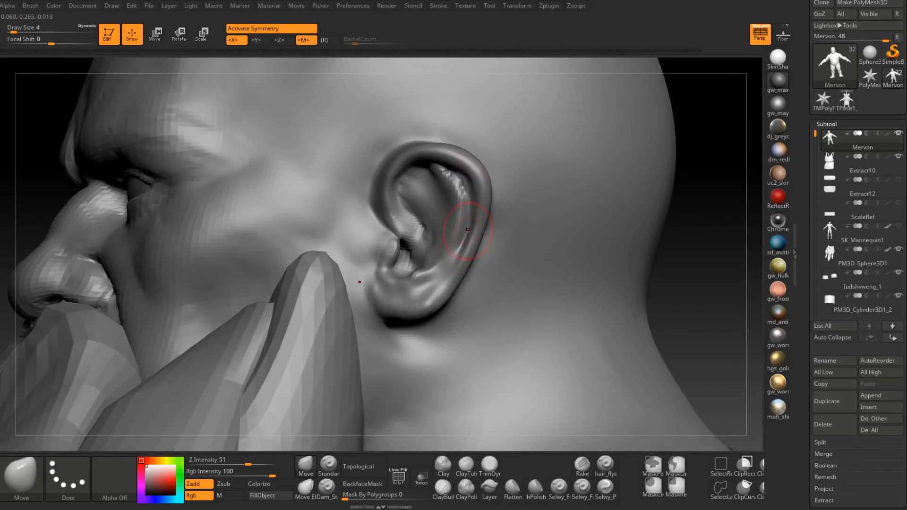
# Step: Mask the back of the ear's outer rim down to the lobe, using draw size 2
pyautogui.press('ctrl')
pyautogui.moveTo(421, 312)
pyautogui.keyDown('ctrl'); pyautogui.mouseDown()
pyautogui.moveTo(397, 300)
pyautogui.moveTo(473, 257)
pyautogui.moveTo(496, 202)
pyautogui.mouseUp(); pyautogui.keyUp('ctrl')
pyautogui.moveTo(506, 227)
pyautogui.mouseDown(button='right')
pyautogui.moveTo(503, 206)
pyautogui.moveTo(488, 214)
pyautogui.mouseUp(button='right')
pyautogui.keyDown('ctrl'); pyautogui.click(469, 298); pyautogui.keyUp('ctrl')
pyautogui.keyDown('ctrl'); pyautogui.click(460, 296); pyautogui.keyUp('ctrl')
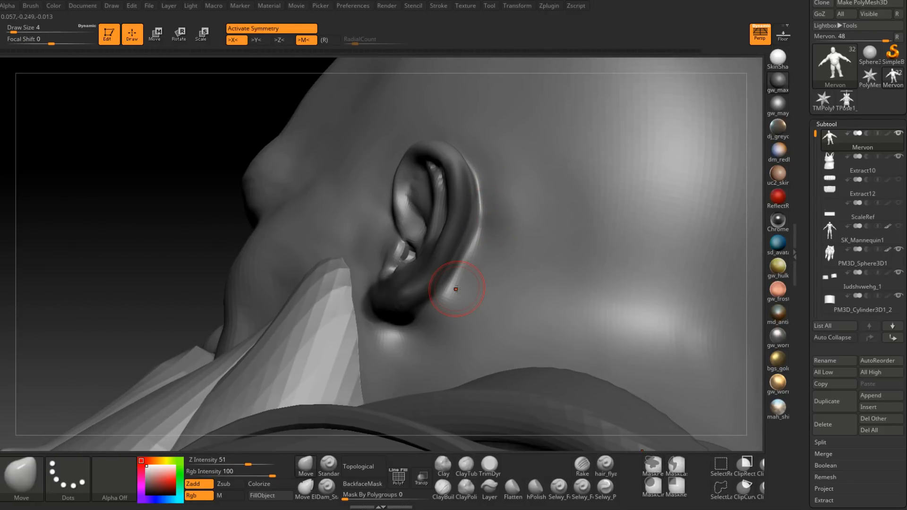
pyautogui.moveTo(513, 231); pyautogui.dragTo(473, 206, button='right')
pyautogui.press('s')
pyautogui.moveTo(474, 206); pyautogui.dragTo(472, 206)
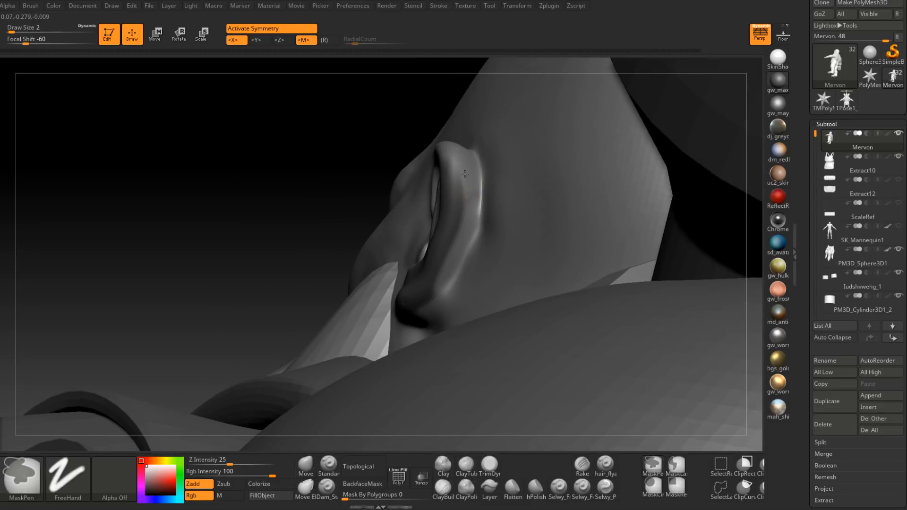
pyautogui.moveTo(430, 283); pyautogui.dragTo(473, 244, button='right')
pyautogui.keyDown('ctrl'); pyautogui.keyDown('alt'); pyautogui.moveTo(459, 162); pyautogui.dragTo(423, 295); pyautogui.keyUp('alt'); pyautogui.keyUp('ctrl')
pyautogui.moveTo(423, 295); pyautogui.dragTo(462, 271, button='right')
pyautogui.keyDown('ctrl'); pyautogui.keyDown('alt'); pyautogui.moveTo(465, 239); pyautogui.dragTo(402, 316); pyautogui.keyUp('alt'); pyautogui.keyUp('ctrl')
# Step: Extend the mask along the front of the outer rim and over the earlobe
pyautogui.moveTo(401, 312); pyautogui.dragTo(425, 274, button='right')
pyautogui.keyDown('ctrl'); pyautogui.keyDown('alt'); pyautogui.moveTo(418, 210); pyautogui.dragTo(419, 289); pyautogui.keyUp('alt'); pyautogui.keyUp('ctrl')
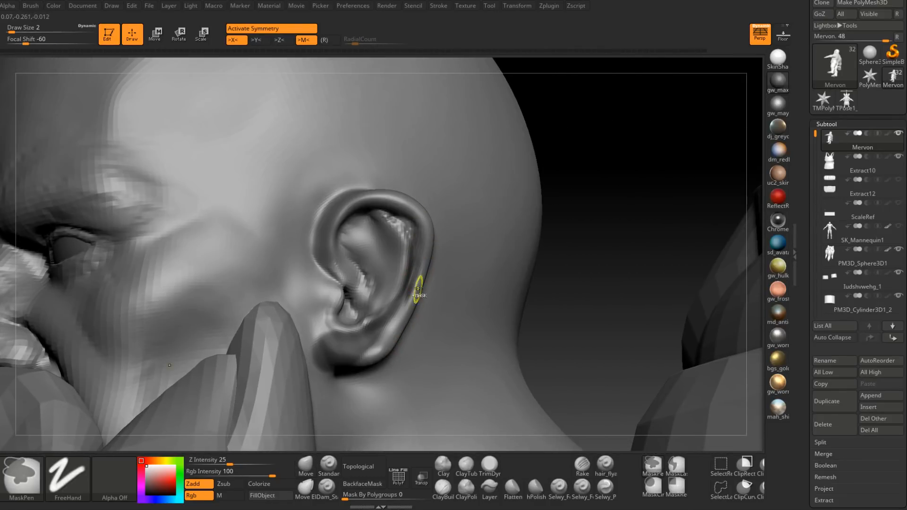
pyautogui.moveTo(419, 289); pyautogui.dragTo(411, 243, button='right')
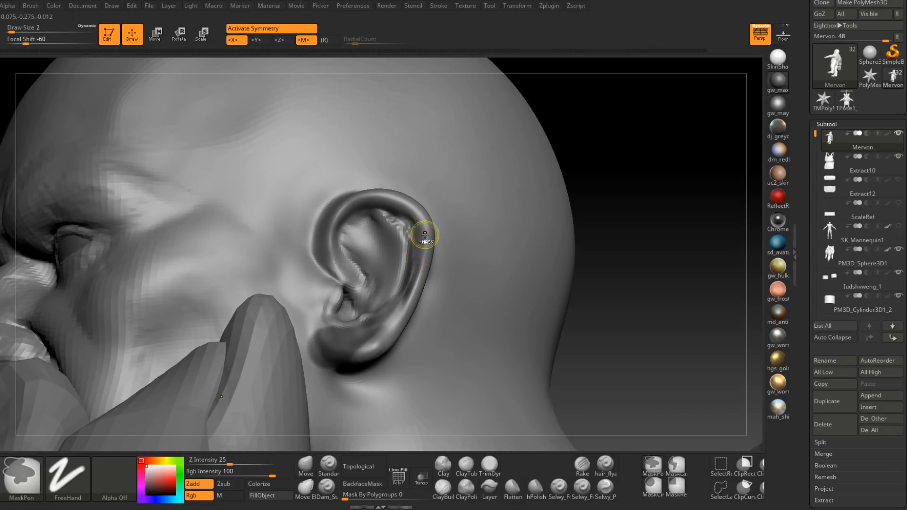
pyautogui.keyDown('ctrl'); pyautogui.moveTo(425, 236); pyautogui.dragTo(426, 251); pyautogui.keyUp('ctrl')
pyautogui.keyDown('ctrl'); pyautogui.moveTo(418, 285); pyautogui.dragTo(357, 359); pyautogui.keyUp('ctrl')
pyautogui.moveTo(405, 284); pyautogui.dragTo(412, 268, button='right')
pyautogui.moveTo(404, 236)
pyautogui.keyDown('ctrl'); pyautogui.keyDown('alt'); pyautogui.mouseDown()
pyautogui.moveTo(406, 269)
pyautogui.moveTo(387, 306)
pyautogui.mouseUp(); pyautogui.keyUp('alt'); pyautogui.keyUp('ctrl')
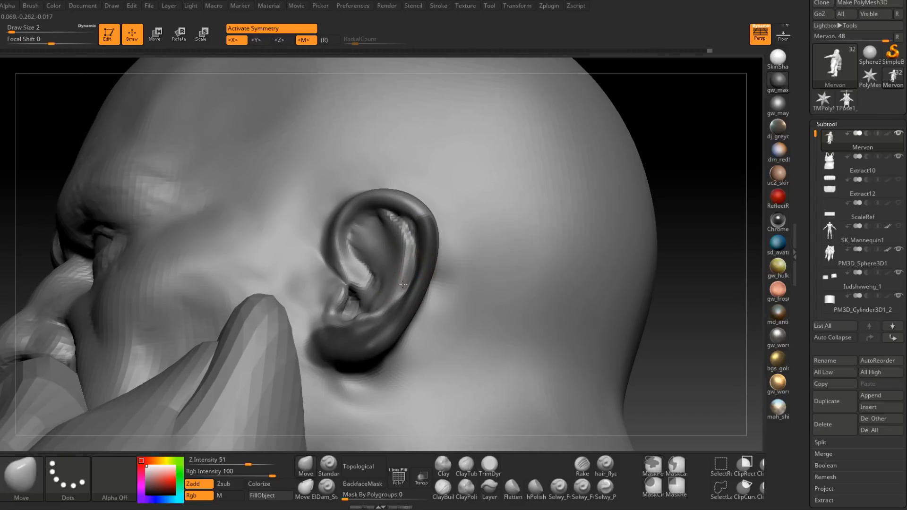
# Step: Clean up the rim mask and invert it to check its coverage, keeping the outer rim and lobe masked
pyautogui.moveTo(405, 283); pyautogui.dragTo(415, 270, button='right')
pyautogui.keyDown('ctrl'); pyautogui.click(614, 203); pyautogui.keyUp('ctrl')
pyautogui.keyDown('ctrl'); pyautogui.click(416, 283); pyautogui.keyUp('ctrl')
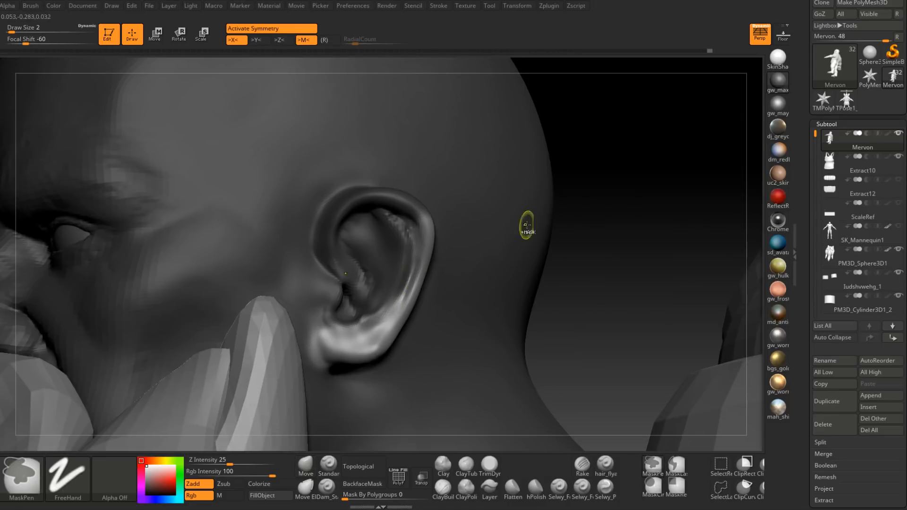
pyautogui.keyDown('ctrl'); pyautogui.click(641, 195); pyautogui.keyUp('ctrl')
pyautogui.keyDown('ctrl'); pyautogui.click(404, 284); pyautogui.keyUp('ctrl')
pyautogui.moveTo(373, 276); pyautogui.dragTo(431, 301, button='right')
# Step: Reposition the unmasked inner ear against the rim with the Move brush at draw size 7, then 4
pyautogui.click(308, 466)
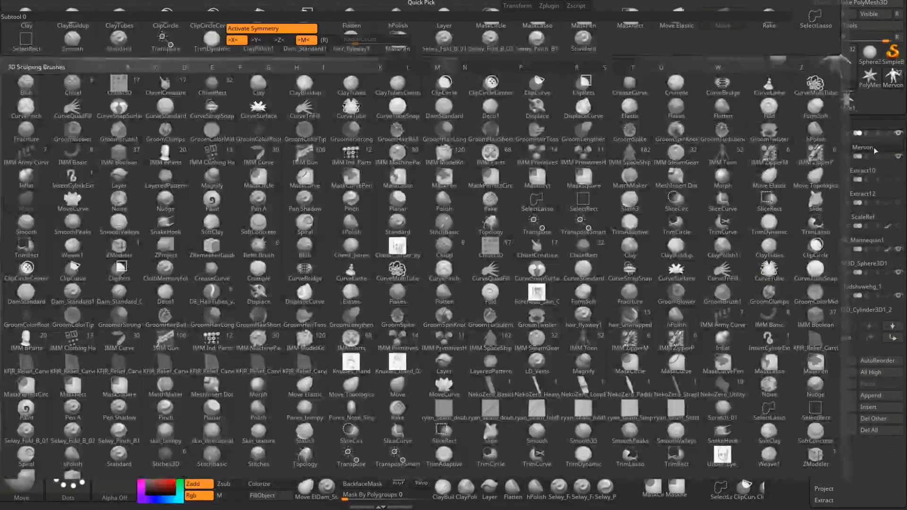
pyautogui.moveTo(401, 273); pyautogui.dragTo(402, 282, button='right')
pyautogui.rightClick(402, 282)
pyautogui.moveTo(405, 281); pyautogui.dragTo(400, 295)
pyautogui.moveTo(408, 271)
pyautogui.mouseDown(button='right')
pyautogui.moveTo(415, 189)
pyautogui.moveTo(435, 264)
pyautogui.moveTo(403, 267)
pyautogui.moveTo(414, 265)
pyautogui.mouseUp(button='right')
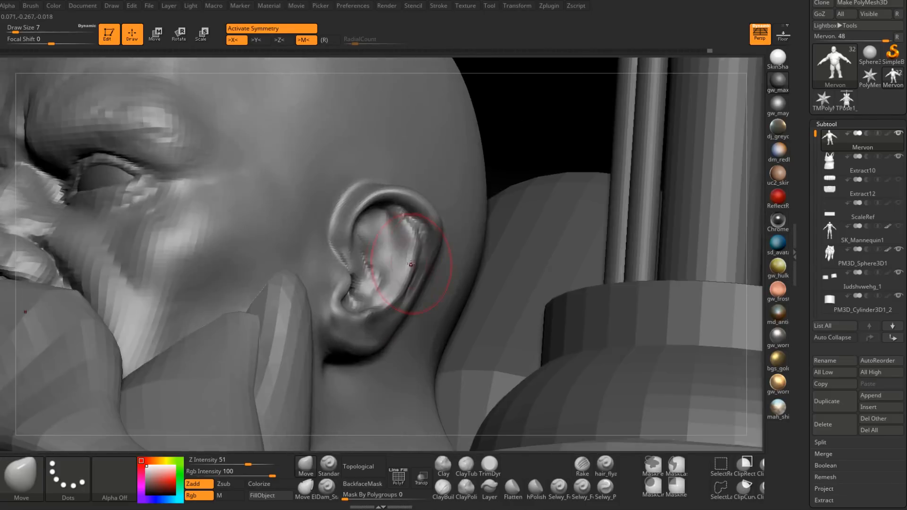
pyautogui.rightClick(409, 264)
pyautogui.moveTo(407, 265); pyautogui.dragTo(409, 267)
pyautogui.moveTo(409, 267); pyautogui.dragTo(428, 219, button='right')
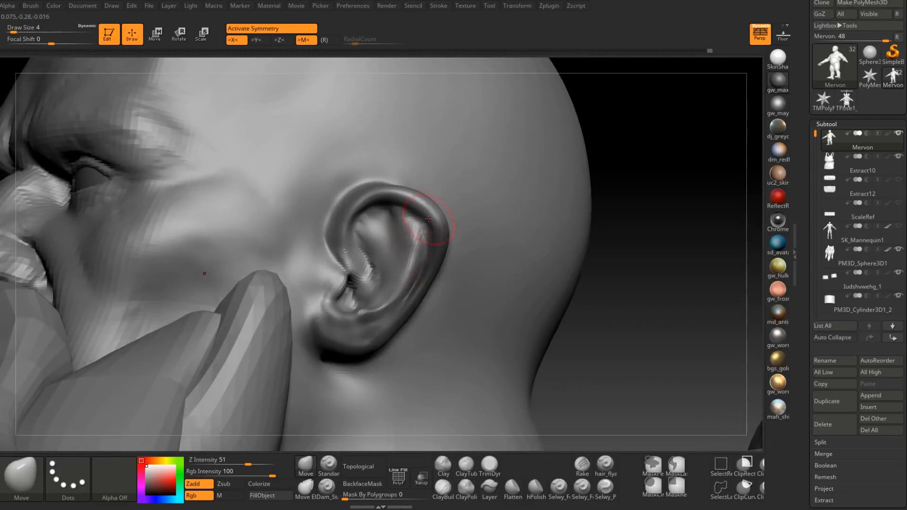
# Step: Rebuild the split antihelix folds in the inner ear with the ClayBuildup brush at draw size 4
pyautogui.click(442, 489)
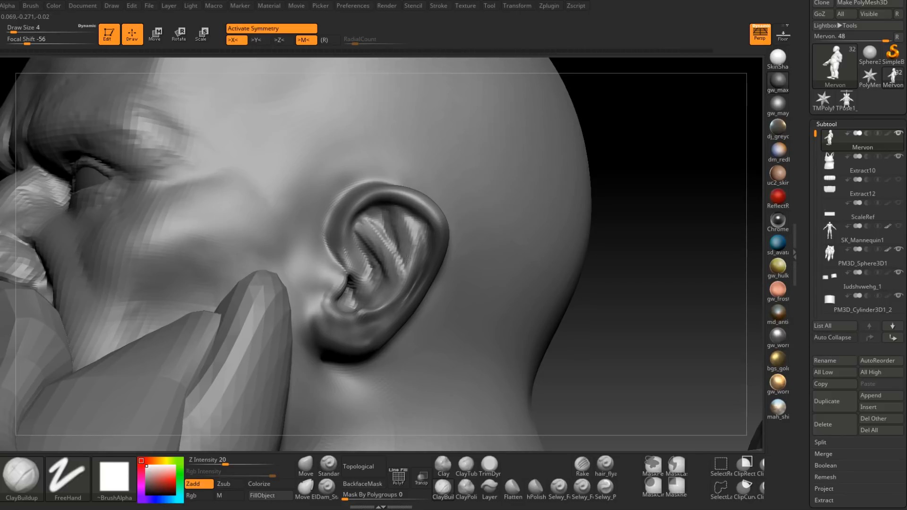
pyautogui.keyDown('shift'); pyautogui.moveTo(396, 244); pyautogui.dragTo(389, 257); pyautogui.keyUp('shift')
pyautogui.moveTo(385, 260); pyautogui.dragTo(396, 265, button='right')
pyautogui.keyDown('shift'); pyautogui.moveTo(396, 246); pyautogui.dragTo(390, 265); pyautogui.keyUp('shift')
pyautogui.moveTo(352, 291); pyautogui.dragTo(371, 304, button='right')
# Step: Define the inner edge of the outer rim with the Dam_Standard brush, clear the mask and reduce the draw size to 2
pyautogui.click(327, 488)
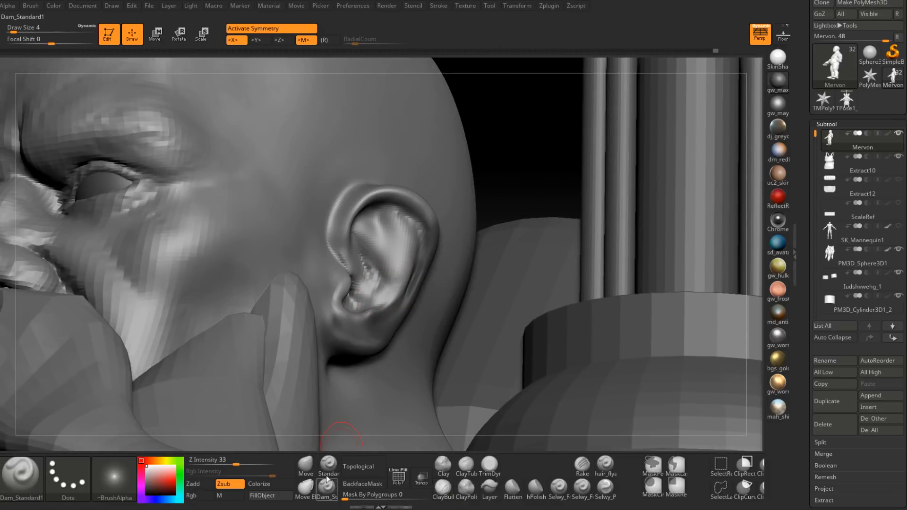
pyautogui.moveTo(415, 352); pyautogui.dragTo(395, 302, button='right')
pyautogui.press('space')
pyautogui.moveTo(426, 231); pyautogui.dragTo(418, 231)
pyautogui.keyDown('ctrl'); pyautogui.moveTo(581, 139); pyautogui.dragTo(586, 145); pyautogui.keyUp('ctrl')
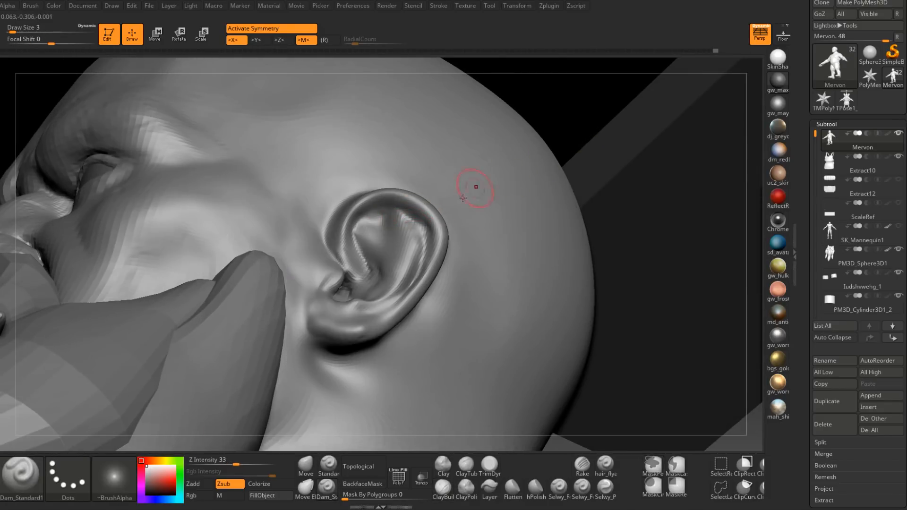
pyautogui.moveTo(510, 166); pyautogui.dragTo(468, 201, button='right')
pyautogui.press('space')
pyautogui.moveTo(432, 246); pyautogui.dragTo(427, 247)
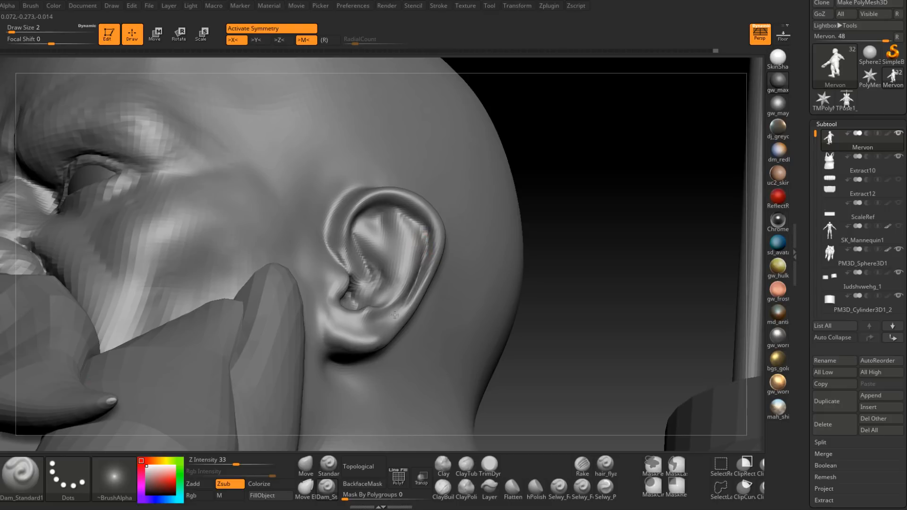
# Step: Cut a crisp groove under the upper and rear helix with the Dam_Standard brush at draw size 2
pyautogui.moveTo(421, 236); pyautogui.dragTo(415, 233, button='right')
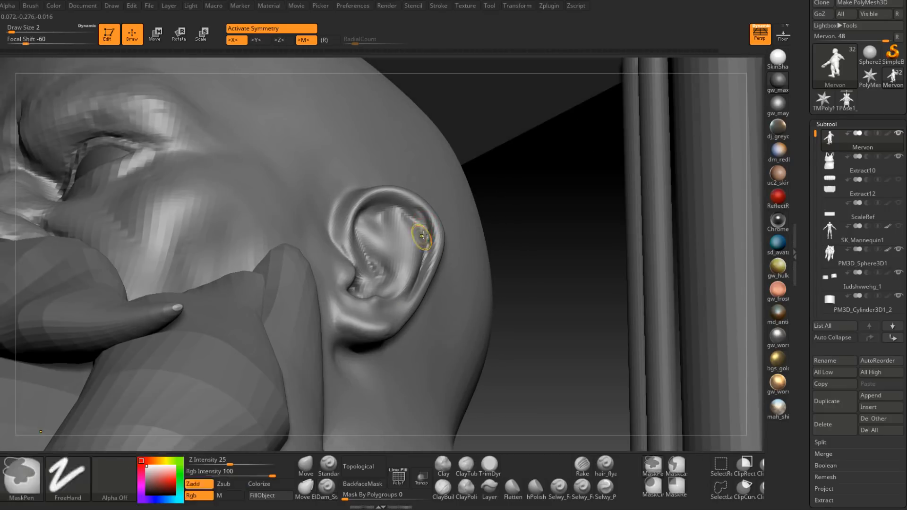
pyautogui.moveTo(423, 255); pyautogui.dragTo(379, 204, button='right')
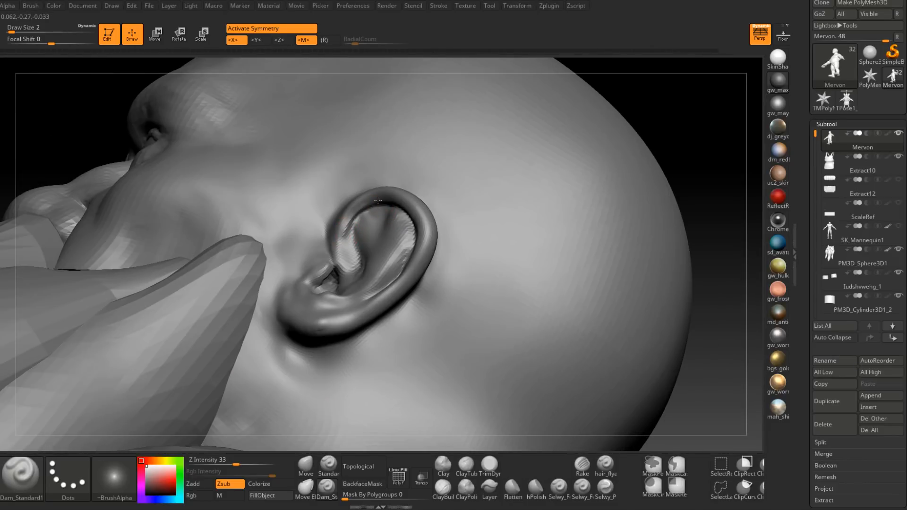
pyautogui.moveTo(391, 203)
pyautogui.mouseDown(button='right')
pyautogui.moveTo(378, 206)
pyautogui.moveTo(431, 216)
pyautogui.moveTo(430, 227)
pyautogui.mouseUp(button='right')
pyautogui.moveTo(422, 259); pyautogui.dragTo(427, 239, button='right')
pyautogui.moveTo(427, 239); pyautogui.dragTo(400, 295)
pyautogui.moveTo(399, 295); pyautogui.dragTo(440, 247, button='right')
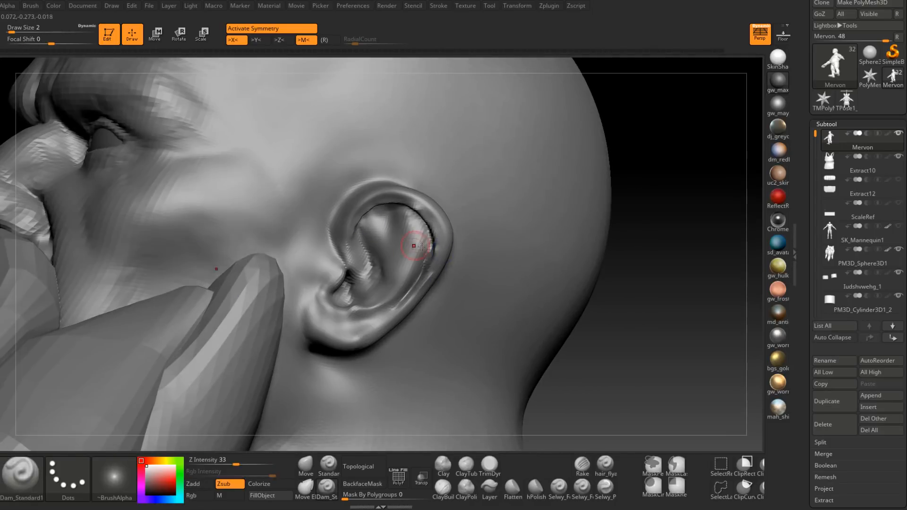
# Step: Smooth the hollow between the antihelix and the newly cut groove
pyautogui.press('shift')
pyautogui.moveTo(379, 229); pyautogui.dragTo(425, 212, button='right')
pyautogui.keyDown('shift'); pyautogui.moveTo(425, 213); pyautogui.dragTo(391, 296); pyautogui.keyUp('shift')
# Step: Mask the recessed inner wall beneath the upper and rear helix
pyautogui.press('ctrl')
pyautogui.keyDown('ctrl'); pyautogui.moveTo(419, 239); pyautogui.dragTo(397, 213); pyautogui.keyUp('ctrl')
pyautogui.moveTo(423, 240); pyautogui.dragTo(401, 218, button='right')
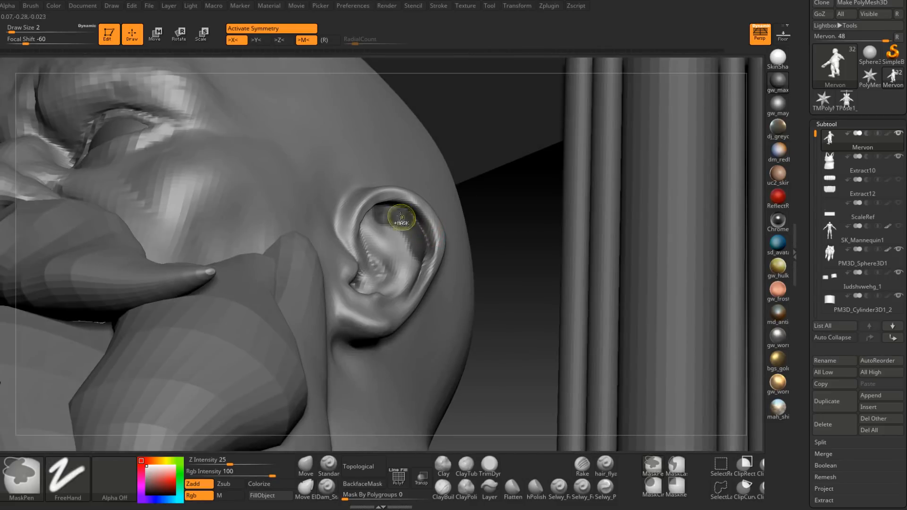
pyautogui.moveTo(417, 240)
pyautogui.keyDown('ctrl'); pyautogui.mouseDown()
pyautogui.moveTo(391, 231)
pyautogui.moveTo(407, 266)
pyautogui.mouseUp(); pyautogui.keyUp('ctrl')
pyautogui.moveTo(416, 250); pyautogui.dragTo(456, 255, button='right')
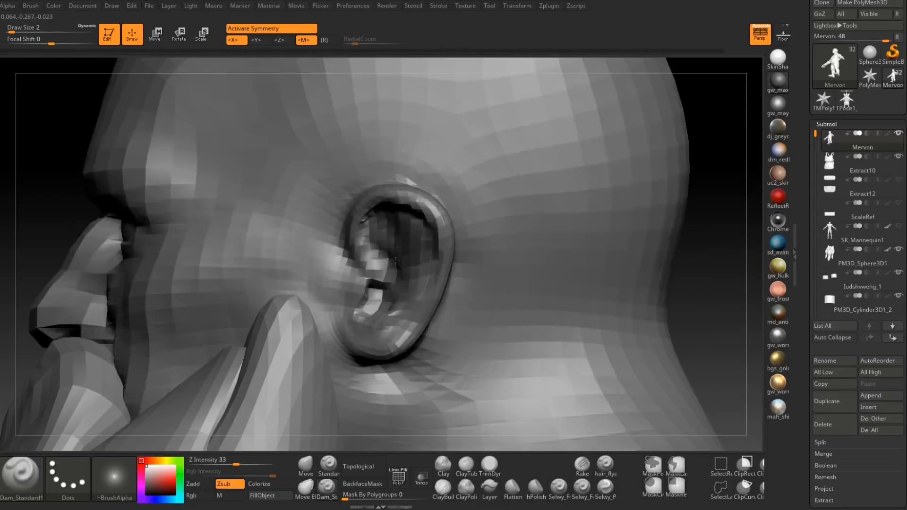
# Step: Reshape the inner edge of the upper rear helix with the Move brush, using a draw size of 4
pyautogui.click(306, 464)
pyautogui.moveTo(405, 239); pyautogui.dragTo(439, 222, button='right')
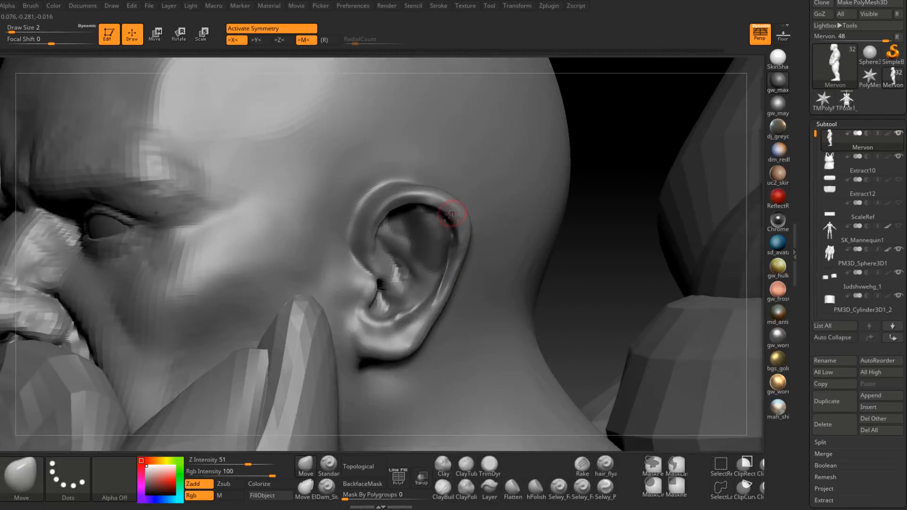
pyautogui.press('space')
pyautogui.moveTo(442, 221); pyautogui.dragTo(442, 222)
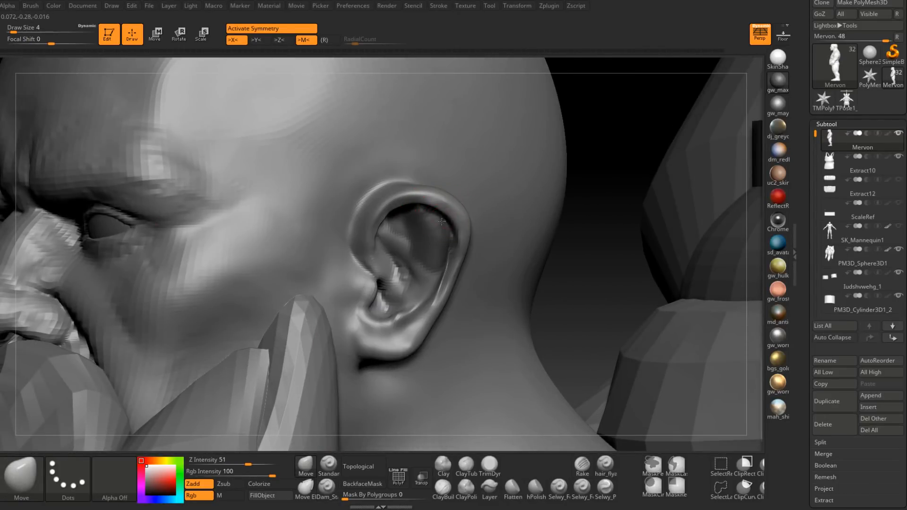
pyautogui.moveTo(439, 220)
pyautogui.mouseDown(button='right')
pyautogui.moveTo(427, 209)
pyautogui.moveTo(451, 228)
pyautogui.moveTo(442, 213)
pyautogui.mouseUp(button='right')
pyautogui.press('space')
pyautogui.moveTo(447, 222); pyautogui.dragTo(449, 222)
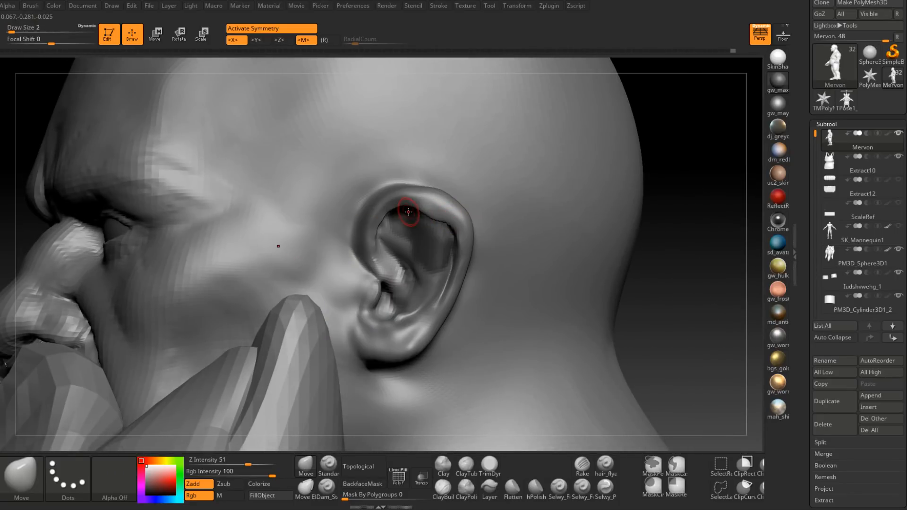
# Step: Adjust the front and upper inner edge of the helix with the Move brush at draw size 3
pyautogui.keyDown('ctrl'); pyautogui.moveTo(670, 116); pyautogui.dragTo(685, 132); pyautogui.keyUp('ctrl')
pyautogui.moveTo(404, 222)
pyautogui.mouseDown(button='right')
pyautogui.moveTo(436, 200)
pyautogui.moveTo(395, 212)
pyautogui.mouseUp(button='right')
pyautogui.press('space')
pyautogui.moveTo(392, 211); pyautogui.dragTo(394, 210)
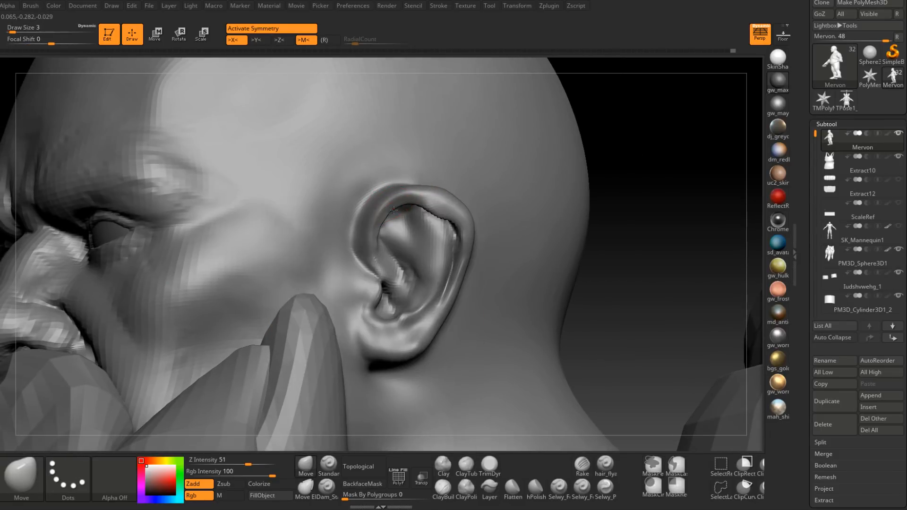
pyautogui.keyDown('shift'); pyautogui.moveTo(376, 240); pyautogui.dragTo(411, 203); pyautogui.keyUp('shift')
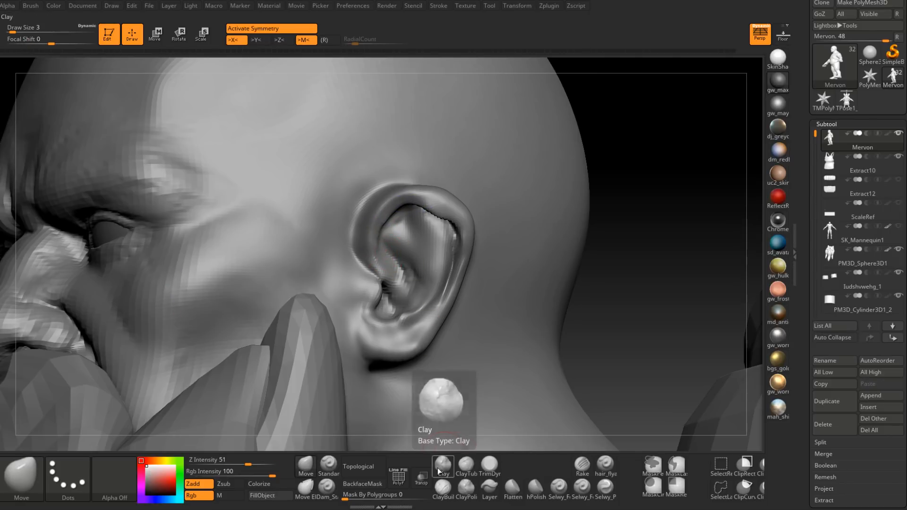
# Step: Build up the fold between the upper ear hollow and the concha with the Standard brush at draw size 2
pyautogui.click(329, 465)
pyautogui.moveTo(373, 237); pyautogui.dragTo(376, 239, button='right')
pyautogui.press('space')
pyautogui.moveTo(377, 239); pyautogui.dragTo(376, 239)
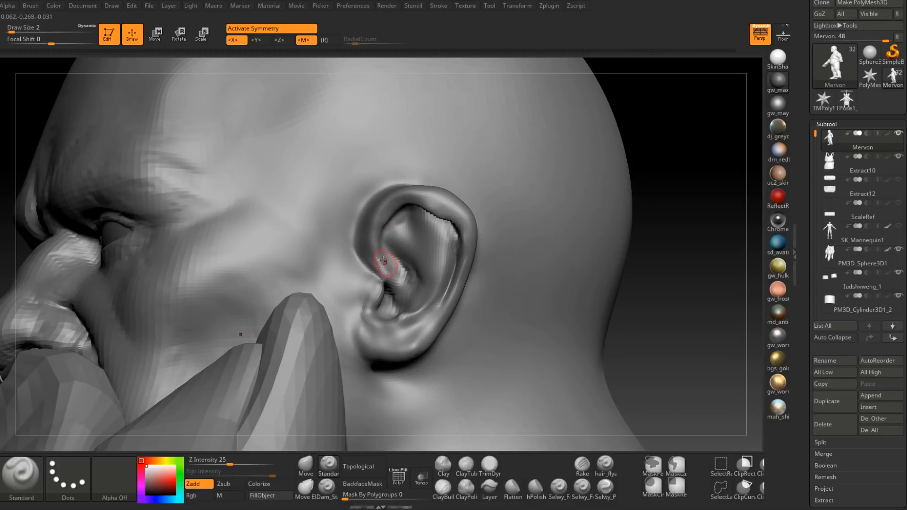
pyautogui.moveTo(410, 196)
pyautogui.mouseDown(button='right')
pyautogui.moveTo(406, 263)
pyautogui.moveTo(391, 230)
pyautogui.moveTo(416, 288)
pyautogui.moveTo(421, 274)
pyautogui.mouseUp(button='right')
pyautogui.moveTo(420, 274)
pyautogui.keyDown('ctrl'); pyautogui.mouseDown(button='right')
pyautogui.moveTo(427, 247)
pyautogui.moveTo(427, 293)
pyautogui.moveTo(441, 294)
pyautogui.moveTo(425, 293)
pyautogui.moveTo(437, 289)
pyautogui.moveTo(433, 276)
pyautogui.moveTo(456, 291)
pyautogui.moveTo(449, 295)
pyautogui.mouseUp(button='right'); pyautogui.keyUp('ctrl')
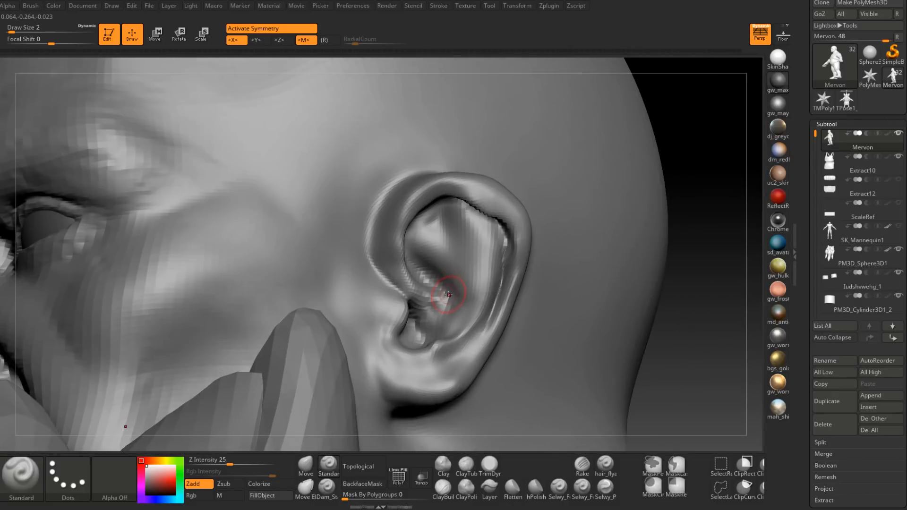
pyautogui.moveTo(448, 187); pyautogui.dragTo(424, 249, button='right')
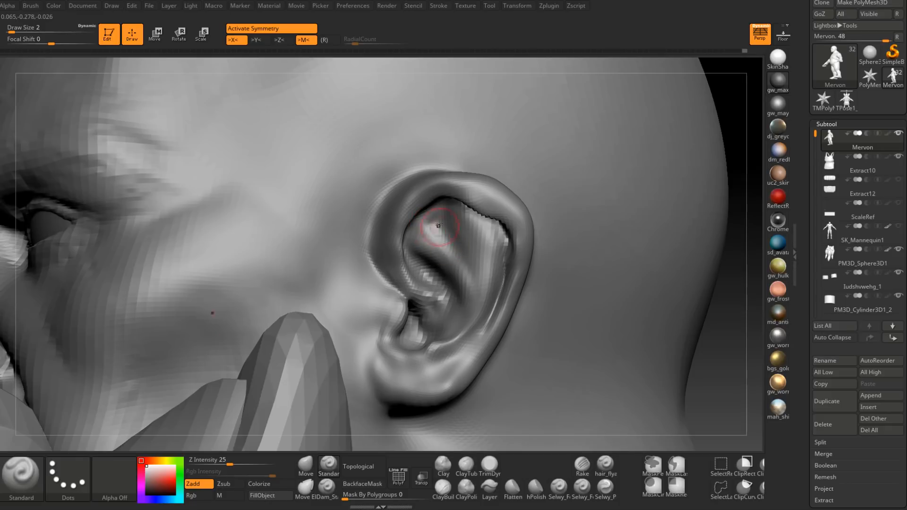
# Step: Refine the antihelix ridge and its upper branches with the Standard brush, varying the draw size up to 4
pyautogui.moveTo(438, 220); pyautogui.dragTo(521, 235, button='right')
pyautogui.press('space')
pyautogui.moveTo(464, 246)
pyautogui.mouseDown(button='right')
pyautogui.moveTo(481, 248)
pyautogui.moveTo(470, 246)
pyautogui.mouseUp(button='right')
pyautogui.moveTo(439, 289)
pyautogui.mouseDown(button='right')
pyautogui.moveTo(441, 260)
pyautogui.moveTo(440, 278)
pyautogui.mouseUp(button='right')
pyautogui.moveTo(495, 242)
pyautogui.mouseDown(button='right')
pyautogui.moveTo(462, 251)
pyautogui.moveTo(488, 283)
pyautogui.moveTo(468, 298)
pyautogui.mouseUp(button='right')
pyautogui.press('space')
pyautogui.moveTo(485, 233); pyautogui.dragTo(482, 279)
pyautogui.moveTo(472, 271)
pyautogui.mouseDown(button='right')
pyautogui.moveTo(503, 286)
pyautogui.moveTo(453, 290)
pyautogui.mouseUp(button='right')
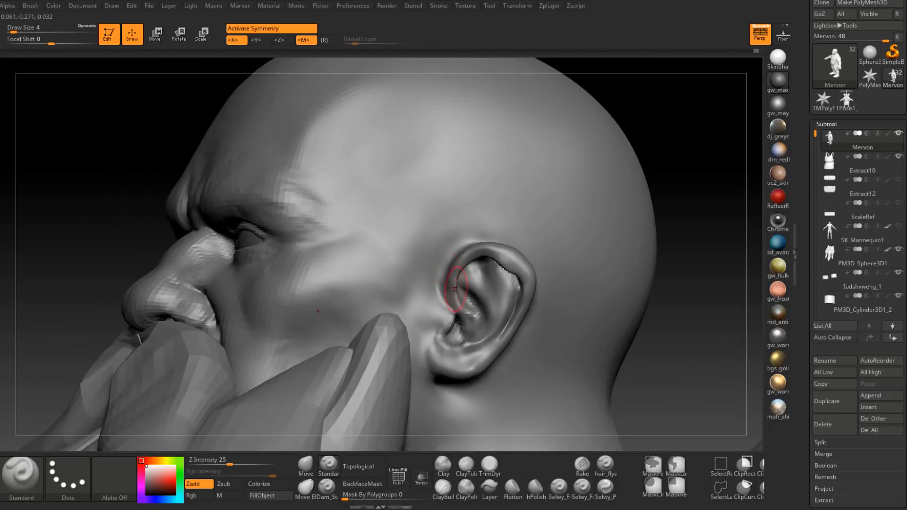
# Step: Build up the skin along the front of the ear with the ClayBuildup brush at draw sizes 4 to 5
pyautogui.click(449, 486)
pyautogui.press('space')
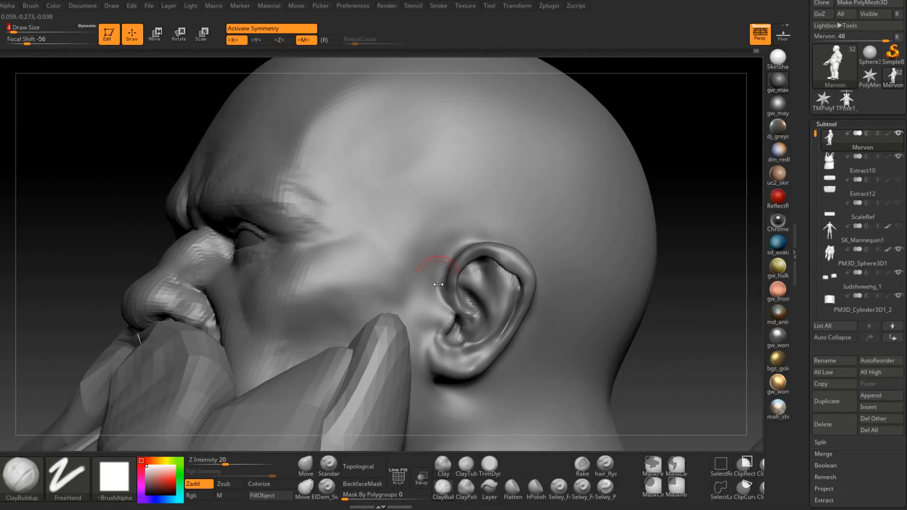
pyautogui.moveTo(439, 269); pyautogui.dragTo(421, 349, button='right')
pyautogui.press('space')
pyautogui.moveTo(439, 287); pyautogui.dragTo(449, 257)
pyautogui.press('space')
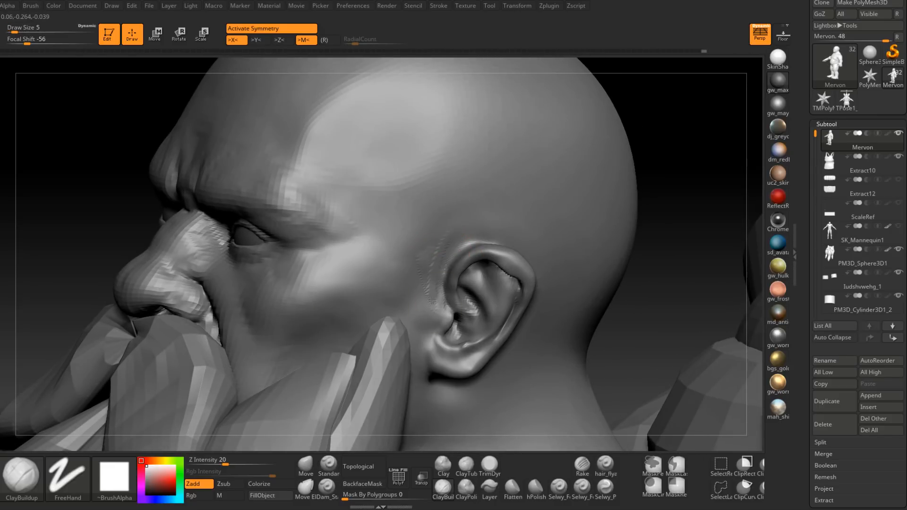
# Step: Add volume where the upper front of the ear meets the temple and smooth it at draw size 4
pyautogui.moveTo(433, 240); pyautogui.dragTo(415, 249, button='right')
pyautogui.press('space')
pyautogui.moveTo(413, 252)
pyautogui.mouseDown()
pyautogui.moveTo(387, 273)
pyautogui.moveTo(381, 258)
pyautogui.moveTo(467, 230)
pyautogui.moveTo(460, 219)
pyautogui.moveTo(423, 231)
pyautogui.mouseUp()
pyautogui.moveTo(437, 239); pyautogui.dragTo(446, 260, button='right')
pyautogui.press('space')
pyautogui.moveTo(441, 261); pyautogui.dragTo(435, 261)
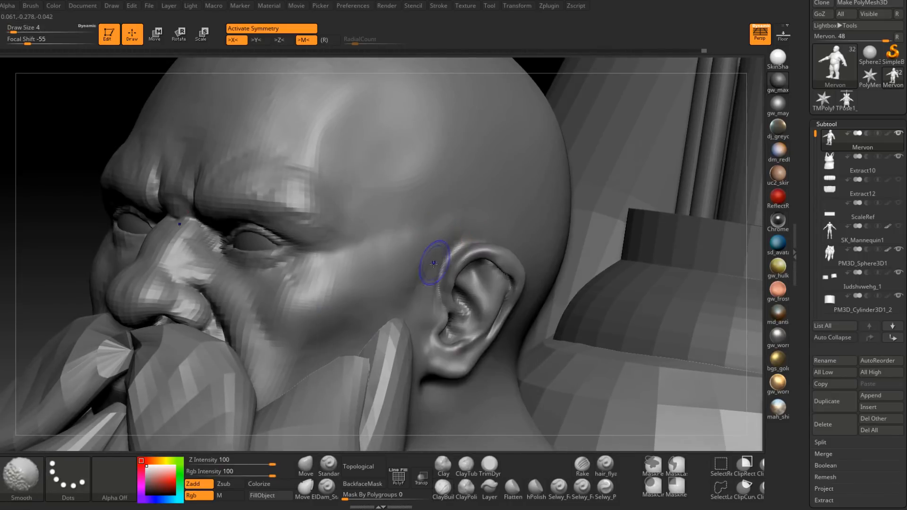
pyautogui.moveTo(436, 261); pyautogui.dragTo(442, 264, button='right')
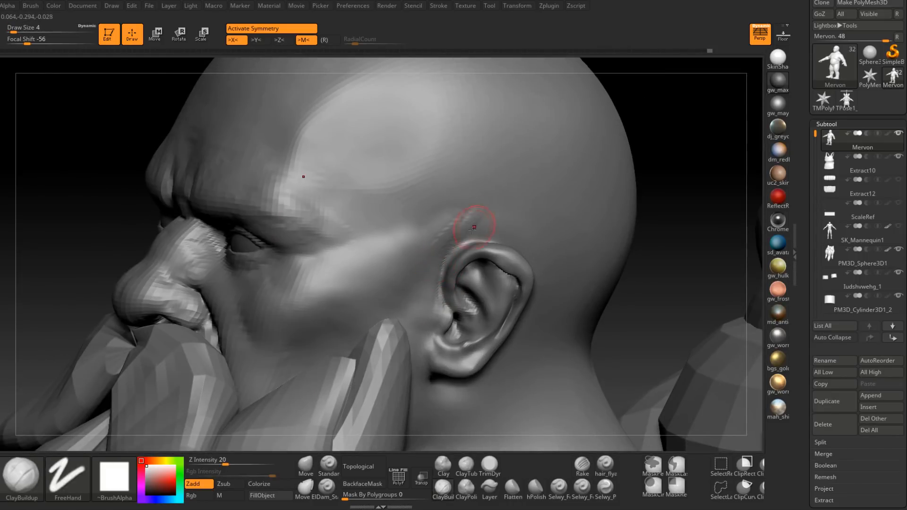
# Step: Build up the area above the ear with the ClayBuildup brush at draw size 7
pyautogui.moveTo(474, 227); pyautogui.dragTo(462, 226, button='right')
pyautogui.press('space')
pyautogui.moveTo(462, 226); pyautogui.dragTo(467, 226)
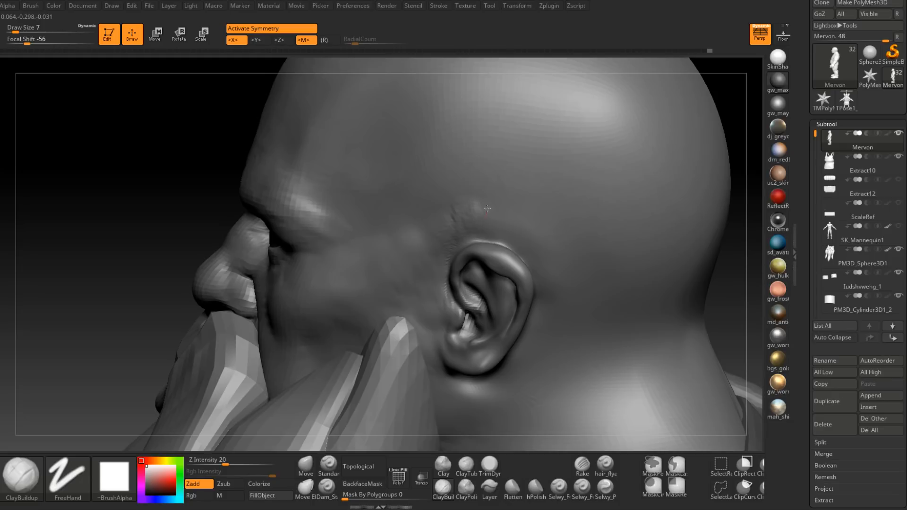
pyautogui.moveTo(515, 219); pyautogui.dragTo(439, 300, button='right')
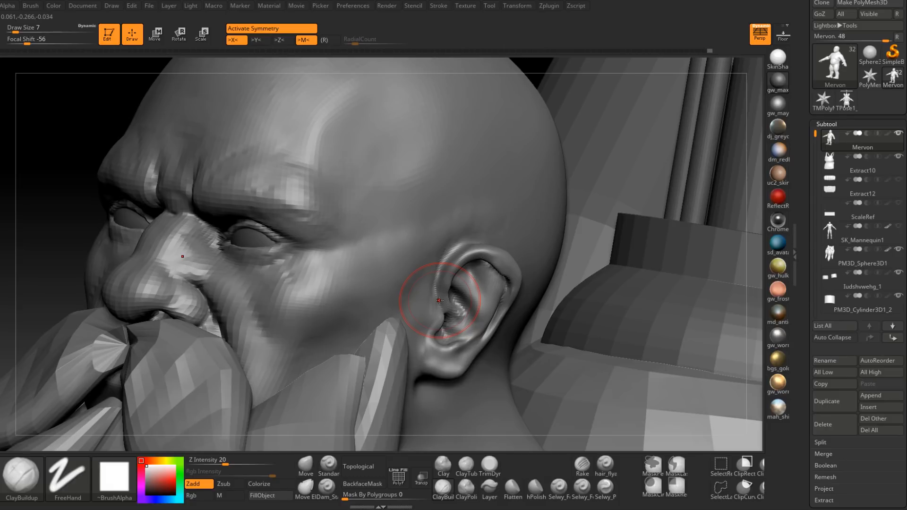
# Step: Sculpt the cheekbone and the area beside the outer eye corner with the ClayBuildup brush at draw size 7
pyautogui.moveTo(440, 300); pyautogui.dragTo(259, 283, button='right')
pyautogui.moveTo(401, 342); pyautogui.dragTo(352, 309, button='right')
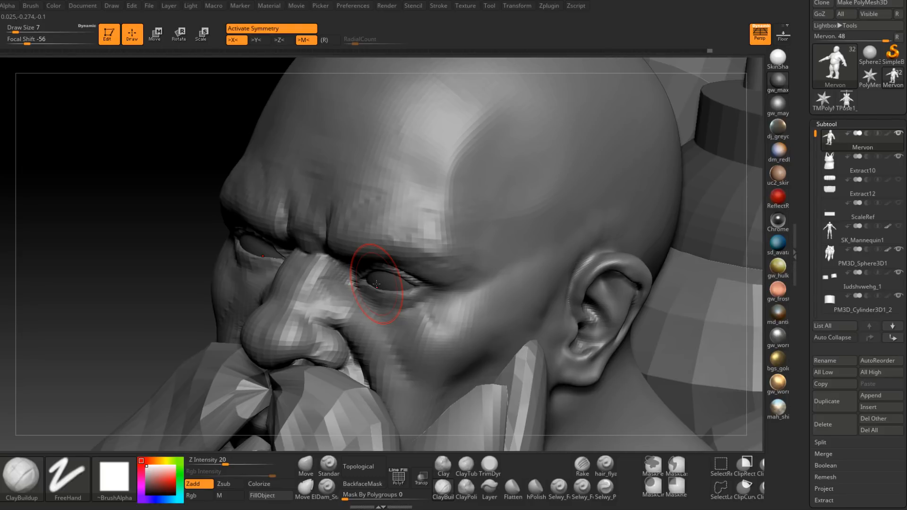
pyautogui.moveTo(602, 243); pyautogui.dragTo(492, 301, button='right')
pyautogui.moveTo(420, 281); pyautogui.dragTo(449, 304)
pyautogui.moveTo(448, 305); pyautogui.dragTo(411, 285, button='right')
pyautogui.moveTo(416, 279)
pyautogui.mouseDown()
pyautogui.moveTo(456, 294)
pyautogui.moveTo(473, 289)
pyautogui.mouseUp()
pyautogui.moveTo(474, 289); pyautogui.dragTo(501, 296, button='right')
pyautogui.keyDown('shift'); pyautogui.moveTo(482, 298); pyautogui.dragTo(433, 282); pyautogui.keyUp('shift')
pyautogui.moveTo(437, 282)
pyautogui.mouseDown(button='right')
pyautogui.moveTo(499, 284)
pyautogui.moveTo(585, 250)
pyautogui.mouseUp(button='right')
pyautogui.keyDown('shift'); pyautogui.moveTo(505, 276); pyautogui.dragTo(477, 297); pyautogui.keyUp('shift')
pyautogui.moveTo(525, 284)
pyautogui.mouseDown(button='right')
pyautogui.moveTo(460, 286)
pyautogui.moveTo(515, 272)
pyautogui.mouseUp(button='right')
pyautogui.keyDown('ctrl'); pyautogui.moveTo(515, 272); pyautogui.dragTo(514, 282, button='right'); pyautogui.keyUp('ctrl')
# Step: Broaden the cheekbone forms toward the temple with the ClayBuildup brush at draw size 11
pyautogui.press('space')
pyautogui.moveTo(515, 282); pyautogui.dragTo(528, 279)
pyautogui.moveTo(520, 264)
pyautogui.mouseDown()
pyautogui.moveTo(502, 274)
pyautogui.moveTo(518, 261)
pyautogui.mouseUp()
pyautogui.moveTo(560, 253); pyautogui.dragTo(565, 247, button='right')
pyautogui.keyDown('shift'); pyautogui.moveTo(565, 247); pyautogui.dragTo(510, 267); pyautogui.keyUp('shift')
pyautogui.moveTo(517, 279); pyautogui.dragTo(523, 230, button='right')
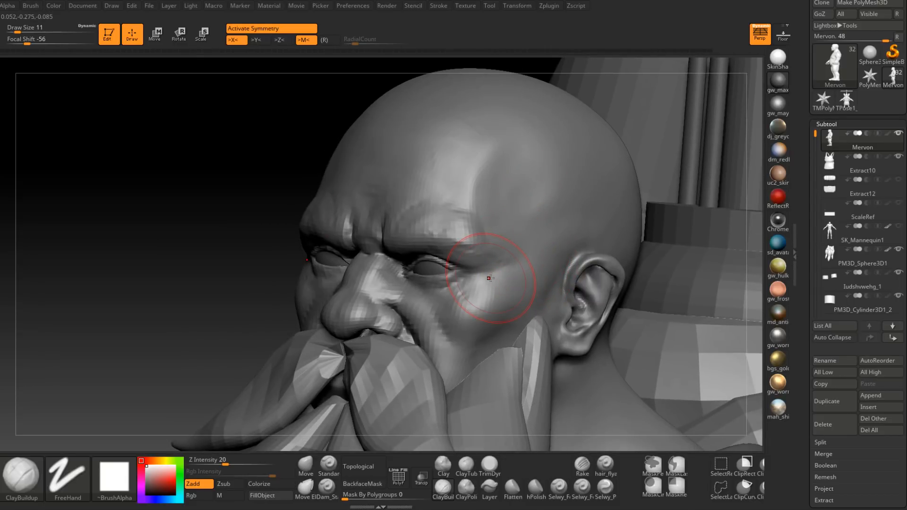
# Step: Sculpt fine creases on the cheek beside the nose with the Standard brush at draw size 2 and quick-save the project
pyautogui.moveTo(426, 291)
pyautogui.mouseDown(button='right')
pyautogui.moveTo(434, 302)
pyautogui.moveTo(454, 302)
pyautogui.moveTo(444, 305)
pyautogui.mouseUp(button='right')
pyautogui.press('space')
pyautogui.moveTo(442, 306); pyautogui.dragTo(434, 306)
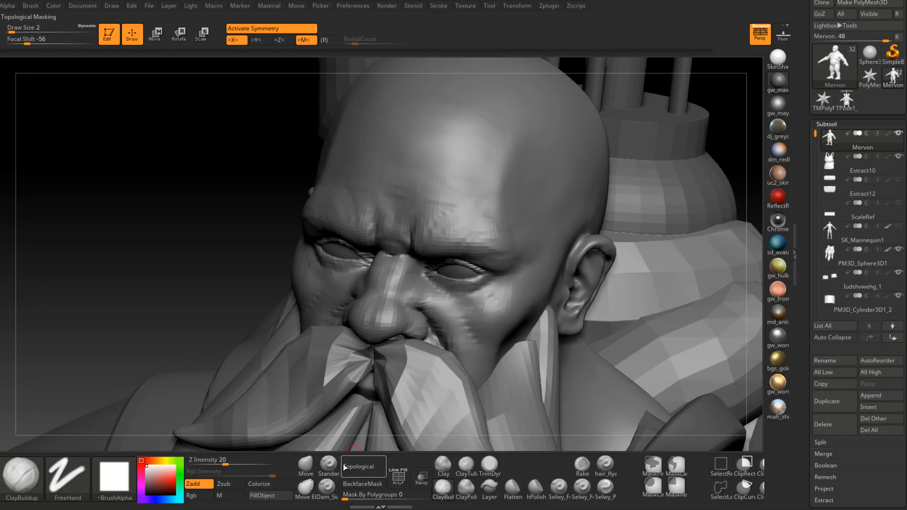
pyautogui.click(329, 469)
pyautogui.moveTo(416, 292)
pyautogui.mouseDown(button='right')
pyautogui.moveTo(432, 291)
pyautogui.moveTo(455, 307)
pyautogui.mouseUp(button='right')
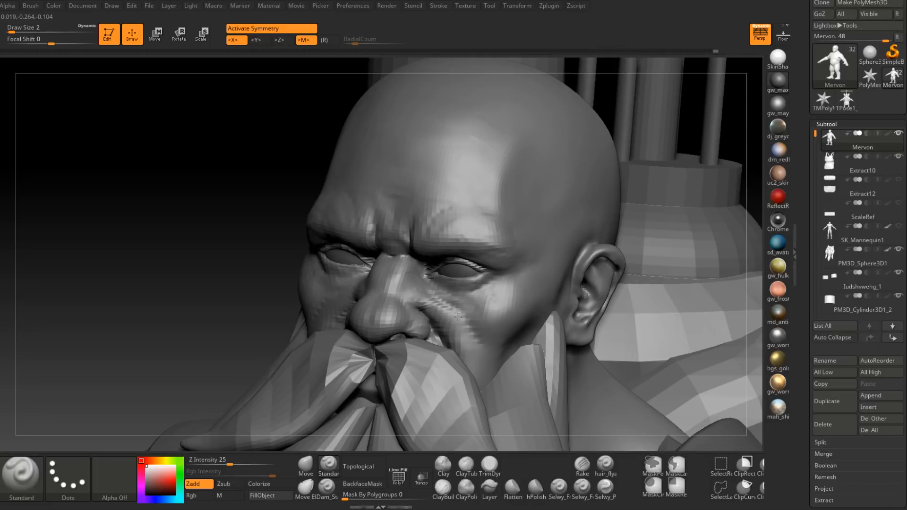
pyautogui.hotkey('ctrl', 's')
pyautogui.hotkey('ctrl', 'z')
# Step: Smooth and rework the creases running from the side of the nose across the cheek
pyautogui.moveTo(474, 342)
pyautogui.mouseDown(button='right')
pyautogui.moveTo(494, 326)
pyautogui.moveTo(455, 309)
pyautogui.mouseUp(button='right')
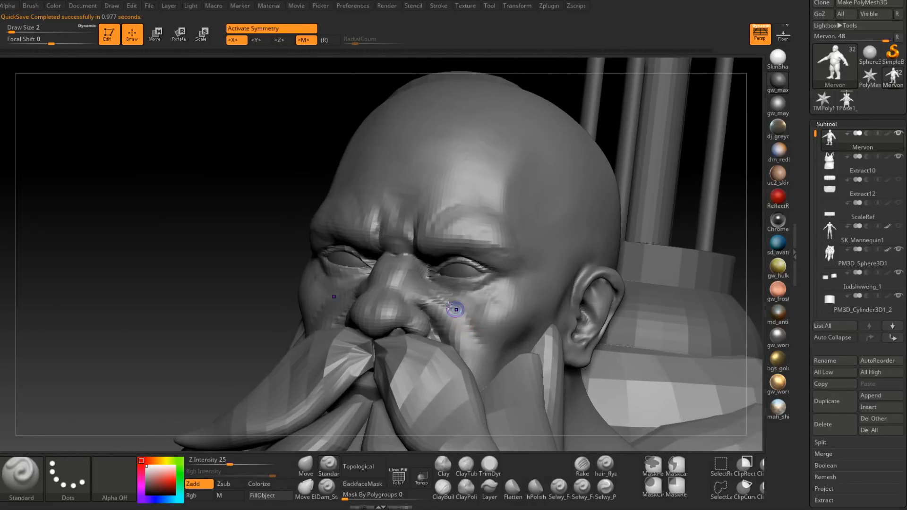
pyautogui.keyDown('shift'); pyautogui.moveTo(445, 299); pyautogui.dragTo(471, 320); pyautogui.keyUp('shift')
pyautogui.moveTo(472, 320); pyautogui.dragTo(443, 306, button='right')
pyautogui.moveTo(486, 328)
pyautogui.mouseDown(button='right')
pyautogui.moveTo(461, 310)
pyautogui.moveTo(492, 332)
pyautogui.moveTo(502, 327)
pyautogui.mouseUp(button='right')
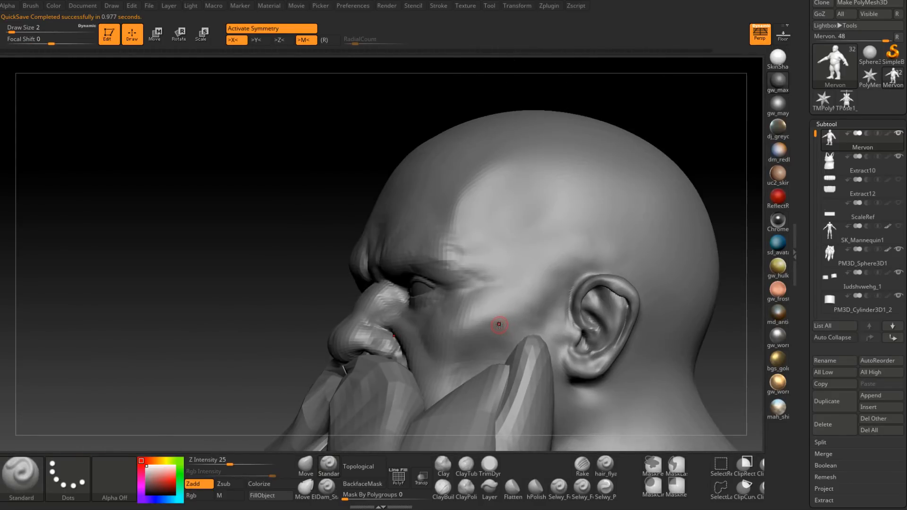
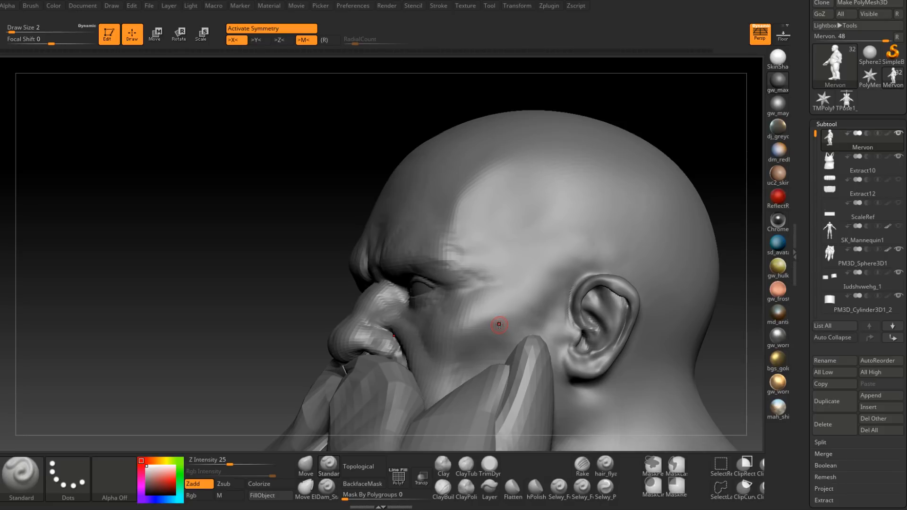
# Step: Build up the temple and the side of the forehead with the ClayBuildup brush at draw size 12
pyautogui.moveTo(581, 249)
pyautogui.mouseDown(button='right')
pyautogui.moveTo(608, 257)
pyautogui.moveTo(583, 257)
pyautogui.moveTo(476, 302)
pyautogui.mouseUp(button='right')
pyautogui.click(443, 489)
pyautogui.press('space')
pyautogui.moveTo(502, 271); pyautogui.dragTo(510, 249)
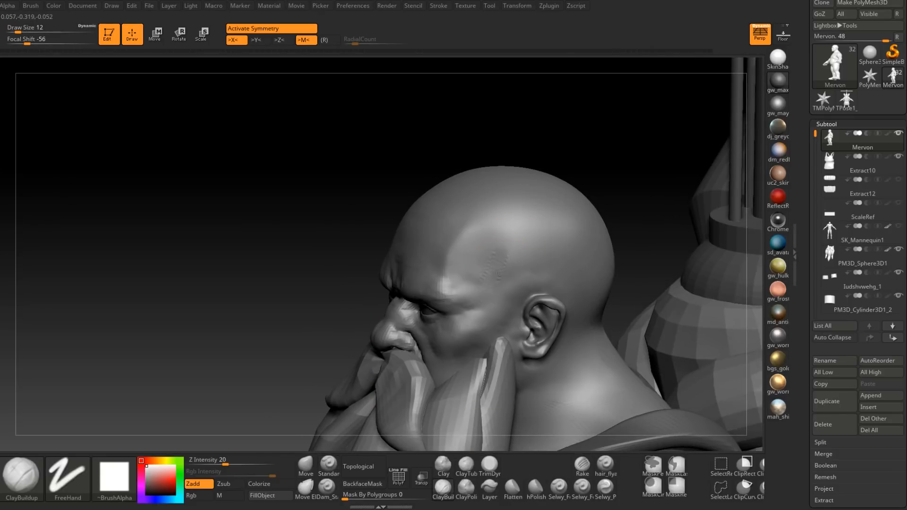
pyautogui.moveTo(512, 259)
pyautogui.mouseDown(button='right')
pyautogui.moveTo(523, 264)
pyautogui.moveTo(469, 261)
pyautogui.moveTo(458, 307)
pyautogui.mouseUp(button='right')
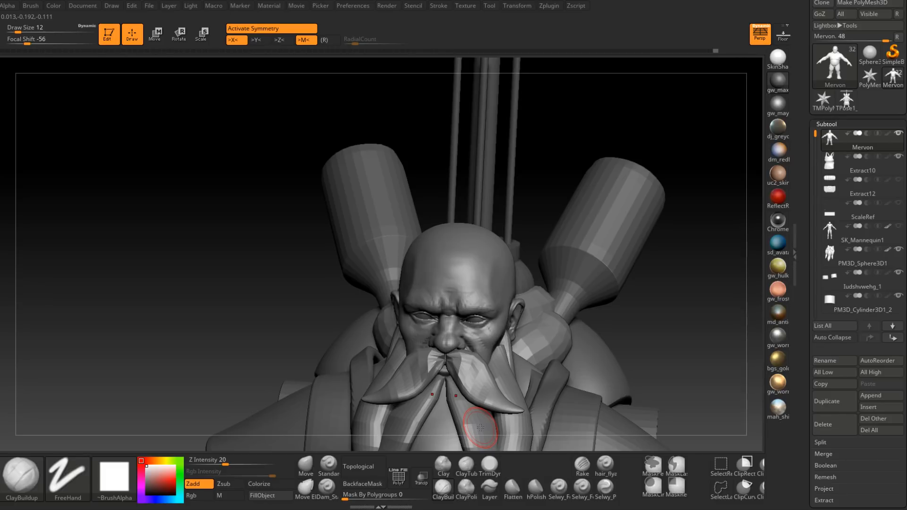
# Step: Build up the furrowed muscle forms between and just above the brows with the ClayBuildup brush at draw size 4
pyautogui.keyDown('ctrl'); pyautogui.moveTo(462, 280); pyautogui.dragTo(466, 306, button='right'); pyautogui.keyUp('ctrl')
pyautogui.press('space')
pyautogui.moveTo(466, 307); pyautogui.dragTo(467, 305)
pyautogui.moveTo(463, 304)
pyautogui.mouseDown(button='right')
pyautogui.moveTo(467, 289)
pyautogui.moveTo(457, 311)
pyautogui.mouseUp(button='right')
pyautogui.moveTo(454, 308); pyautogui.dragTo(449, 324)
pyautogui.moveTo(441, 298); pyautogui.dragTo(461, 311, button='right')
pyautogui.press('space')
pyautogui.moveTo(464, 311); pyautogui.dragTo(457, 292)
pyautogui.moveTo(446, 326); pyautogui.dragTo(453, 286)
pyautogui.moveTo(458, 297); pyautogui.dragTo(442, 303, button='right')
pyautogui.keyDown('shift'); pyautogui.moveTo(454, 297); pyautogui.dragTo(465, 308); pyautogui.keyUp('shift')
pyautogui.moveTo(467, 308); pyautogui.dragTo(479, 306, button='right')
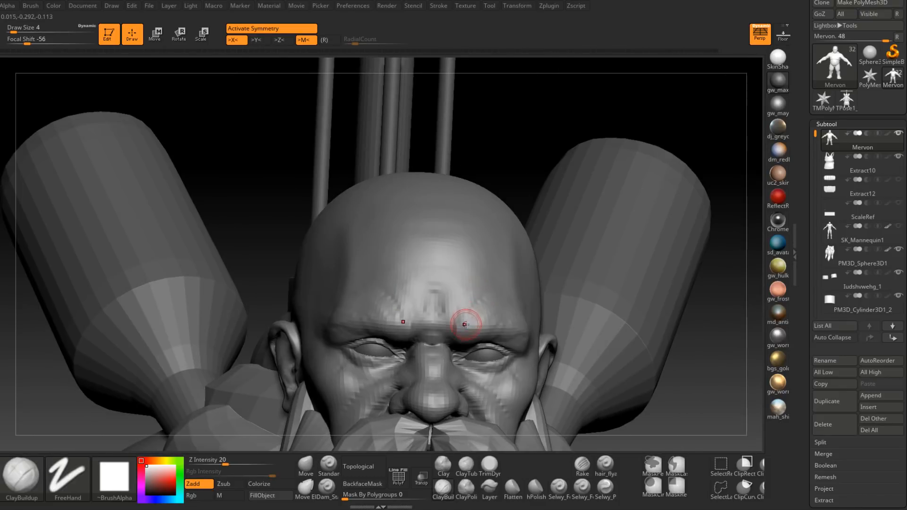
# Step: Carve vertical frown lines between the brows with the Dam_Standard brush at draw size 4
pyautogui.click(327, 488)
pyautogui.moveTo(441, 292); pyautogui.dragTo(447, 312)
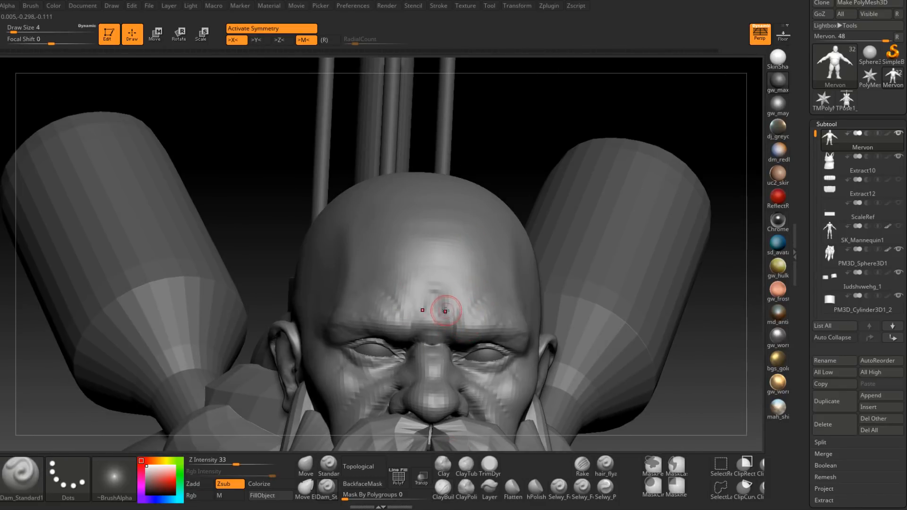
pyautogui.moveTo(444, 307); pyautogui.dragTo(456, 293, button='right')
pyautogui.moveTo(460, 348); pyautogui.dragTo(456, 310, button='right')
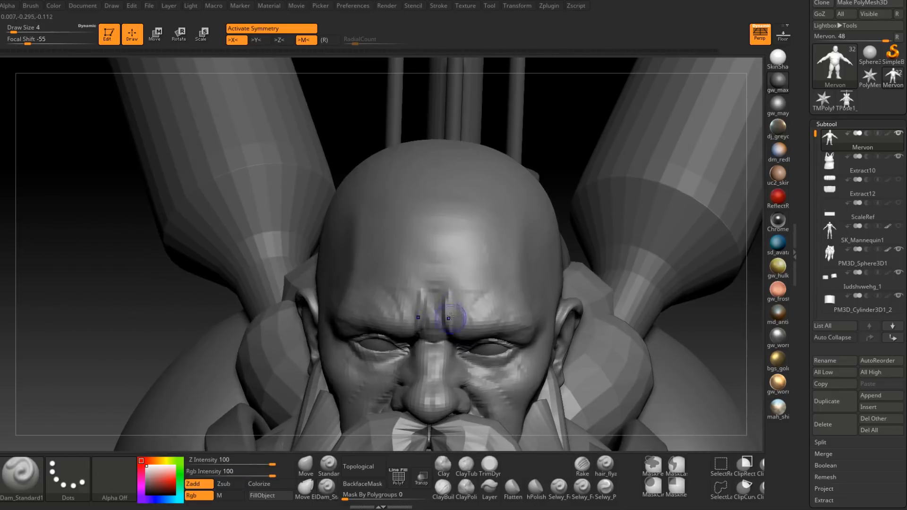
# Step: Refine and smooth the forehead creases above the brows, raising the Dam_Standard brush's draw size to 7
pyautogui.moveTo(466, 270); pyautogui.dragTo(456, 304, button='right')
pyautogui.moveTo(493, 276)
pyautogui.mouseDown(button='right')
pyautogui.moveTo(477, 302)
pyautogui.moveTo(472, 293)
pyautogui.moveTo(486, 284)
pyautogui.mouseUp(button='right')
pyautogui.moveTo(434, 289)
pyautogui.mouseDown()
pyautogui.moveTo(484, 282)
pyautogui.moveTo(487, 270)
pyautogui.mouseUp()
pyautogui.moveTo(428, 262); pyautogui.dragTo(503, 265)
pyautogui.moveTo(544, 266); pyautogui.dragTo(488, 271, button='right')
pyautogui.keyDown('shift'); pyautogui.moveTo(487, 271); pyautogui.dragTo(524, 257); pyautogui.keyUp('shift')
pyautogui.moveTo(520, 260); pyautogui.dragTo(512, 243, button='right')
pyautogui.moveTo(512, 244)
pyautogui.mouseDown(button='right')
pyautogui.moveTo(536, 259)
pyautogui.moveTo(487, 277)
pyautogui.mouseUp(button='right')
pyautogui.press('space')
pyautogui.moveTo(498, 274); pyautogui.dragTo(506, 266)
pyautogui.moveTo(508, 266)
pyautogui.mouseDown(button='right')
pyautogui.moveTo(462, 269)
pyautogui.moveTo(526, 257)
pyautogui.moveTo(511, 311)
pyautogui.mouseUp(button='right')
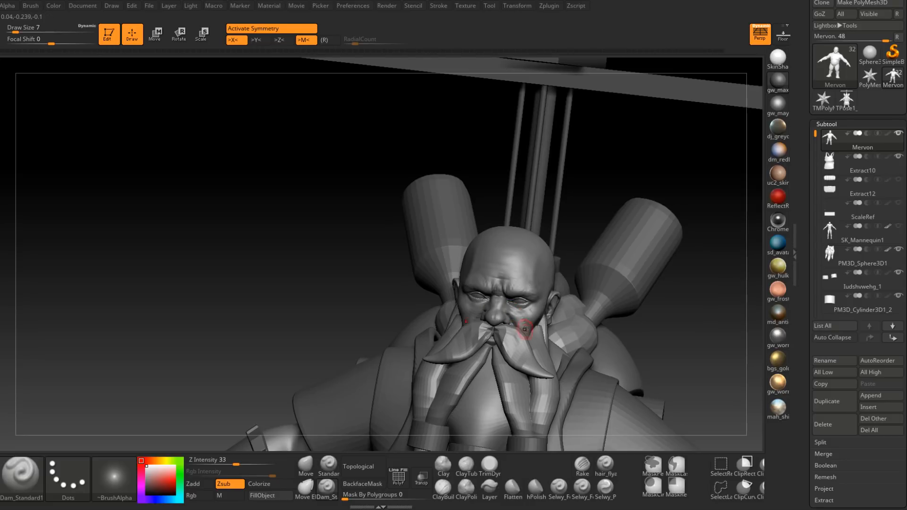
# Step: Hide the beard subtool PM3D_Sphere3D1 and sculpt the mouth area with the ClayBuildup brush at draw size 3
pyautogui.click(899, 250)
pyautogui.moveTo(506, 341)
pyautogui.keyDown('alt'); pyautogui.mouseDown(button='right')
pyautogui.moveTo(535, 293)
pyautogui.moveTo(522, 273)
pyautogui.moveTo(525, 318)
pyautogui.moveTo(539, 279)
pyautogui.moveTo(532, 311)
pyautogui.moveTo(609, 252)
pyautogui.mouseUp(button='right'); pyautogui.keyUp('alt')
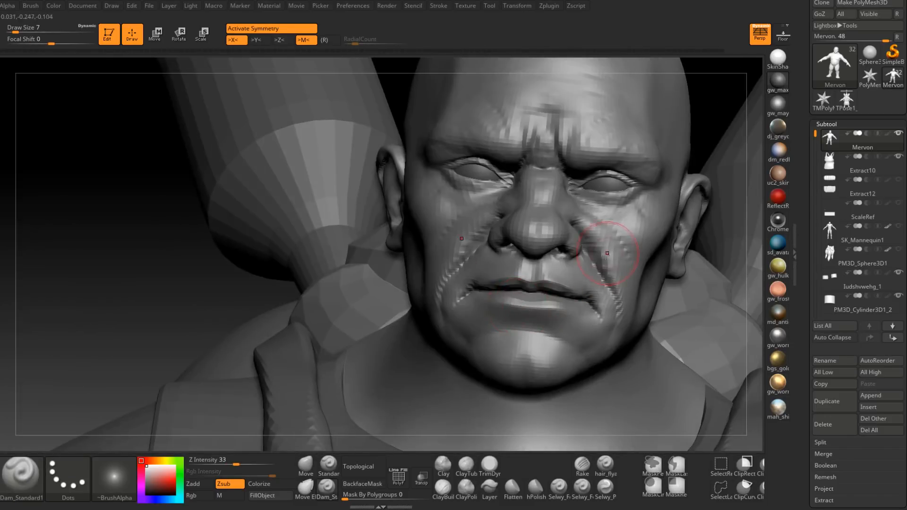
pyautogui.click(450, 495)
pyautogui.moveTo(496, 360); pyautogui.dragTo(533, 283, button='right')
pyautogui.press('space')
pyautogui.click(525, 285)
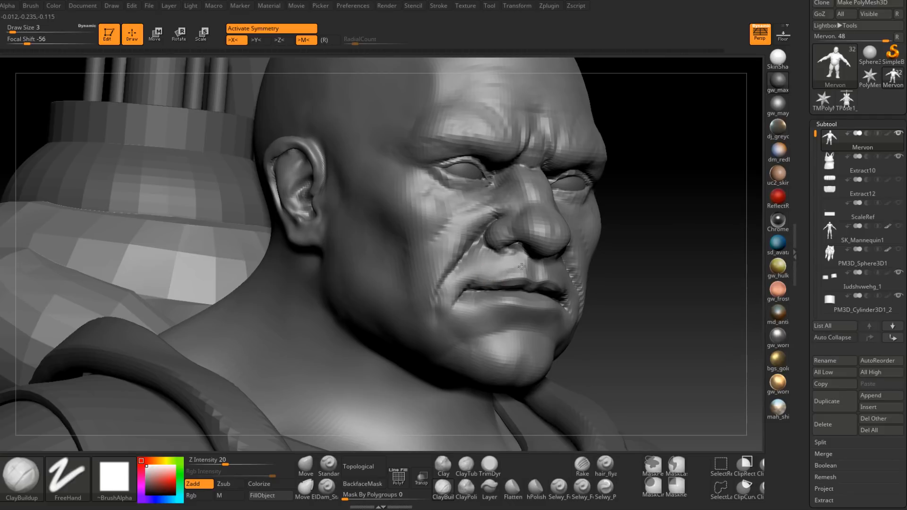
pyautogui.moveTo(496, 269)
pyautogui.mouseDown(button='right')
pyautogui.moveTo(527, 281)
pyautogui.moveTo(561, 273)
pyautogui.mouseUp(button='right')
pyautogui.keyDown('shift'); pyautogui.moveTo(569, 263); pyautogui.dragTo(595, 275); pyautogui.keyUp('shift')
pyautogui.moveTo(595, 276)
pyautogui.mouseDown(button='right')
pyautogui.moveTo(608, 284)
pyautogui.moveTo(604, 297)
pyautogui.moveTo(585, 264)
pyautogui.moveTo(555, 253)
pyautogui.moveTo(584, 265)
pyautogui.mouseUp(button='right')
pyautogui.keyDown('ctrl'); pyautogui.moveTo(583, 265); pyautogui.dragTo(425, 425, button='right'); pyautogui.keyUp('ctrl')
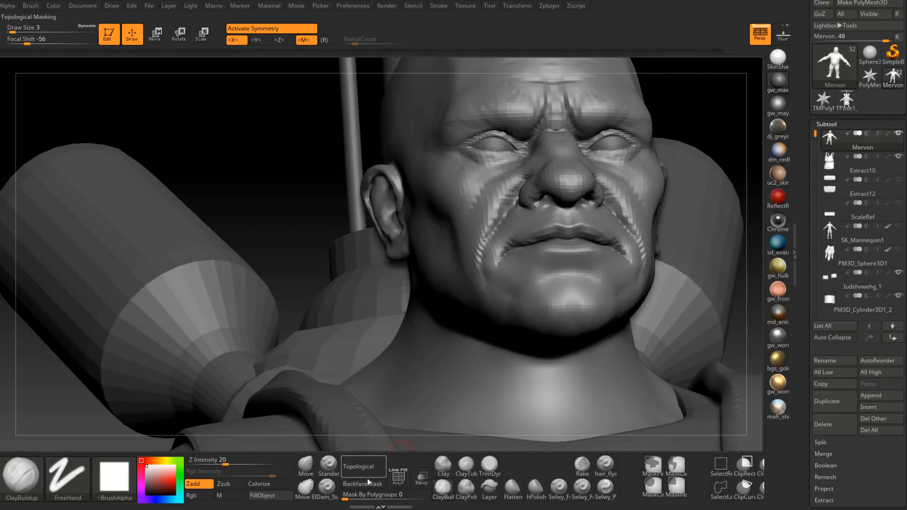
# Step: Shape the lower lip and its transition into the chin with the ClayBuildup brush at draw size 3
pyautogui.moveTo(588, 268); pyautogui.dragTo(524, 269, button='right')
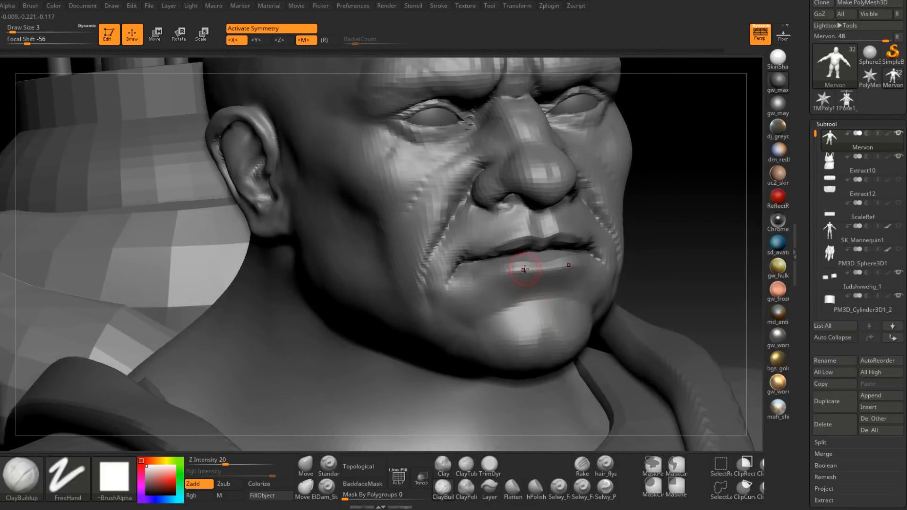
pyautogui.moveTo(509, 262); pyautogui.dragTo(525, 264)
pyautogui.moveTo(513, 265); pyautogui.dragTo(506, 293, button='right')
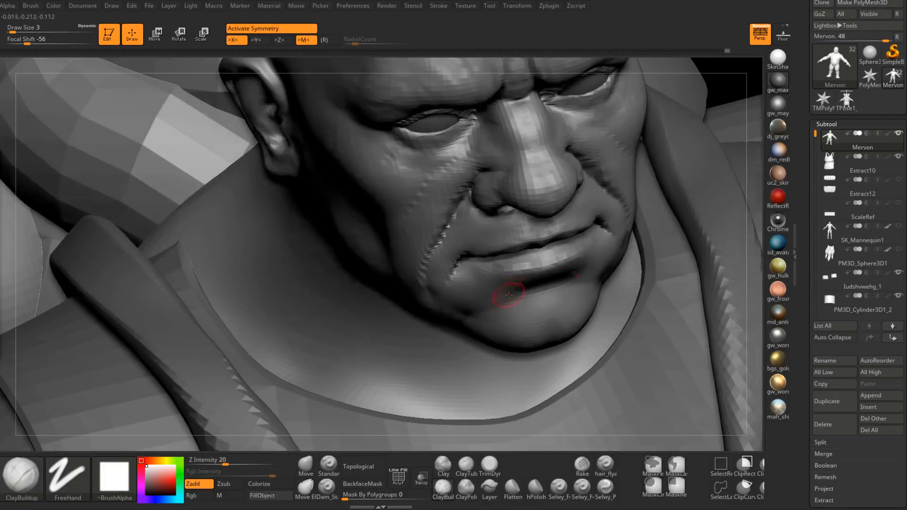
pyautogui.keyDown('shift'); pyautogui.moveTo(530, 260); pyautogui.dragTo(500, 269); pyautogui.keyUp('shift')
pyautogui.moveTo(520, 297)
pyautogui.mouseDown(button='right')
pyautogui.moveTo(543, 271)
pyautogui.moveTo(599, 293)
pyautogui.moveTo(652, 253)
pyautogui.moveTo(578, 312)
pyautogui.moveTo(559, 296)
pyautogui.moveTo(600, 292)
pyautogui.moveTo(553, 293)
pyautogui.moveTo(562, 282)
pyautogui.moveTo(550, 302)
pyautogui.moveTo(528, 303)
pyautogui.mouseUp(button='right')
# Step: Build up the lower cheek and jaw, enlarging the ClayBuildup brush to draw size 13
pyautogui.press('space')
pyautogui.moveTo(556, 288); pyautogui.dragTo(563, 288)
pyautogui.moveTo(562, 263)
pyautogui.keyDown('ctrl'); pyautogui.mouseDown(button='right')
pyautogui.moveTo(556, 303)
pyautogui.moveTo(562, 287)
pyautogui.mouseUp(button='right'); pyautogui.keyUp('ctrl')
pyautogui.press('space')
pyautogui.moveTo(562, 288); pyautogui.dragTo(573, 288)
pyautogui.moveTo(578, 301); pyautogui.dragTo(575, 286, button='right')
pyautogui.press('space')
pyautogui.moveTo(579, 283); pyautogui.dragTo(571, 283)
pyautogui.moveTo(540, 280); pyautogui.dragTo(531, 362, button='right')
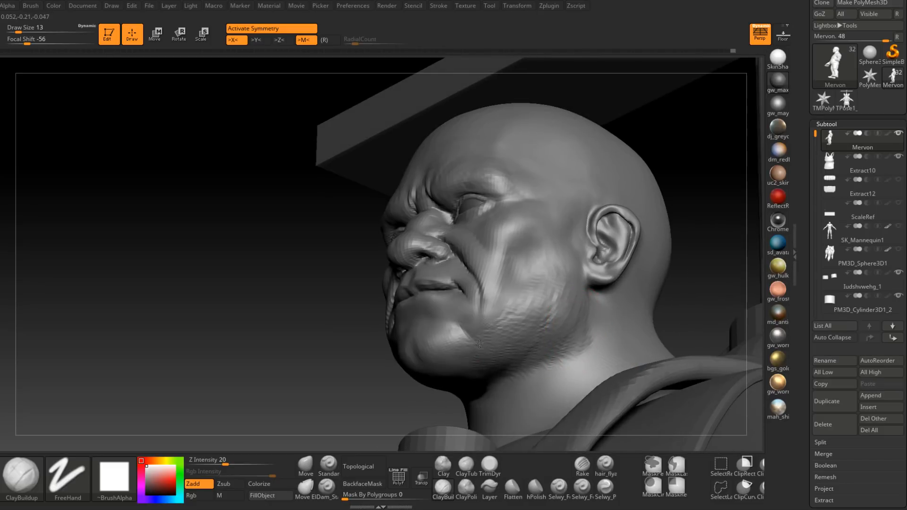
pyautogui.moveTo(471, 354); pyautogui.dragTo(493, 352, button='right')
# Step: Sculpt the muscles on the front and side of the neck with ClayBuildup at draw size 13 and smooth them
pyautogui.moveTo(566, 290)
pyautogui.mouseDown(button='right')
pyautogui.moveTo(581, 274)
pyautogui.moveTo(557, 273)
pyautogui.moveTo(557, 324)
pyautogui.moveTo(581, 280)
pyautogui.moveTo(576, 274)
pyautogui.moveTo(547, 325)
pyautogui.moveTo(554, 289)
pyautogui.moveTo(509, 276)
pyautogui.moveTo(461, 304)
pyautogui.moveTo(457, 279)
pyautogui.moveTo(473, 285)
pyautogui.moveTo(466, 304)
pyautogui.moveTo(458, 296)
pyautogui.moveTo(463, 289)
pyautogui.moveTo(468, 324)
pyautogui.moveTo(485, 298)
pyautogui.moveTo(453, 286)
pyautogui.mouseUp(button='right')
pyautogui.moveTo(516, 261); pyautogui.dragTo(449, 325, button='right')
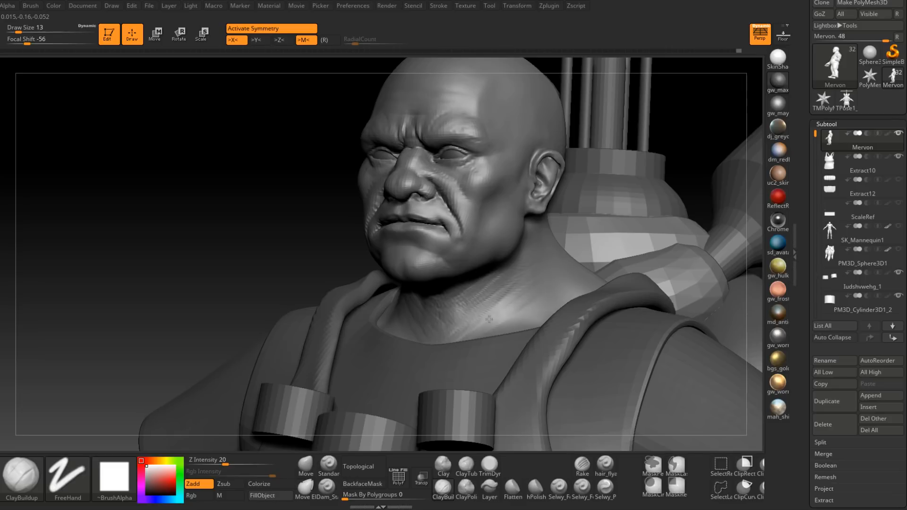
pyautogui.moveTo(545, 291)
pyautogui.mouseDown(button='right')
pyautogui.moveTo(506, 308)
pyautogui.moveTo(520, 221)
pyautogui.moveTo(521, 229)
pyautogui.mouseUp(button='right')
pyautogui.moveTo(544, 202)
pyautogui.mouseDown(button='right')
pyautogui.moveTo(555, 255)
pyautogui.moveTo(519, 298)
pyautogui.moveTo(444, 302)
pyautogui.moveTo(462, 308)
pyautogui.mouseUp(button='right')
pyautogui.press('shift')
pyautogui.keyDown('shift'); pyautogui.moveTo(446, 332); pyautogui.dragTo(543, 283); pyautogui.keyUp('shift')
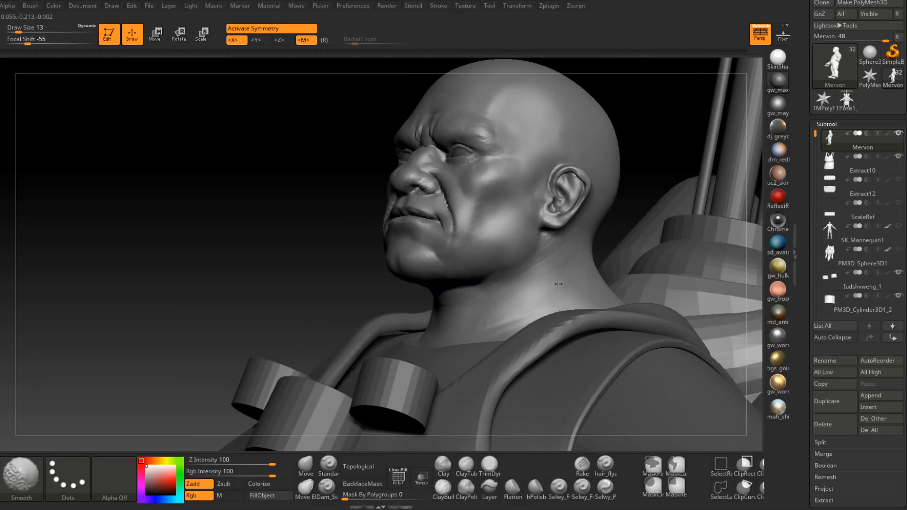
pyautogui.moveTo(531, 288); pyautogui.dragTo(523, 324, button='right')
pyautogui.keyDown('shift'); pyautogui.moveTo(537, 320); pyautogui.dragTo(540, 319); pyautogui.keyUp('shift')
pyautogui.moveTo(567, 254)
pyautogui.mouseDown(button='right')
pyautogui.moveTo(551, 263)
pyautogui.moveTo(589, 248)
pyautogui.moveTo(591, 265)
pyautogui.moveTo(517, 231)
pyautogui.moveTo(512, 241)
pyautogui.mouseUp(button='right')
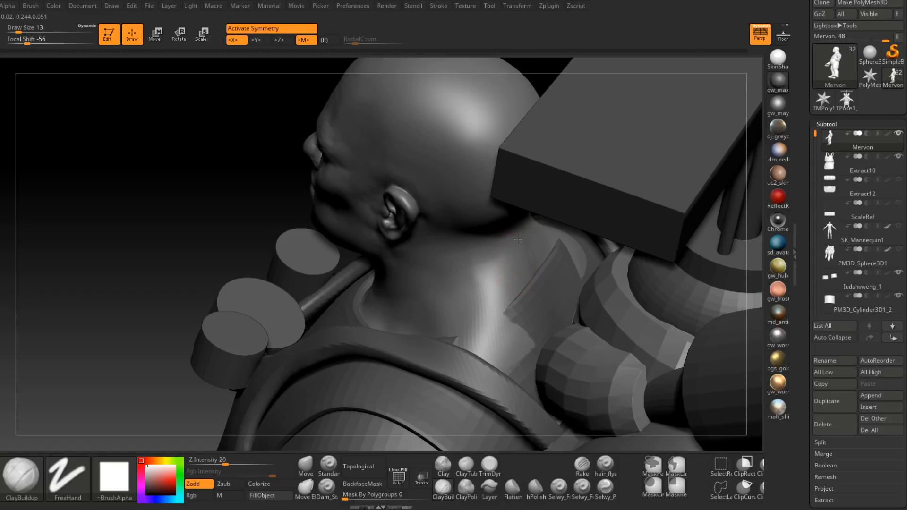
# Step: Sculpt the neck behind the ear and below the skull with the ClayBuildup brush at draw size 13
pyautogui.moveTo(498, 248); pyautogui.dragTo(510, 256)
pyautogui.moveTo(520, 269); pyautogui.dragTo(484, 264)
pyautogui.moveTo(479, 239); pyautogui.dragTo(487, 265, button='right')
pyautogui.moveTo(488, 259); pyautogui.dragTo(505, 283)
pyautogui.moveTo(506, 284); pyautogui.dragTo(490, 274, button='right')
pyautogui.moveTo(490, 273)
pyautogui.keyDown('shift'); pyautogui.mouseDown()
pyautogui.moveTo(513, 253)
pyautogui.moveTo(538, 250)
pyautogui.mouseUp(); pyautogui.keyUp('shift')
pyautogui.moveTo(564, 252)
pyautogui.mouseDown(button='right')
pyautogui.moveTo(543, 249)
pyautogui.moveTo(550, 245)
pyautogui.mouseUp(button='right')
# Step: Refine the muscle forms on the back of the neck with the ClayBuildup brush at draw size 9
pyautogui.press('space')
pyautogui.moveTo(550, 245); pyautogui.dragTo(544, 245)
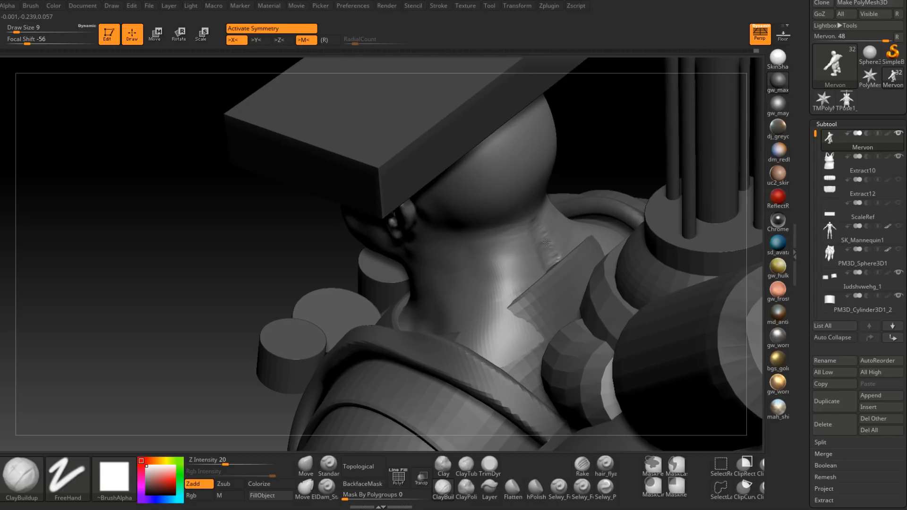
pyautogui.moveTo(546, 242); pyautogui.dragTo(527, 241, button='right')
pyautogui.keyDown('shift'); pyautogui.moveTo(537, 269); pyautogui.dragTo(525, 282); pyautogui.keyUp('shift')
pyautogui.moveTo(525, 282); pyautogui.dragTo(550, 283, button='right')
pyautogui.keyDown('shift'); pyautogui.moveTo(529, 279); pyautogui.dragTo(523, 291); pyautogui.keyUp('shift')
pyautogui.moveTo(523, 291)
pyautogui.mouseDown(button='right')
pyautogui.moveTo(537, 308)
pyautogui.moveTo(543, 249)
pyautogui.moveTo(512, 269)
pyautogui.moveTo(554, 232)
pyautogui.mouseUp(button='right')
# Step: Select the Apron subtool and adjust its collar behind the neck with the Move brush at draw size 39
pyautogui.keyDown('alt'); pyautogui.click(541, 311); pyautogui.keyUp('alt')
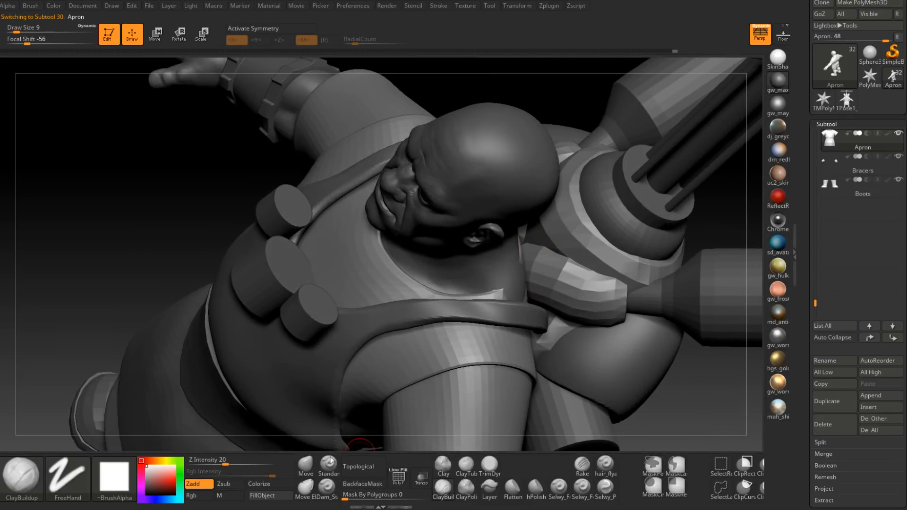
pyautogui.click(306, 465)
pyautogui.press('space')
pyautogui.moveTo(526, 297); pyautogui.dragTo(528, 297)
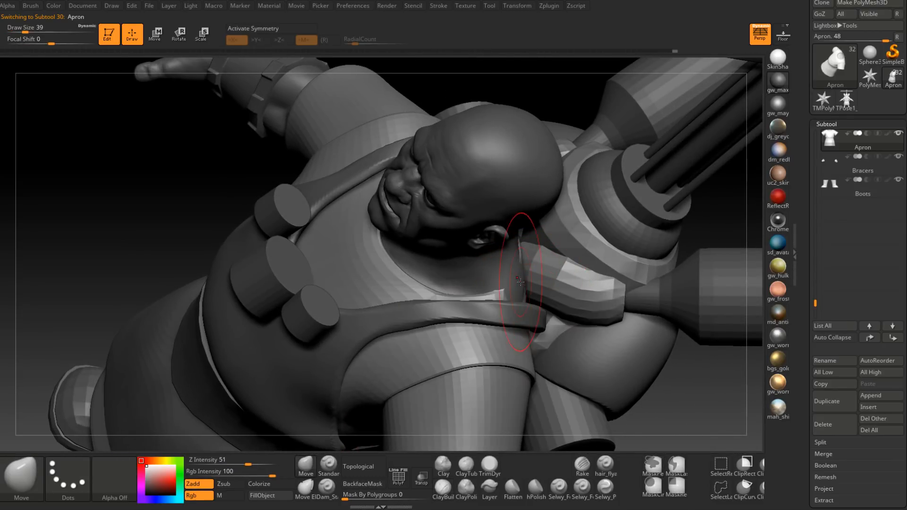
pyautogui.moveTo(523, 287)
pyautogui.mouseDown(button='right')
pyautogui.moveTo(535, 287)
pyautogui.moveTo(521, 286)
pyautogui.mouseUp(button='right')
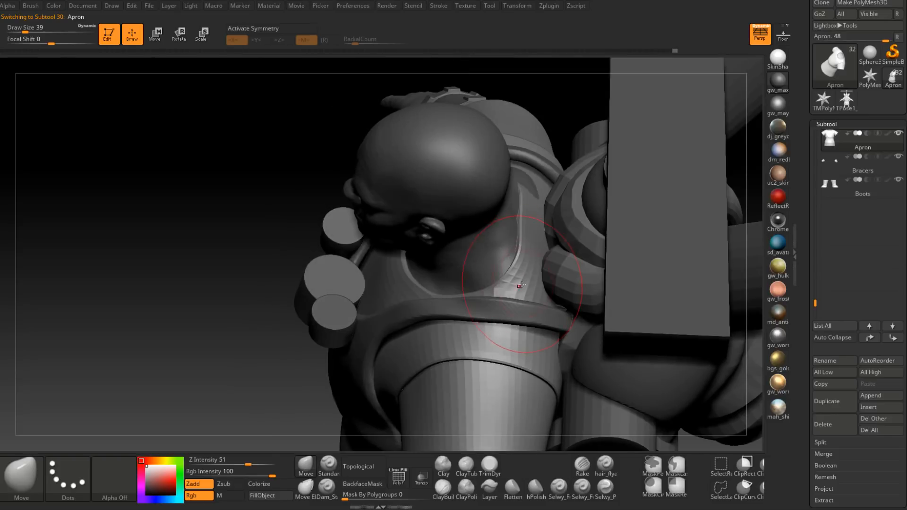
pyautogui.moveTo(530, 282); pyautogui.dragTo(532, 287)
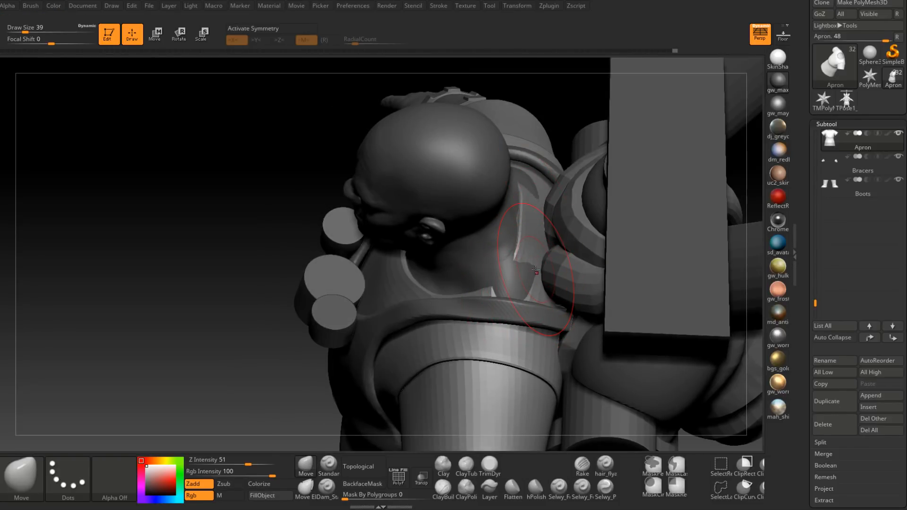
# Step: Activate X symmetry and reshape the Apron's back collar and shoulders around the neck, enlarging the Move brush to draw size 46
pyautogui.press('x')
pyautogui.moveTo(535, 270); pyautogui.dragTo(519, 286, button='right')
pyautogui.press('space')
pyautogui.moveTo(519, 287); pyautogui.dragTo(522, 286)
pyautogui.moveTo(528, 278)
pyautogui.mouseDown(button='right')
pyautogui.moveTo(531, 324)
pyautogui.moveTo(498, 239)
pyautogui.moveTo(526, 316)
pyautogui.mouseUp(button='right')
pyautogui.press('space')
pyautogui.moveTo(526, 319); pyautogui.dragTo(524, 319)
pyautogui.moveTo(525, 321)
pyautogui.mouseDown(button='right')
pyautogui.moveTo(507, 332)
pyautogui.moveTo(571, 313)
pyautogui.moveTo(572, 267)
pyautogui.moveTo(472, 260)
pyautogui.moveTo(477, 243)
pyautogui.mouseUp(button='right')
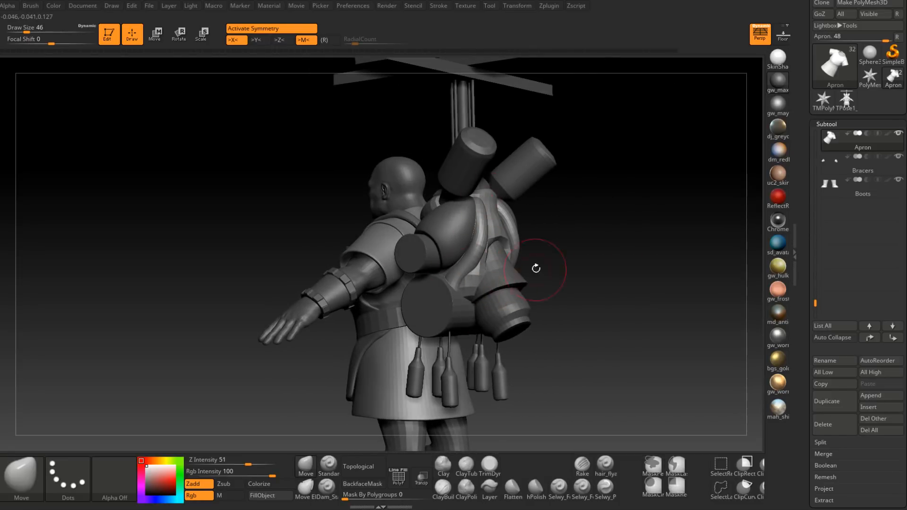
pyautogui.moveTo(537, 265); pyautogui.dragTo(514, 260, button='right')
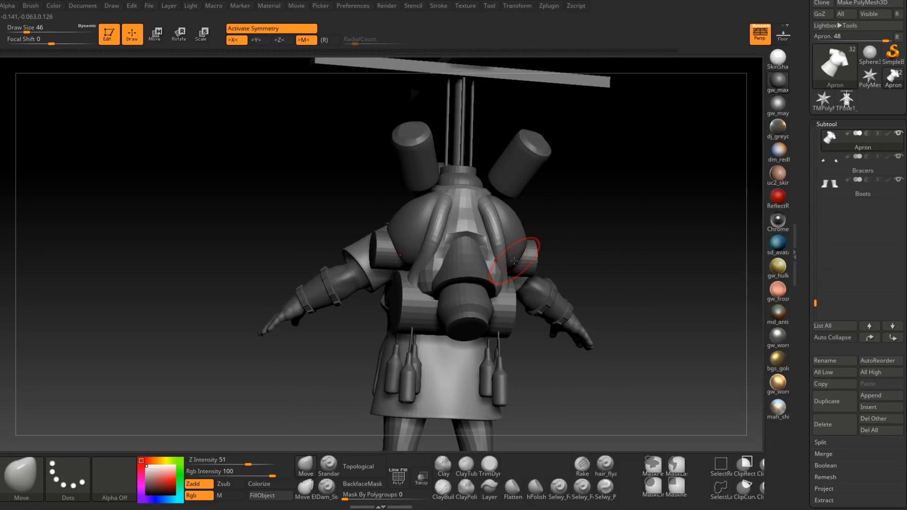
pyautogui.moveTo(514, 261); pyautogui.dragTo(600, 260, button='right')
pyautogui.moveTo(444, 217)
pyautogui.keyDown('alt'); pyautogui.mouseDown(button='right')
pyautogui.moveTo(450, 347)
pyautogui.moveTo(431, 318)
pyautogui.moveTo(457, 300)
pyautogui.moveTo(444, 295)
pyautogui.mouseUp(button='right'); pyautogui.keyUp('alt')
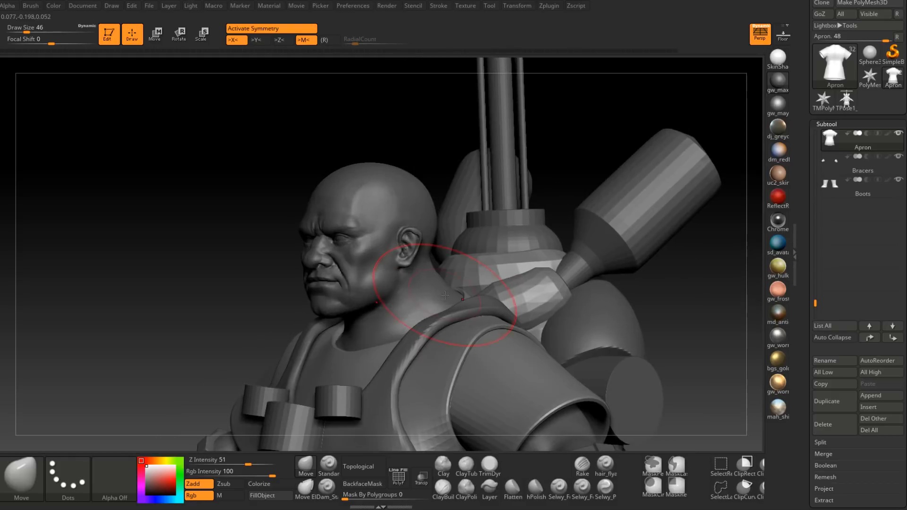
# Step: Unhide the beard subtool PM3D_Sphere3D1 and check the bearded face from several angles
pyautogui.moveTo(815, 303); pyautogui.dragTo(822, 124)
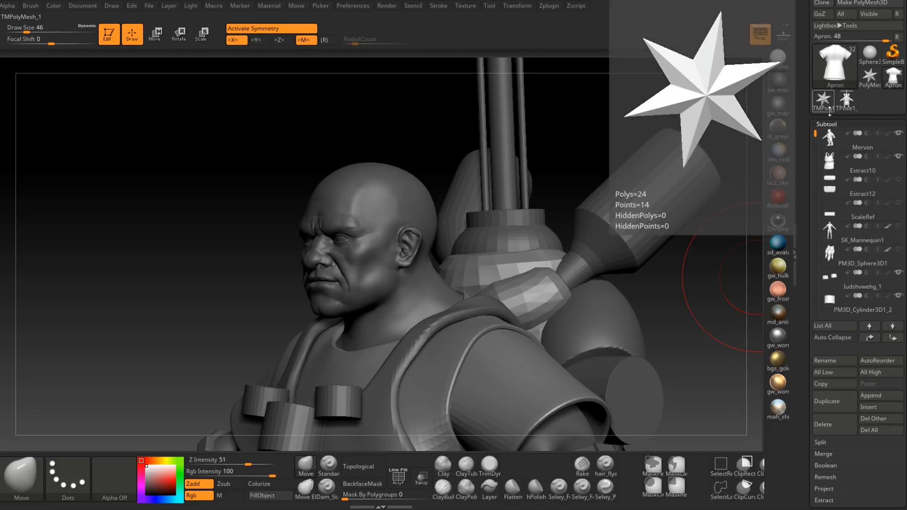
pyautogui.click(902, 256)
pyautogui.moveTo(411, 305); pyautogui.dragTo(378, 321)
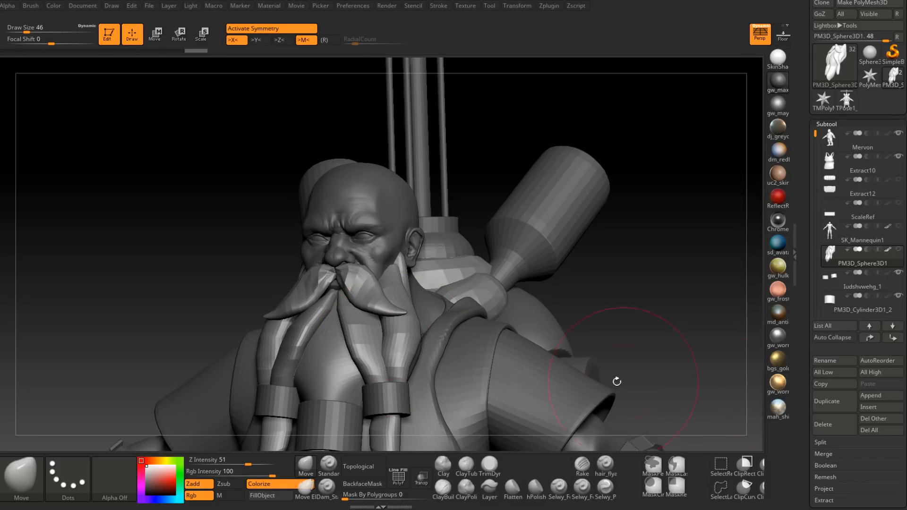
pyautogui.moveTo(652, 277)
pyautogui.mouseDown()
pyautogui.moveTo(590, 279)
pyautogui.moveTo(664, 277)
pyautogui.moveTo(545, 272)
pyautogui.moveTo(702, 312)
pyautogui.mouseUp()
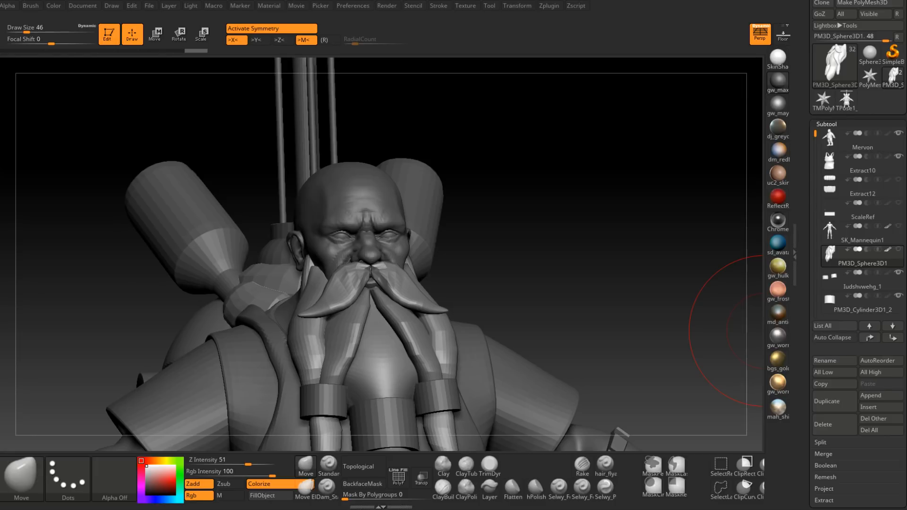
pyautogui.moveTo(543, 239); pyautogui.dragTo(525, 243)
pyautogui.click(856, 264)
pyautogui.moveTo(901, 255)
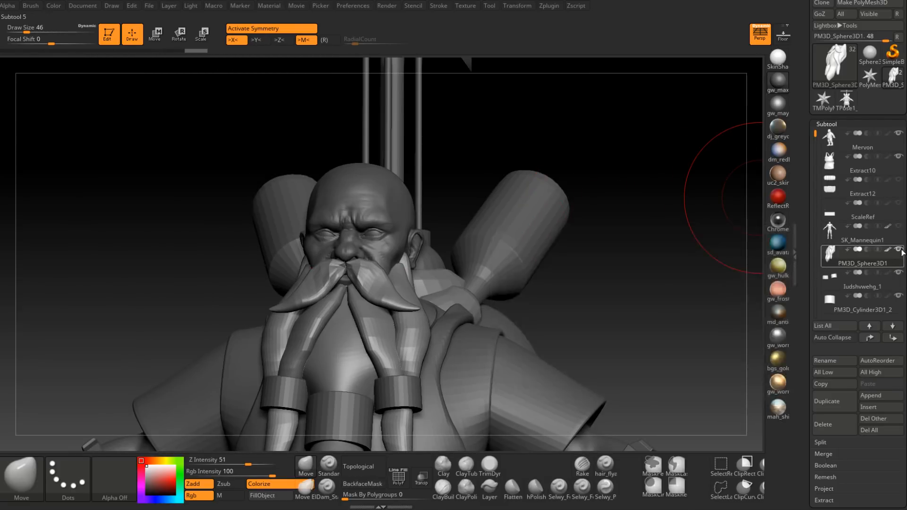
# Step: Unhide the hair subtool PM3D_Sphere3D1_1 and select it for editing
pyautogui.moveTo(816, 134); pyautogui.dragTo(815, 197)
pyautogui.click(898, 203)
pyautogui.moveTo(695, 212); pyautogui.dragTo(442, 245)
pyautogui.keyDown('alt'); pyautogui.click(446, 241); pyautogui.keyUp('alt')
pyautogui.moveTo(445, 241); pyautogui.dragTo(429, 238, button='right')
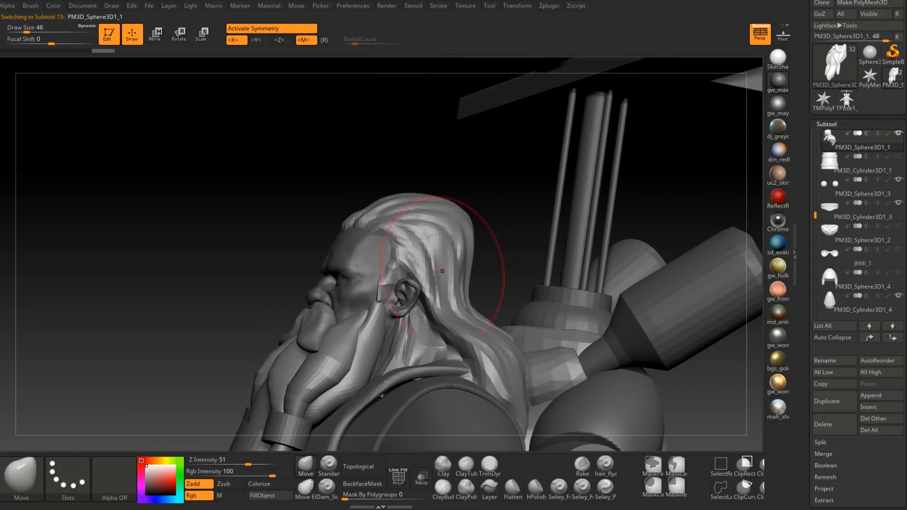
# Step: Reshape the hair volume over the crown and back of the head with the Move brush at draw sizes 56 and 46
pyautogui.press('space')
pyautogui.moveTo(483, 224); pyautogui.dragTo(471, 224)
pyautogui.moveTo(457, 225); pyautogui.dragTo(505, 233, button='right')
pyautogui.moveTo(446, 243); pyautogui.dragTo(527, 236, button='right')
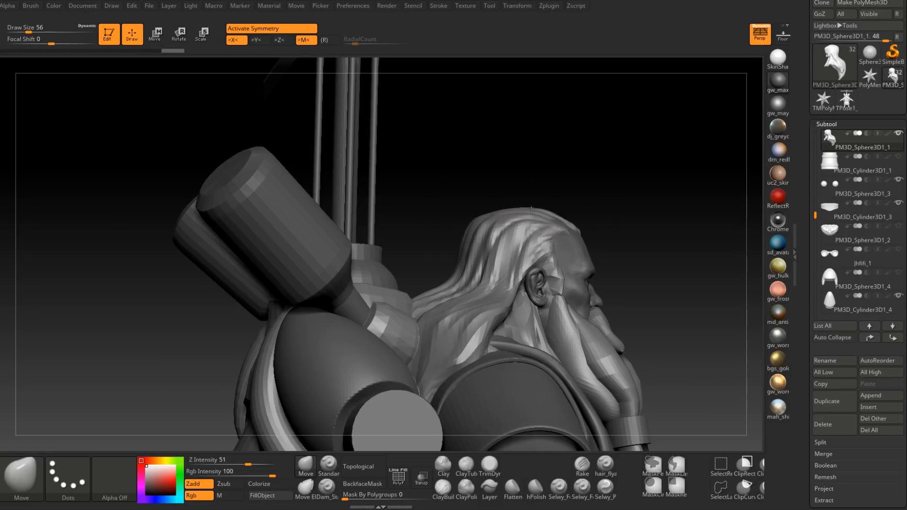
pyautogui.moveTo(476, 225)
pyautogui.mouseDown()
pyautogui.moveTo(468, 232)
pyautogui.moveTo(476, 232)
pyautogui.mouseUp()
pyautogui.rightClick(441, 295)
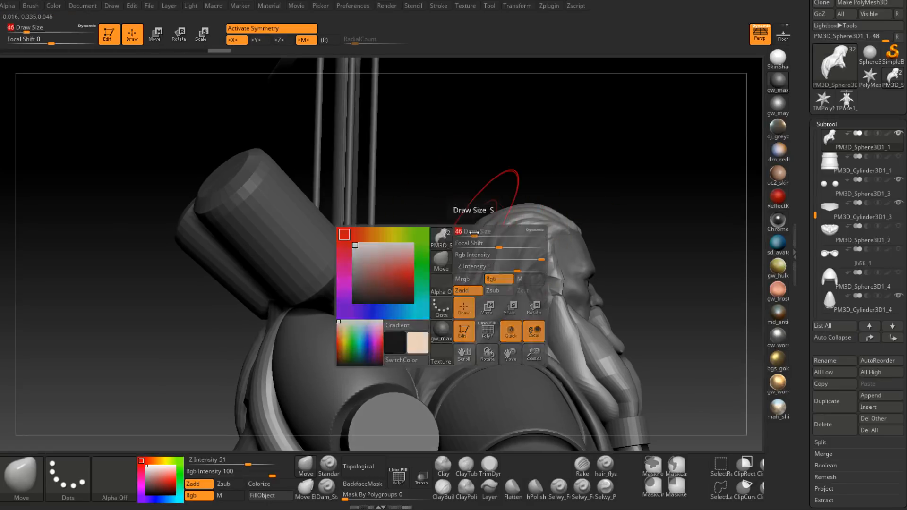
pyautogui.moveTo(468, 244); pyautogui.dragTo(427, 227, button='right')
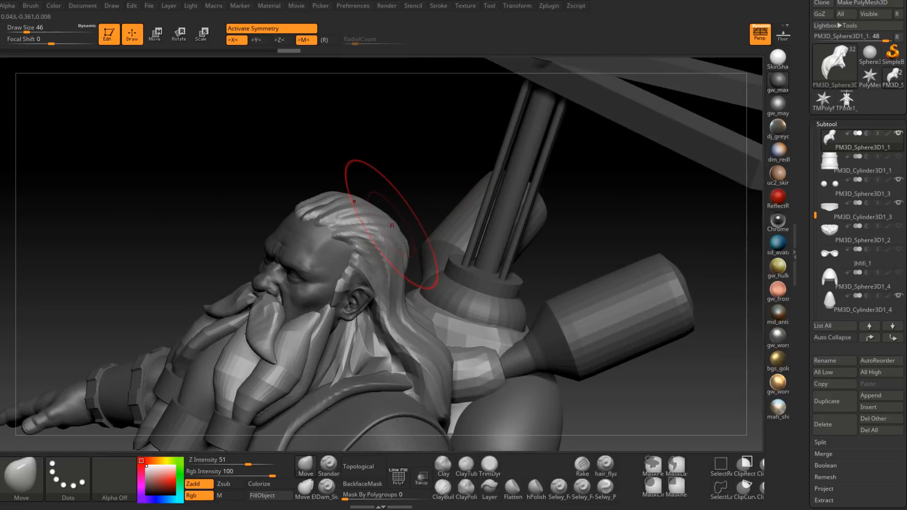
# Step: Refine the hair silhouette with the Move brush at draw size 37, checking it against the full figure
pyautogui.moveTo(371, 222)
pyautogui.mouseDown(button='right')
pyautogui.moveTo(388, 237)
pyautogui.moveTo(478, 239)
pyautogui.mouseUp(button='right')
pyautogui.press('space')
pyautogui.moveTo(495, 235); pyautogui.dragTo(490, 232)
pyautogui.moveTo(461, 204)
pyautogui.mouseDown(button='right')
pyautogui.moveTo(474, 259)
pyautogui.moveTo(452, 243)
pyautogui.moveTo(472, 262)
pyautogui.moveTo(529, 255)
pyautogui.moveTo(523, 227)
pyautogui.moveTo(392, 356)
pyautogui.mouseUp(button='right')
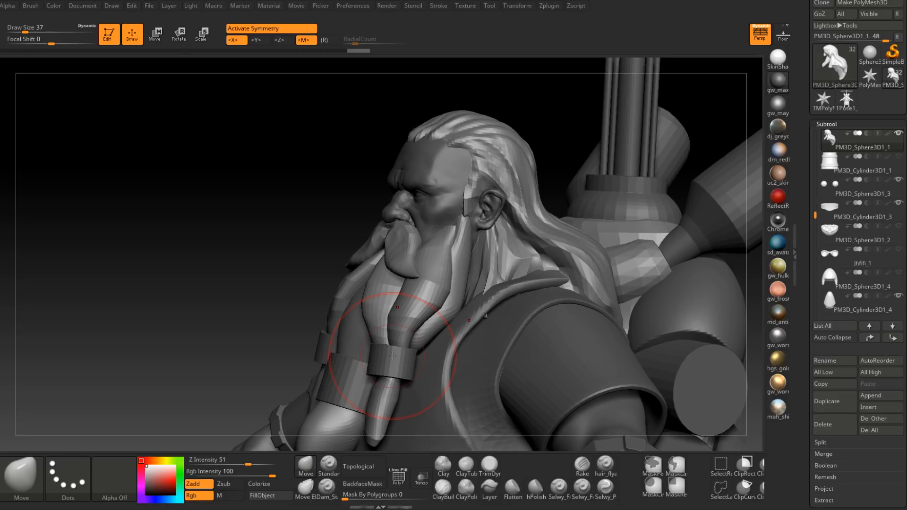
pyautogui.moveTo(444, 255)
pyautogui.mouseDown(button='right')
pyautogui.moveTo(466, 288)
pyautogui.moveTo(444, 274)
pyautogui.moveTo(512, 276)
pyautogui.moveTo(472, 279)
pyautogui.mouseUp(button='right')
pyautogui.keyDown('ctrl'); pyautogui.moveTo(472, 279); pyautogui.dragTo(487, 290, button='right'); pyautogui.keyUp('ctrl')
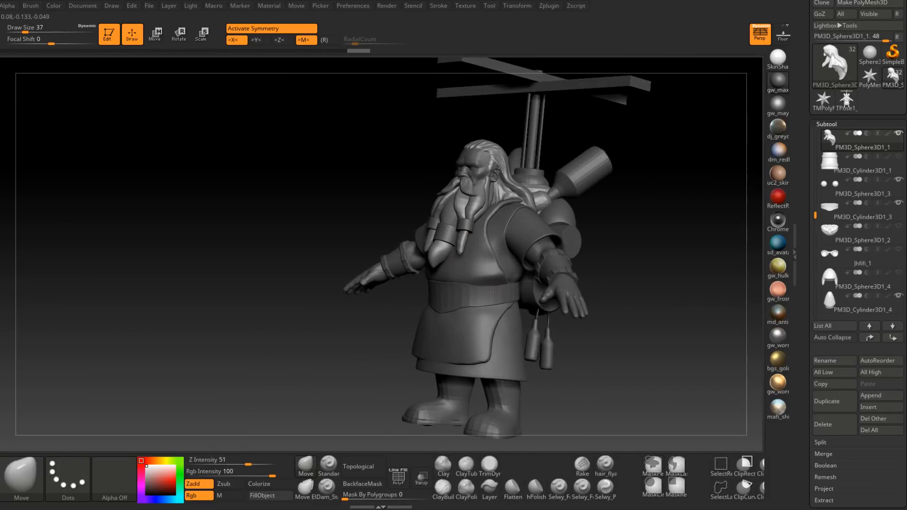
pyautogui.moveTo(544, 282); pyautogui.dragTo(479, 369, button='right')
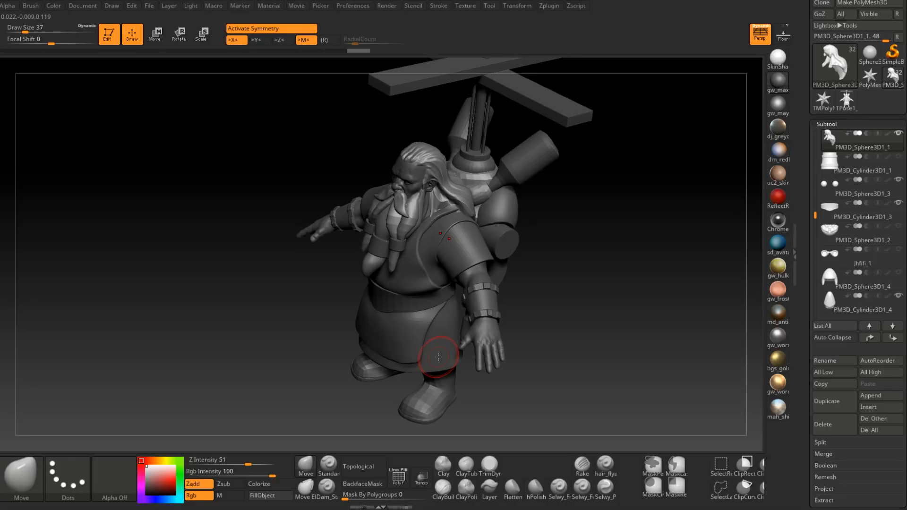
pyautogui.moveTo(452, 262); pyautogui.dragTo(482, 231, button='right')
pyautogui.keyDown('alt'); pyautogui.moveTo(488, 201); pyautogui.dragTo(462, 248, button='right'); pyautogui.keyUp('alt')
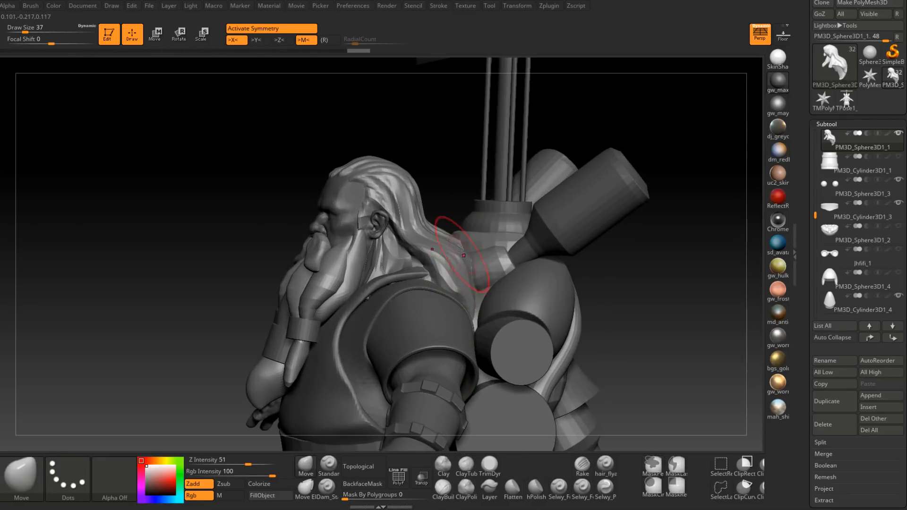
# Step: Reshape the hair falling behind the neck onto the back with the Move brush at draw sizes 59 and 49
pyautogui.press('space')
pyautogui.moveTo(460, 246); pyautogui.dragTo(467, 245)
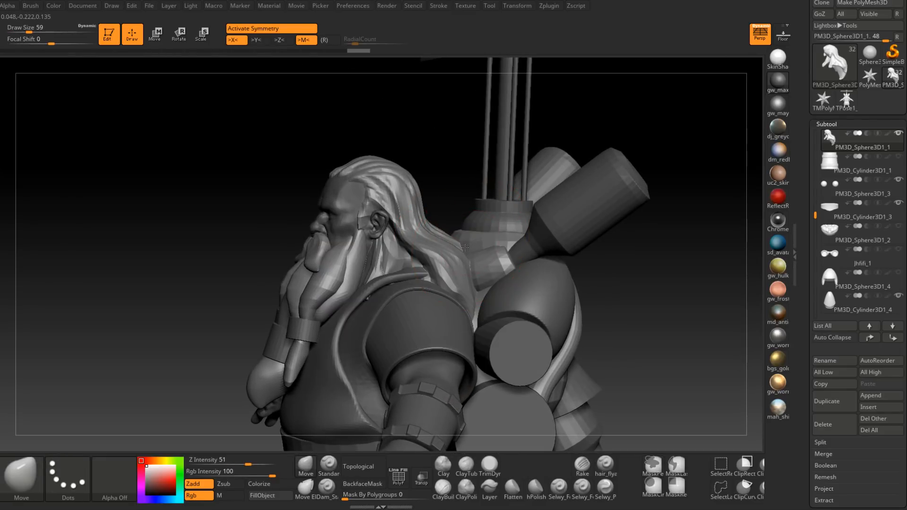
pyautogui.moveTo(465, 247)
pyautogui.mouseDown(button='right')
pyautogui.moveTo(470, 236)
pyautogui.moveTo(459, 253)
pyautogui.mouseUp(button='right')
pyautogui.press('space')
pyautogui.moveTo(459, 253); pyautogui.dragTo(456, 253)
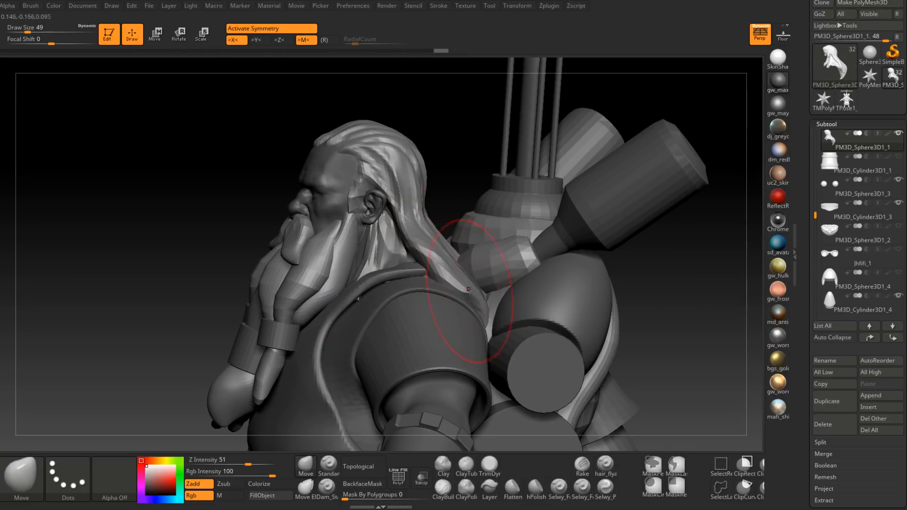
pyautogui.moveTo(468, 289)
pyautogui.mouseDown(button='right')
pyautogui.moveTo(486, 274)
pyautogui.moveTo(475, 254)
pyautogui.moveTo(492, 255)
pyautogui.moveTo(414, 232)
pyautogui.moveTo(474, 229)
pyautogui.mouseUp(button='right')
# Step: Adjust the hair strands behind and below the ear with the Move brush at draw size 31
pyautogui.press('space')
pyautogui.moveTo(402, 226); pyautogui.dragTo(397, 226)
pyautogui.moveTo(440, 238)
pyautogui.keyDown('alt'); pyautogui.mouseDown(button='right')
pyautogui.moveTo(449, 263)
pyautogui.moveTo(423, 246)
pyautogui.mouseUp(button='right'); pyautogui.keyUp('alt')
pyautogui.press('space')
pyautogui.moveTo(393, 247); pyautogui.dragTo(389, 247)
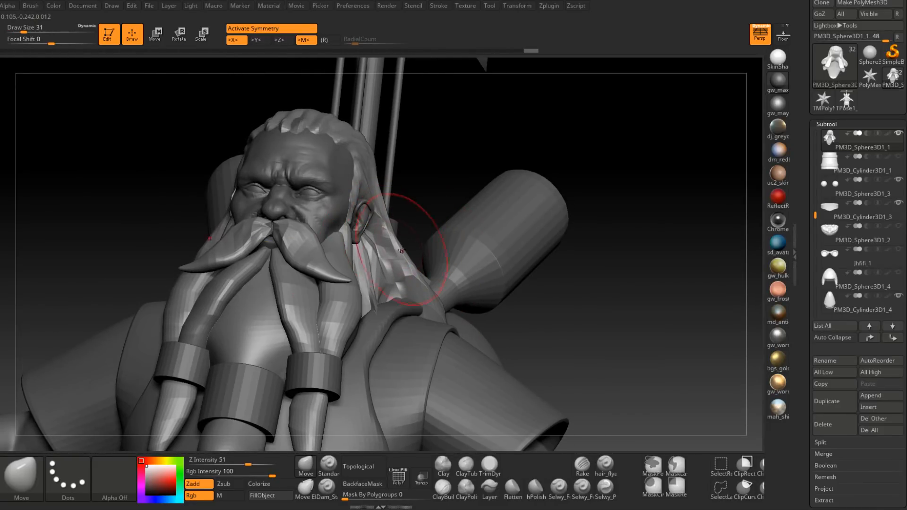
pyautogui.moveTo(389, 267); pyautogui.dragTo(380, 272)
pyautogui.moveTo(406, 263); pyautogui.dragTo(410, 256)
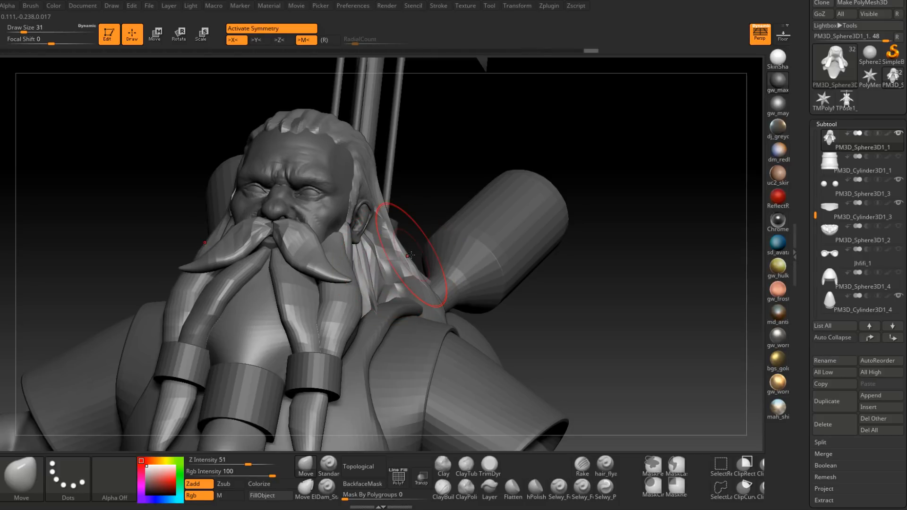
pyautogui.keyDown('ctrl'); pyautogui.moveTo(411, 256); pyautogui.dragTo(428, 324, button='right'); pyautogui.keyUp('ctrl')
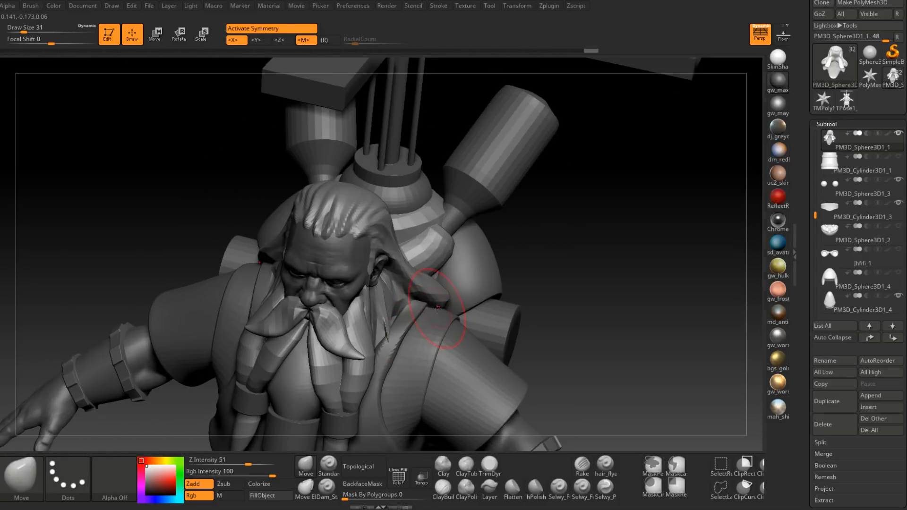
# Step: Reshape the hair ends resting over the shoulder with the Move brush at draw size 59, checking them against the full figure
pyautogui.press('space')
pyautogui.moveTo(440, 300); pyautogui.dragTo(448, 301)
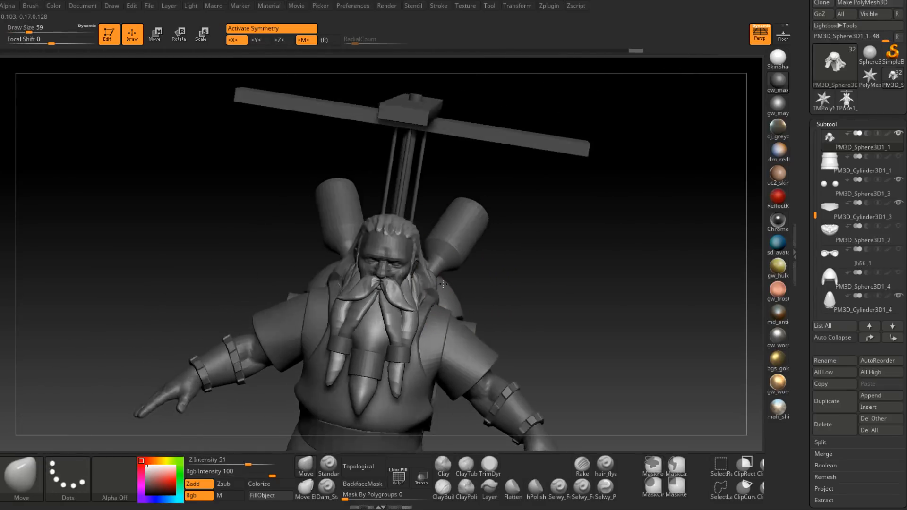
pyautogui.moveTo(444, 307)
pyautogui.mouseDown(button='right')
pyautogui.moveTo(472, 279)
pyautogui.moveTo(453, 281)
pyautogui.moveTo(427, 331)
pyautogui.moveTo(428, 354)
pyautogui.moveTo(465, 307)
pyautogui.moveTo(463, 402)
pyautogui.moveTo(494, 307)
pyautogui.moveTo(506, 326)
pyautogui.moveTo(478, 319)
pyautogui.moveTo(479, 339)
pyautogui.mouseUp(button='right')
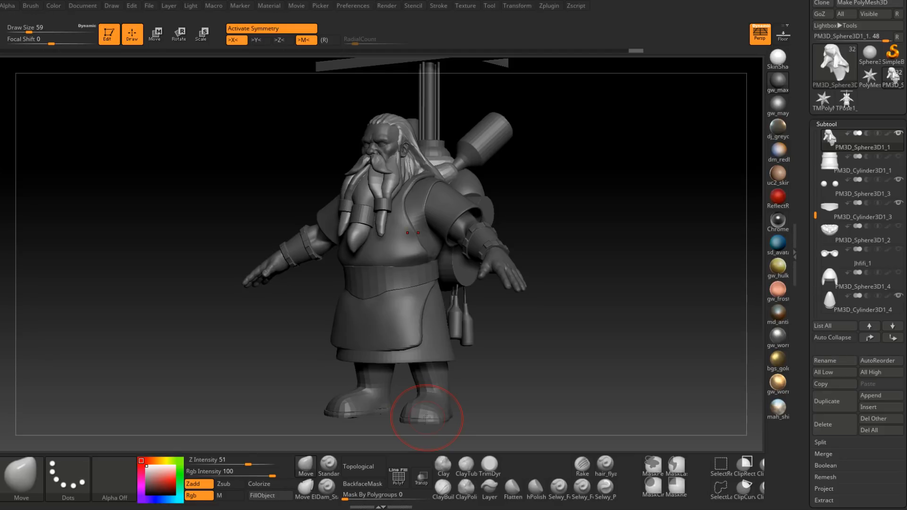
pyautogui.moveTo(469, 277); pyautogui.dragTo(431, 342, button='right')
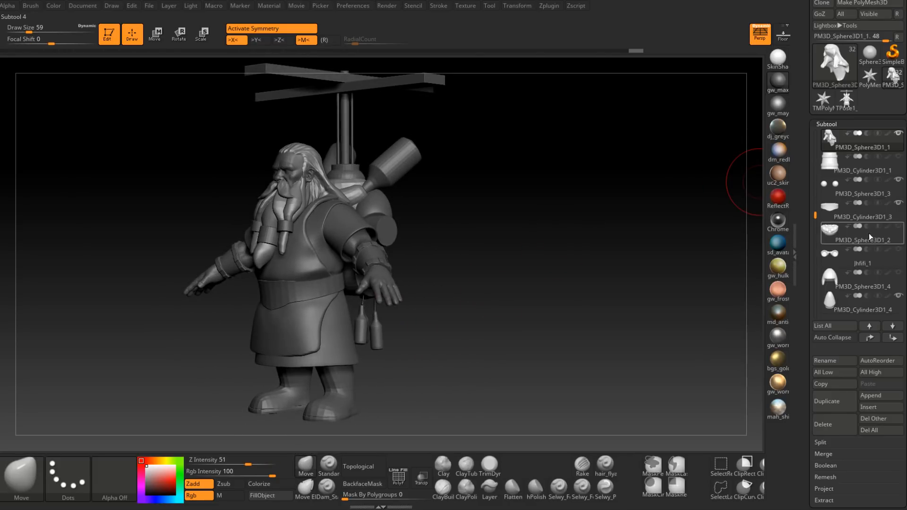
# Step: Save the project and review the whole figure from the front
pyautogui.moveTo(815, 216); pyautogui.dragTo(813, 124)
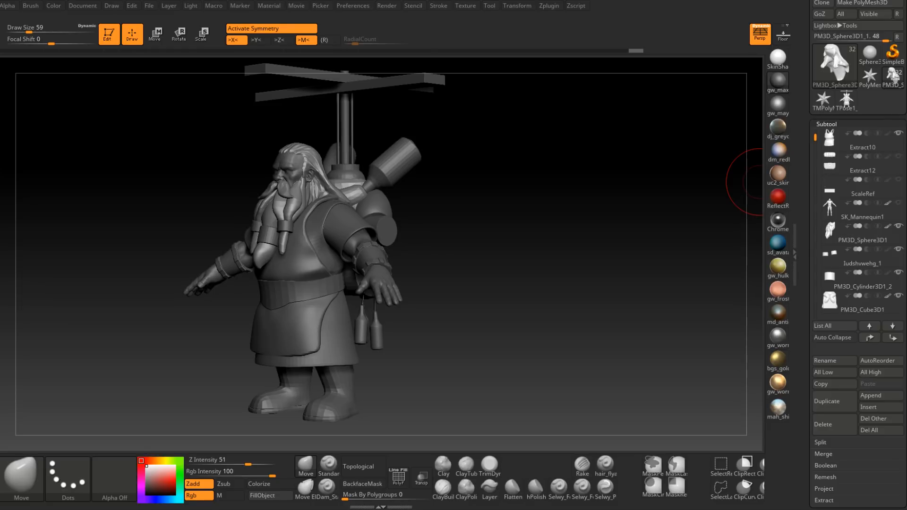
pyautogui.hotkey('ctrl', 's')
pyautogui.moveTo(741, 184)
pyautogui.keyDown('shift'); pyautogui.mouseDown()
pyautogui.moveTo(480, 257)
pyautogui.moveTo(490, 230)
pyautogui.mouseUp(); pyautogui.keyUp('shift')
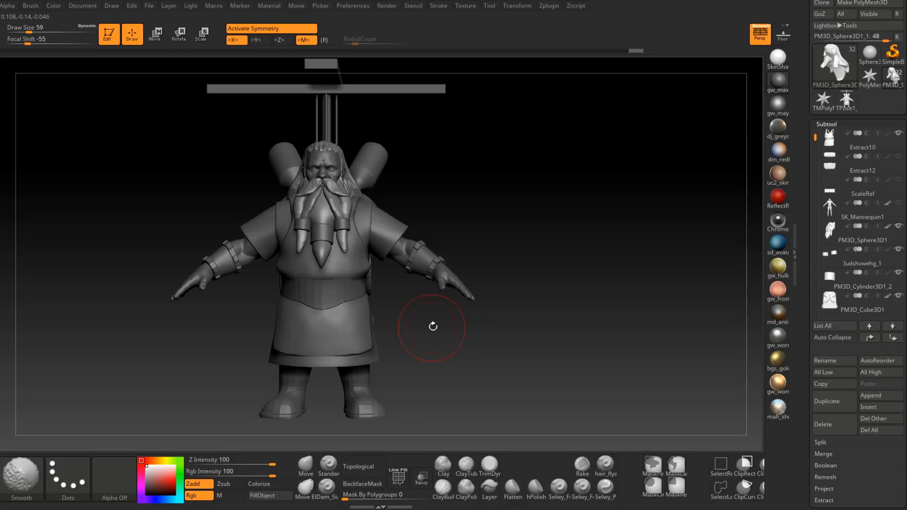
pyautogui.moveTo(403, 322)
pyautogui.keyDown('alt'); pyautogui.mouseDown()
pyautogui.moveTo(452, 321)
pyautogui.moveTo(452, 331)
pyautogui.mouseUp(); pyautogui.keyUp('alt')
pyautogui.keyDown('ctrl'); pyautogui.moveTo(455, 338); pyautogui.dragTo(451, 334, button='right'); pyautogui.keyUp('ctrl')
pyautogui.keyDown('alt'); pyautogui.moveTo(447, 358); pyautogui.dragTo(446, 364); pyautogui.keyUp('alt')
pyautogui.keyDown('ctrl'); pyautogui.moveTo(447, 363); pyautogui.dragTo(450, 368, button='right'); pyautogui.keyUp('ctrl')
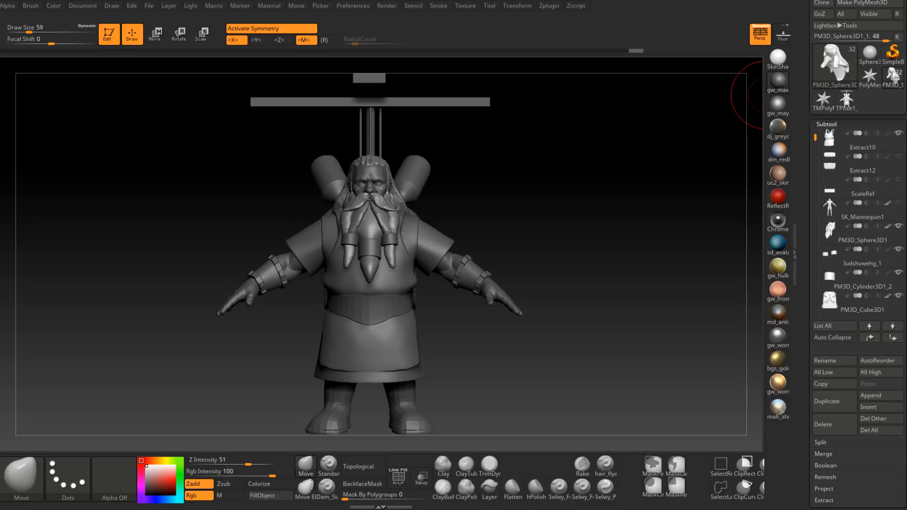
# Step: Select the Boots subtool and lay out canvas snapshots of the full figure in front, three-quarter and back views
pyautogui.moveTo(486, 354); pyautogui.dragTo(466, 356)
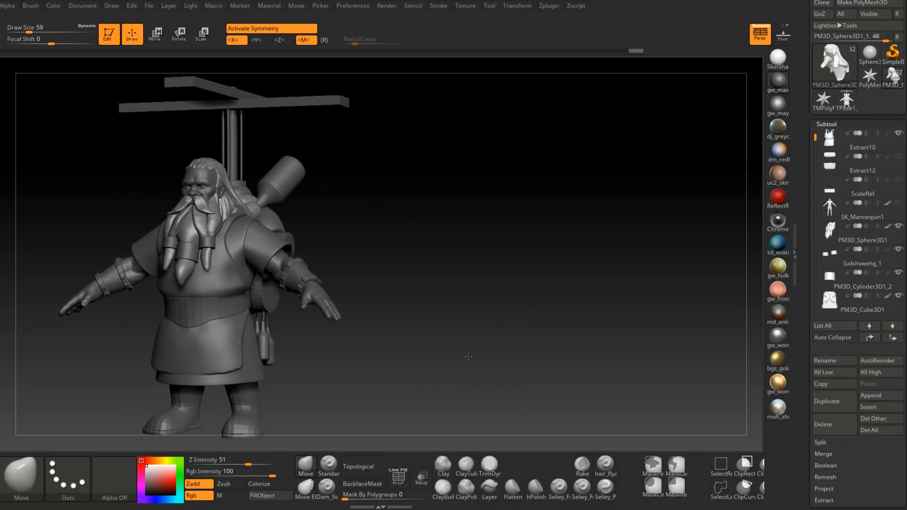
pyautogui.keyDown('alt'); pyautogui.click(241, 404); pyautogui.keyUp('alt')
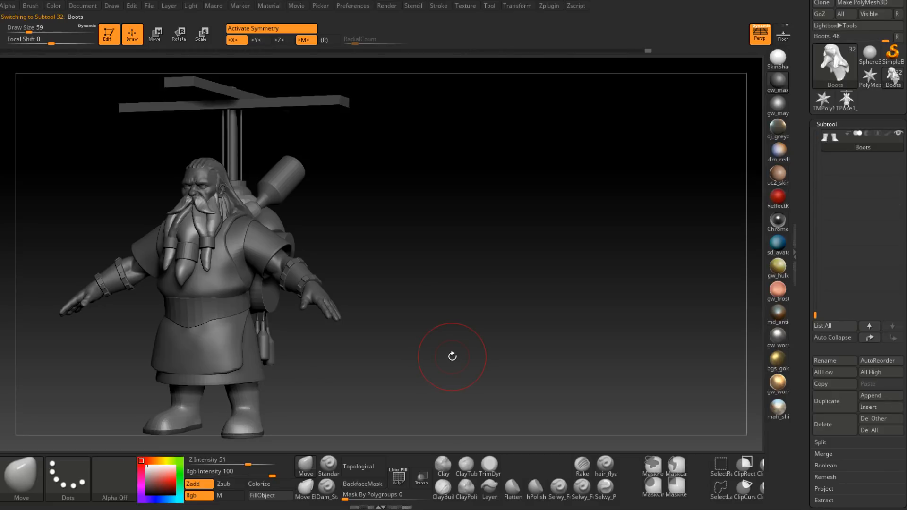
pyautogui.moveTo(405, 345)
pyautogui.keyDown('alt'); pyautogui.mouseDown(button='right')
pyautogui.moveTo(389, 346)
pyautogui.moveTo(368, 378)
pyautogui.moveTo(318, 374)
pyautogui.mouseUp(button='right'); pyautogui.keyUp('alt')
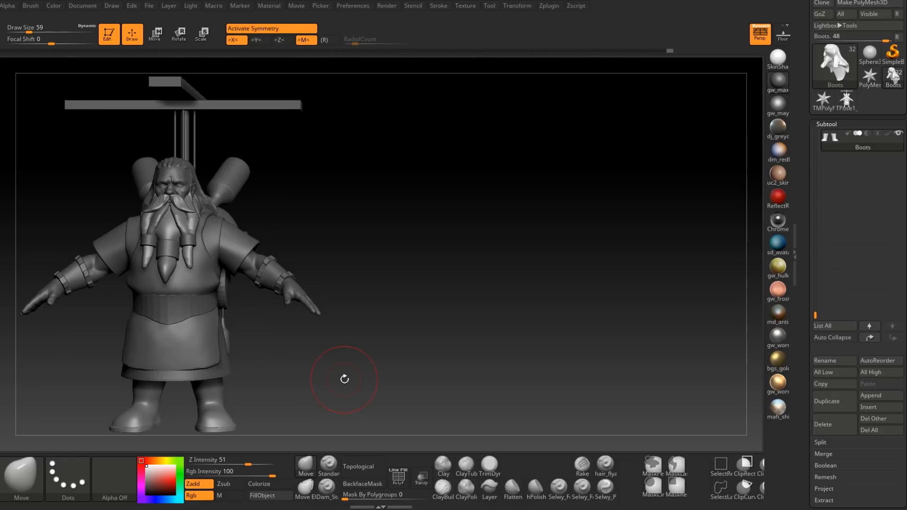
pyautogui.hotkey('shift', 's')
pyautogui.moveTo(321, 361)
pyautogui.keyDown('alt'); pyautogui.mouseDown()
pyautogui.moveTo(516, 358)
pyautogui.moveTo(482, 352)
pyautogui.moveTo(710, 338)
pyautogui.moveTo(595, 341)
pyautogui.mouseUp(); pyautogui.keyUp('alt')
pyautogui.hotkey('shift', 's')
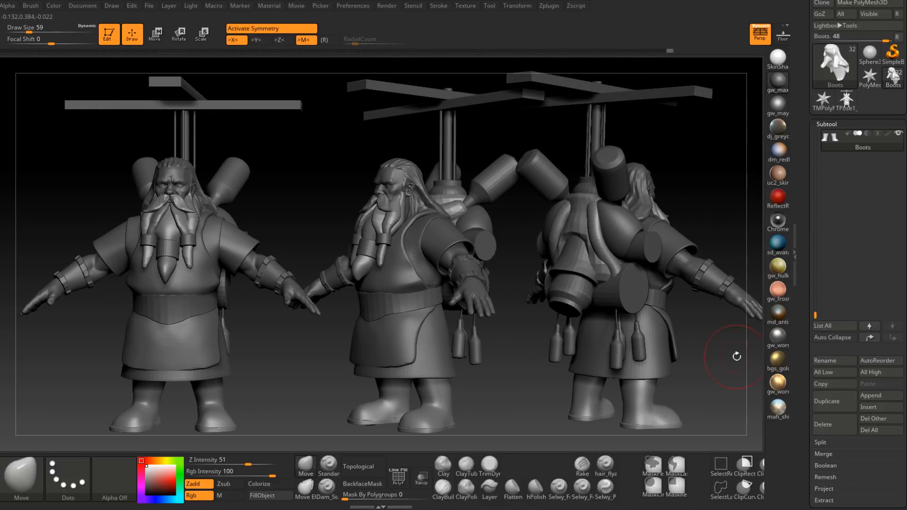
pyautogui.moveTo(703, 357)
pyautogui.keyDown('alt'); pyautogui.mouseDown()
pyautogui.moveTo(689, 358)
pyautogui.moveTo(694, 346)
pyautogui.mouseUp(); pyautogui.keyUp('alt')
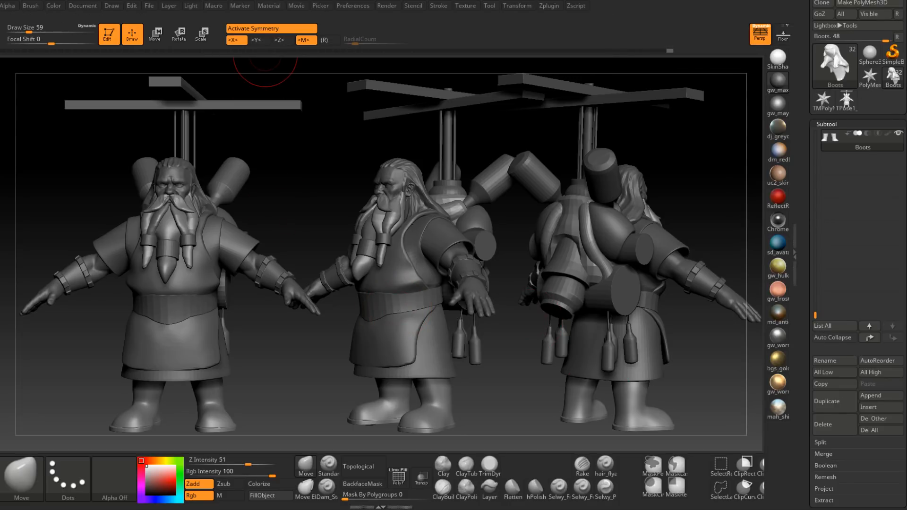
# Step: Save the tool as Mervon.ztl in the Mervon folder, replacing the existing file
pyautogui.scroll(3, 860, 71)
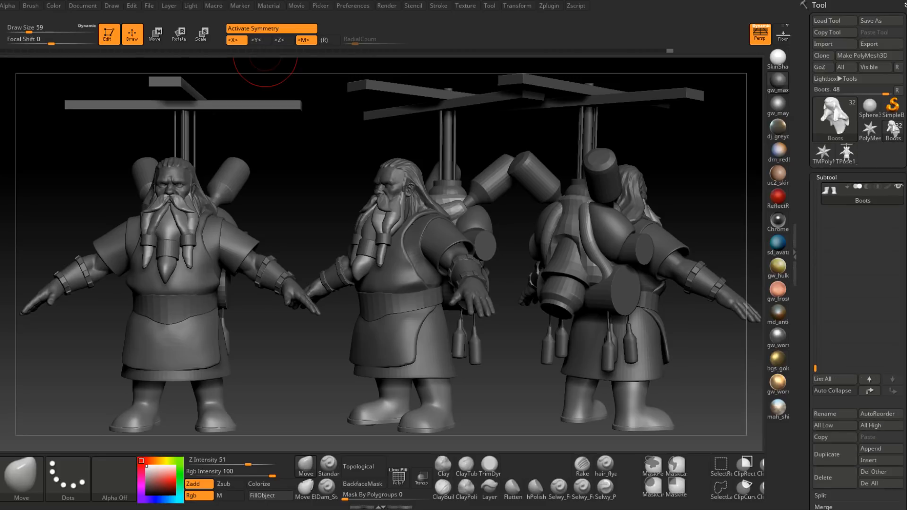
pyautogui.click(877, 22)
pyautogui.click(373, 233)
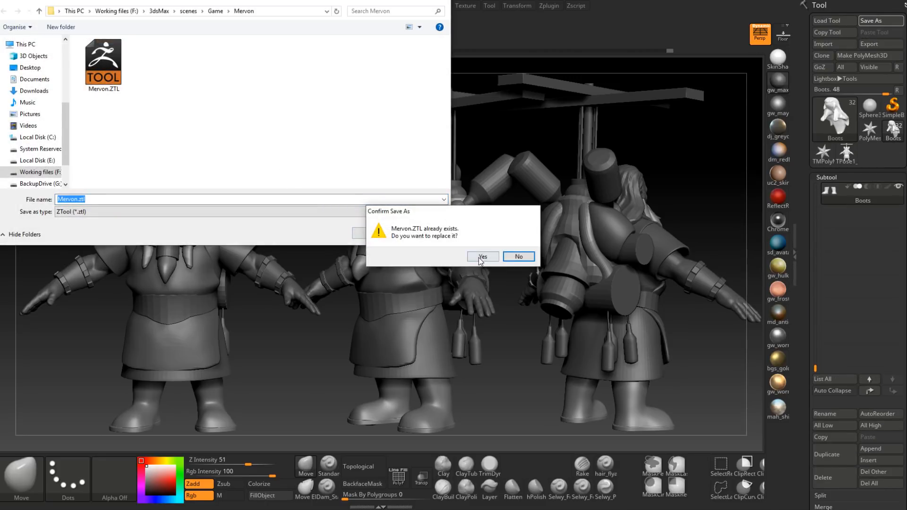
pyautogui.click(491, 260)
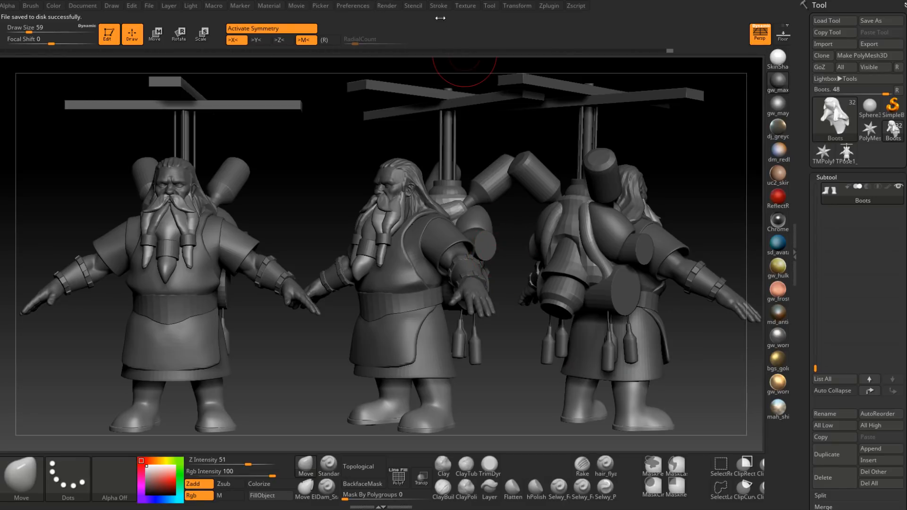
# Step: Reduce the draw size to 1 and render the three-view lineup in Best quality
pyautogui.press('space')
pyautogui.moveTo(312, 146); pyautogui.dragTo(299, 146)
pyautogui.moveTo(389, 8)
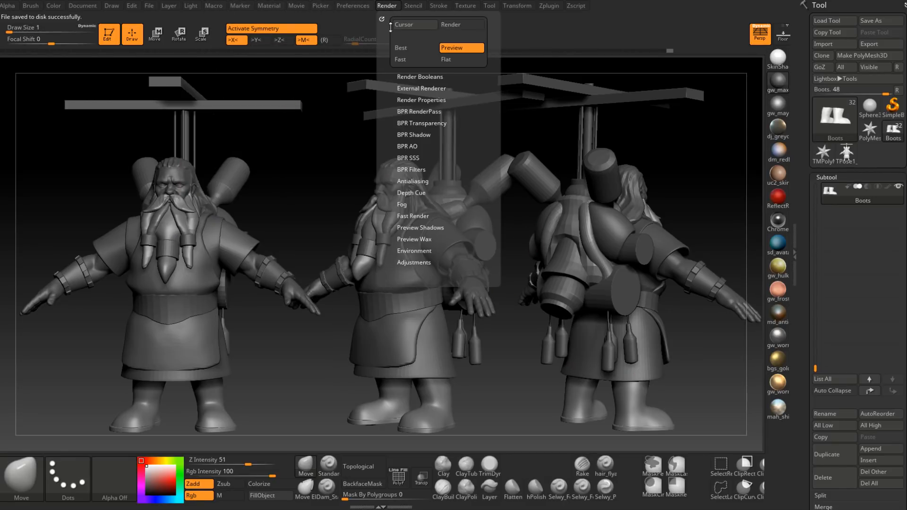
pyautogui.click(411, 48)
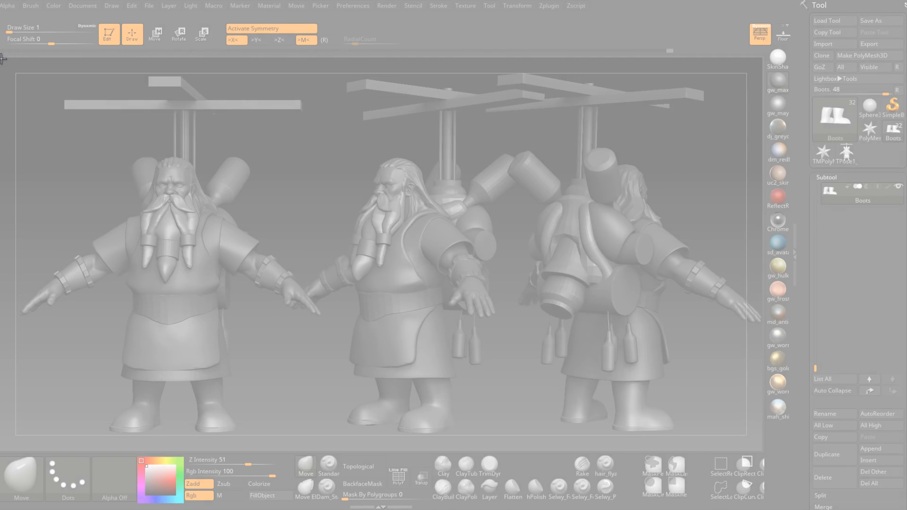
# Step: Capture the rendered lineup canvas with the Snipping Tool and close the snip without saving it to a file
pyautogui.moveTo(2, 58); pyautogui.dragTo(762, 450)
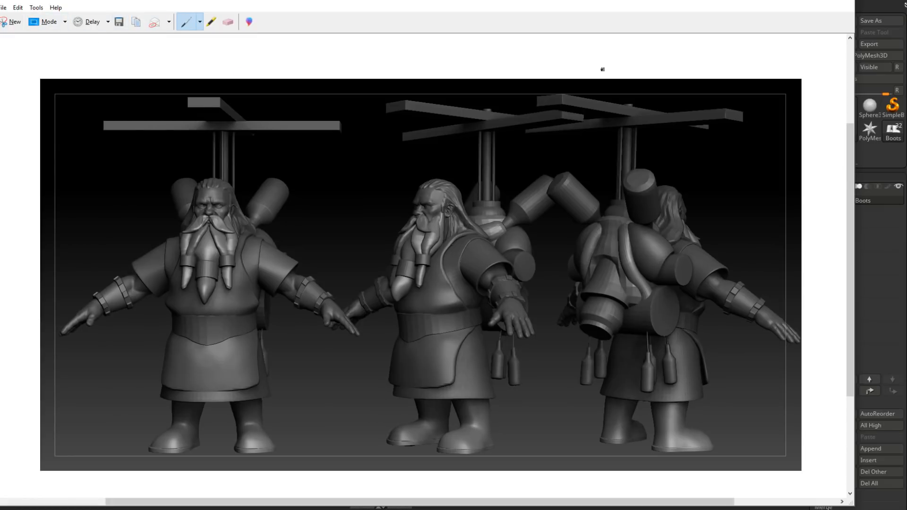
pyautogui.click(843, 1)
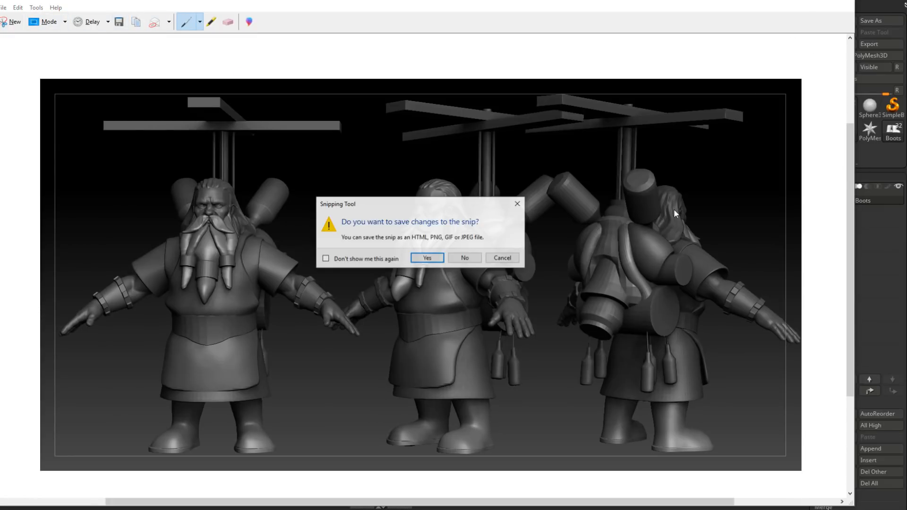
pyautogui.click(465, 258)
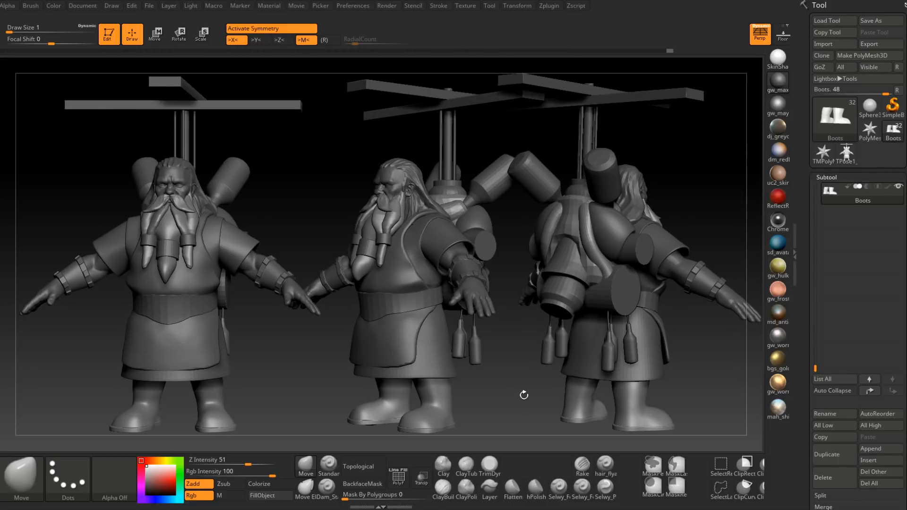
# Step: Clear the snapshots from the canvas and frame a front close-up of the head
pyautogui.hotkey('ctrl', 'n')
pyautogui.moveTo(527, 391)
pyautogui.mouseDown()
pyautogui.moveTo(514, 420)
pyautogui.moveTo(525, 372)
pyautogui.moveTo(360, 384)
pyautogui.mouseUp()
pyautogui.moveTo(360, 384)
pyautogui.keyDown('alt'); pyautogui.mouseDown(button='right')
pyautogui.moveTo(247, 395)
pyautogui.moveTo(517, 71)
pyautogui.moveTo(512, 250)
pyautogui.moveTo(549, 249)
pyautogui.moveTo(569, 189)
pyautogui.mouseUp(button='right'); pyautogui.keyUp('alt')
pyautogui.moveTo(569, 189)
pyautogui.keyDown('alt'); pyautogui.mouseDown(button='right')
pyautogui.moveTo(566, 296)
pyautogui.moveTo(535, 257)
pyautogui.moveTo(473, 270)
pyautogui.moveTo(510, 283)
pyautogui.moveTo(542, 323)
pyautogui.moveTo(528, 231)
pyautogui.moveTo(508, 281)
pyautogui.moveTo(490, 219)
pyautogui.mouseUp(button='right'); pyautogui.keyUp('alt')
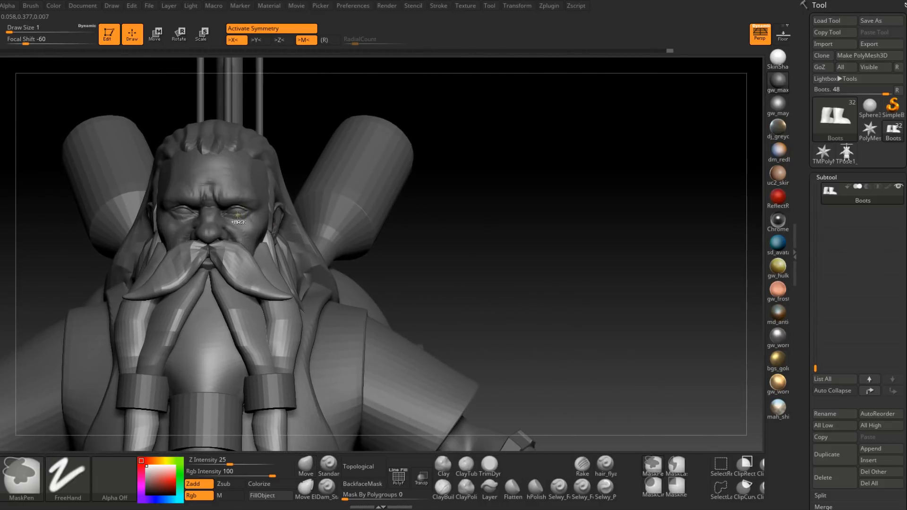
# Step: Turn off Colorize for the beard subtool PM3D_Sphere3D1, then make the eyes subtool PM3D_Sphere3D1_3 active
pyautogui.keyDown('ctrl'); pyautogui.moveTo(239, 220); pyautogui.dragTo(238, 207, button='right'); pyautogui.keyUp('ctrl')
pyautogui.keyDown('alt'); pyautogui.click(238, 180); pyautogui.keyUp('alt')
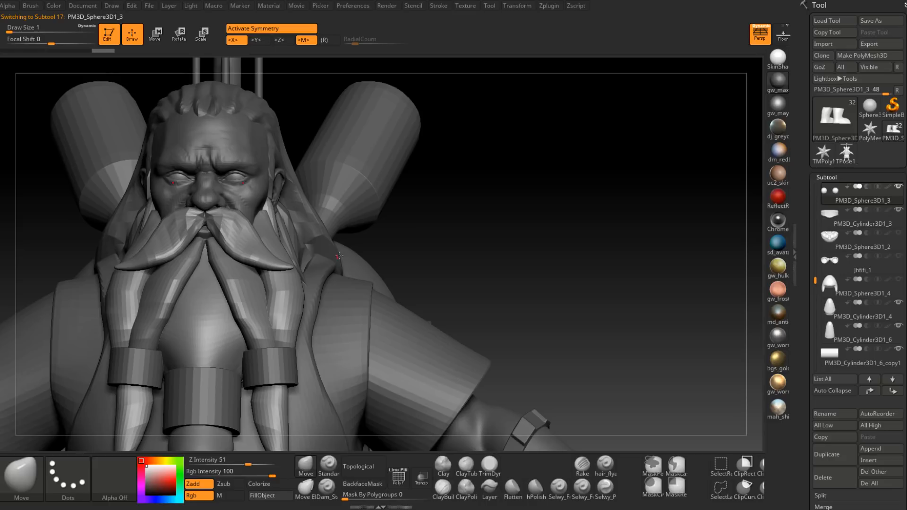
pyautogui.keyDown('alt'); pyautogui.click(259, 265); pyautogui.keyUp('alt')
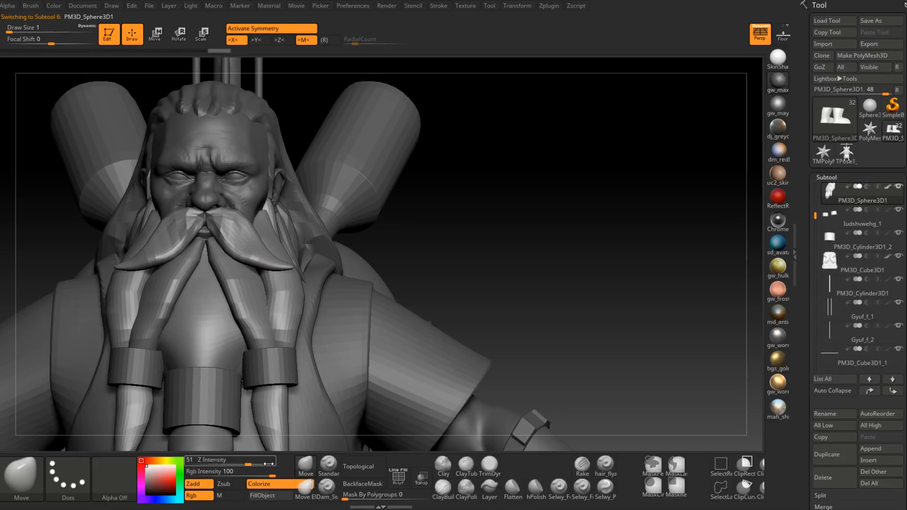
pyautogui.click(262, 484)
pyautogui.keyDown('alt'); pyautogui.click(235, 176); pyautogui.keyUp('alt')
# Step: Place front and three-quarter close-ups of the head side by side on the canvas and render them
pyautogui.moveTo(428, 225)
pyautogui.keyDown('alt'); pyautogui.mouseDown()
pyautogui.moveTo(420, 237)
pyautogui.moveTo(522, 264)
pyautogui.moveTo(732, 266)
pyautogui.moveTo(655, 267)
pyautogui.mouseUp(); pyautogui.keyUp('alt')
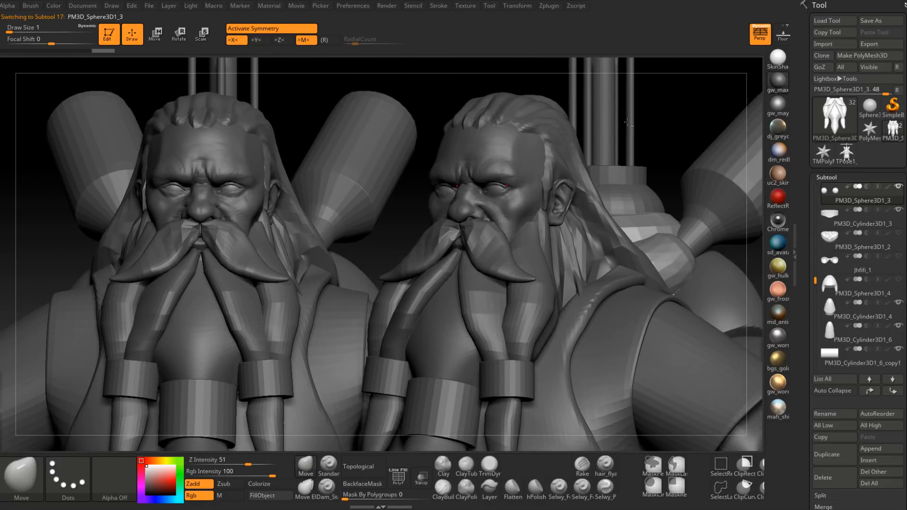
pyautogui.keyDown('alt'); pyautogui.moveTo(670, 115); pyautogui.dragTo(684, 118); pyautogui.keyUp('alt')
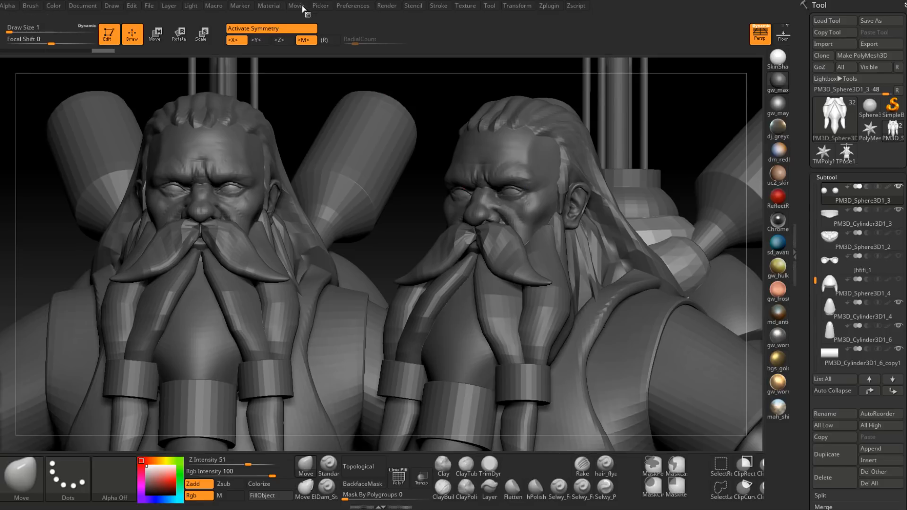
pyautogui.moveTo(312, 9)
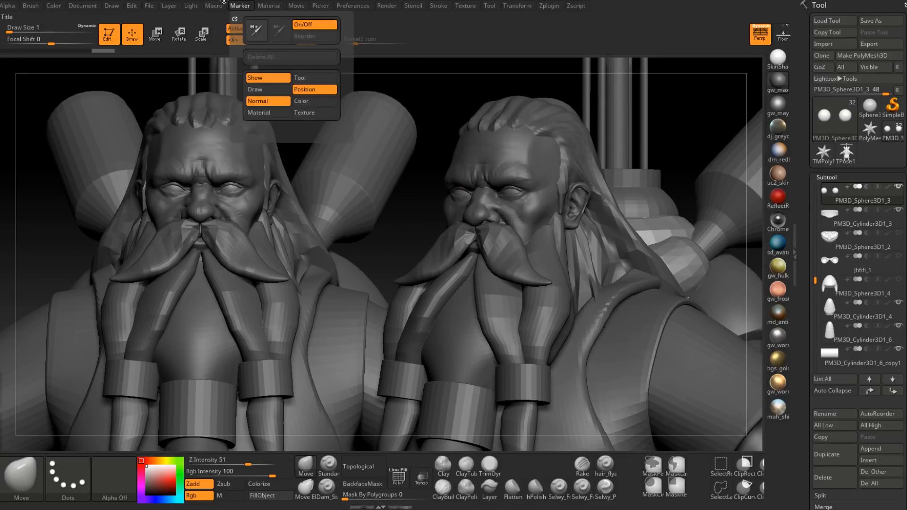
pyautogui.click(387, 5)
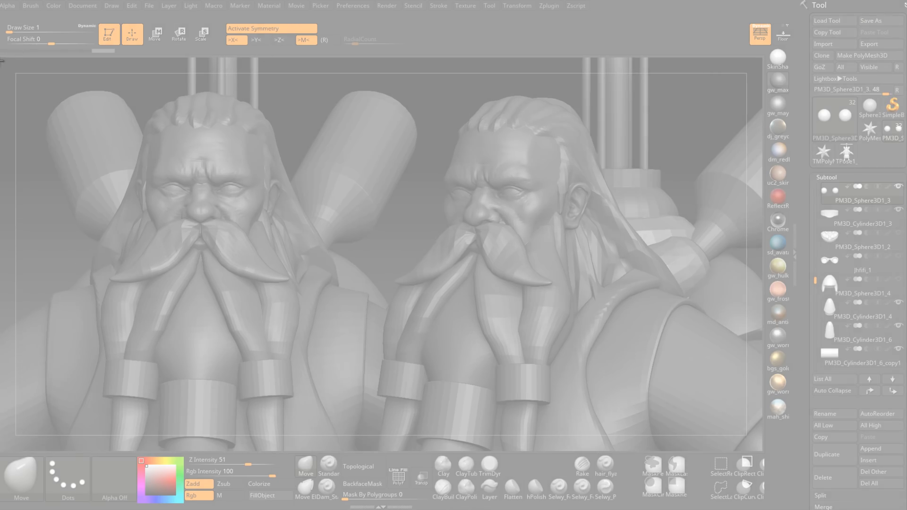
# Step: Capture the two head close-ups with the Snipping Tool and discard the snip's save request on closing
pyautogui.moveTo(4, 59); pyautogui.dragTo(759, 450)
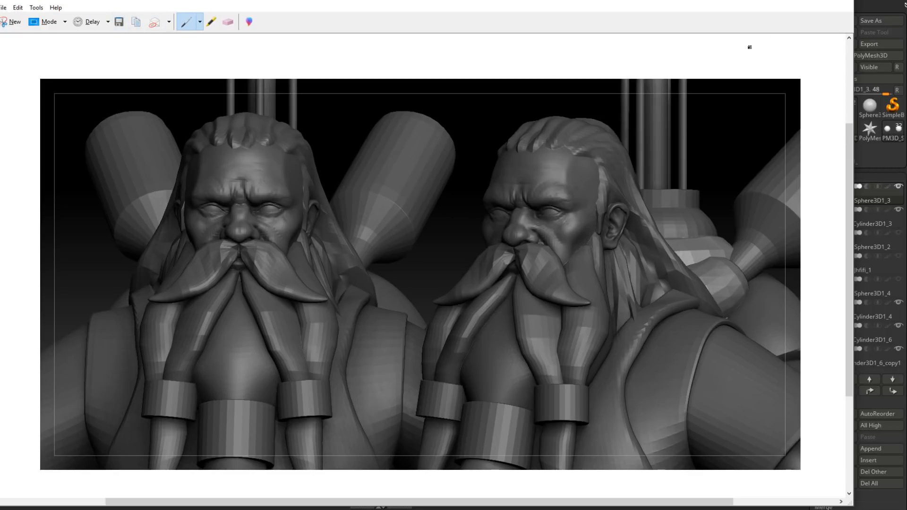
pyautogui.click(843, 3)
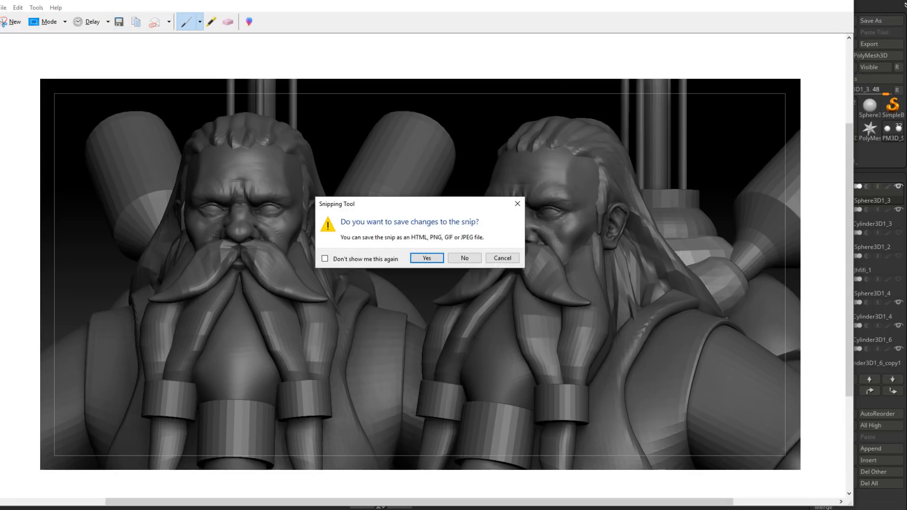
pyautogui.press('n')
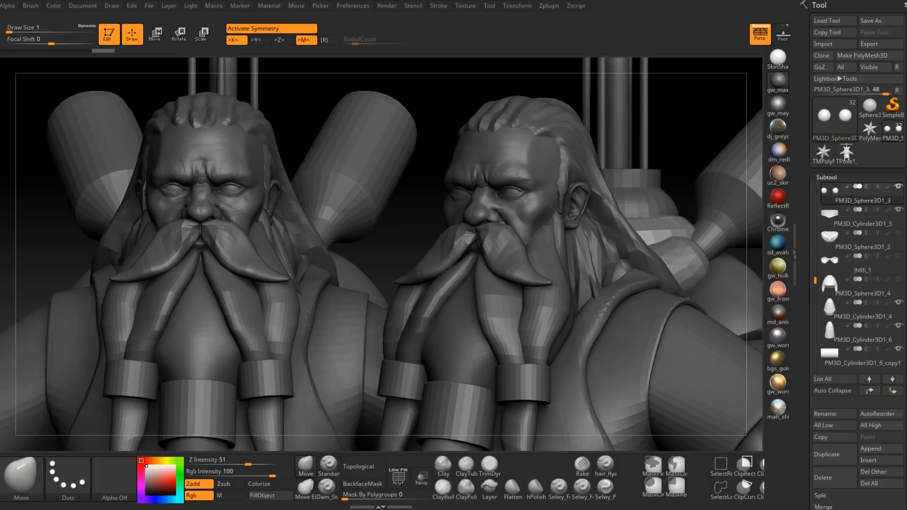